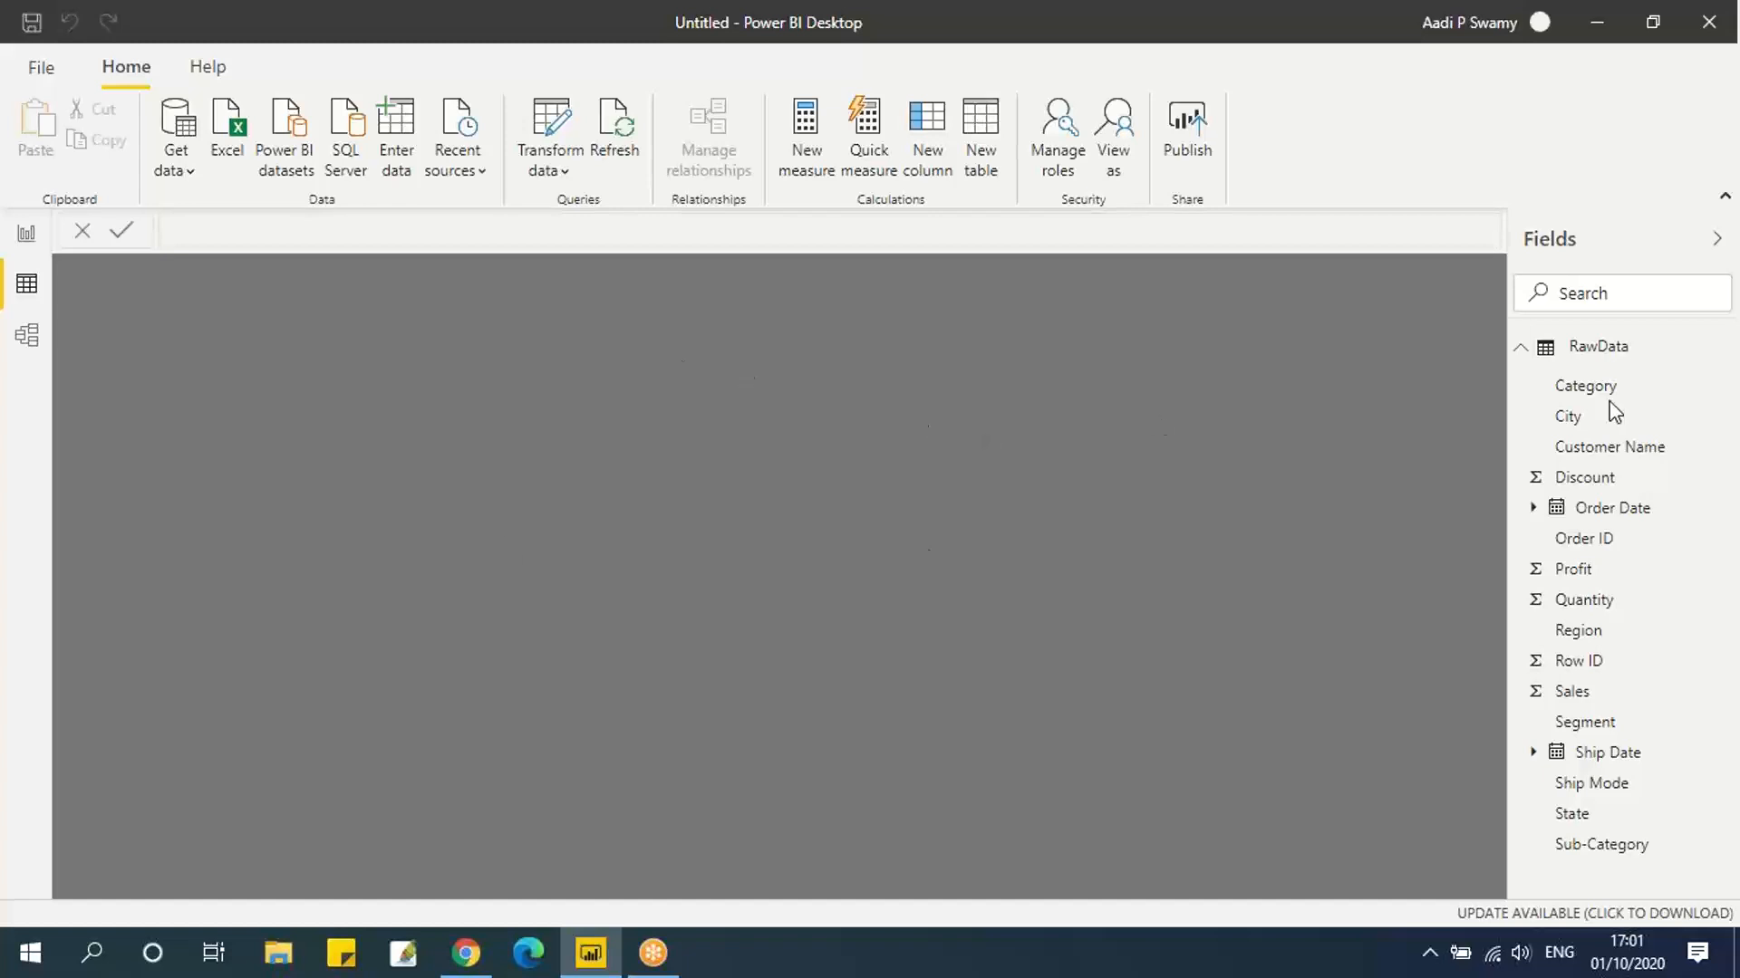
# Show the rows of the RawData table in the Data view.
pyautogui.click(1625, 358)
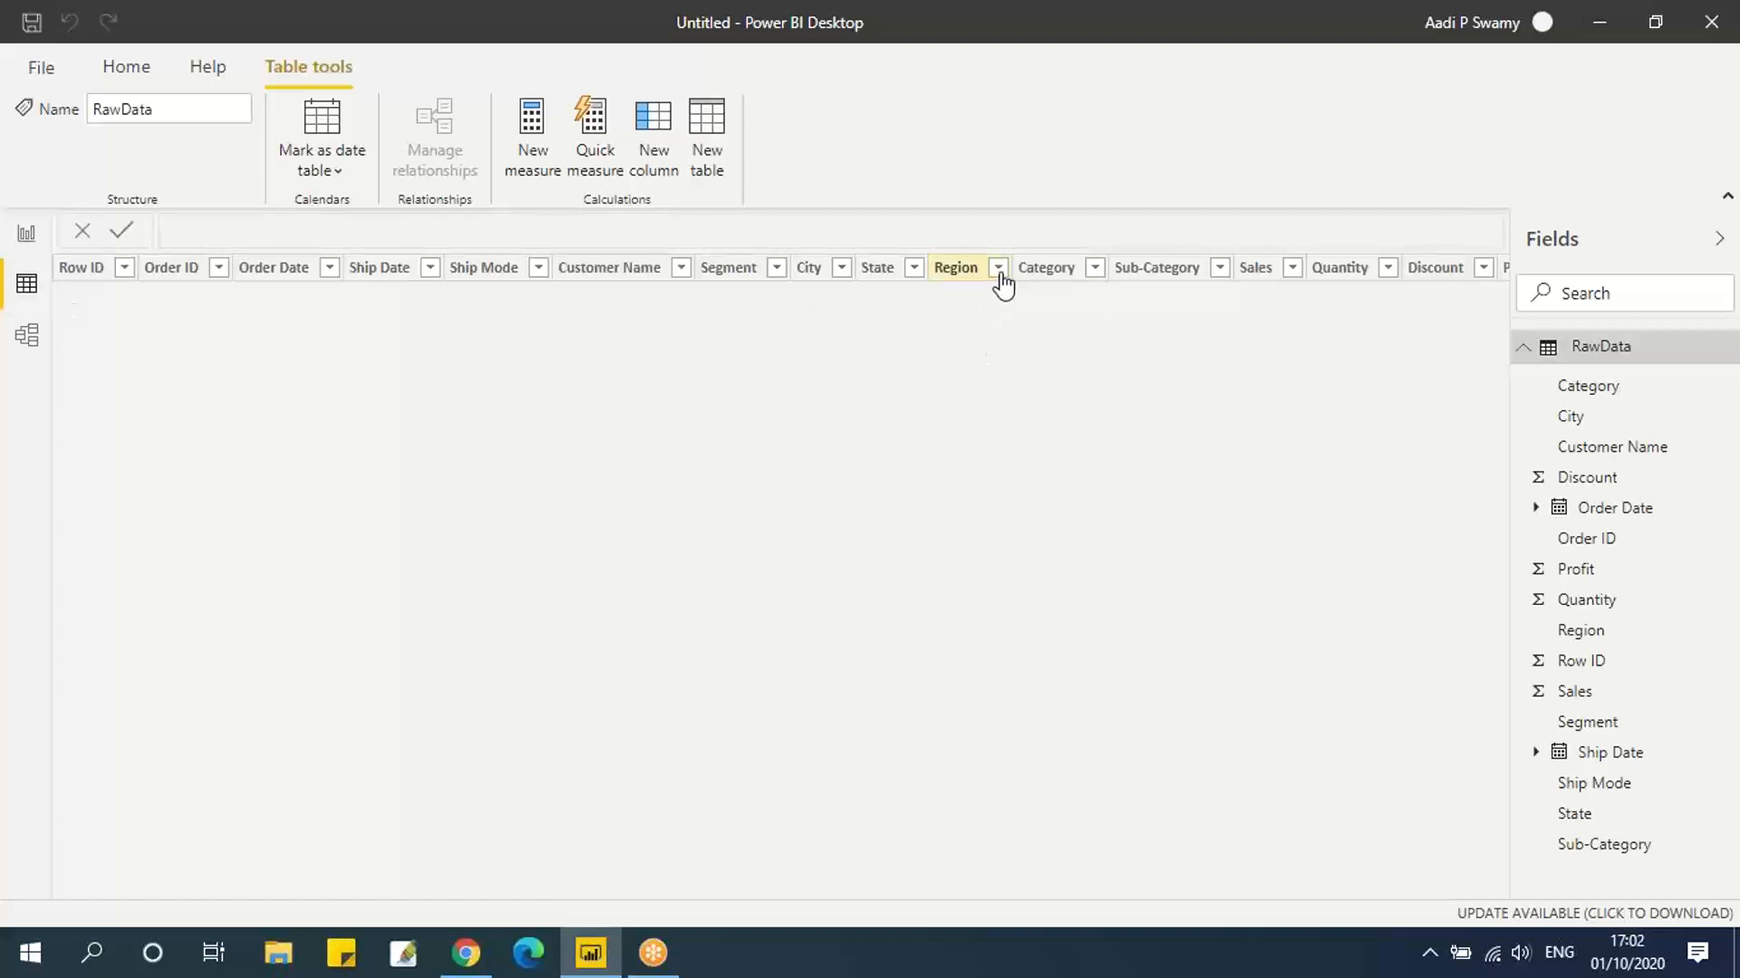
pyautogui.click(29, 288)
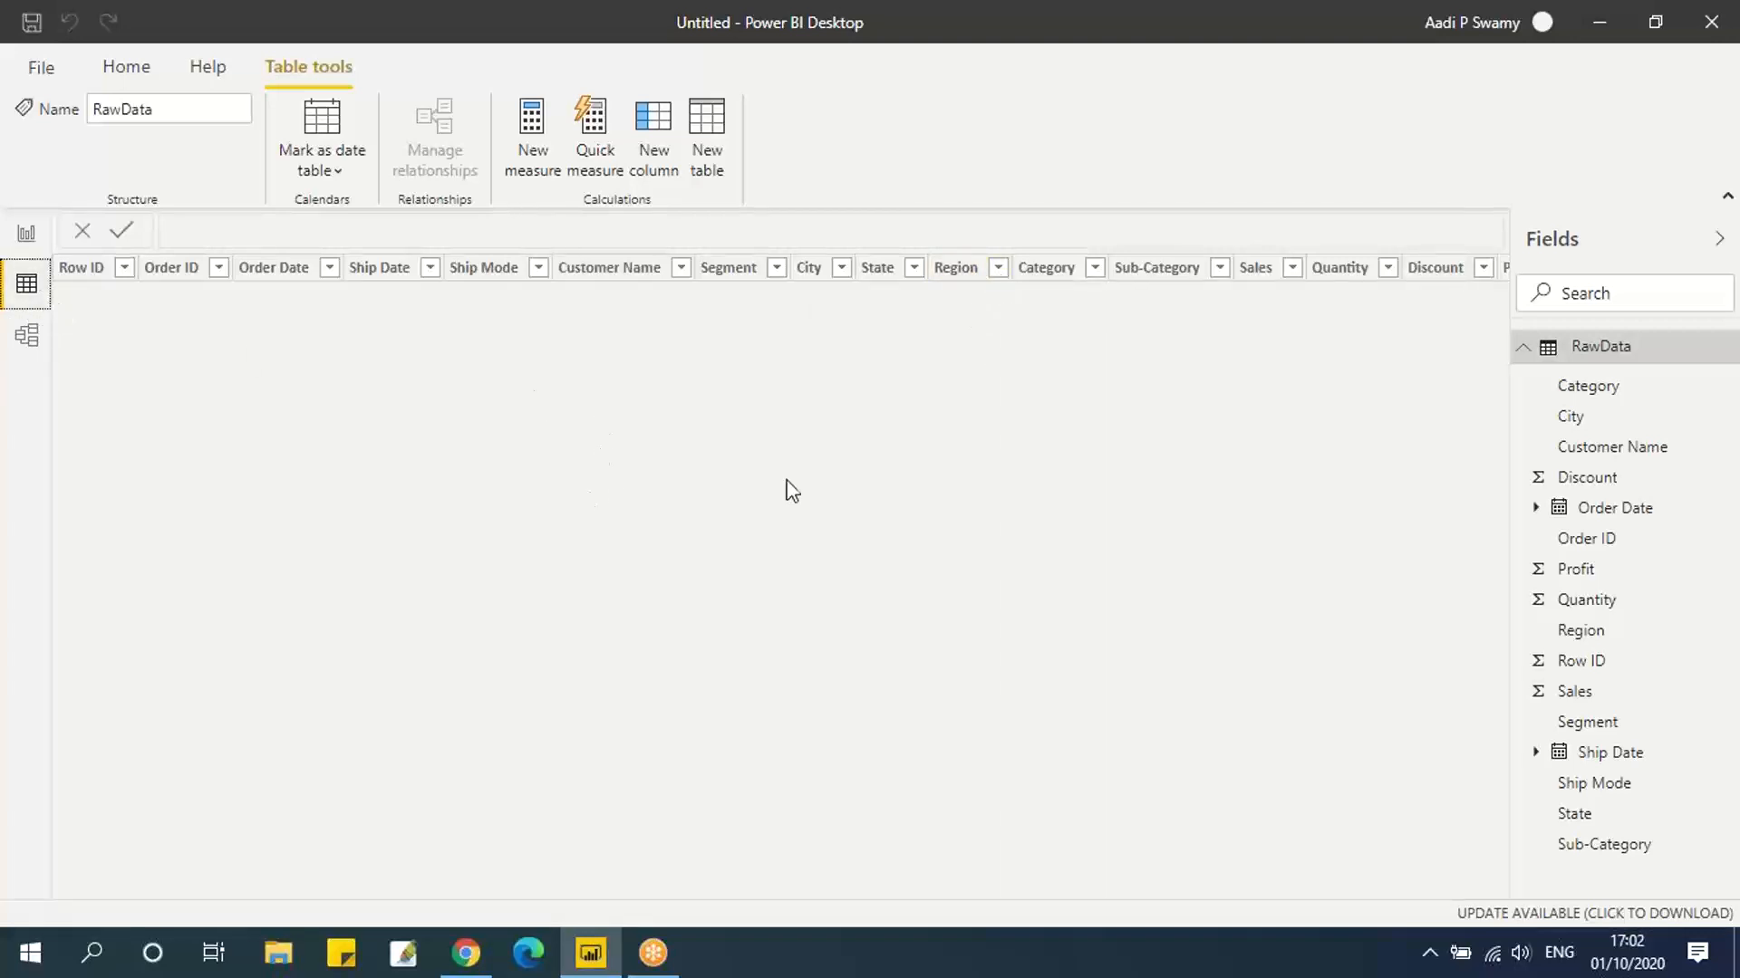
pyautogui.click(998, 268)
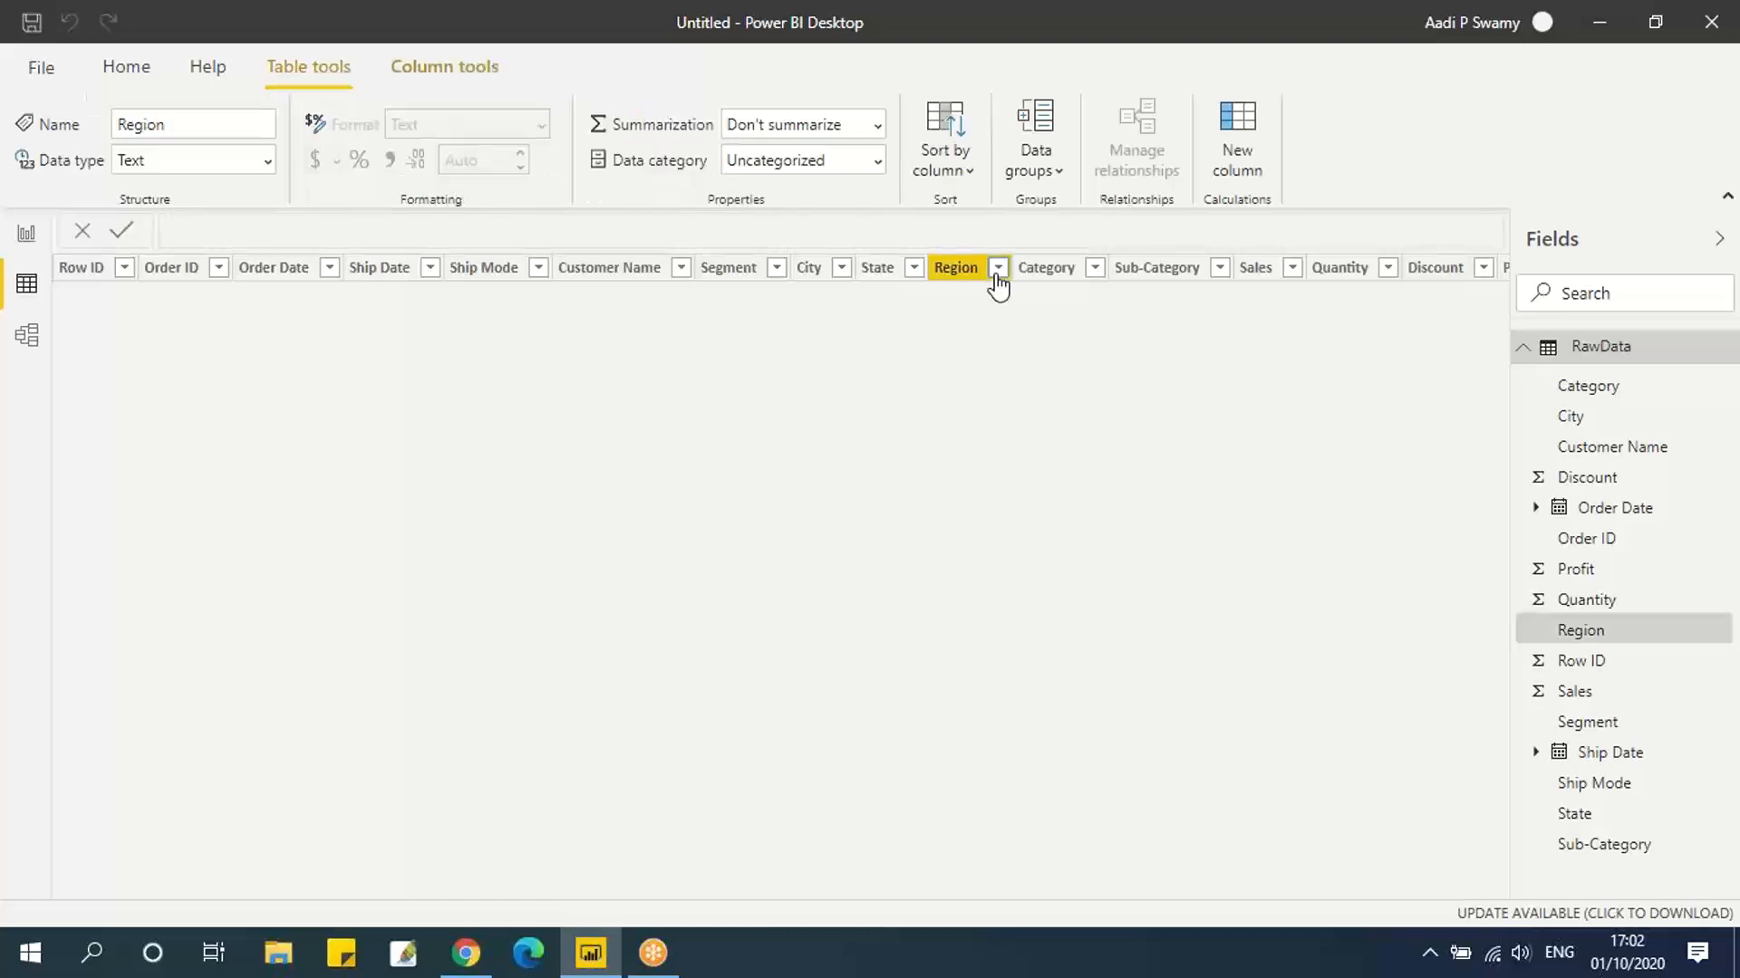
pyautogui.click(997, 268)
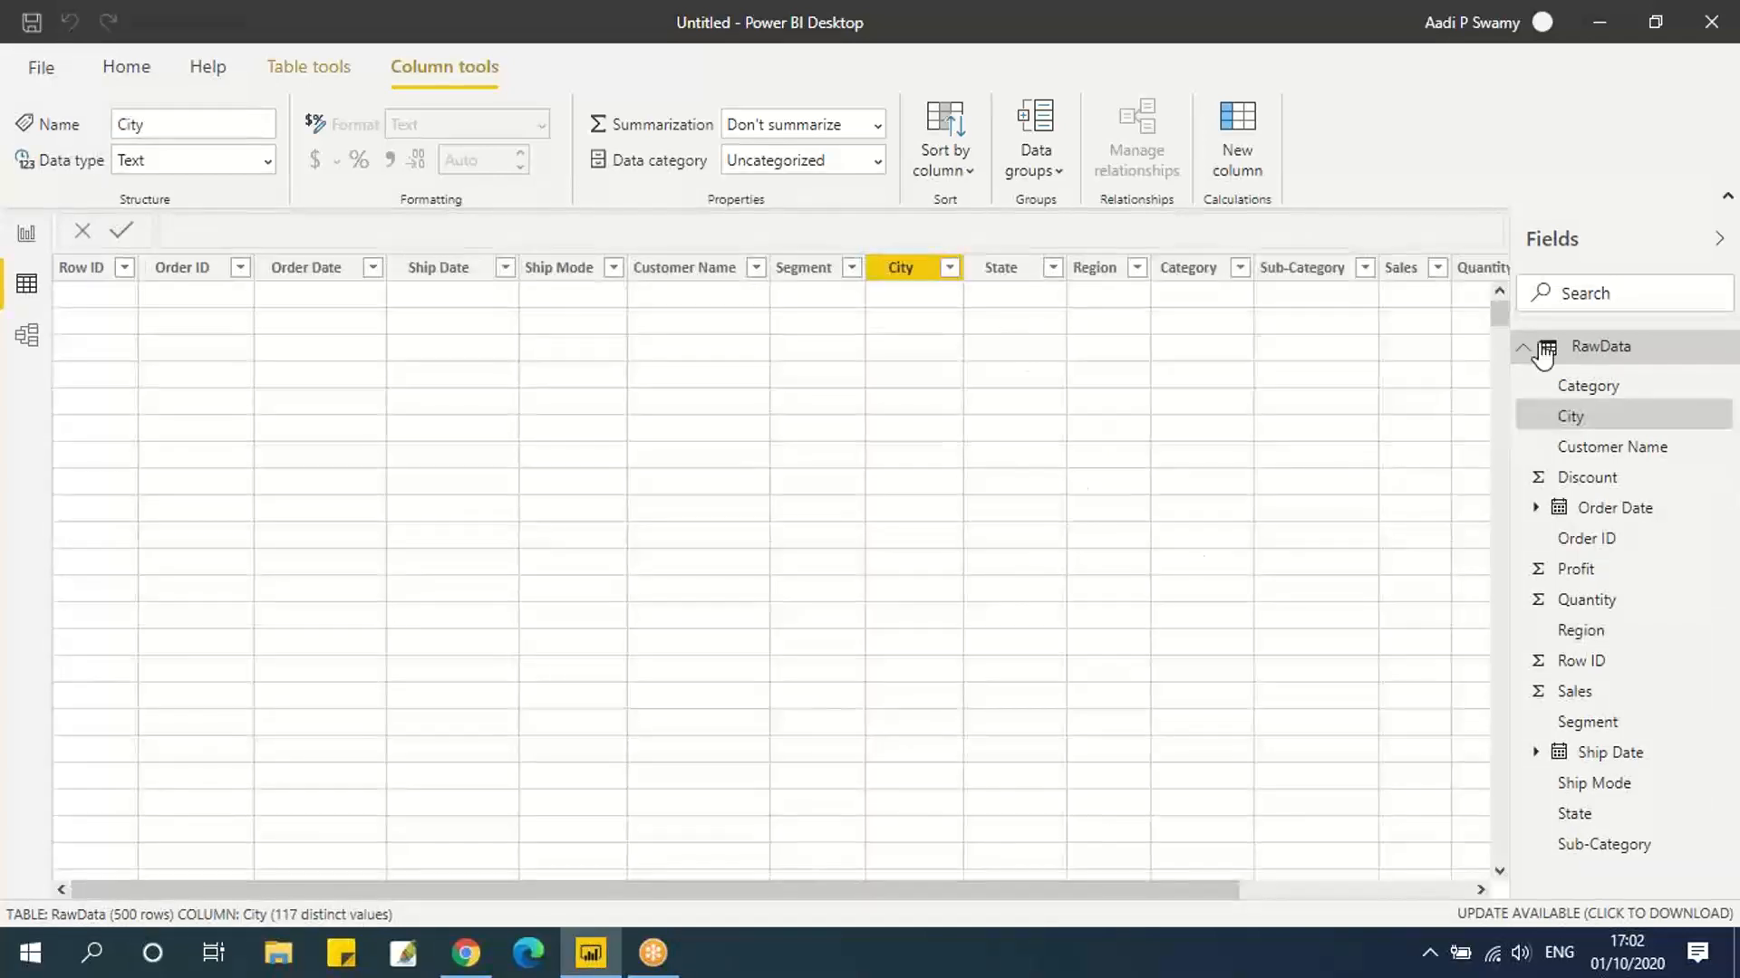
pyautogui.click(1542, 355)
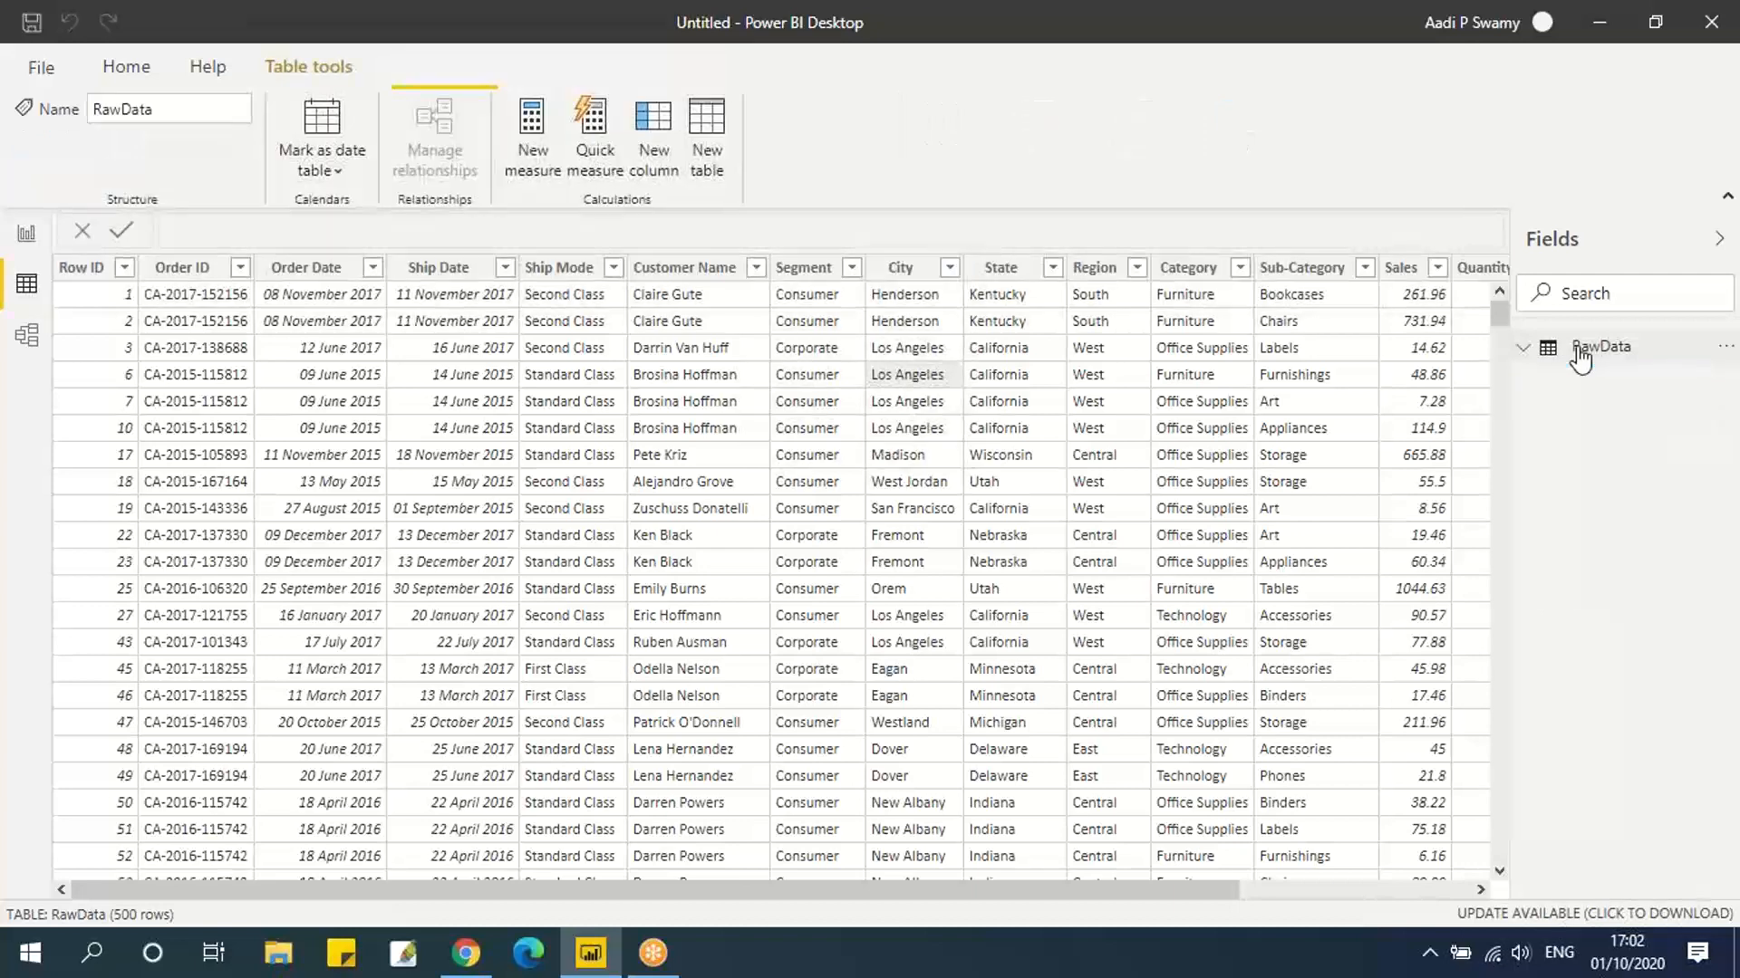
# Filter the Region column of the RawData table in the Data view to East and West only.
pyautogui.click(1128, 270)
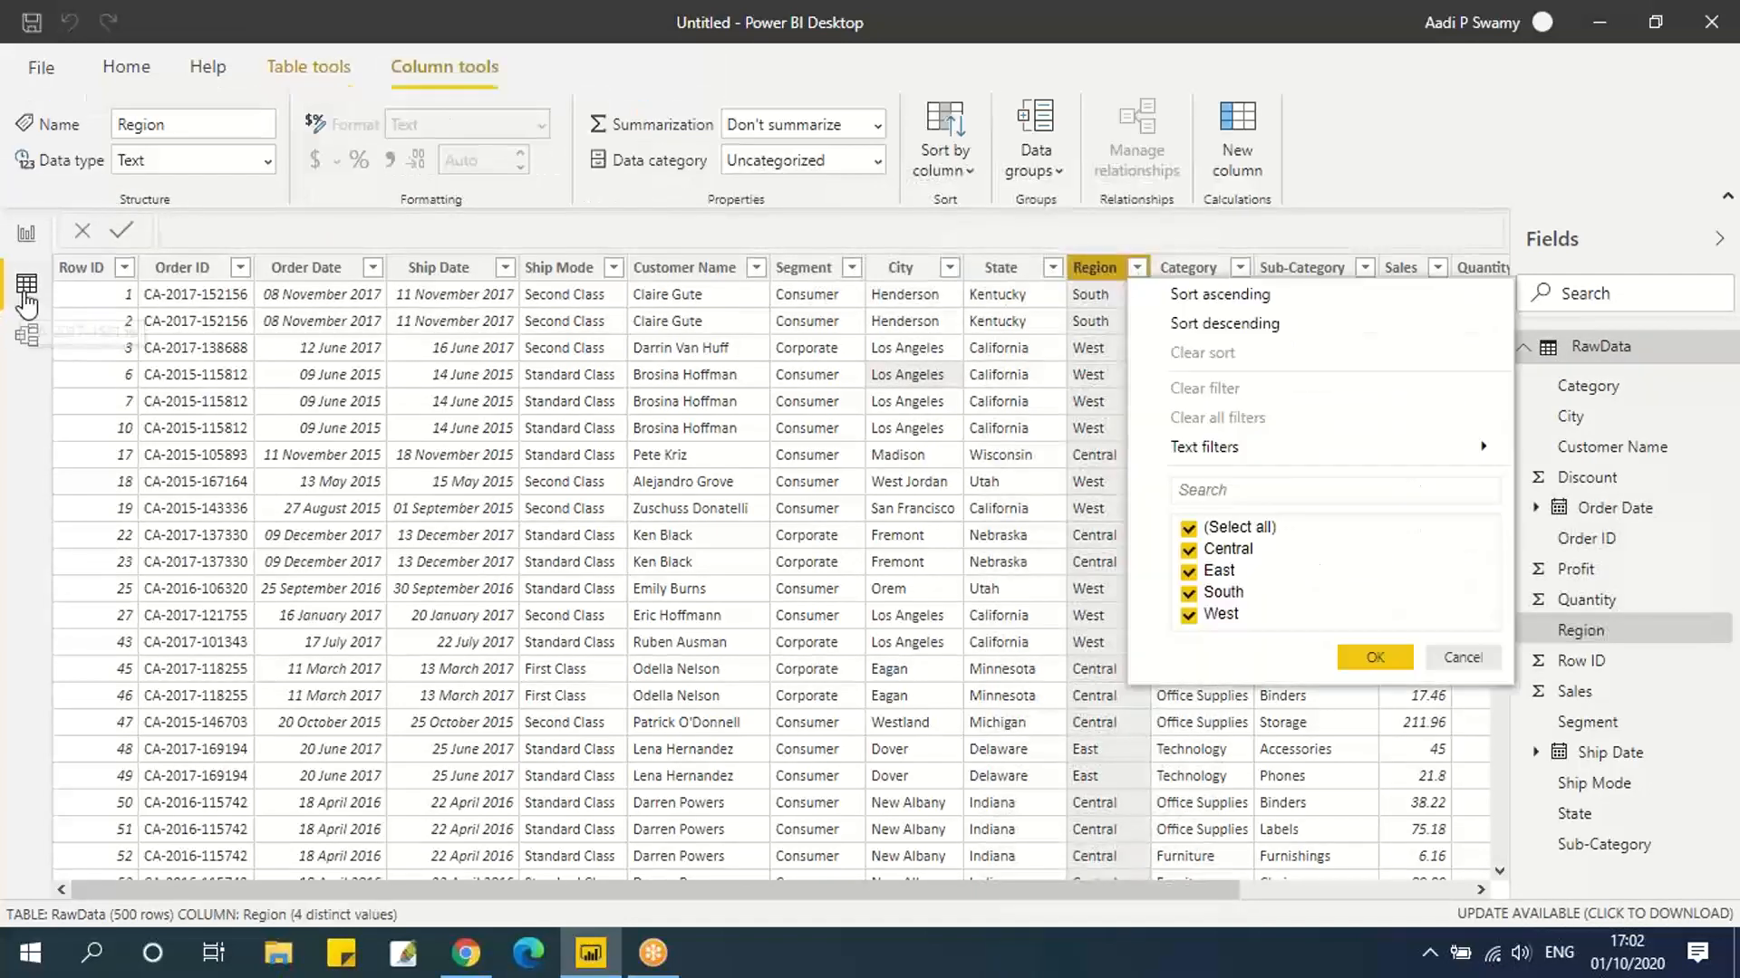
pyautogui.click(1191, 550)
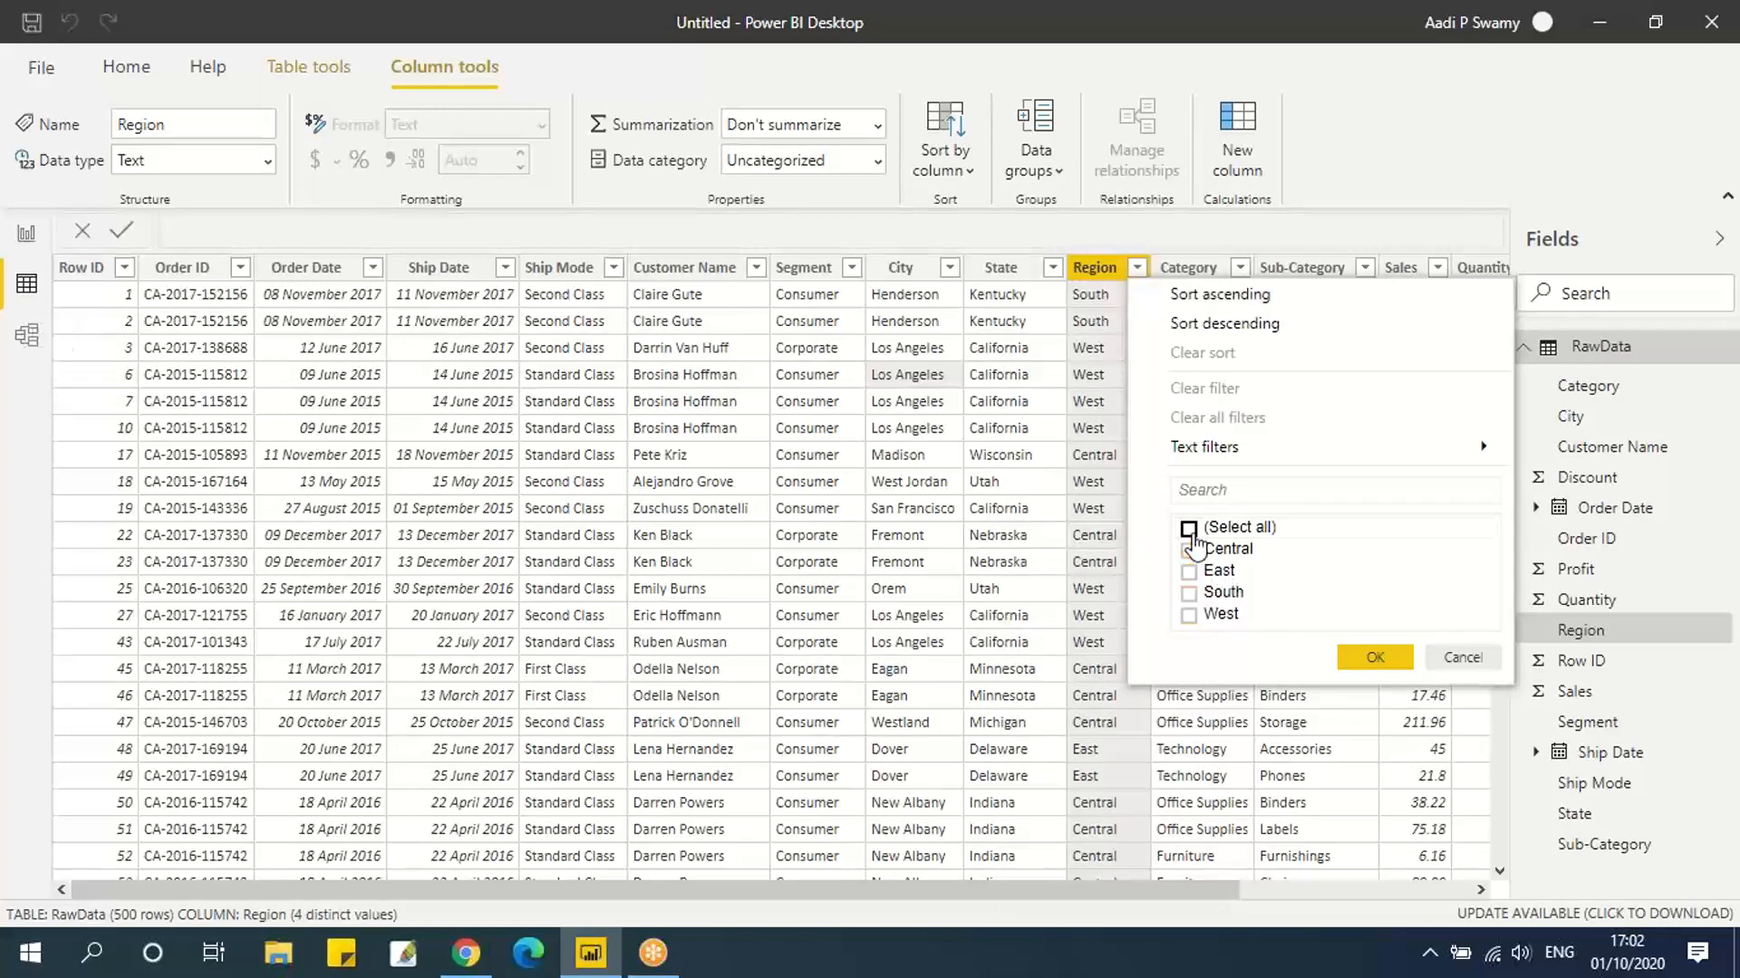
pyautogui.click(1190, 594)
pyautogui.click(1192, 616)
pyautogui.click(1192, 615)
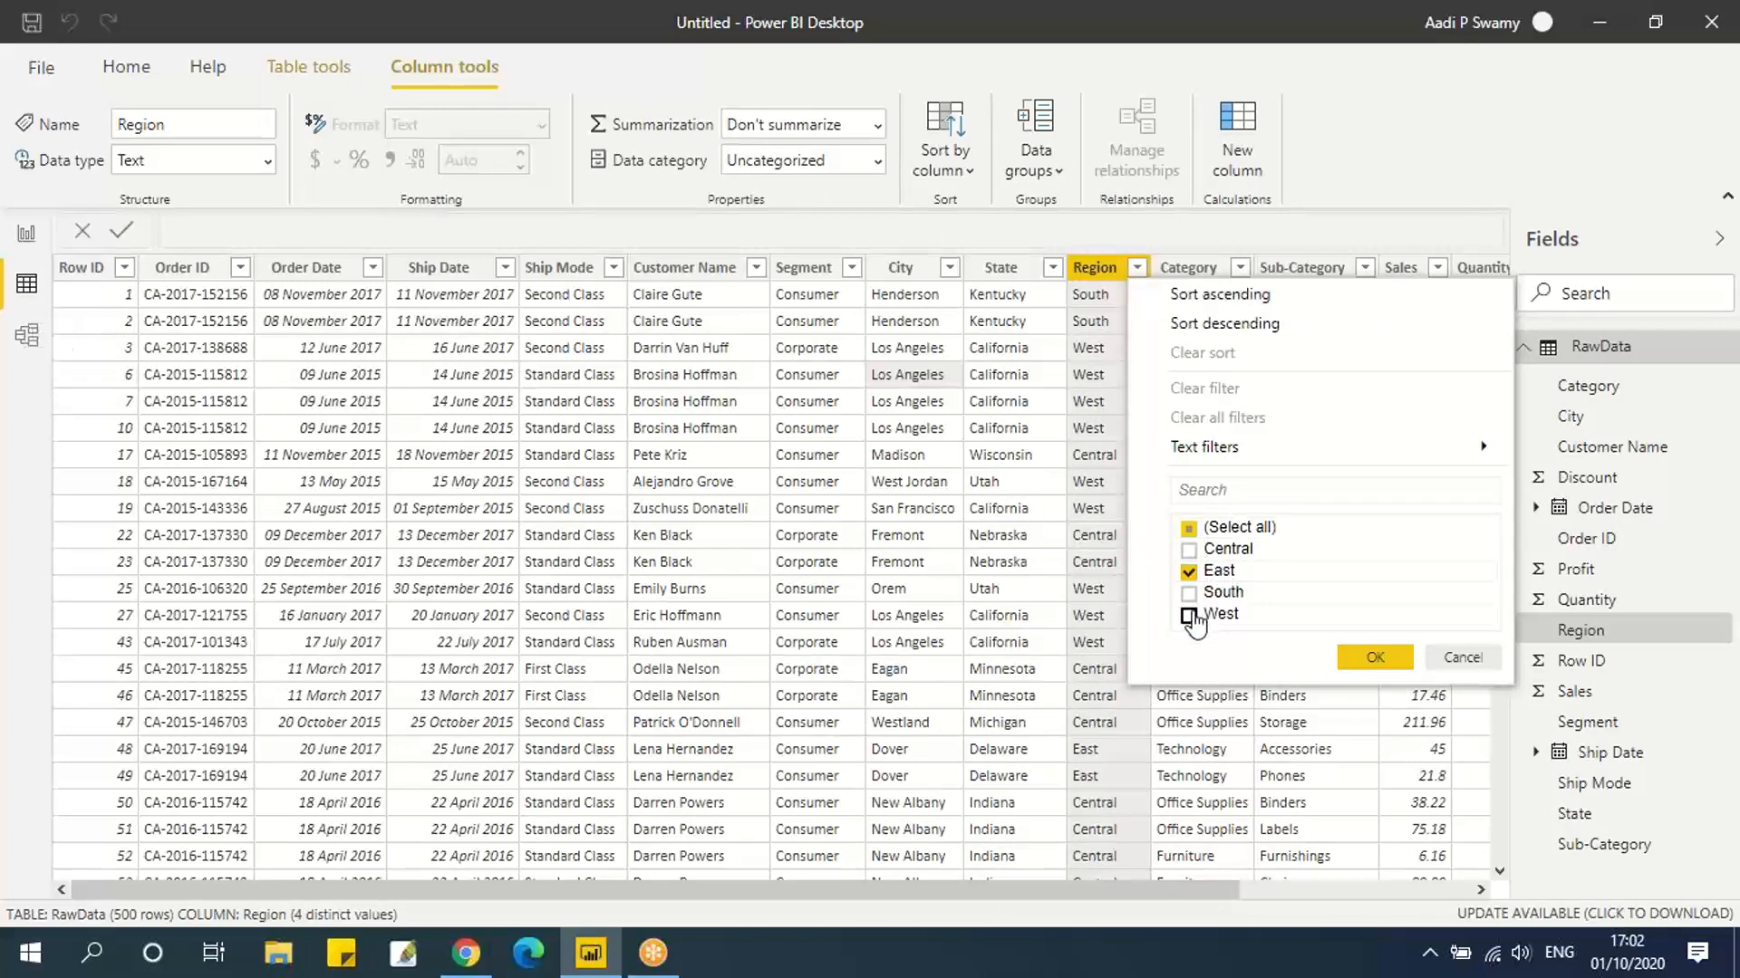
pyautogui.click(1385, 661)
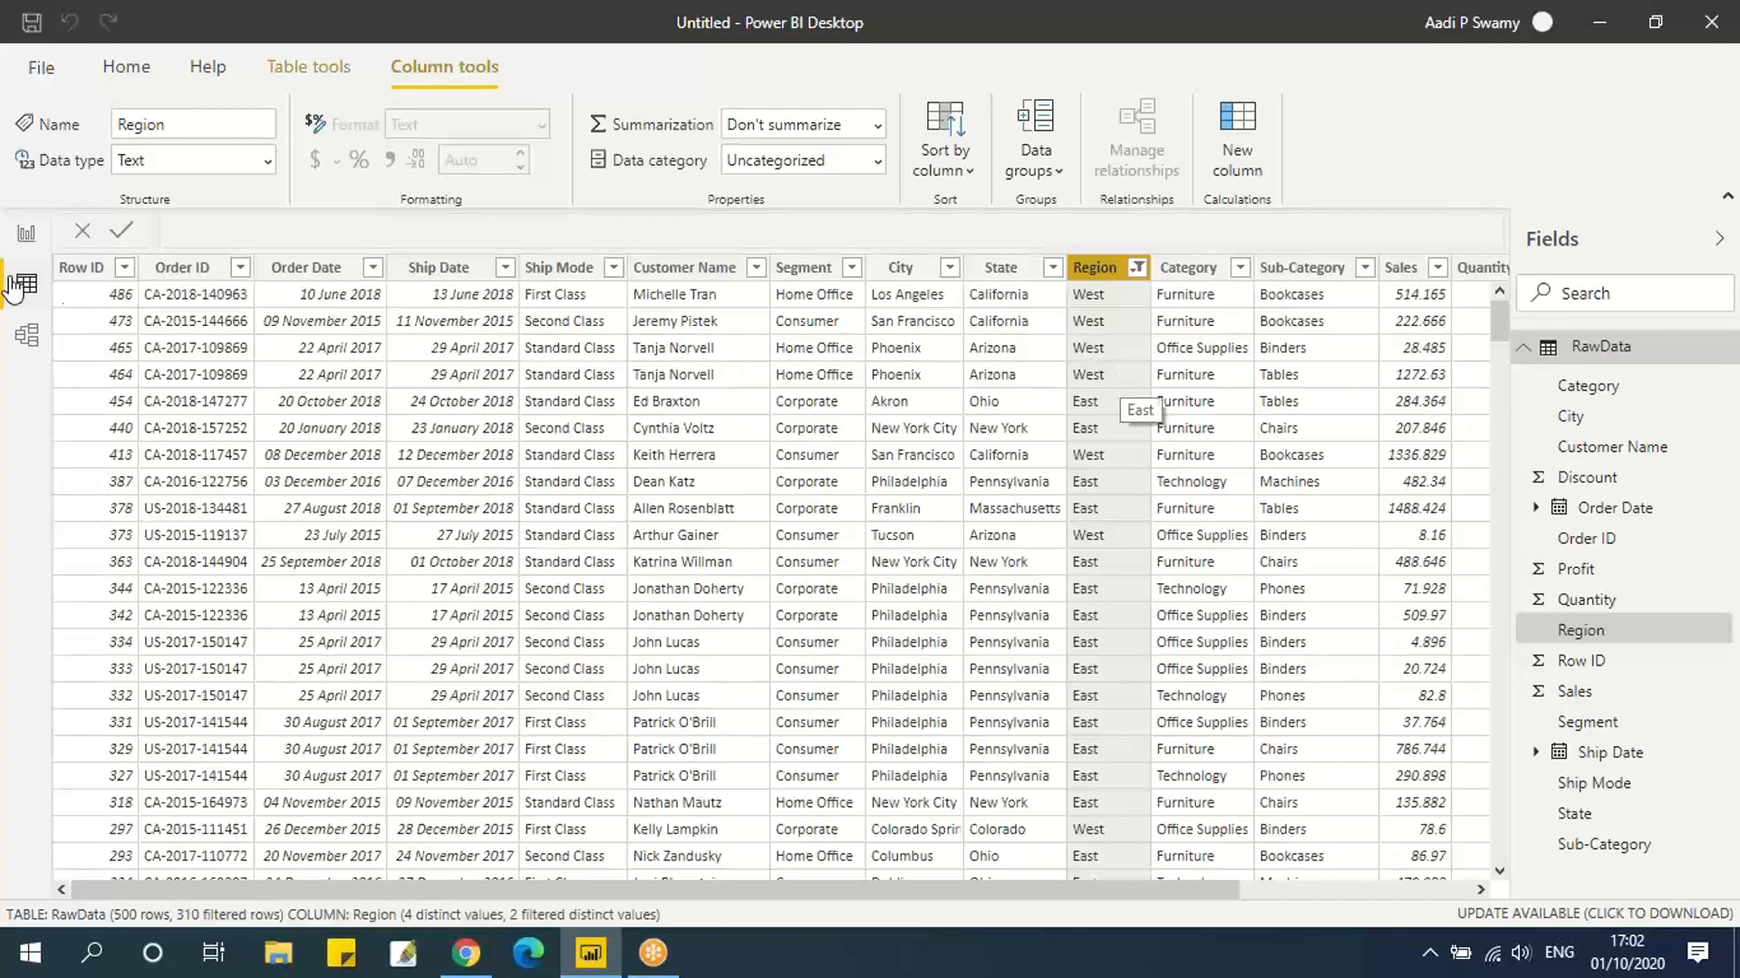
# Add a table visual of the Region field to the report page and set its column header text size to 20 pt.
pyautogui.click(26, 233)
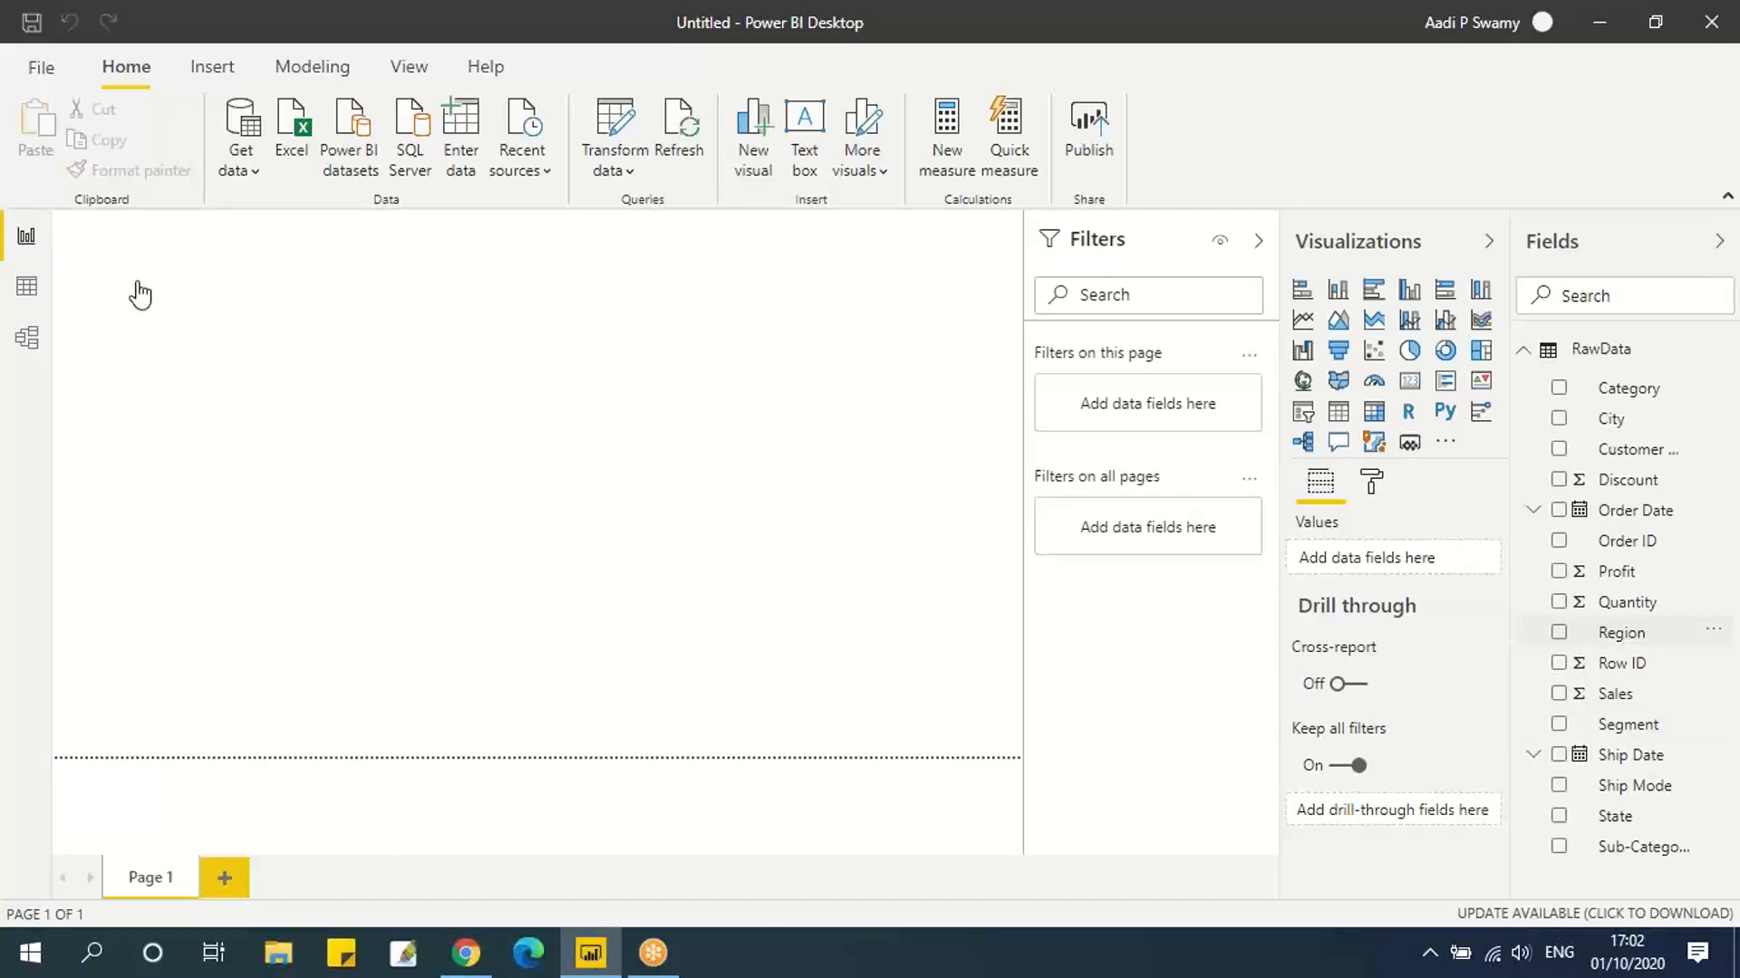
pyautogui.click(1559, 632)
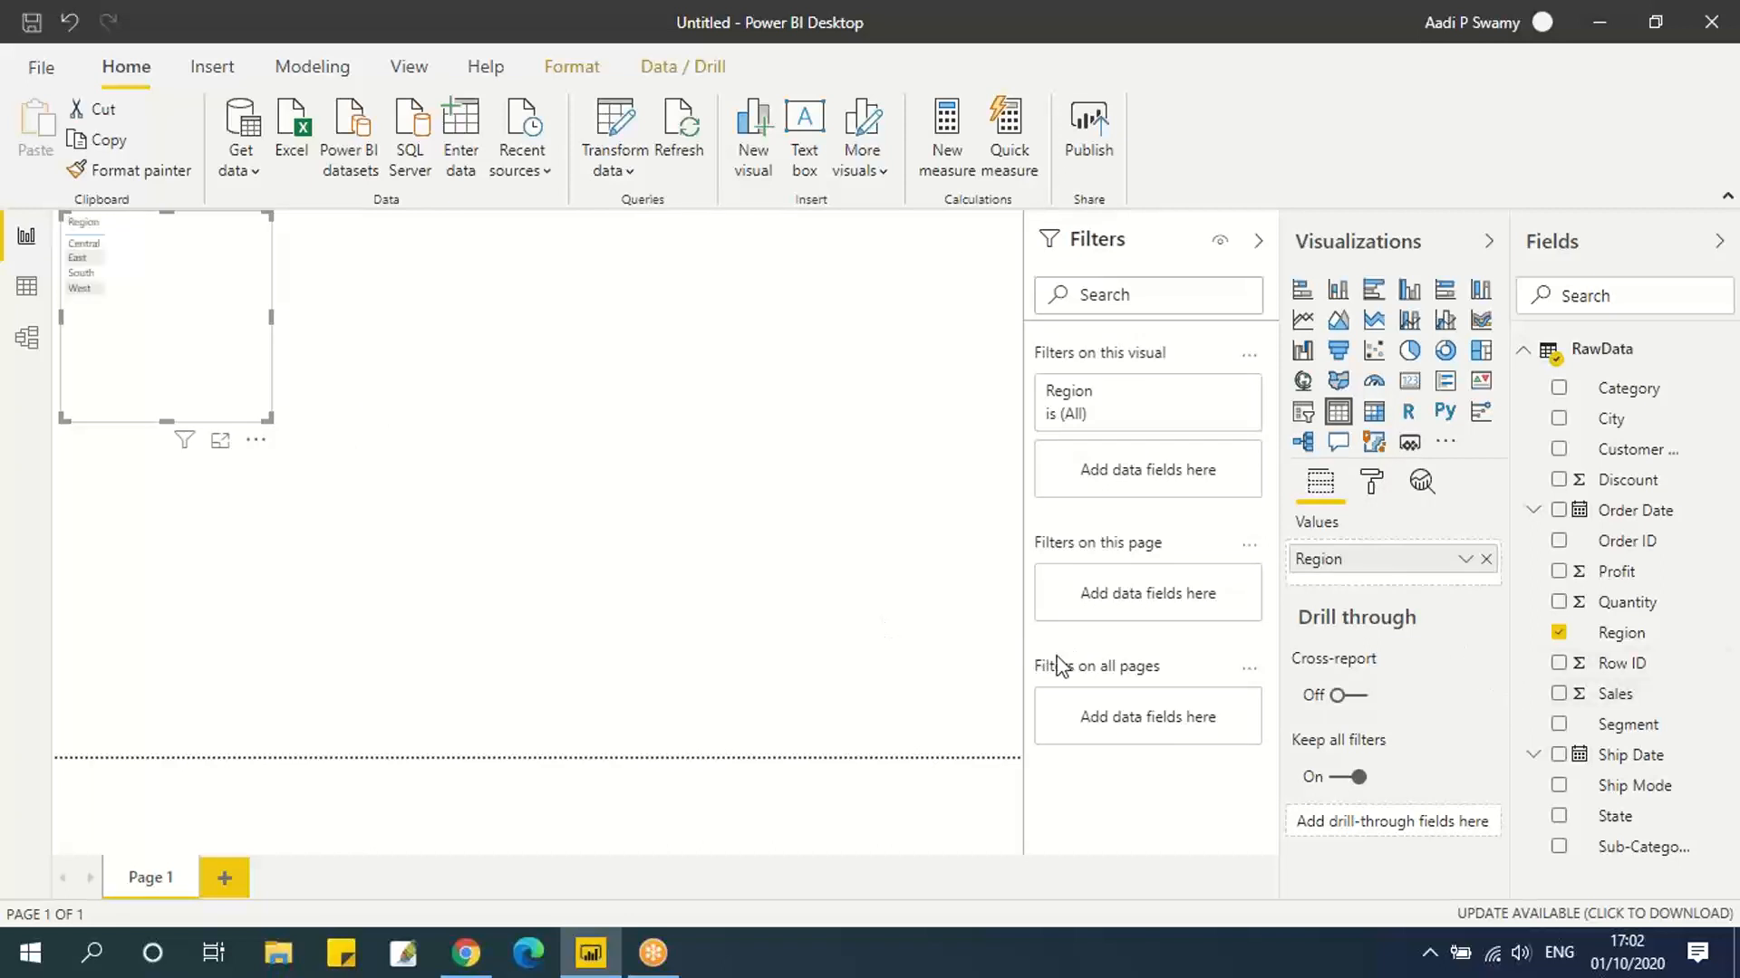
pyautogui.click(1371, 484)
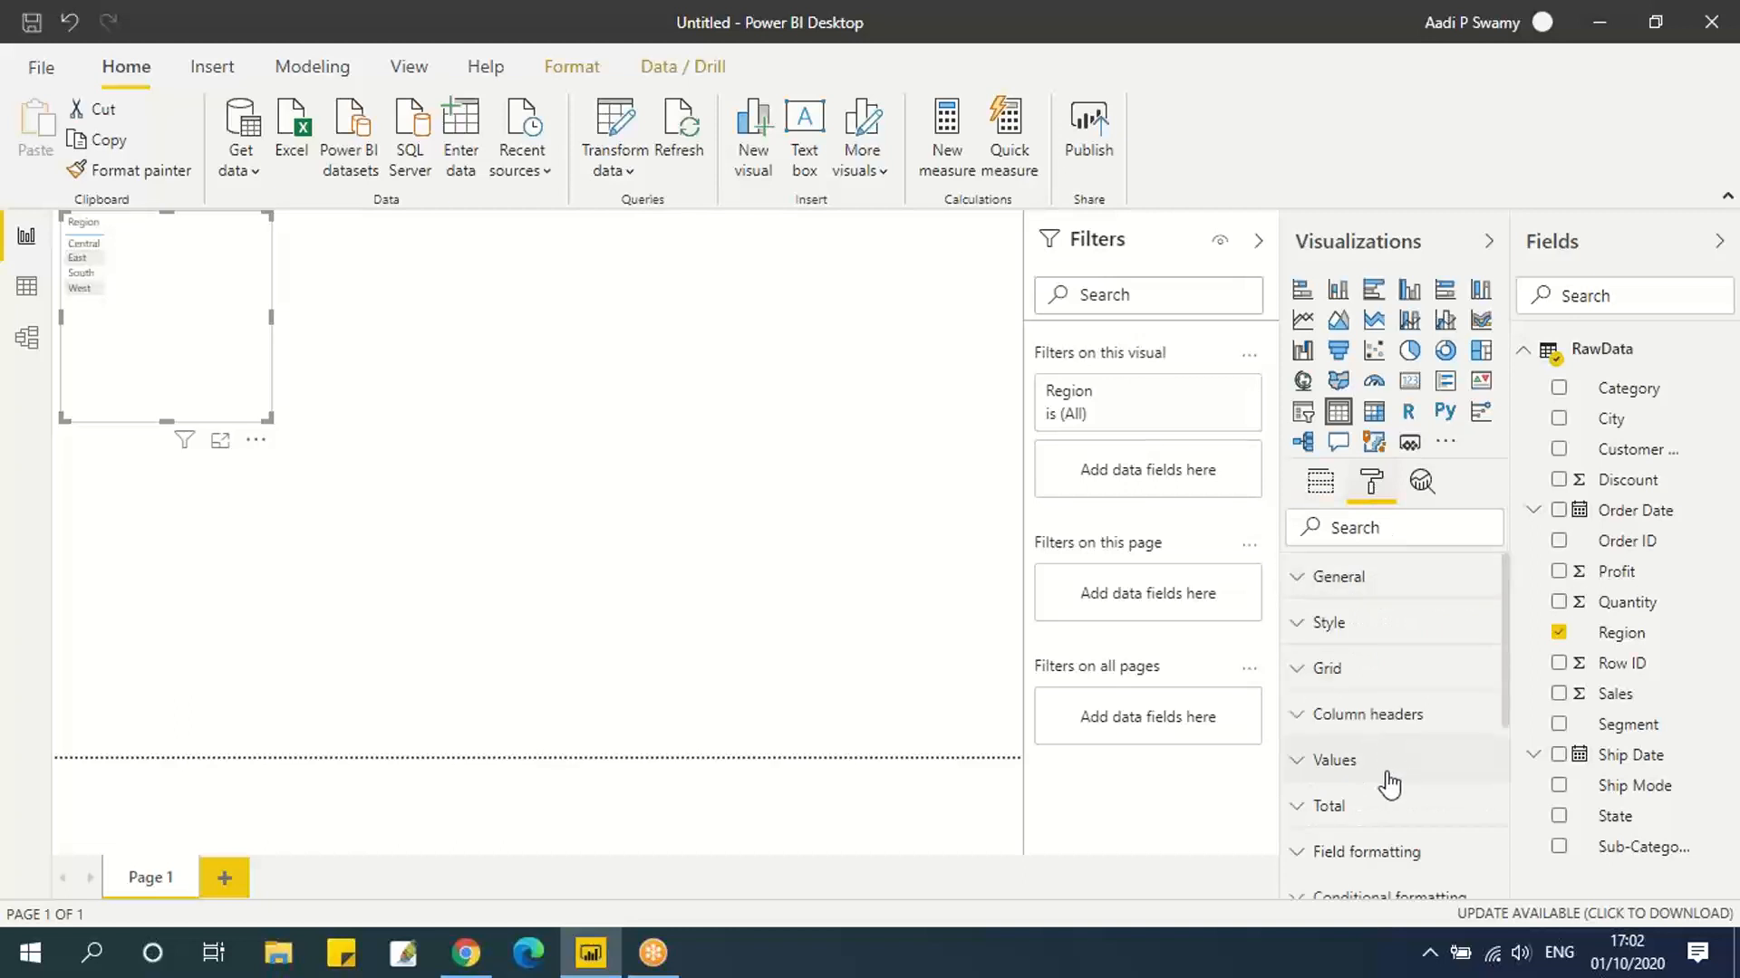
pyautogui.click(1387, 718)
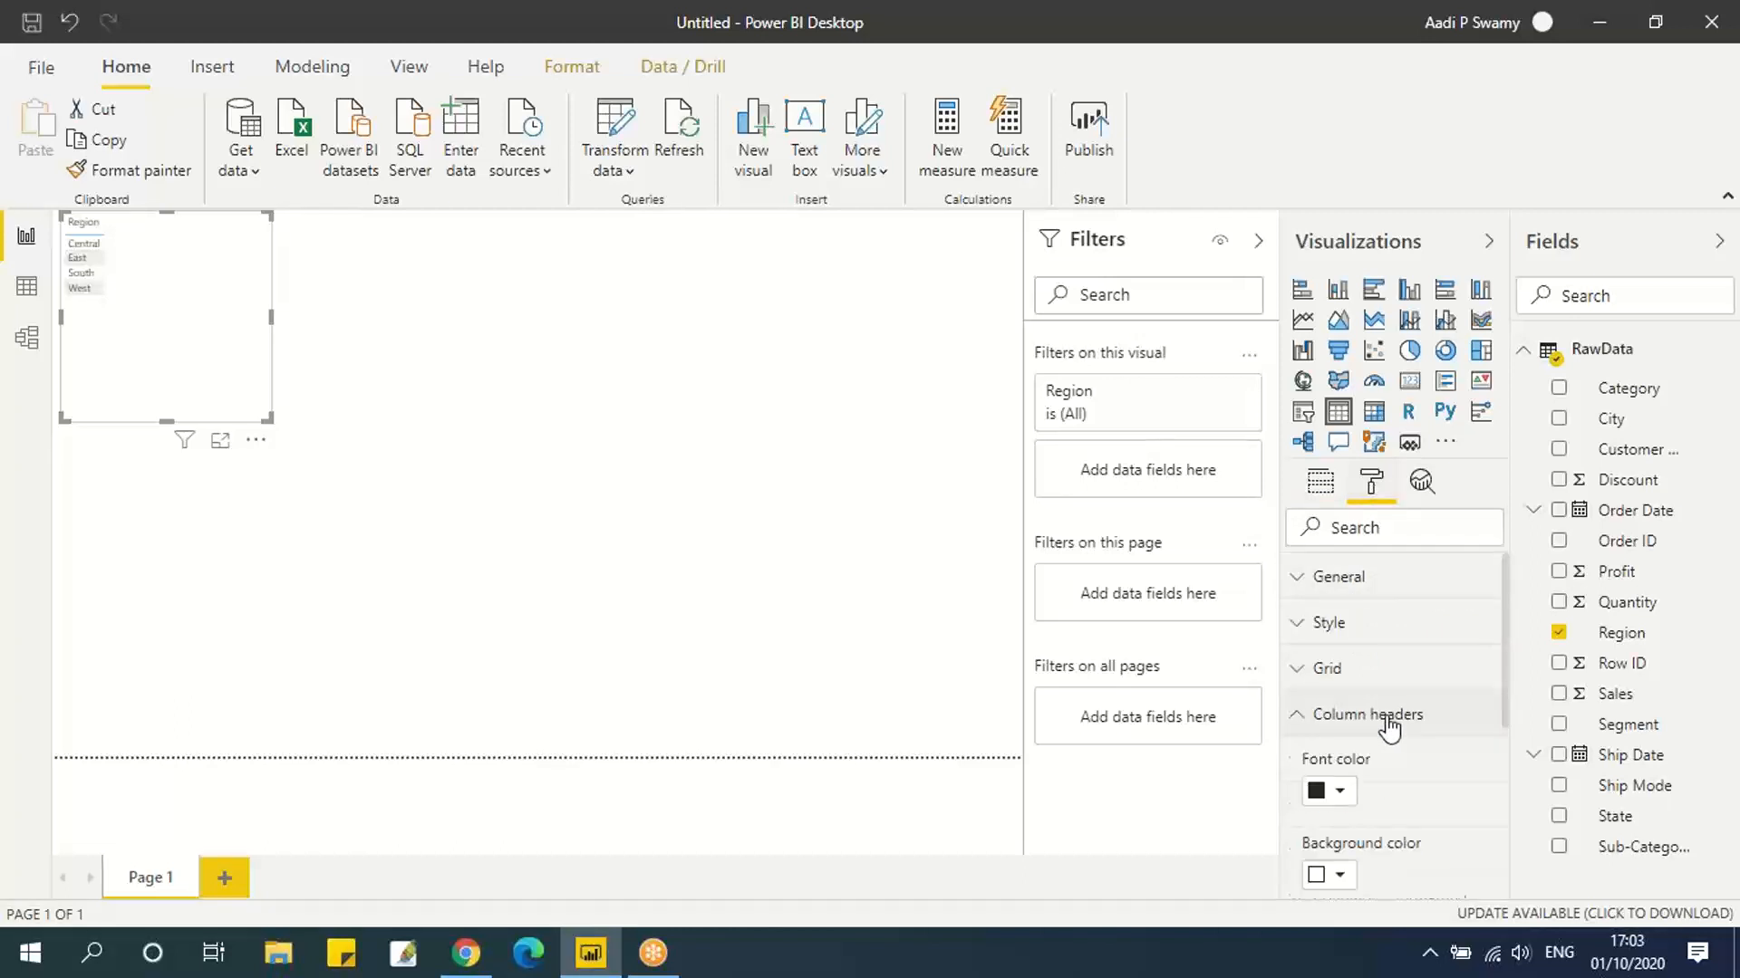
pyautogui.scroll(-5, 1387, 724)
pyautogui.scroll(-5, 1377, 715)
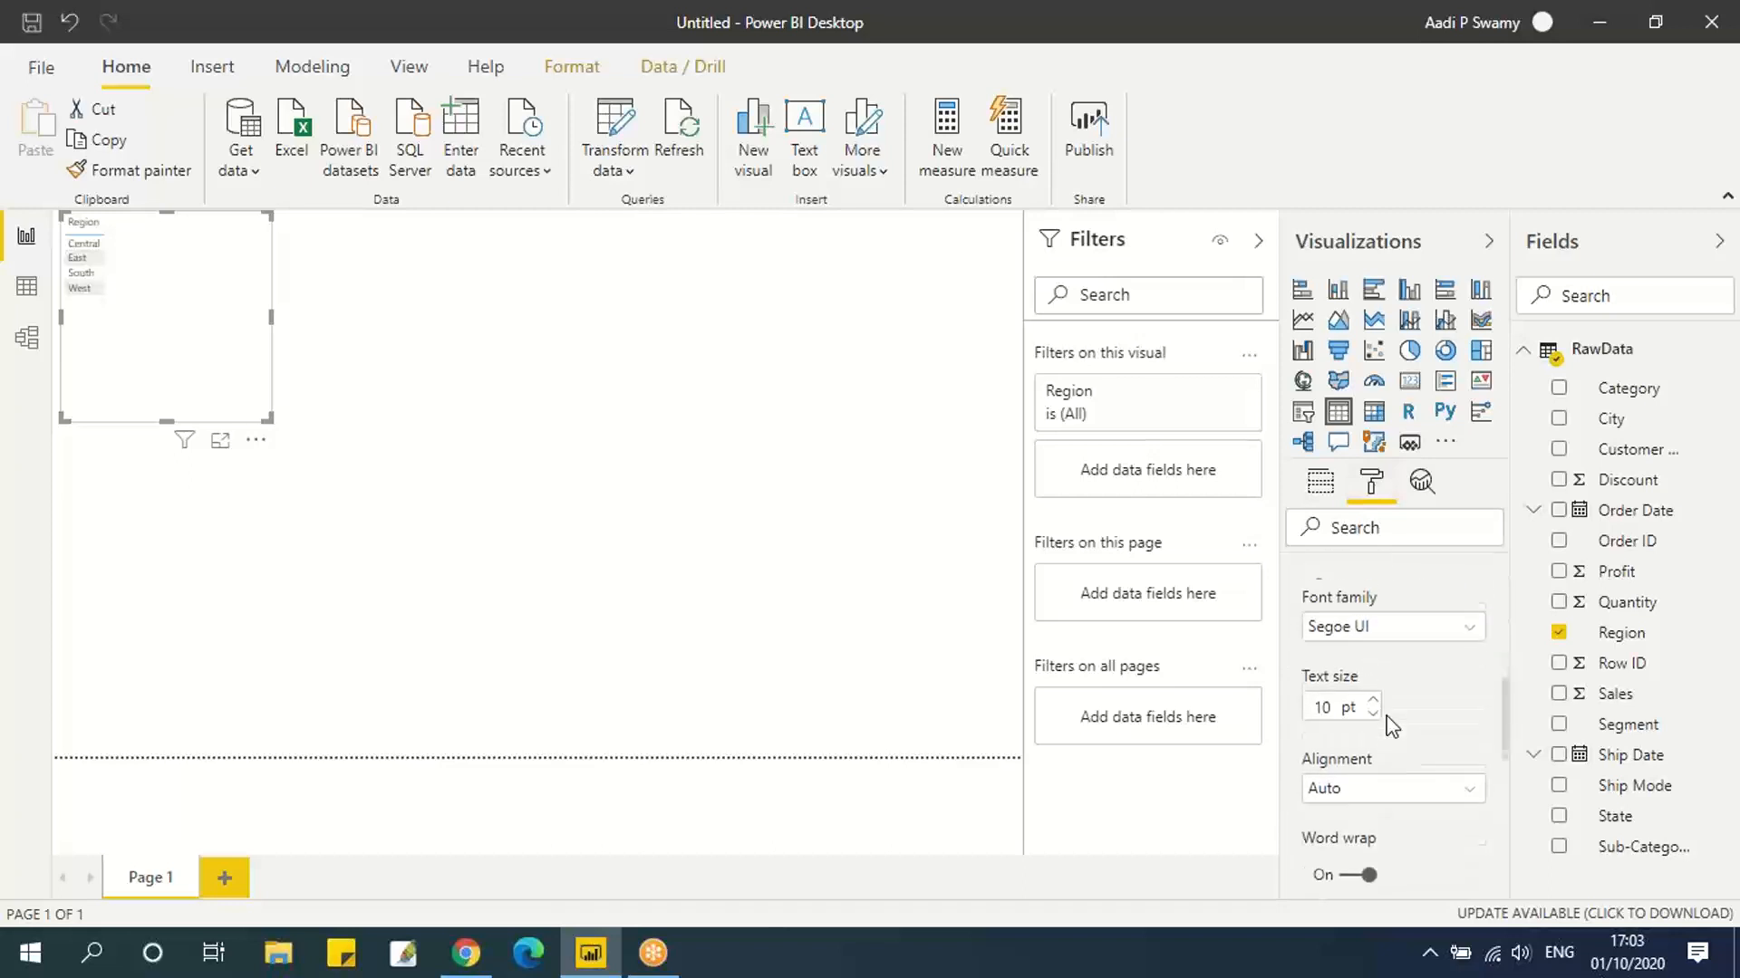
pyautogui.scroll(2, 1341, 693)
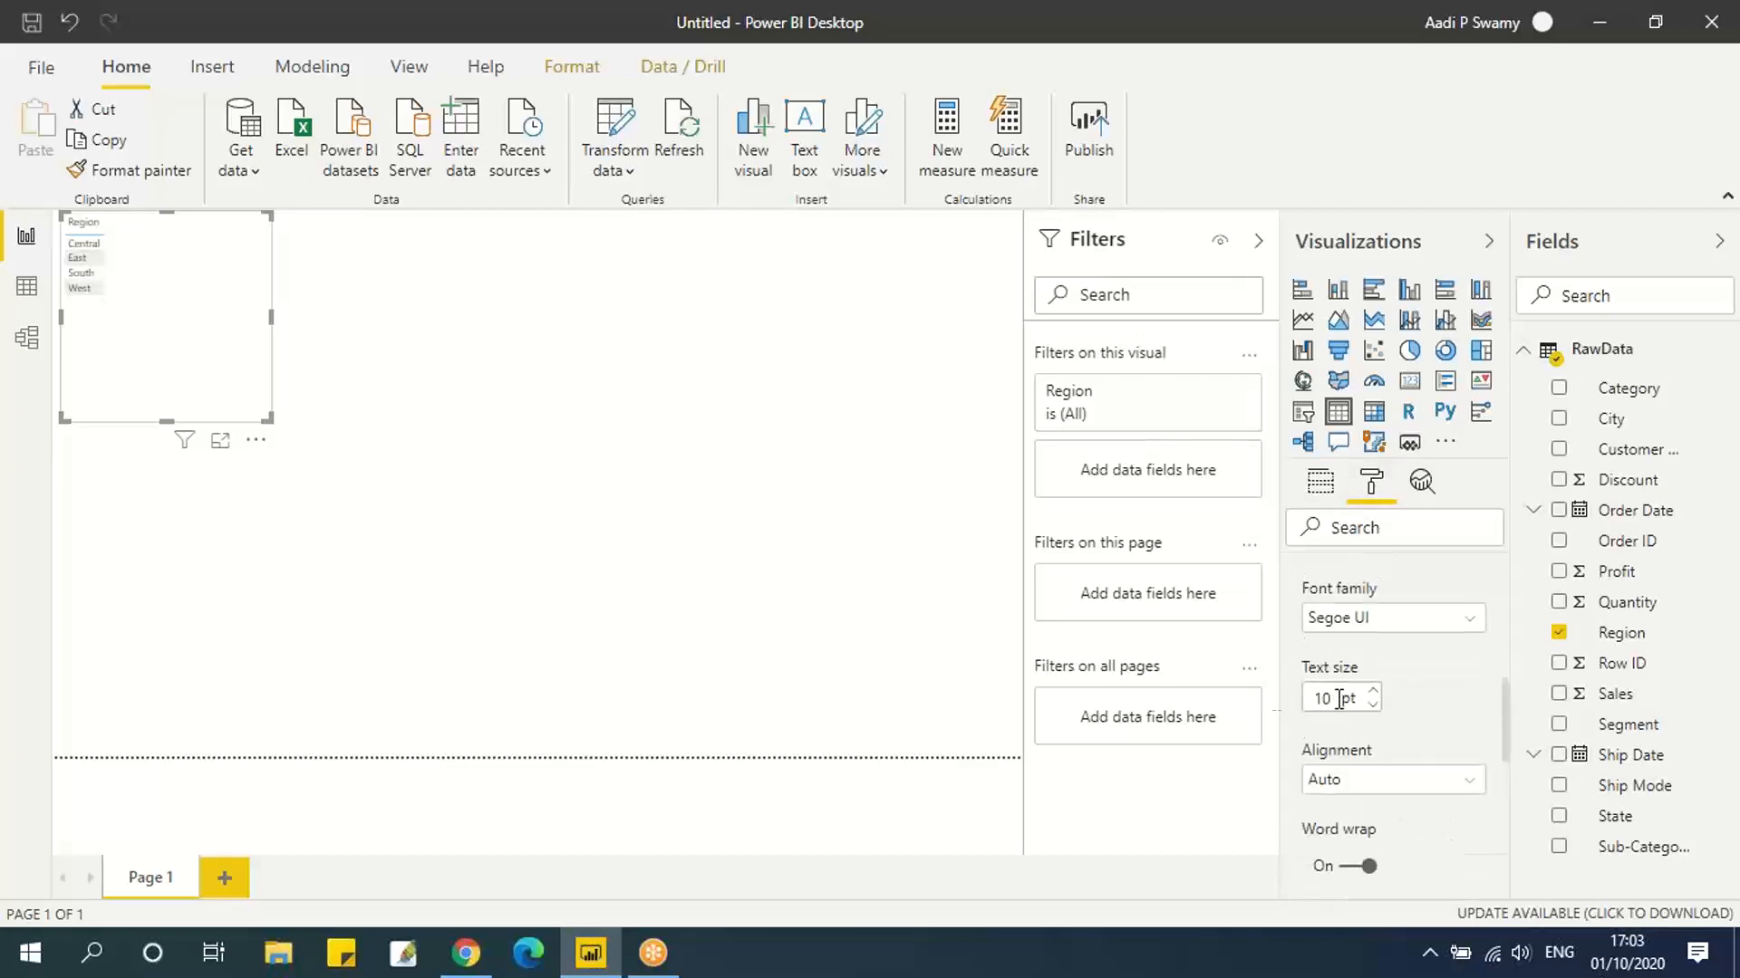
pyautogui.moveTo(1332, 698); pyautogui.dragTo(1242, 701)
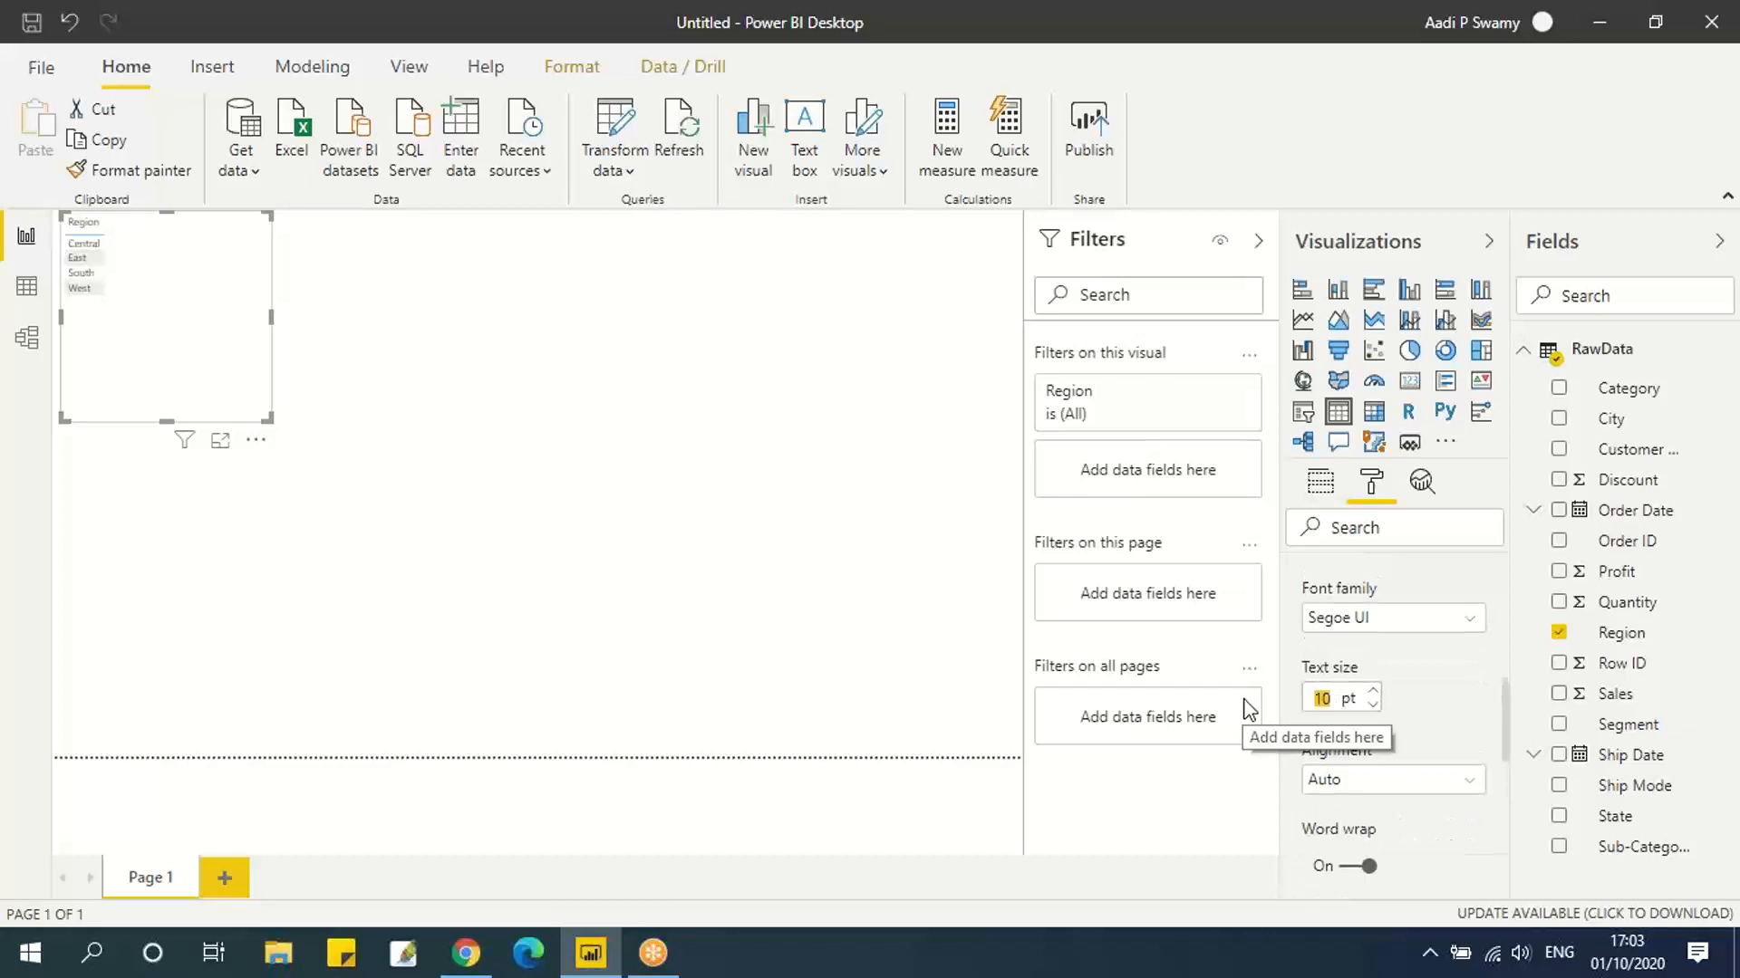
pyautogui.write('20')
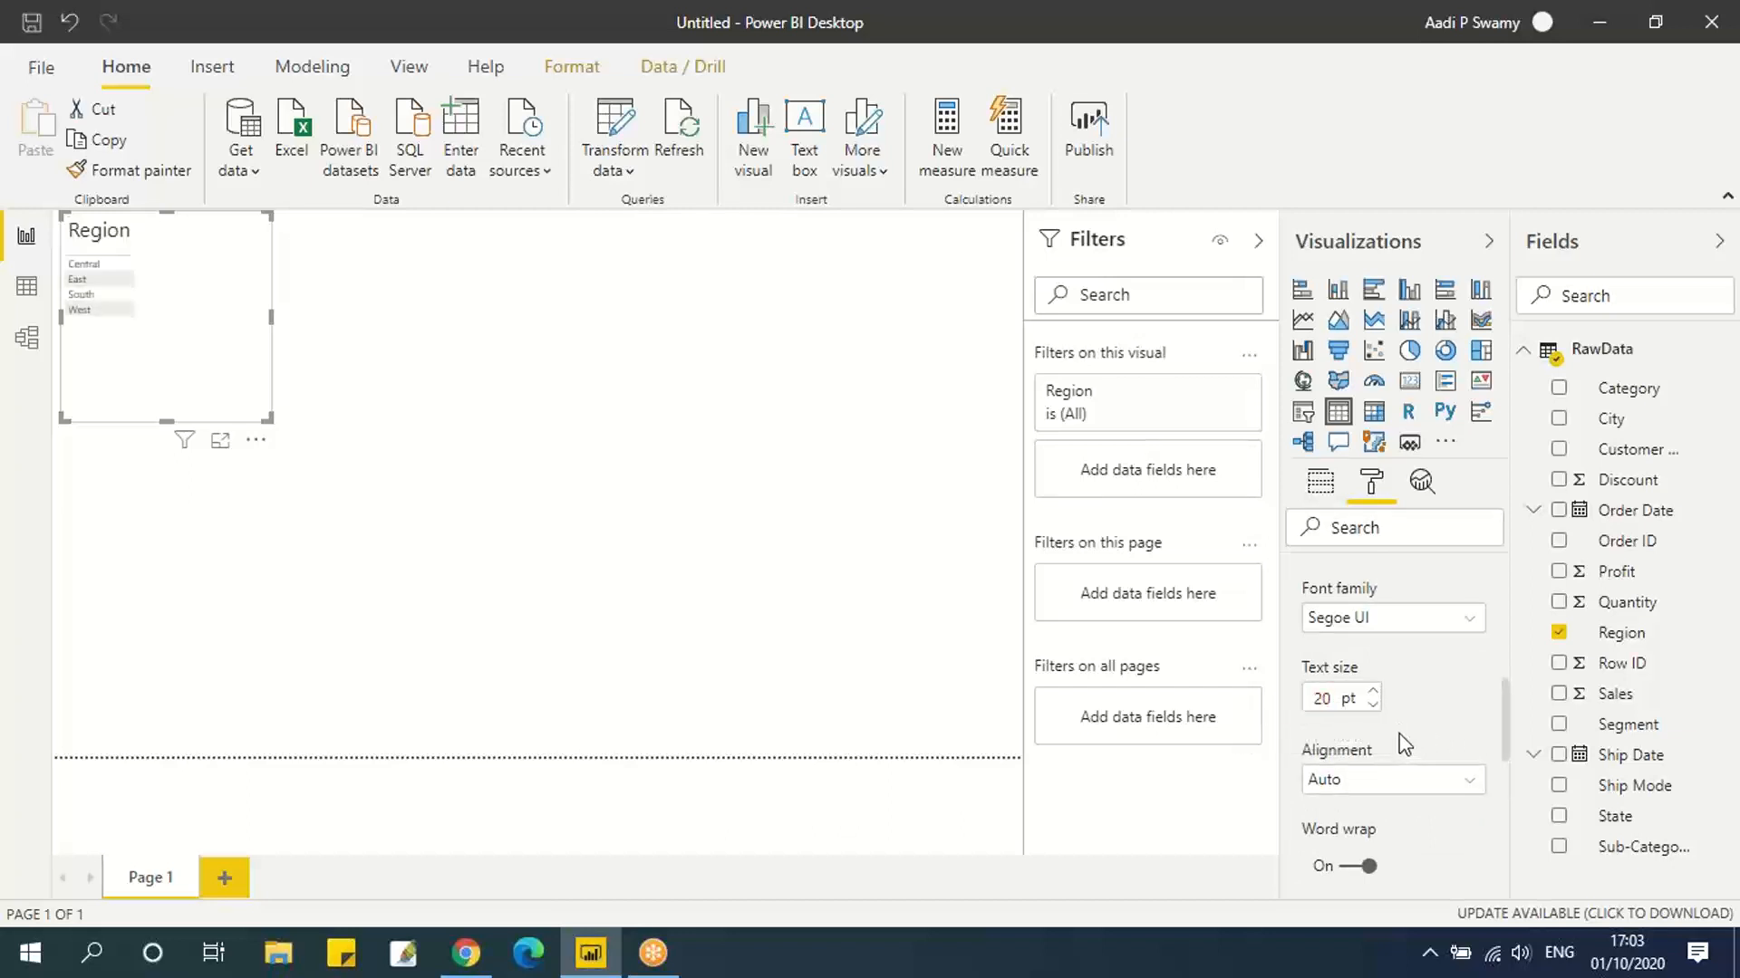
# Set the text size of the Region table visual's values to 20 pt.
pyautogui.scroll(2, 1404, 743)
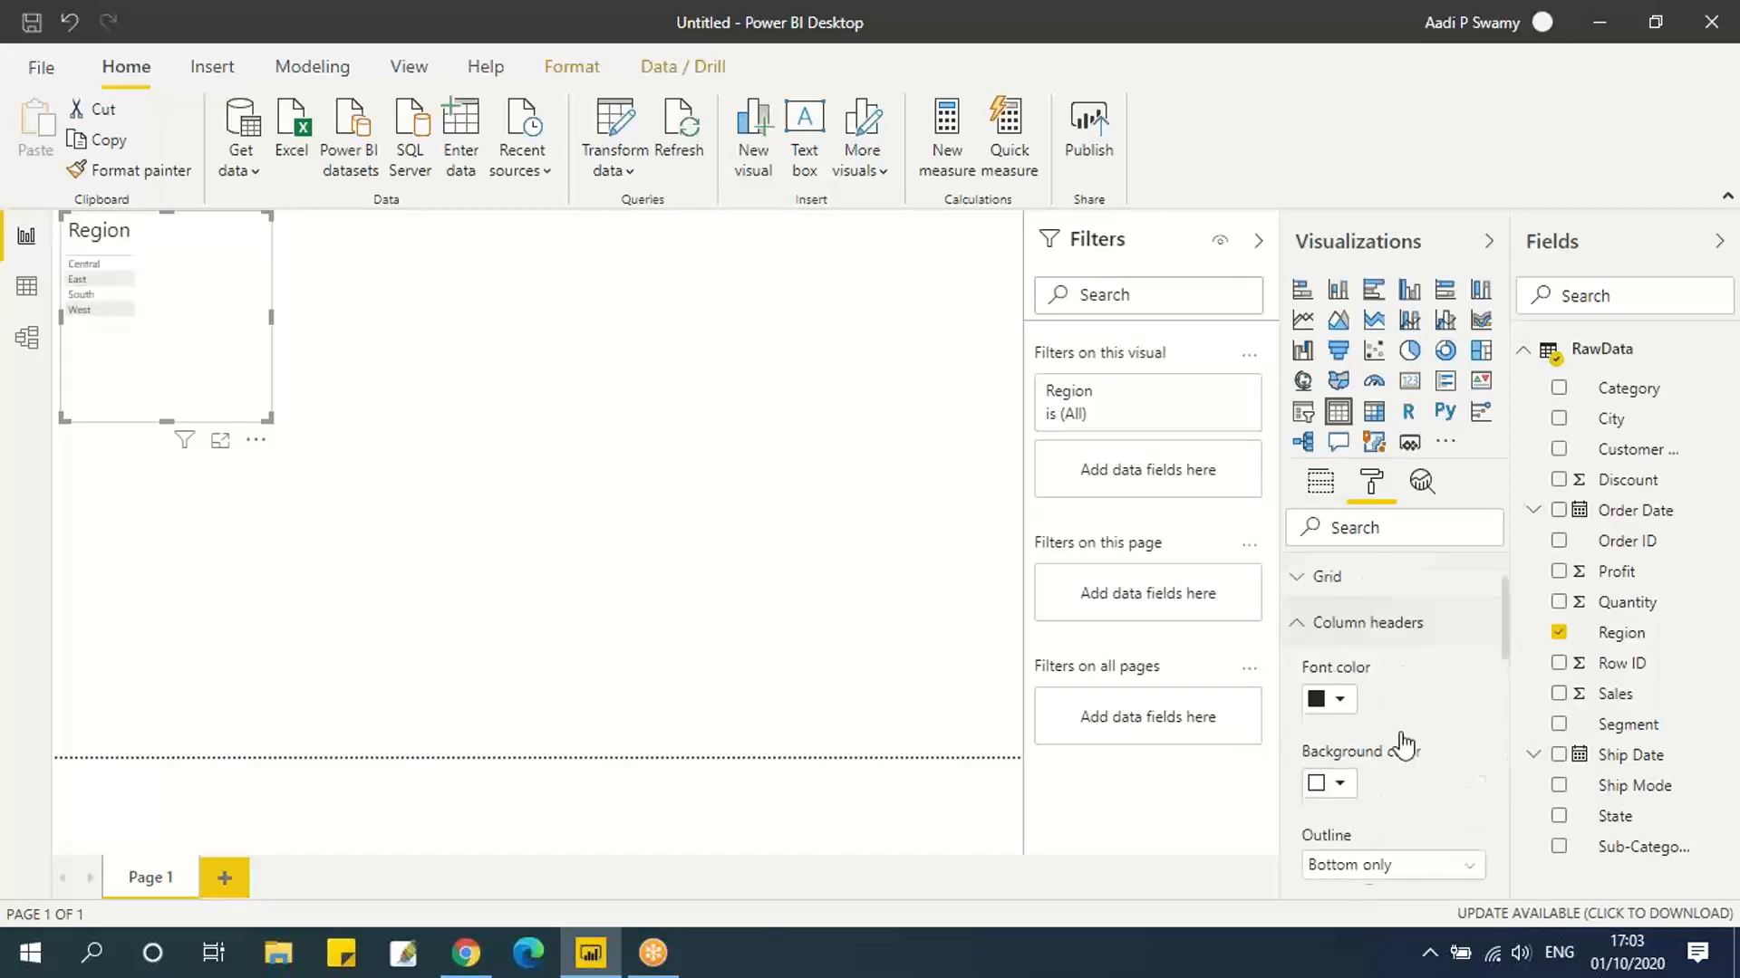
pyautogui.scroll(-6, 1401, 742)
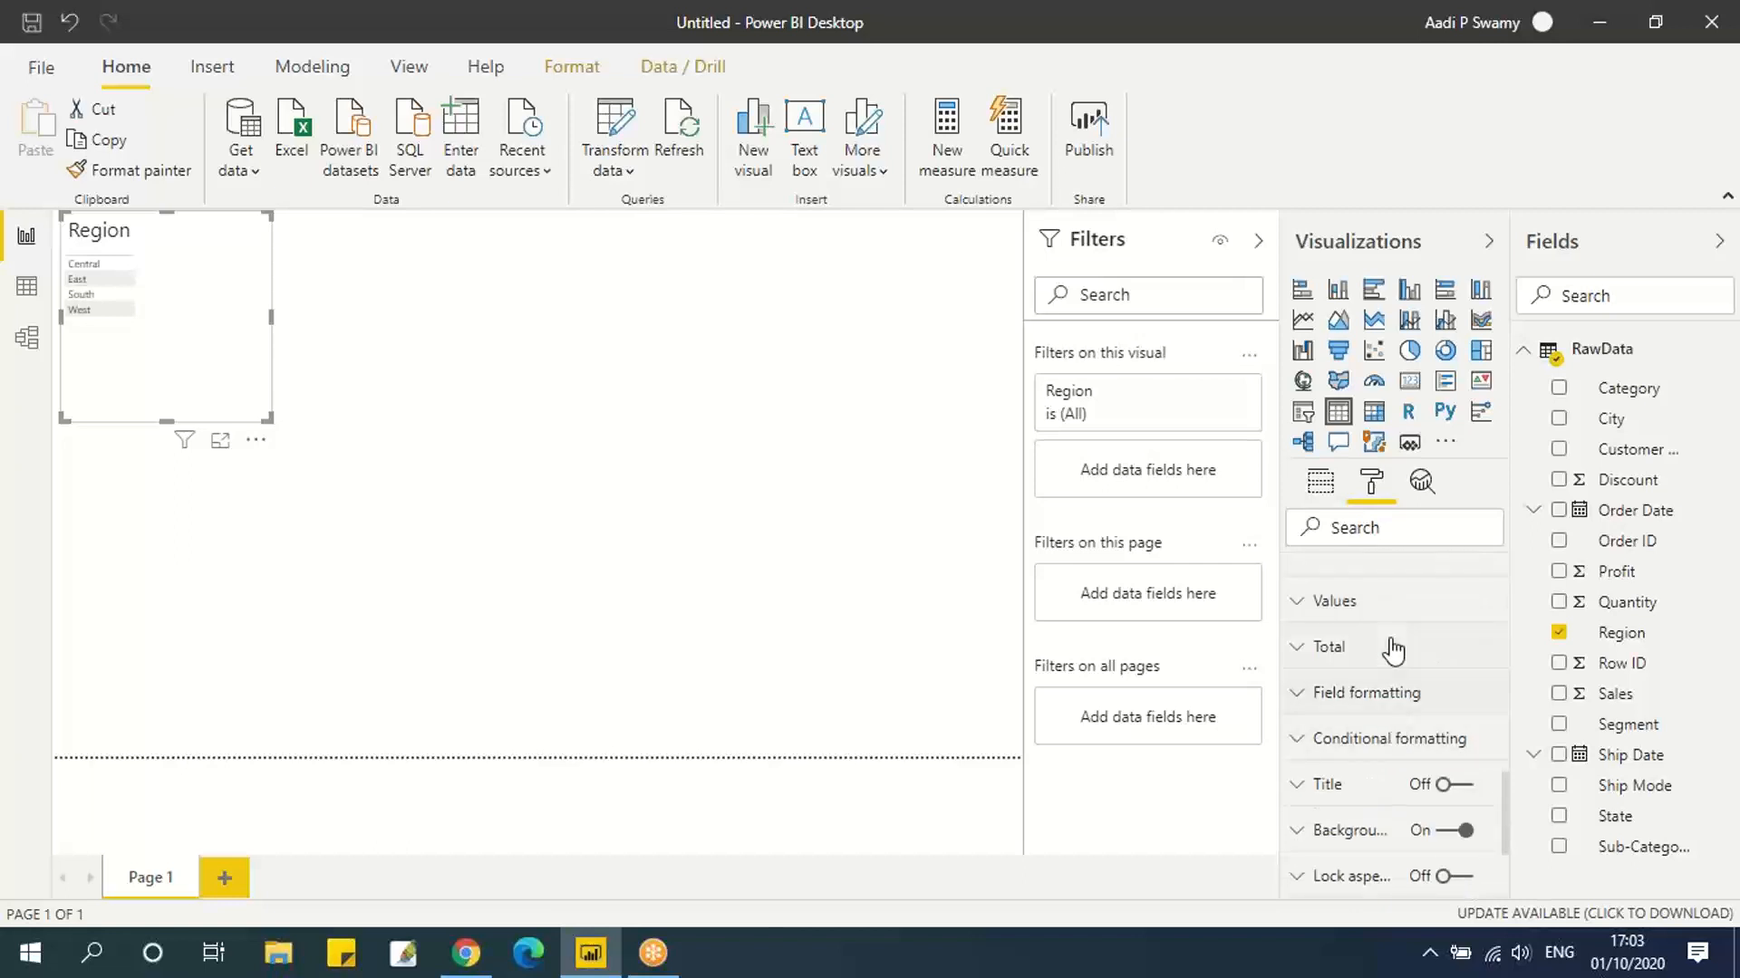
pyautogui.click(1392, 624)
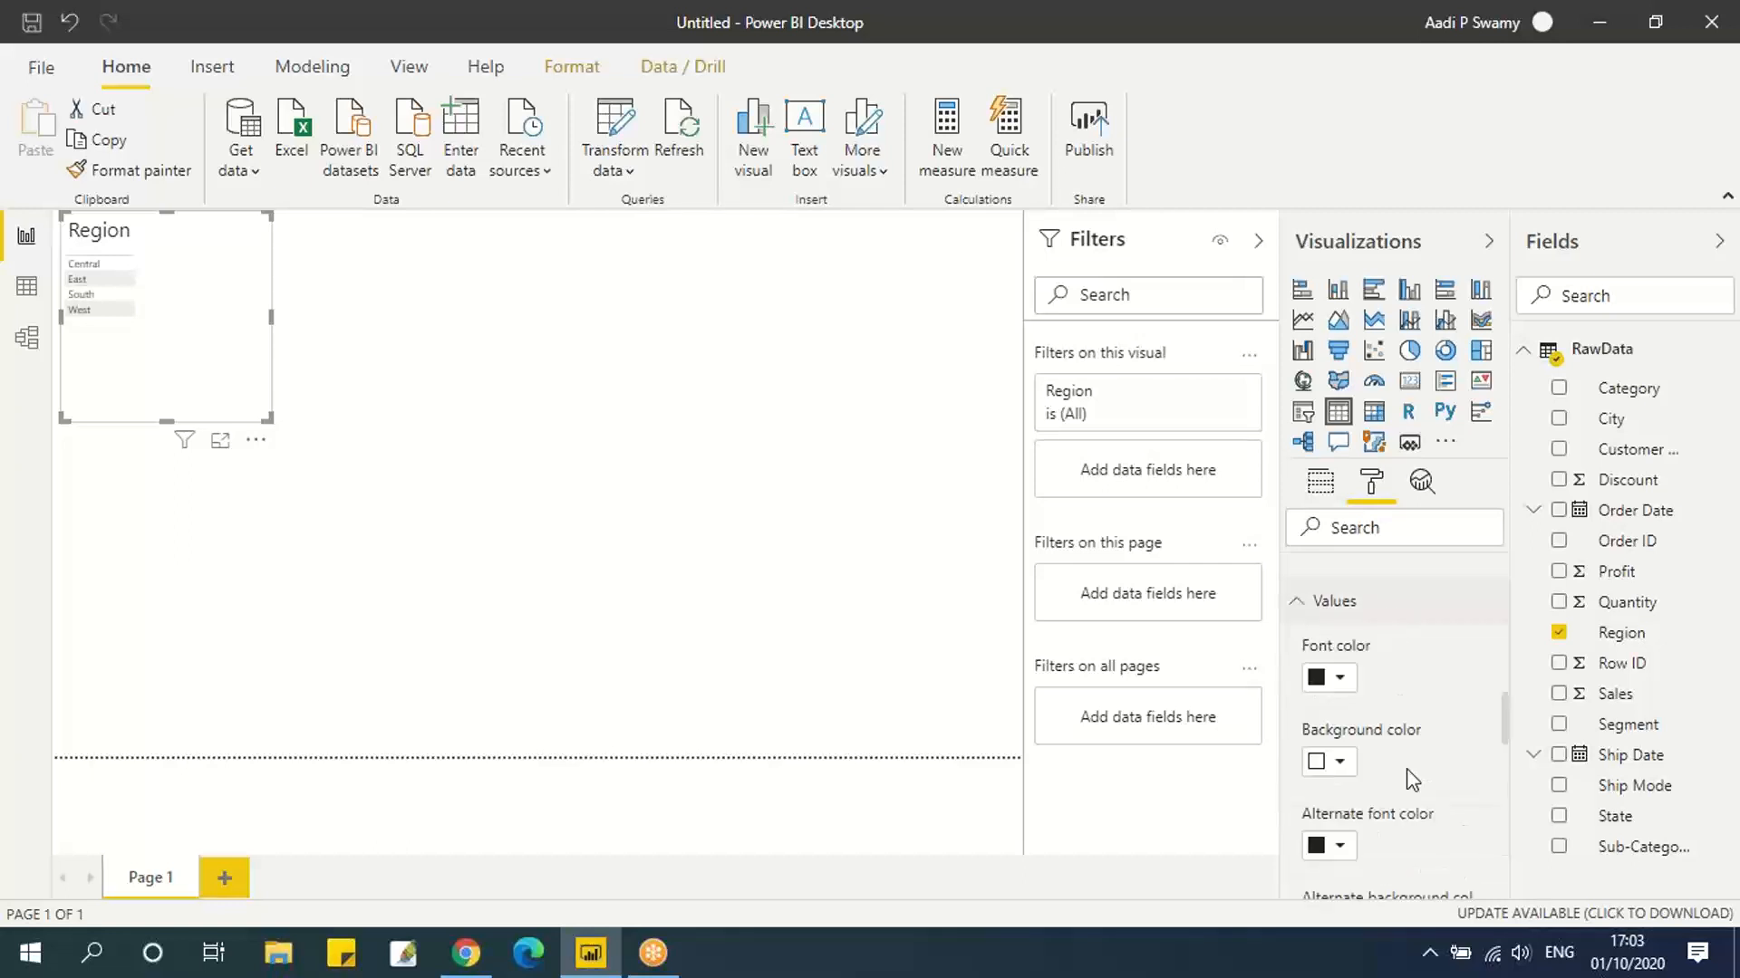
pyautogui.scroll(-5, 1406, 768)
pyautogui.scroll(-3, 1406, 768)
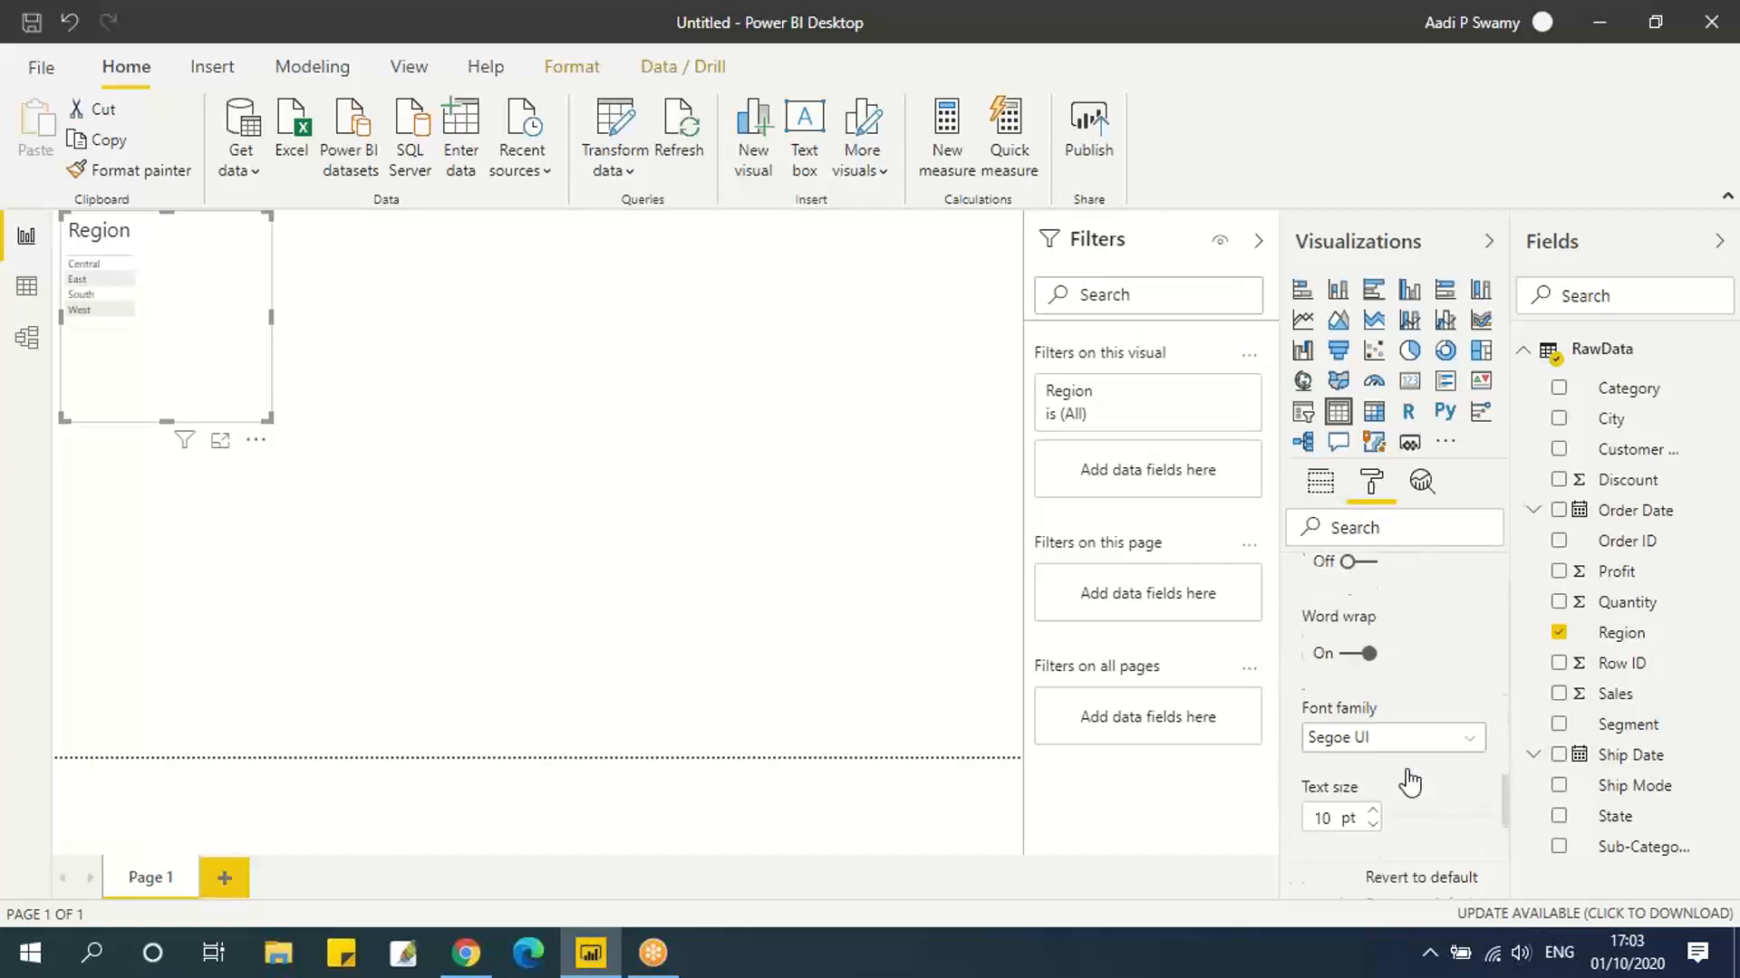
pyautogui.doubleClick(1319, 717)
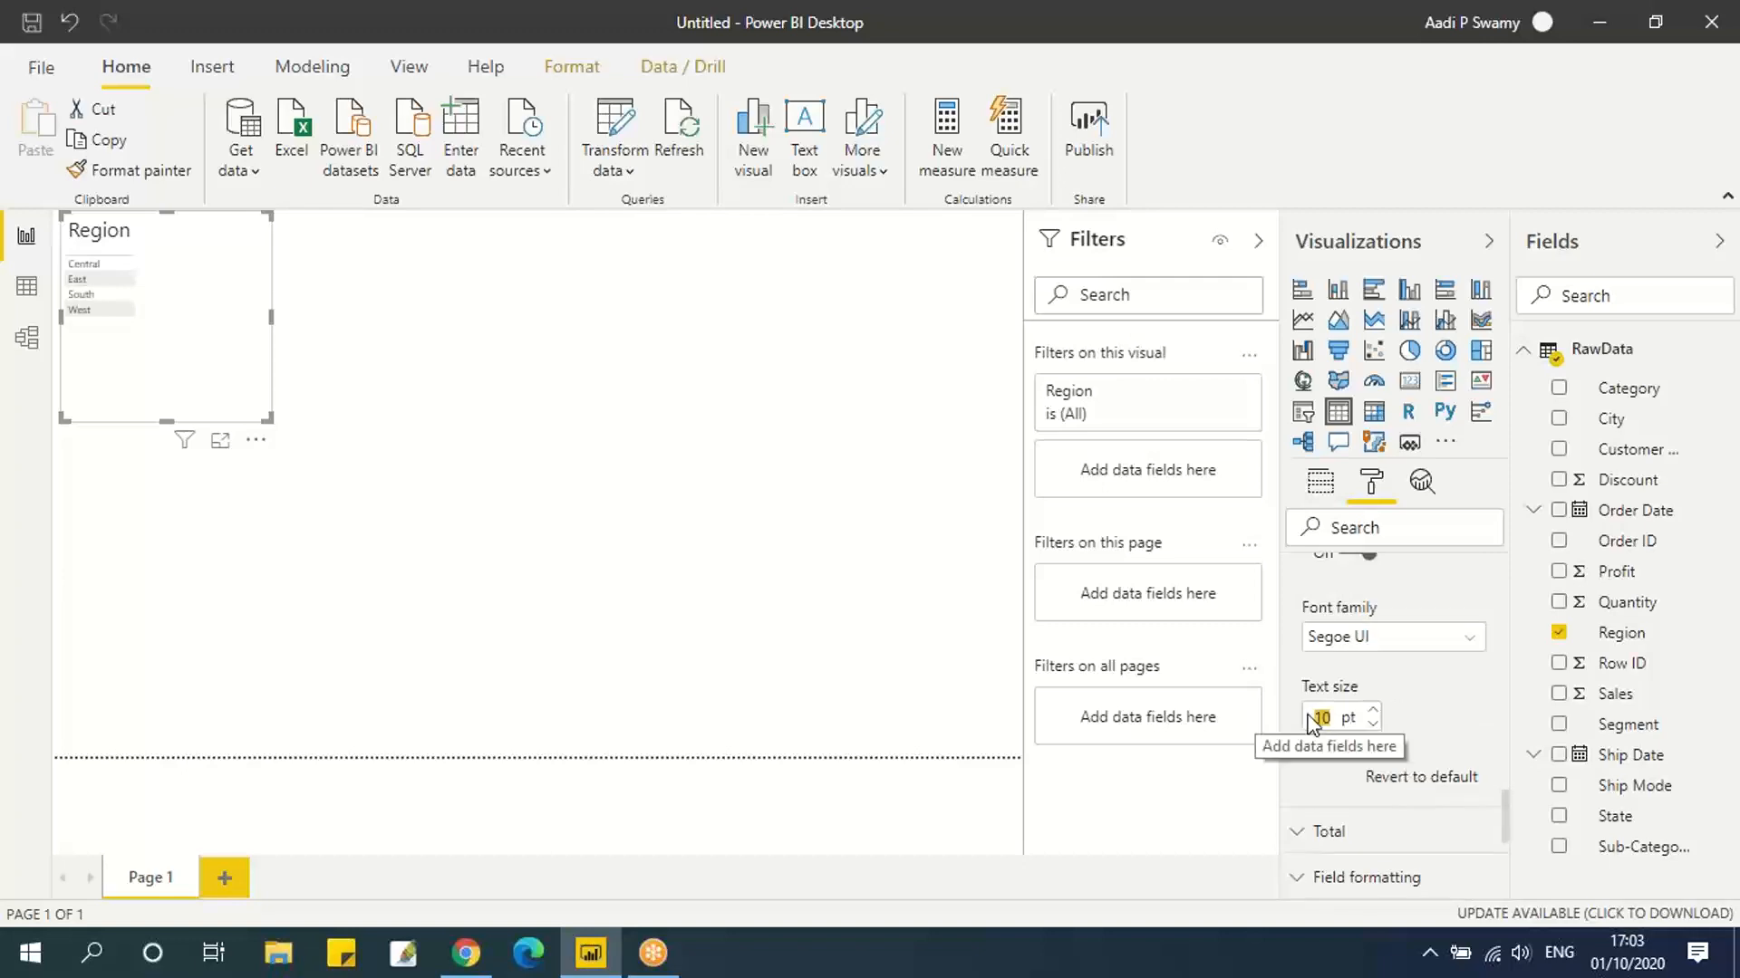
pyautogui.write('20')
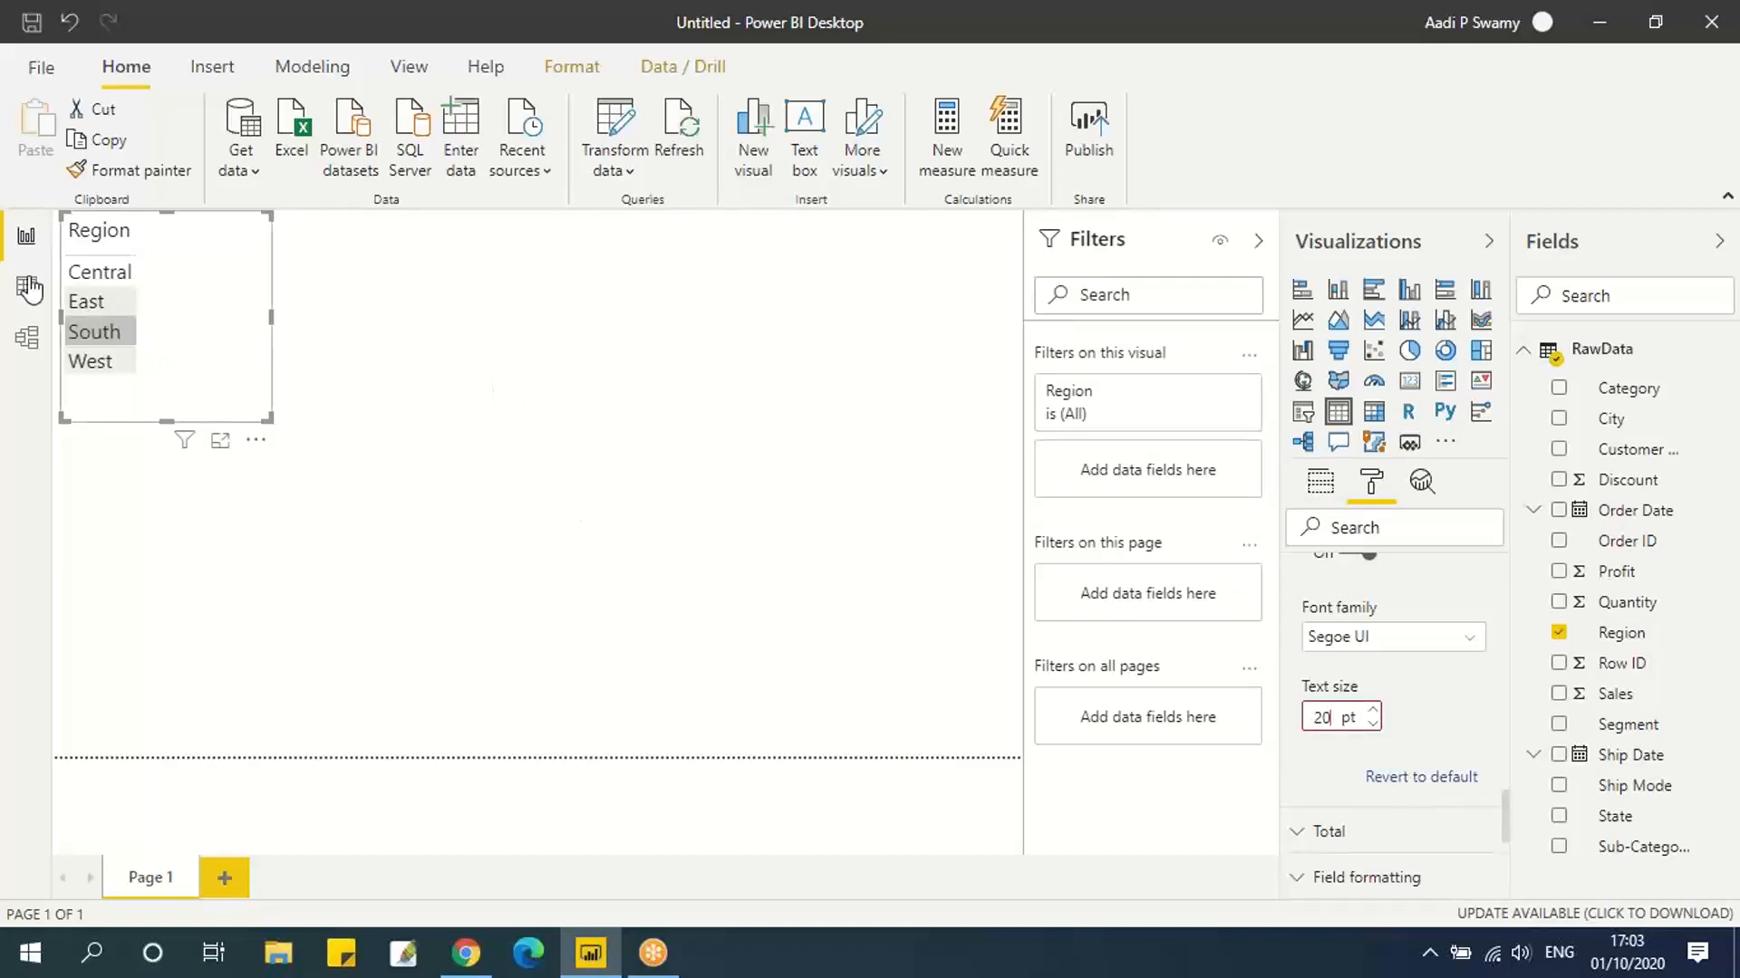
# Return to the Data view and reselect all values in the Region column's filter.
pyautogui.click(26, 286)
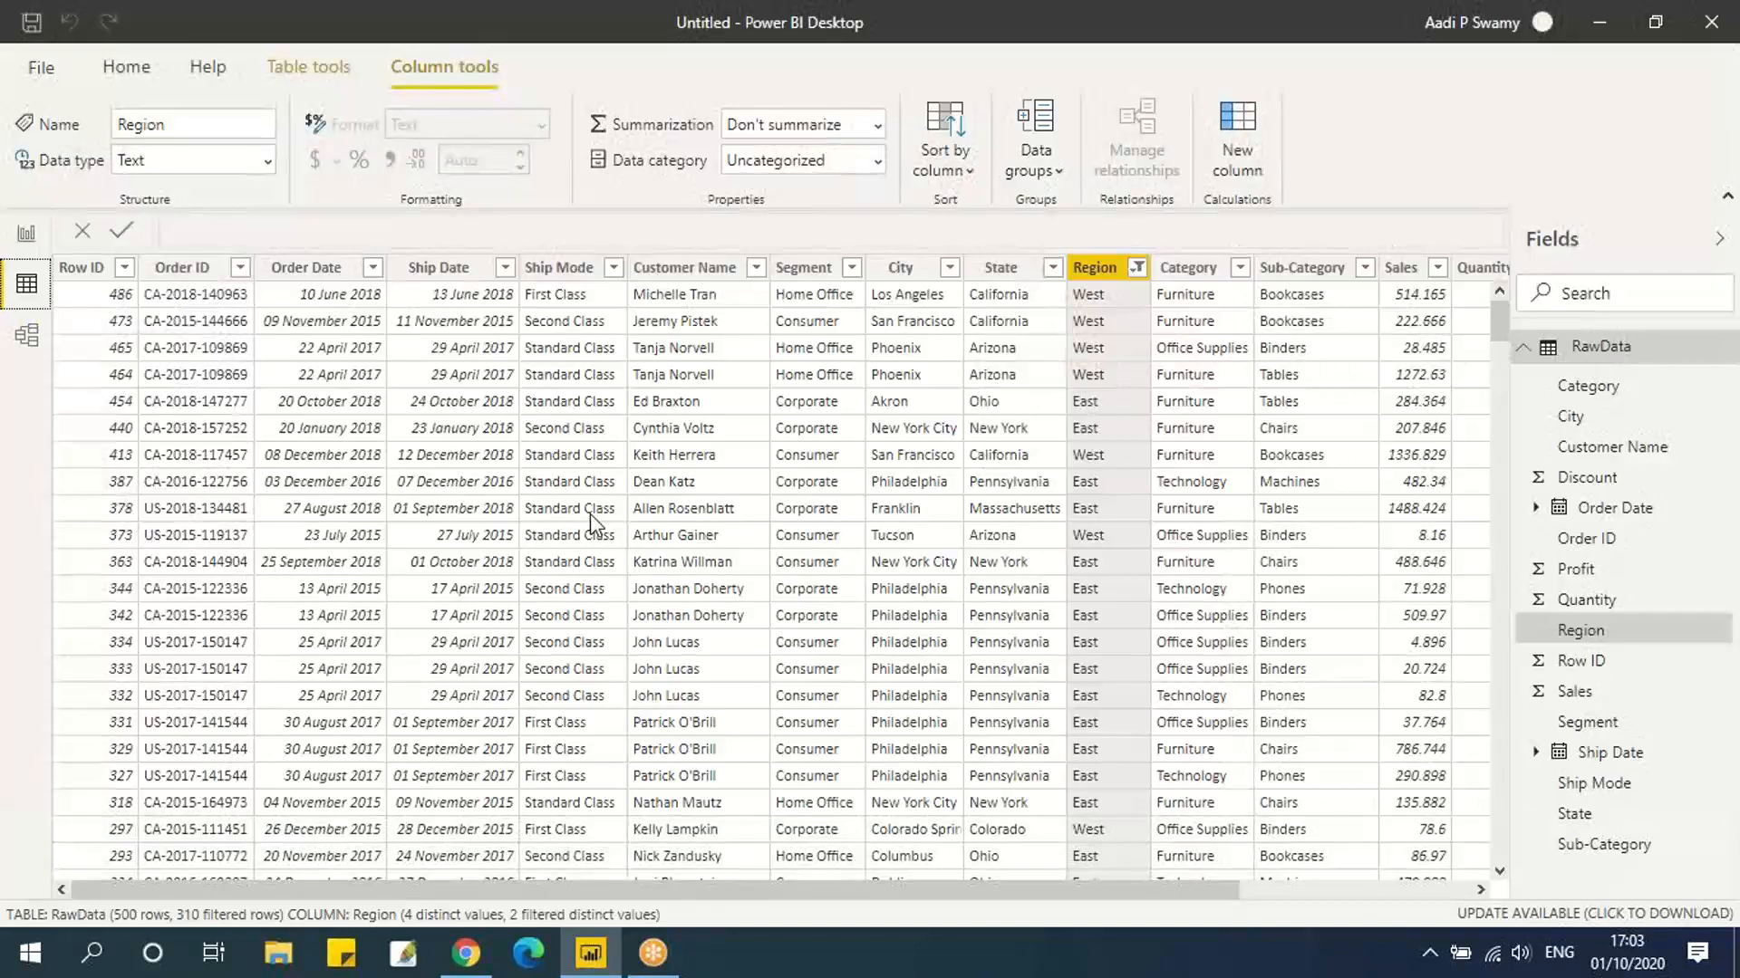
pyautogui.click(1136, 267)
pyautogui.click(1232, 533)
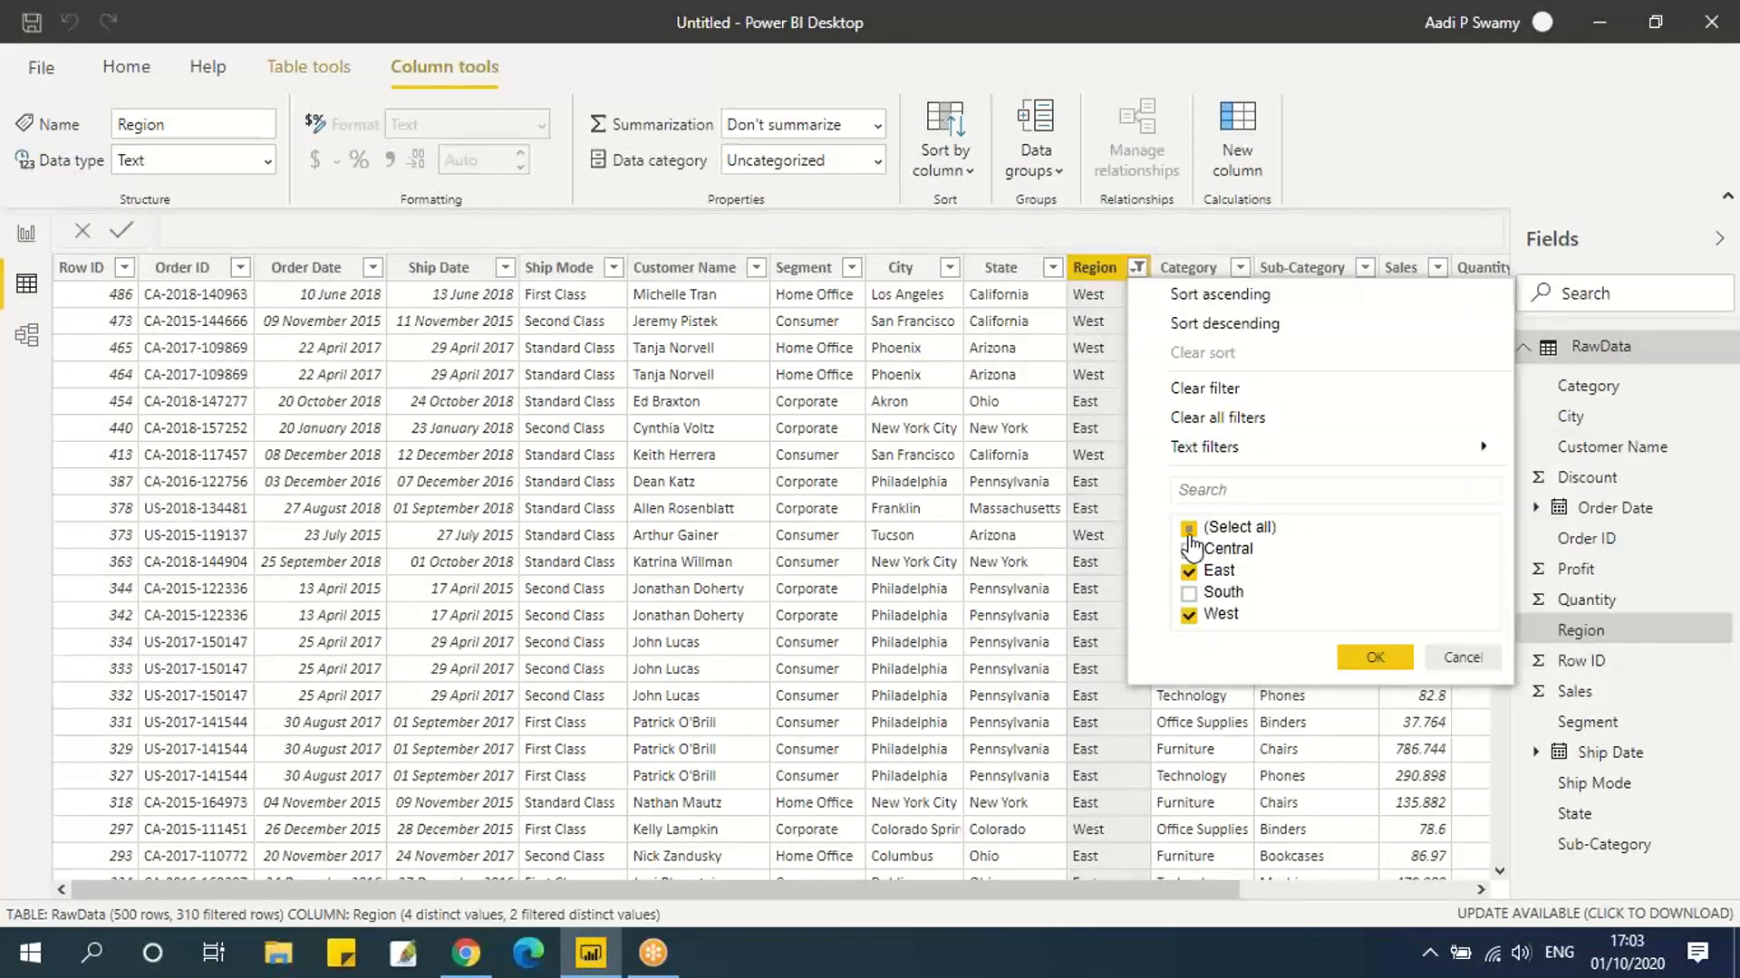
pyautogui.click(1232, 533)
pyautogui.click(1189, 527)
pyautogui.click(1371, 657)
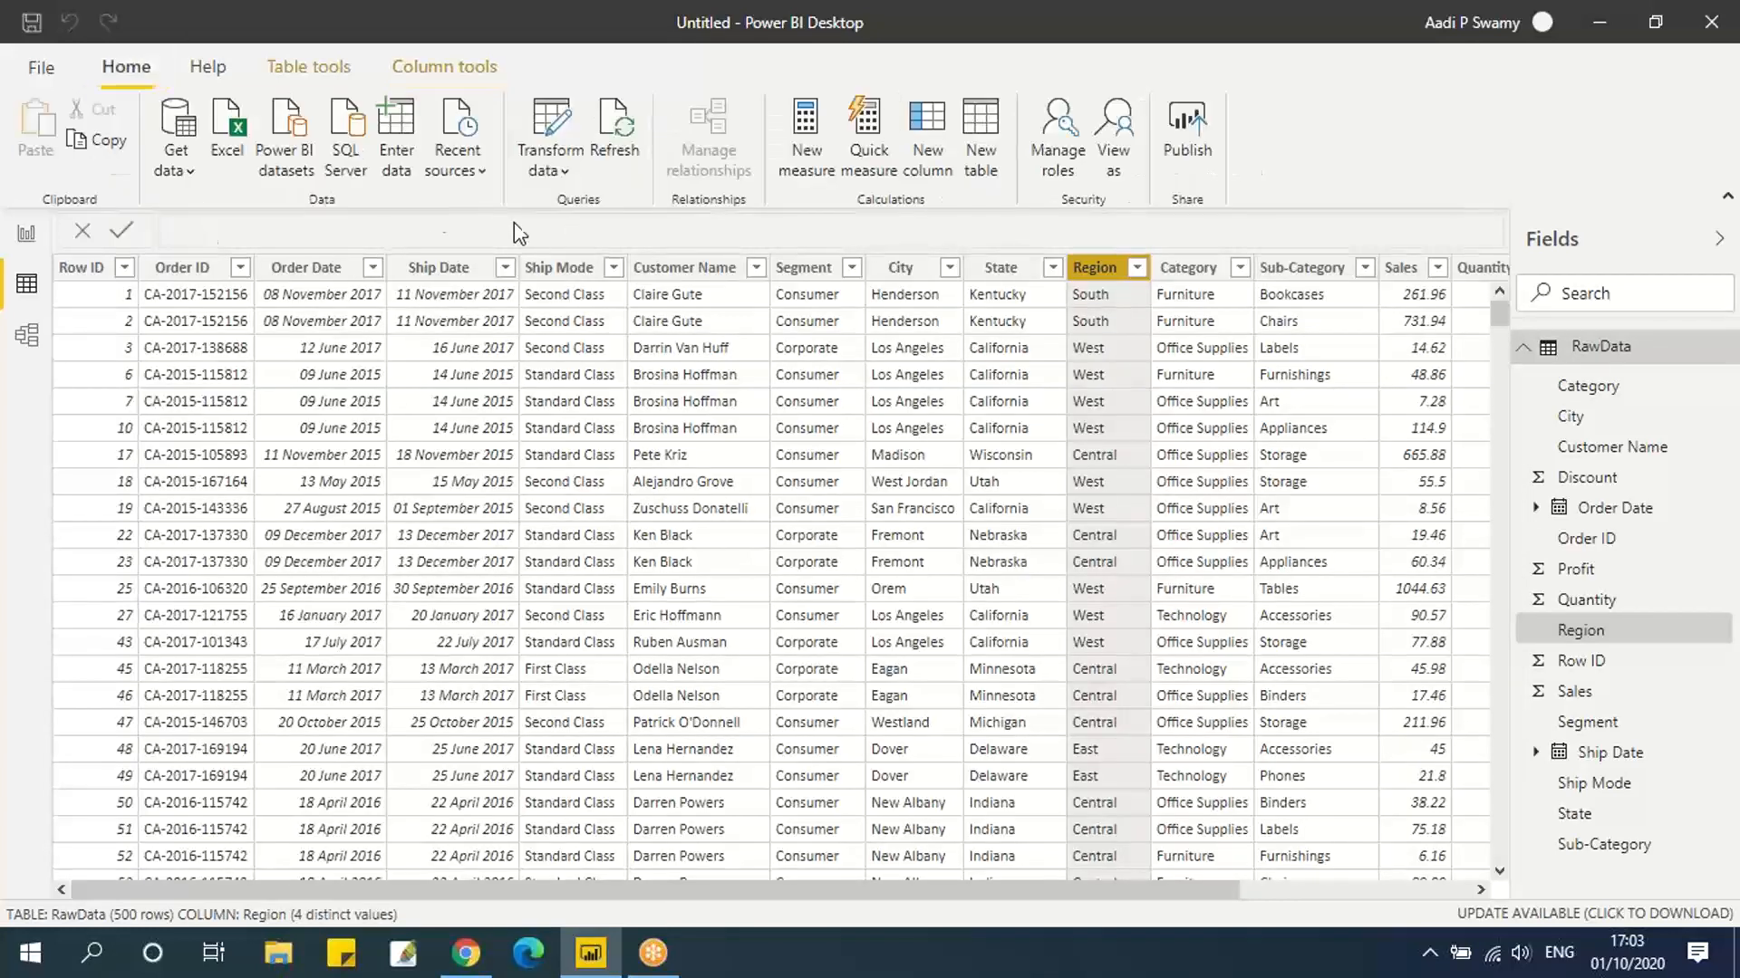
# Open the RawData query in the Power Query Editor and maximize the editor window.
pyautogui.click(549, 172)
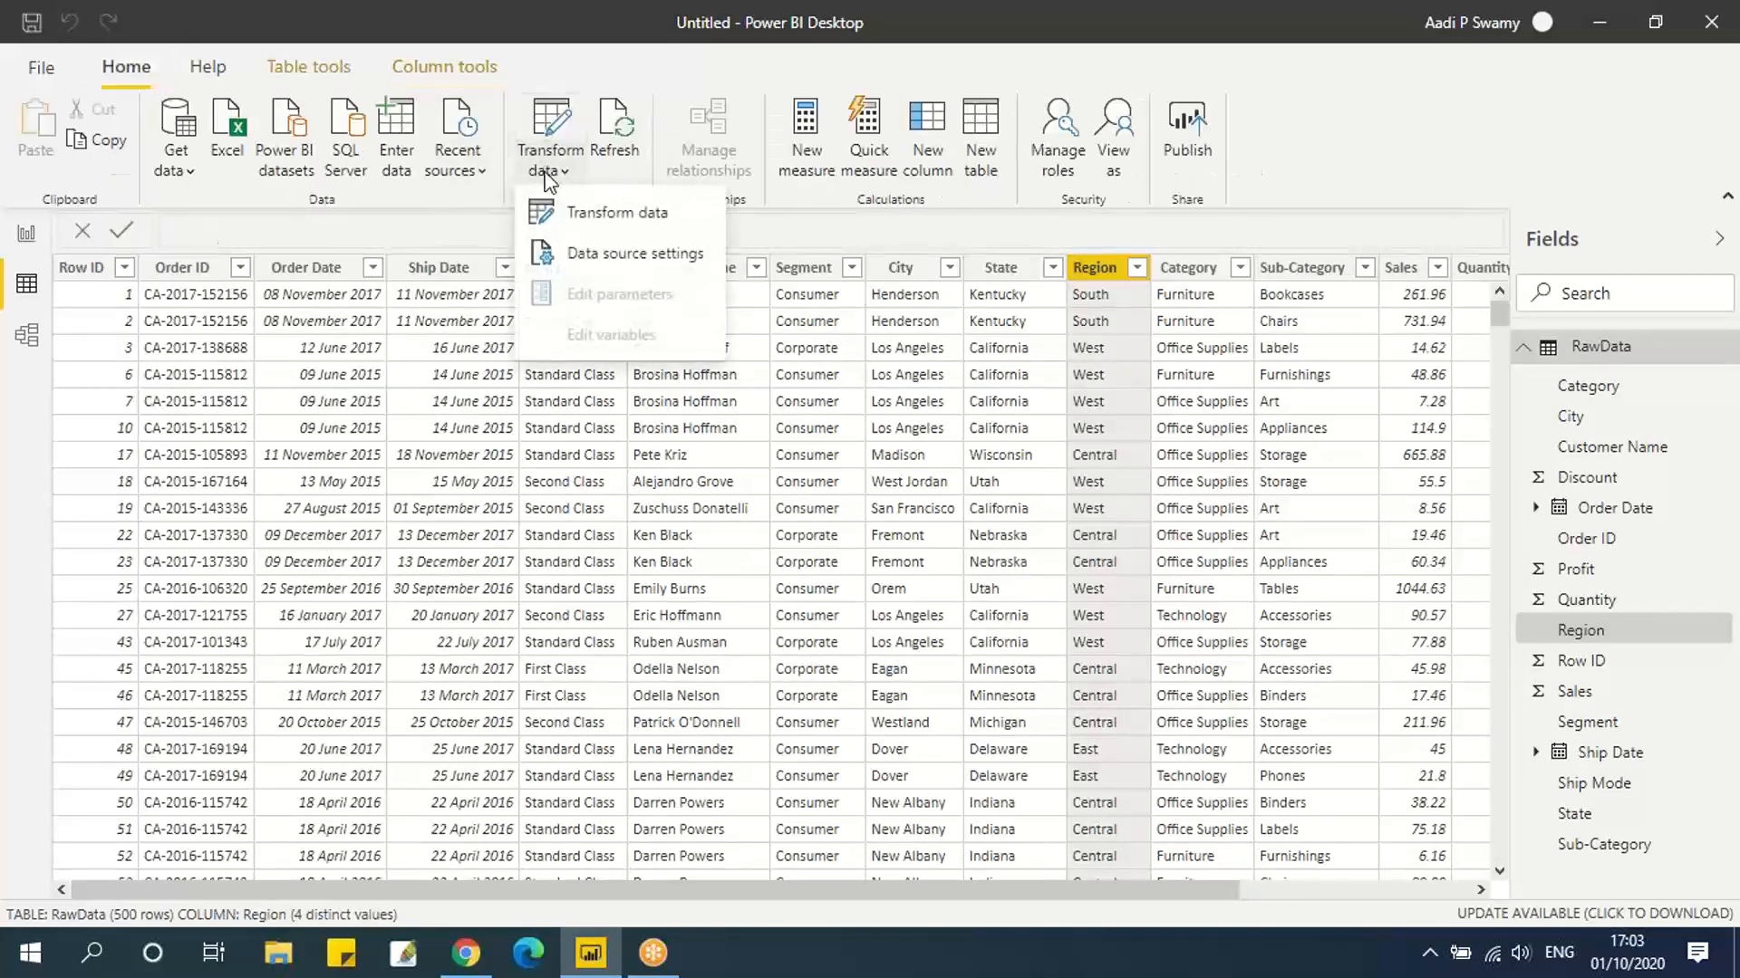
pyautogui.click(569, 214)
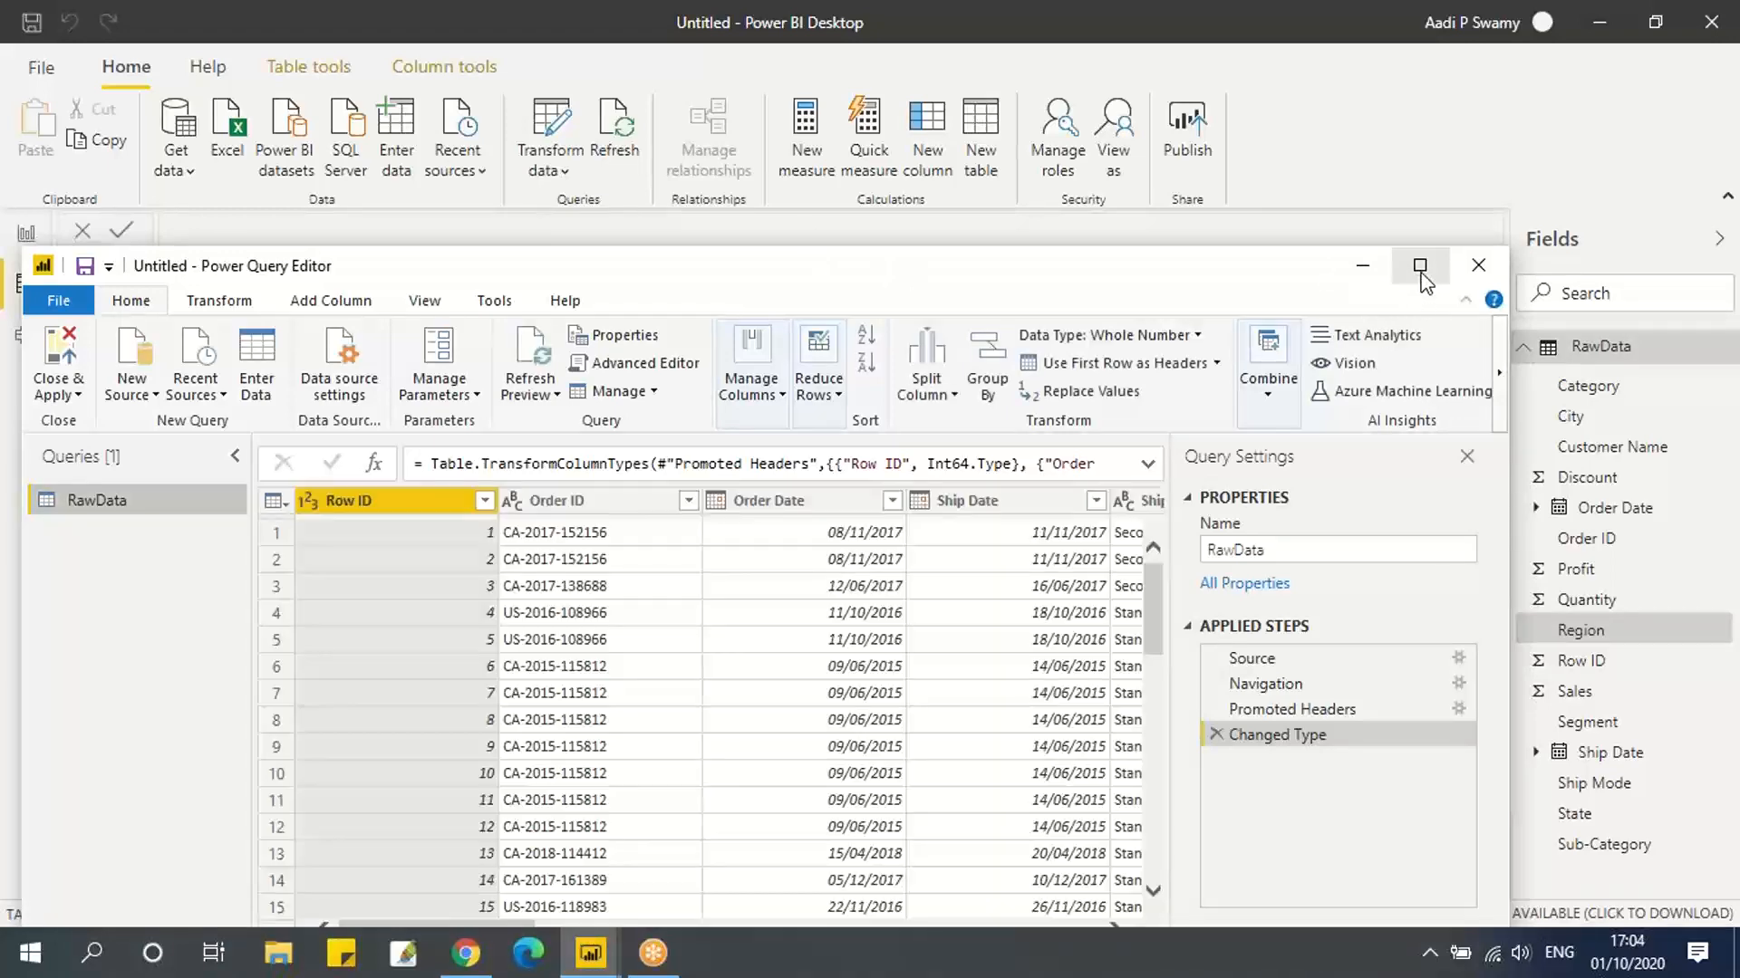
pyautogui.click(1420, 265)
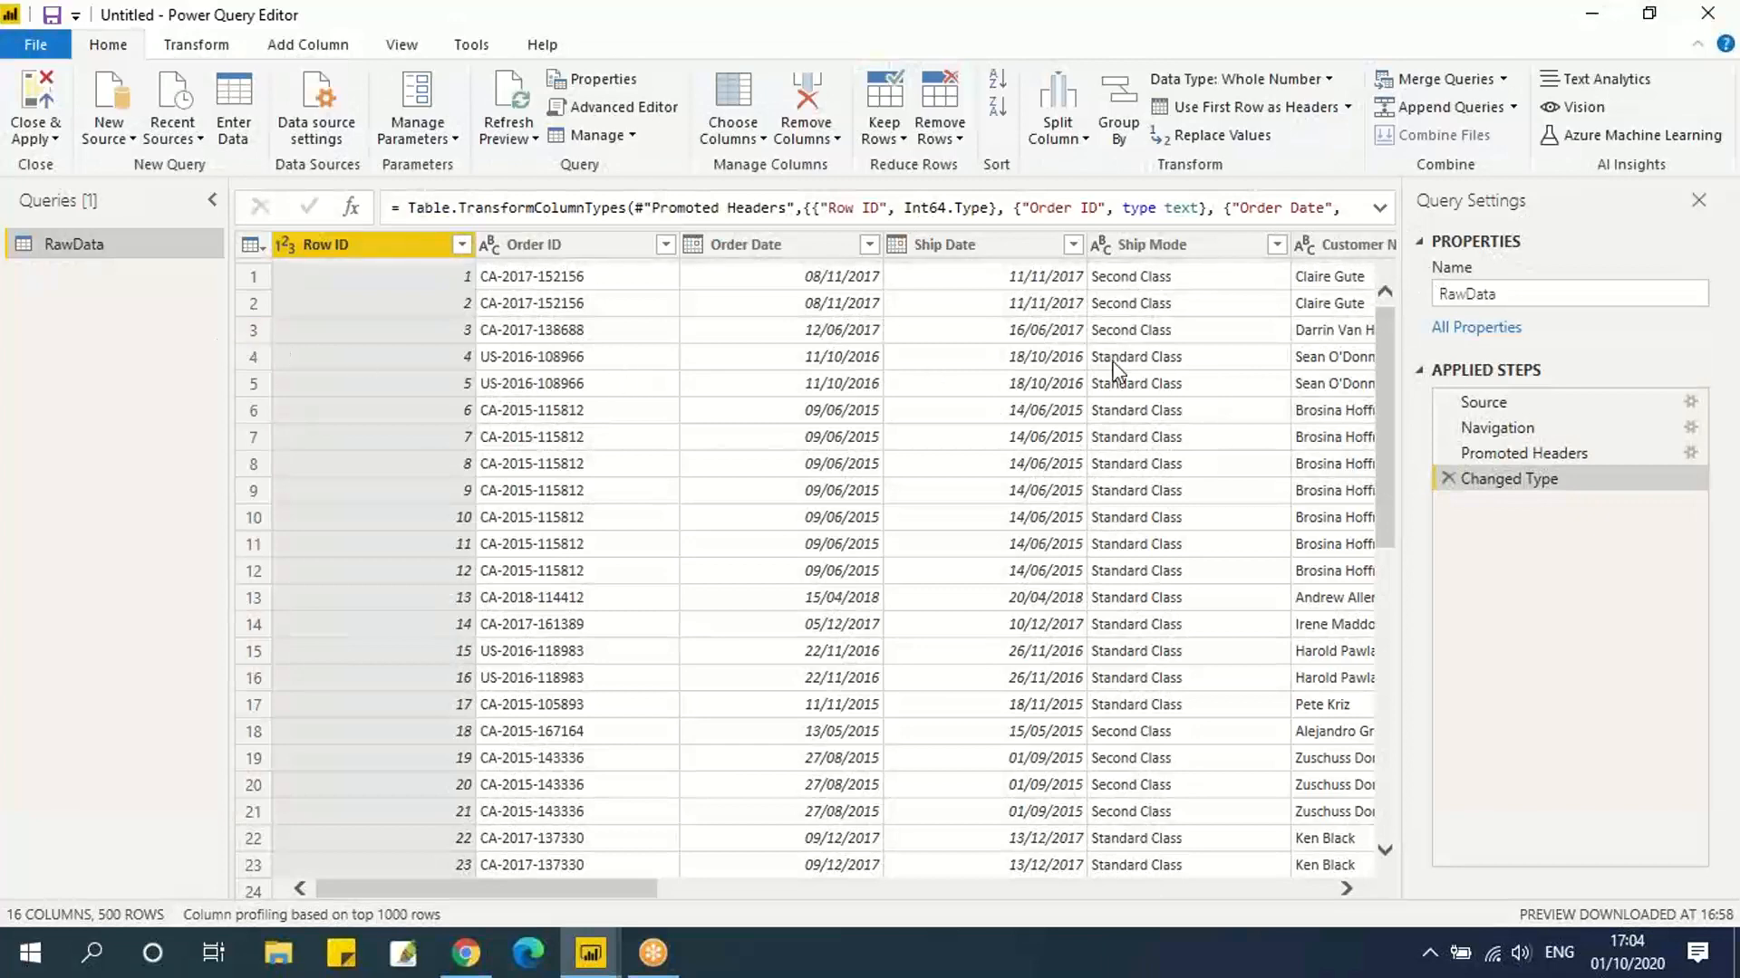
# Filter the query's Region column to East and West only, and apply the change while keeping the editor open.
pyautogui.moveTo(737, 897); pyautogui.dragTo(991, 895)
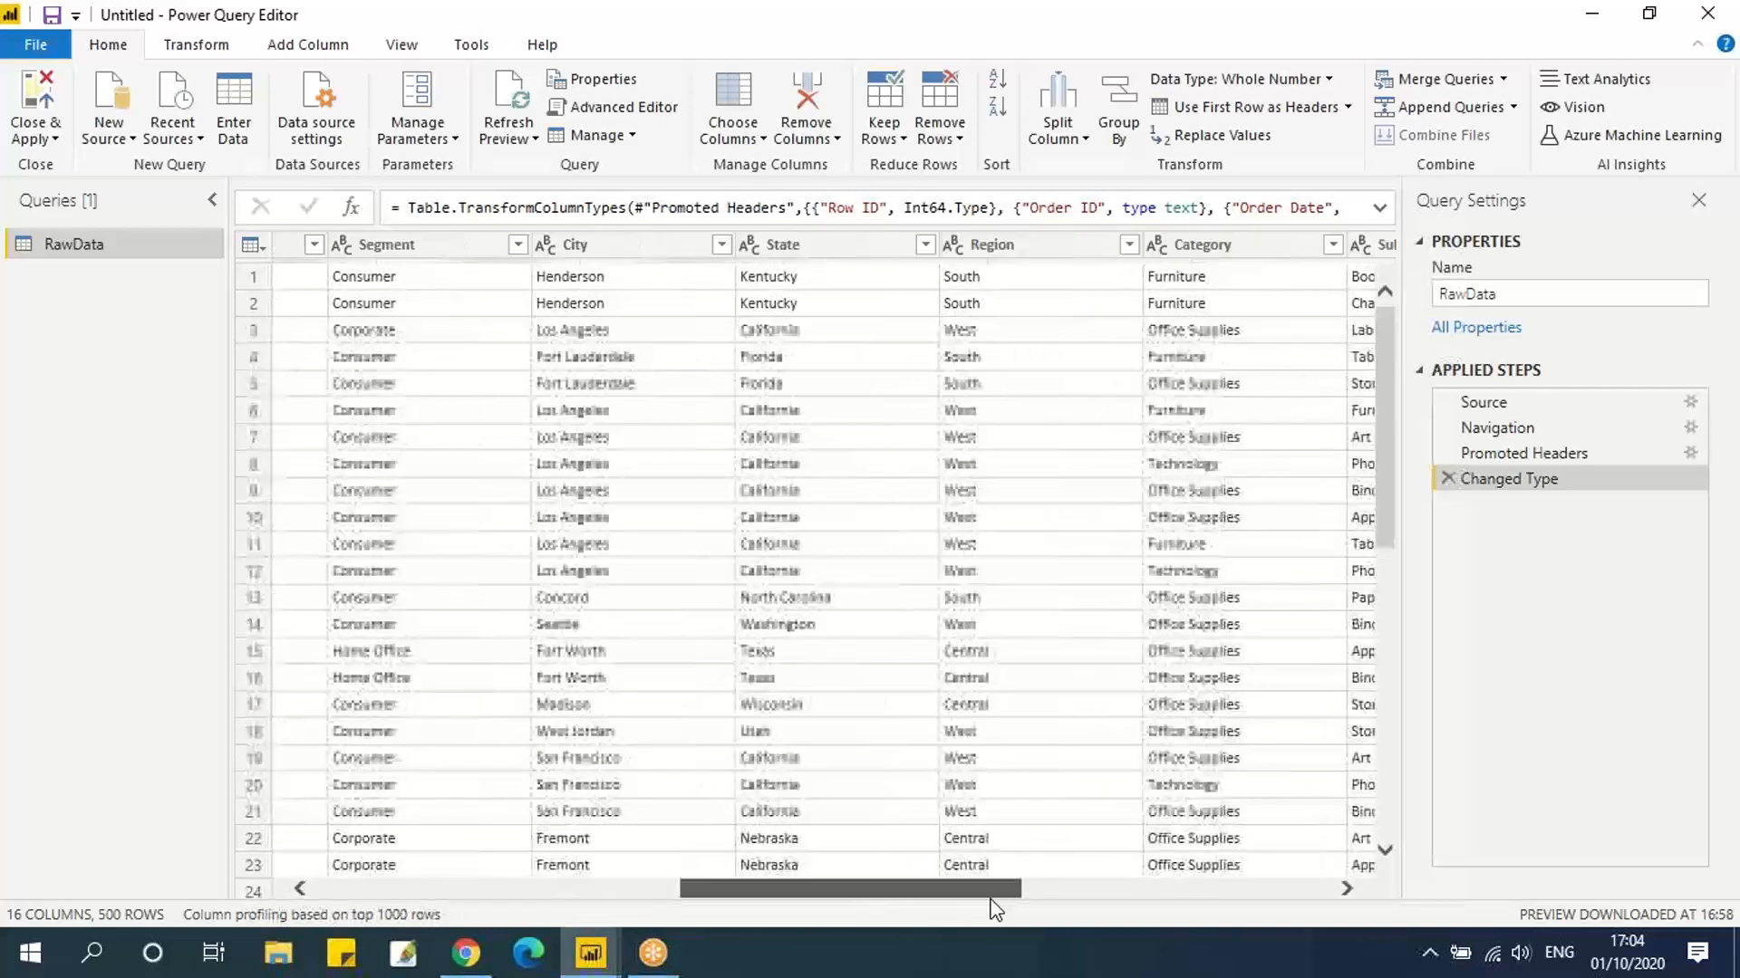
pyautogui.click(1128, 246)
pyautogui.click(1129, 246)
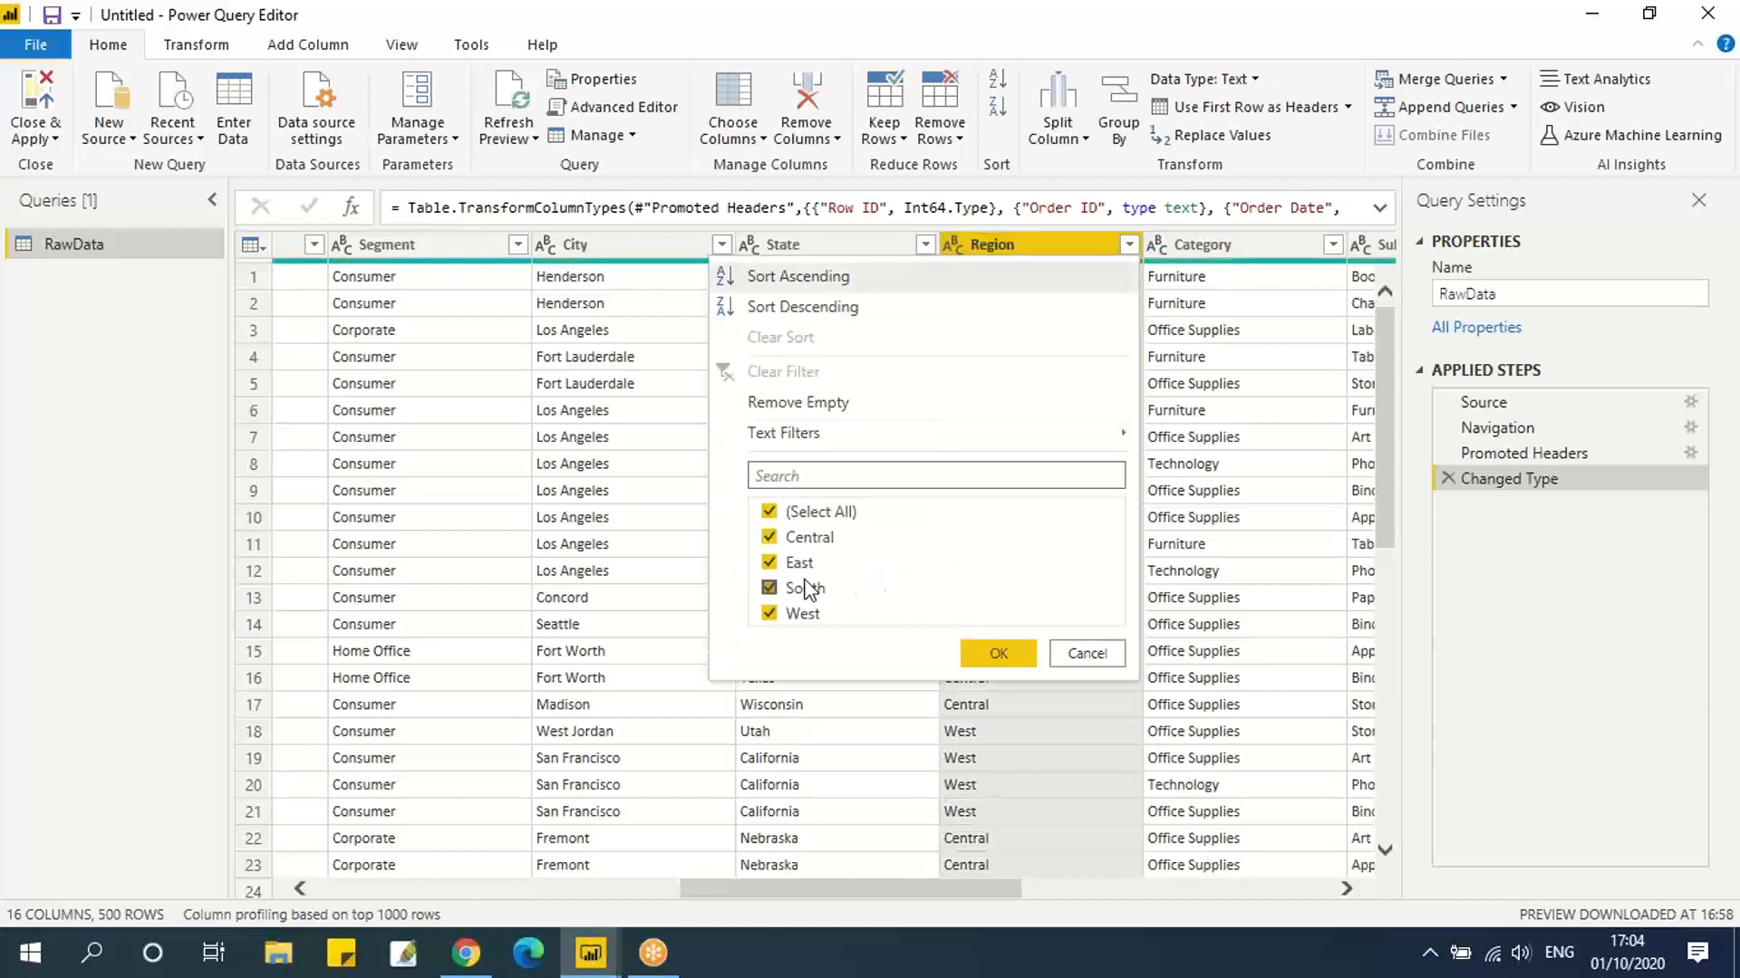
pyautogui.click(770, 512)
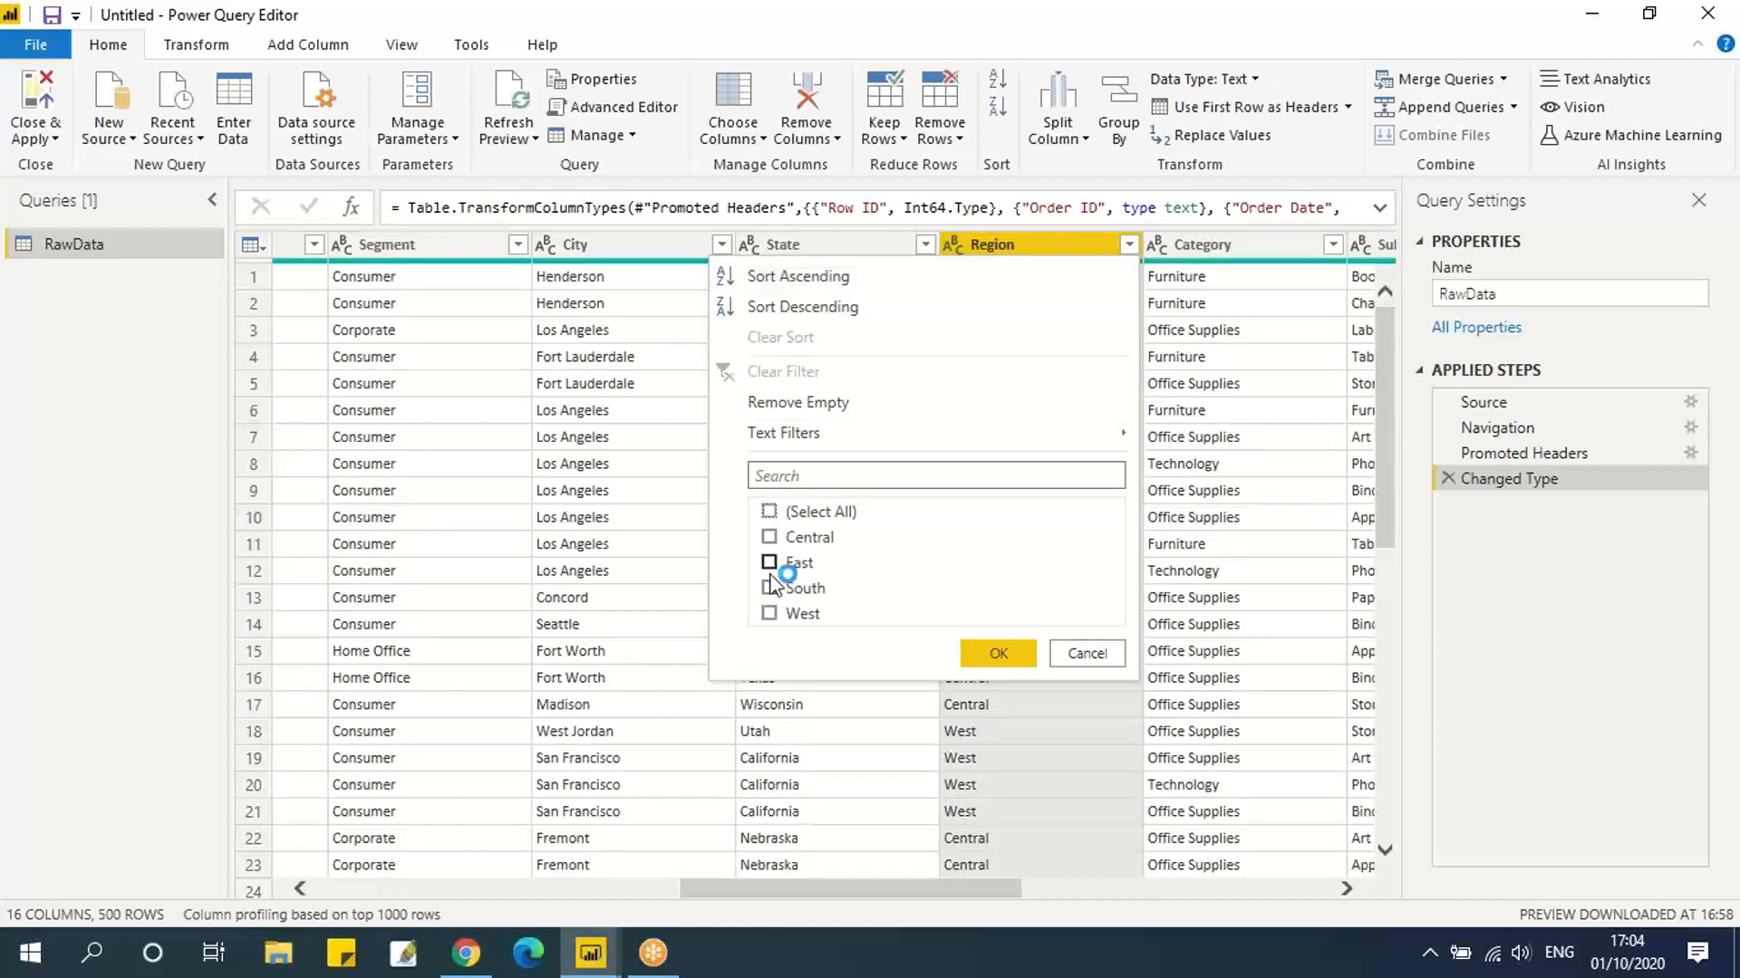
pyautogui.click(769, 564)
pyautogui.click(769, 615)
pyautogui.click(975, 657)
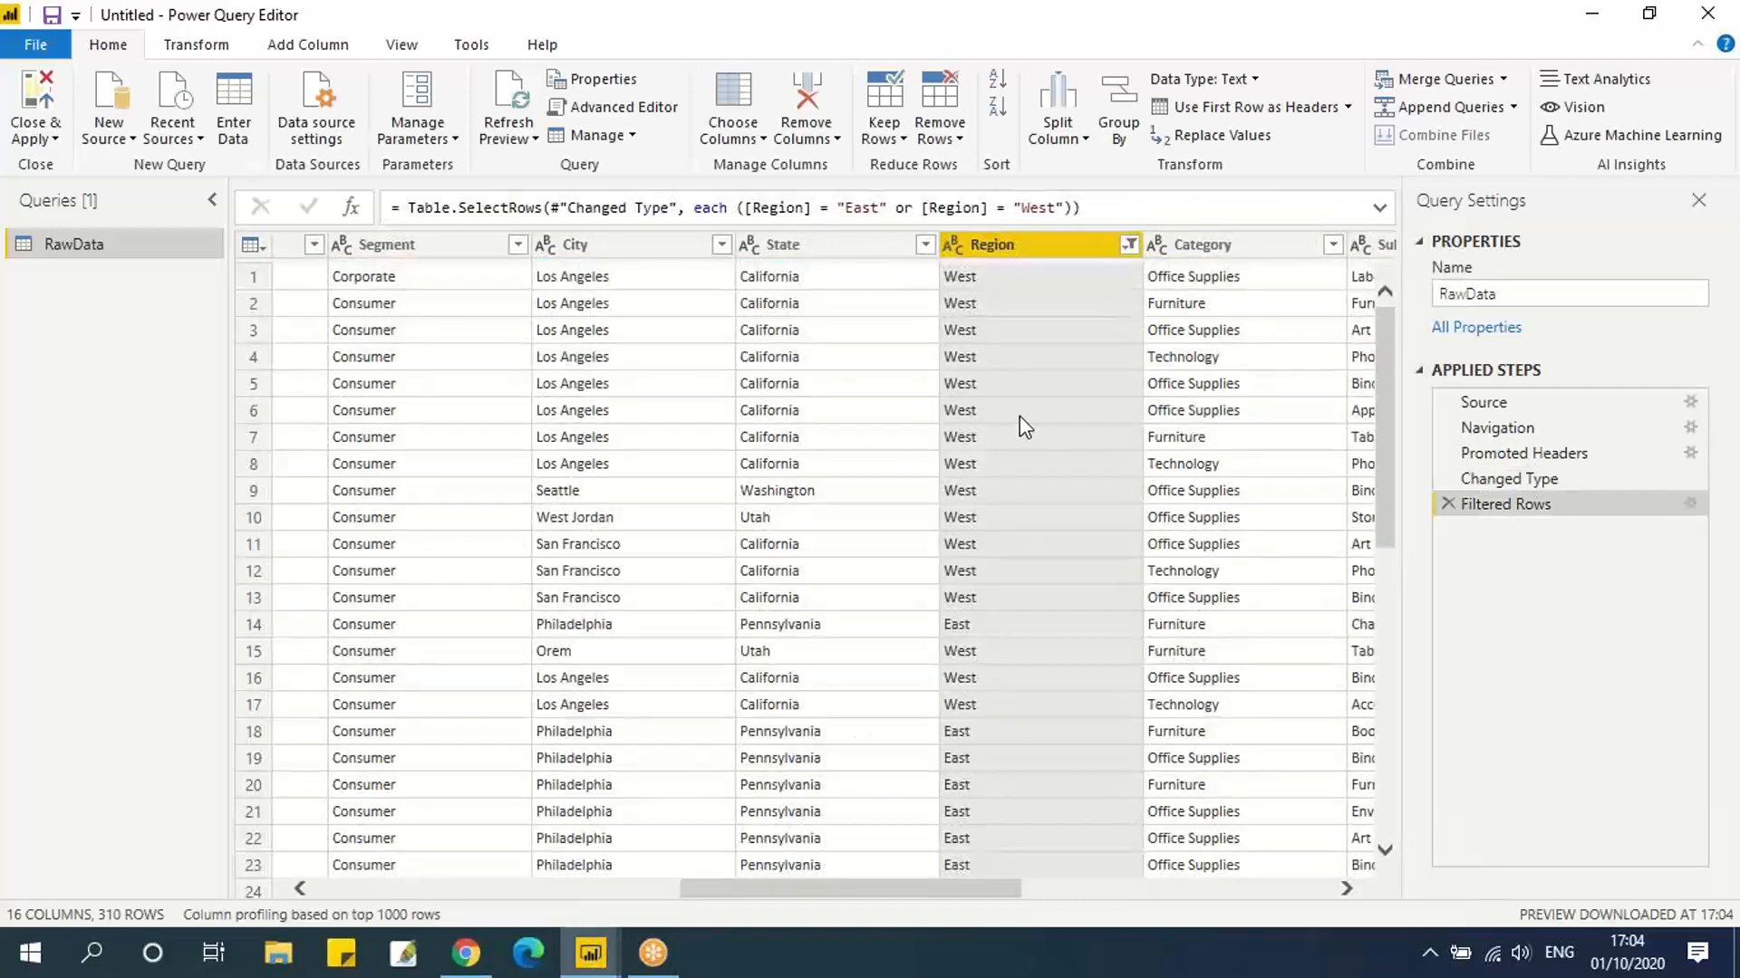
pyautogui.click(42, 139)
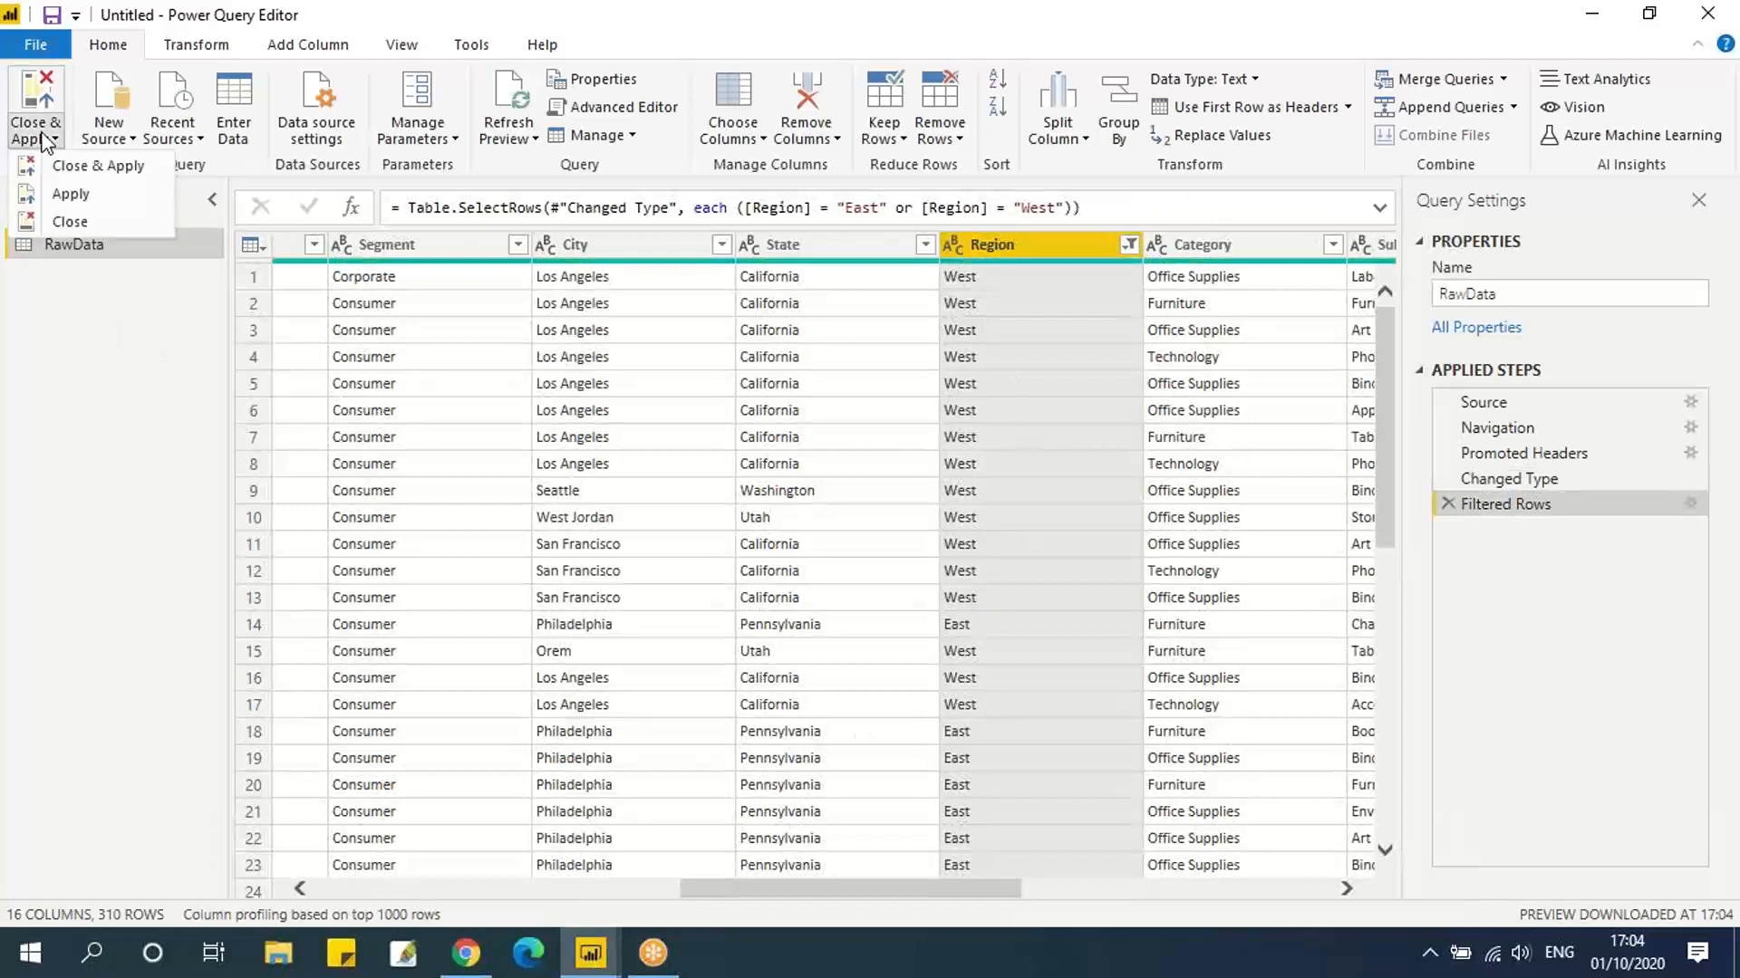
pyautogui.click(71, 193)
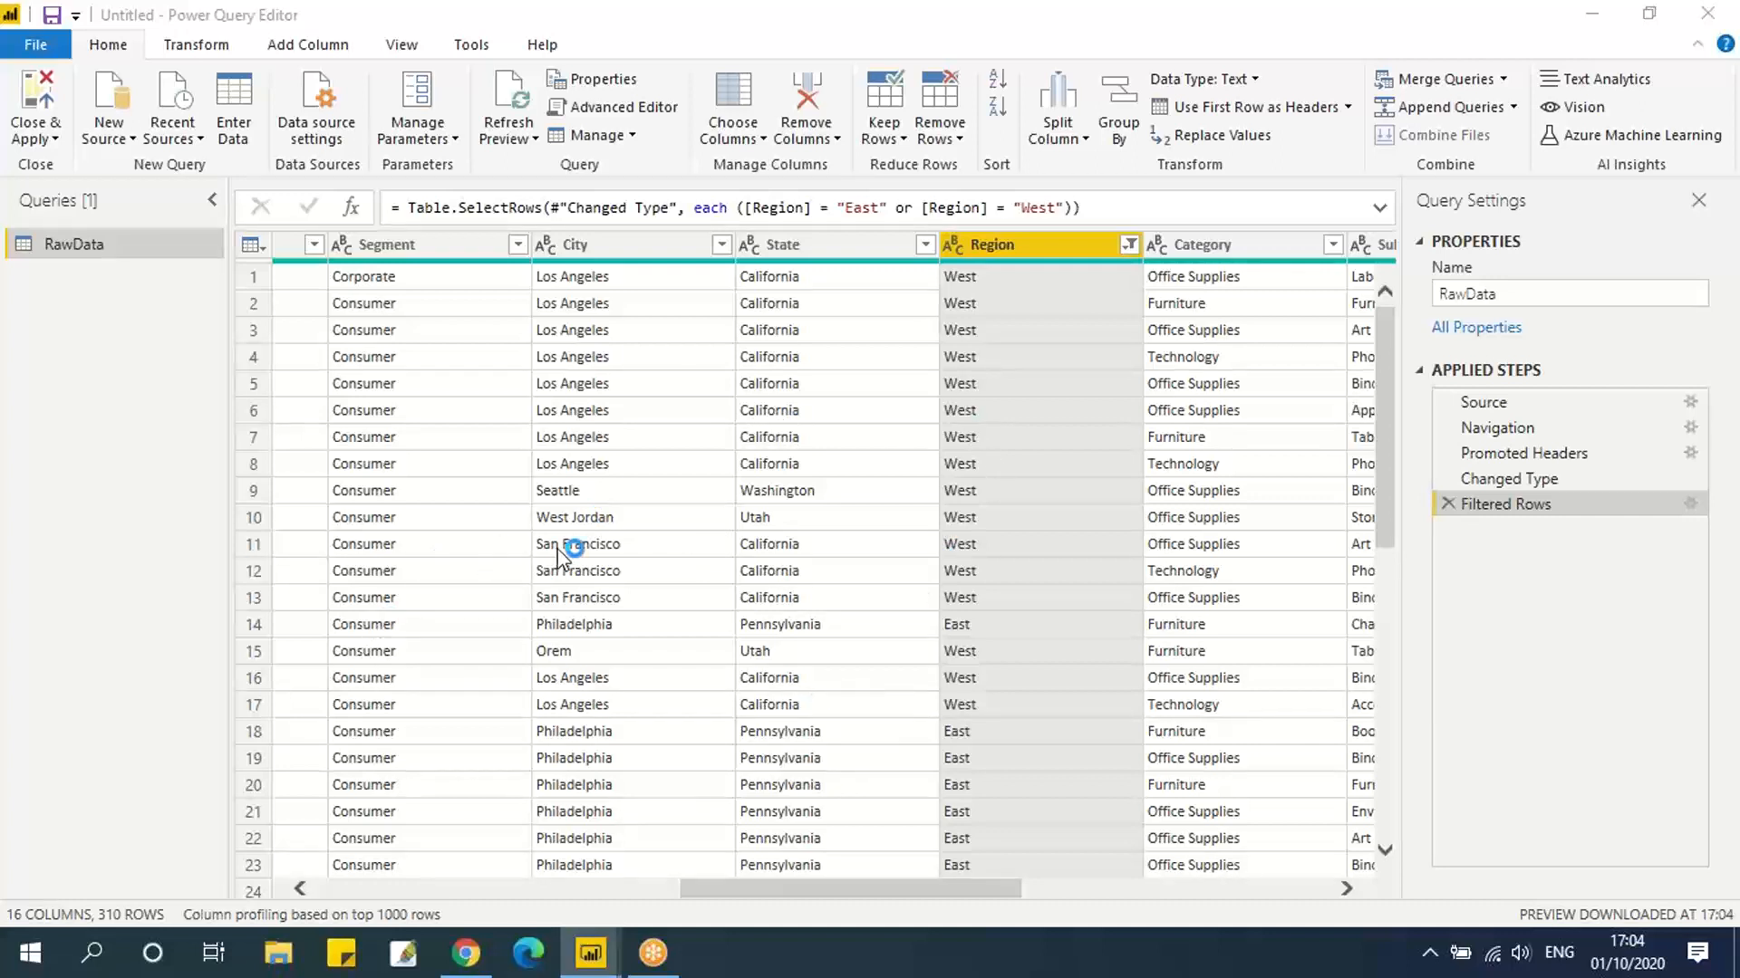
# Return to Report view in the main report window, and reposition and enlarge the Region table visual.
pyautogui.click(594, 963)
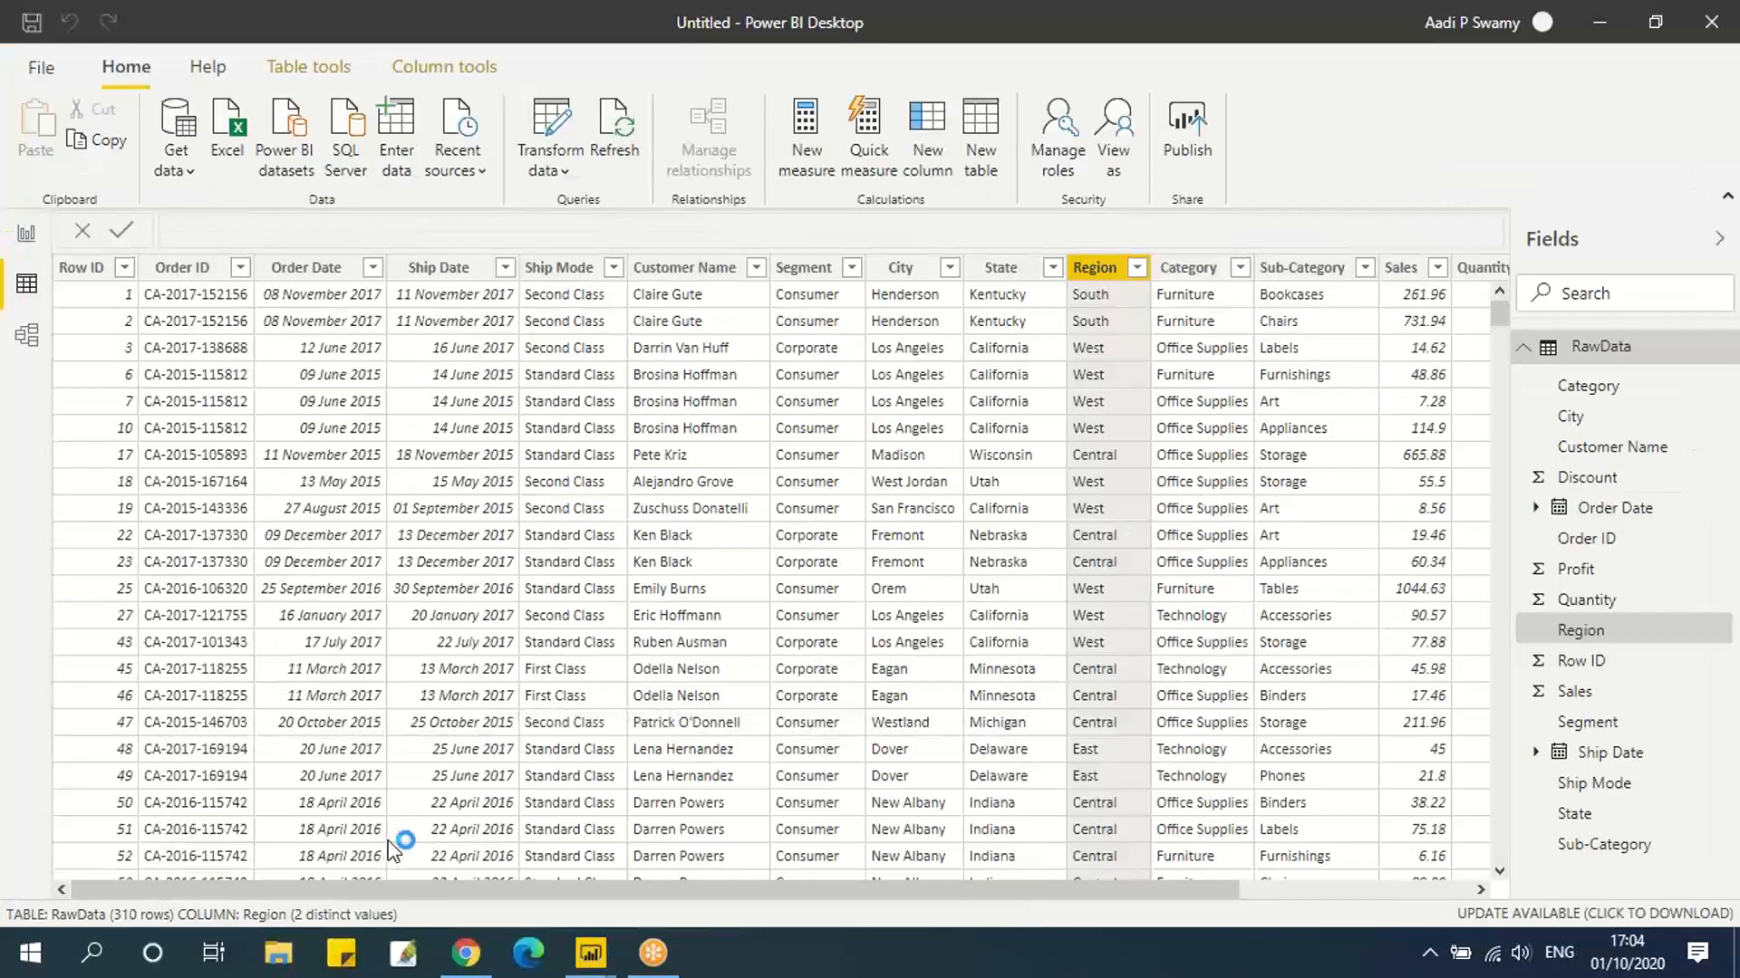
pyautogui.click(25, 234)
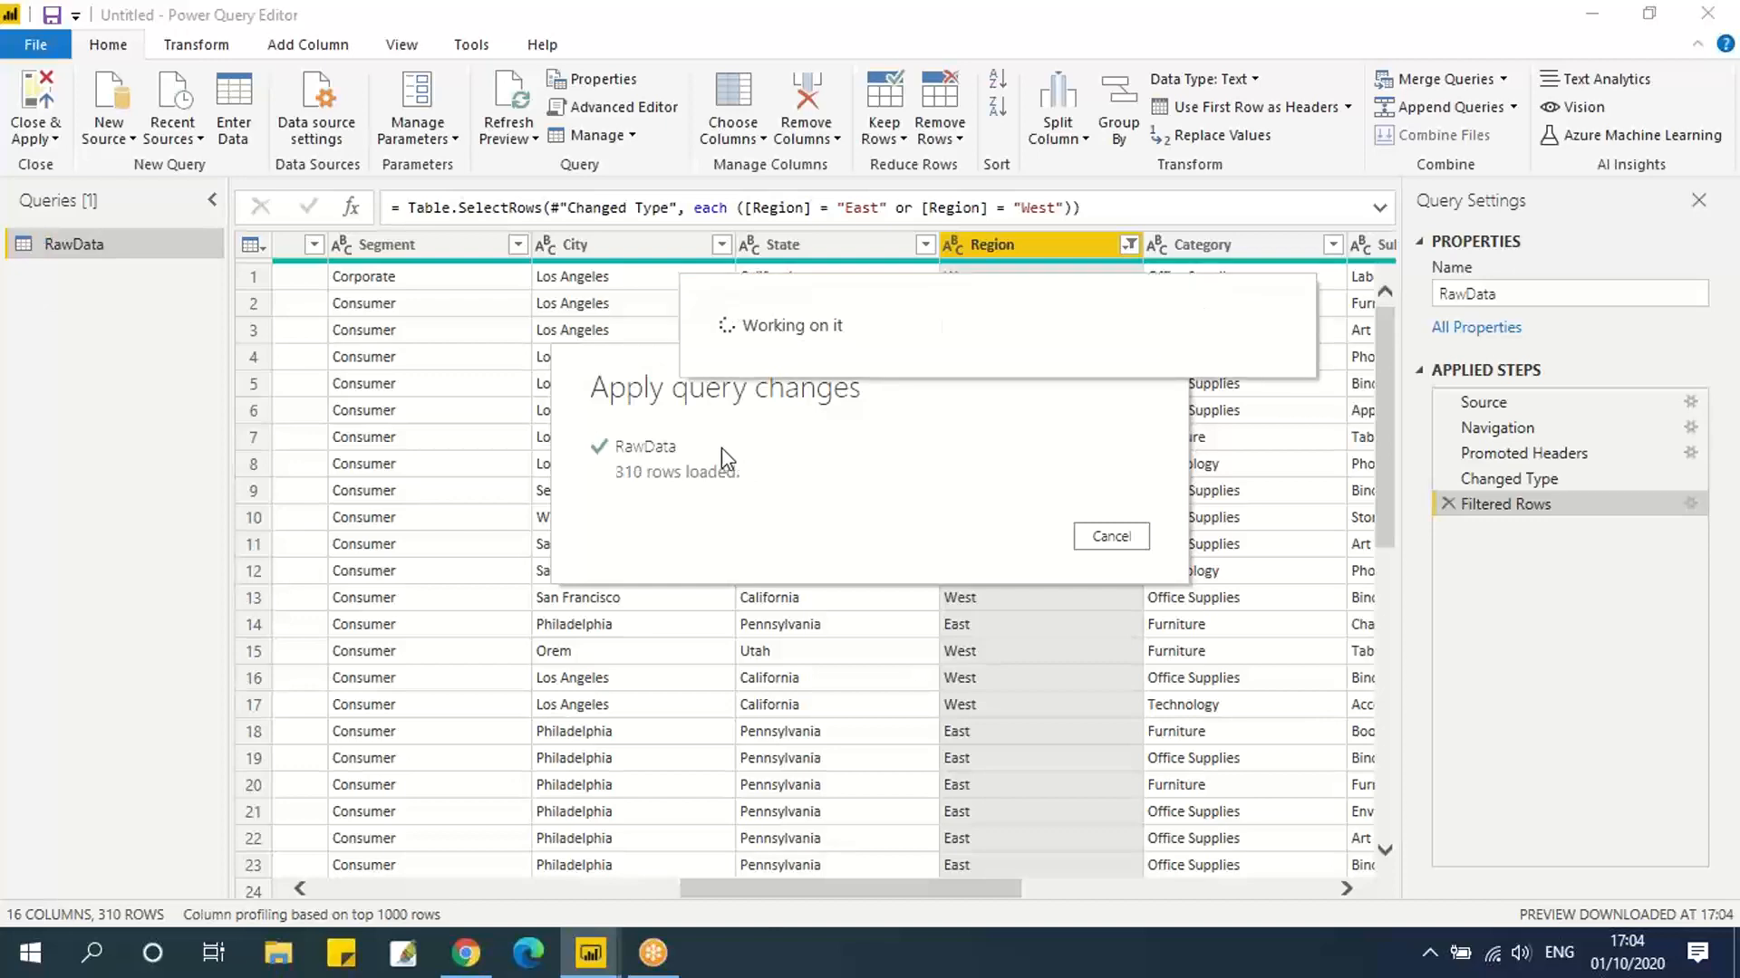
pyautogui.click(591, 954)
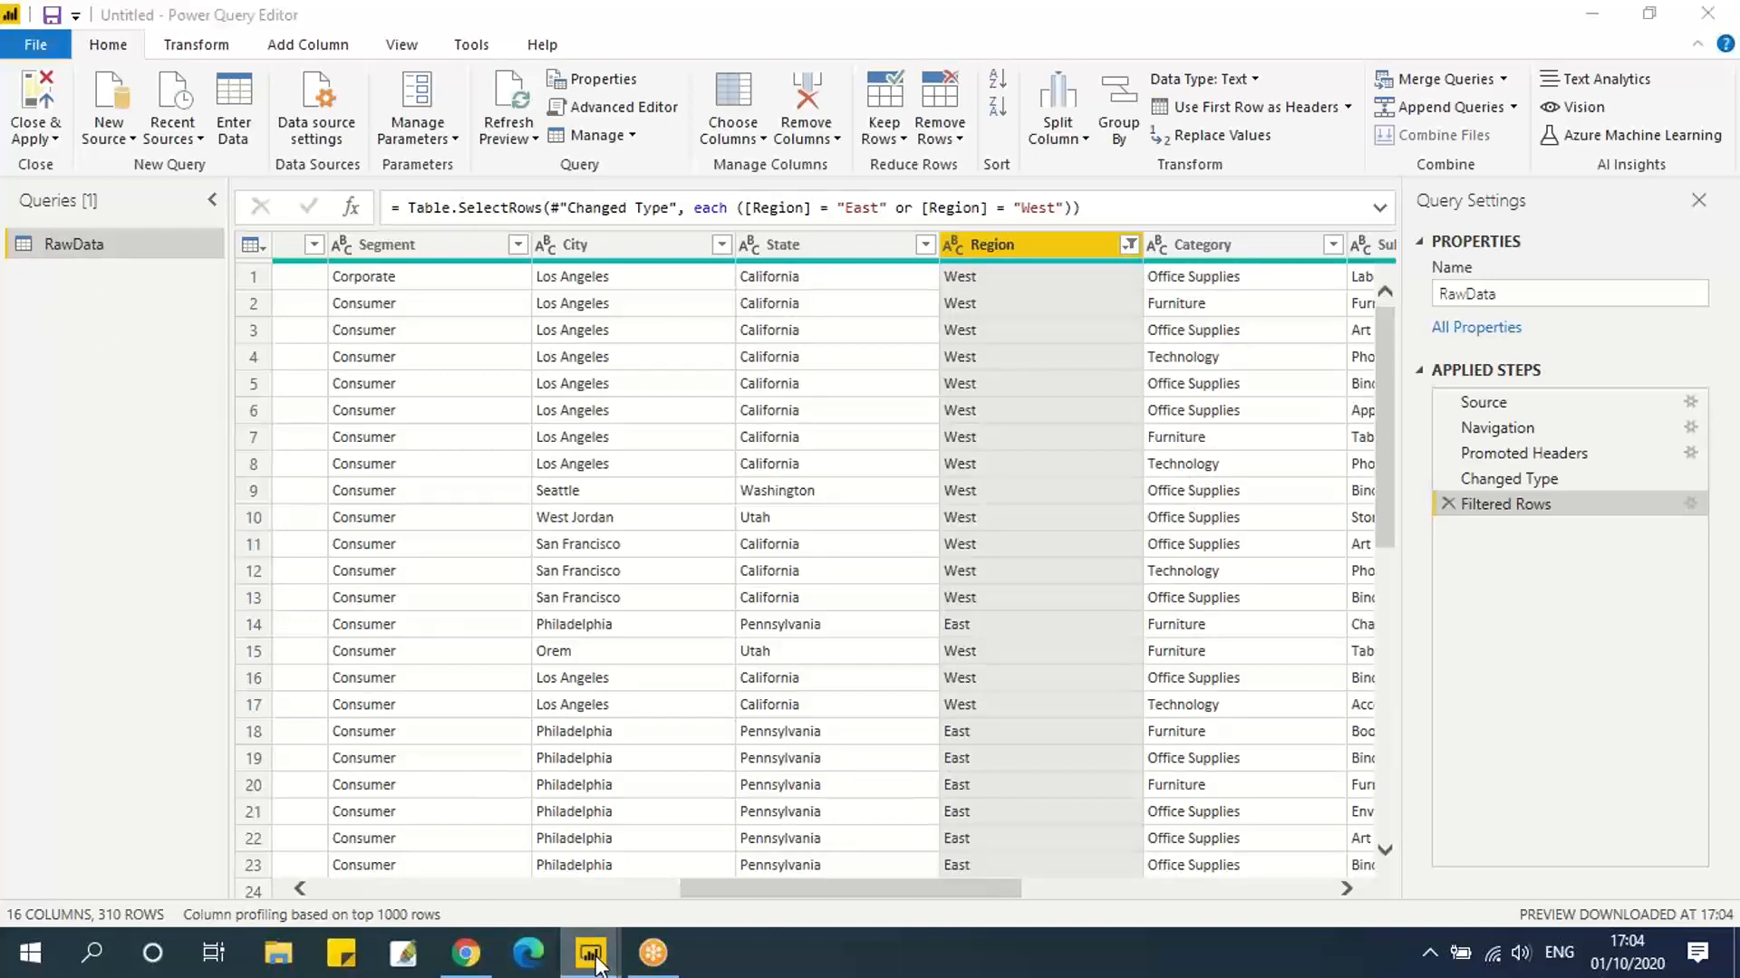
pyautogui.click(482, 873)
pyautogui.click(26, 239)
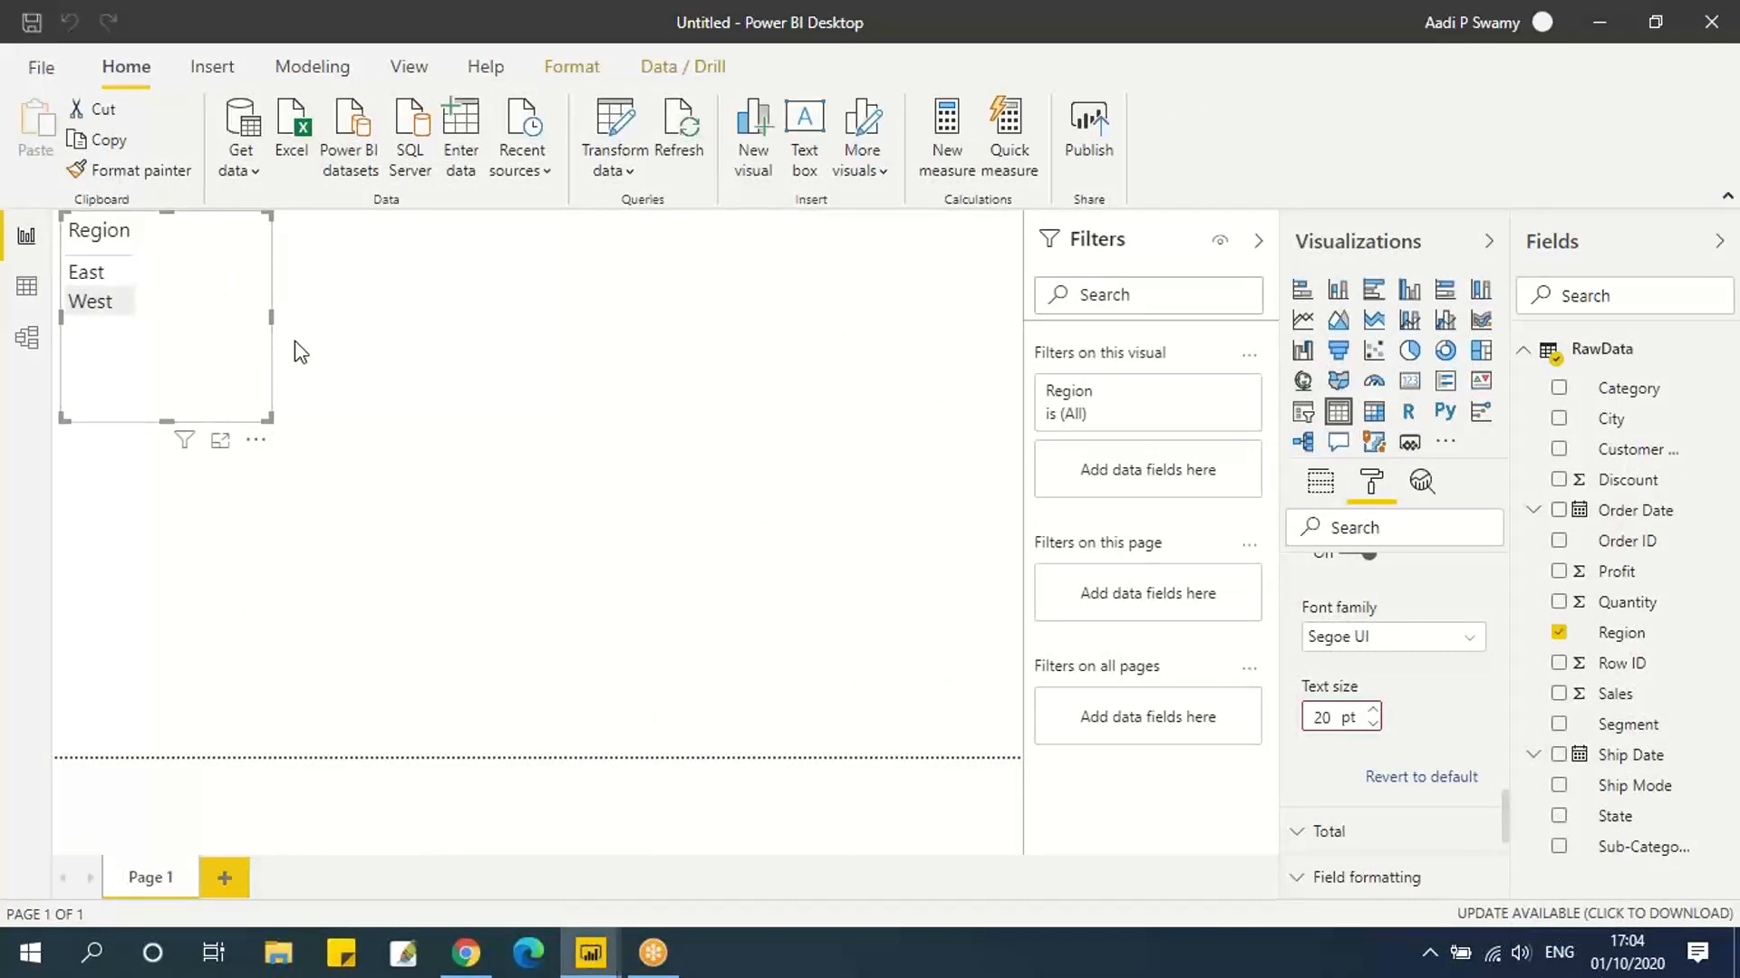
pyautogui.moveTo(240, 403); pyautogui.dragTo(339, 469)
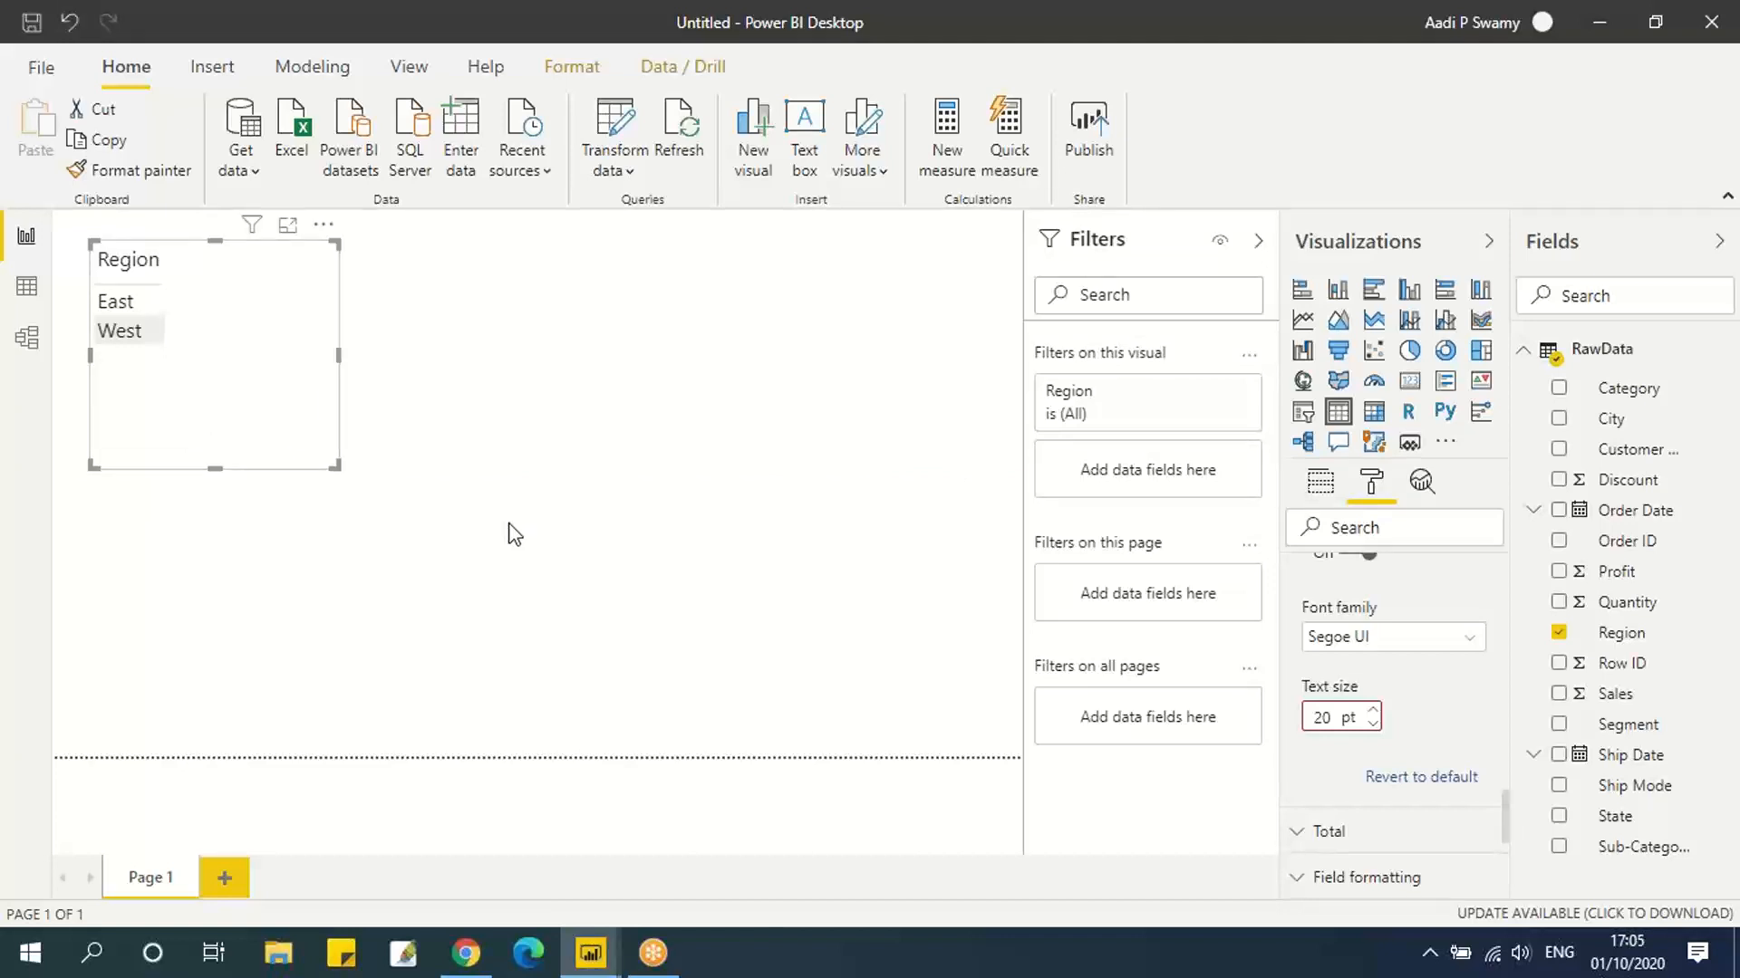
# Add Central to the RawData query's Region filter alongside East and West, and apply the change while keeping the Power Query Editor open.
pyautogui.moveTo(591, 952)
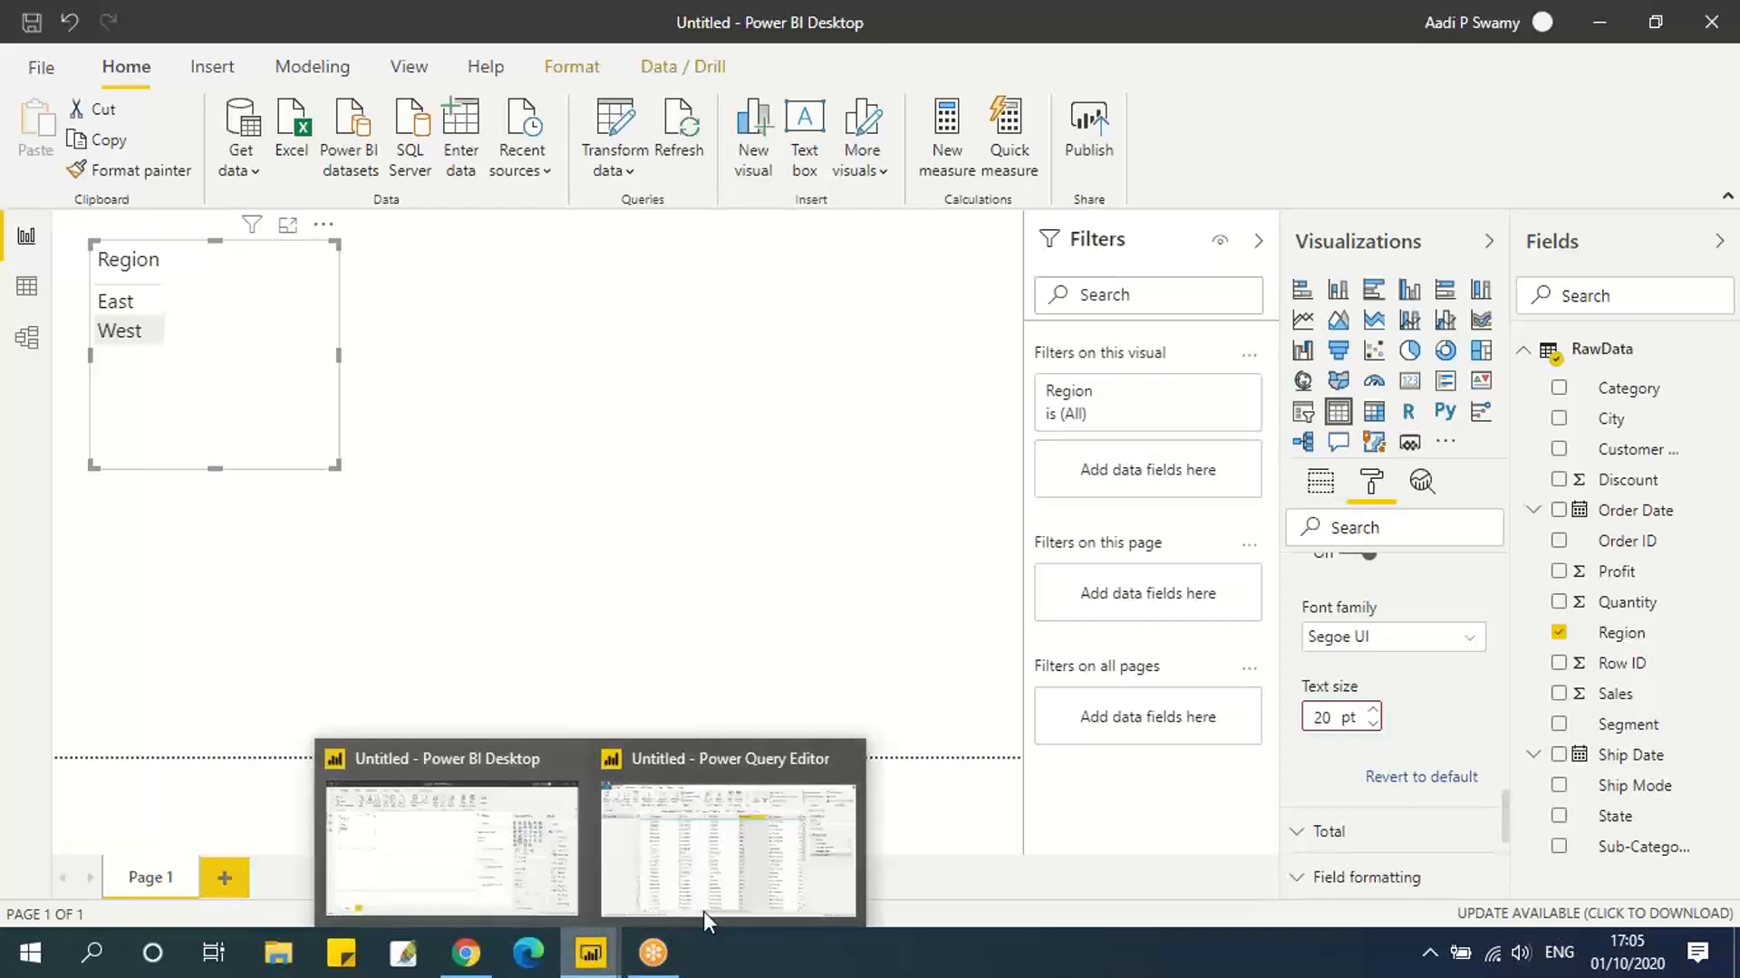
pyautogui.click(703, 911)
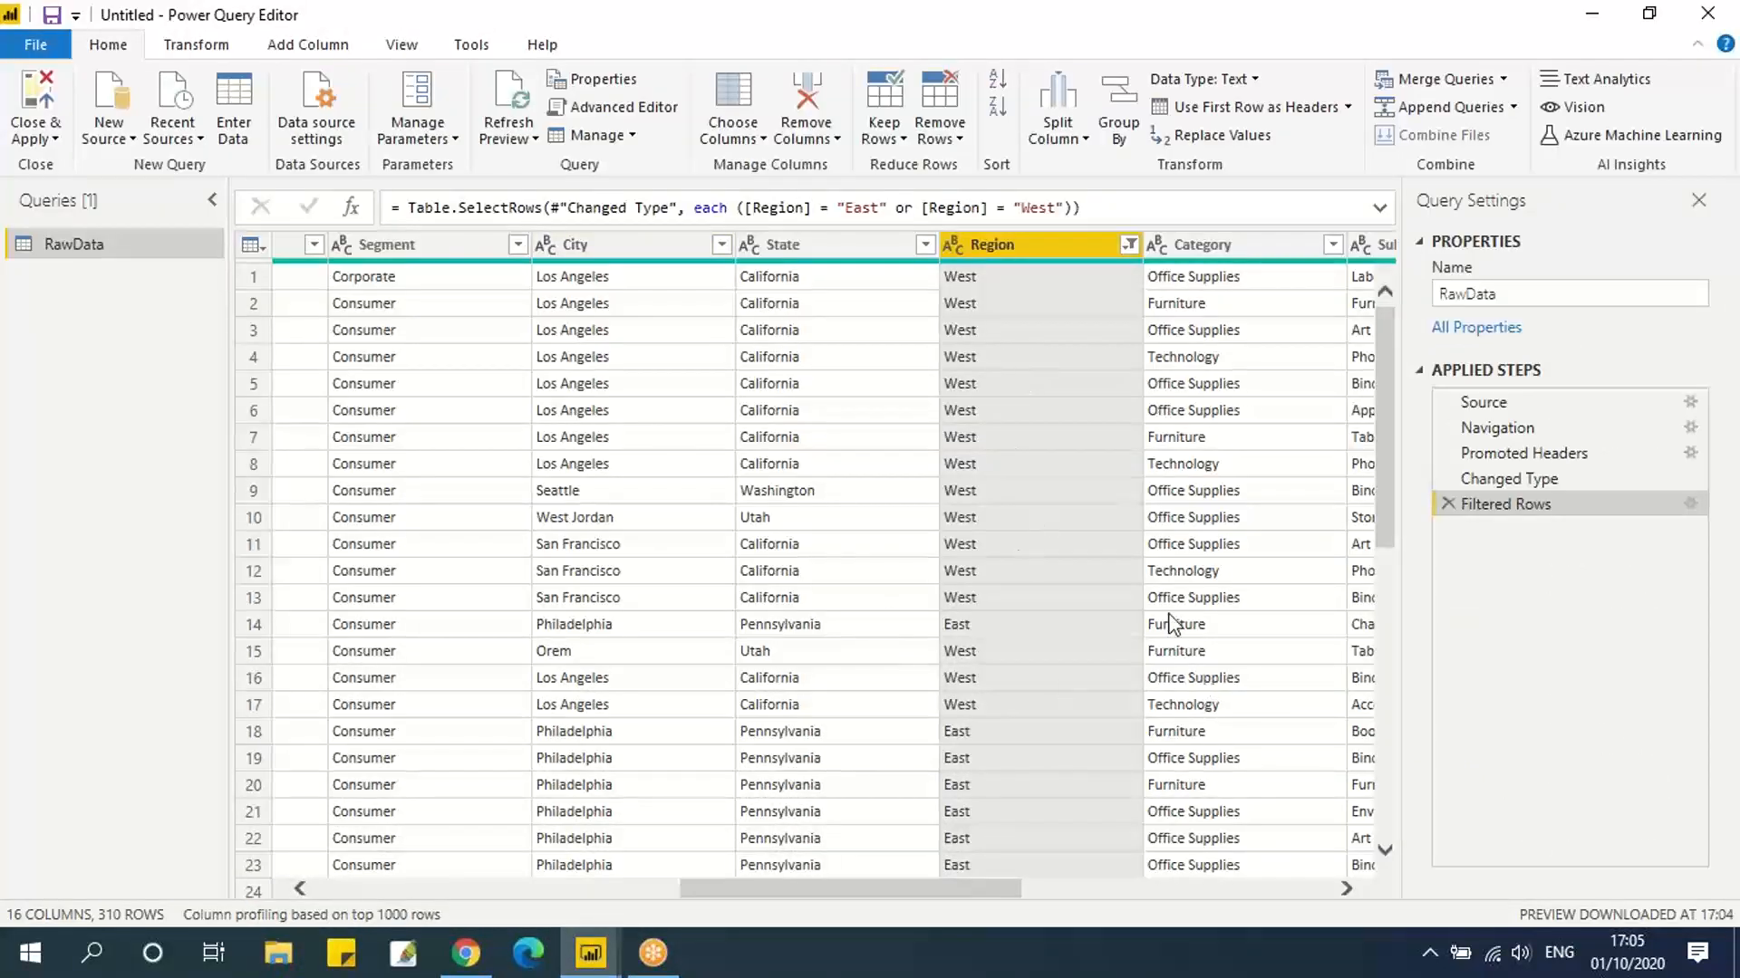
pyautogui.moveTo(590, 952)
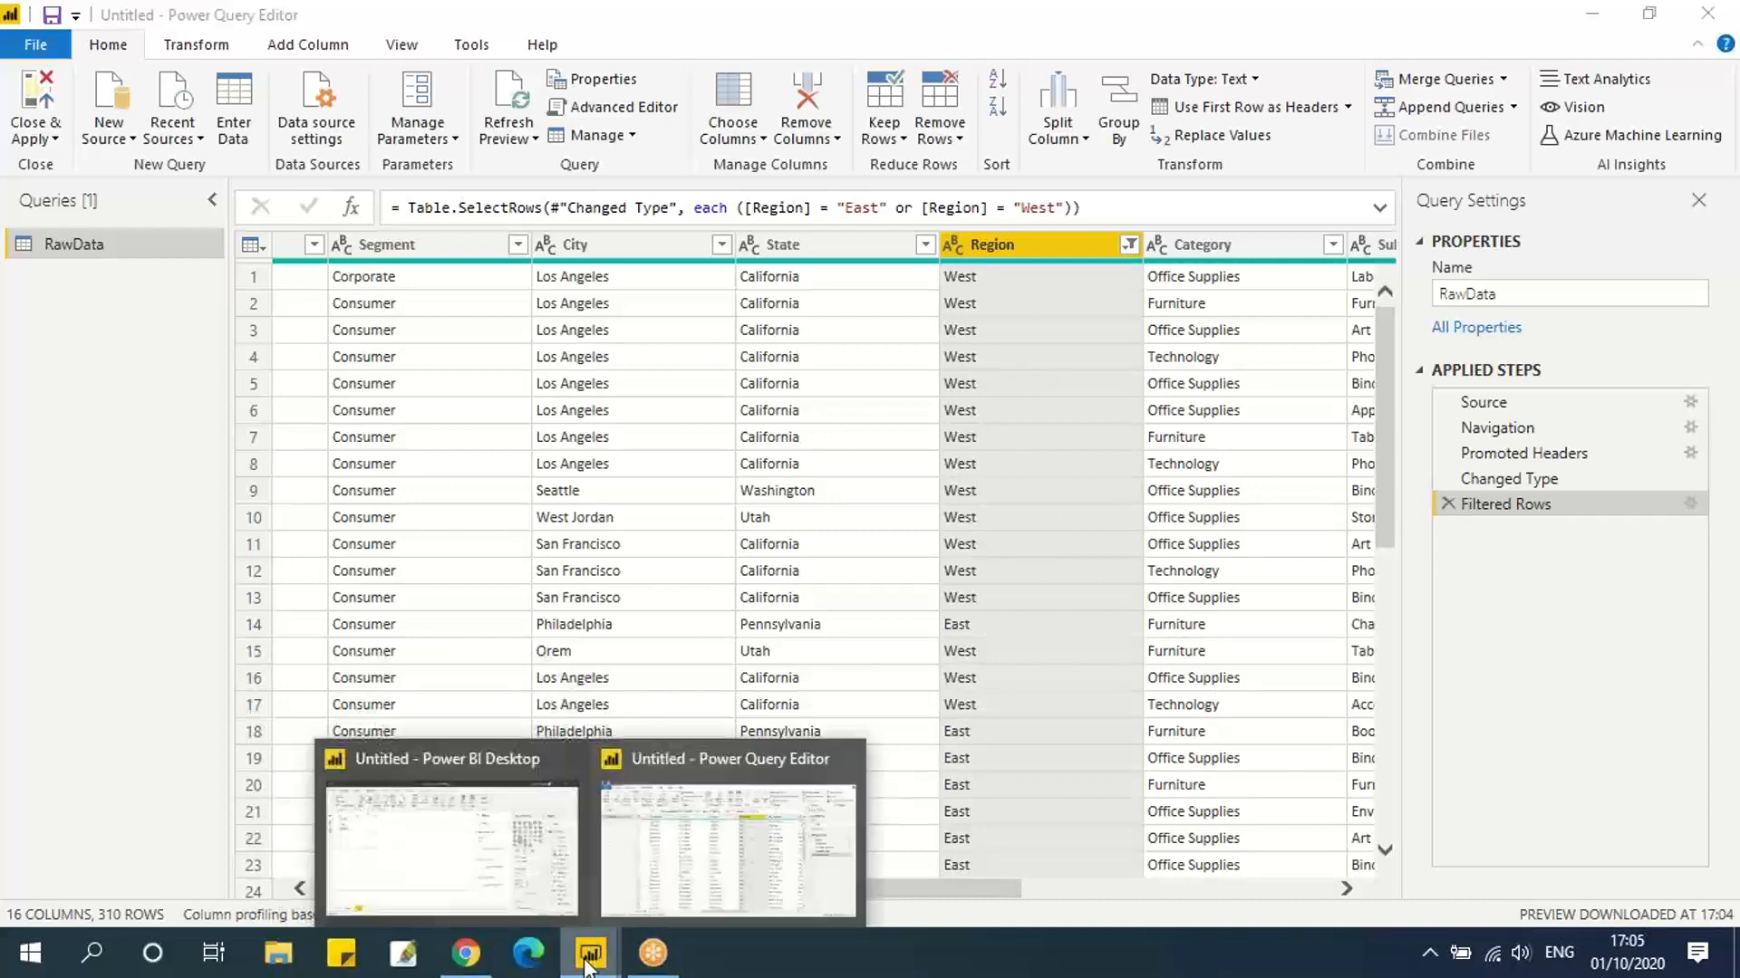
pyautogui.click(468, 858)
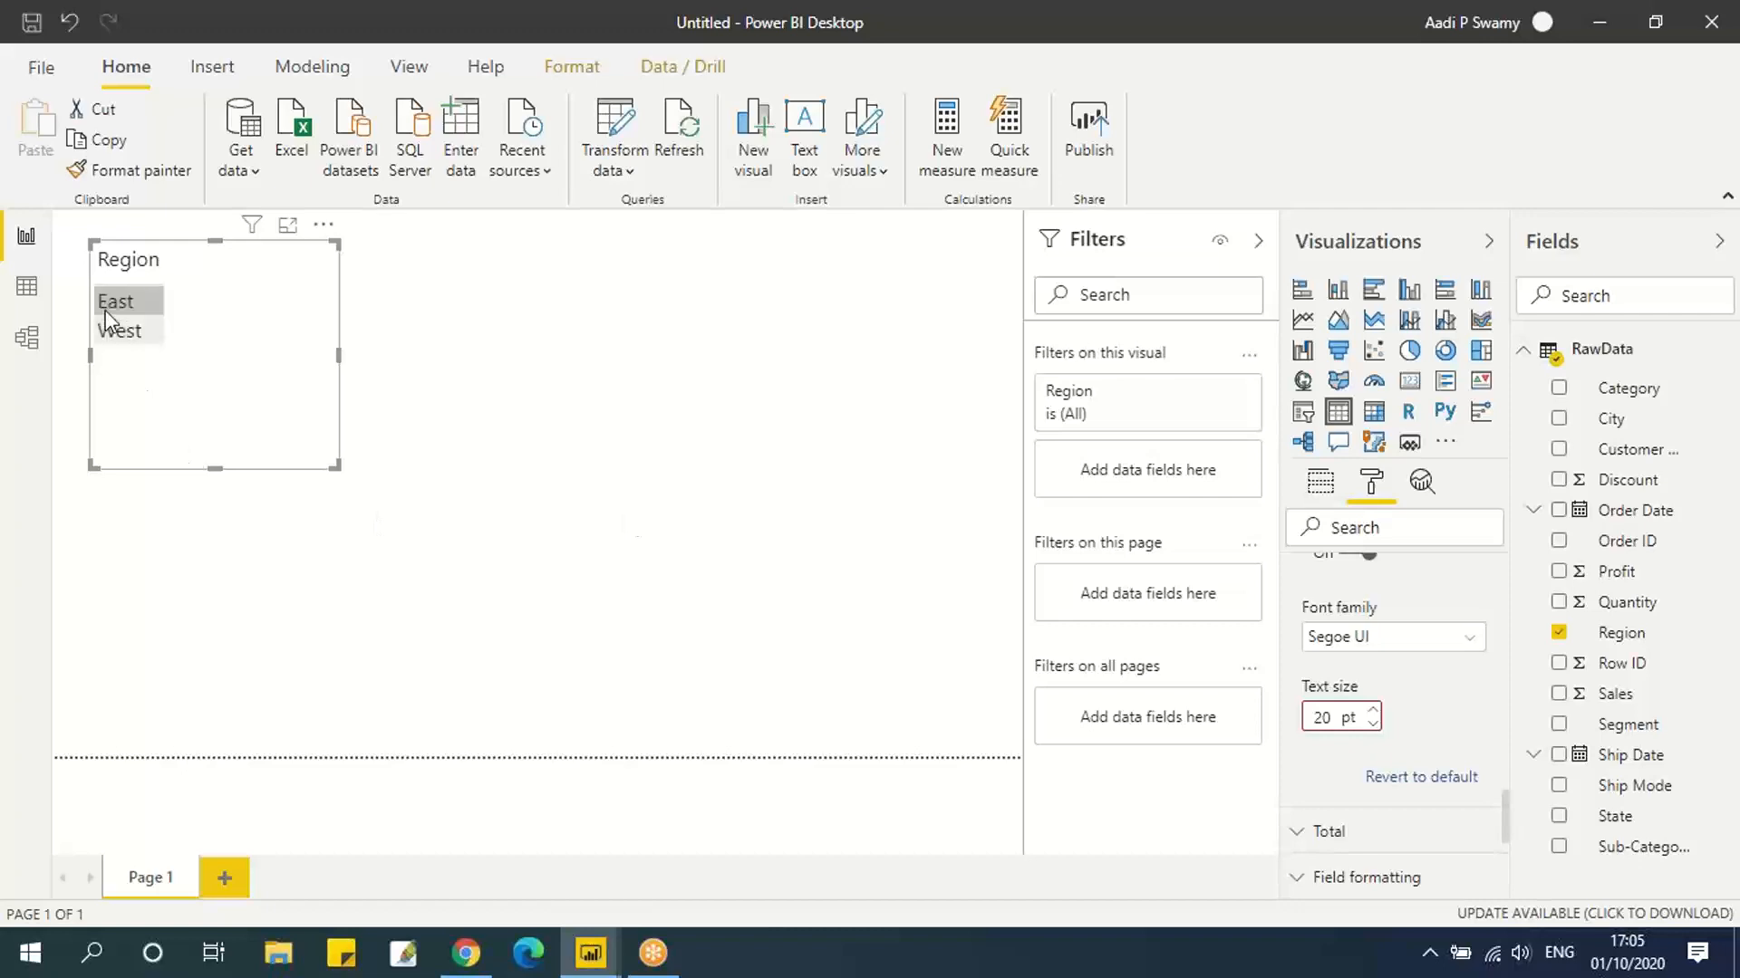
pyautogui.moveTo(590, 951)
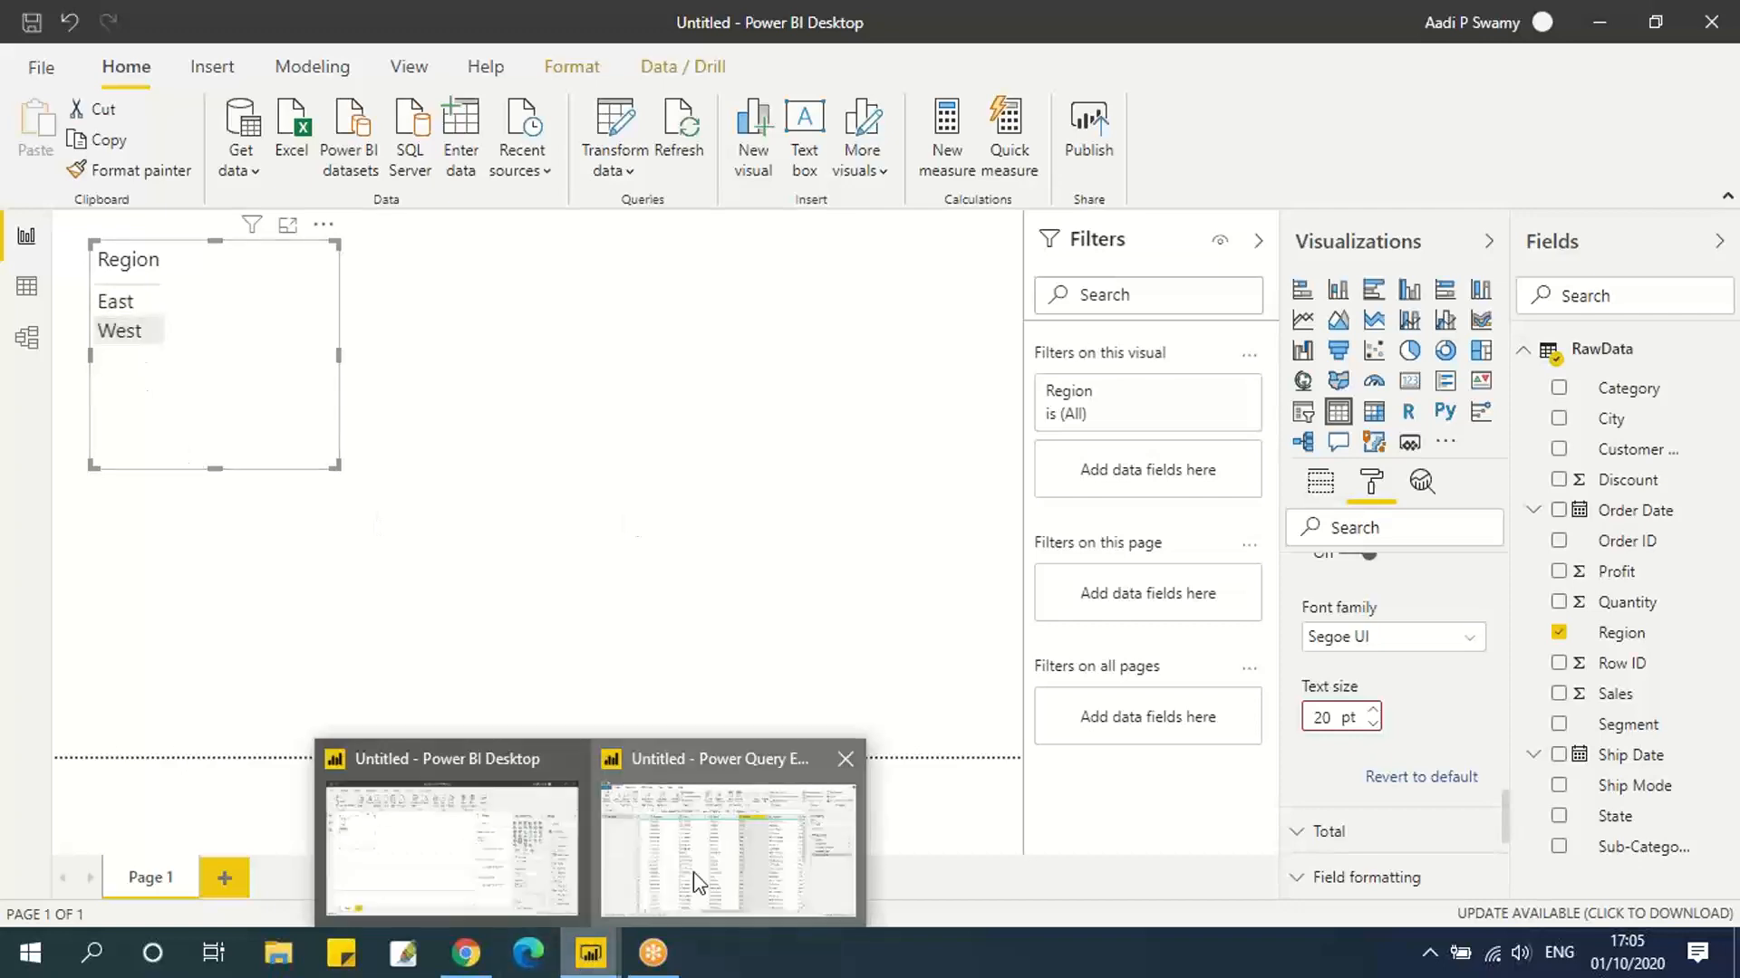
pyautogui.click(693, 874)
pyautogui.click(1128, 243)
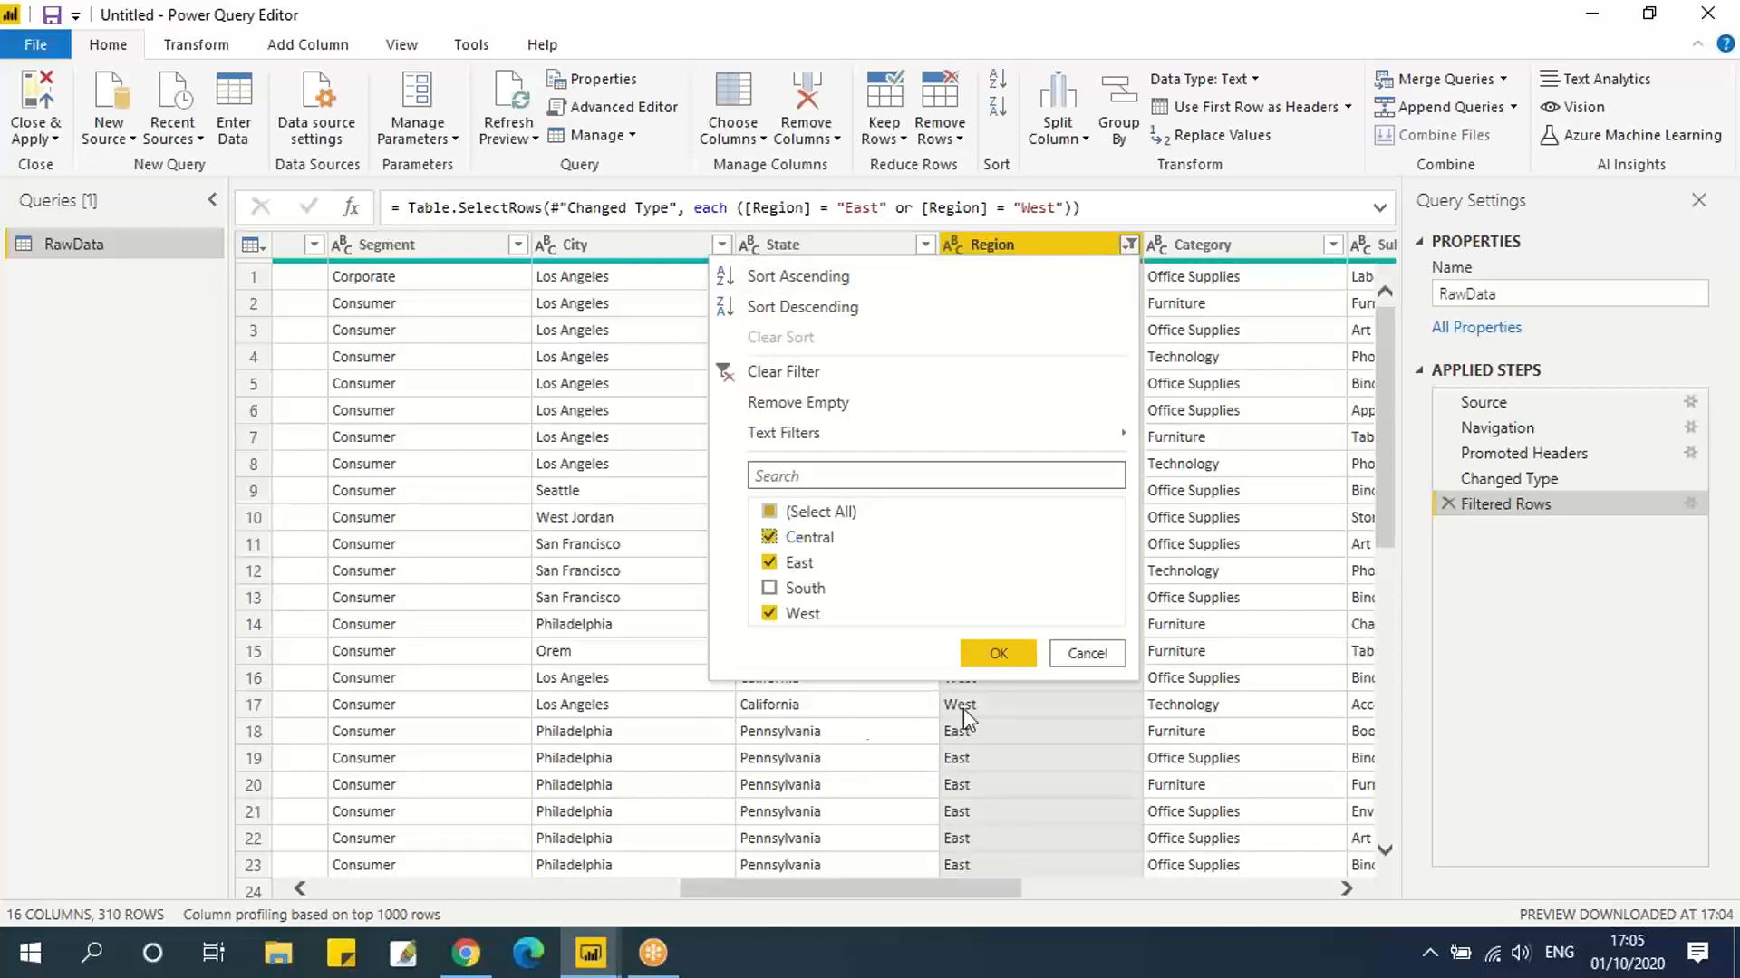
pyautogui.click(996, 653)
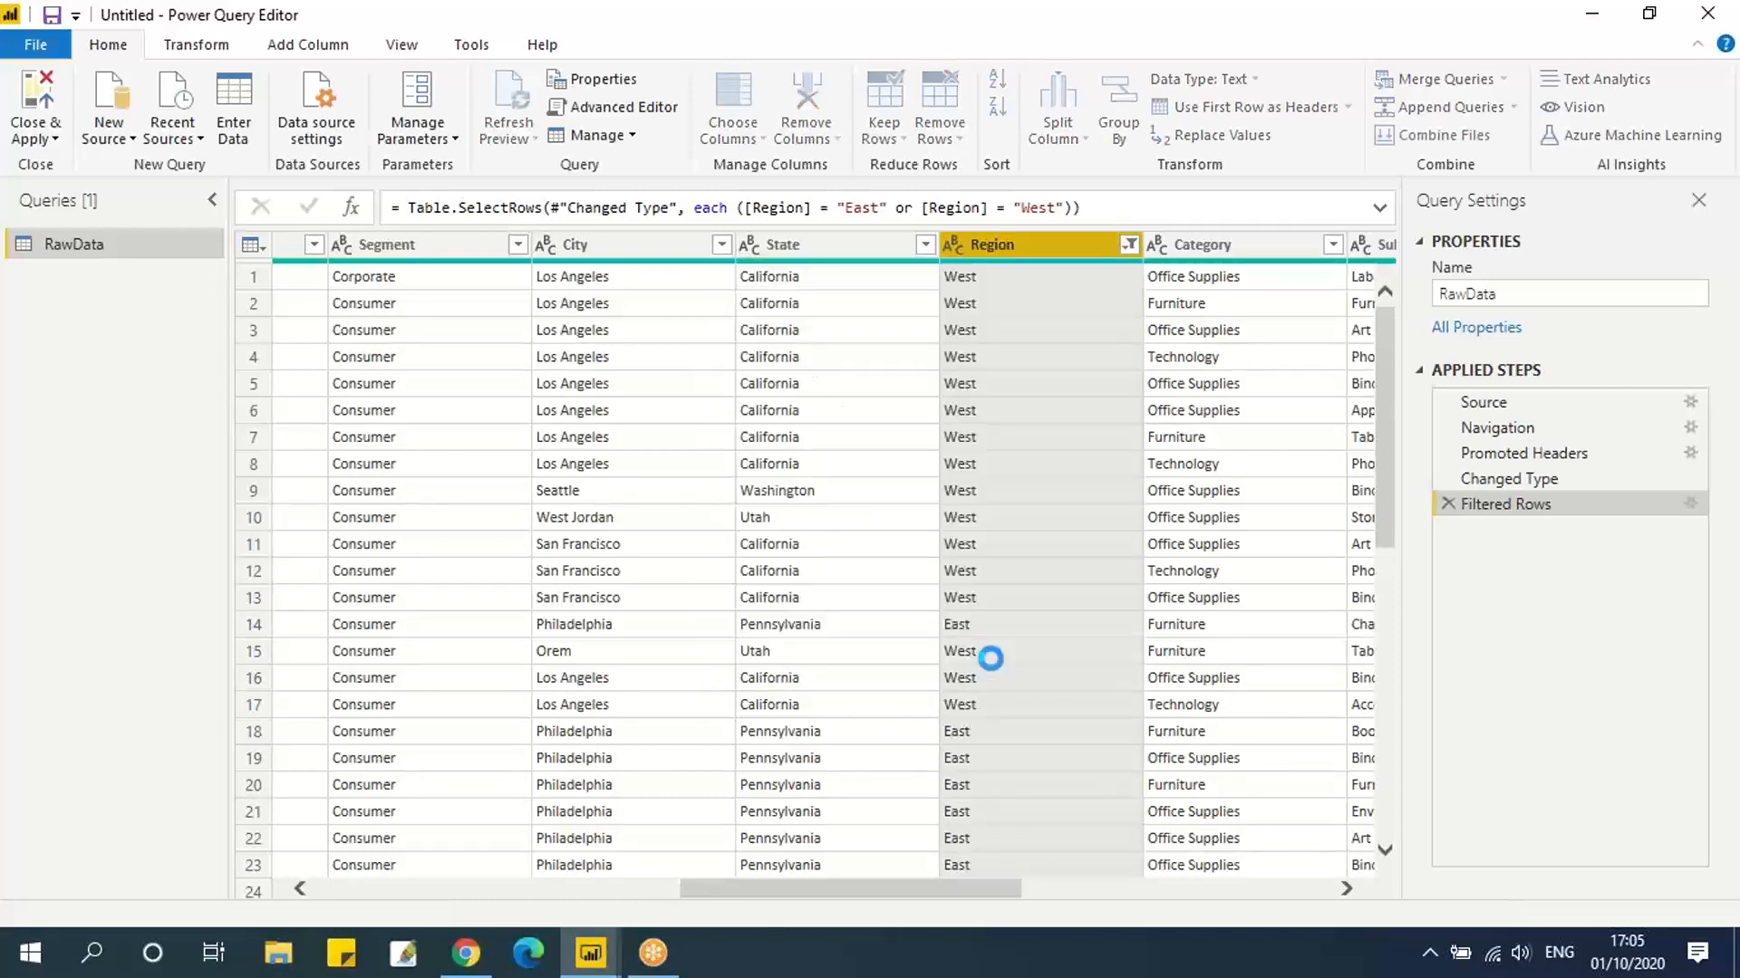
pyautogui.click(36, 138)
pyautogui.click(71, 193)
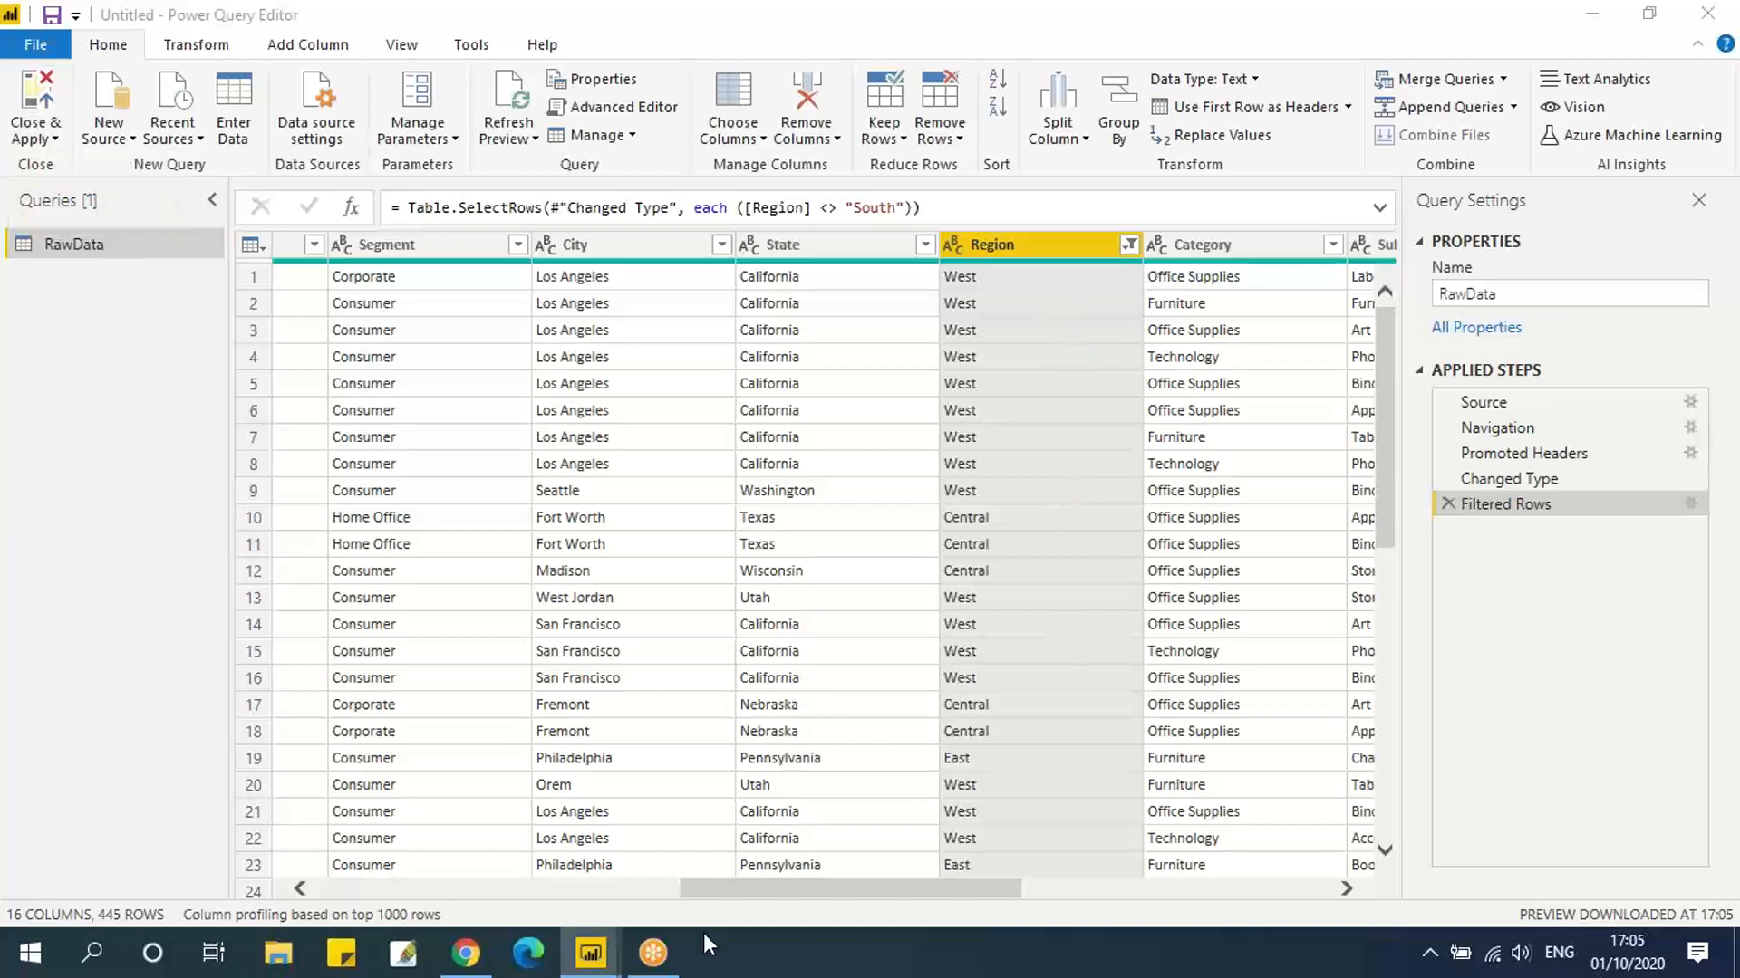
# Compare the Region table visual in the report with the filtered Region column in the Power Query Editor.
pyautogui.moveTo(590, 952)
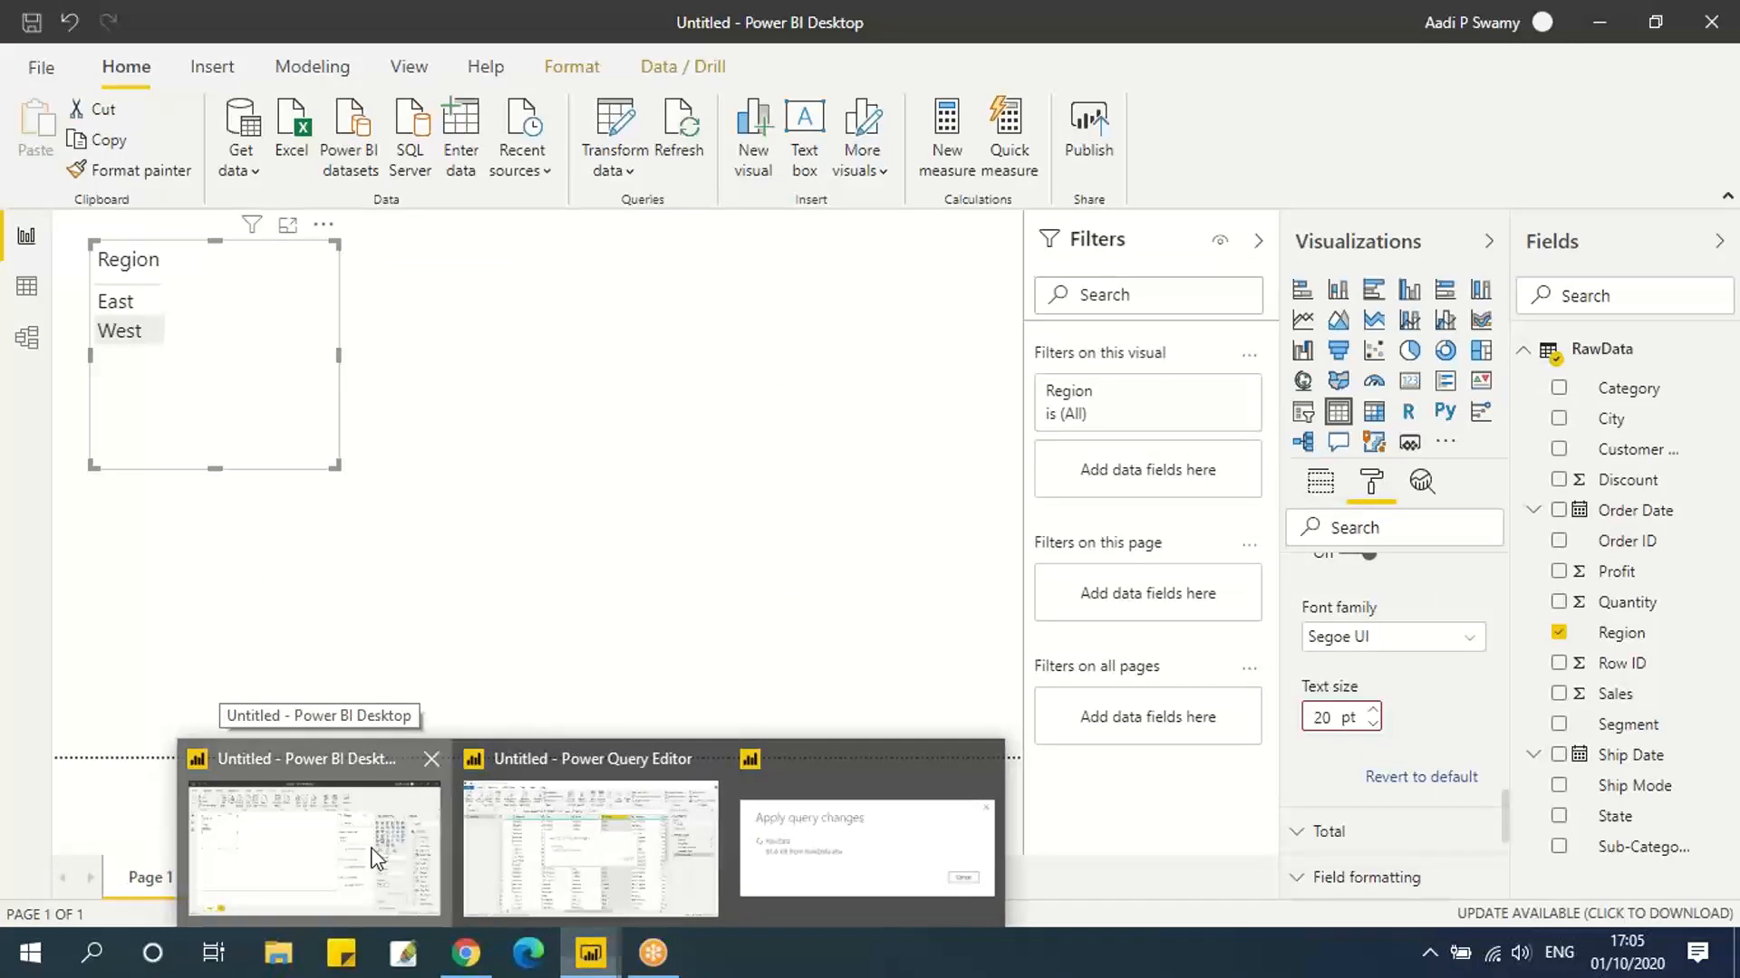
pyautogui.click(374, 856)
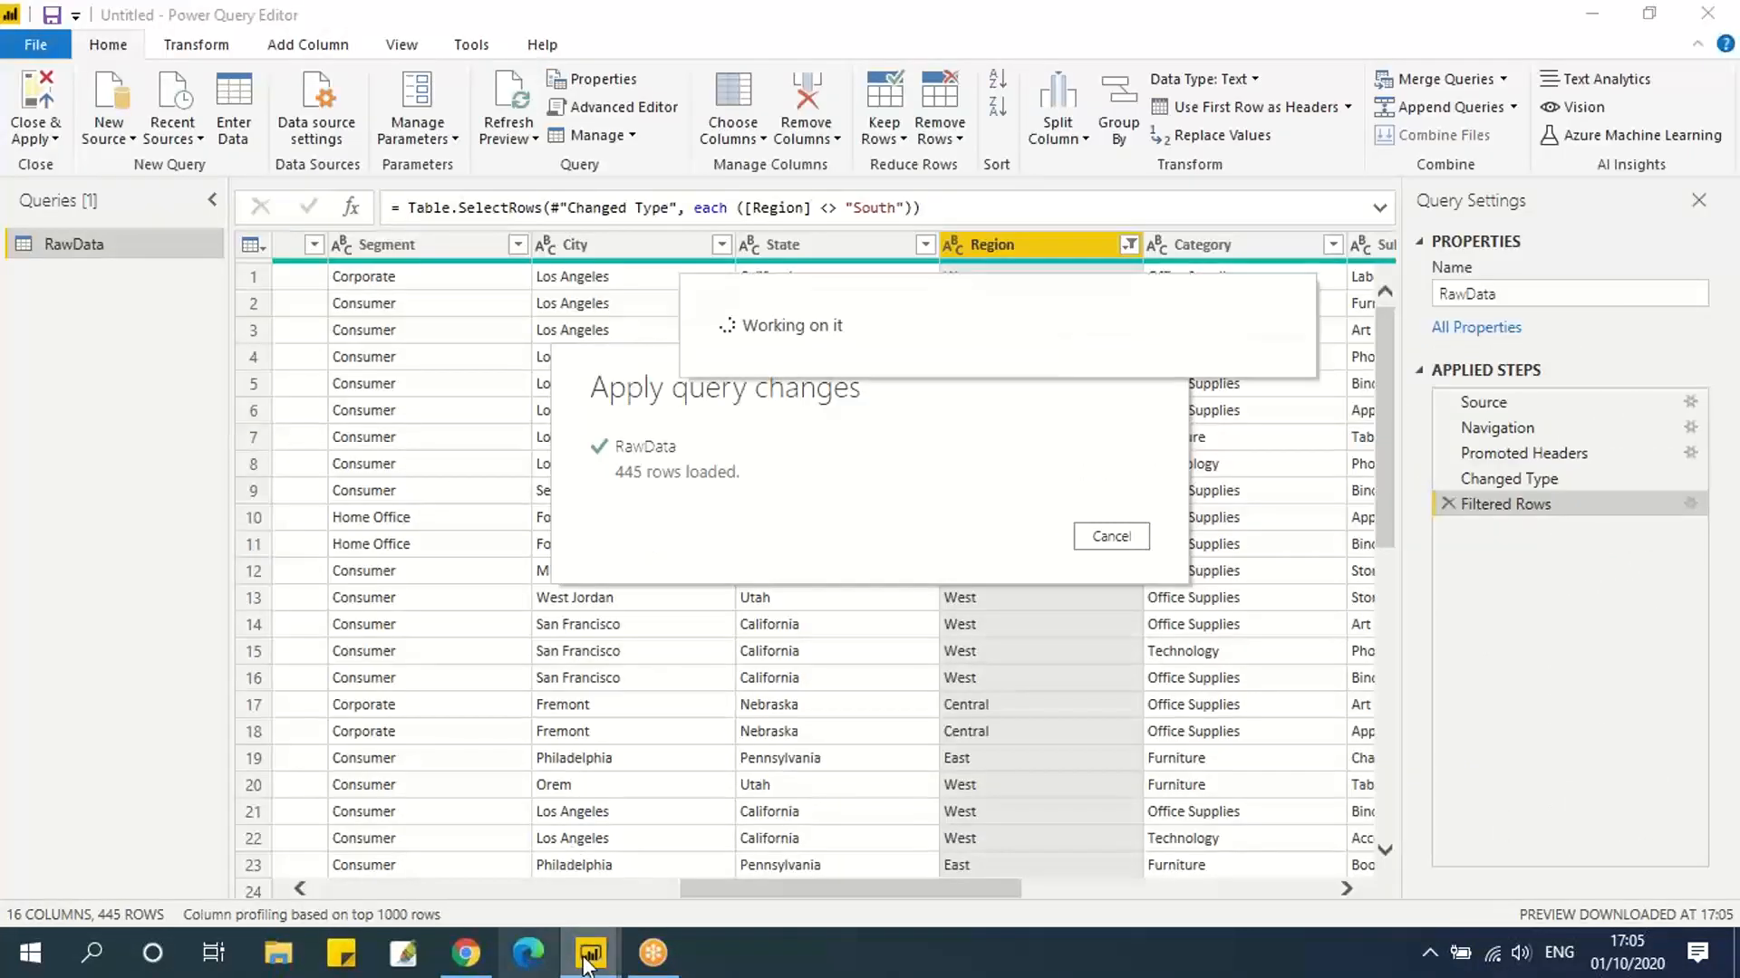
pyautogui.moveTo(591, 952)
pyautogui.click(453, 760)
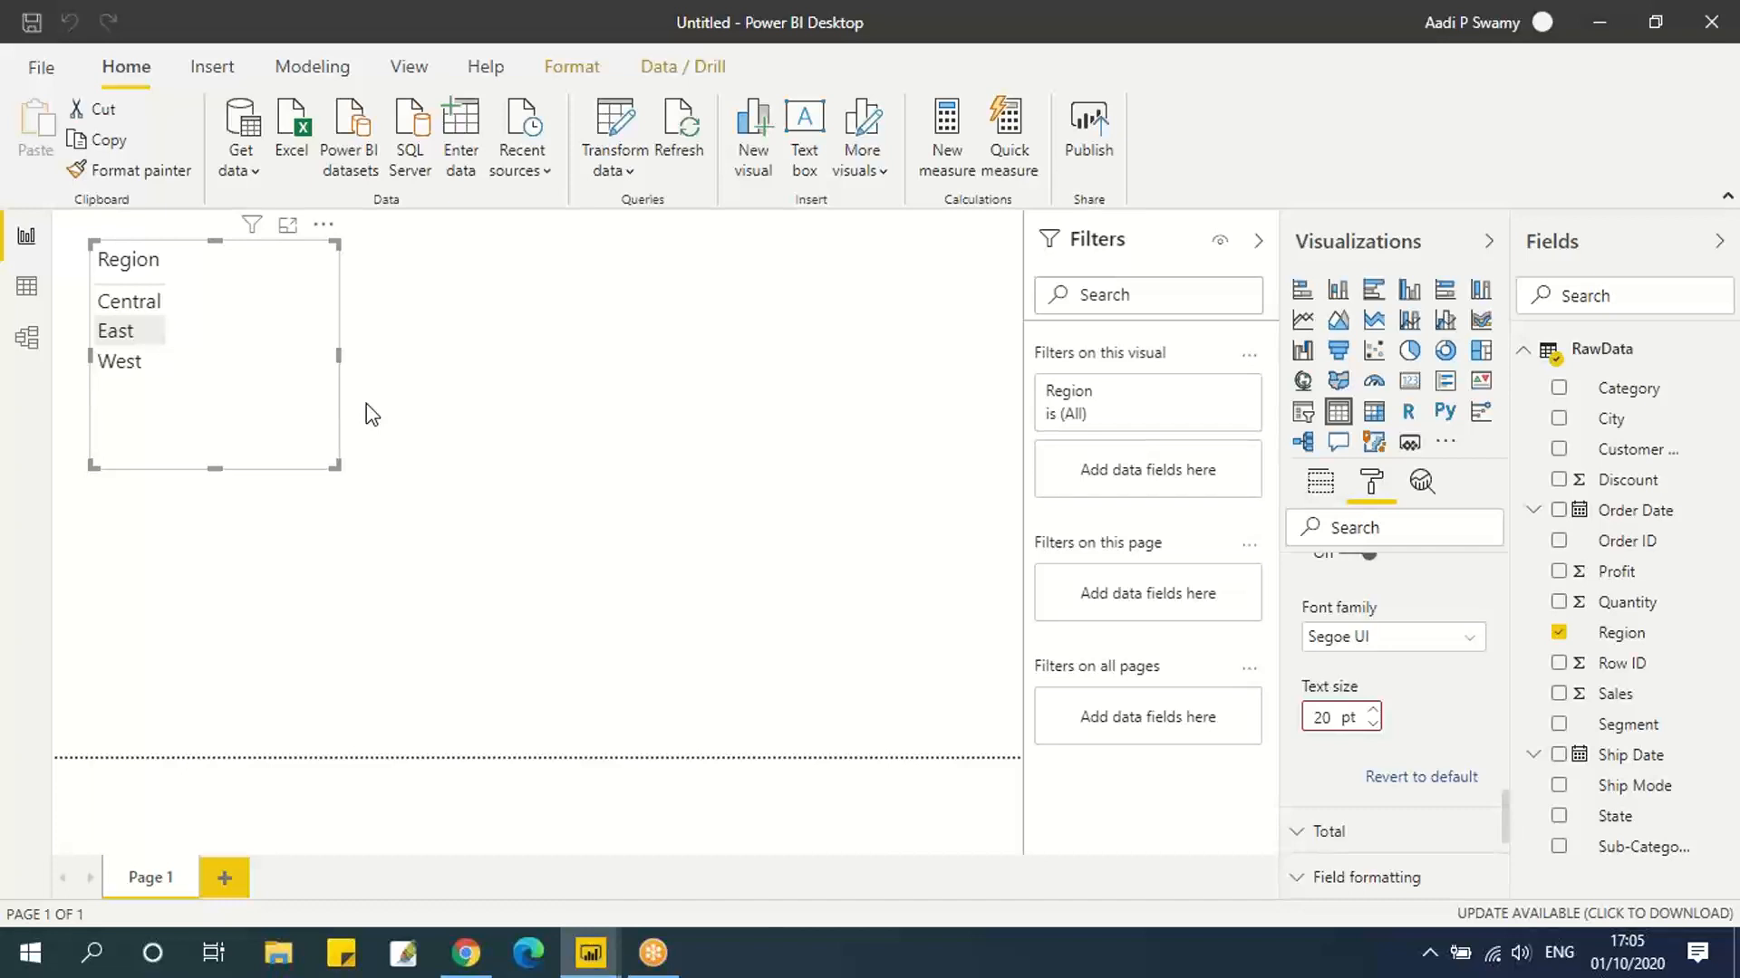
pyautogui.moveTo(589, 955)
pyautogui.click(678, 874)
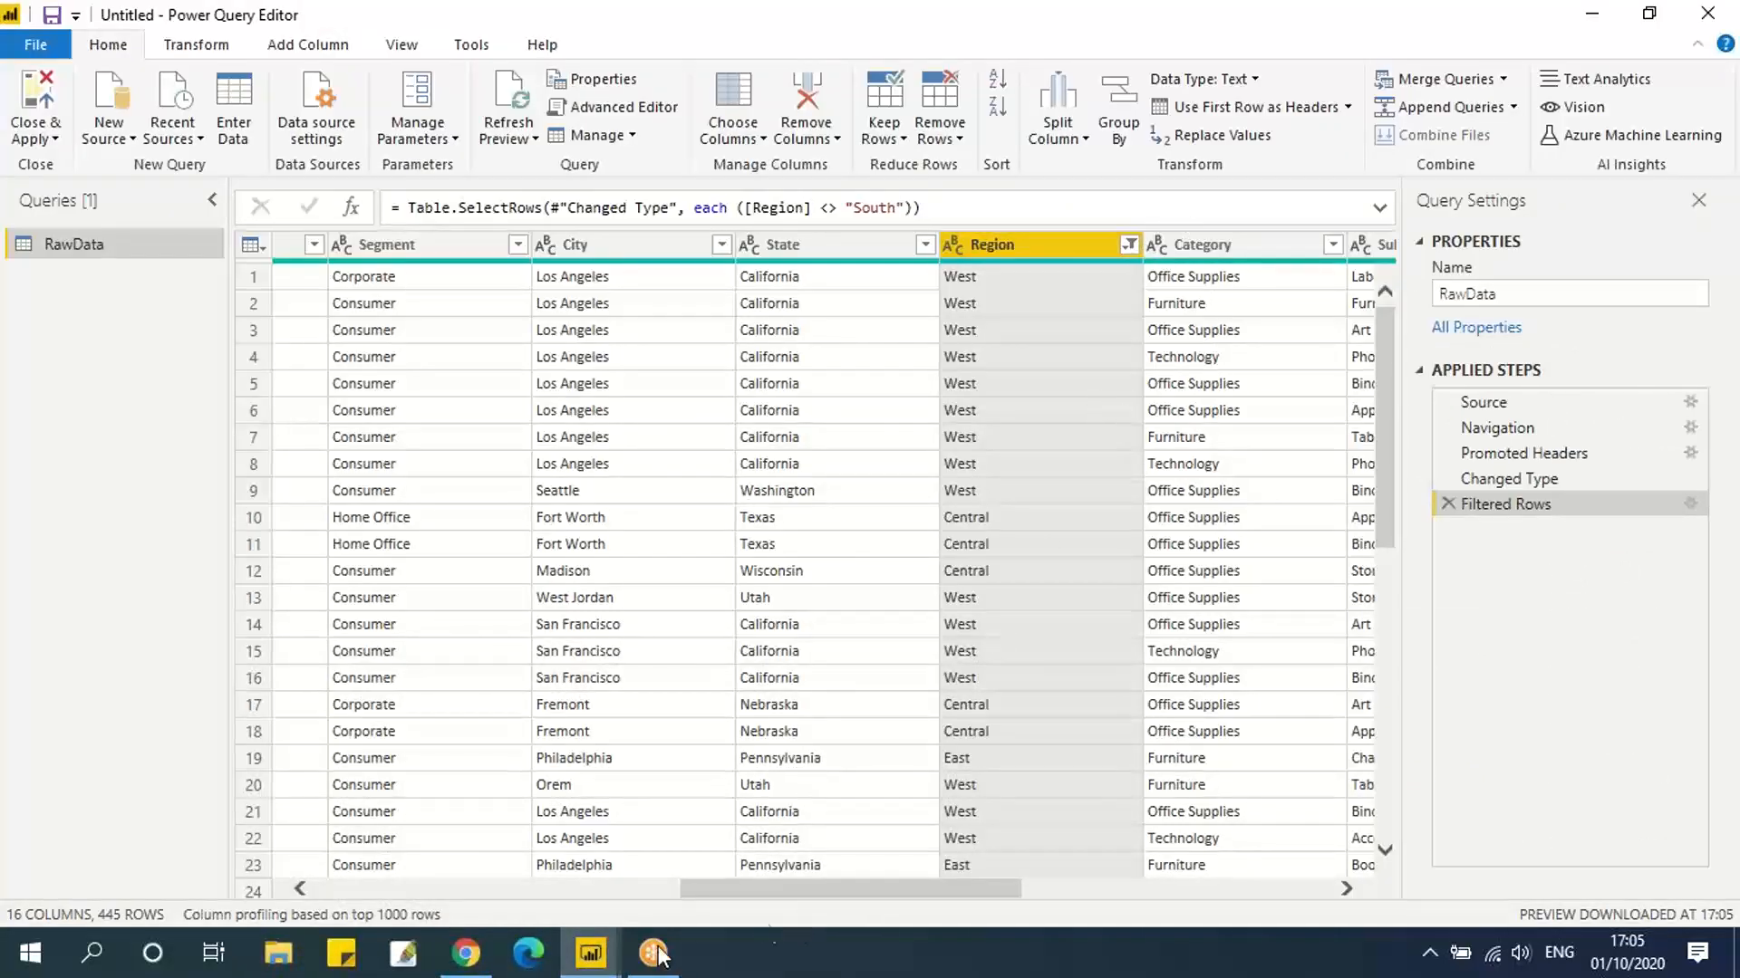
pyautogui.moveTo(591, 954)
pyautogui.click(426, 847)
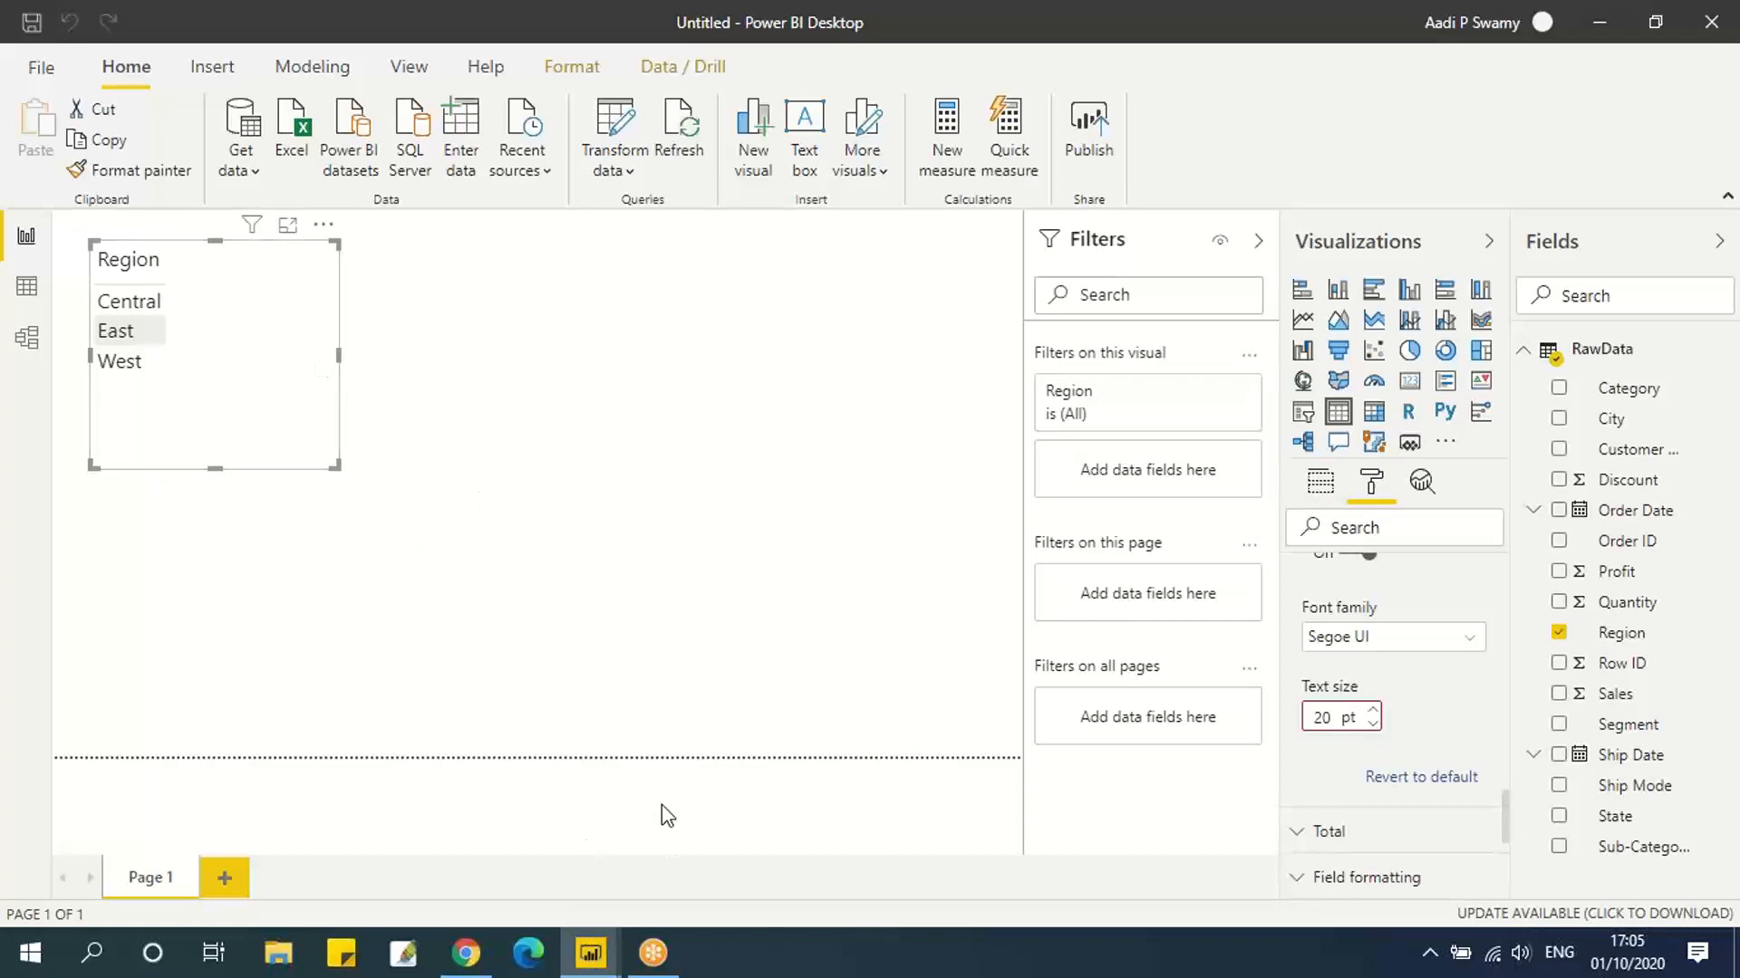
# Reselect all Region values in the query's filter, apply the change, and return to the report page.
pyautogui.moveTo(591, 953)
pyautogui.click(705, 867)
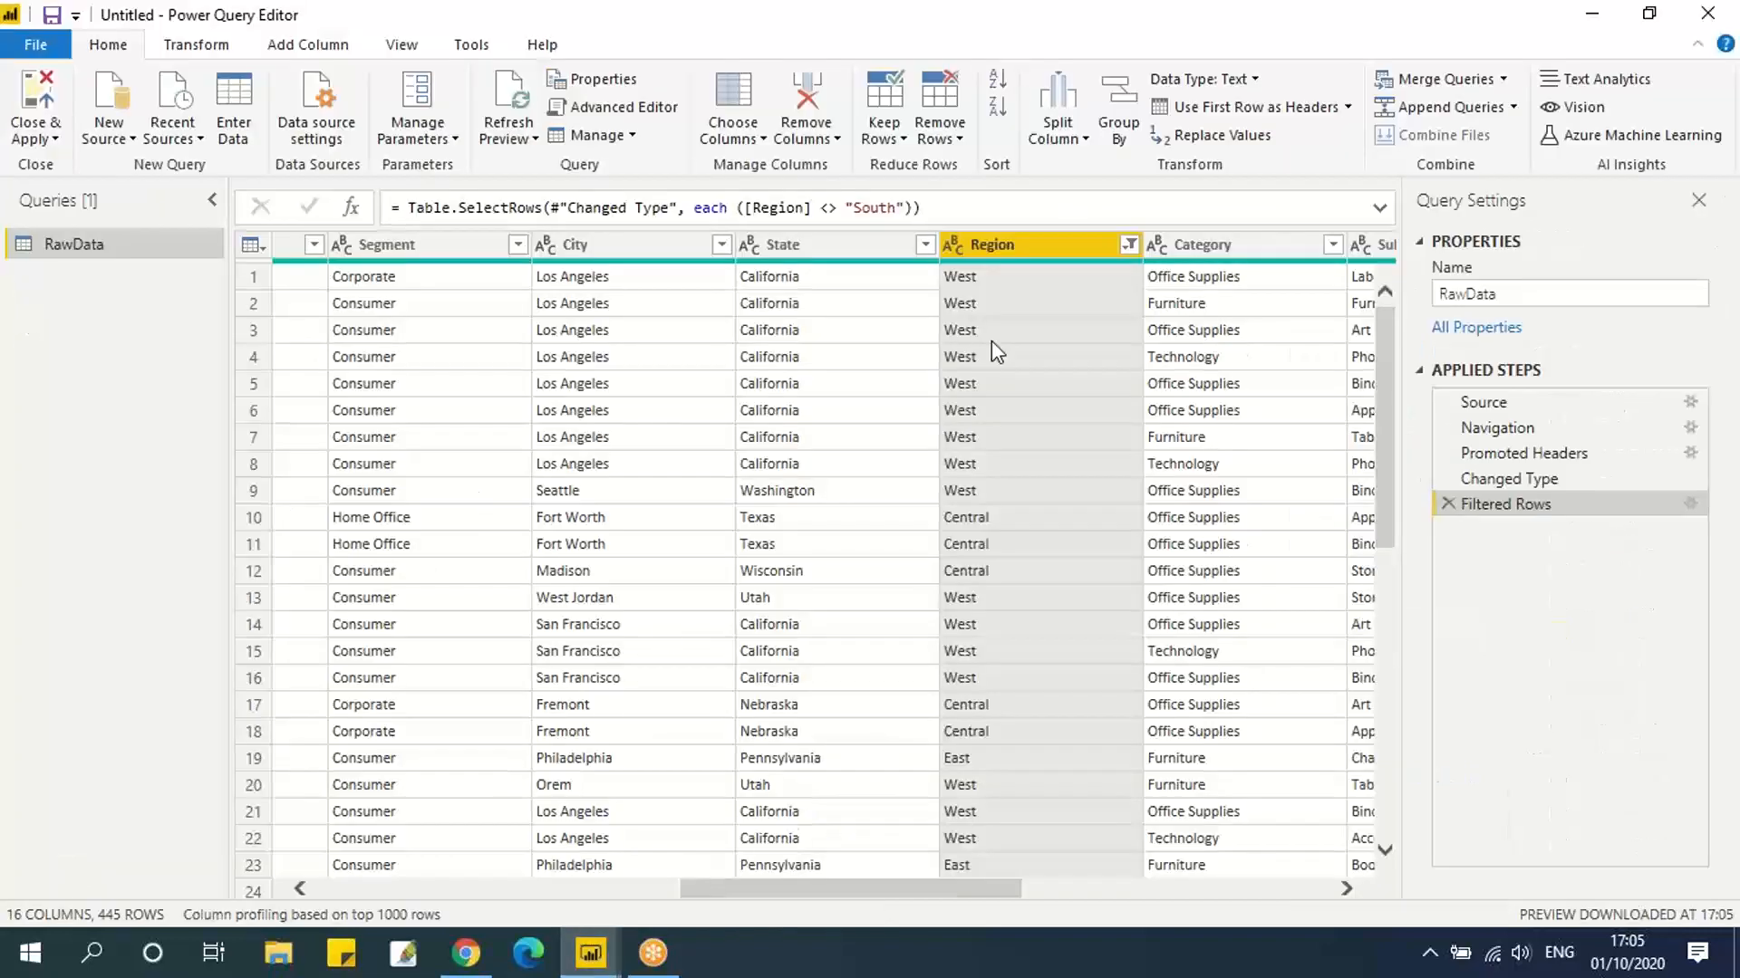
pyautogui.click(1129, 245)
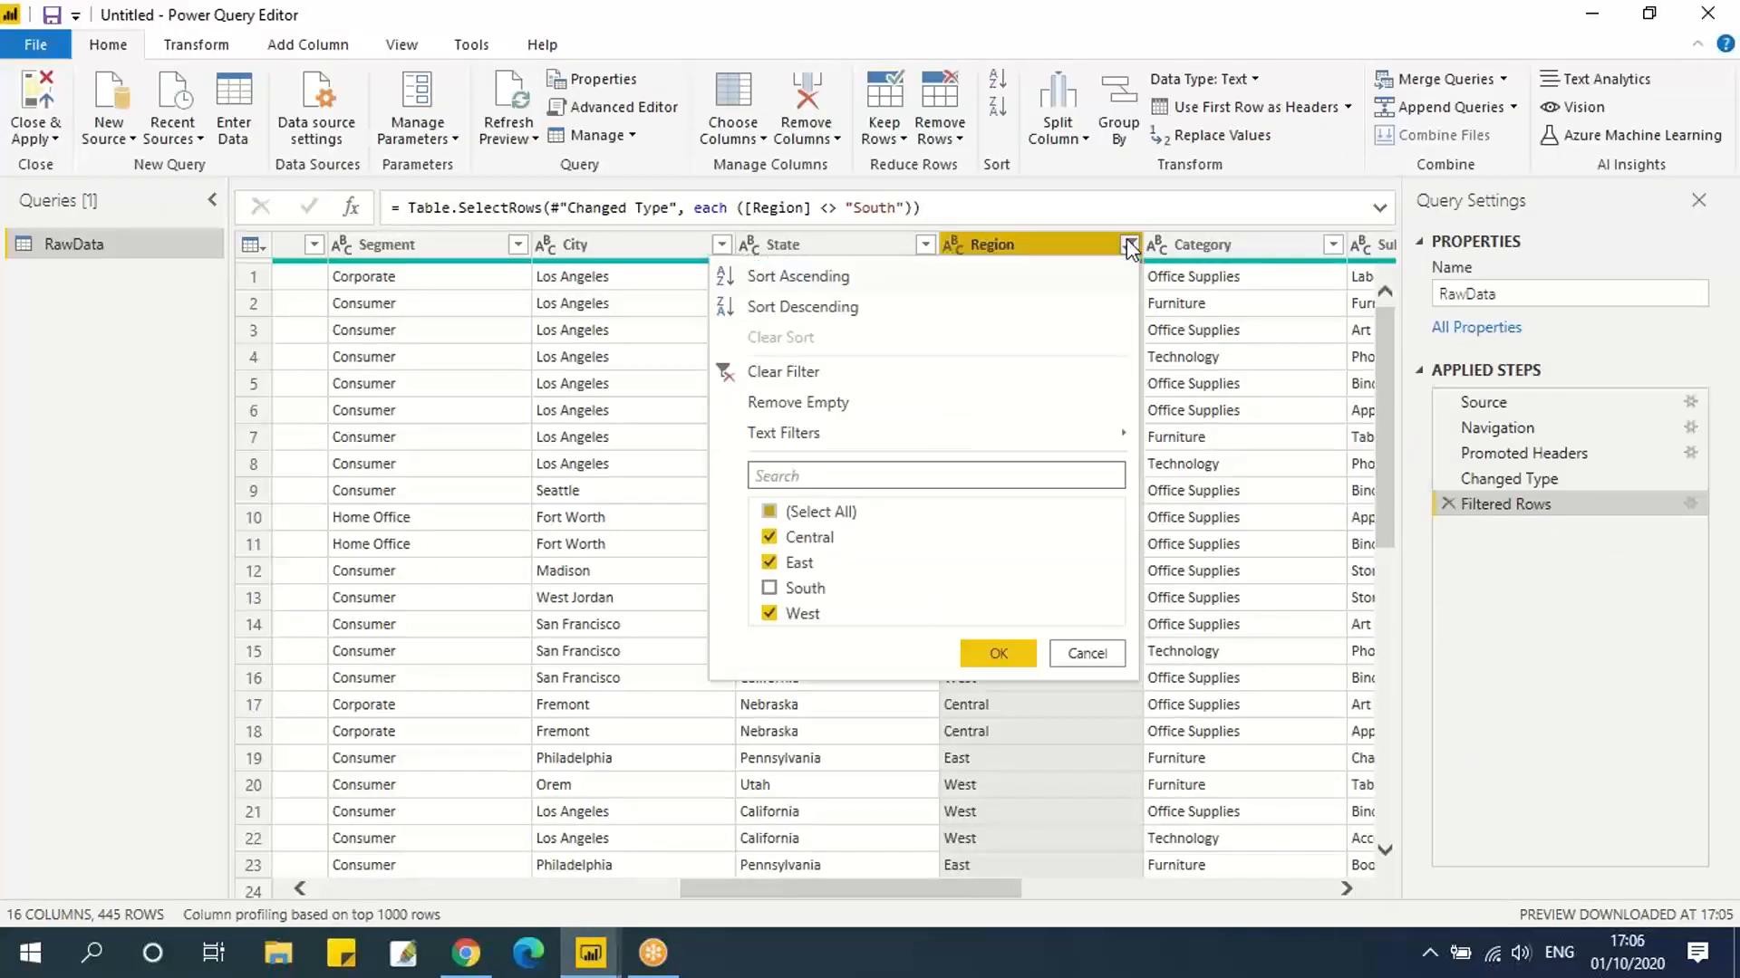
pyautogui.click(799, 512)
pyautogui.click(799, 513)
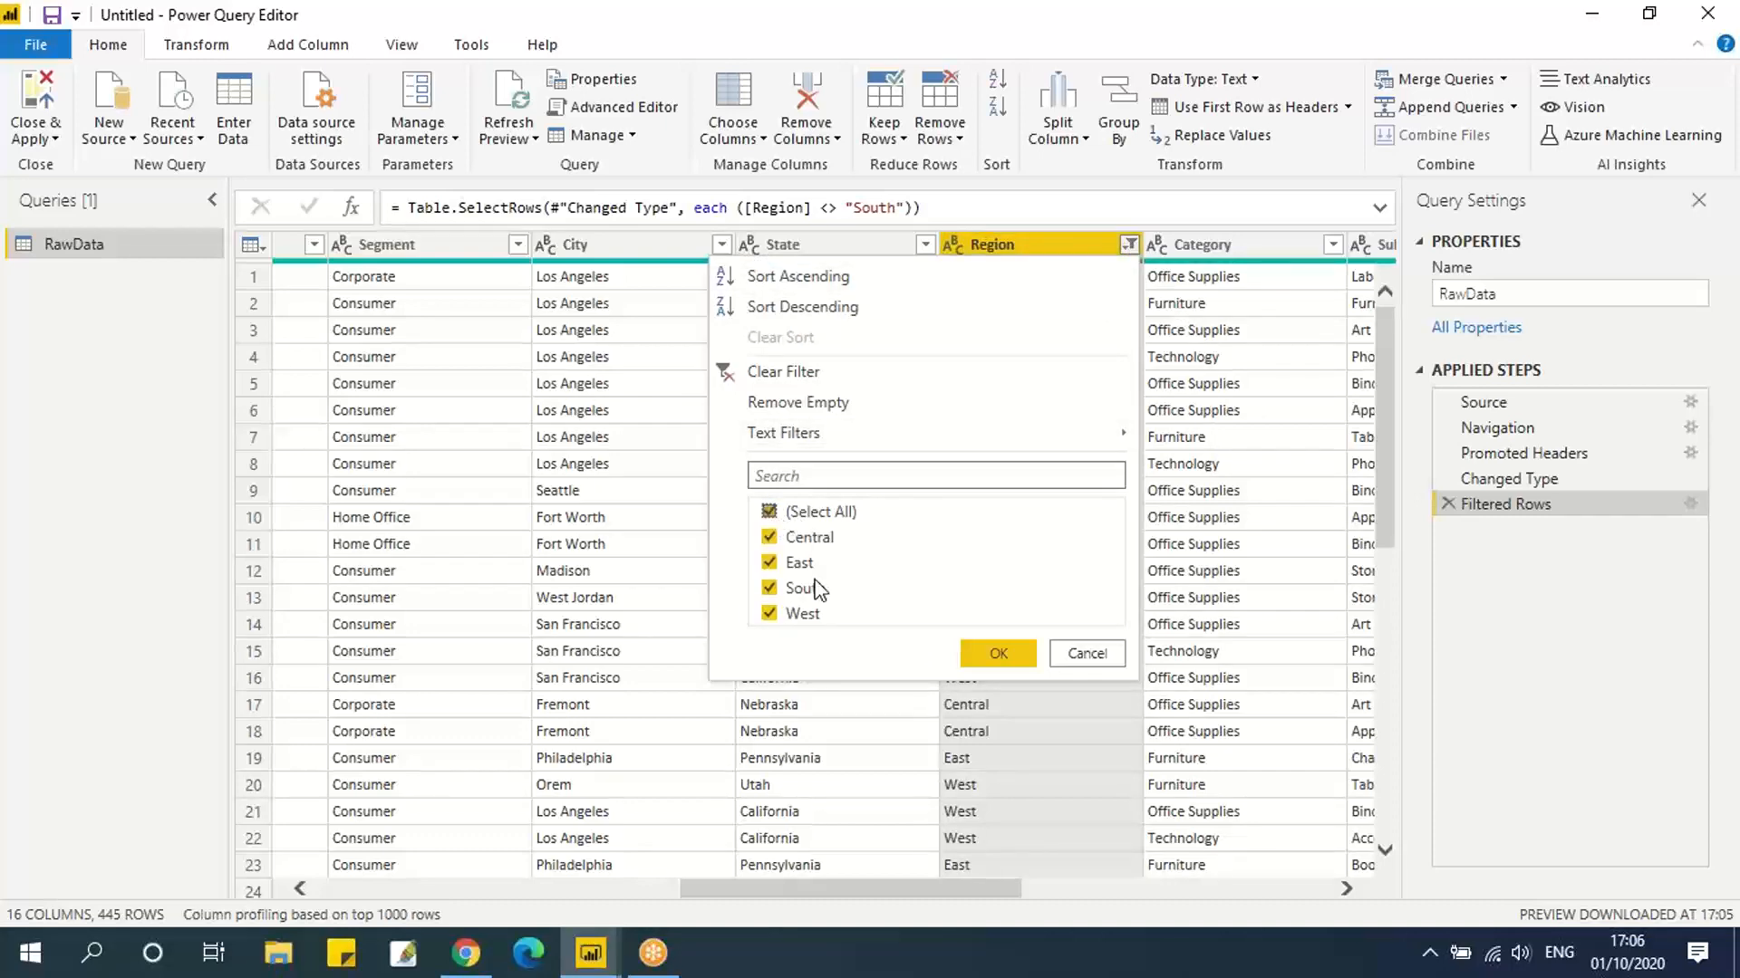
pyautogui.click(987, 660)
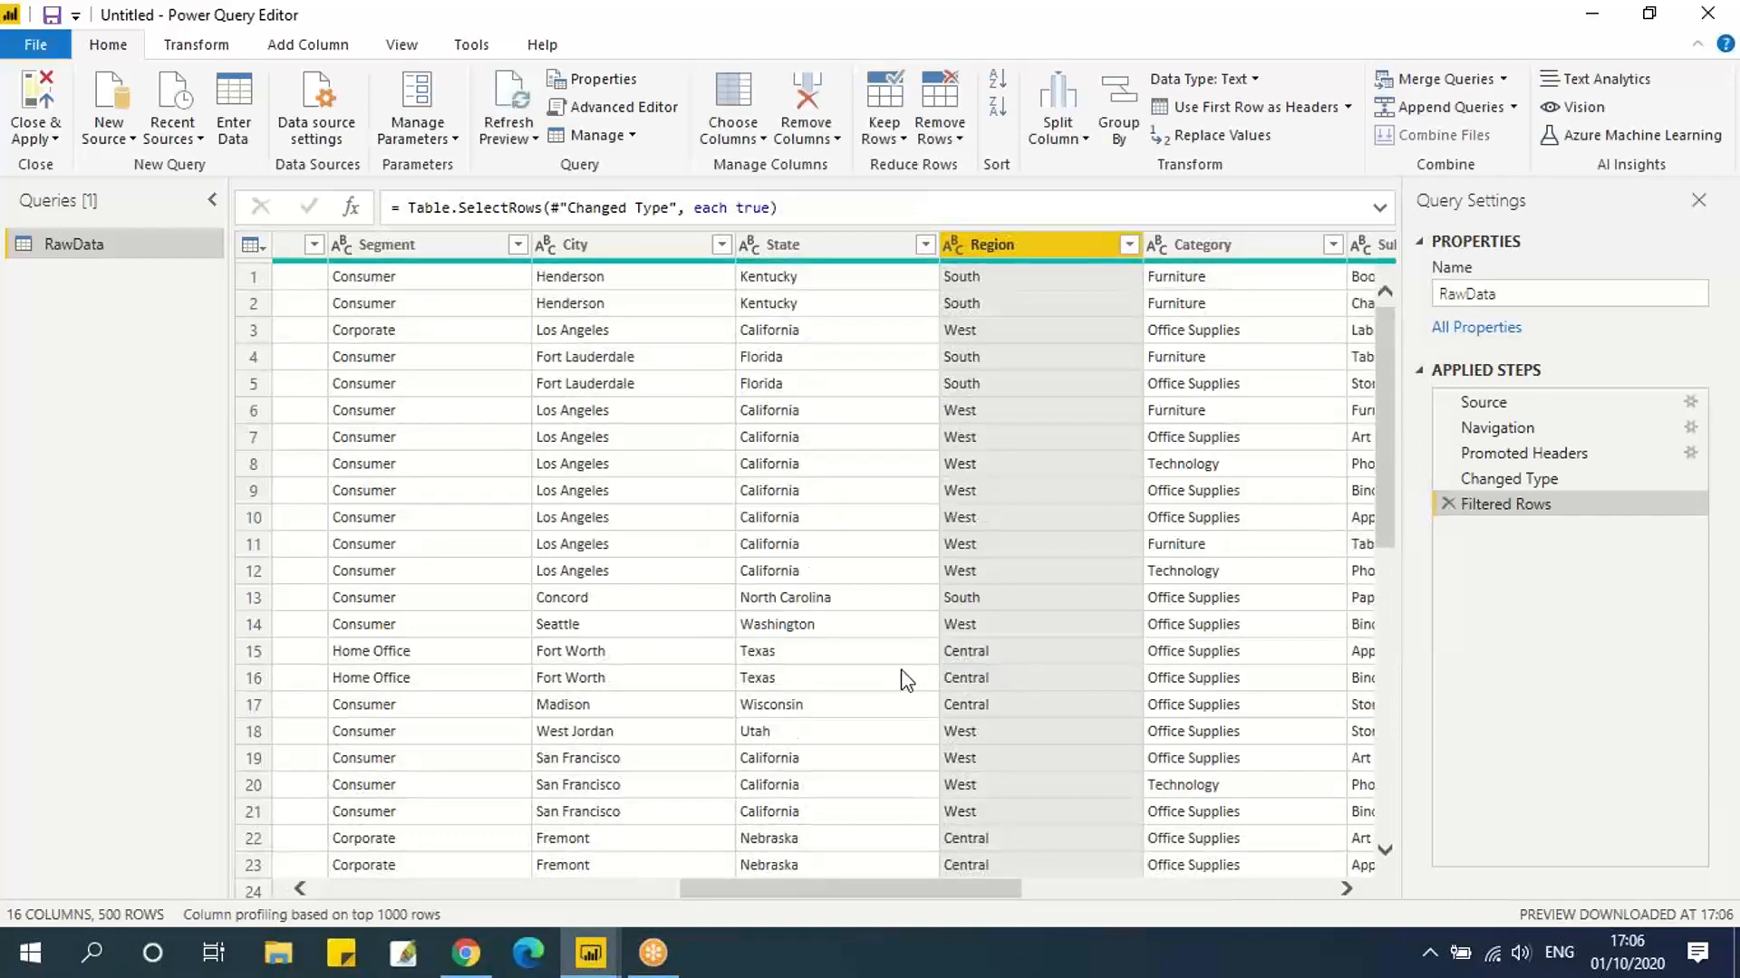
pyautogui.moveTo(590, 952)
pyautogui.click(584, 874)
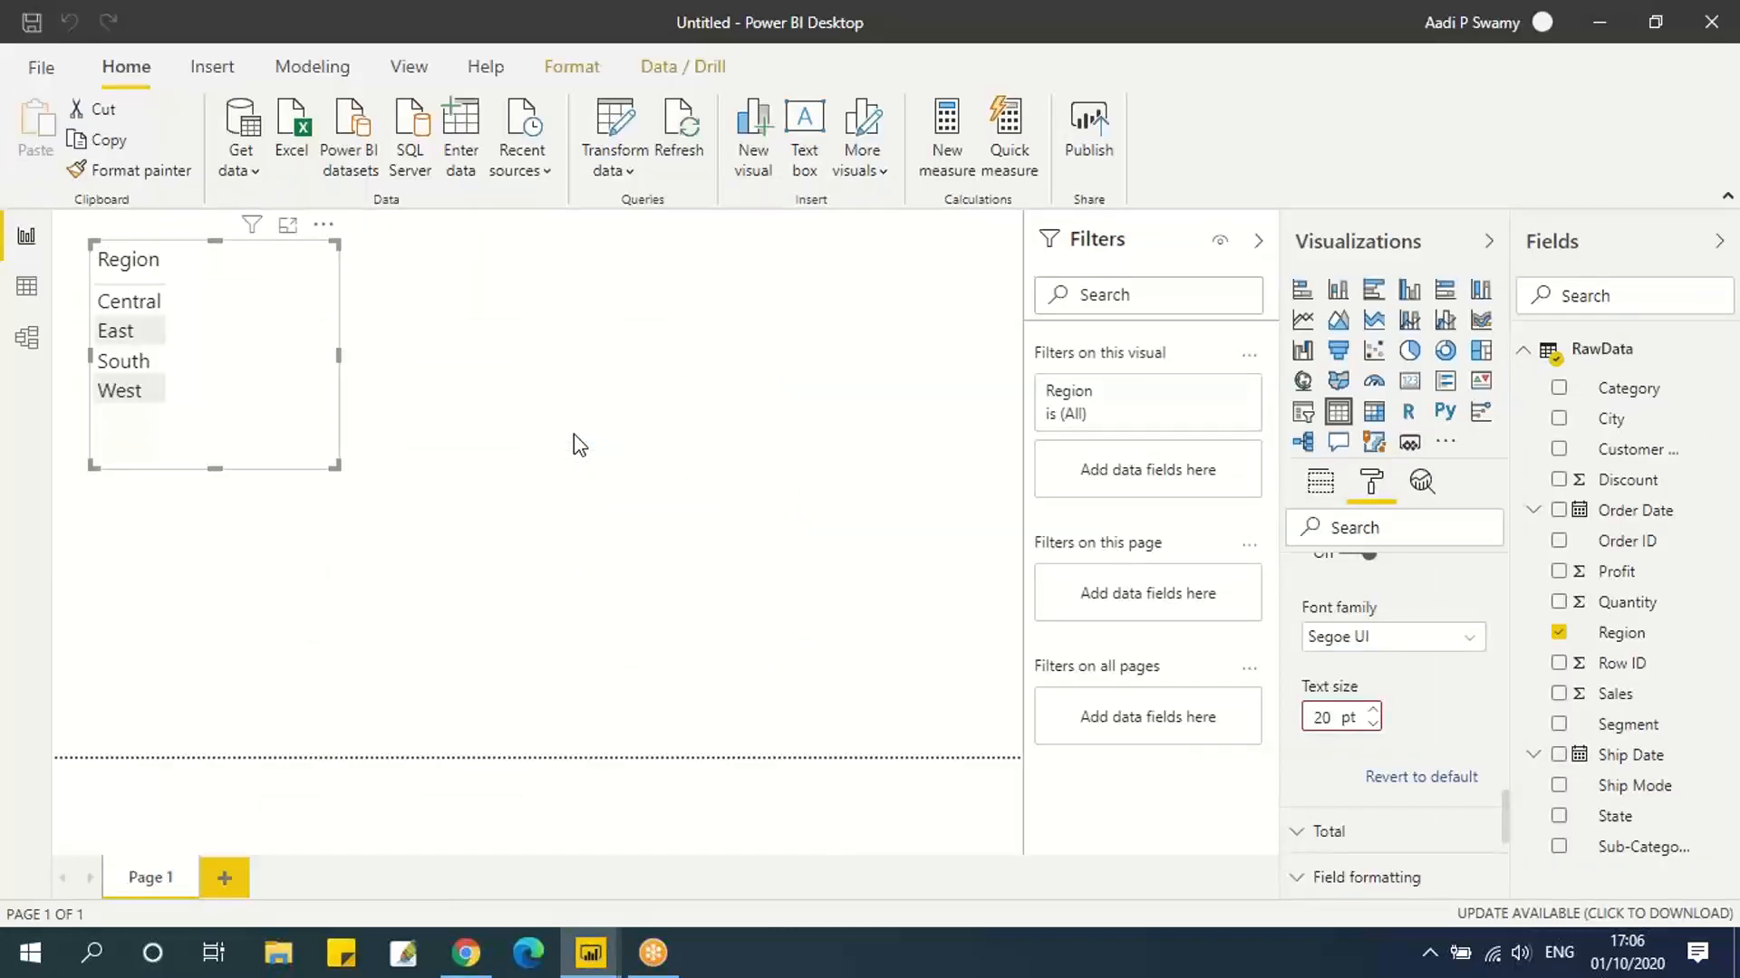
# Add the Sales field to the Region table visual and sort the table by Sales in descending order.
pyautogui.click(1558, 696)
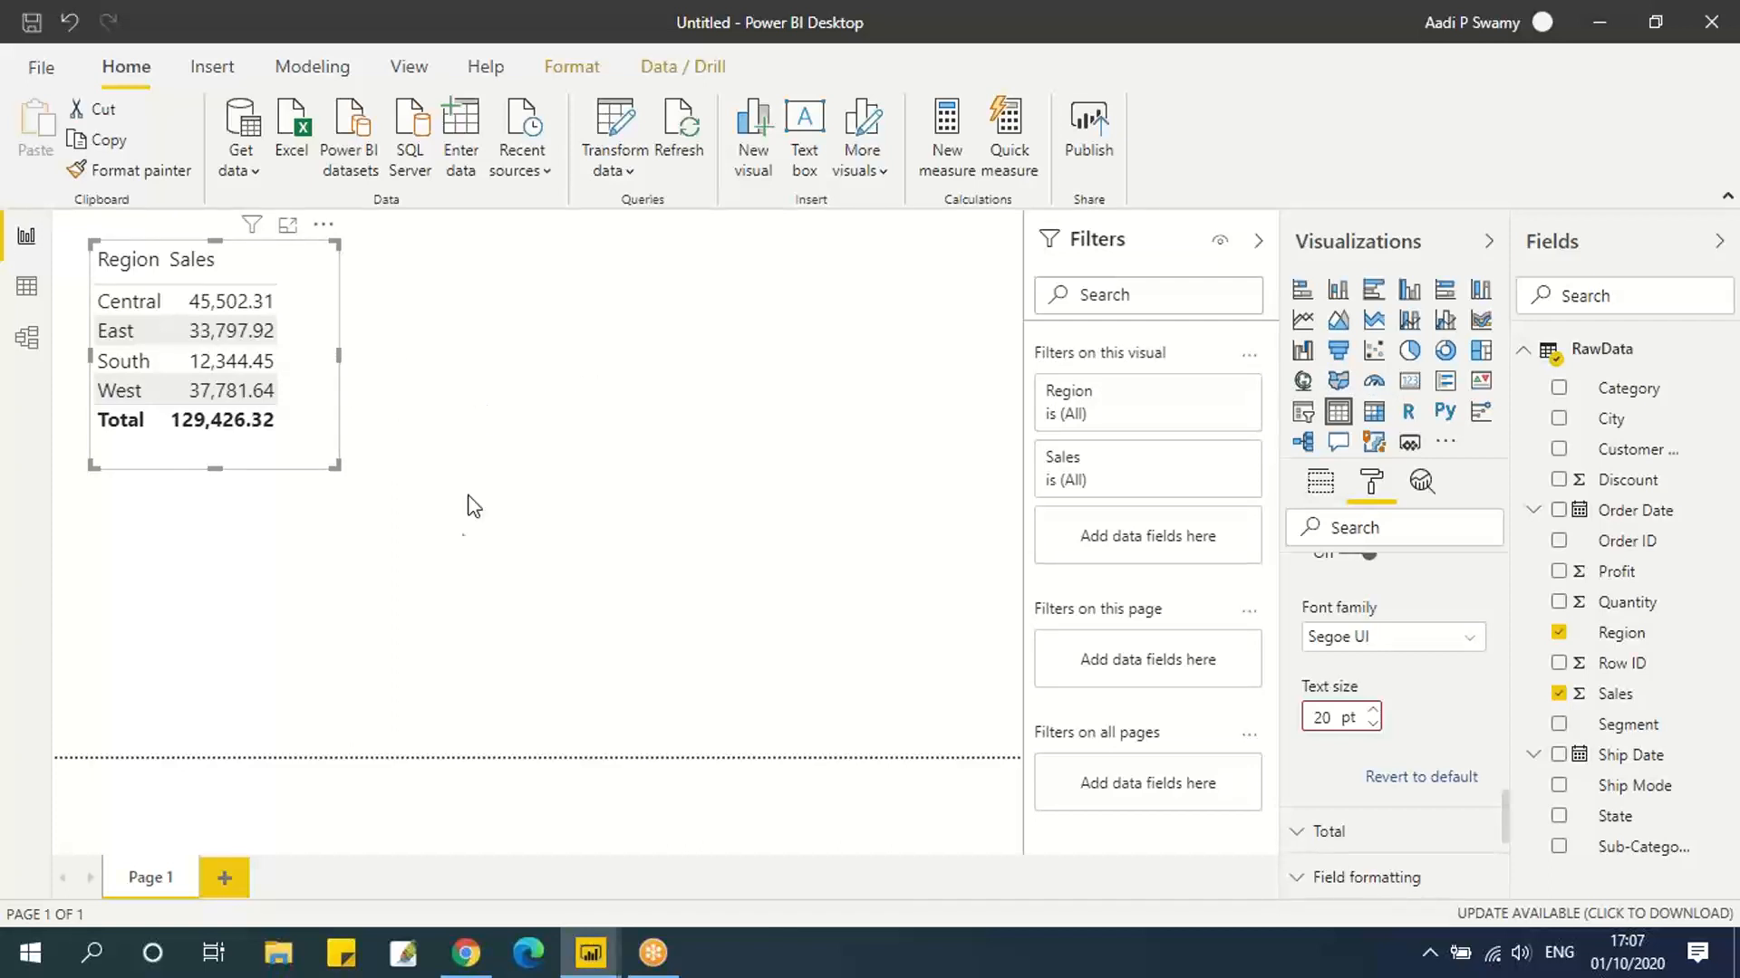
pyautogui.click(462, 465)
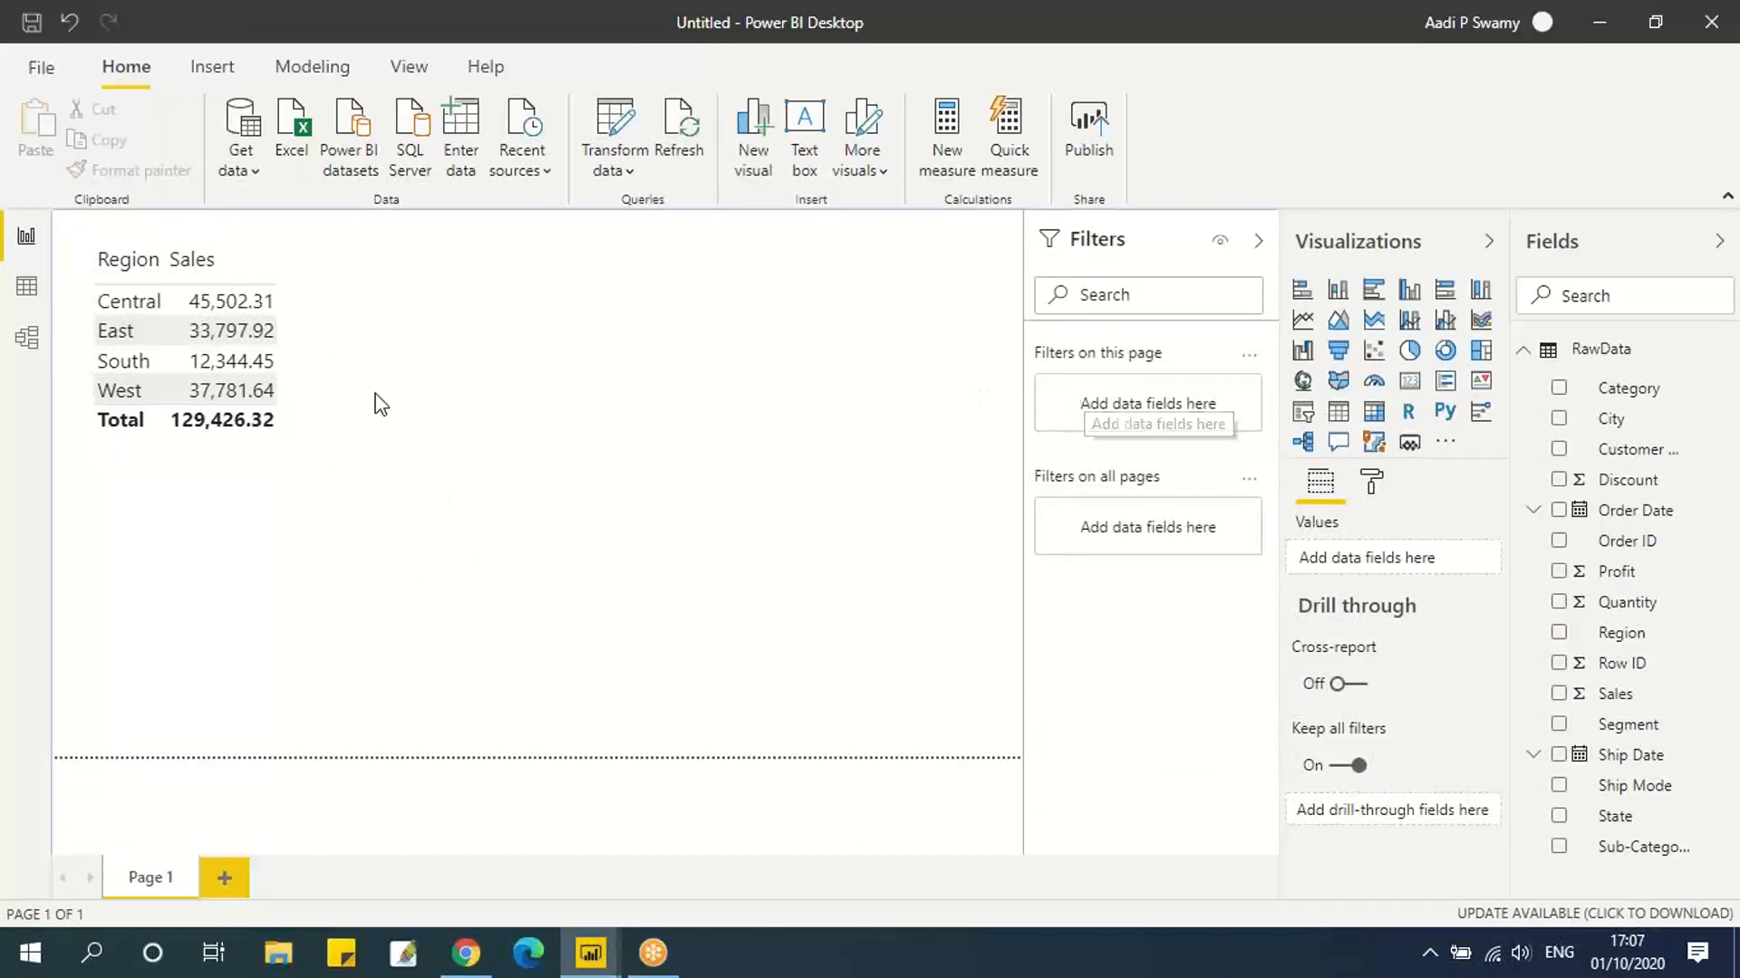
pyautogui.click(269, 264)
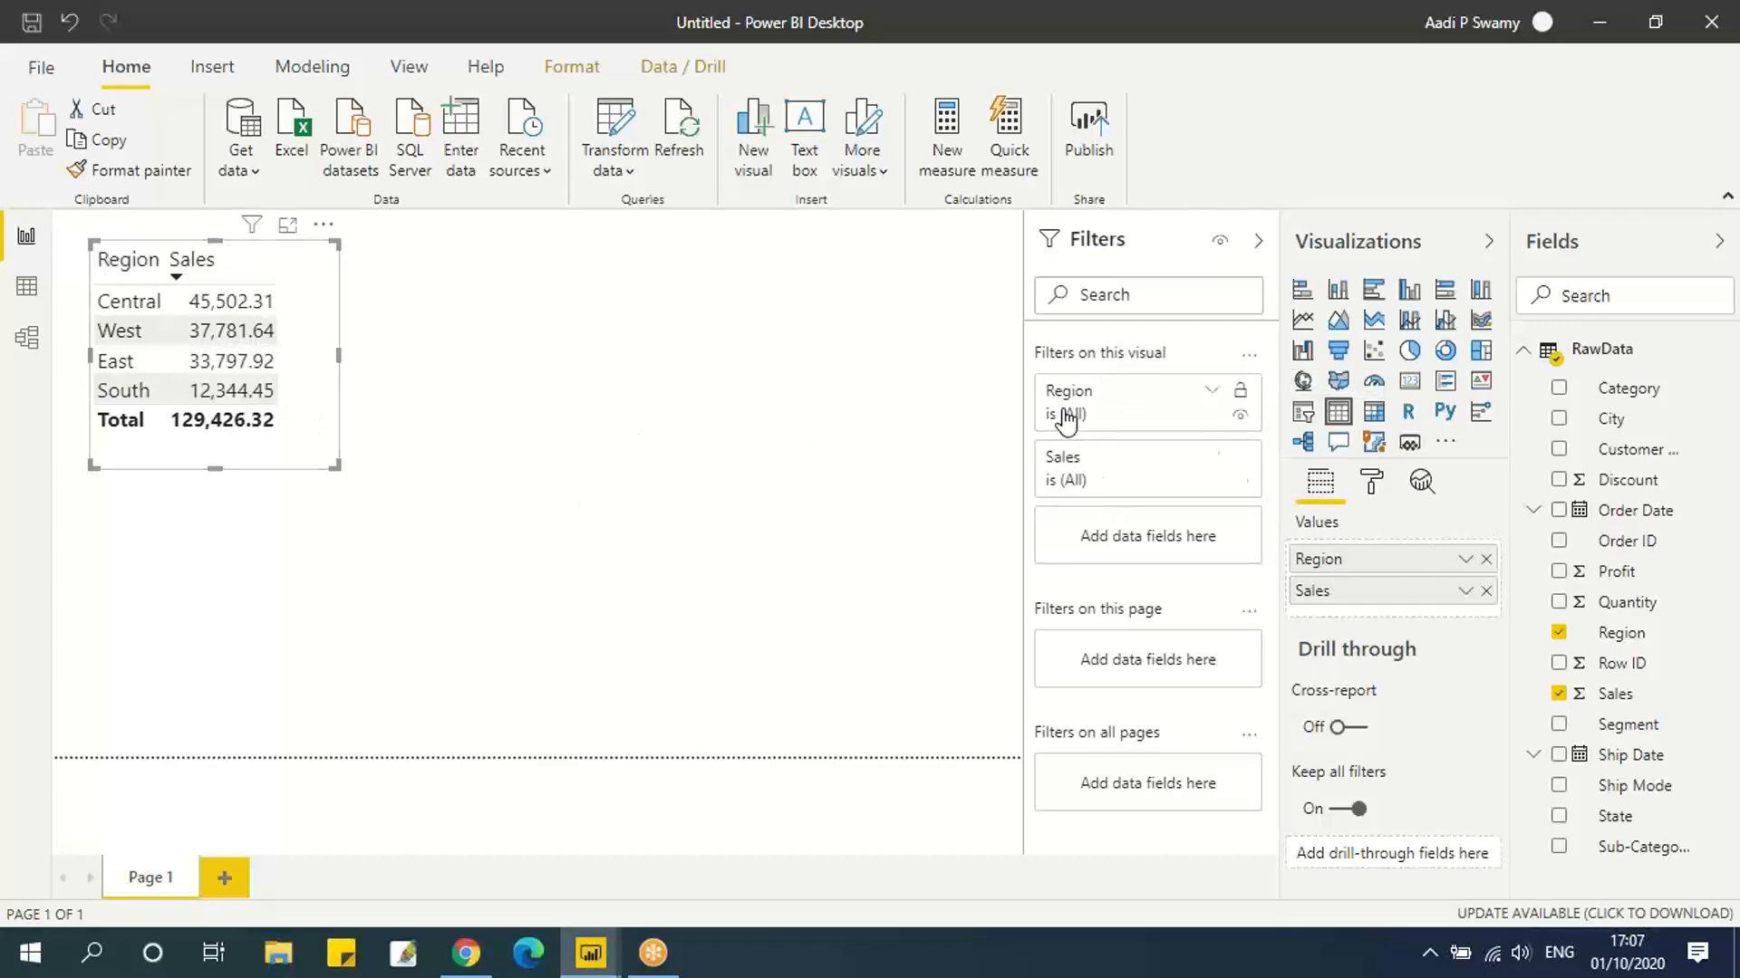
# Filter the table visual to the East and West regions with a visual-level basic filter, and deselect the visual.
pyautogui.click(1249, 356)
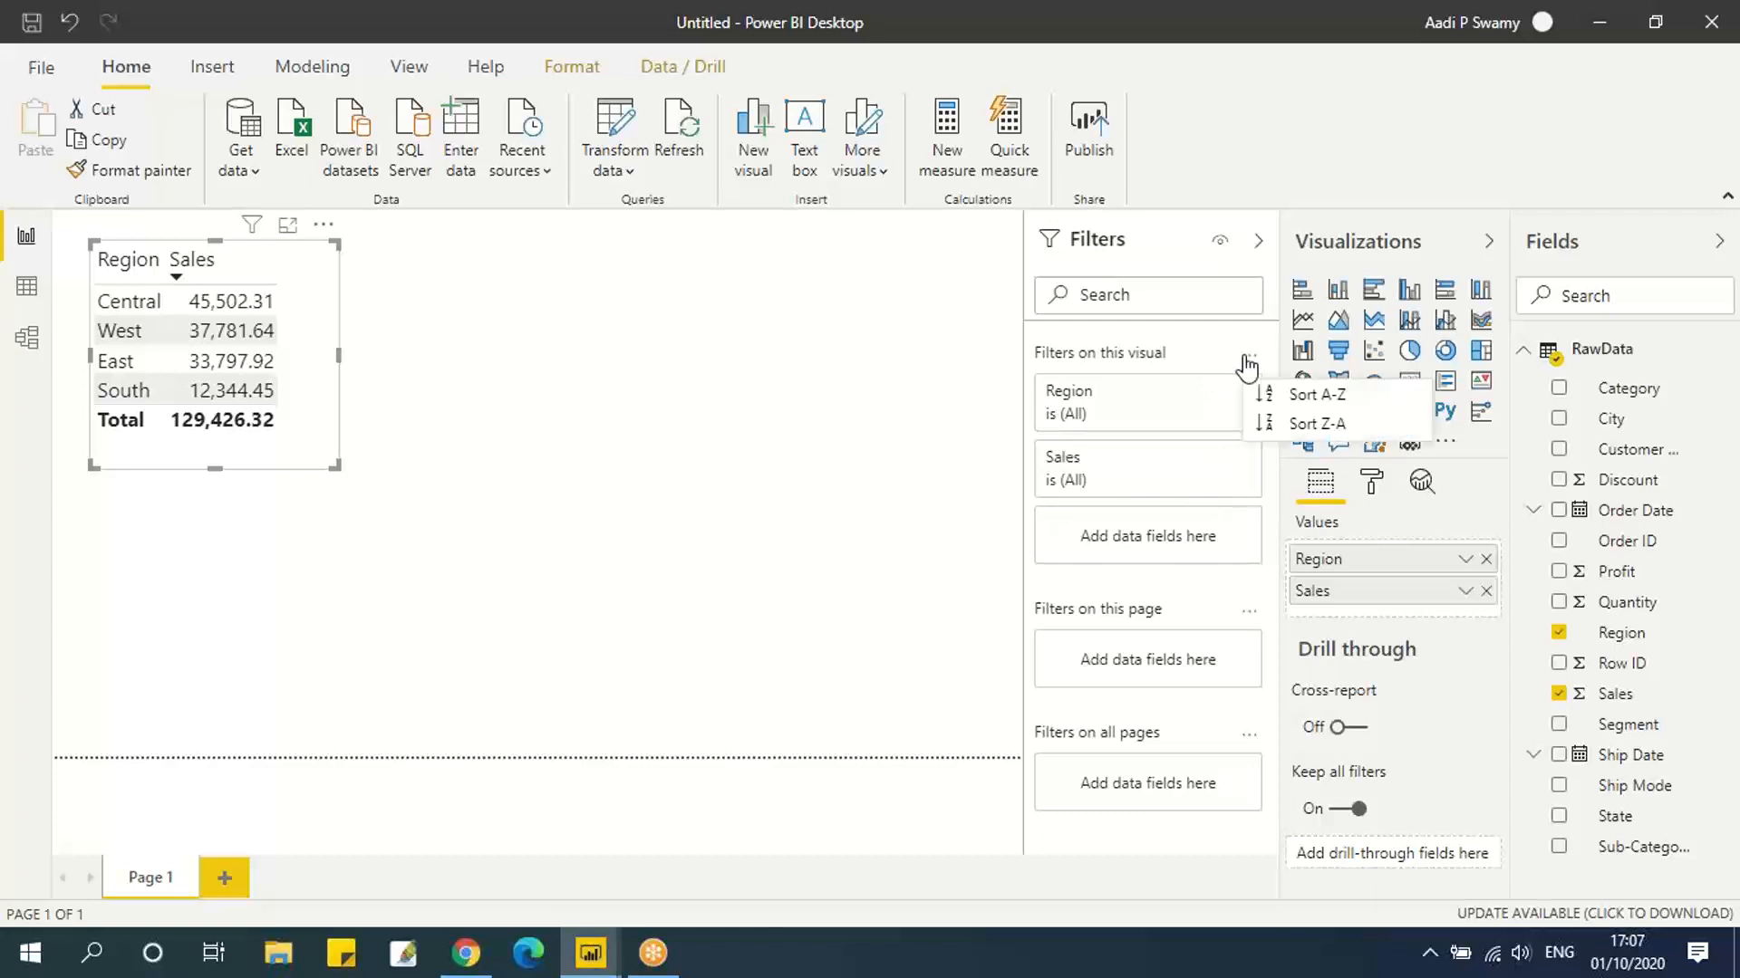
pyautogui.click(1233, 356)
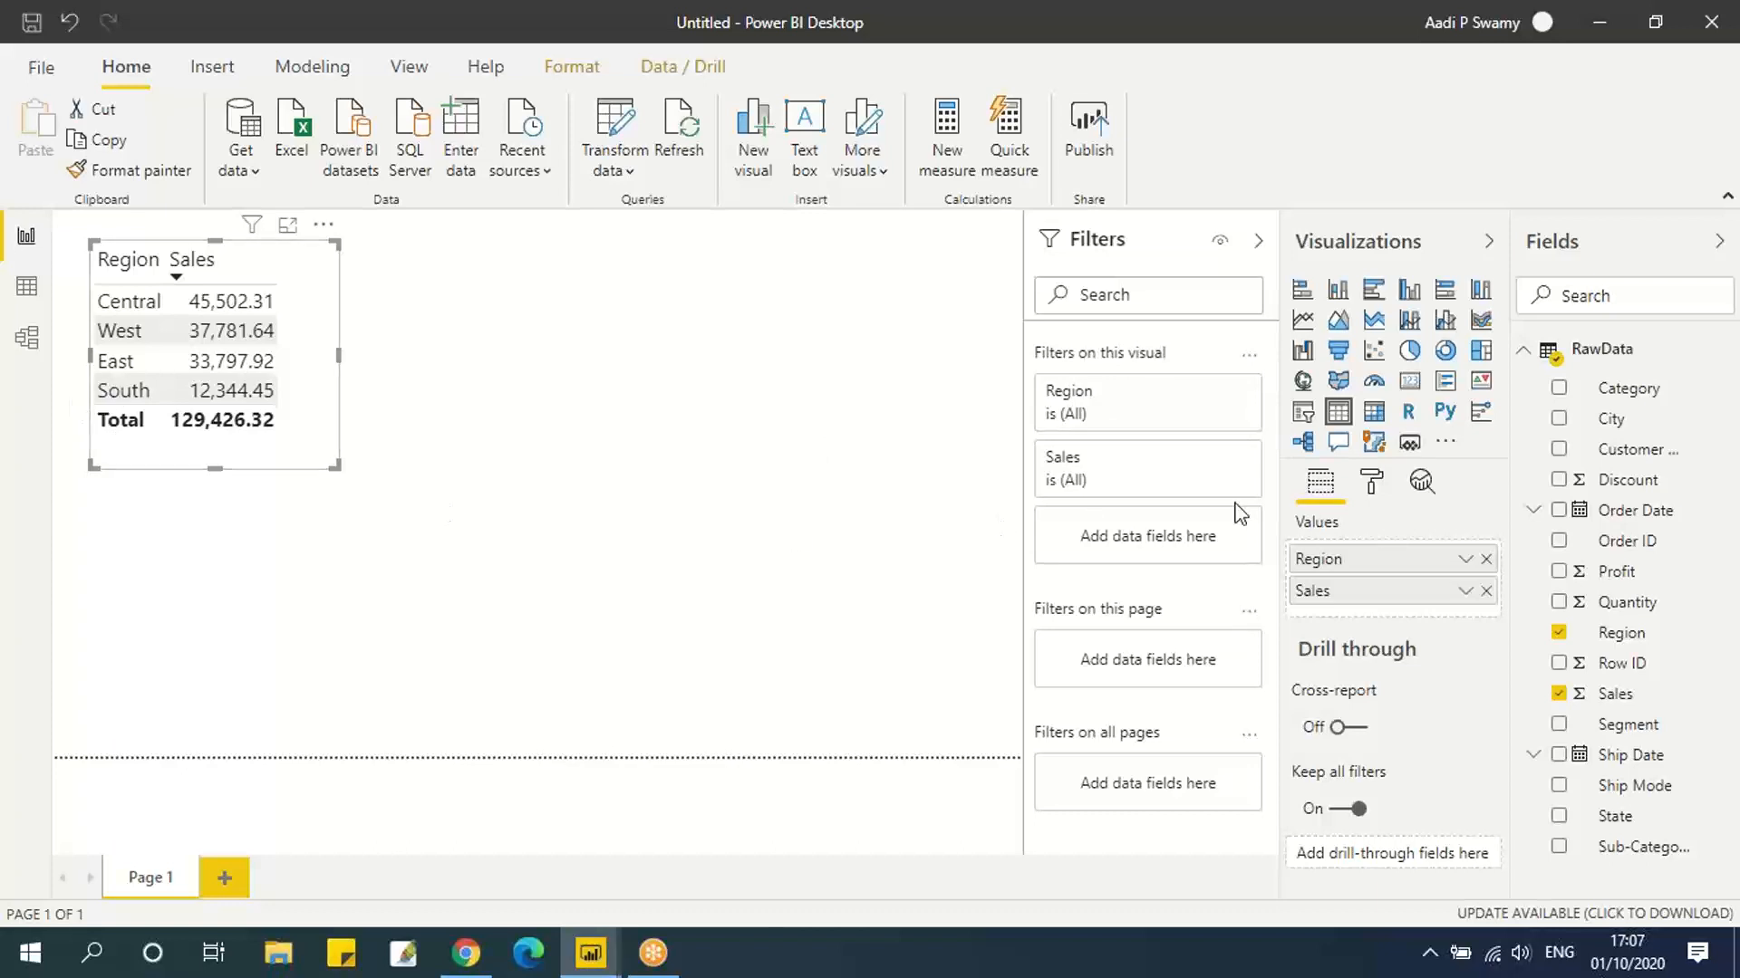
pyautogui.moveTo(1077, 410)
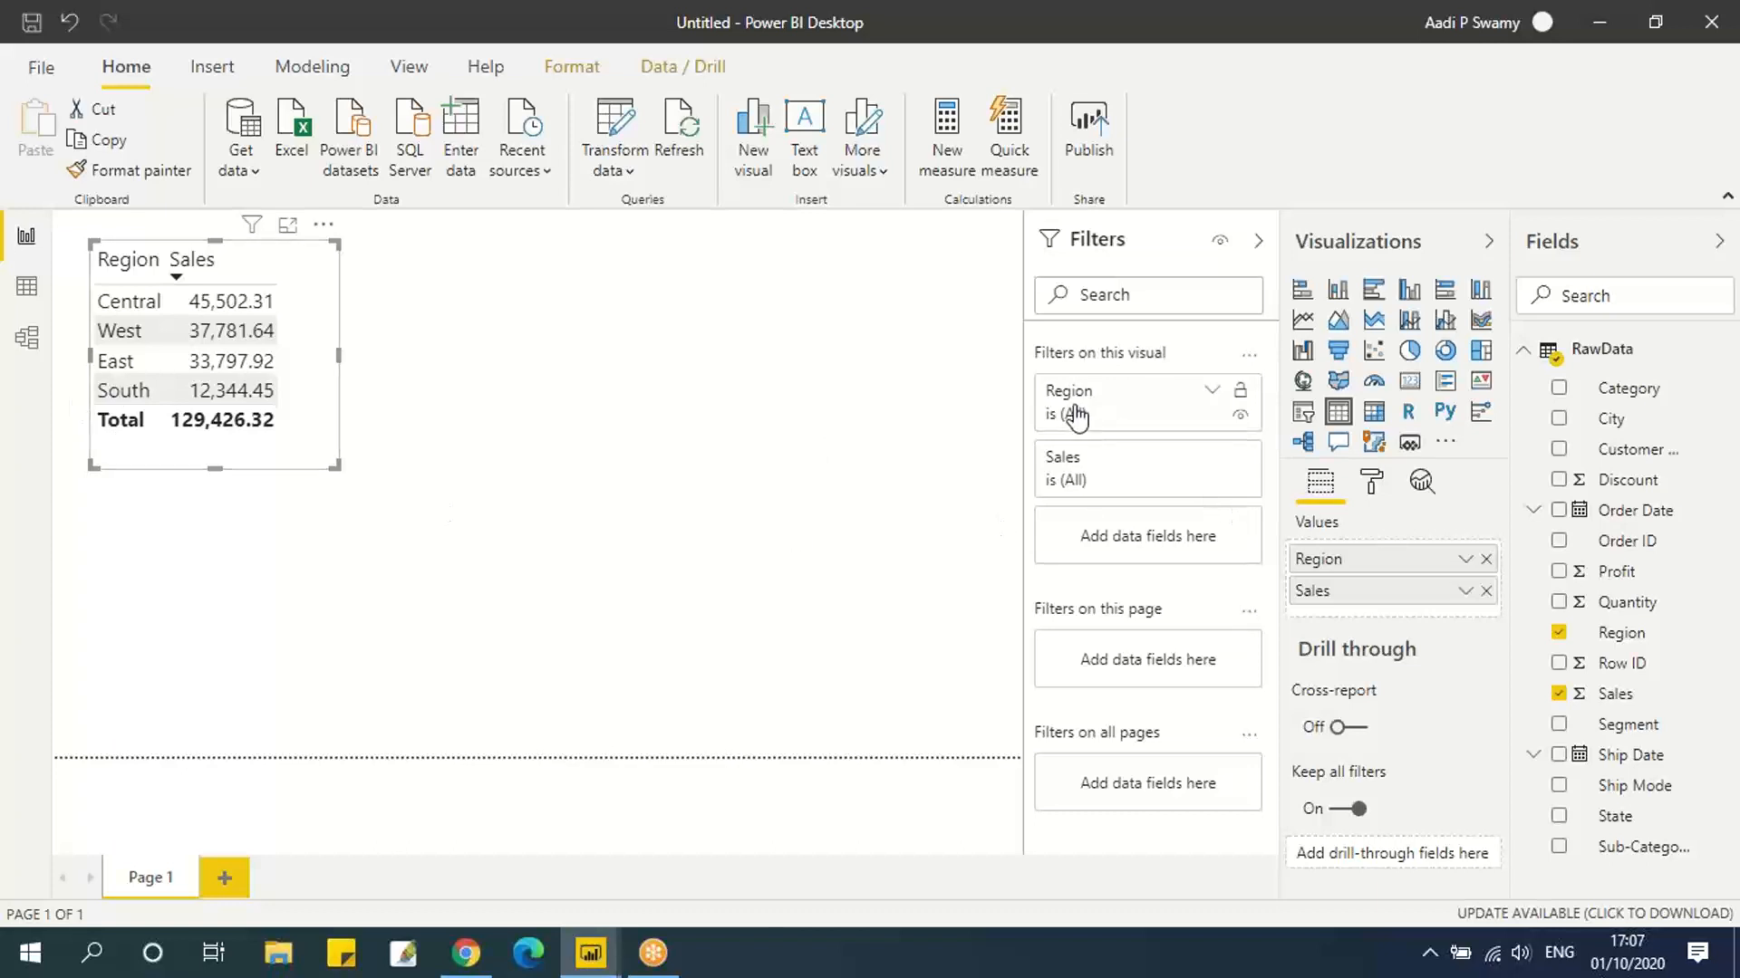
pyautogui.click(1213, 393)
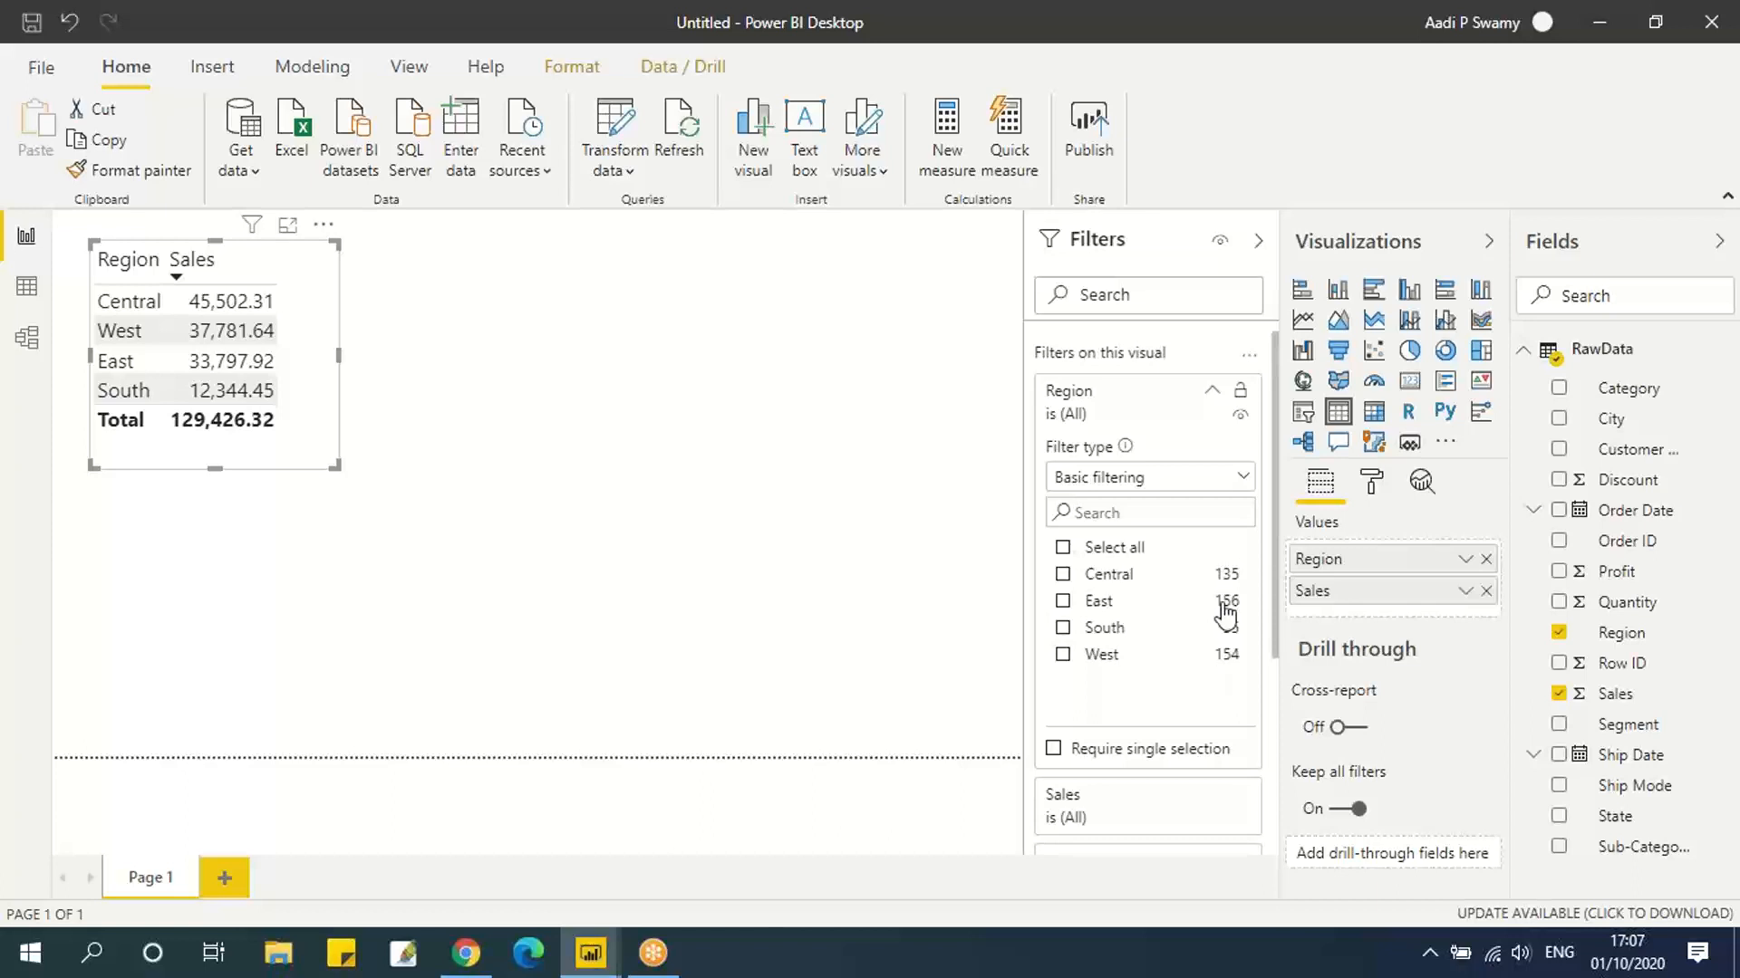
pyautogui.click(1063, 601)
pyautogui.click(1062, 656)
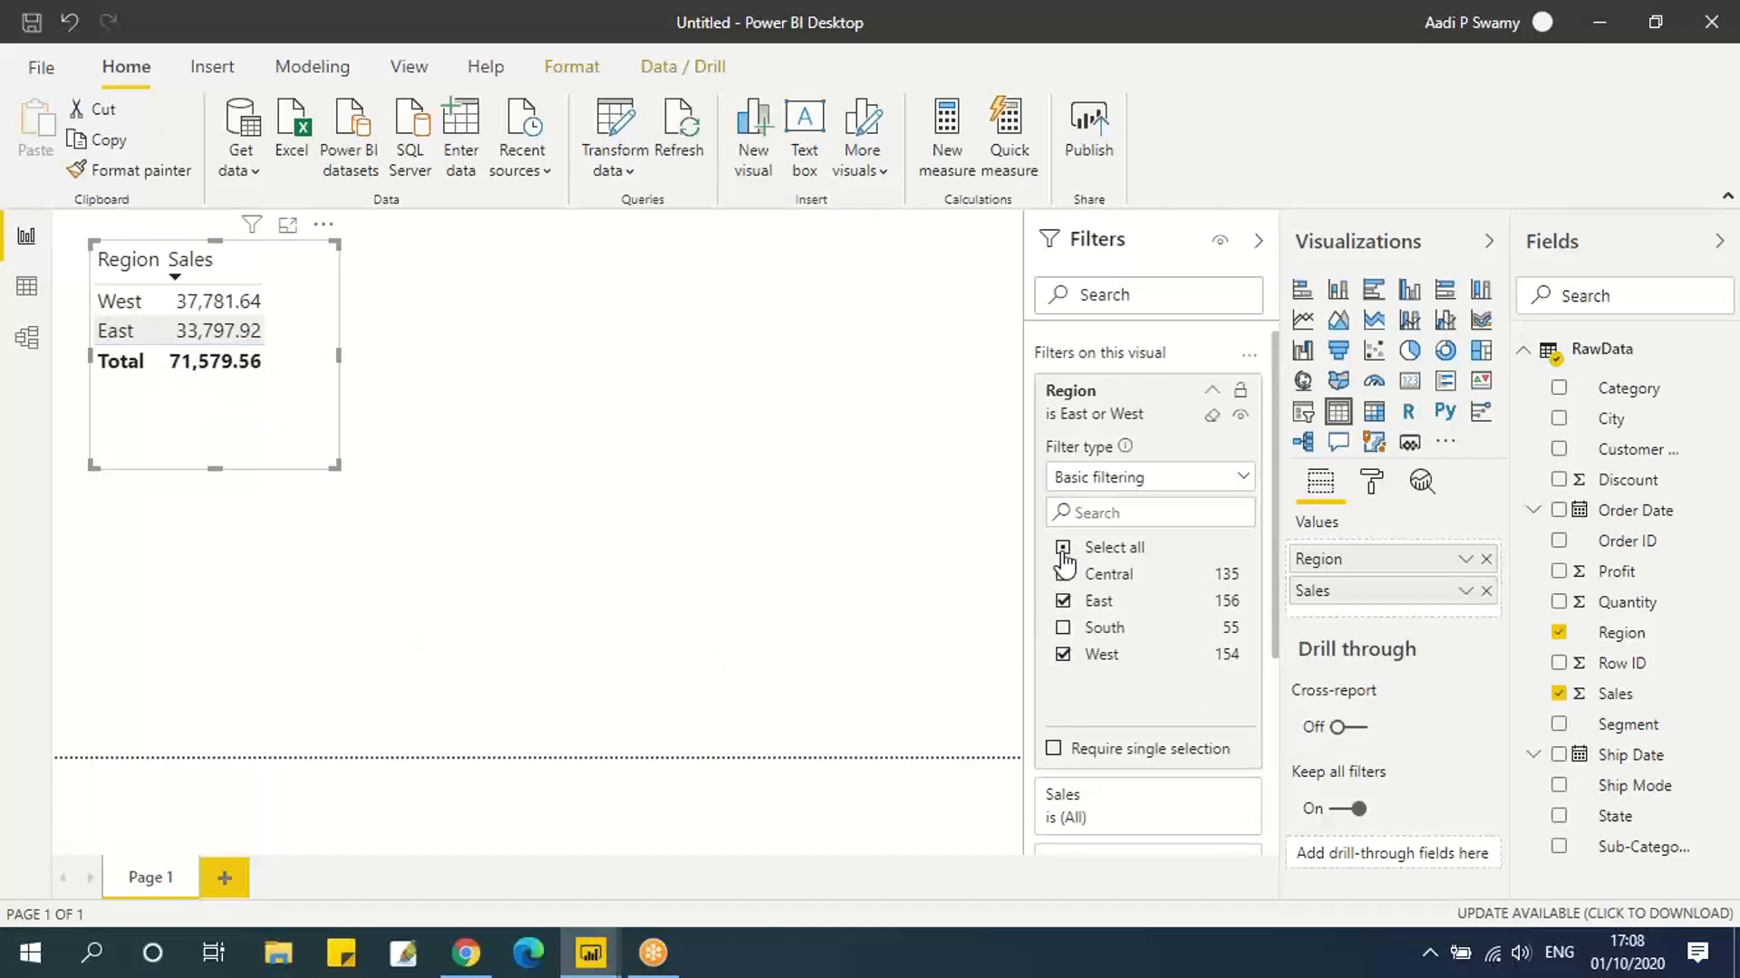
pyautogui.click(811, 523)
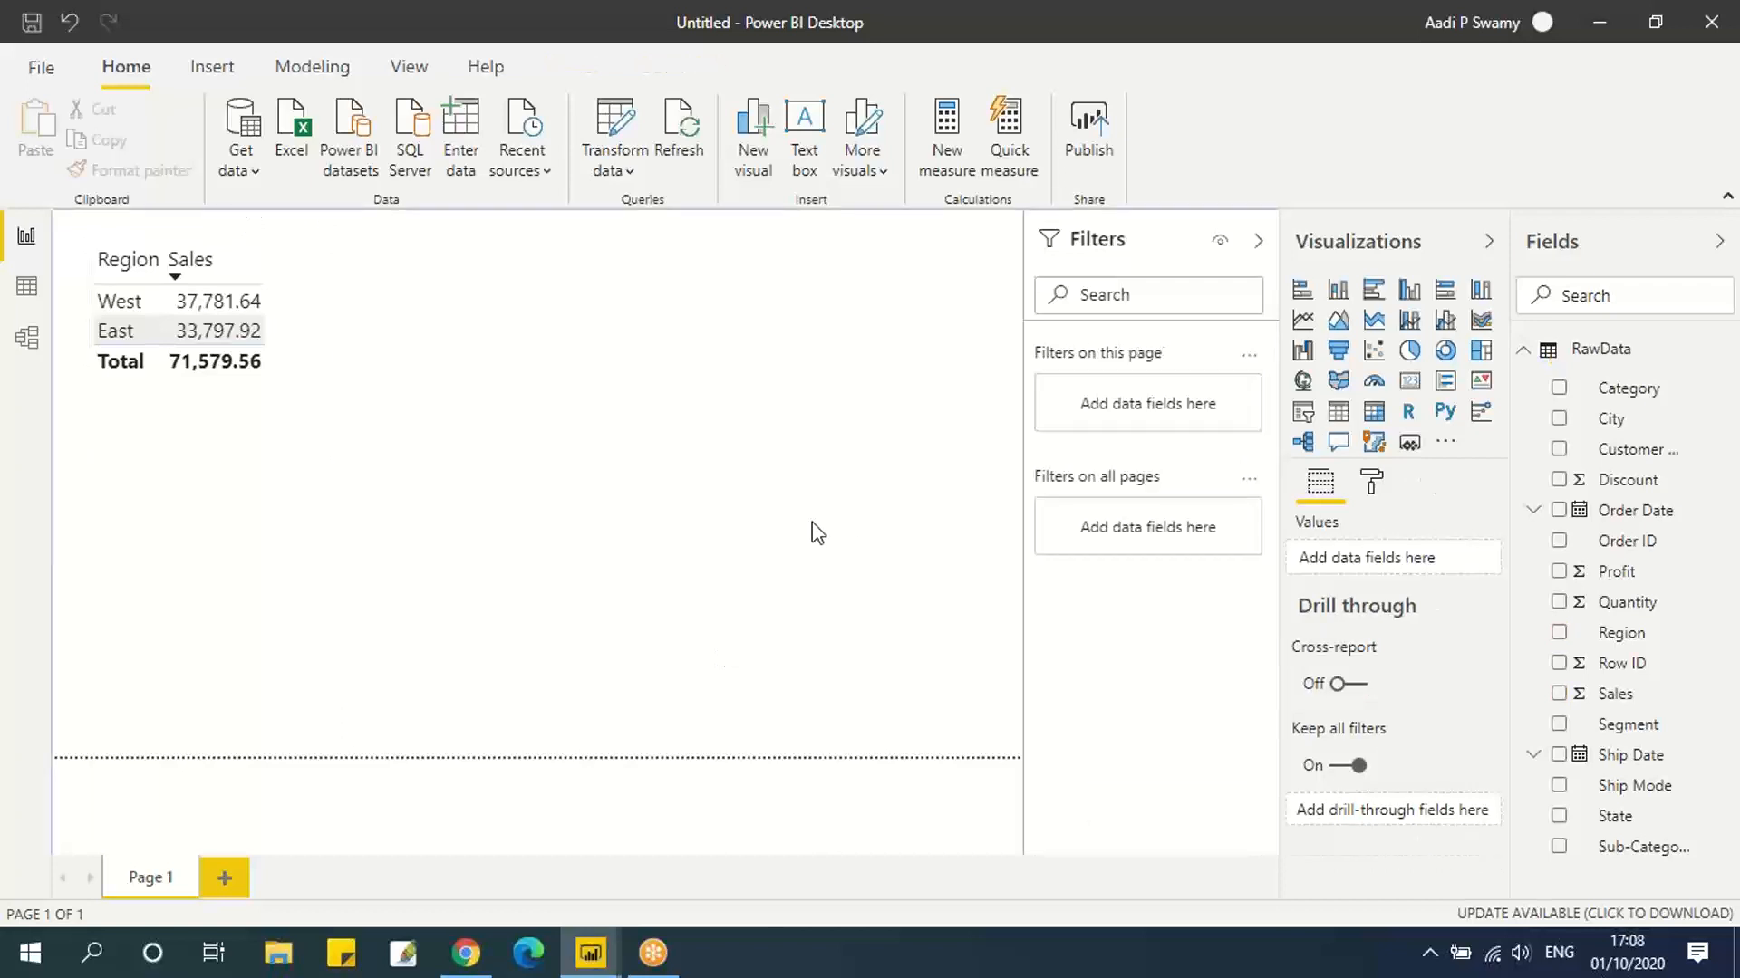
# Insert an empty clustered column chart, place it beside the Region and Sales table, and enlarge it.
pyautogui.click(1408, 299)
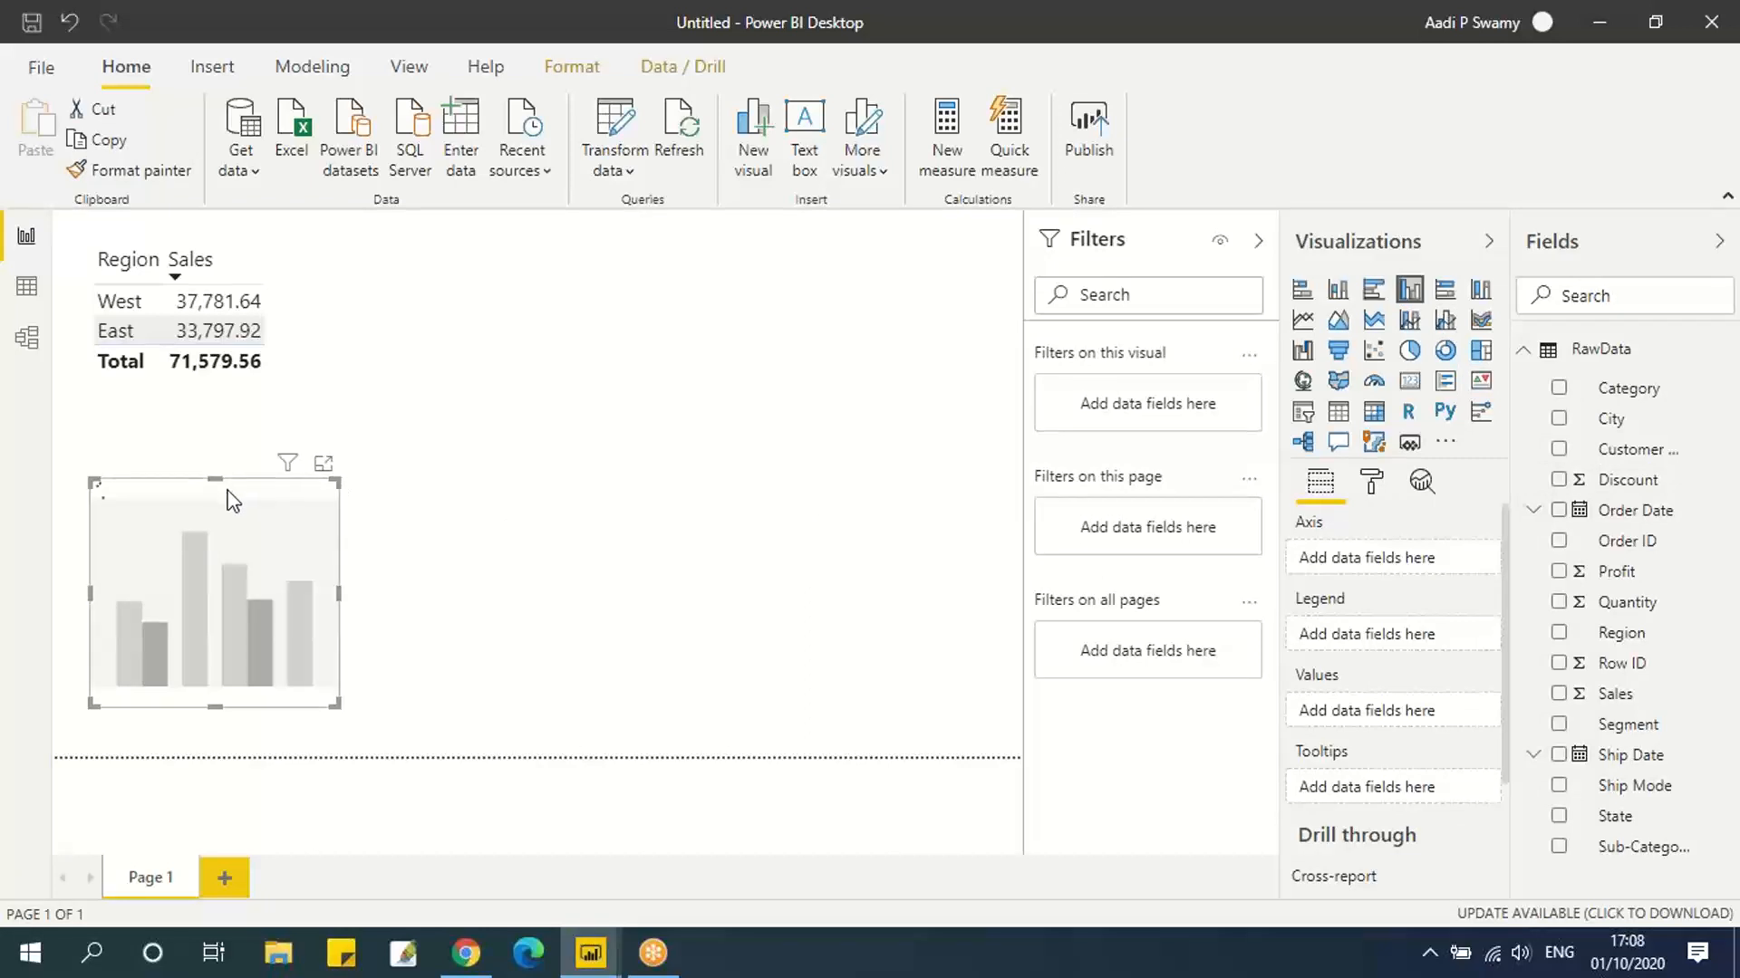
pyautogui.moveTo(225, 498); pyautogui.dragTo(511, 250)
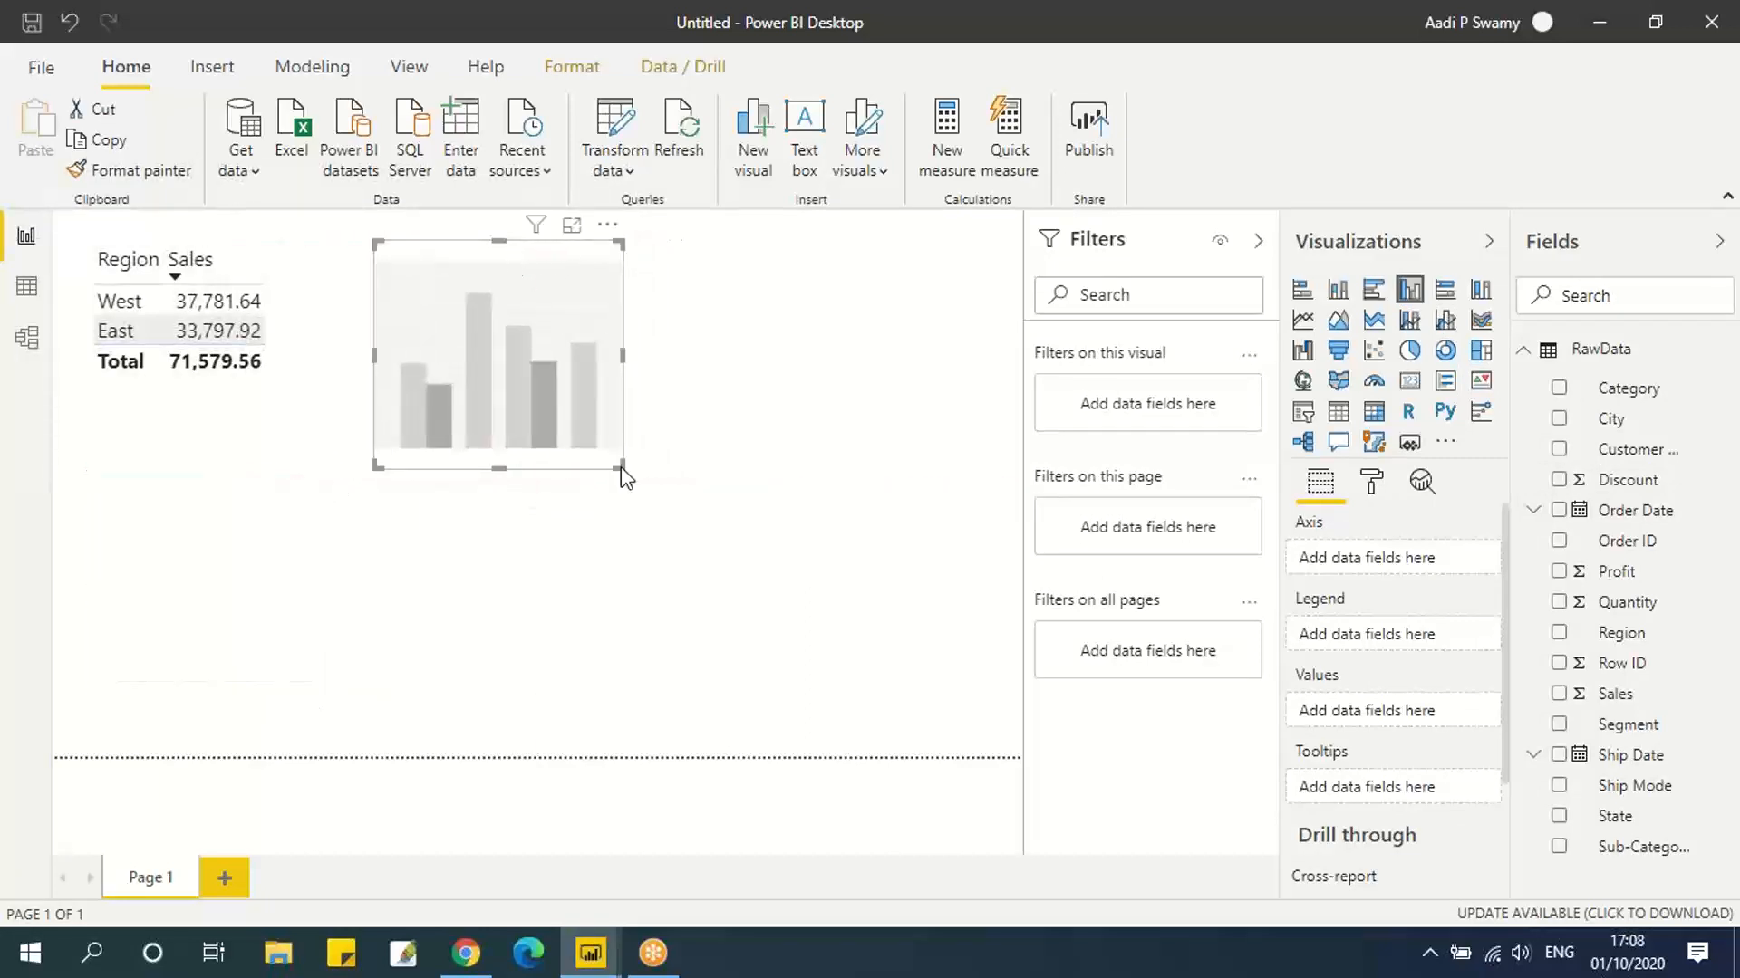
pyautogui.moveTo(623, 474); pyautogui.dragTo(700, 500)
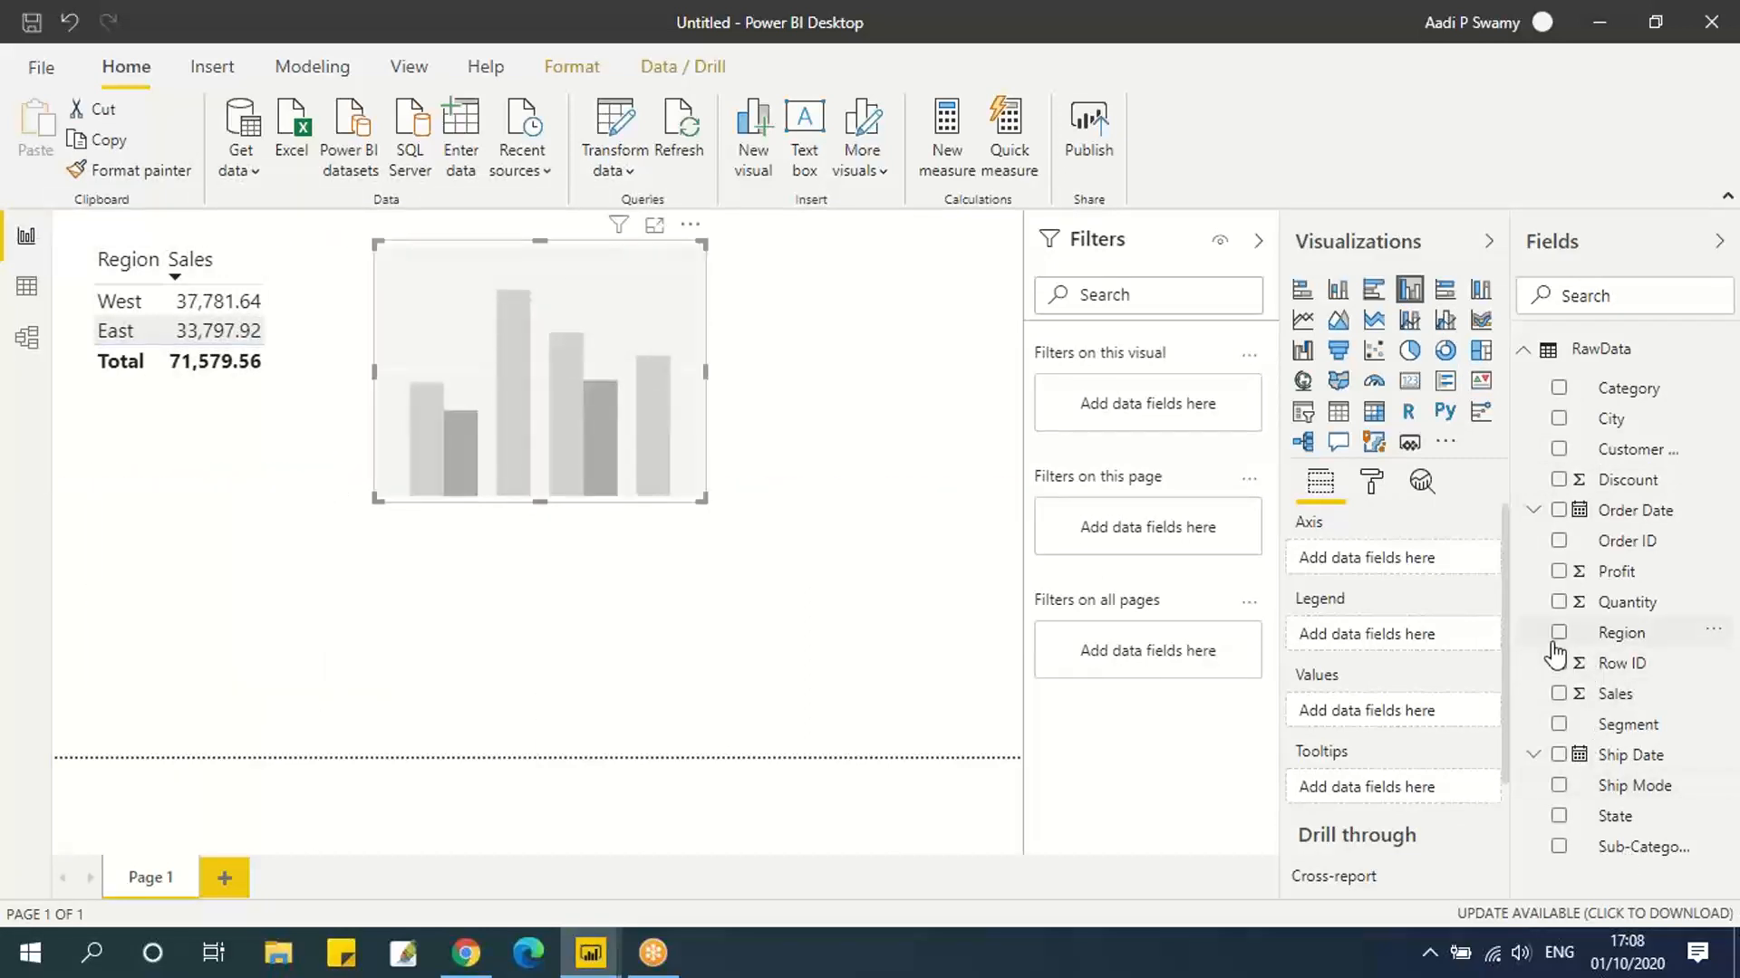
# Add the Region and Sales fields to the clustered column chart and enlarge the chart.
pyautogui.click(1621, 633)
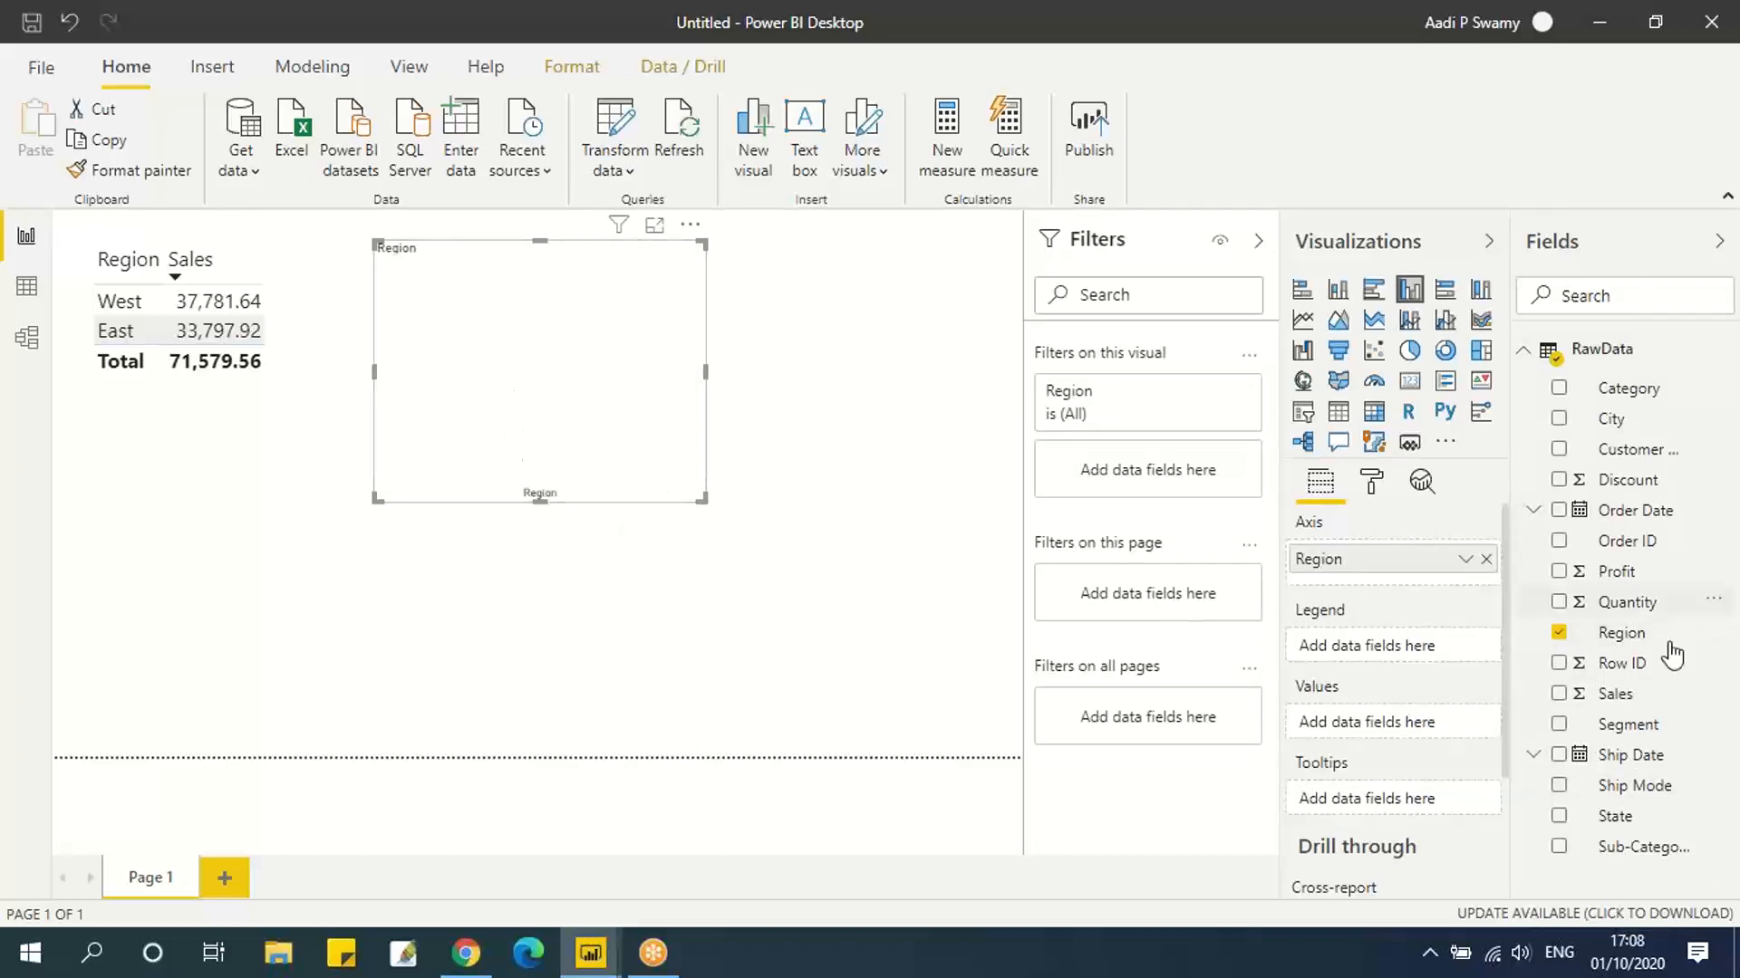
pyautogui.click(1558, 694)
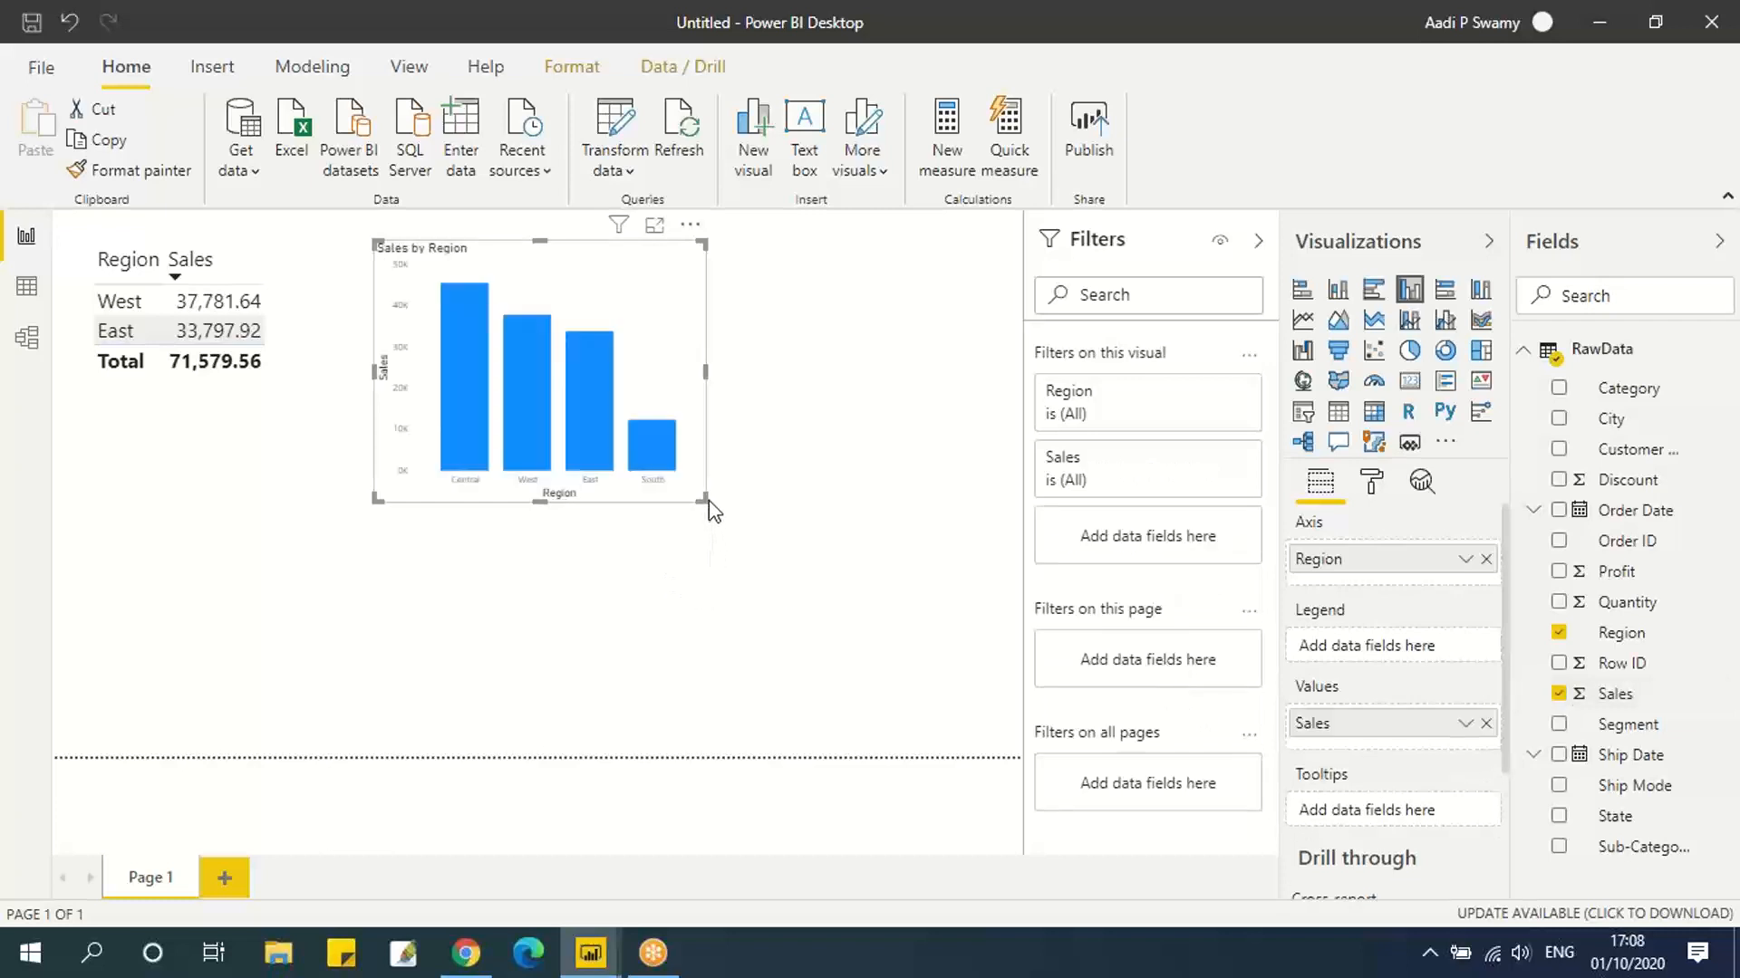
pyautogui.moveTo(703, 498); pyautogui.dragTo(950, 627)
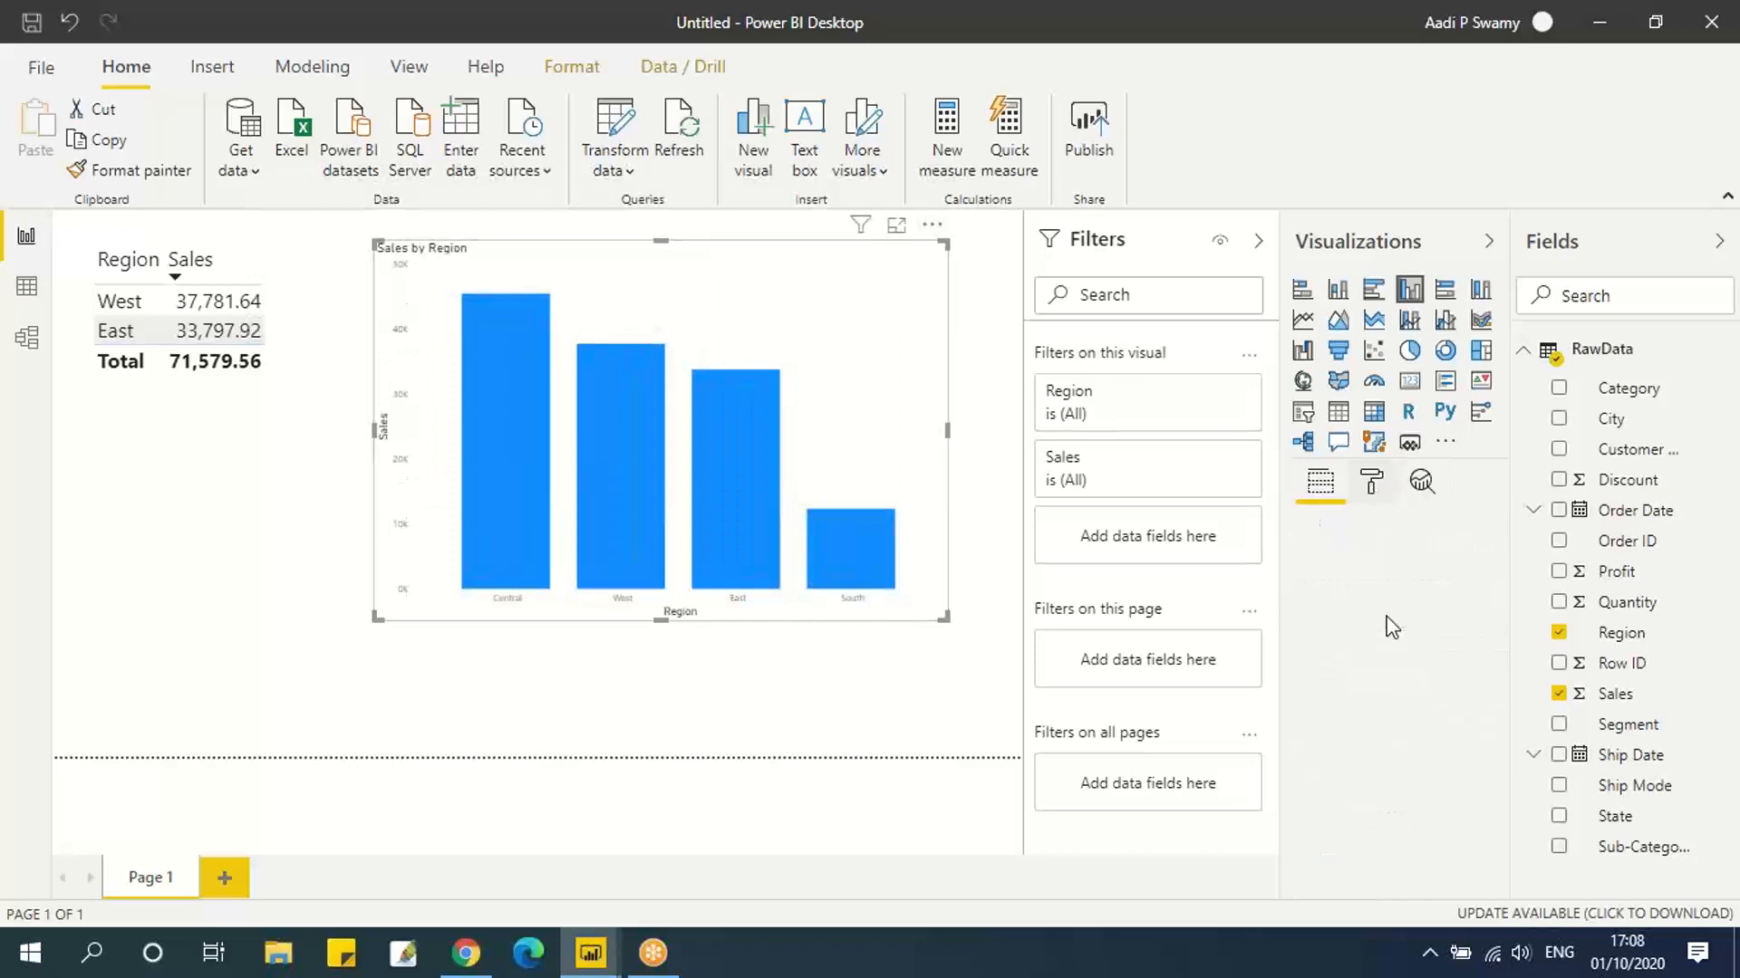
# Set the X axis text size of the column chart to 20 pt in its formatting options.
pyautogui.scroll(-2, 1386, 655)
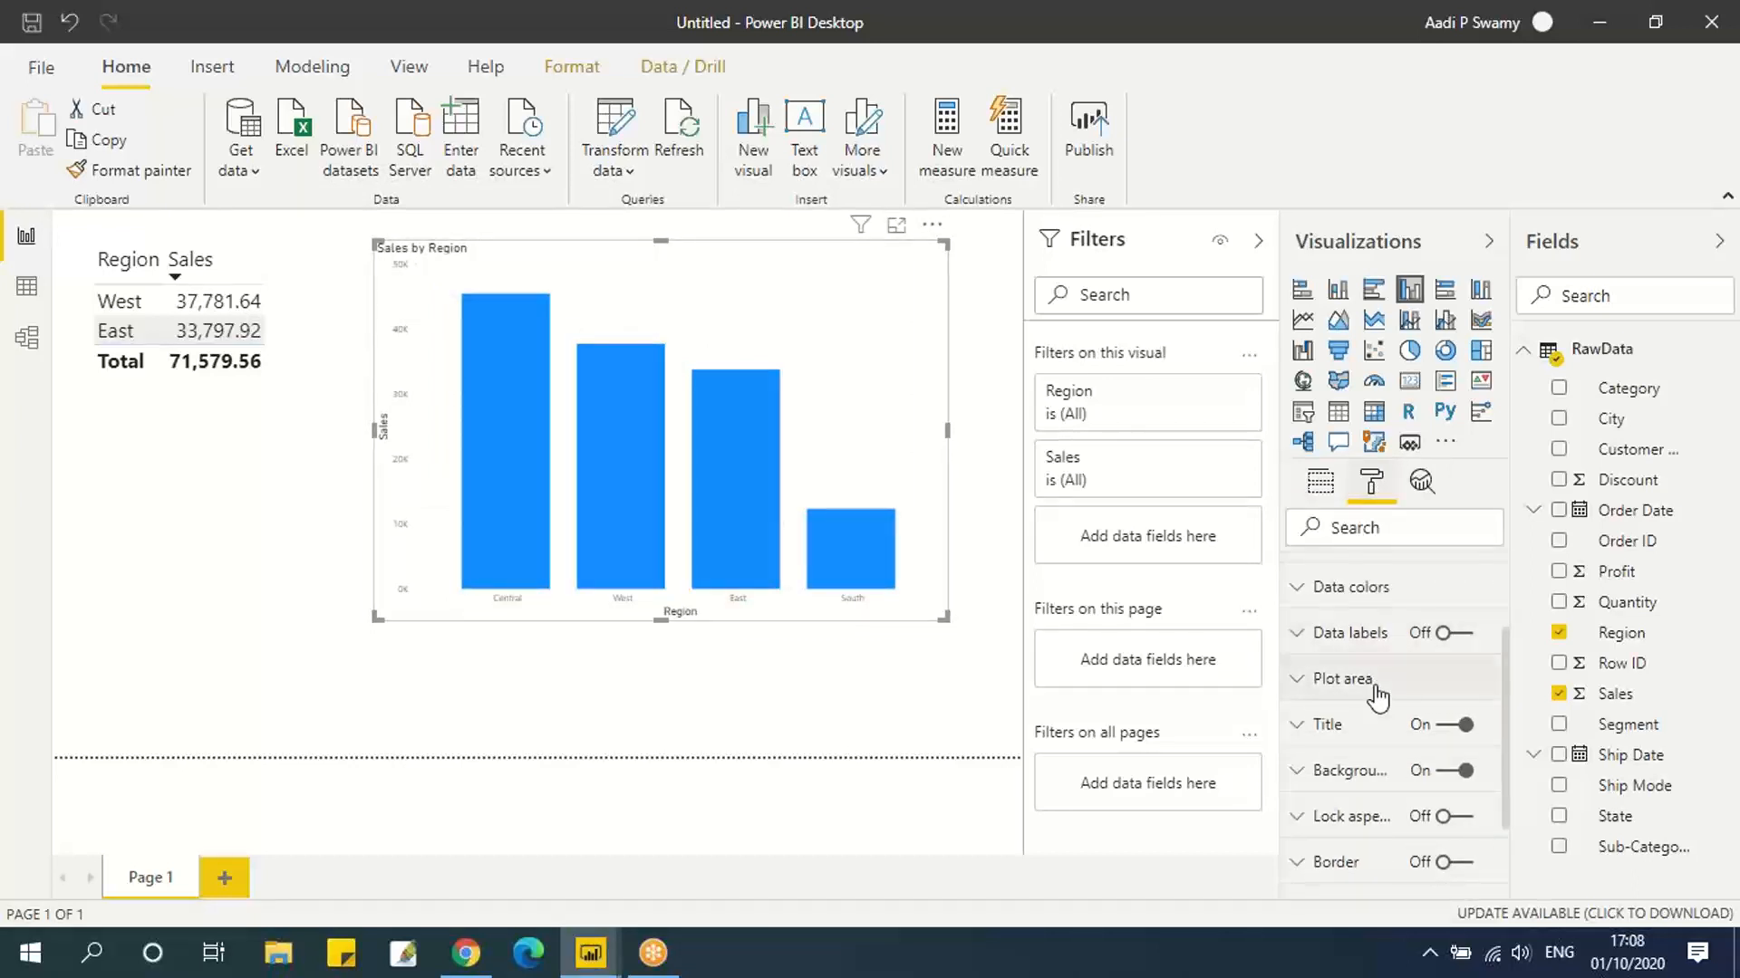
pyautogui.scroll(-2, 1373, 693)
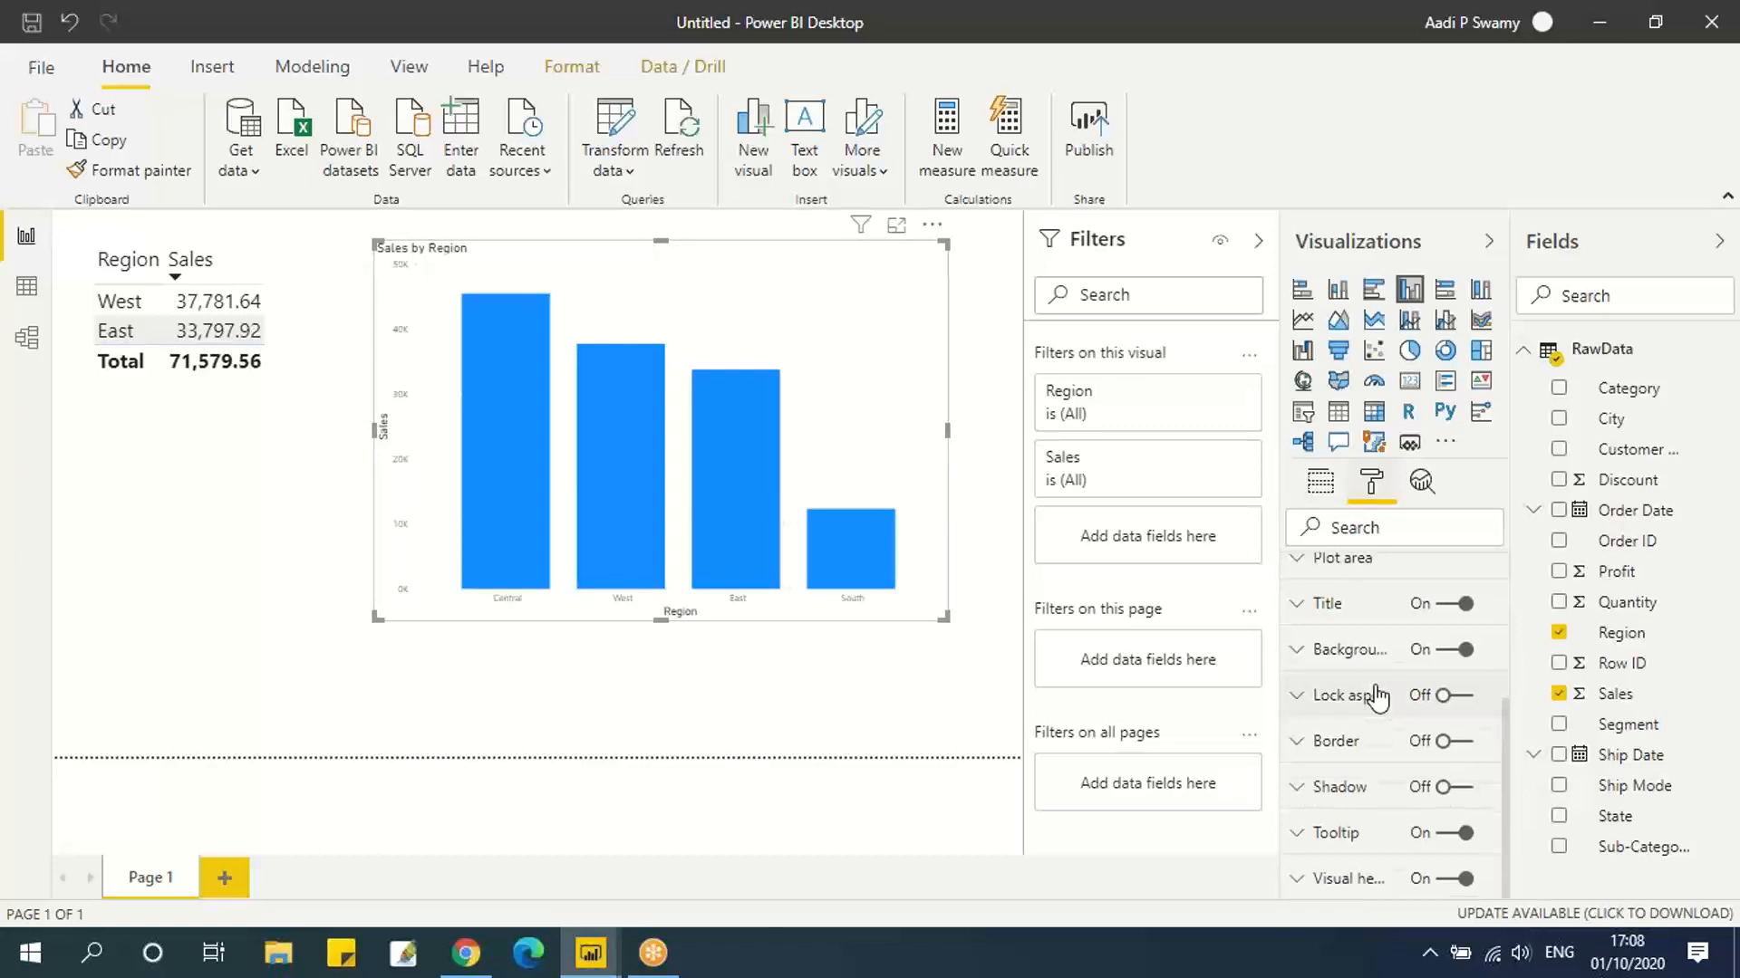
pyautogui.scroll(4, 1373, 689)
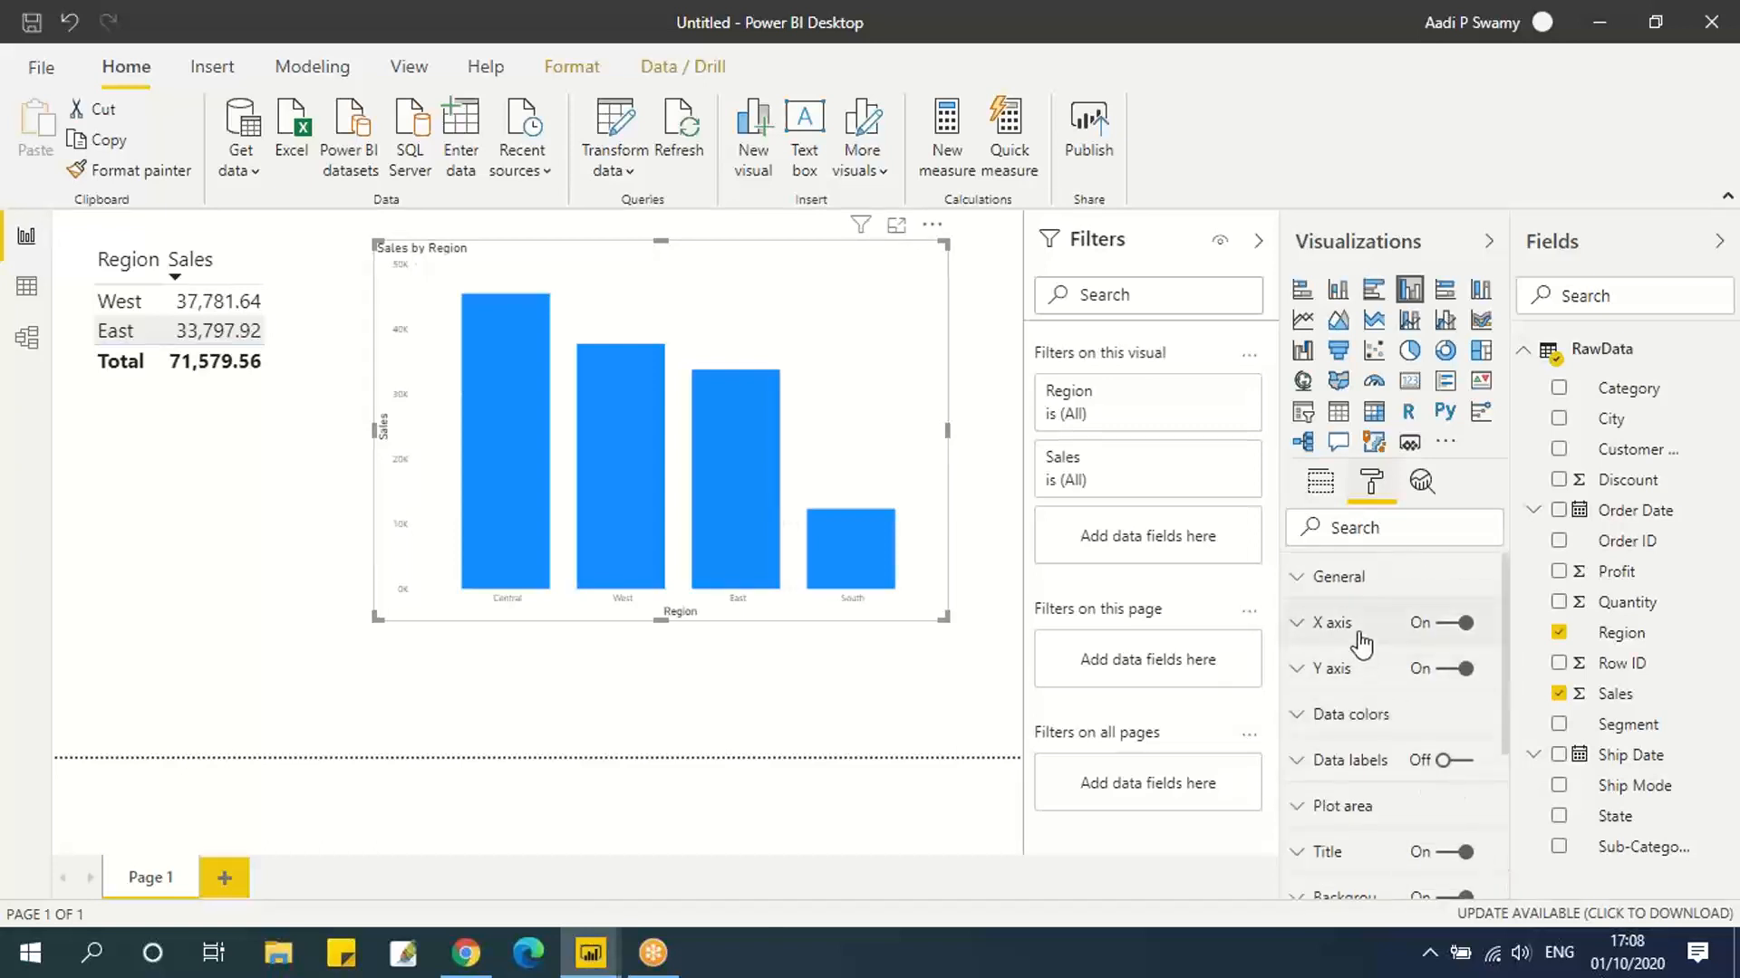
pyautogui.click(1360, 639)
pyautogui.scroll(-2, 1359, 639)
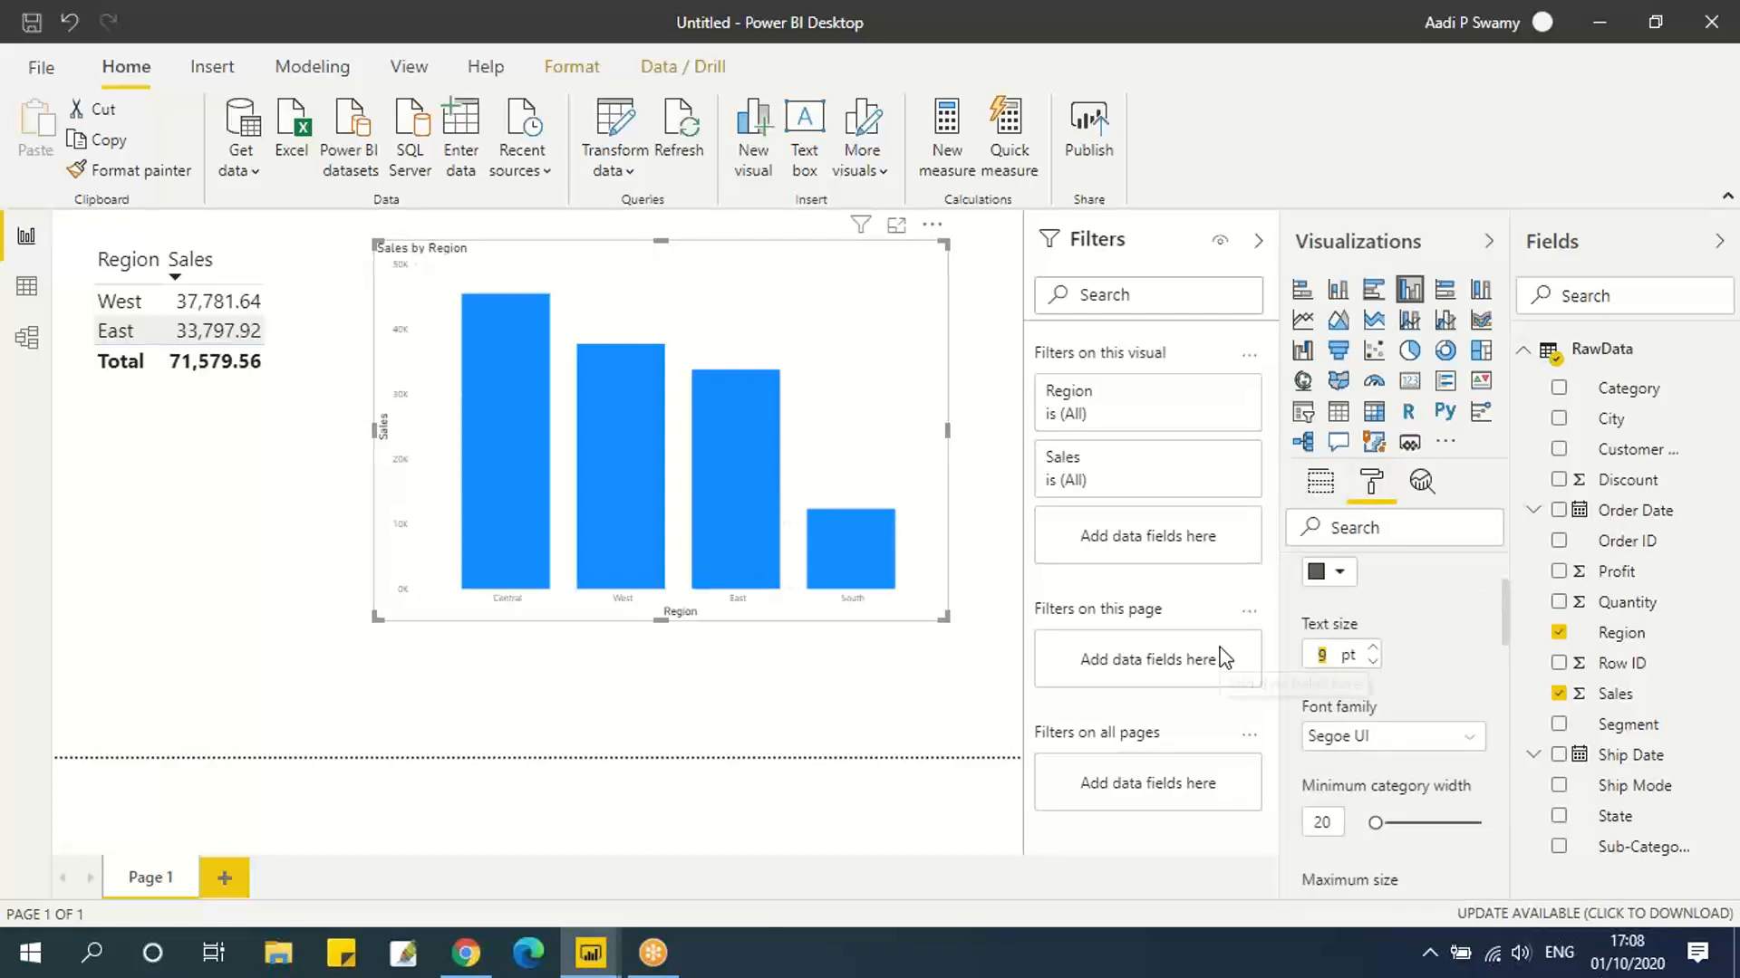
pyautogui.write('20')
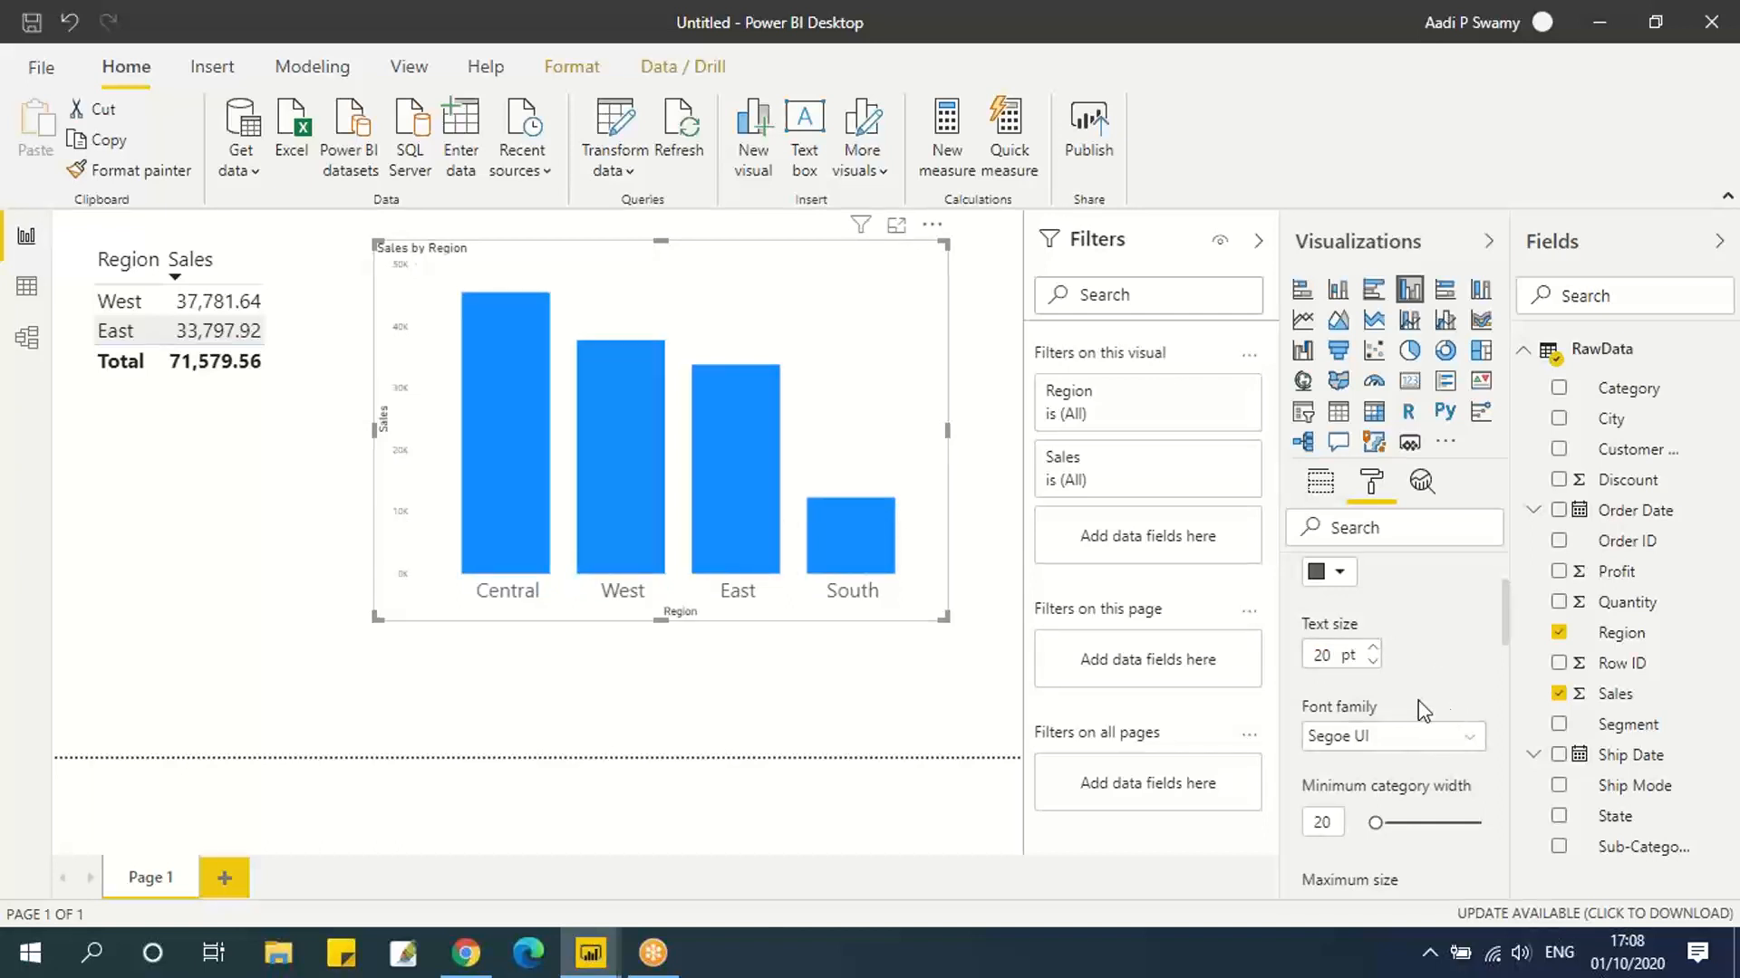
pyautogui.scroll(-2, 1413, 711)
pyautogui.scroll(4, 1368, 698)
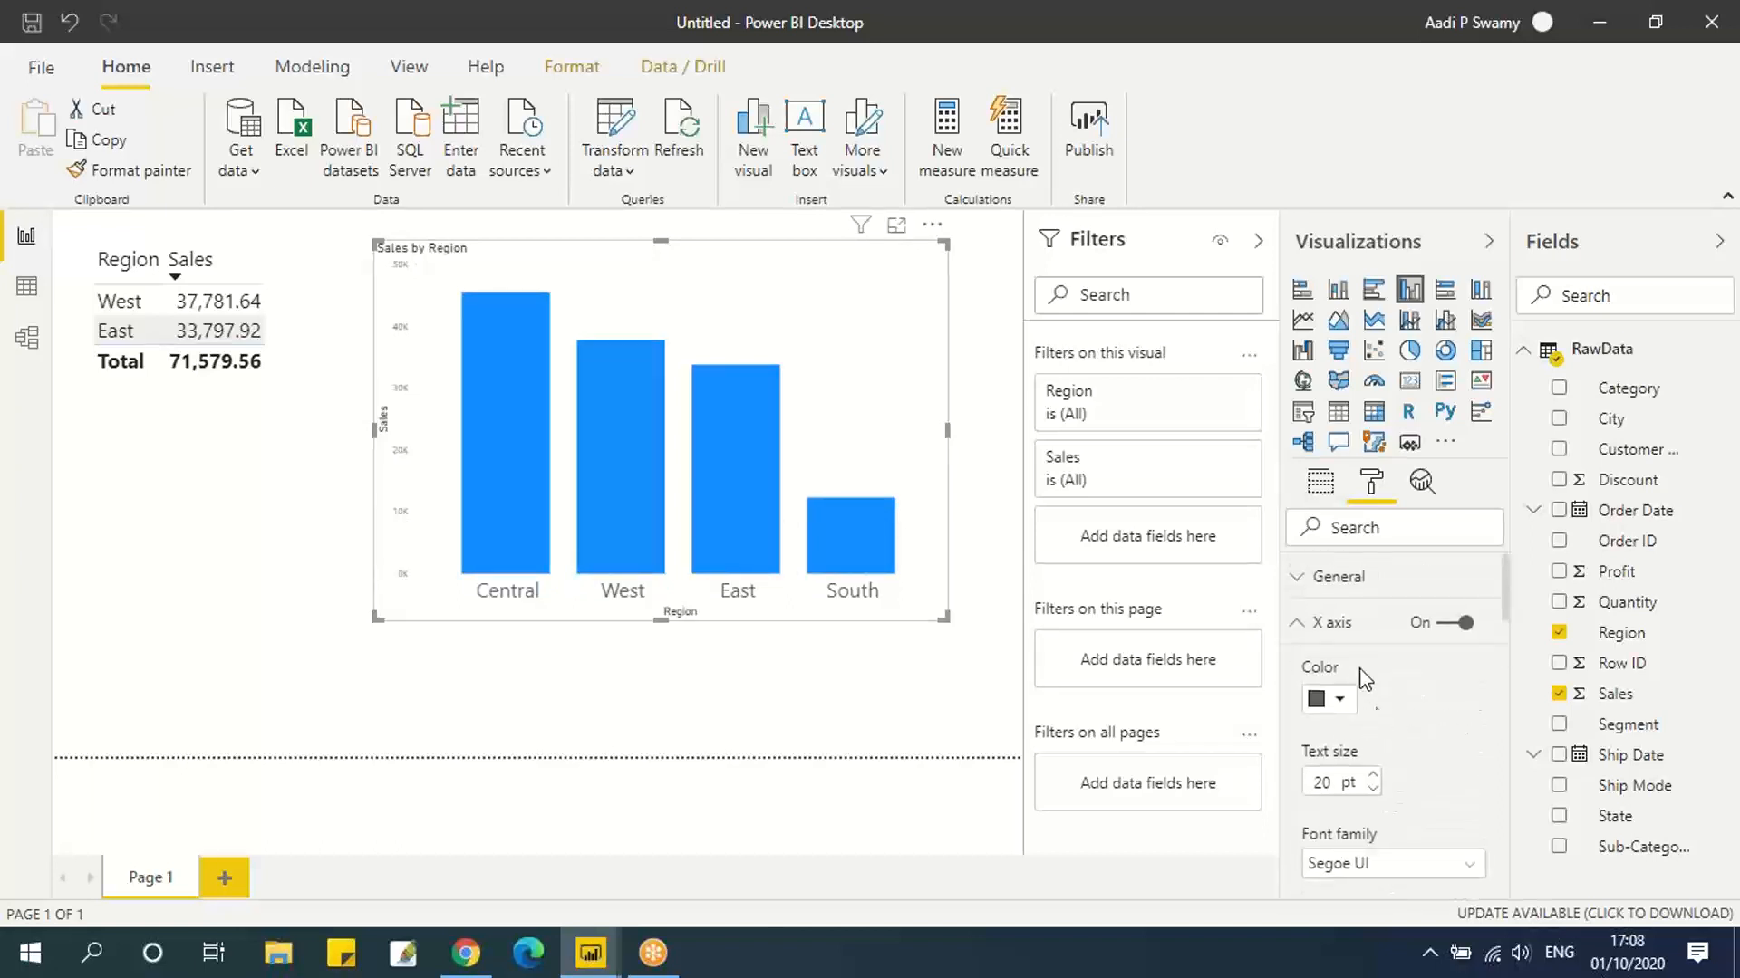
pyautogui.click(1343, 626)
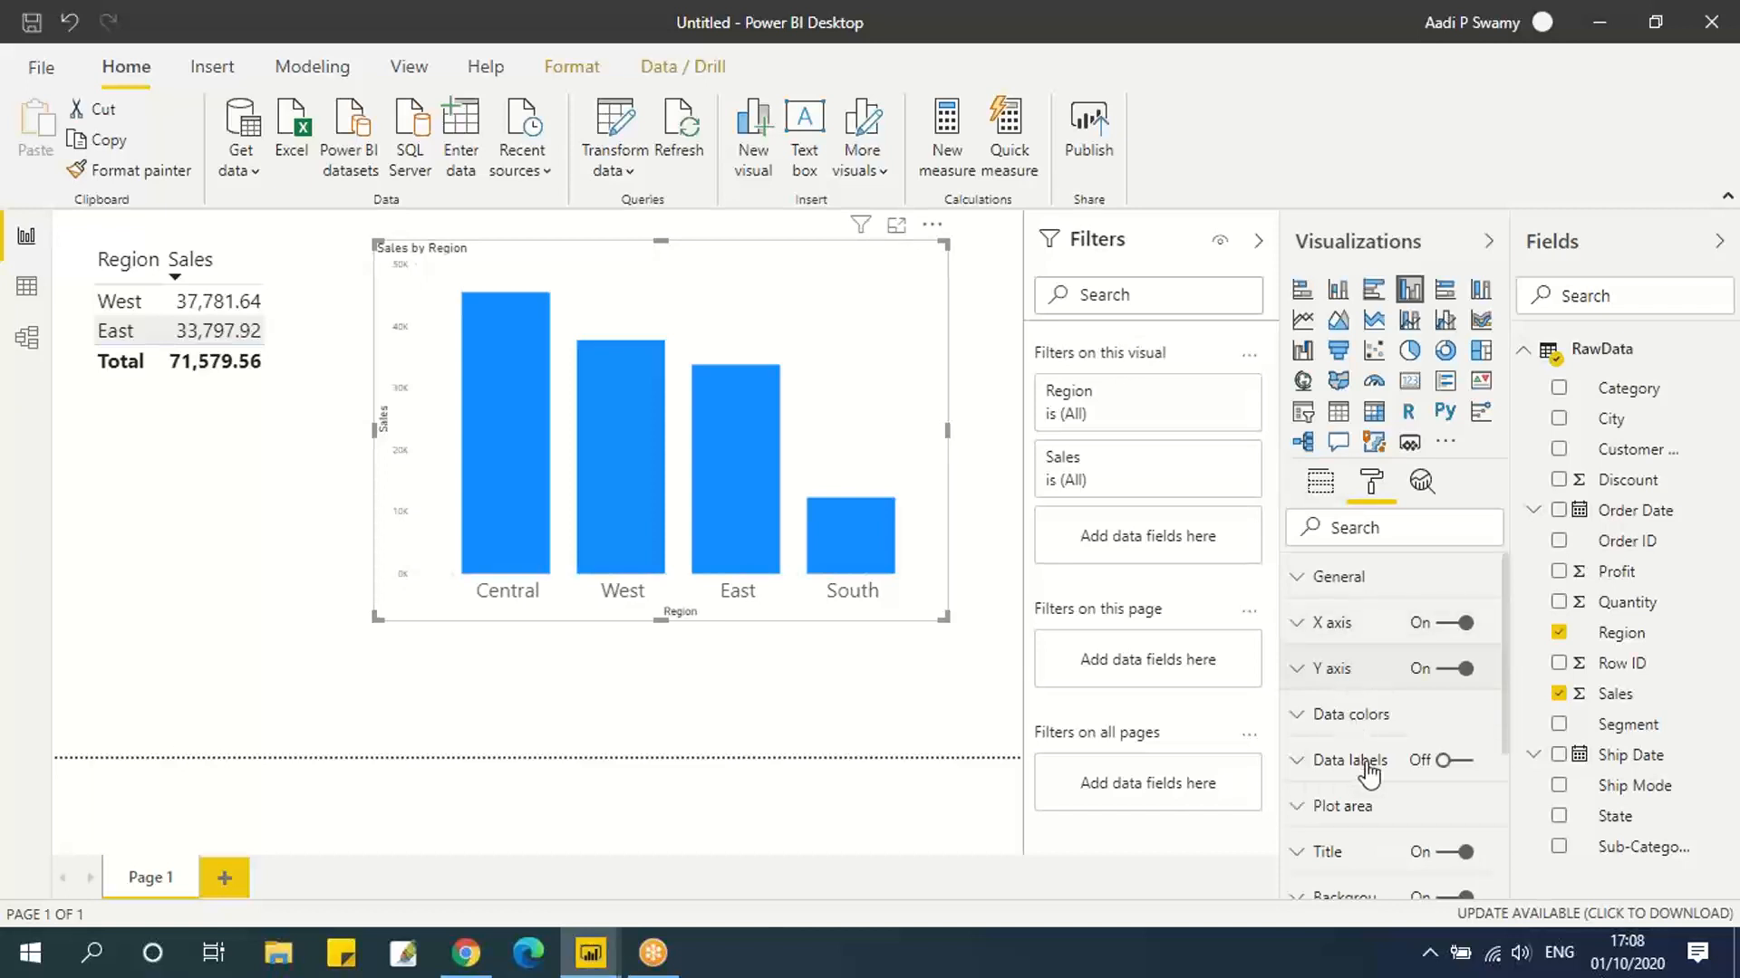
# Set the Y axis text size of the column chart to 20 pt.
pyautogui.click(1340, 669)
pyautogui.scroll(-1, 1369, 772)
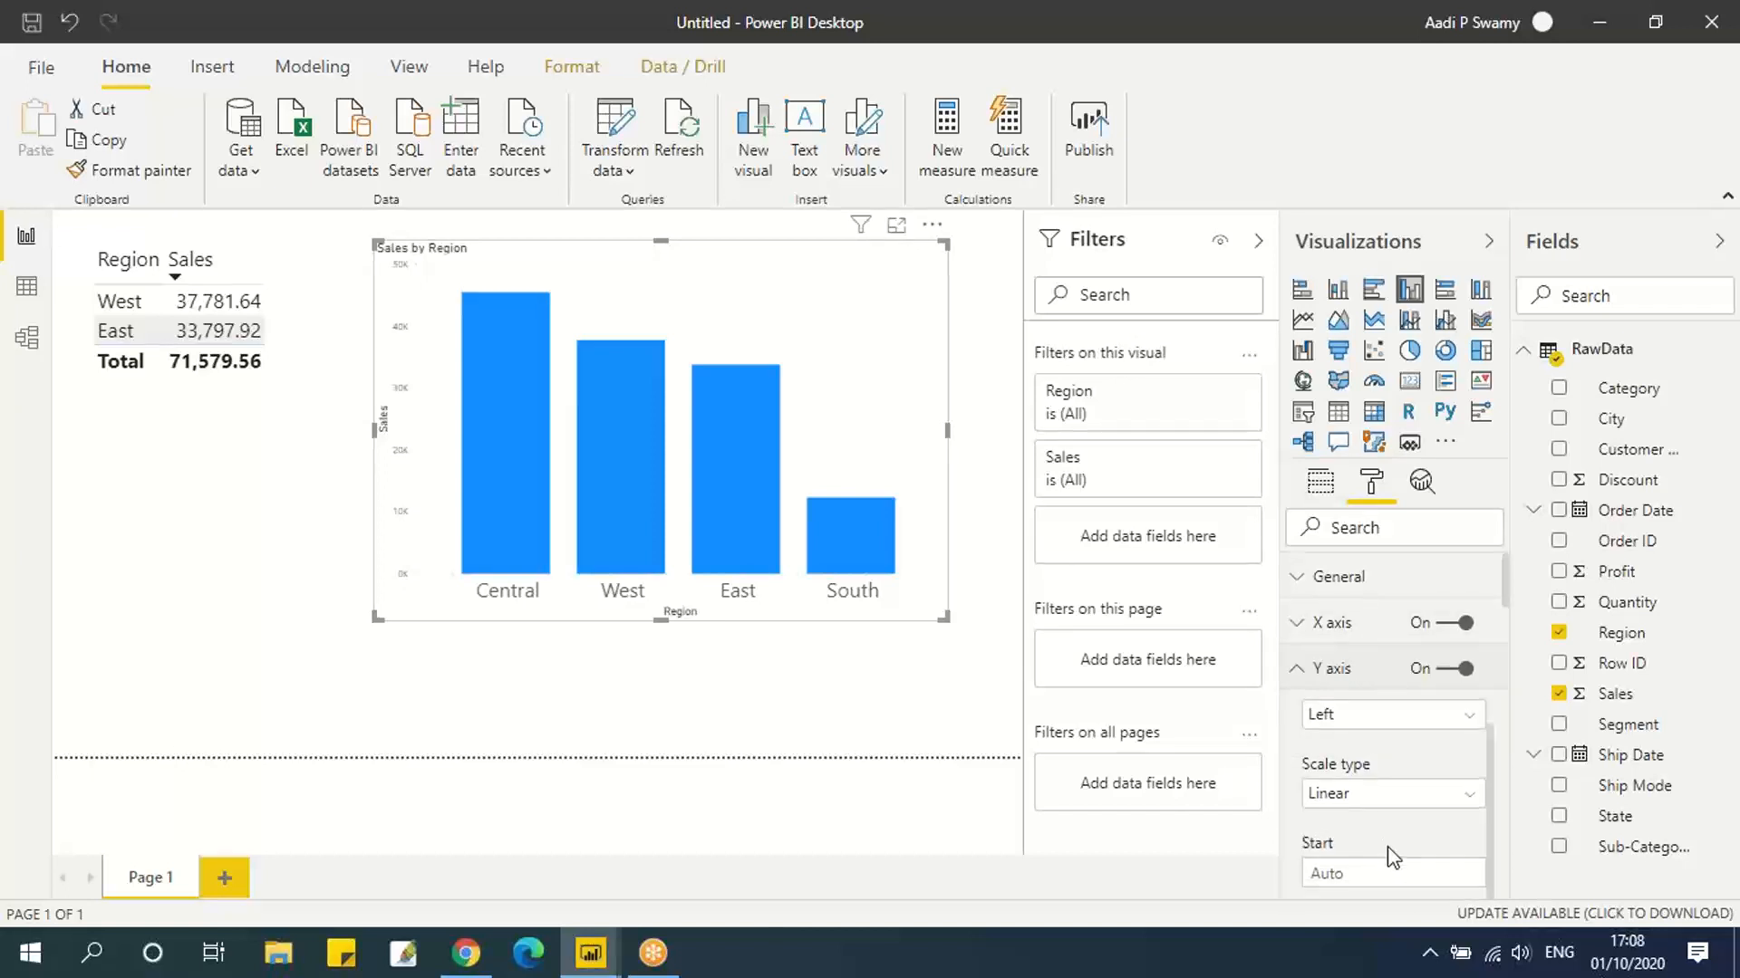
pyautogui.scroll(-3, 1392, 856)
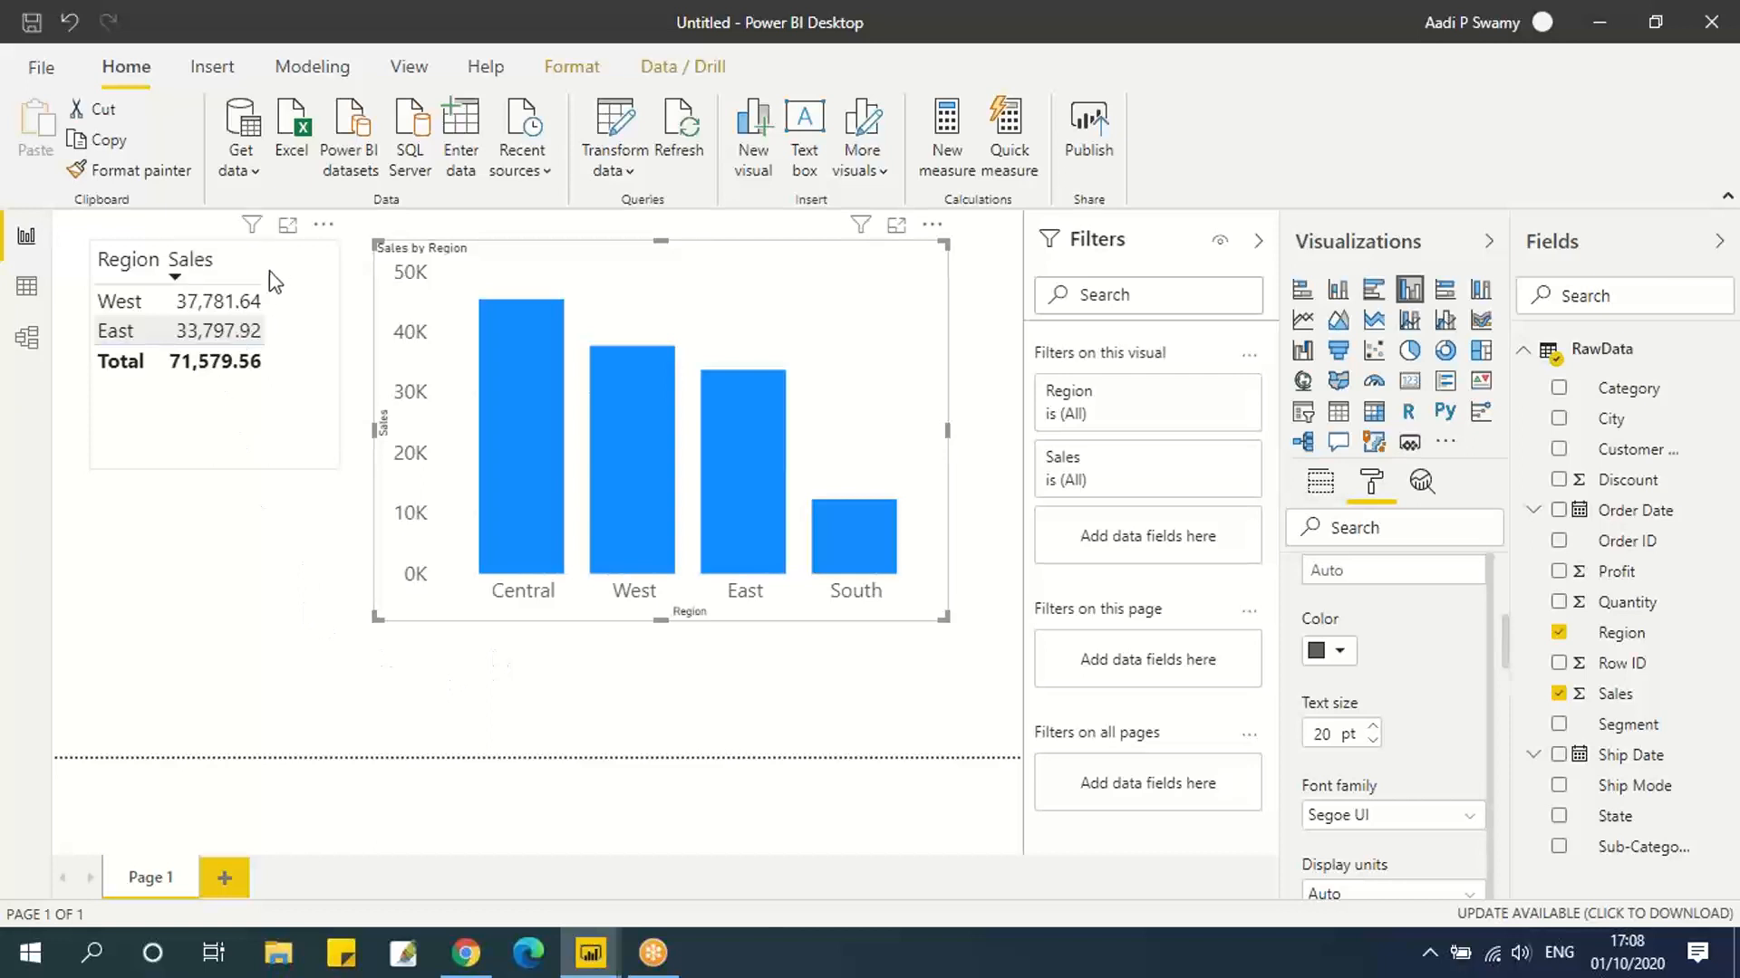
# Check the table visual's Region filter, and replace Sales with Profit in the column chart.
pyautogui.click(125, 305)
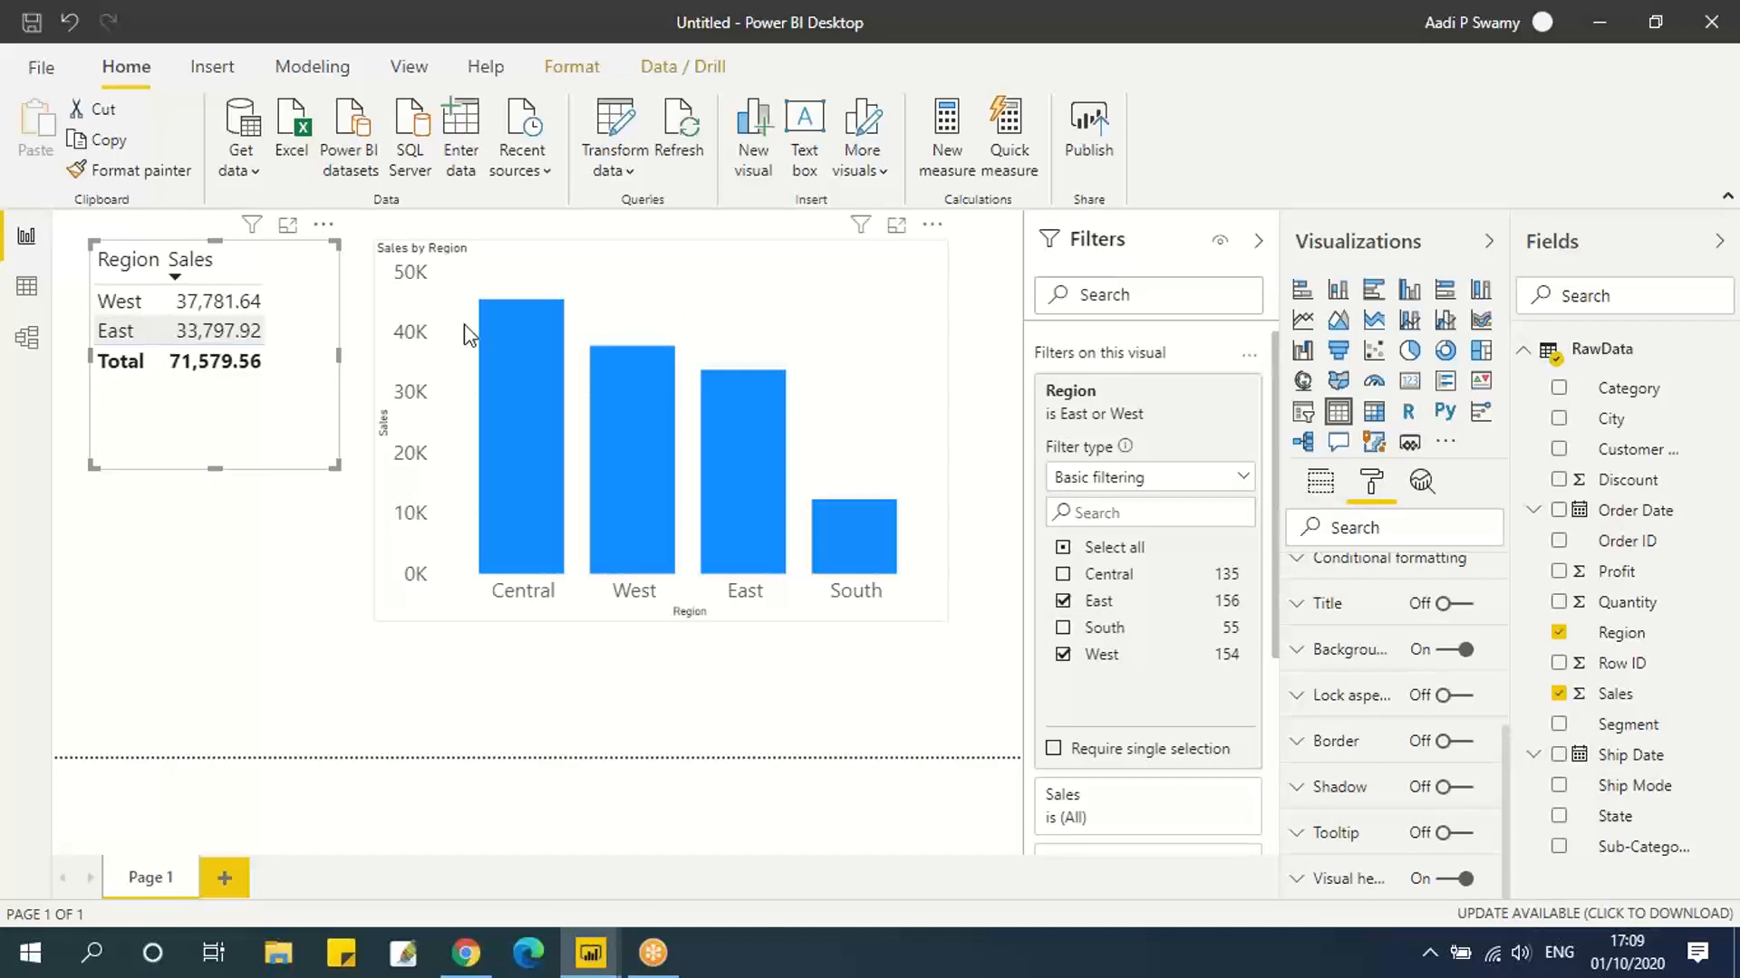
pyautogui.click(735, 612)
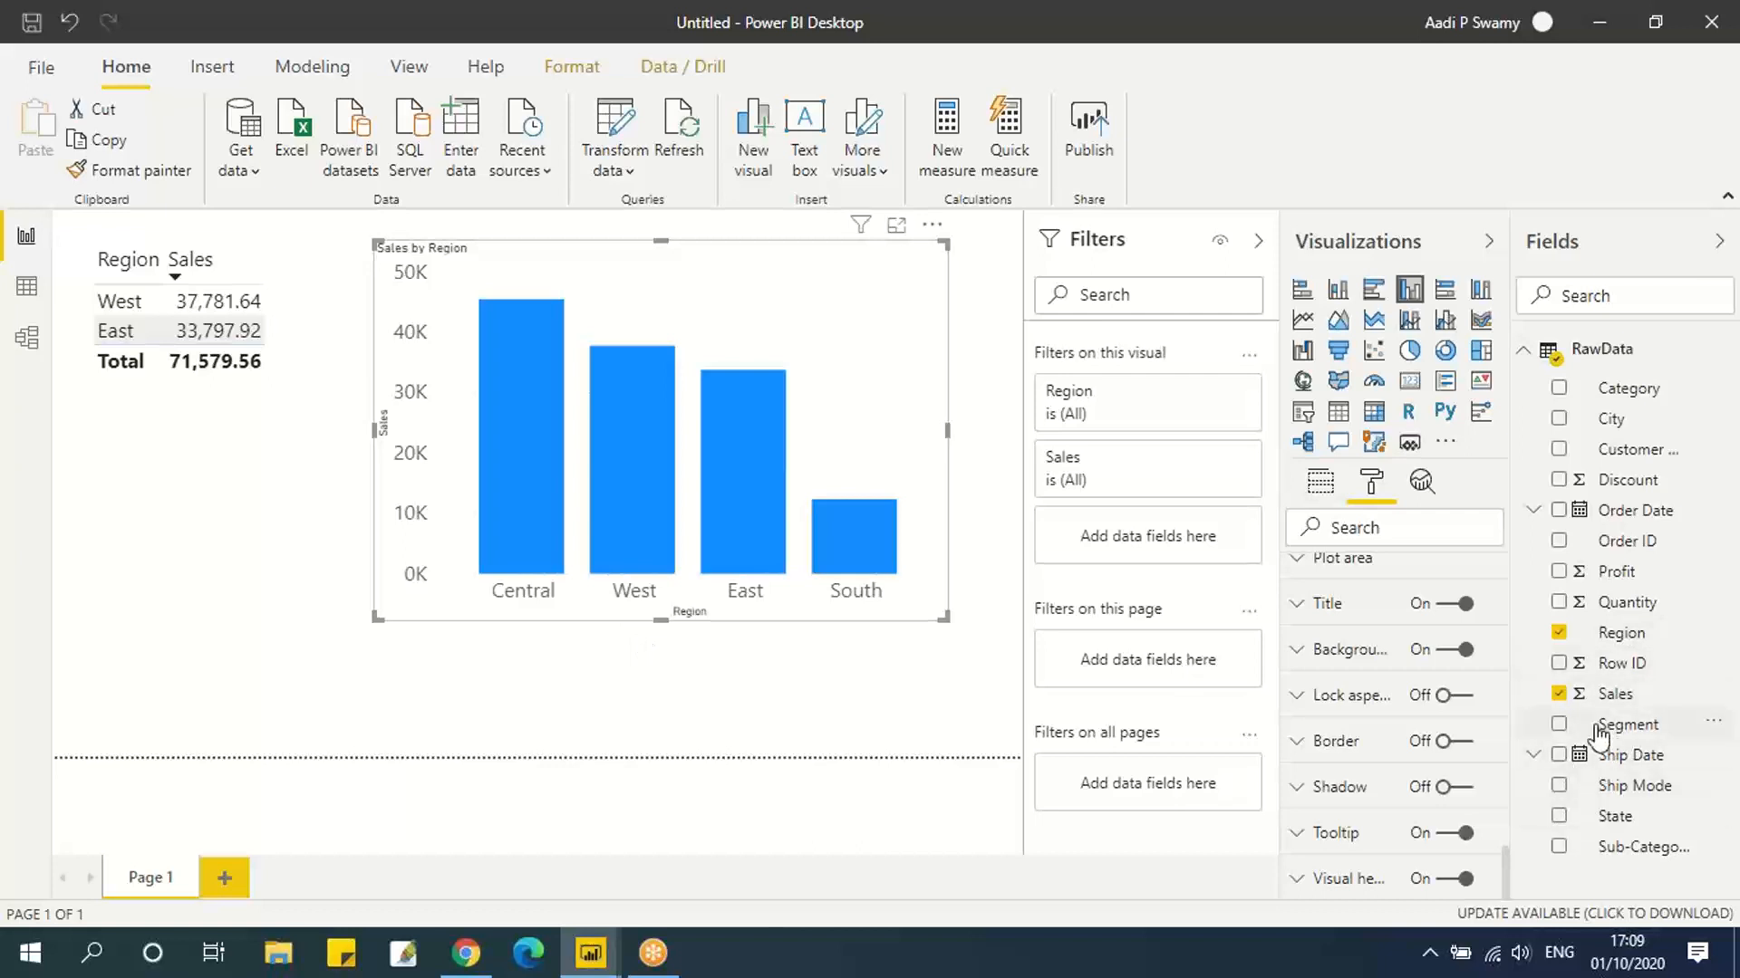
pyautogui.click(1559, 696)
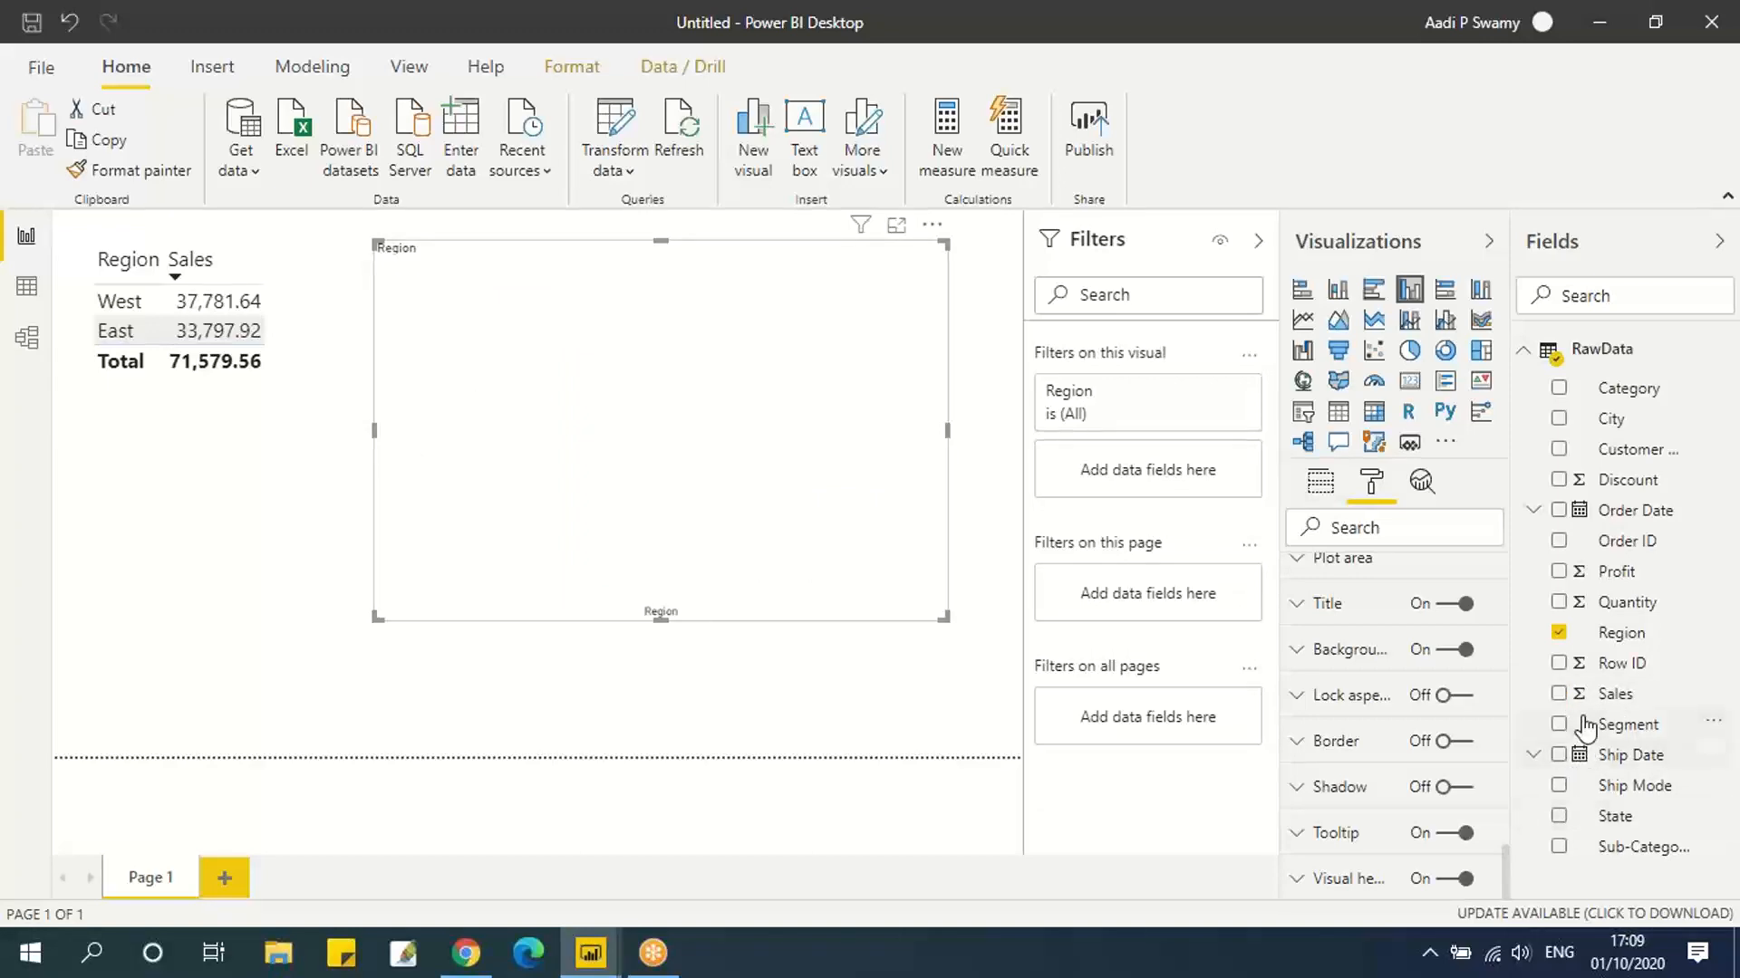
pyautogui.click(1559, 572)
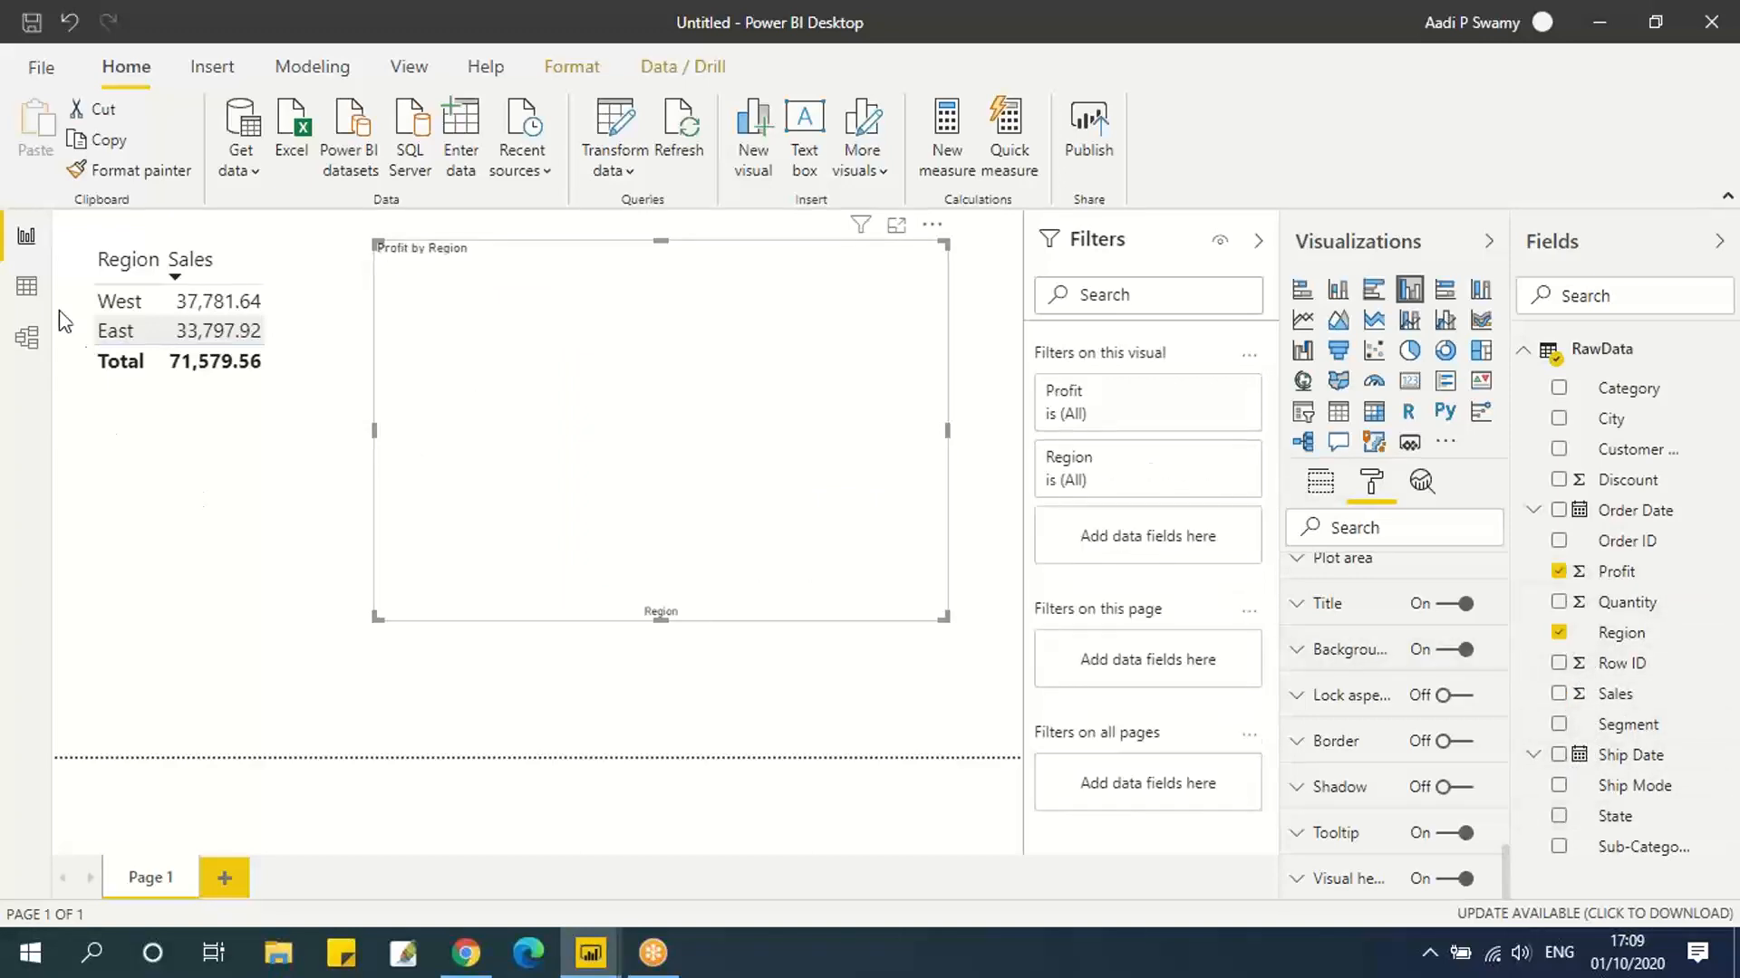
# Inspect the Profit column and its list of filter values in Data view, leave it unfiltered, and return to the report page.
pyautogui.click(27, 290)
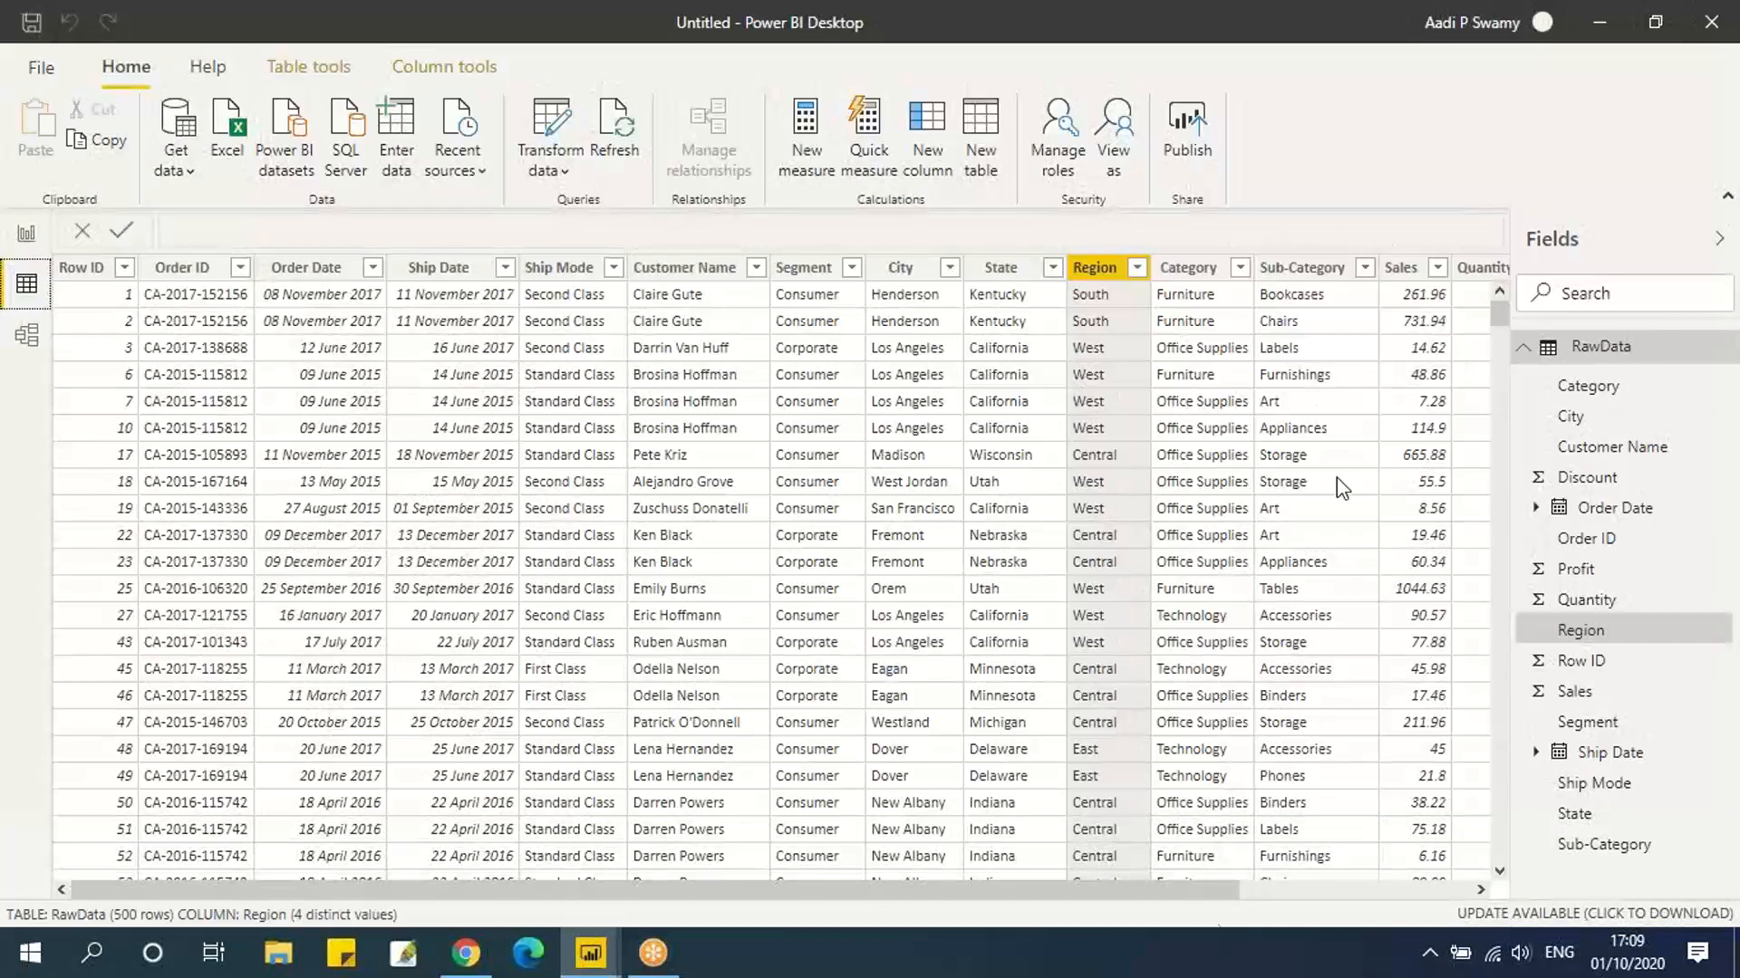
pyautogui.moveTo(1070, 895); pyautogui.dragTo(1453, 889)
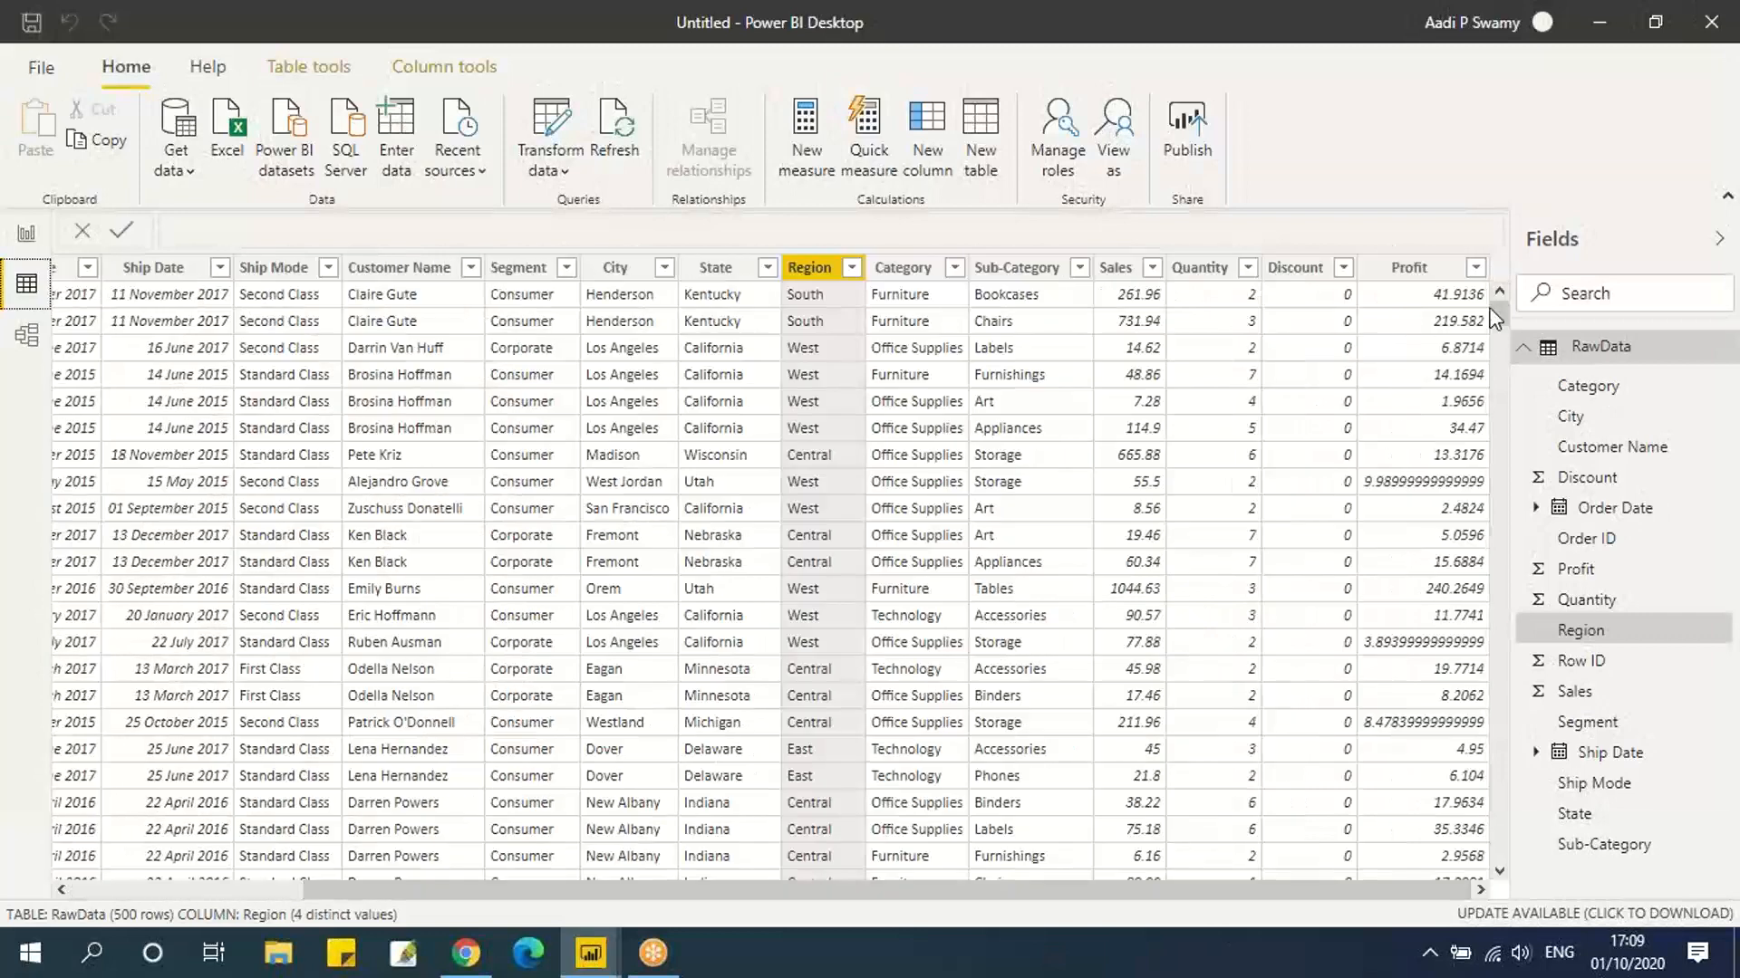
pyautogui.click(1471, 270)
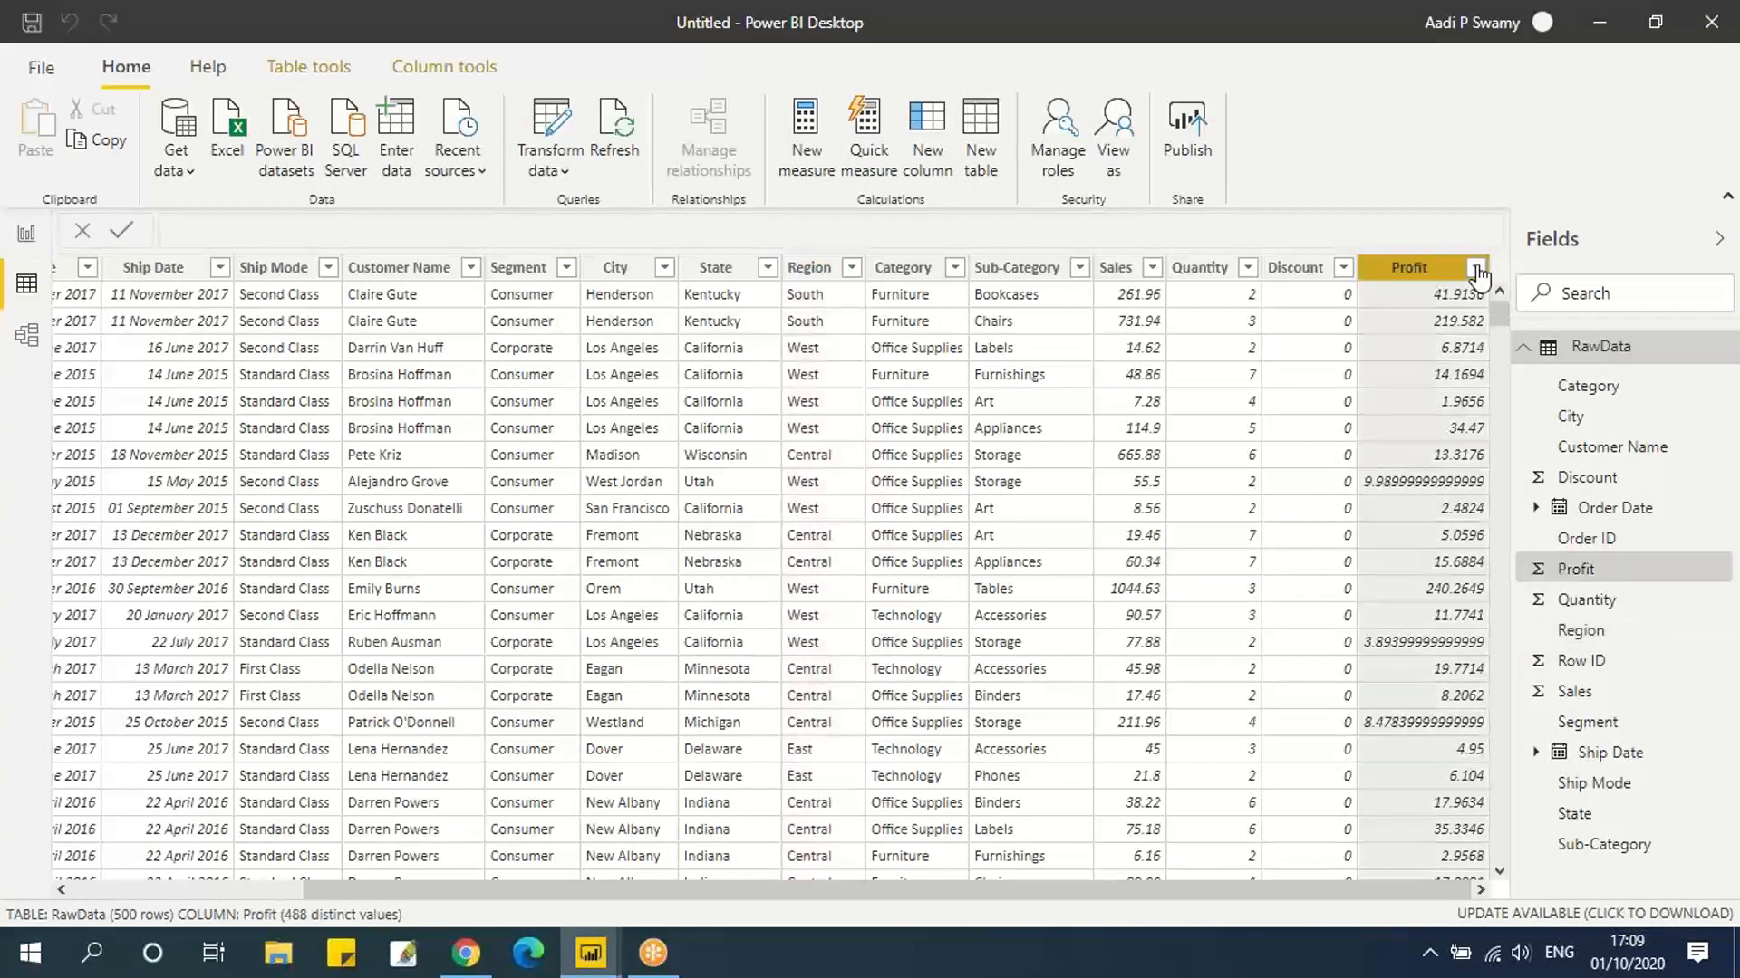
pyautogui.click(1477, 270)
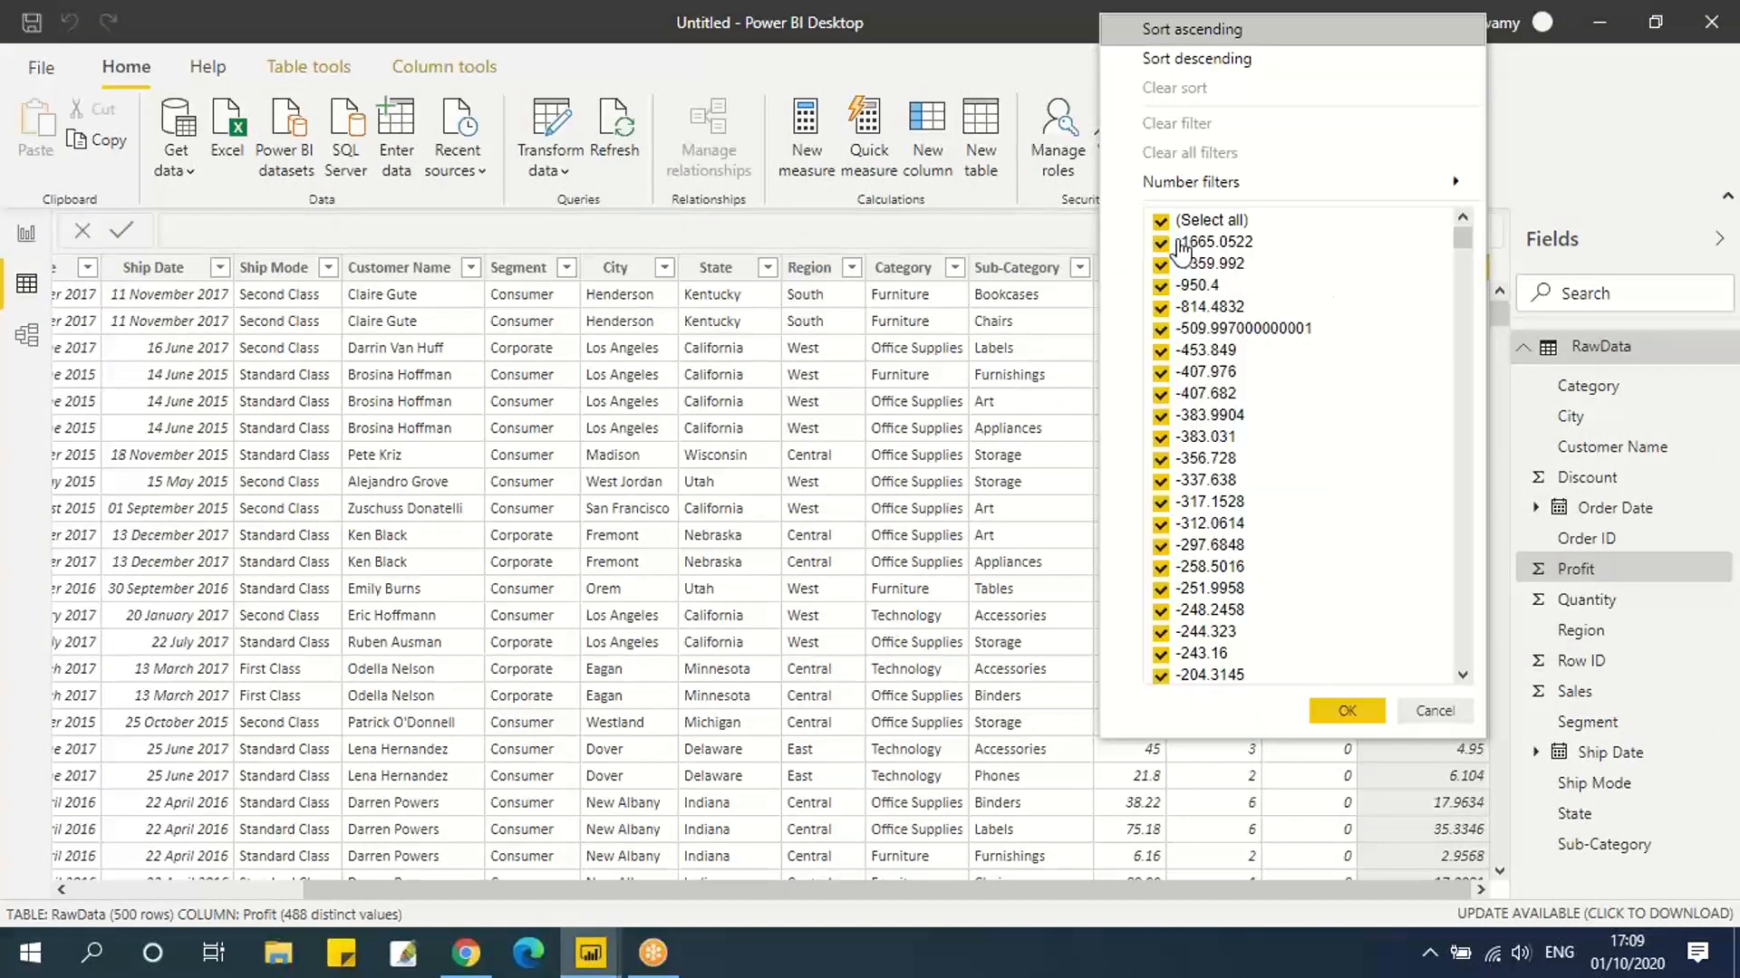
pyautogui.moveTo(1459, 255); pyautogui.dragTo(1473, 342)
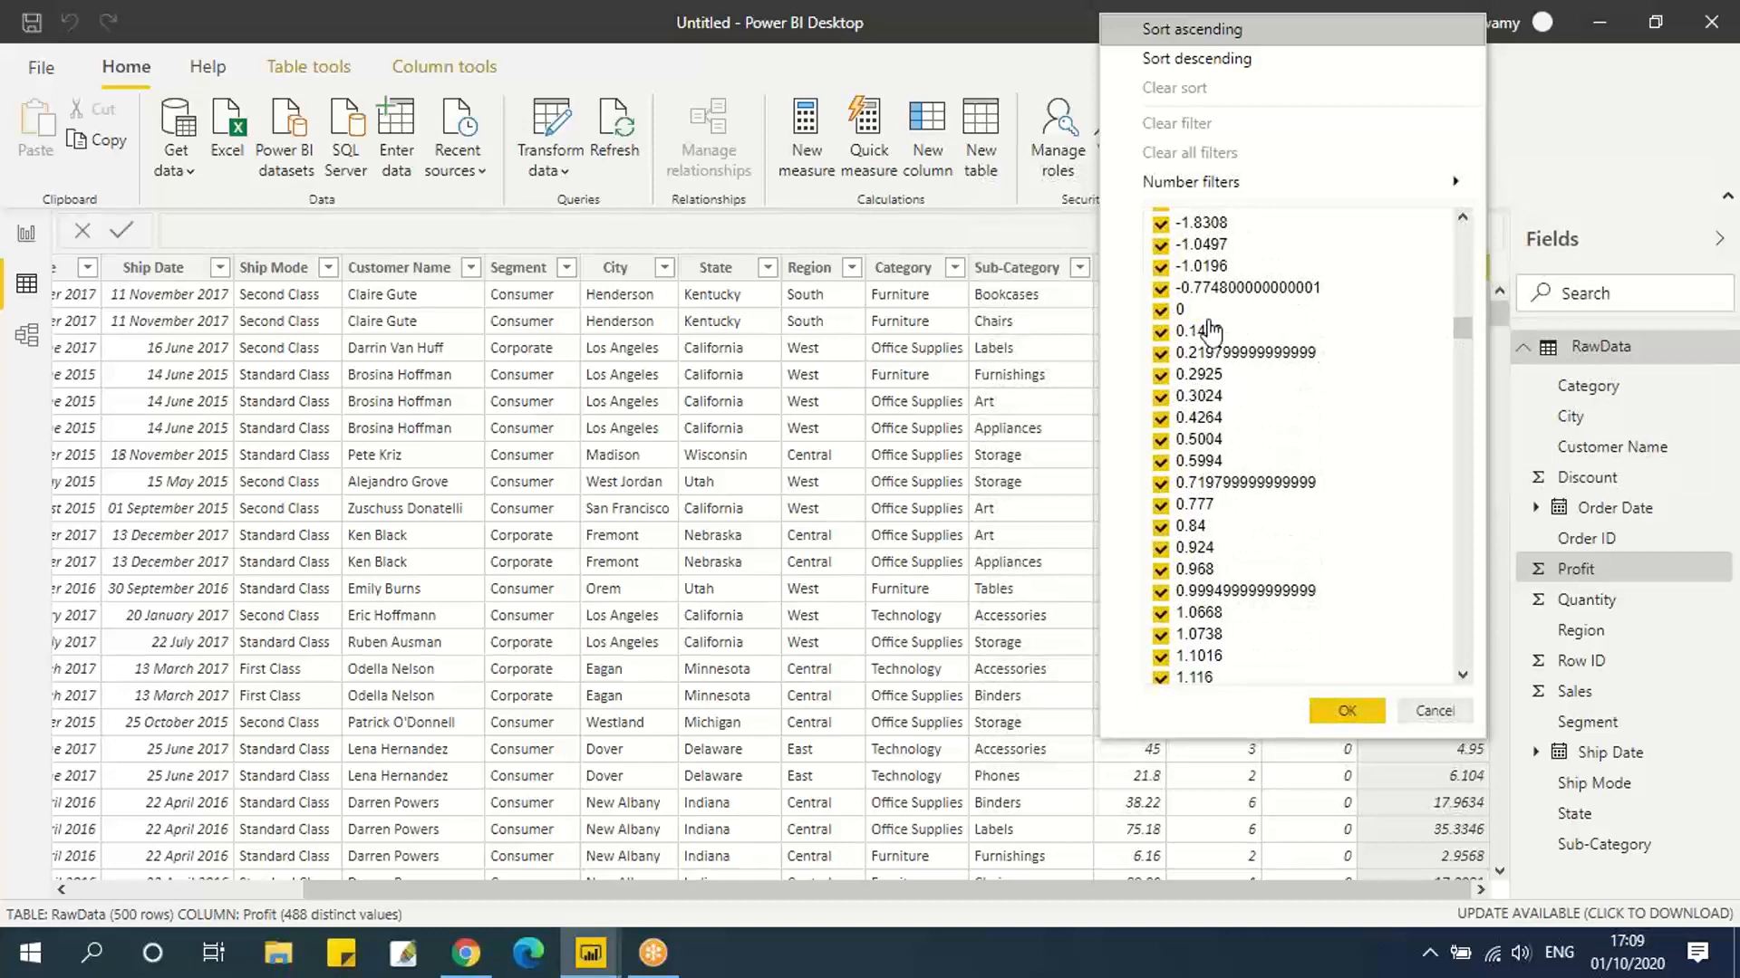
pyautogui.click(1435, 712)
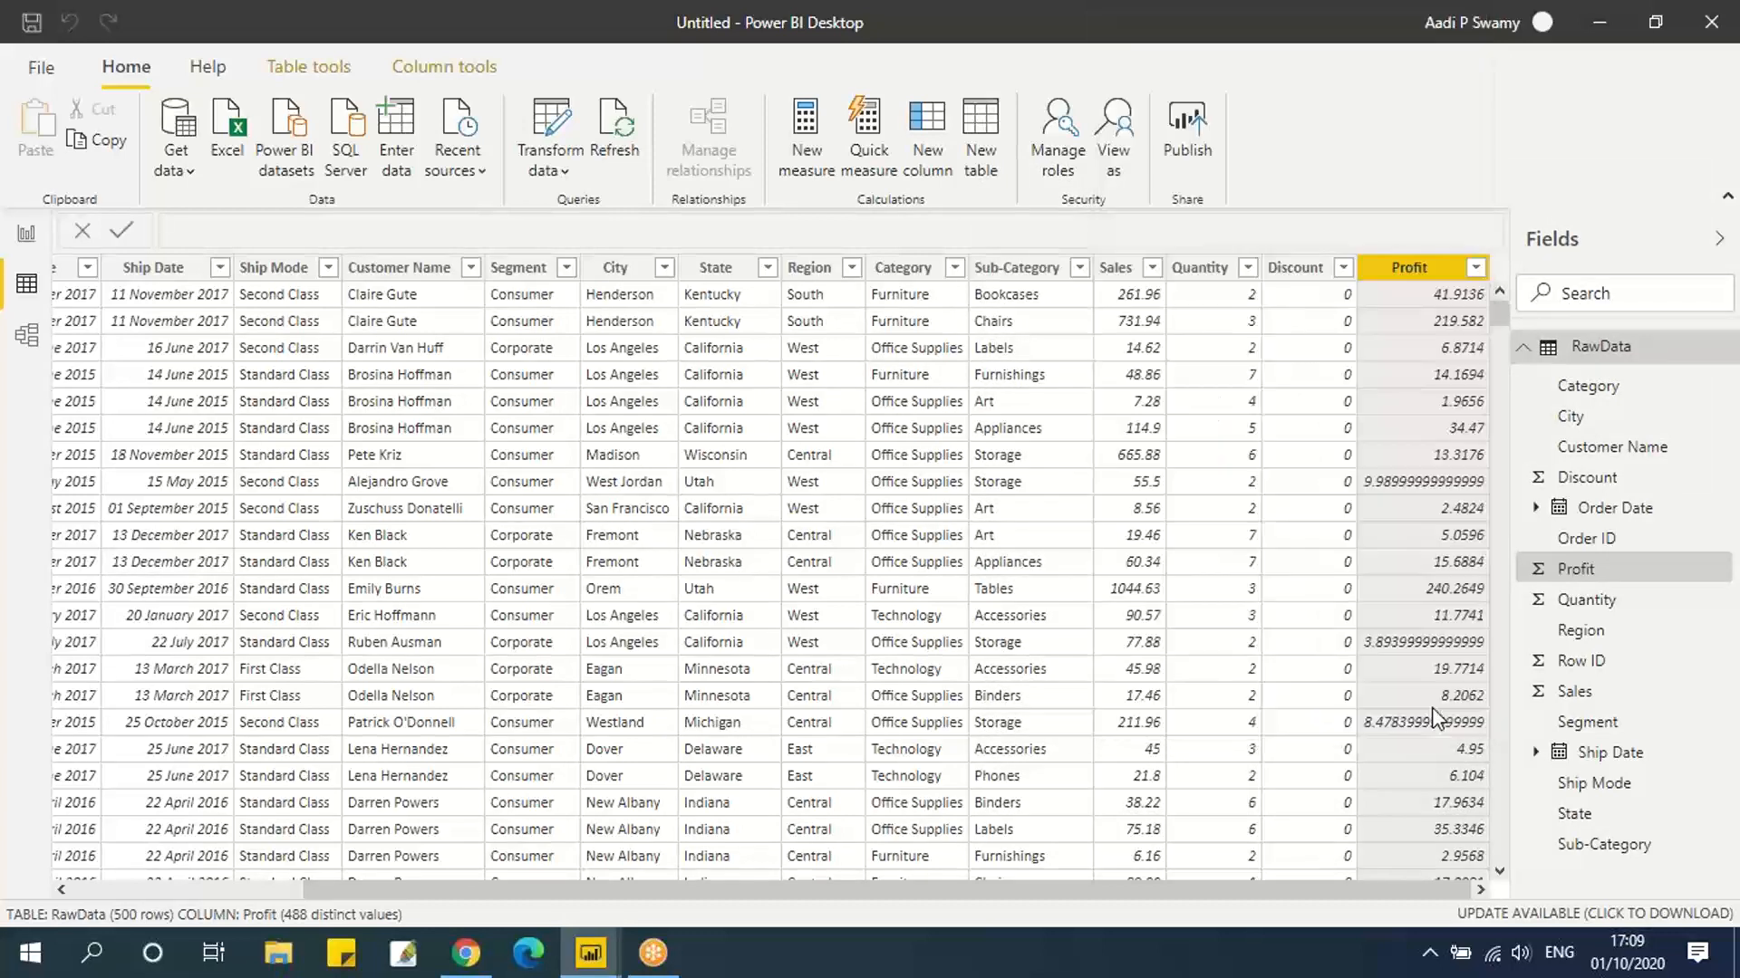
pyautogui.click(26, 235)
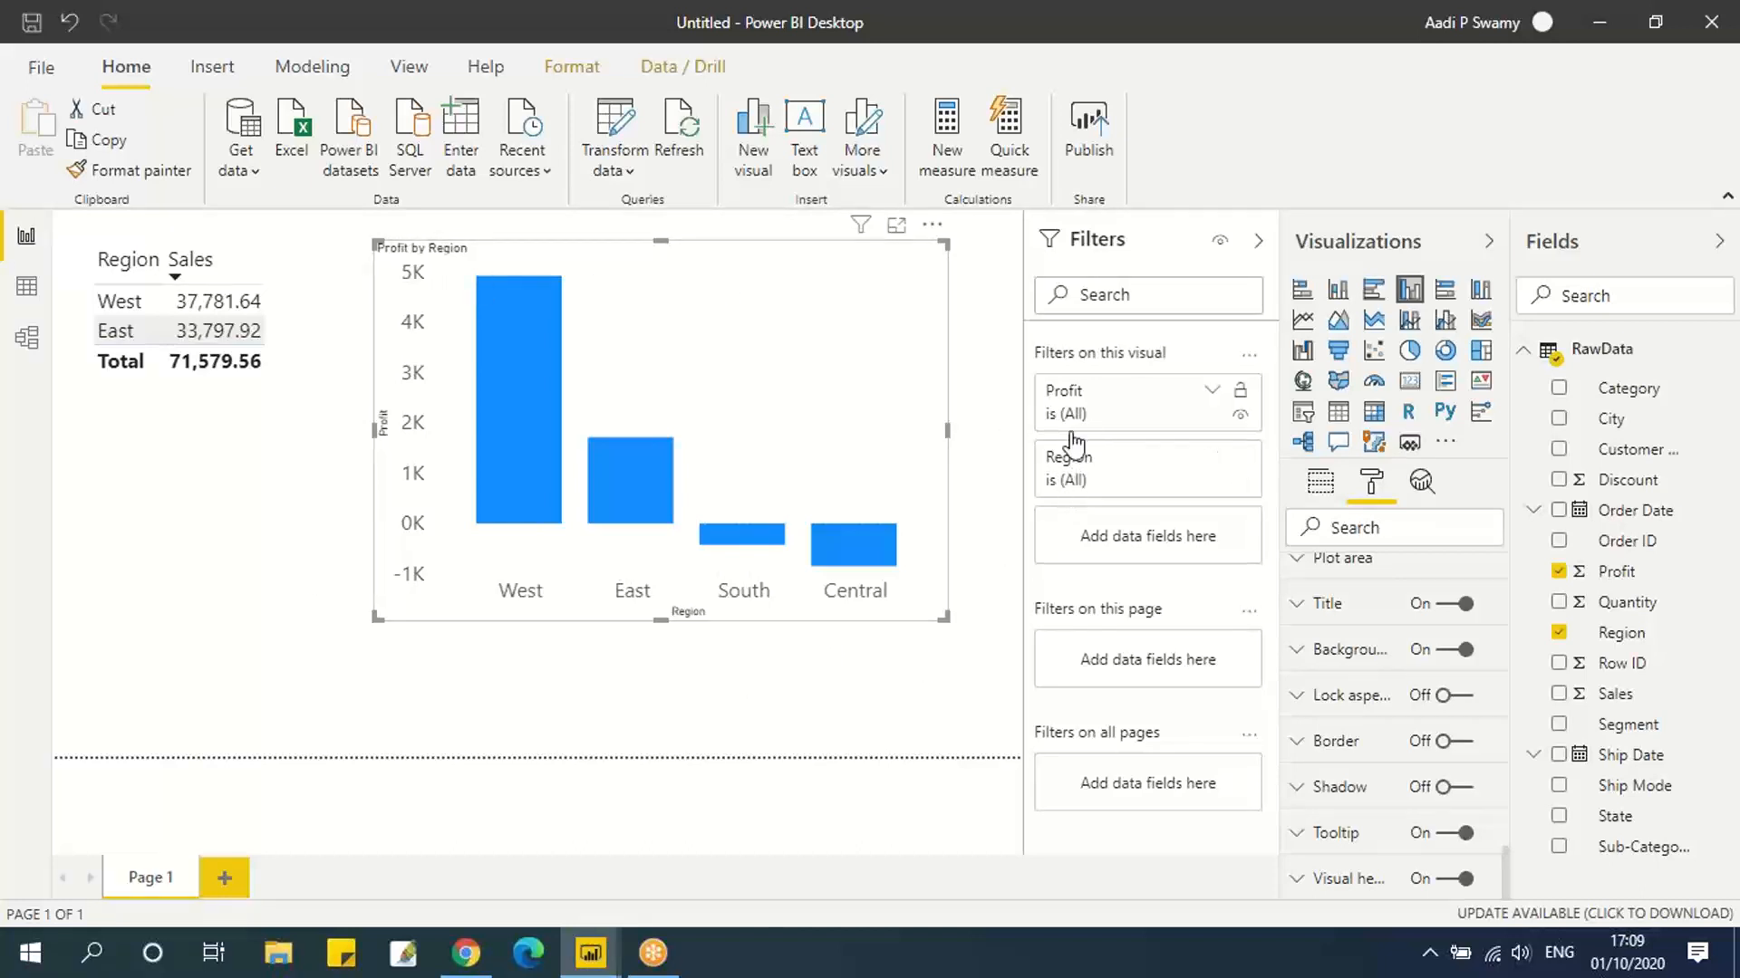
# Filter the column chart to regions whose Profit is greater than or equal to 0 with its visual-level filter.
pyautogui.moveTo(1074, 408)
pyautogui.click(1213, 396)
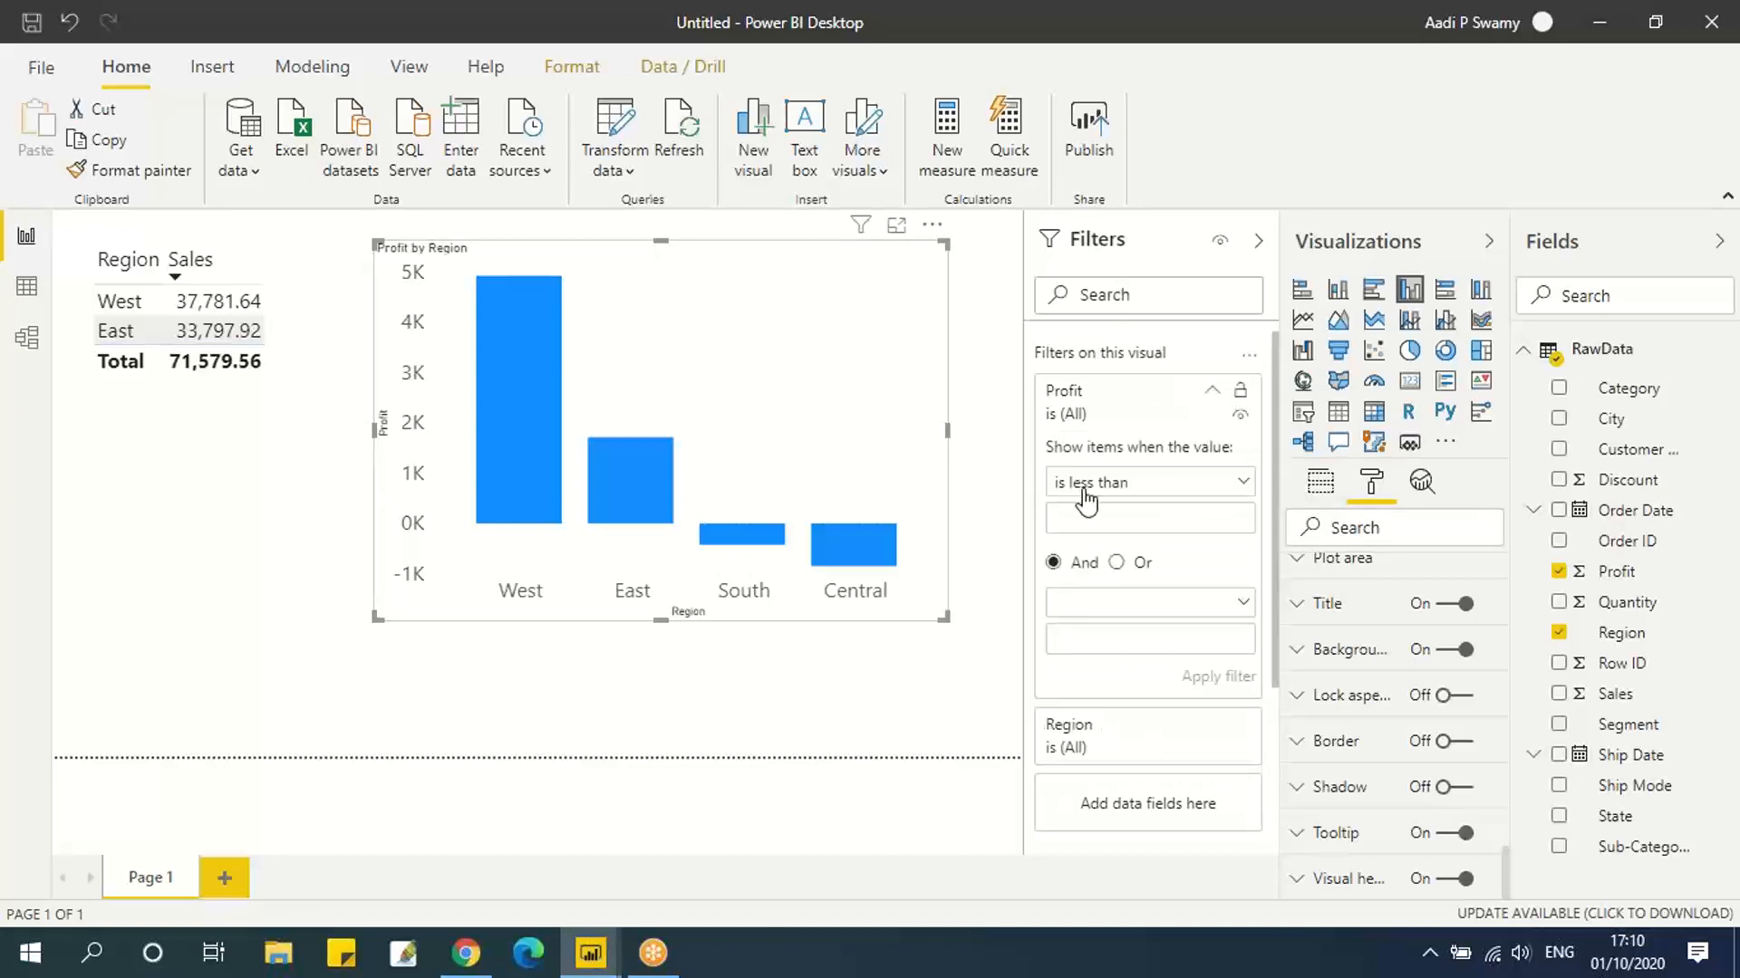
pyautogui.click(1151, 494)
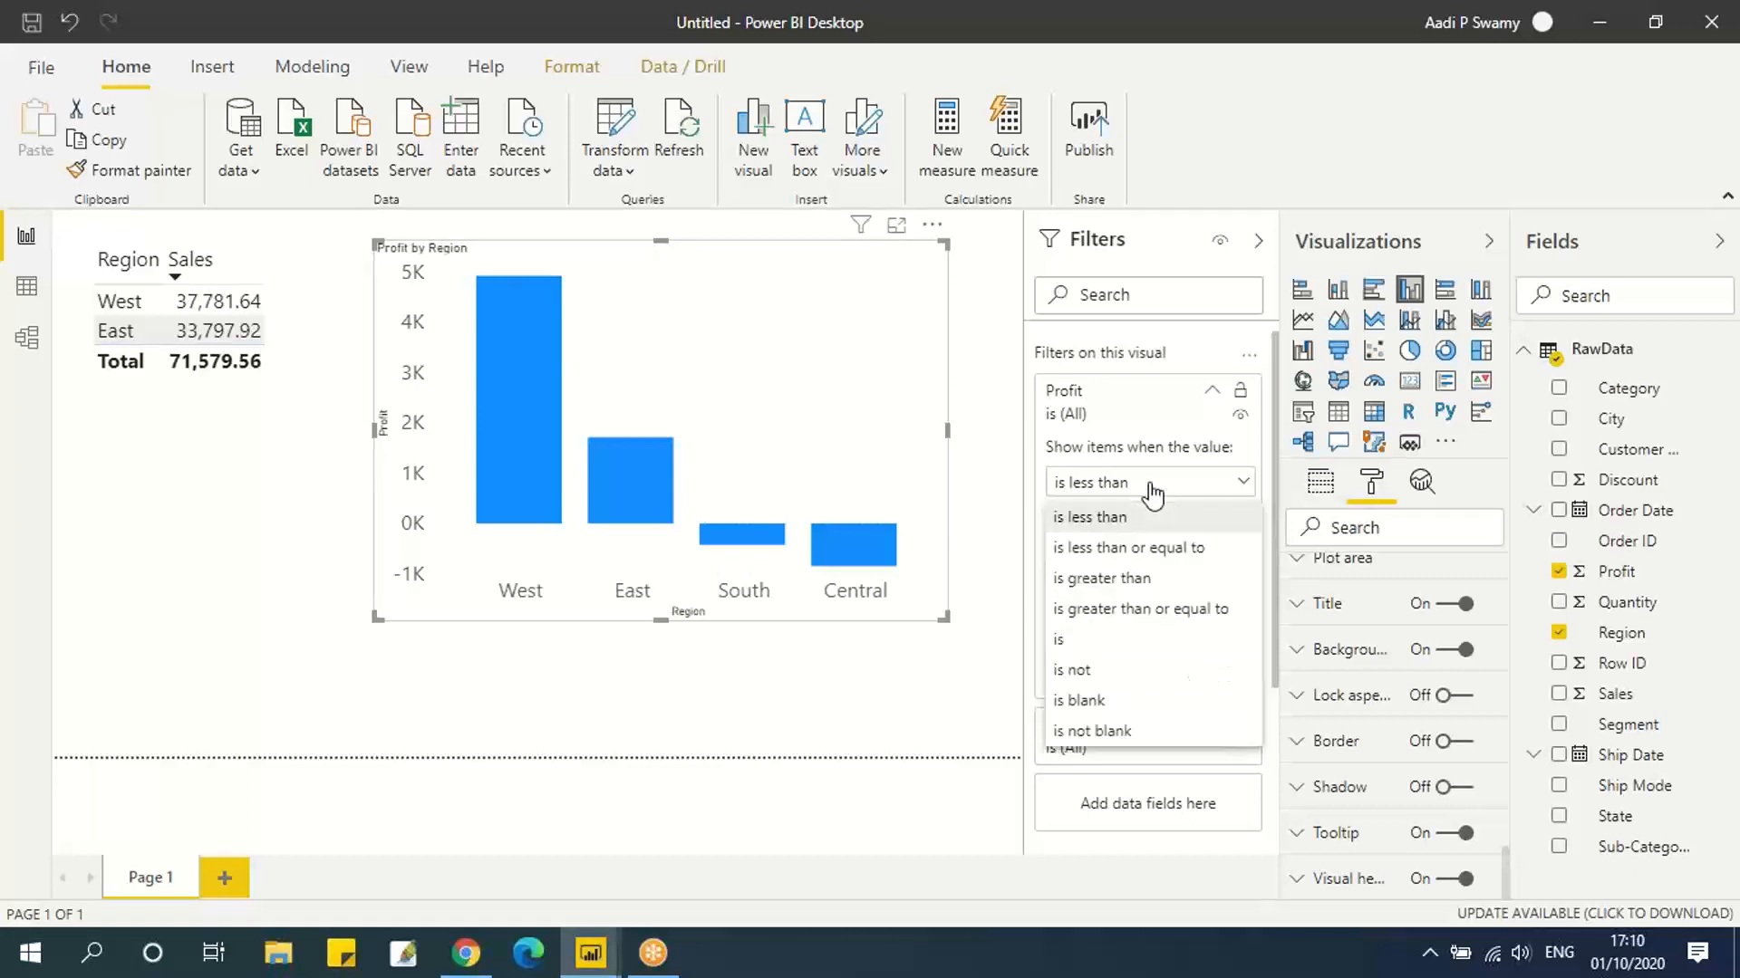
pyautogui.click(1165, 618)
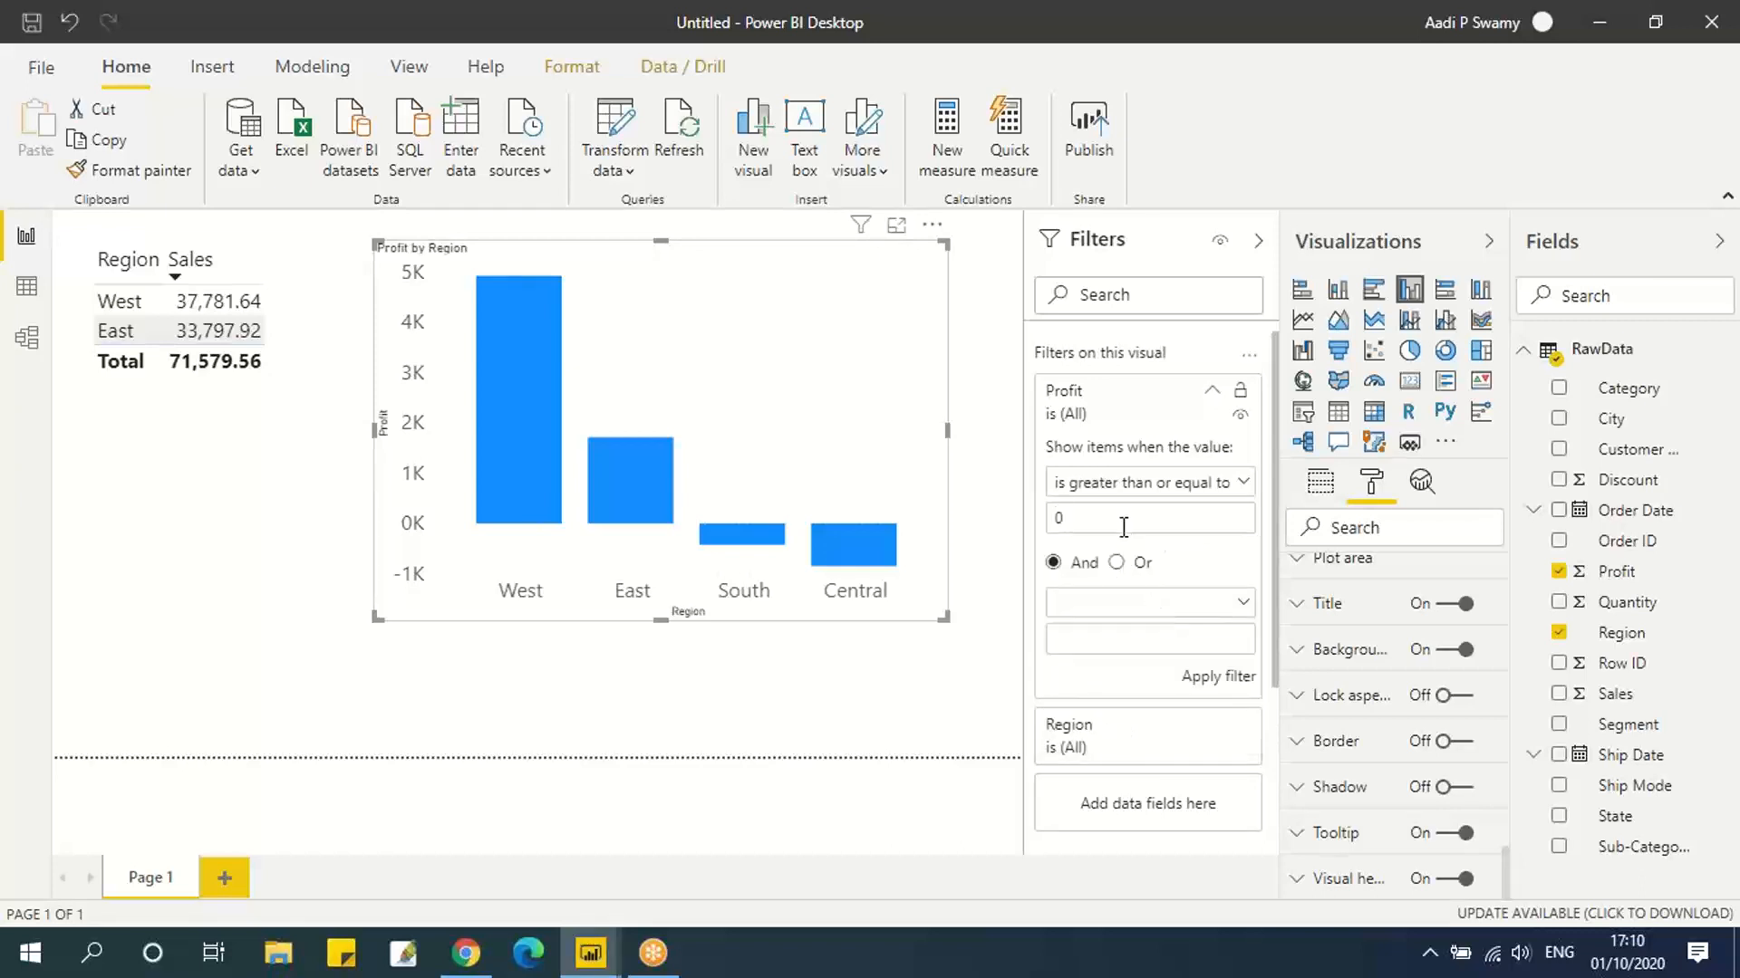
pyautogui.click(1215, 677)
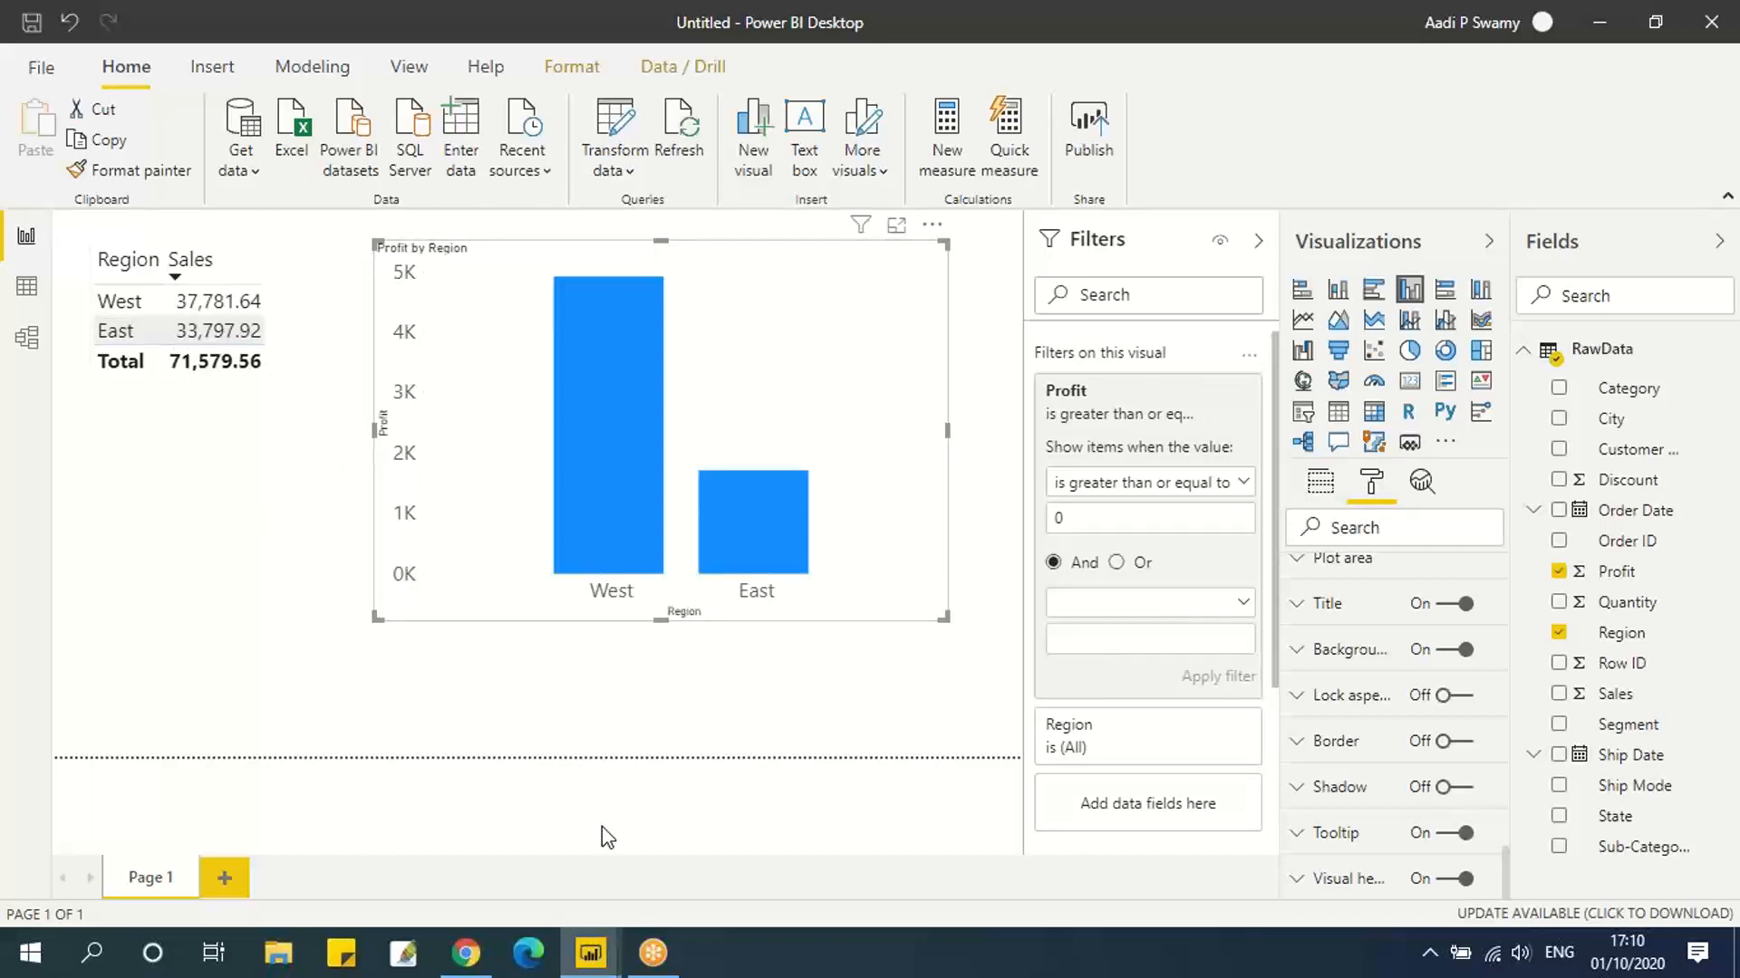
# Change the chart's Profit filter condition to less than or equal to 0 and apply it.
pyautogui.click(1205, 484)
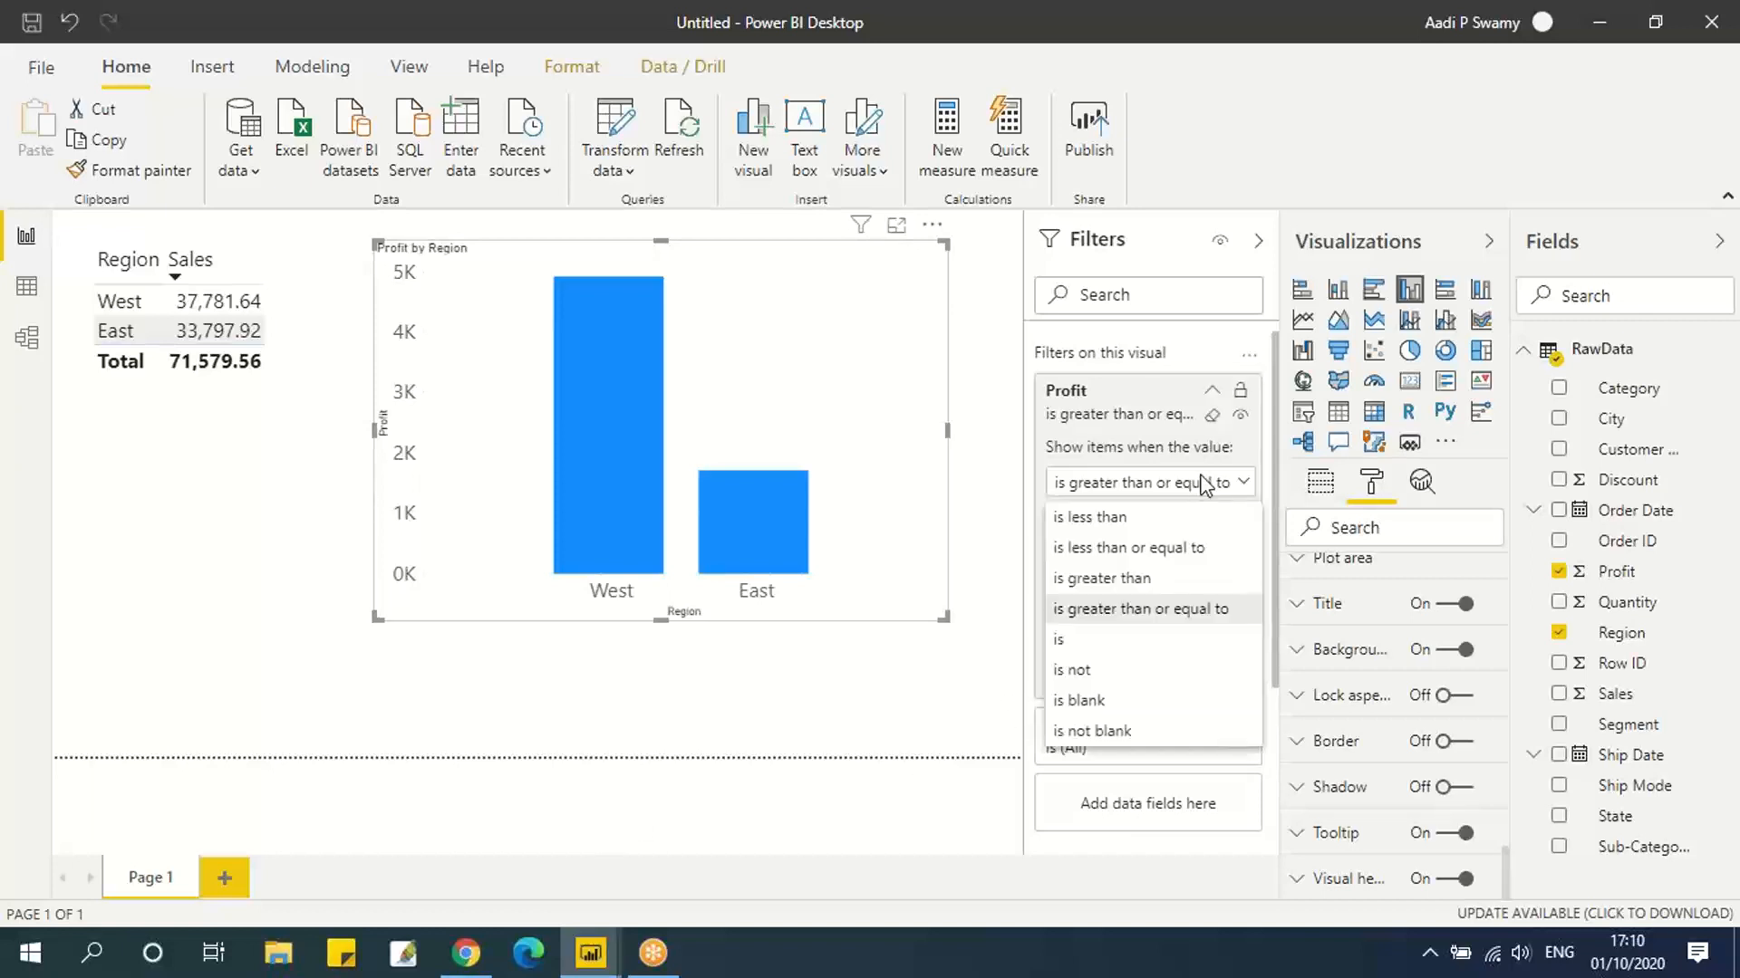
pyautogui.click(1166, 563)
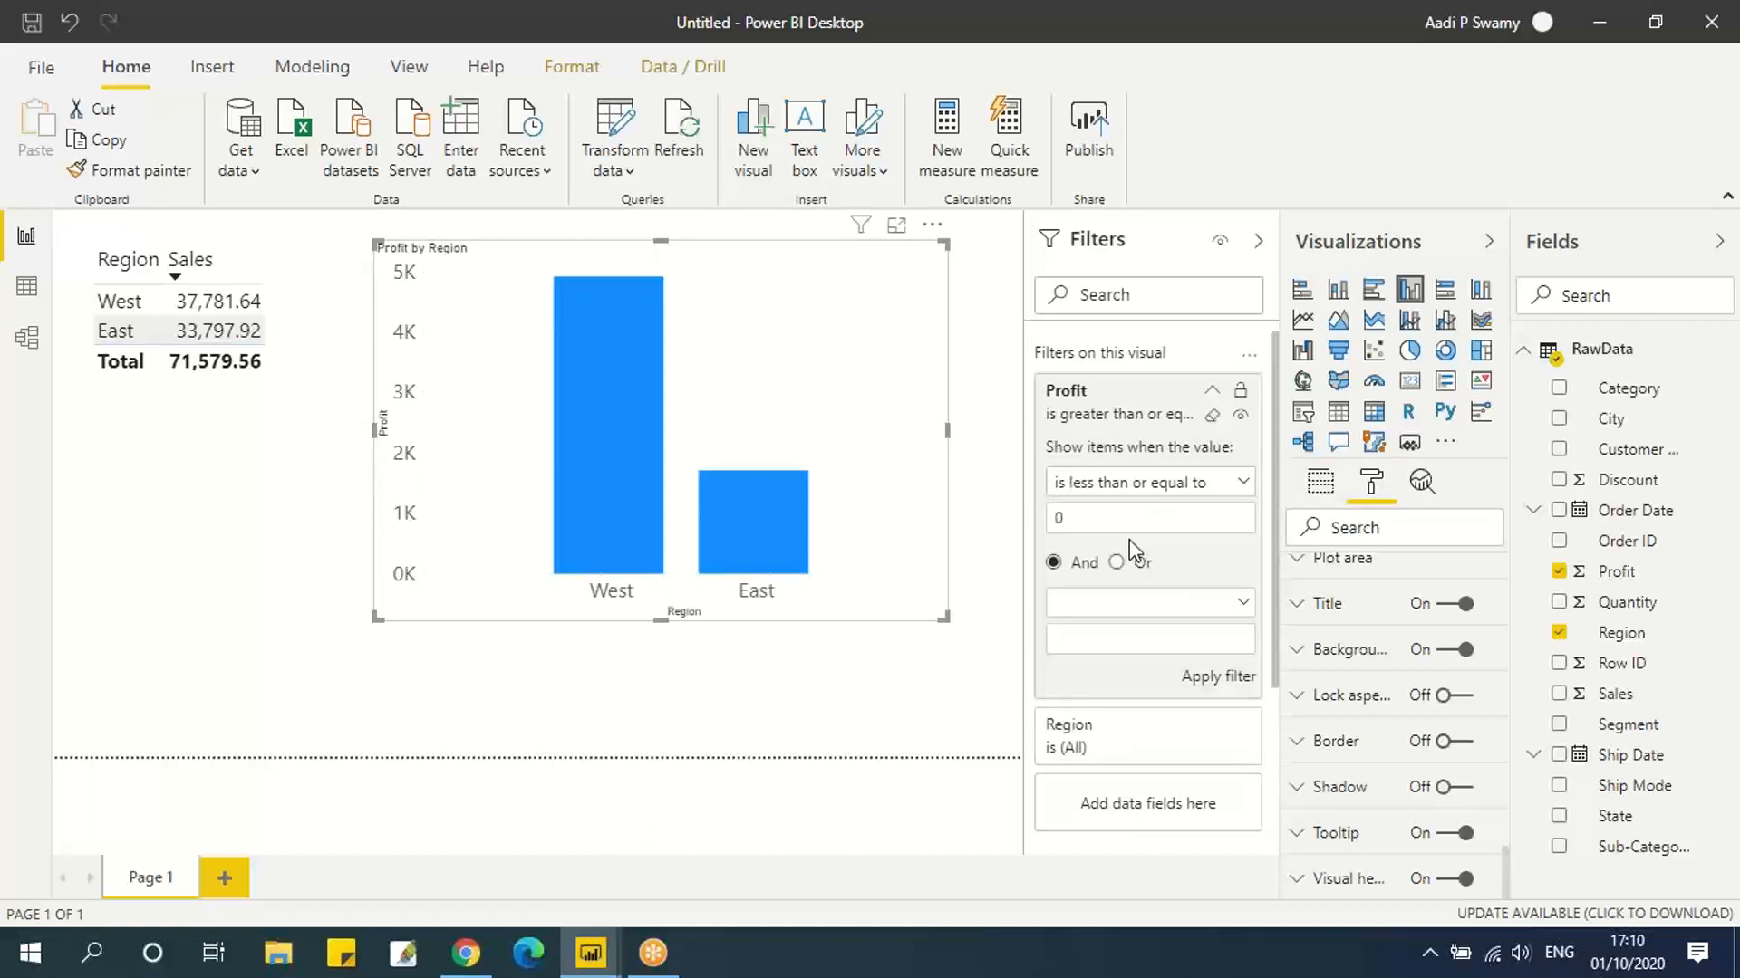
pyautogui.click(1223, 679)
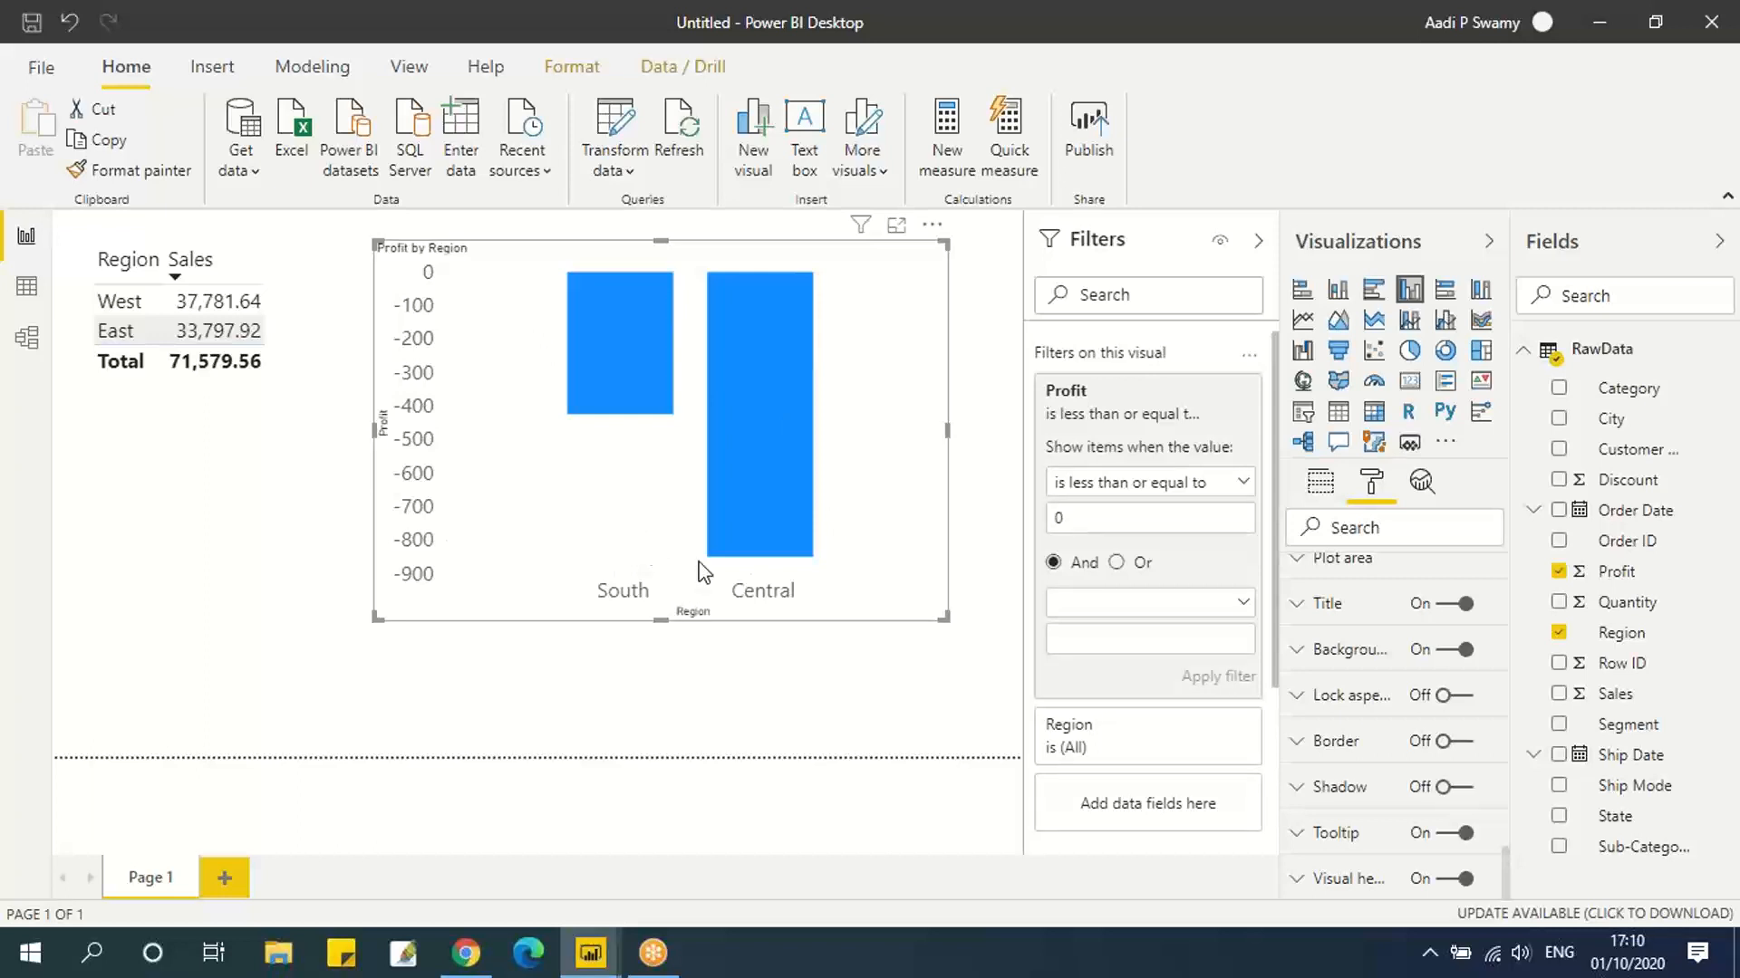
# Clear the chart's Profit filter and replace the Profit field with Sales in the column chart.
pyautogui.click(1242, 483)
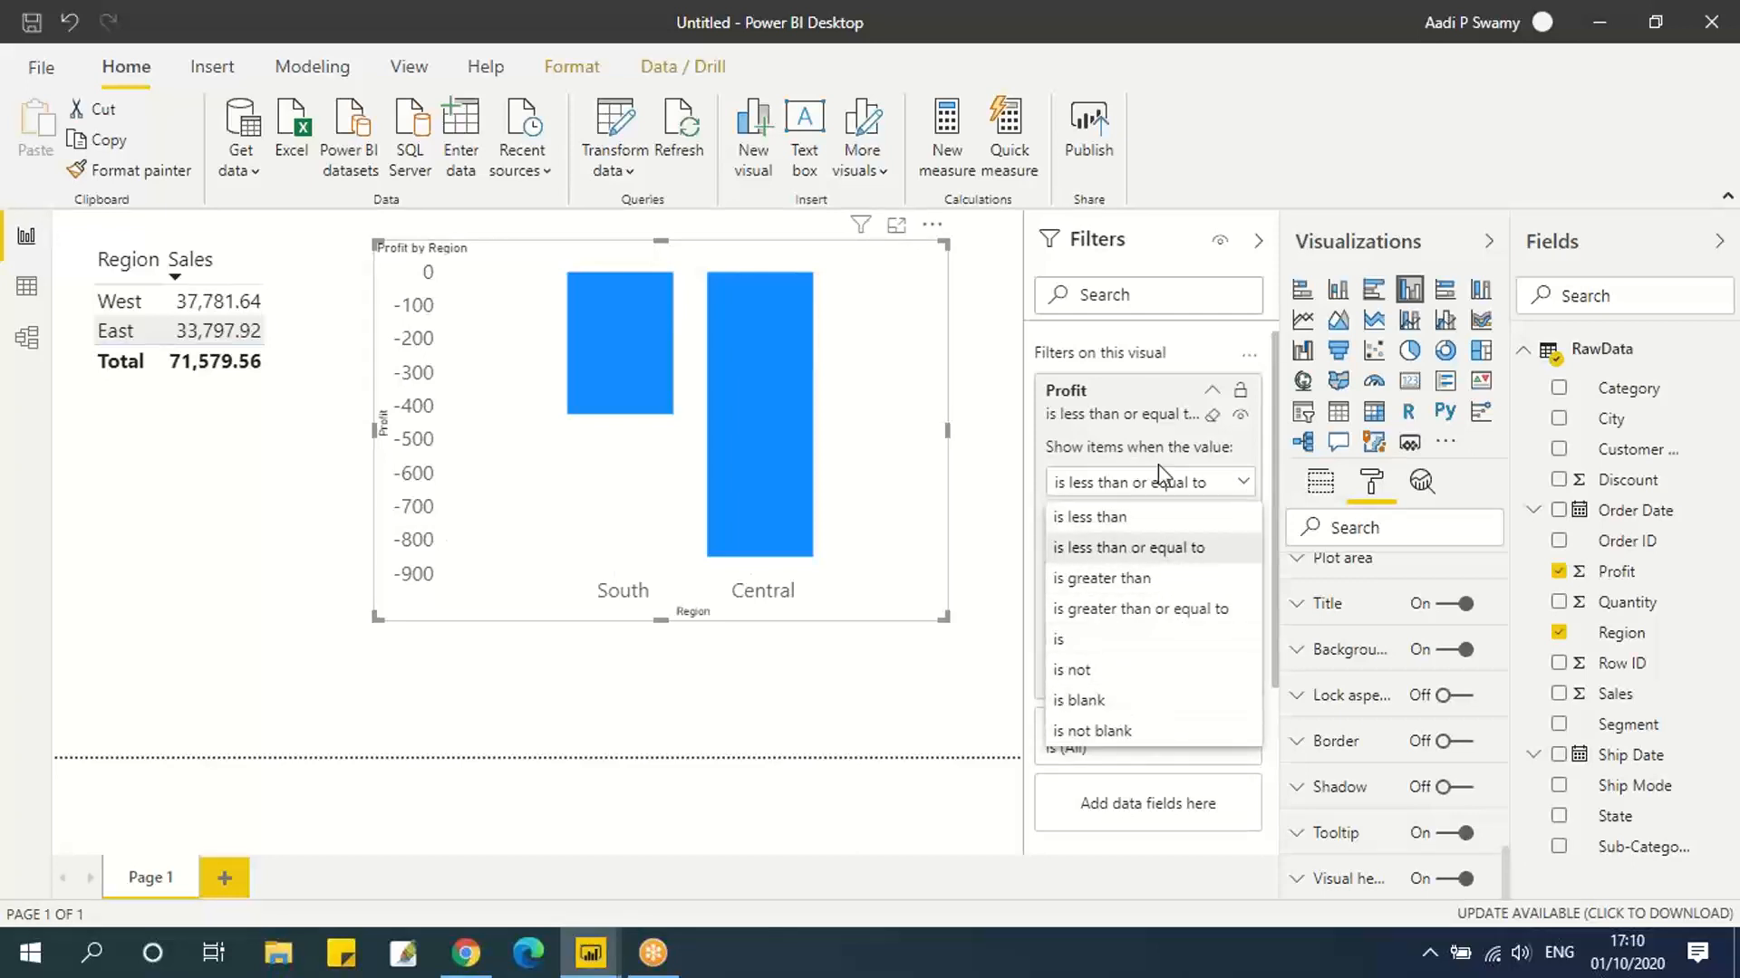
pyautogui.click(1203, 418)
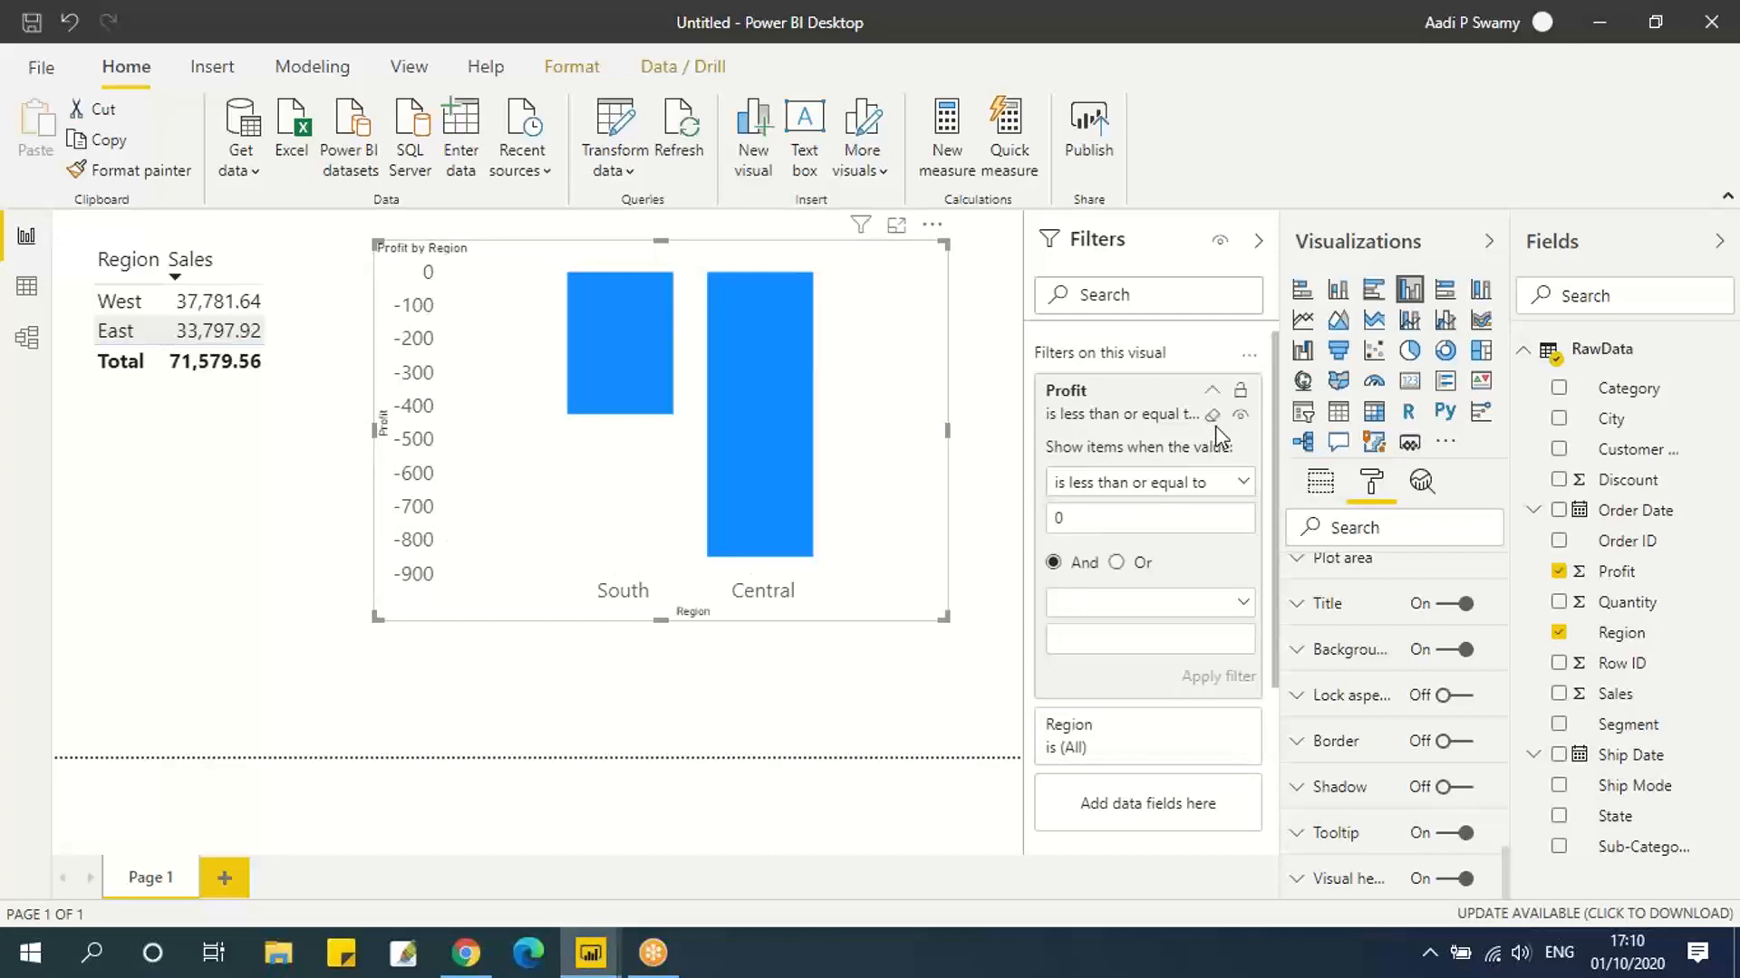
pyautogui.click(1211, 420)
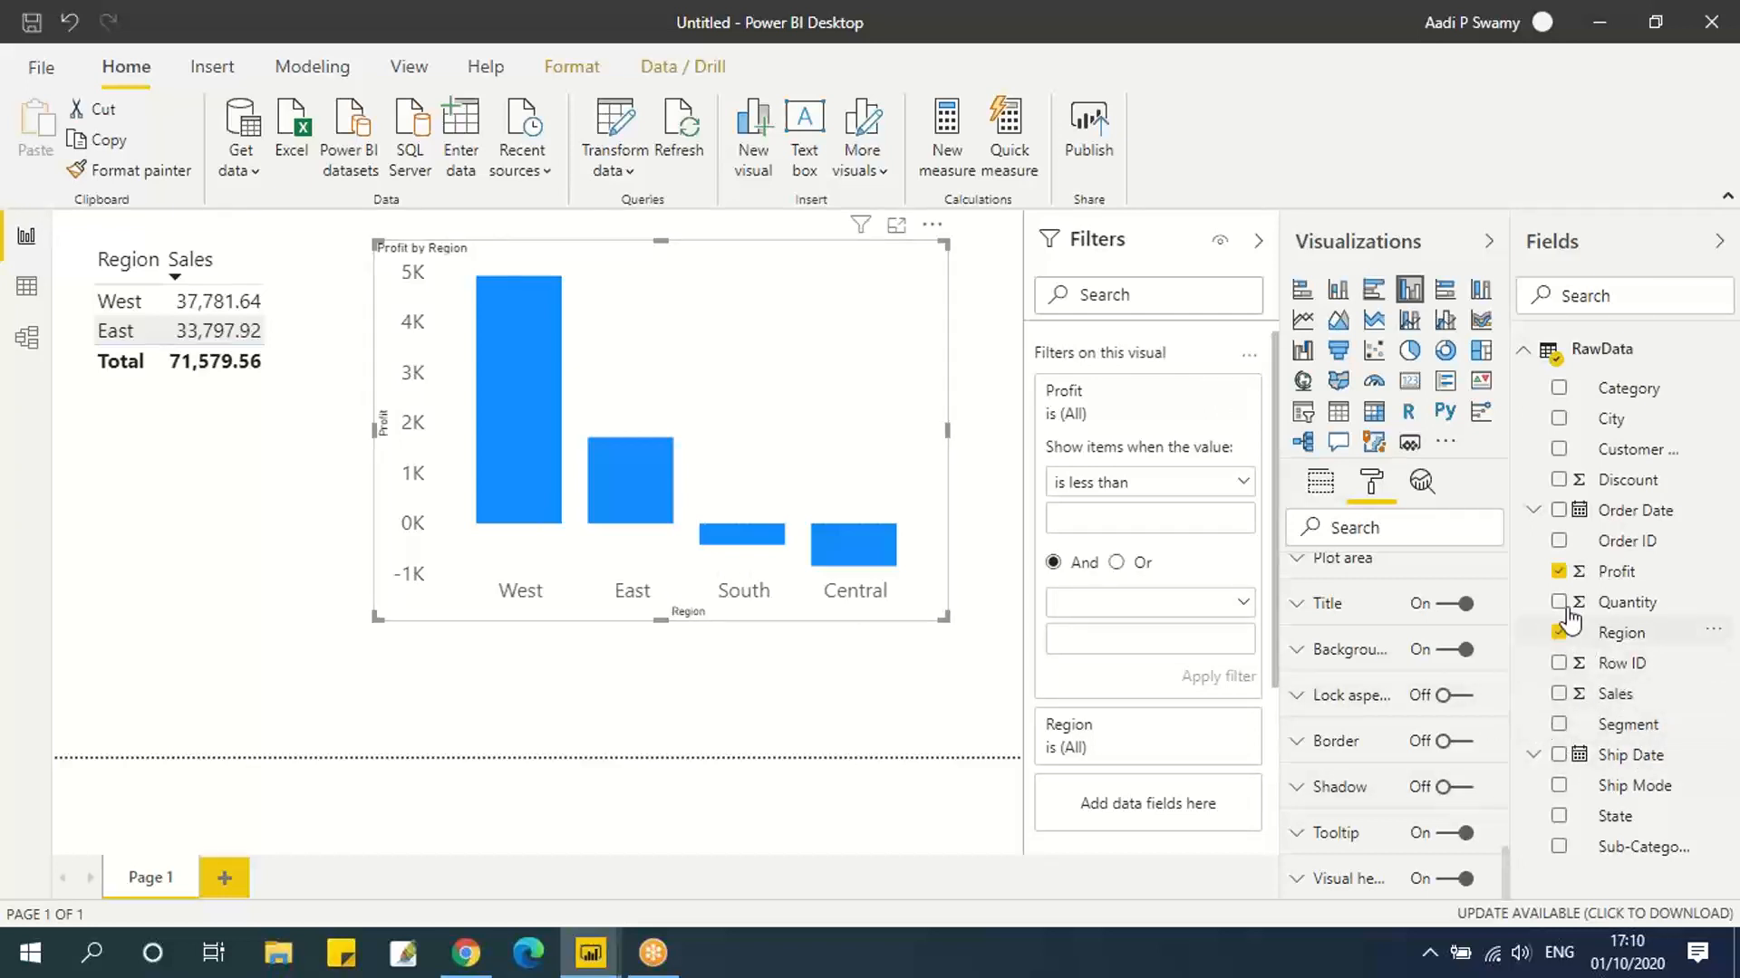
pyautogui.click(1558, 572)
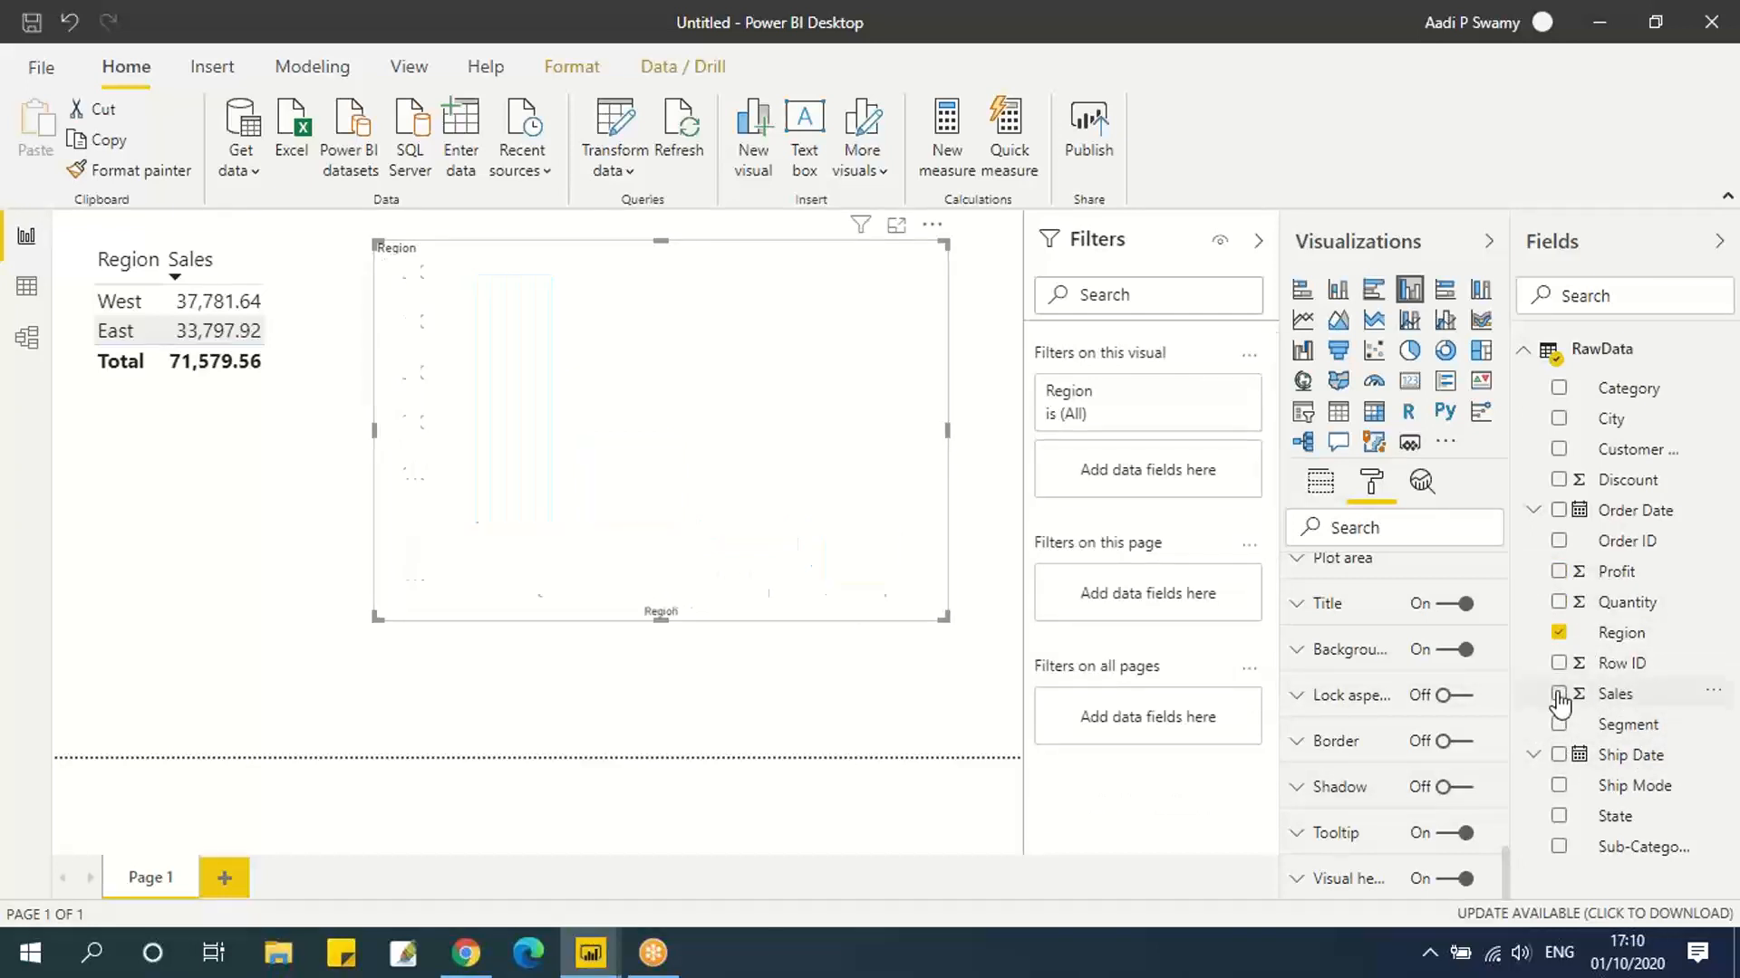
pyautogui.click(1559, 694)
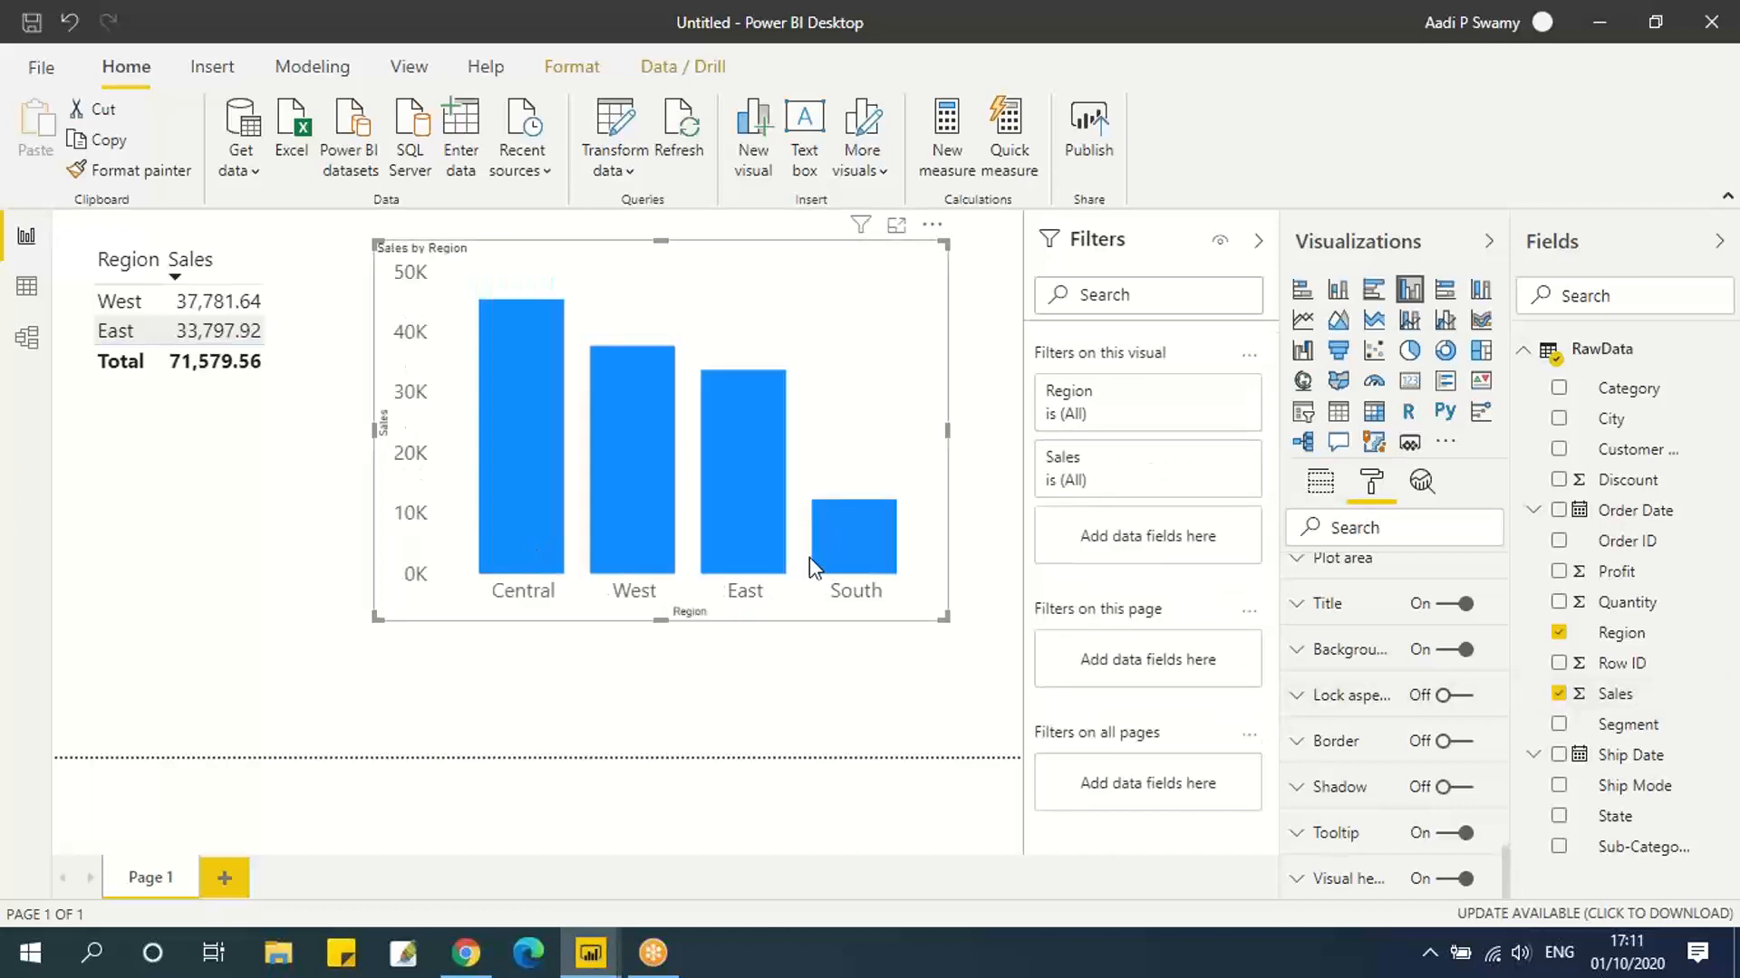
# Filter the column chart to regions whose Sales is greater than or equal to 25000 with its visual-level filter.
pyautogui.moveTo(501, 496)
pyautogui.moveTo(786, 547)
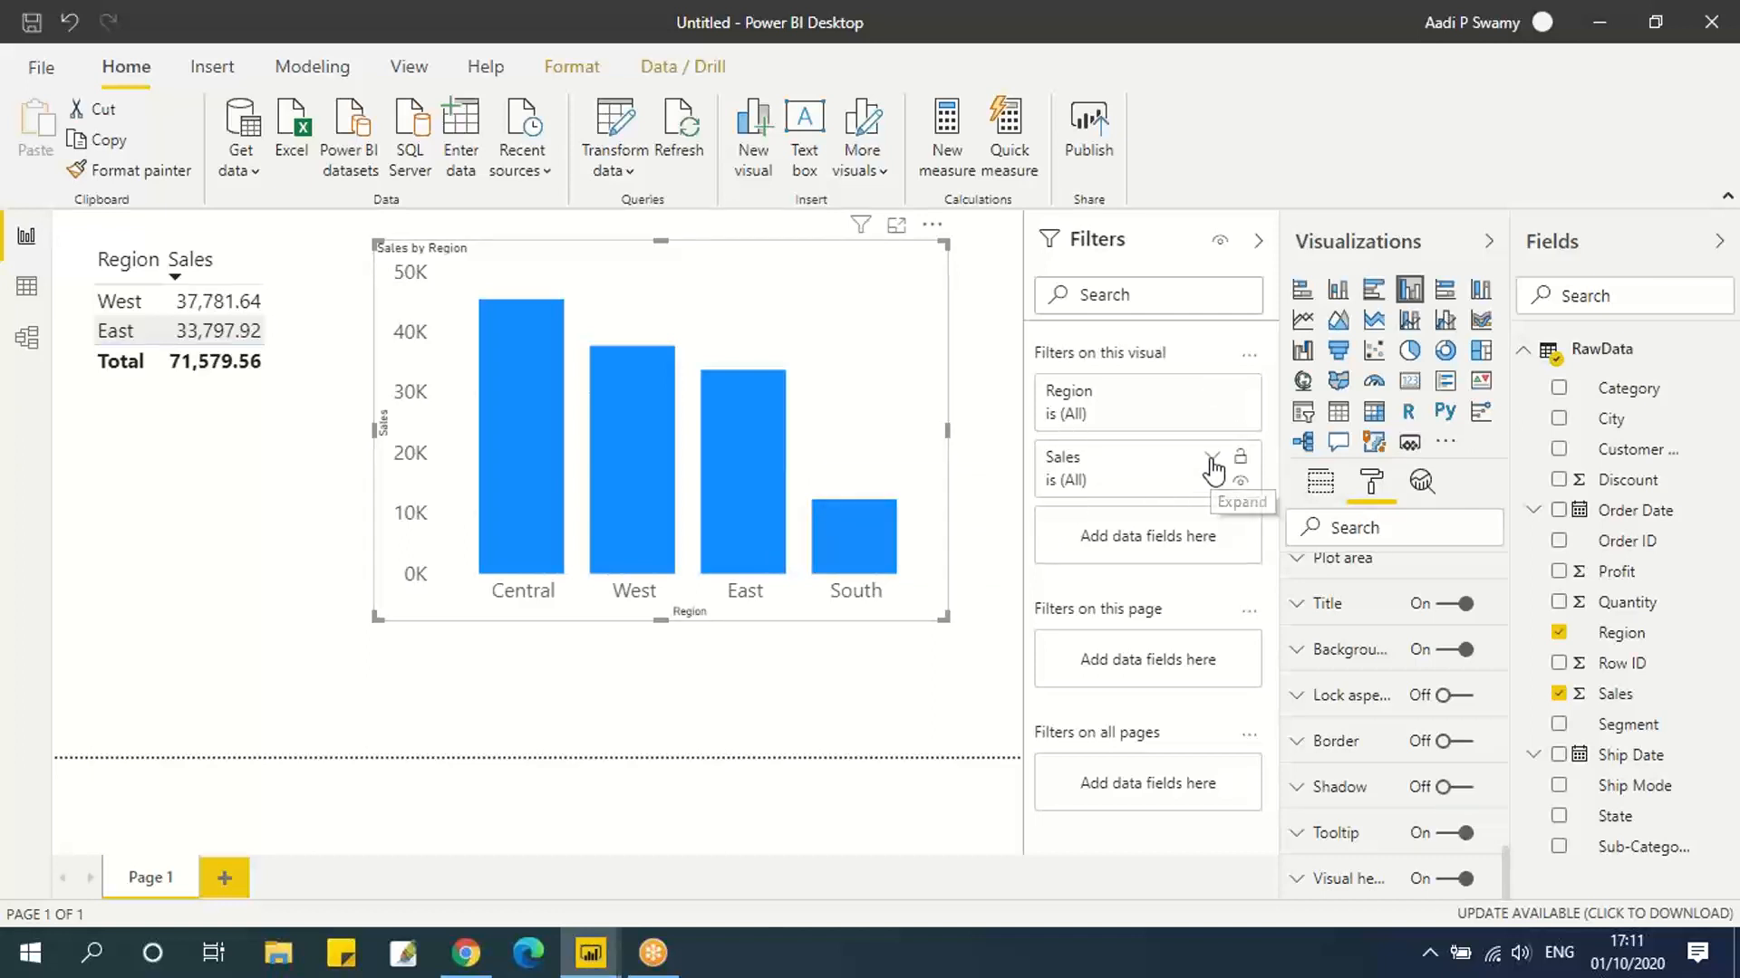
pyautogui.click(1212, 462)
pyautogui.scroll(-4, 1169, 660)
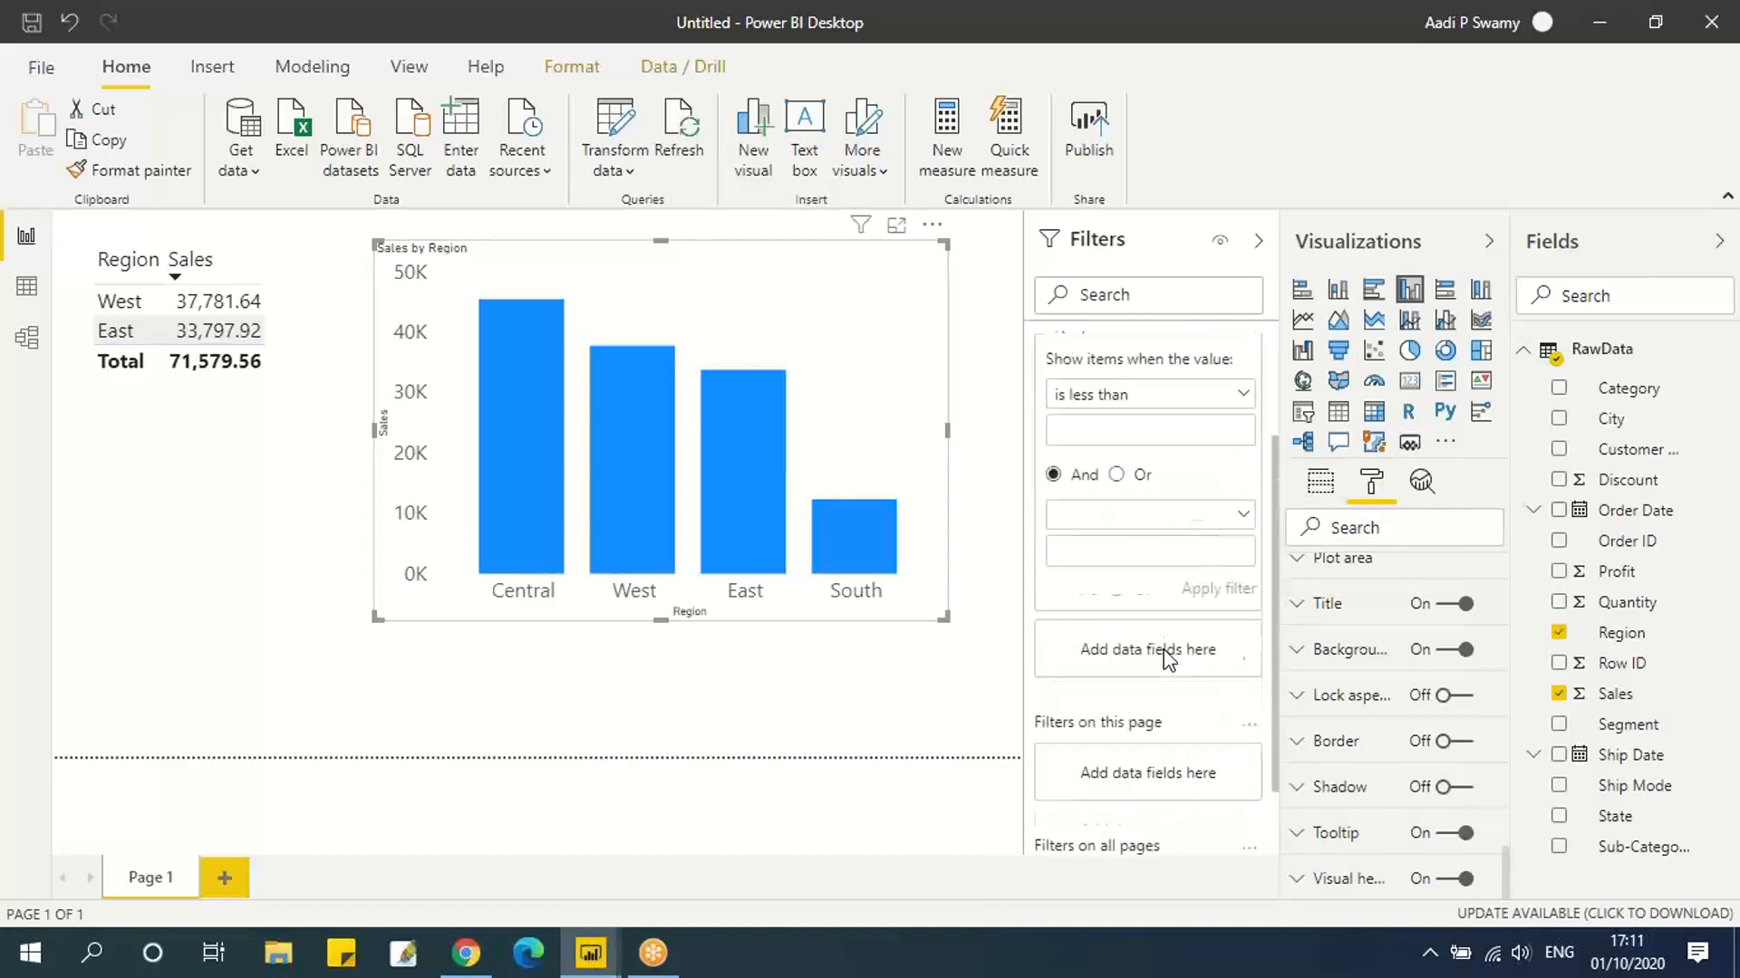
pyautogui.scroll(4, 1169, 660)
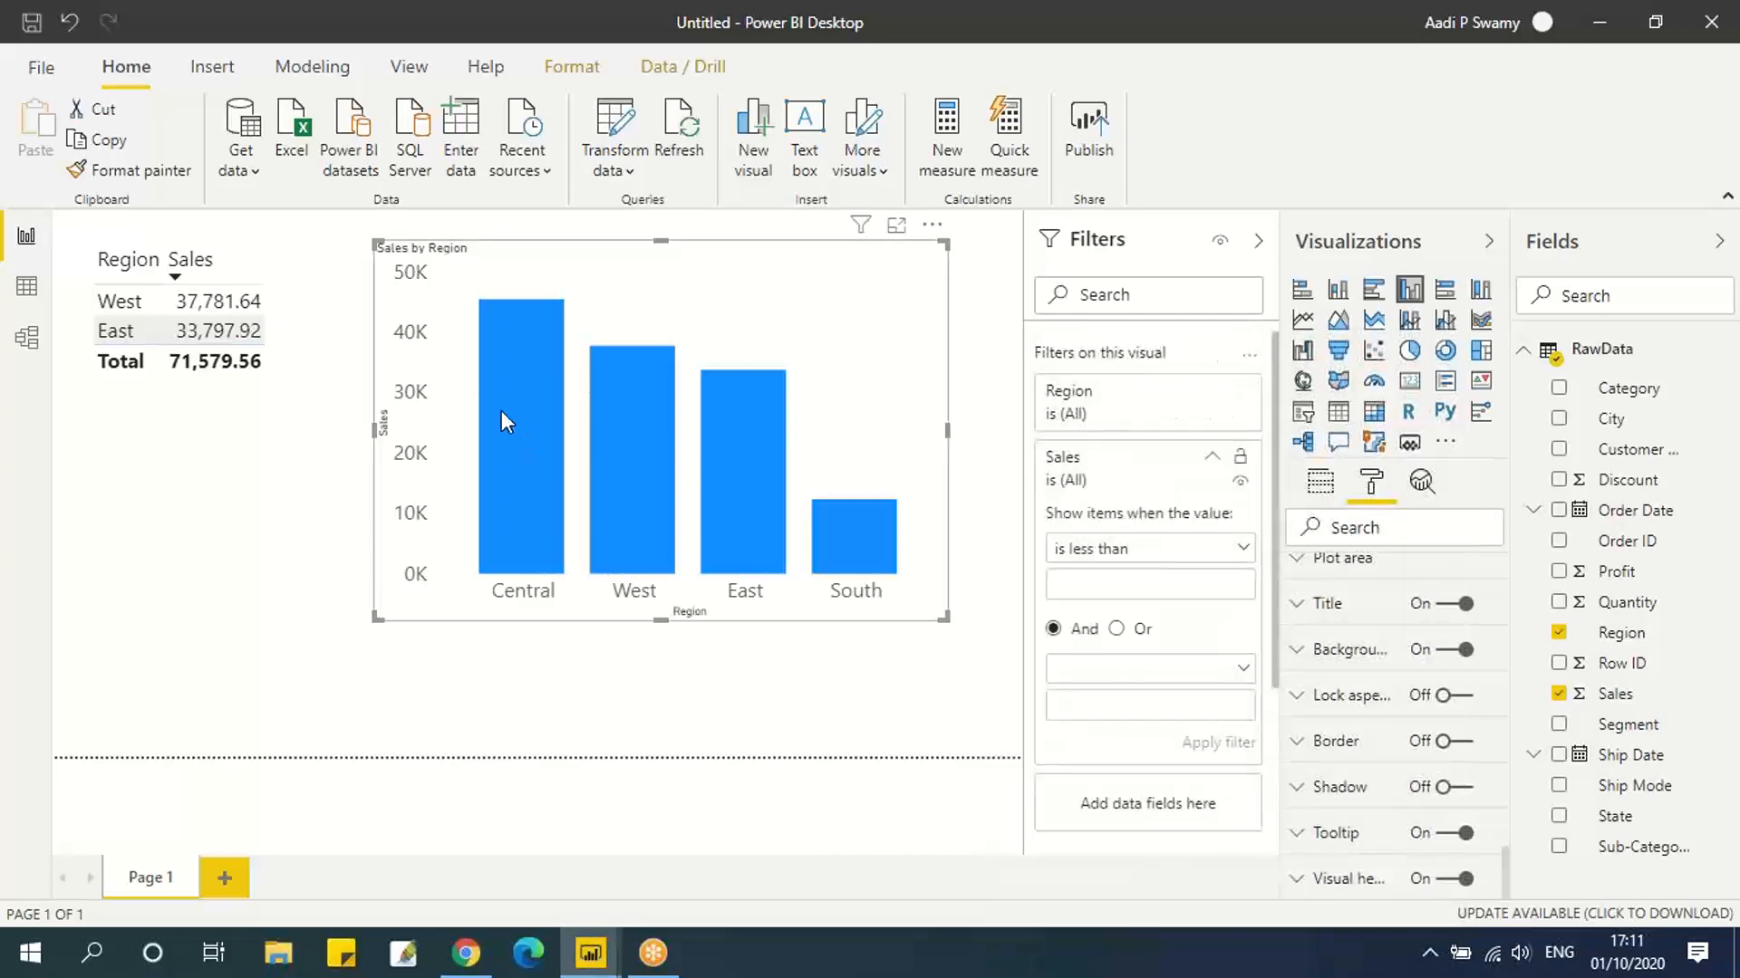
pyautogui.moveTo(502, 411)
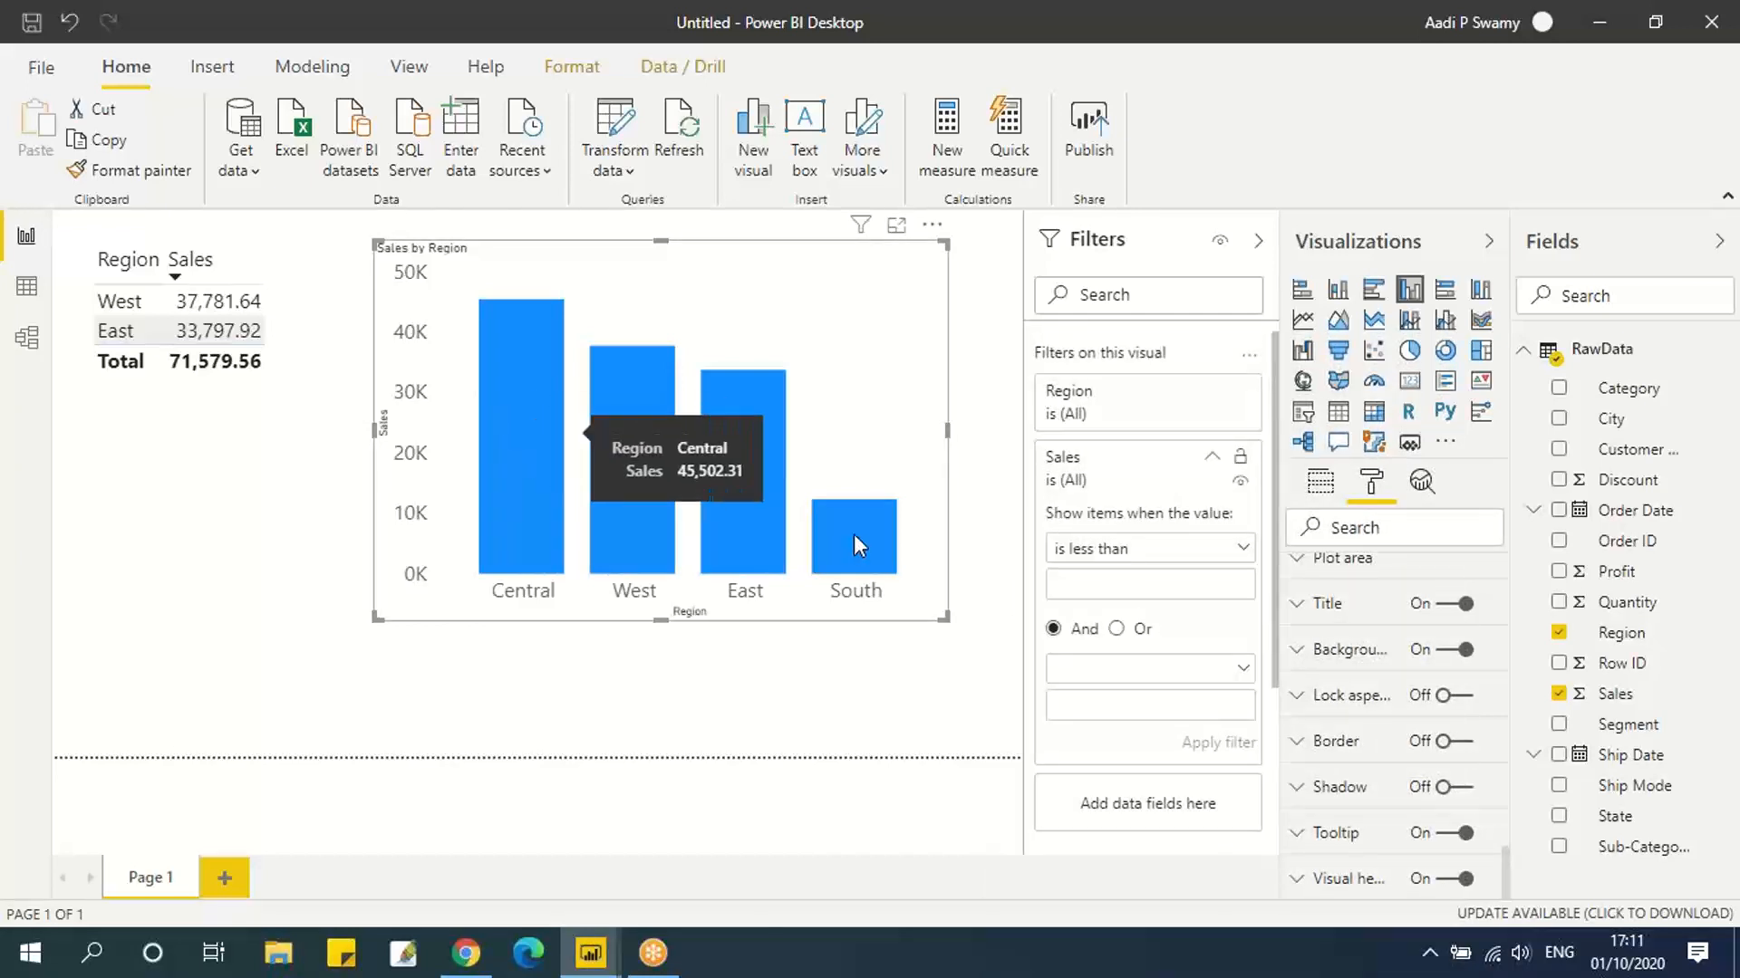
pyautogui.moveTo(853, 535)
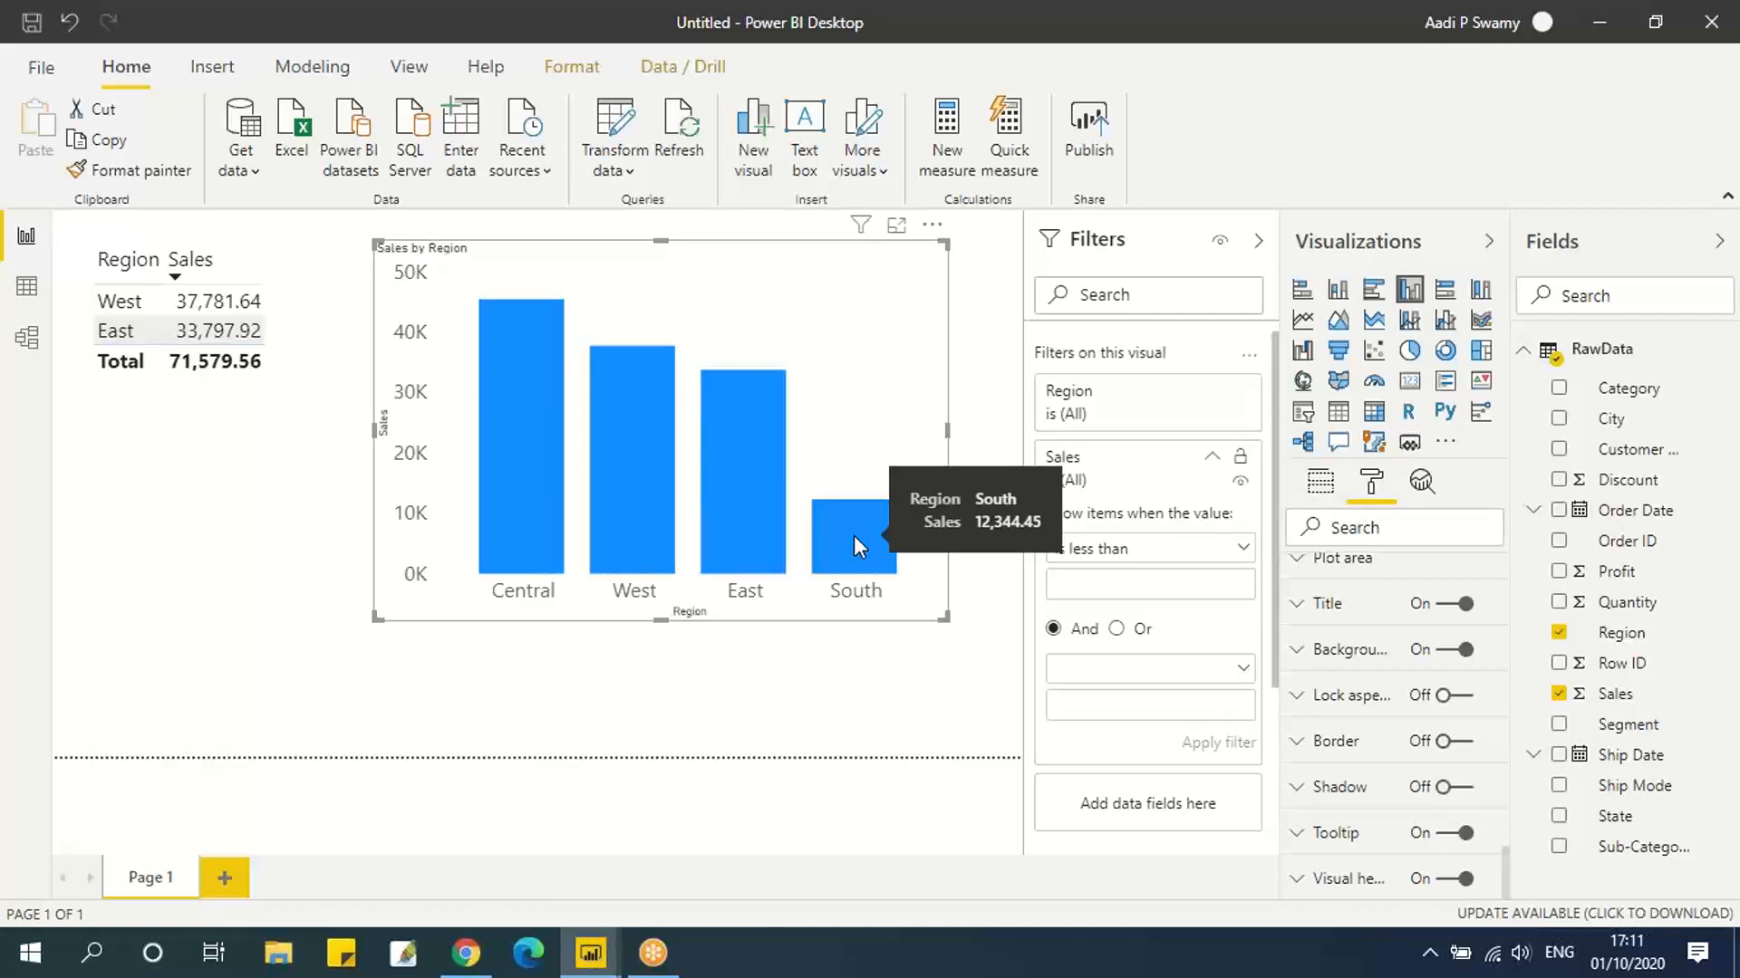
pyautogui.moveTo(760, 482)
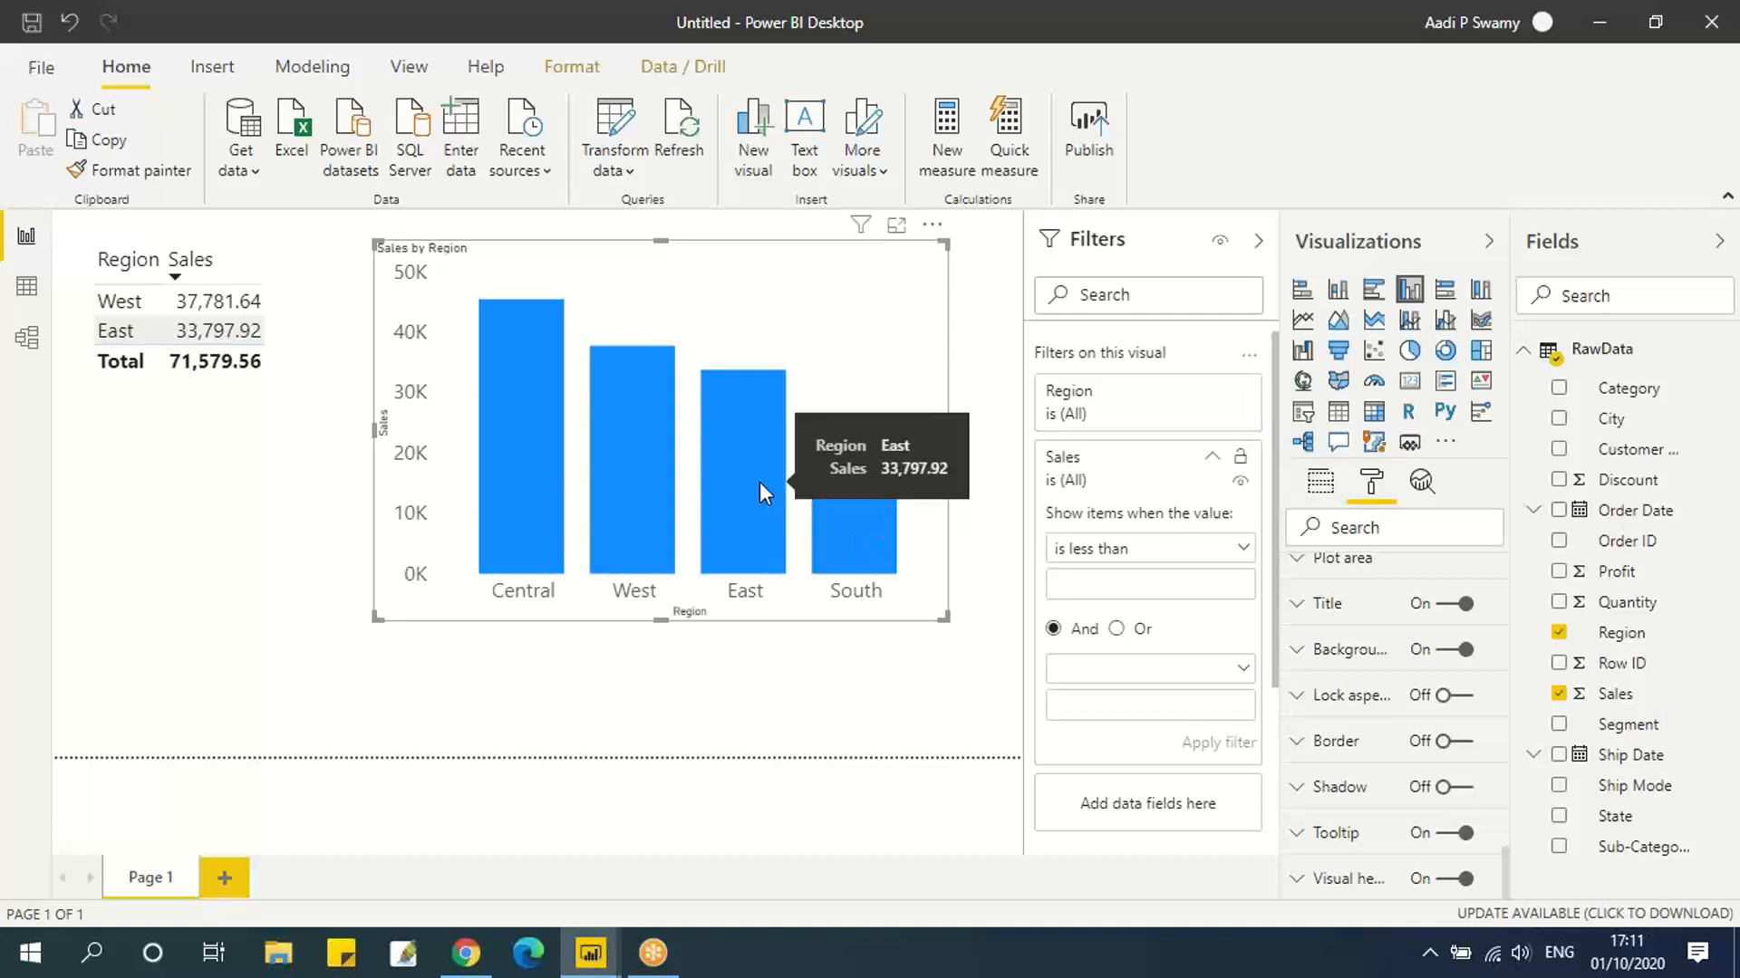
pyautogui.click(1108, 580)
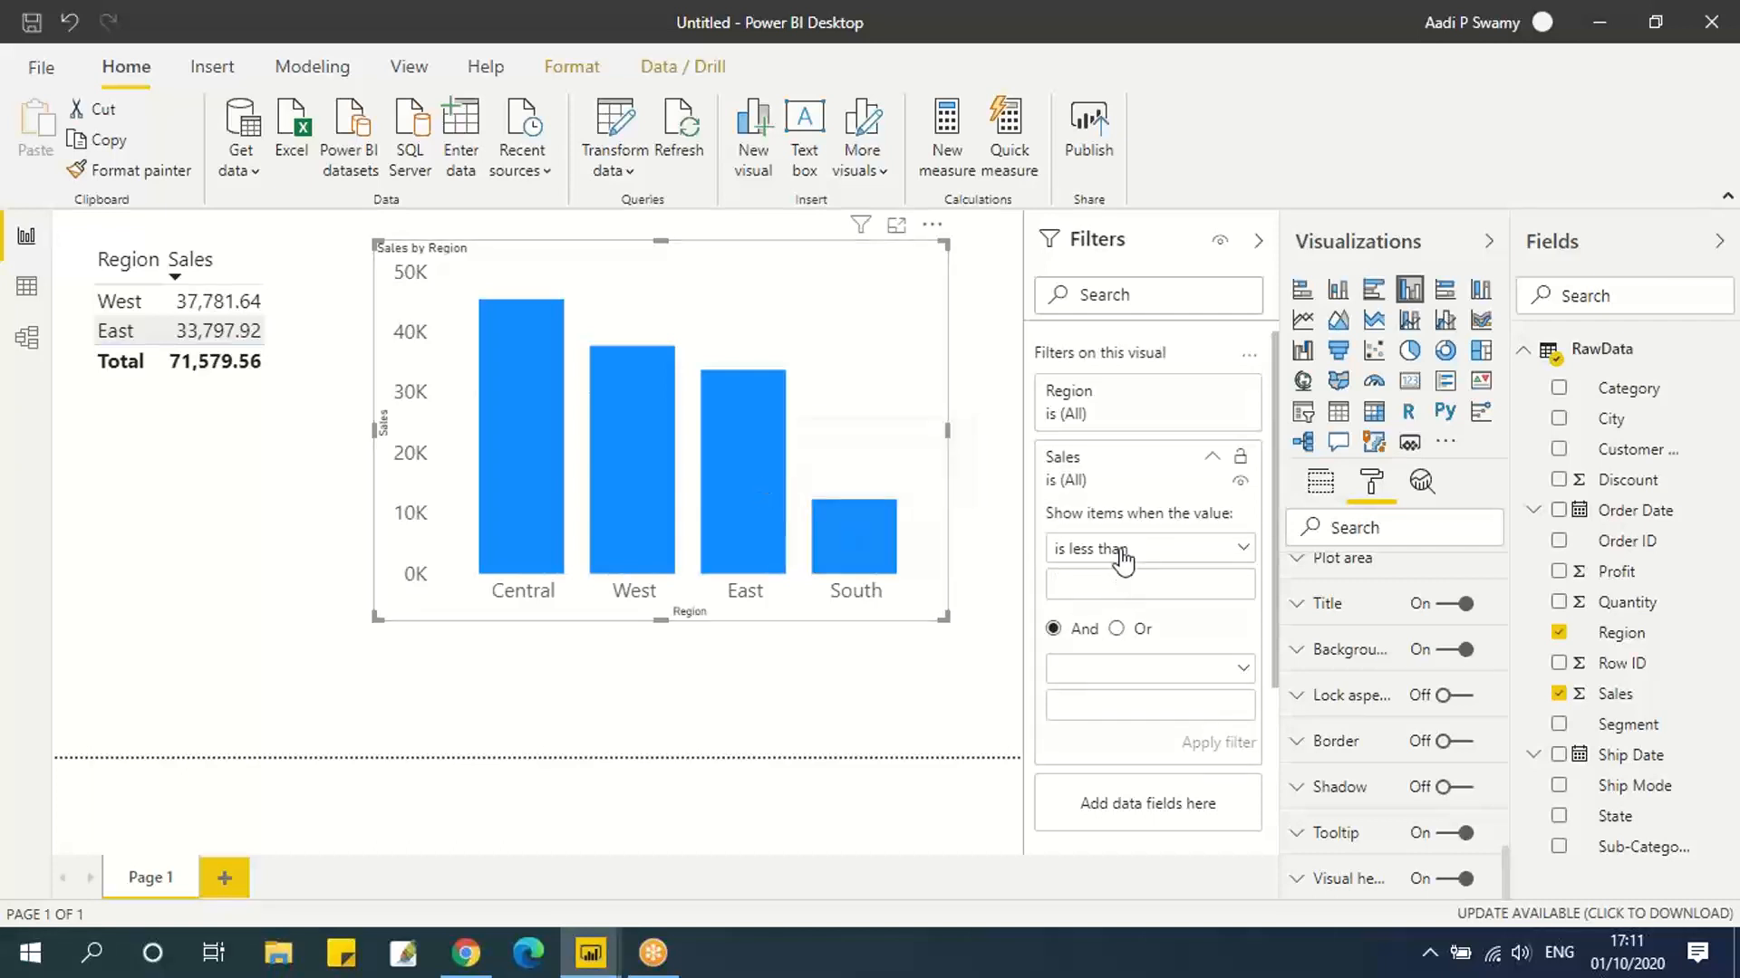
pyautogui.click(1121, 550)
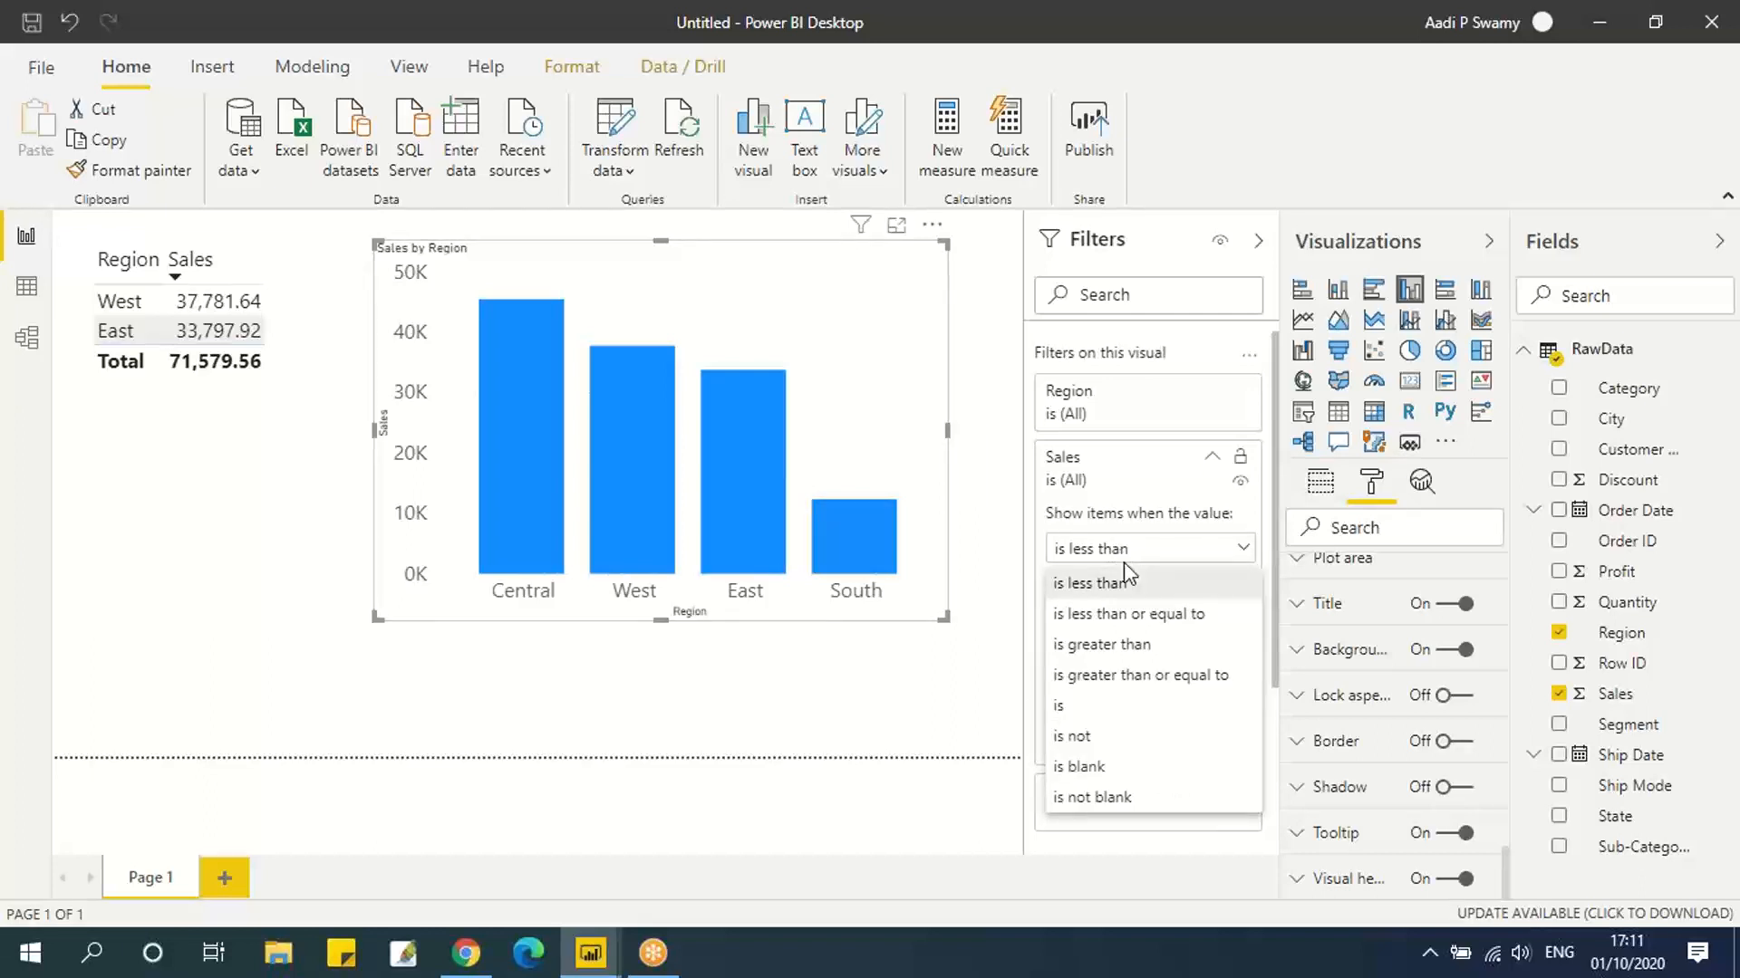
pyautogui.click(1146, 675)
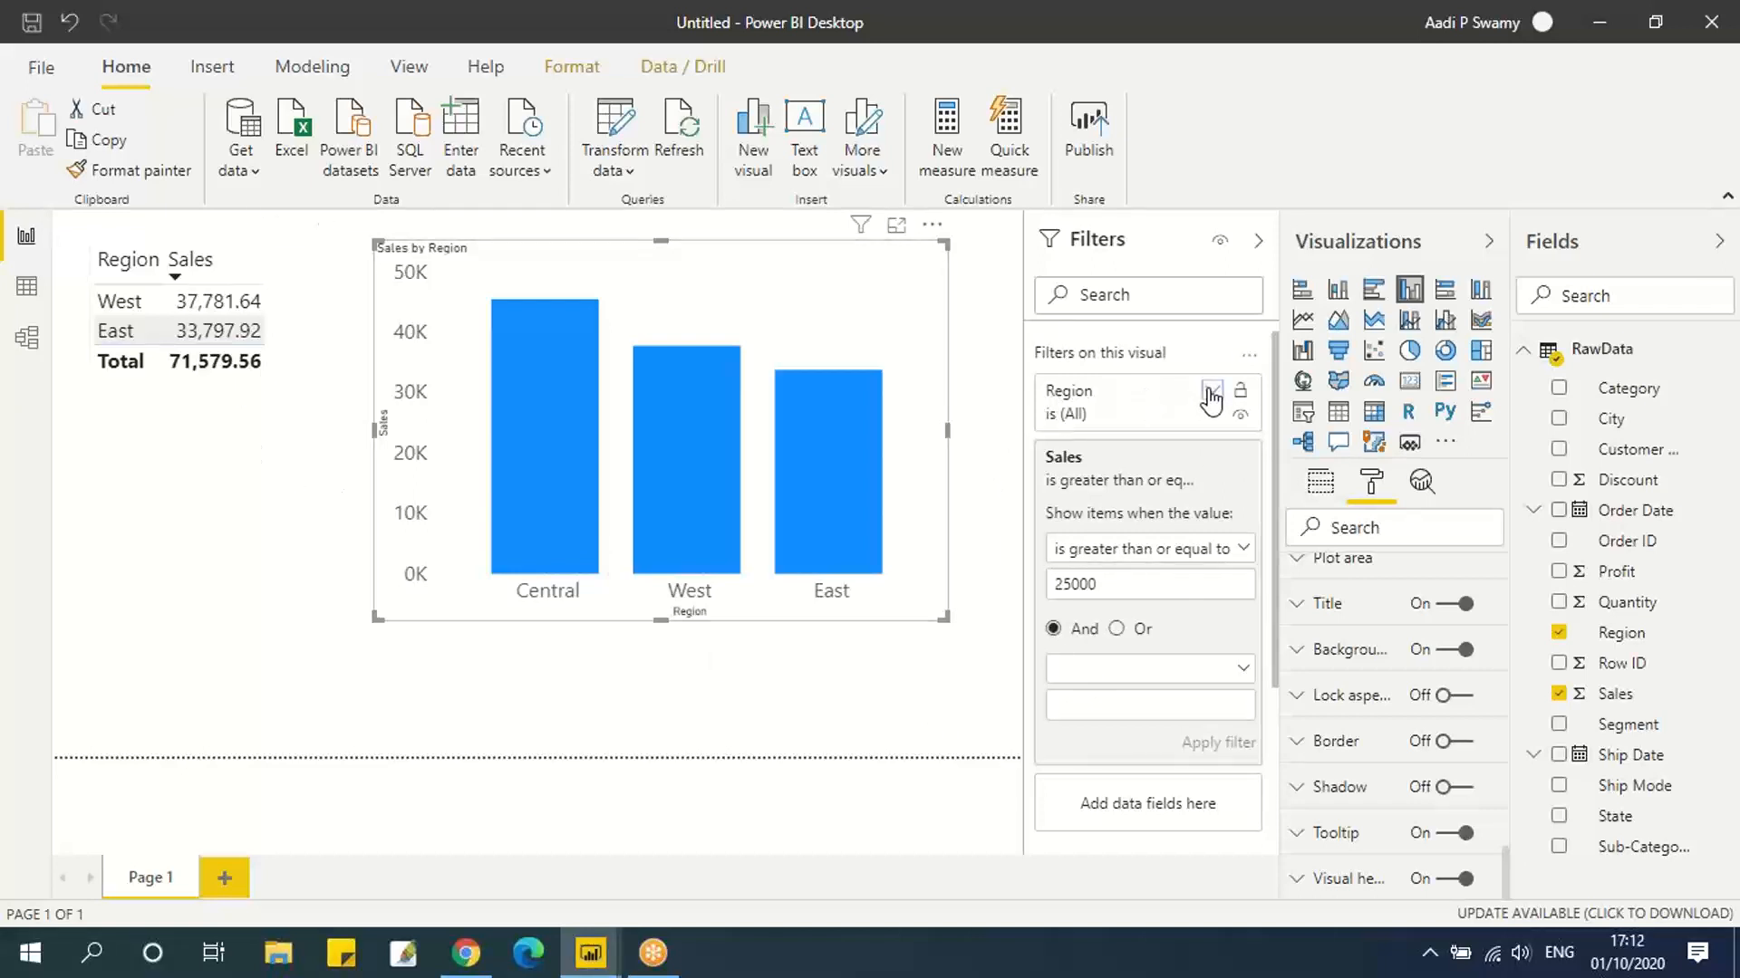
# Expand the chart's Region filter, and try different region combinations in the table's Region filter, ending with all four regions selected.
pyautogui.click(1211, 391)
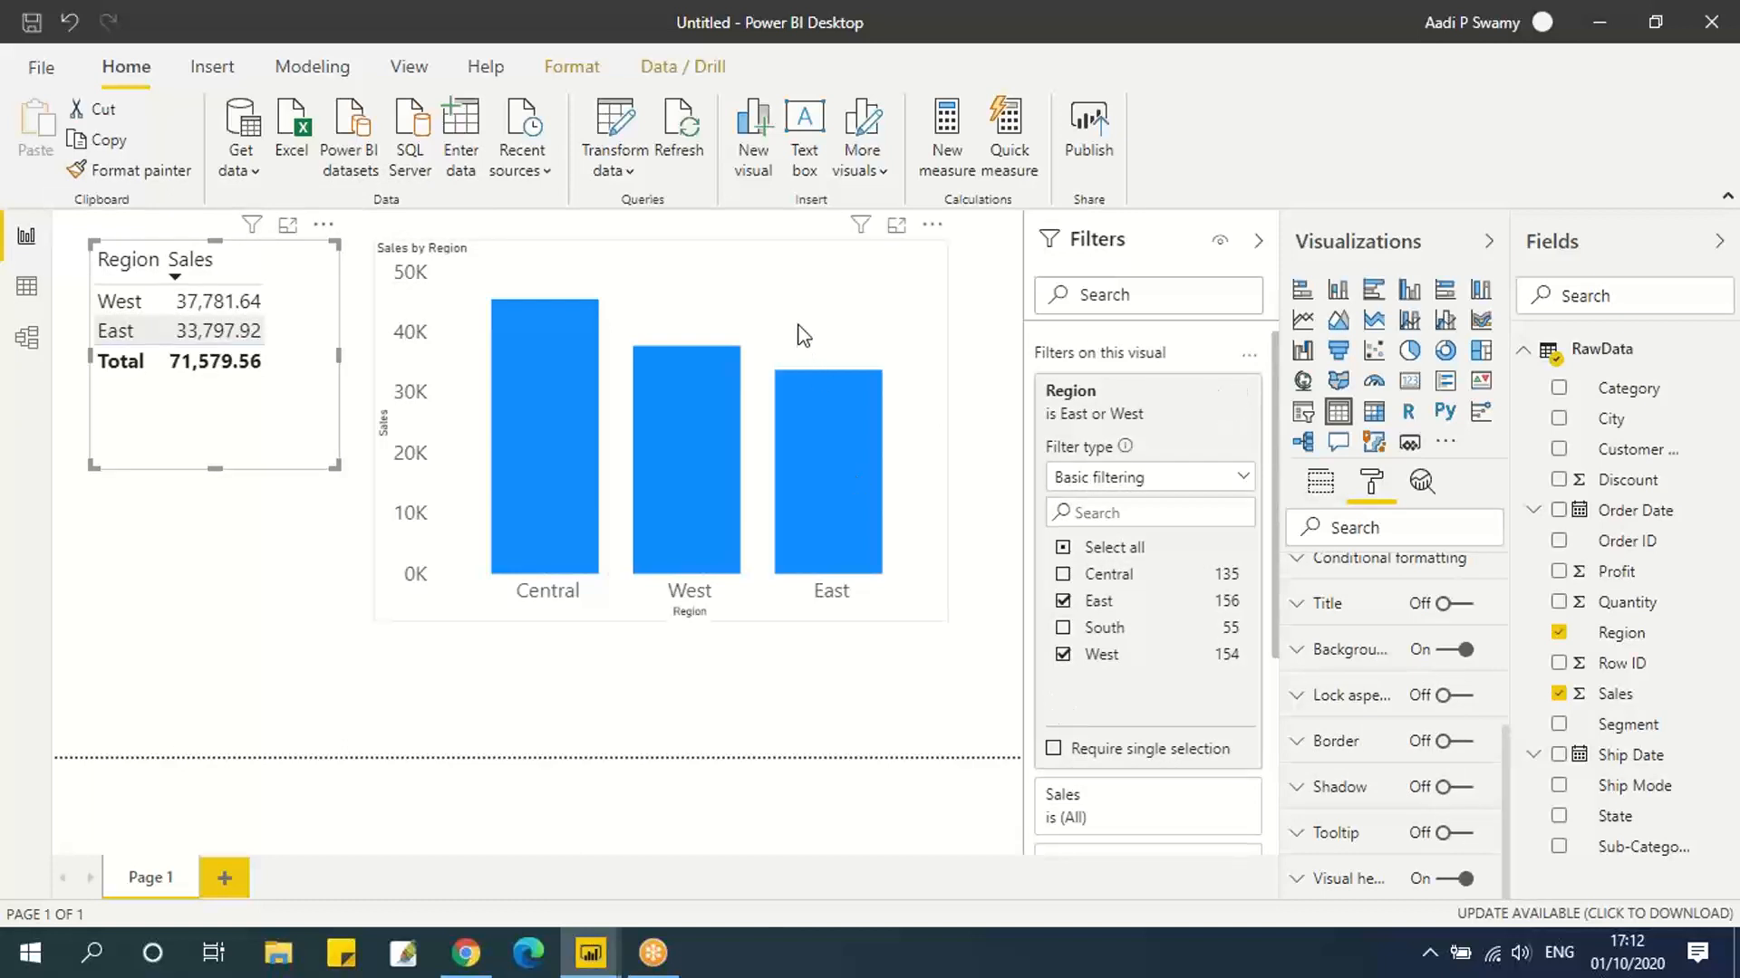
pyautogui.click(835, 477)
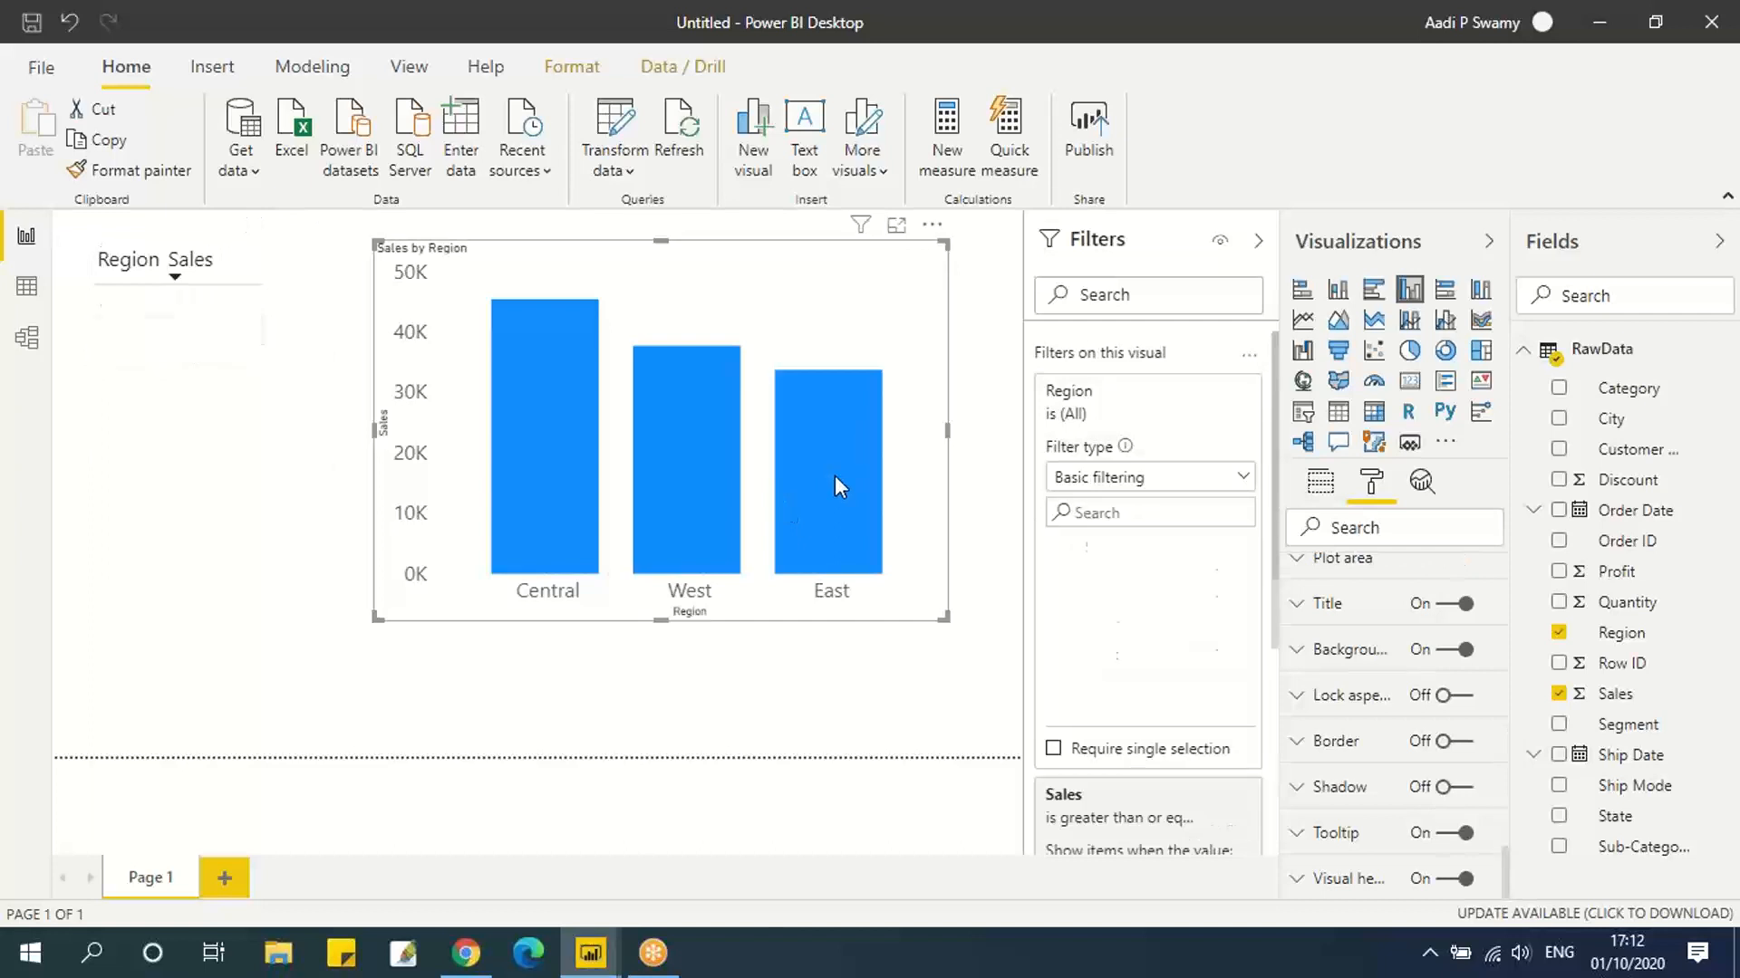
pyautogui.moveTo(834, 477)
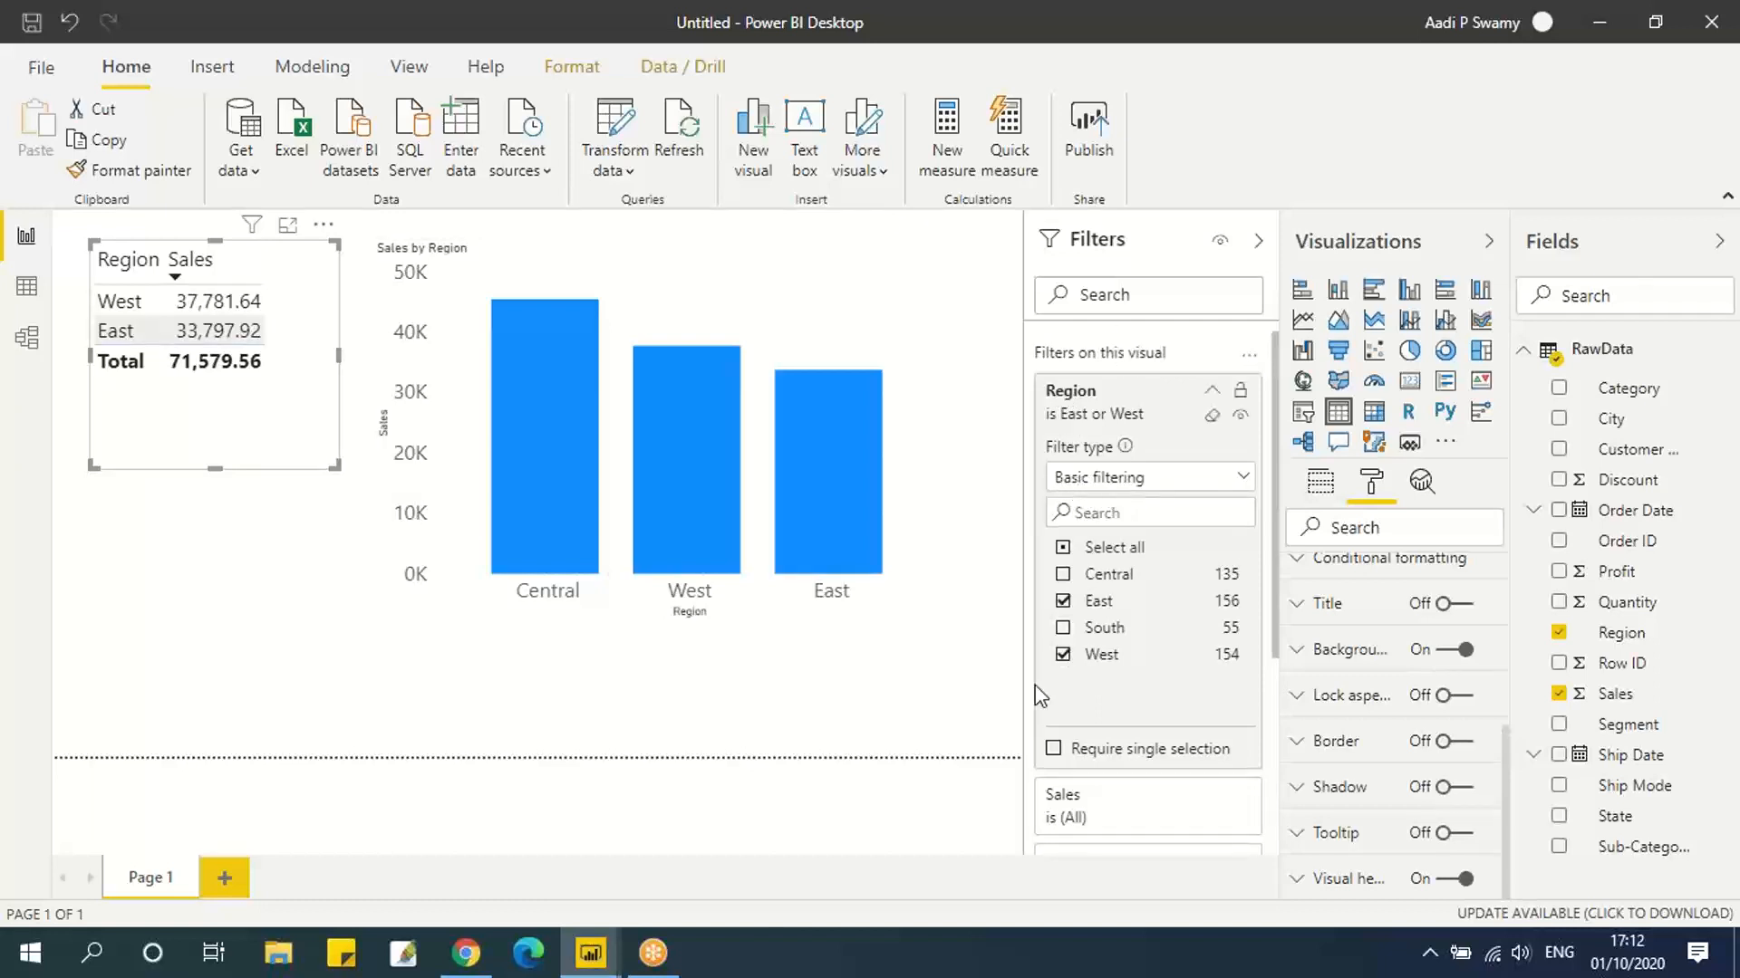
pyautogui.click(1063, 601)
pyautogui.click(1065, 629)
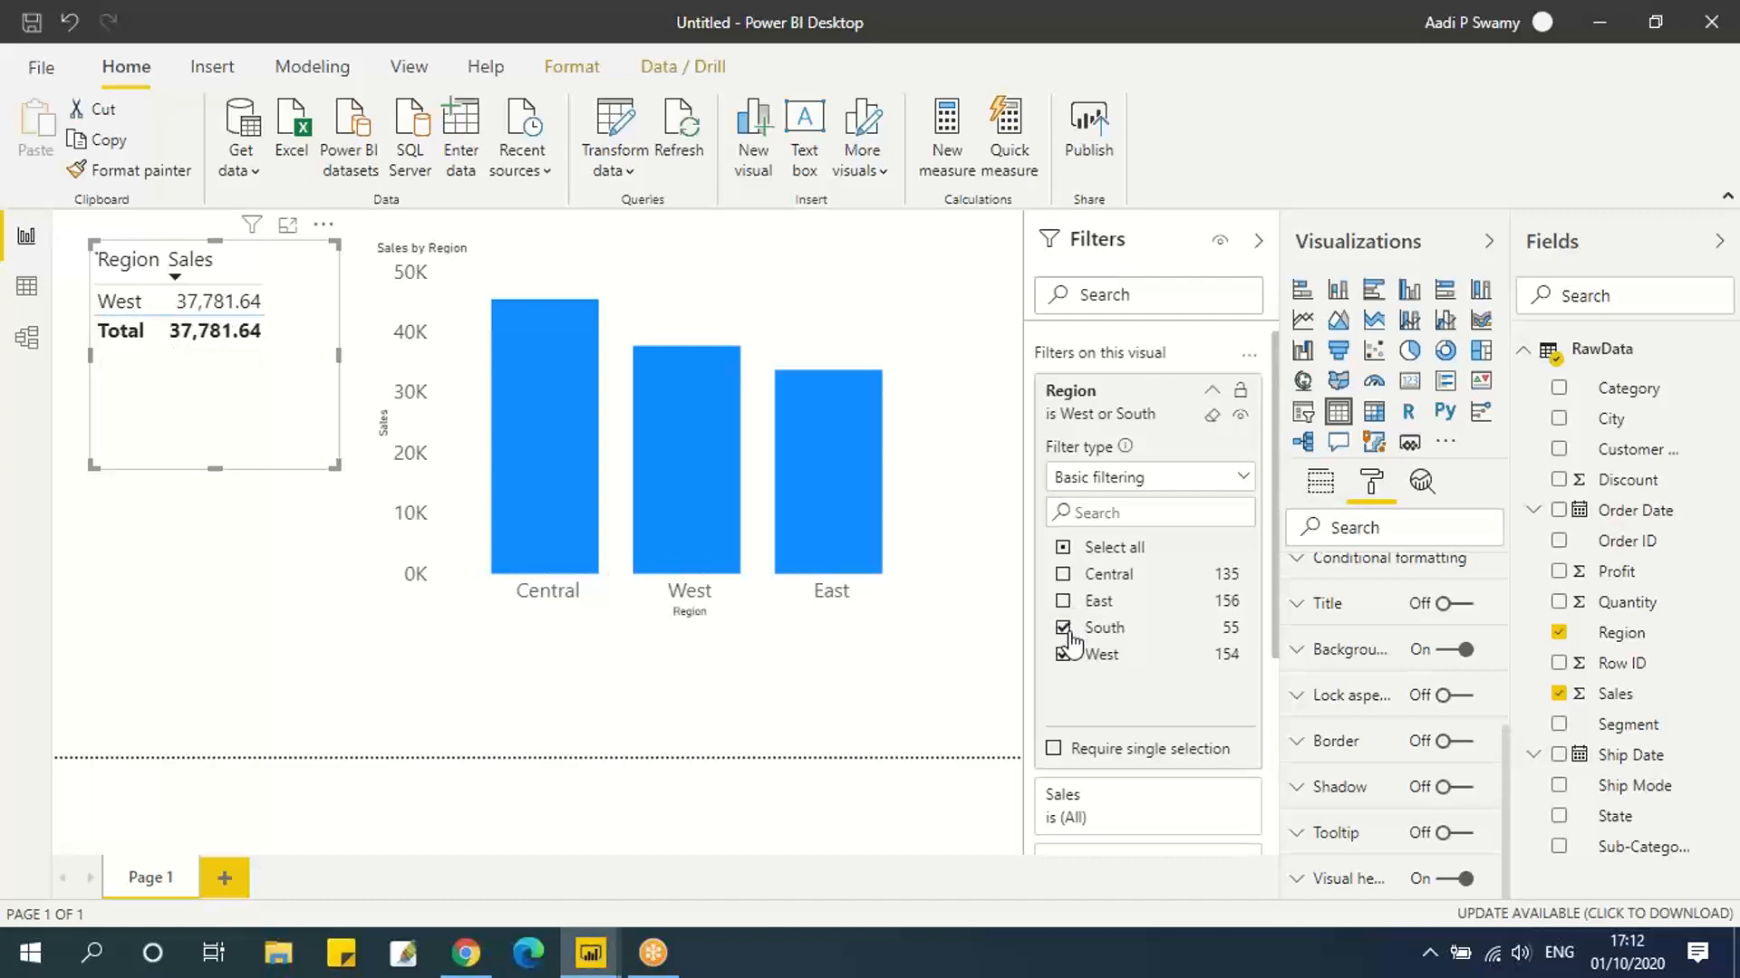
pyautogui.click(1064, 574)
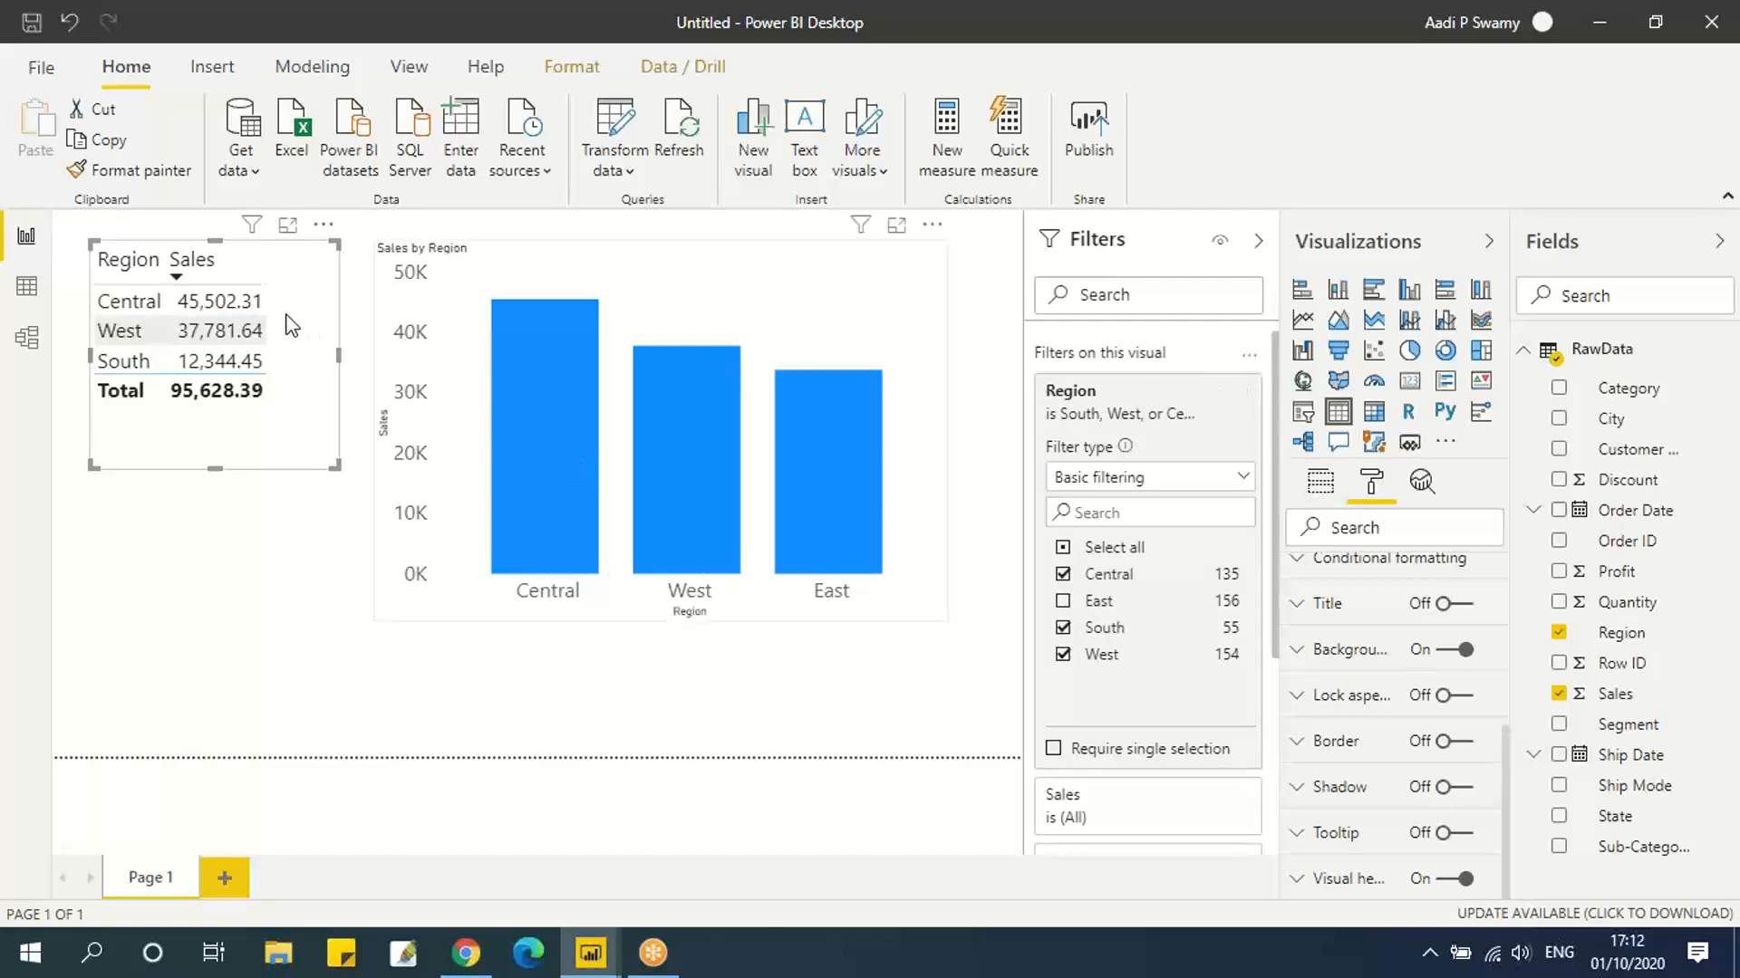
pyautogui.click(1063, 548)
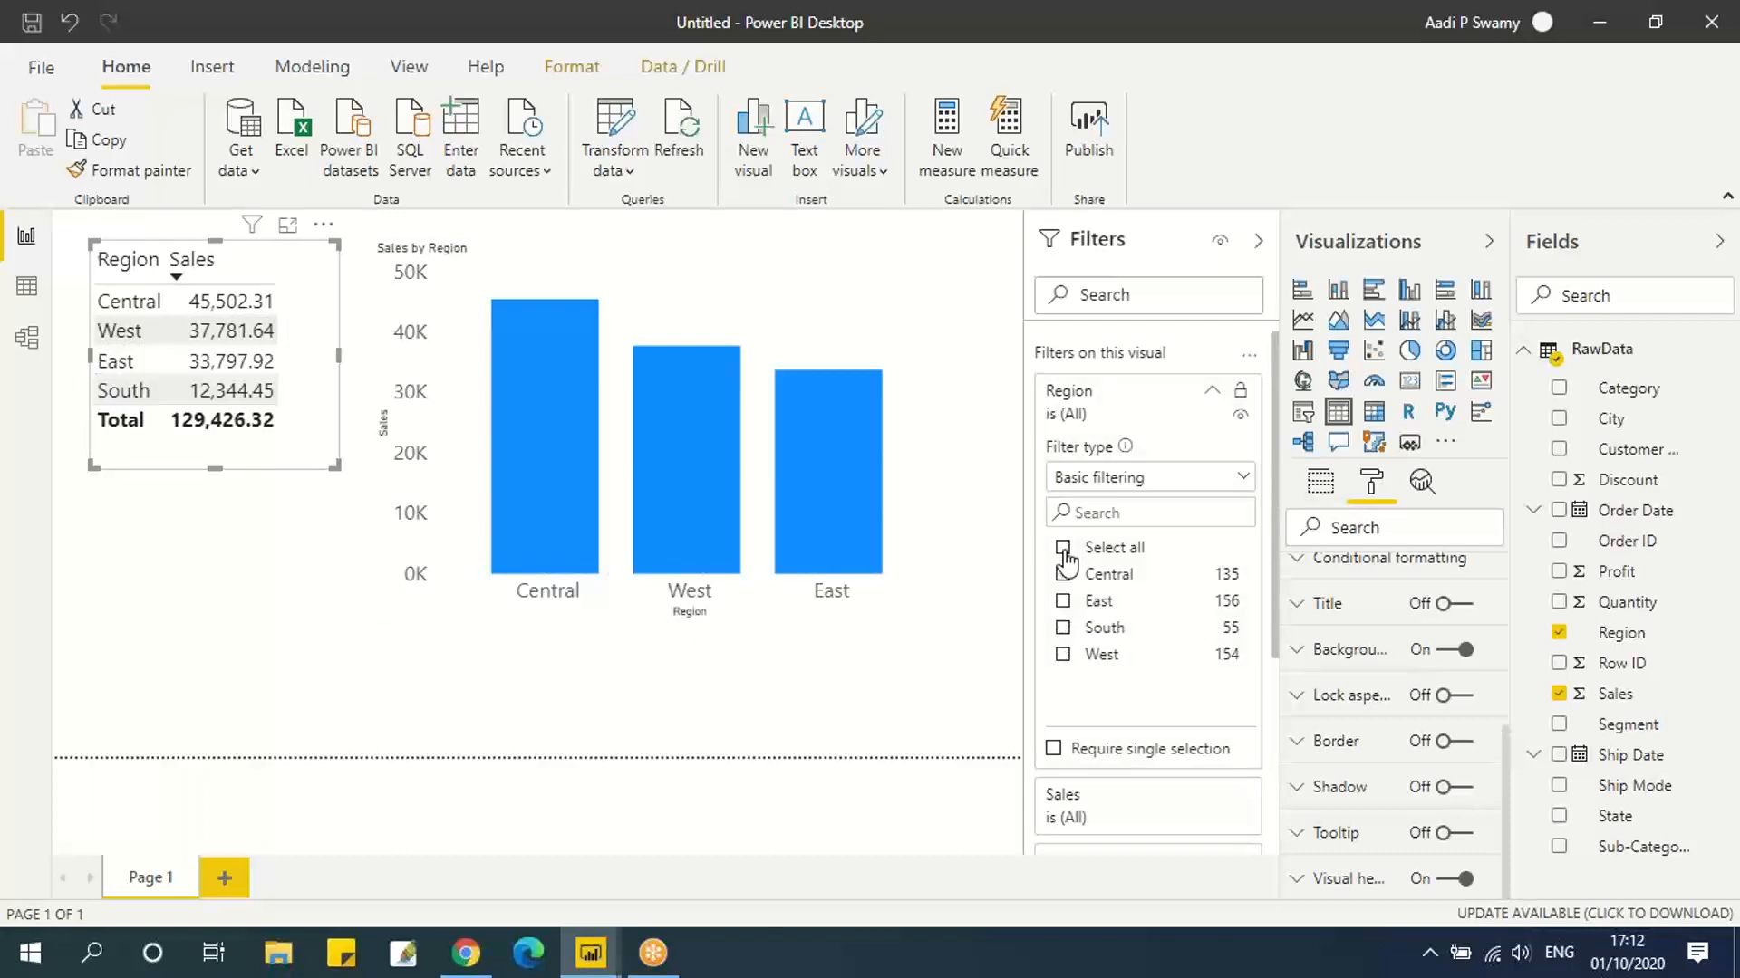
pyautogui.click(1065, 575)
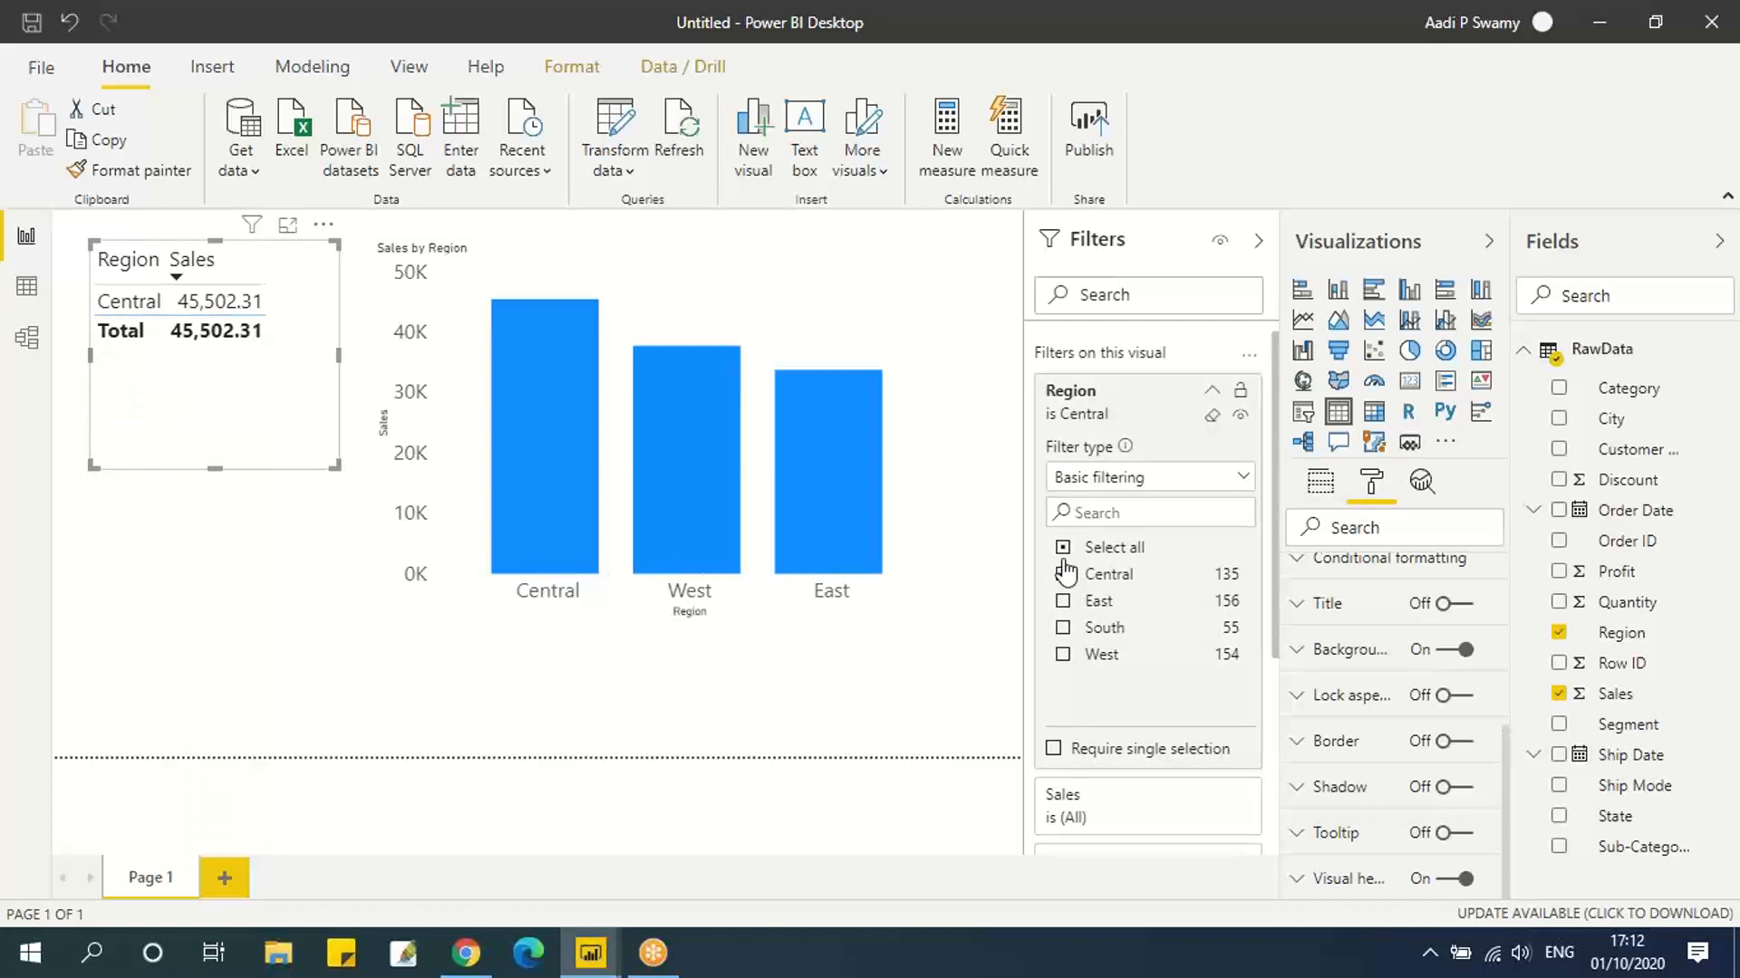
pyautogui.click(1065, 548)
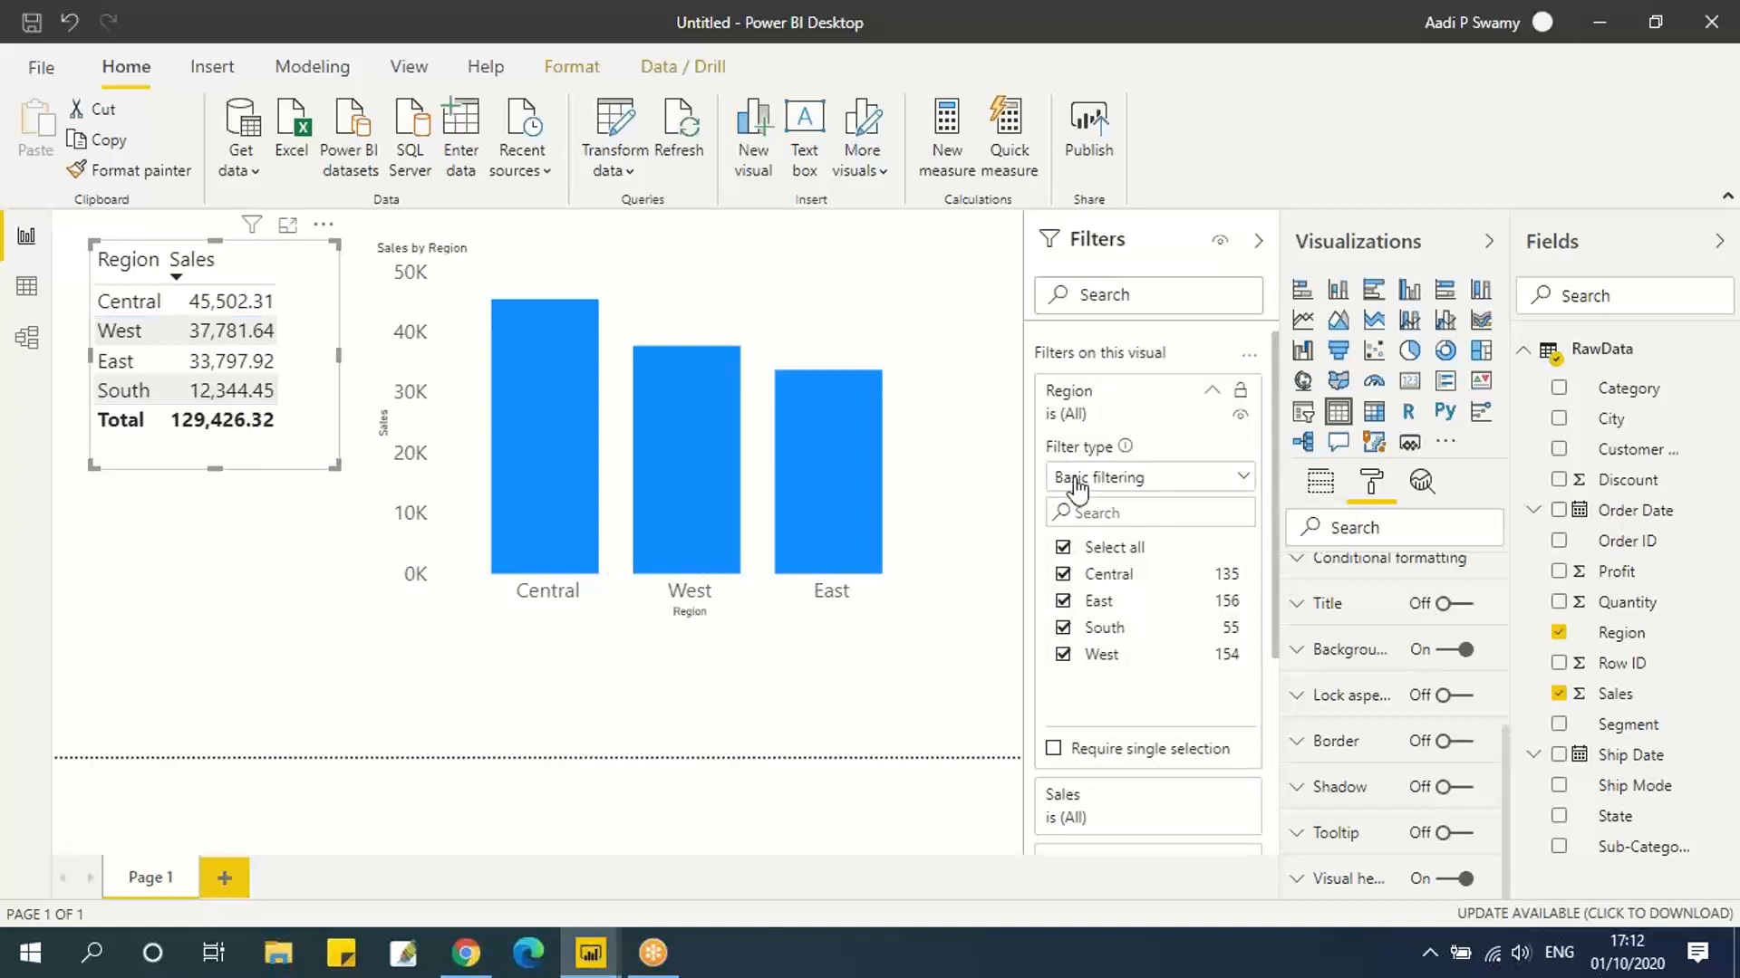
# Switch the table's Region filter type to Top N and check its Top and Bottom options.
pyautogui.click(1242, 483)
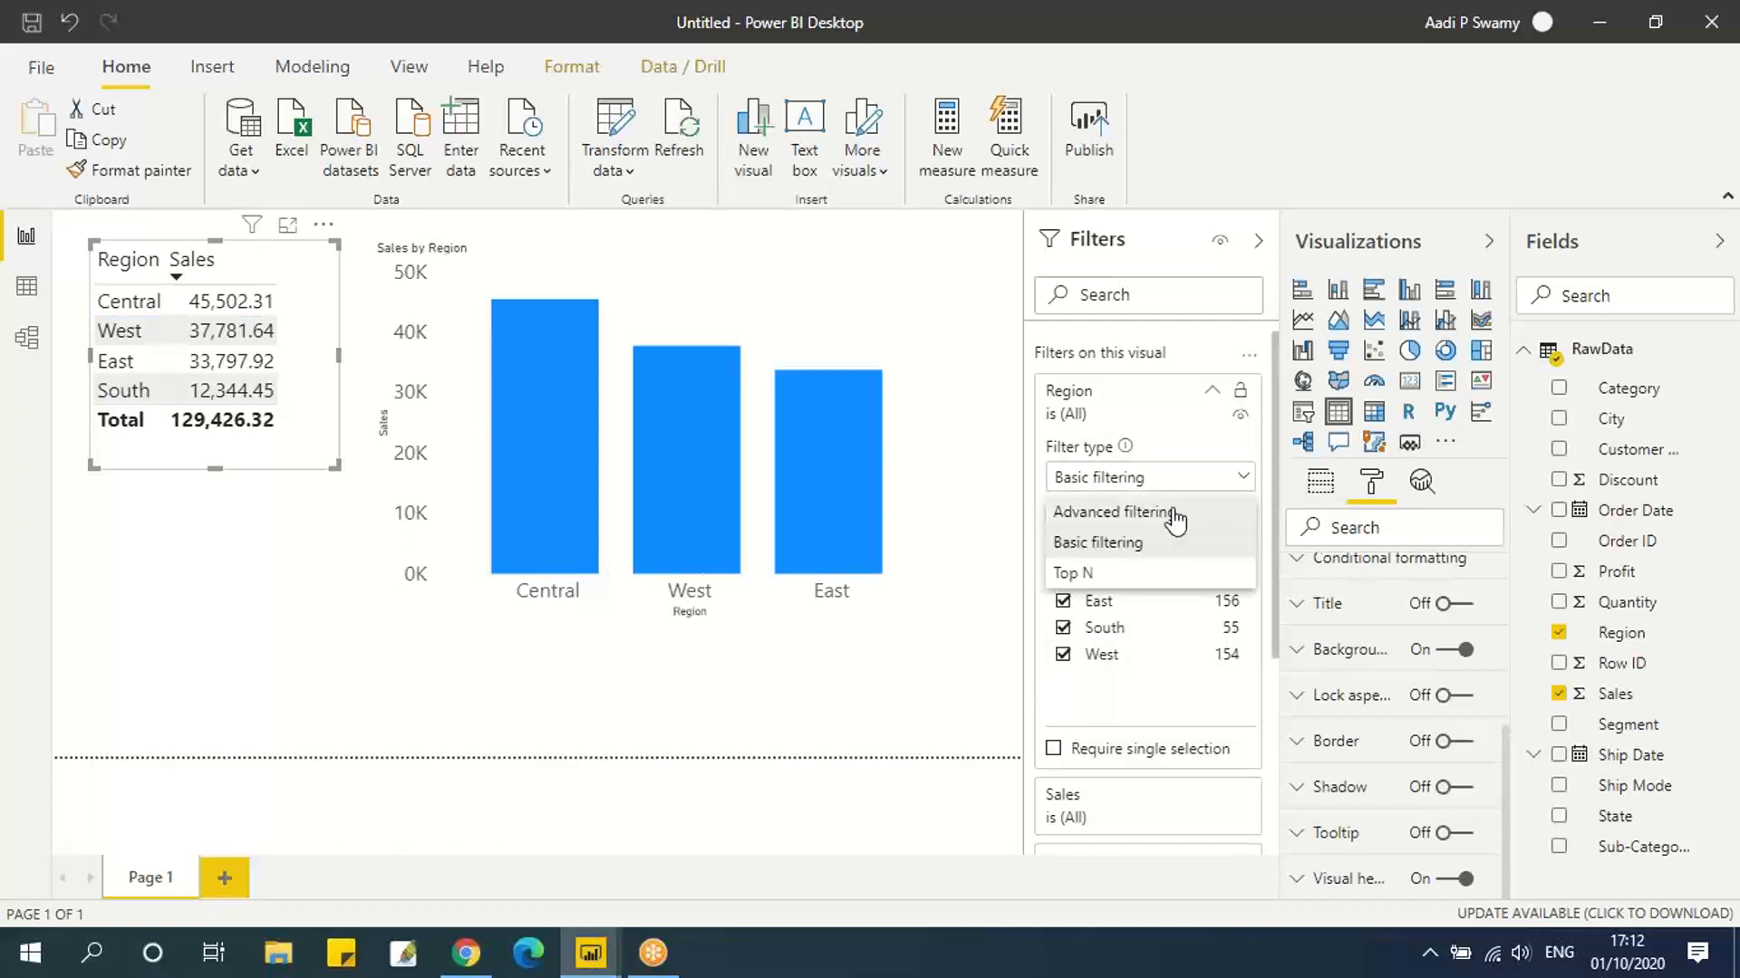
pyautogui.click(1092, 575)
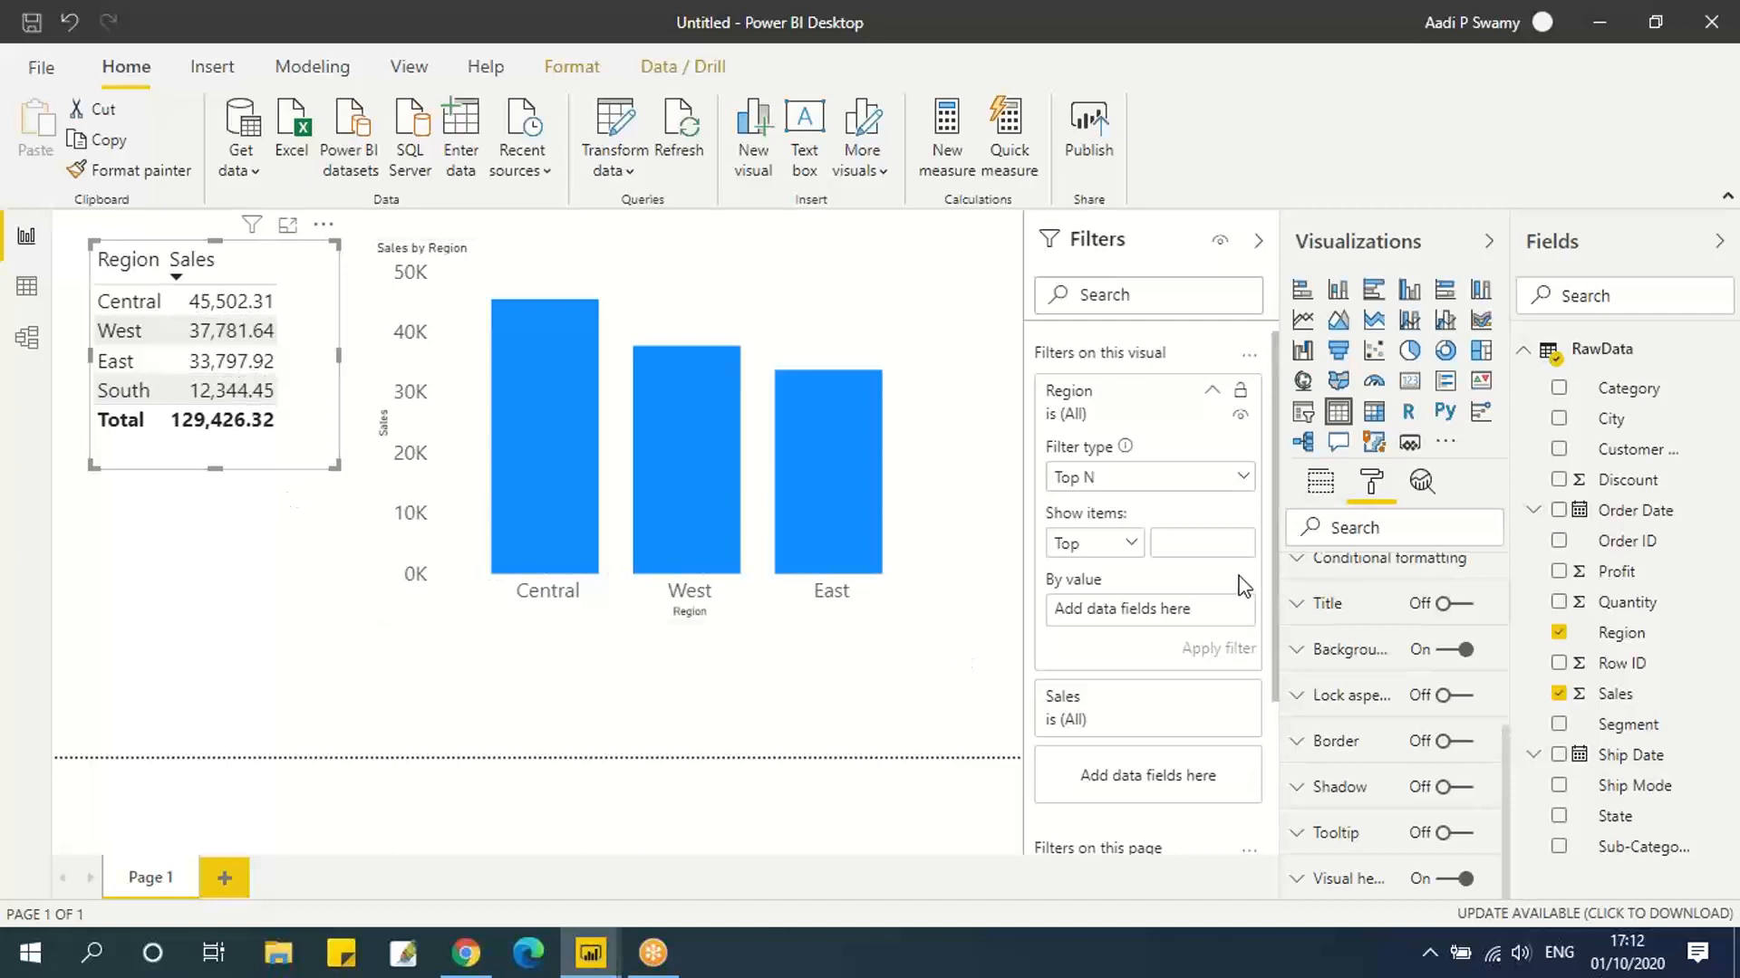
pyautogui.click(1132, 545)
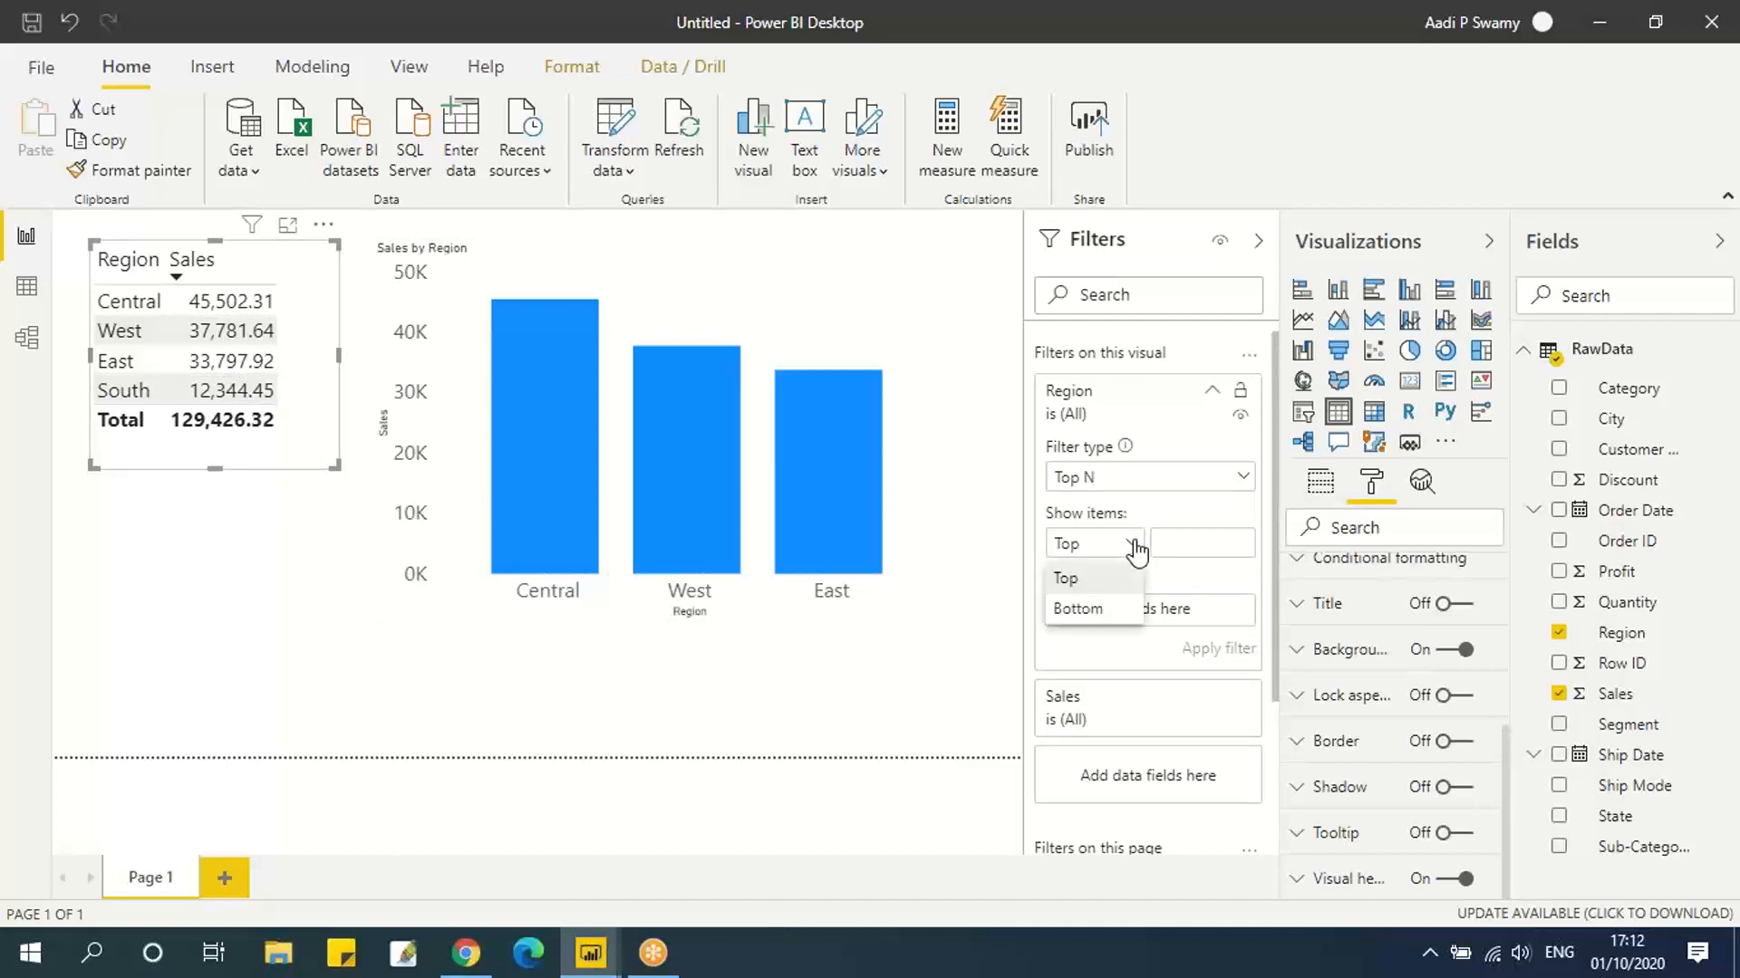
pyautogui.click(1171, 543)
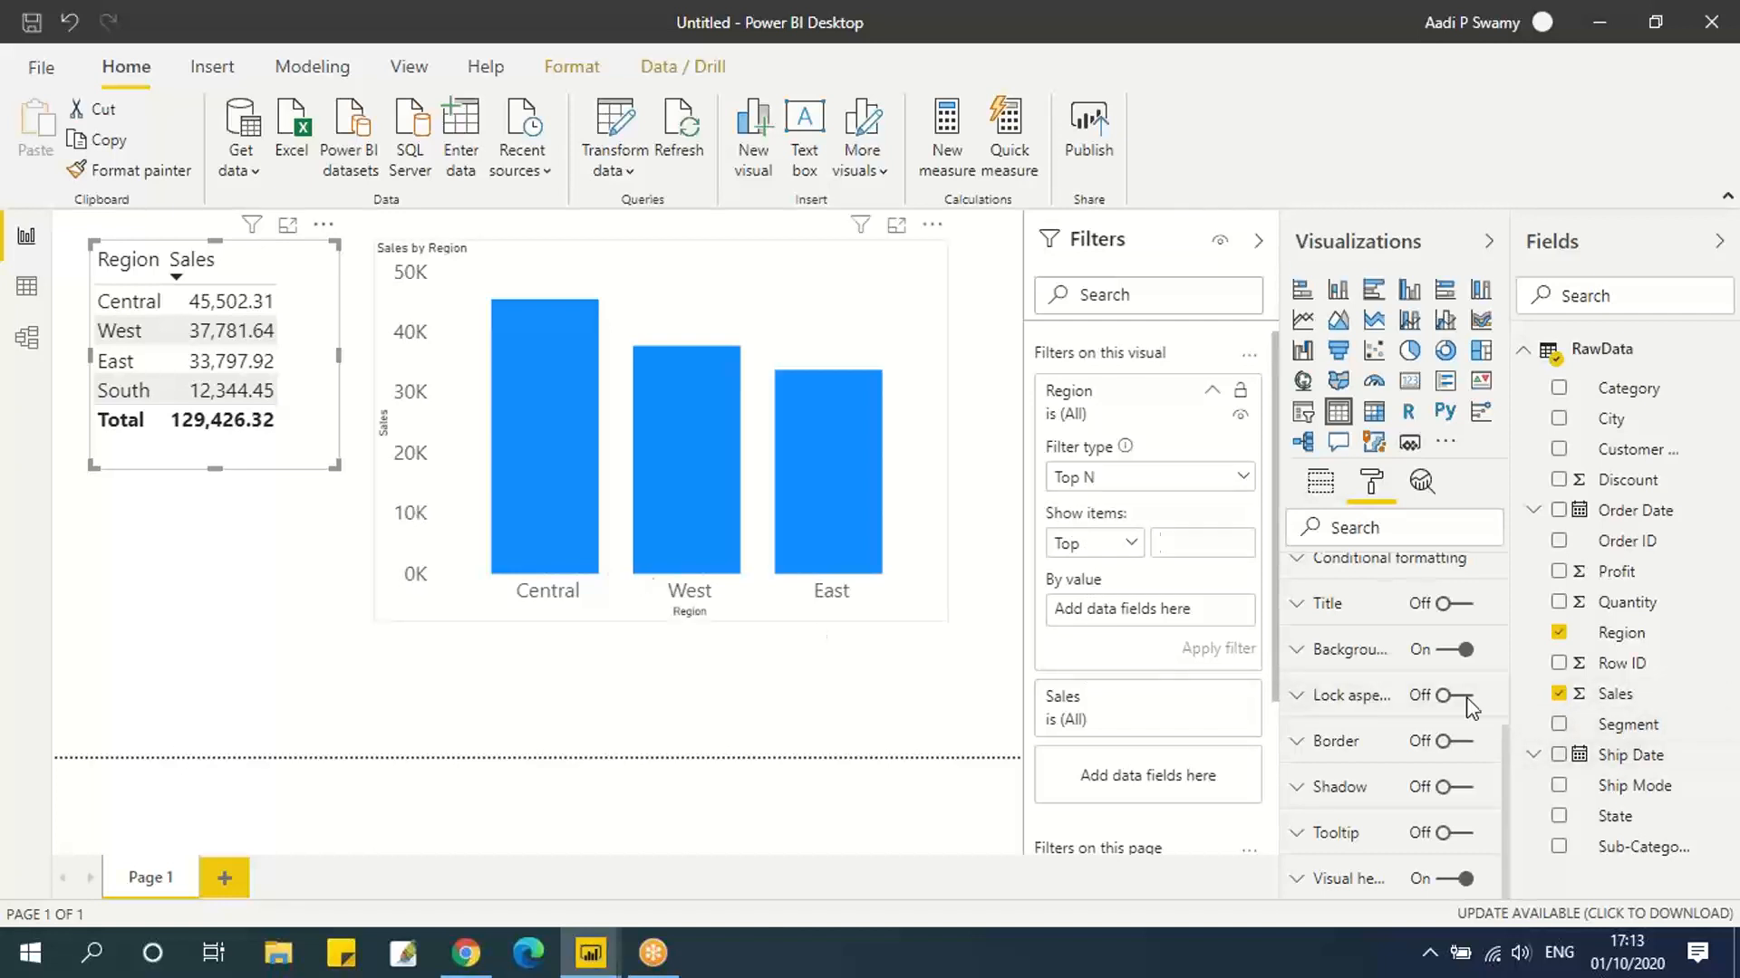
# Replace Region with State in the table, place State before Sales, and enlarge the table.
pyautogui.click(1558, 633)
pyautogui.click(1558, 818)
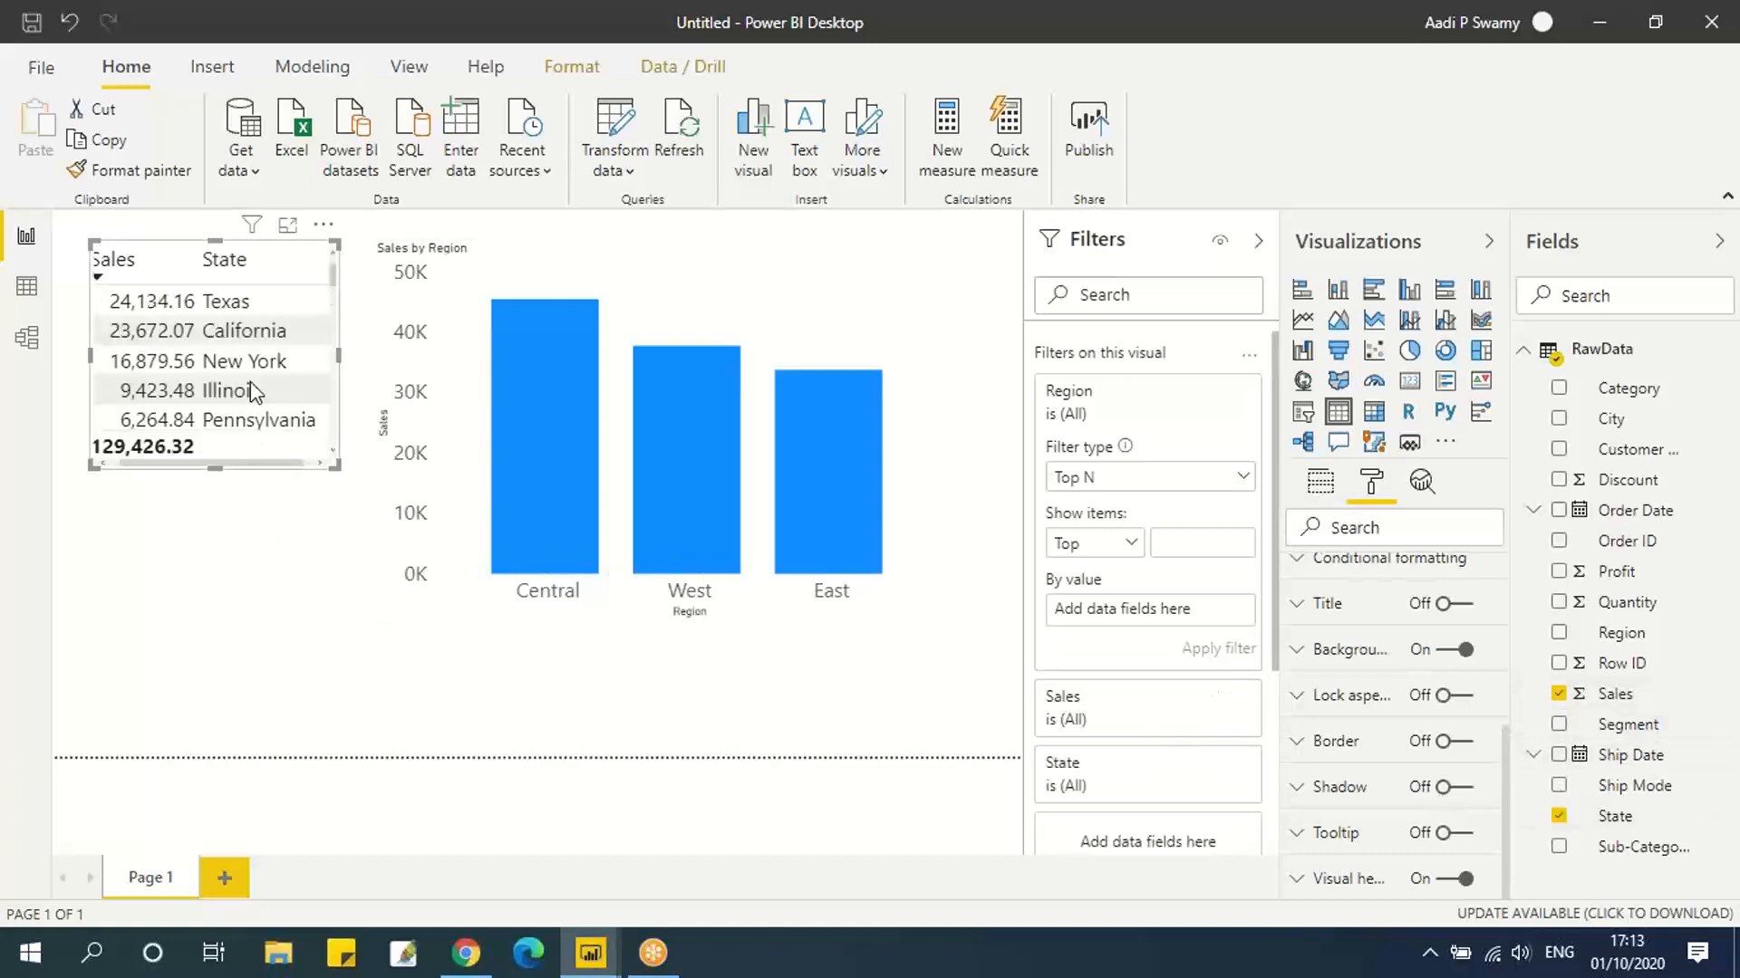
pyautogui.moveTo(337, 466); pyautogui.dragTo(348, 659)
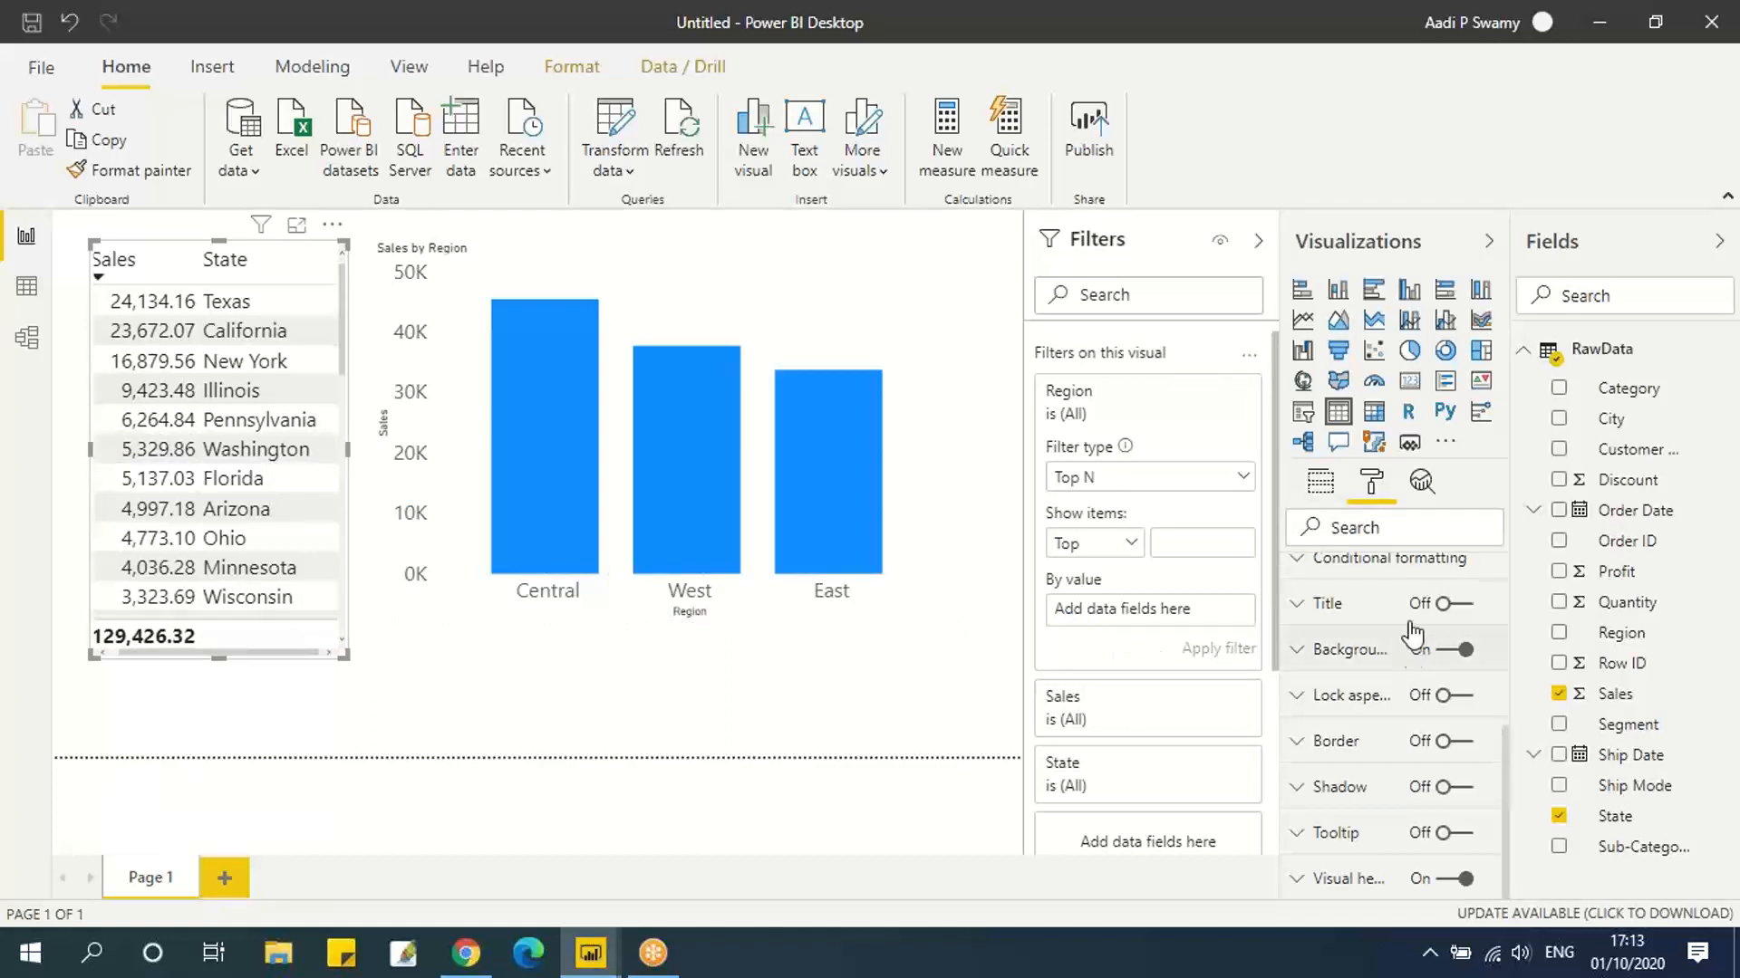
pyautogui.click(1322, 485)
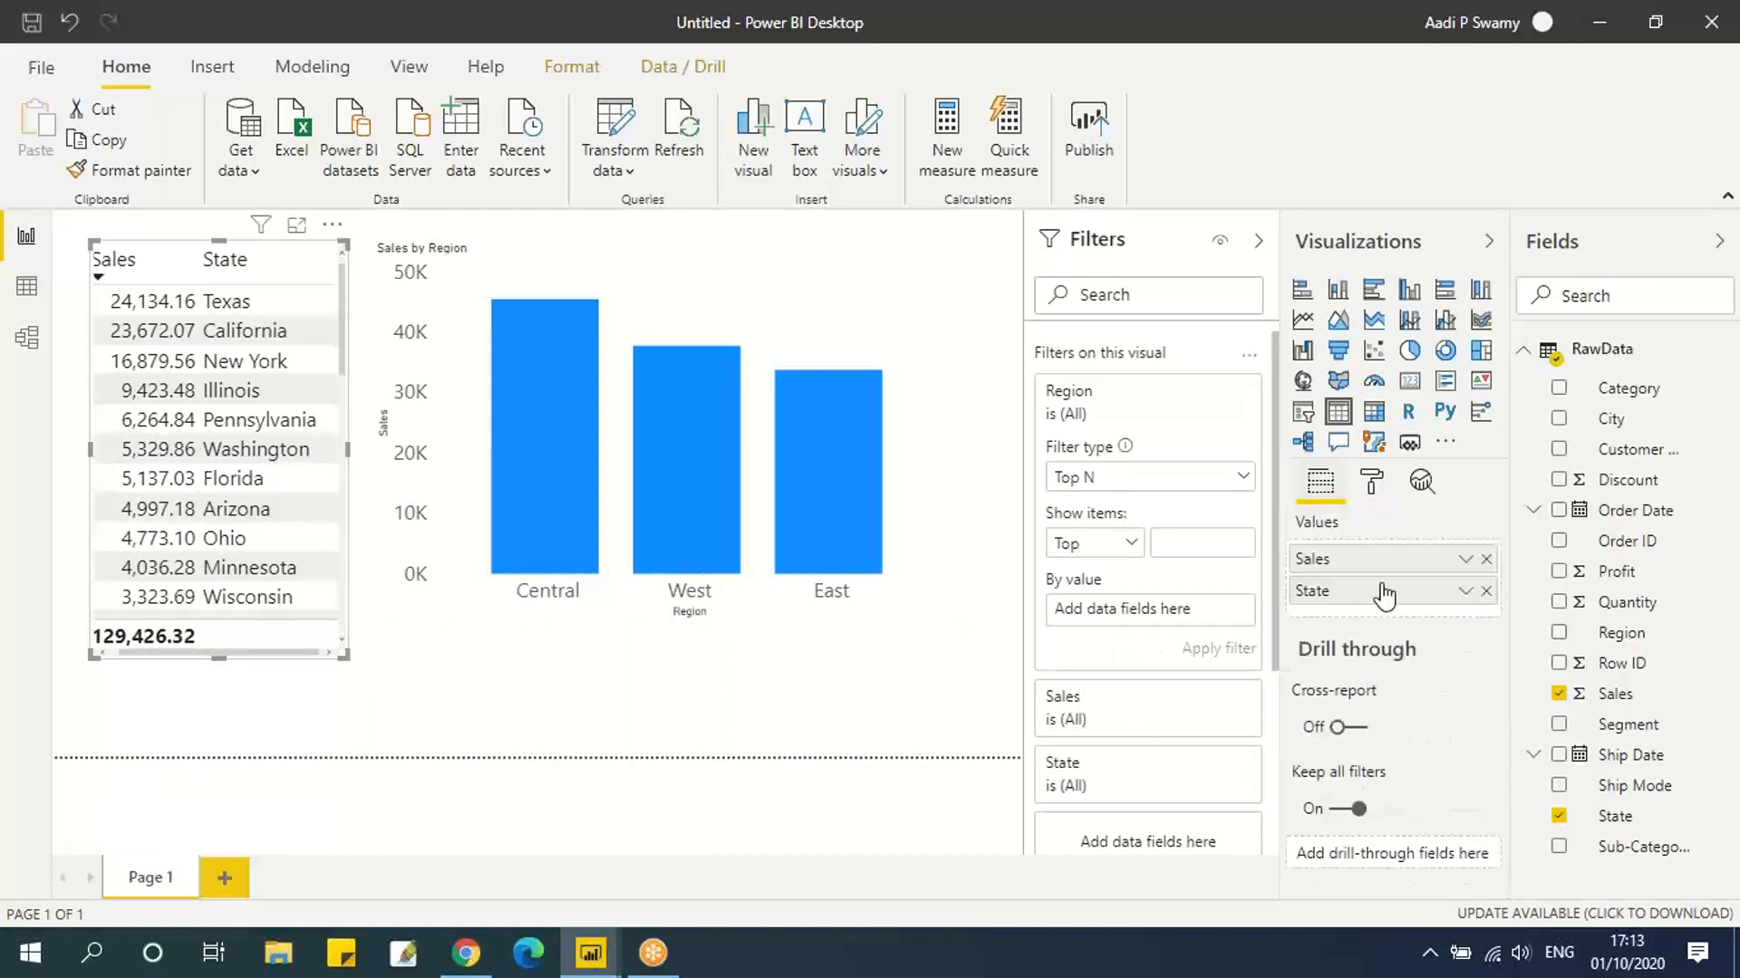
pyautogui.moveTo(1366, 569); pyautogui.dragTo(1368, 602)
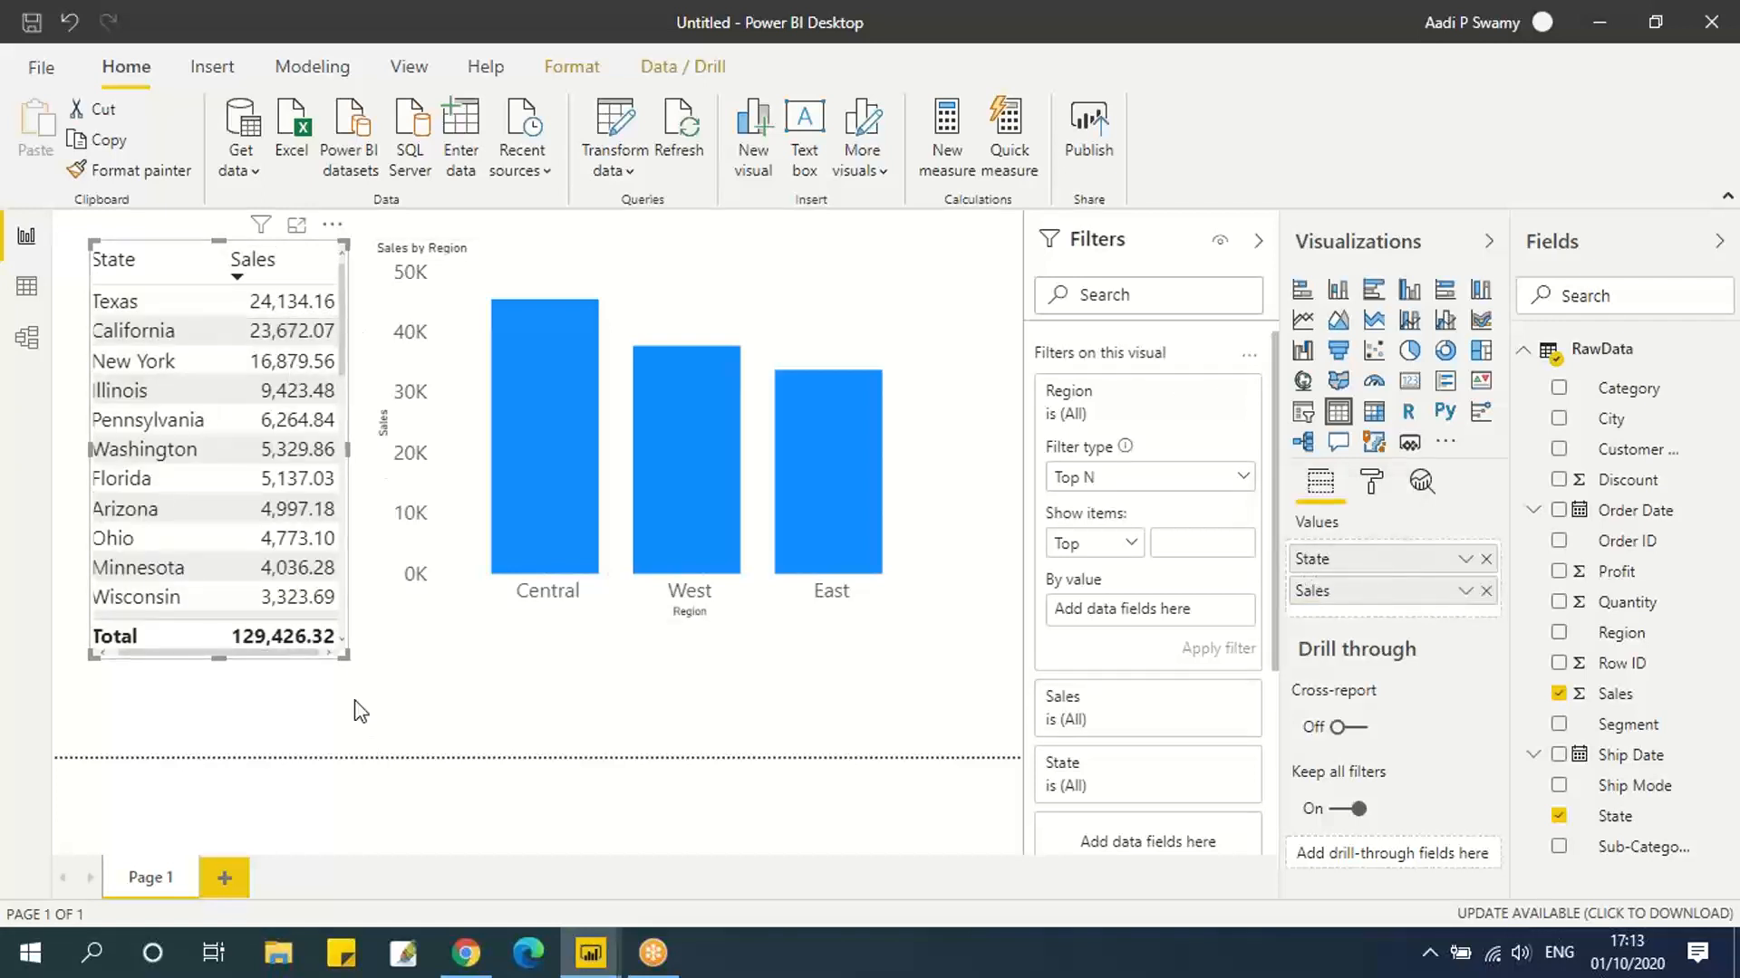
pyautogui.moveTo(345, 656); pyautogui.dragTo(381, 708)
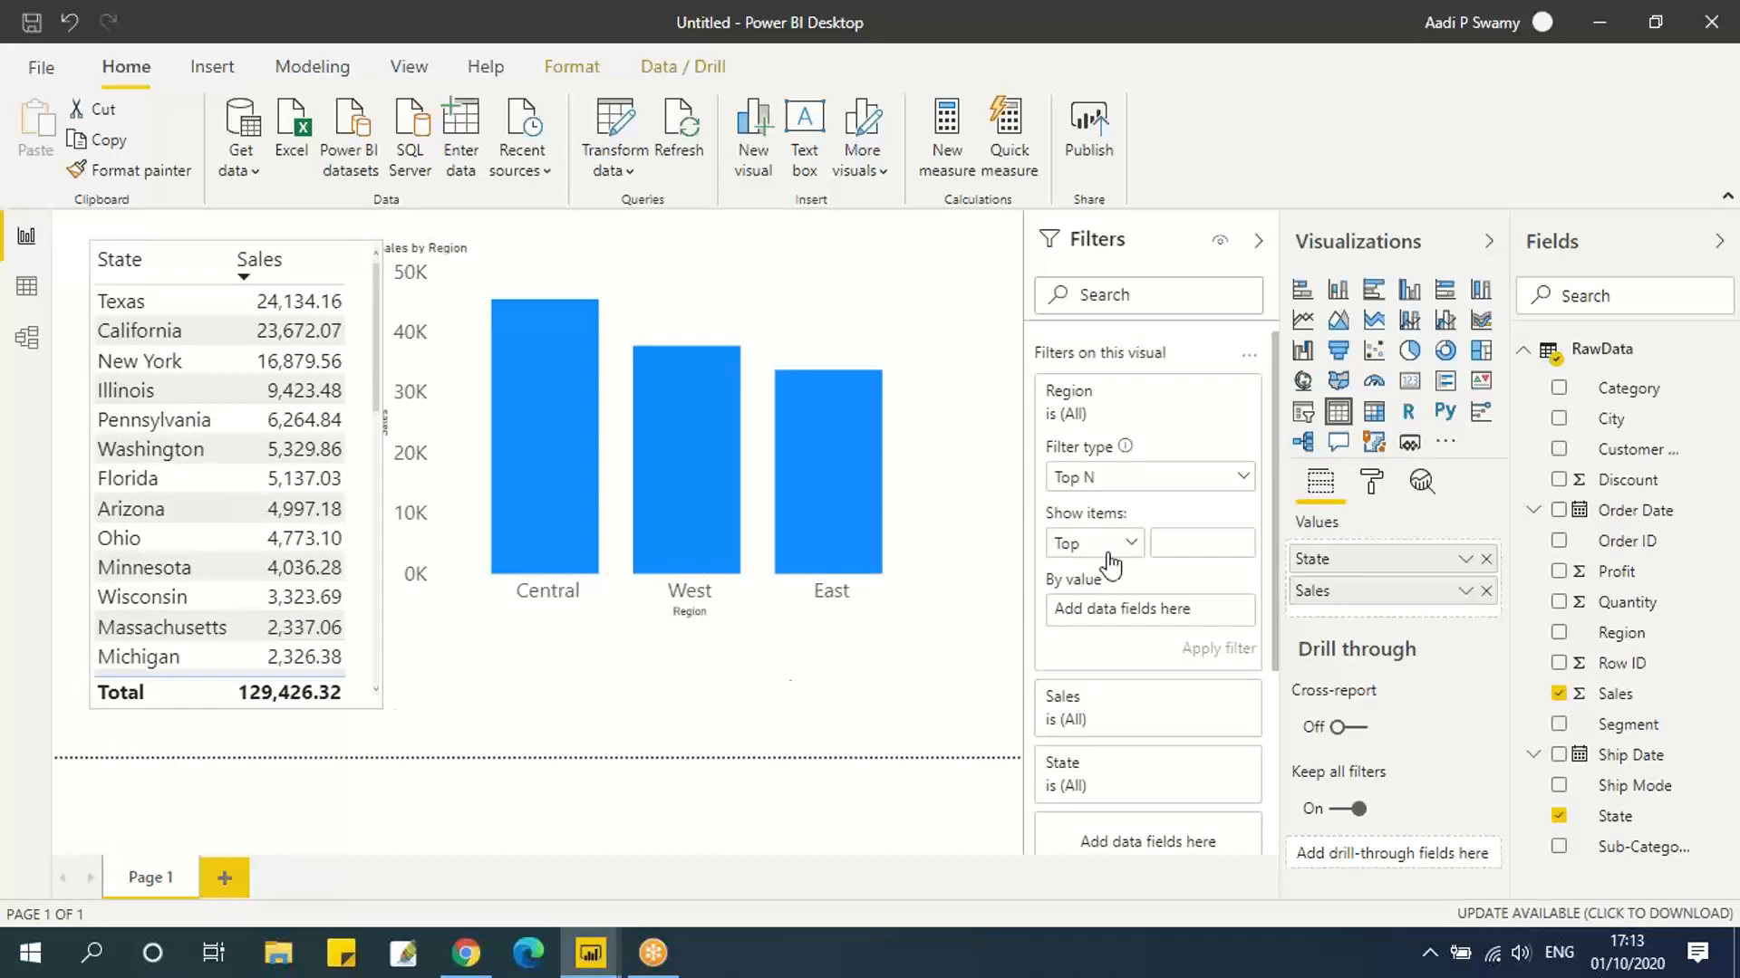
# Place the State filter above Sales in the table's visual-level filters and expand it.
pyautogui.click(1211, 391)
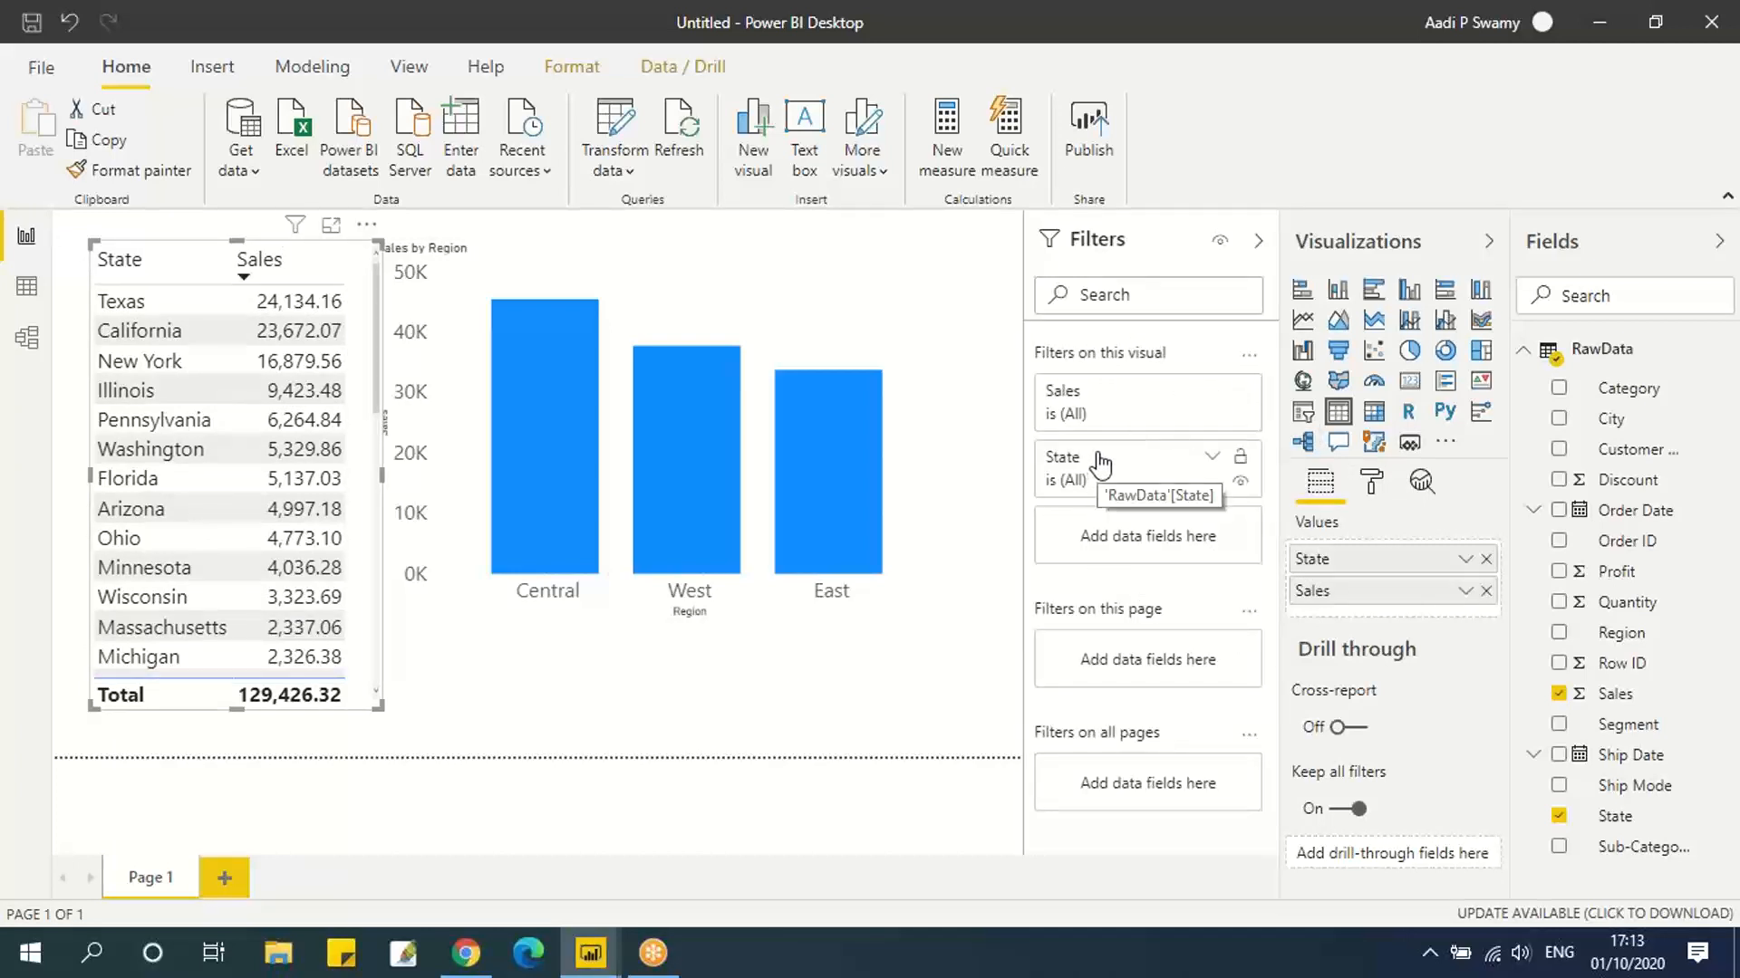
pyautogui.moveTo(1111, 409); pyautogui.dragTo(1151, 480)
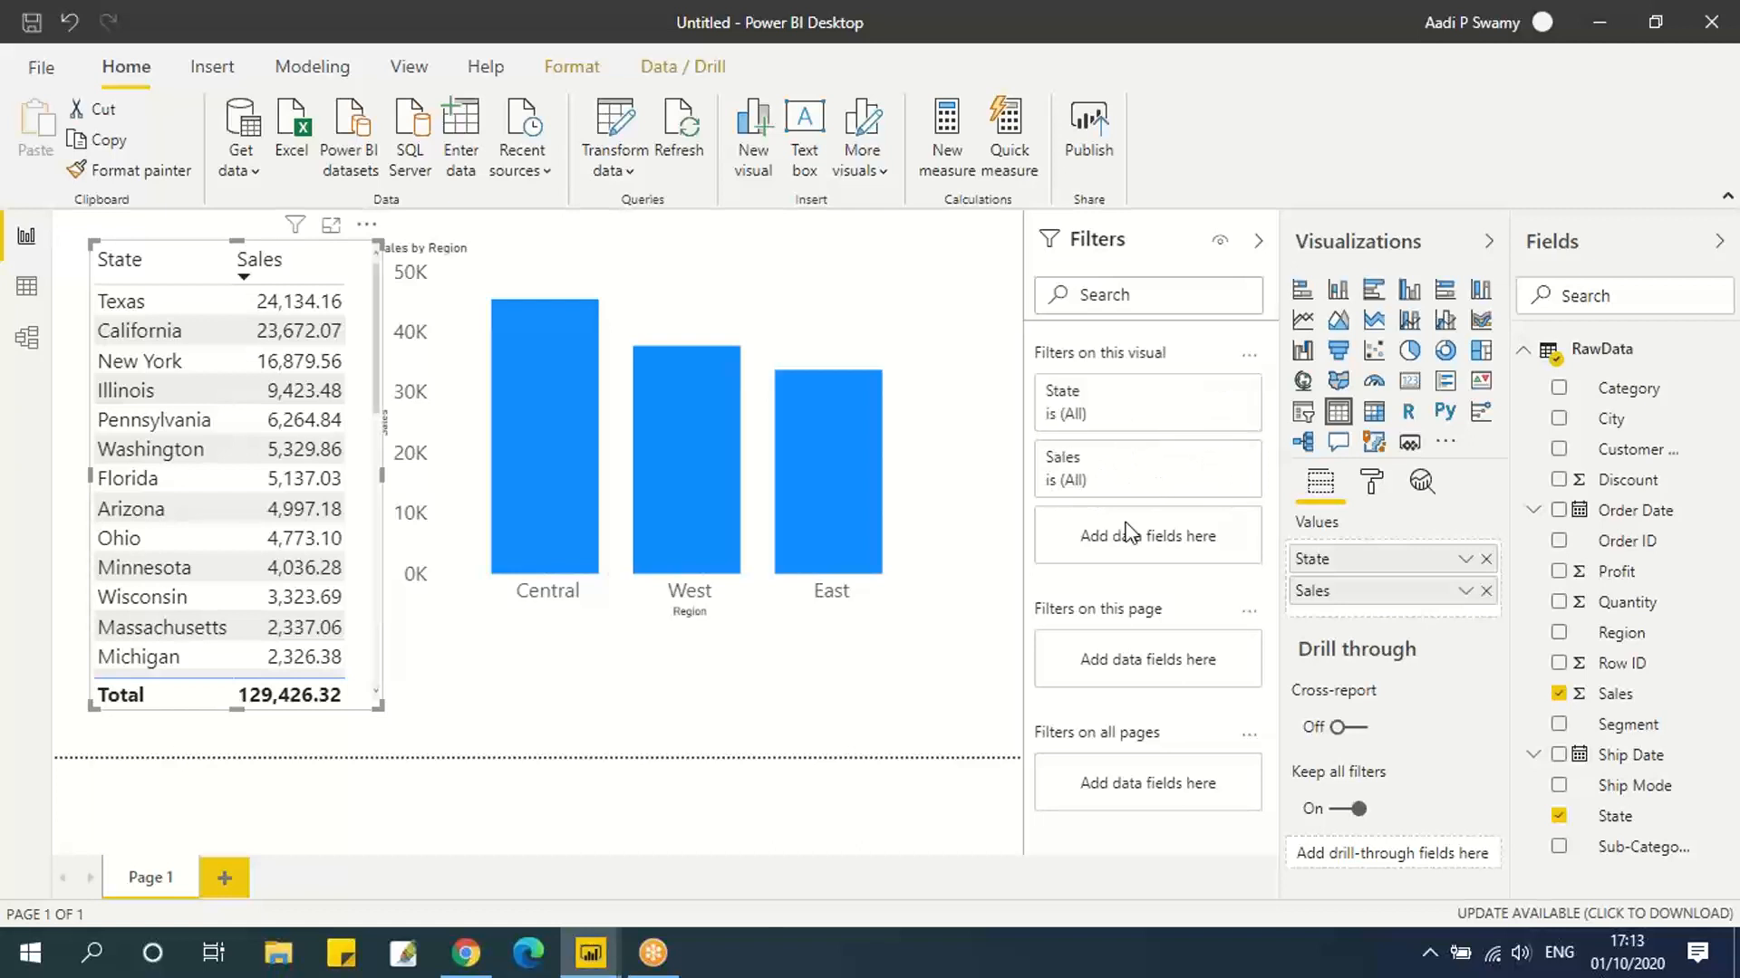
pyautogui.click(1211, 391)
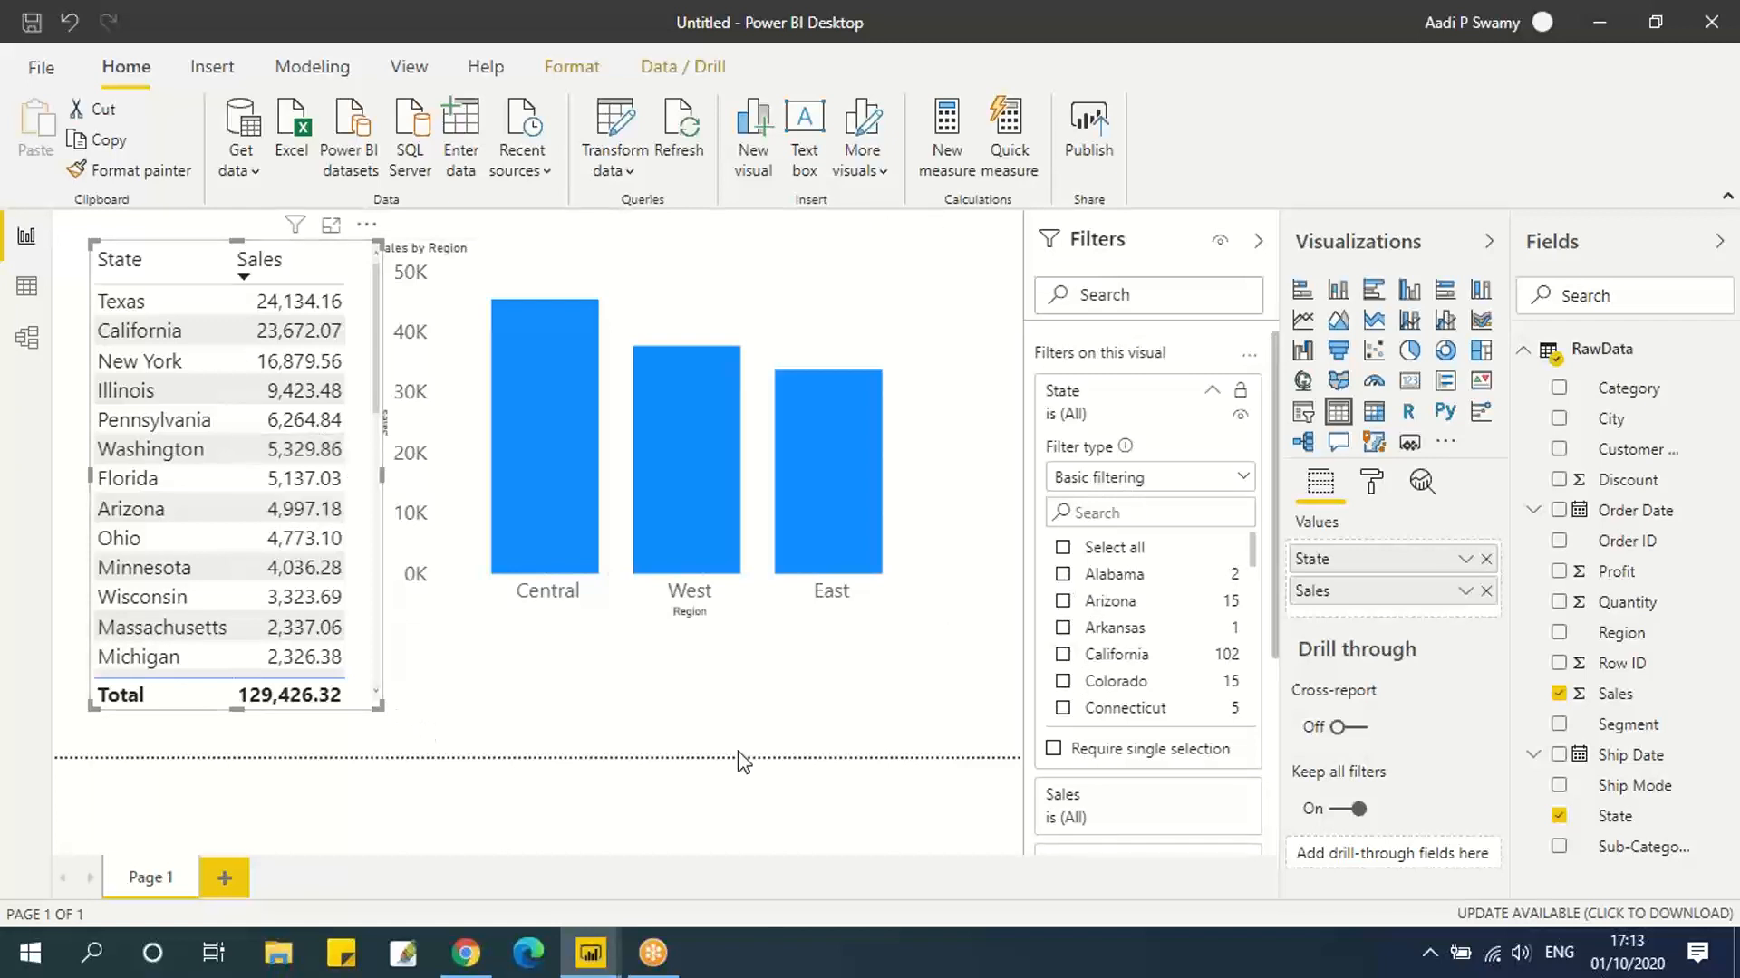
# Switch the table's State filter to Top N and enter 10 as the number of top items.
pyautogui.click(1138, 480)
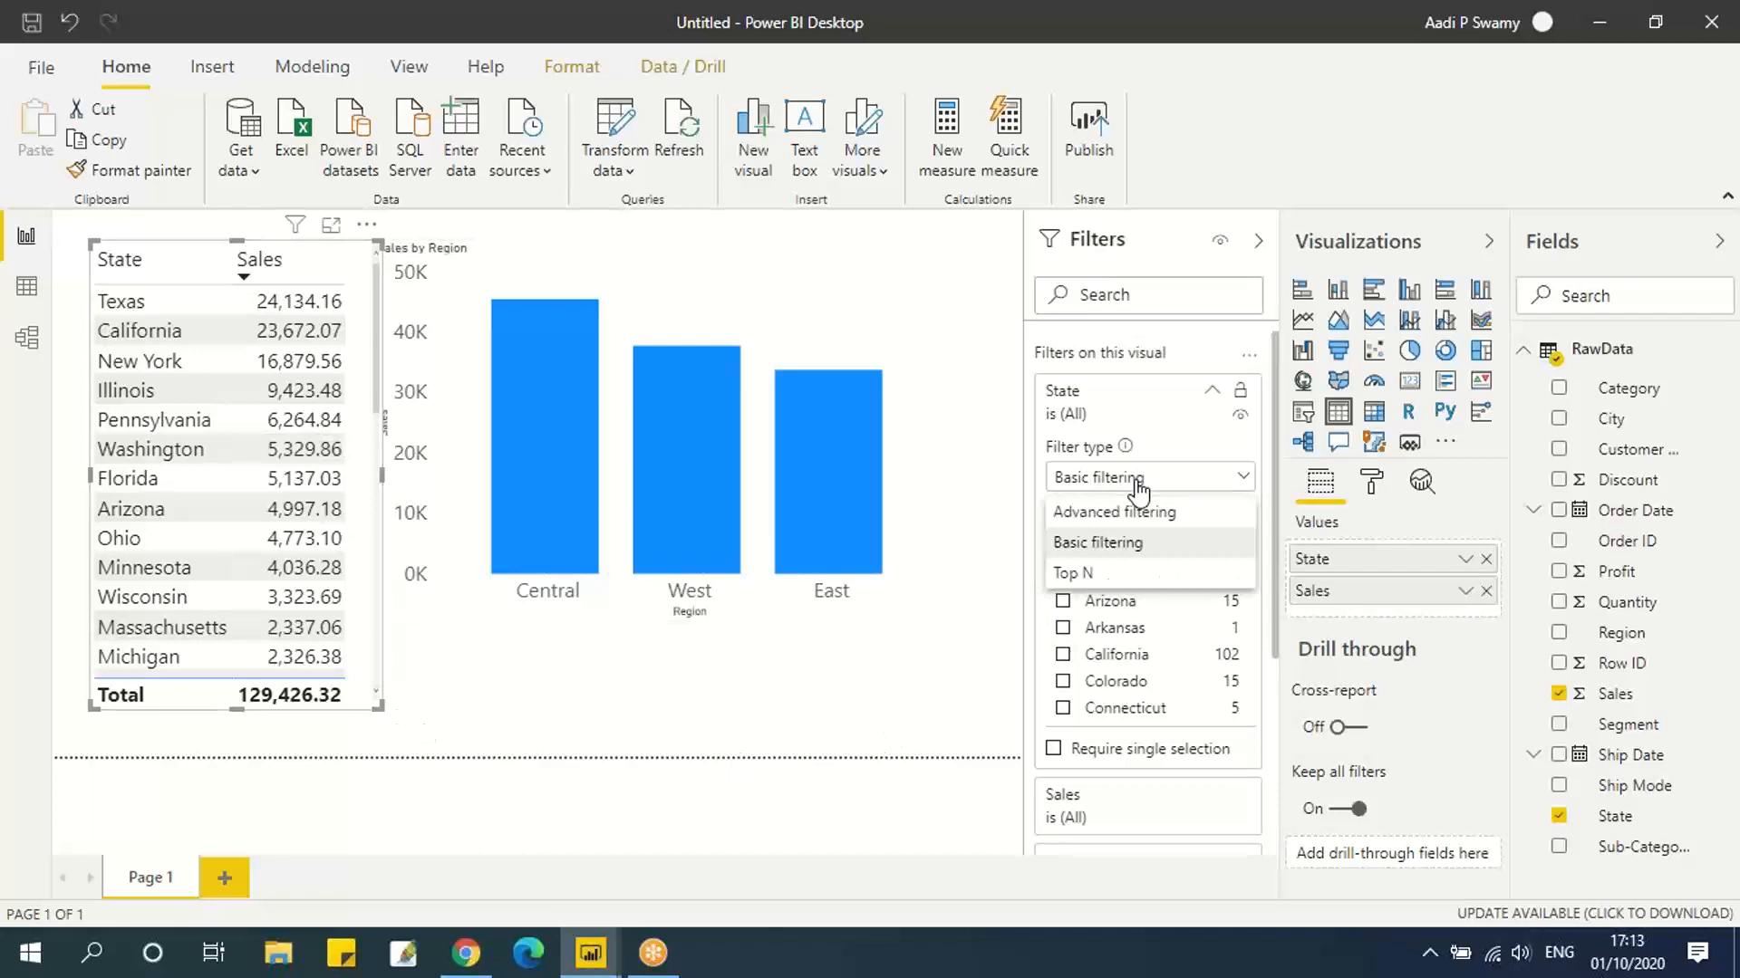
pyautogui.click(1106, 577)
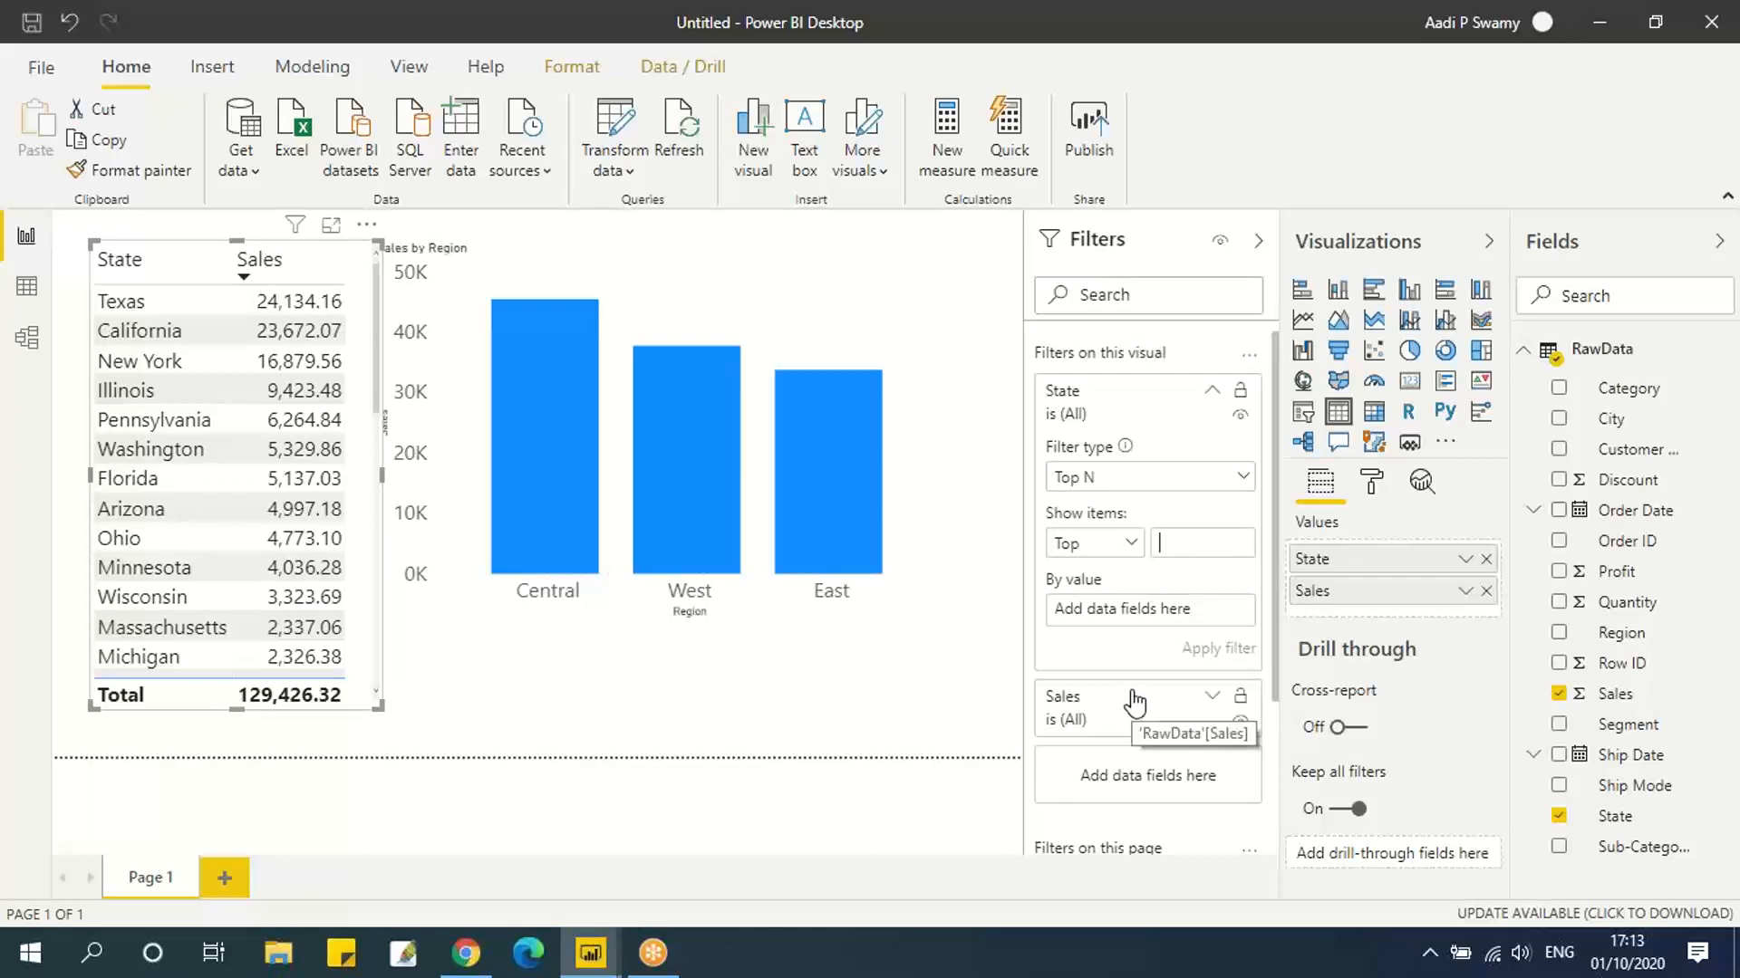
pyautogui.write('10')
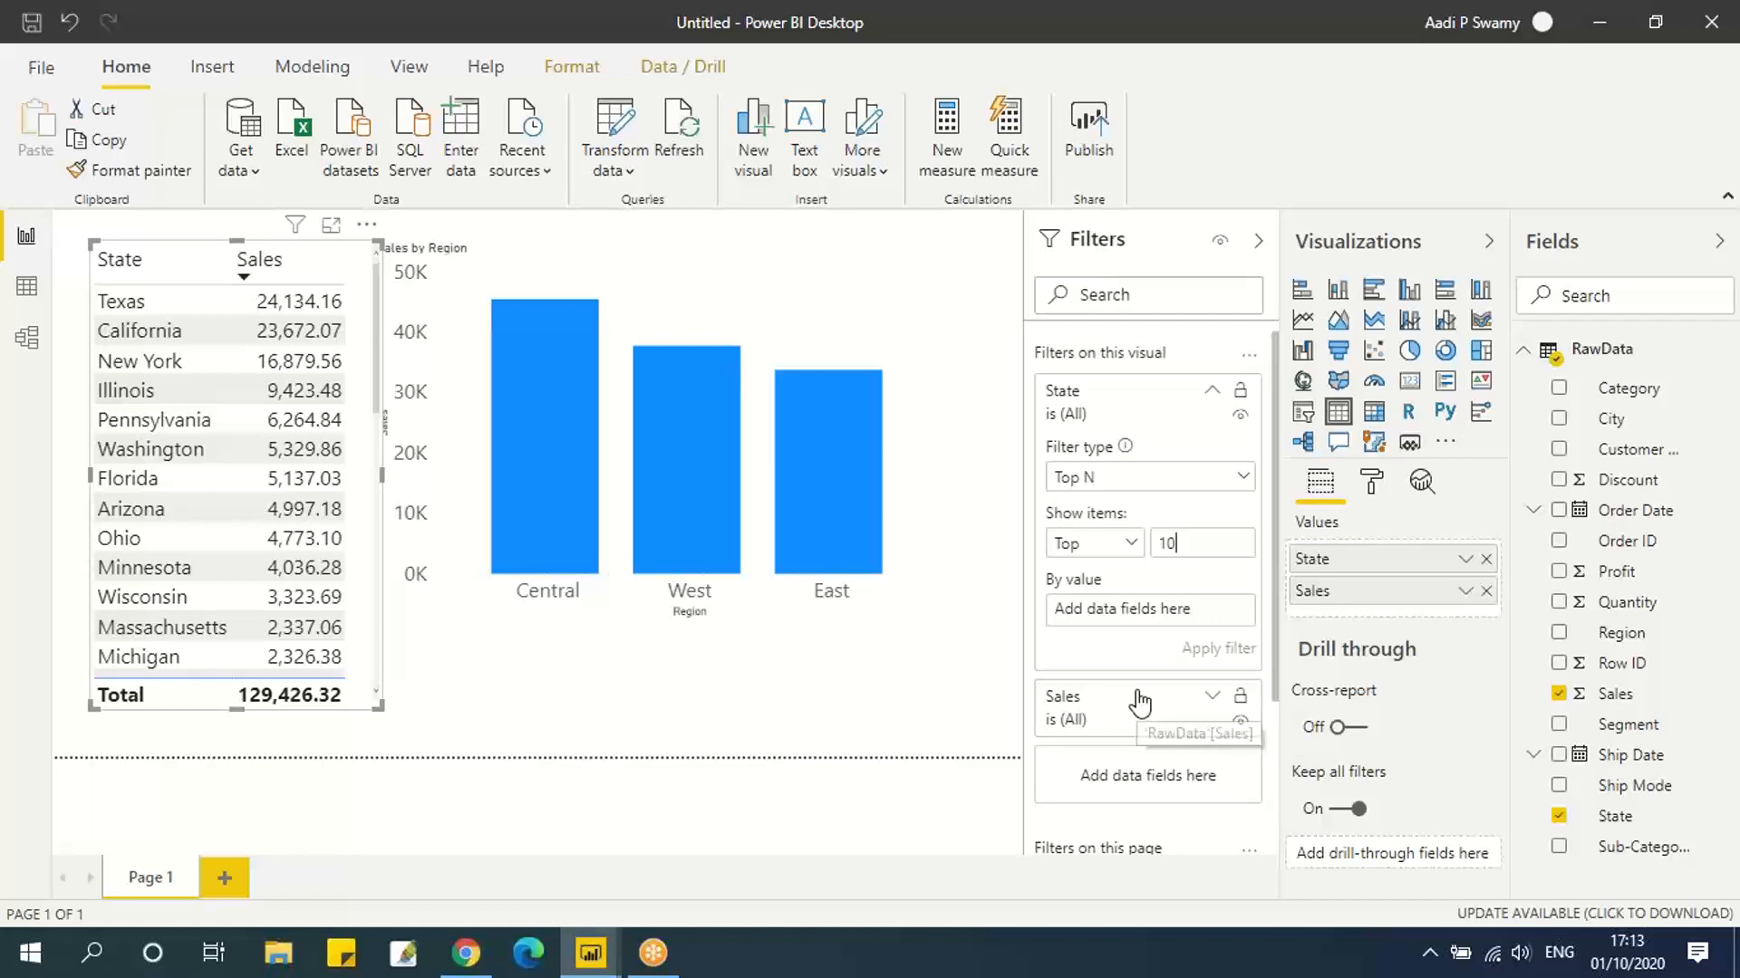
pyautogui.click(1178, 477)
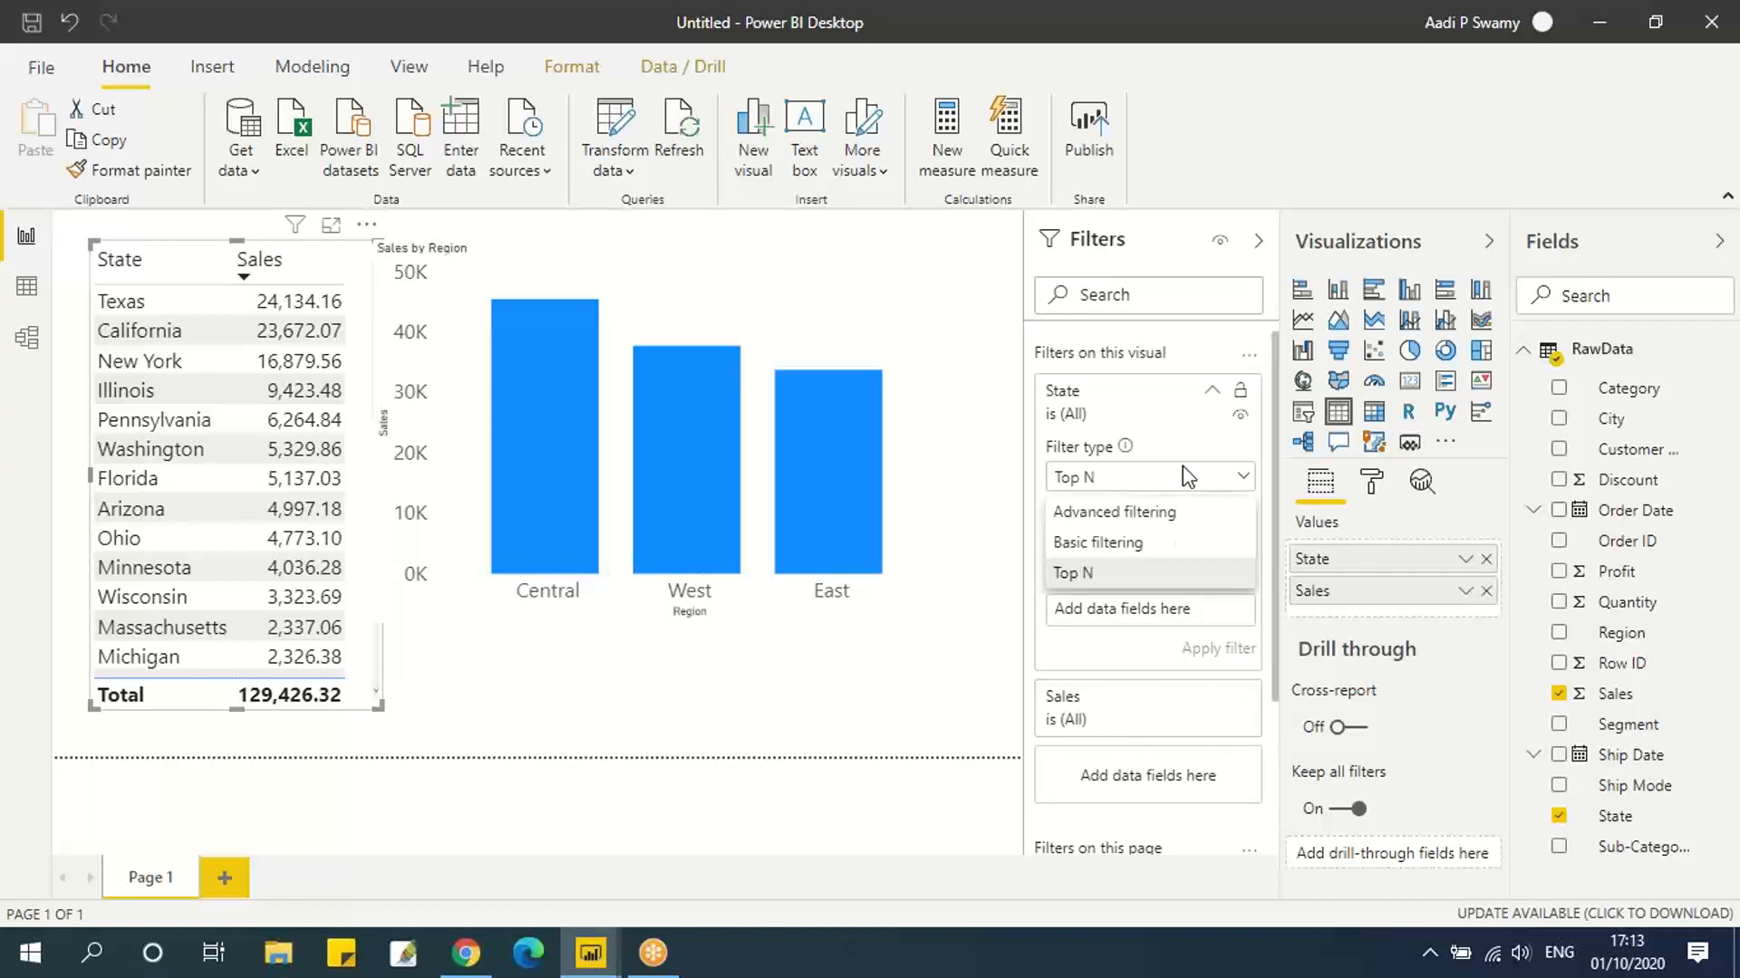
pyautogui.click(1178, 478)
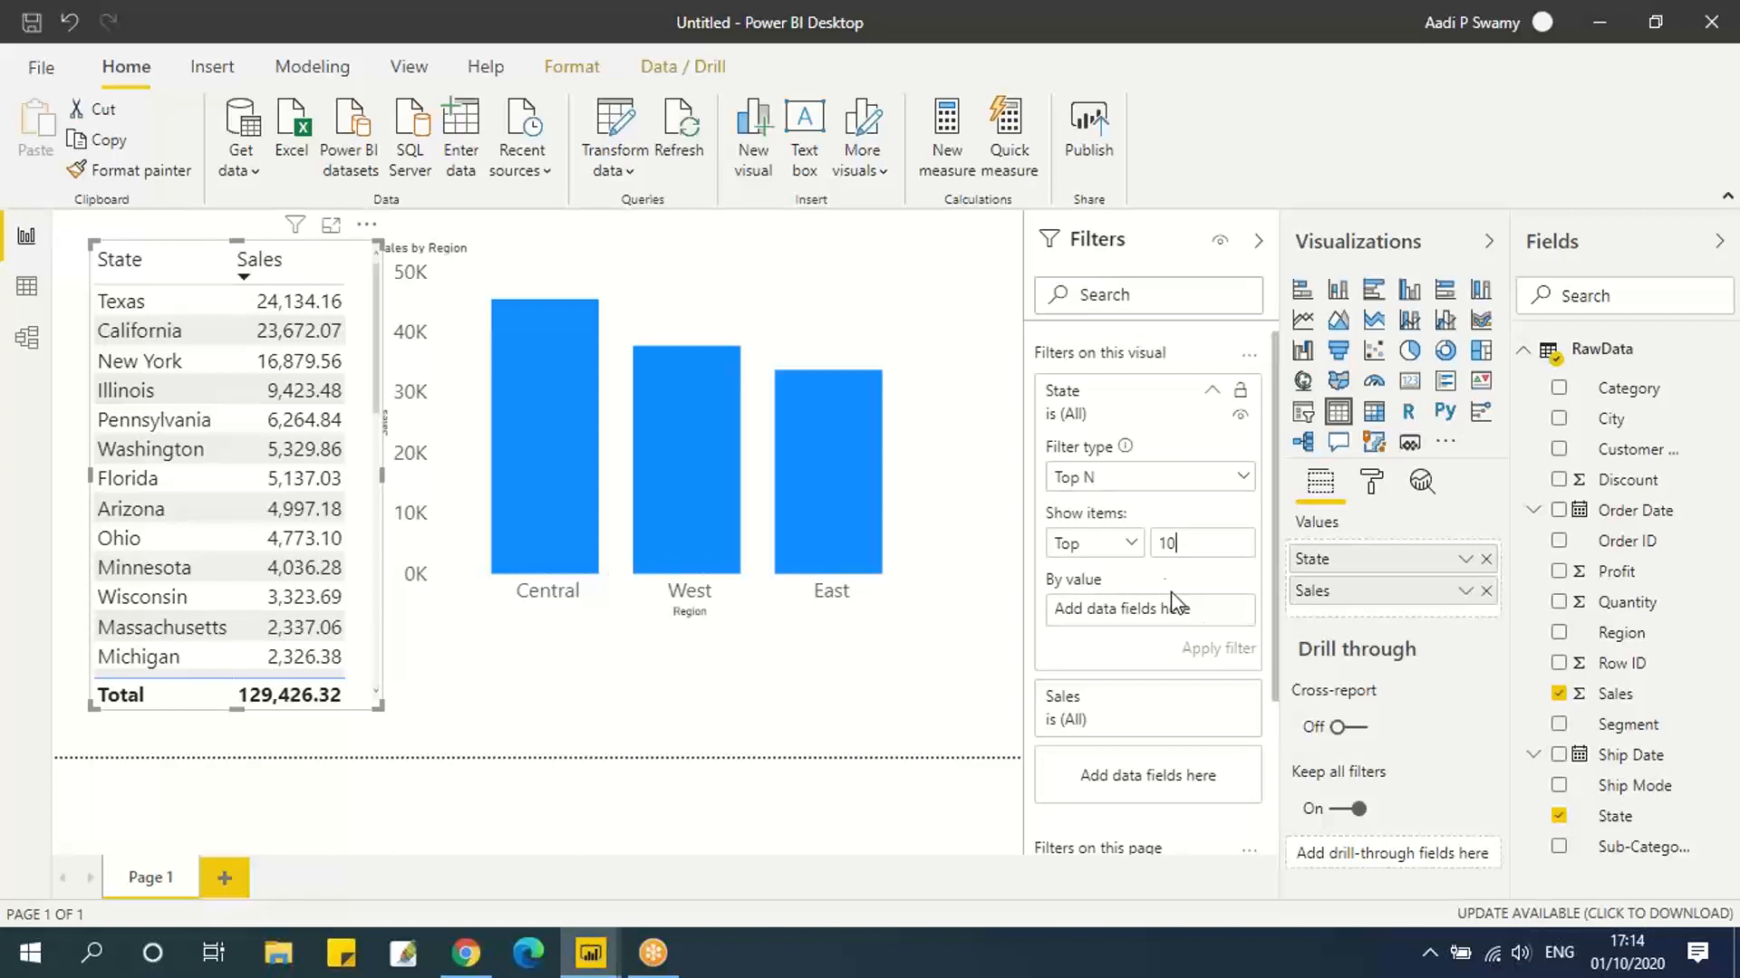
pyautogui.click(1180, 480)
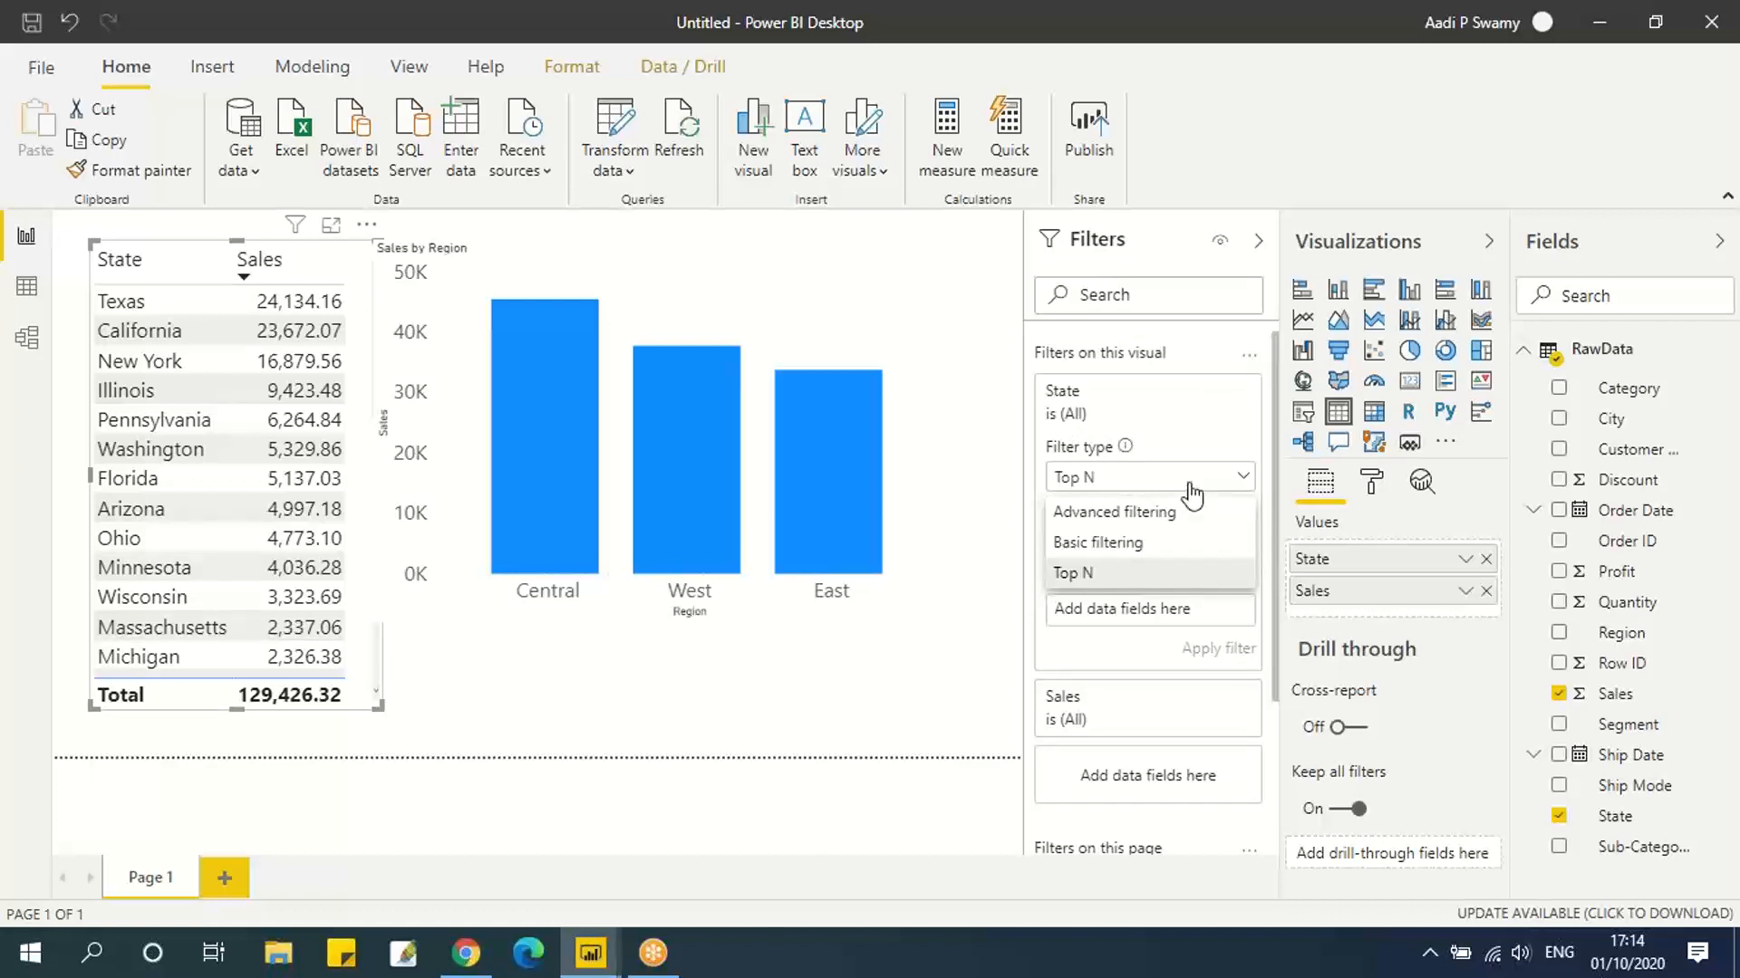
pyautogui.click(1144, 575)
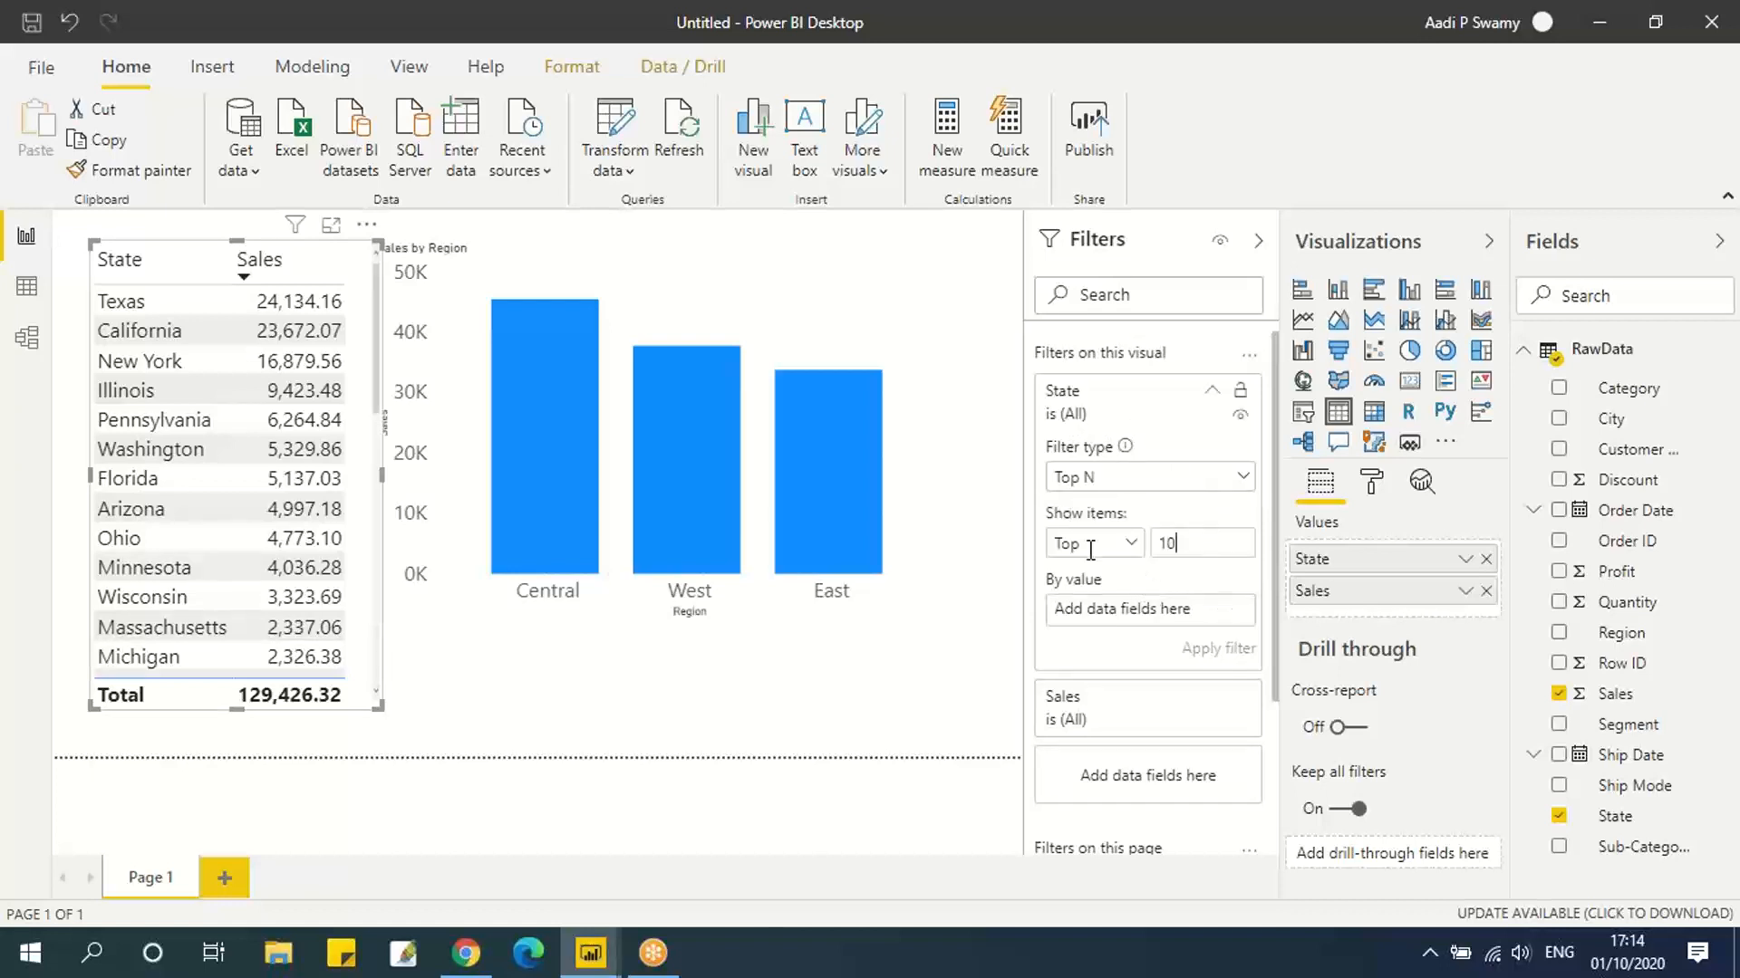
pyautogui.moveTo(1091, 550); pyautogui.dragTo(1138, 559)
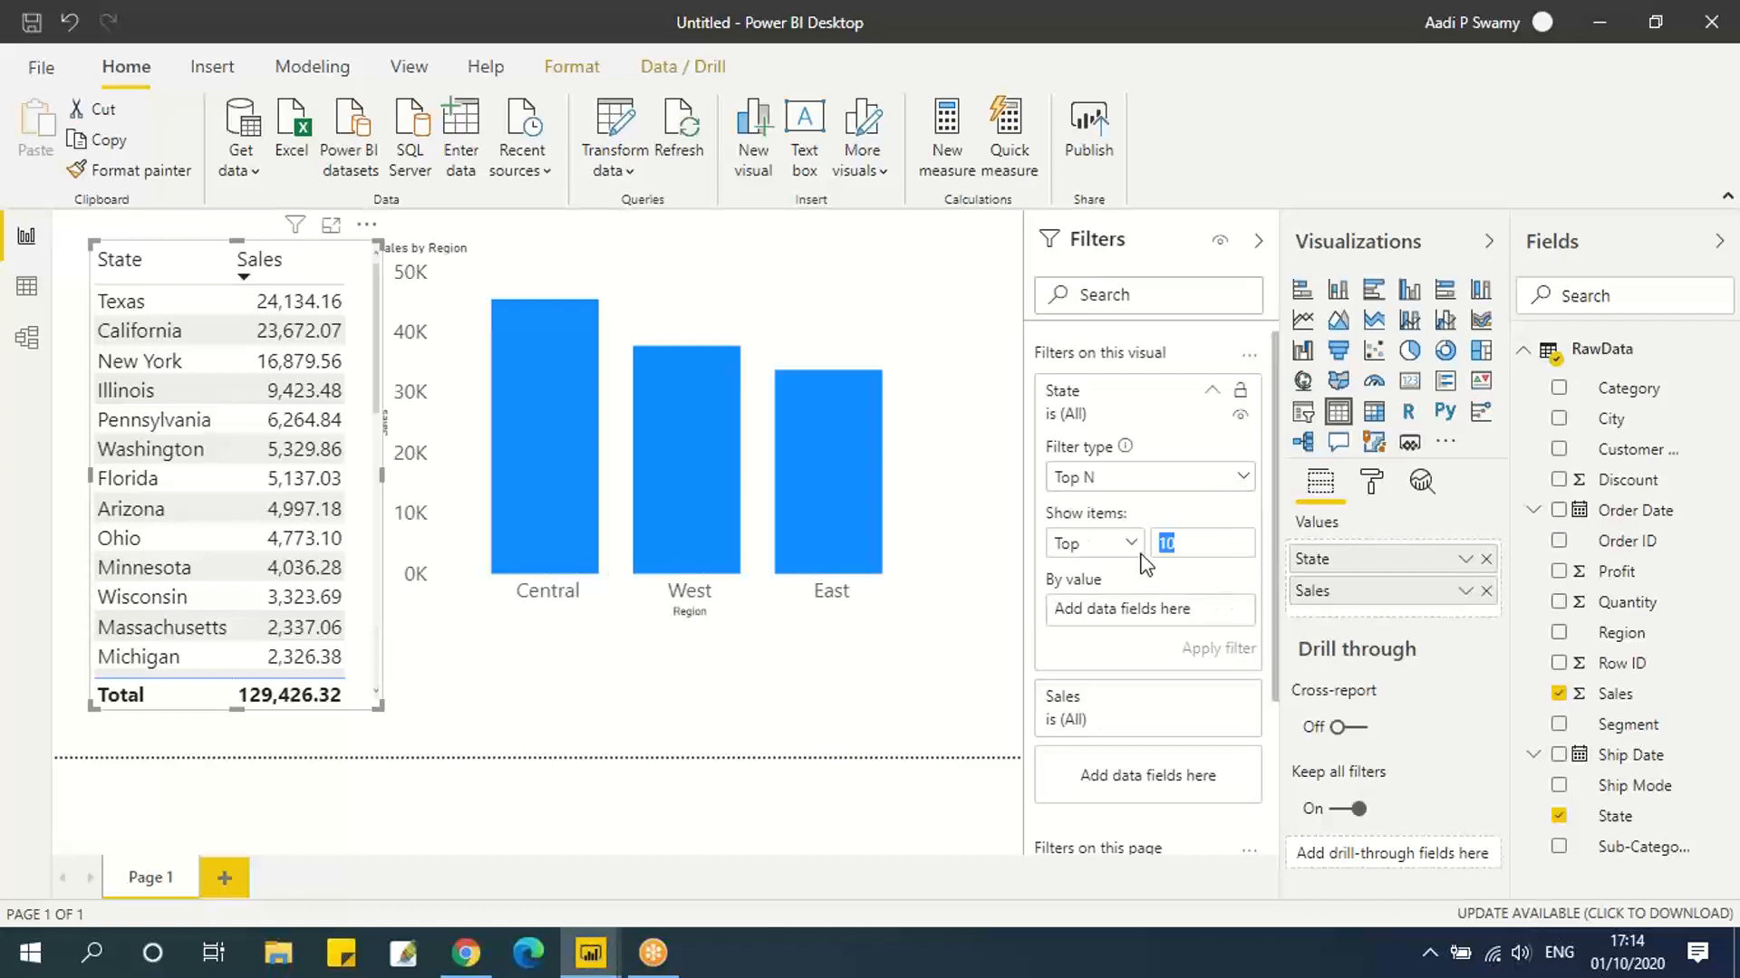
# Switch the table's State filter to Advanced filtering and apply a condition for states that start with A.
pyautogui.click(1115, 477)
pyautogui.click(1115, 514)
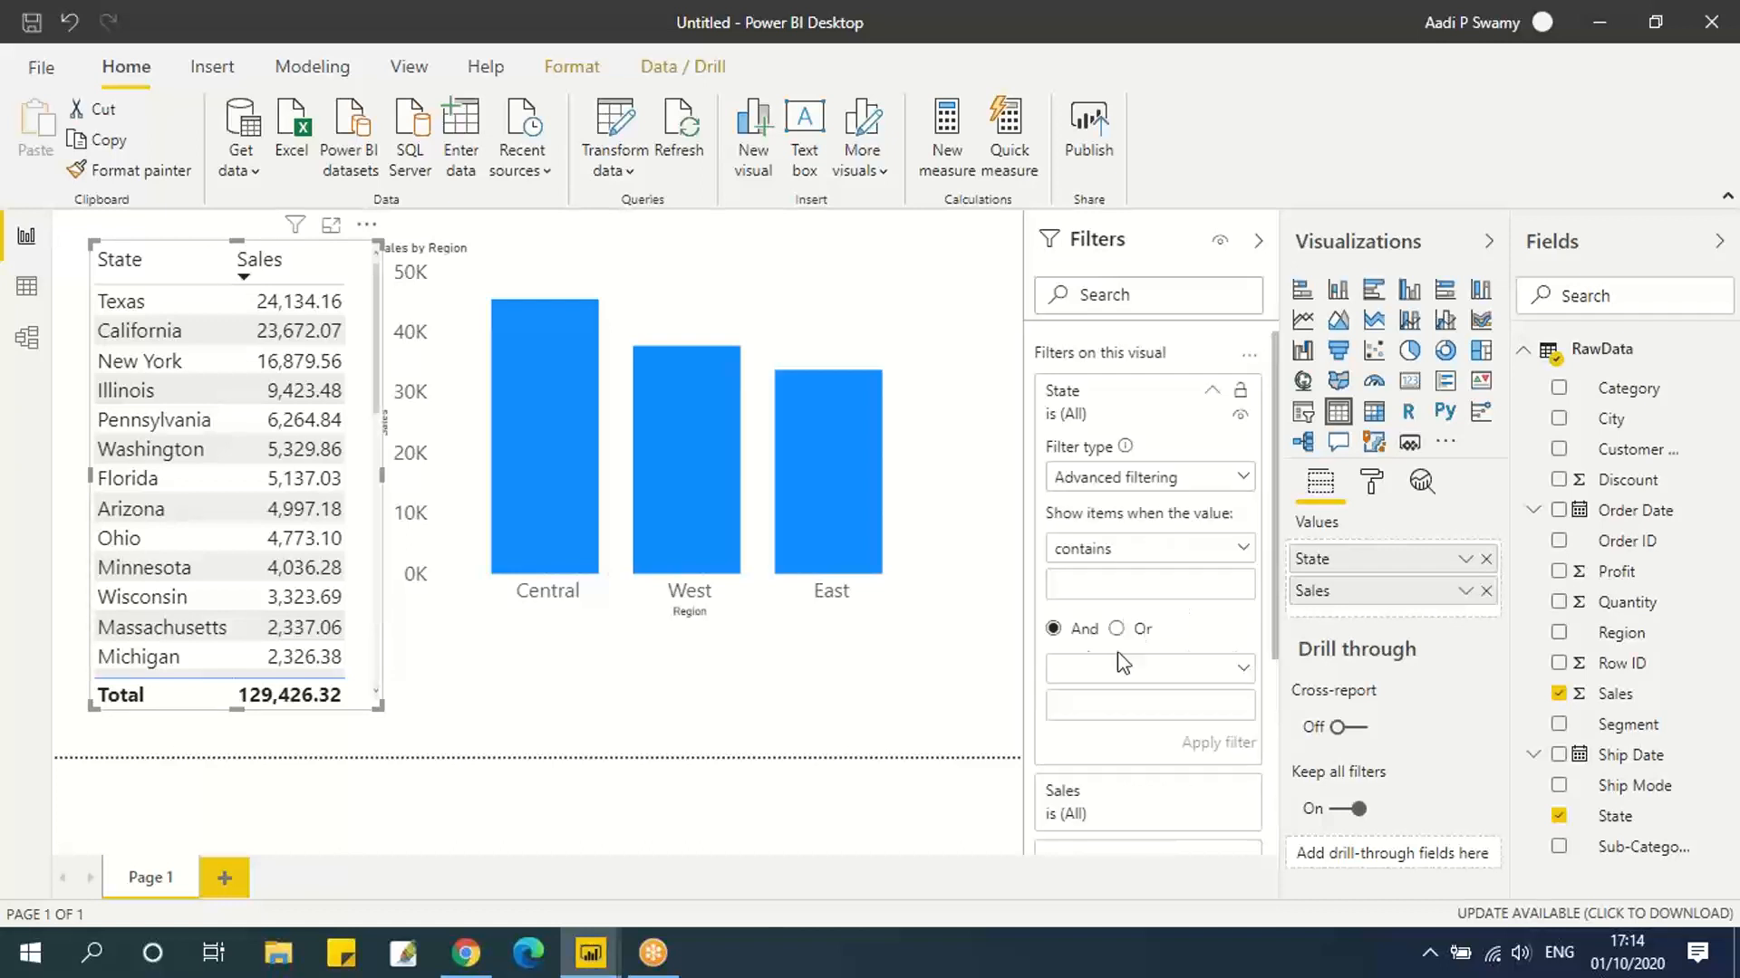
pyautogui.scroll(-3, 1123, 707)
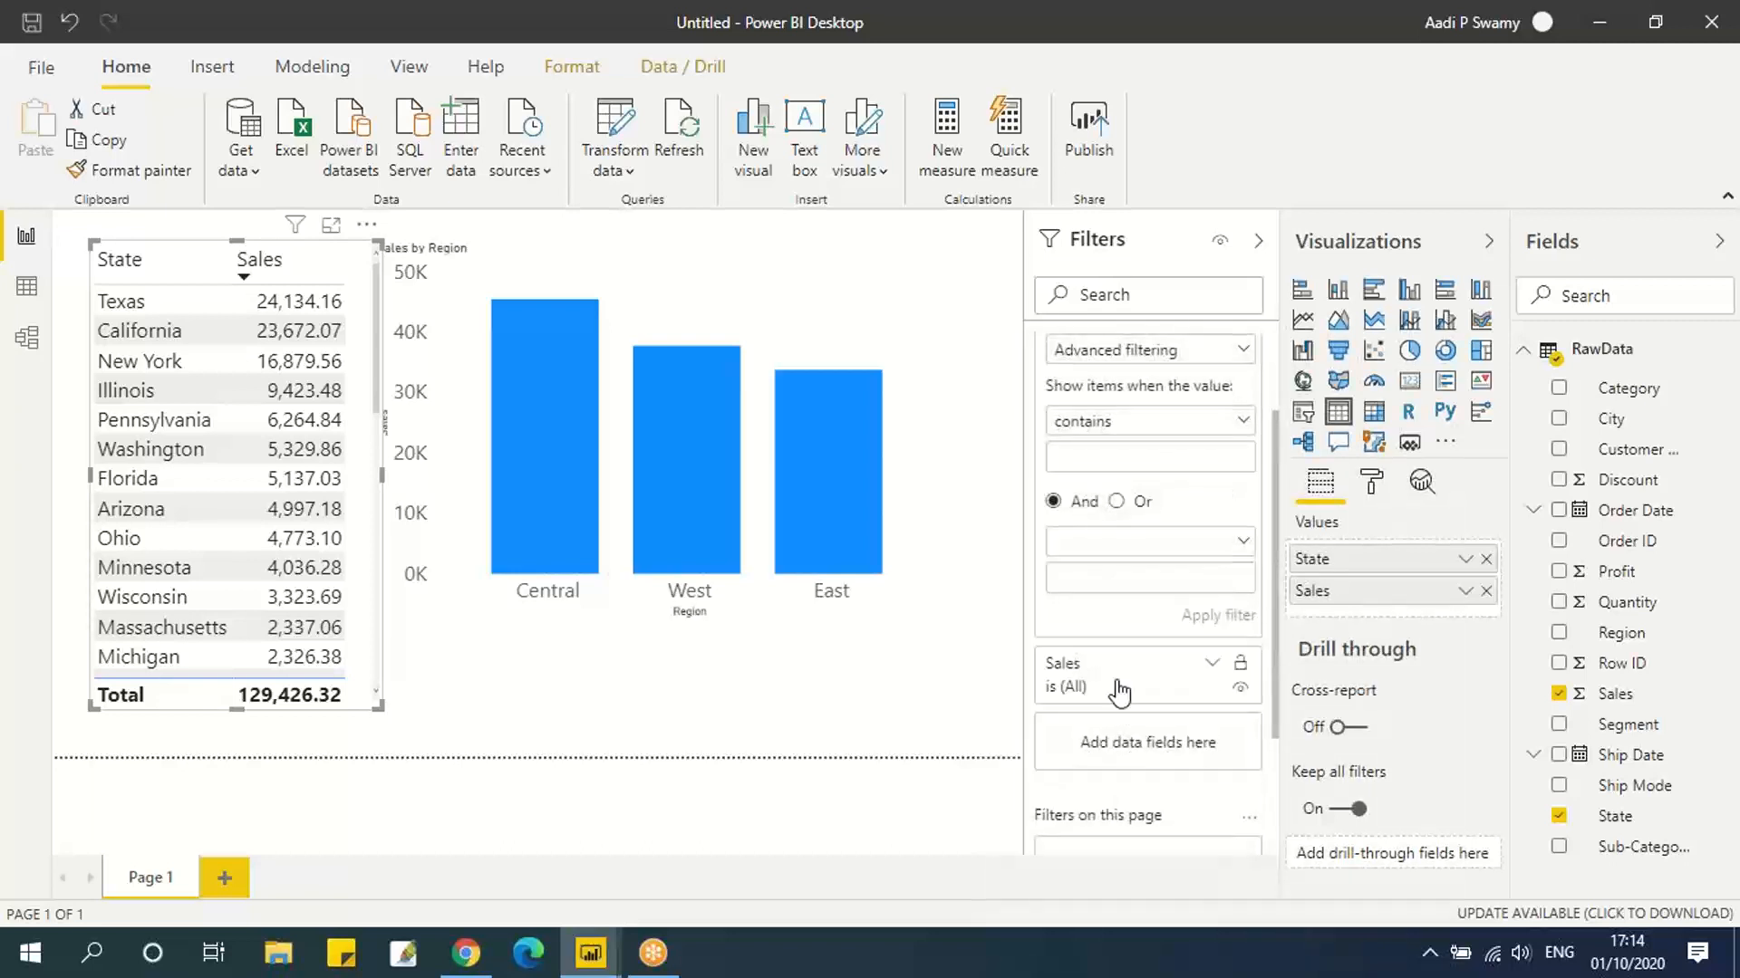
pyautogui.scroll(3, 1150, 706)
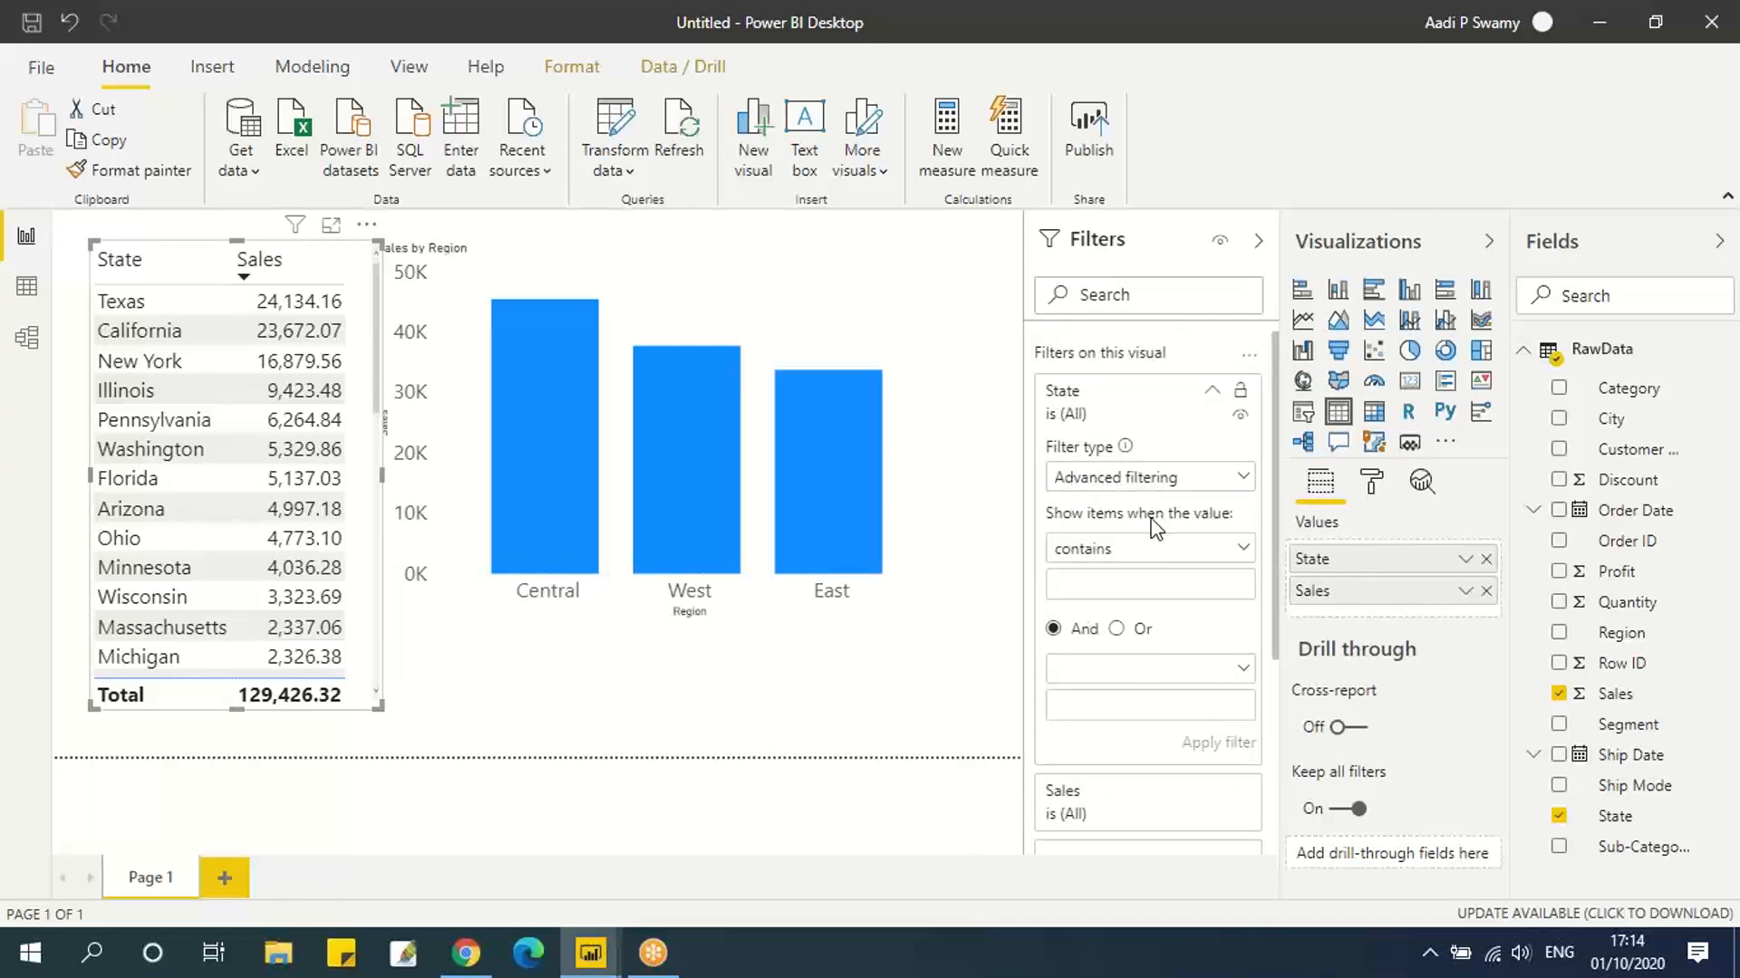
pyautogui.click(1124, 550)
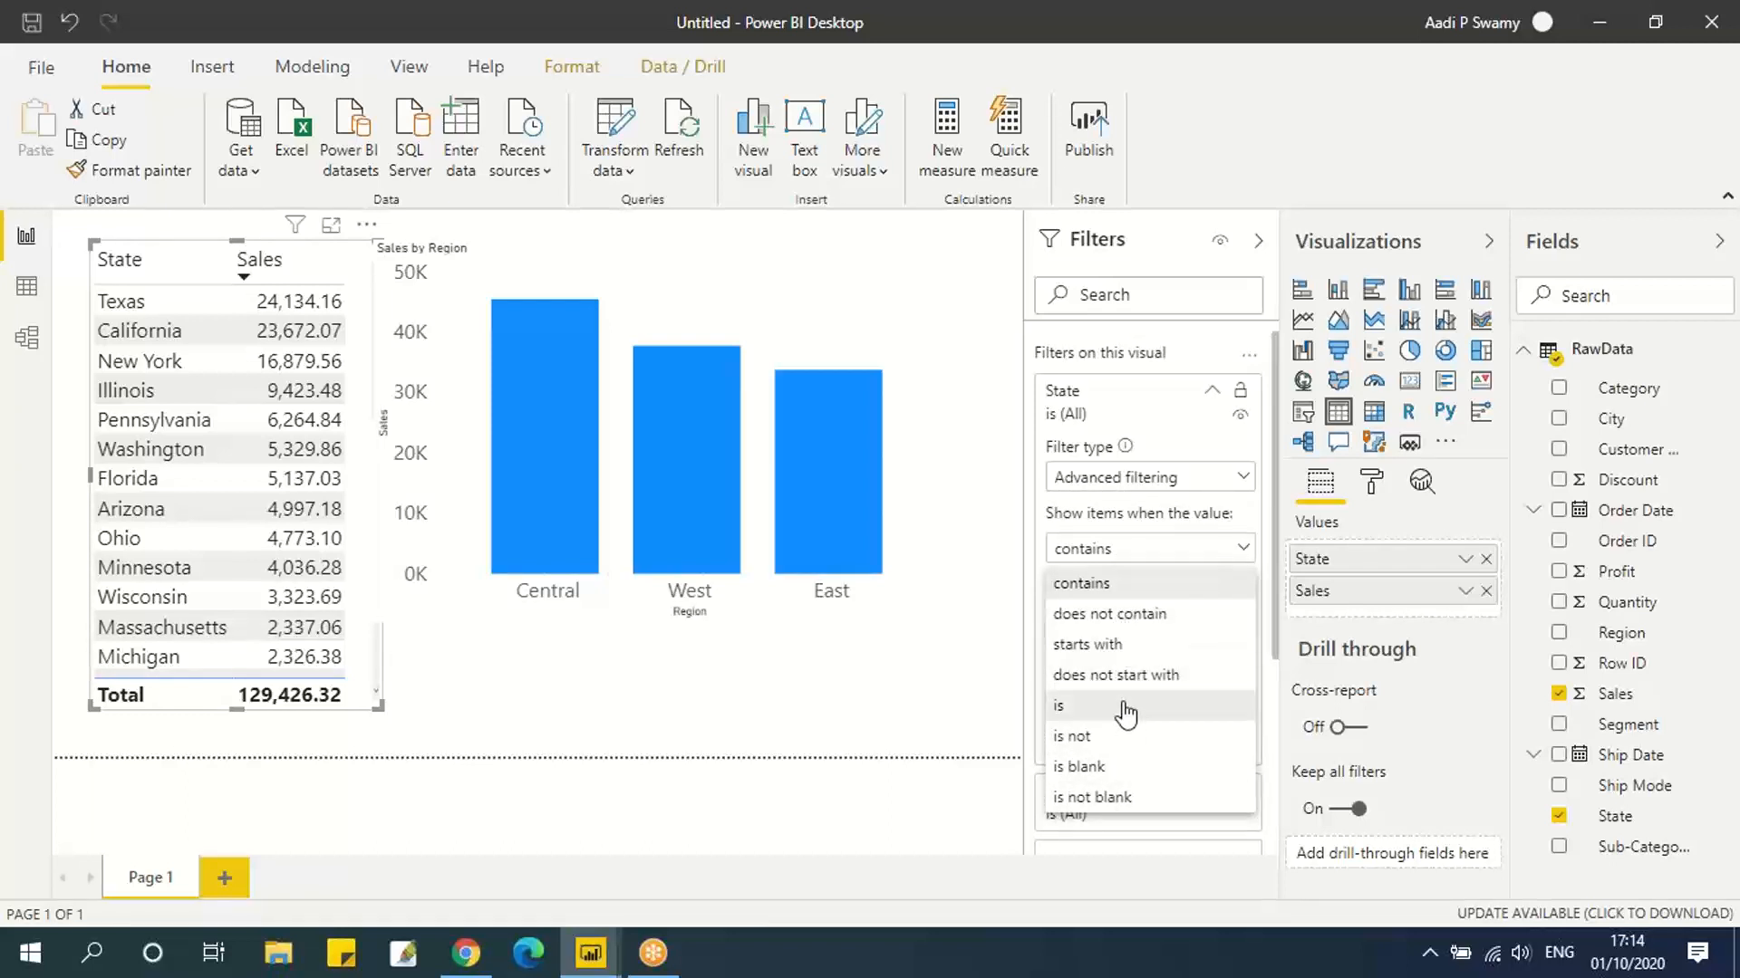
pyautogui.click(1109, 644)
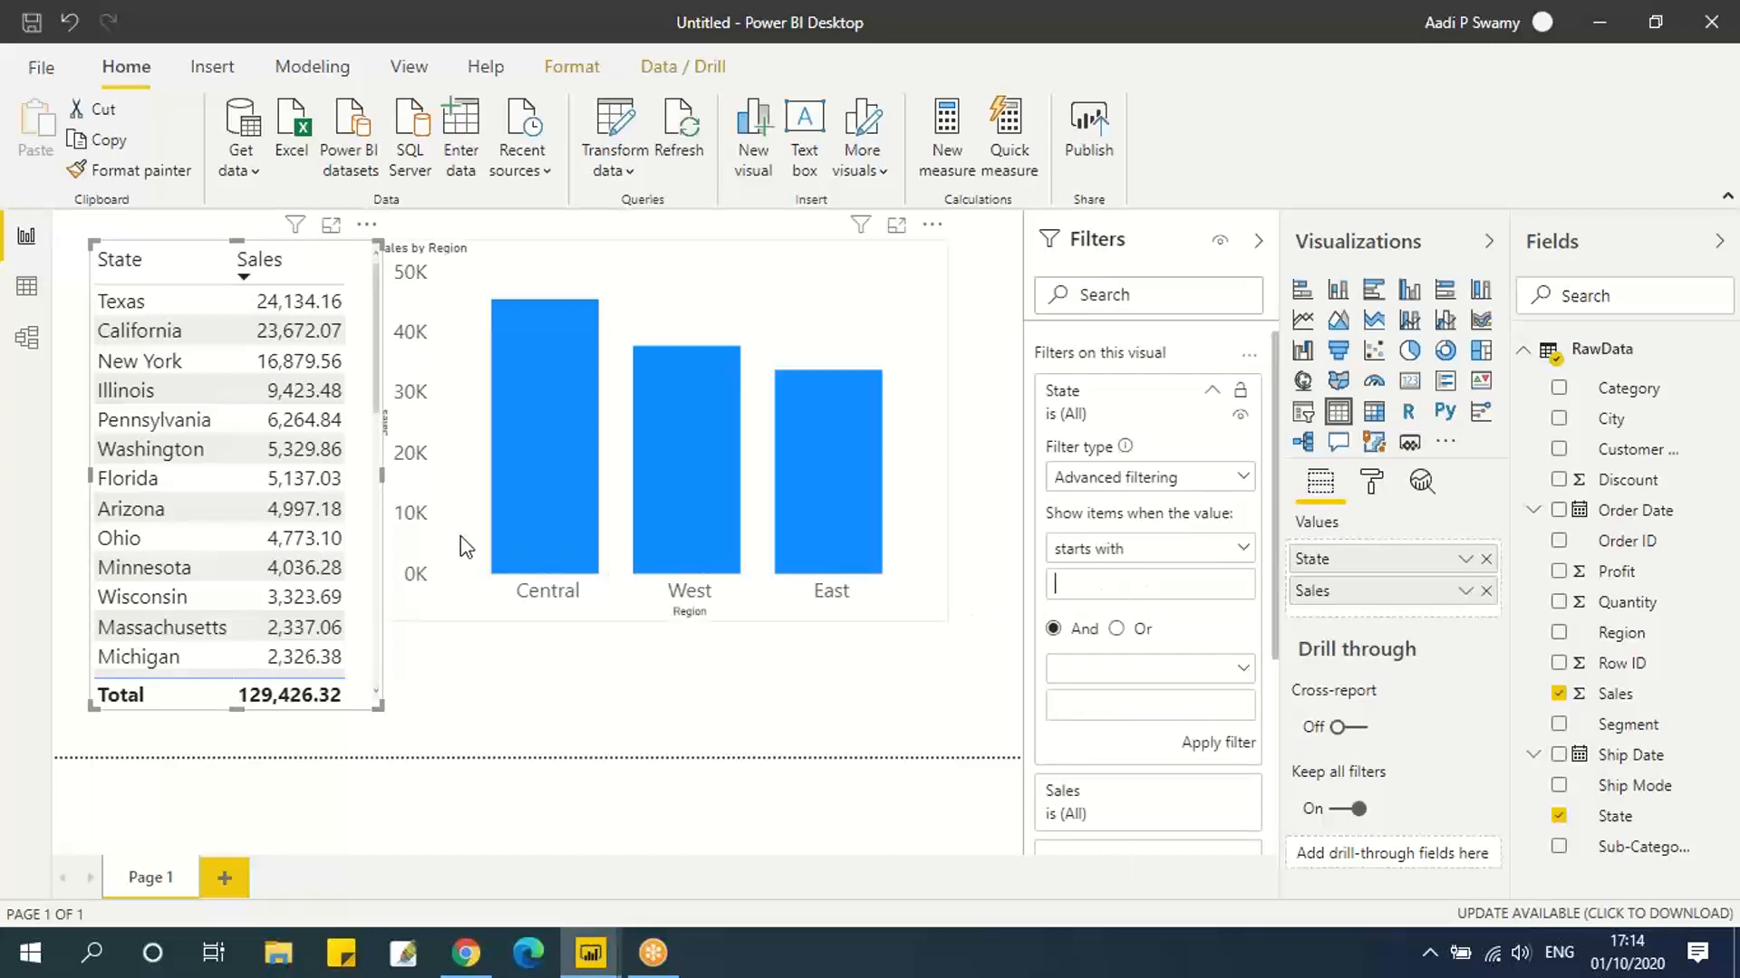
pyautogui.write('A')
pyautogui.click(1217, 745)
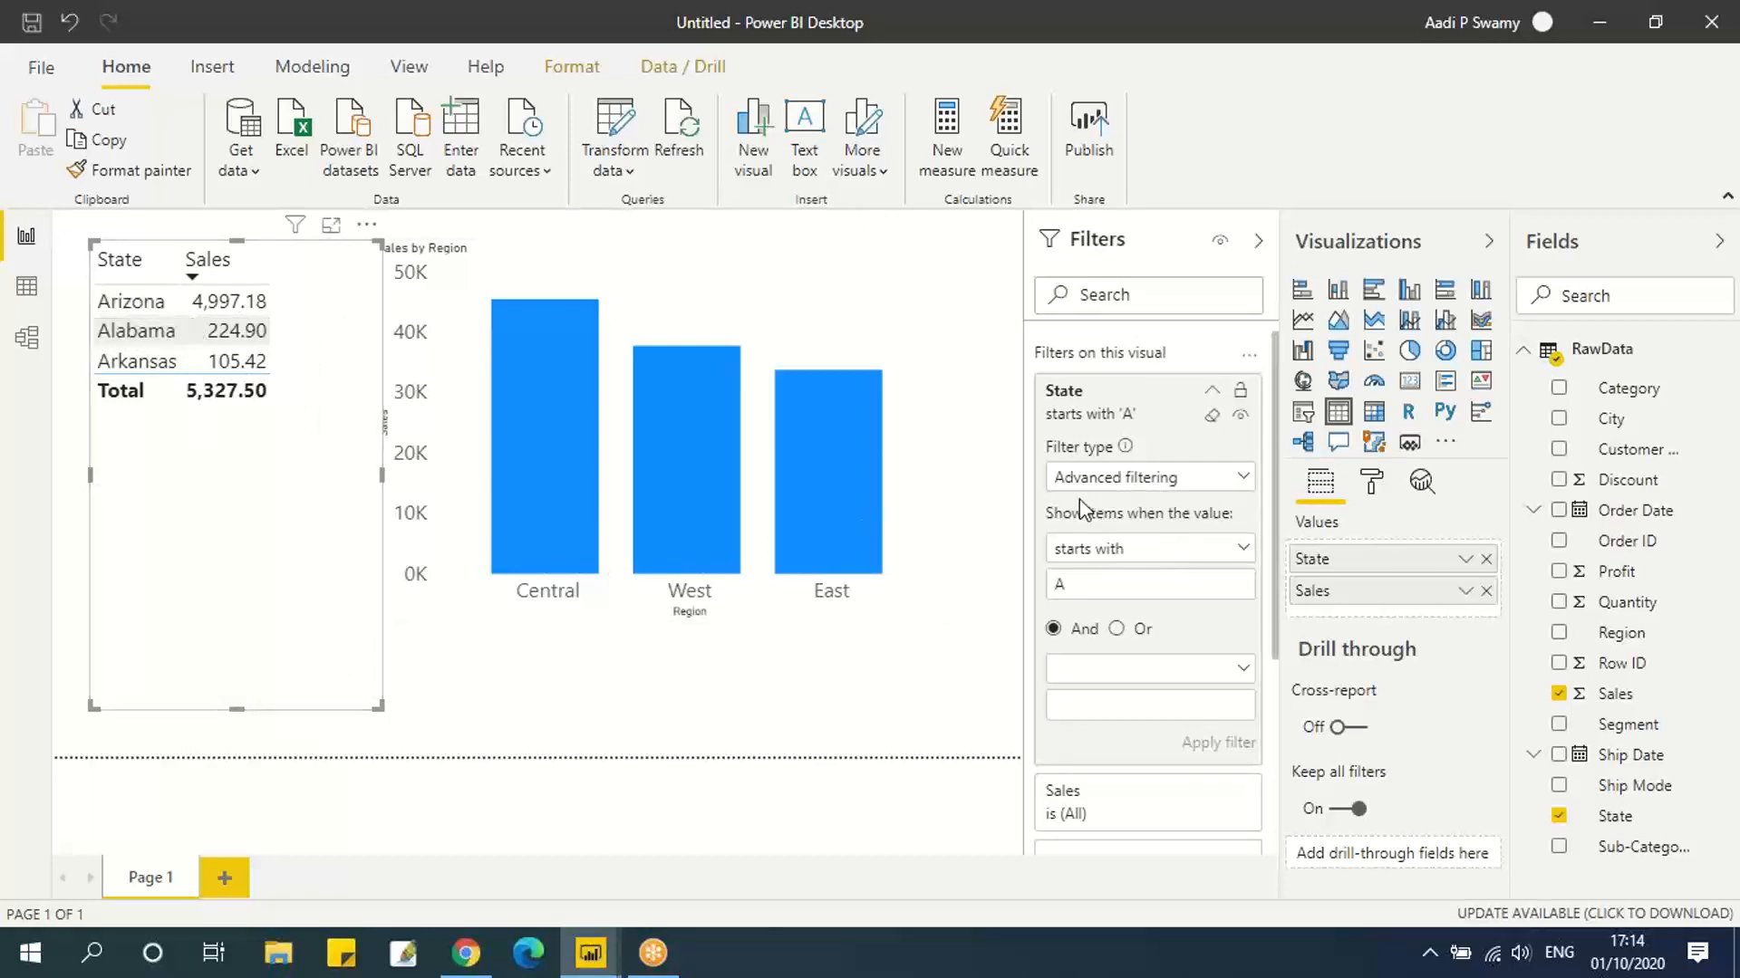
# Apply the State filter's starts-with condition with the value S, and again with K.
pyautogui.click(1140, 551)
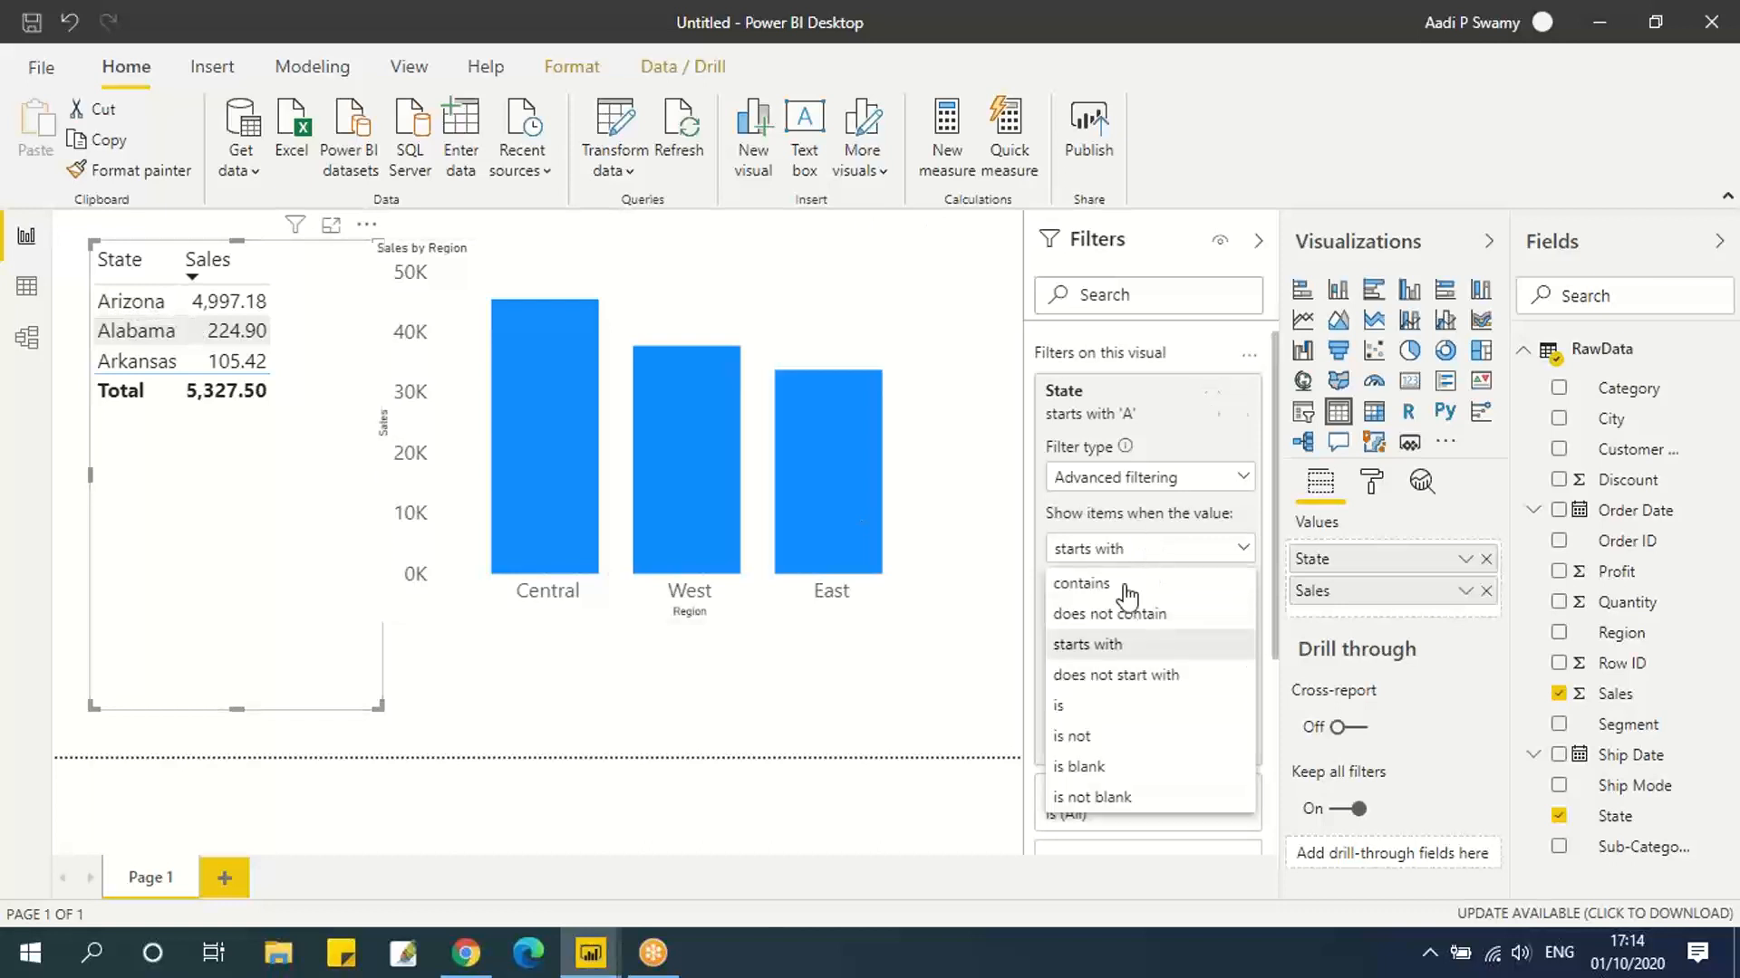
pyautogui.click(1137, 641)
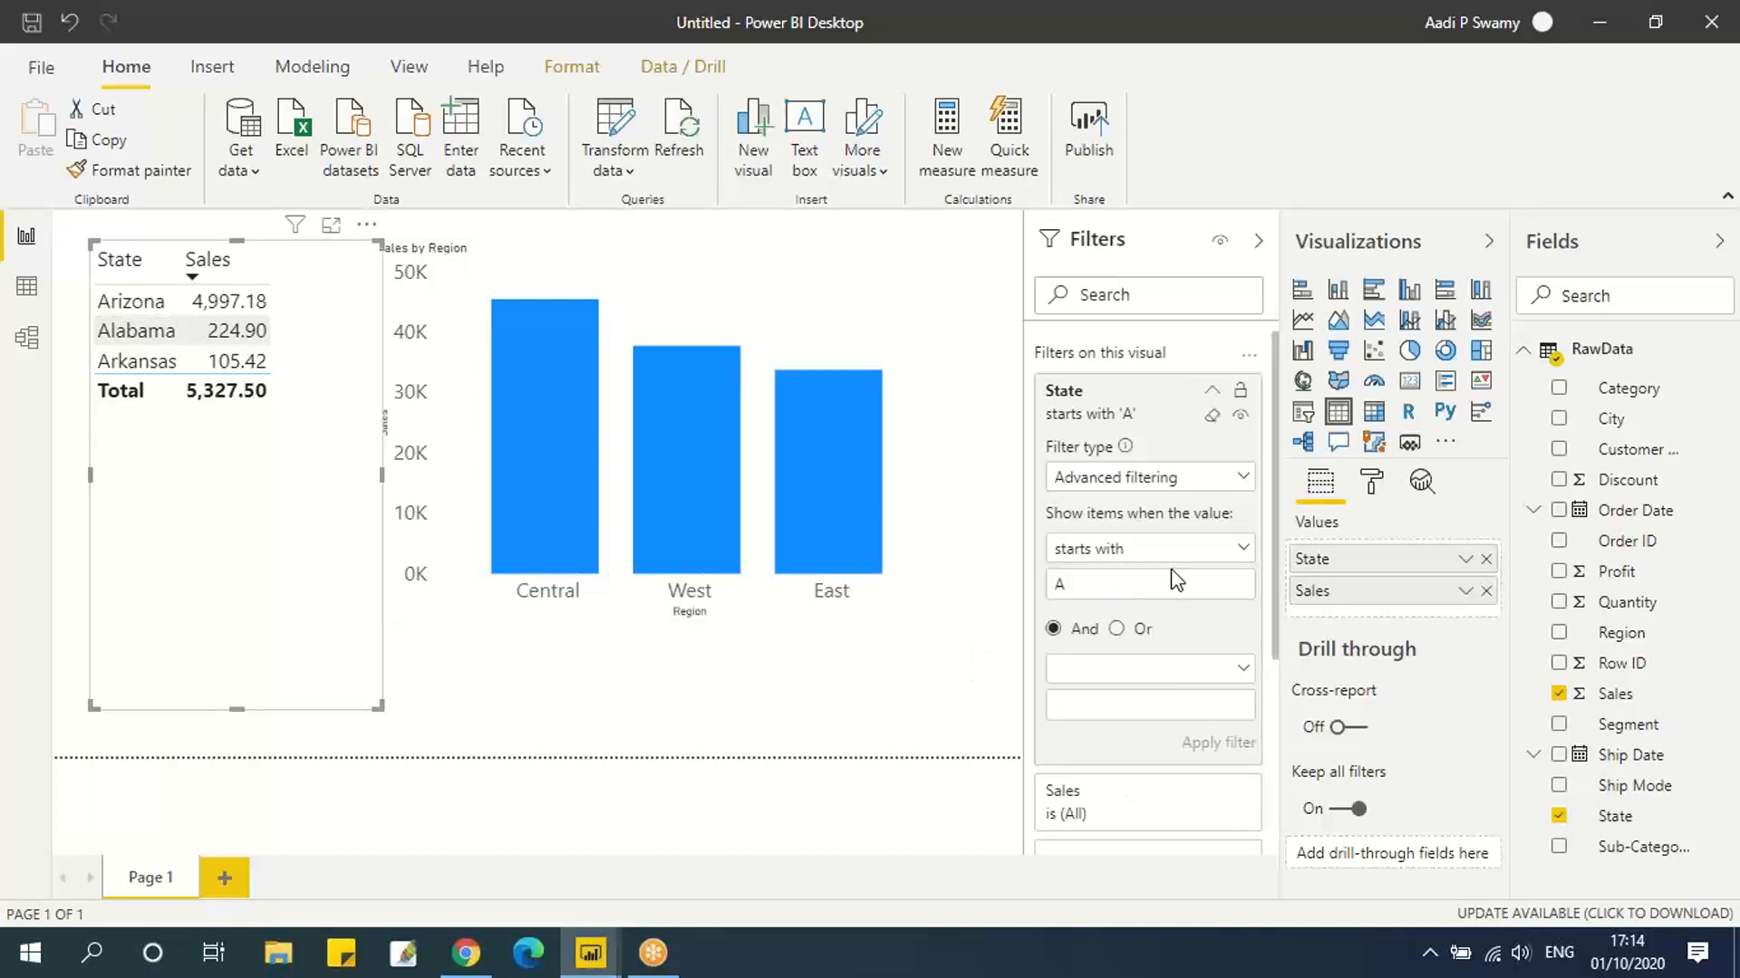
pyautogui.doubleClick(1147, 581)
pyautogui.write('S')
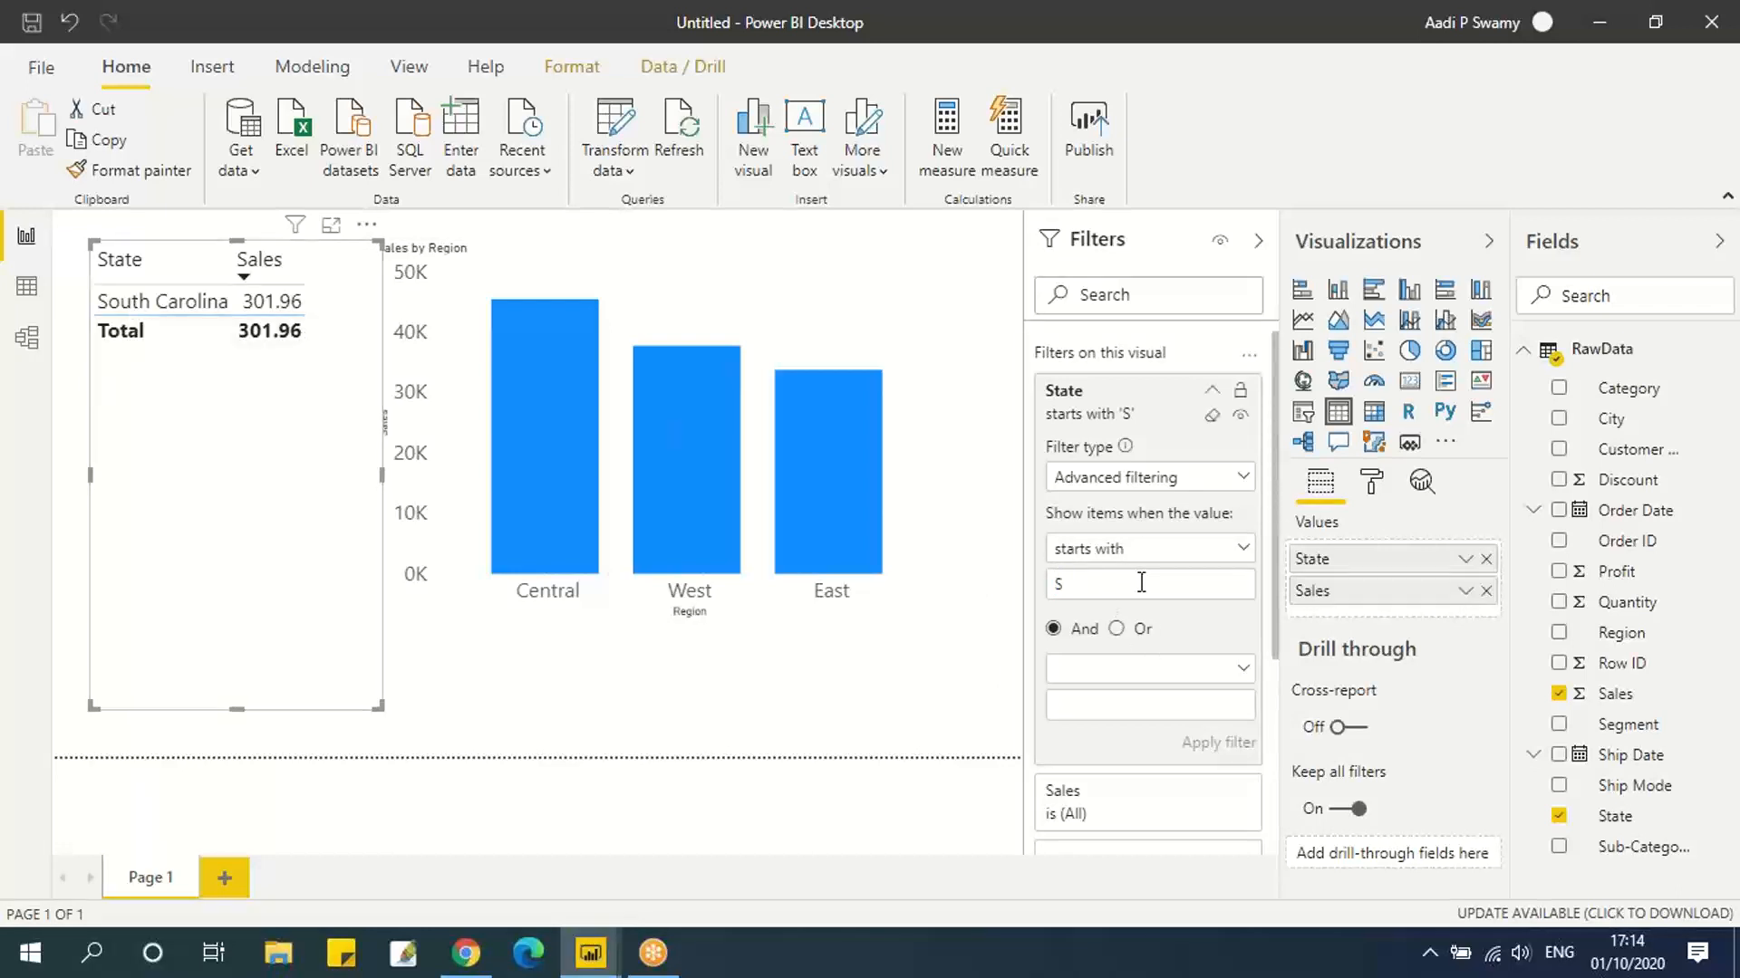
pyautogui.moveTo(1141, 583); pyautogui.dragTo(947, 566)
pyautogui.write('K')
pyautogui.click(1217, 743)
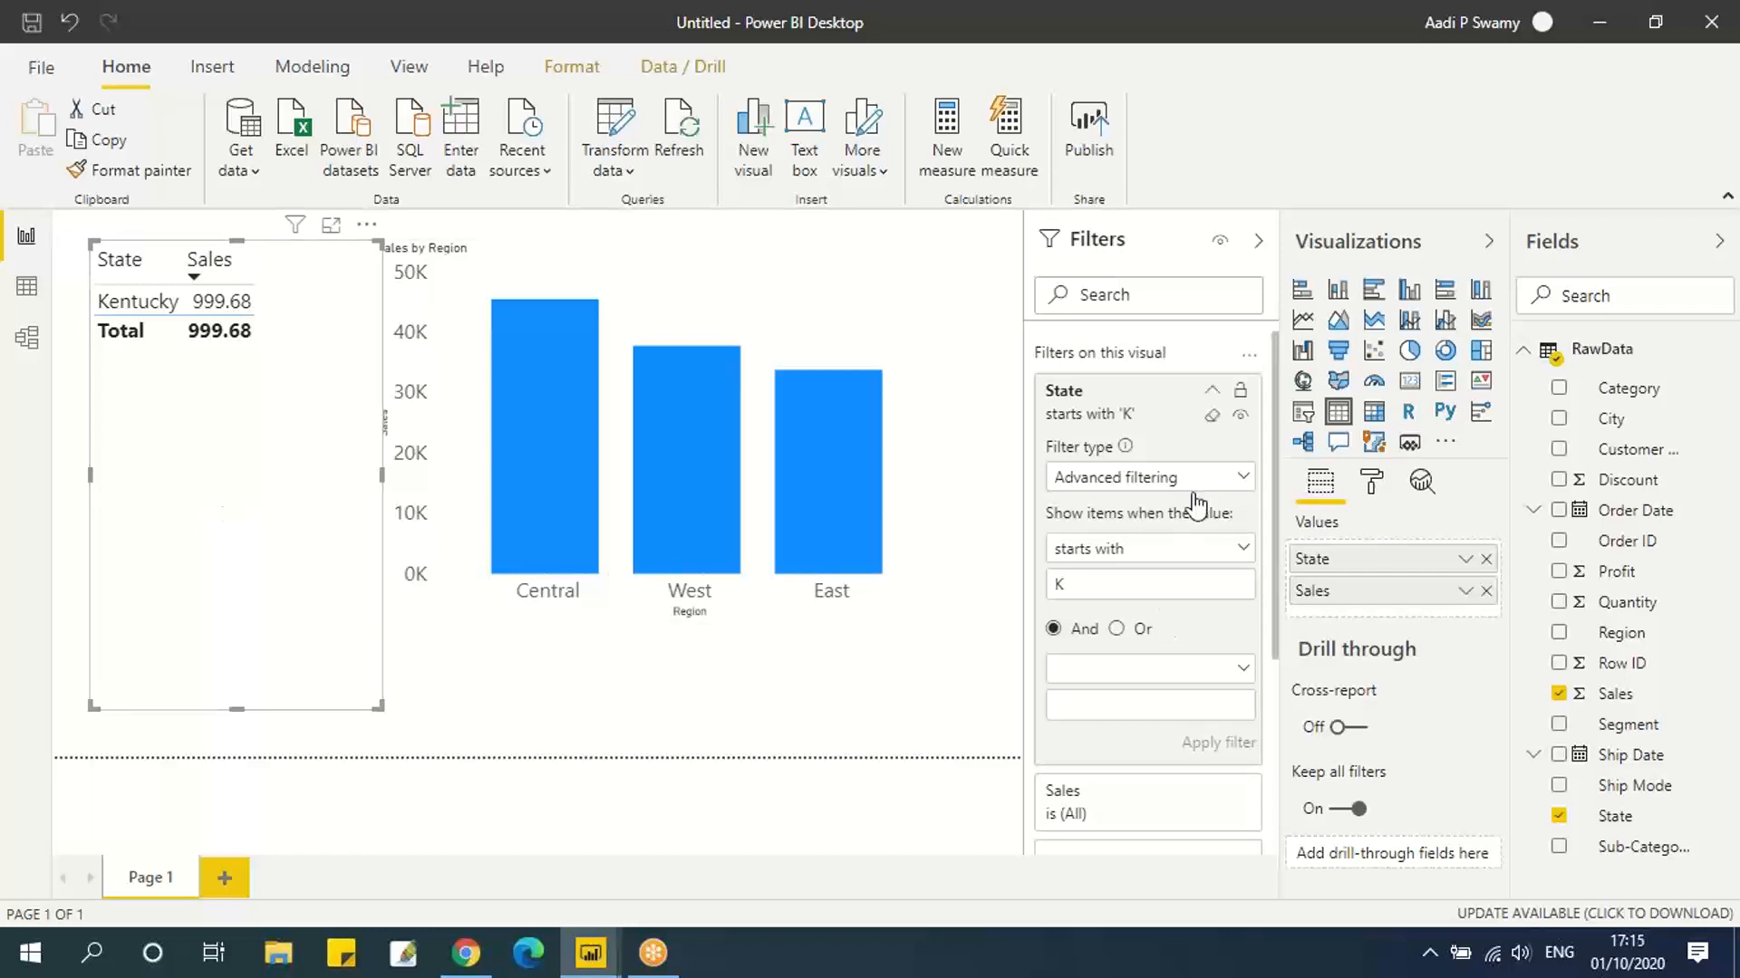
# Try the contains condition in the State filter, and examine the comparison conditions offered by the table's Sales filter.
pyautogui.click(1196, 551)
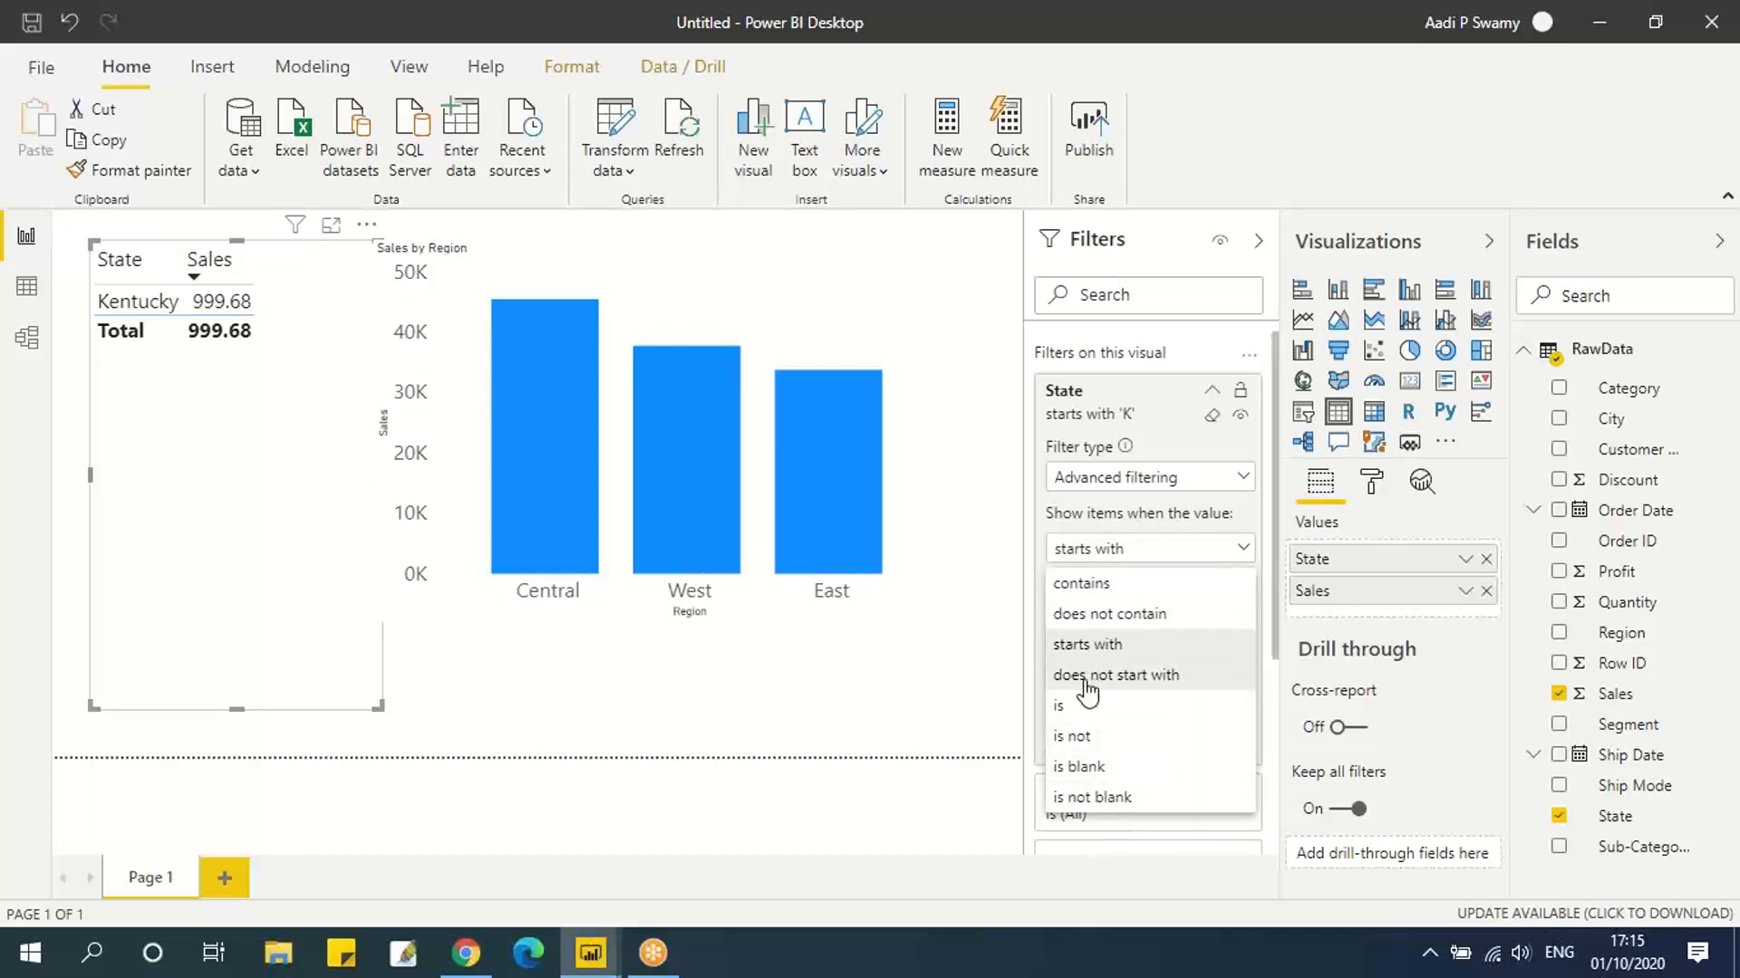
pyautogui.click(1126, 585)
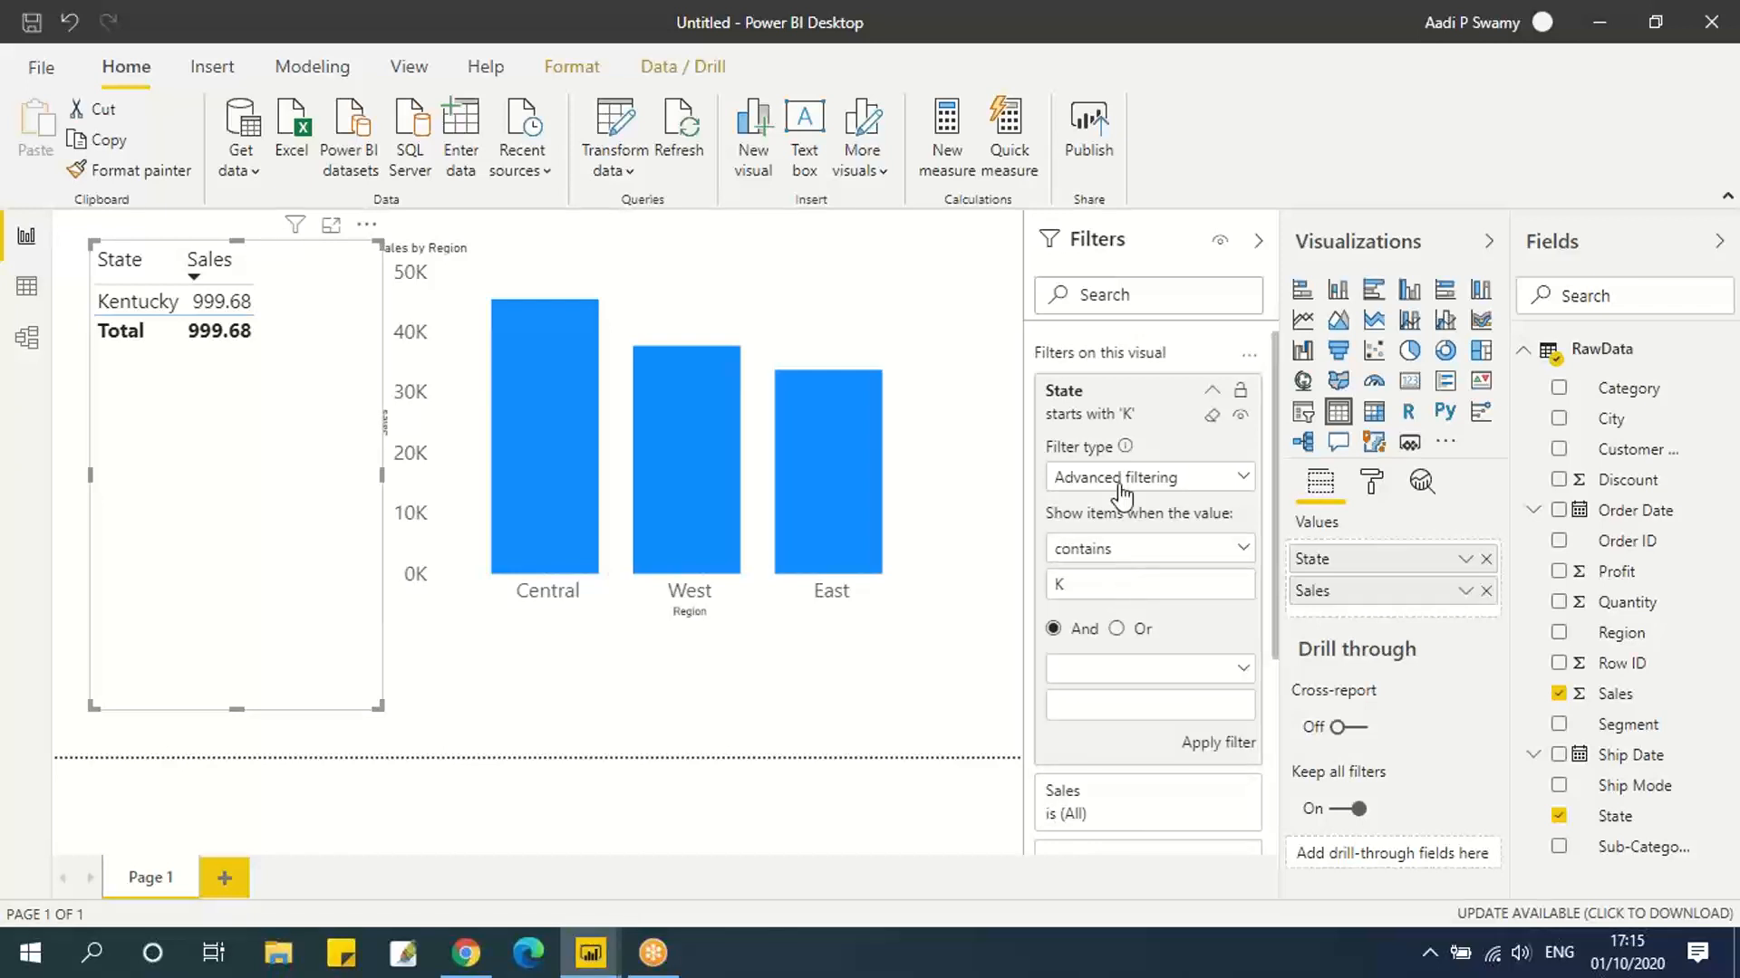
pyautogui.scroll(-4, 1178, 682)
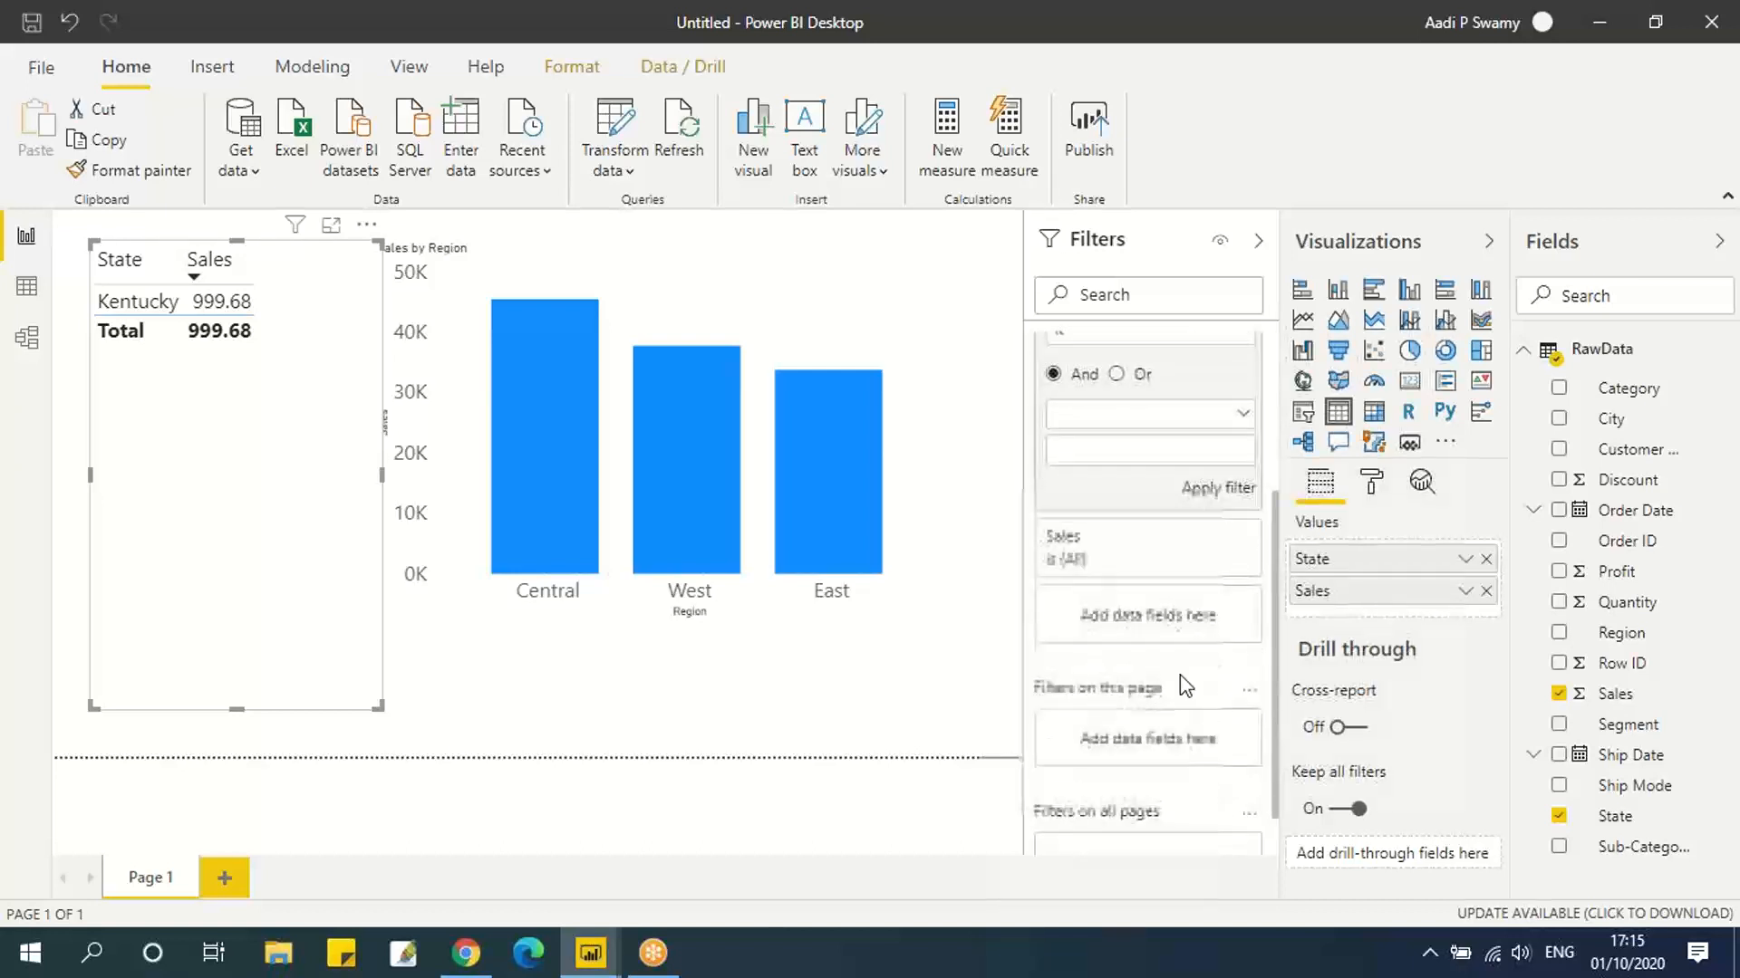
pyautogui.click(1106, 501)
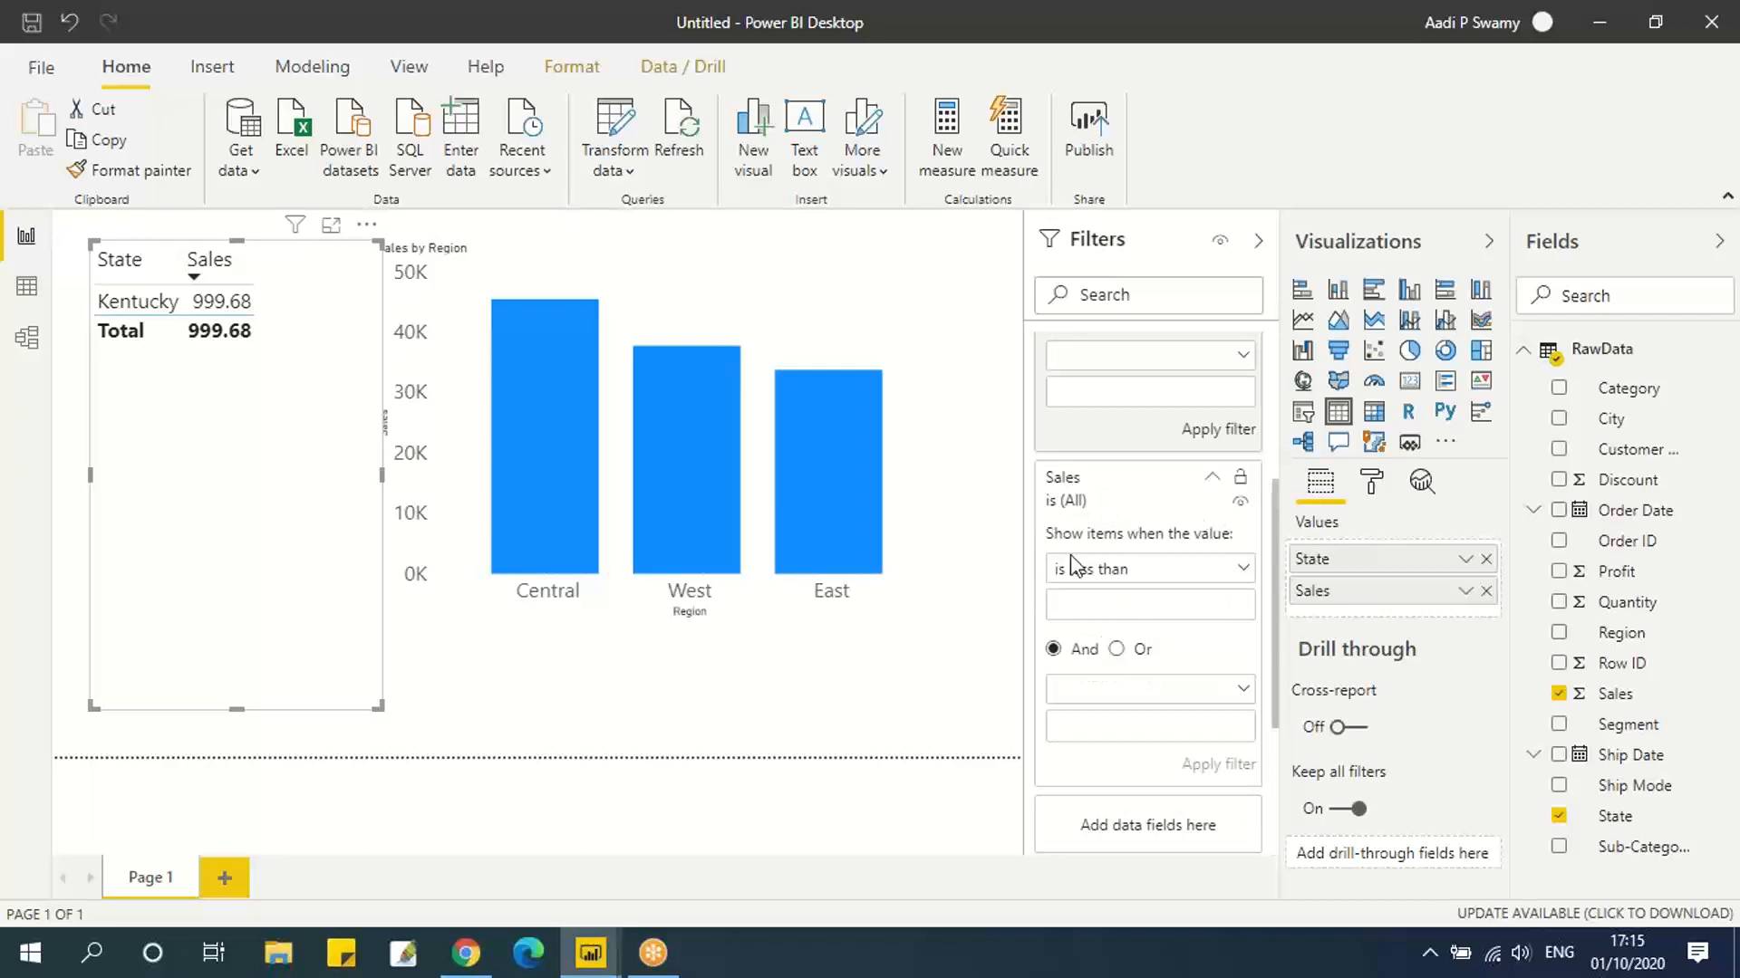
pyautogui.click(1236, 571)
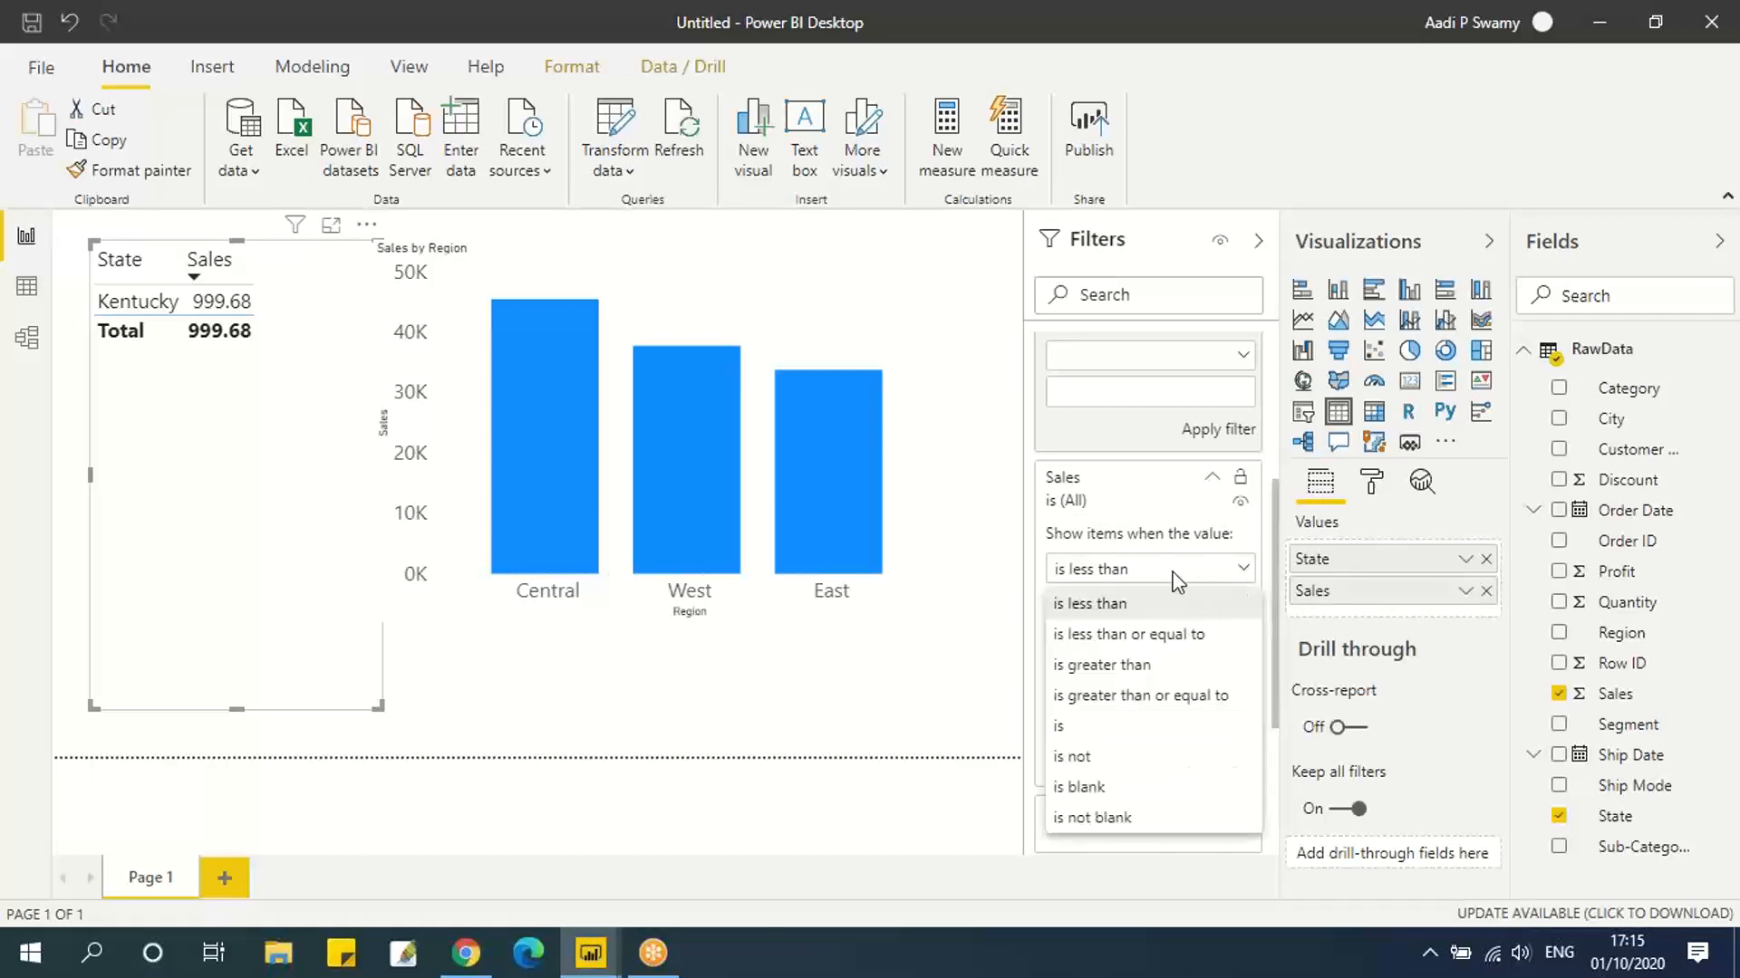
pyautogui.click(1158, 517)
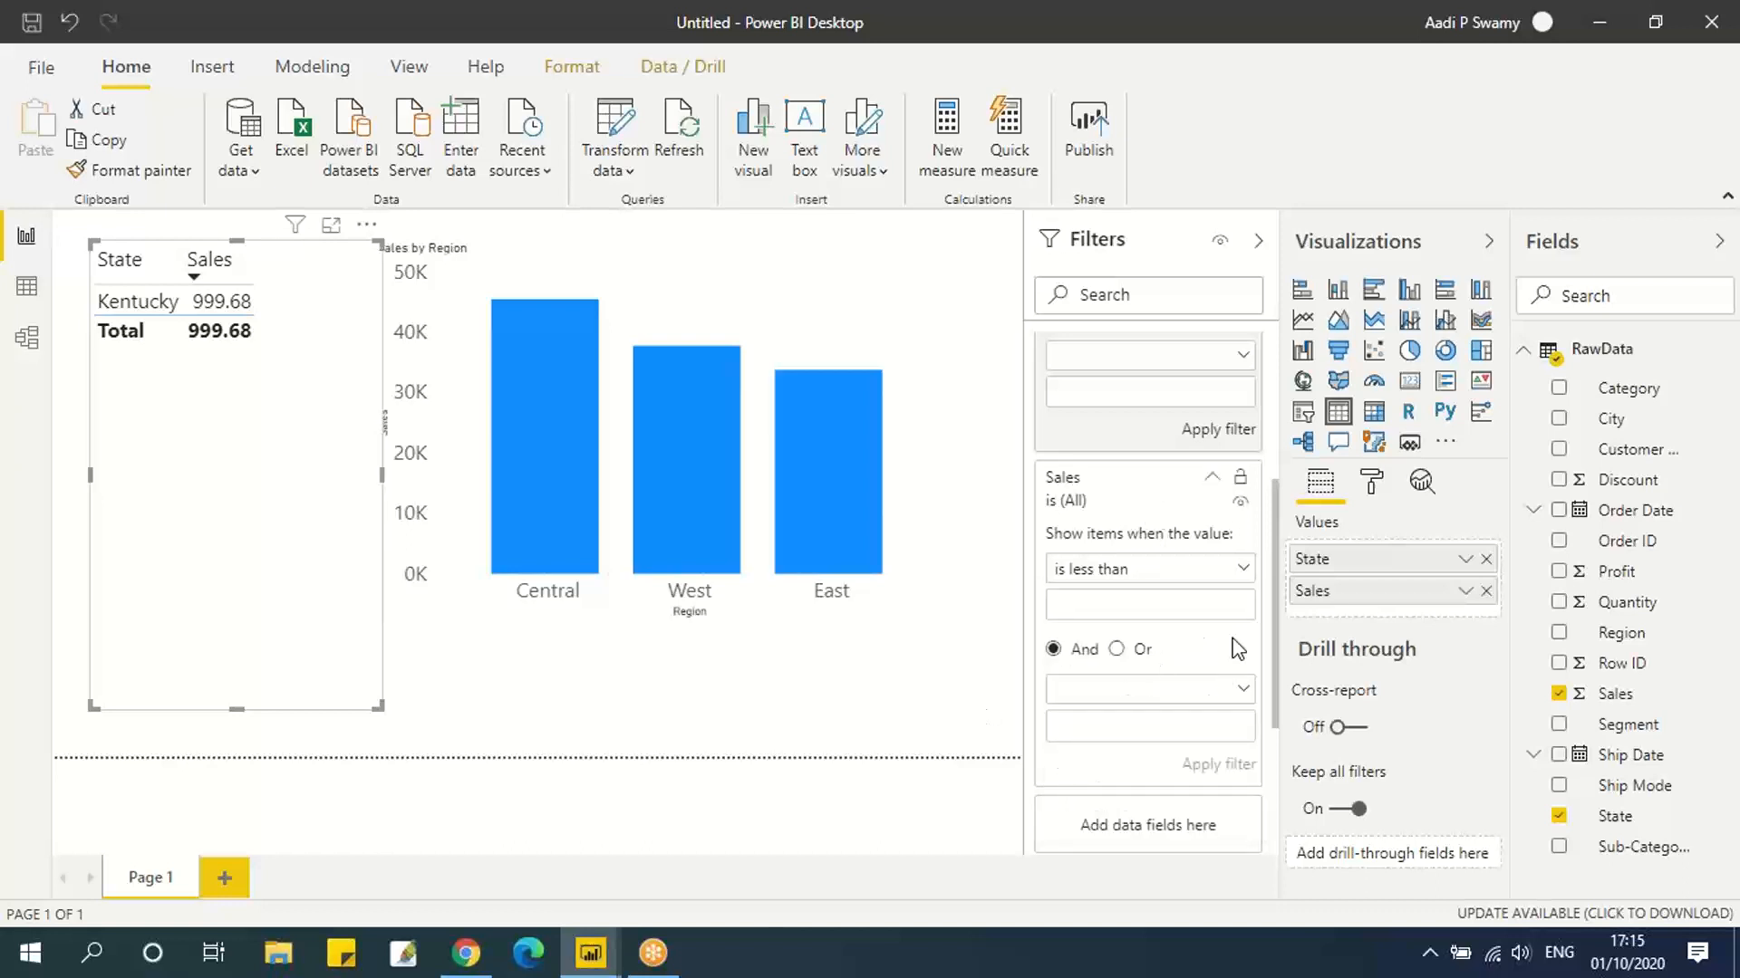
pyautogui.click(1243, 571)
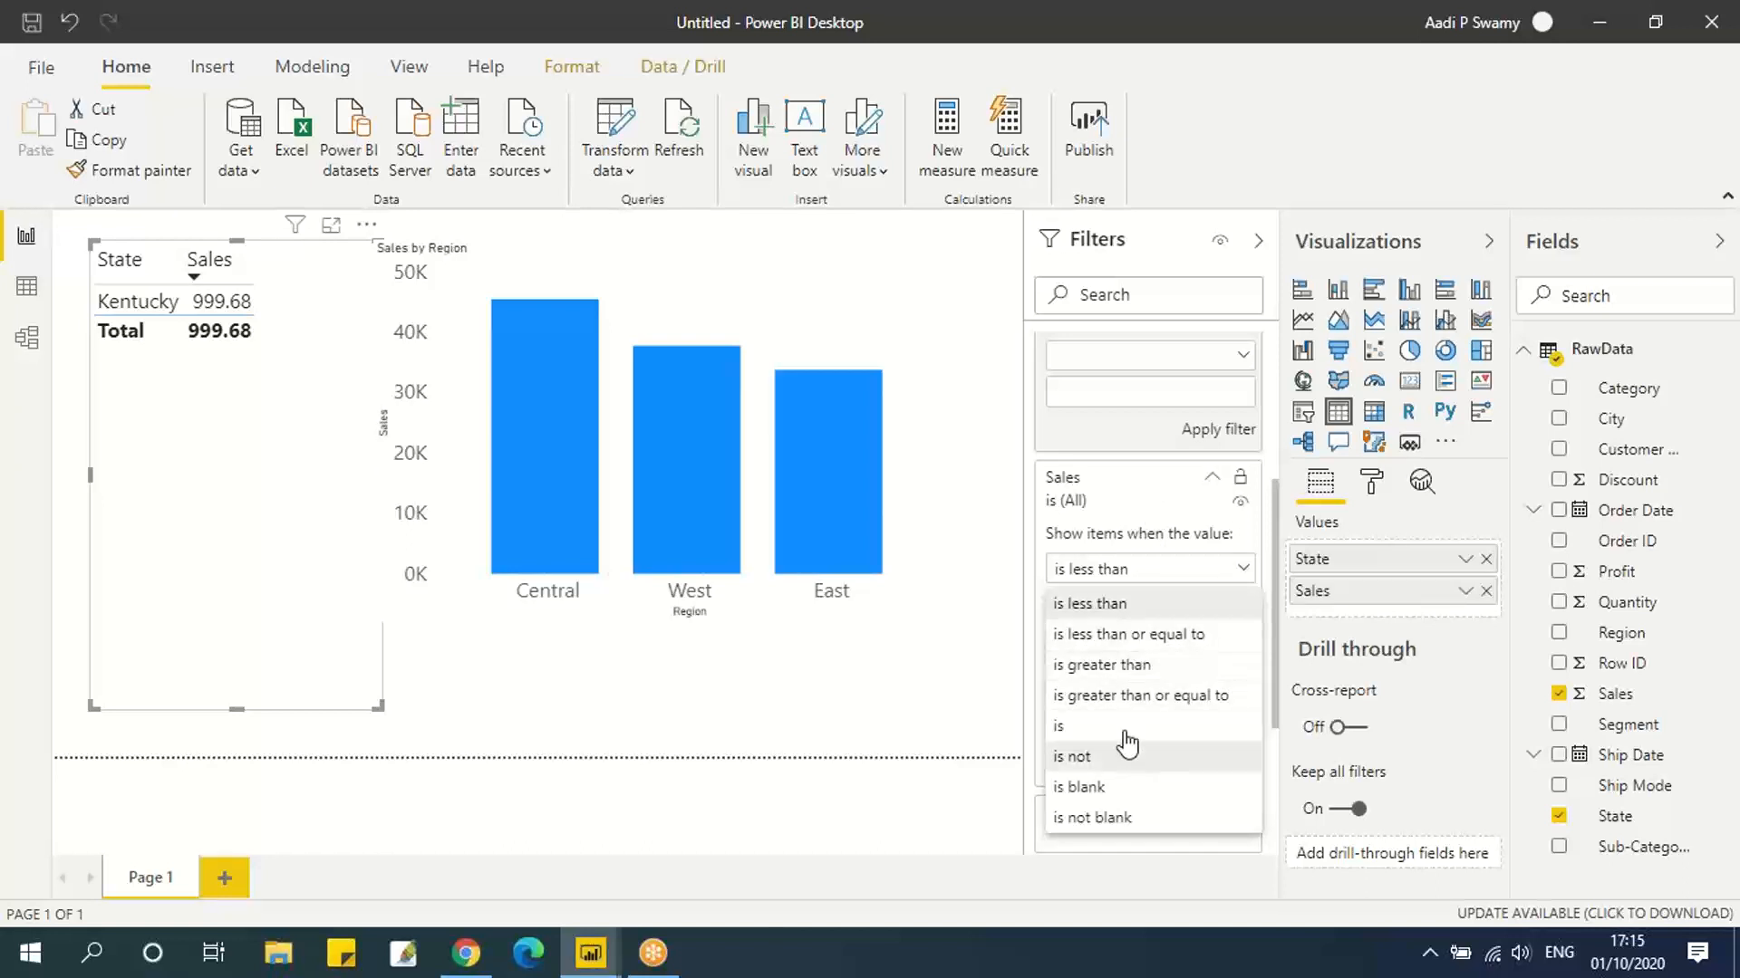
# Select the column chart and examine the first and second condition options of its Sales filter.
pyautogui.click(573, 398)
pyautogui.click(662, 310)
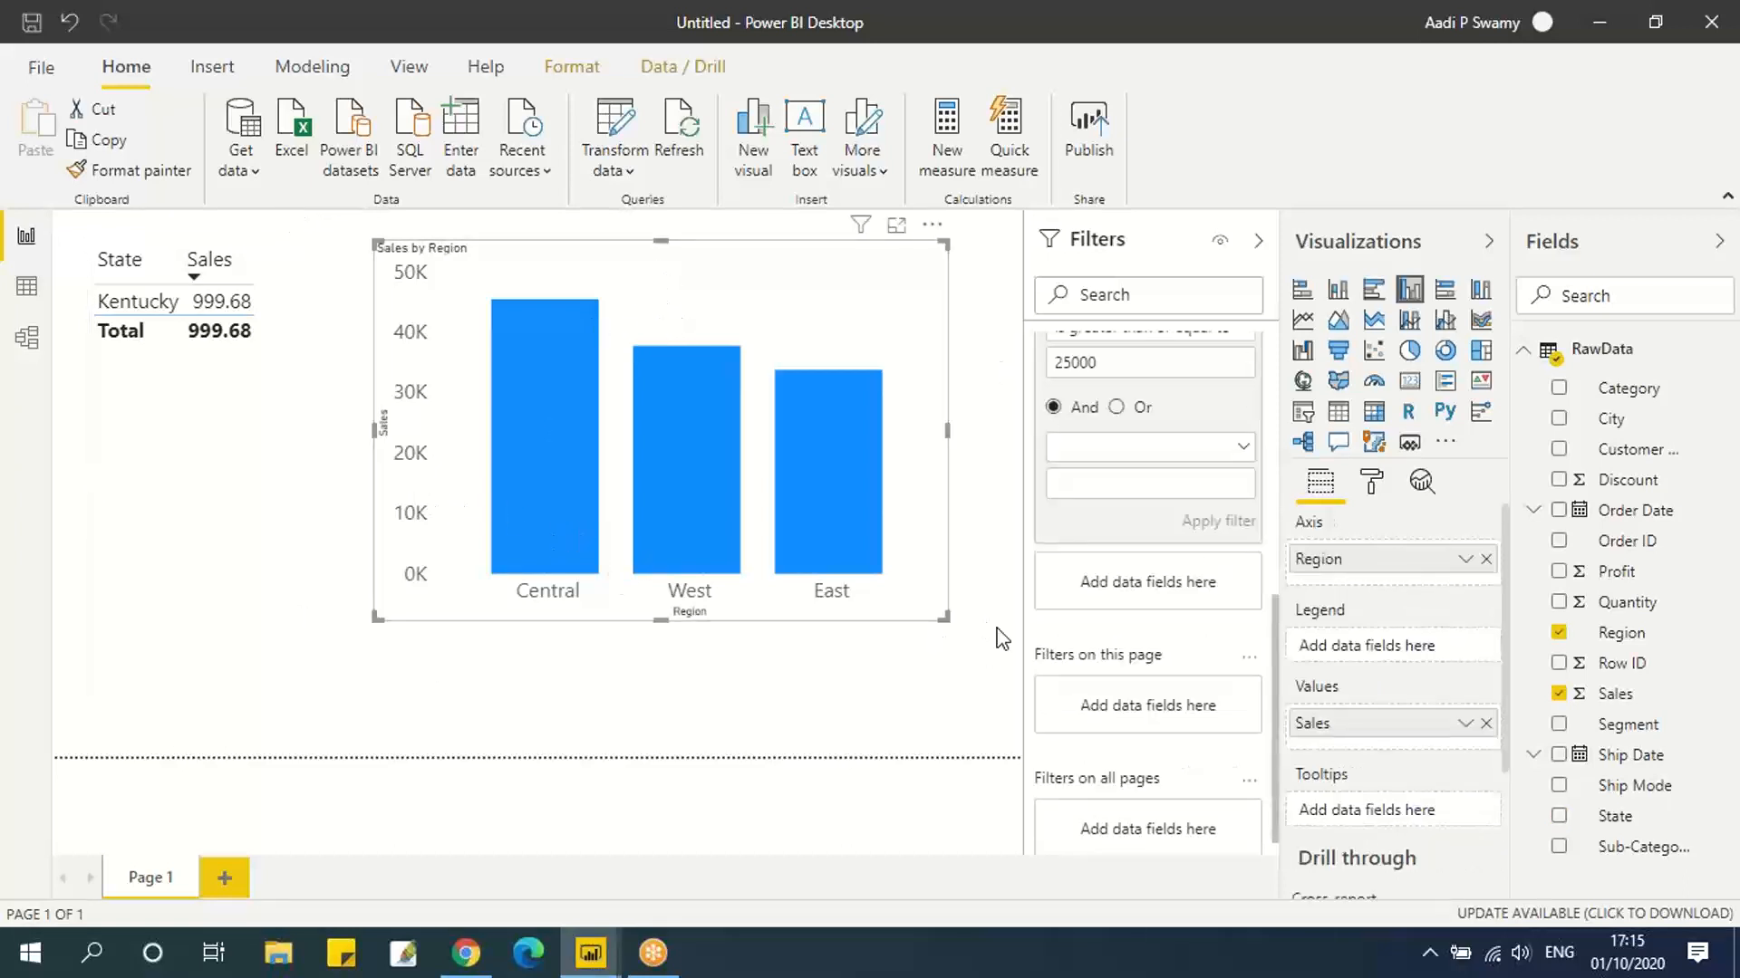
pyautogui.scroll(3, 1193, 486)
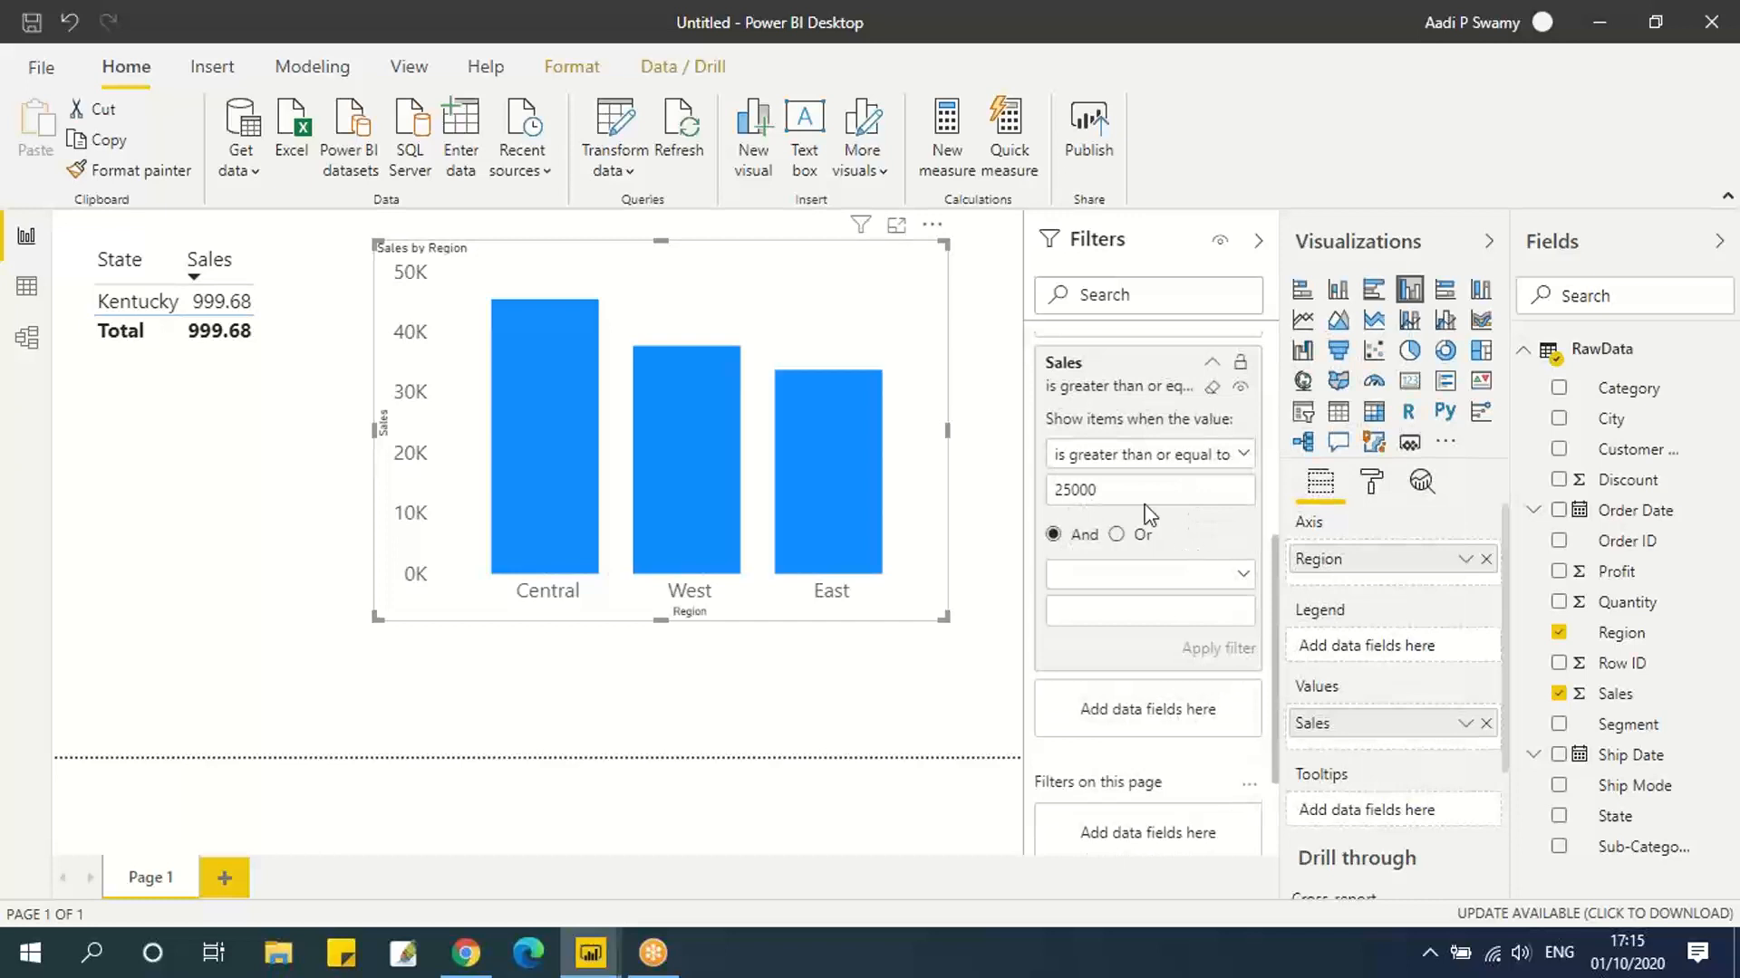
pyautogui.click(1241, 456)
pyautogui.click(1245, 458)
pyautogui.click(1245, 578)
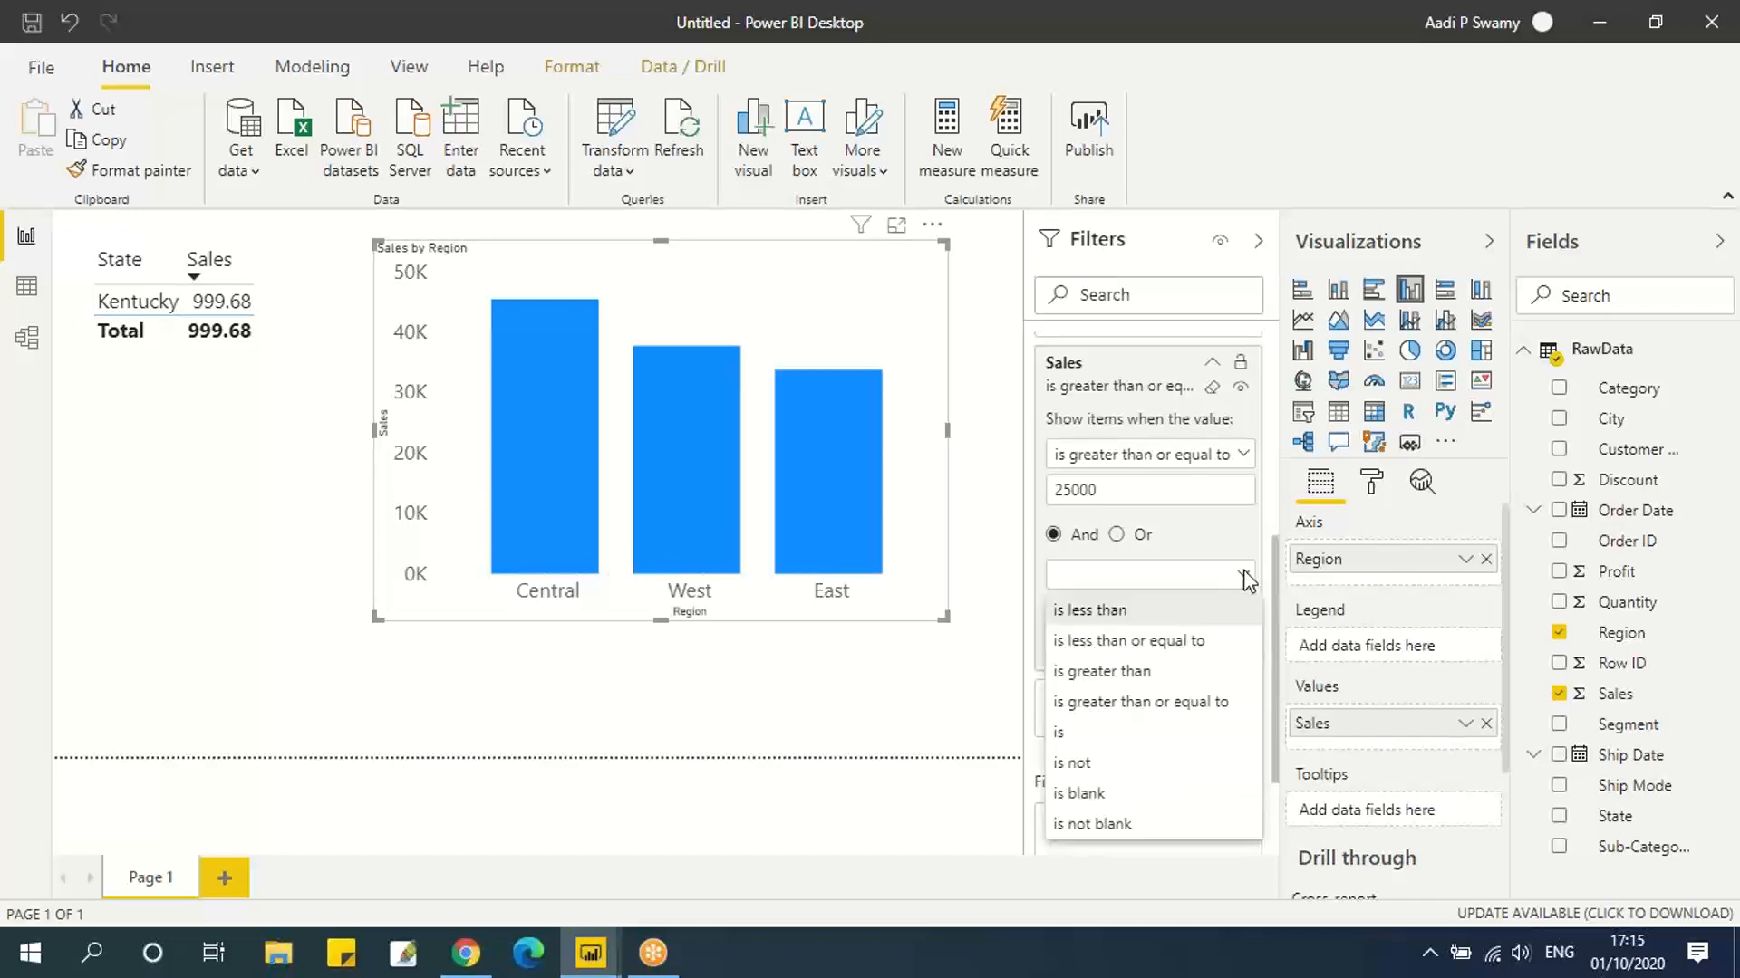
pyautogui.click(1223, 536)
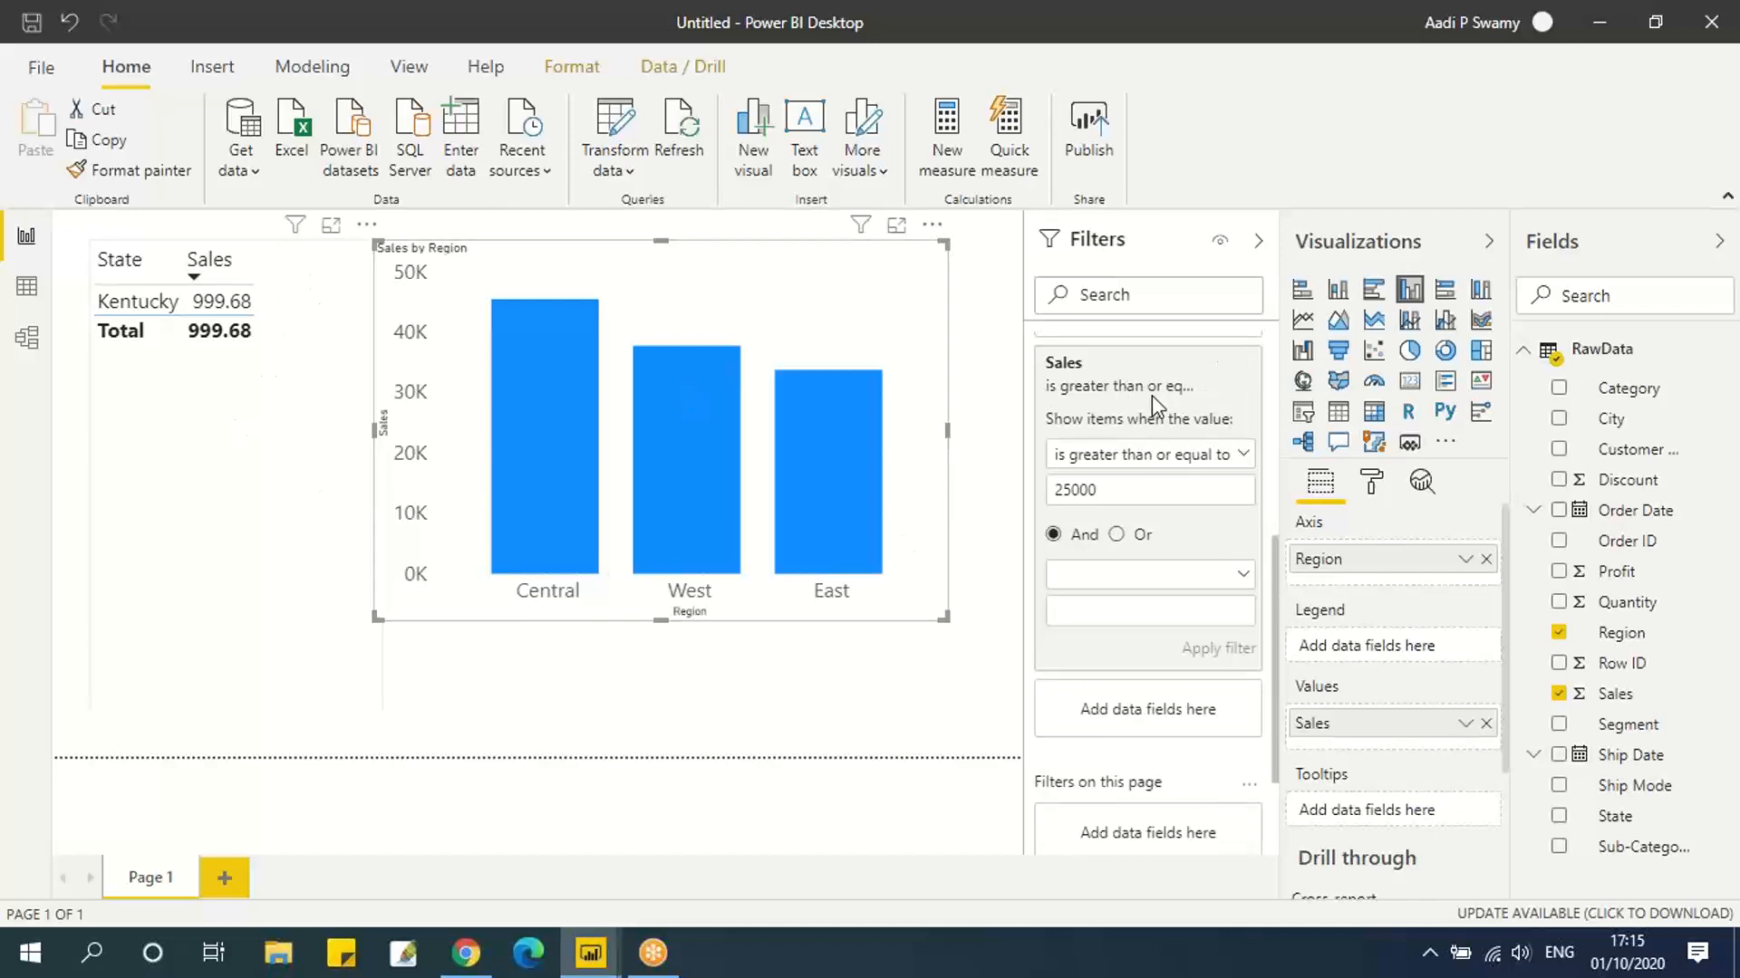
# Clear the table's State filter.
pyautogui.scroll(5, 1165, 518)
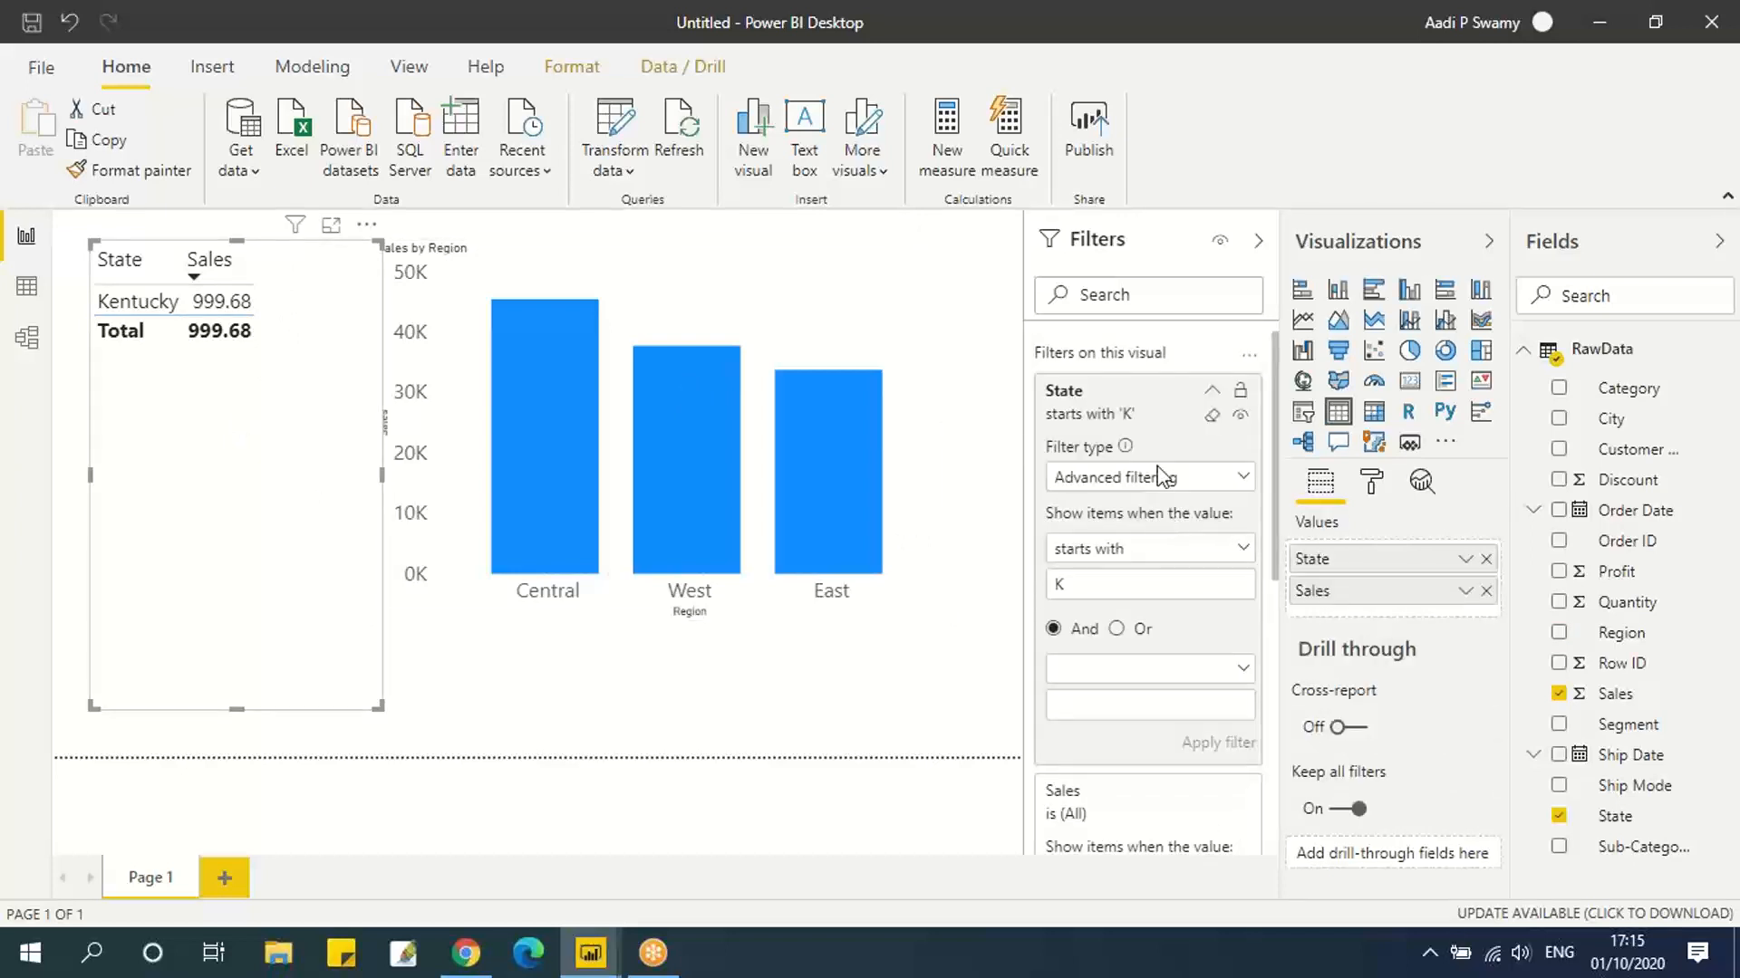
pyautogui.click(1212, 417)
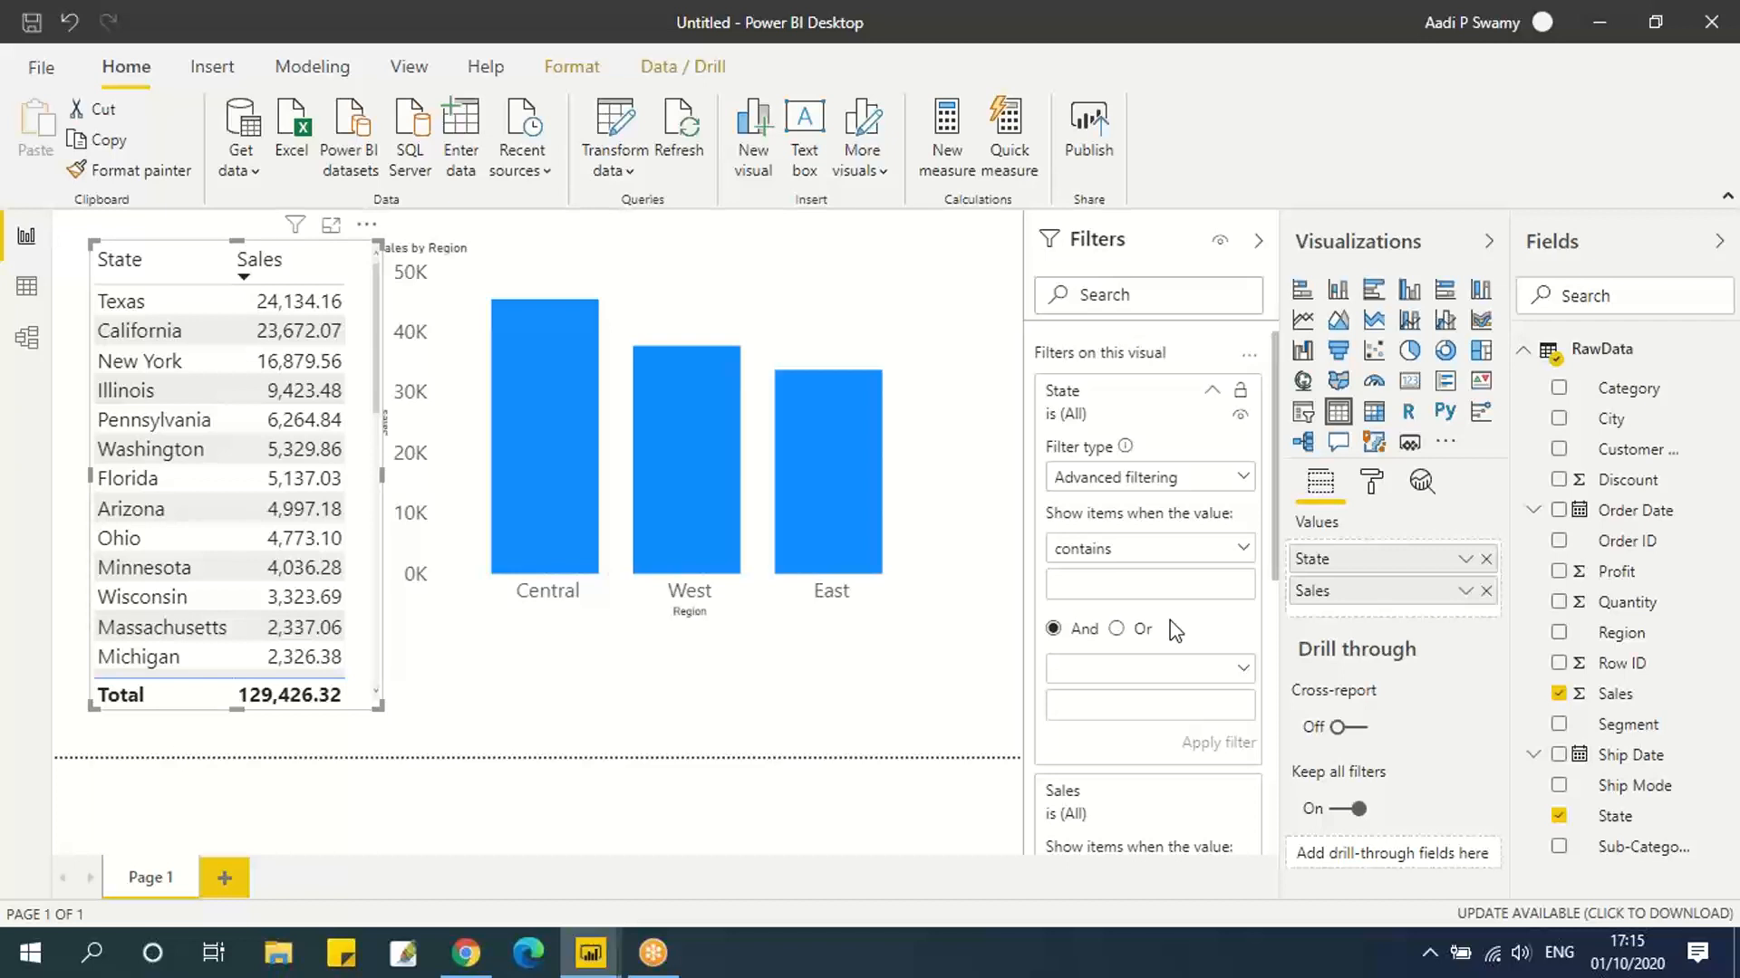
pyautogui.scroll(-3, 1155, 644)
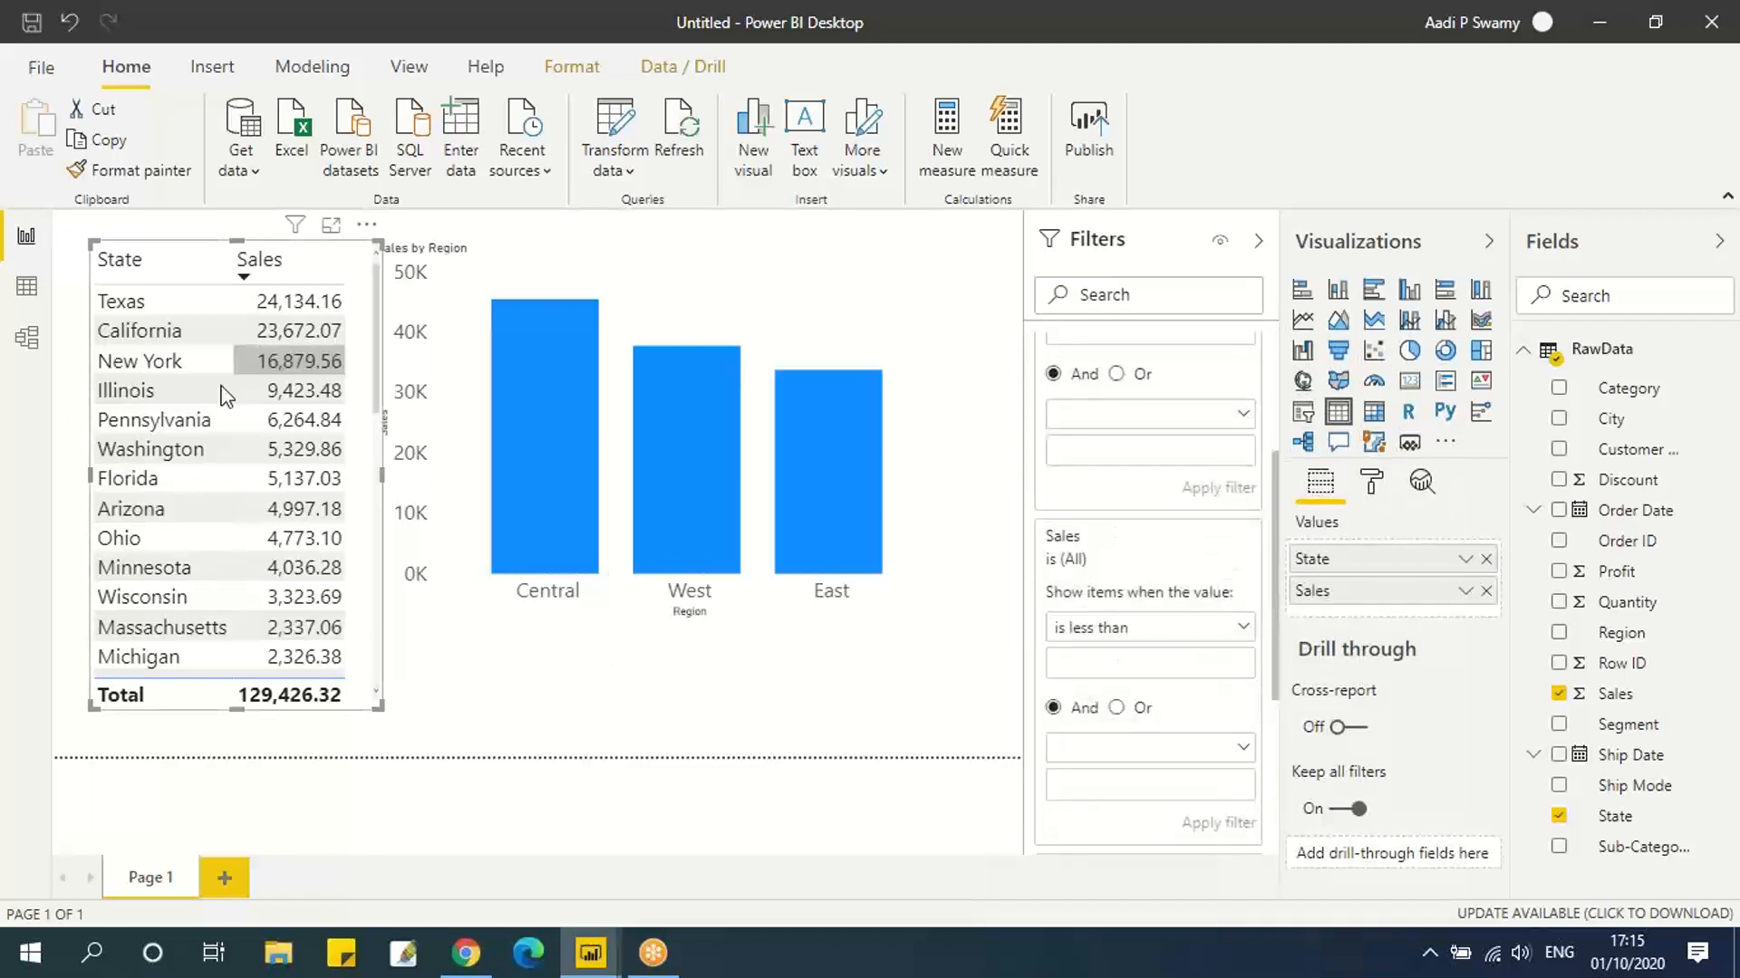
# Filter the table's Sales to values greater than 20000 and less than or equal to 75000.
pyautogui.scroll(-2, 1145, 668)
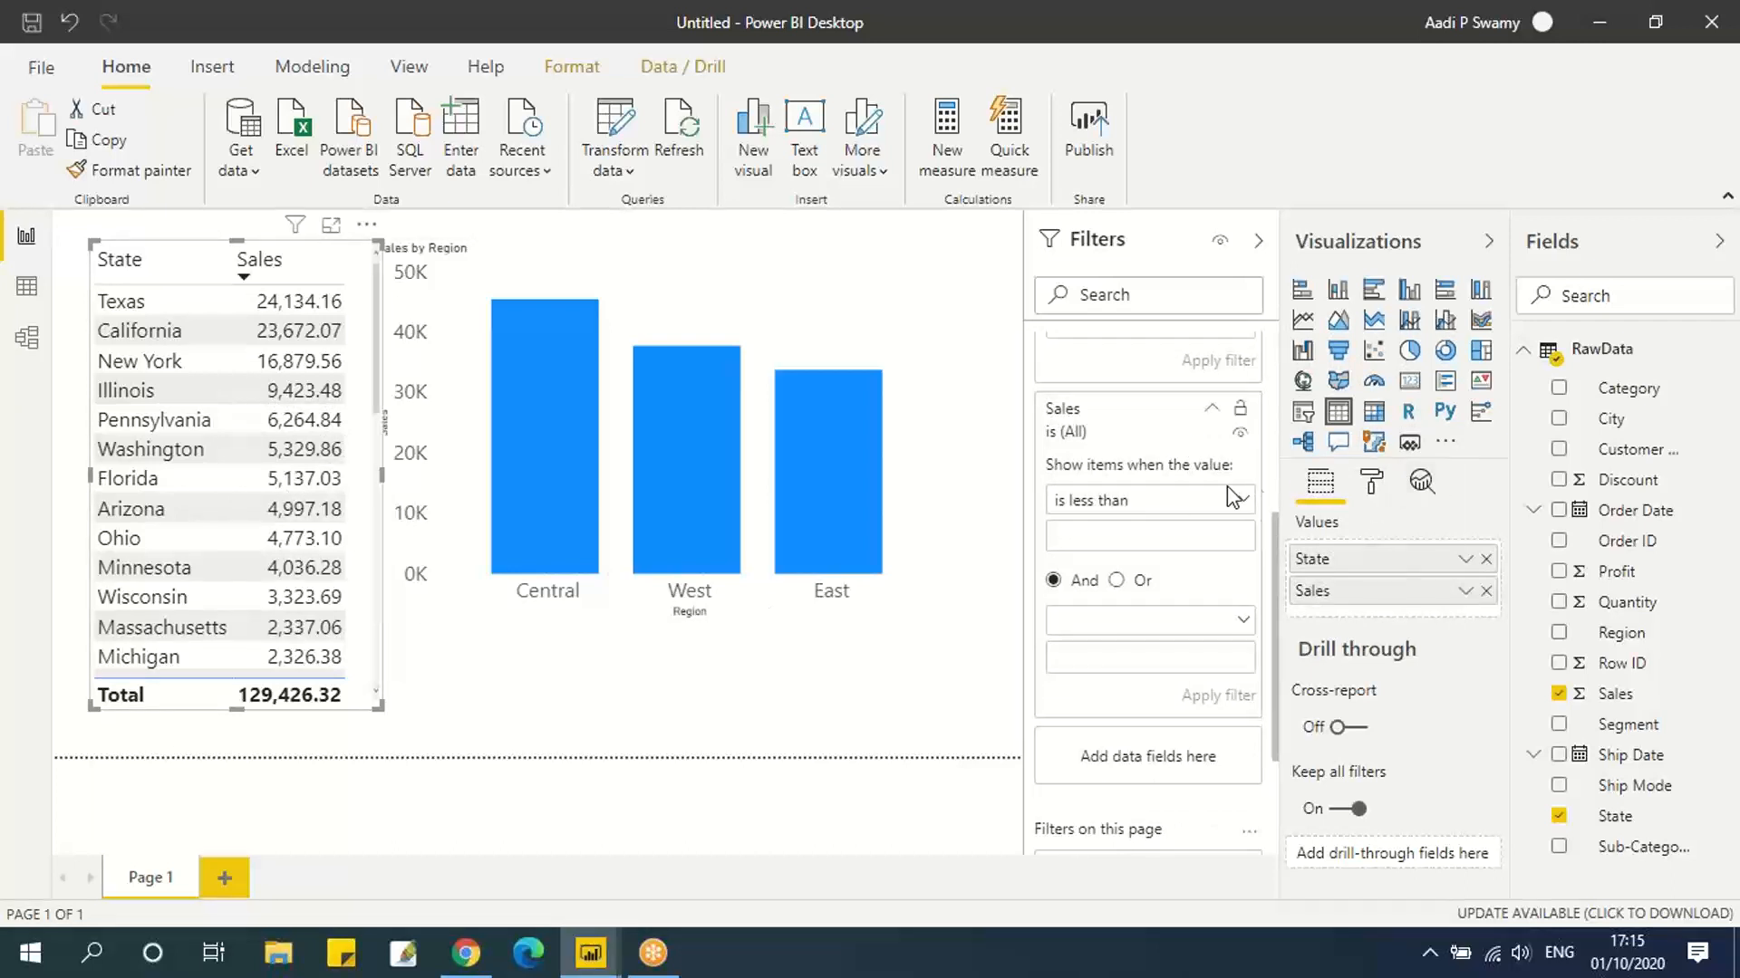
pyautogui.click(1244, 502)
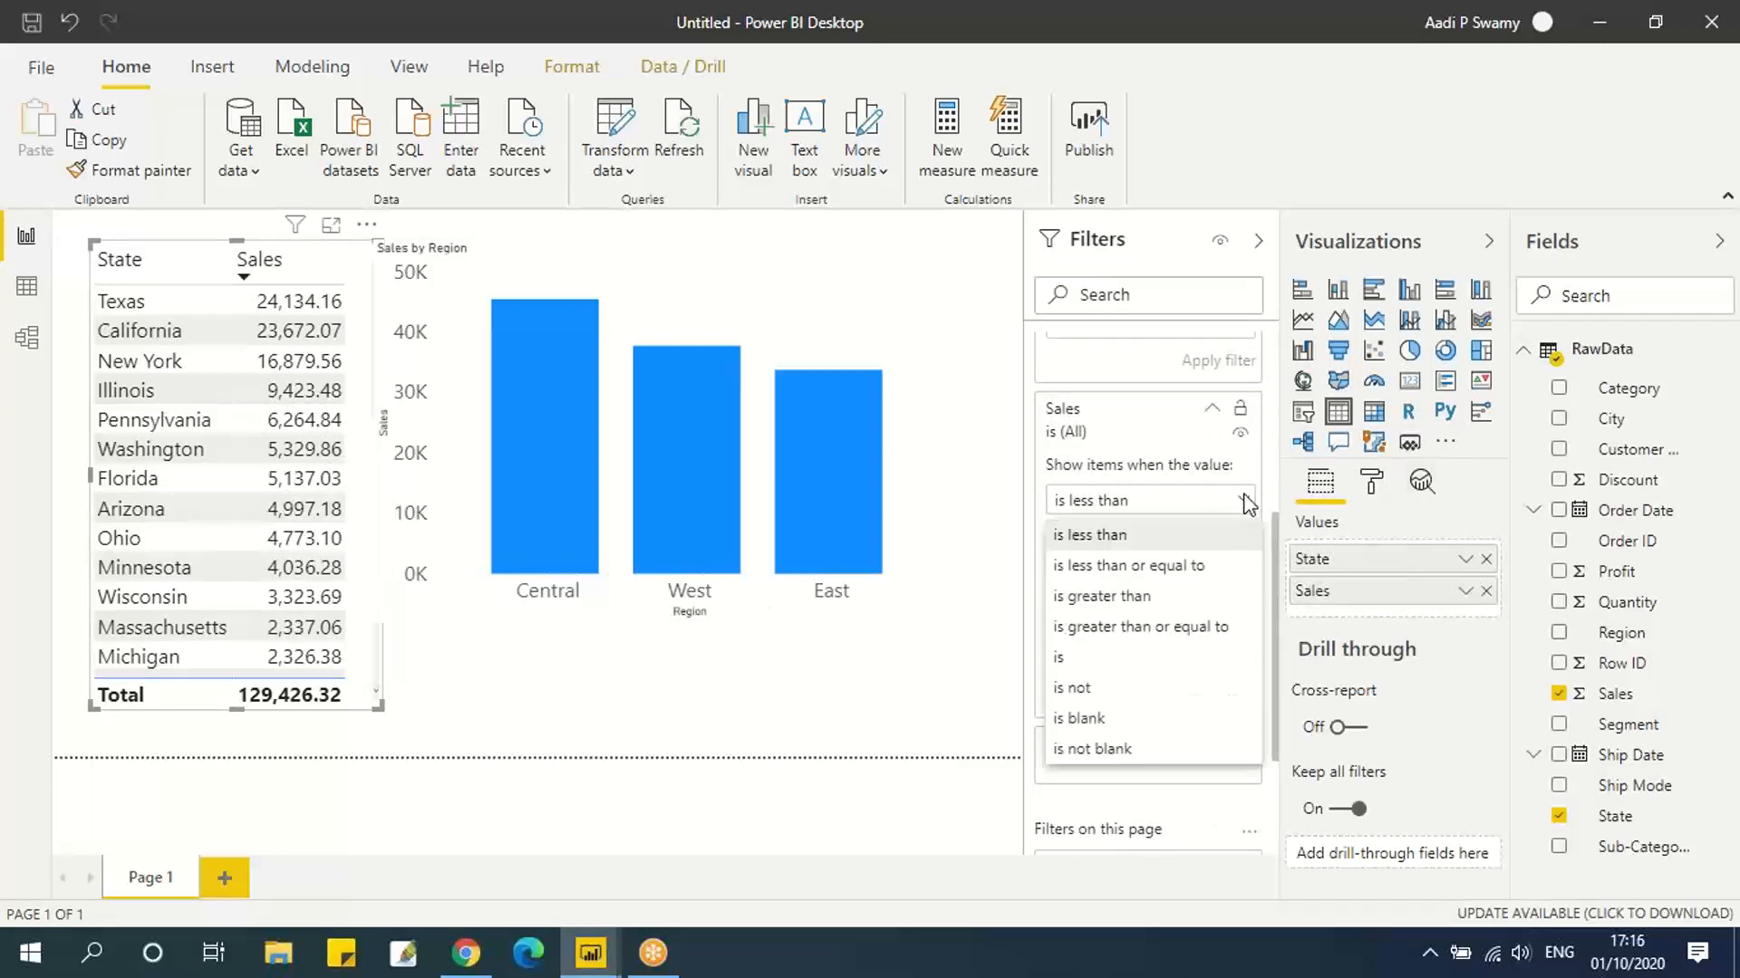
pyautogui.click(1136, 598)
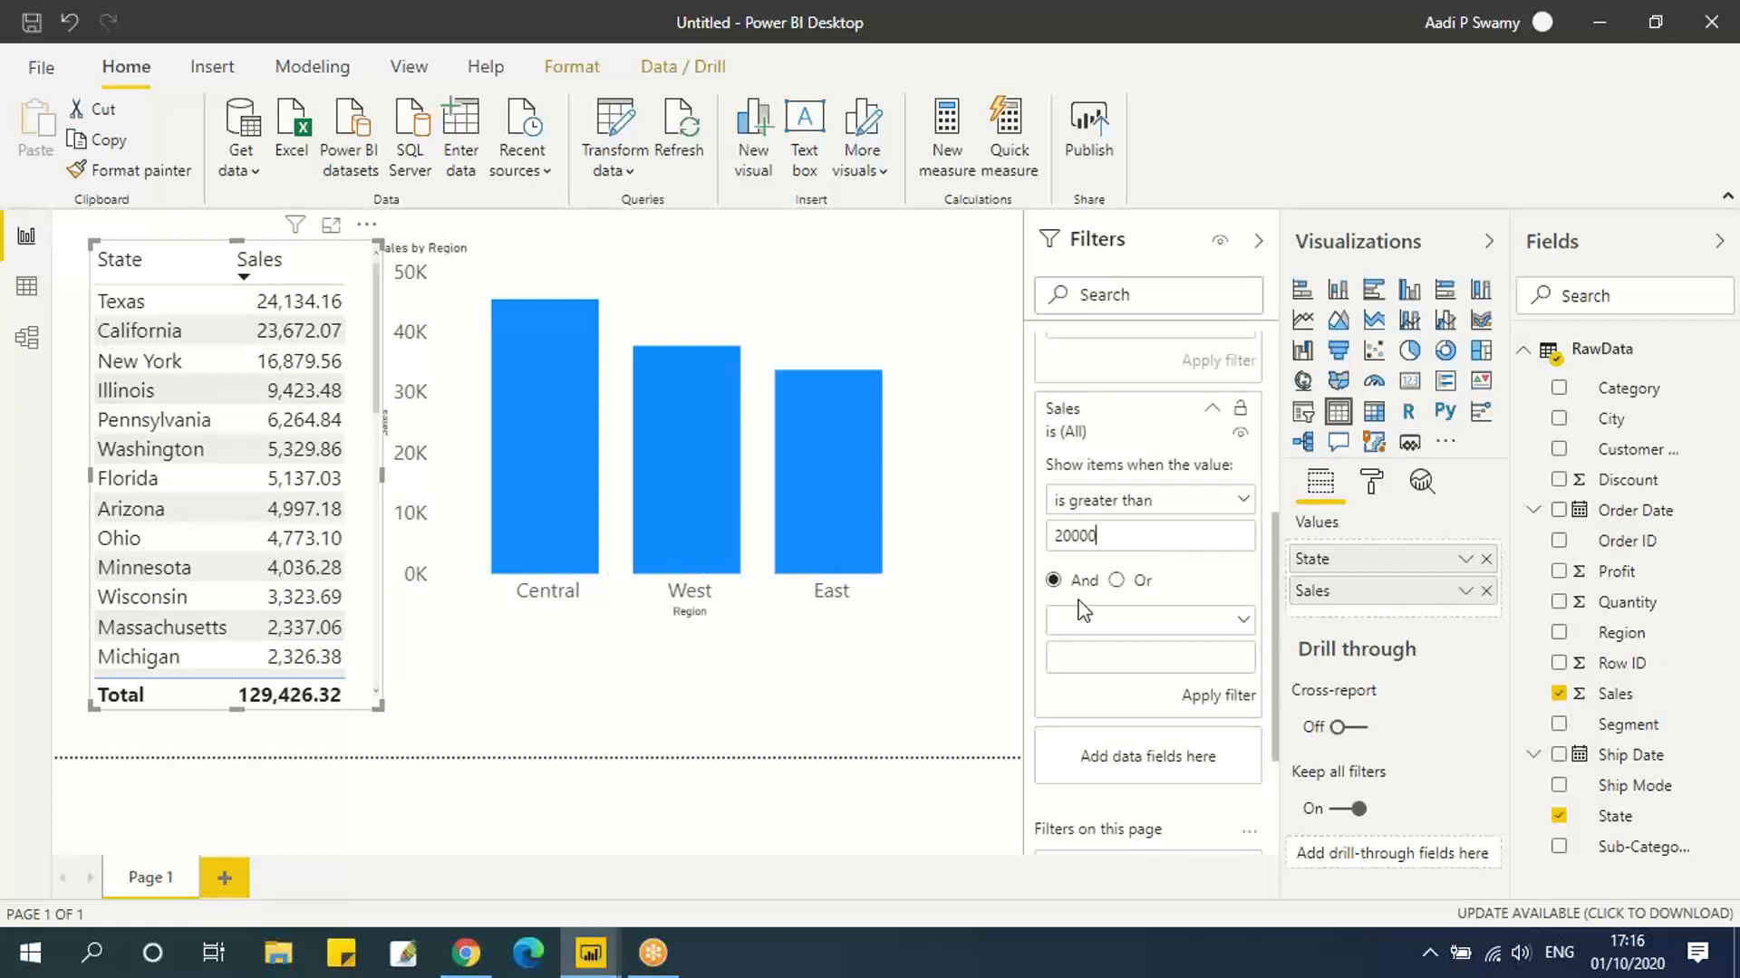
pyautogui.click(1124, 642)
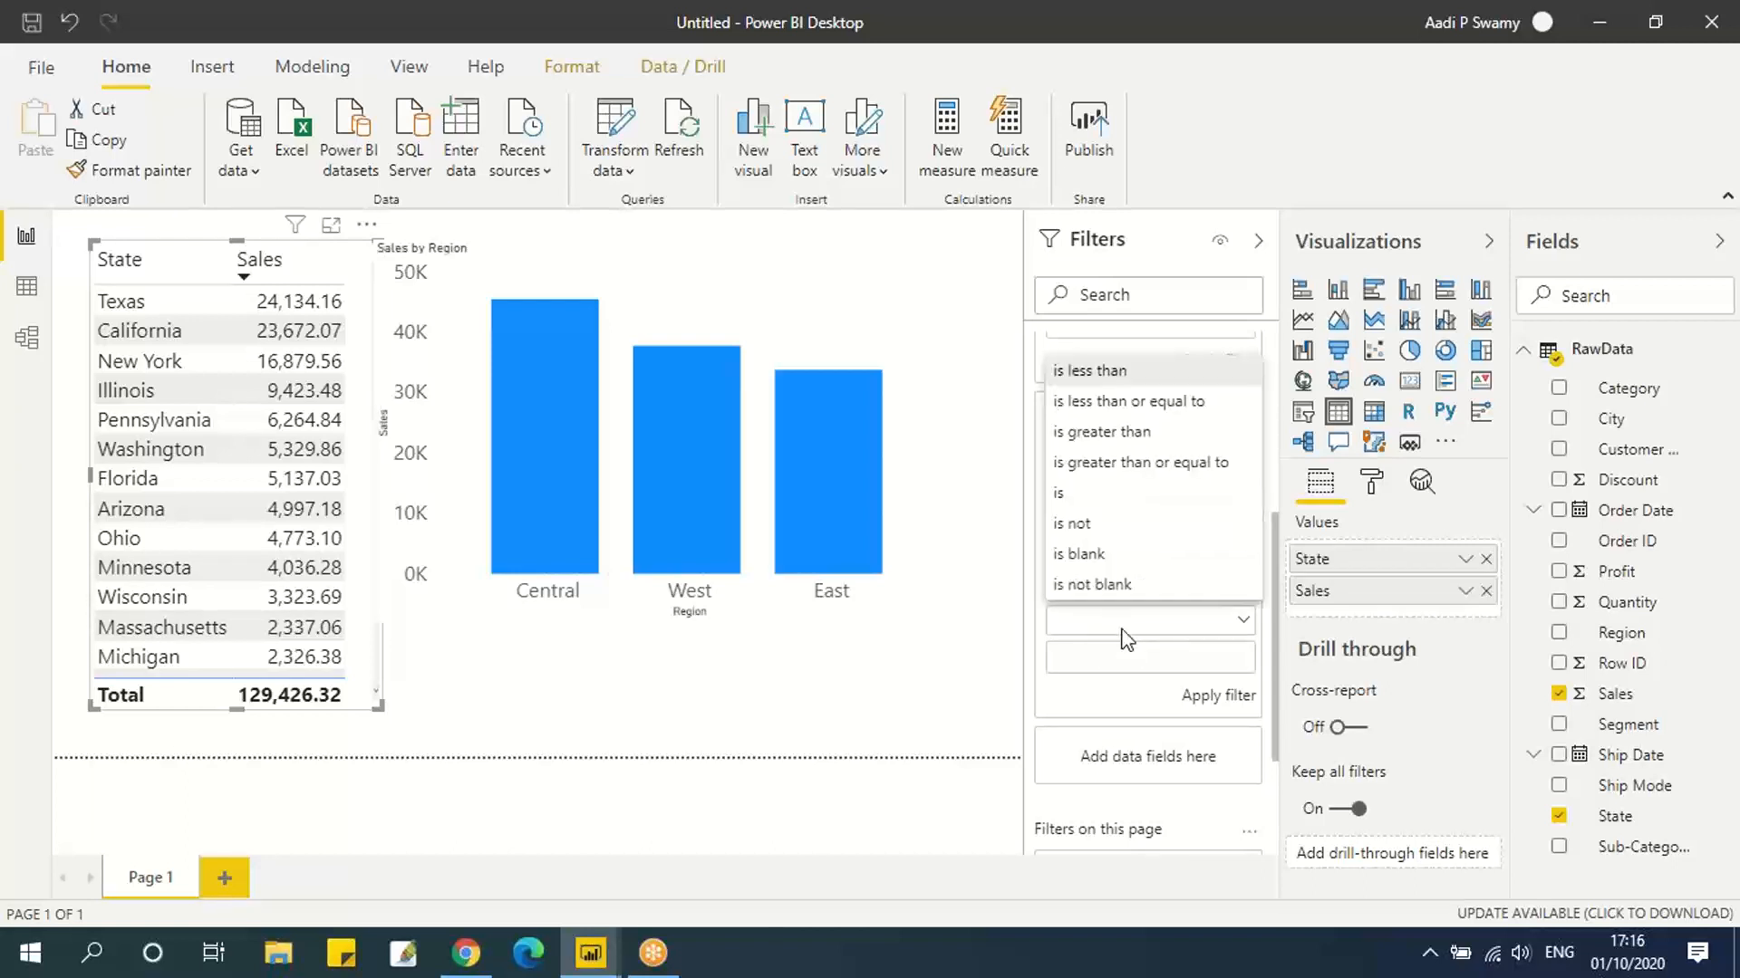
pyautogui.click(1141, 403)
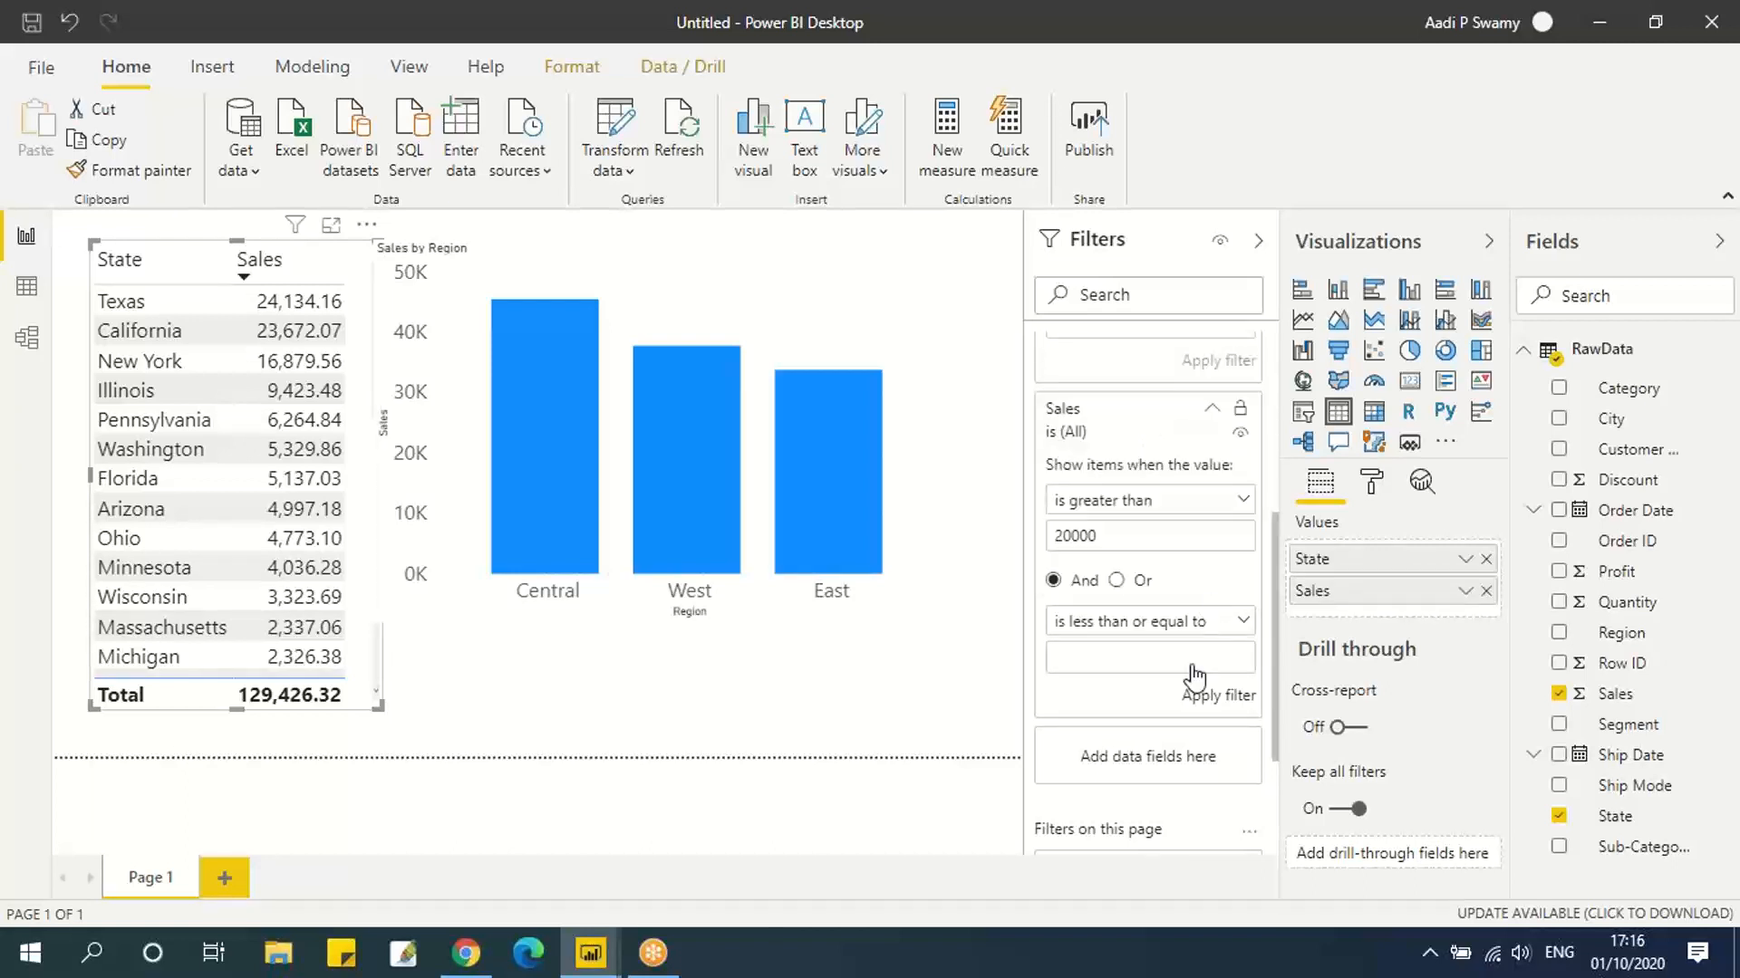
pyautogui.click(1123, 666)
pyautogui.write('75000')
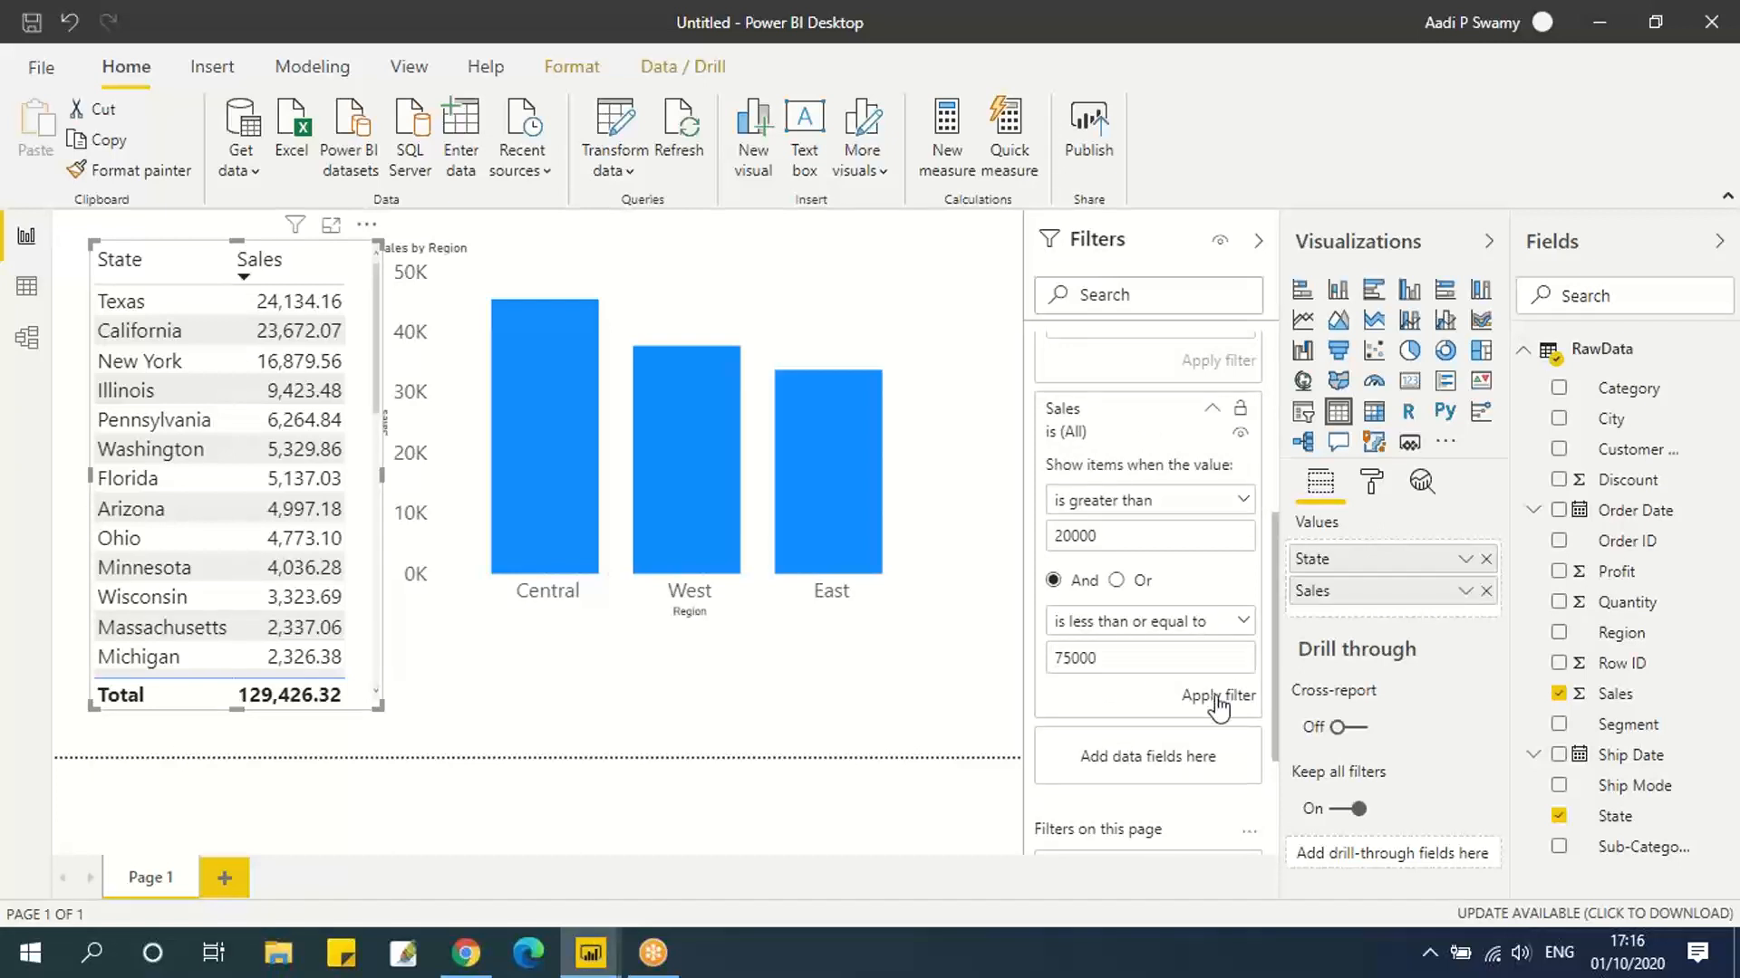
pyautogui.click(1219, 696)
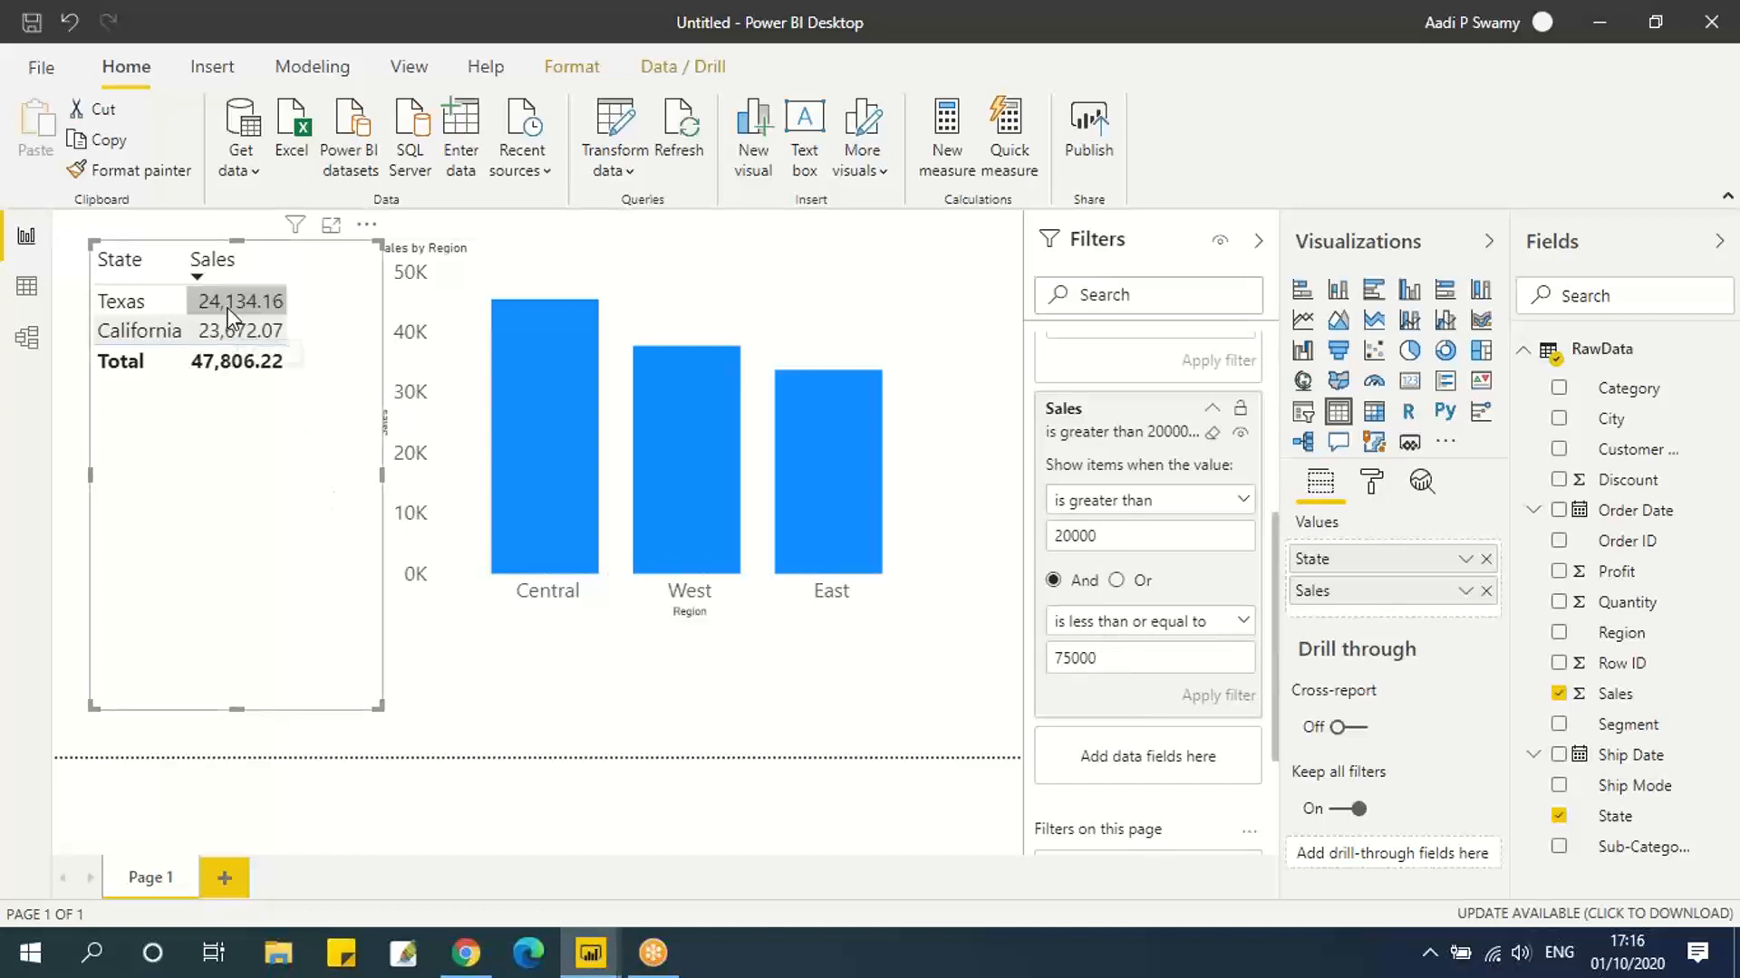
# Switch the table's State filter to Basic filtering and select all states.
pyautogui.scroll(4, 1175, 535)
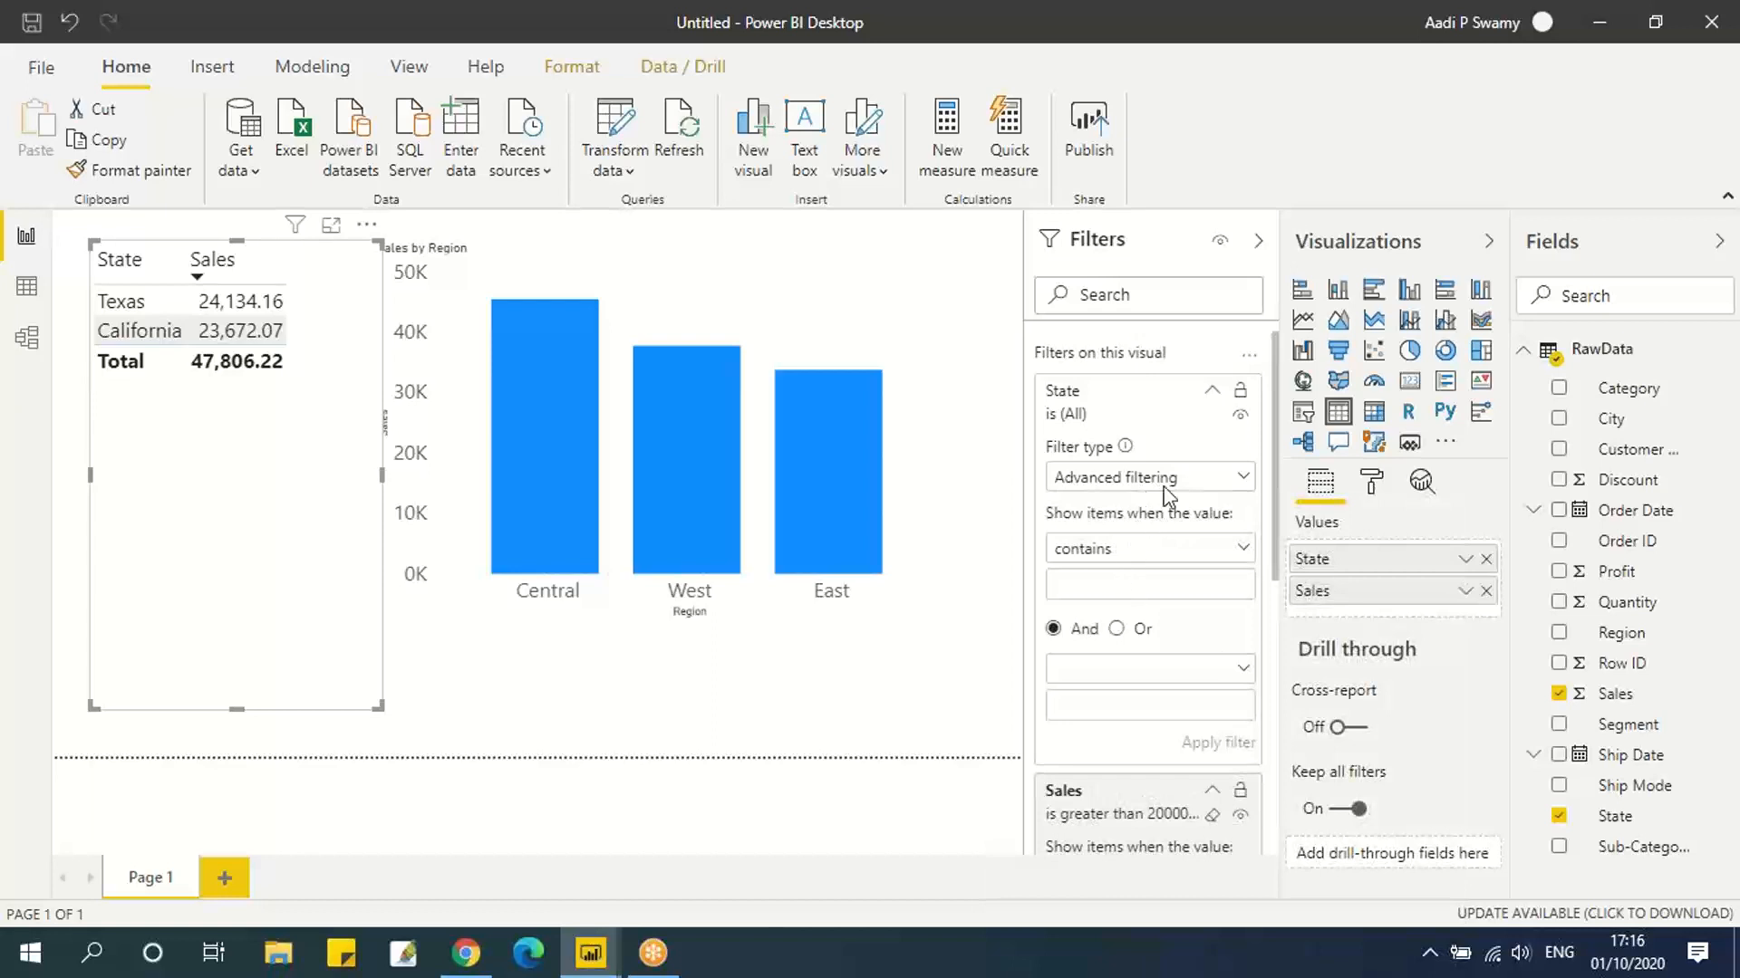
pyautogui.click(1243, 480)
pyautogui.click(1145, 543)
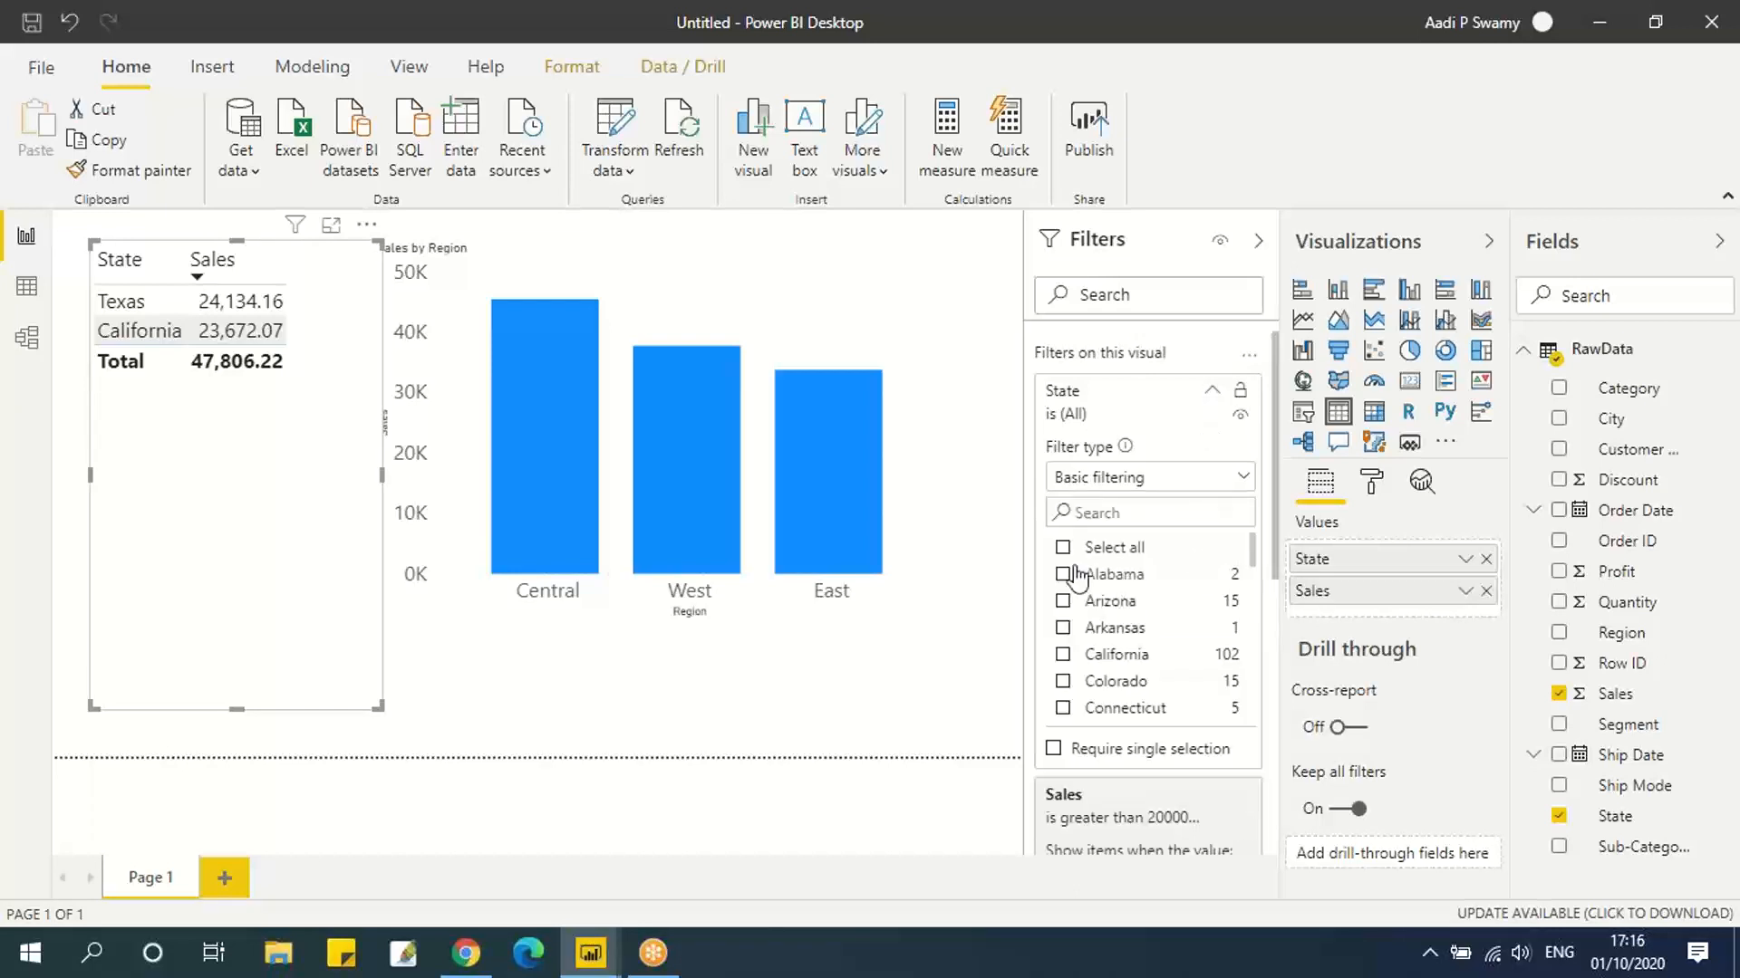
pyautogui.click(1064, 549)
pyautogui.scroll(-4, 1172, 594)
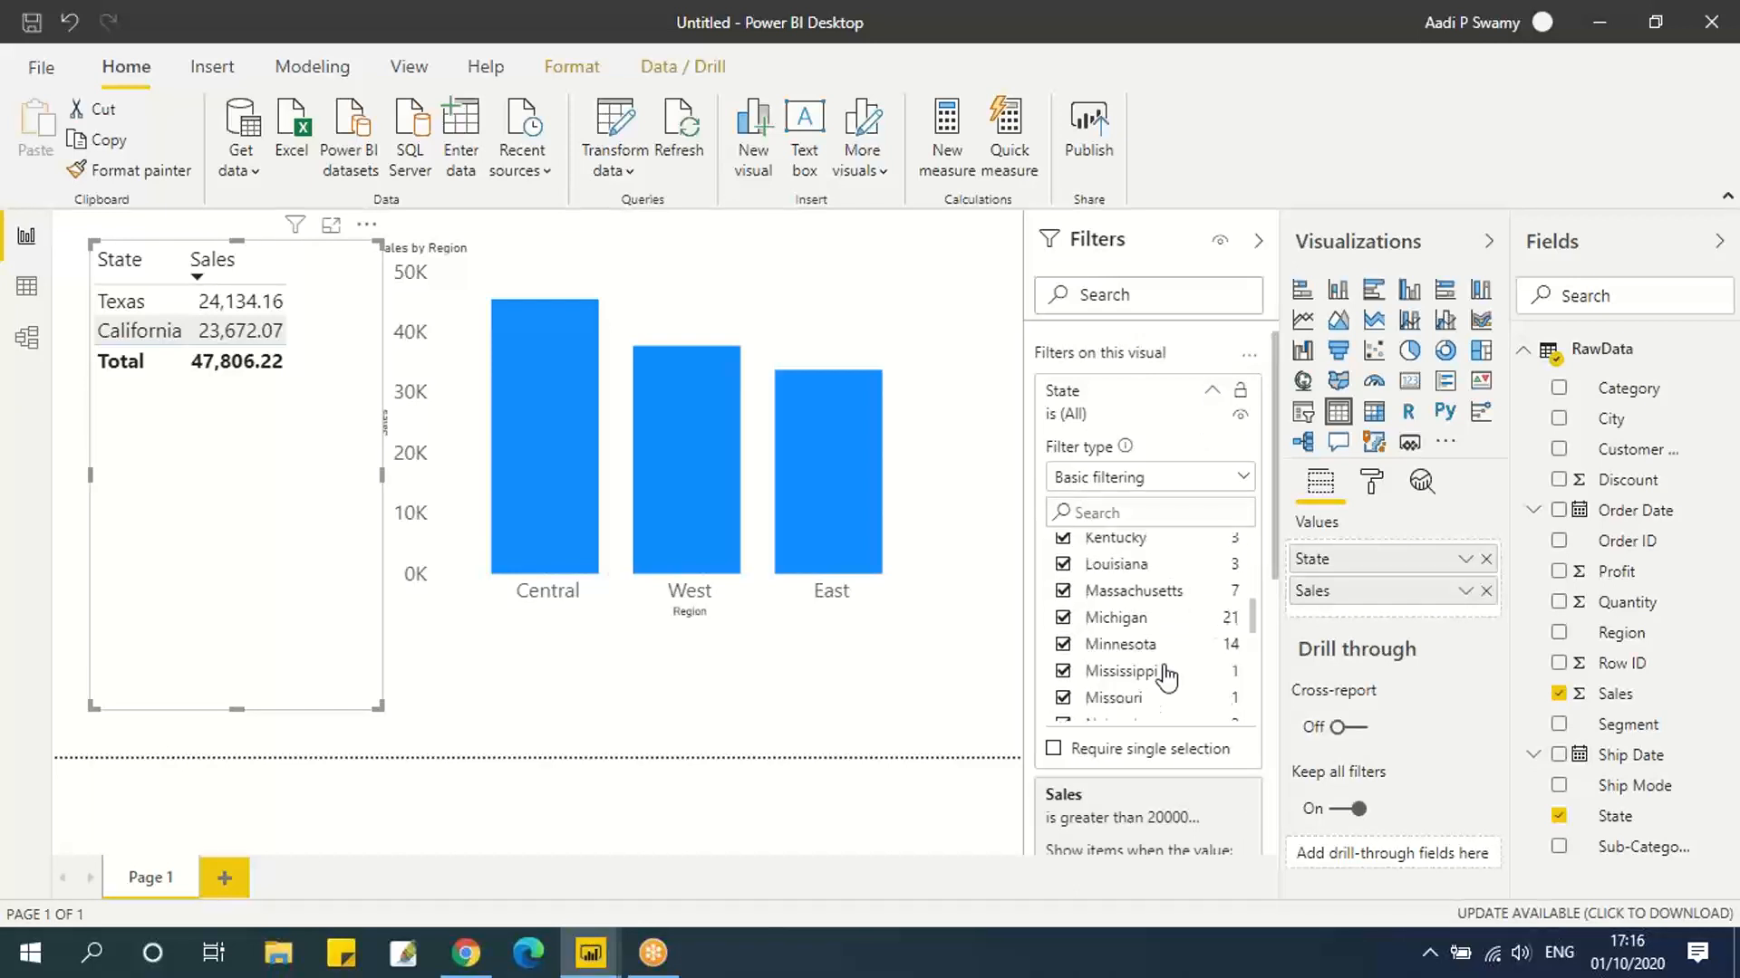
# Try a smaller upper limit in the table's Sales filter, and clear that filter.
pyautogui.scroll(-8, 1166, 675)
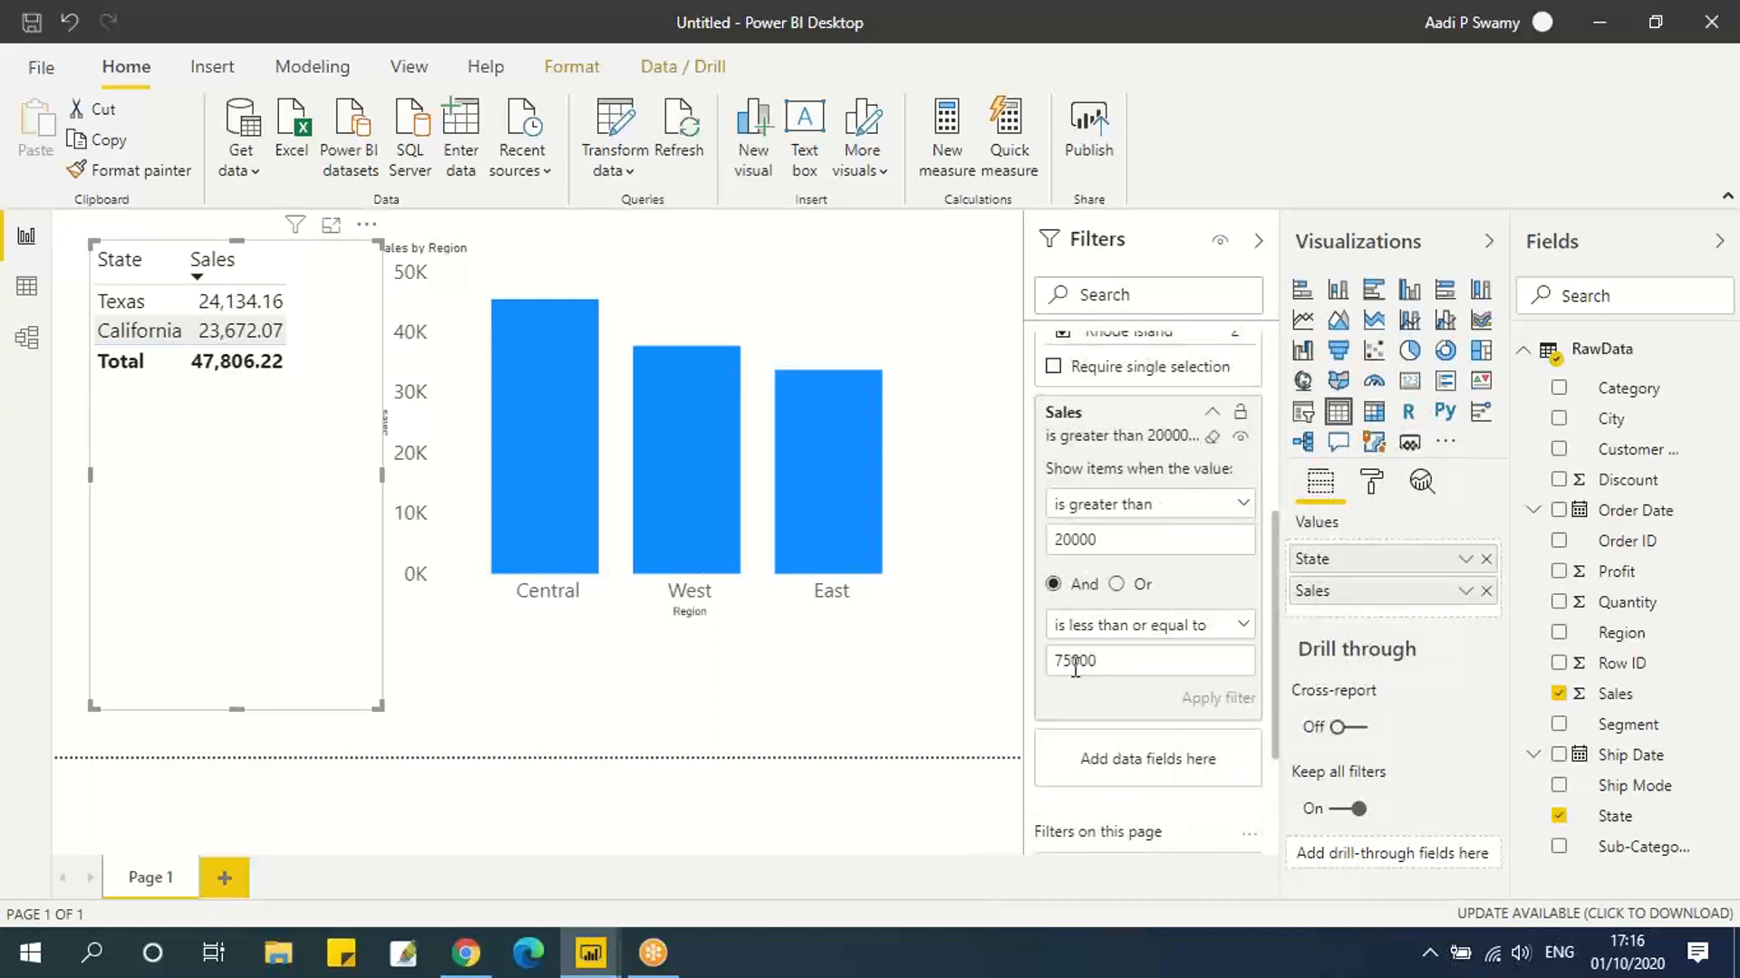
pyautogui.hotkey('shift', 'Home')
pyautogui.write('10')
pyautogui.click(1216, 700)
pyautogui.click(1212, 436)
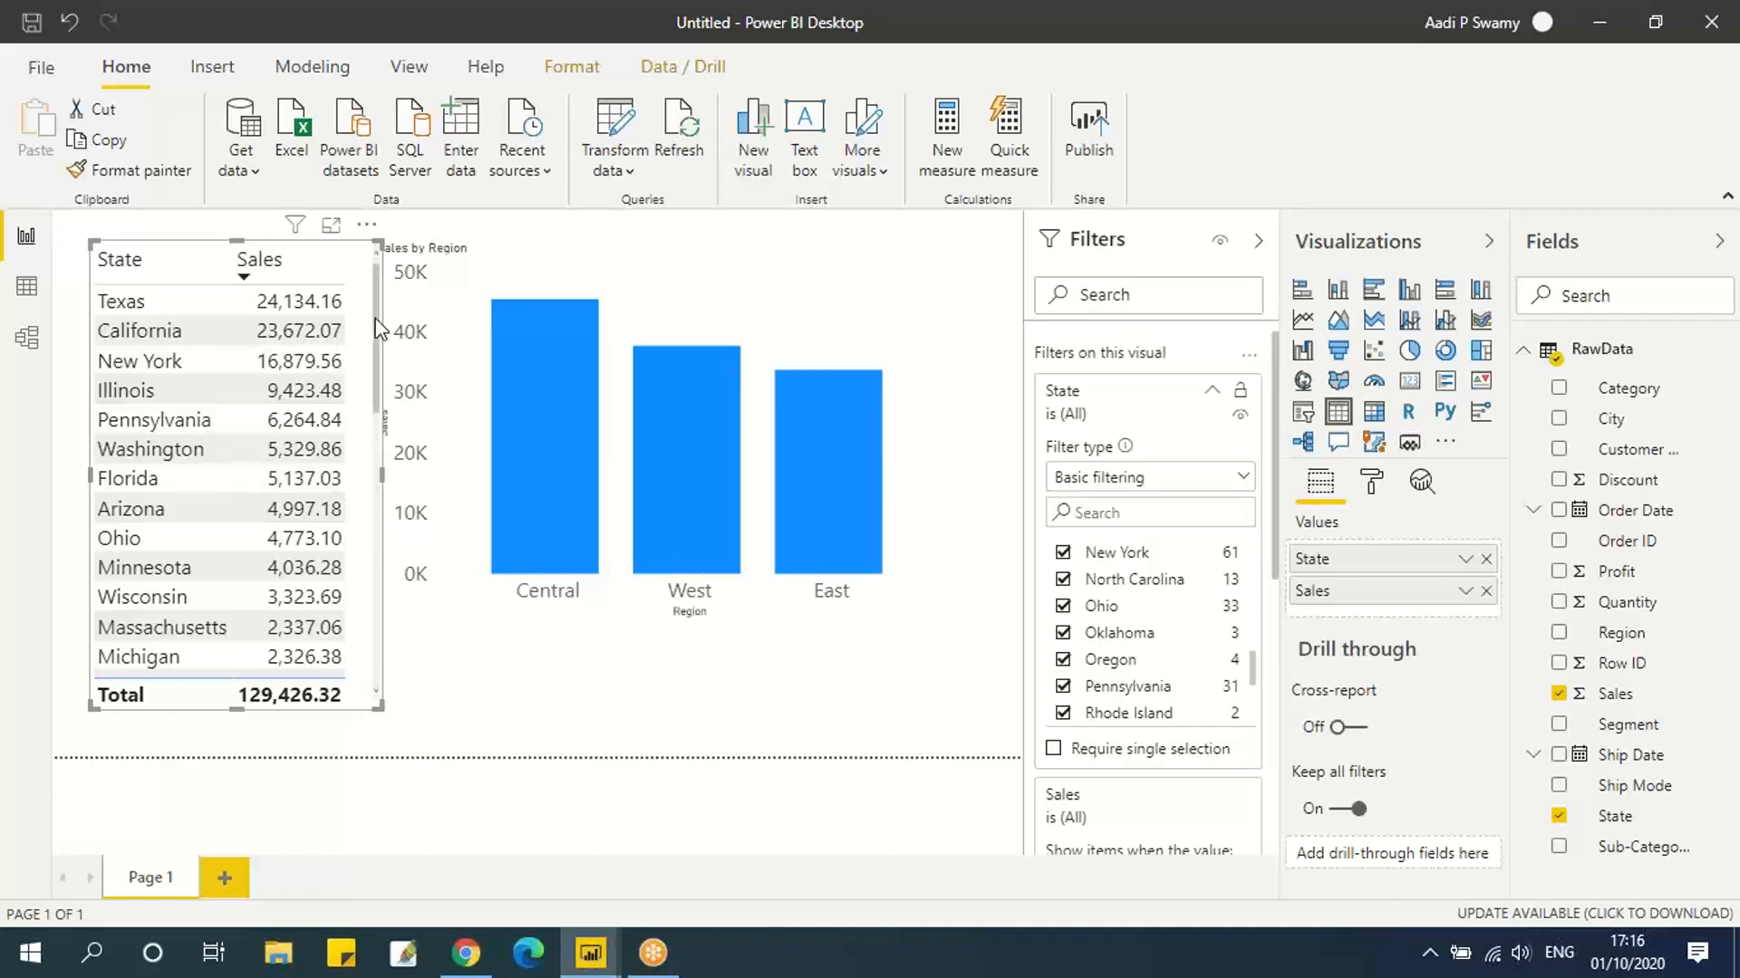
# Apply a Sales filter to the table for values greater than 5000 and less than or equal to 10000.
pyautogui.scroll(-10, 378, 328)
pyautogui.scroll(2, 383, 301)
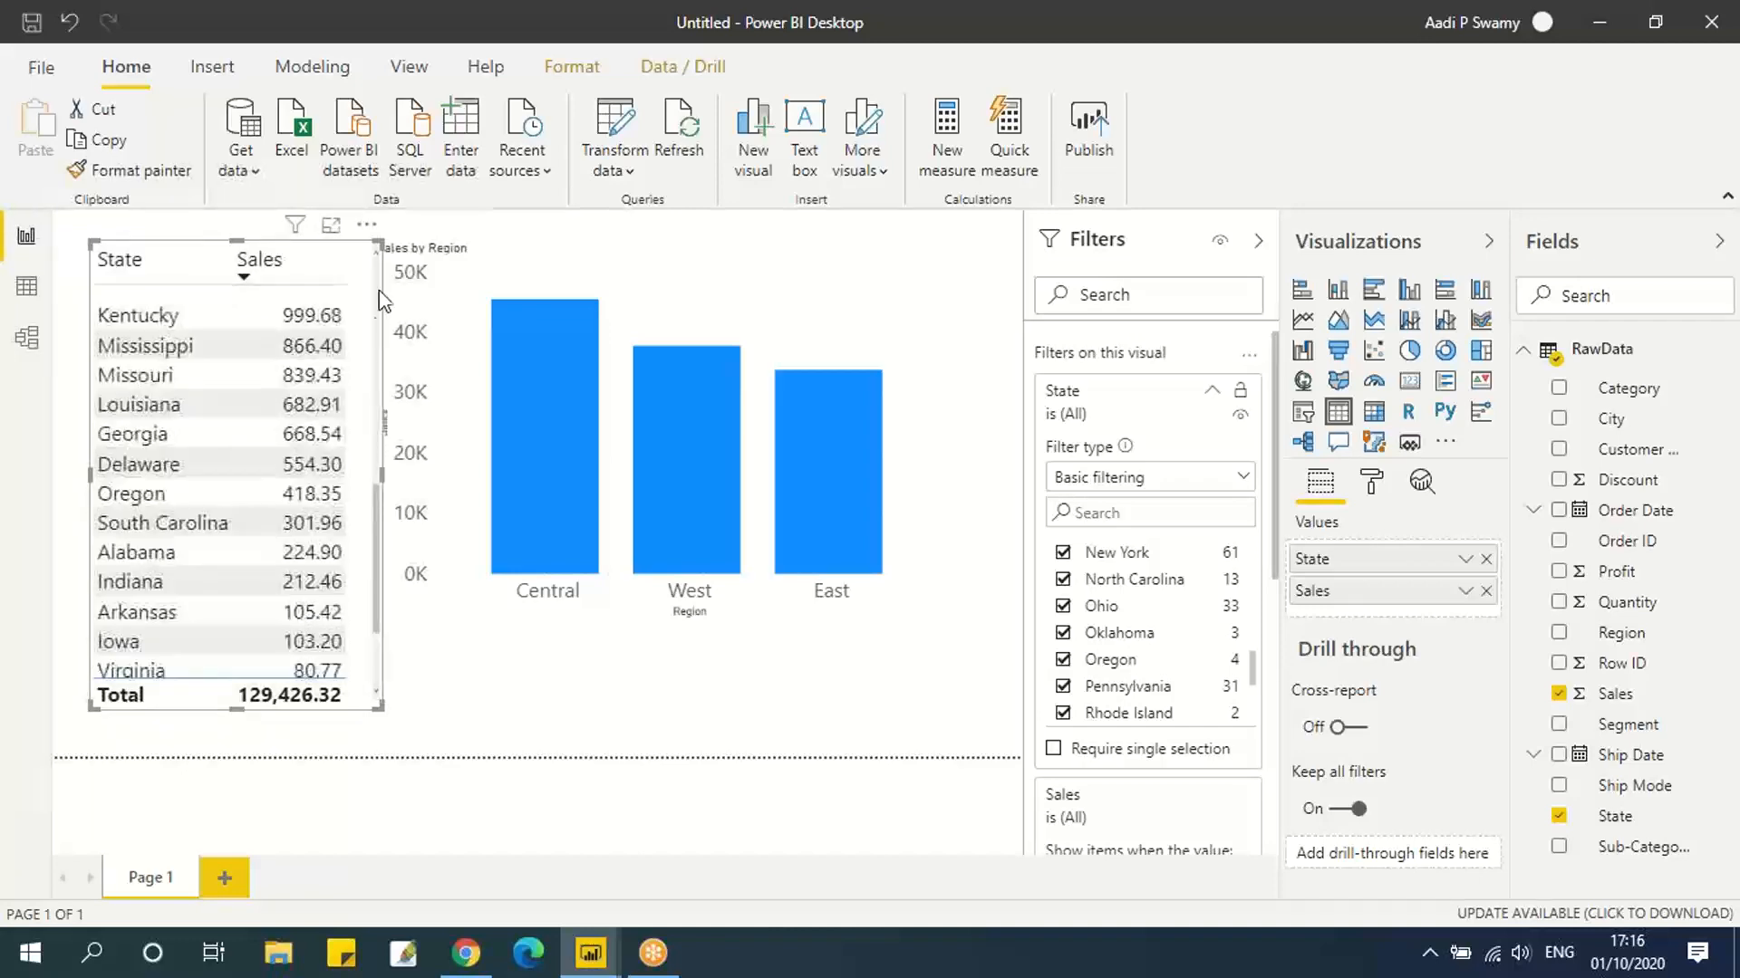
pyautogui.scroll(8, 381, 299)
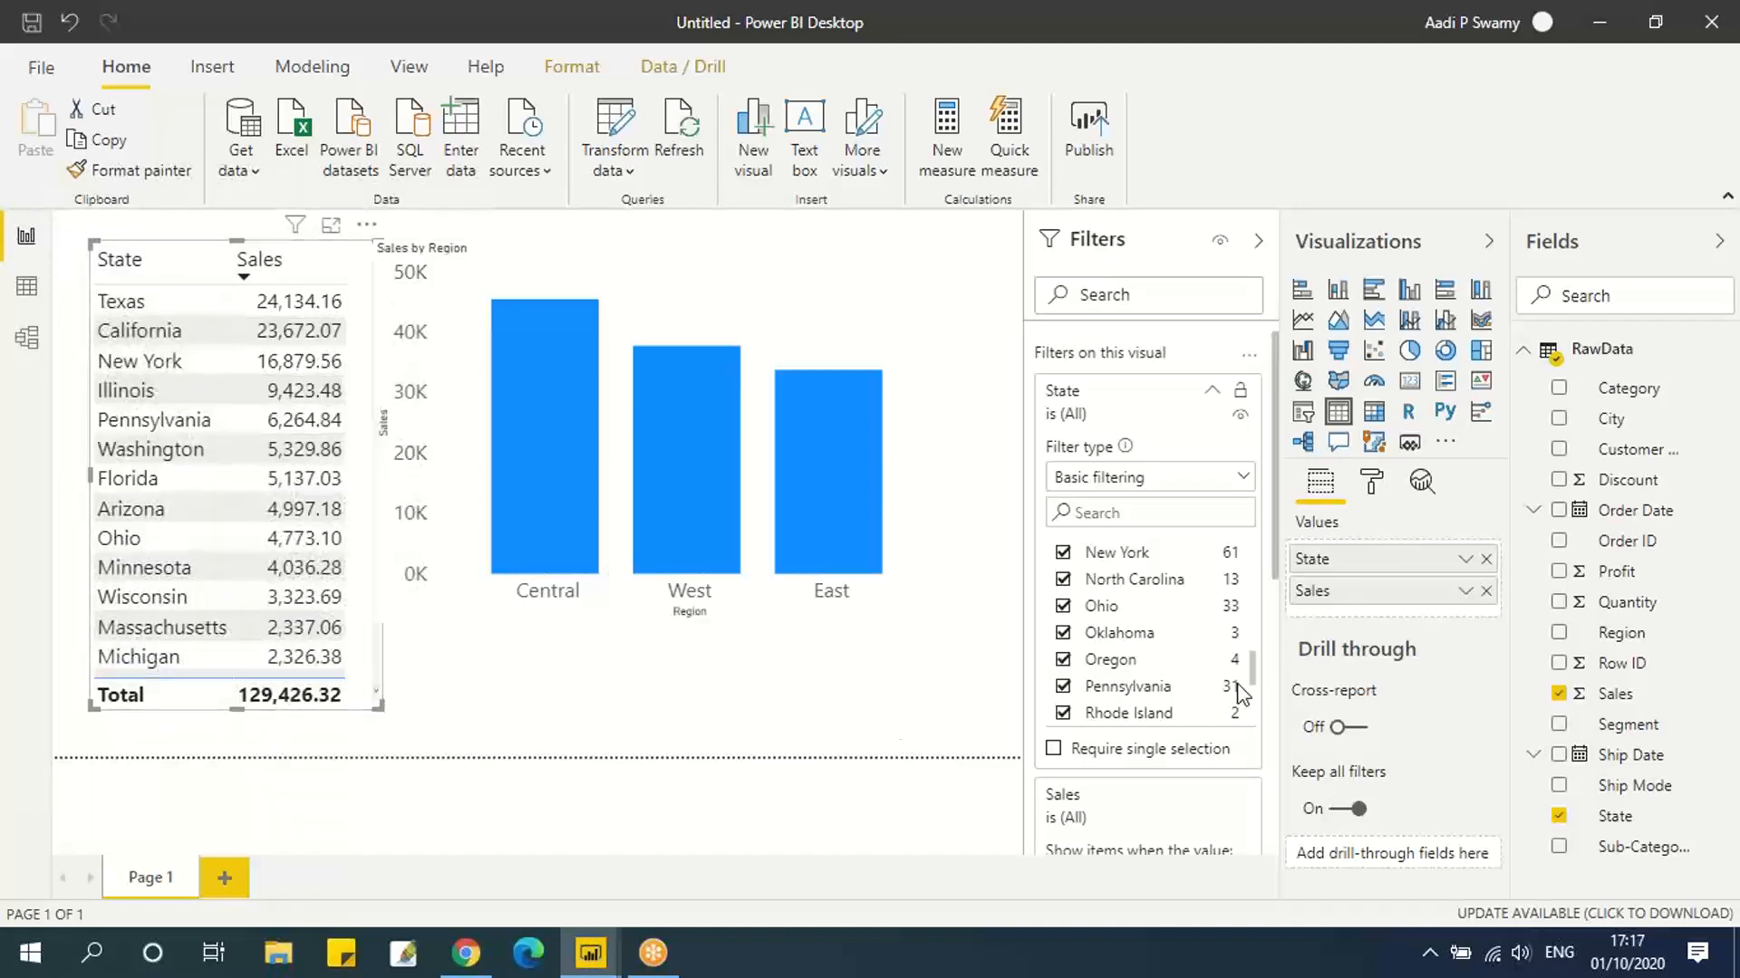
pyautogui.scroll(-3, 1196, 703)
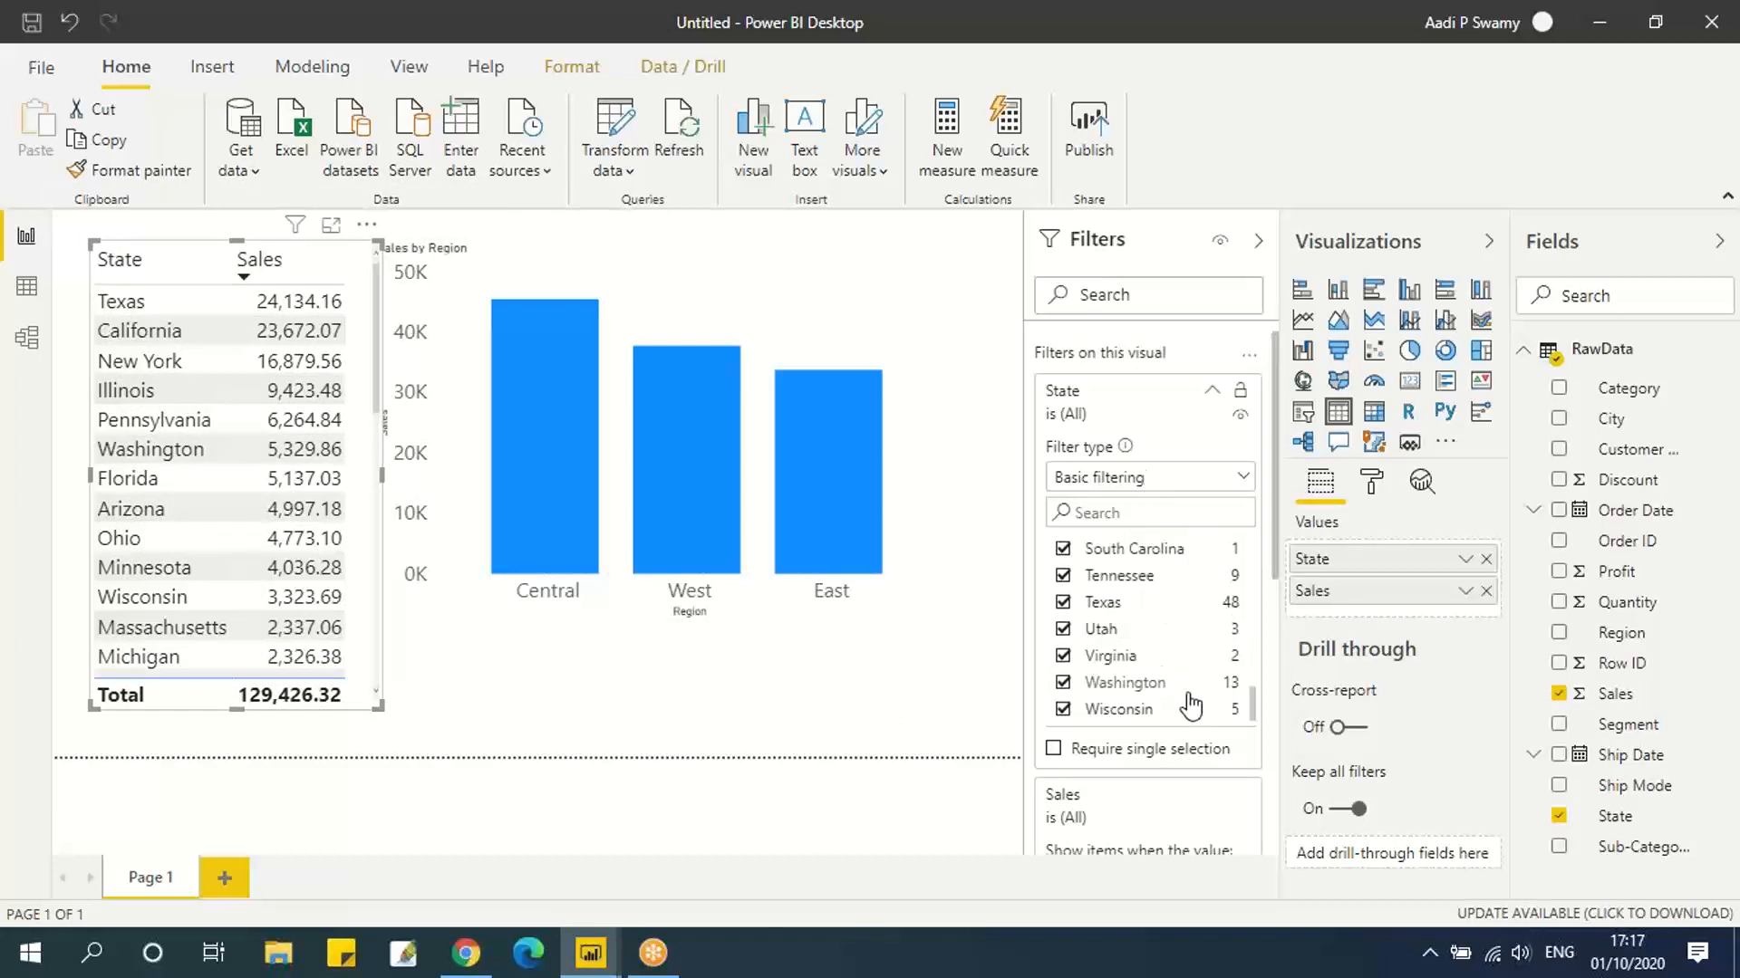
pyautogui.scroll(-4, 1190, 705)
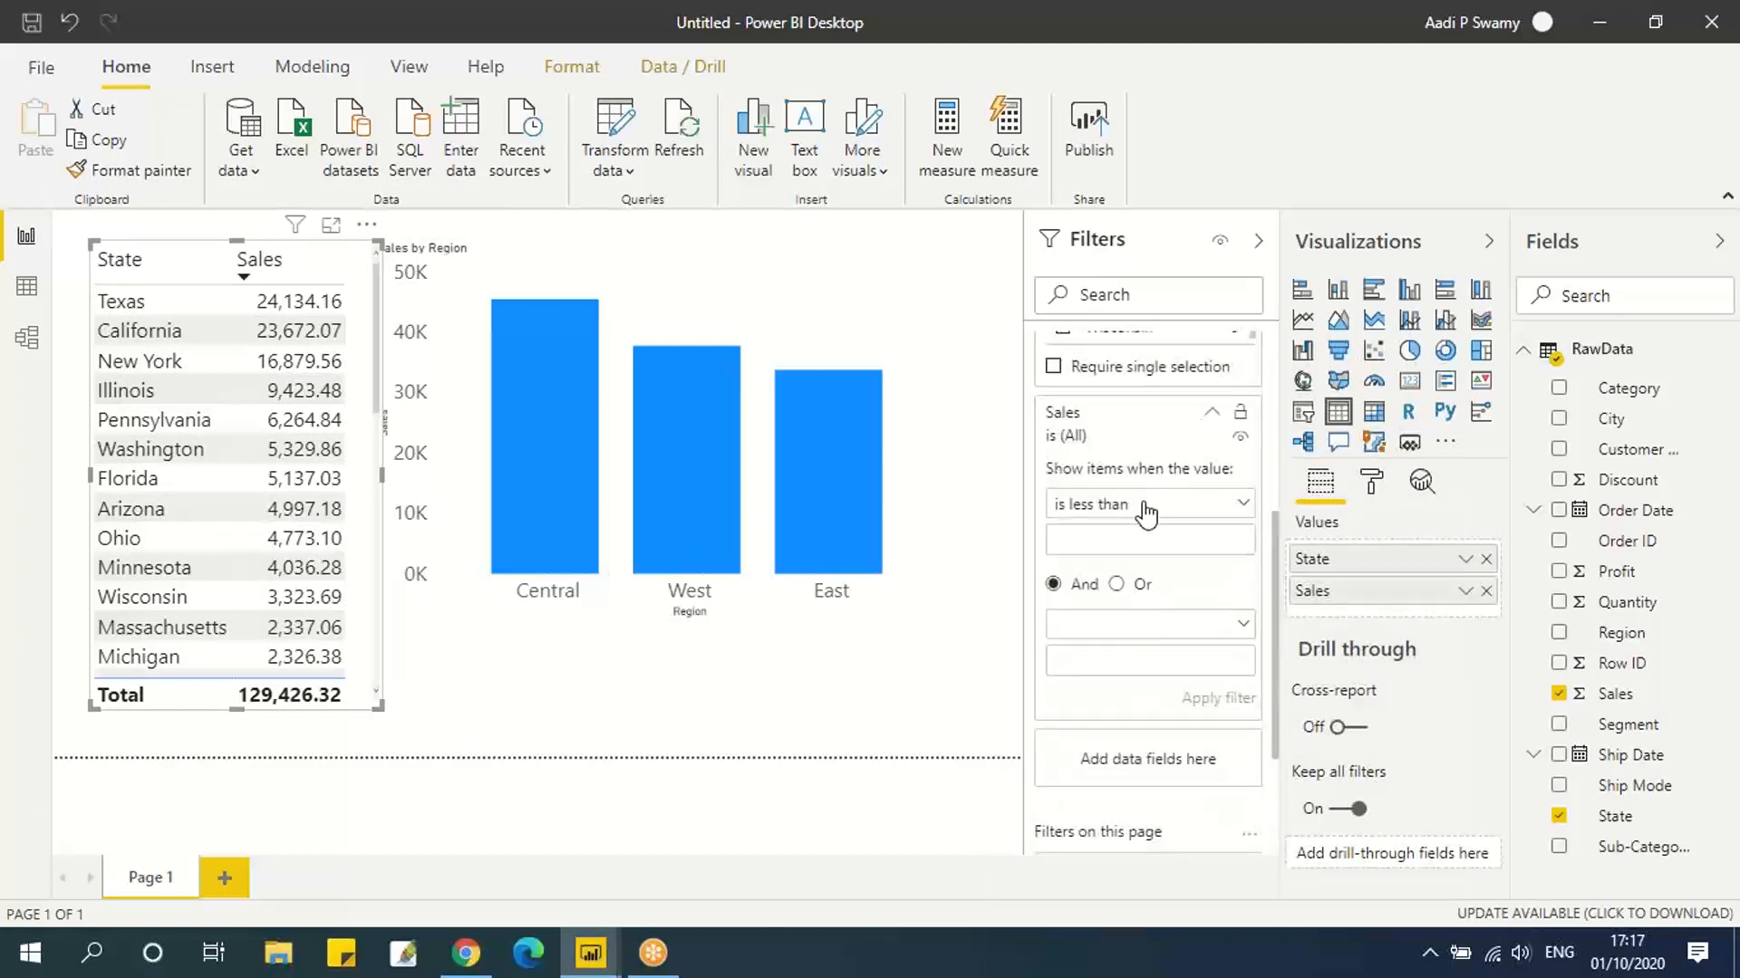
pyautogui.click(1146, 513)
pyautogui.click(1149, 600)
pyautogui.click(1119, 627)
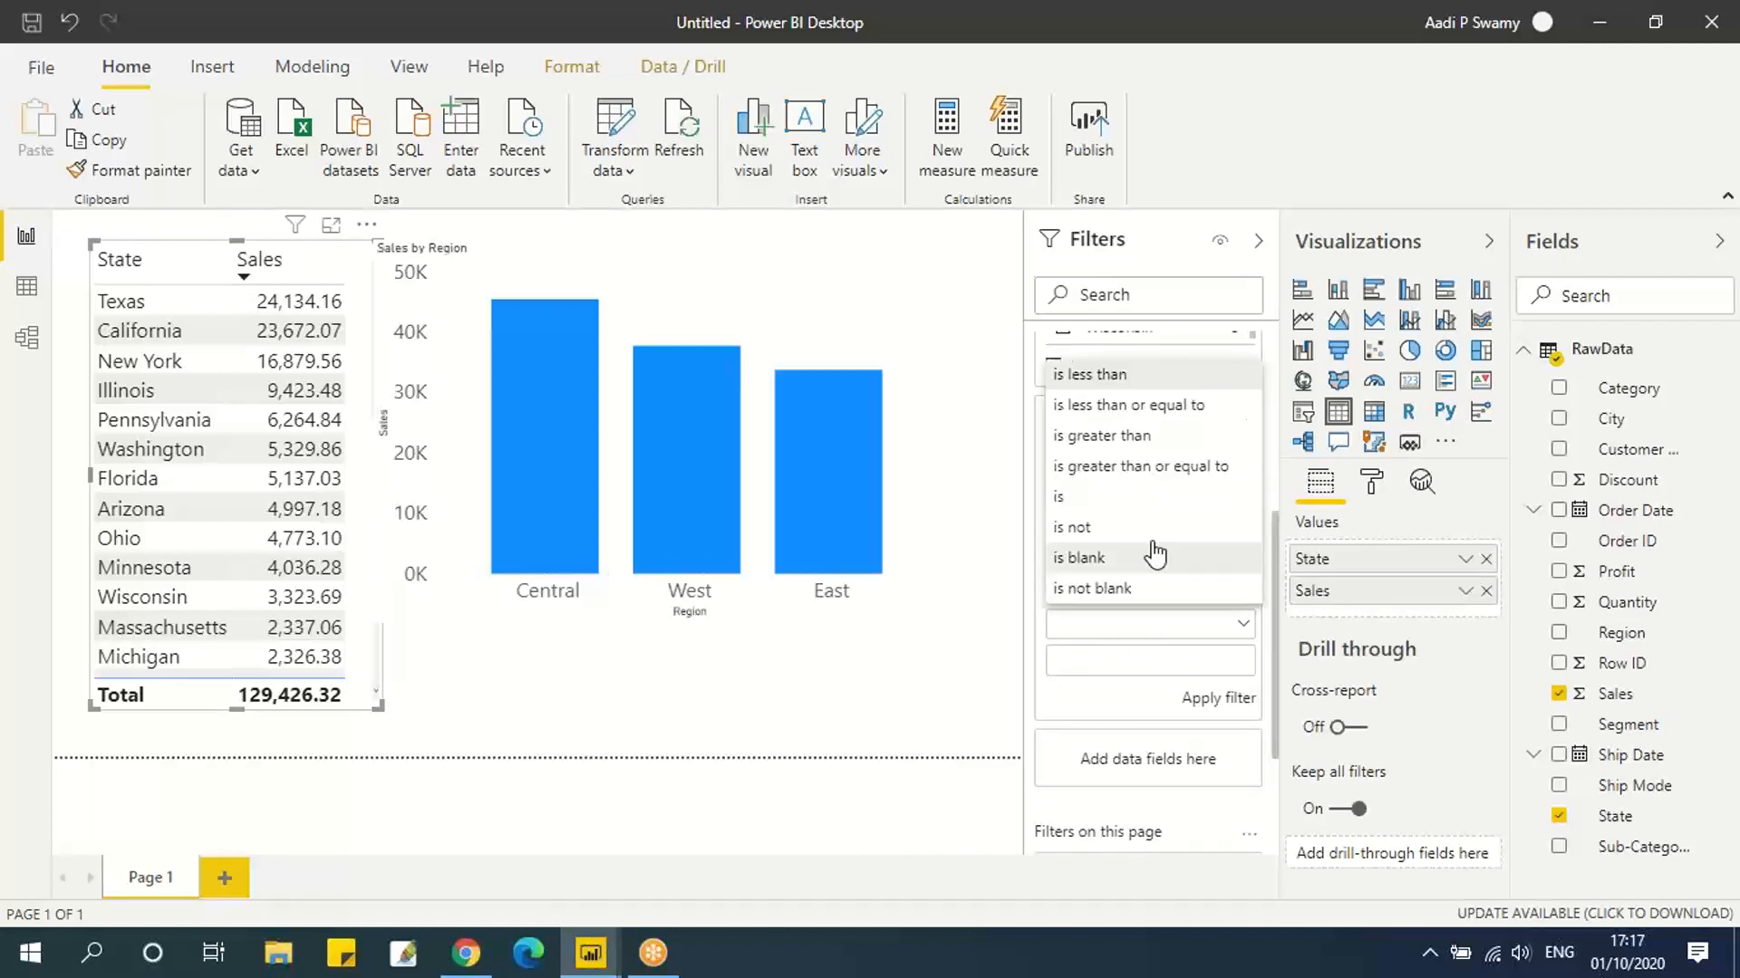
pyautogui.click(1144, 405)
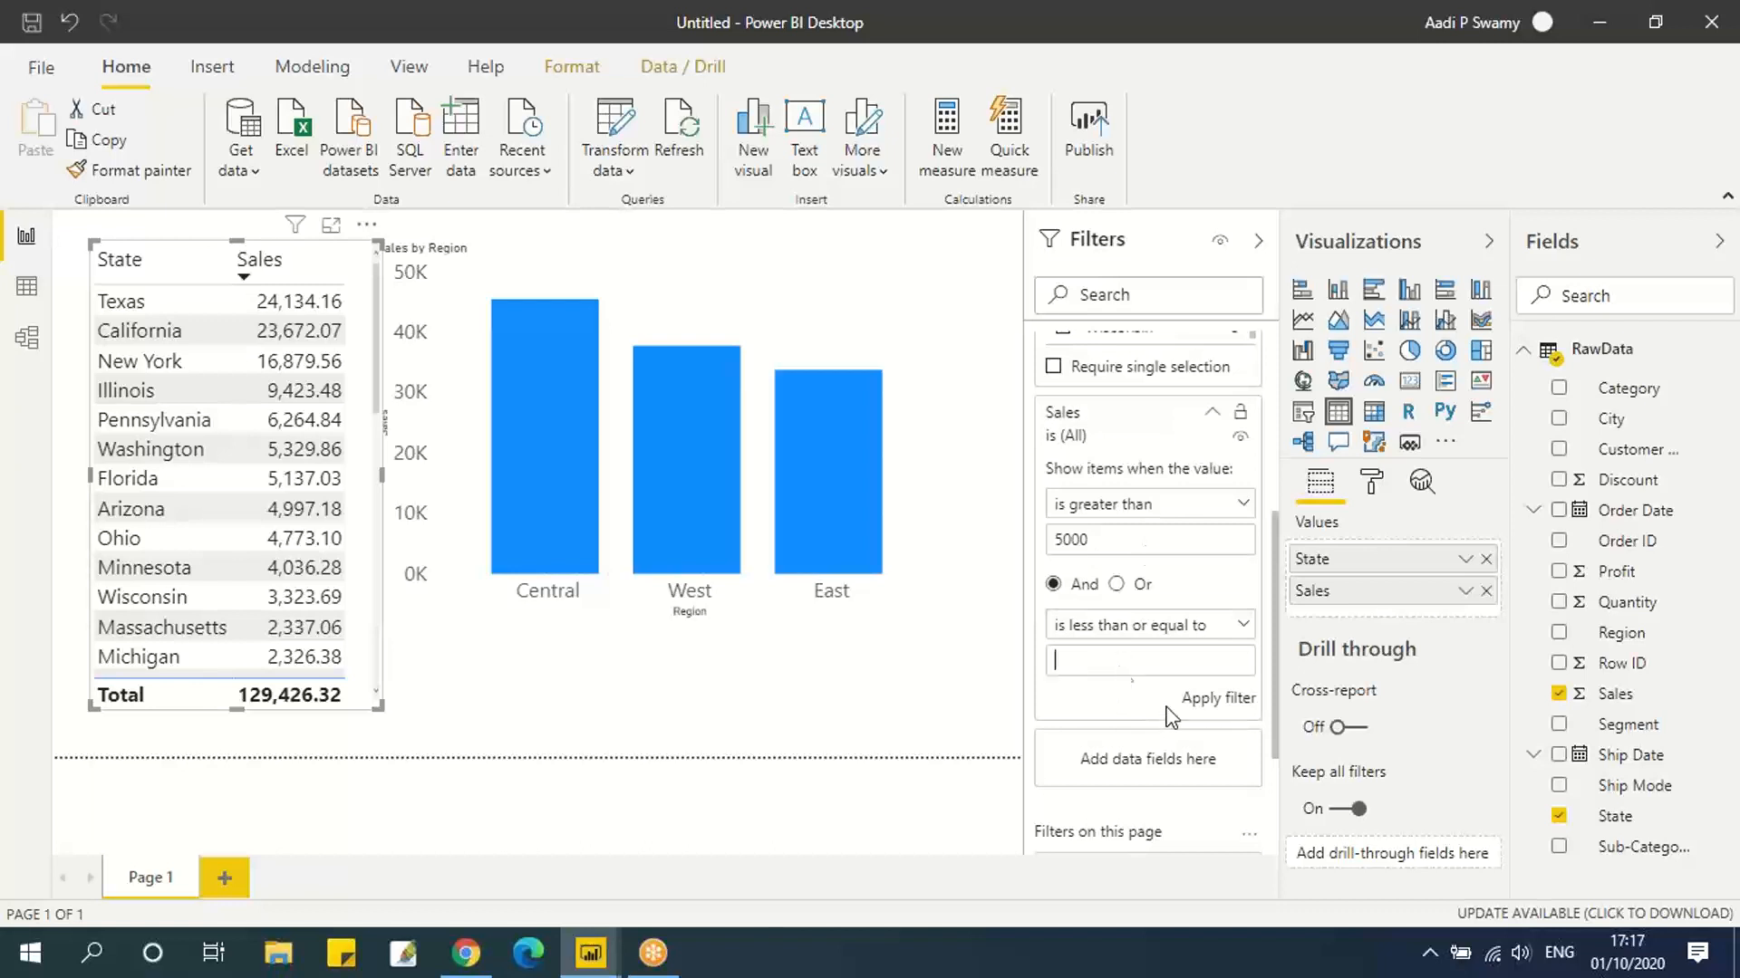
pyautogui.write('10000')
pyautogui.click(1217, 699)
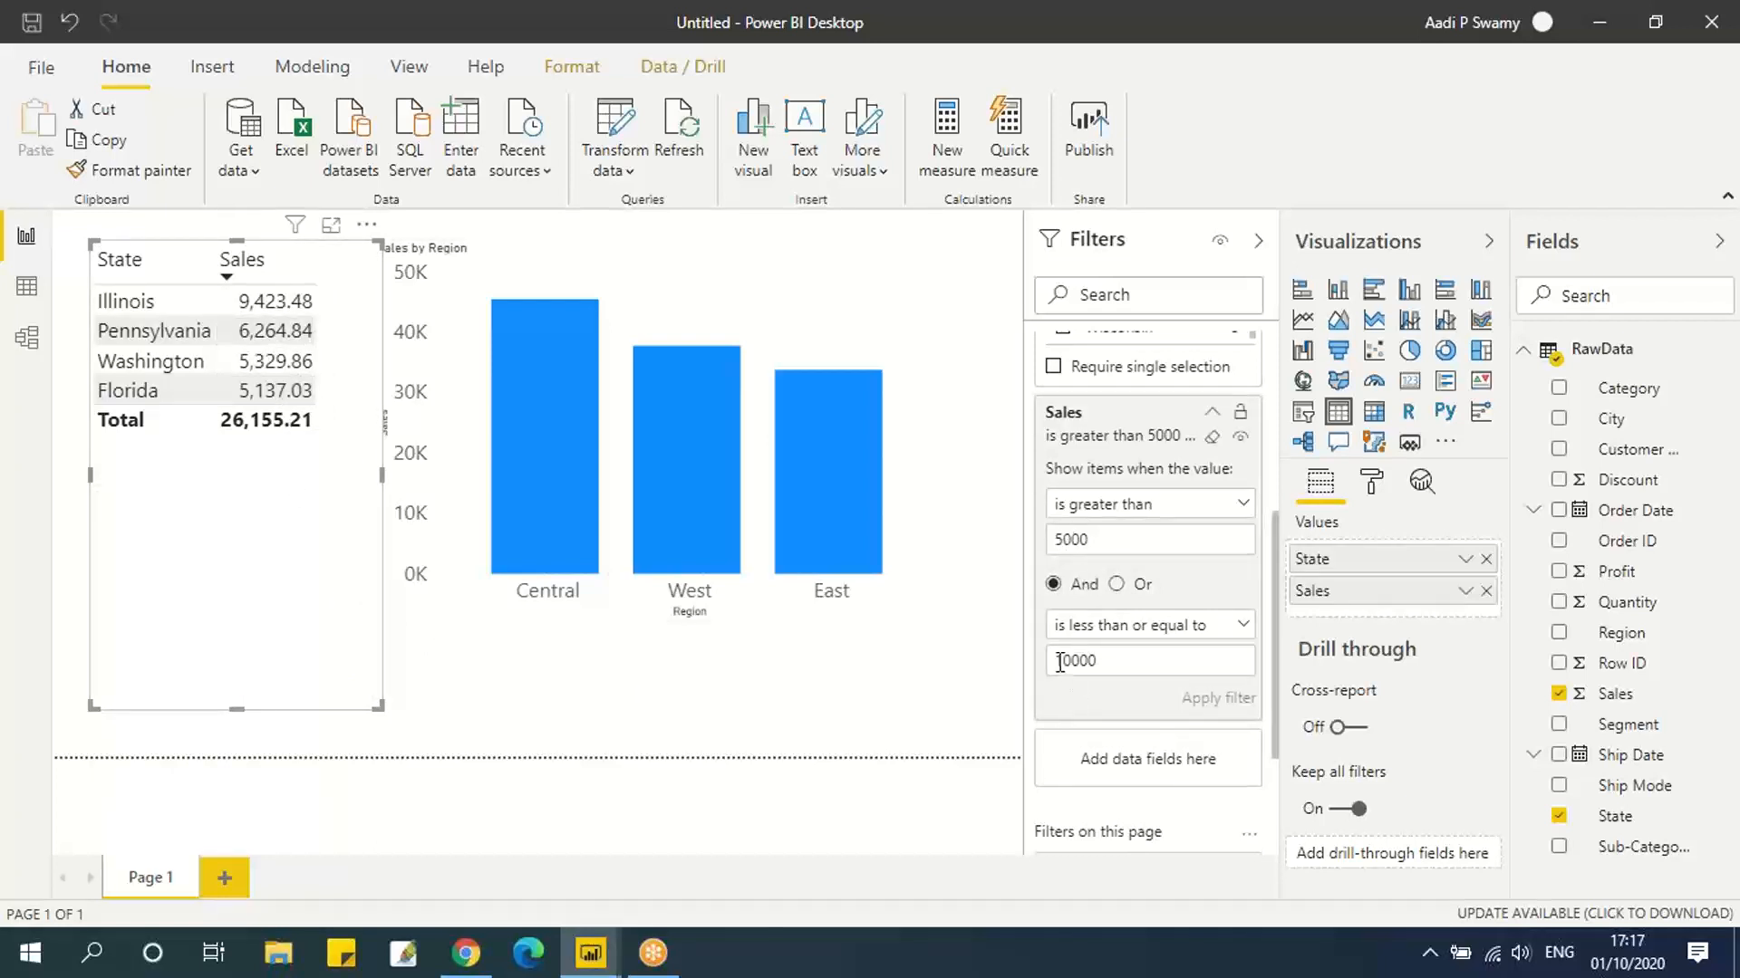
# Raise the upper limit of the table's Sales filter to 20000 and apply it.
pyautogui.moveTo(1060, 663); pyautogui.dragTo(1024, 661)
pyautogui.write('2')
pyautogui.click(1214, 700)
pyautogui.write('20')
pyautogui.click(1223, 701)
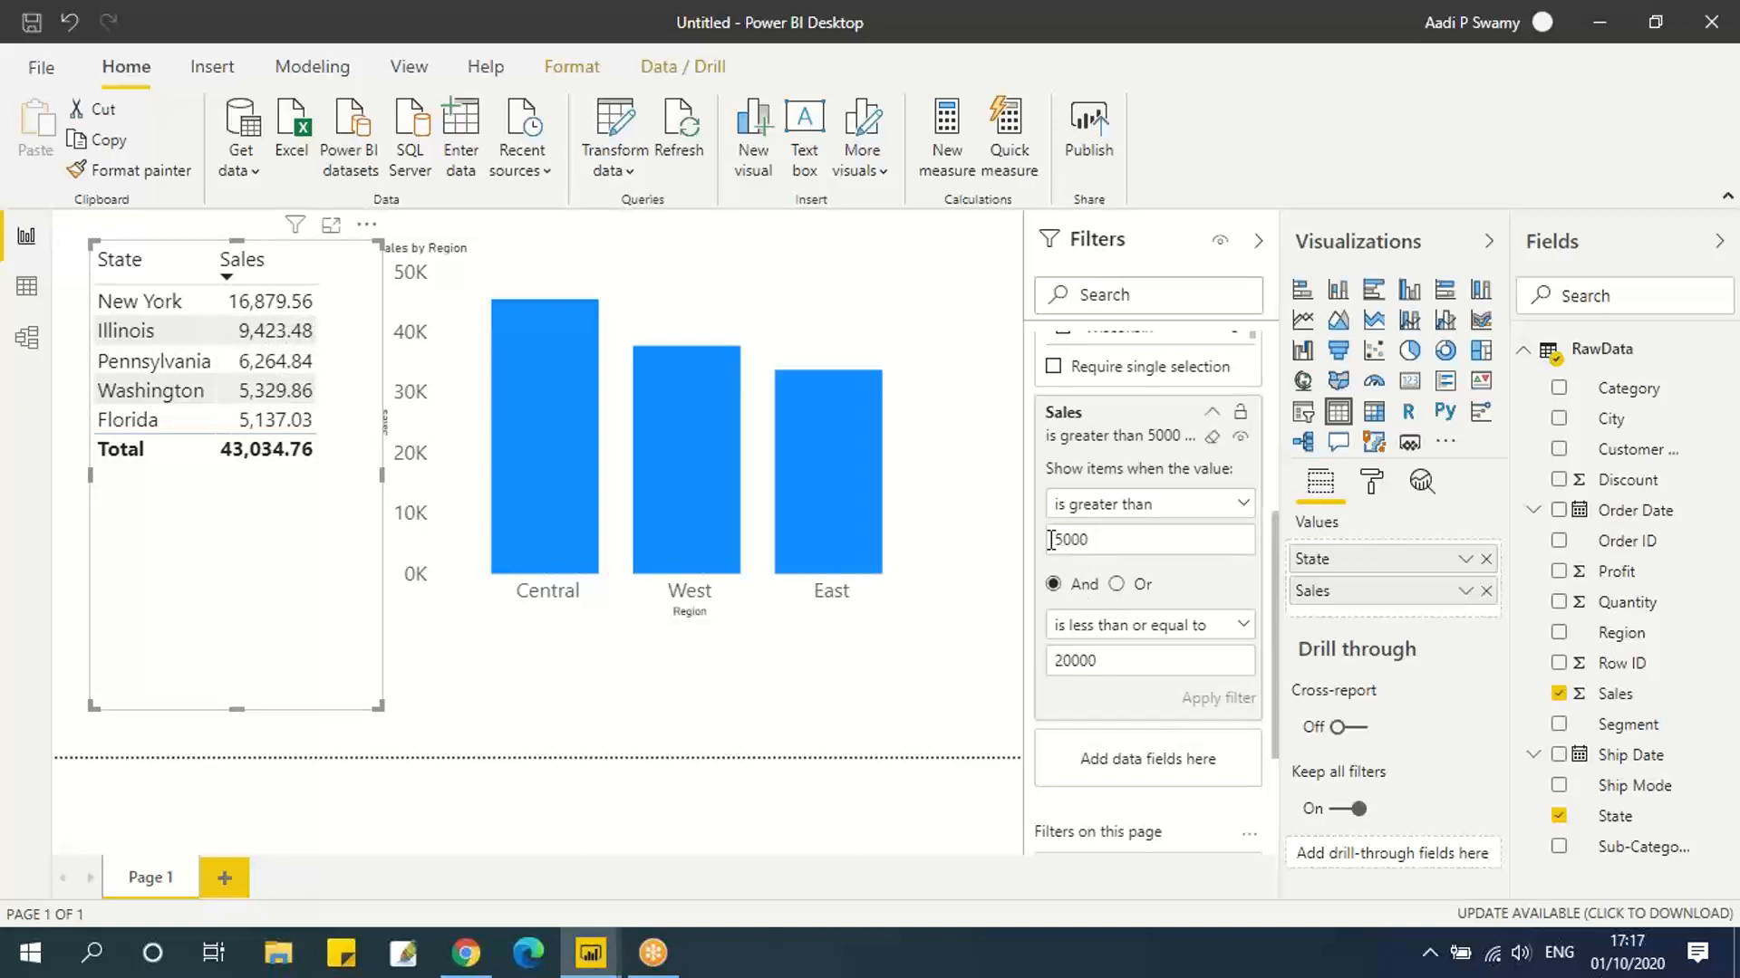
# Change the table's Sales filter to greater than 15000 and less than or equal to 25000, and apply it.
pyautogui.write('1')
pyautogui.click(1073, 660)
pyautogui.click(1234, 701)
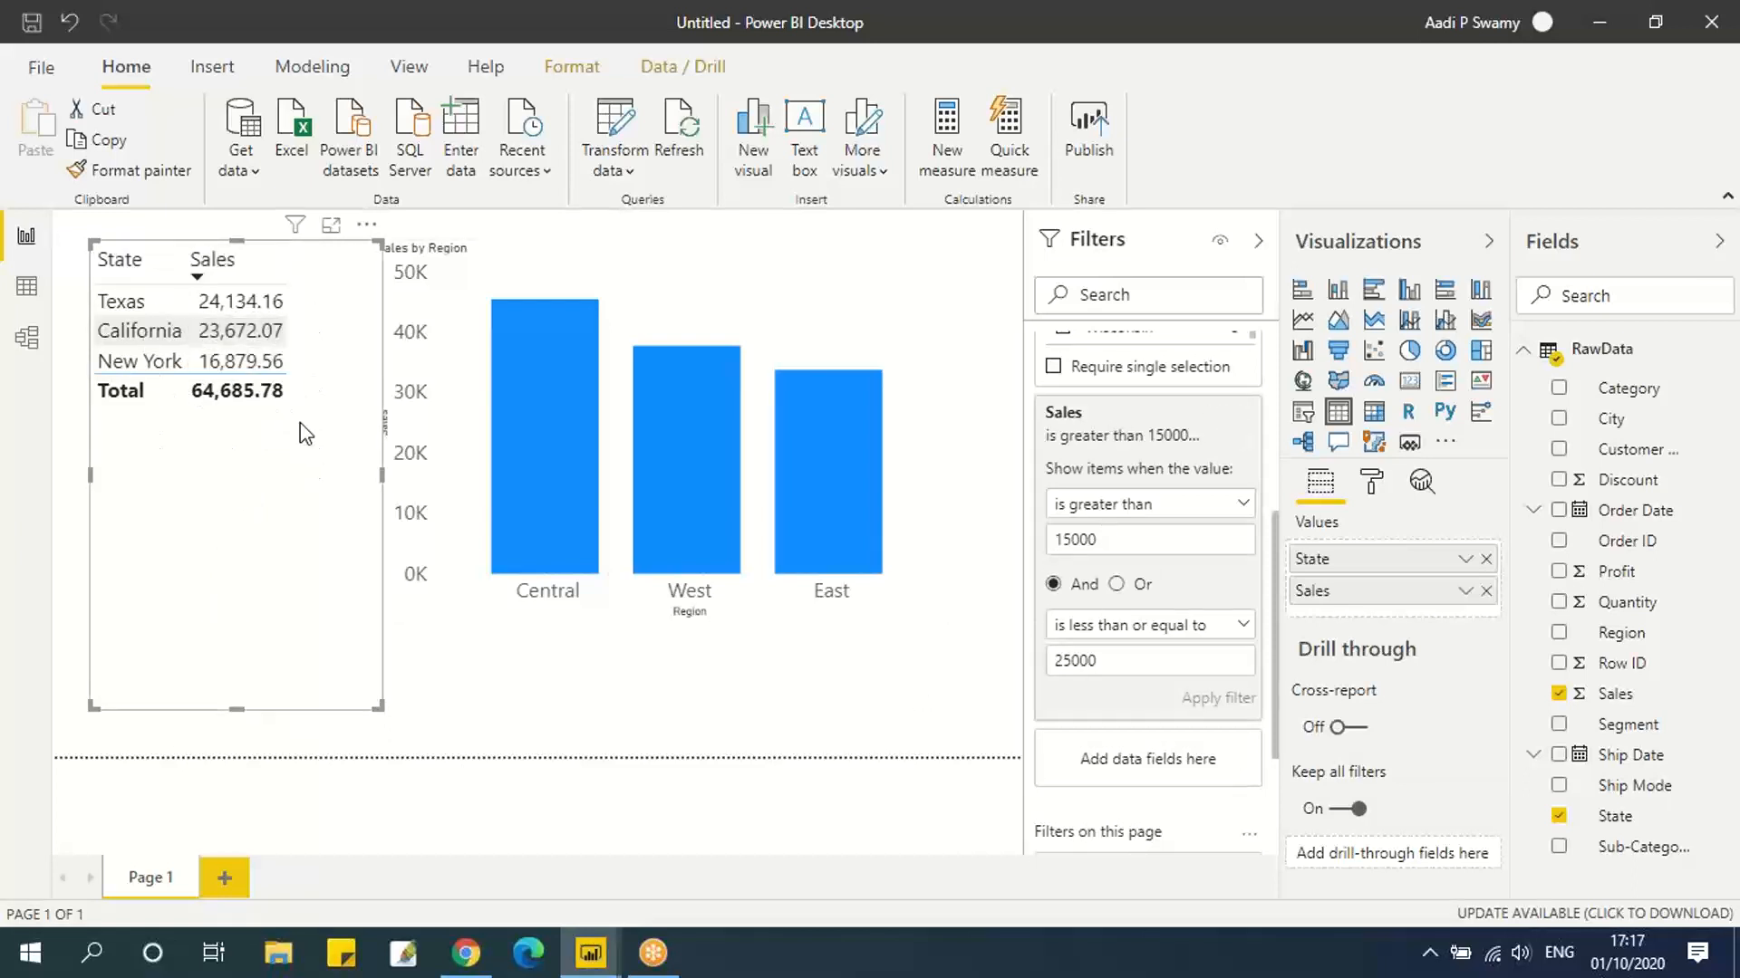
# Switch the table's State filter to Top N, keep the Top option, and use Sales as the by-value field.
pyautogui.scroll(5, 1169, 603)
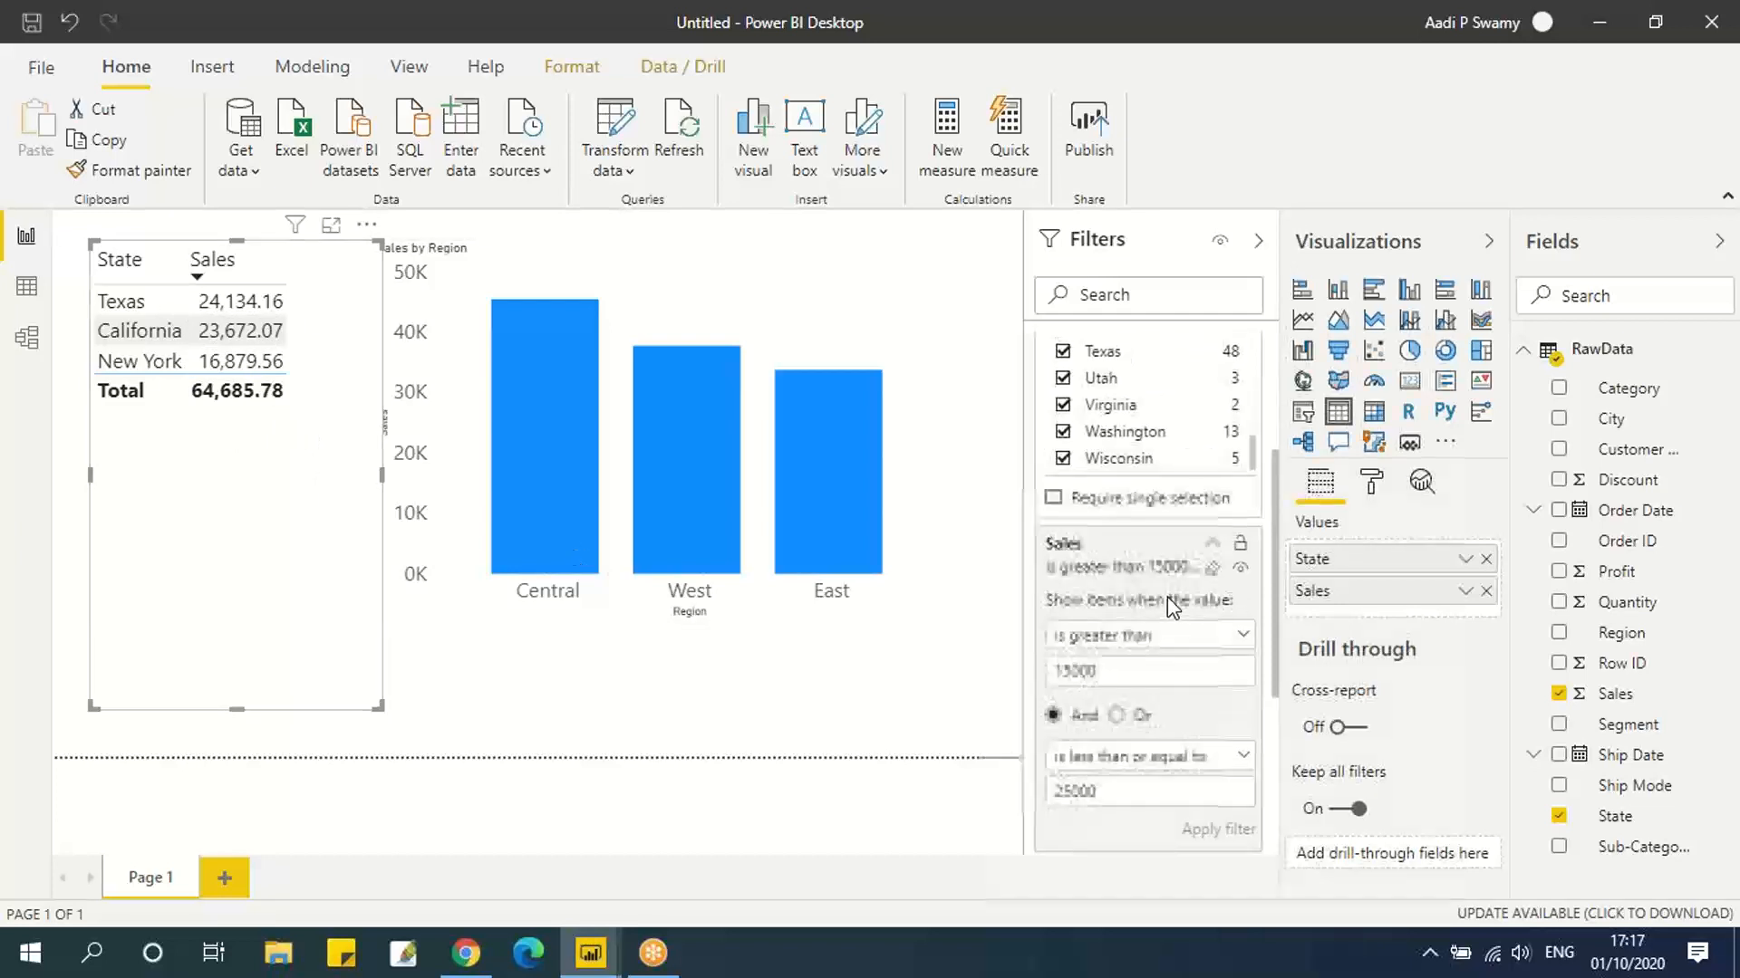
pyautogui.click(1150, 477)
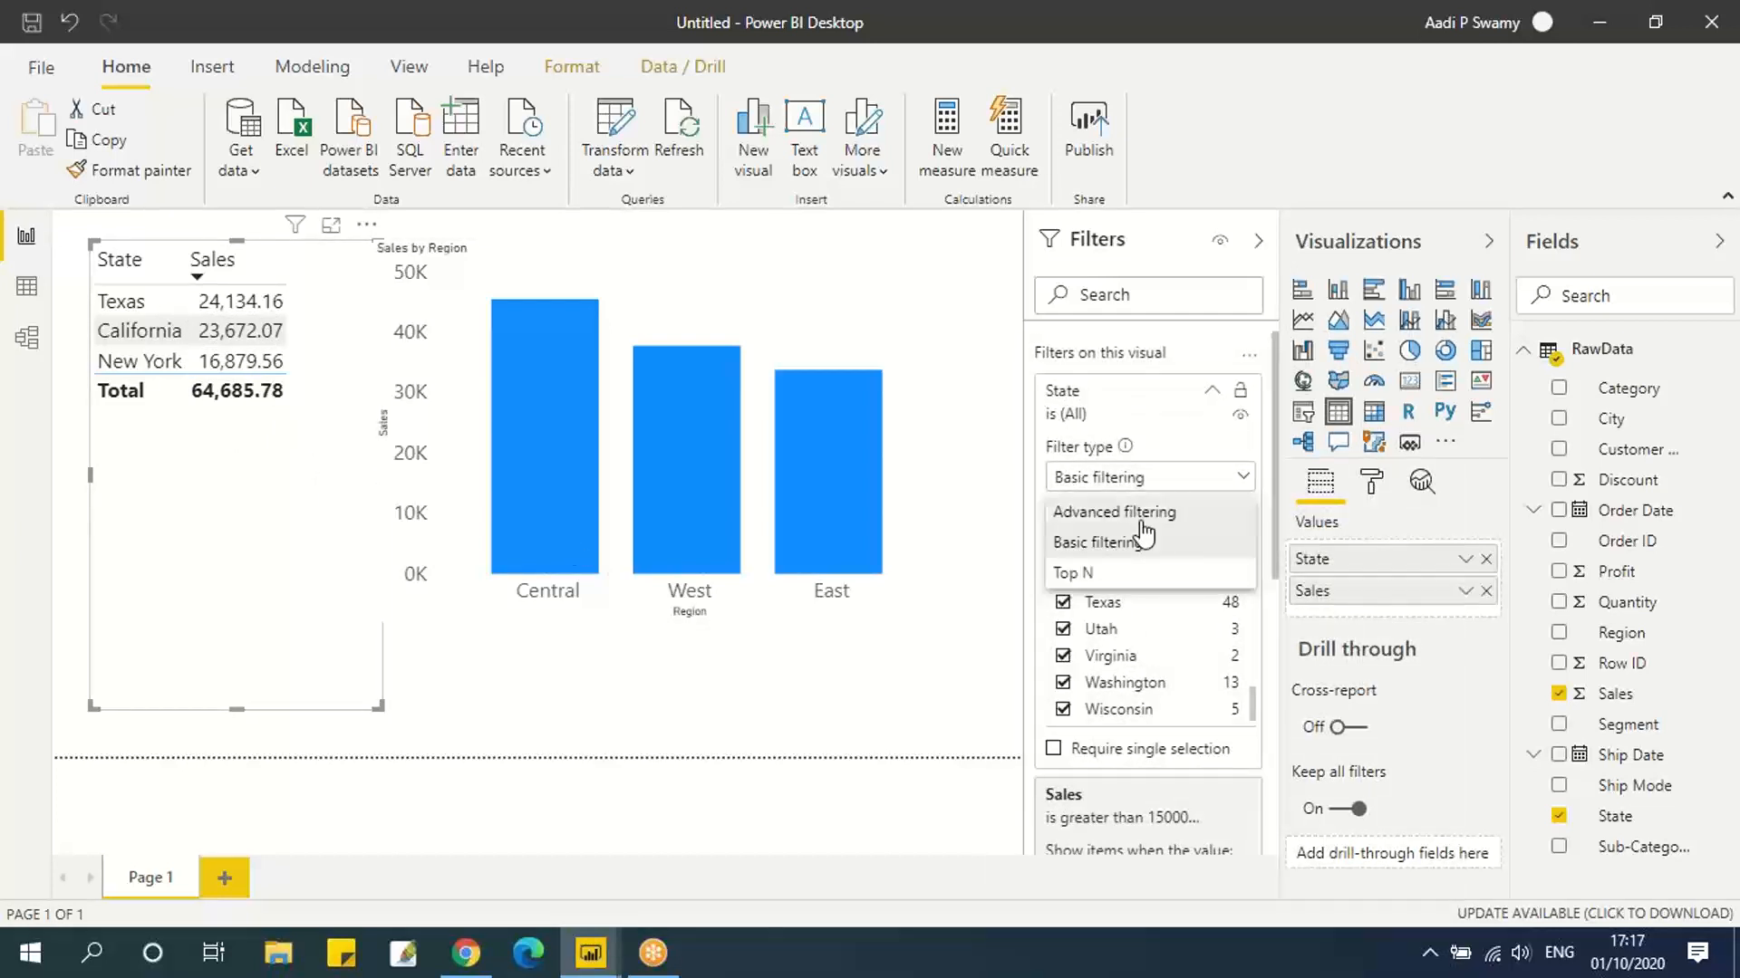
pyautogui.click(1110, 577)
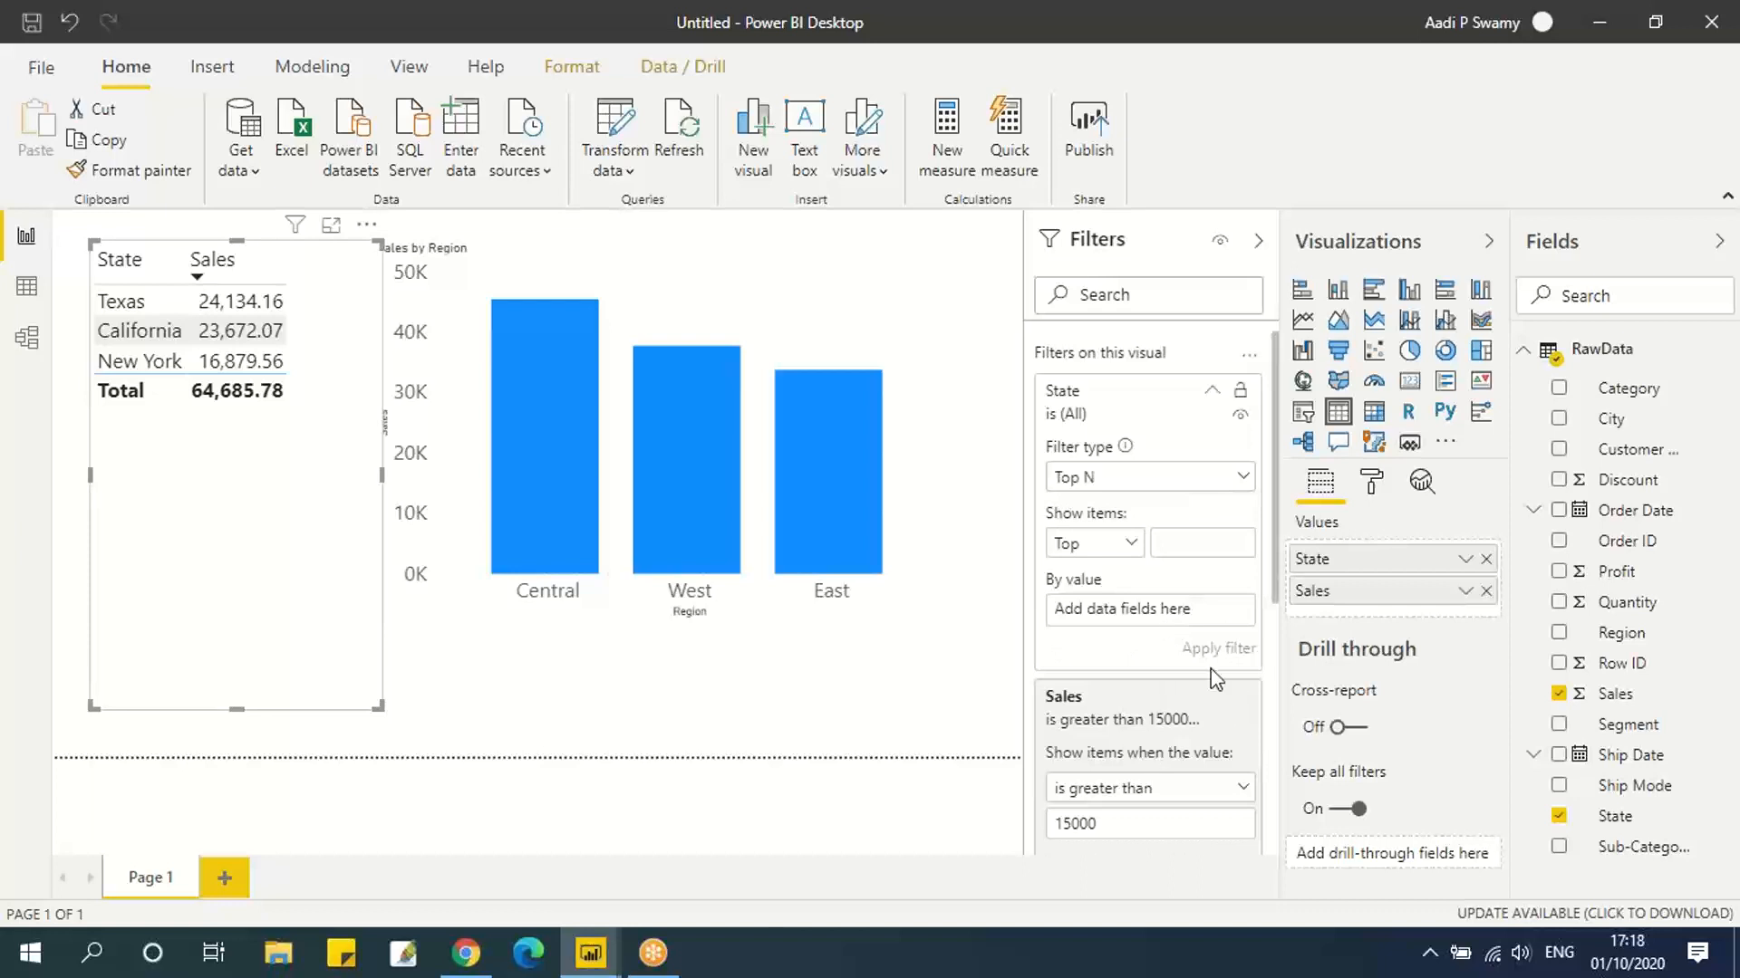
pyautogui.click(1133, 549)
pyautogui.click(1190, 594)
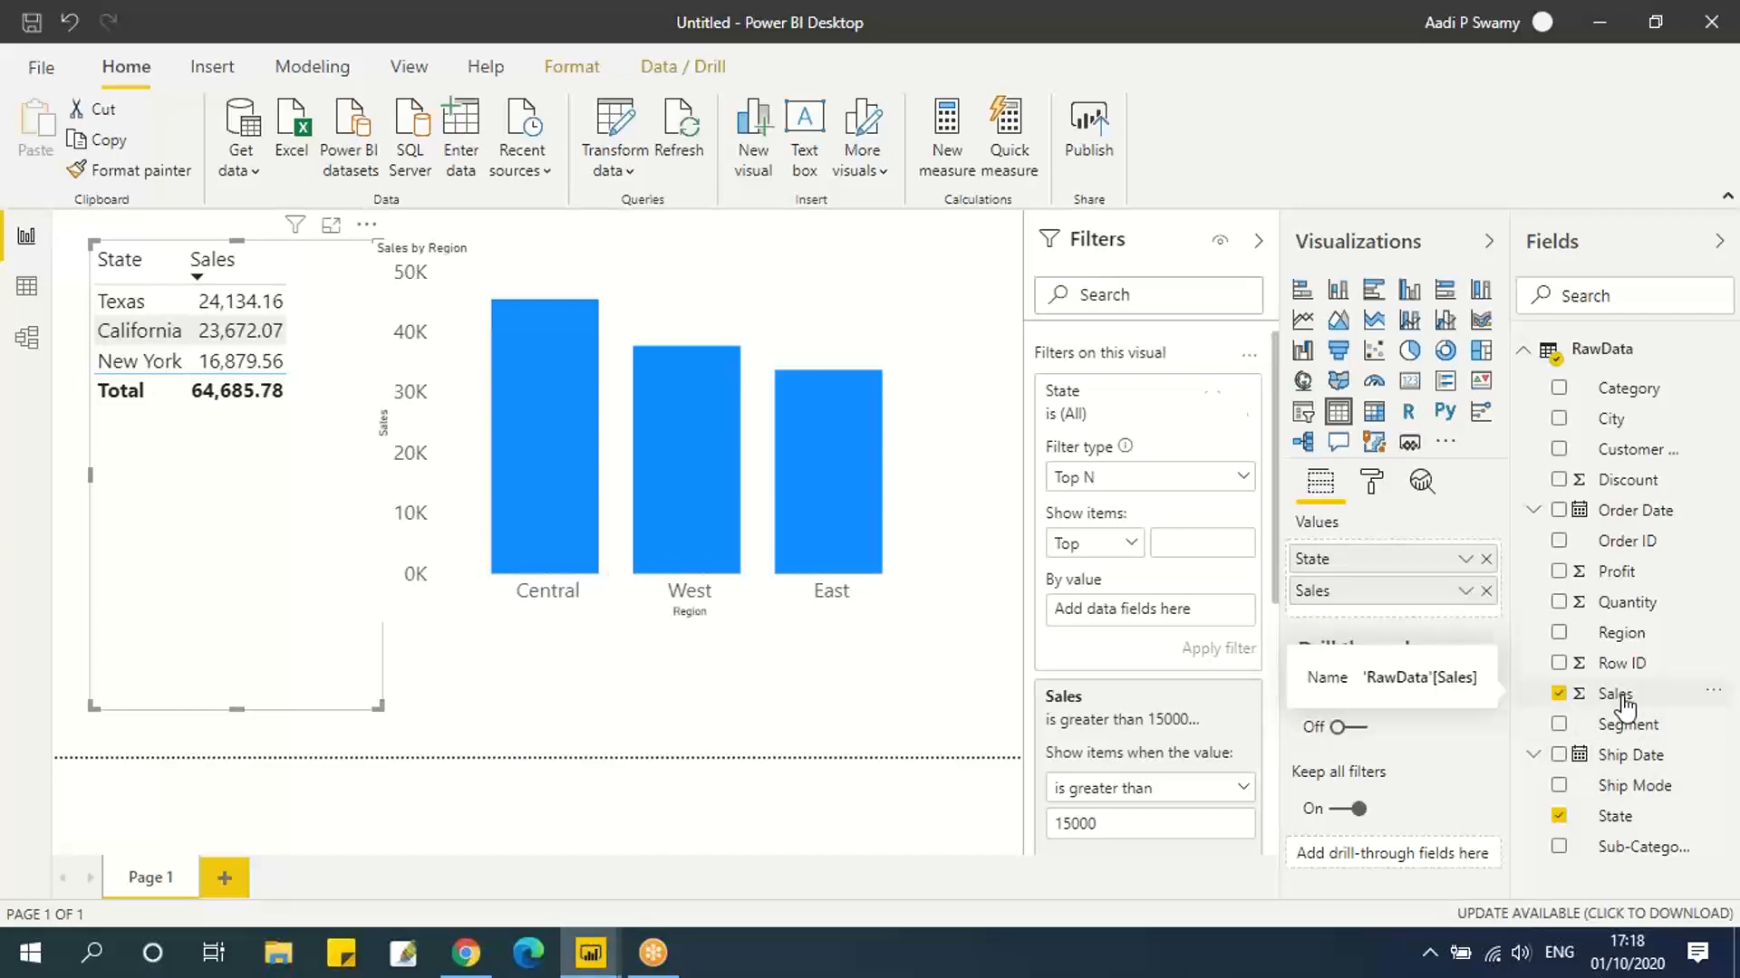
pyautogui.moveTo(1621, 703); pyautogui.dragTo(1169, 622)
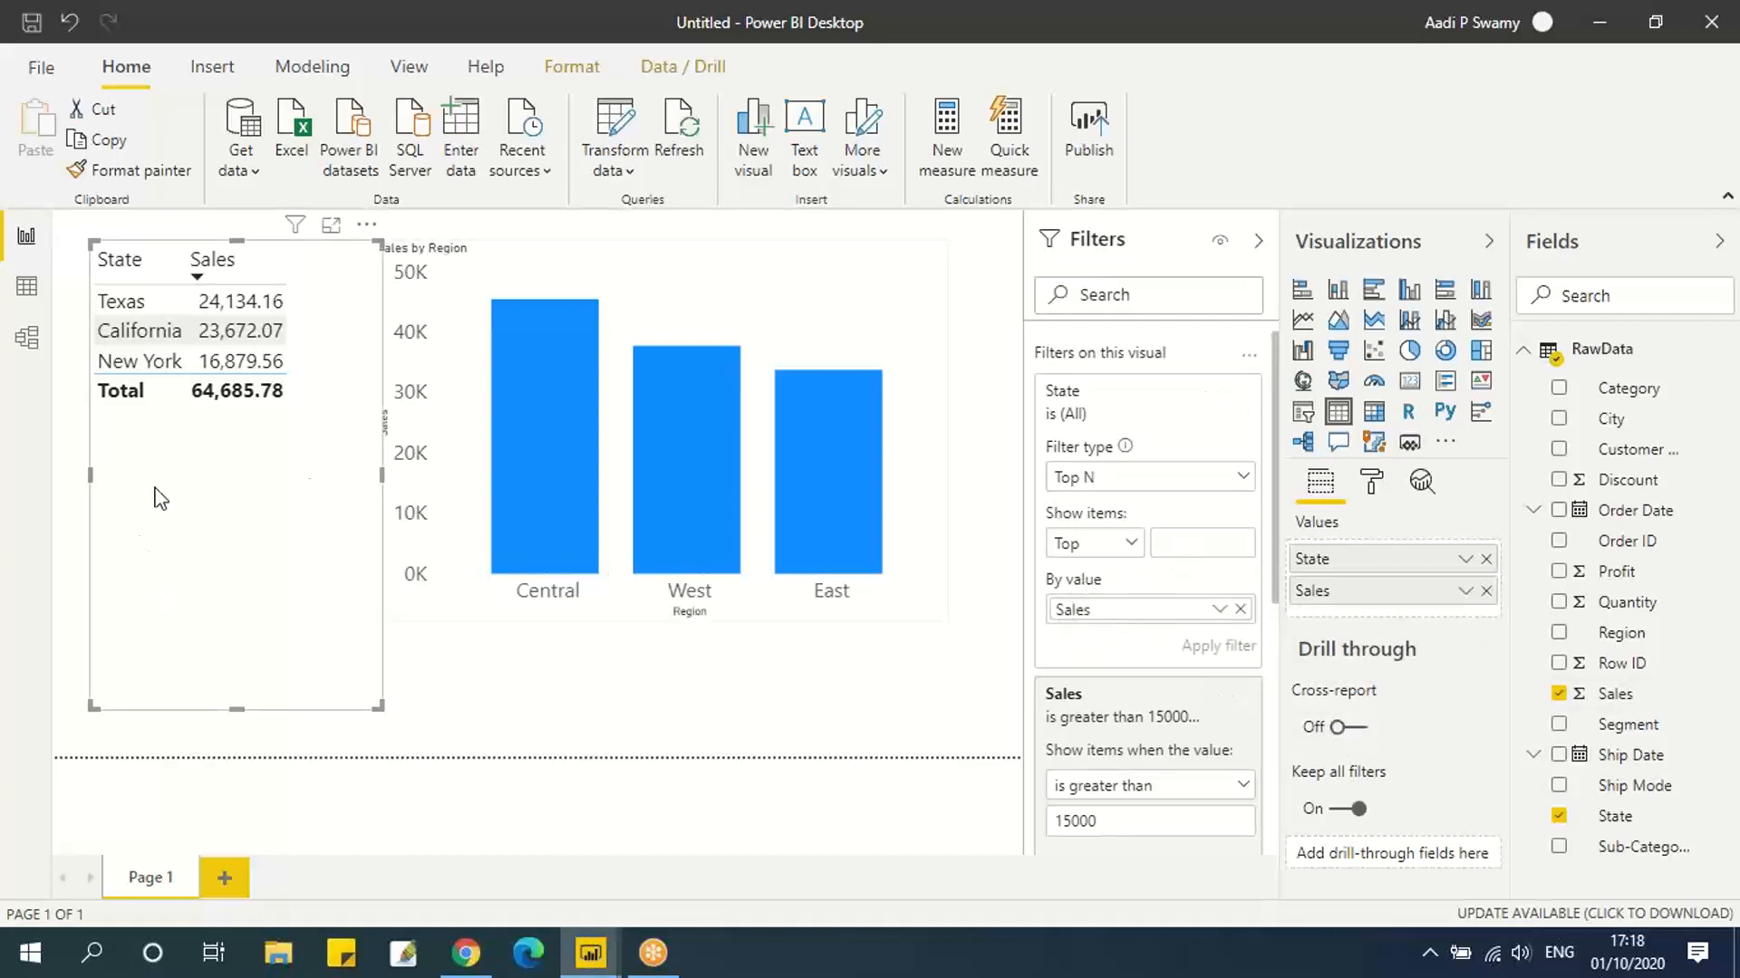
# Clear the table's Sales filter and look through the full list of states.
pyautogui.scroll(-3, 1195, 507)
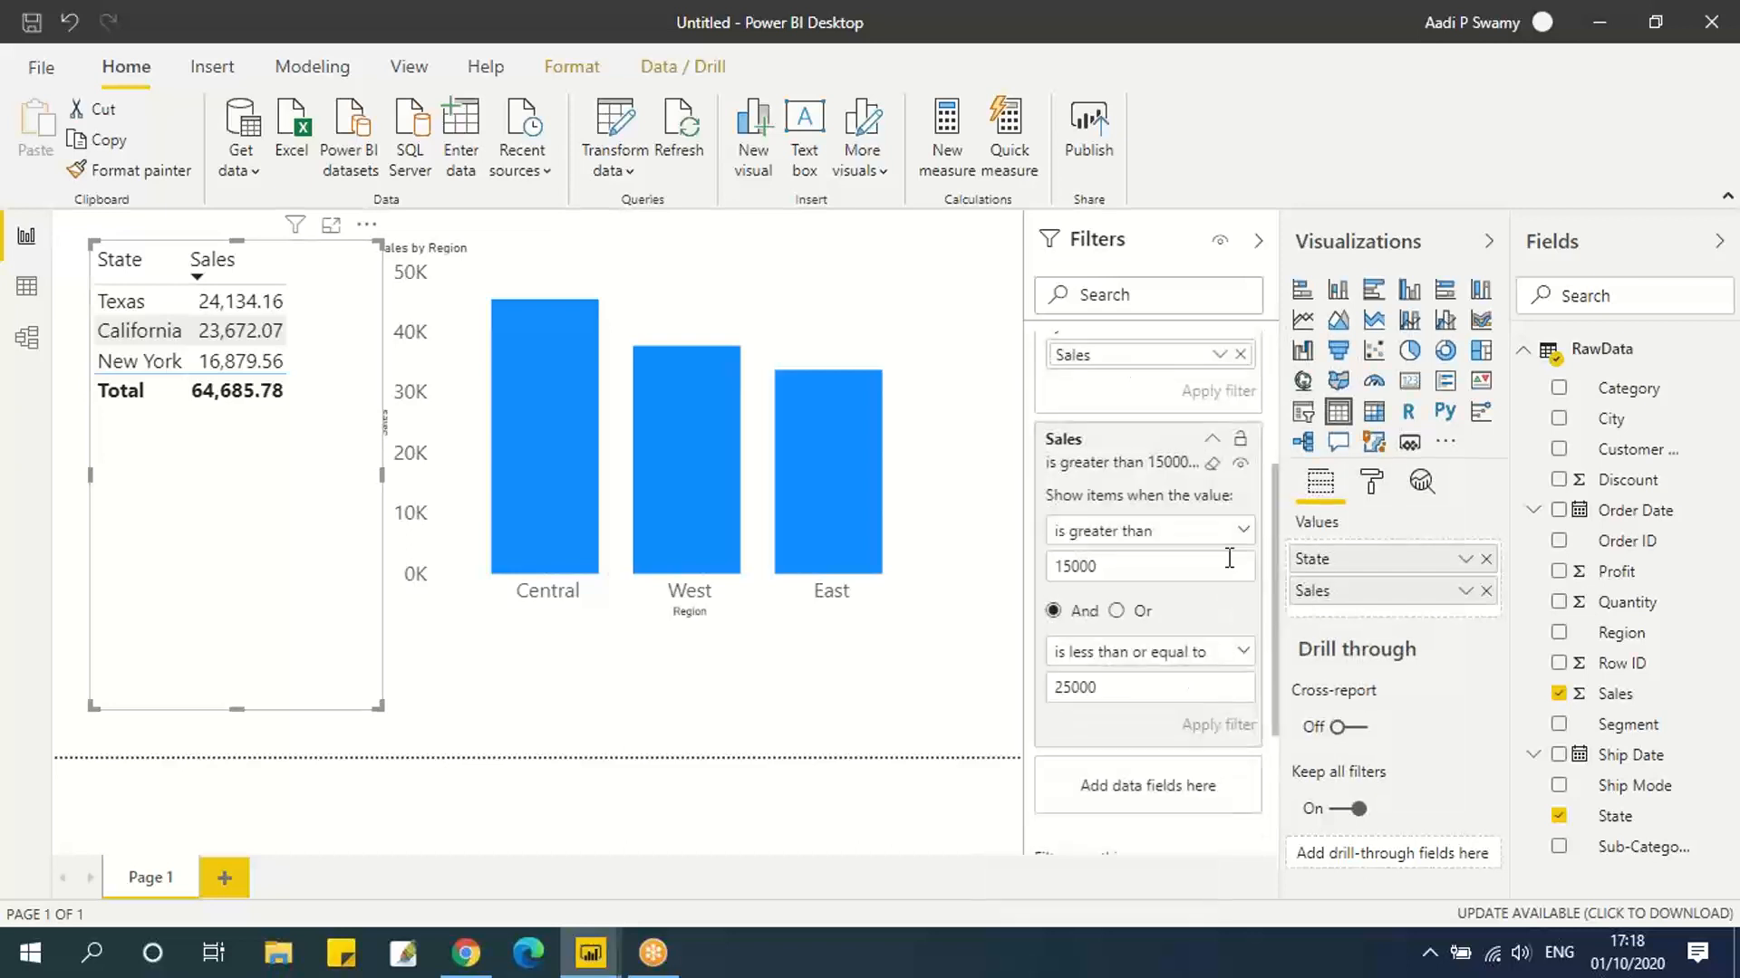
pyautogui.click(1213, 464)
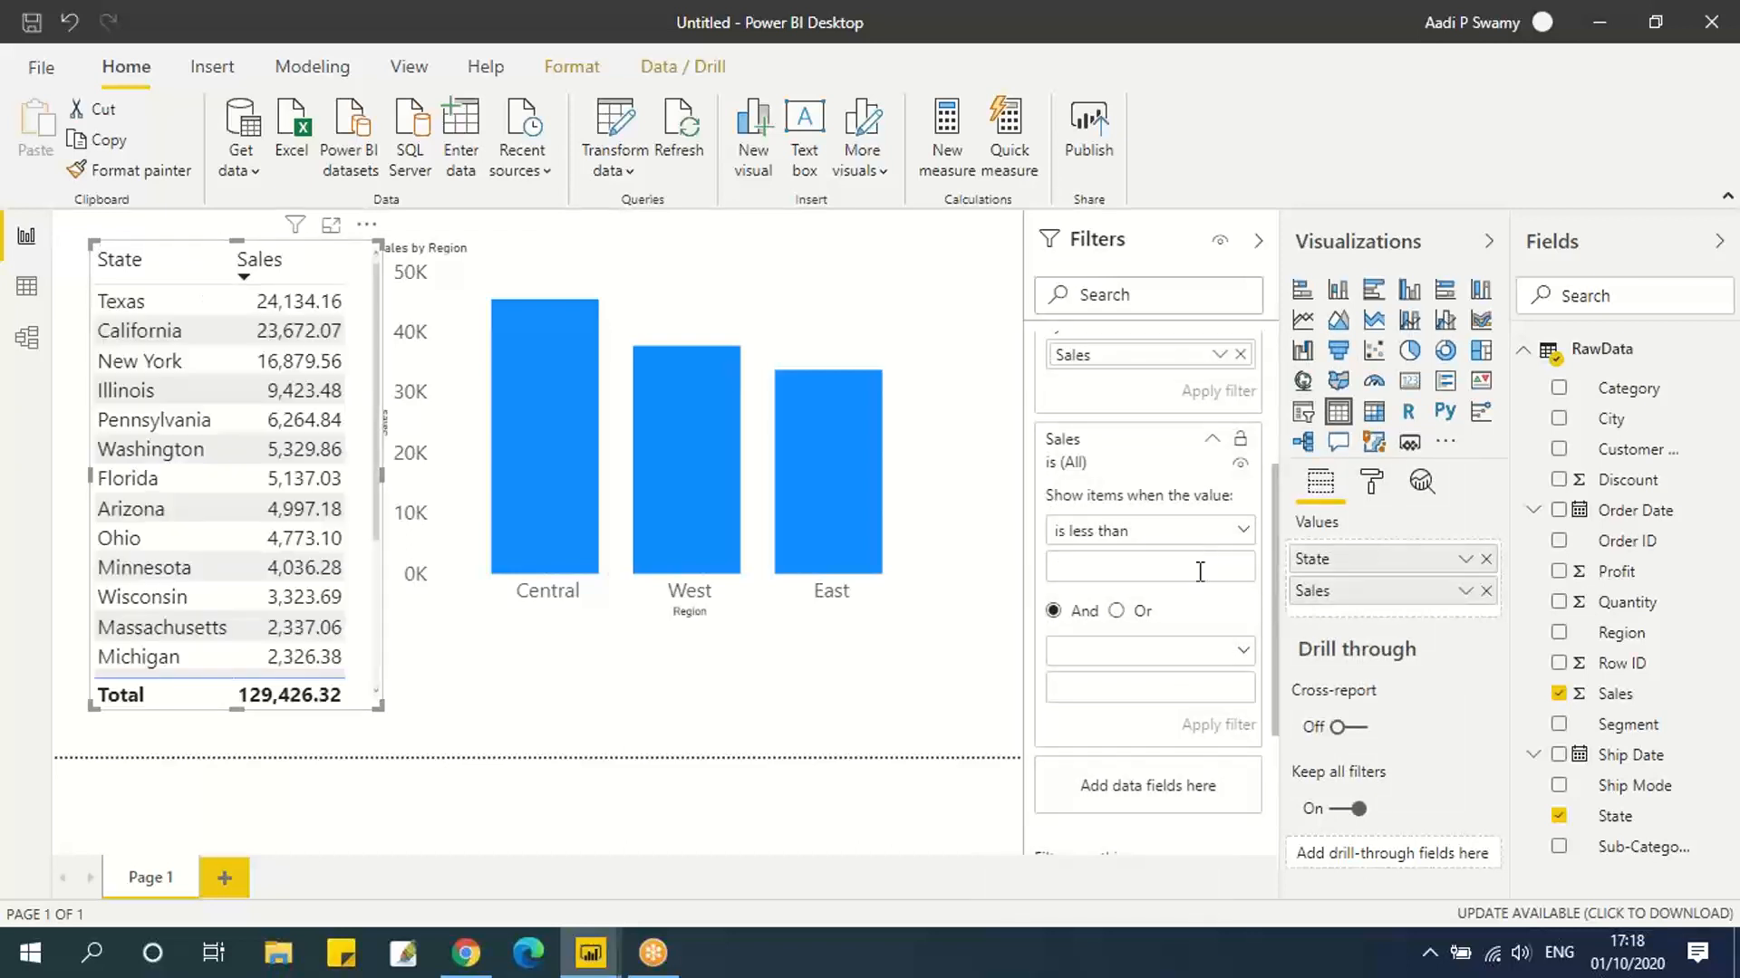
pyautogui.moveTo(380, 308); pyautogui.dragTo(450, 311)
# Apply the State filter to show the top 10 states by Sales.
pyautogui.scroll(3, 1225, 647)
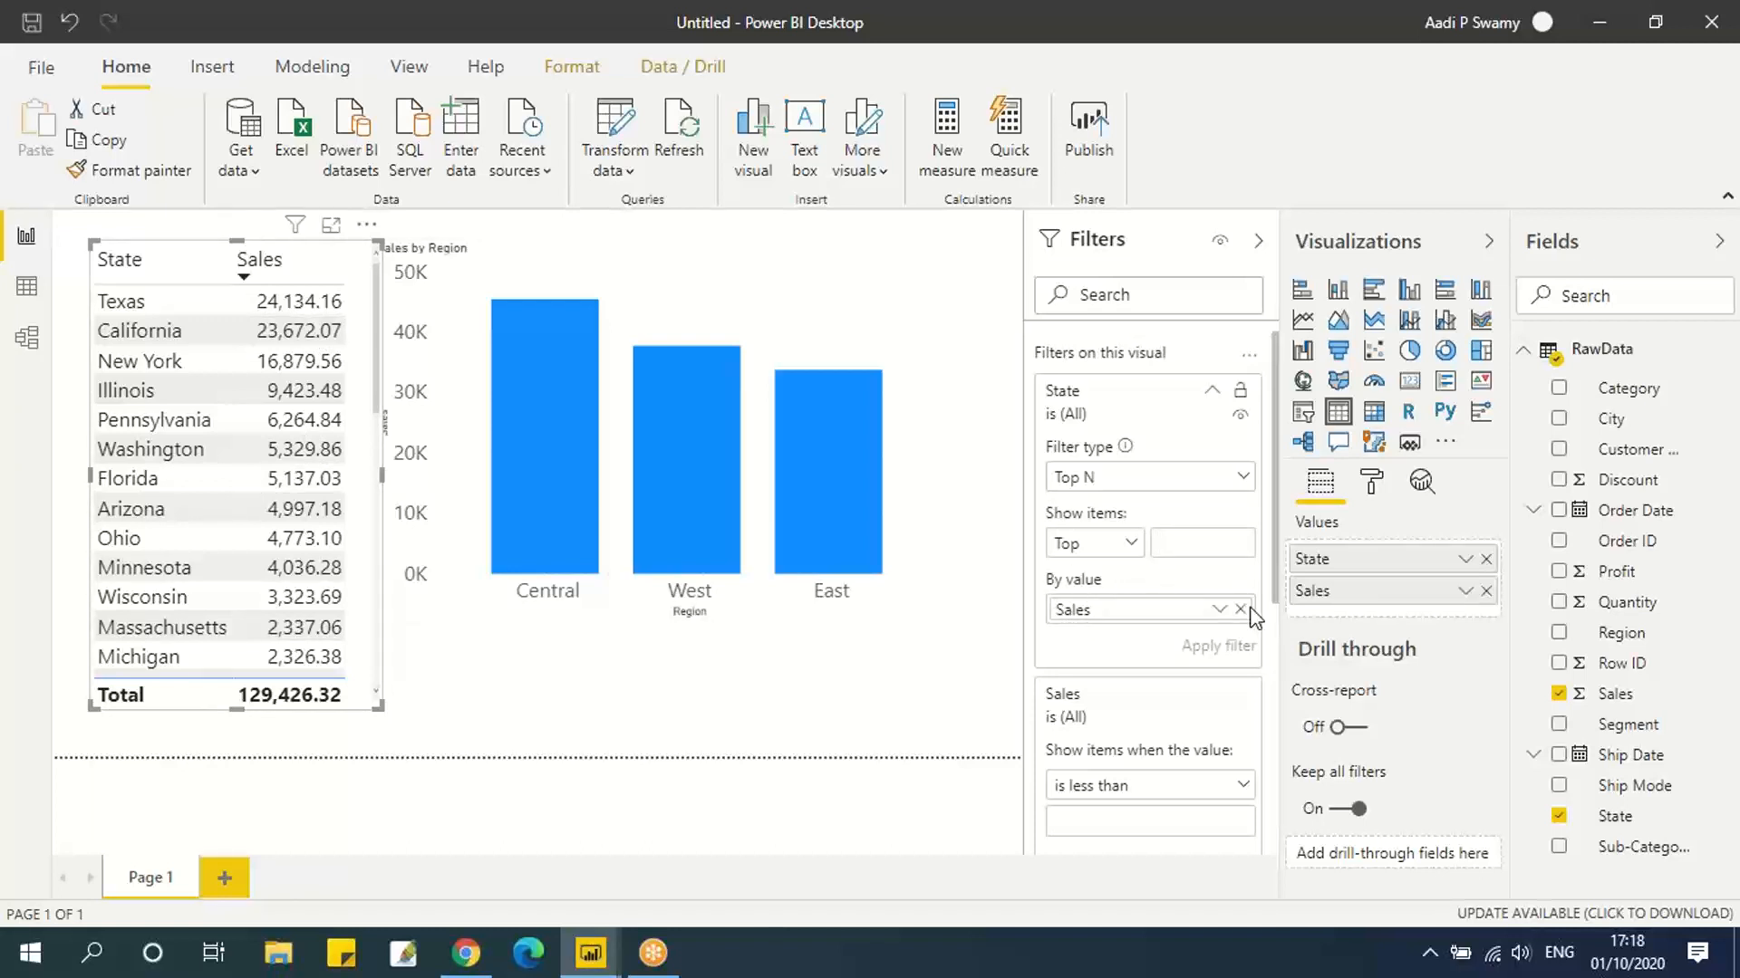
pyautogui.write('0')
pyautogui.click(1214, 650)
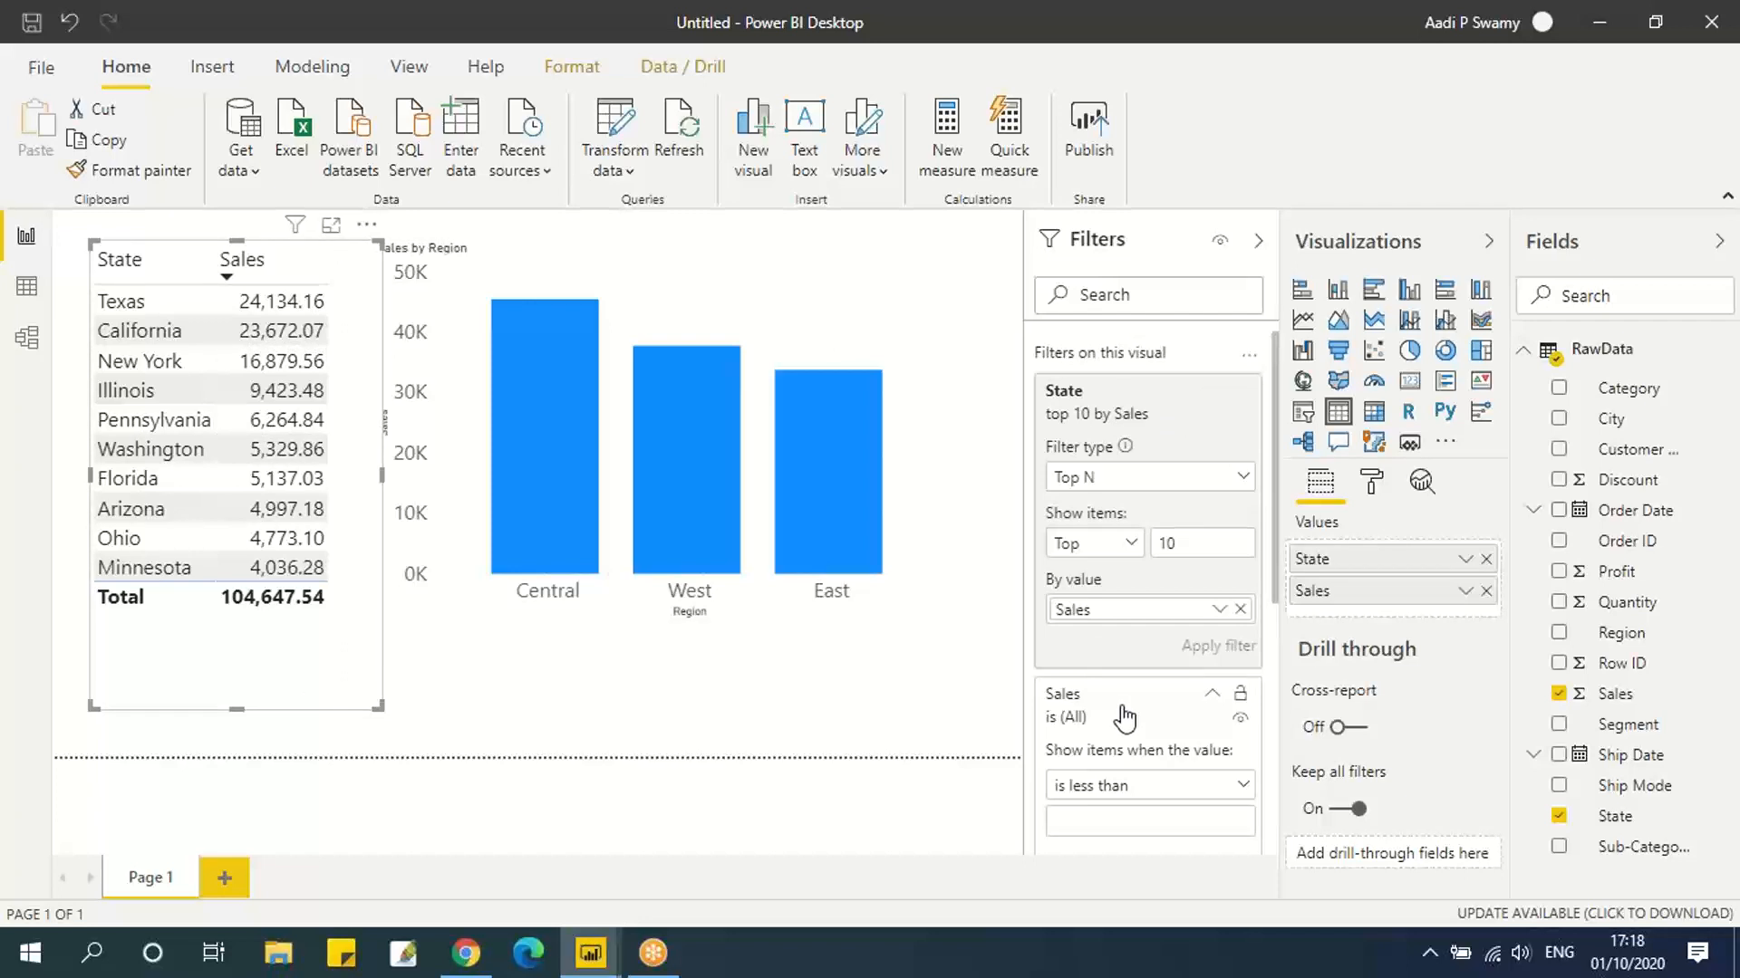
# Clear the table's Top N State filter and check the remaining filter settings.
pyautogui.scroll(-3, 1124, 719)
pyautogui.scroll(-2, 1126, 716)
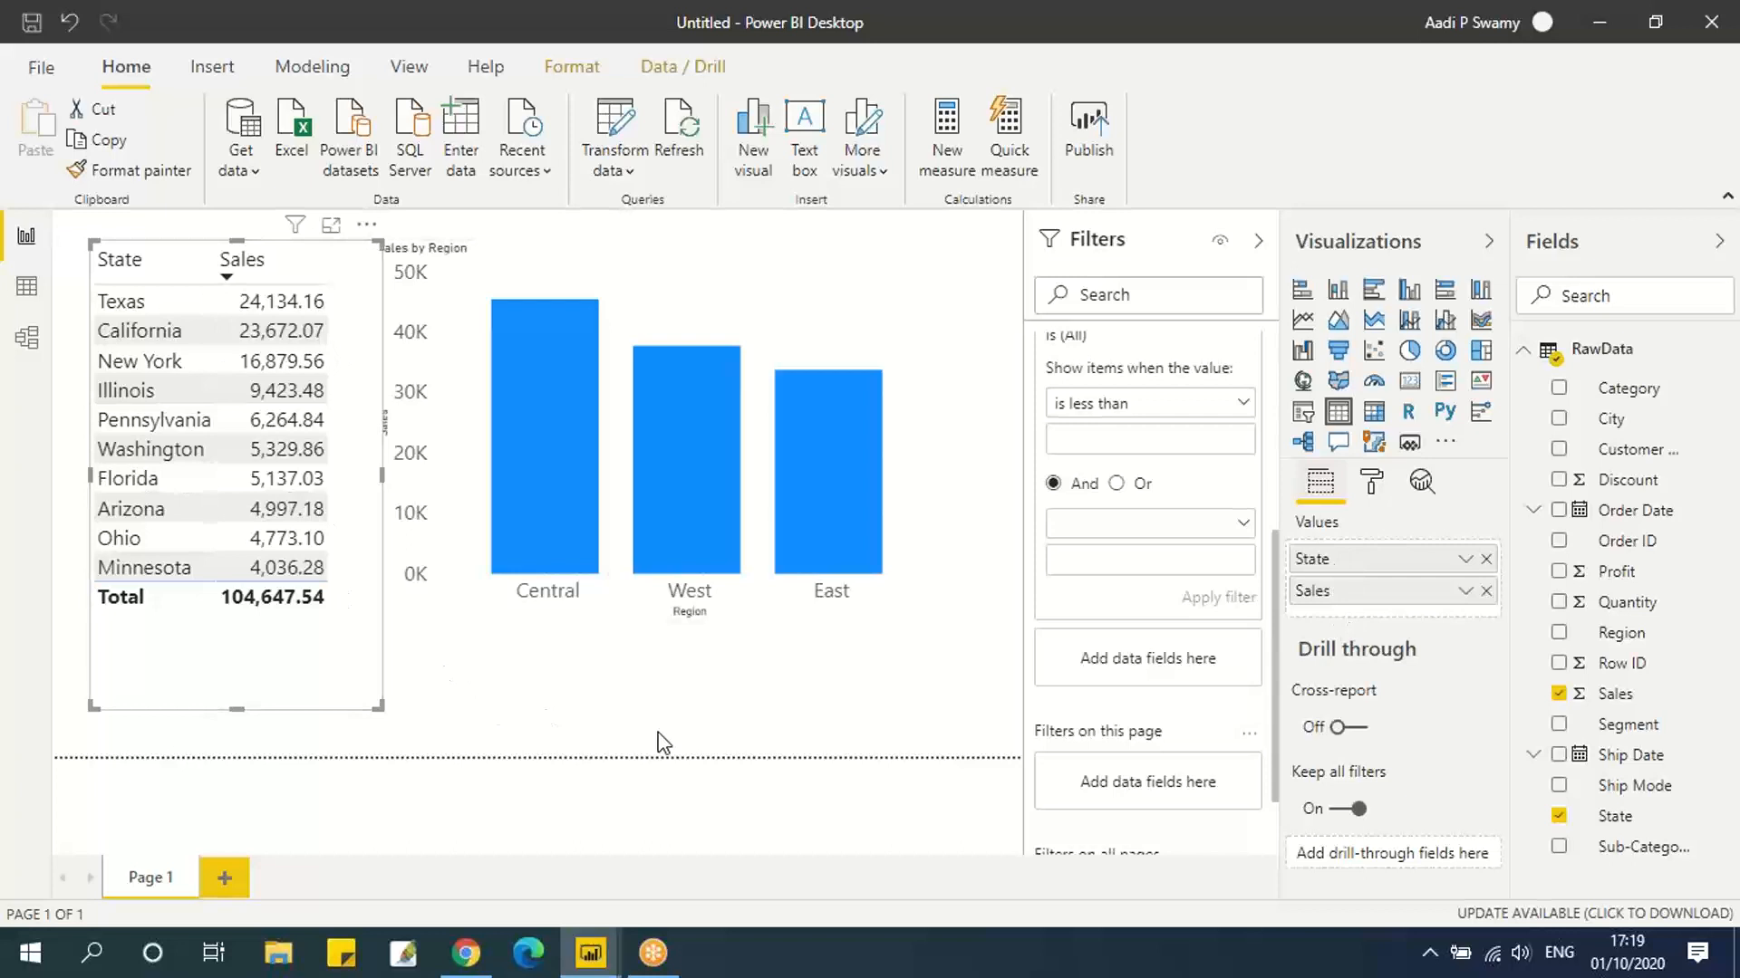
pyautogui.scroll(4, 1163, 600)
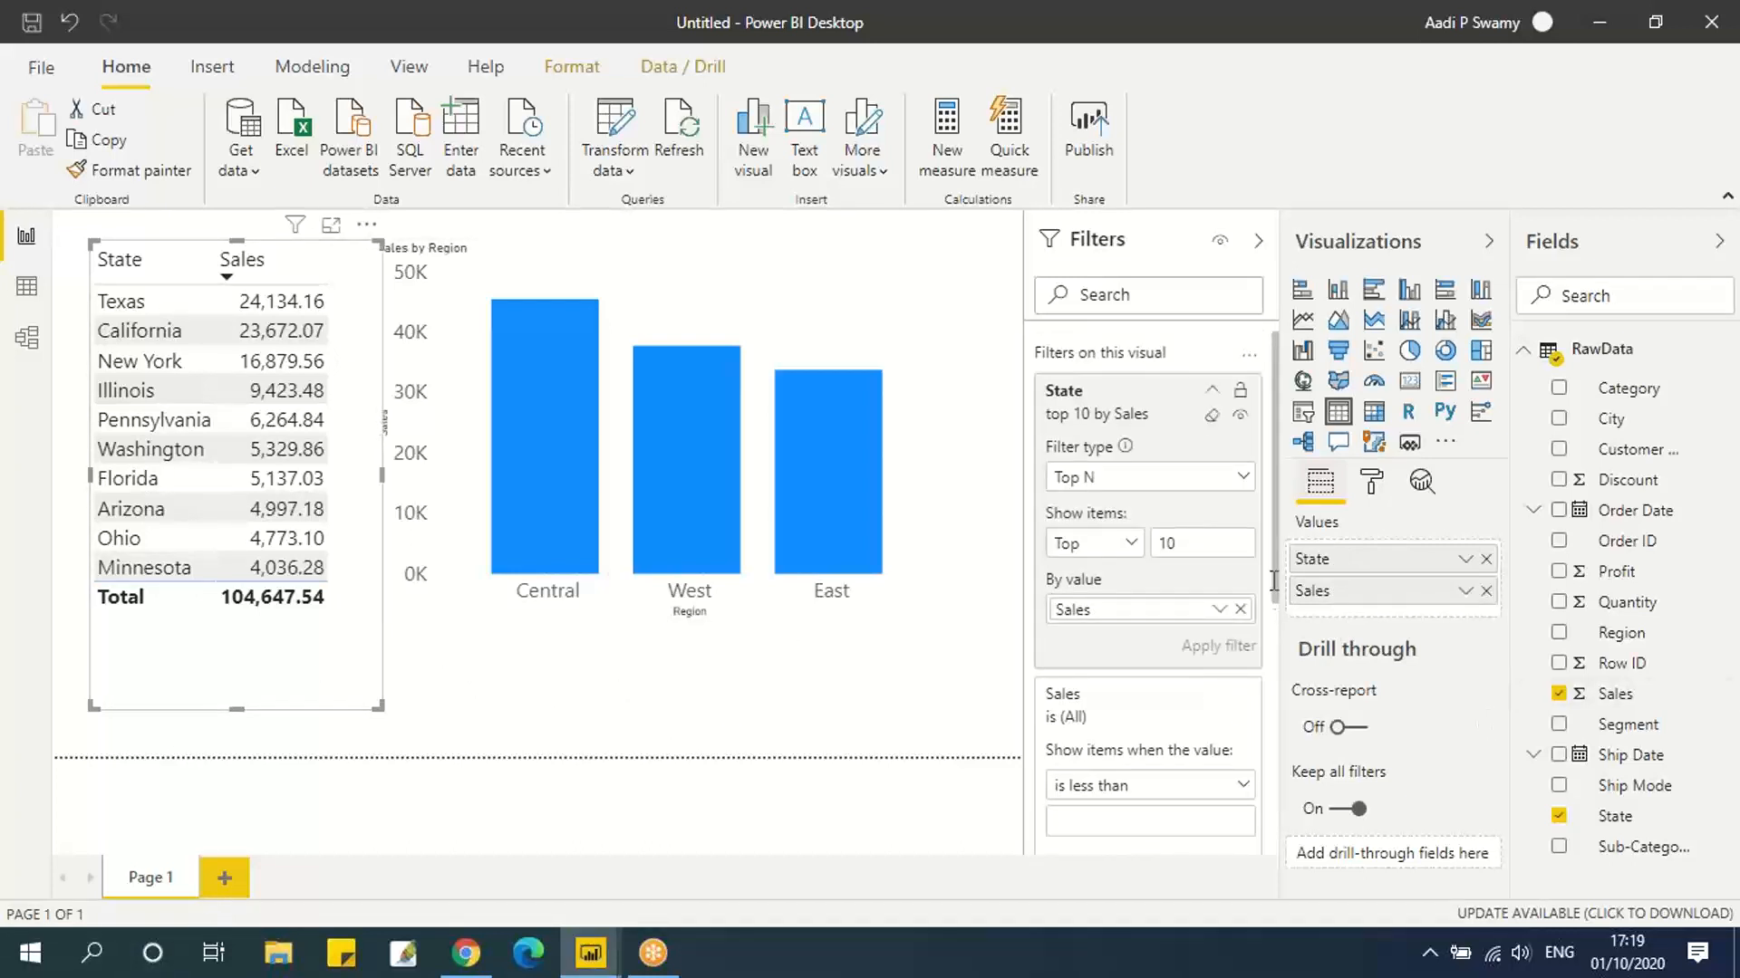
pyautogui.click(1211, 416)
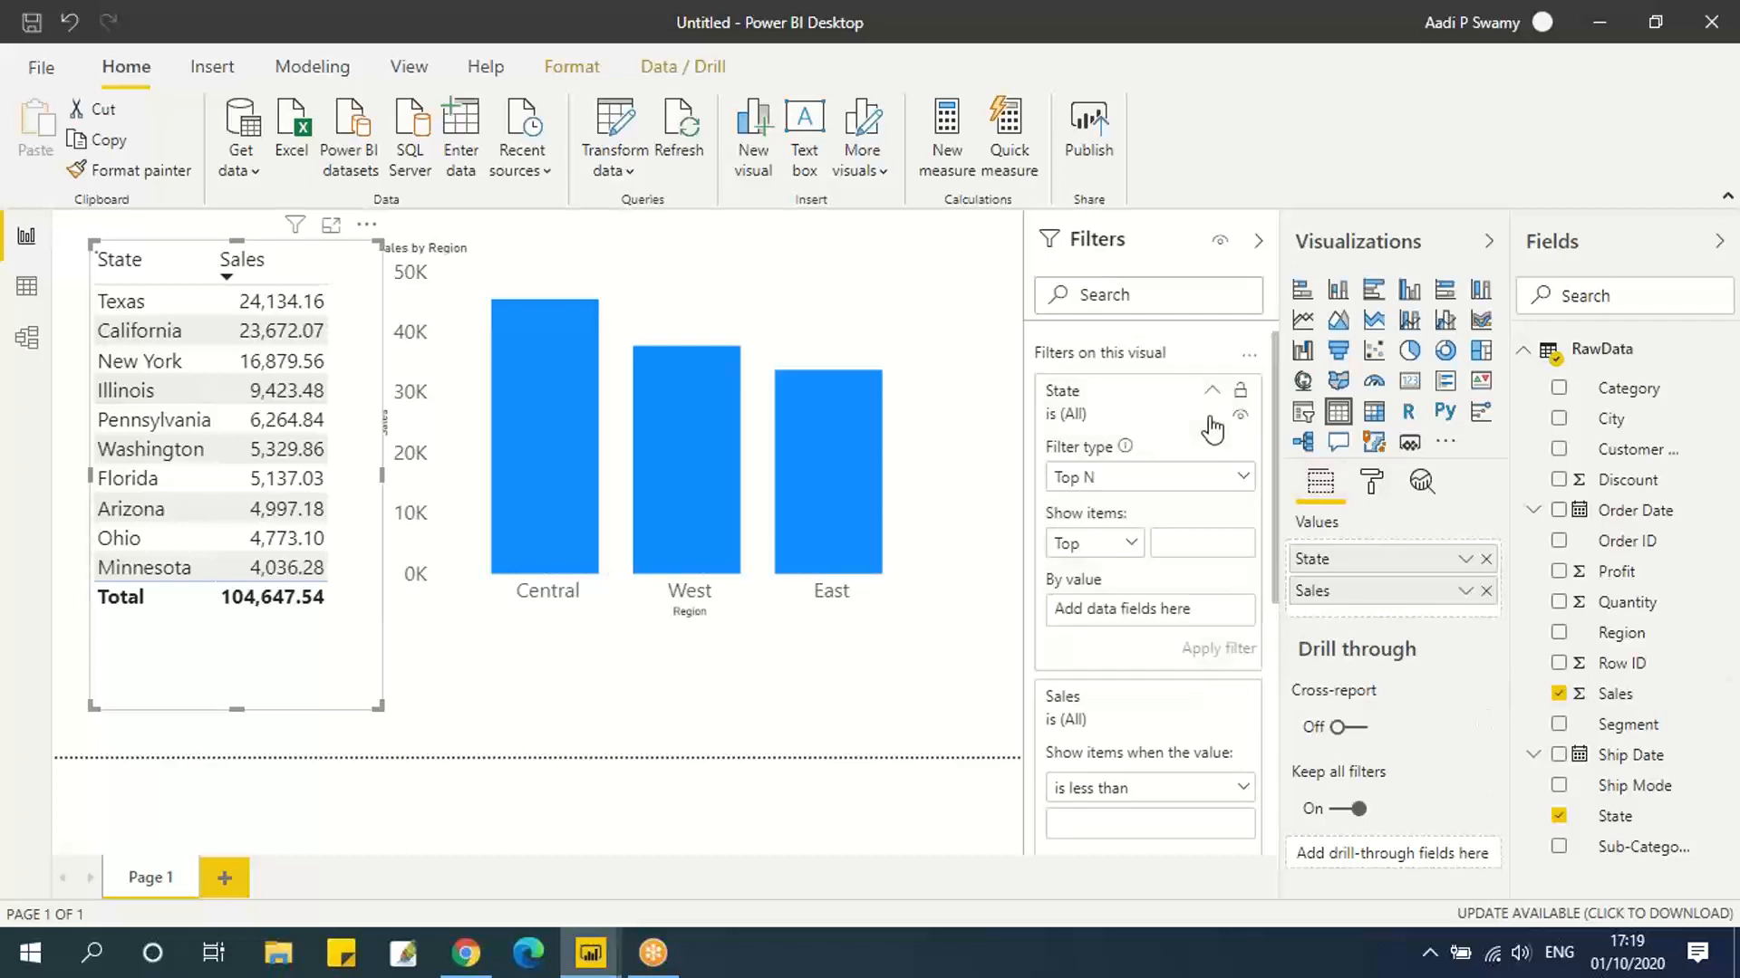
pyautogui.scroll(-3, 1201, 621)
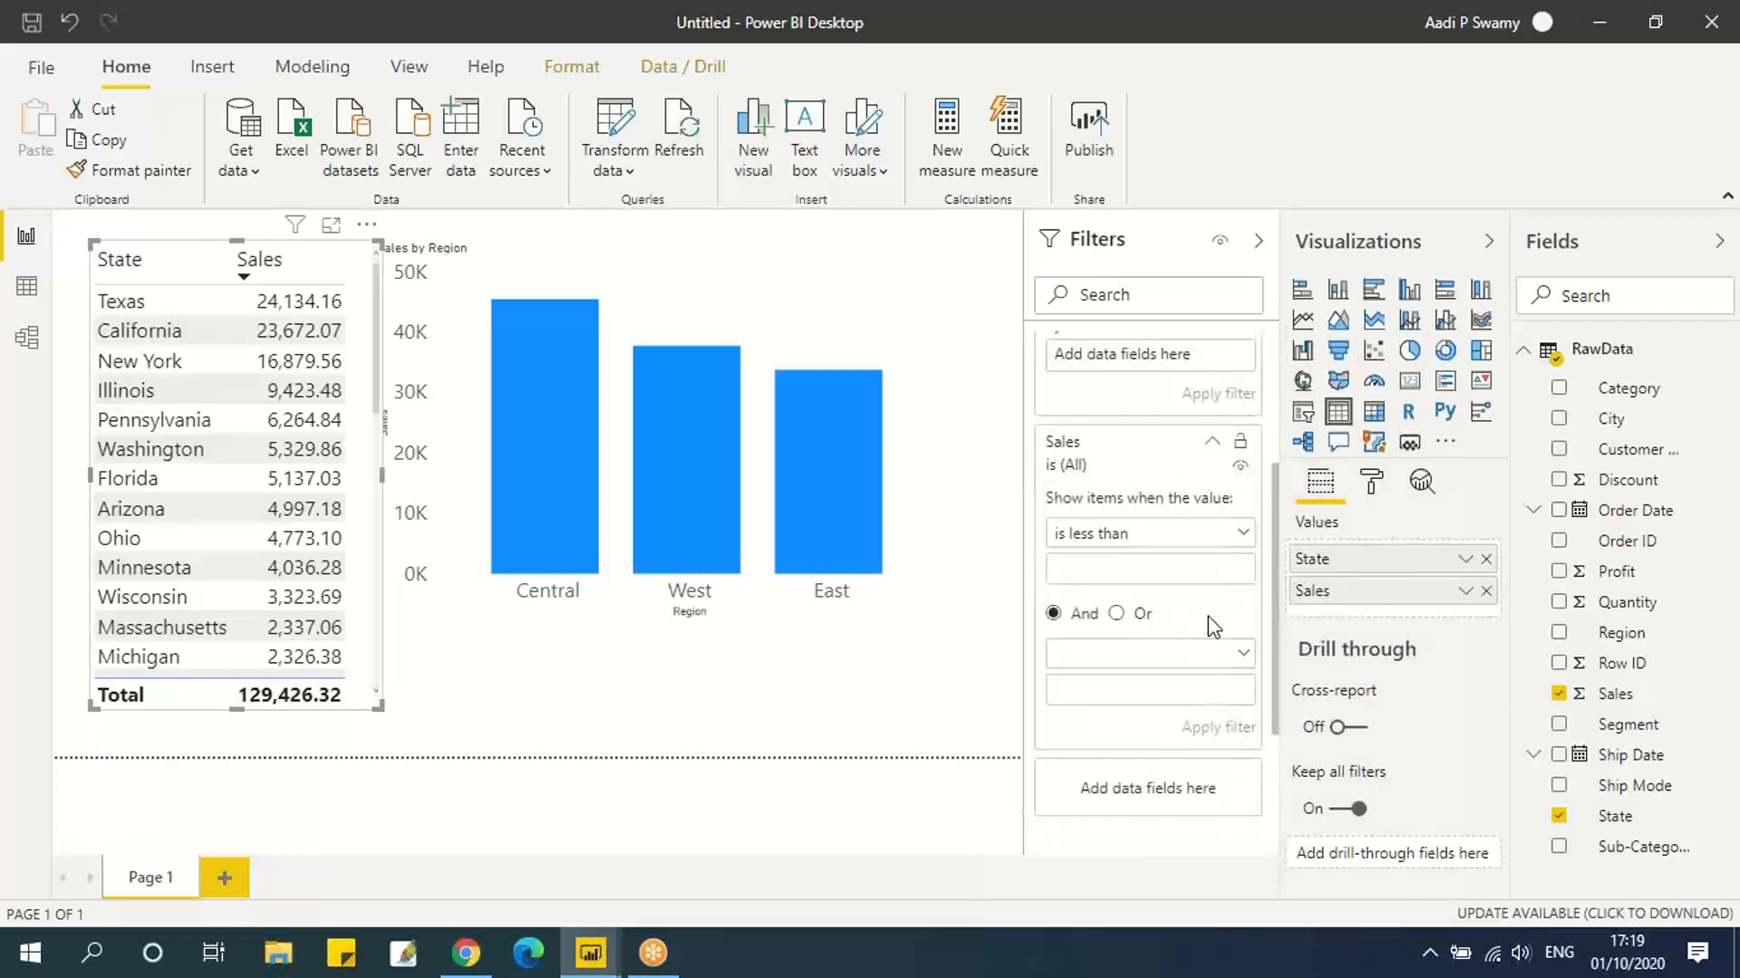
pyautogui.scroll(3, 1210, 616)
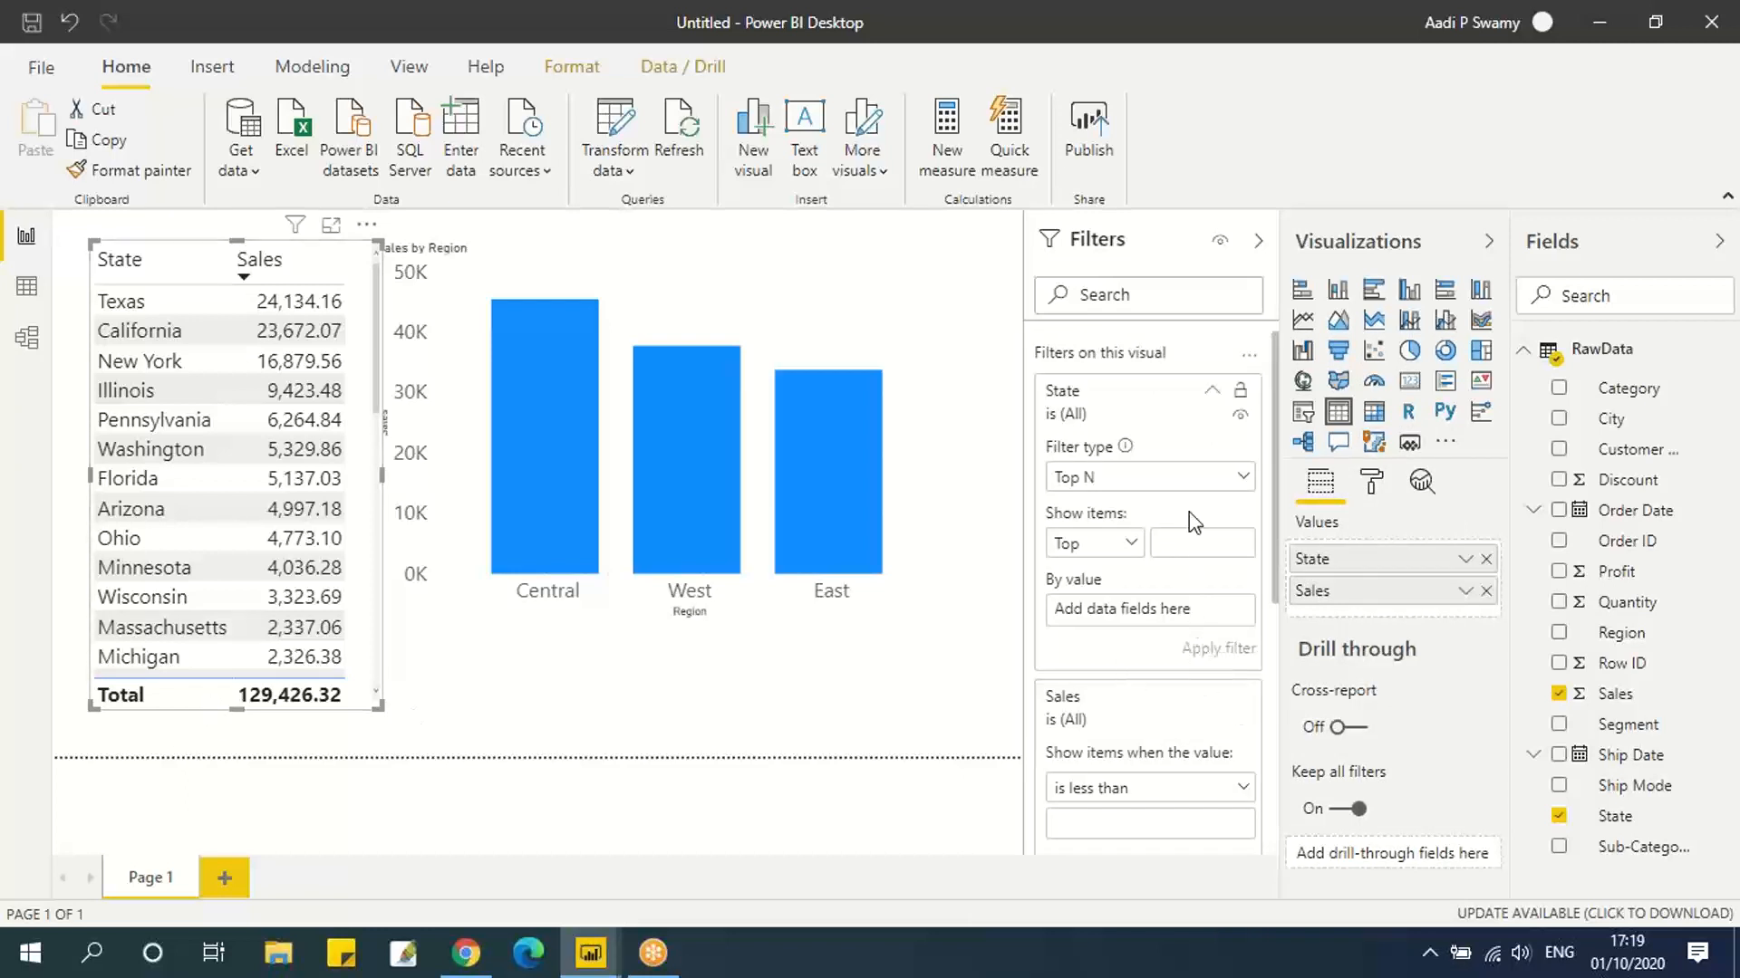
# Switch the table's State filter from Top N to Basic filtering and look over the Sales filter settings.
pyautogui.click(1243, 480)
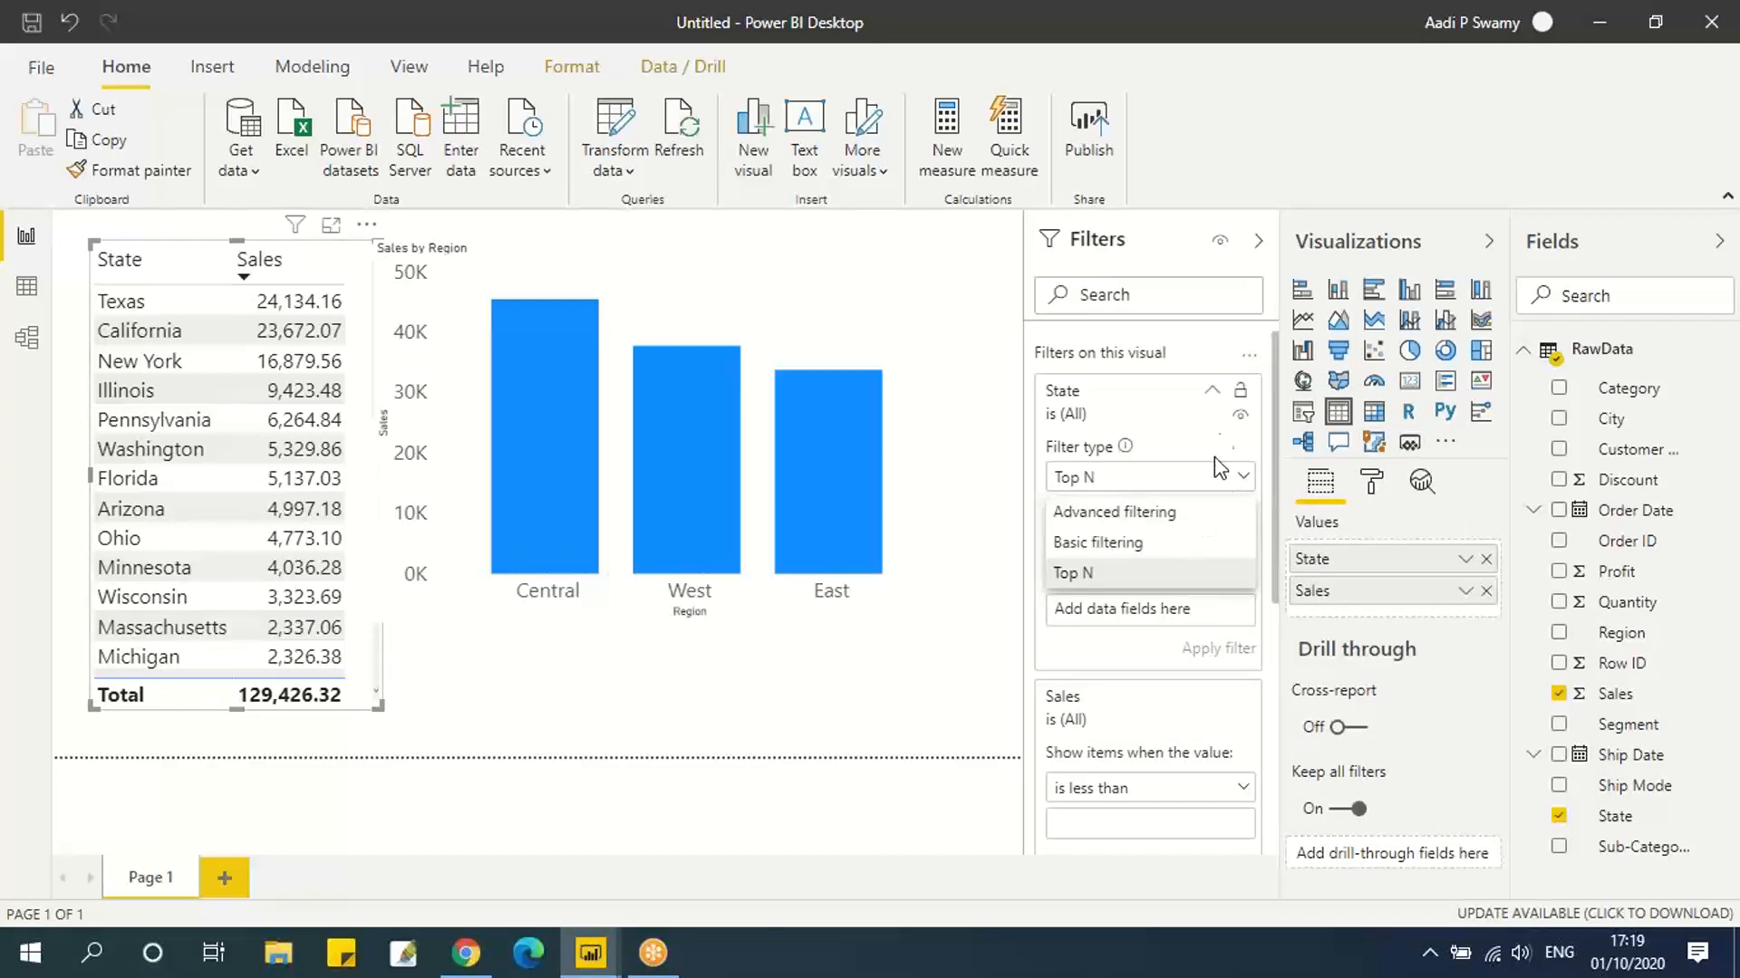
pyautogui.click(1211, 432)
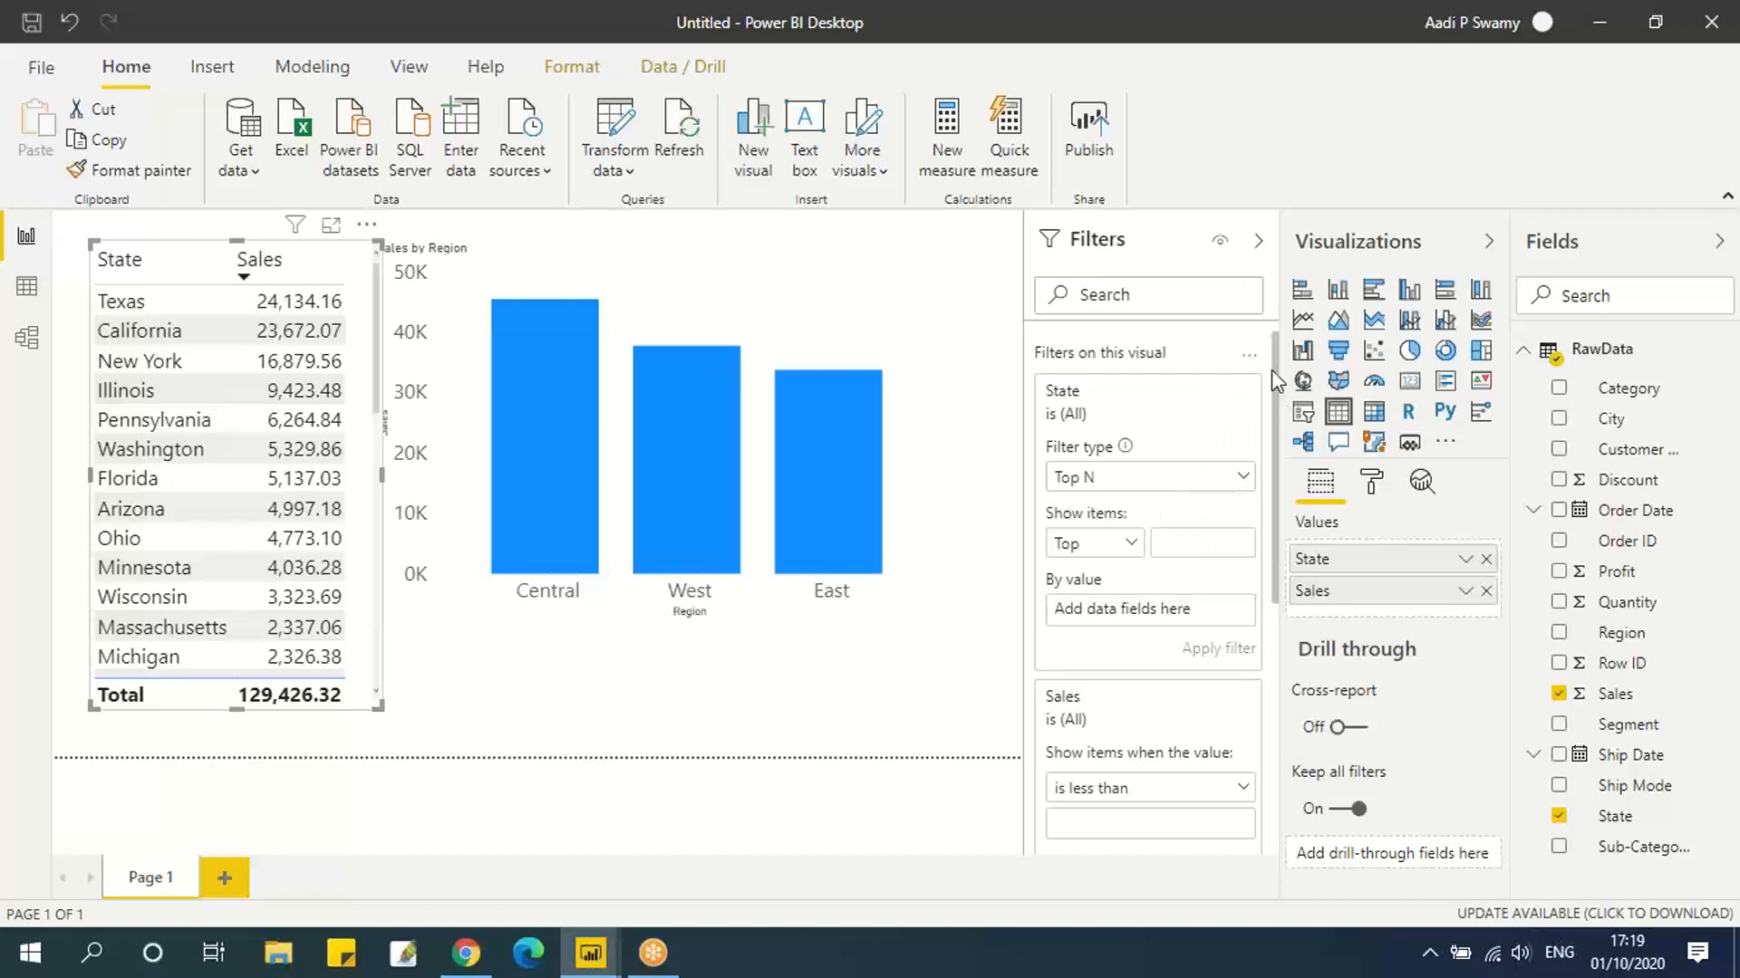
pyautogui.click(1169, 477)
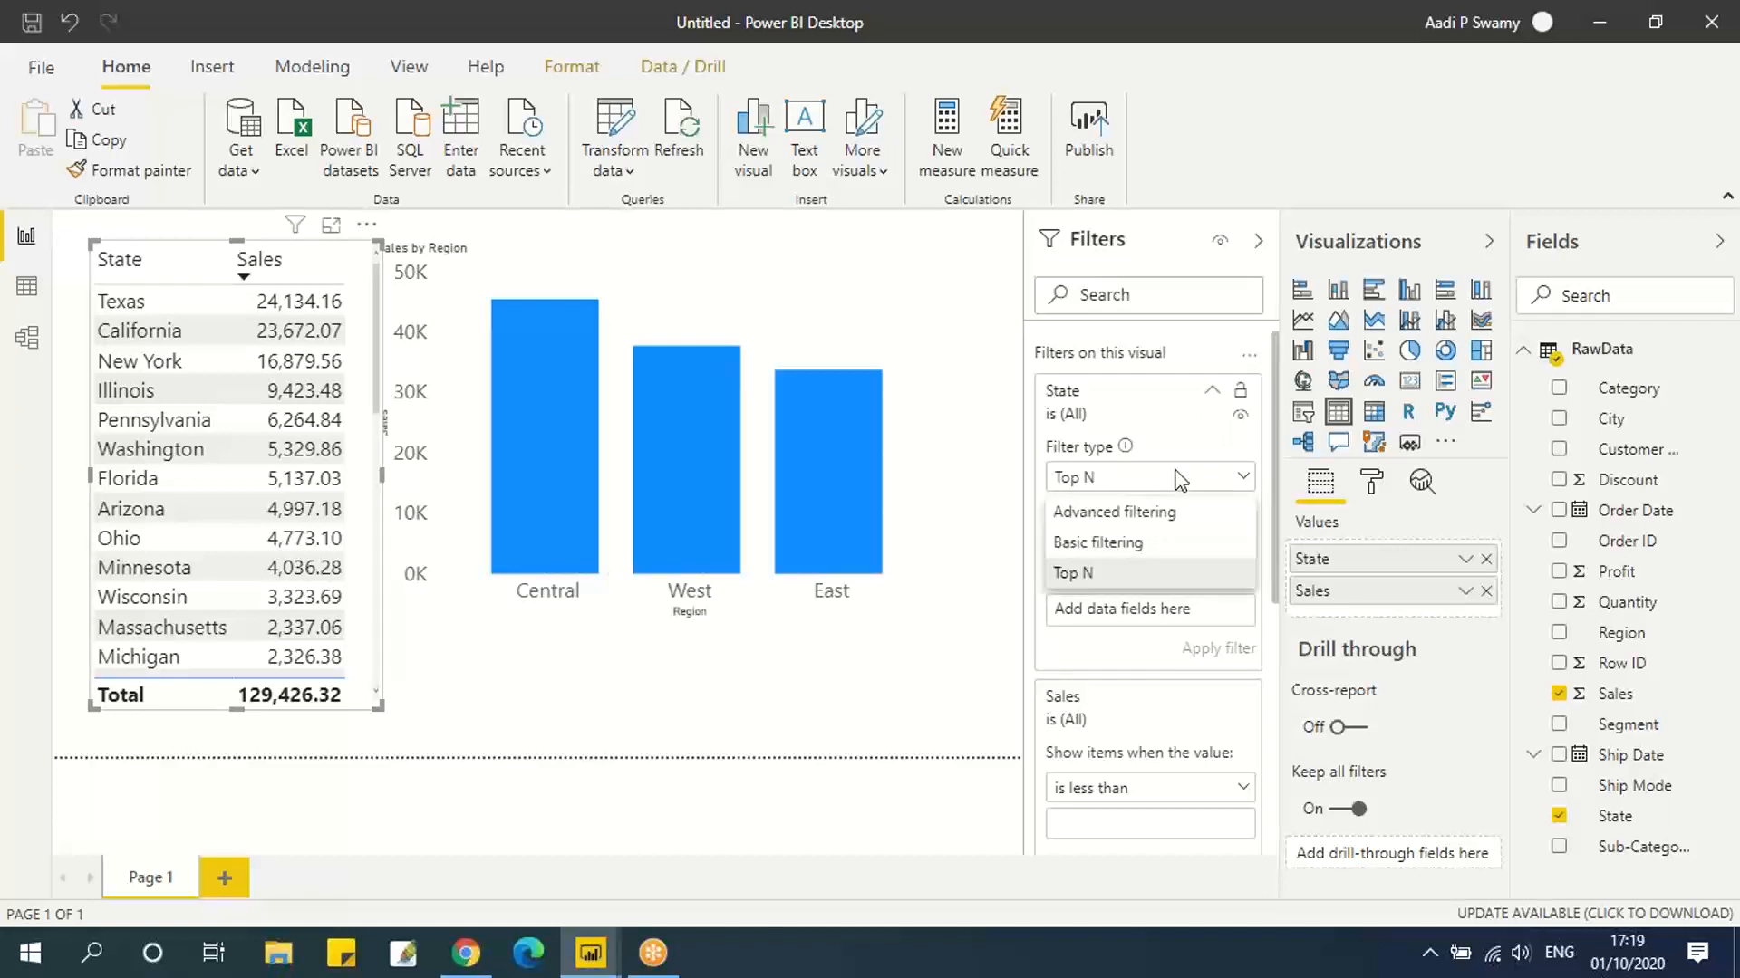
pyautogui.click(1132, 544)
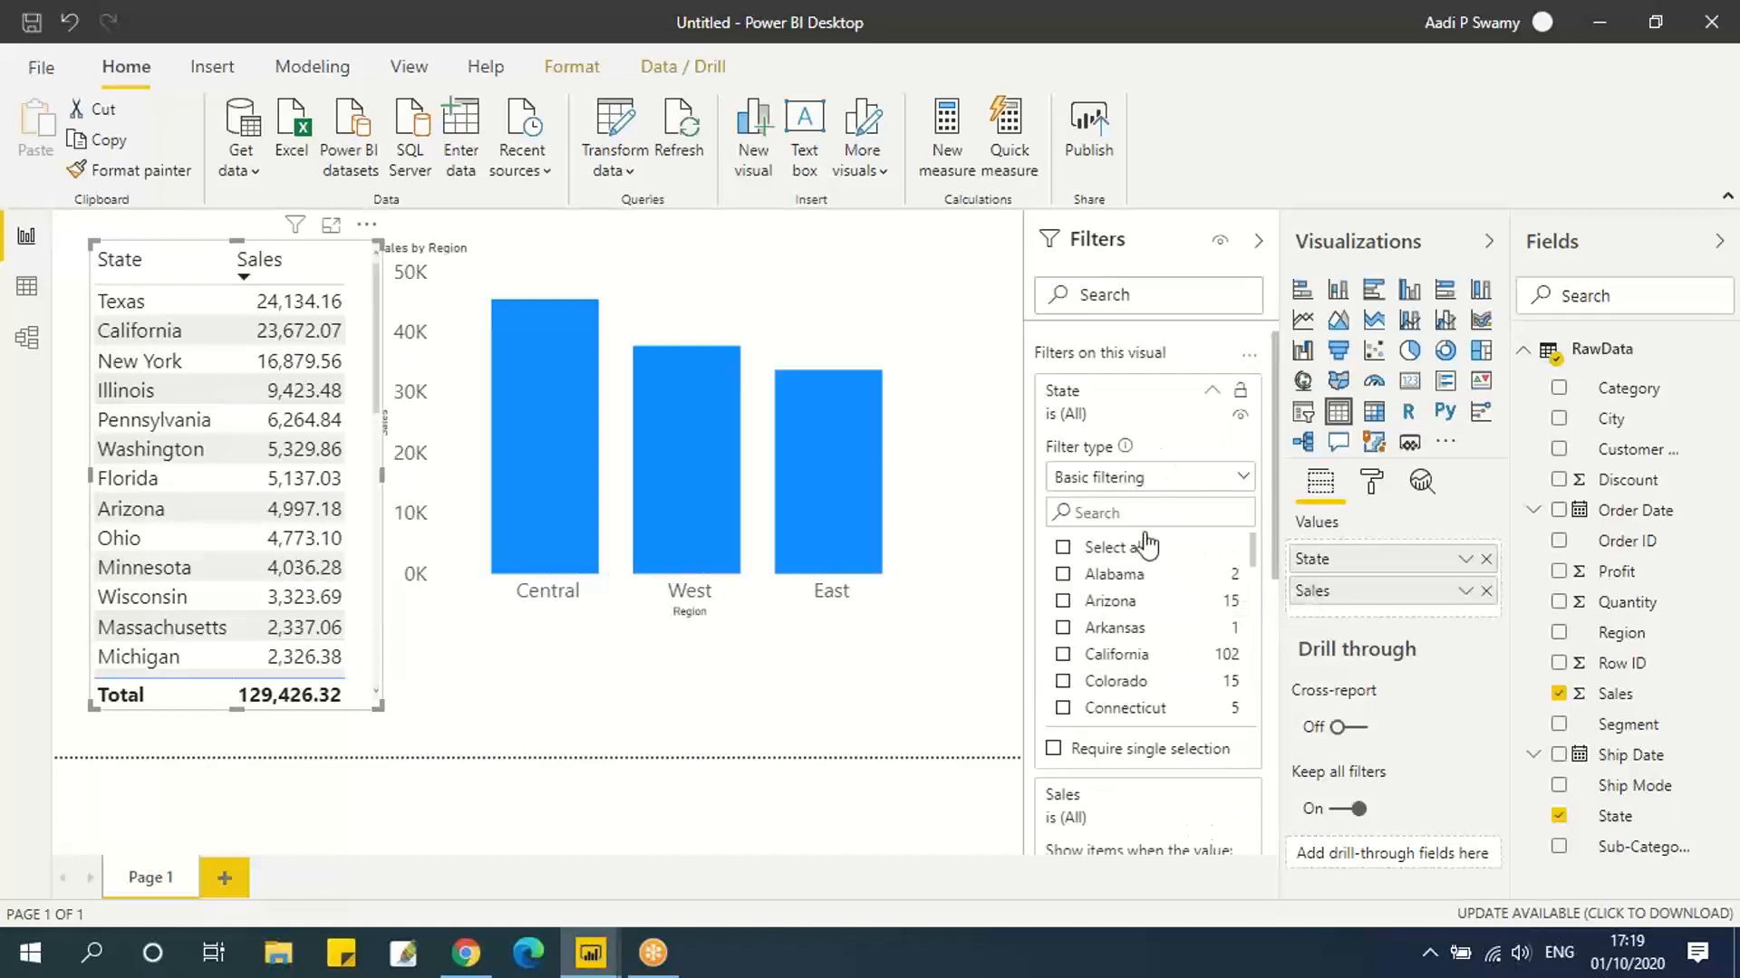
pyautogui.scroll(-5, 1147, 634)
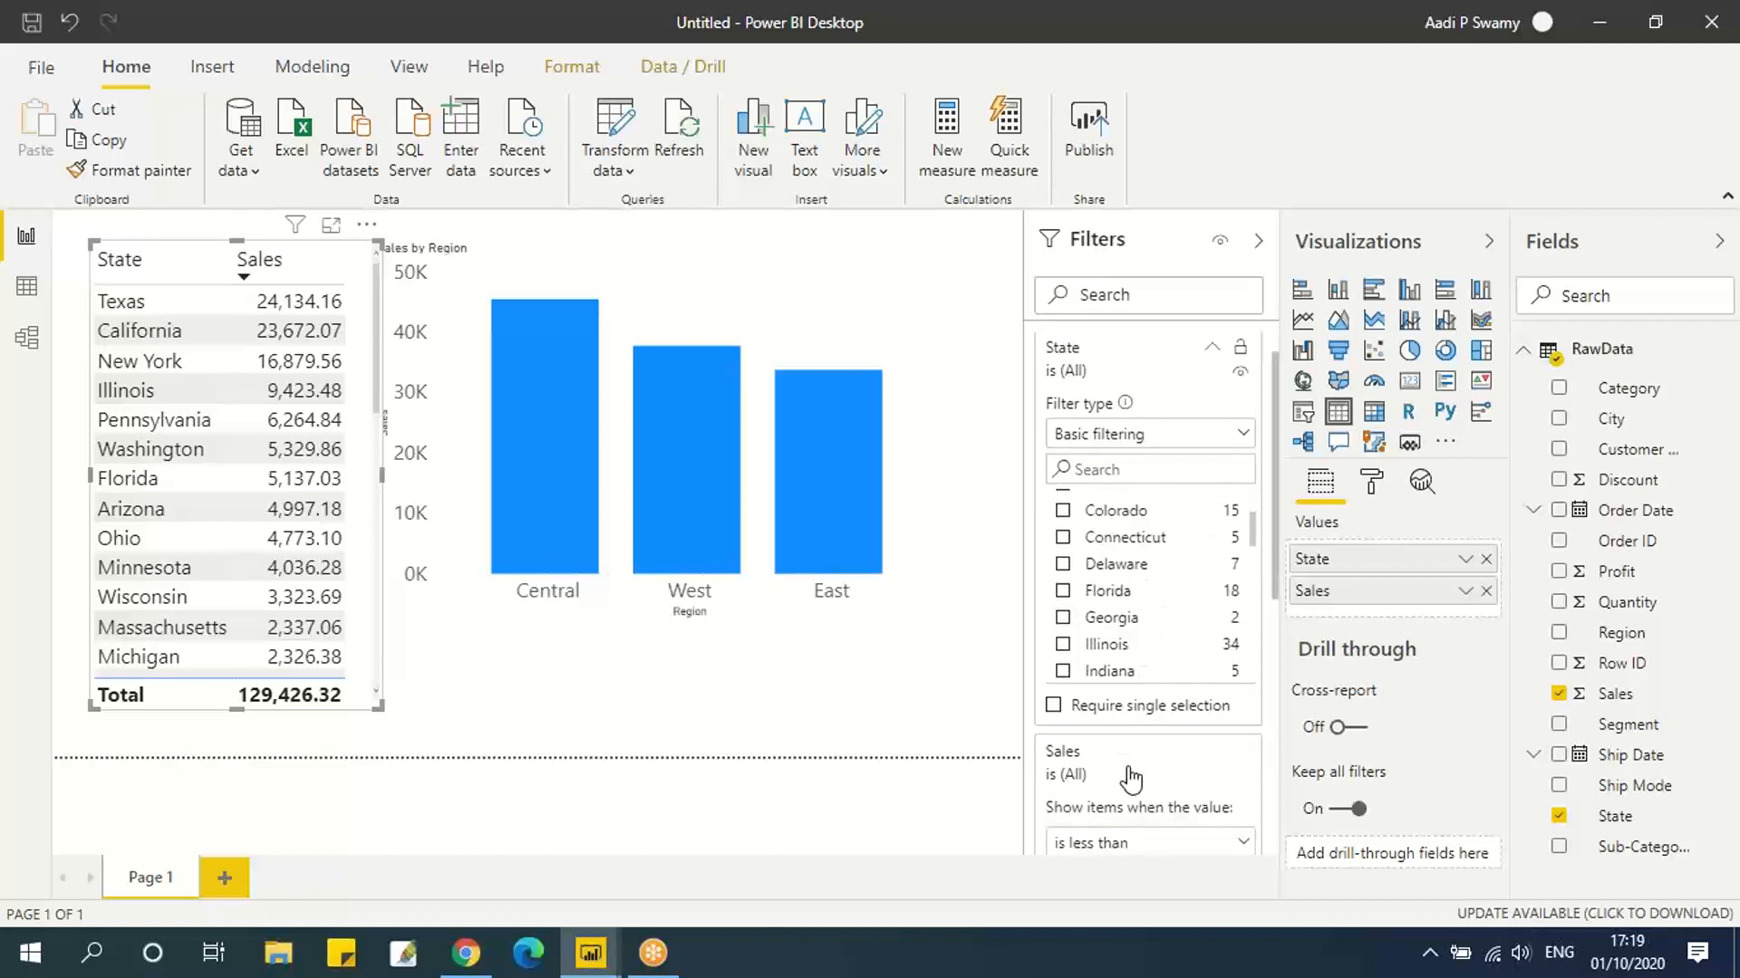
pyautogui.click(1111, 634)
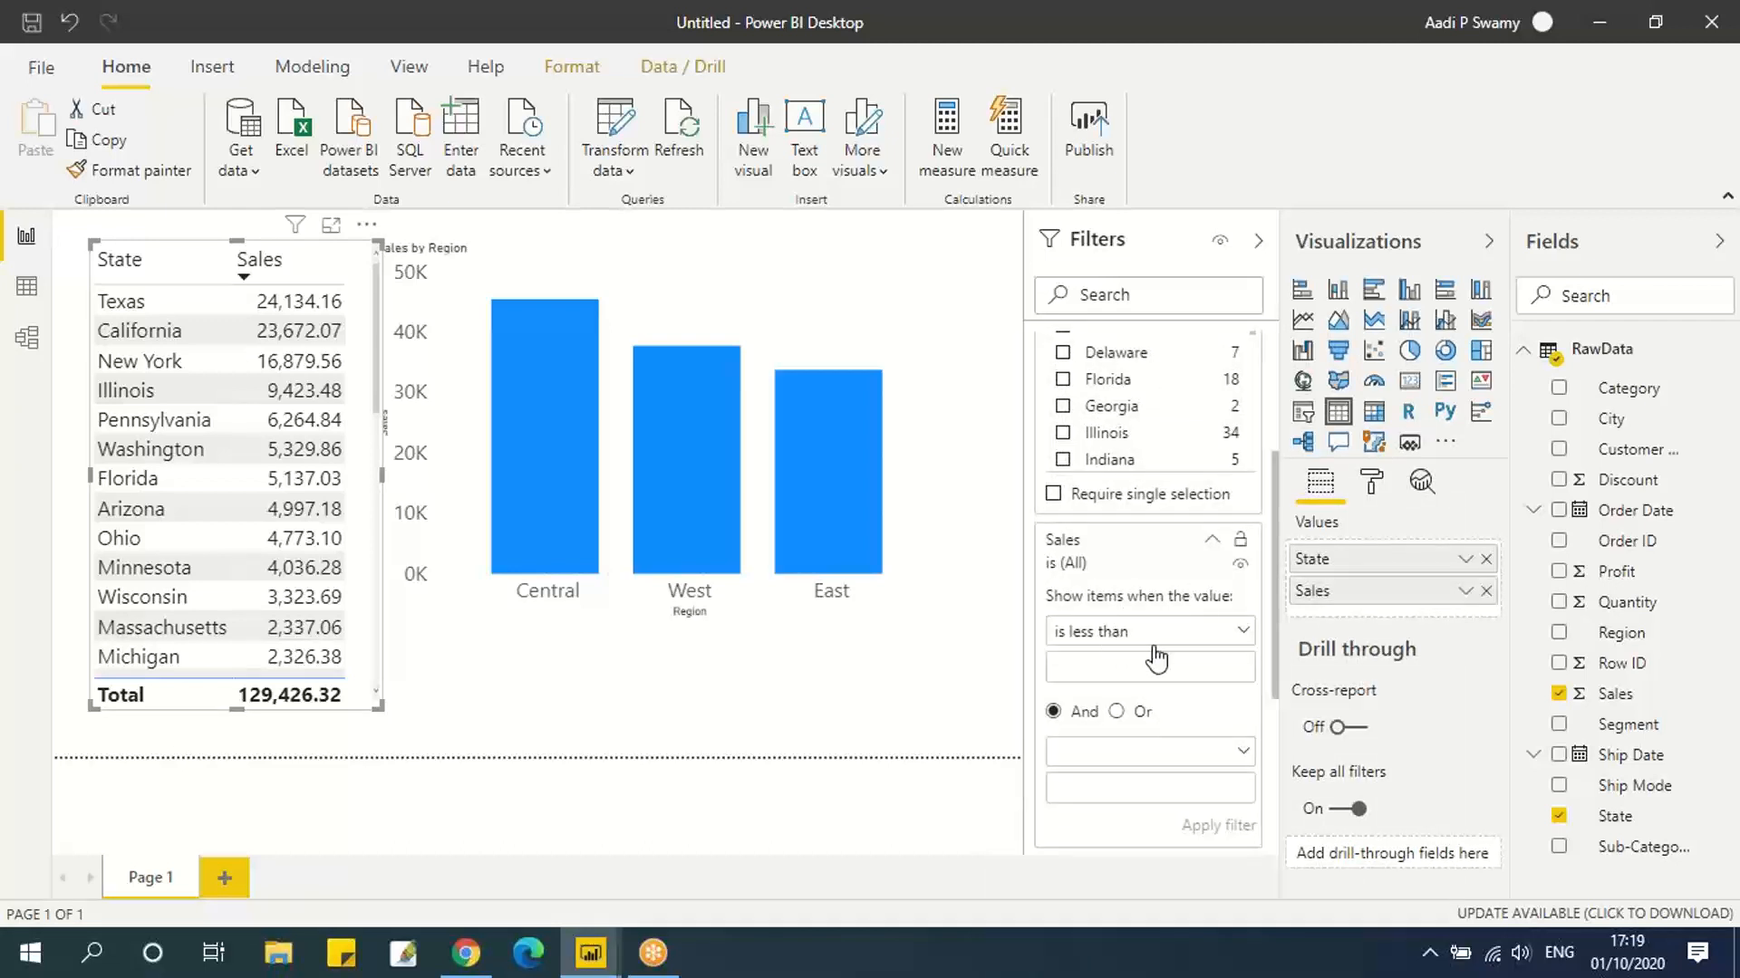
pyautogui.click(1123, 382)
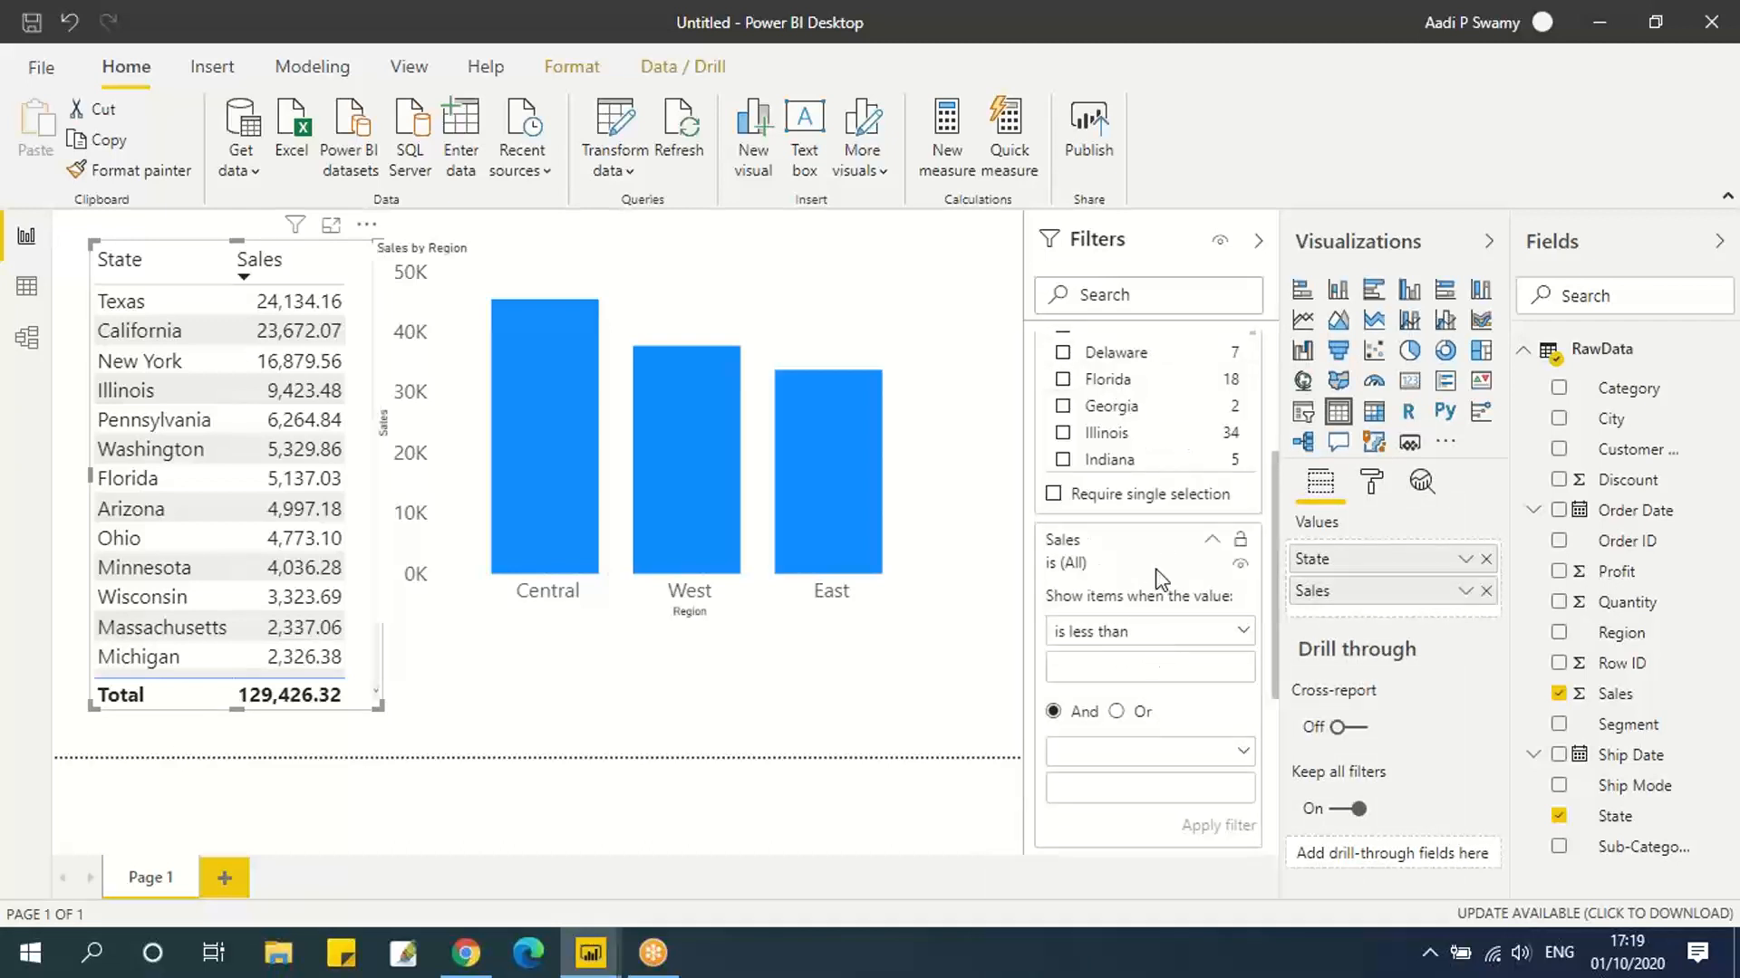
pyautogui.scroll(3, 1153, 598)
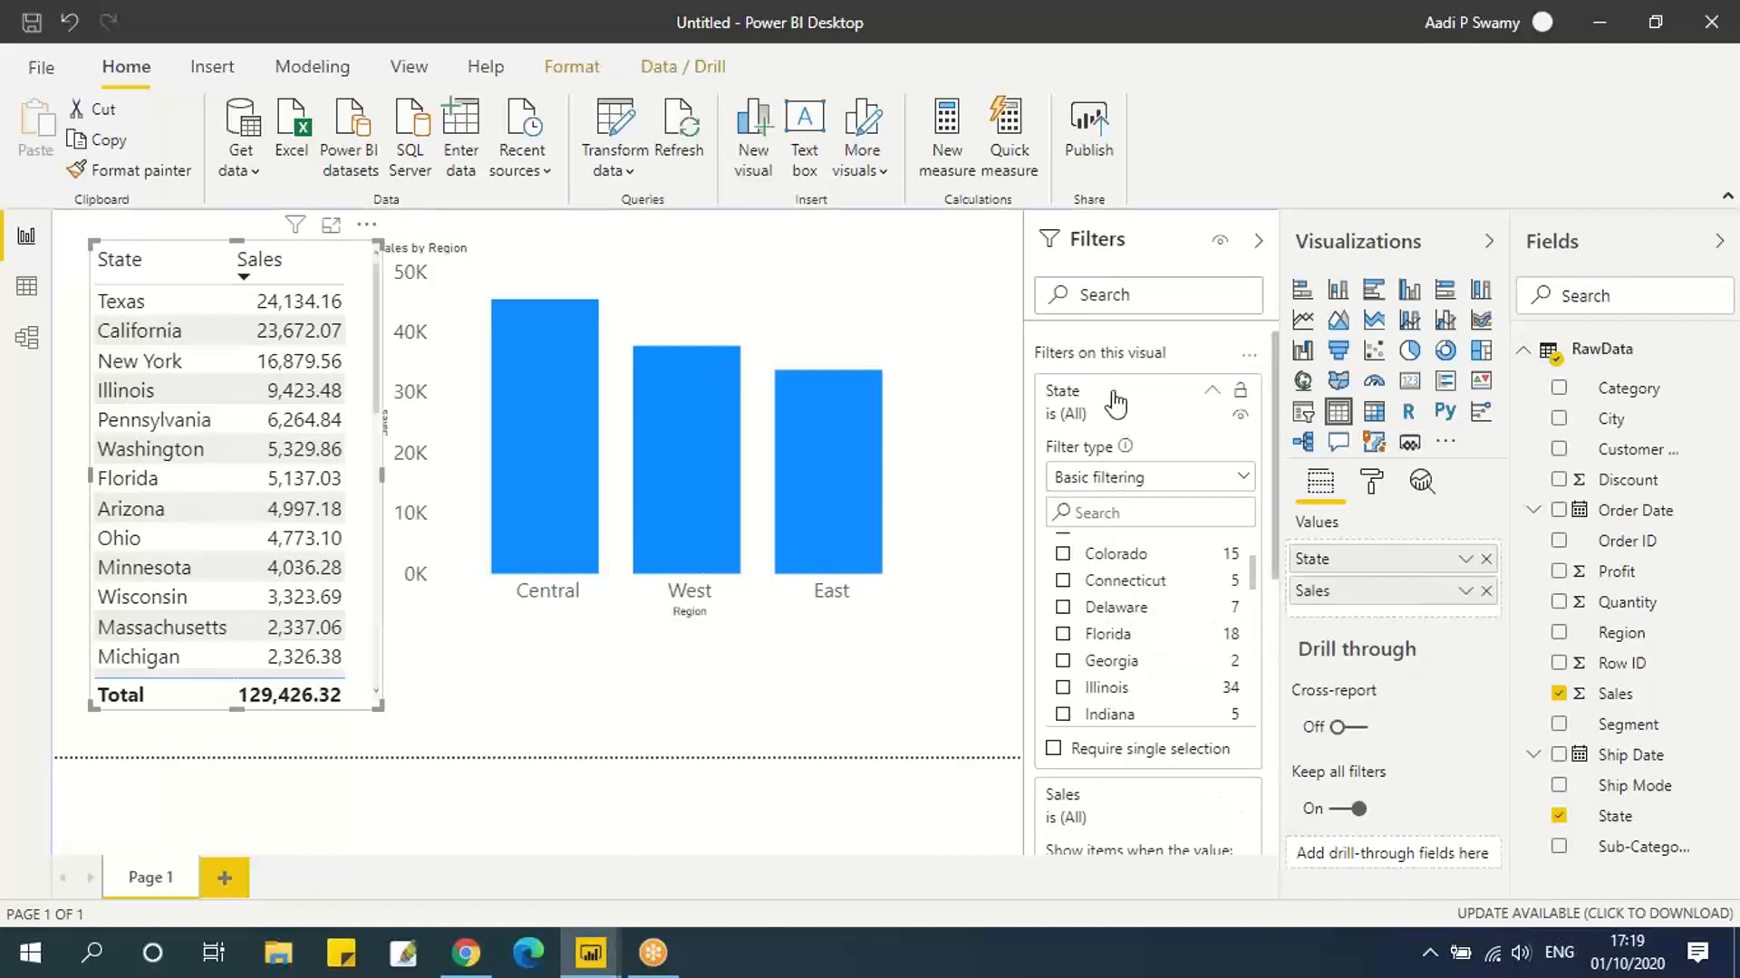
# Collapse the State and Sales filter cards of the table.
pyautogui.click(1212, 391)
pyautogui.click(1212, 391)
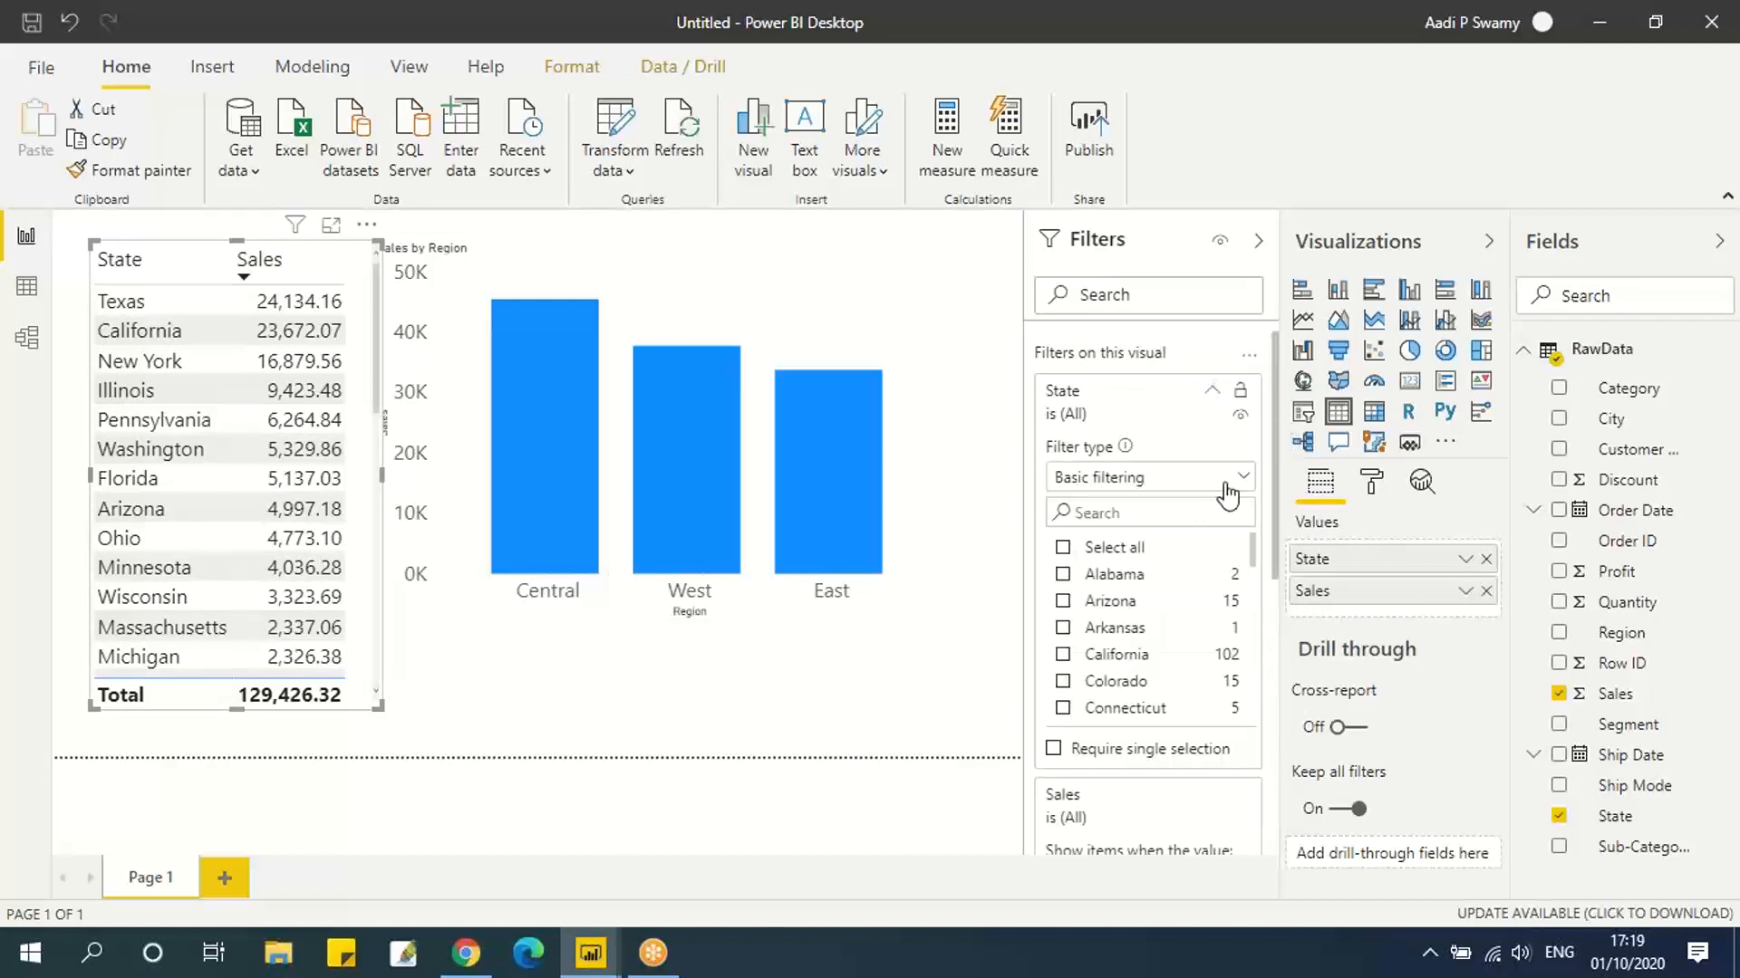
pyautogui.click(1212, 391)
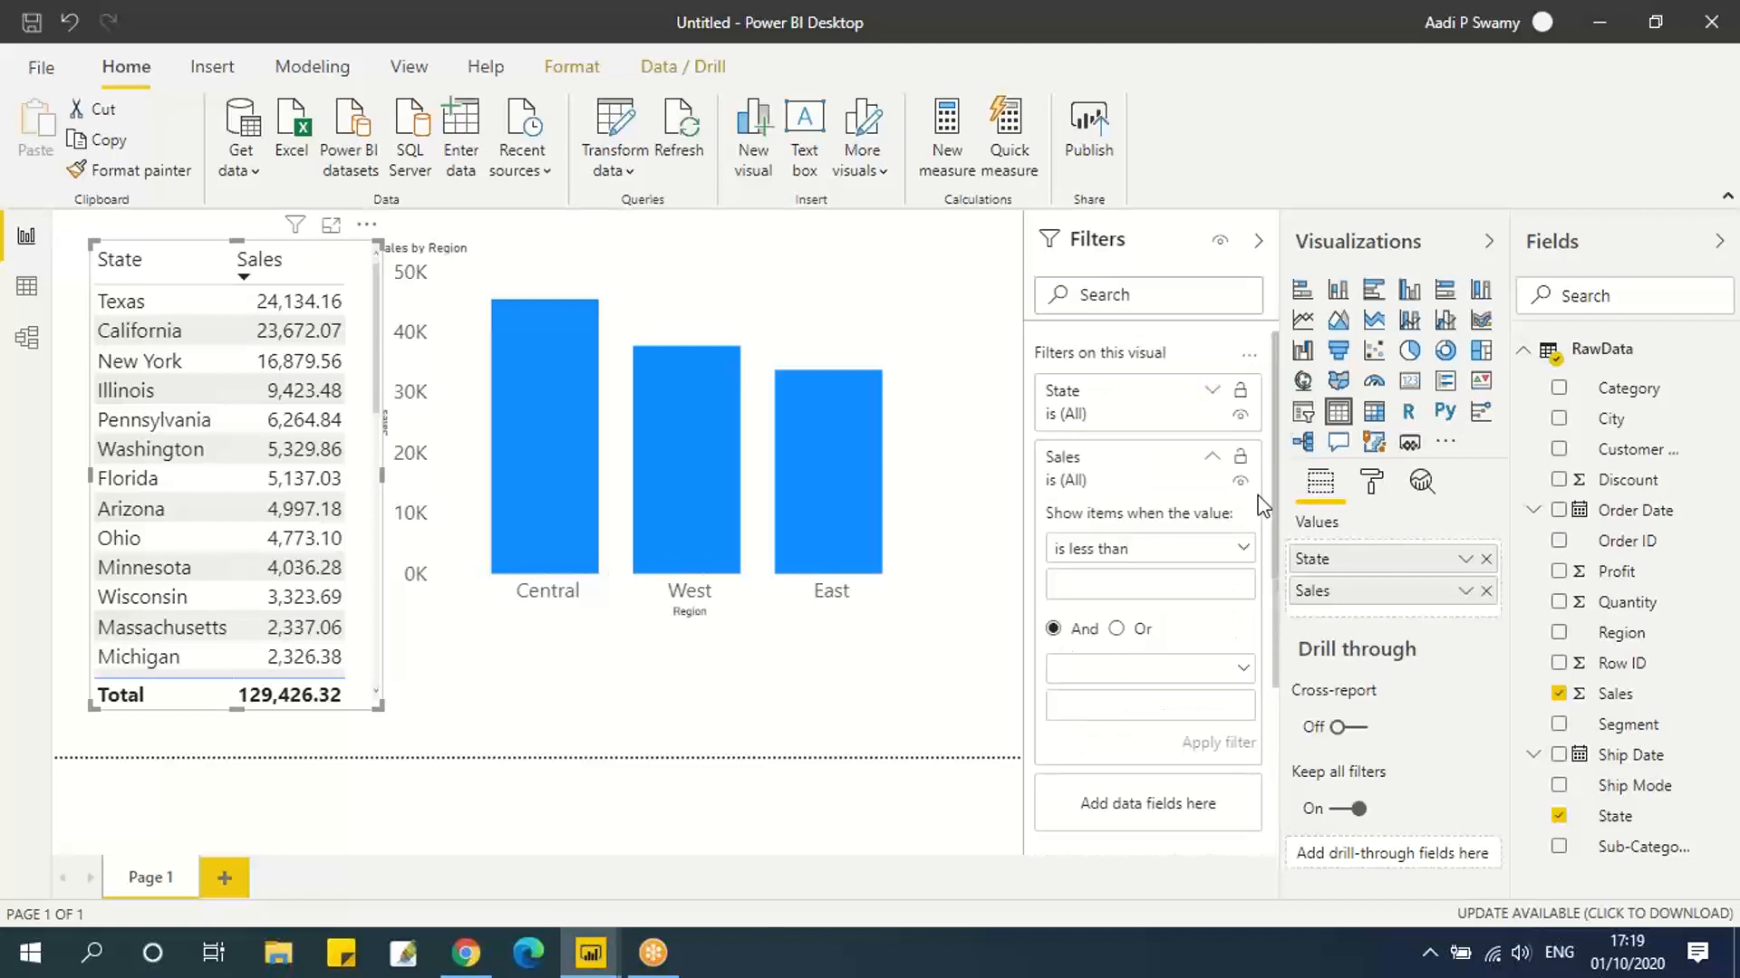
pyautogui.click(1213, 459)
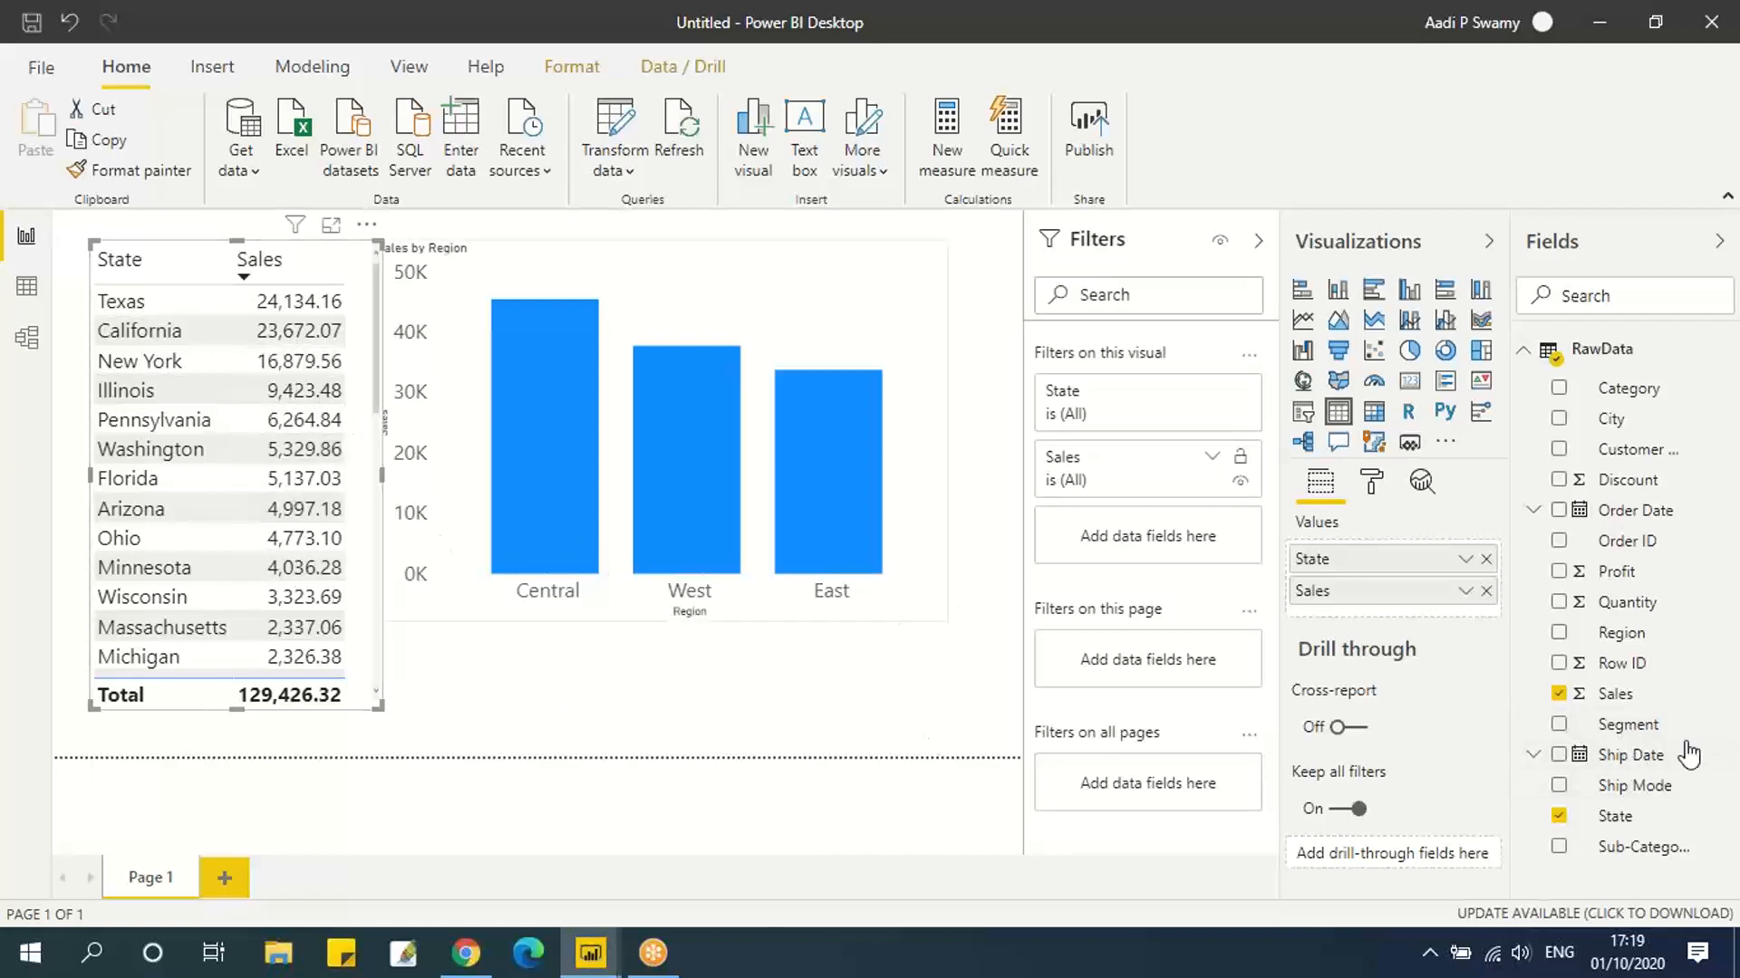
# Add the Segment field as a visual-level filter on the table and keep only Consumer.
pyautogui.moveTo(1628, 730); pyautogui.dragTo(1134, 536)
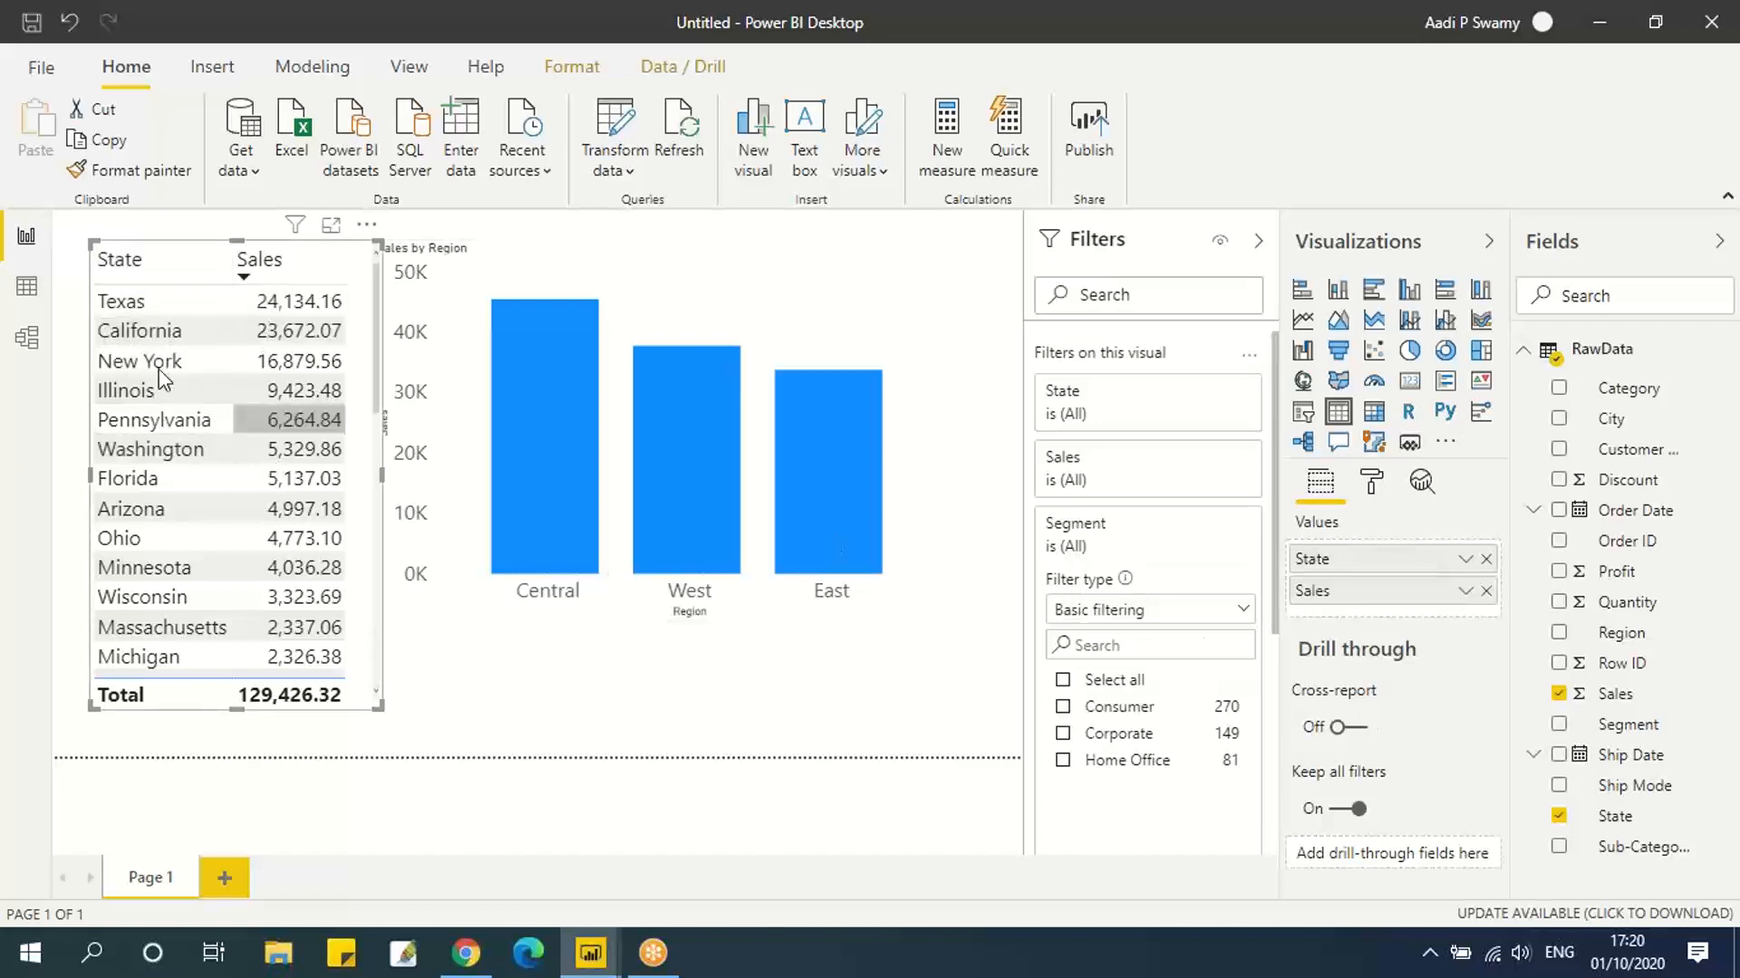
pyautogui.scroll(-2, 1151, 556)
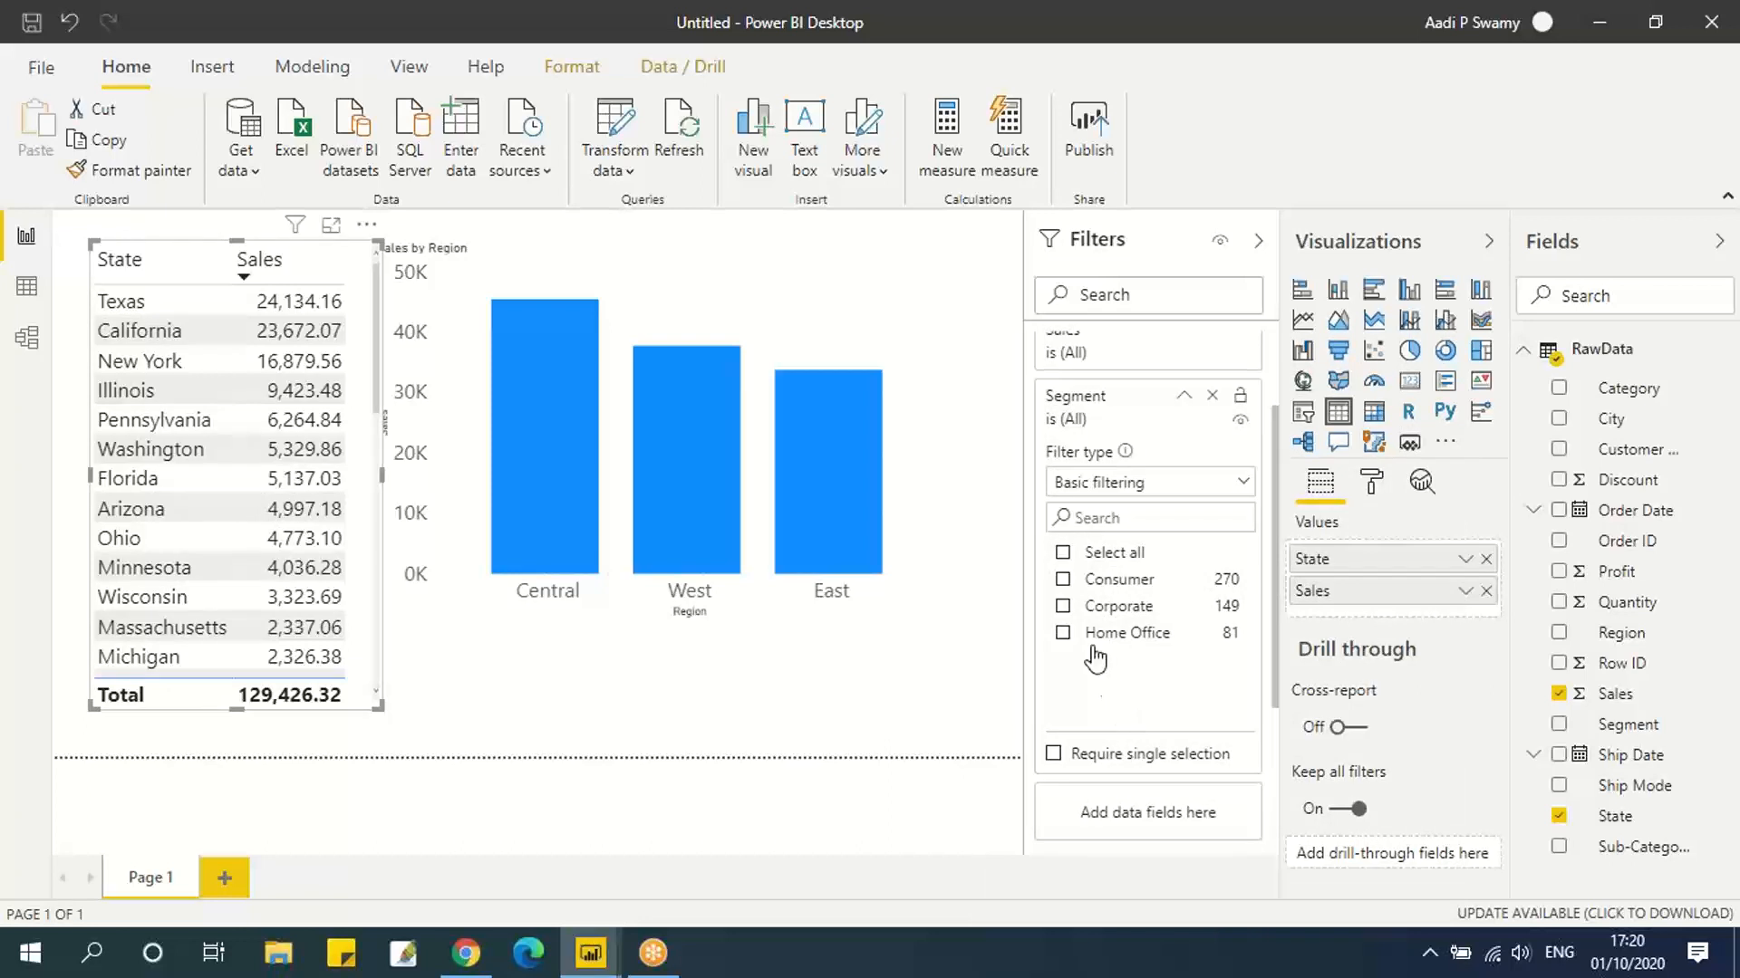
pyautogui.click(1065, 583)
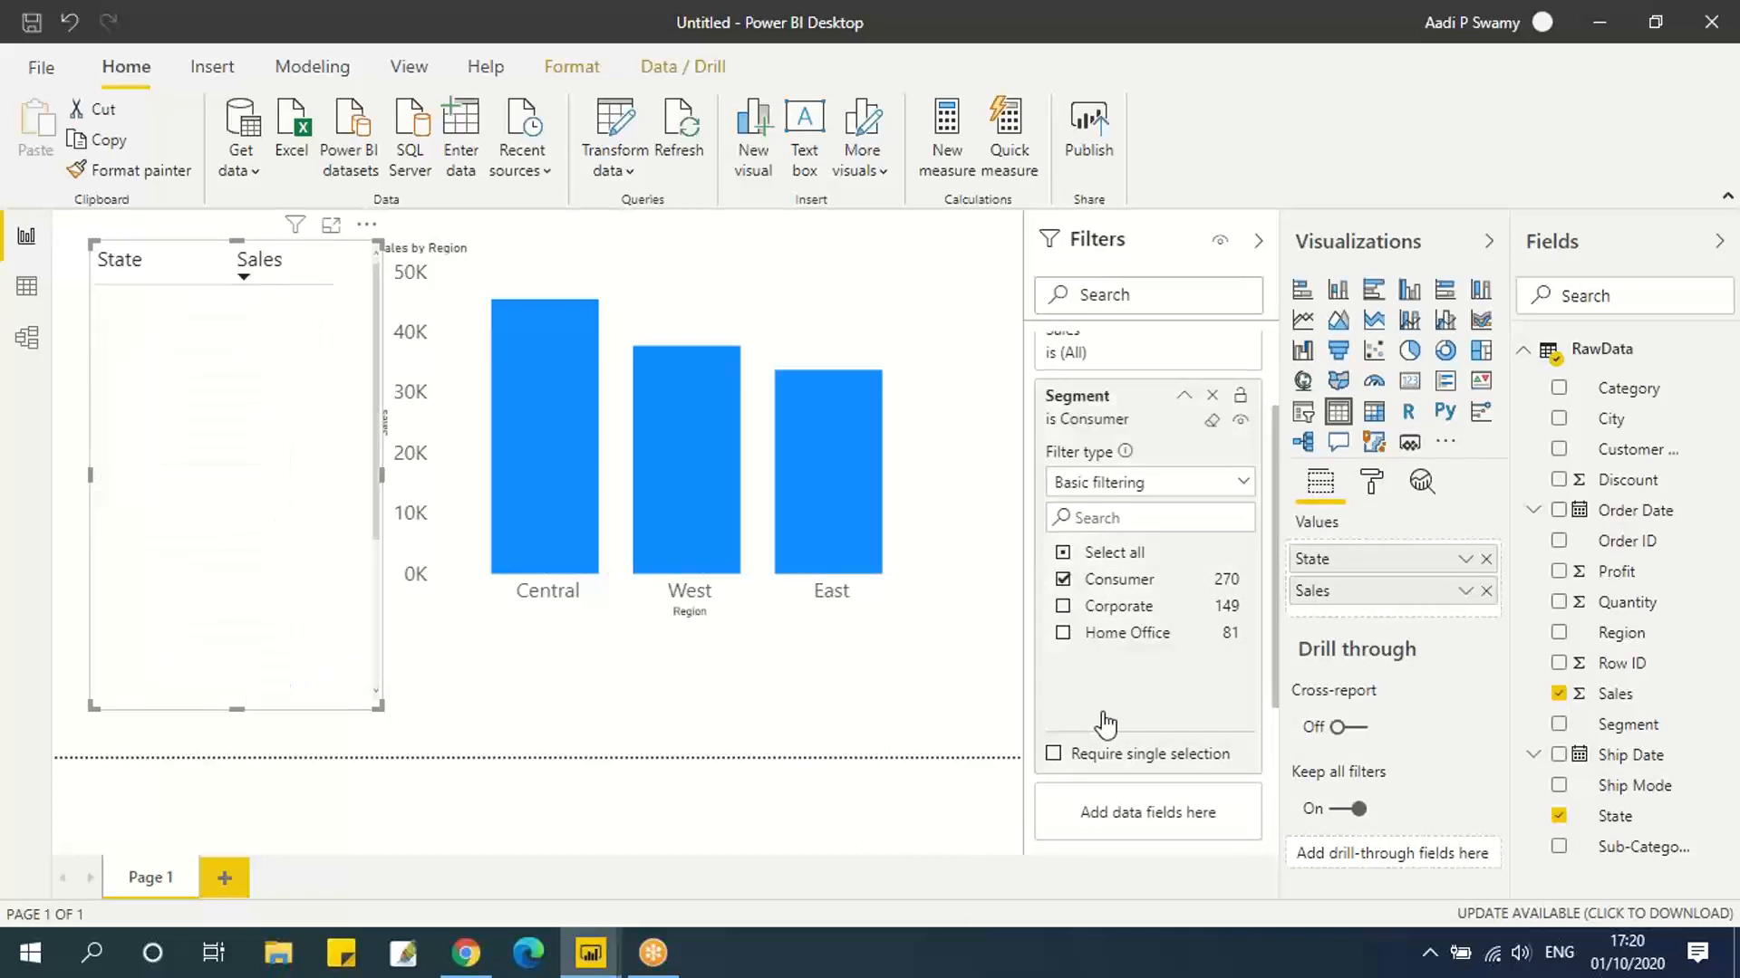
# Try the table's Segment filter with Corporate and Home Office separately, and return it to Consumer only.
pyautogui.click(1063, 579)
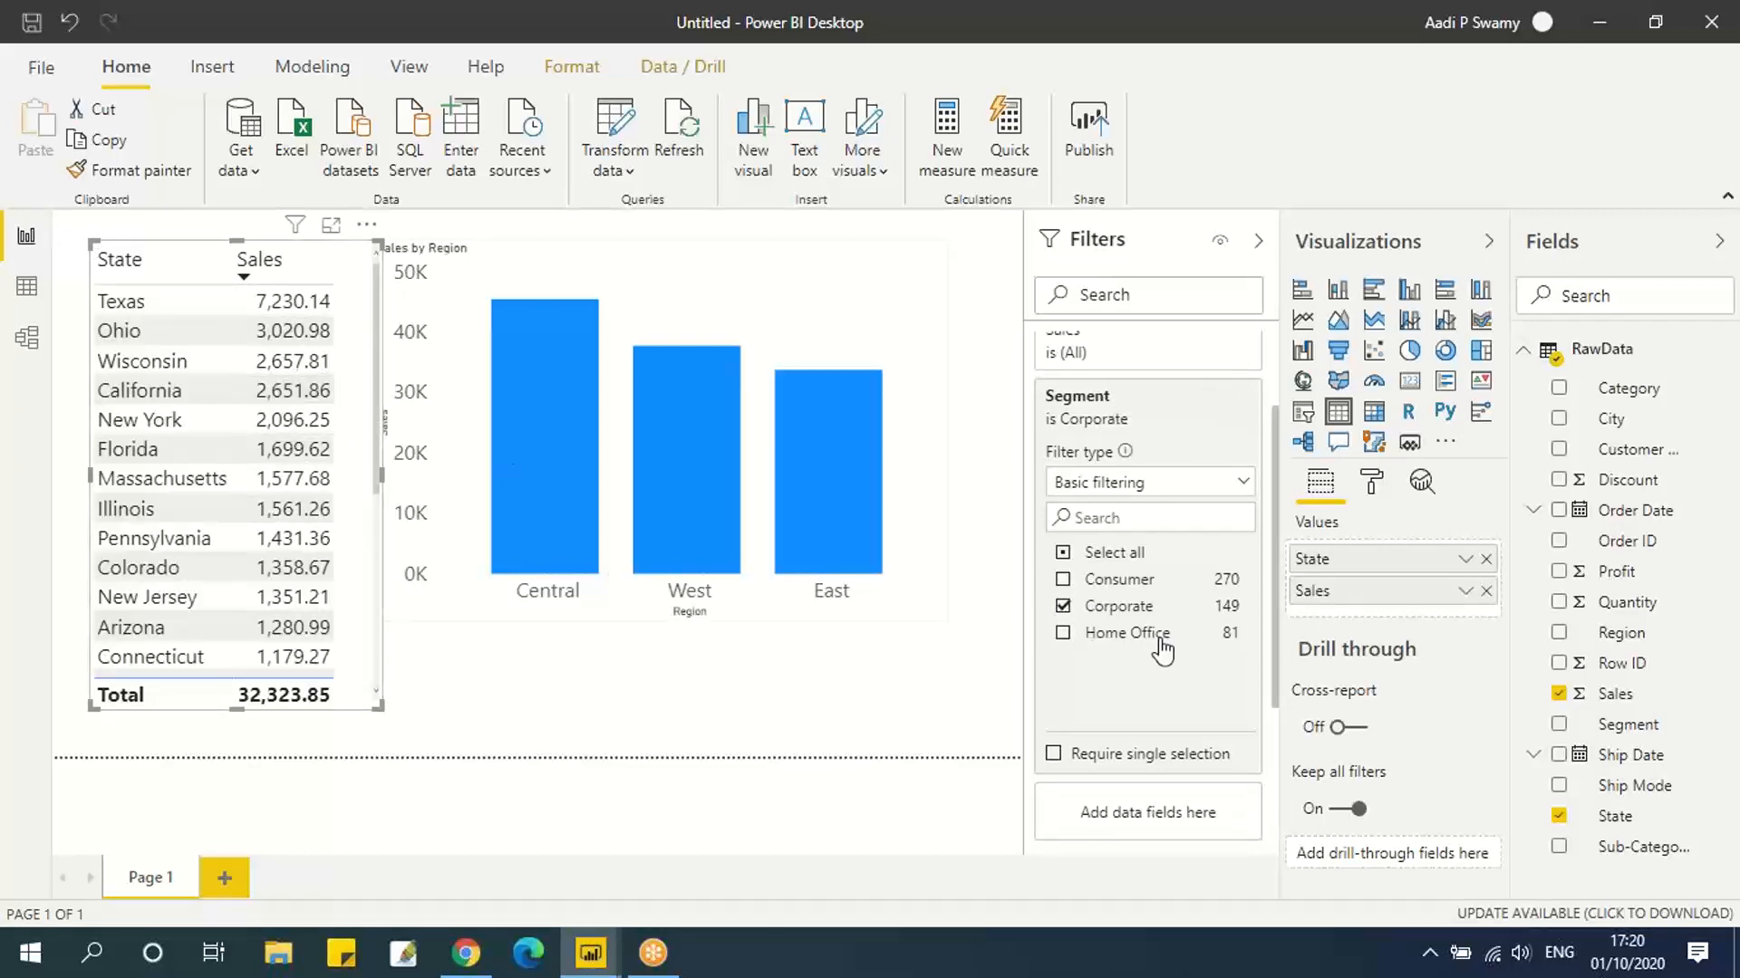
pyautogui.click(1063, 633)
pyautogui.click(1063, 607)
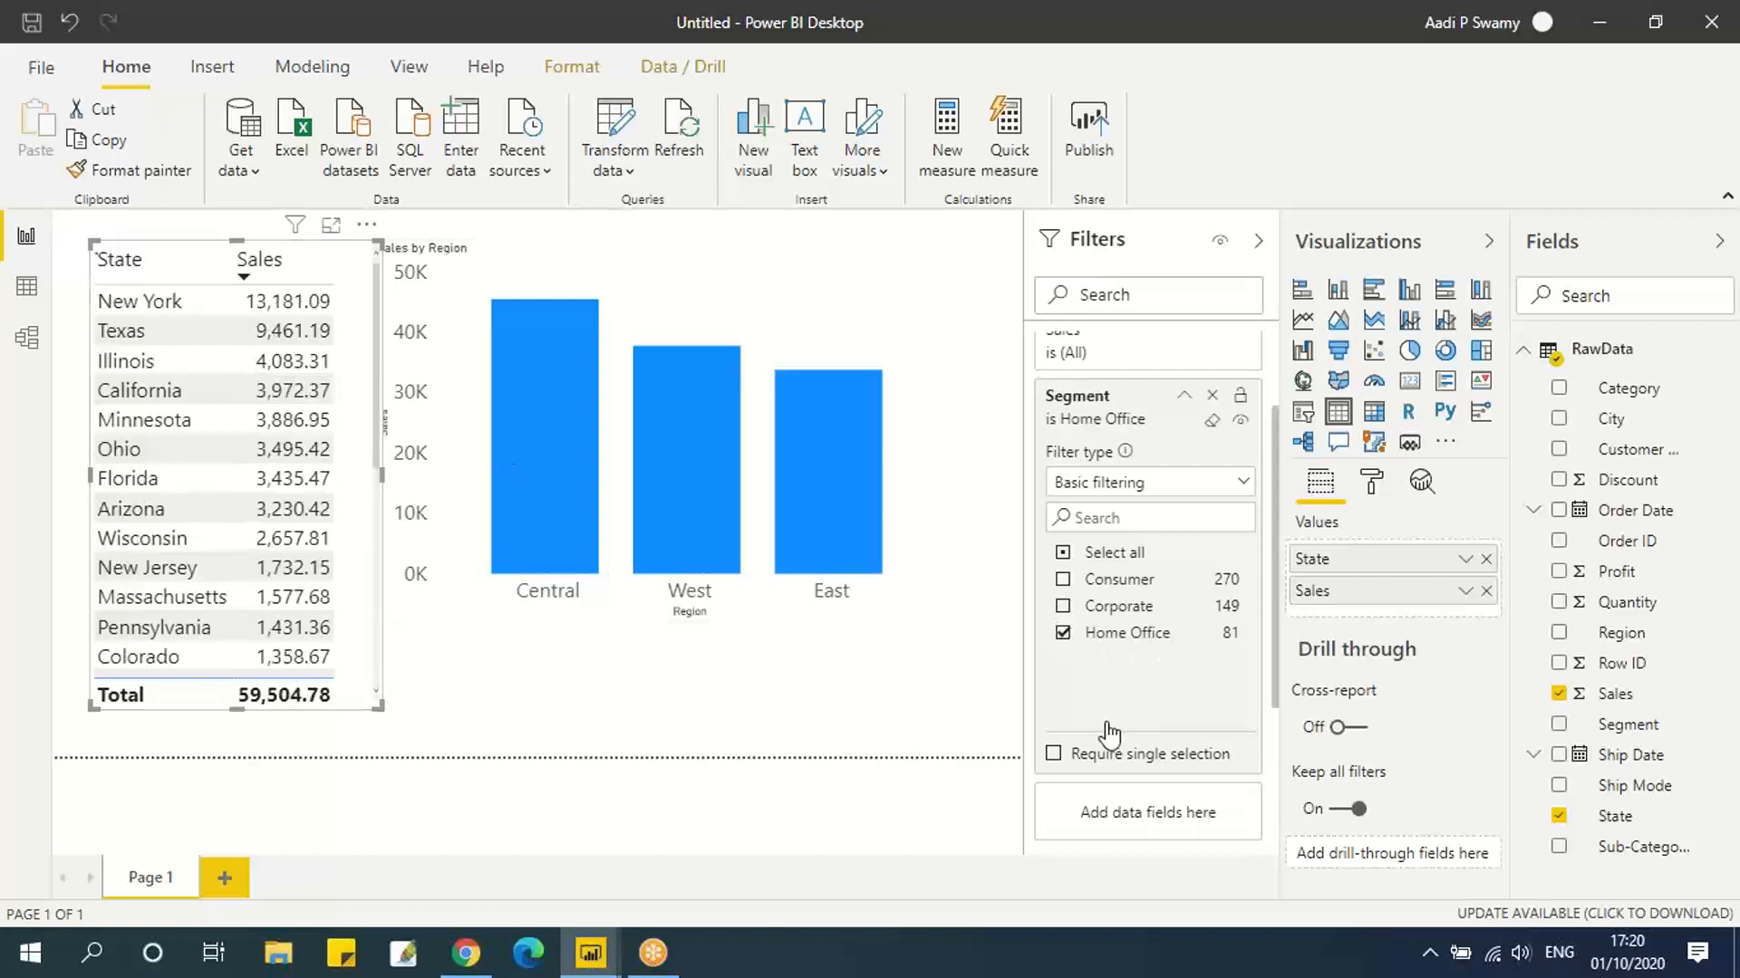
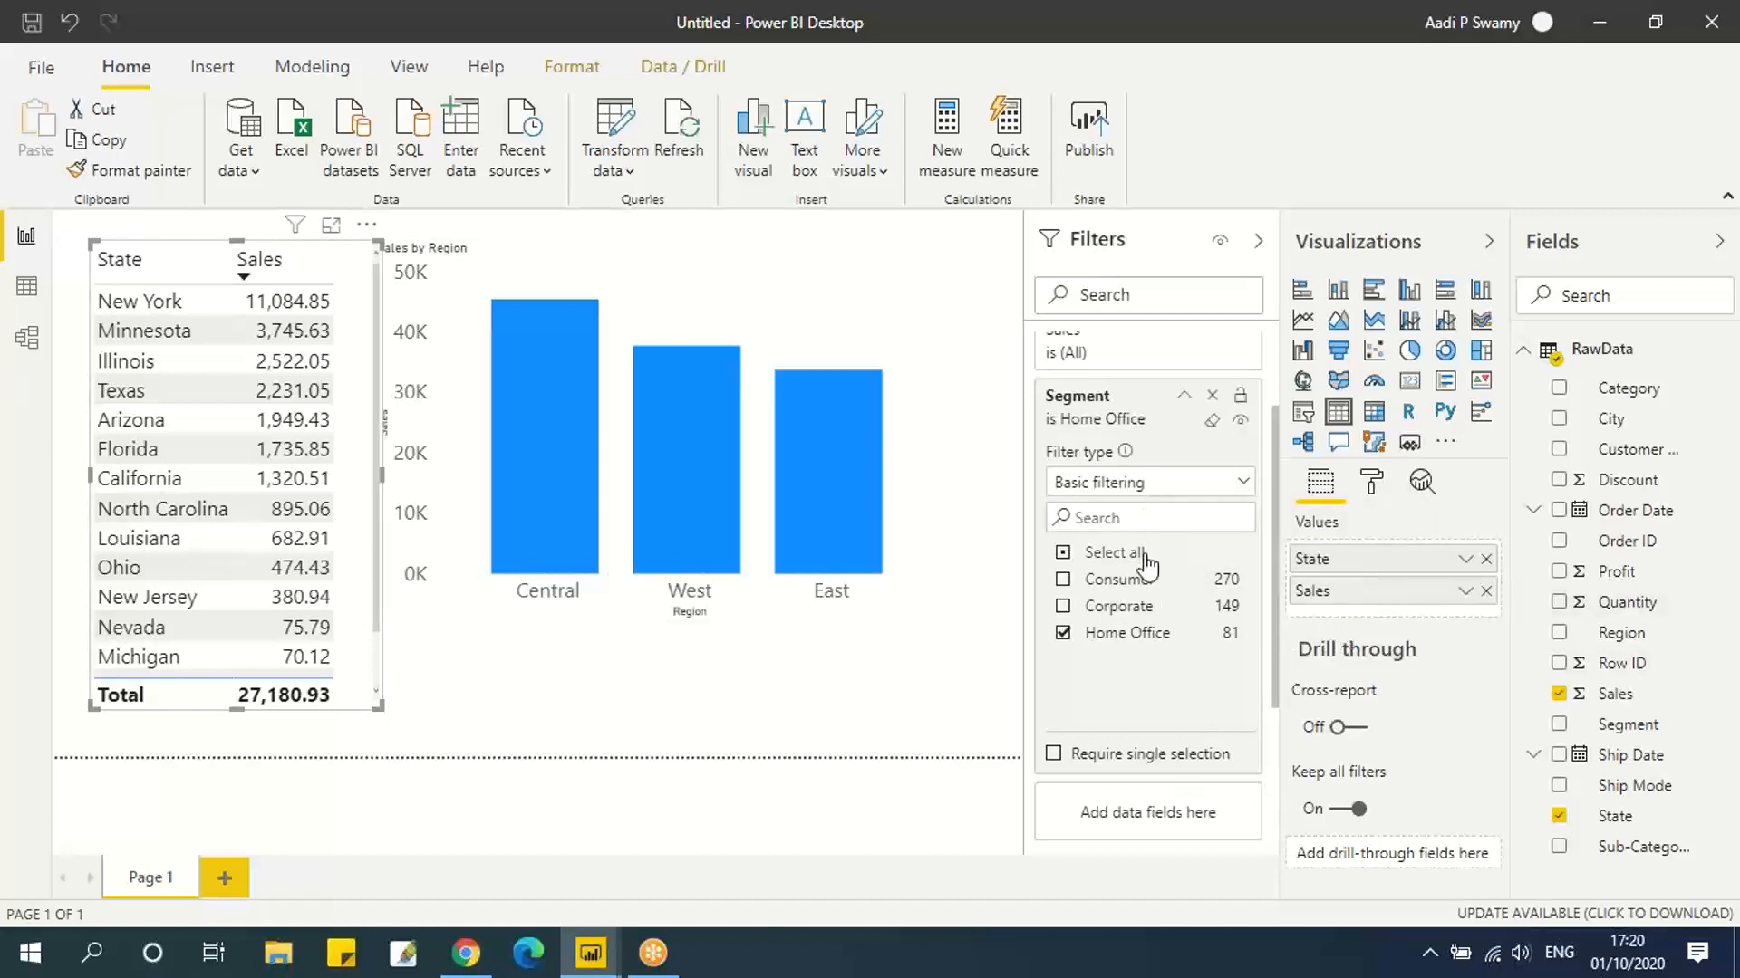
pyautogui.click(1063, 632)
pyautogui.click(1065, 582)
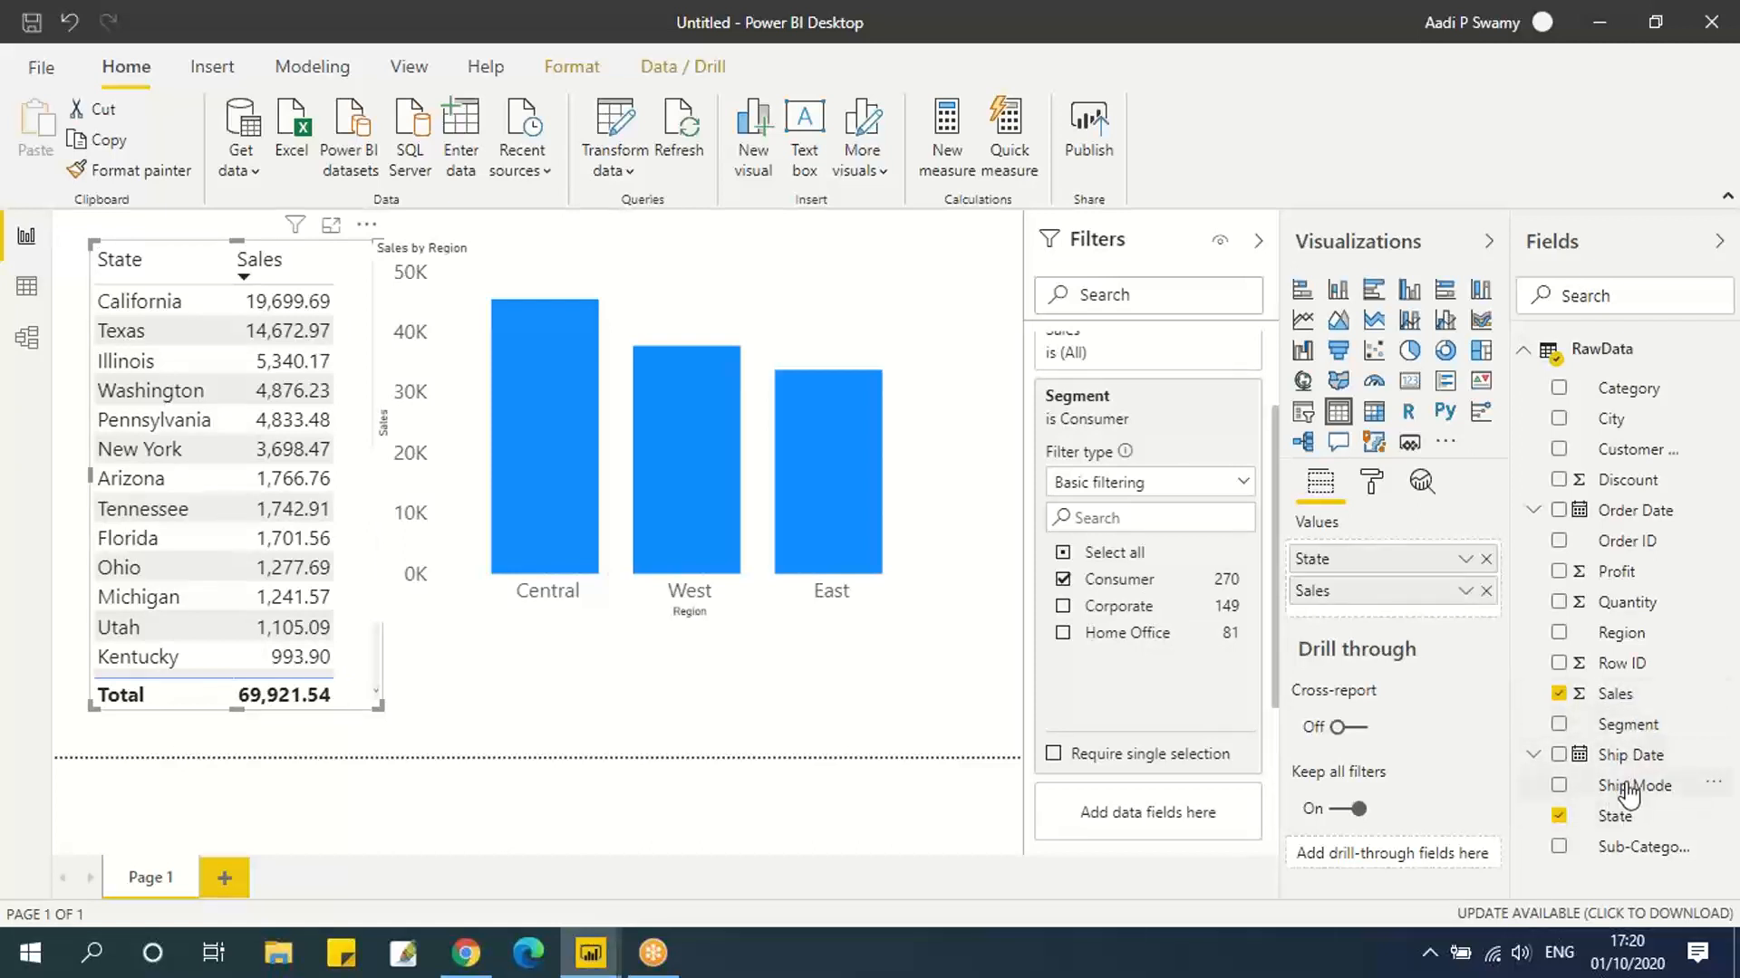
# Add Ship Mode as a visual-level filter on the table, try First Class and Second Class, and keep only Standard Class.
pyautogui.moveTo(1628, 793); pyautogui.dragTo(1128, 811)
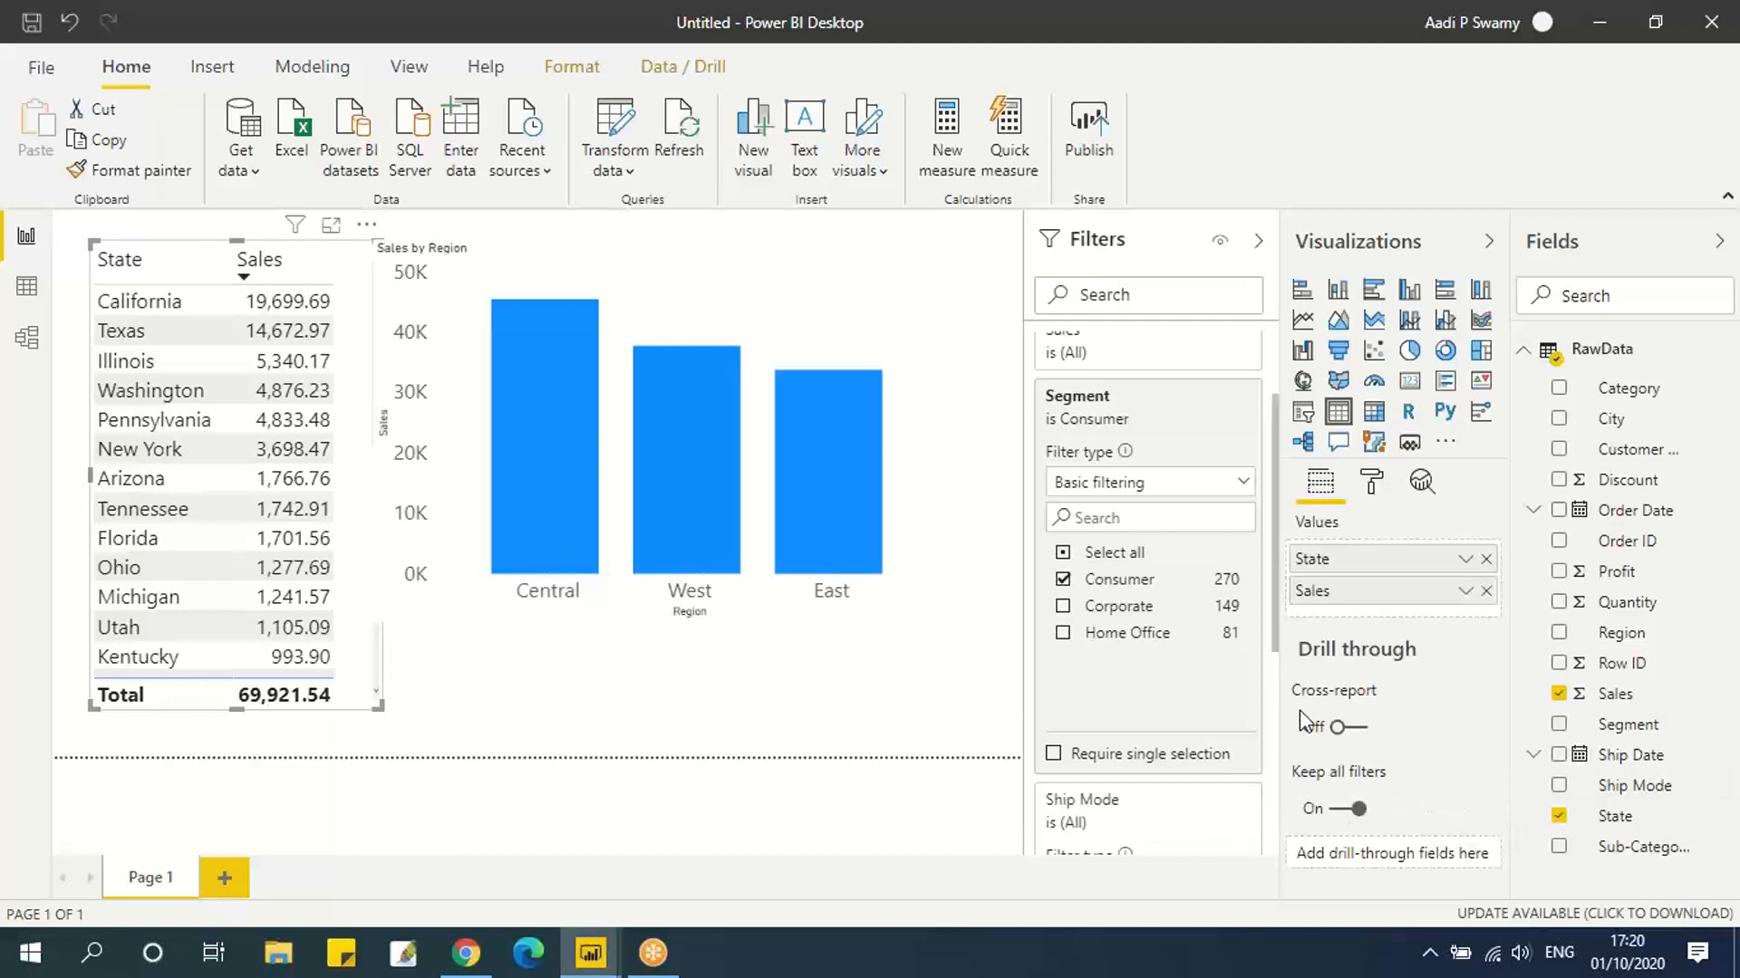
pyautogui.scroll(-5, 1167, 634)
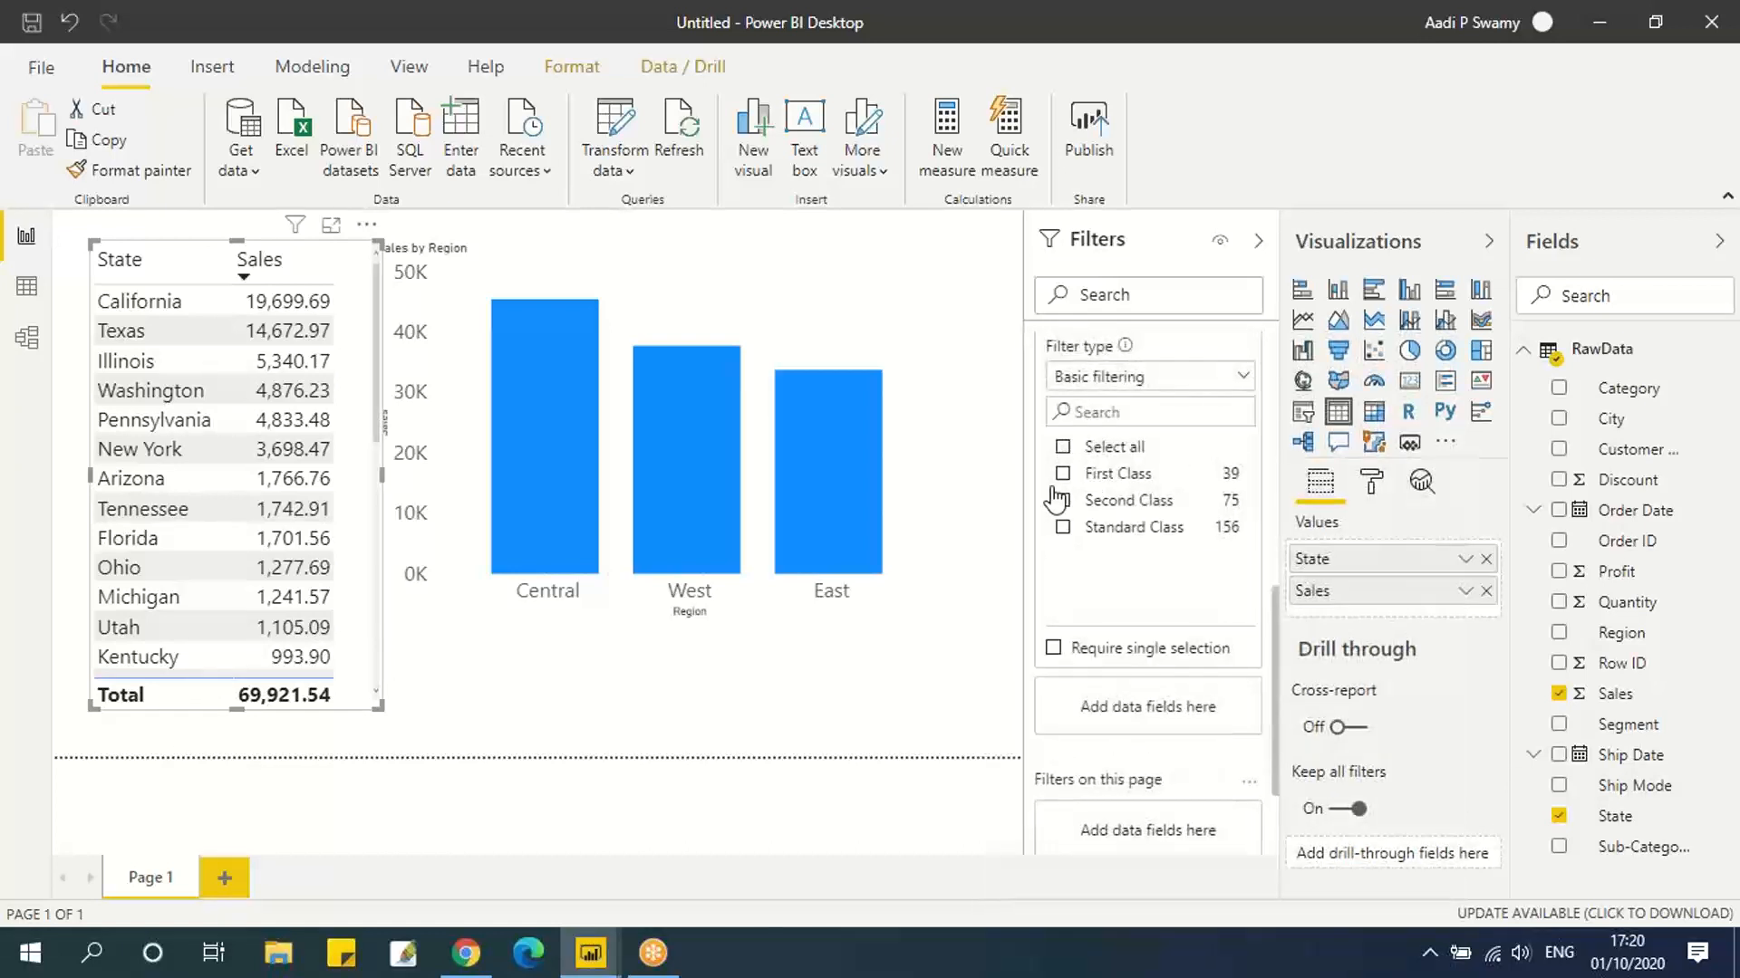
pyautogui.click(1062, 473)
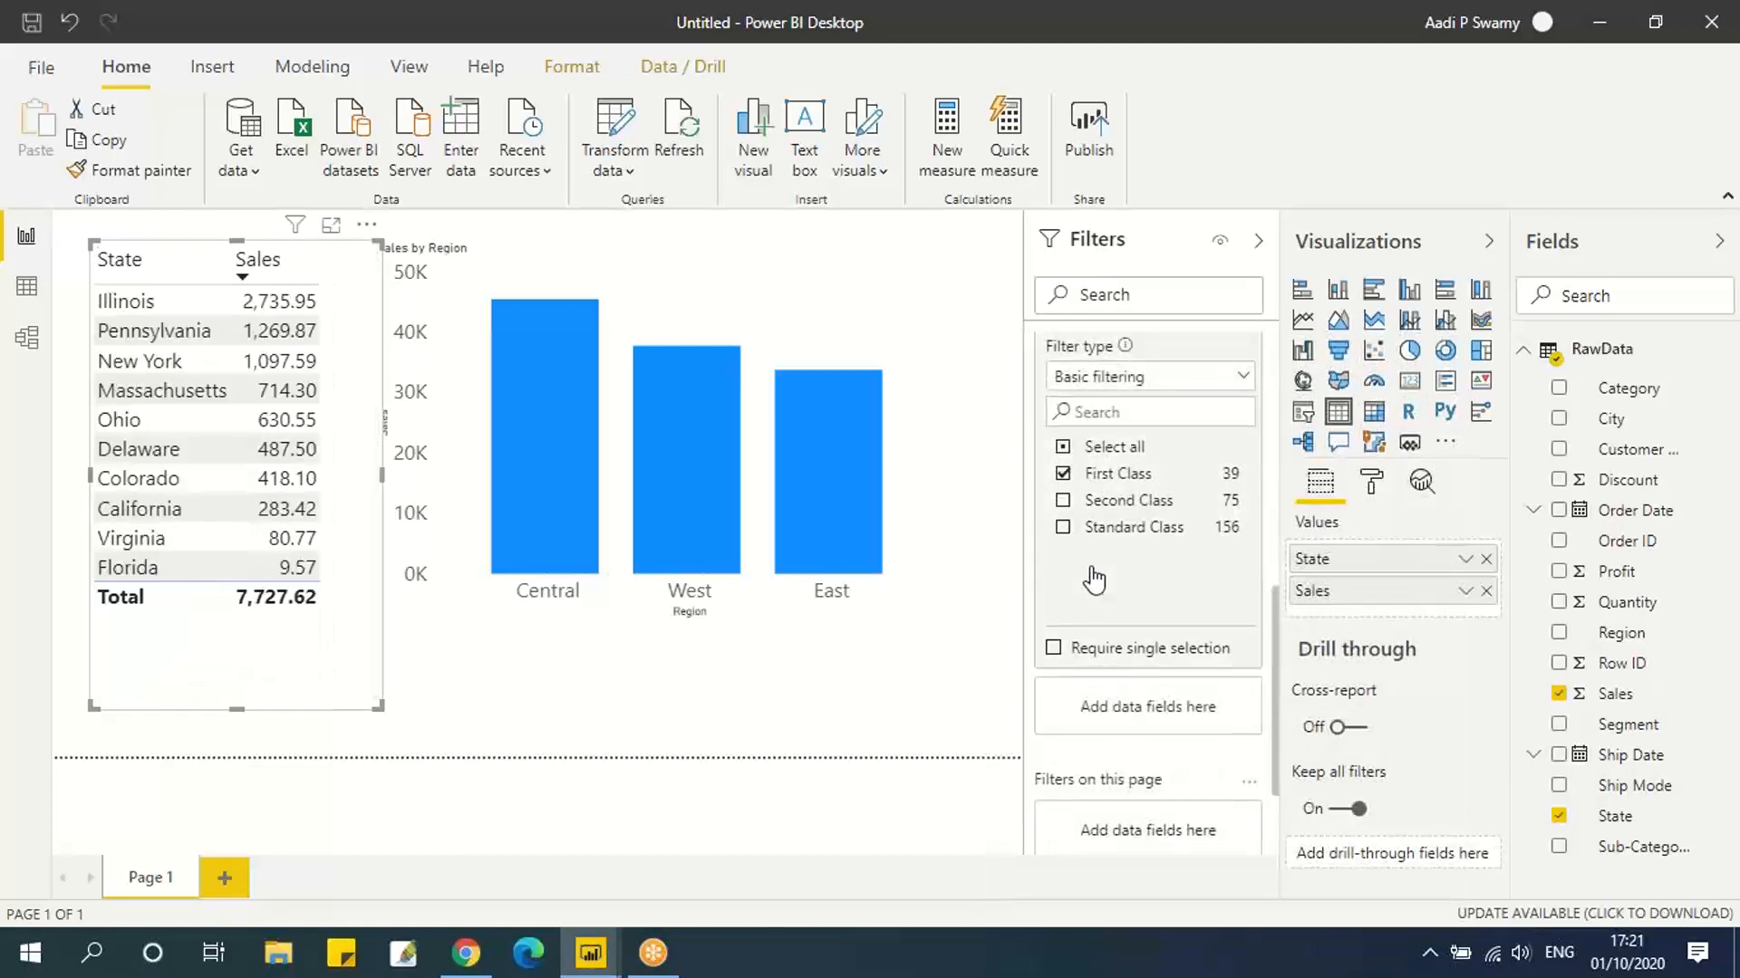
pyautogui.click(1064, 499)
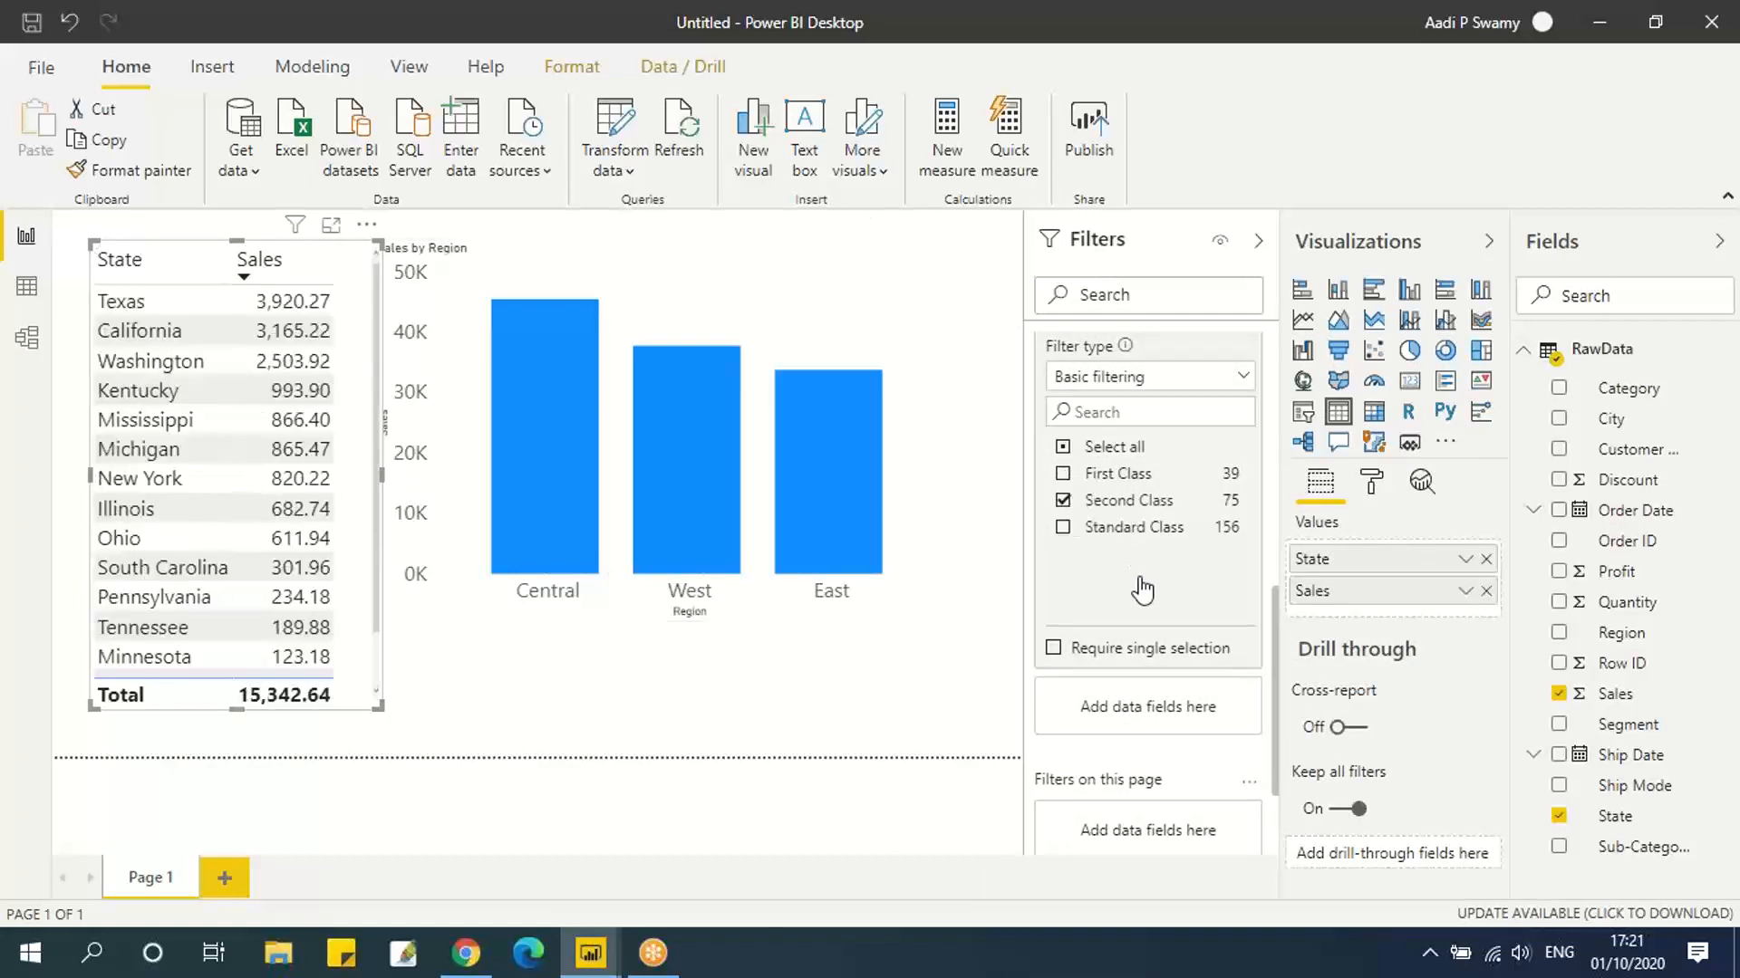
pyautogui.click(1064, 528)
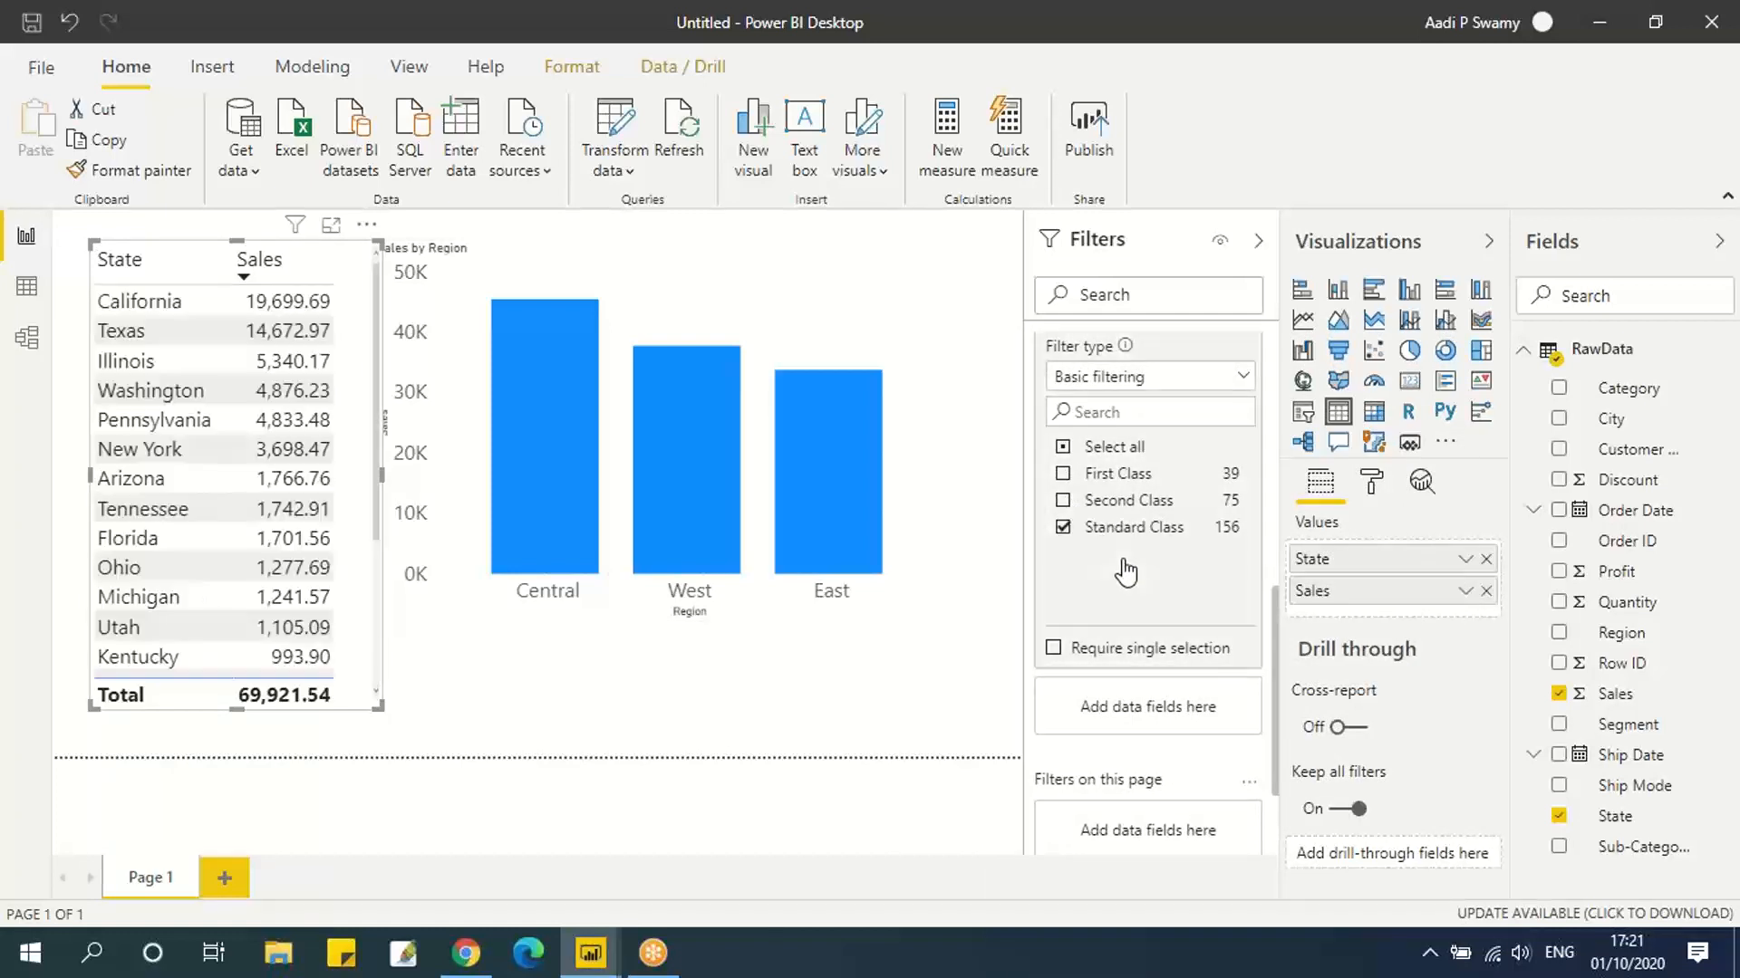
# Expand the table's State filter and review its available filter types, keeping Basic filtering.
pyautogui.scroll(5, 1103, 560)
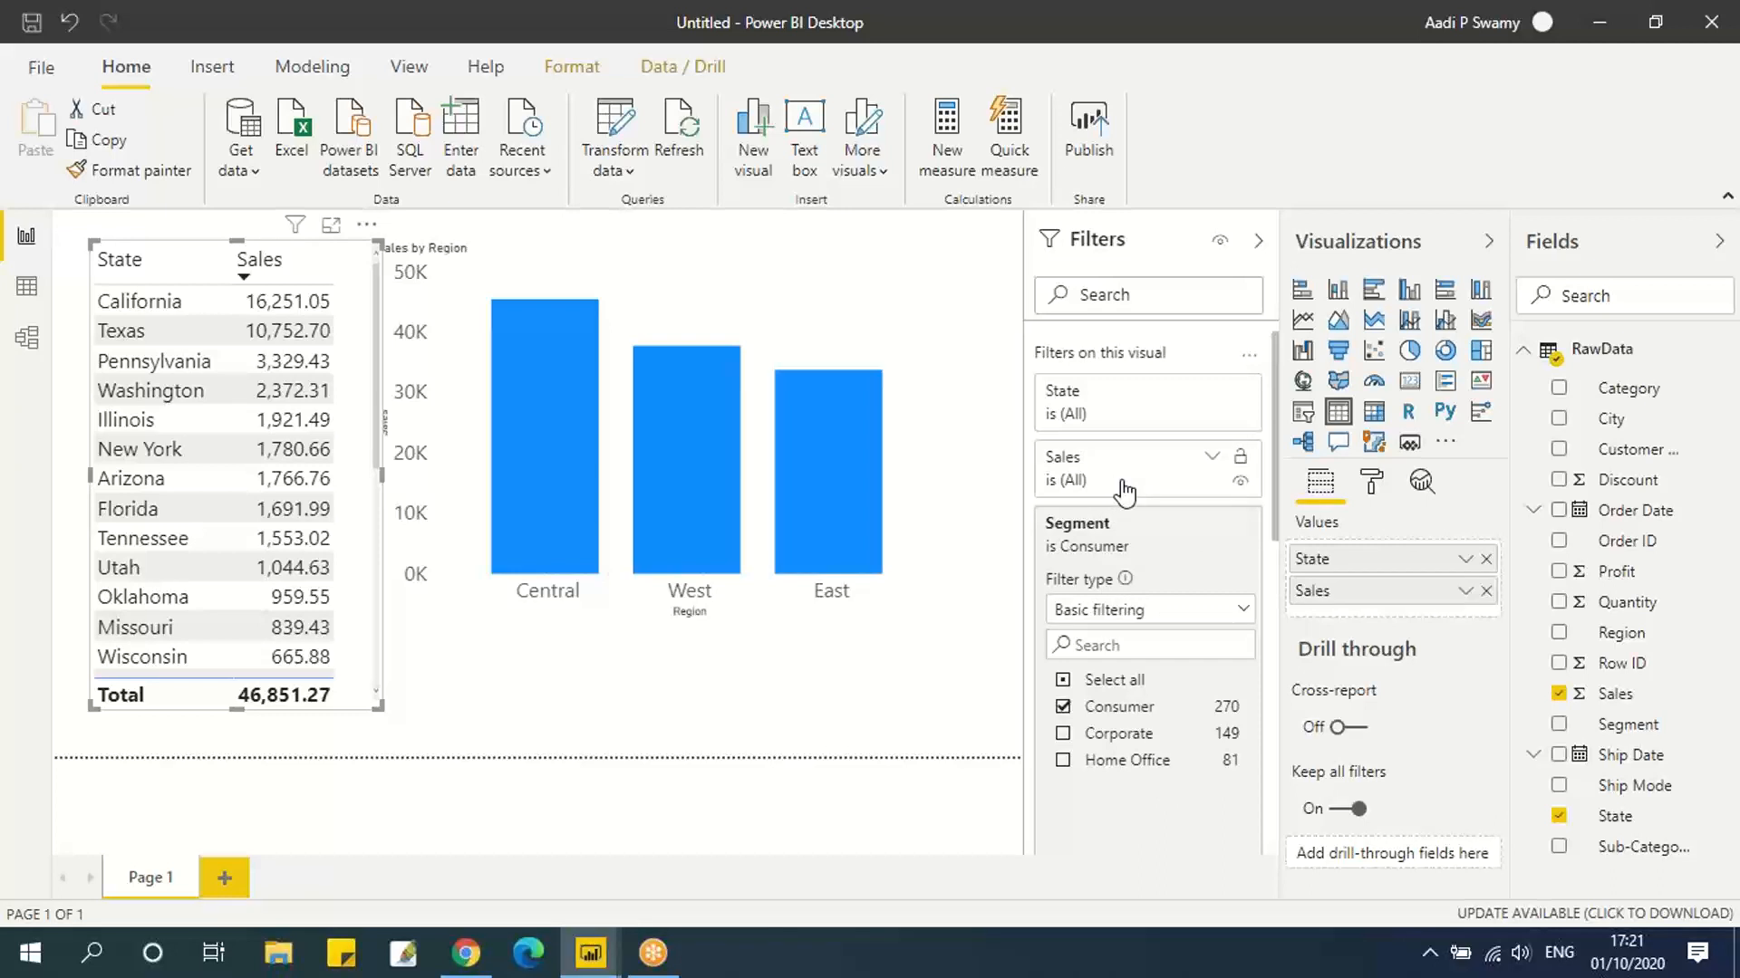
pyautogui.click(1212, 395)
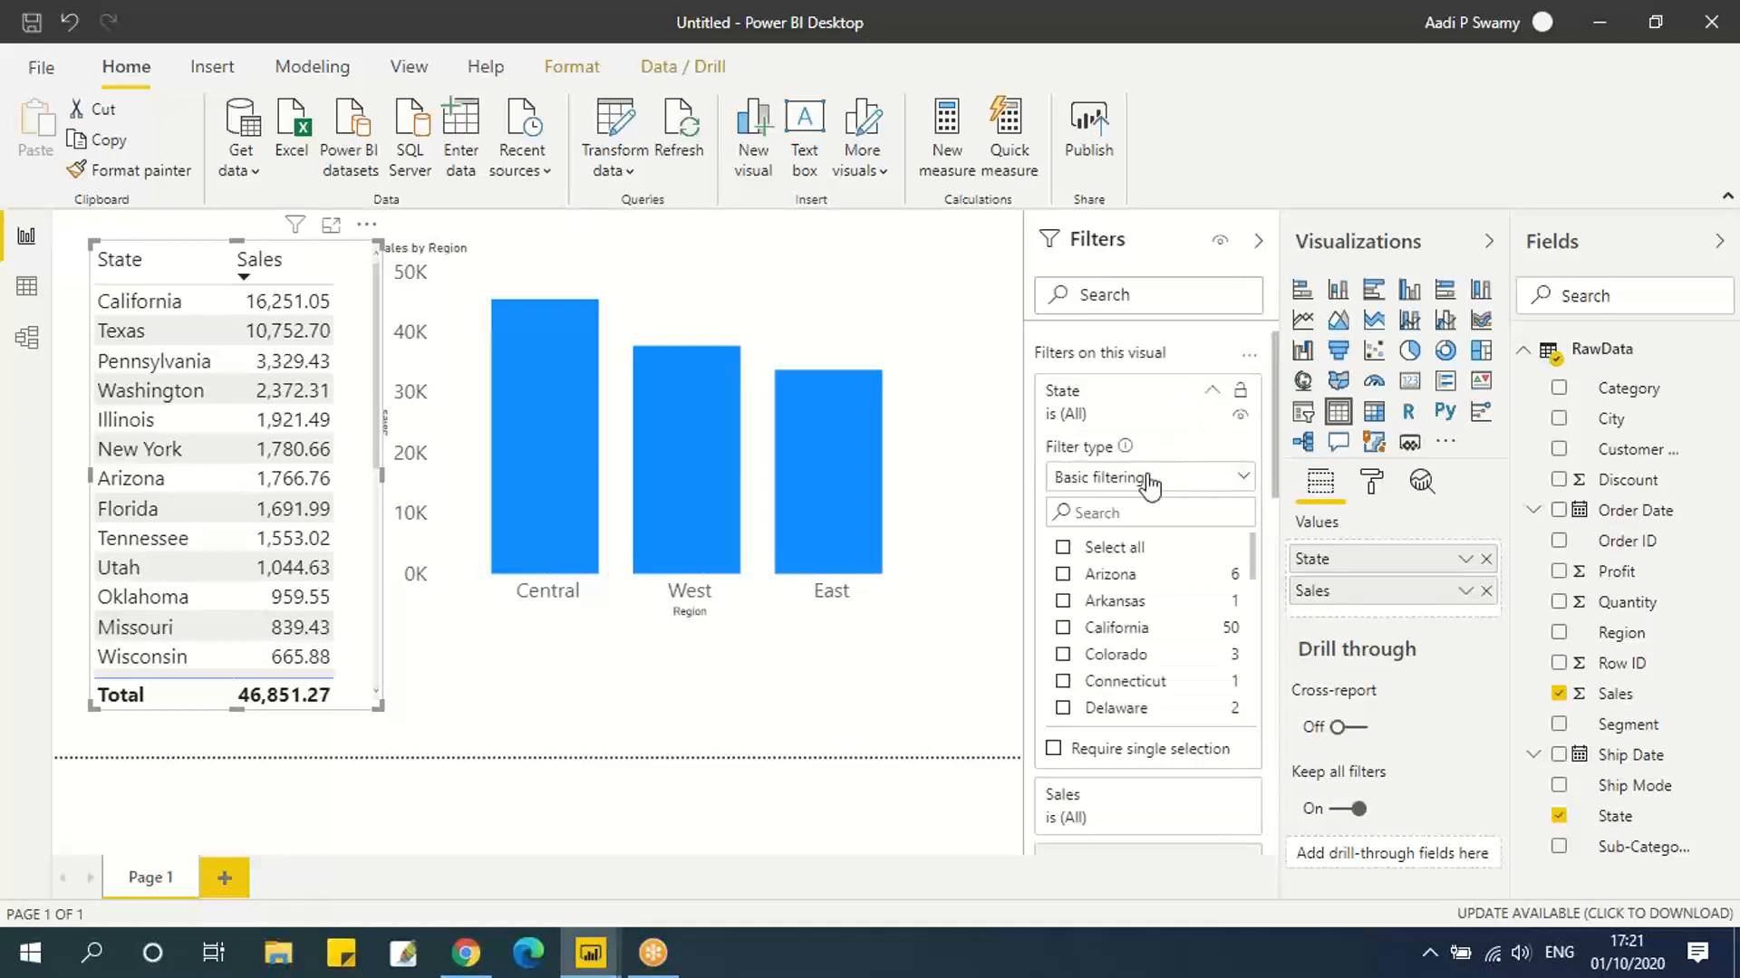
pyautogui.click(1149, 479)
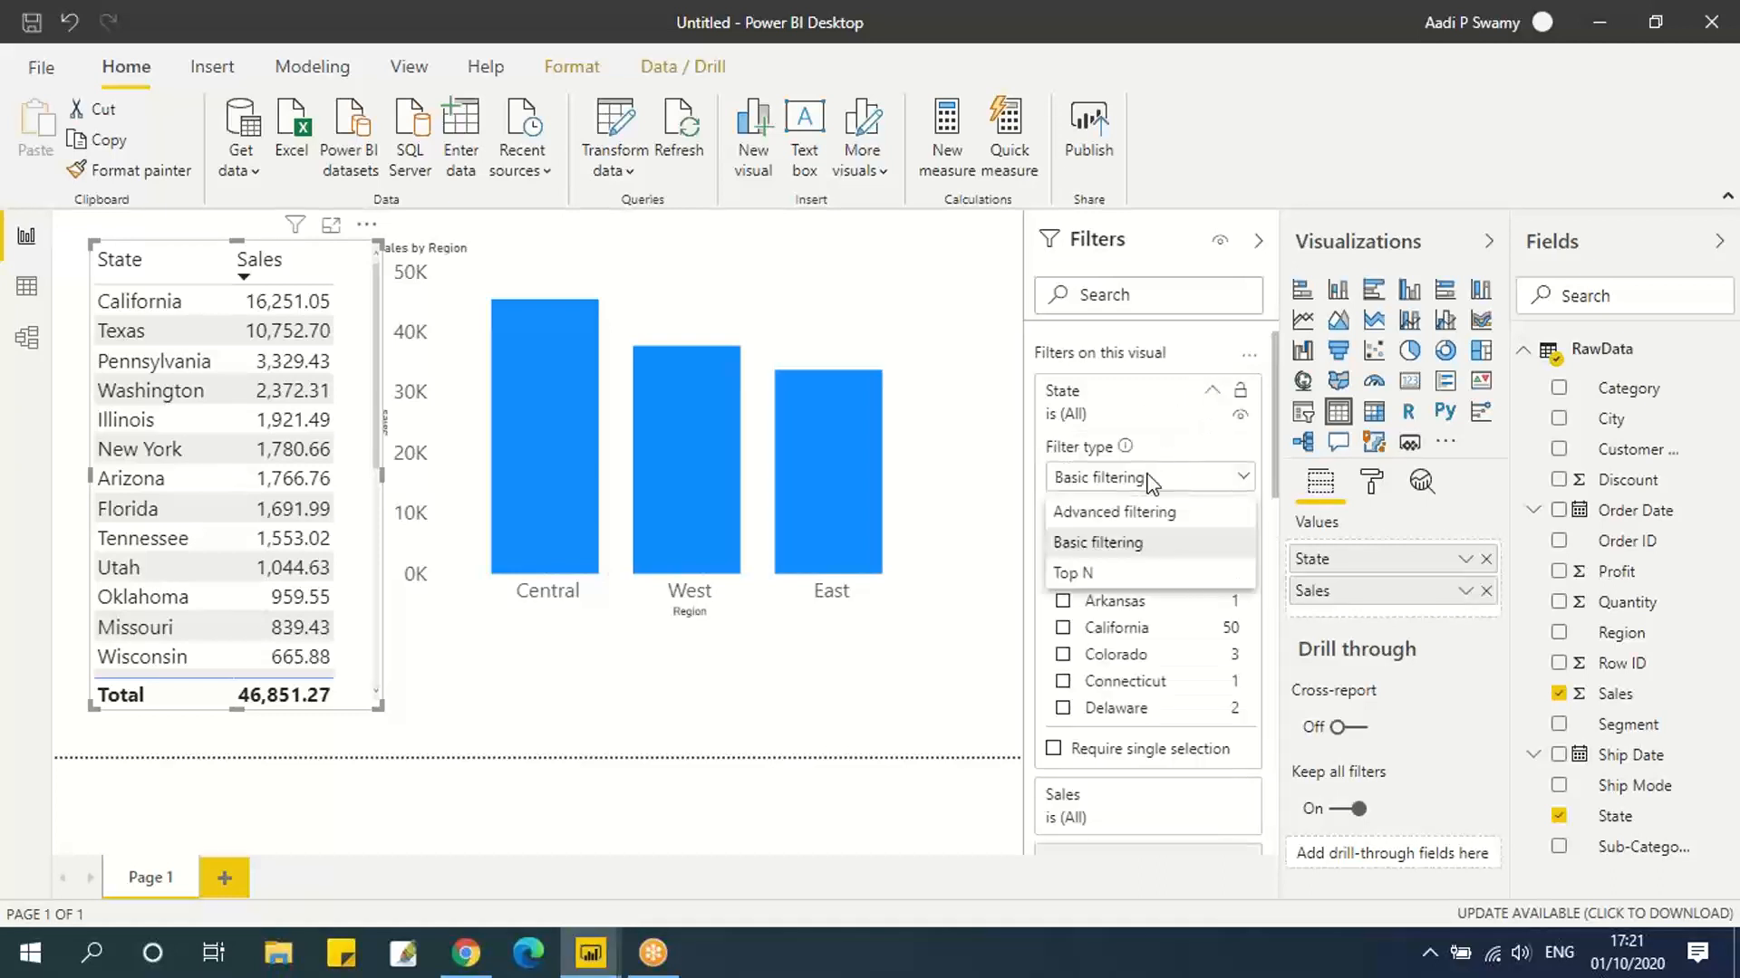
pyautogui.click(1121, 543)
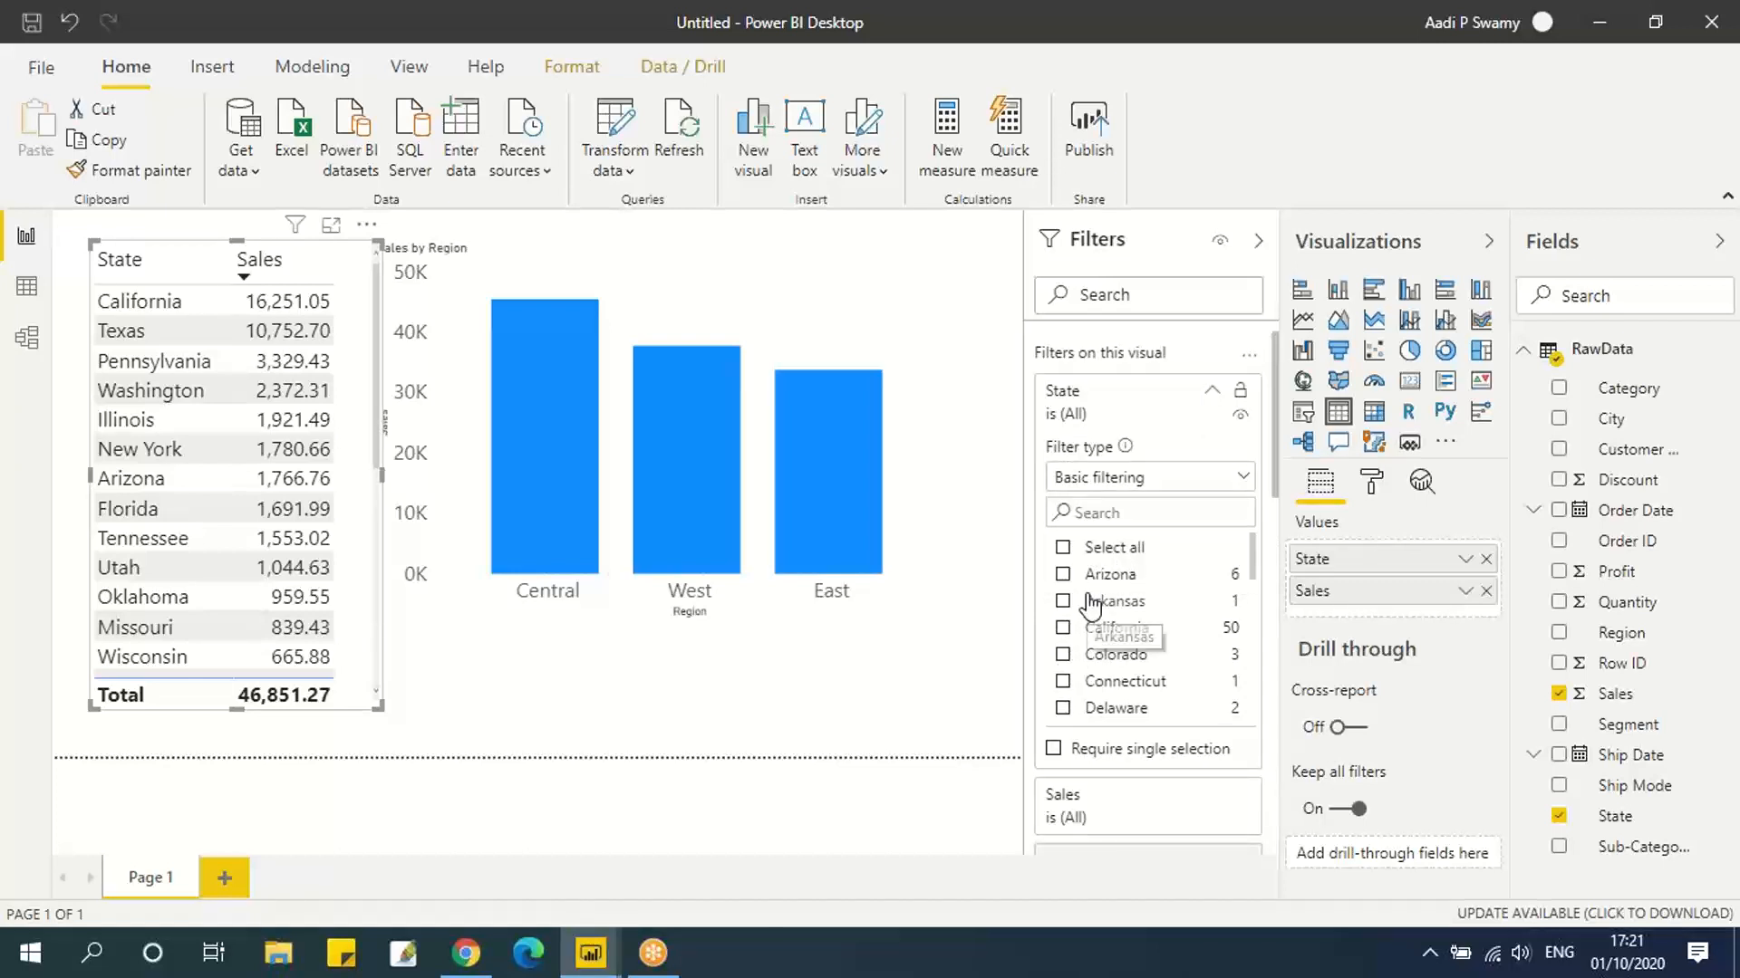
# Switch the State filter to Advanced filtering and review the condition options, leaving contains selected.
pyautogui.click(1149, 480)
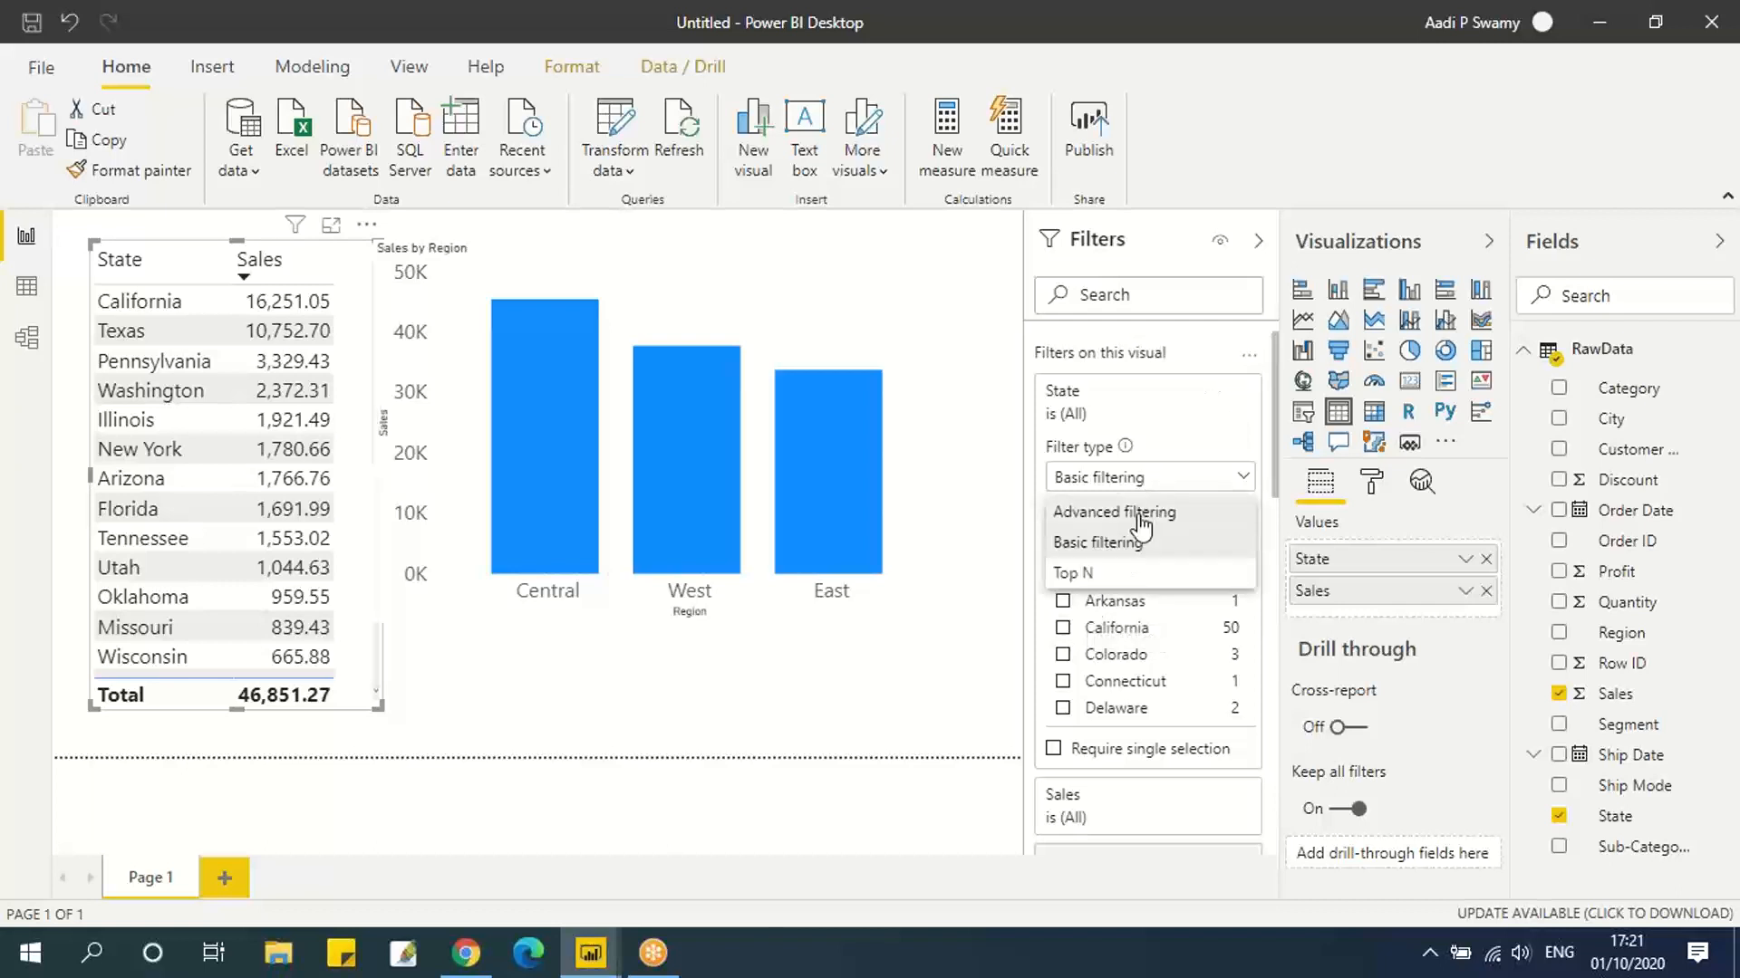
pyautogui.click(1140, 513)
pyautogui.click(1132, 562)
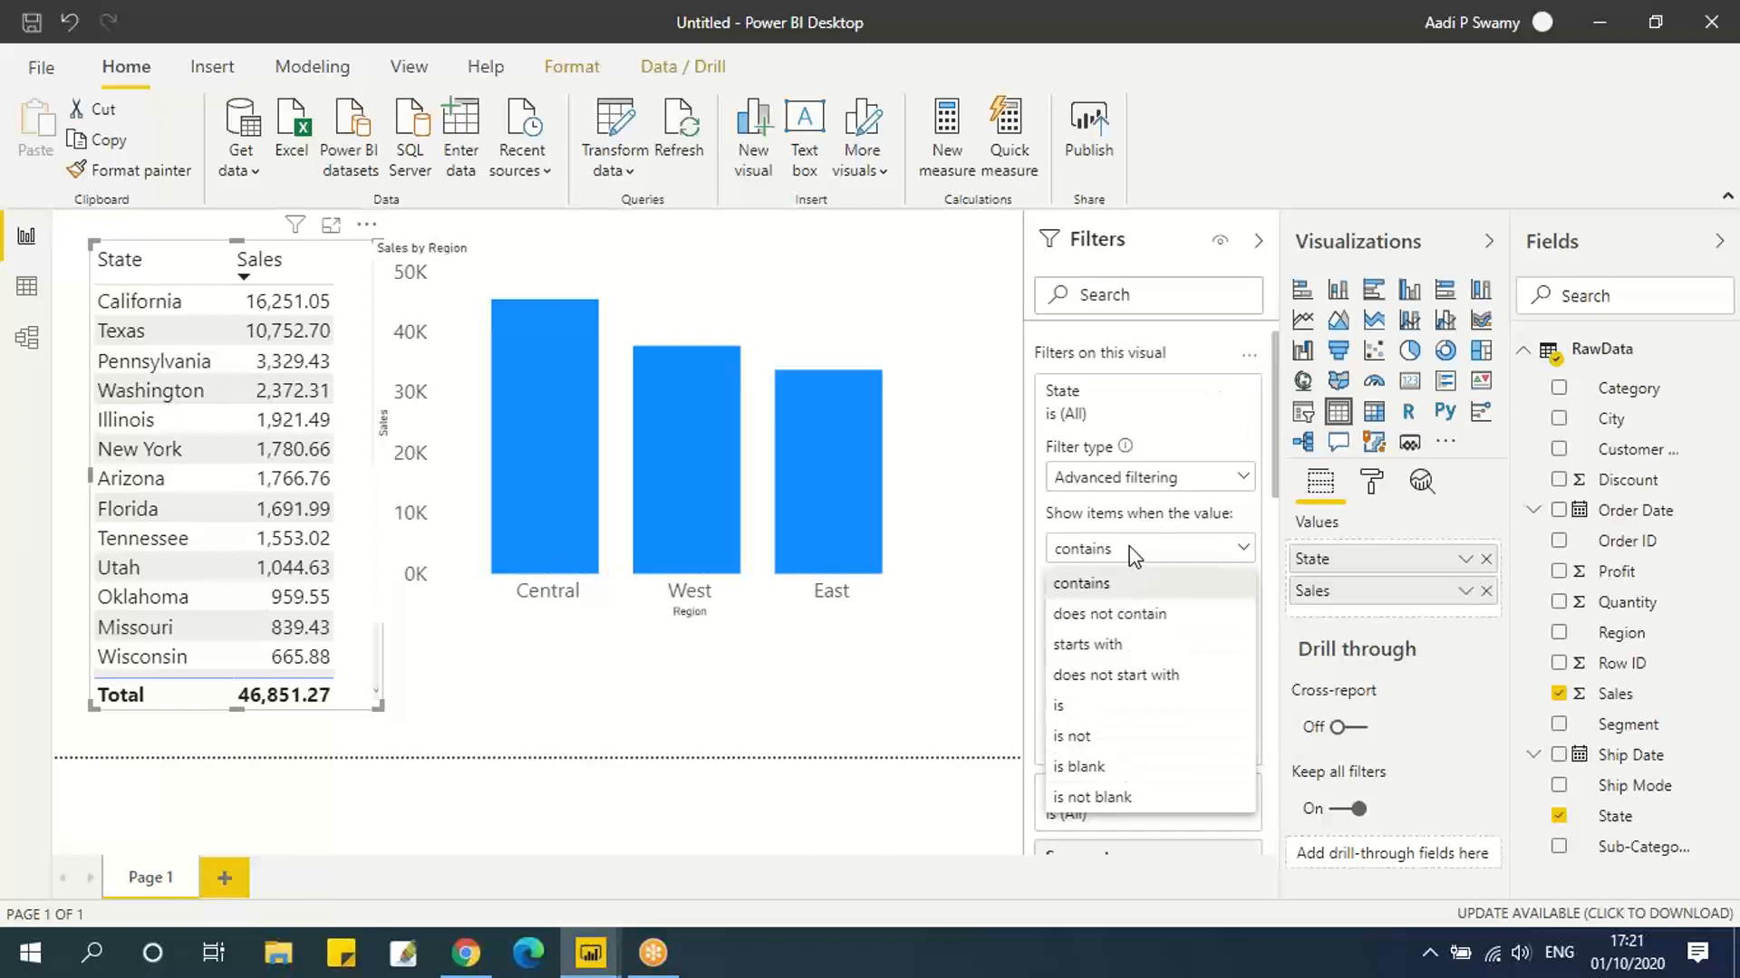
pyautogui.click(1241, 551)
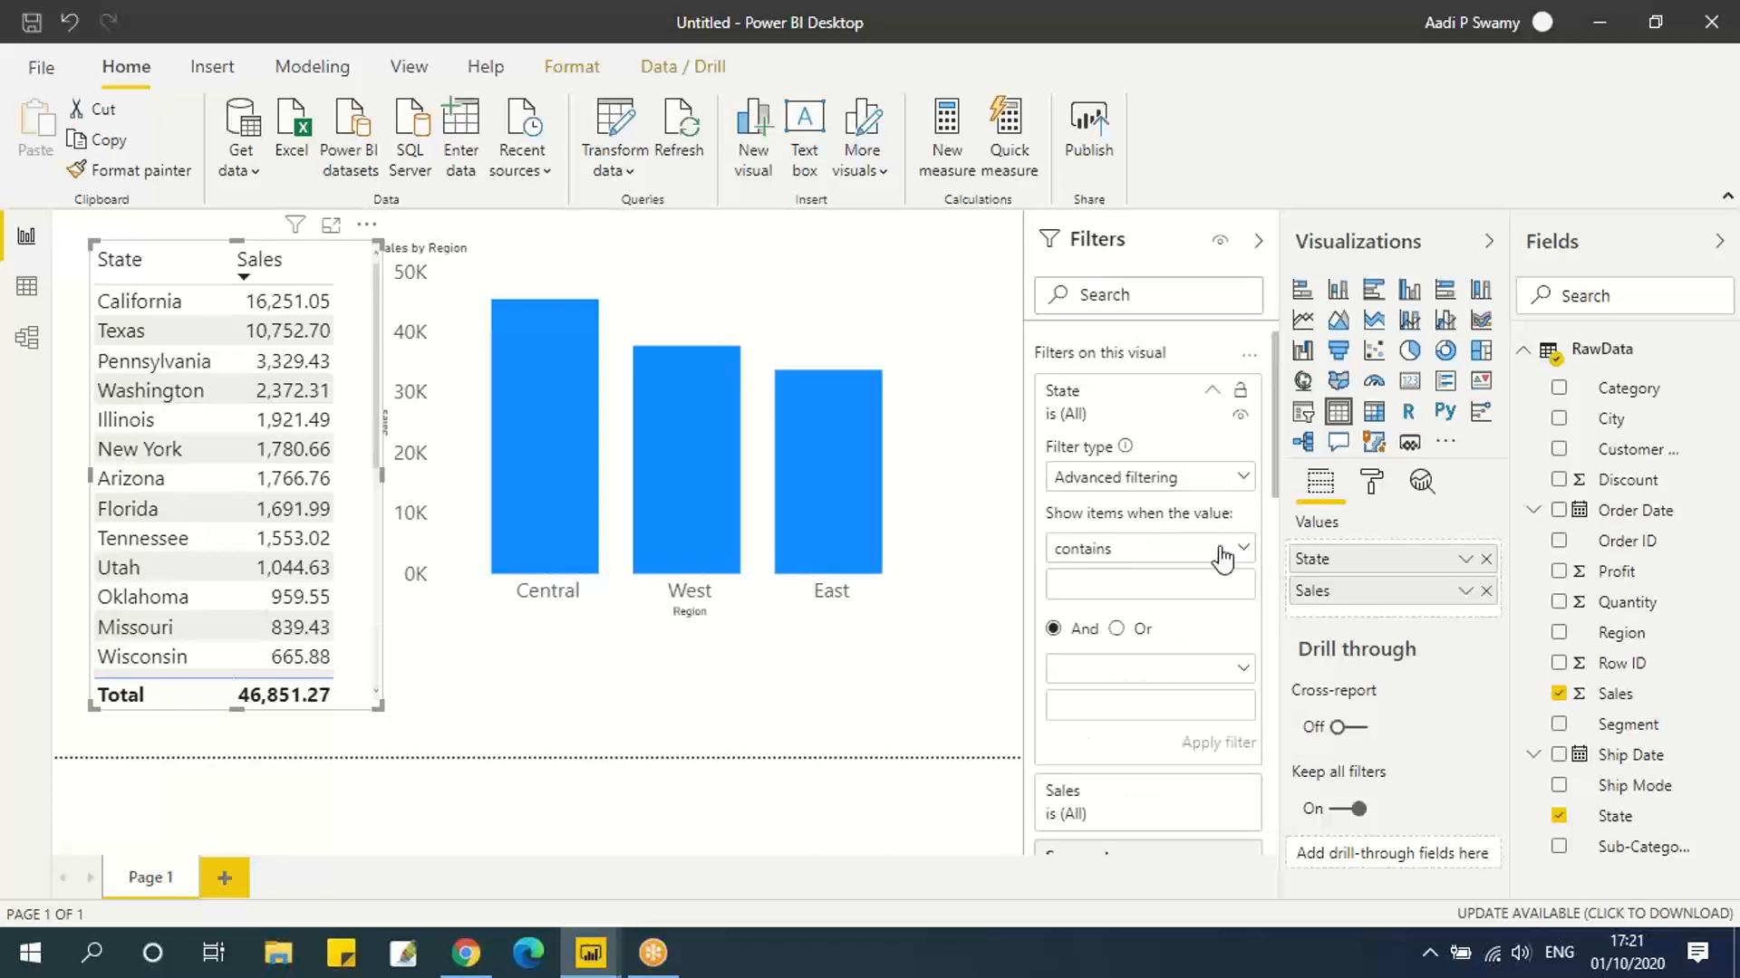
pyautogui.click(1128, 552)
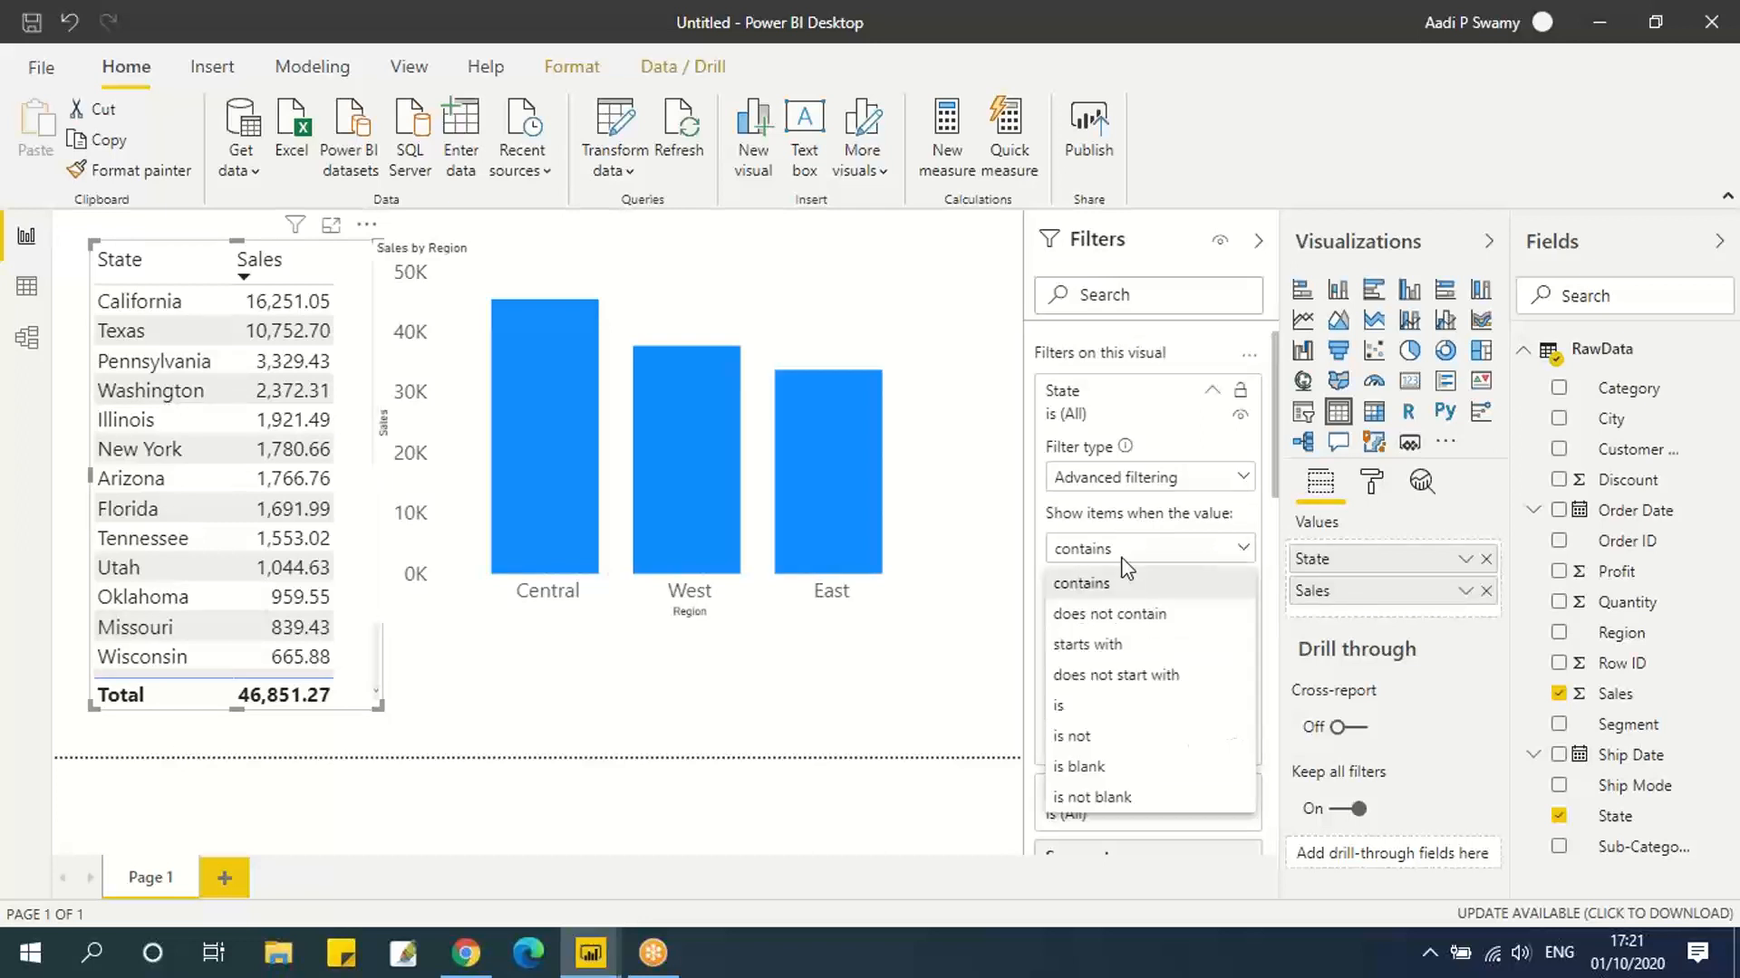
pyautogui.click(1159, 486)
# Set the State filter type to Top N and review the table's Segment and Ship Mode filters.
pyautogui.click(1160, 487)
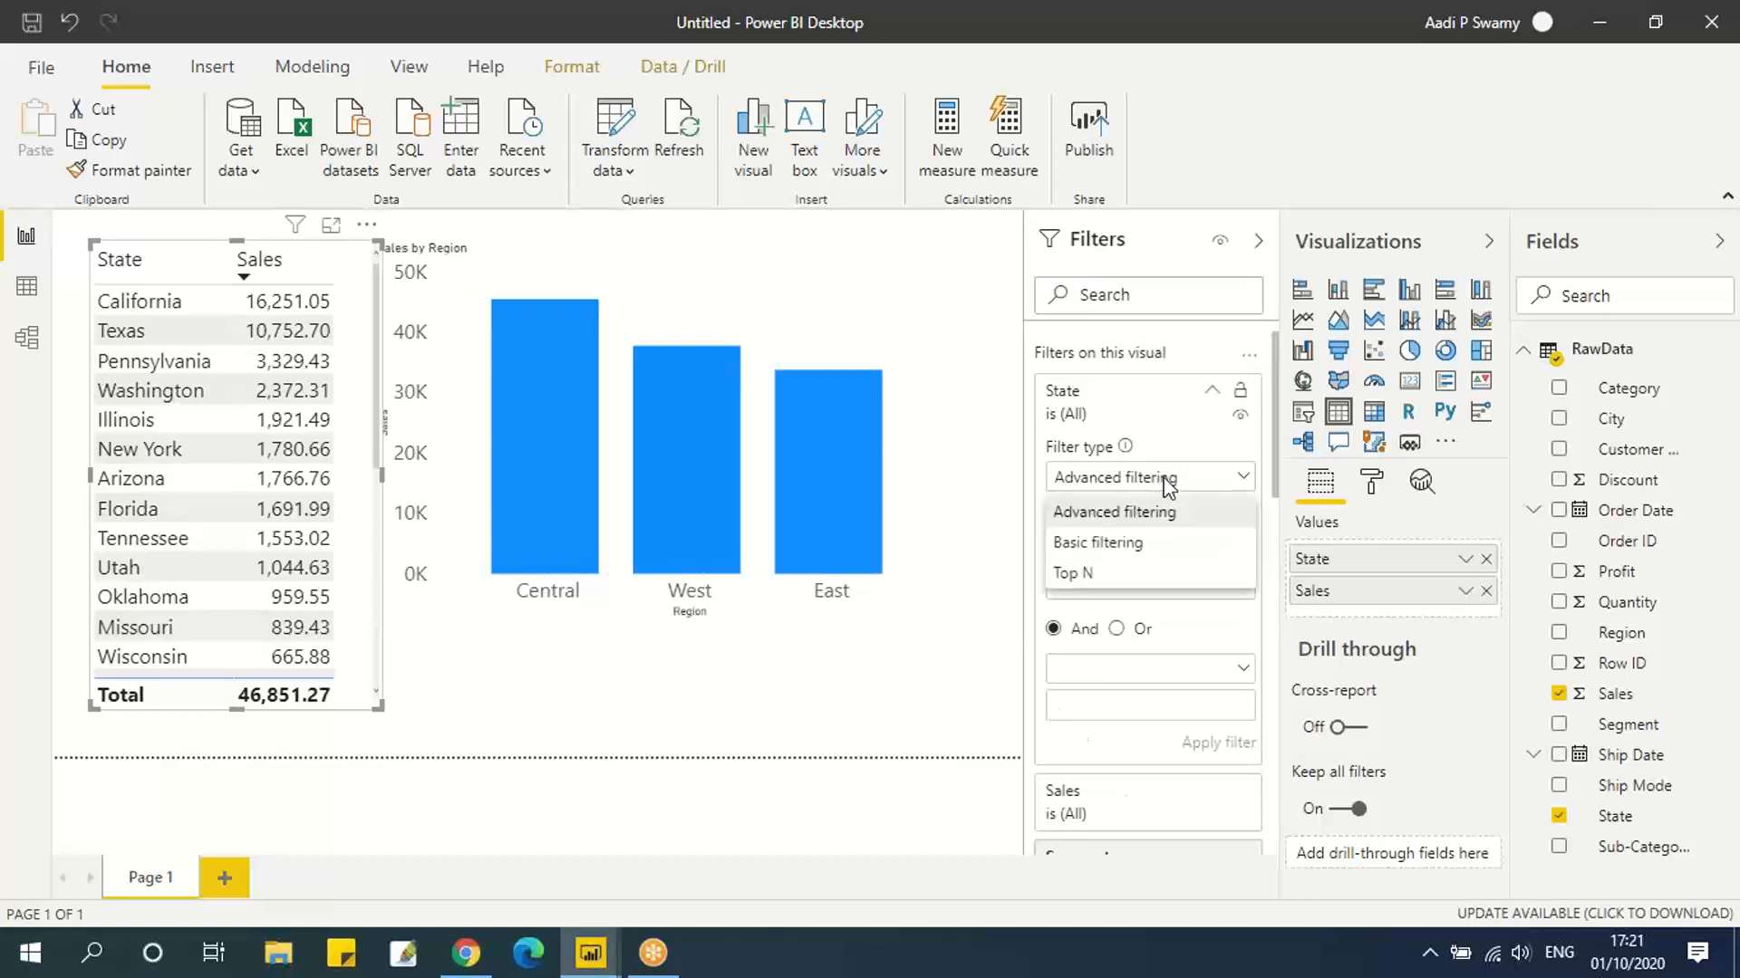
pyautogui.click(1094, 575)
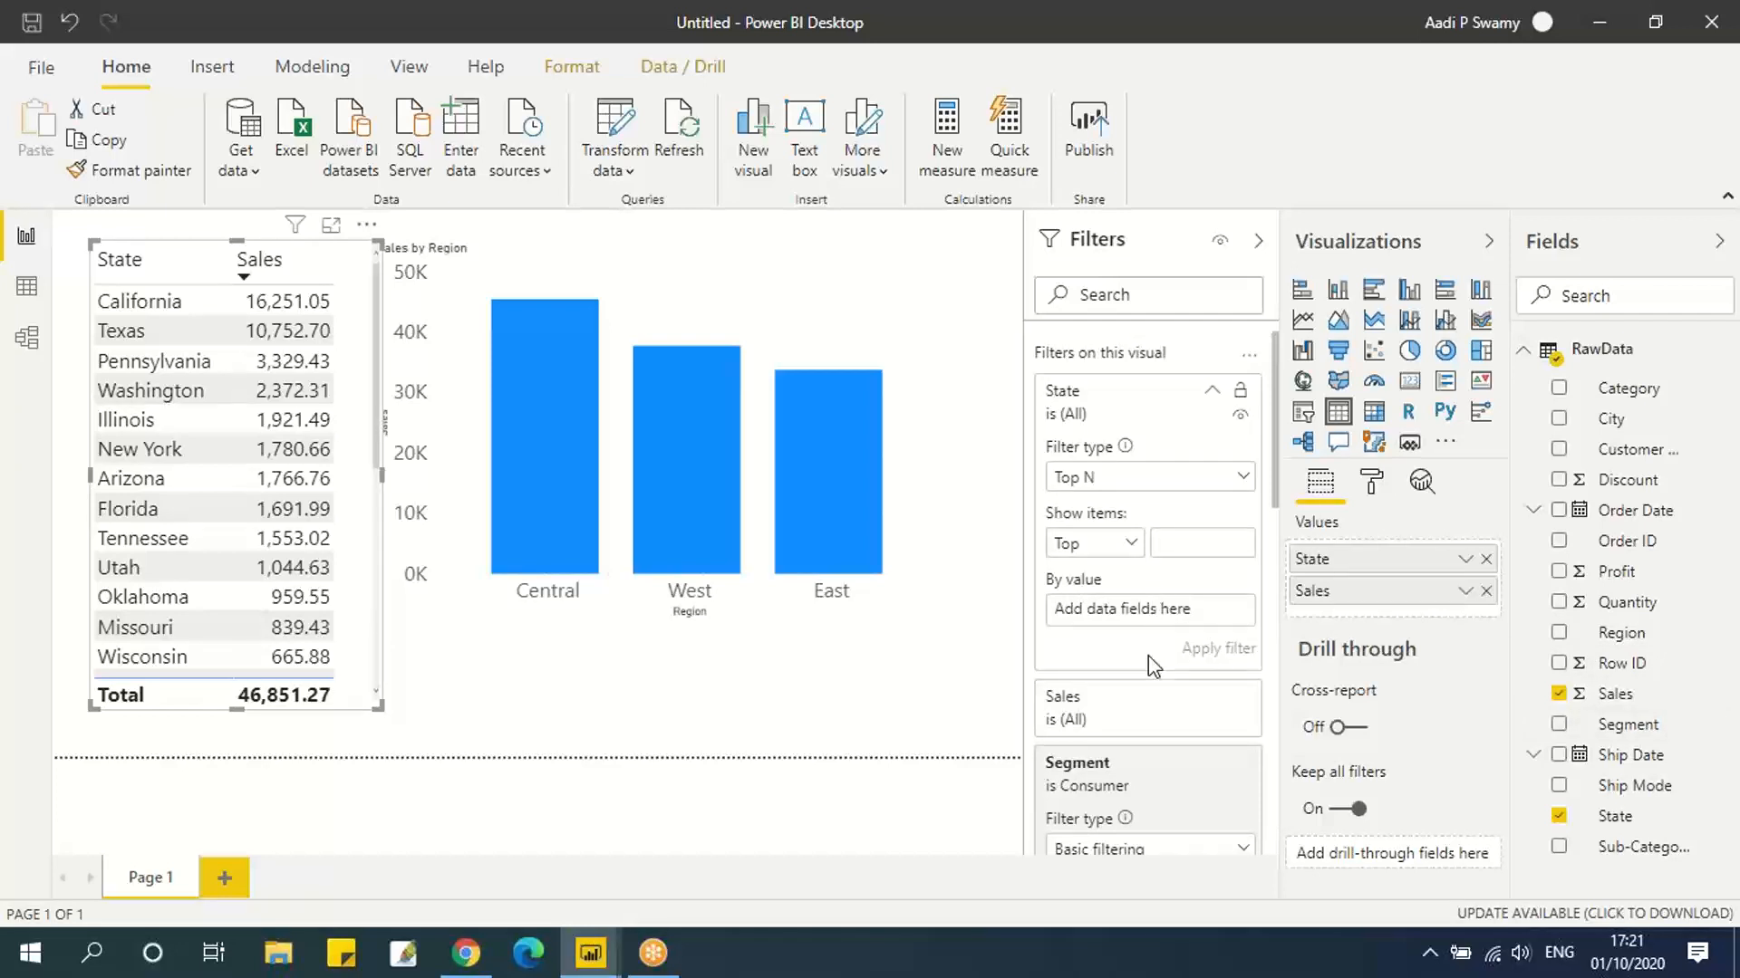
pyautogui.scroll(-5, 1149, 656)
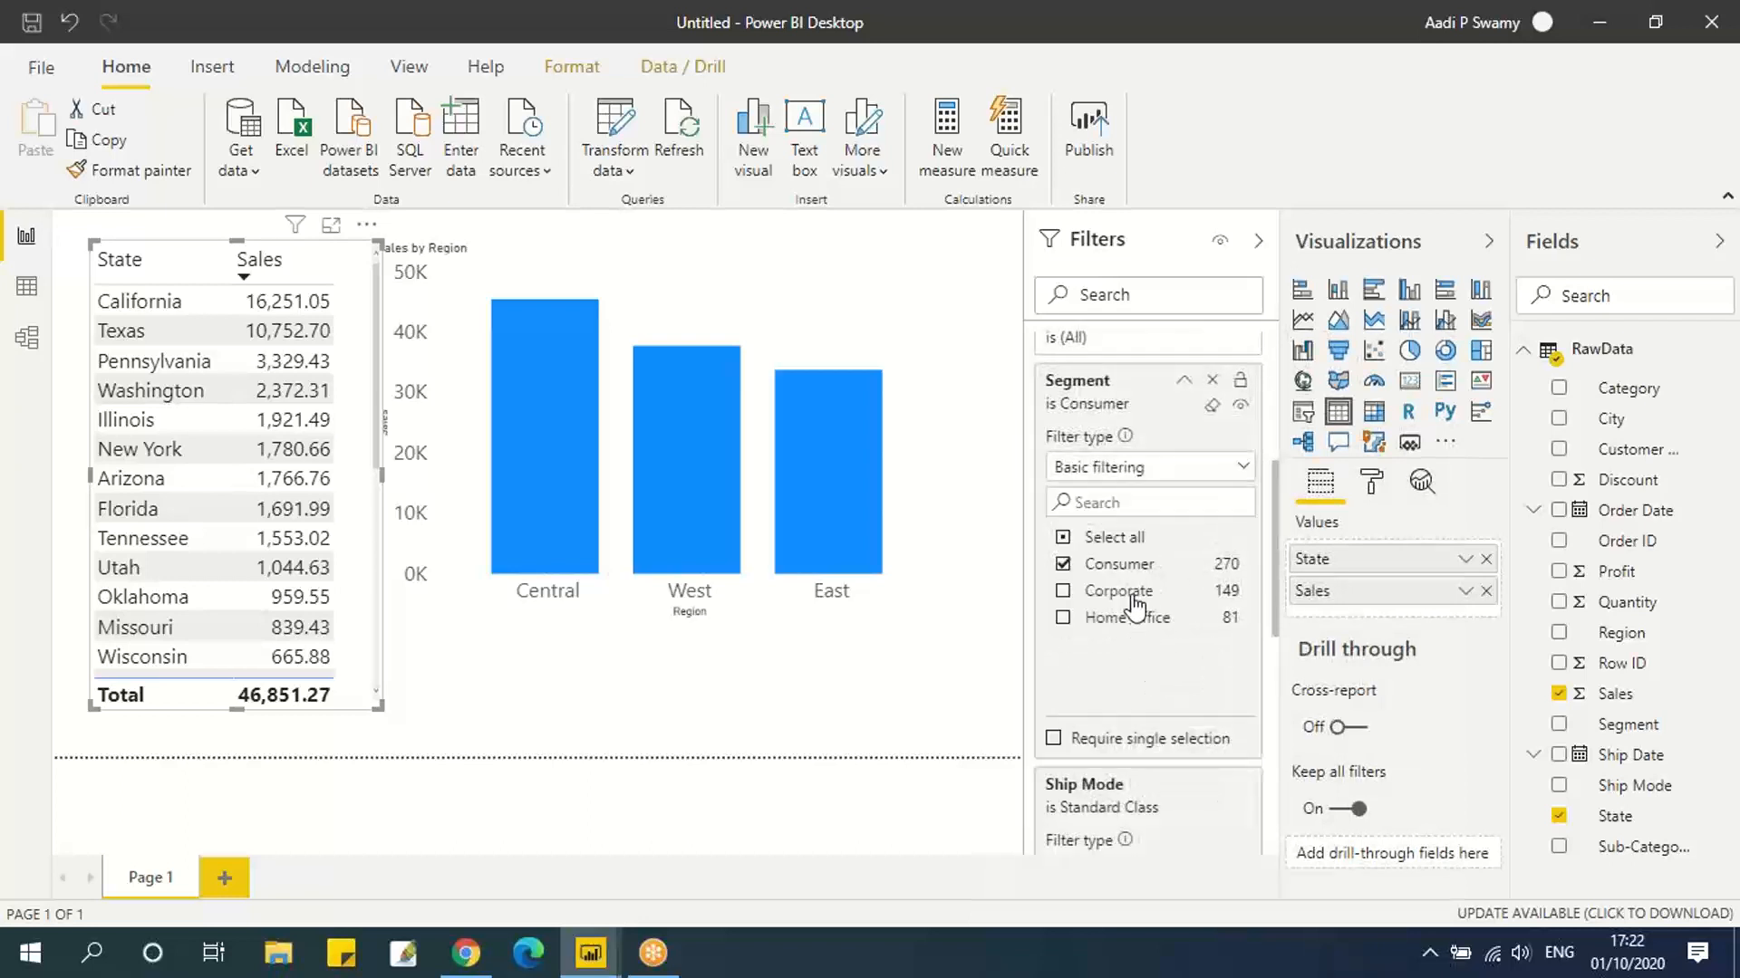
pyautogui.scroll(-3, 1134, 584)
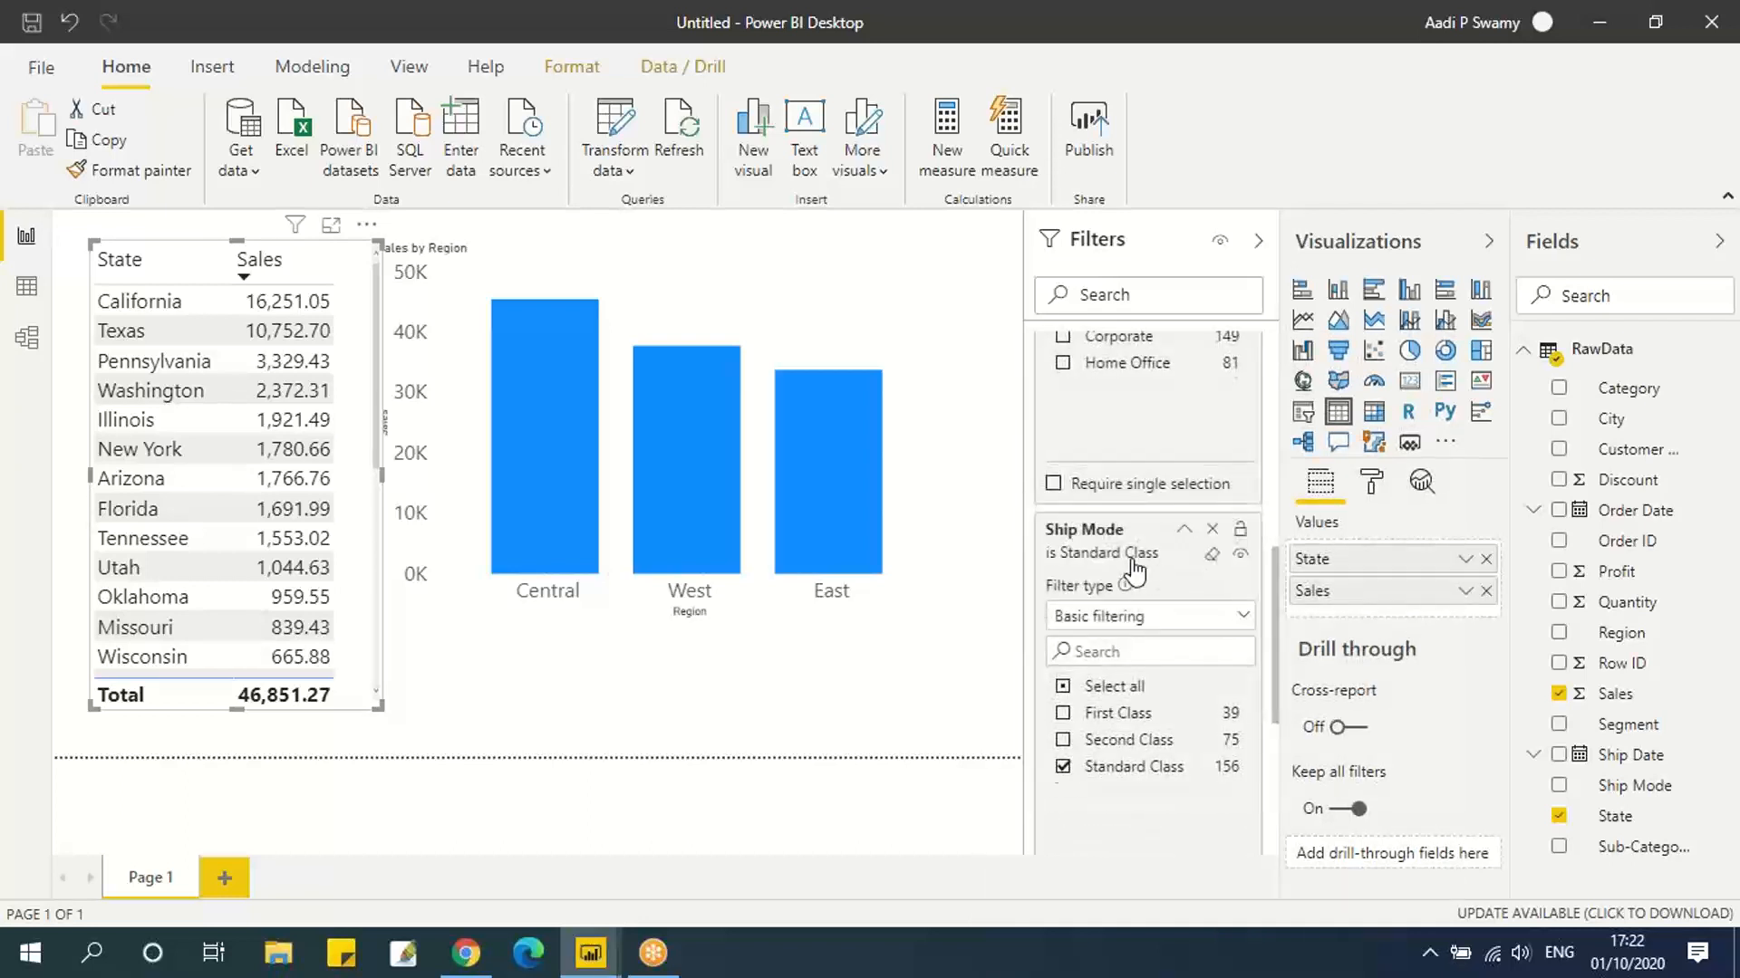
# Expand the table's Sales filter and review its numeric condition options, leaving is less than selected.
pyautogui.scroll(8, 1134, 569)
pyautogui.scroll(-3, 1135, 569)
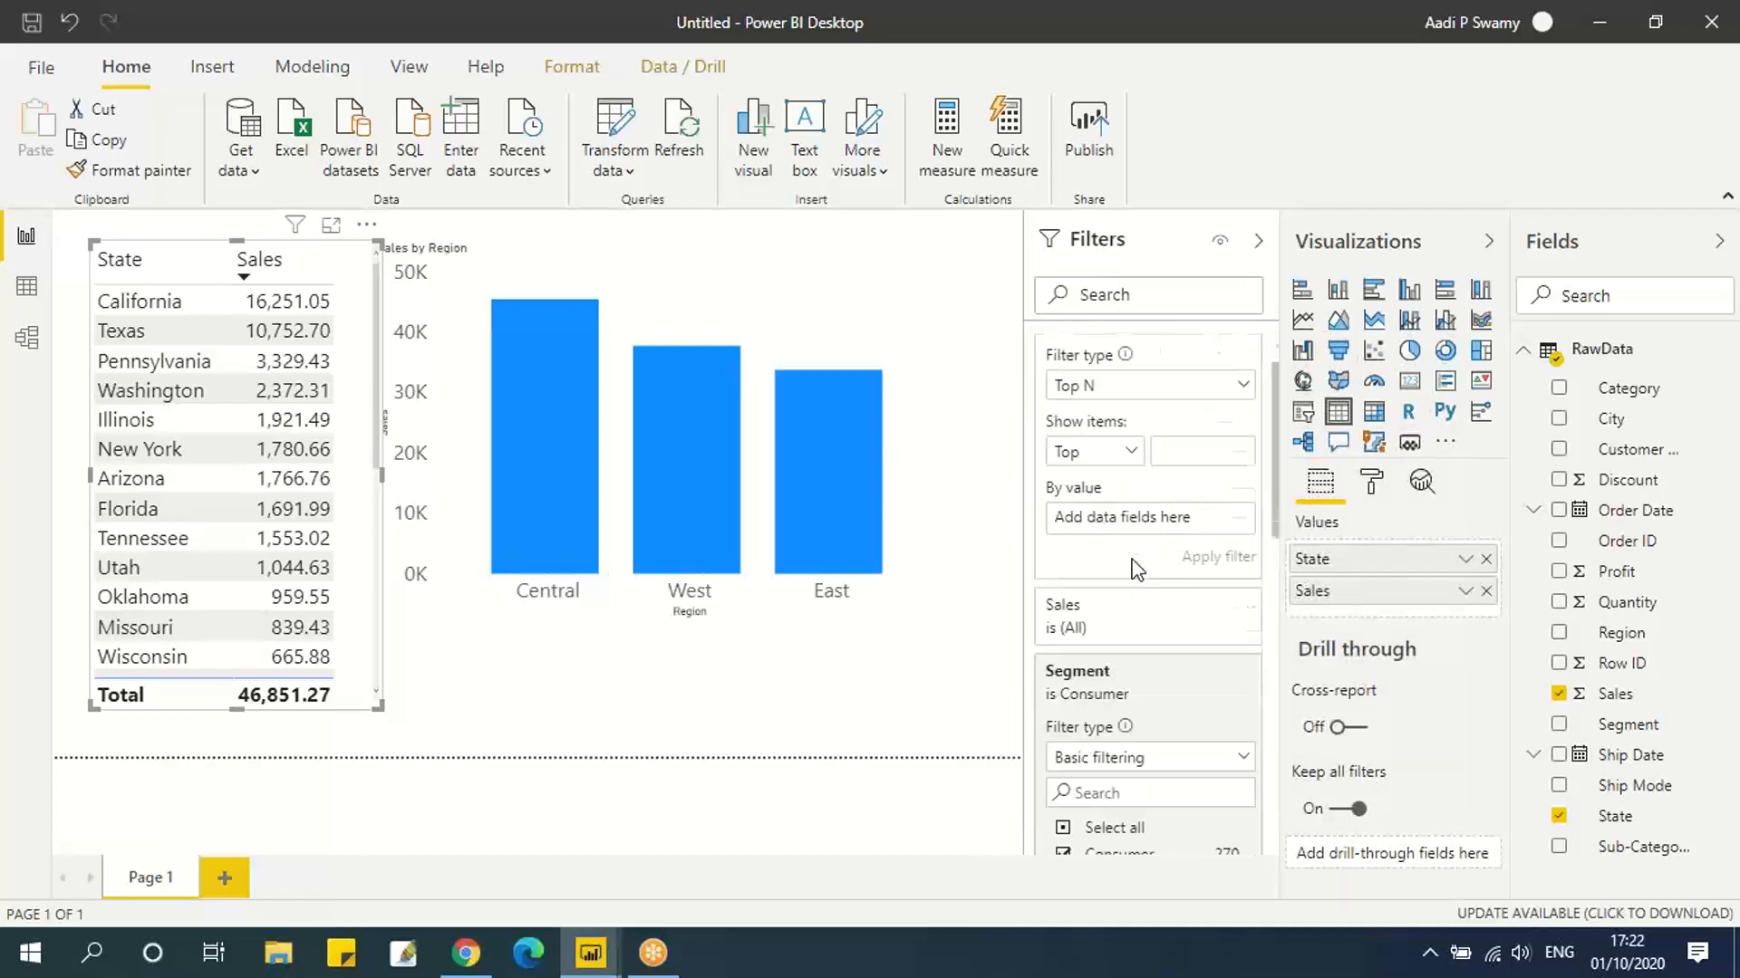
pyautogui.click(1212, 573)
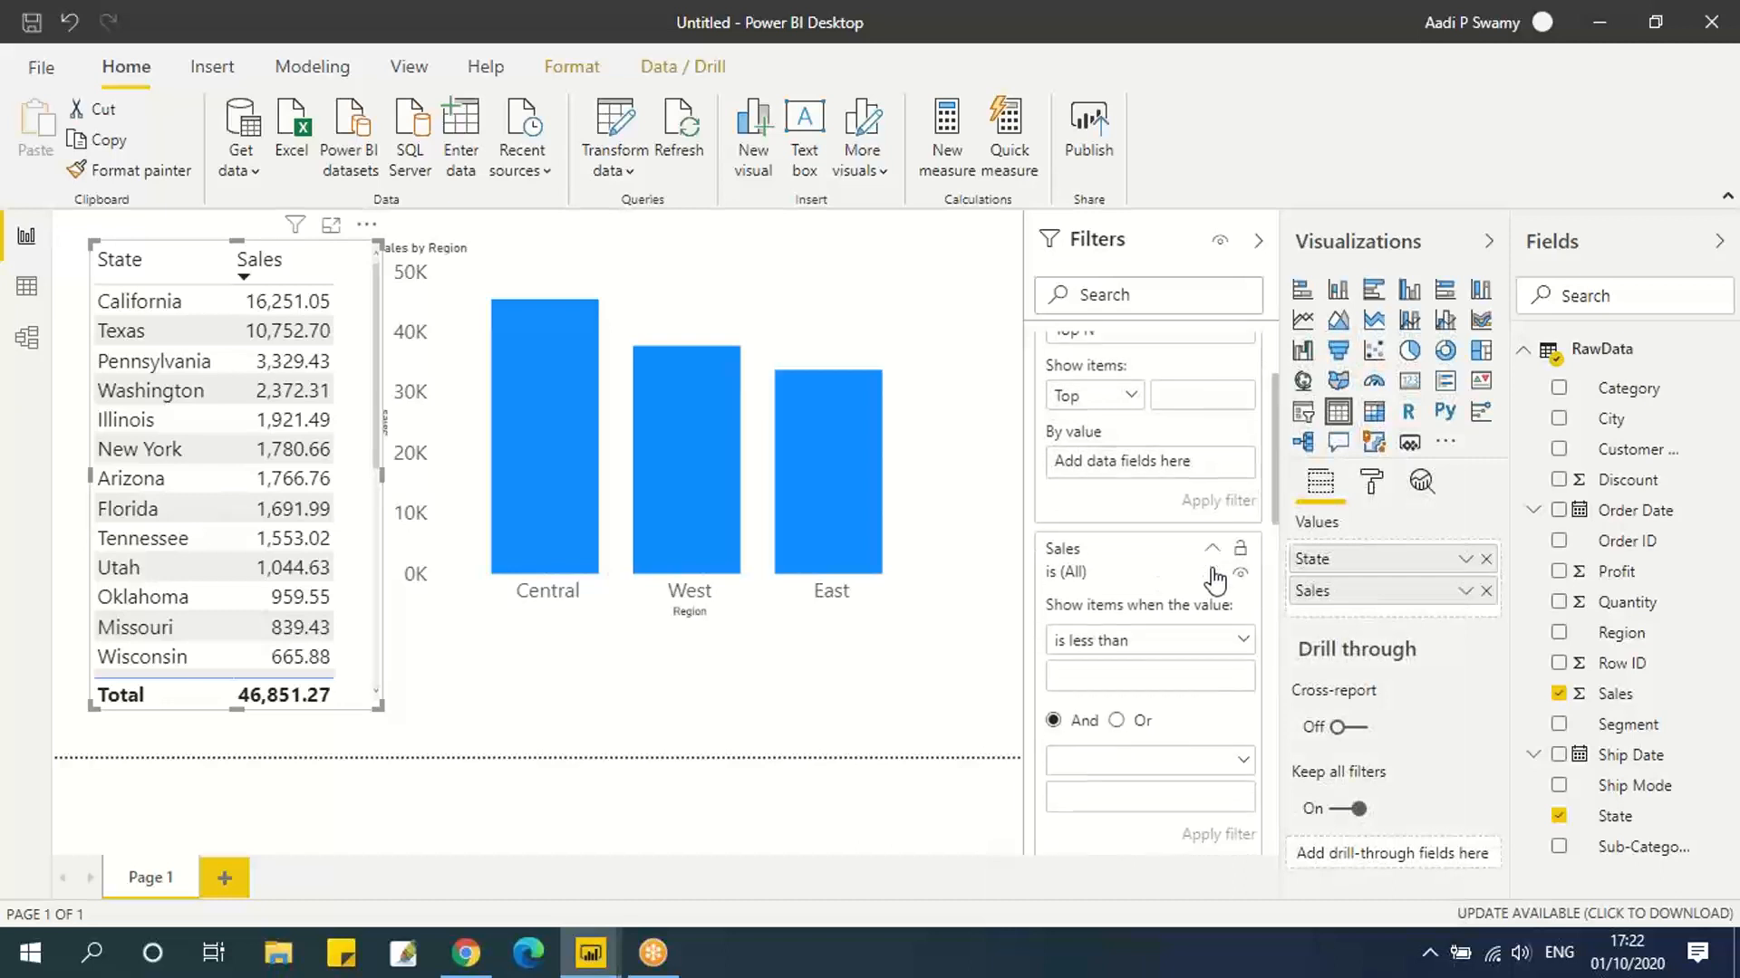
pyautogui.scroll(-1, 1123, 561)
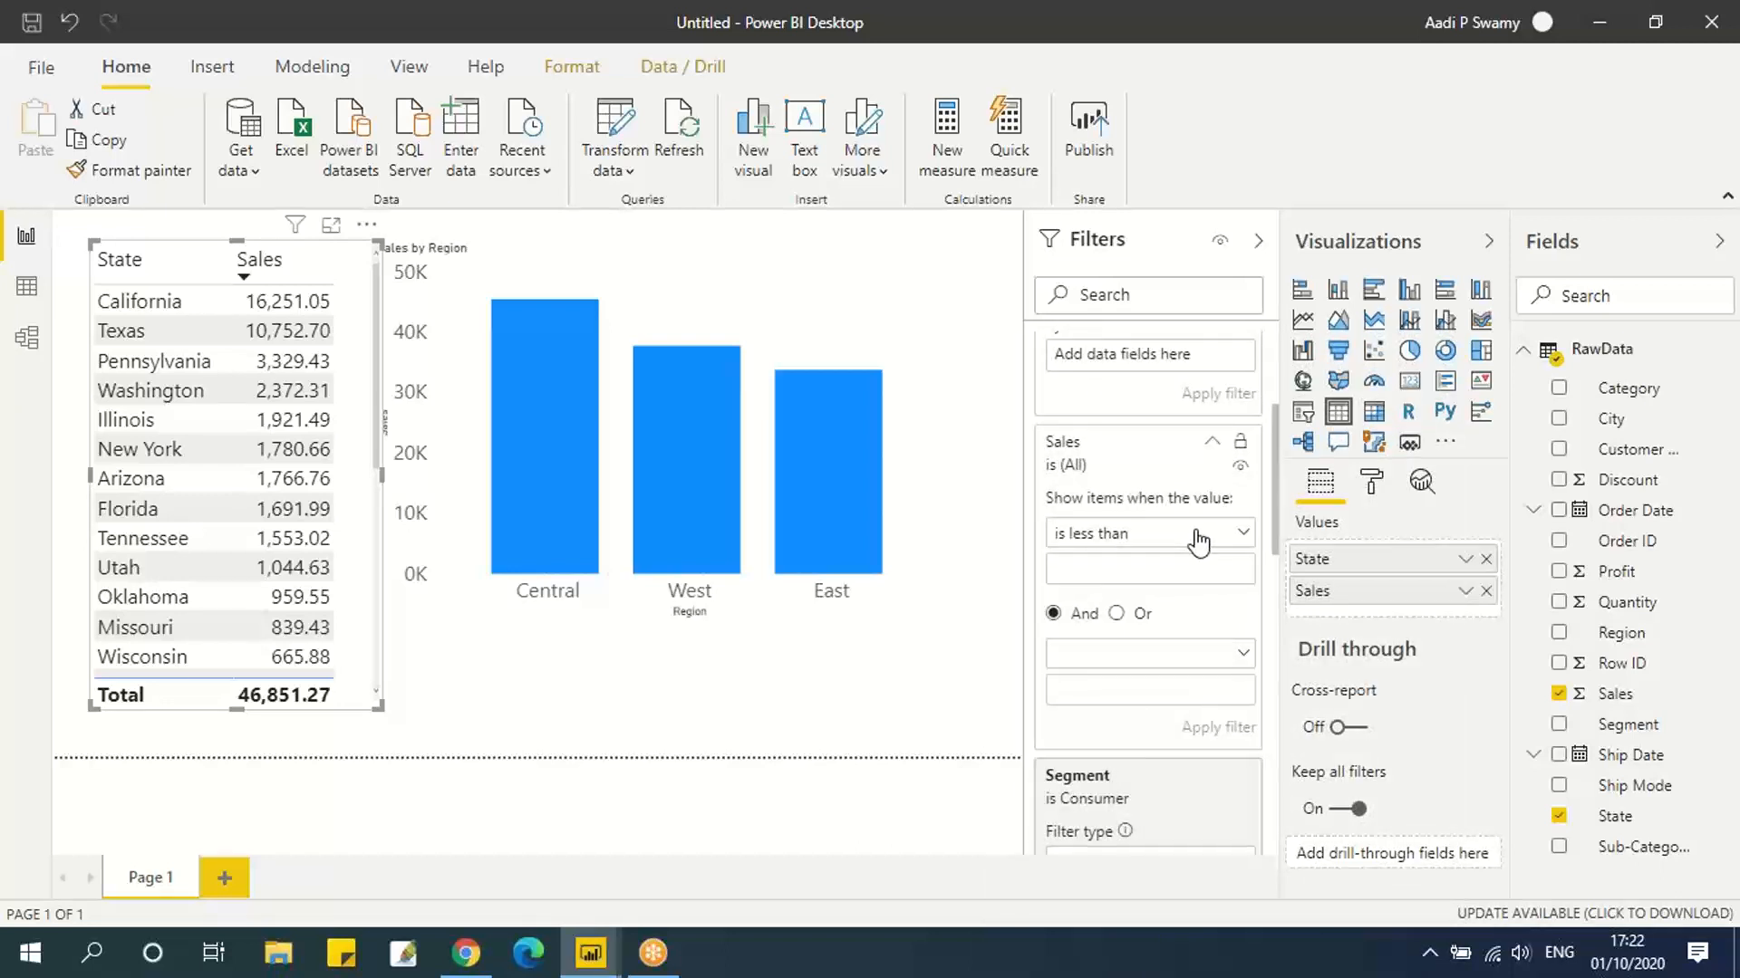
pyautogui.click(1198, 542)
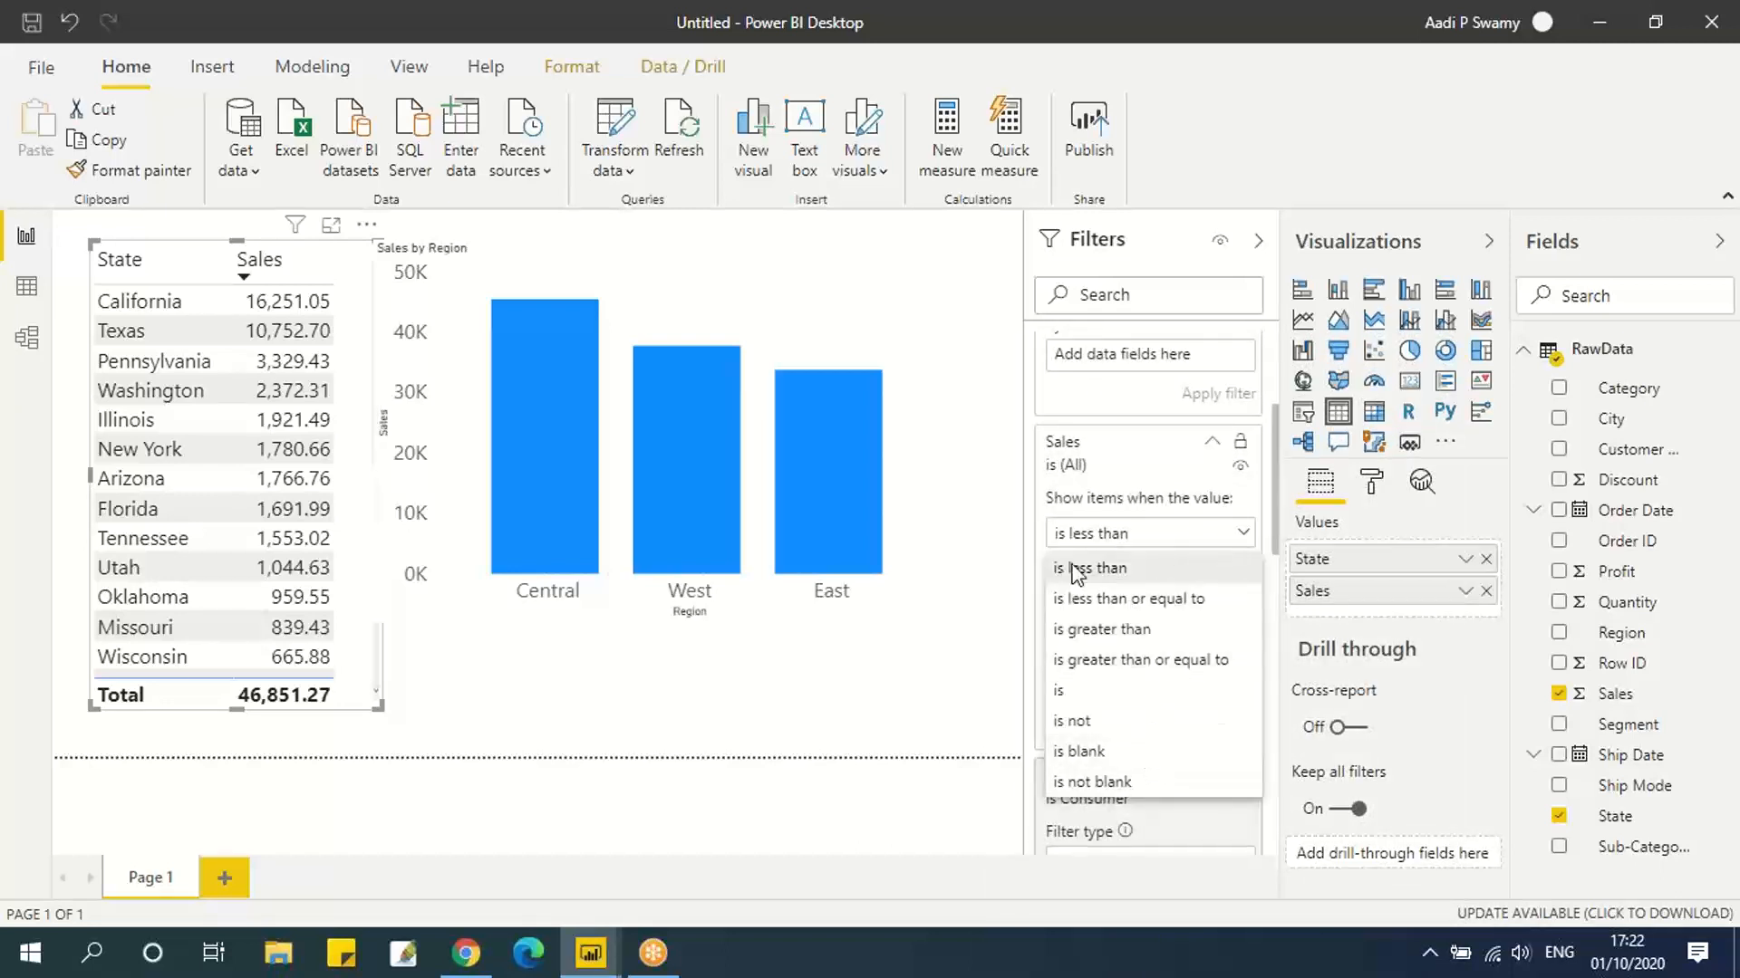
pyautogui.click(1112, 453)
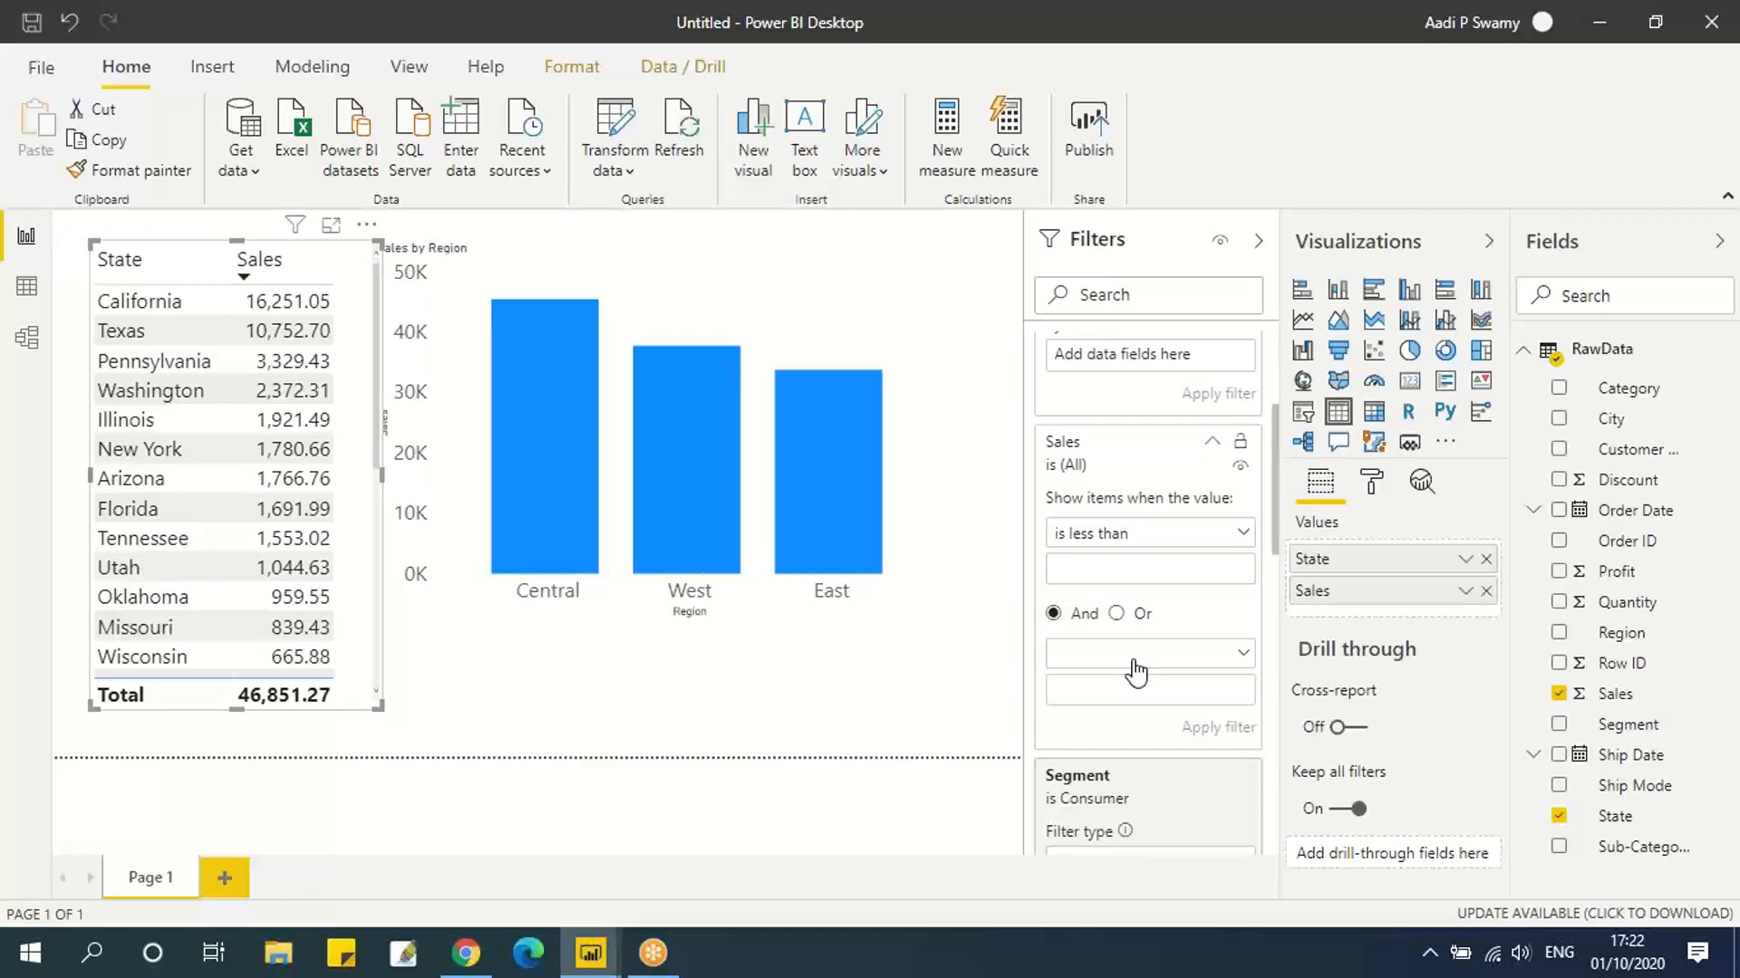
pyautogui.click(961, 635)
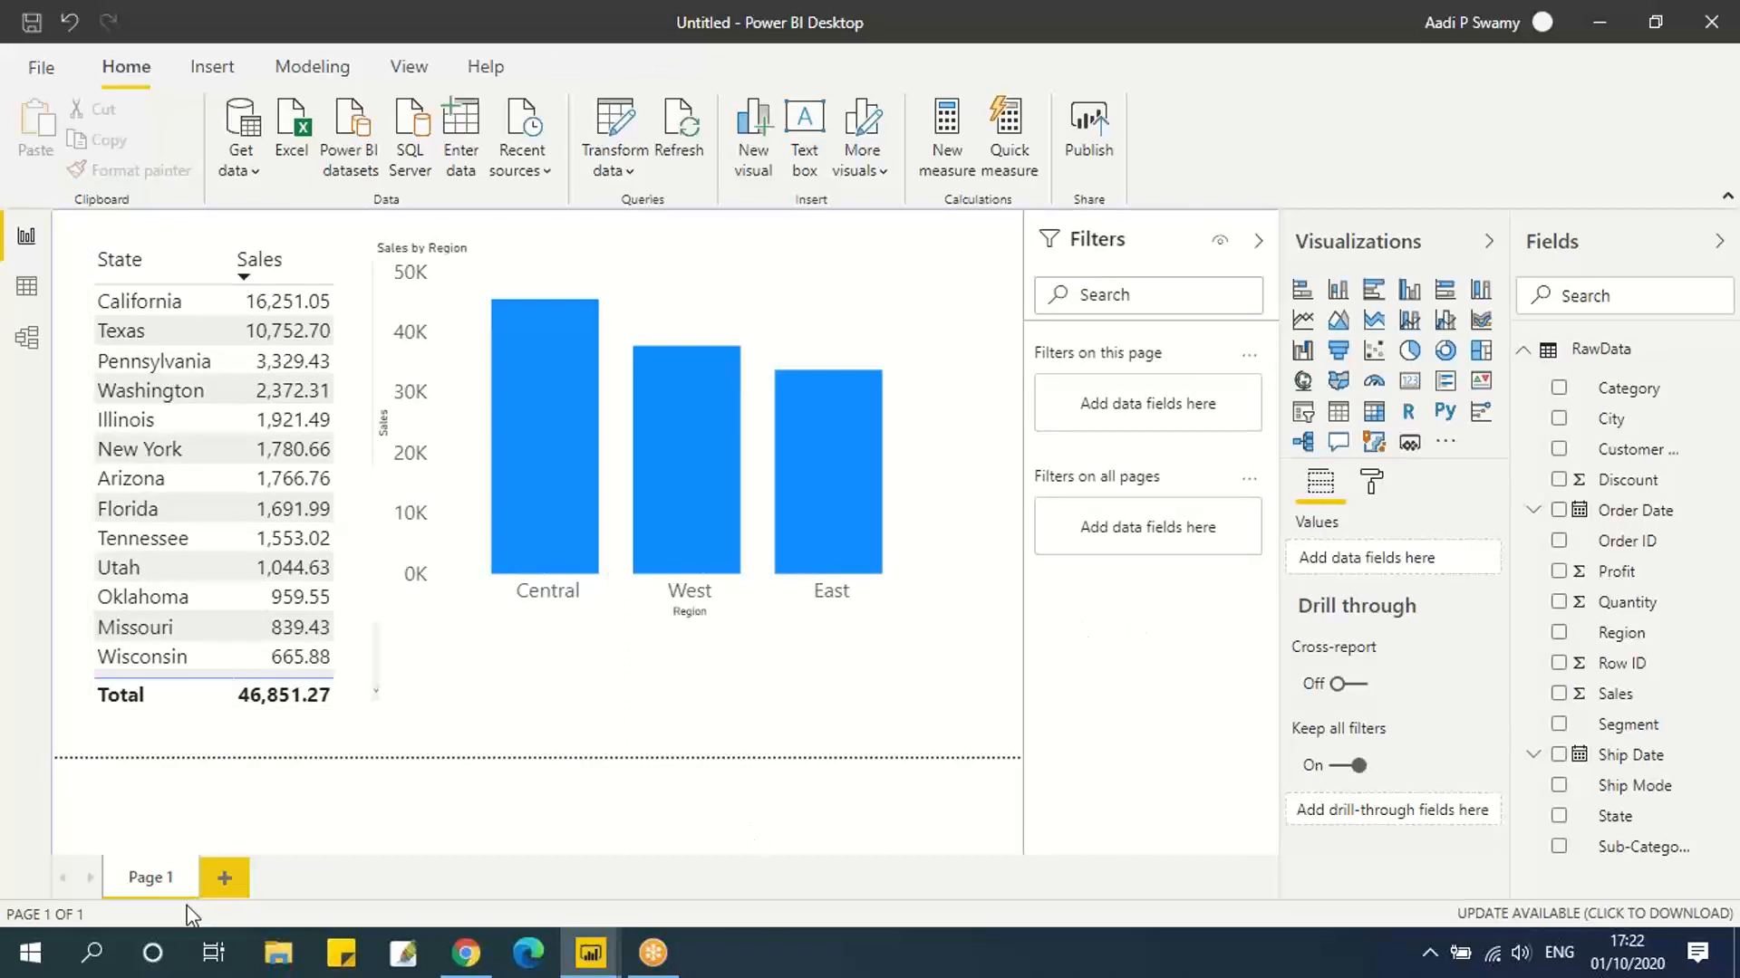
# Add a second report page and place an empty clustered column chart on it.
pyautogui.click(228, 880)
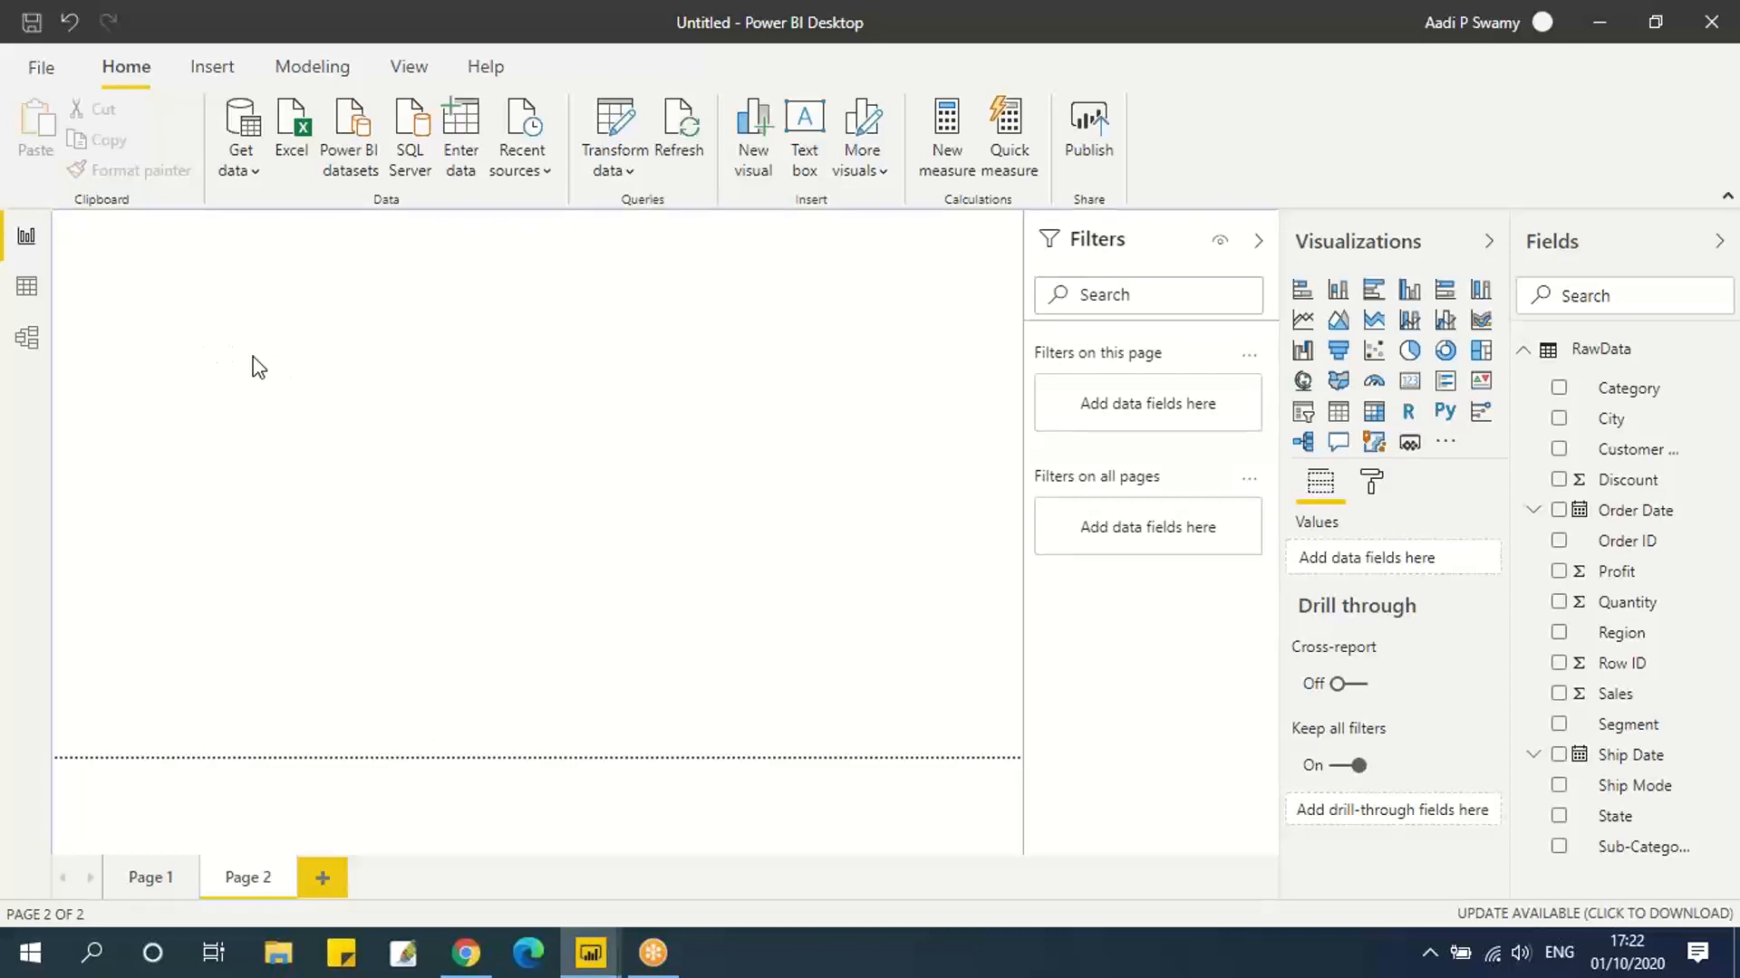
pyautogui.click(1408, 290)
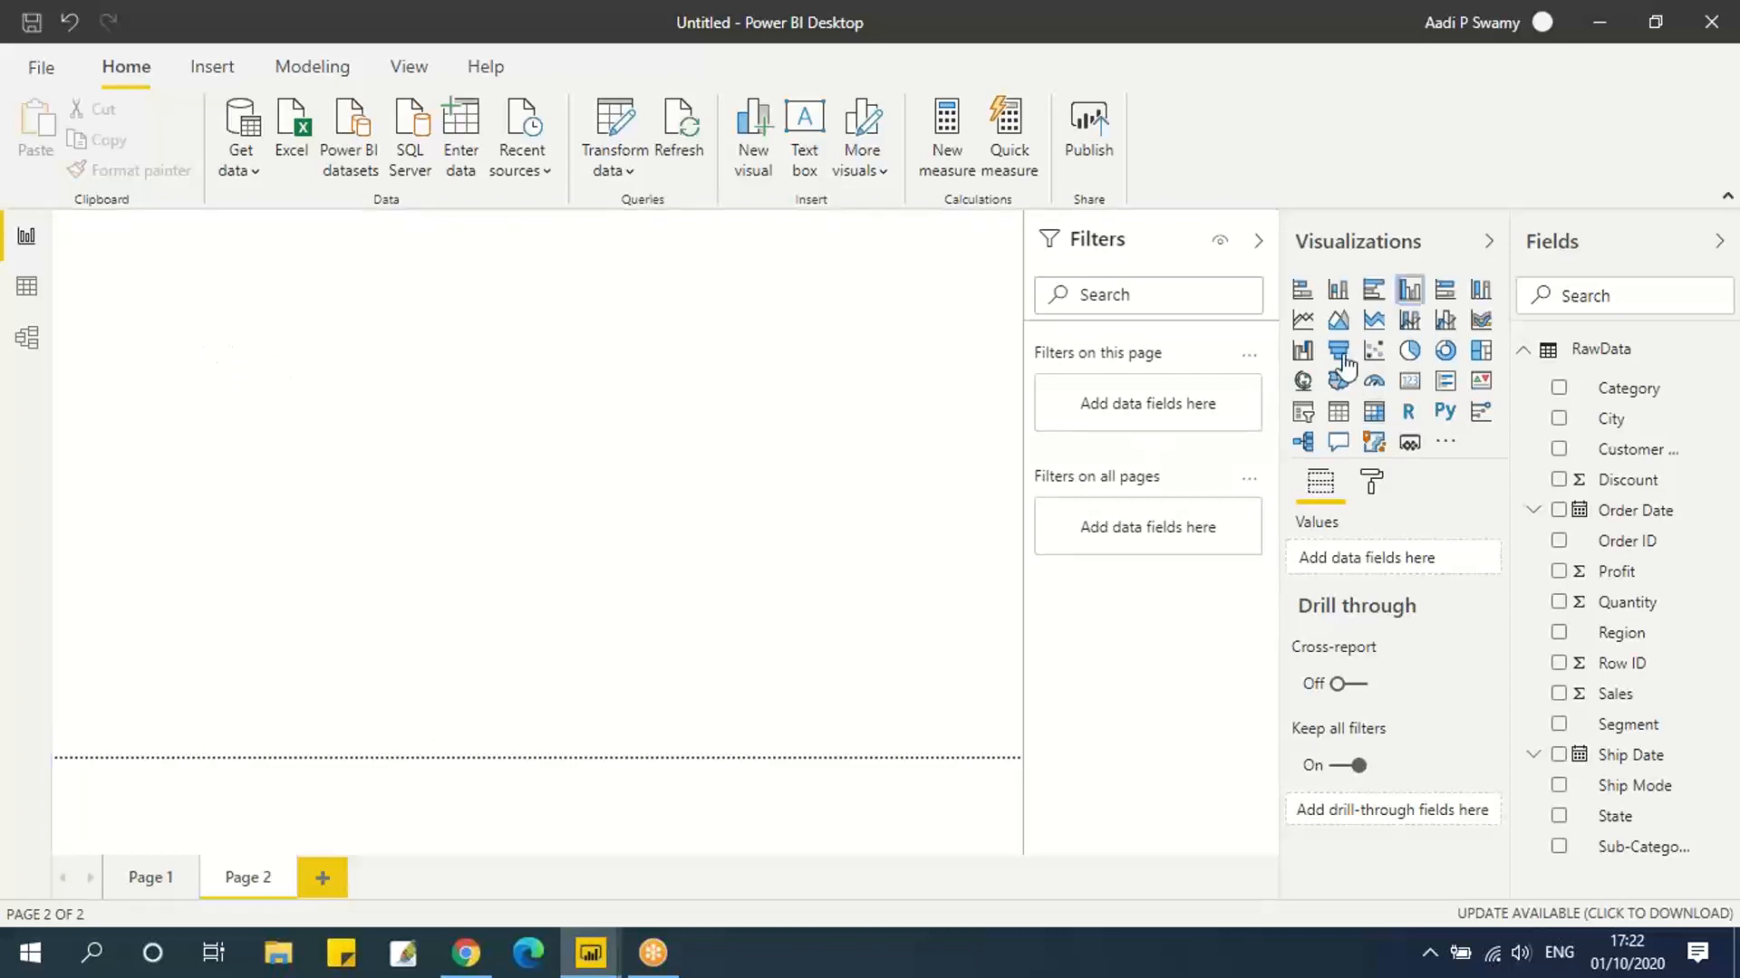
# Copy the Sales by Region column chart from Page 1 and delete the empty chart on Page 2.
pyautogui.click(152, 877)
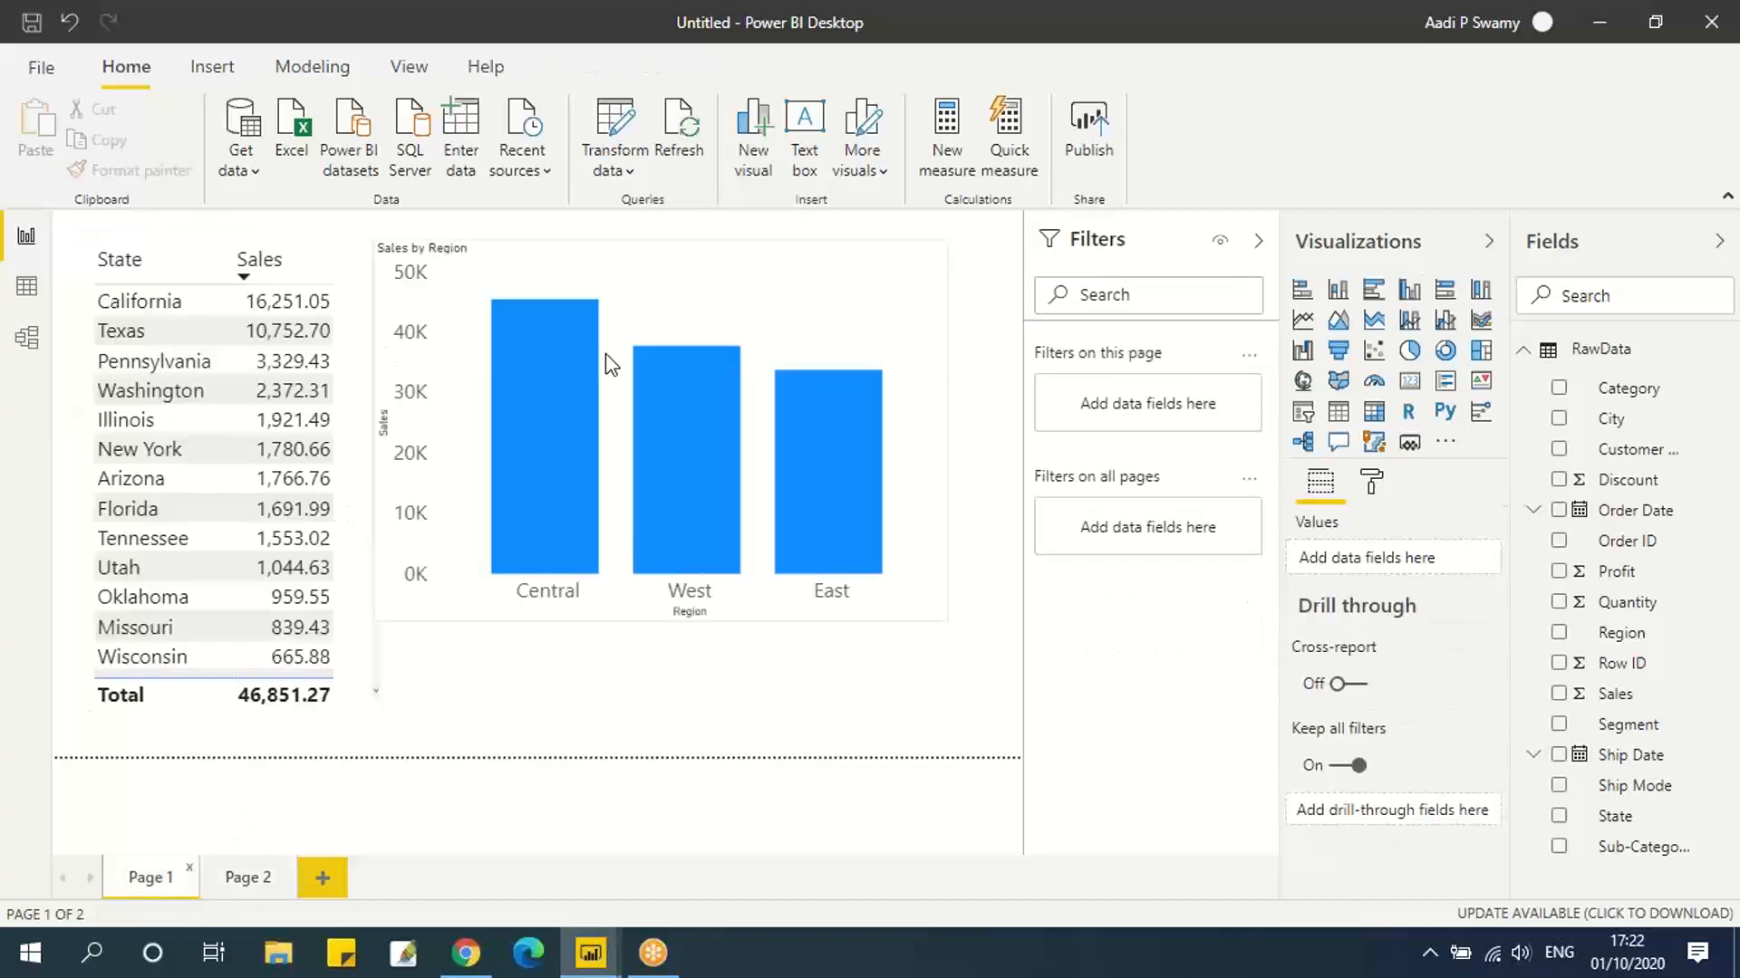
pyautogui.click(572, 275)
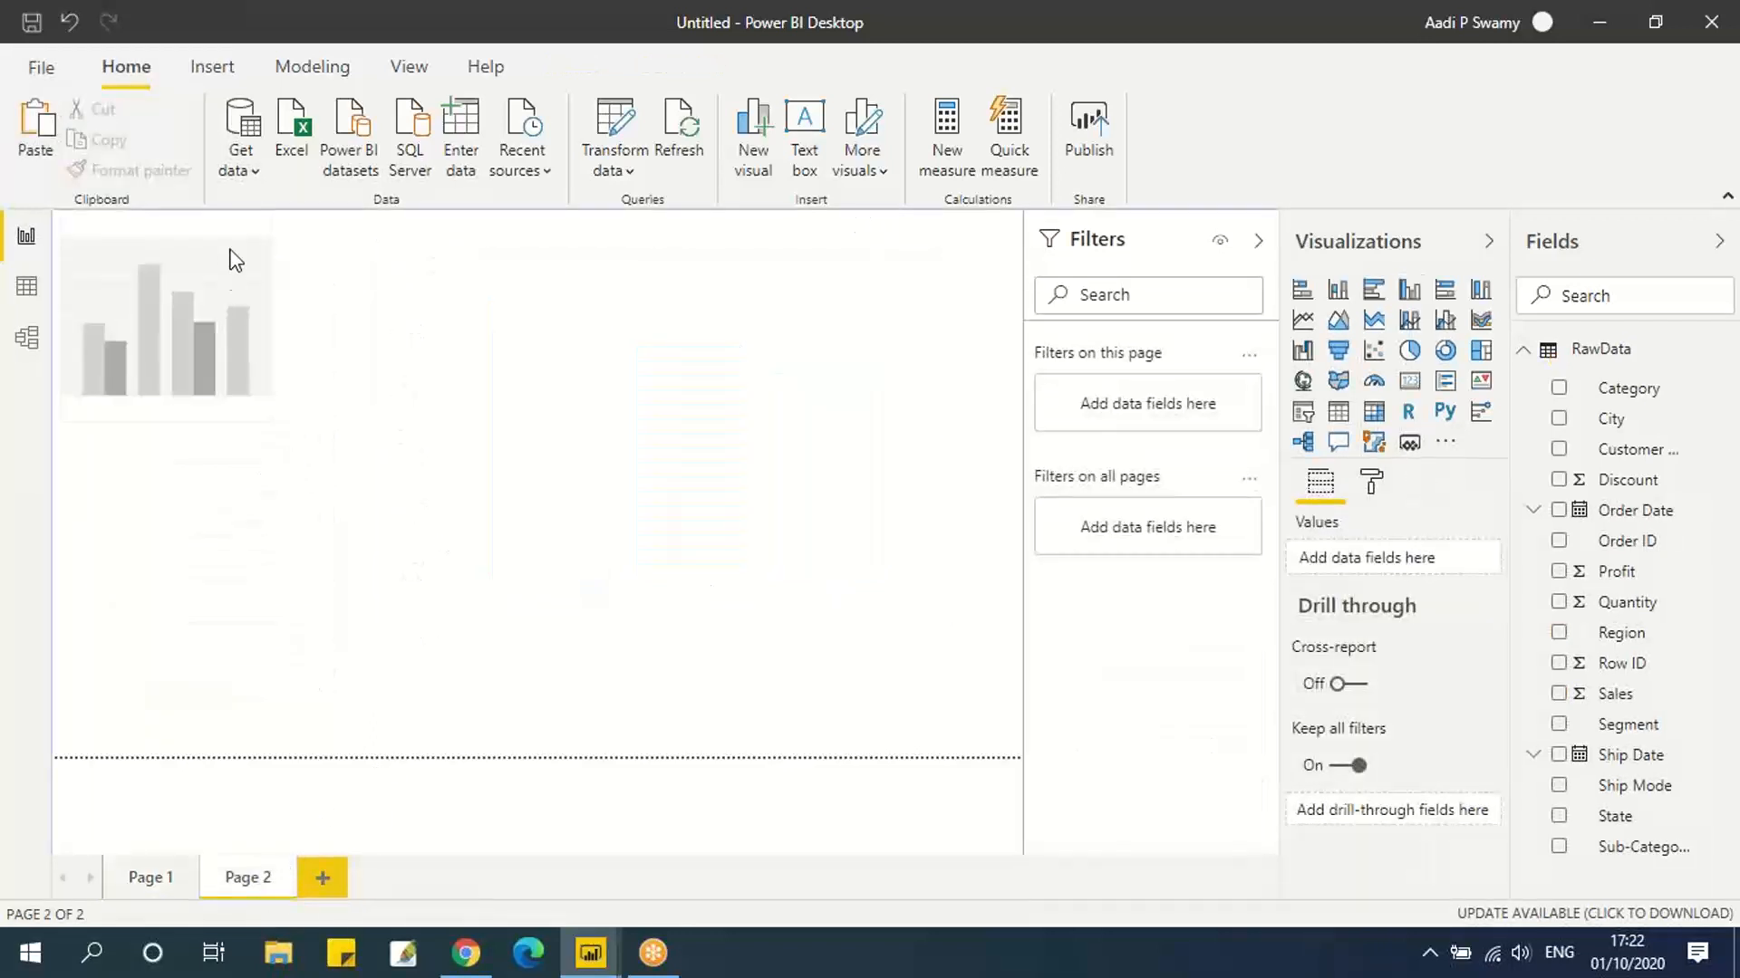
pyautogui.click(235, 238)
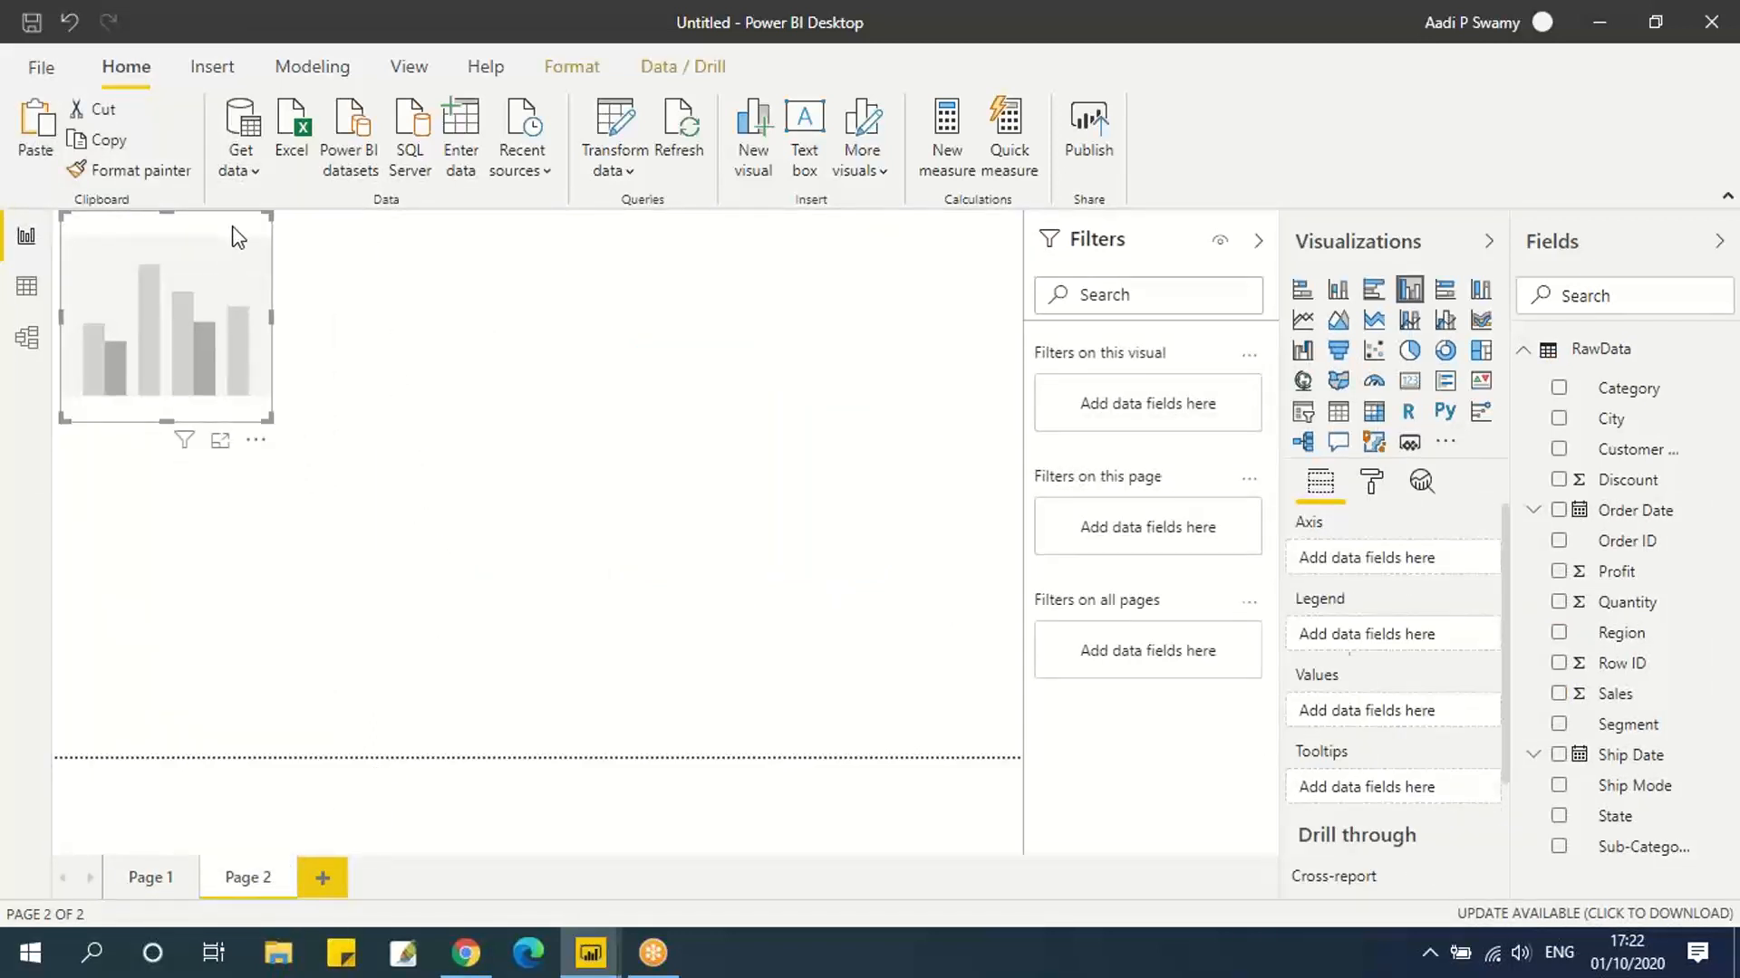
pyautogui.press('Delete')
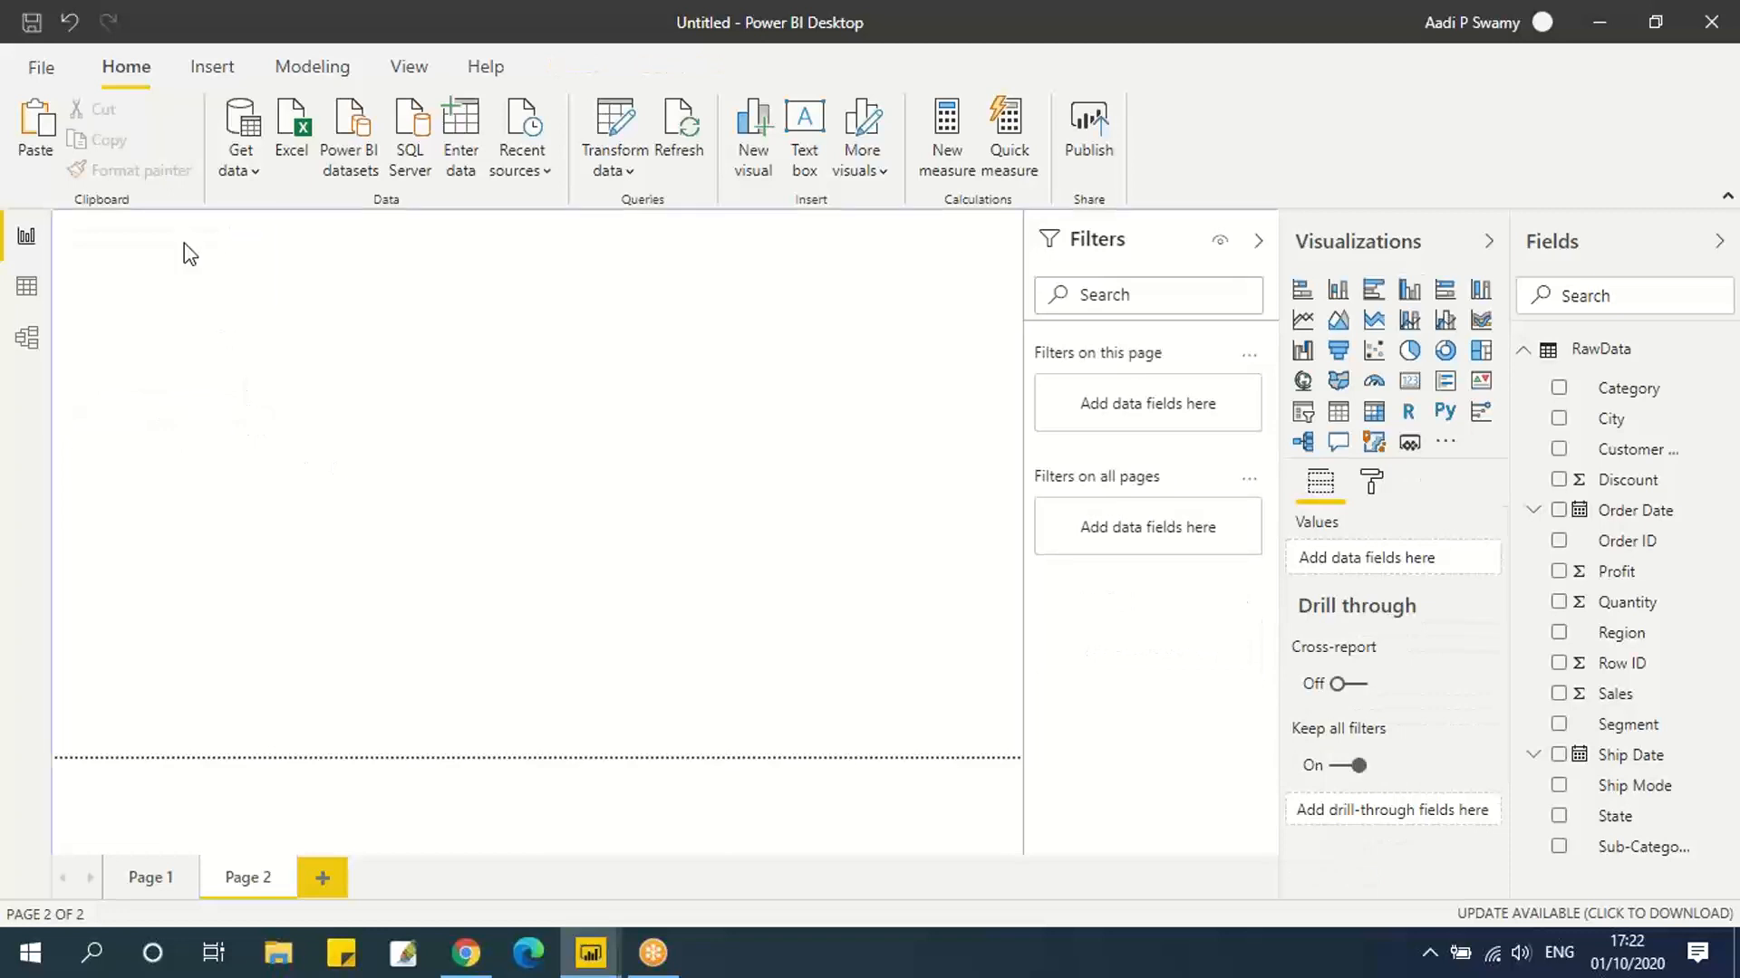
# Paste the Sales by Region chart onto Page 2, move it to the canvas's upper-left corner and shrink it.
pyautogui.hotkey('ctrl', 'z')
pyautogui.moveTo(544, 262); pyautogui.dragTo(250, 247)
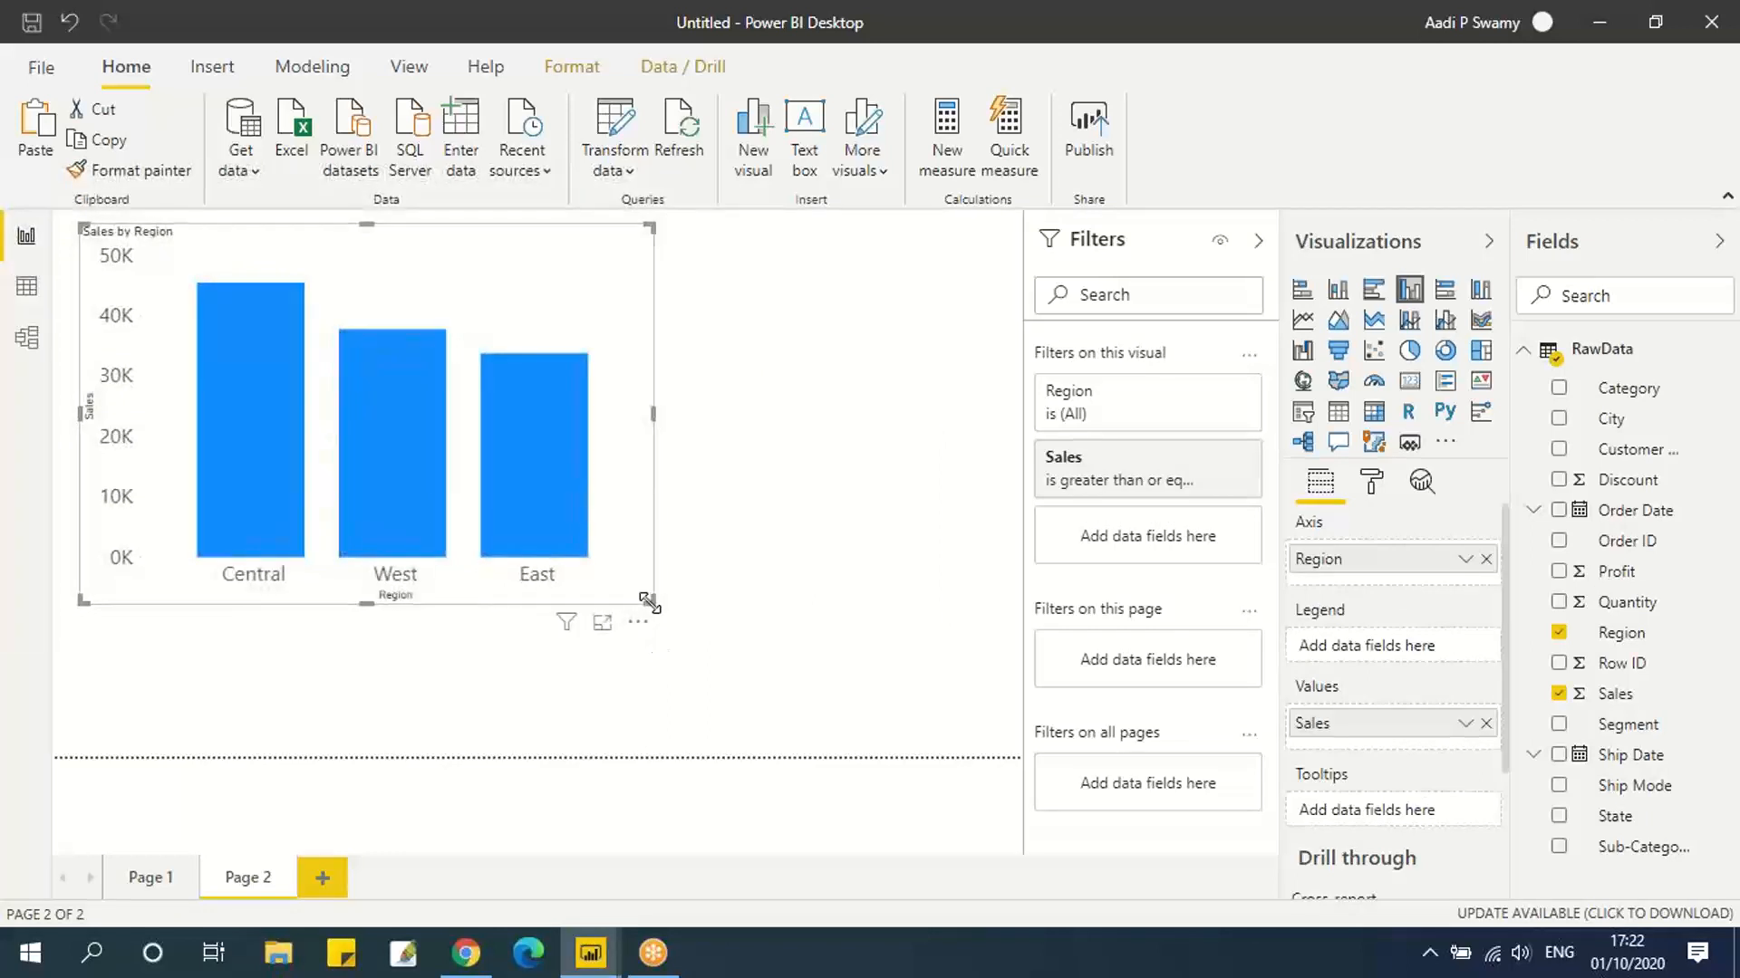
pyautogui.moveTo(649, 601); pyautogui.dragTo(454, 526)
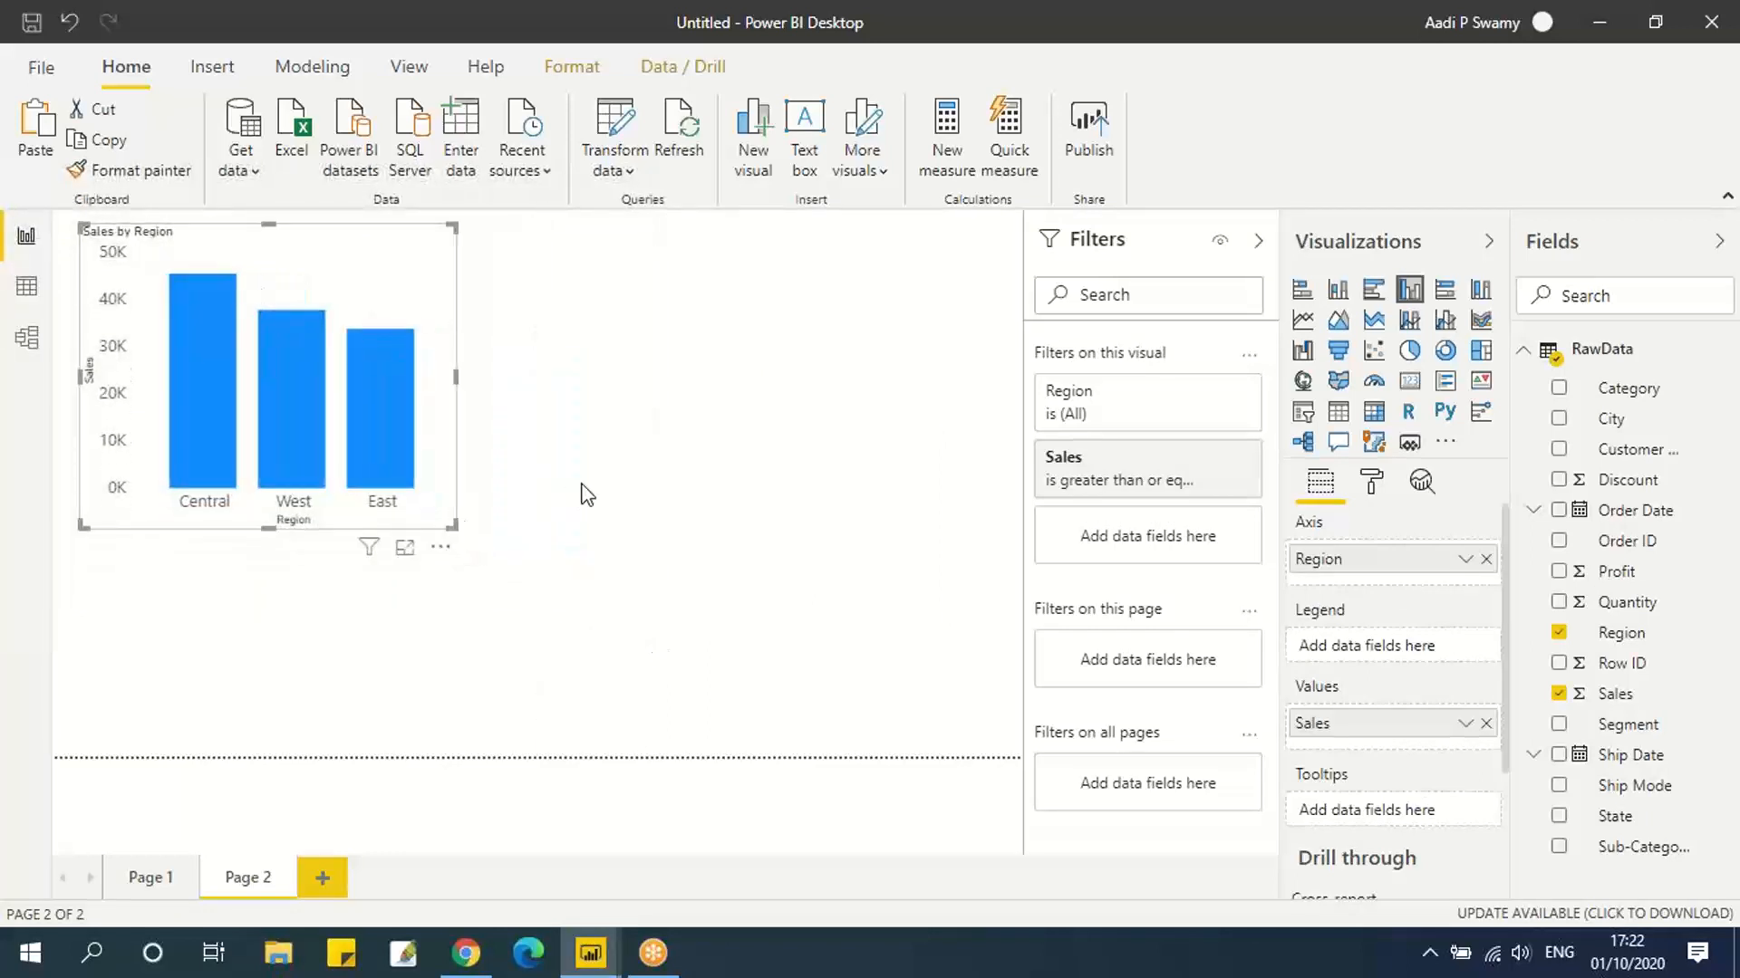
pyautogui.click(666, 442)
# Duplicate the Sales by Region chart, place the copy beside the original and change it to a pie chart.
pyautogui.click(430, 448)
pyautogui.hotkey('ctrl', 'c')
pyautogui.hotkey('ctrl', 'v')
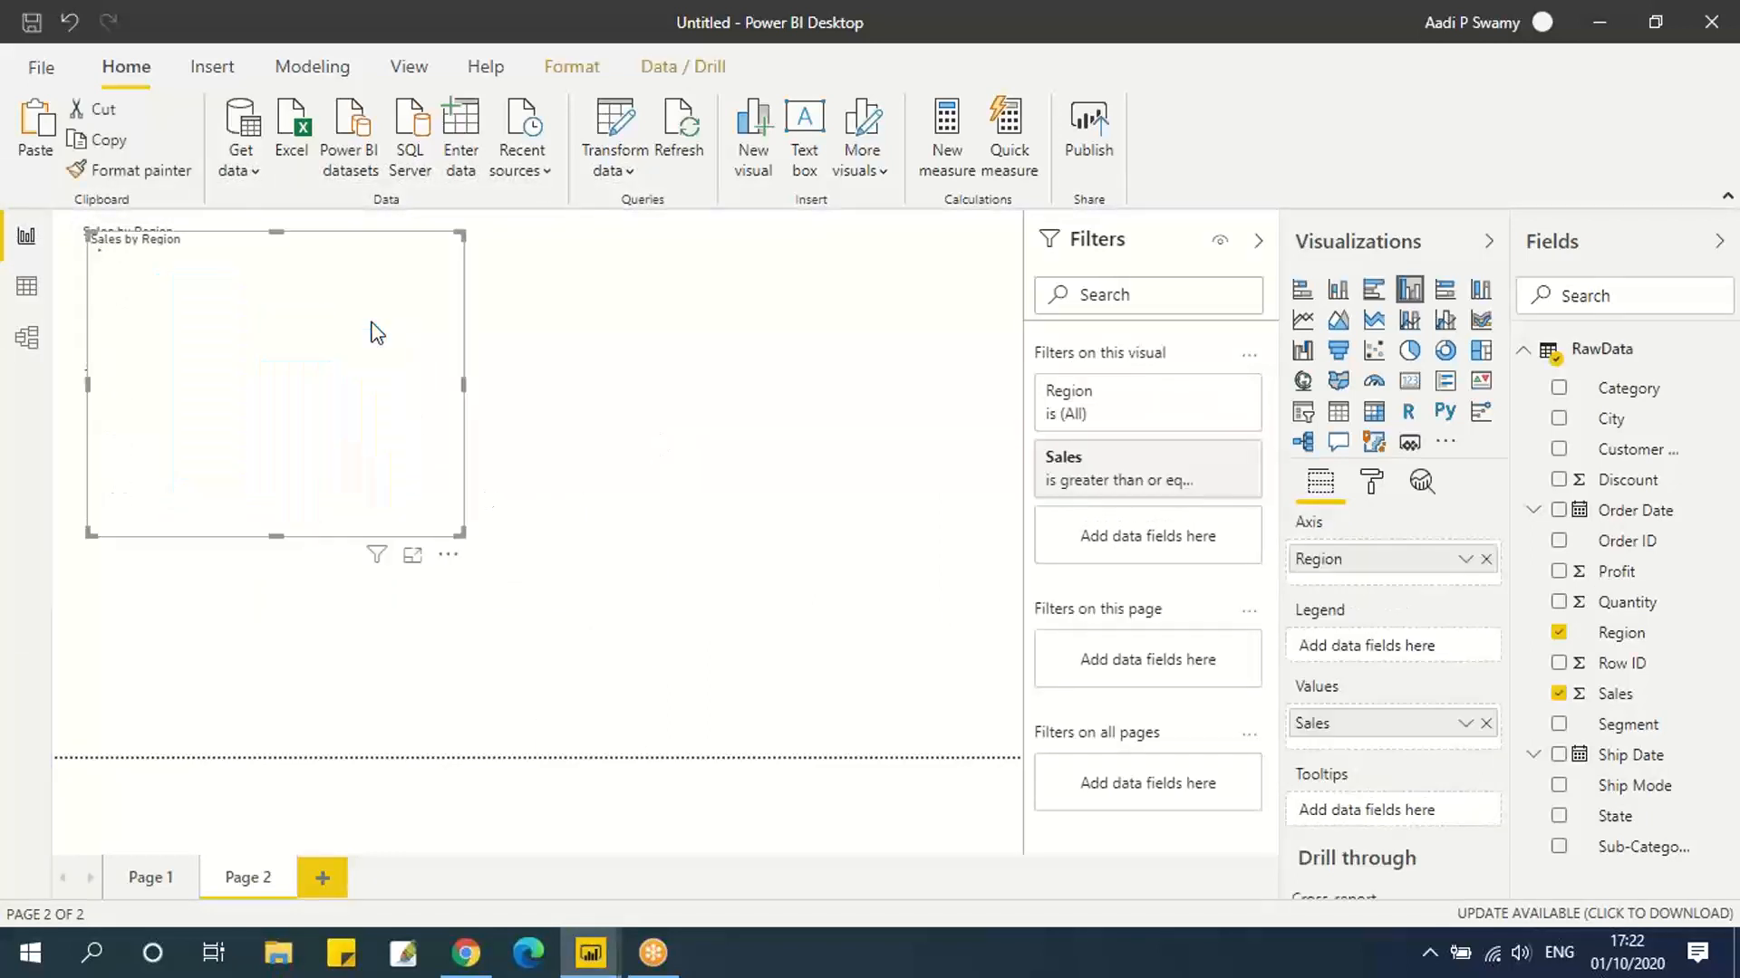
pyautogui.moveTo(329, 256); pyautogui.dragTo(664, 251)
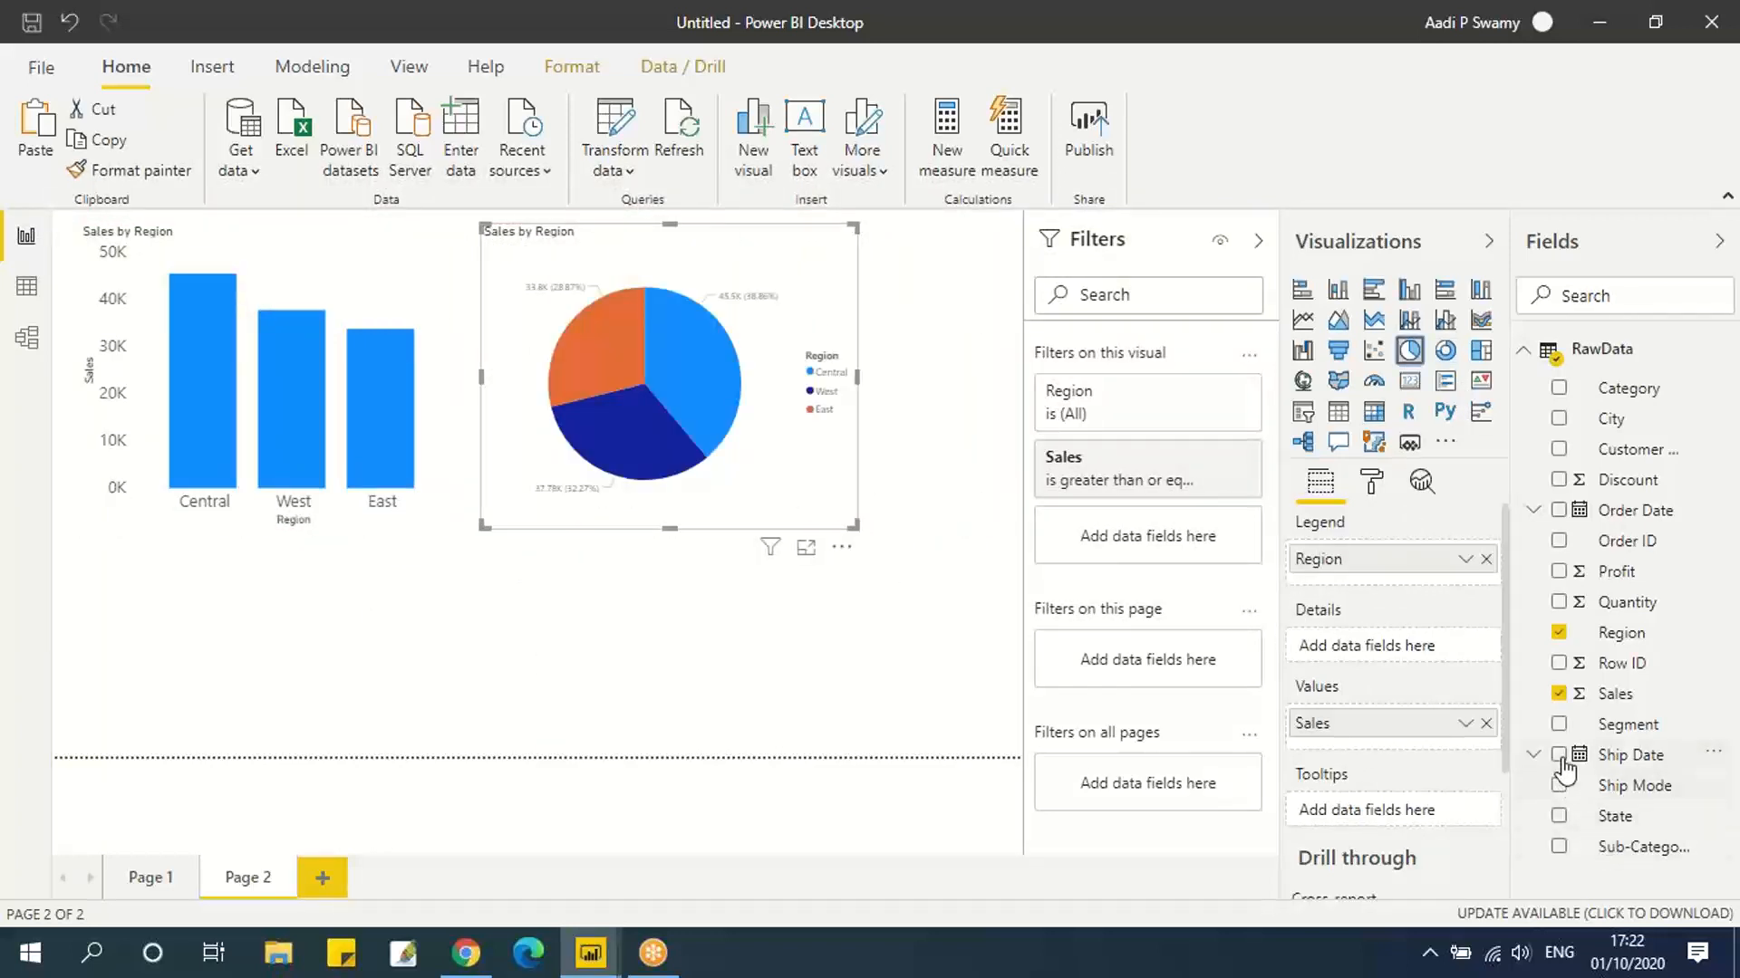
# Replace Region with Segment as the pie chart's legend and slightly reduce the chart's height.
pyautogui.click(1559, 725)
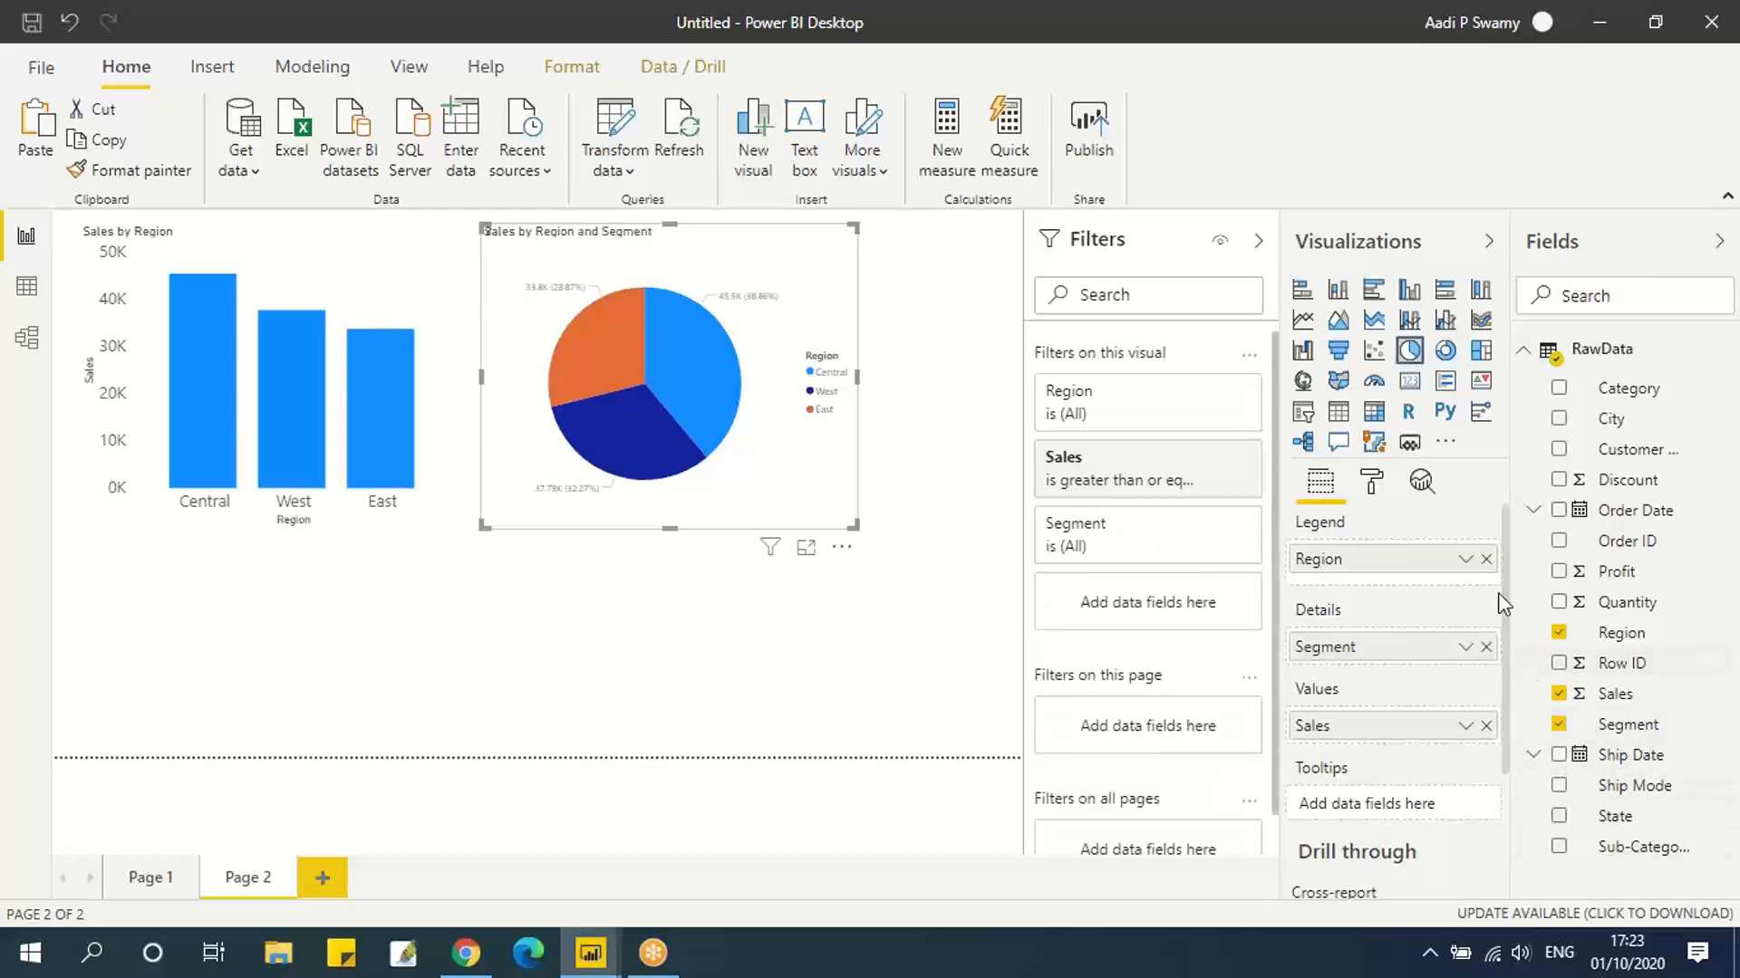
pyautogui.moveTo(1341, 646); pyautogui.dragTo(1495, 576)
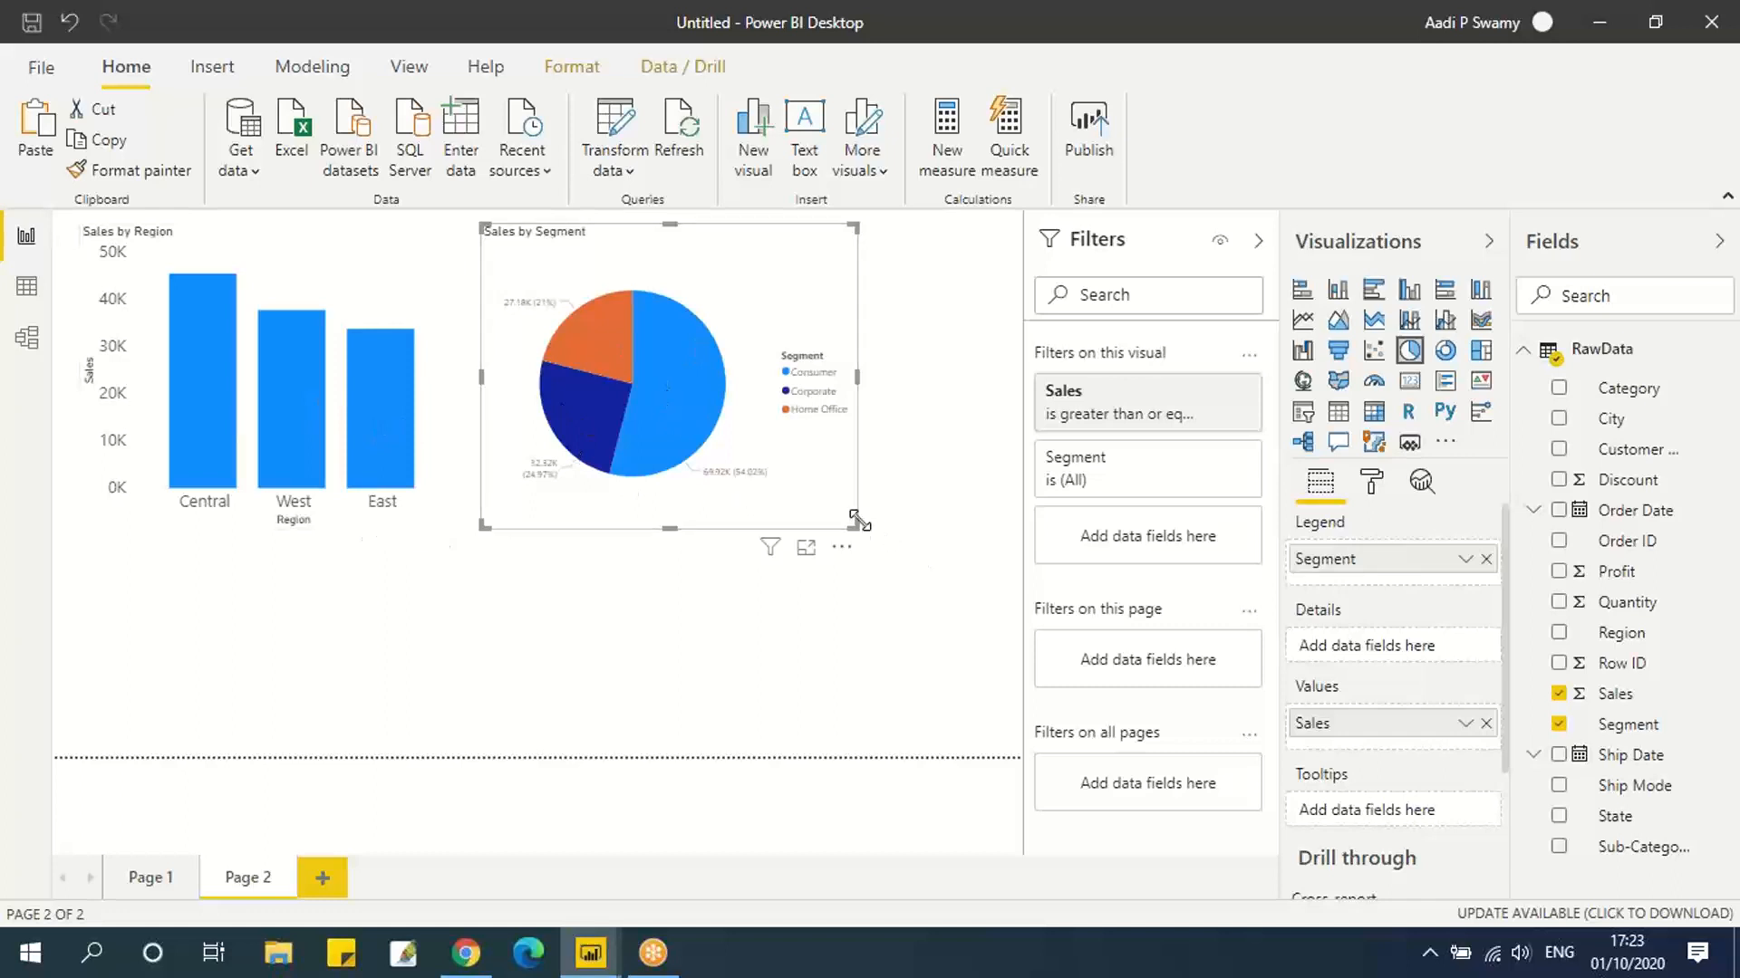
pyautogui.moveTo(857, 522); pyautogui.dragTo(866, 509)
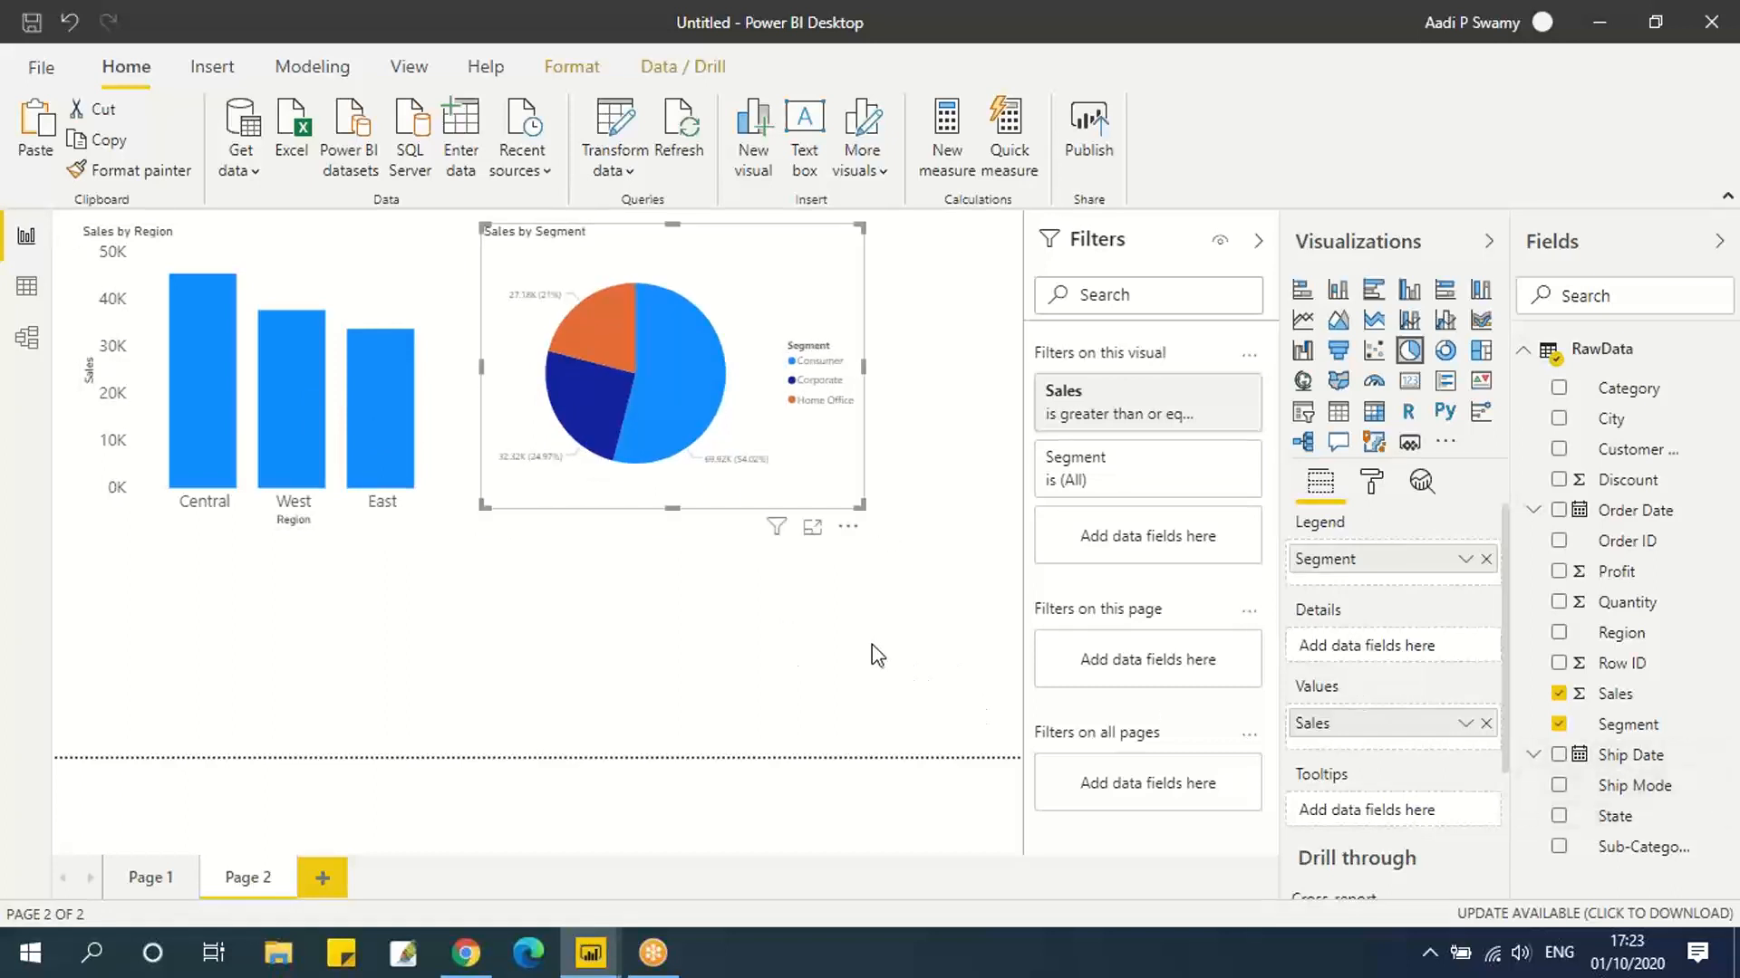
# Duplicate the Segment pie chart below the original, widen the copy, and turn it into a line chart with Order Date added to the axis.
pyautogui.click(835, 487)
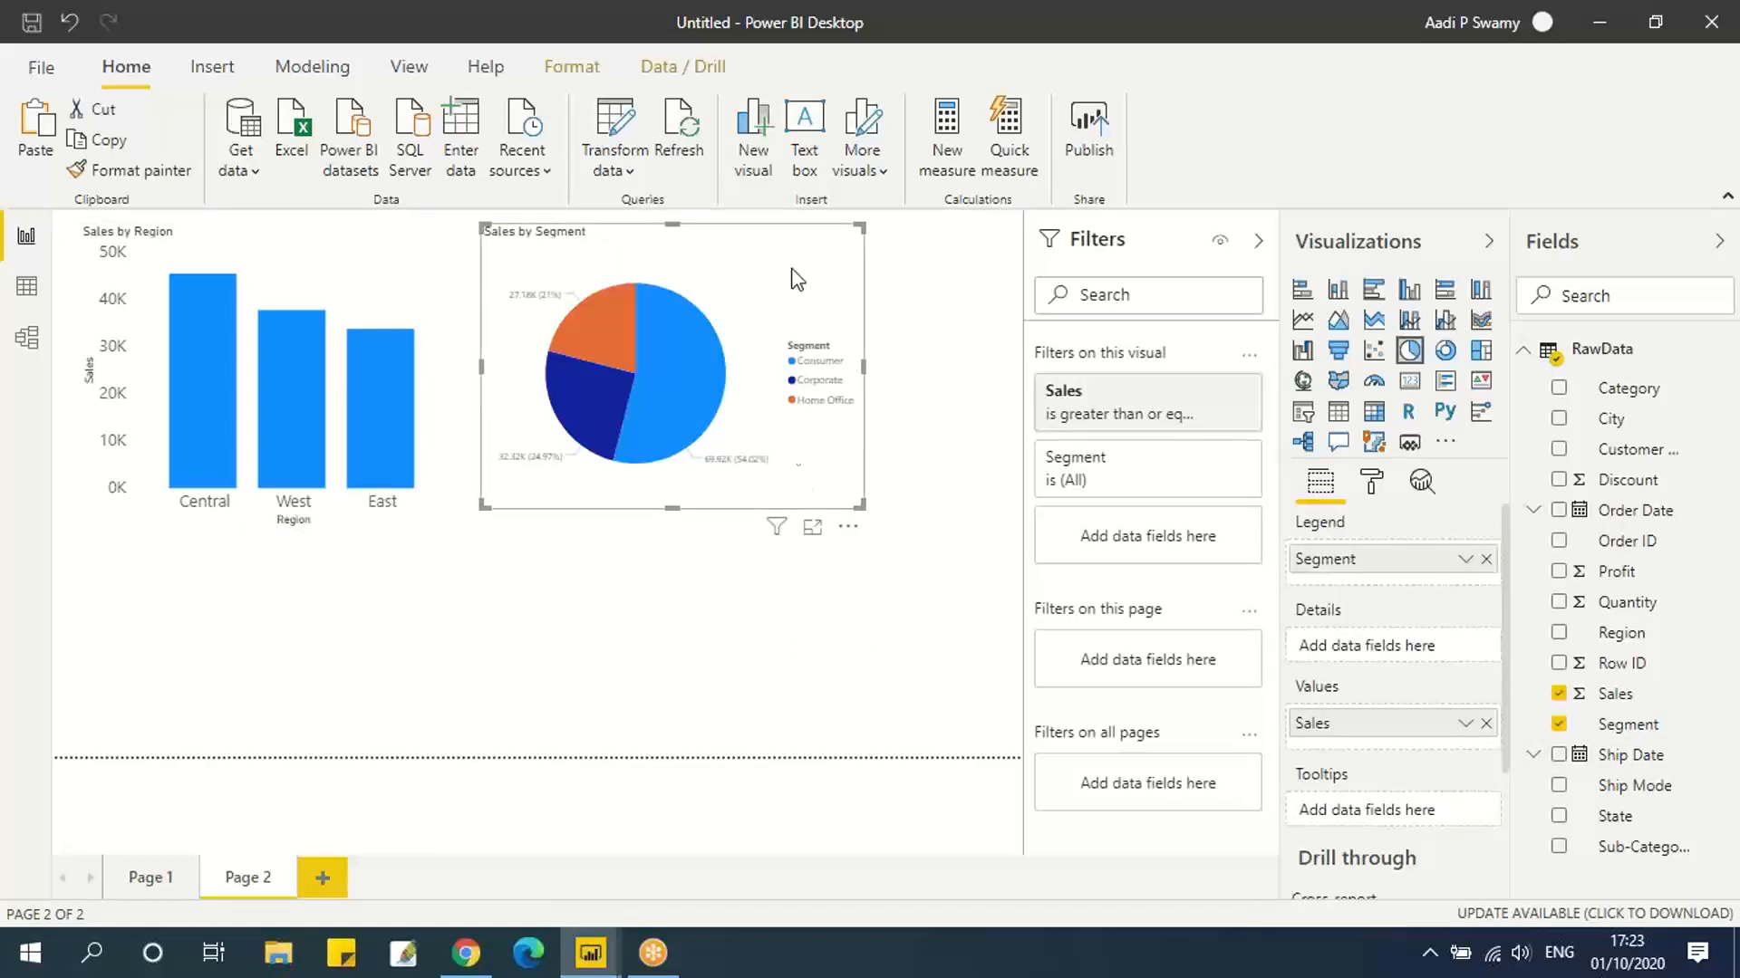
pyautogui.hotkey('ctrl', 'v')
pyautogui.moveTo(811, 249); pyautogui.dragTo(820, 534)
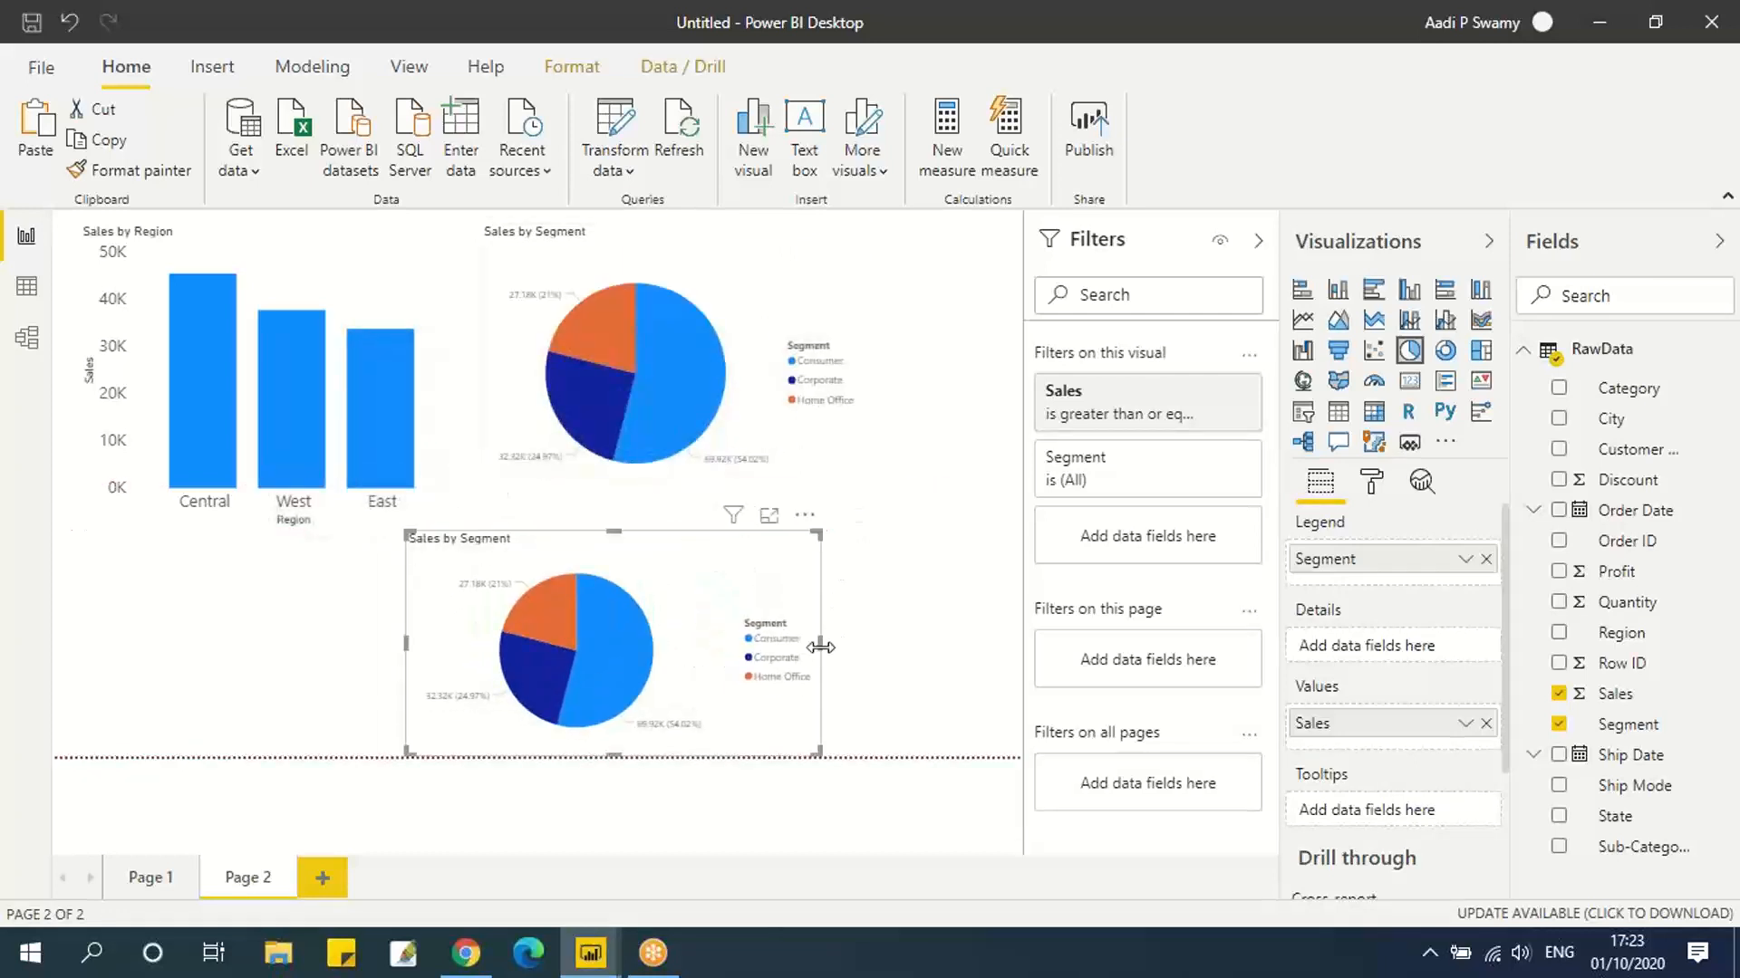
pyautogui.moveTo(821, 647); pyautogui.dragTo(1013, 661)
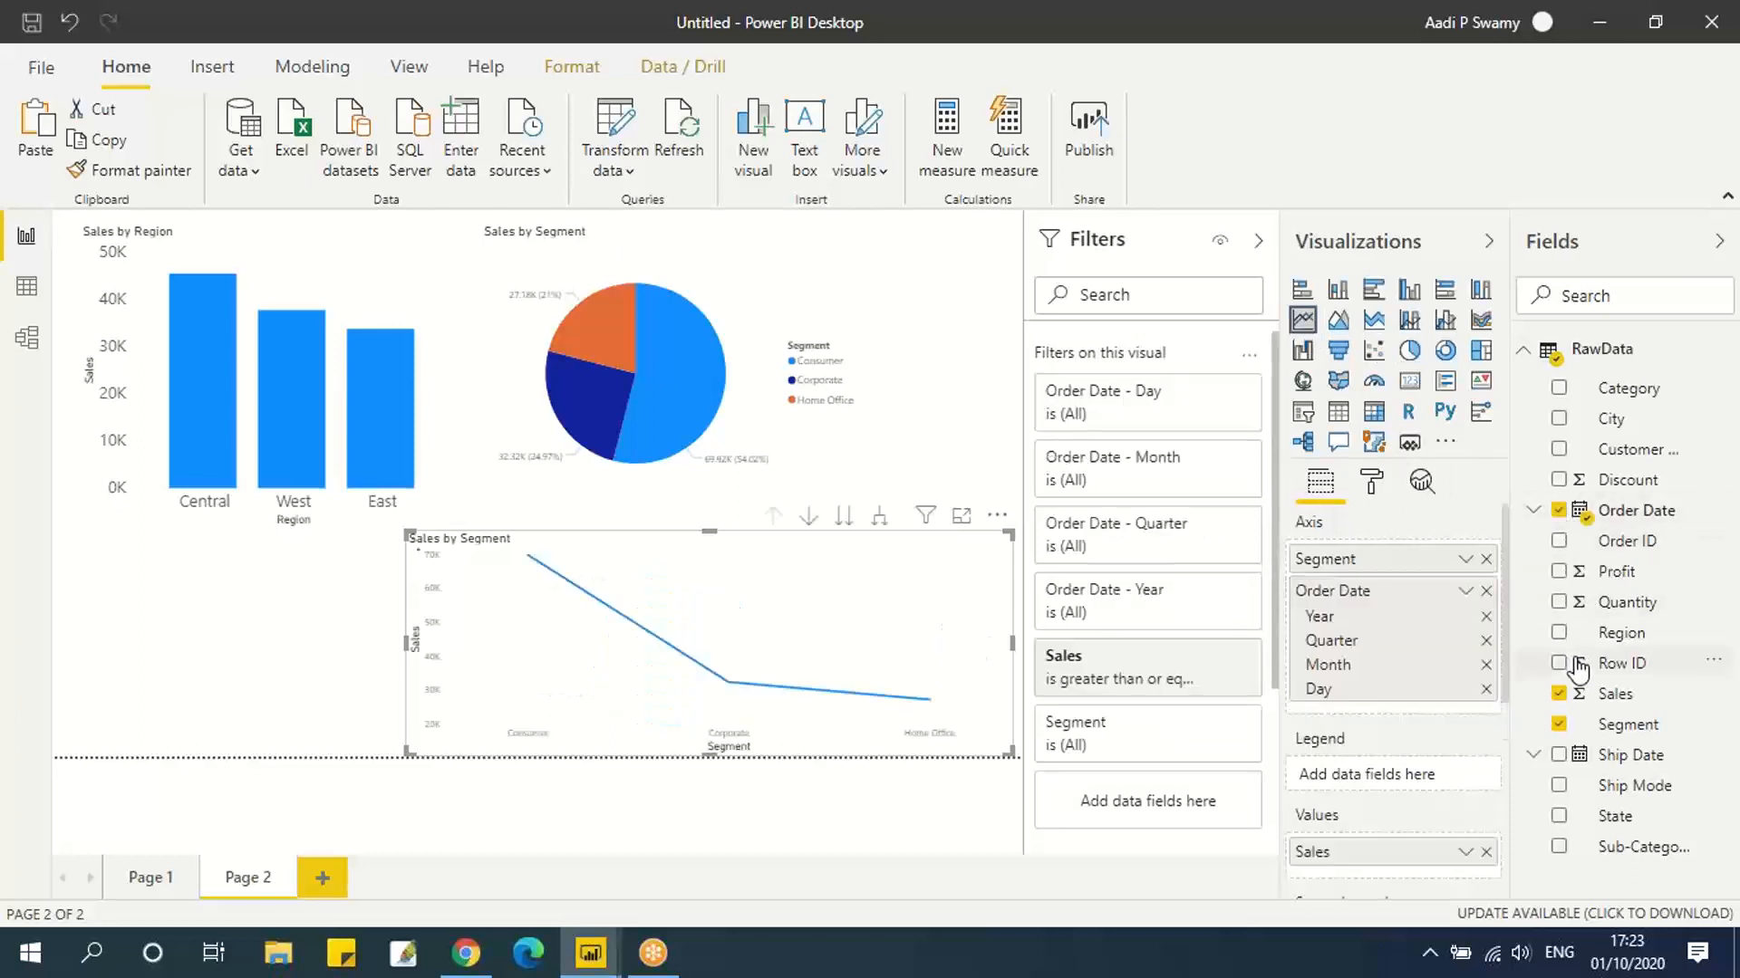
# Reduce the line chart's axis to the Order Date month level, removing Segment and the Day, Quarter and Year levels.
pyautogui.click(1486, 560)
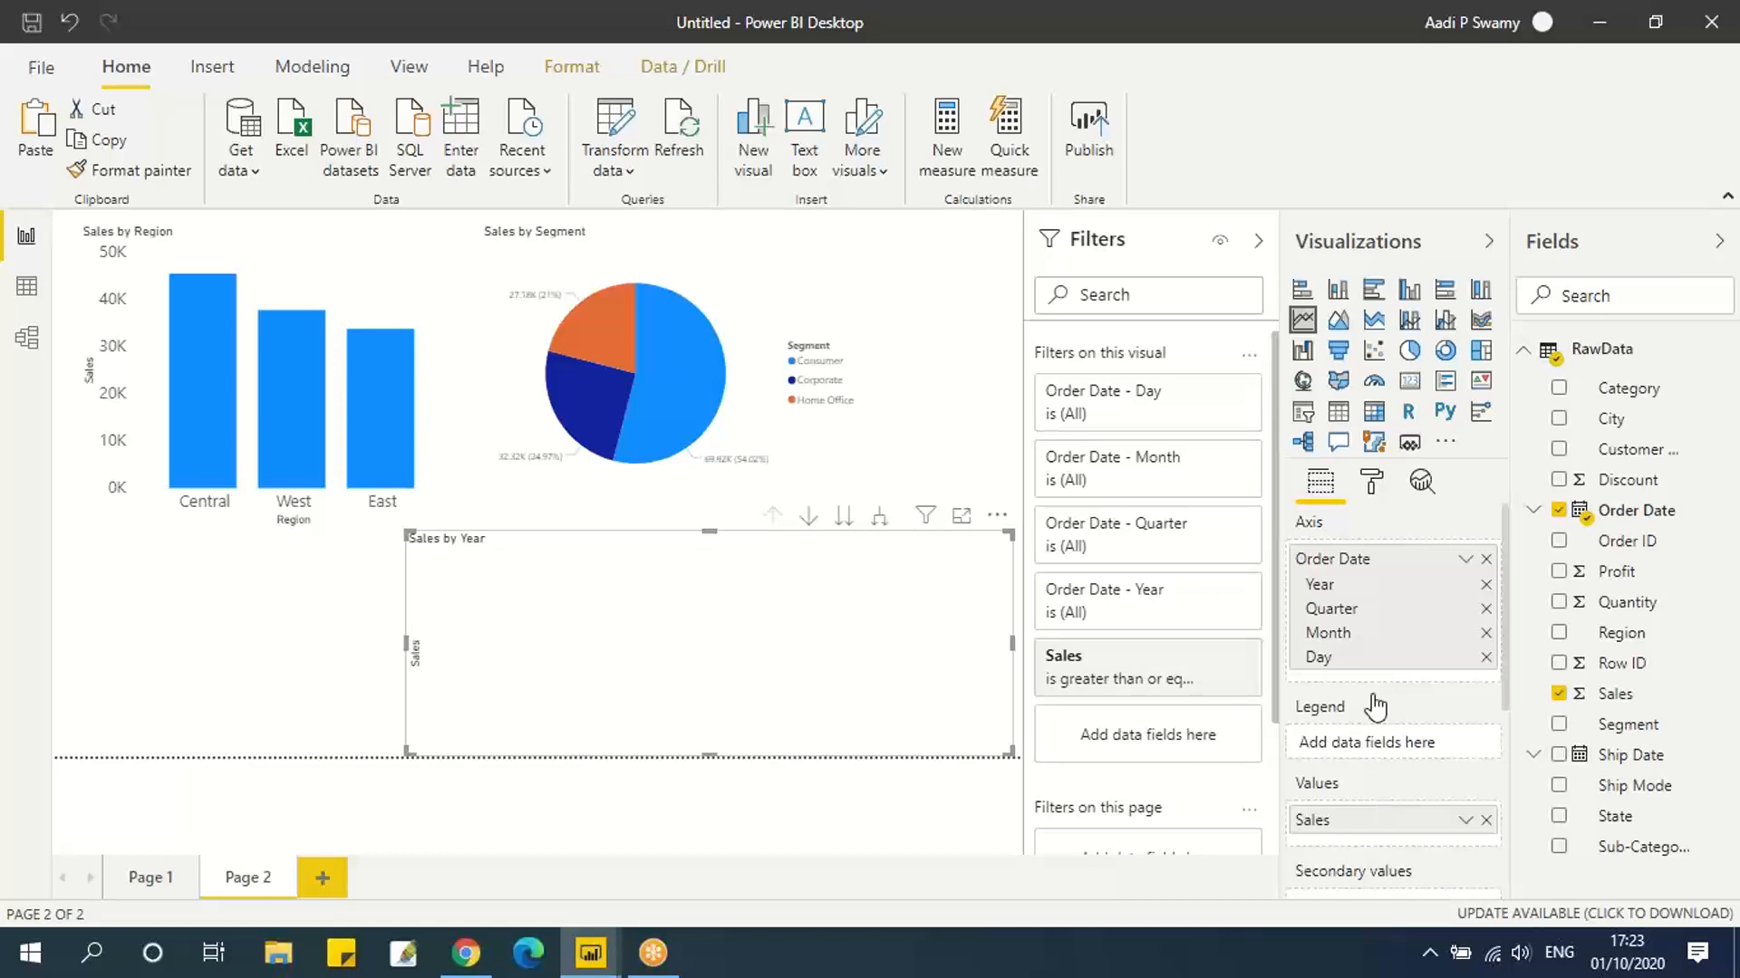
pyautogui.click(1487, 657)
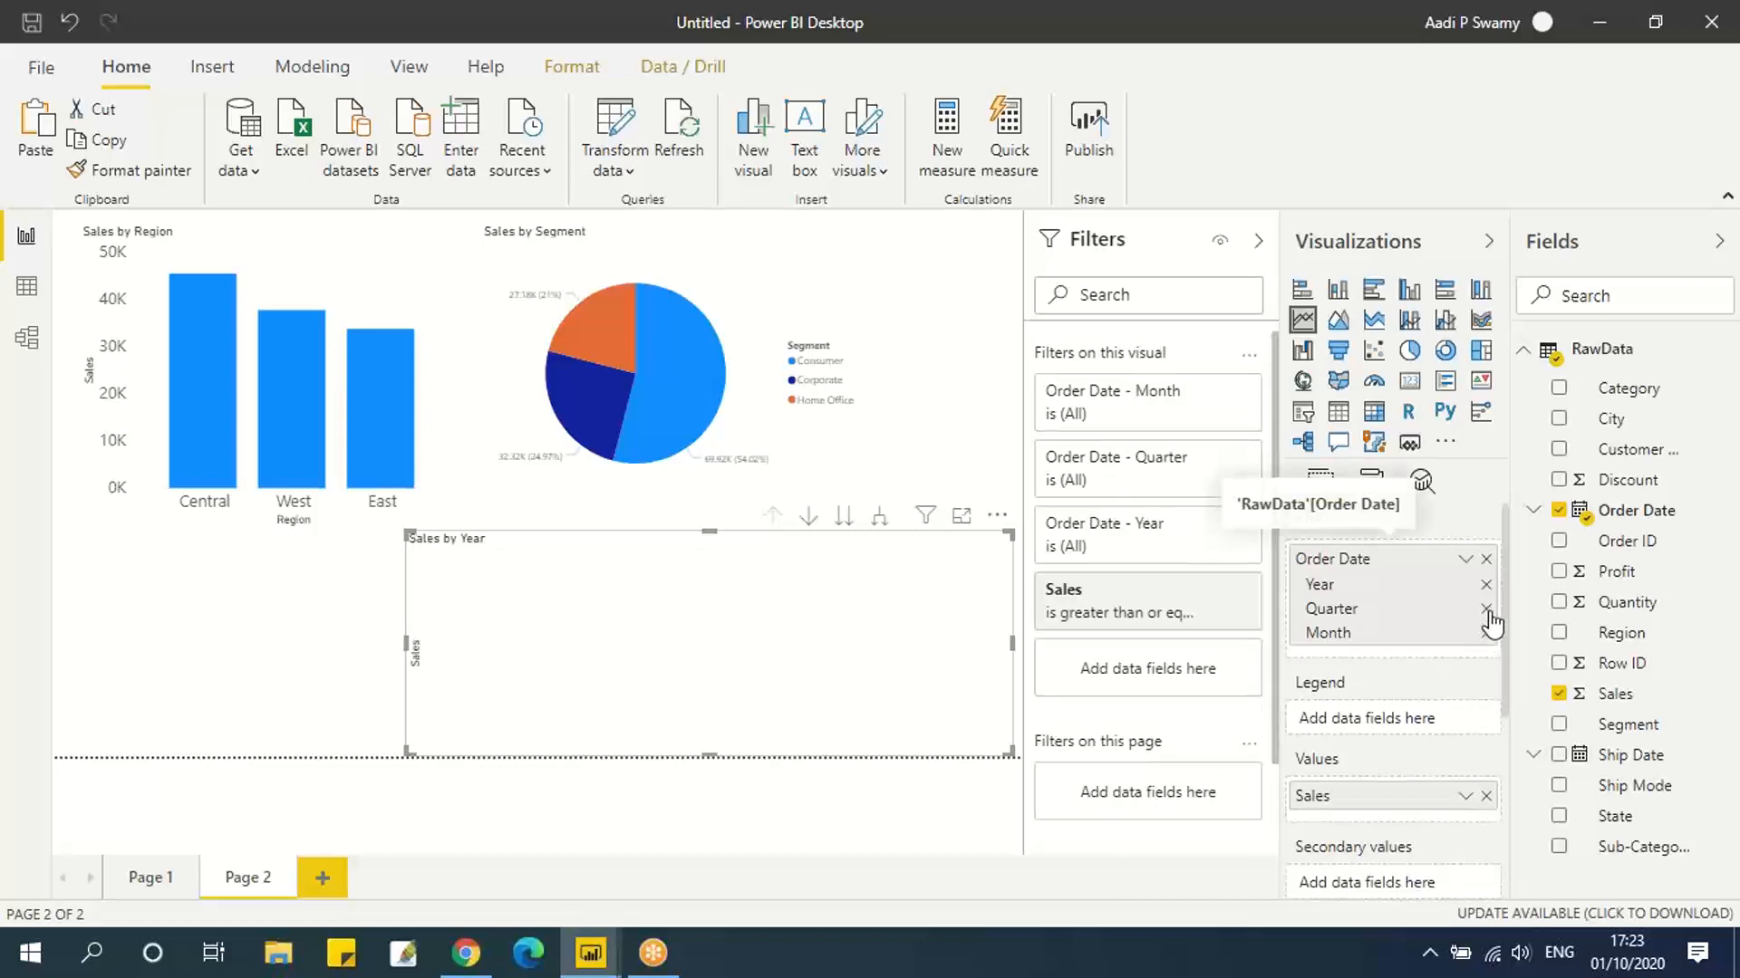
pyautogui.click(1485, 609)
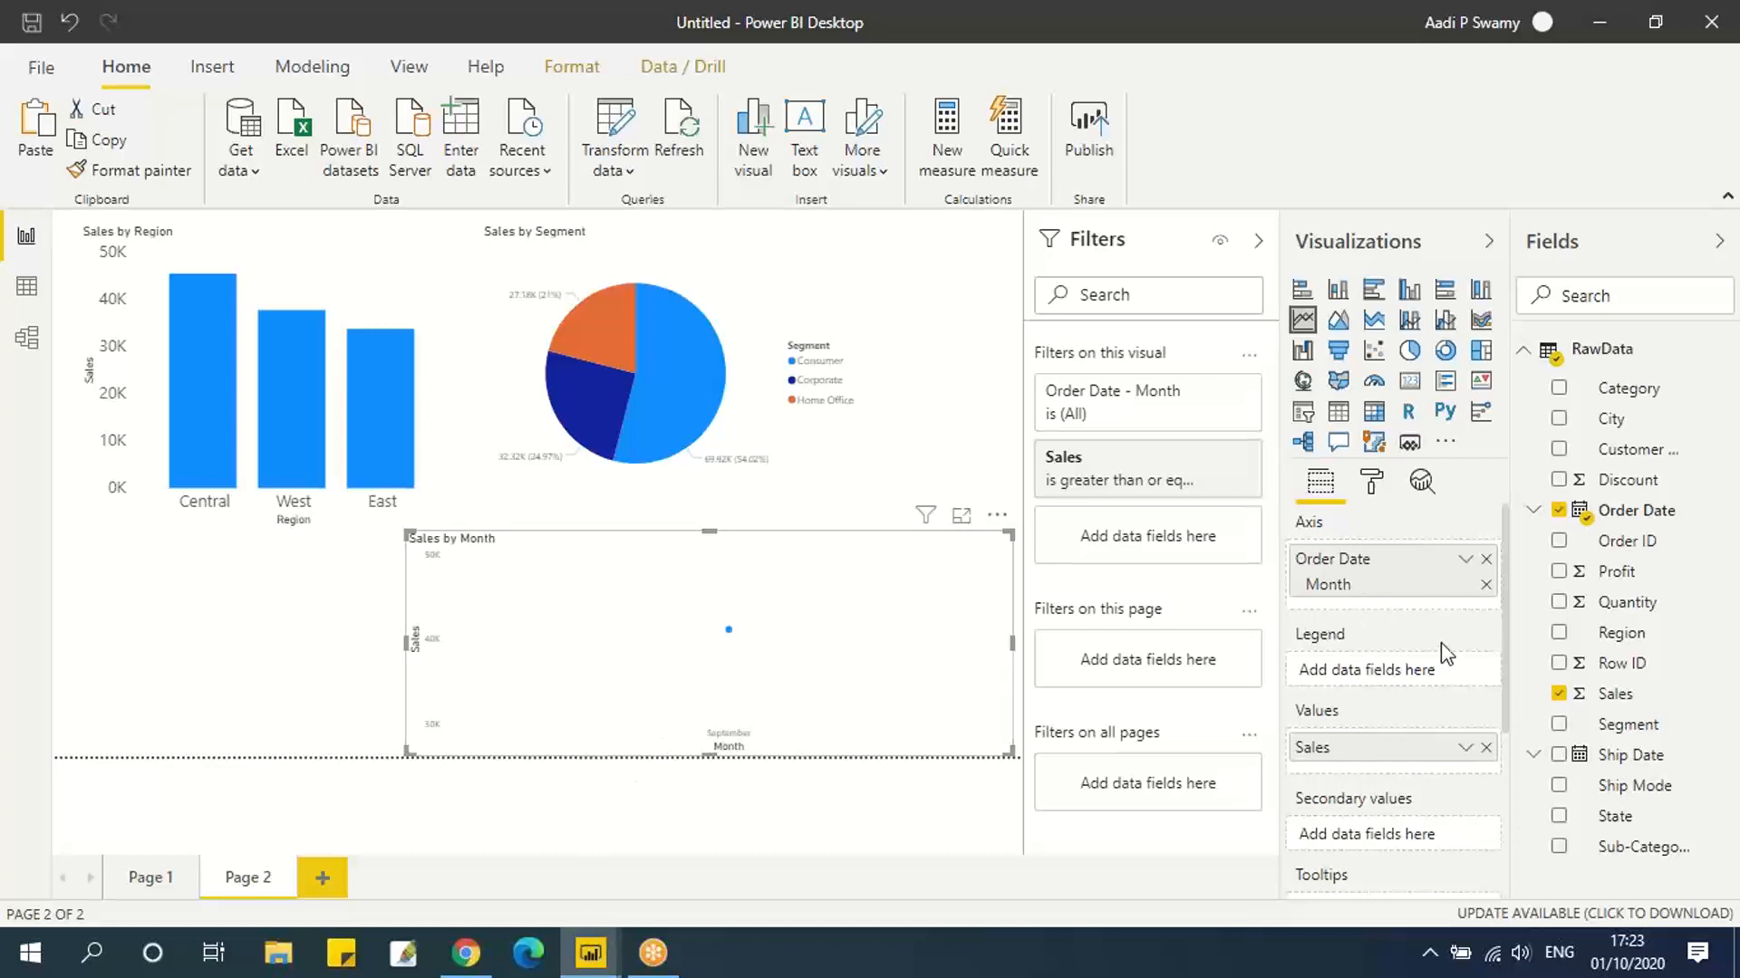
# Replace Order Date with Segment on the line chart's axis and widen the chart to span beneath both upper charts.
pyautogui.click(1487, 560)
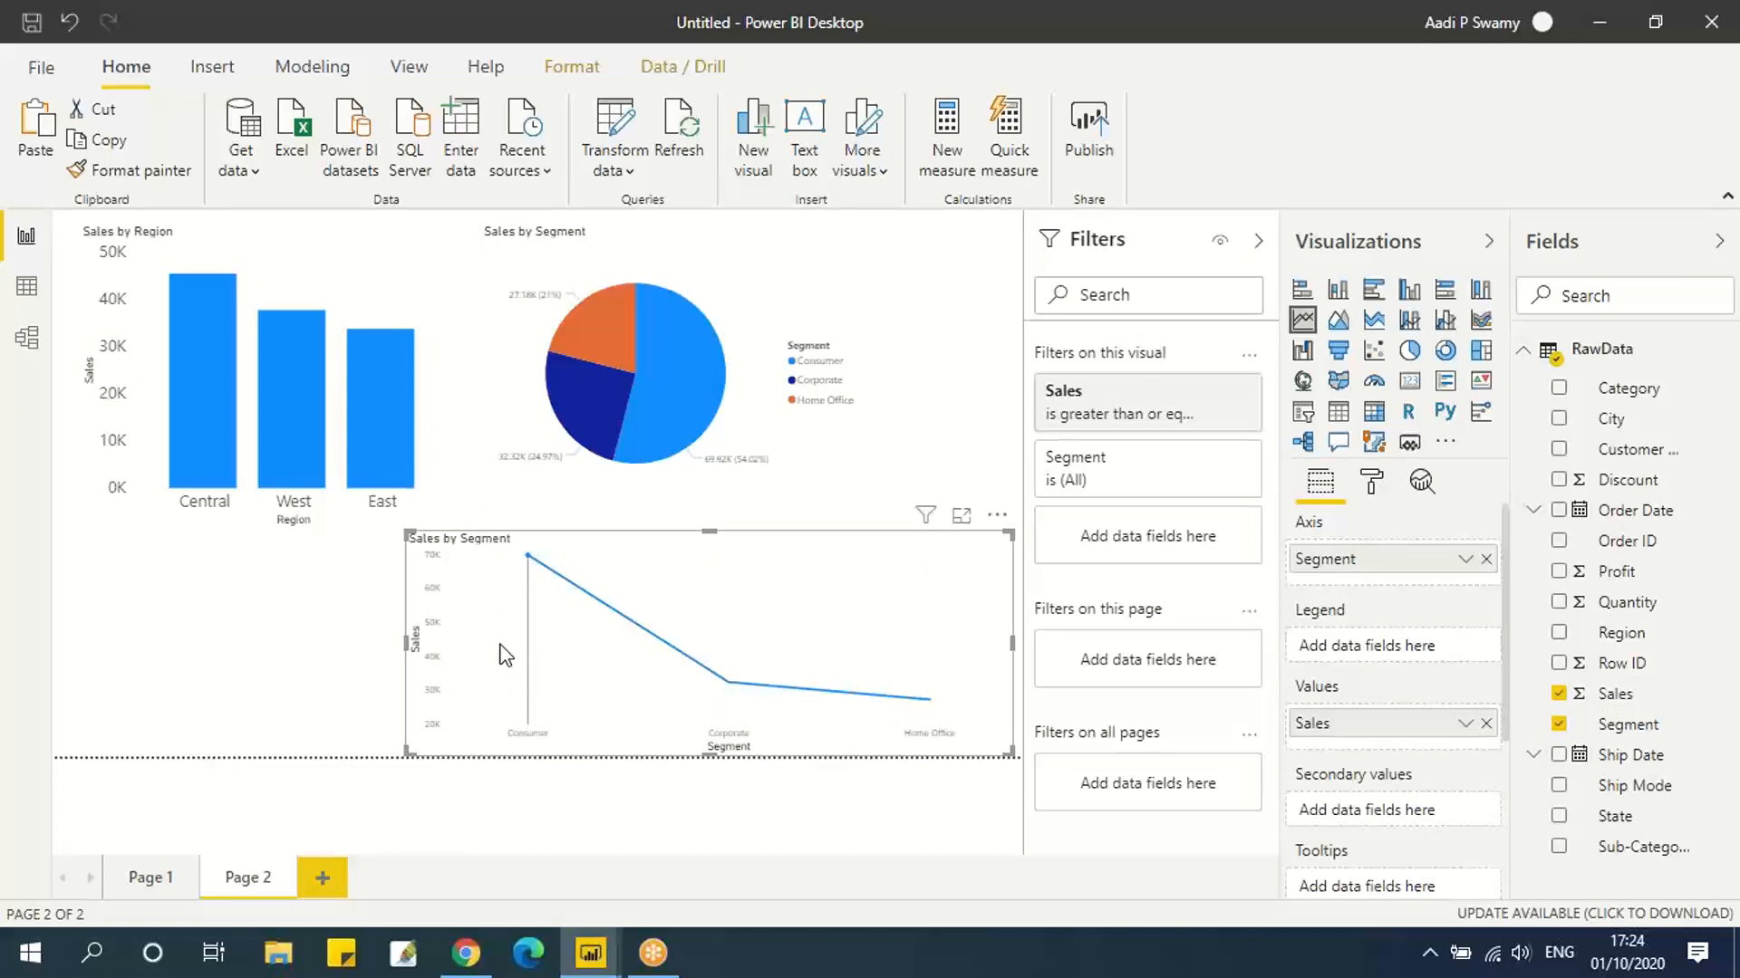
pyautogui.moveTo(505, 654)
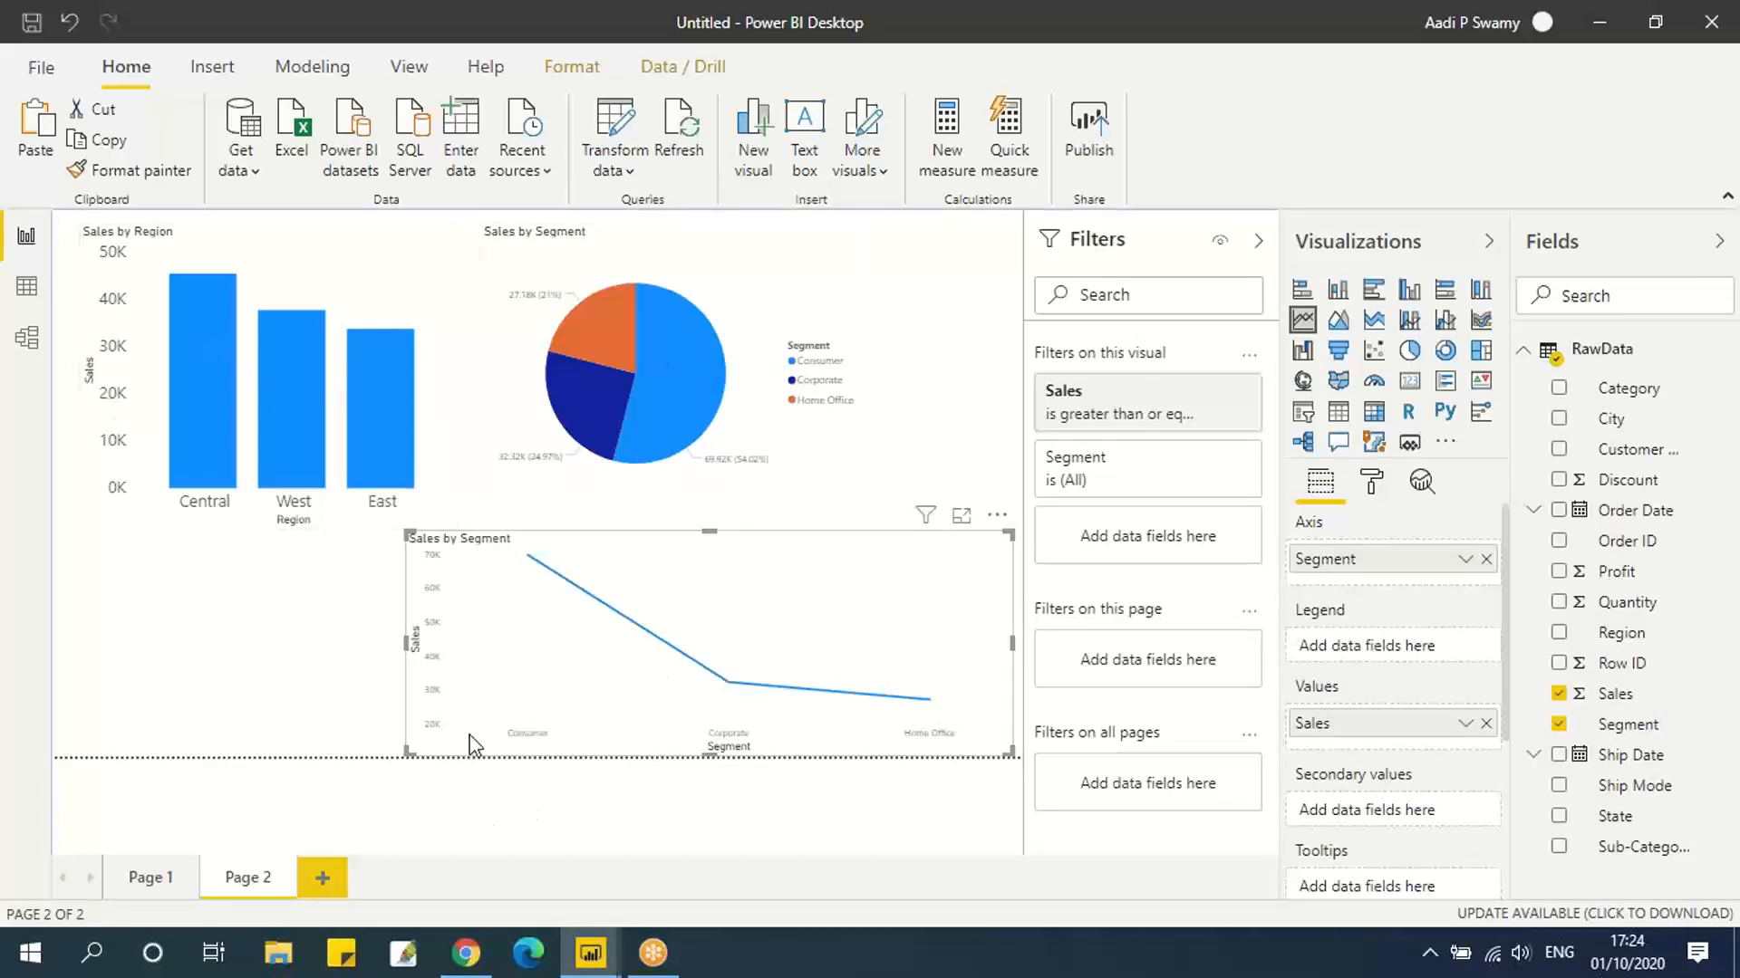
pyautogui.moveTo(405, 645); pyautogui.dragTo(104, 645)
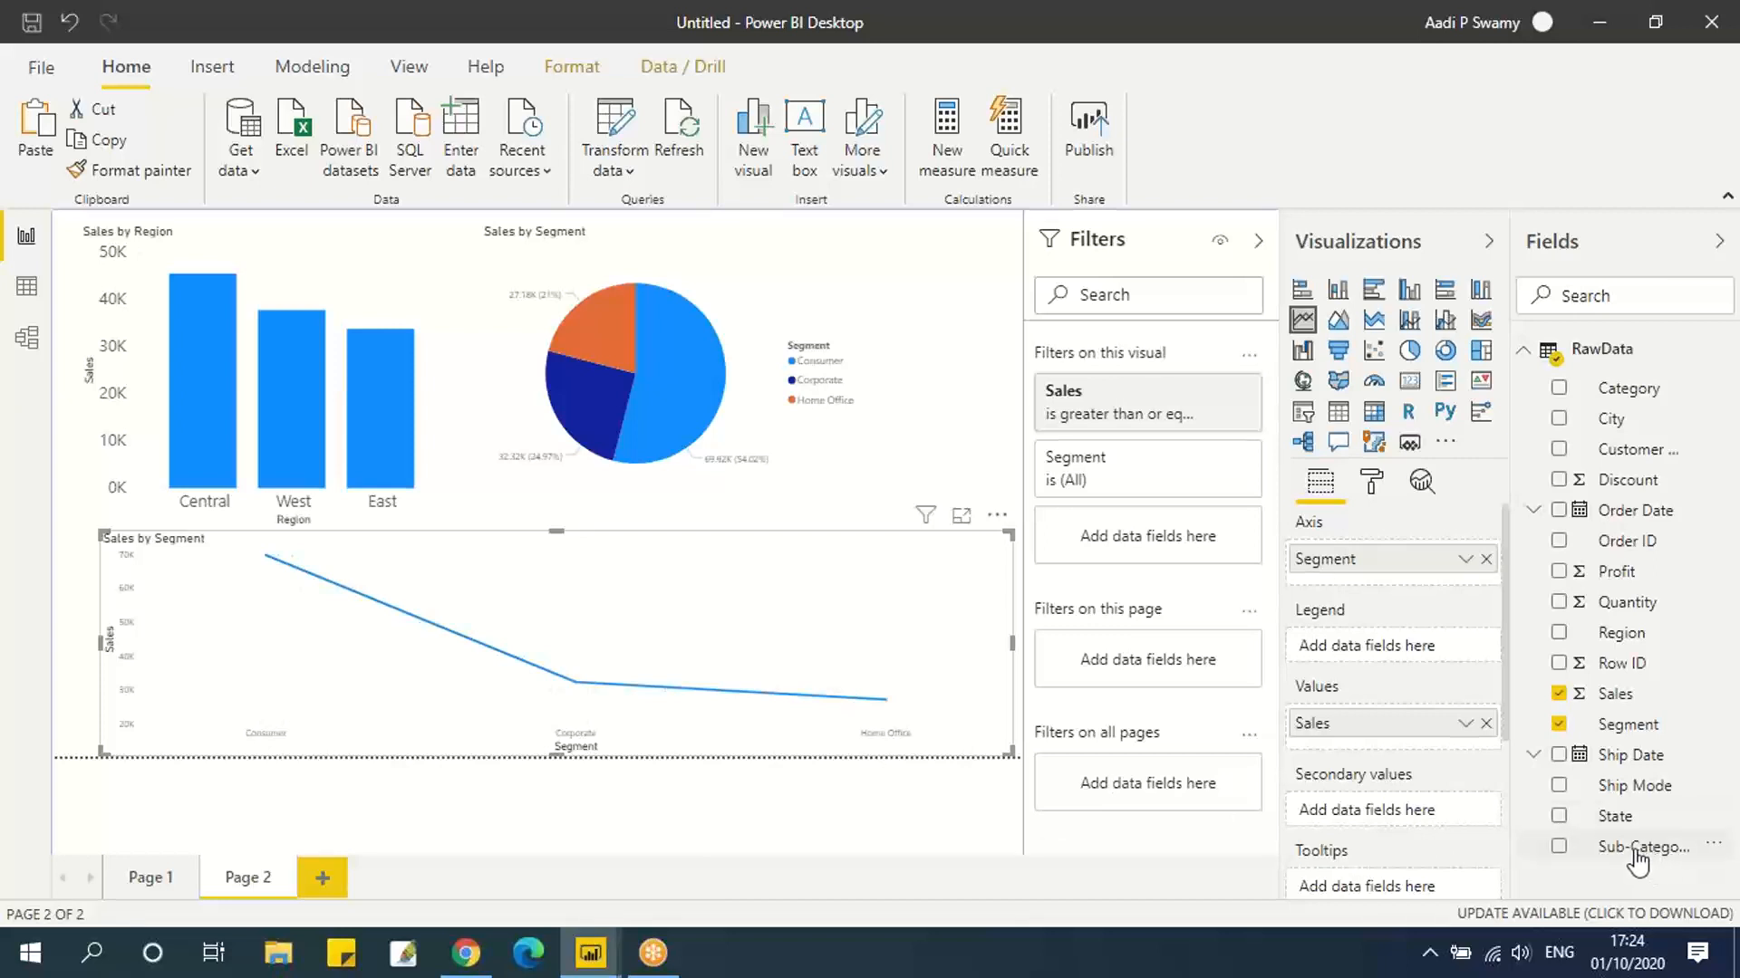
pyautogui.moveTo(1638, 861); pyautogui.dragTo(1169, 725)
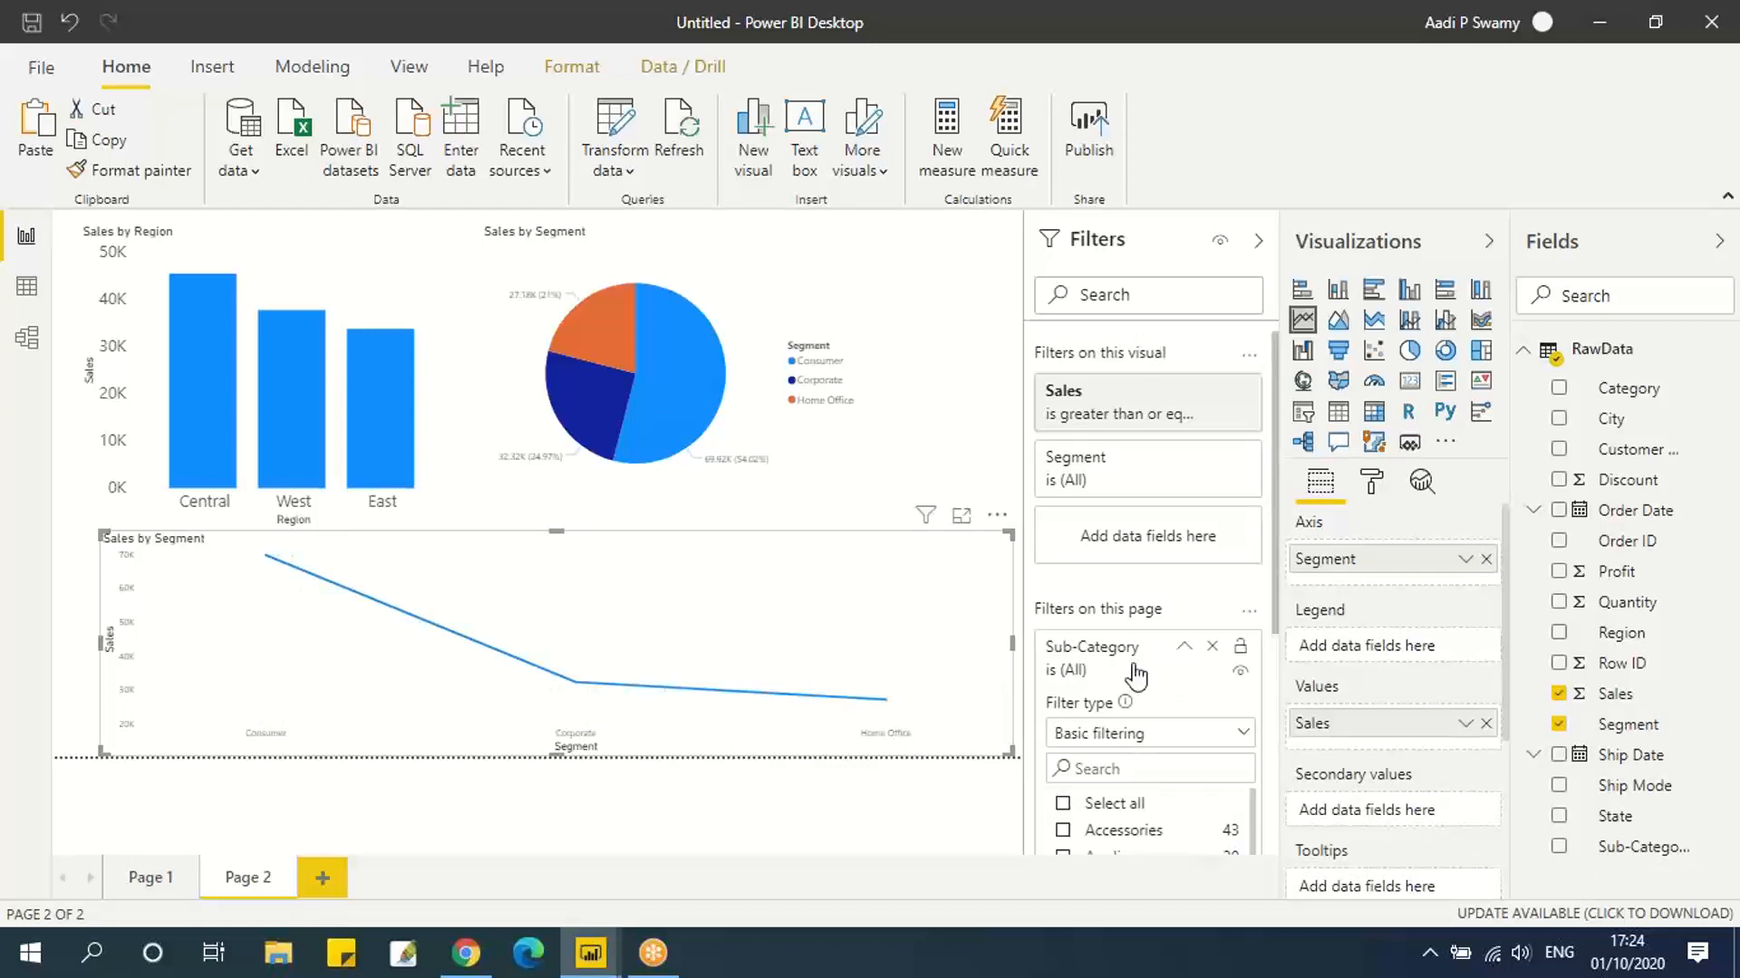
pyautogui.scroll(-5, 1131, 769)
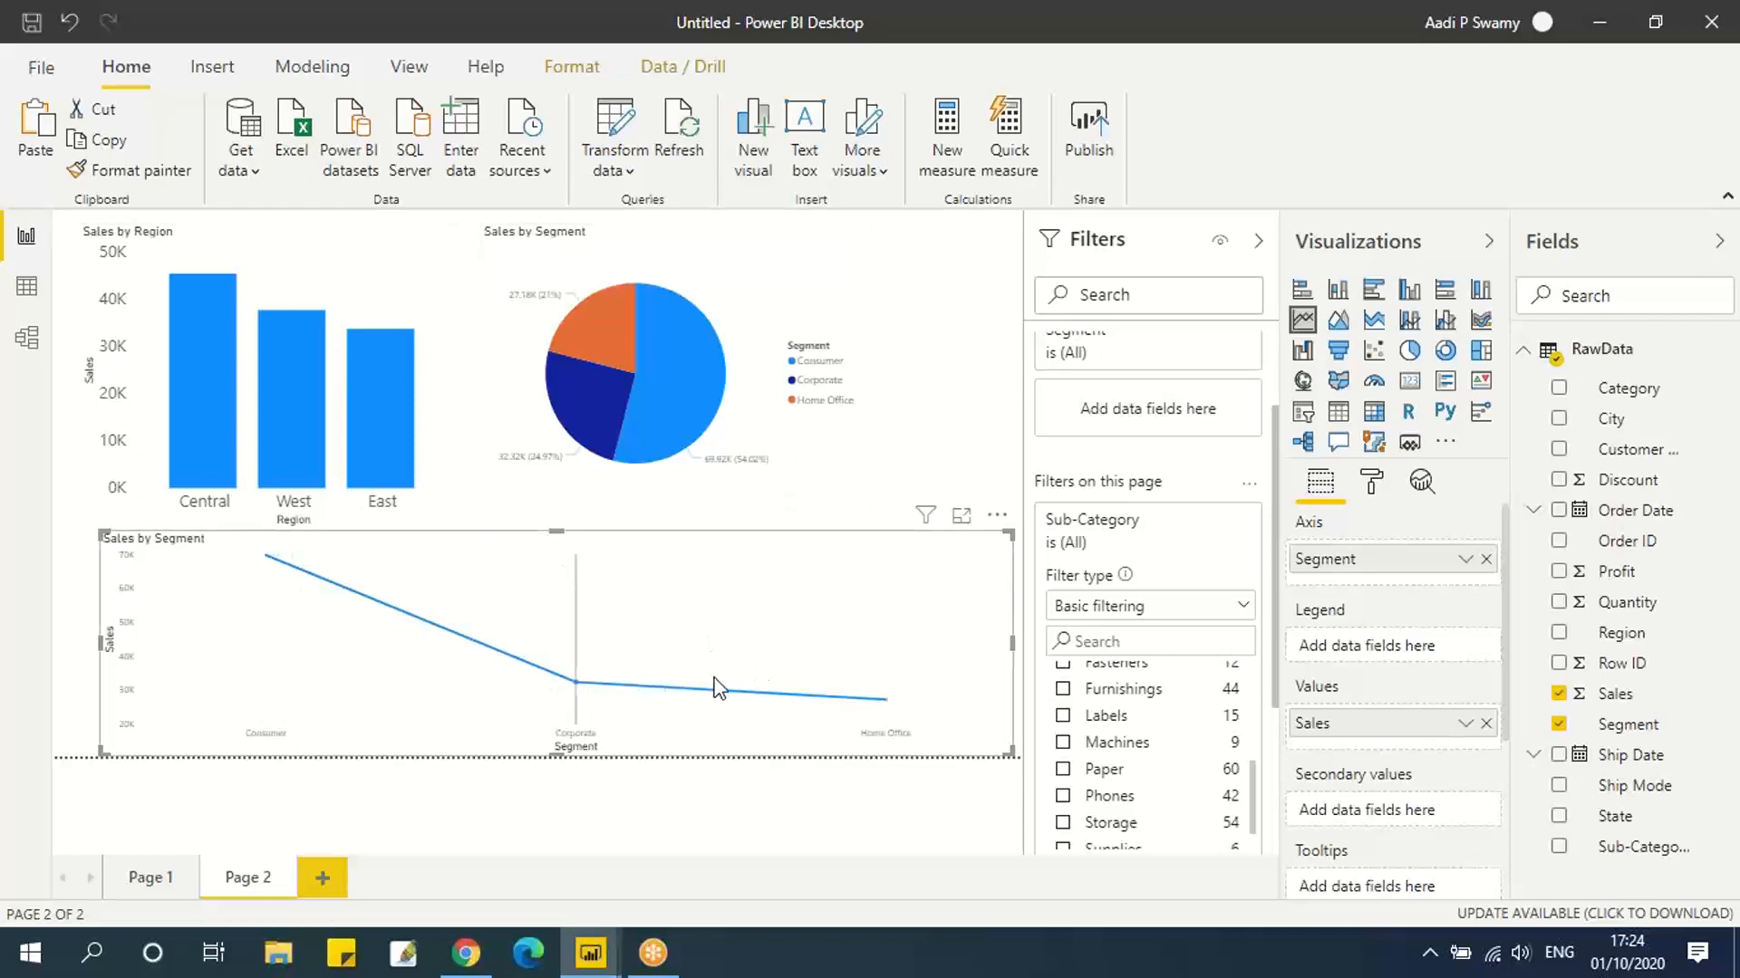
pyautogui.moveTo(715, 688)
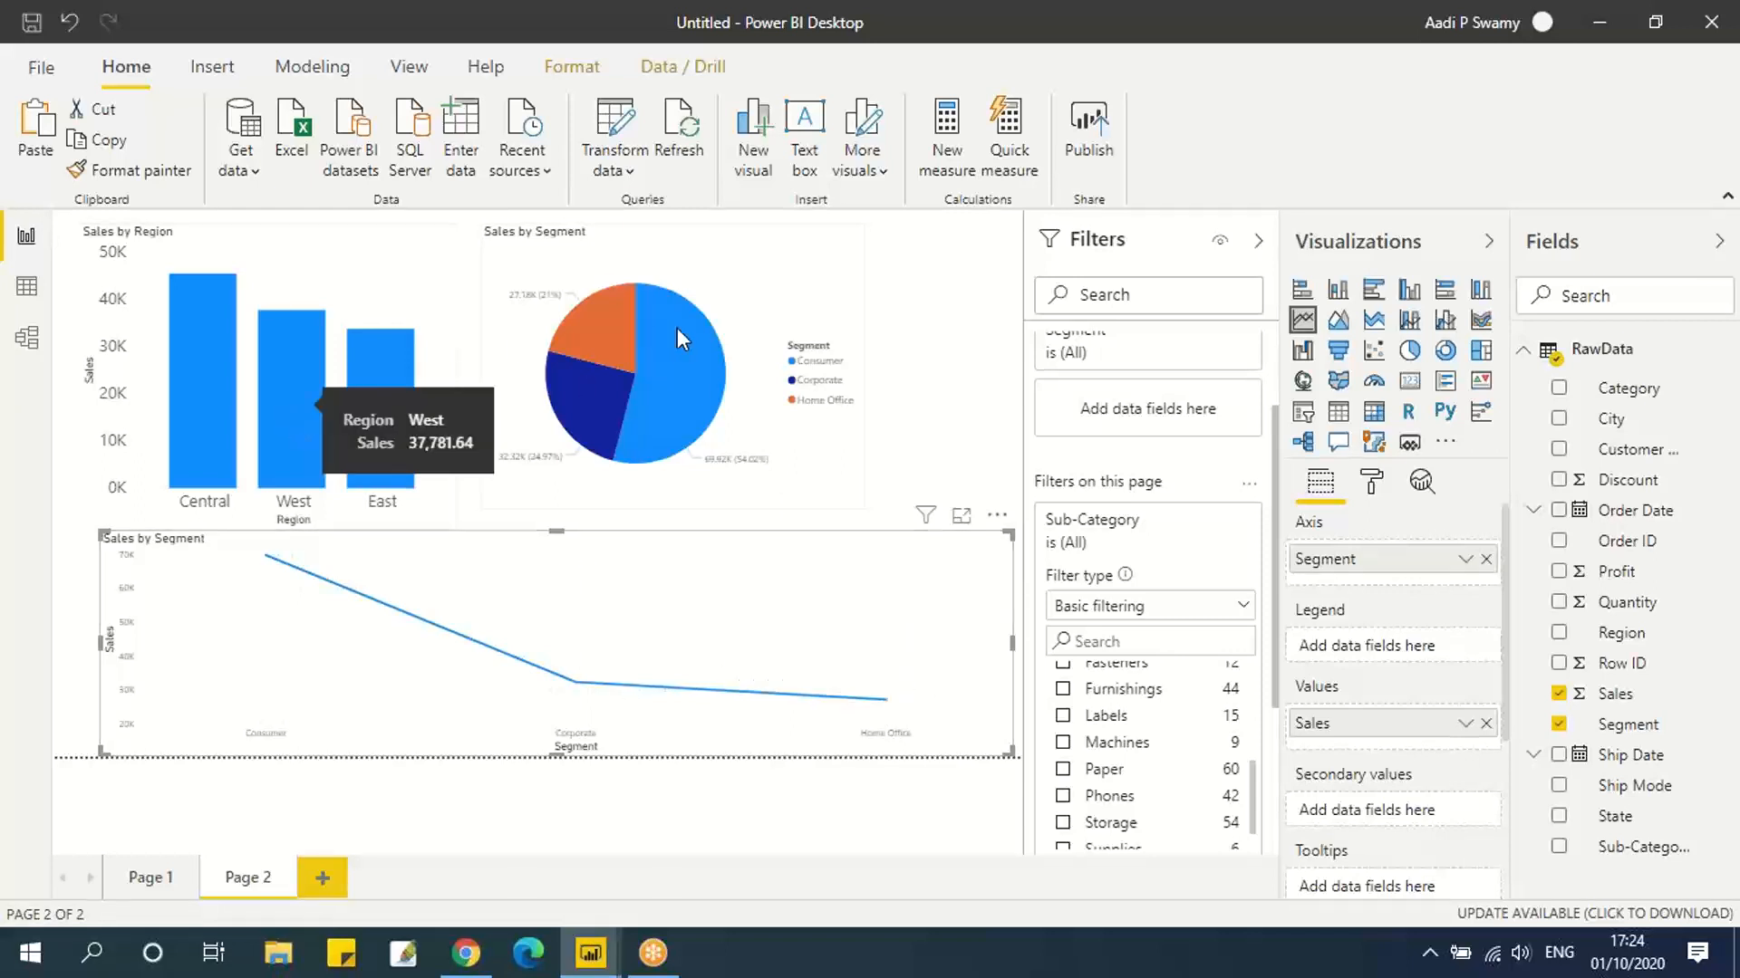
pyautogui.scroll(2, 1223, 625)
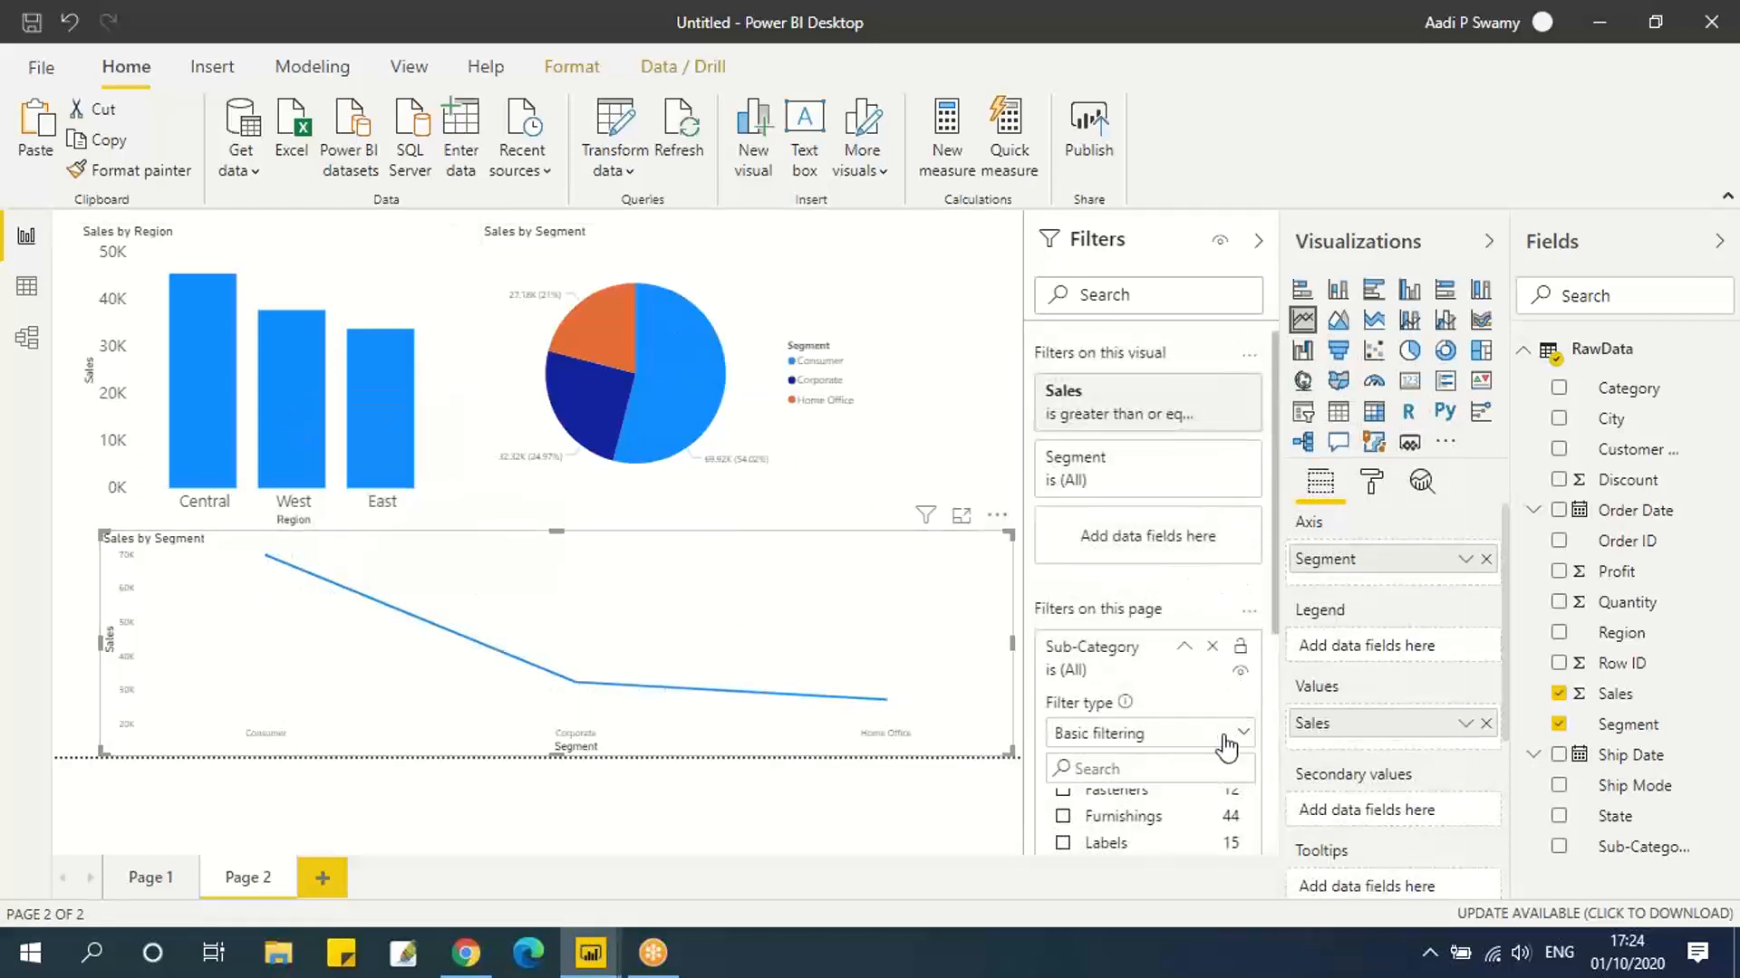
pyautogui.click(1212, 646)
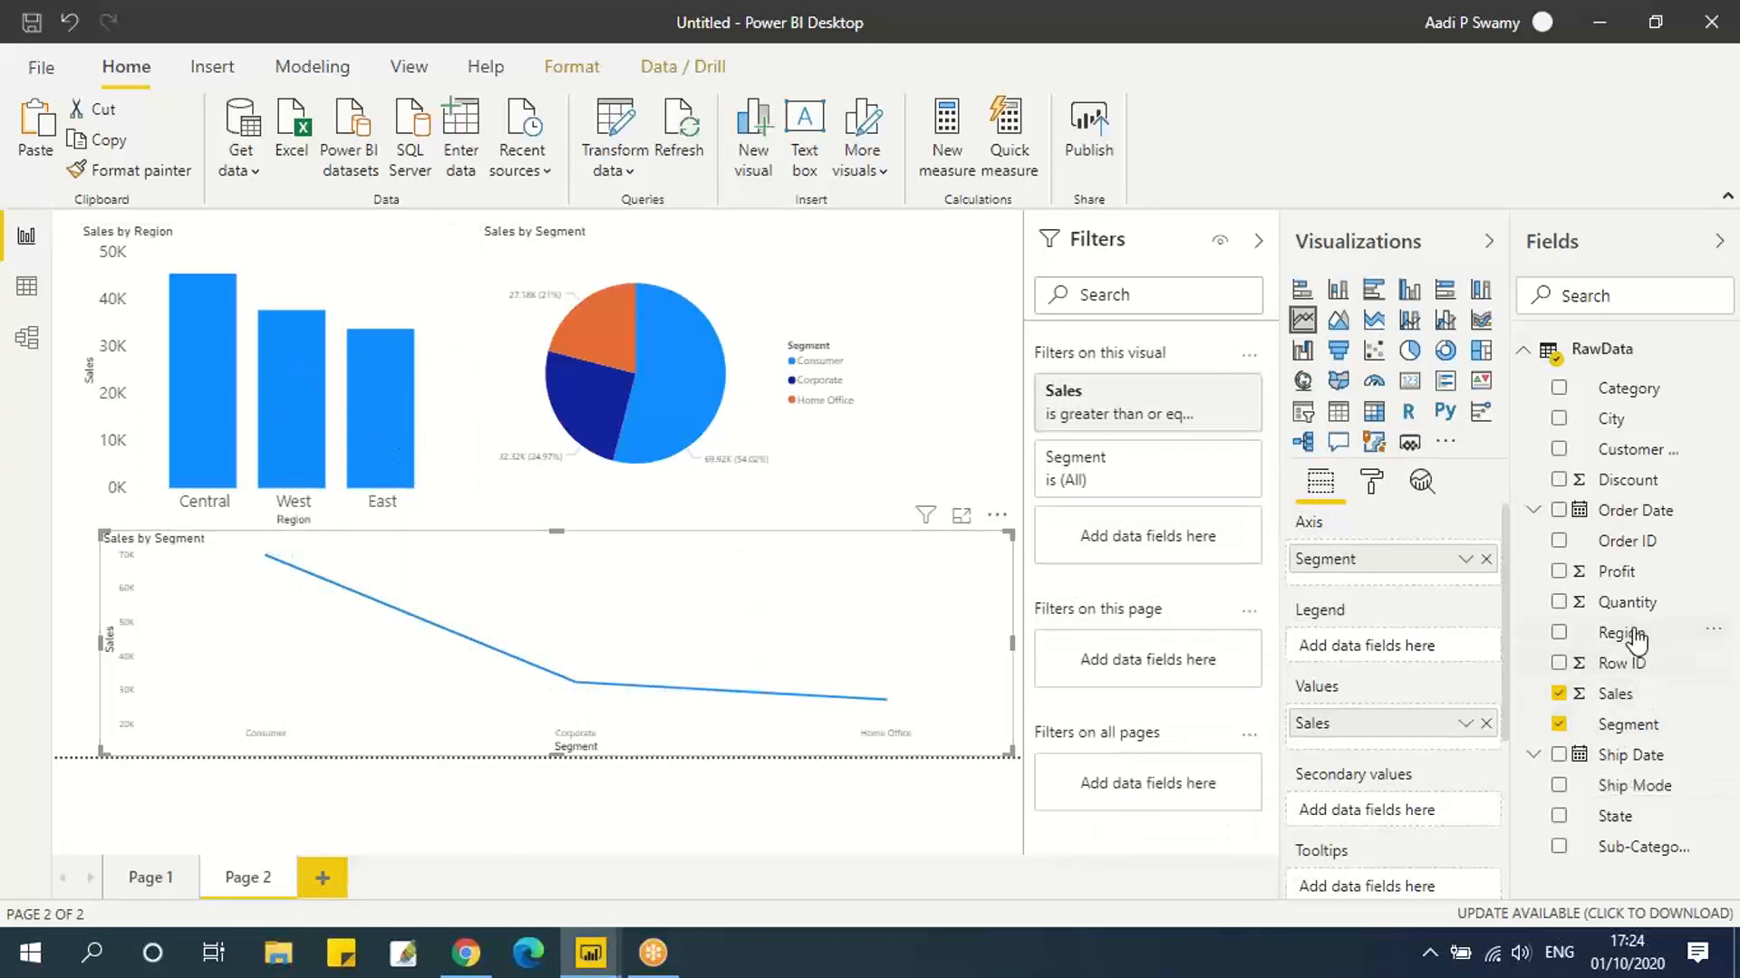
# Add Region as a page-level filter and try Central alone, East alone, and both regions together.
pyautogui.moveTo(1465, 687); pyautogui.dragTo(1169, 675)
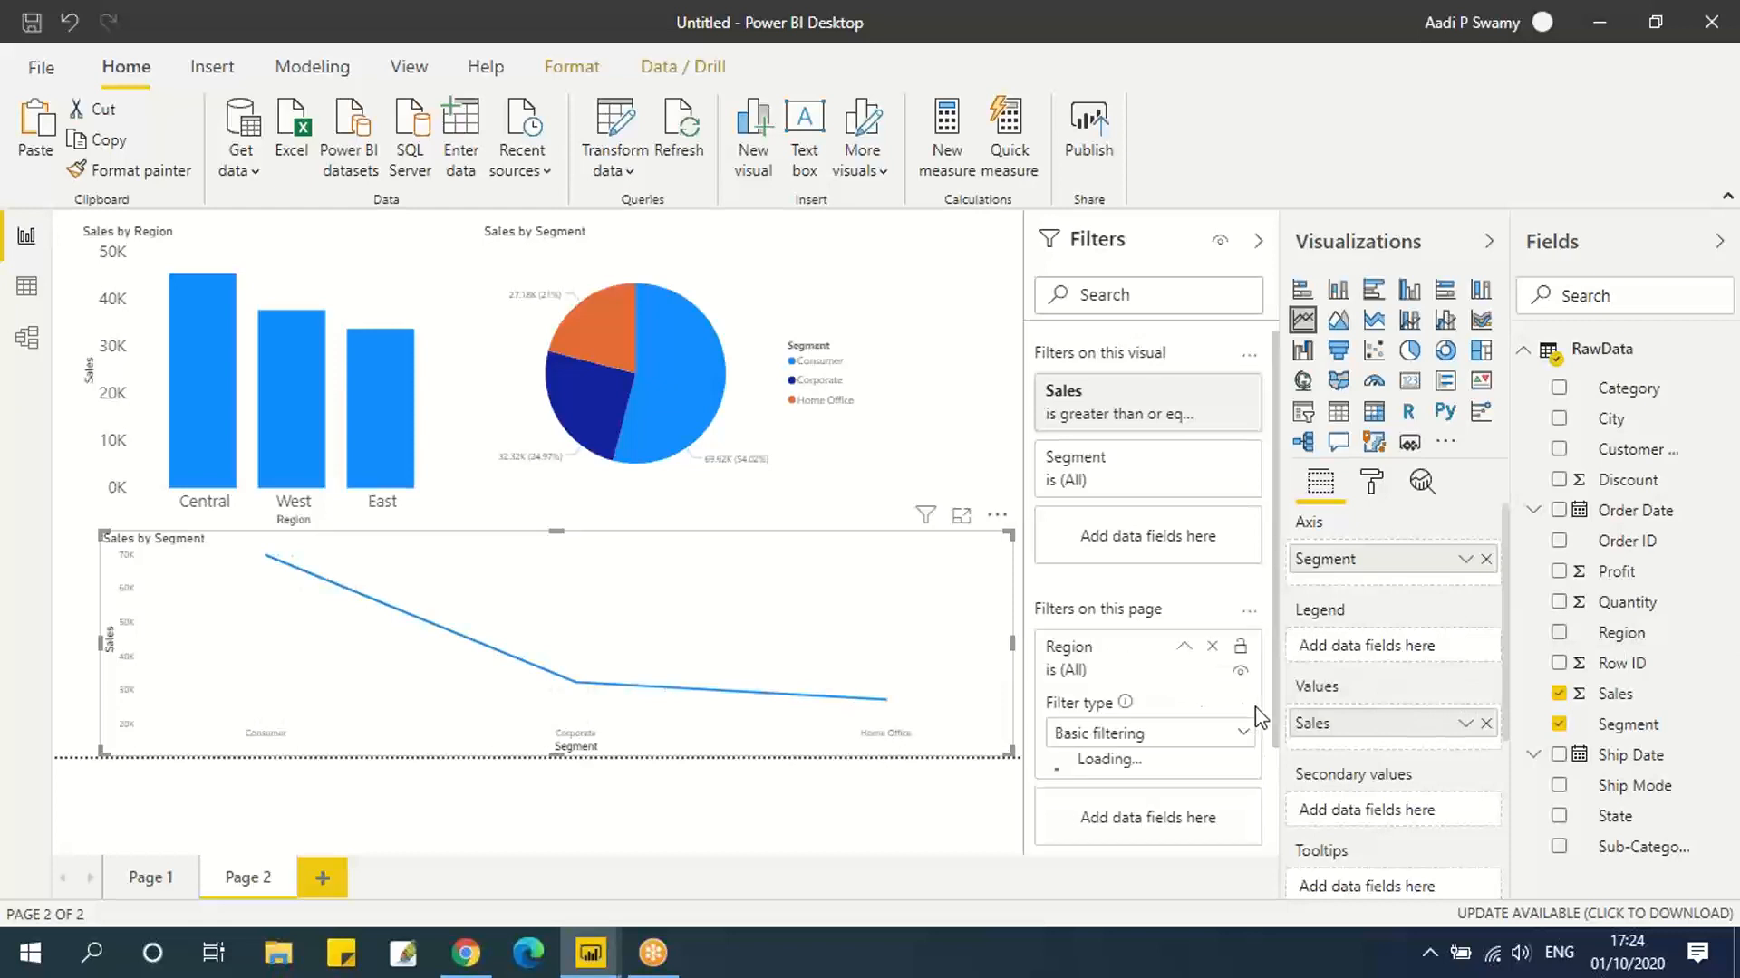
pyautogui.scroll(-3, 1250, 707)
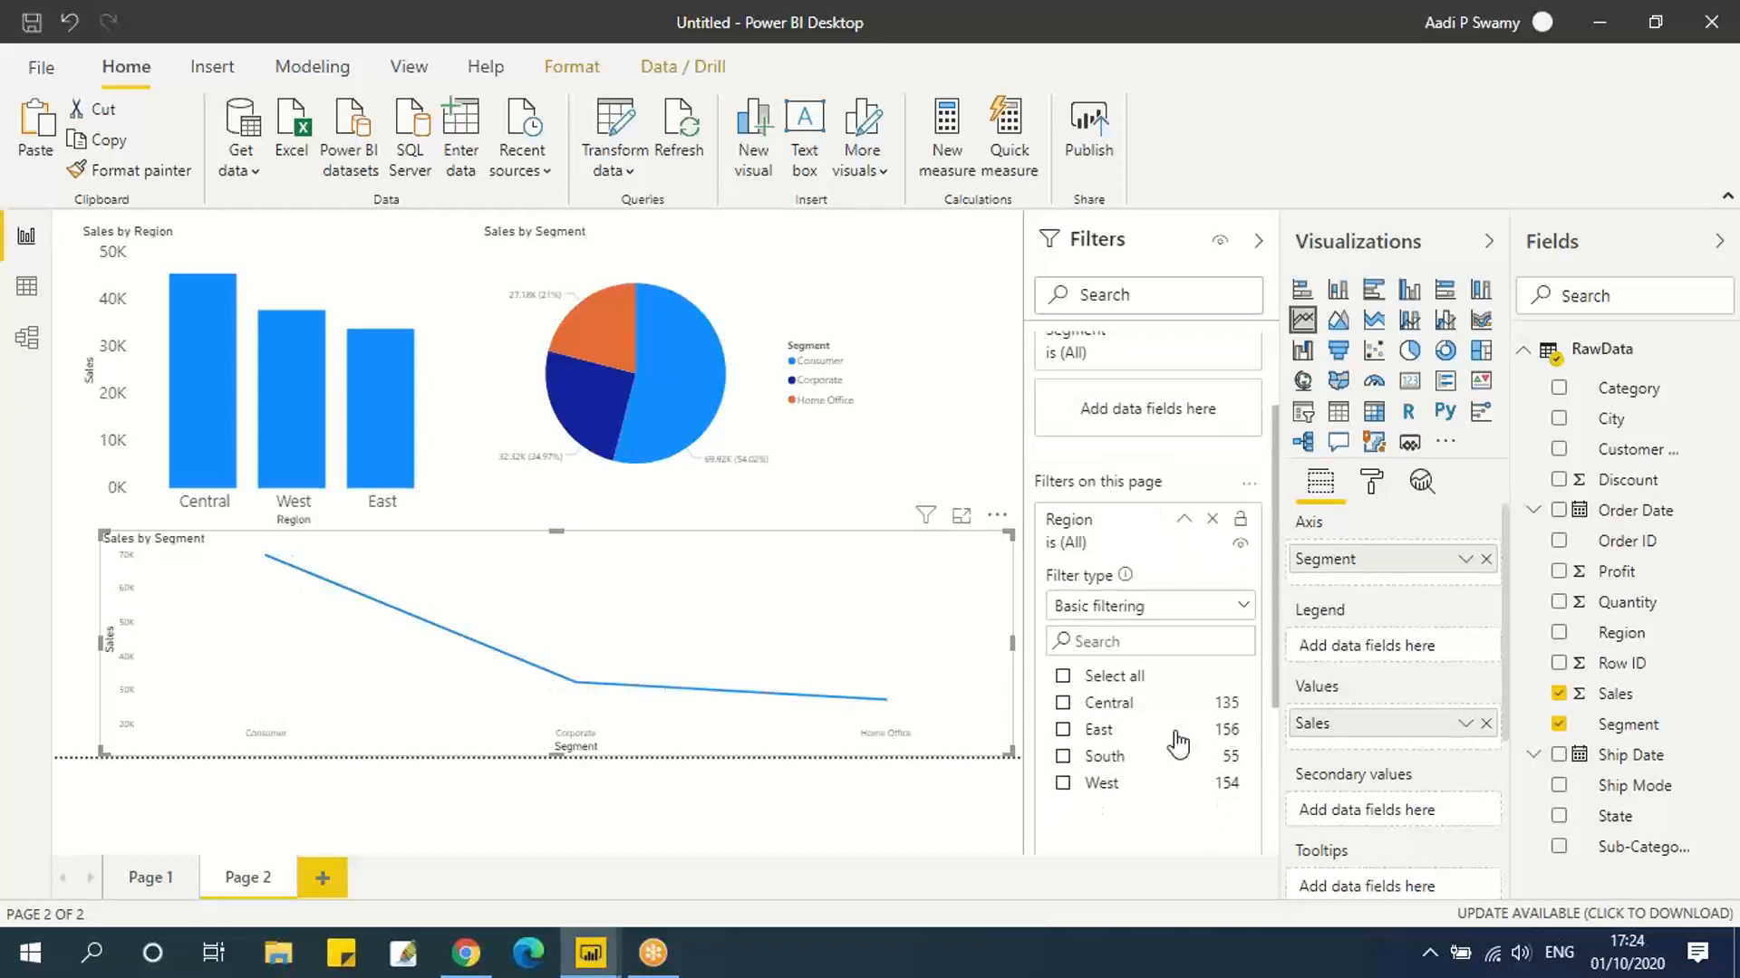
pyautogui.click(1064, 704)
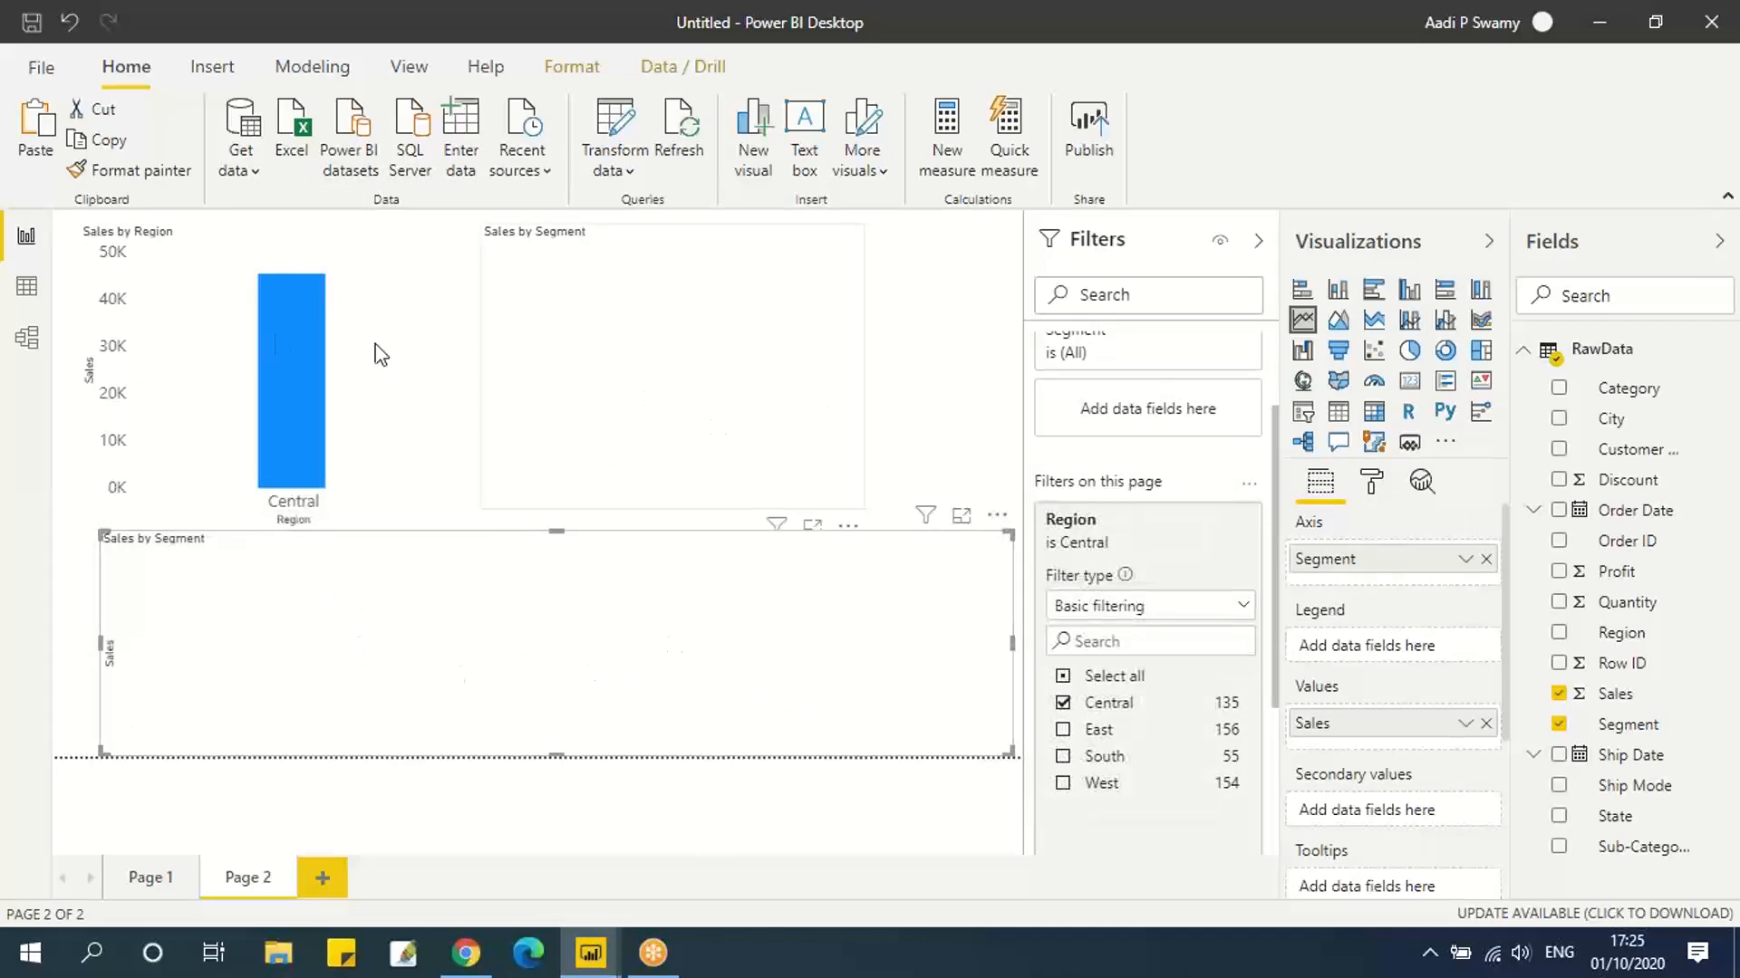
pyautogui.click(1064, 730)
pyautogui.click(1065, 705)
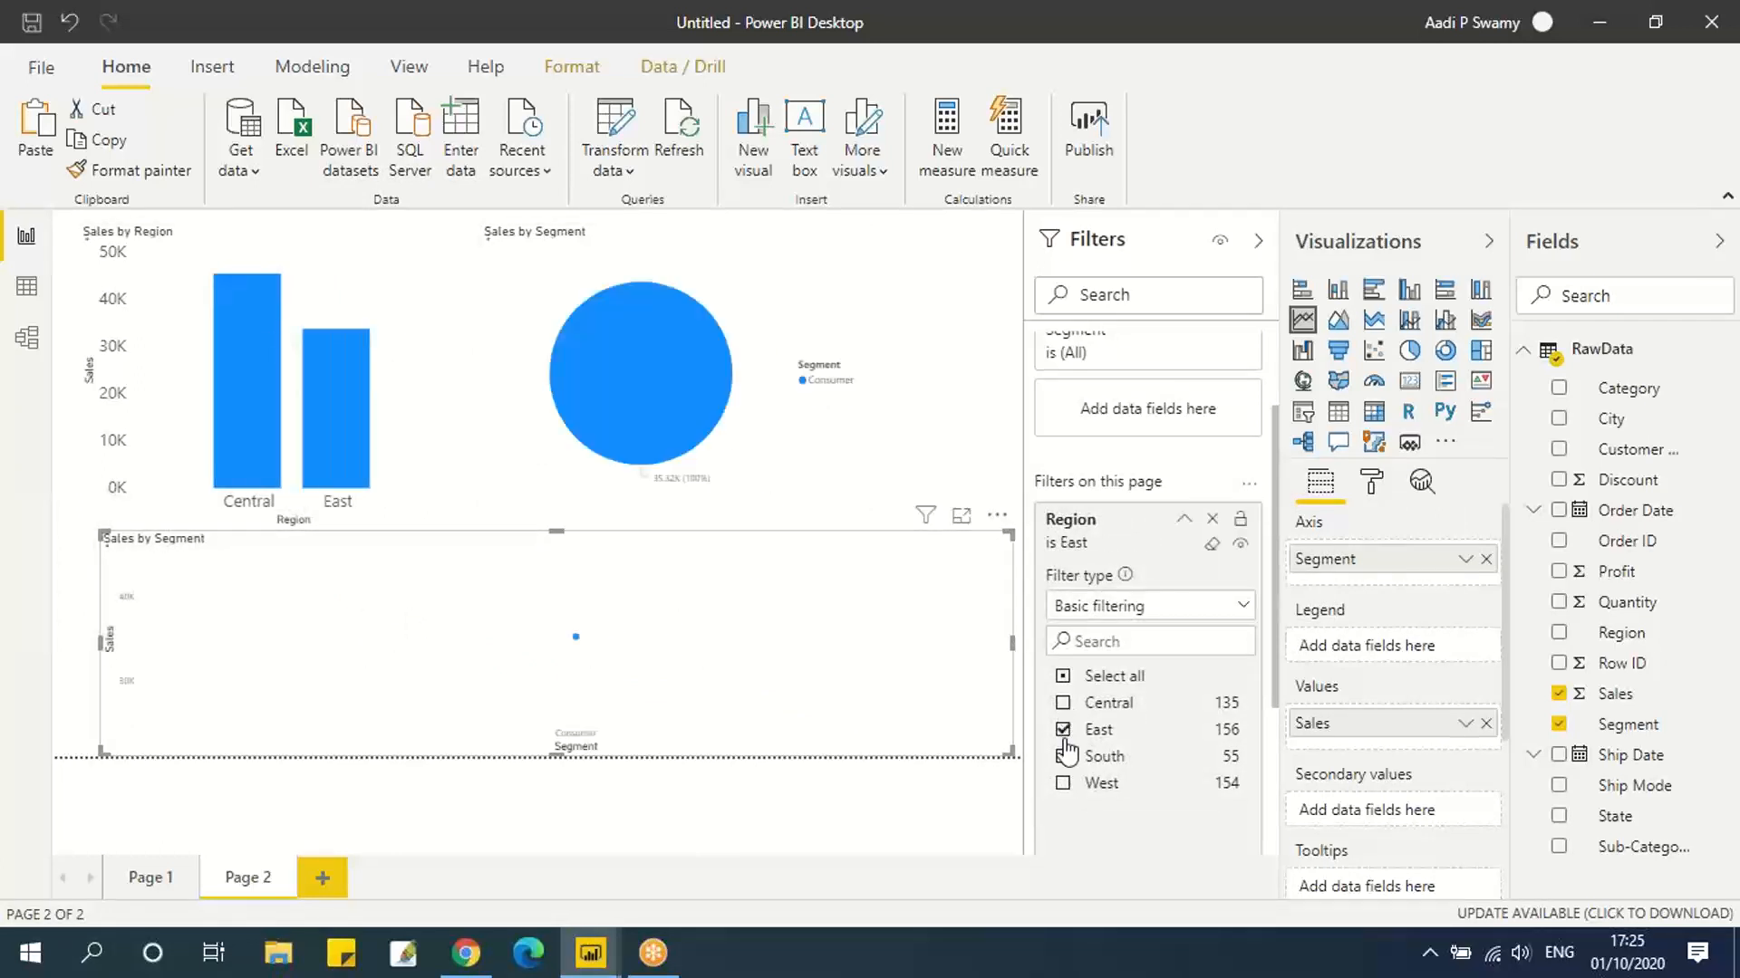
pyautogui.click(1065, 704)
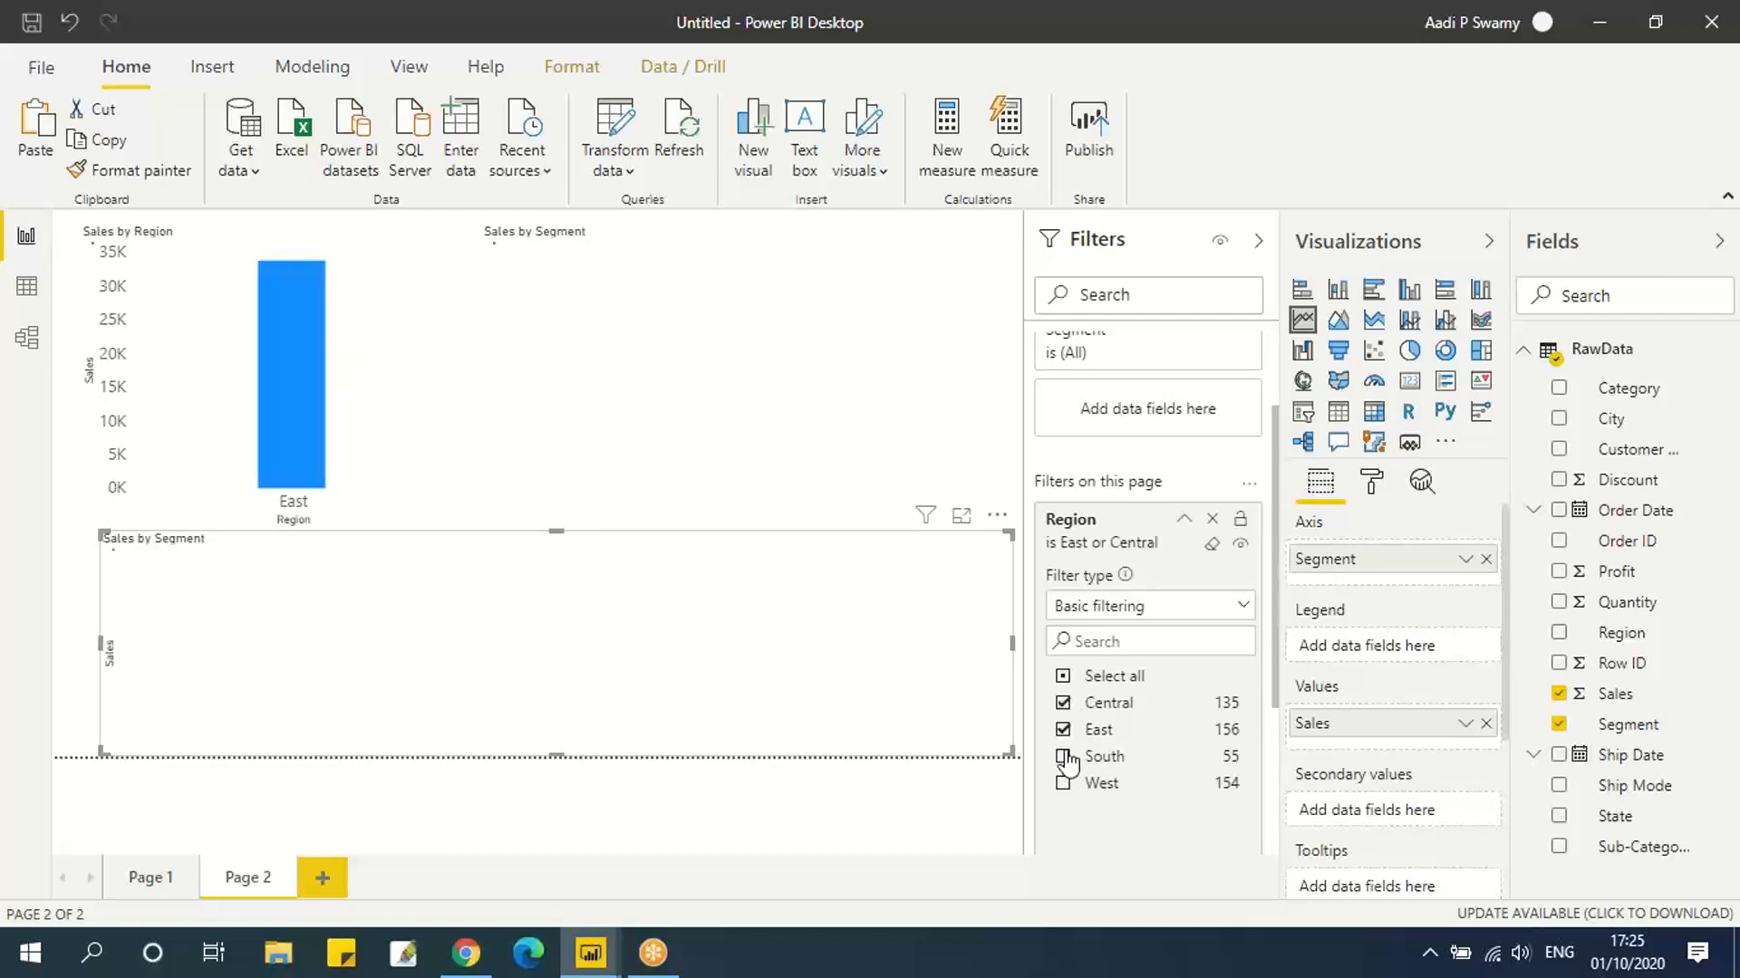
# Extend the Region page filter to South, West and all regions, and remove the filter from the page.
pyautogui.click(1065, 766)
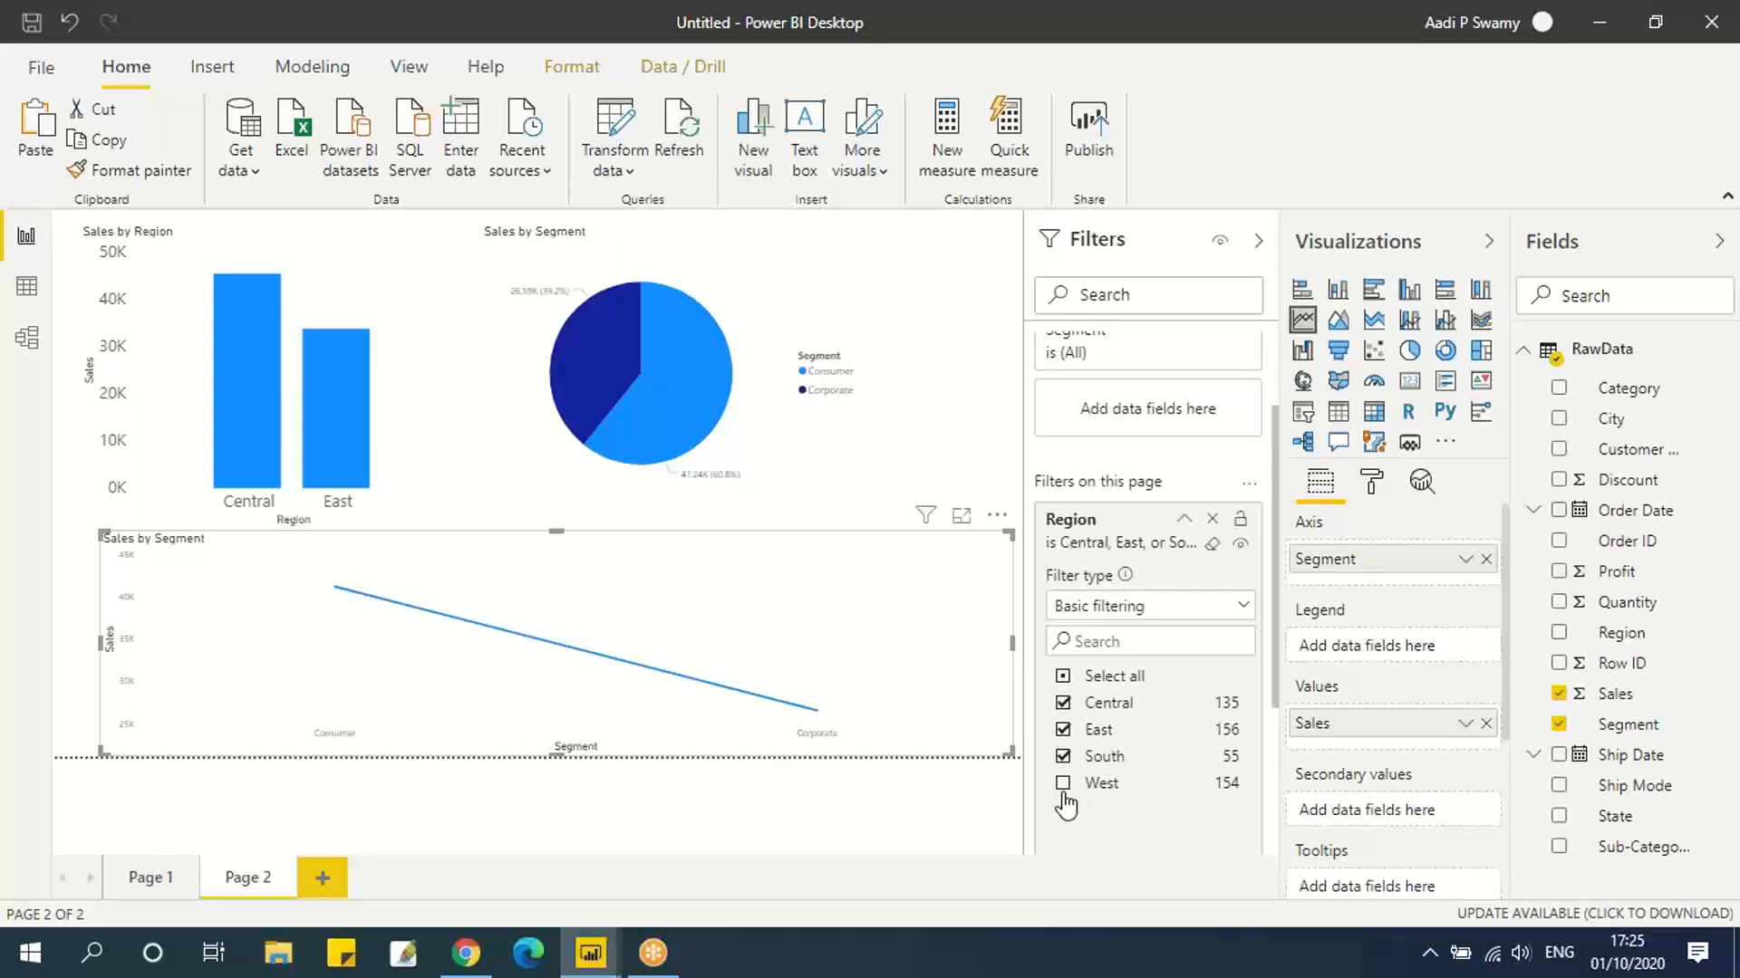
pyautogui.click(1064, 786)
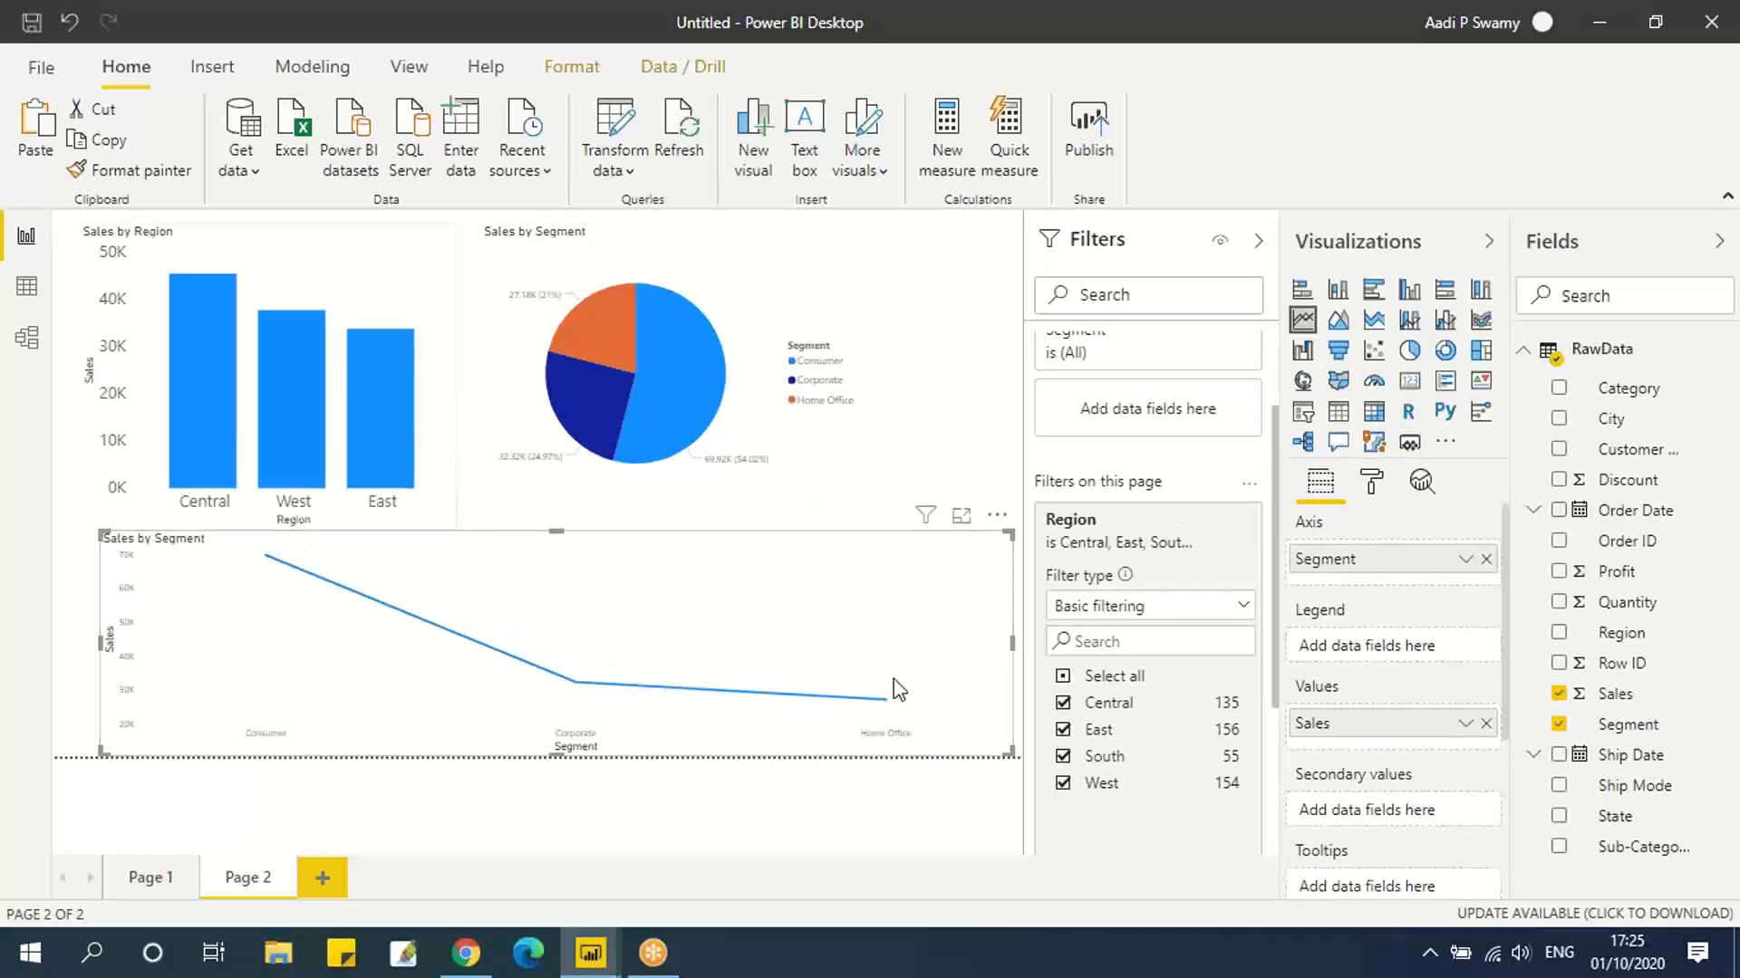
pyautogui.click(1063, 676)
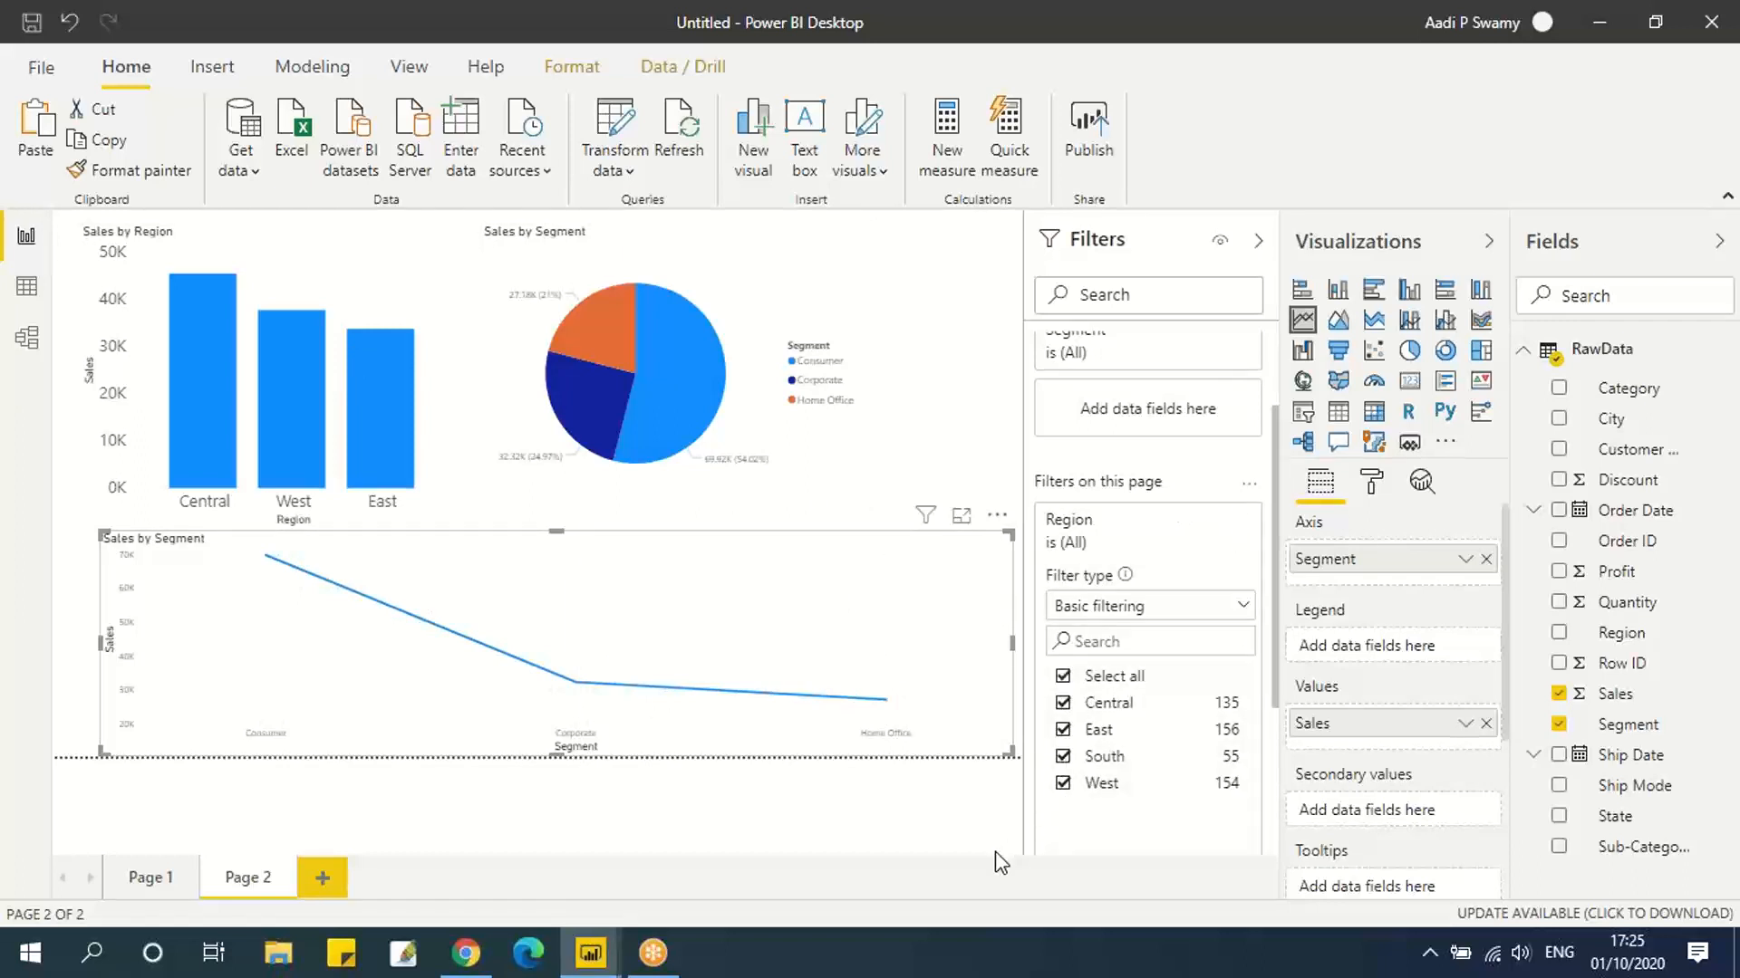
pyautogui.click(1205, 520)
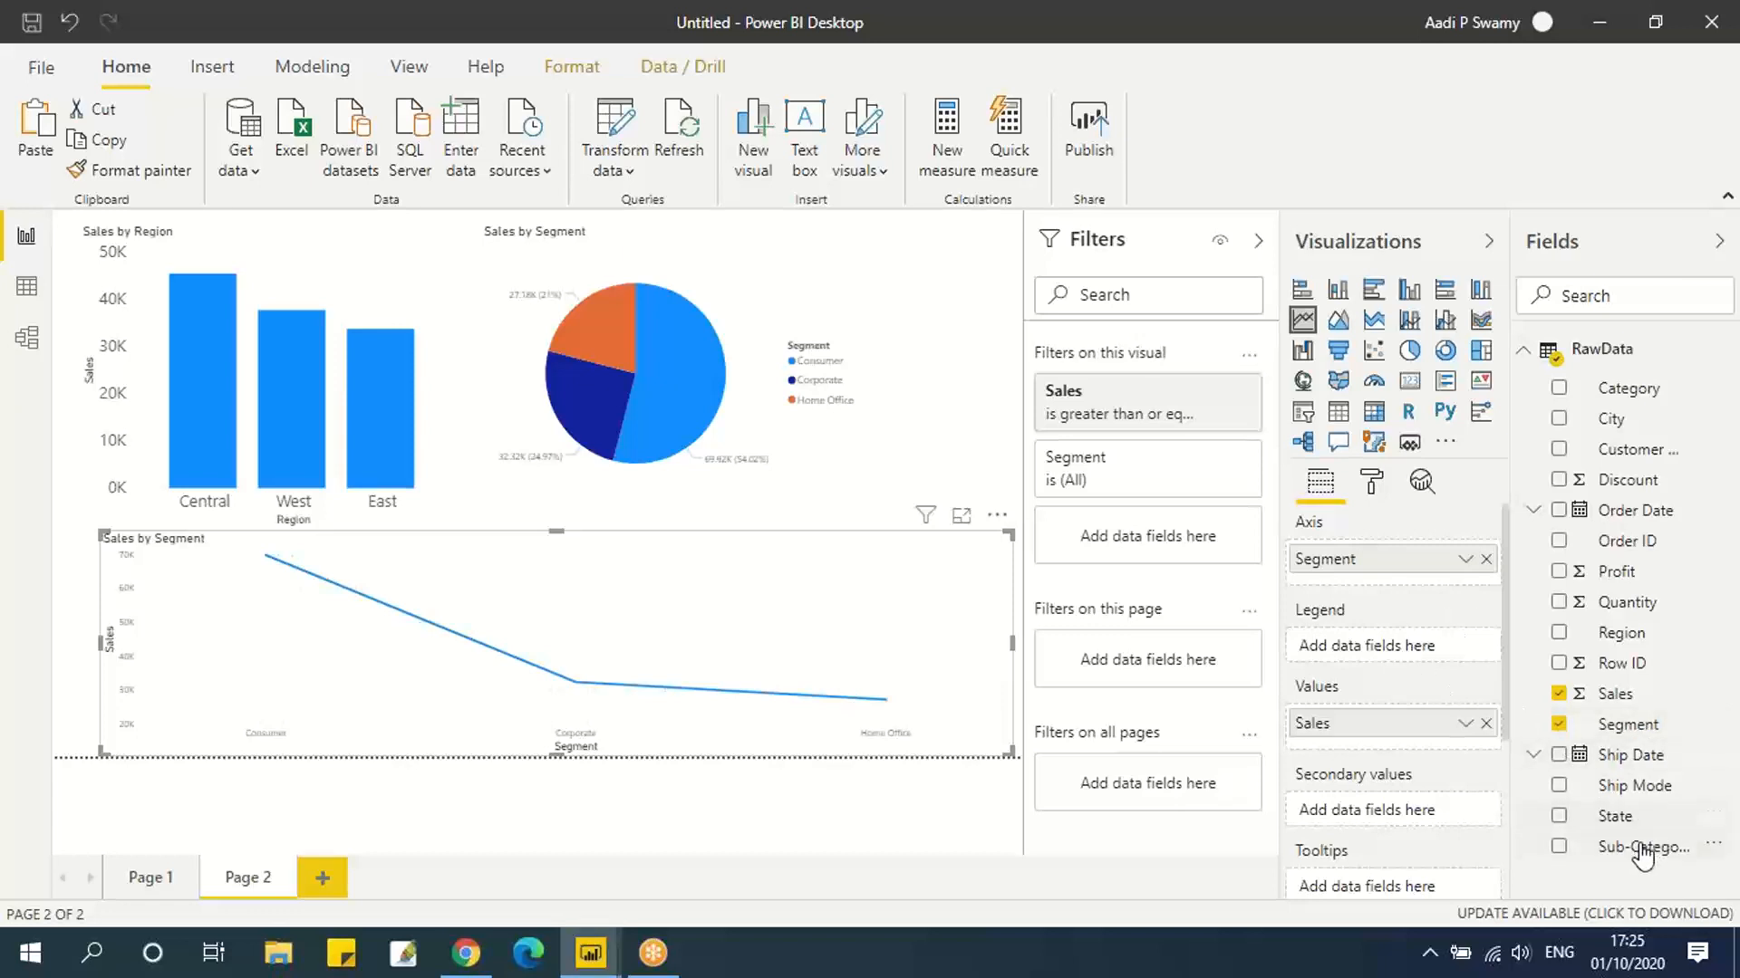
# Add Sub-Category as a page-level filter and narrow it to Appliances.
pyautogui.moveTo(1639, 856); pyautogui.dragTo(1157, 666)
pyautogui.scroll(-4, 1096, 743)
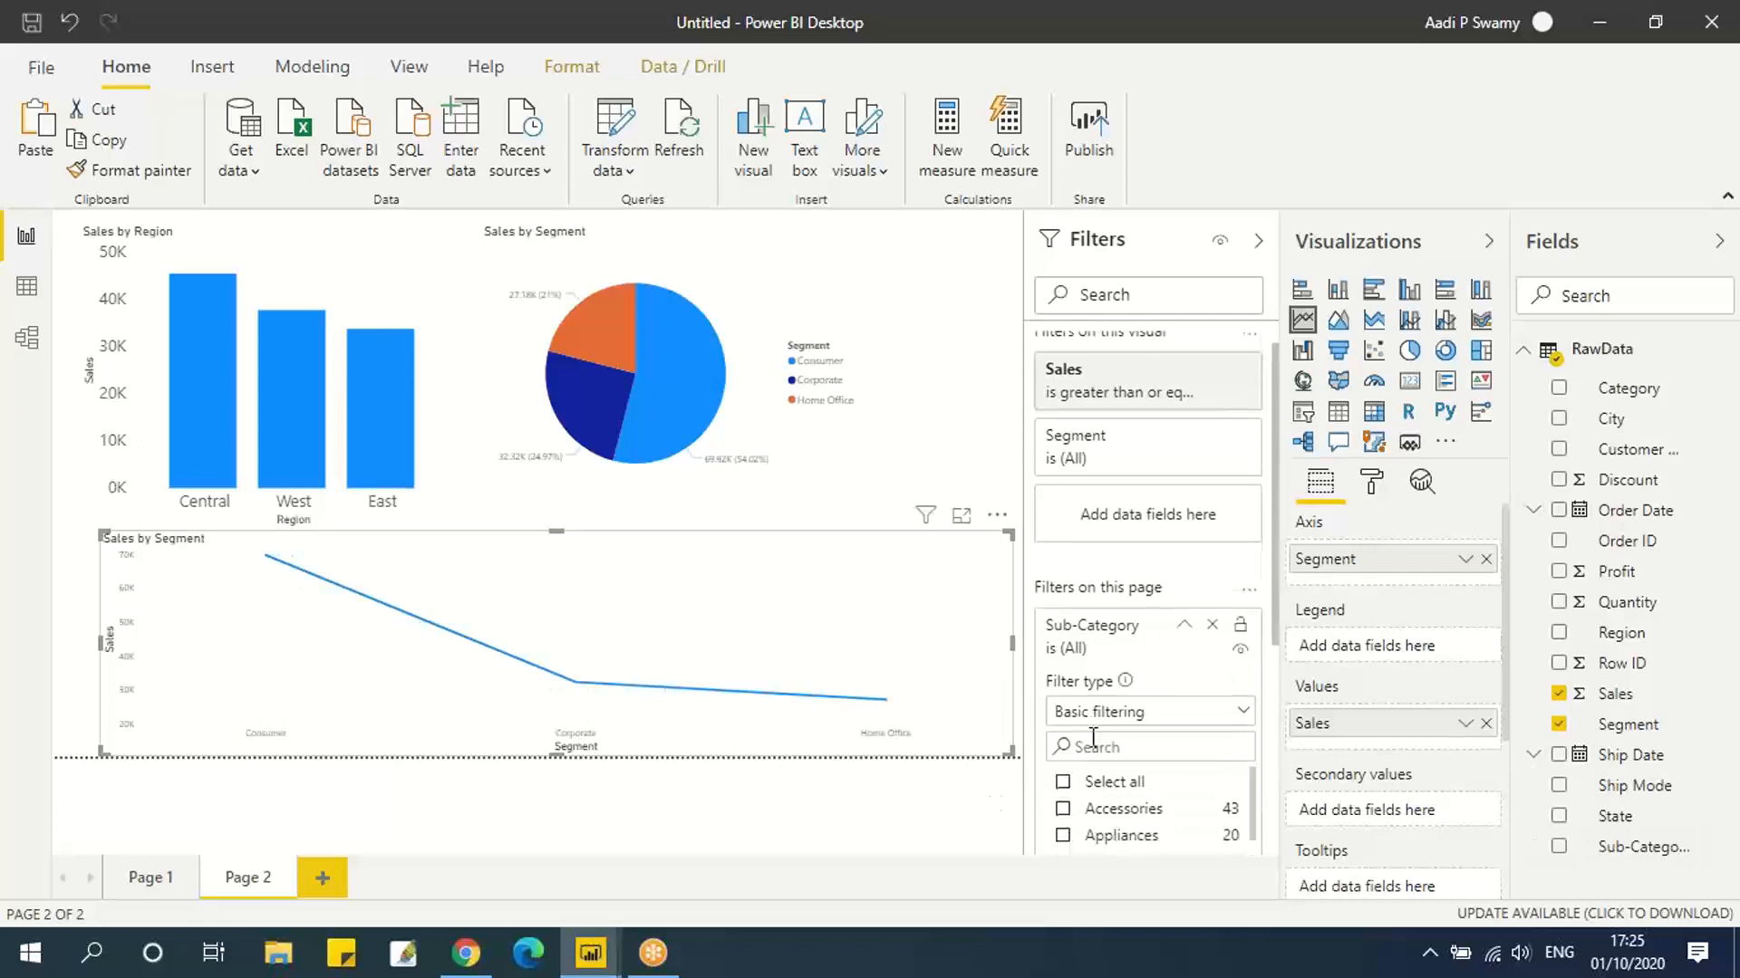
pyautogui.click(1063, 576)
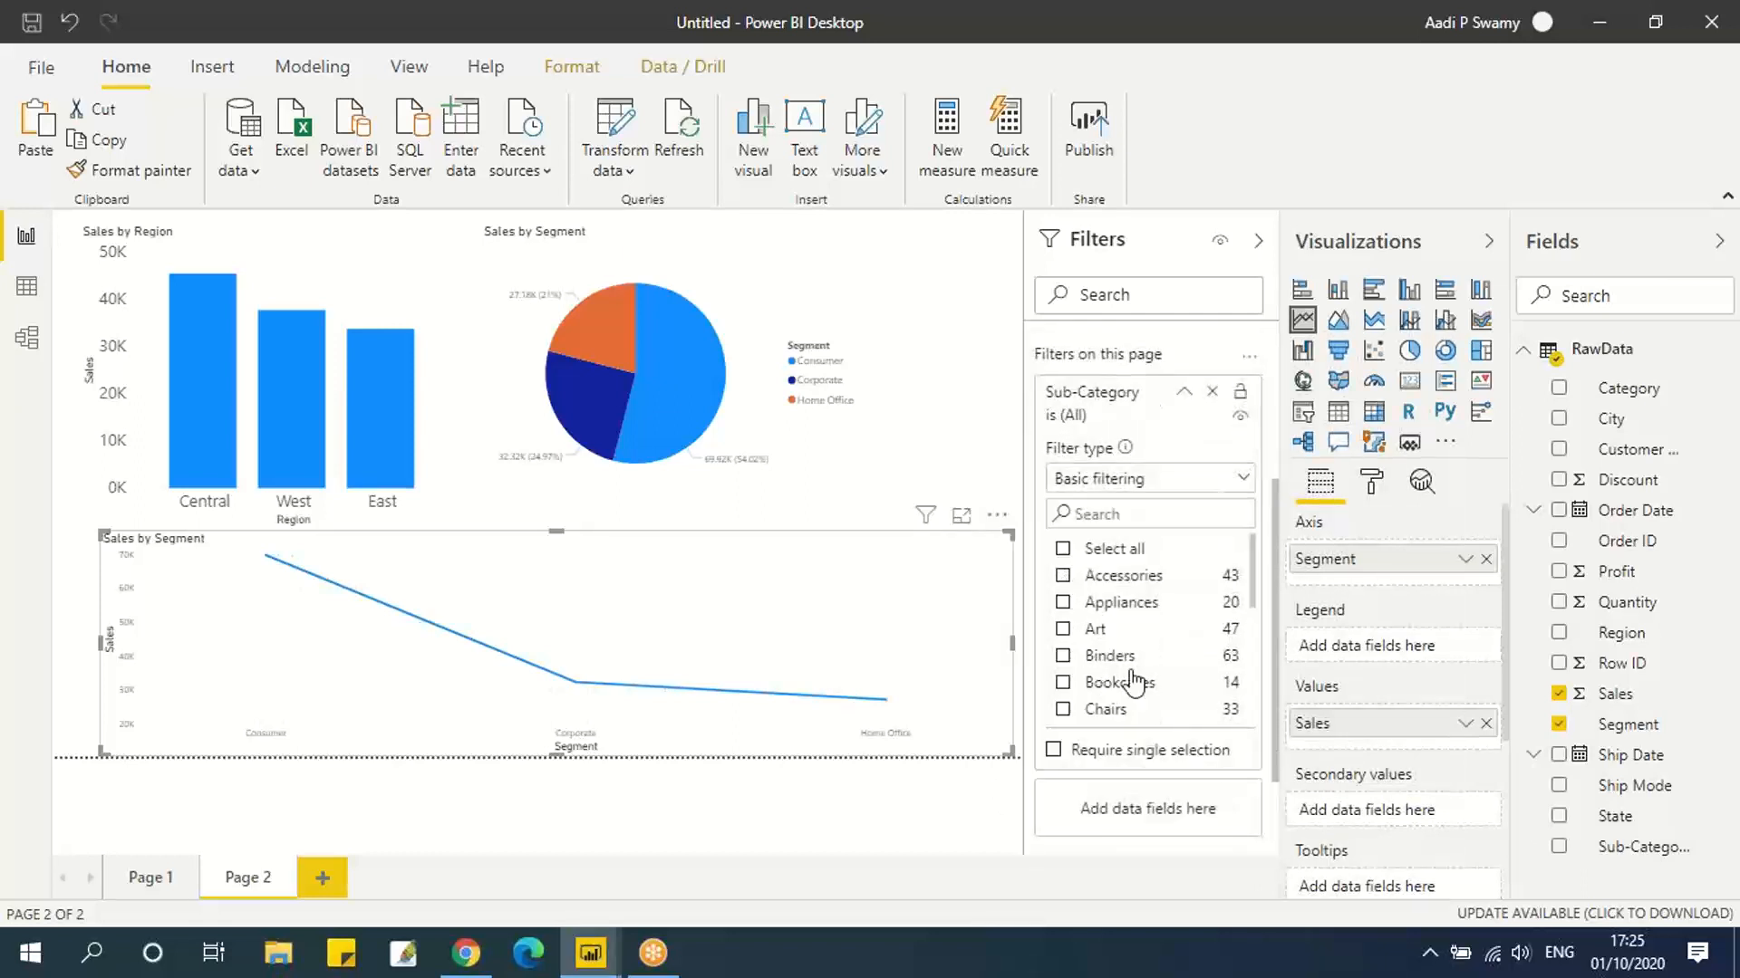
pyautogui.click(1064, 603)
pyautogui.click(1064, 576)
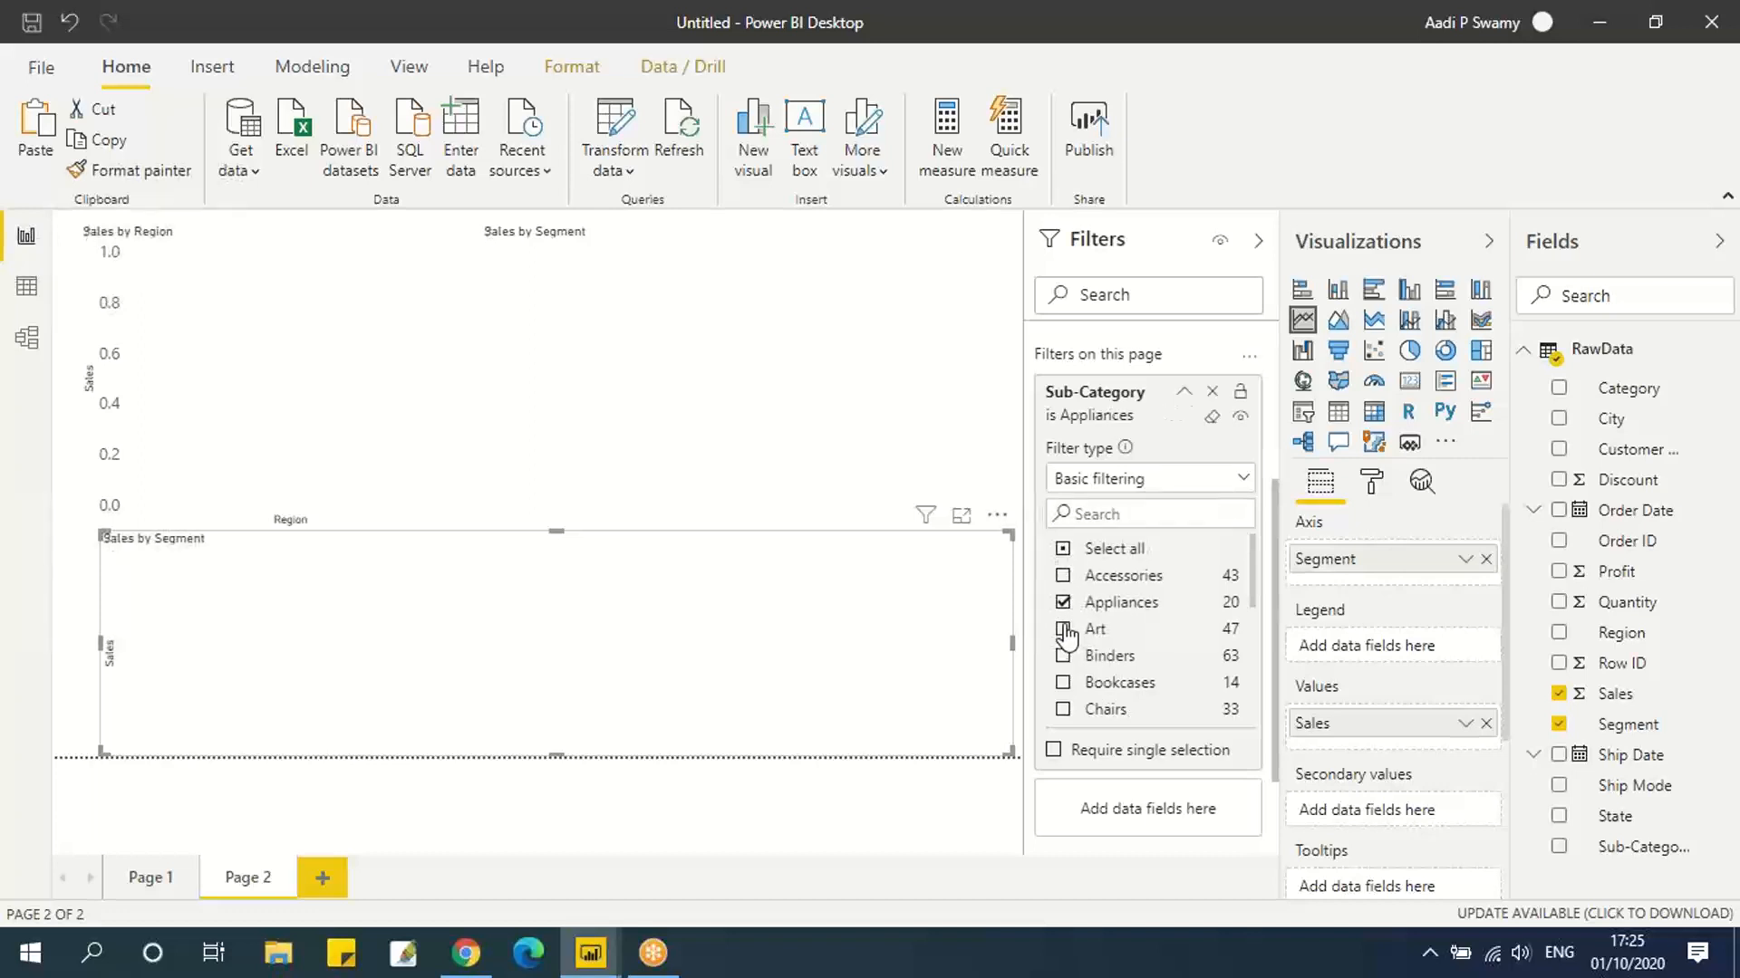
# Add Art, Binders and Bookcases to the Sub-Category page filter, ending with all sub-categories selected.
pyautogui.click(1063, 629)
pyautogui.click(1065, 658)
pyautogui.click(1063, 682)
pyautogui.scroll(-3, 1064, 706)
pyautogui.scroll(3, 1103, 655)
pyautogui.click(1063, 549)
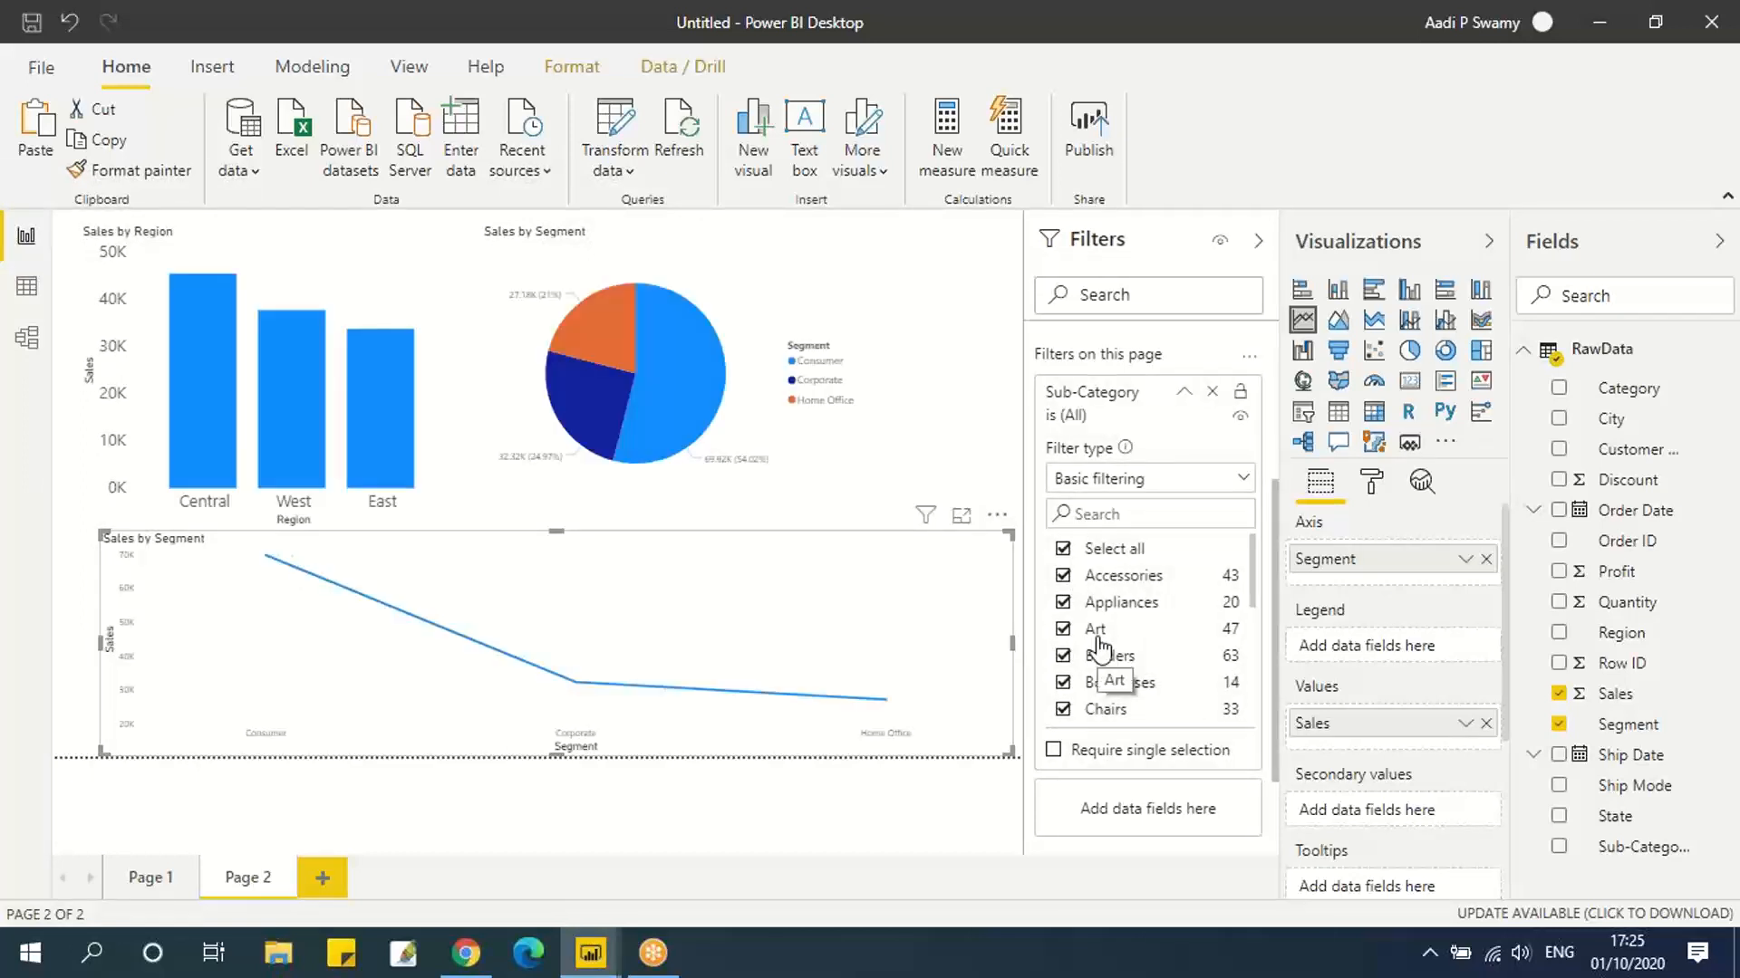
# Exclude Supplies, Tables, Labels, Paper and Phones from the Sub-Category page filter.
pyautogui.scroll(-4, 1101, 648)
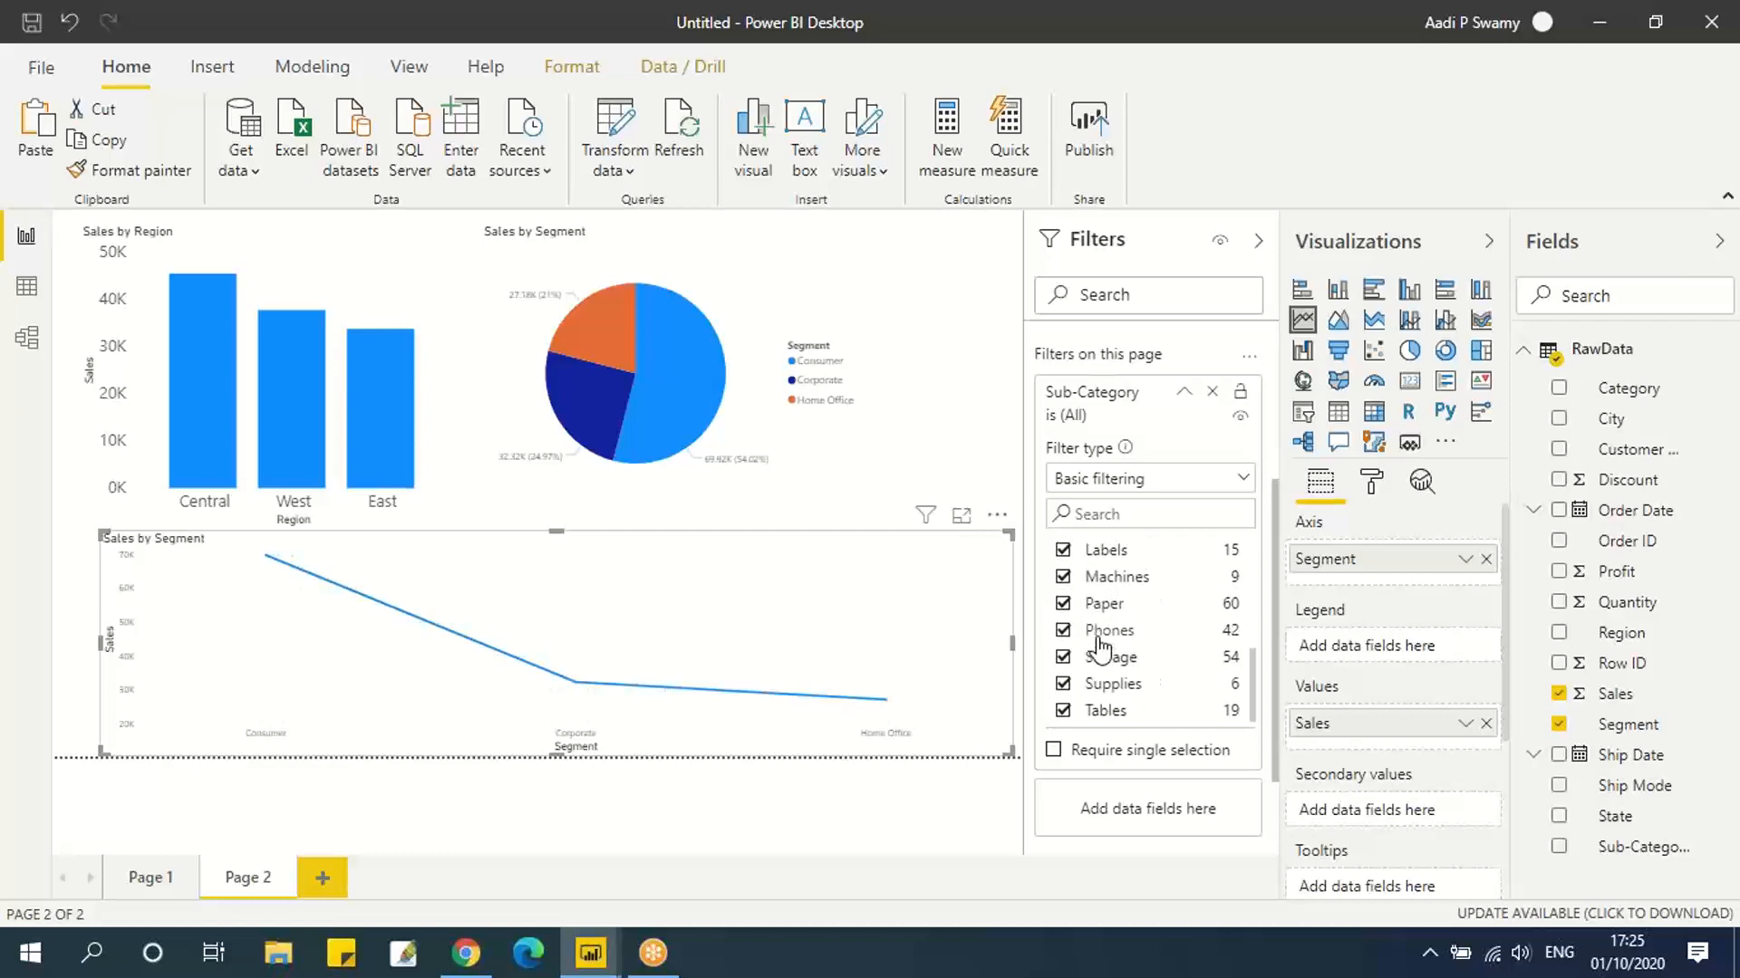
pyautogui.click(1063, 684)
pyautogui.click(1063, 712)
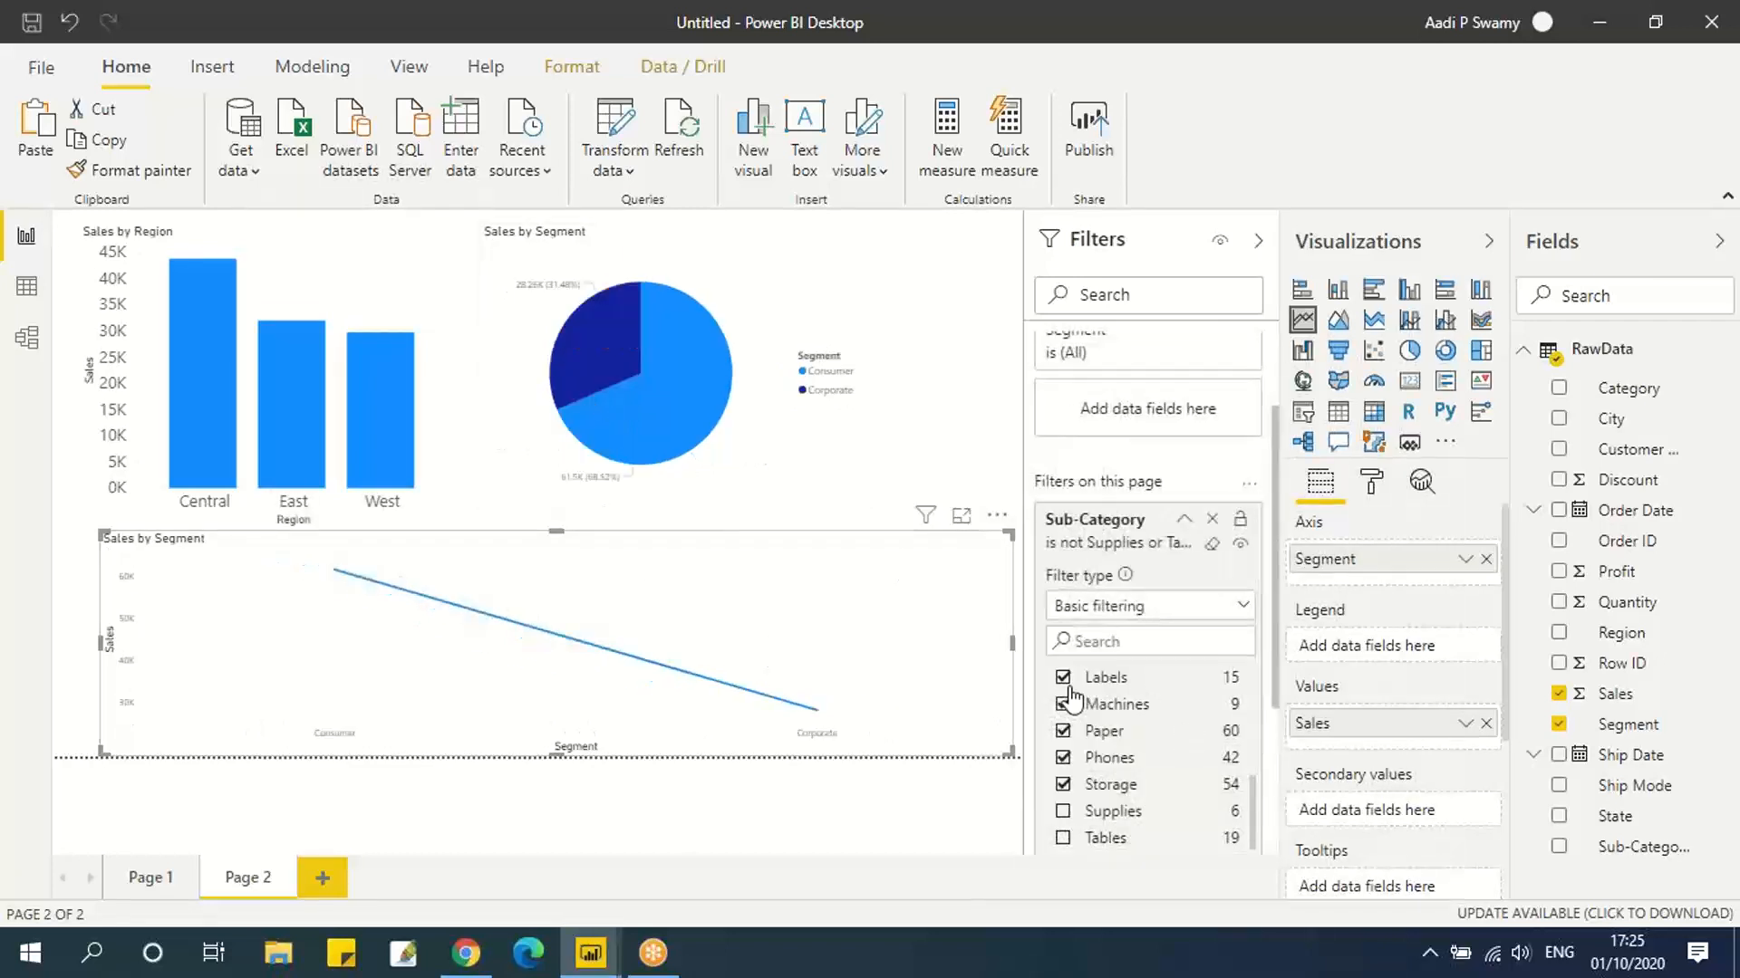
pyautogui.click(1063, 677)
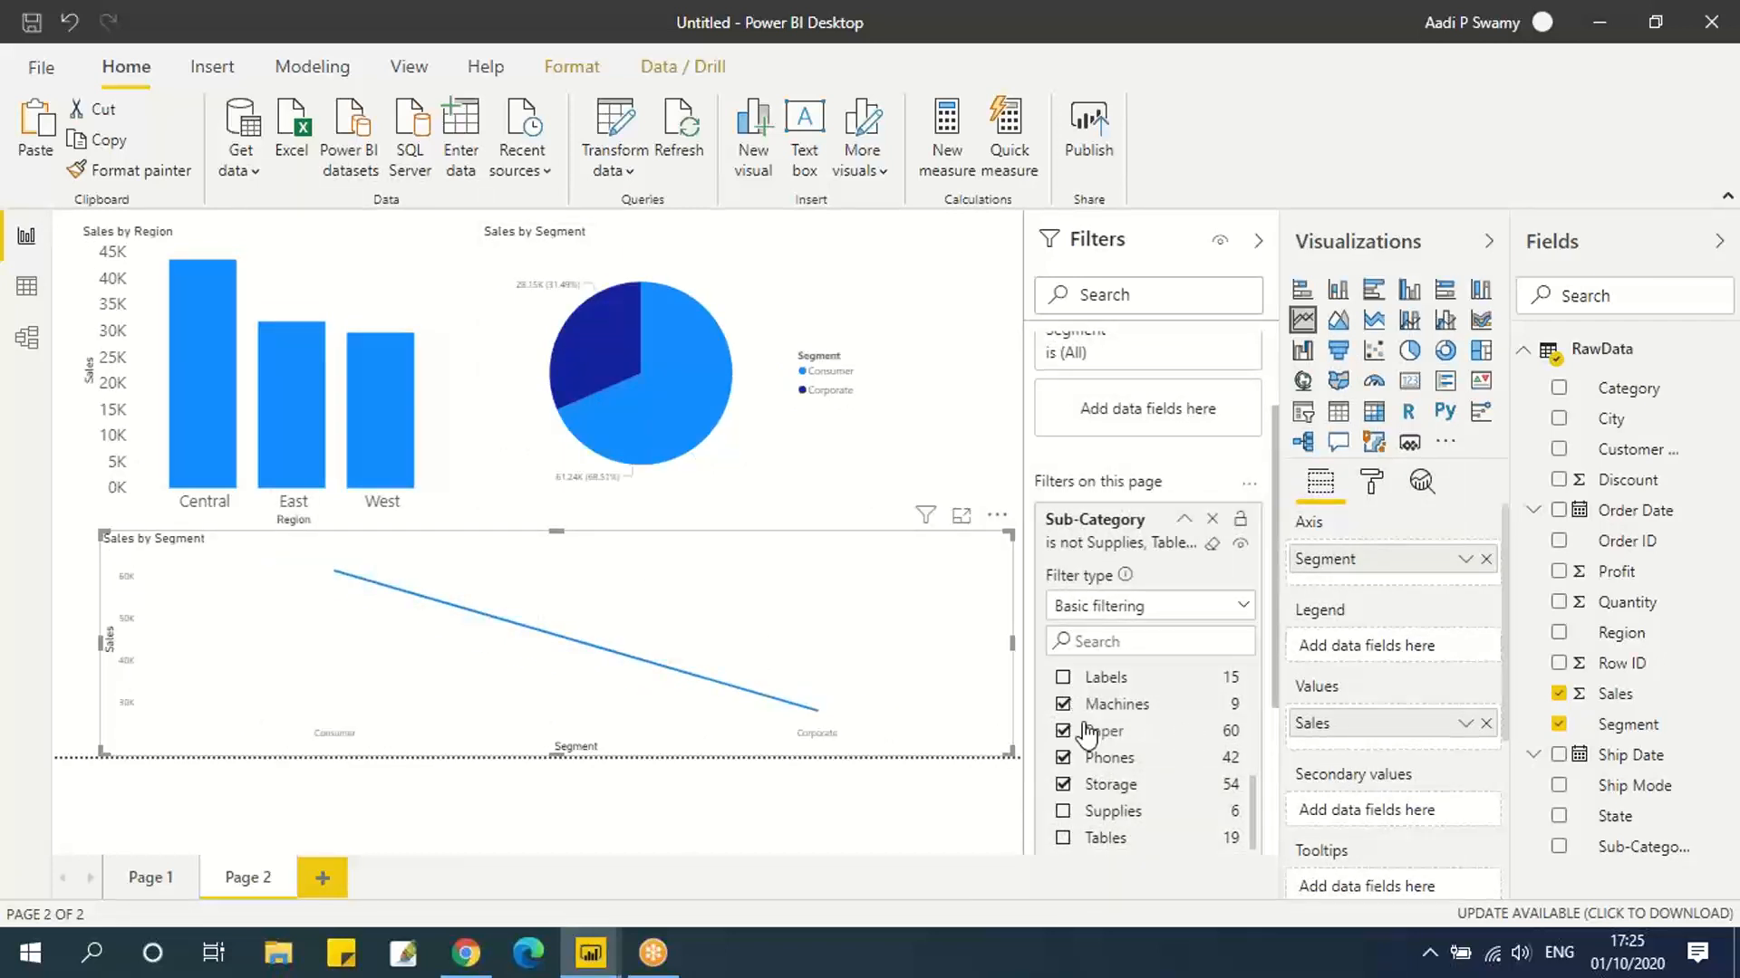
pyautogui.click(1066, 732)
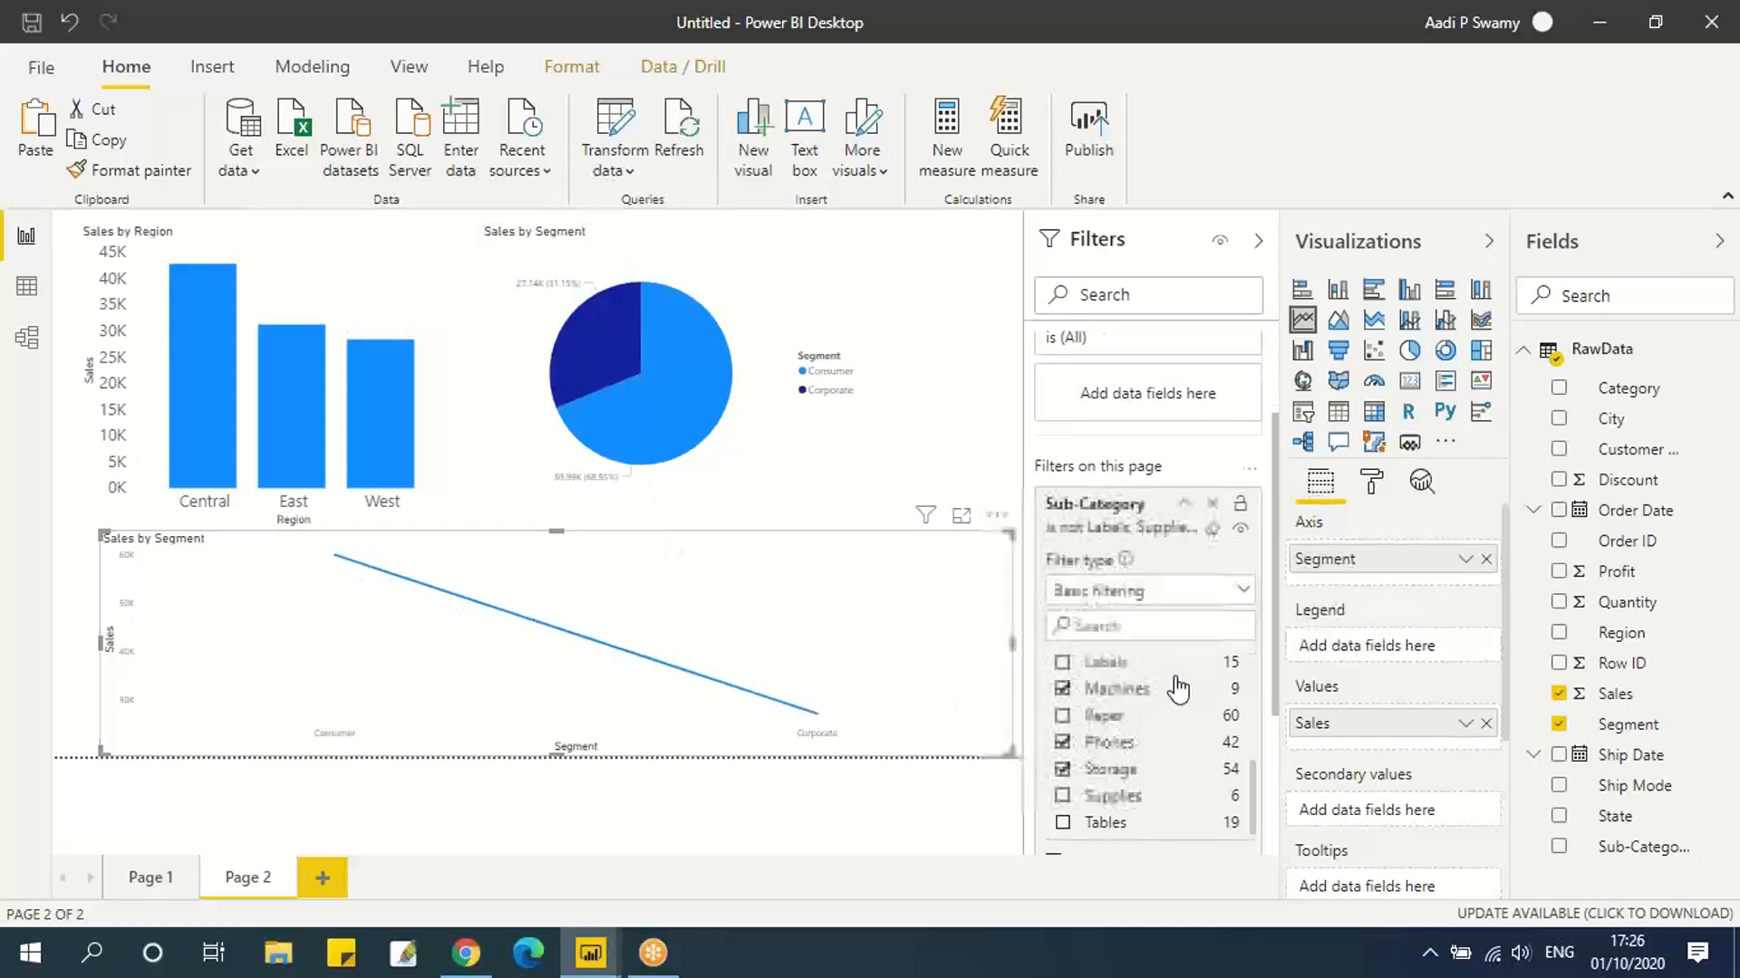
pyautogui.click(1065, 666)
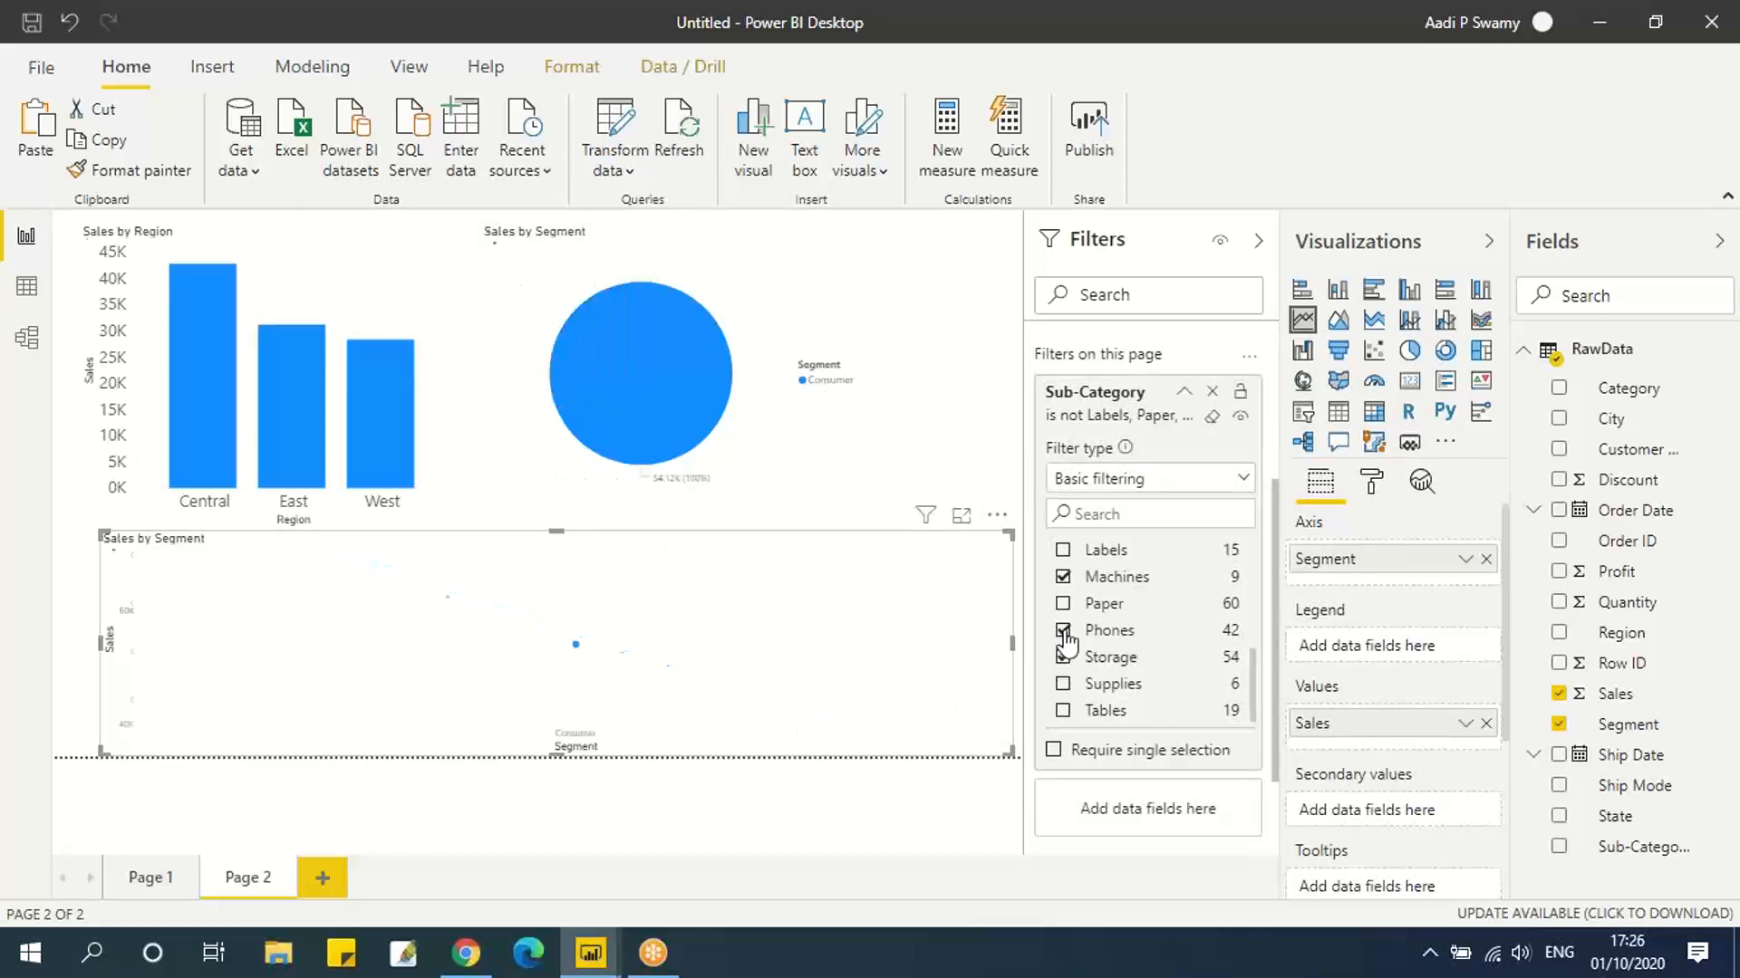
pyautogui.click(1065, 633)
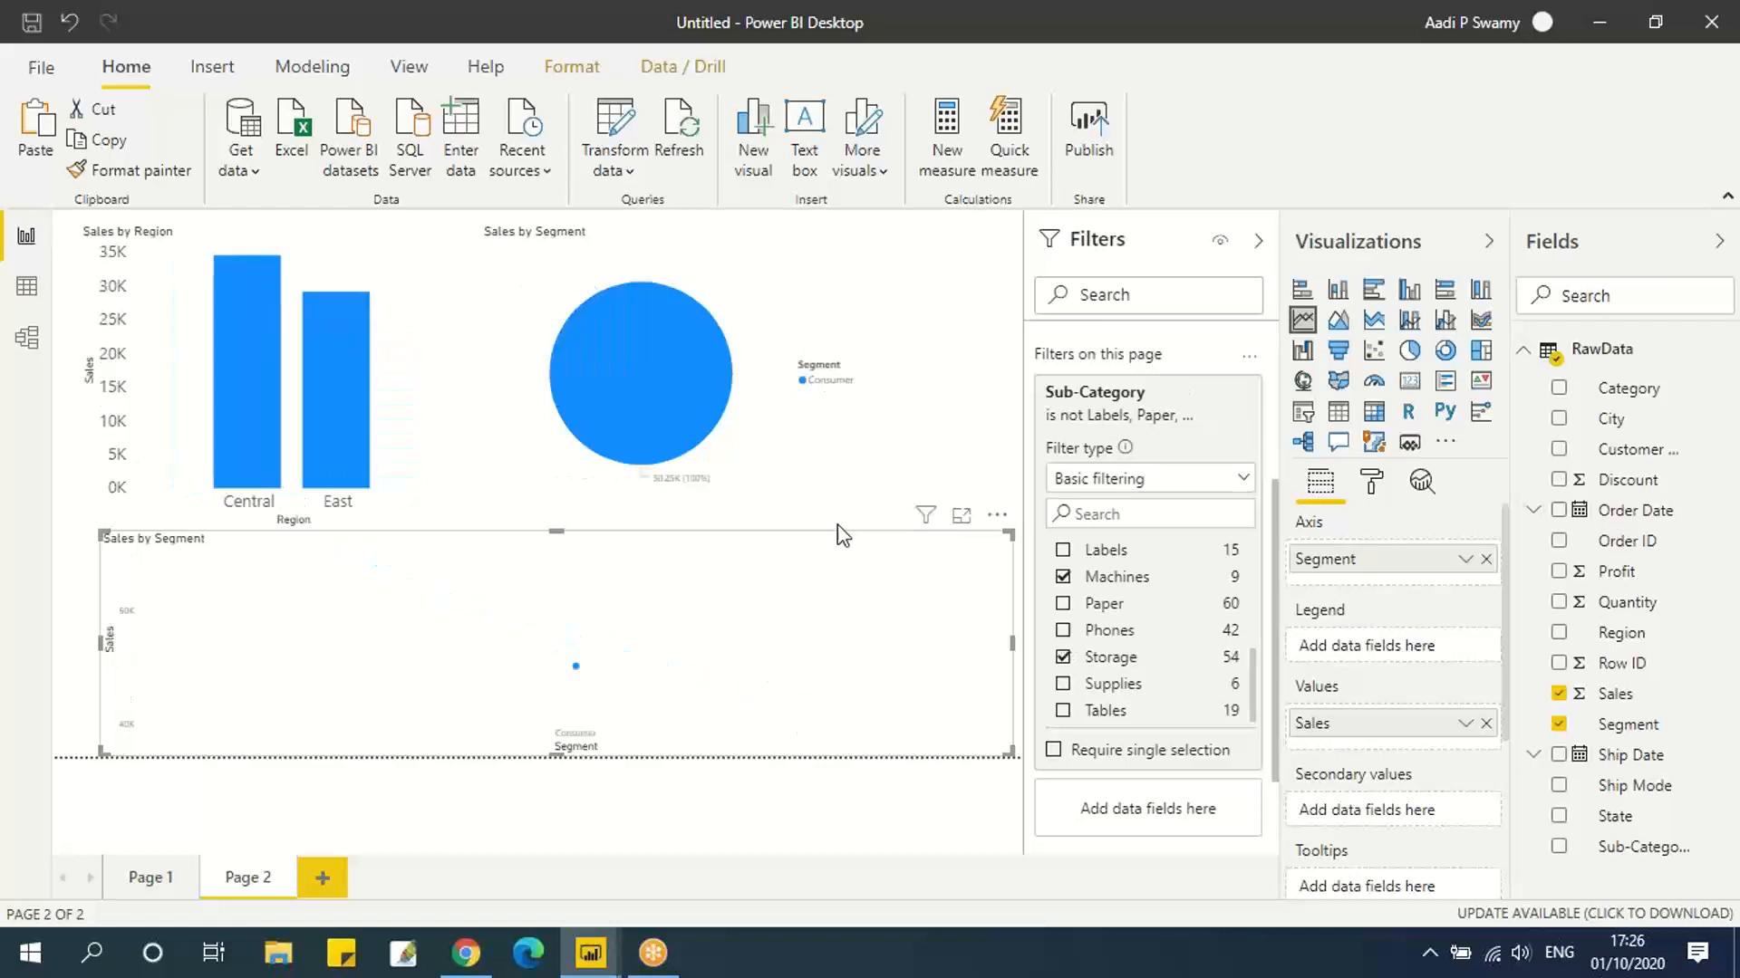
# Include Supplies and Tables again in the Sub-Category page filter.
pyautogui.click(1058, 685)
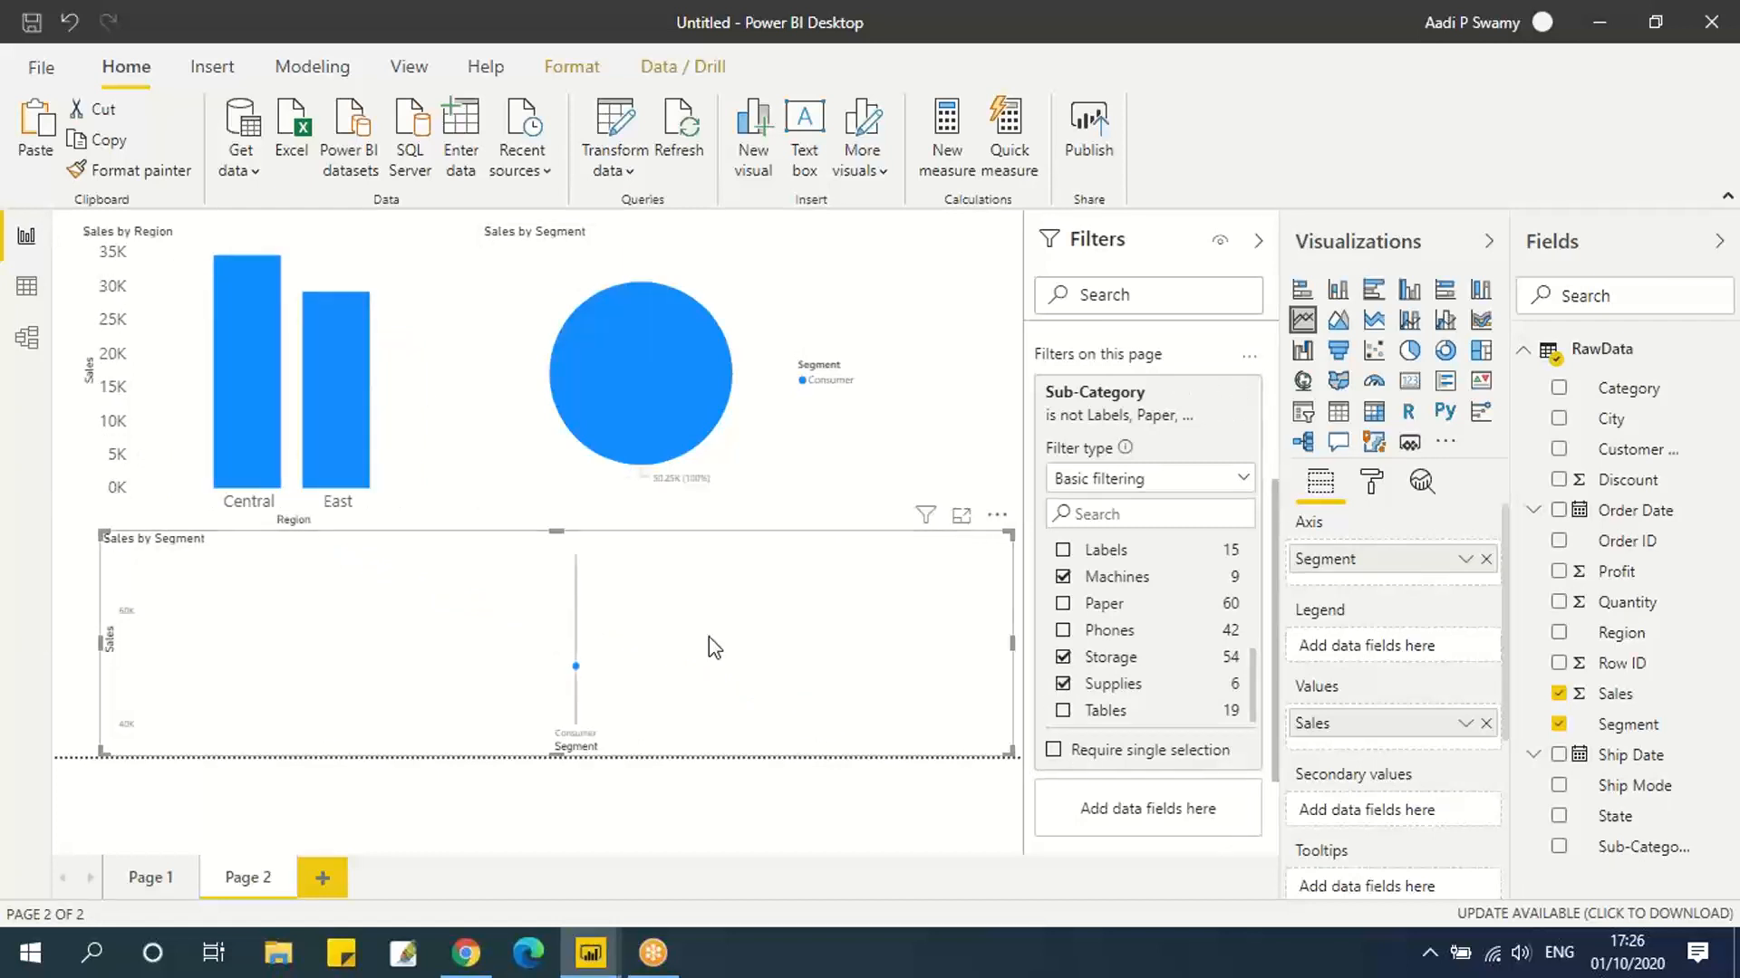
pyautogui.moveTo(709, 638)
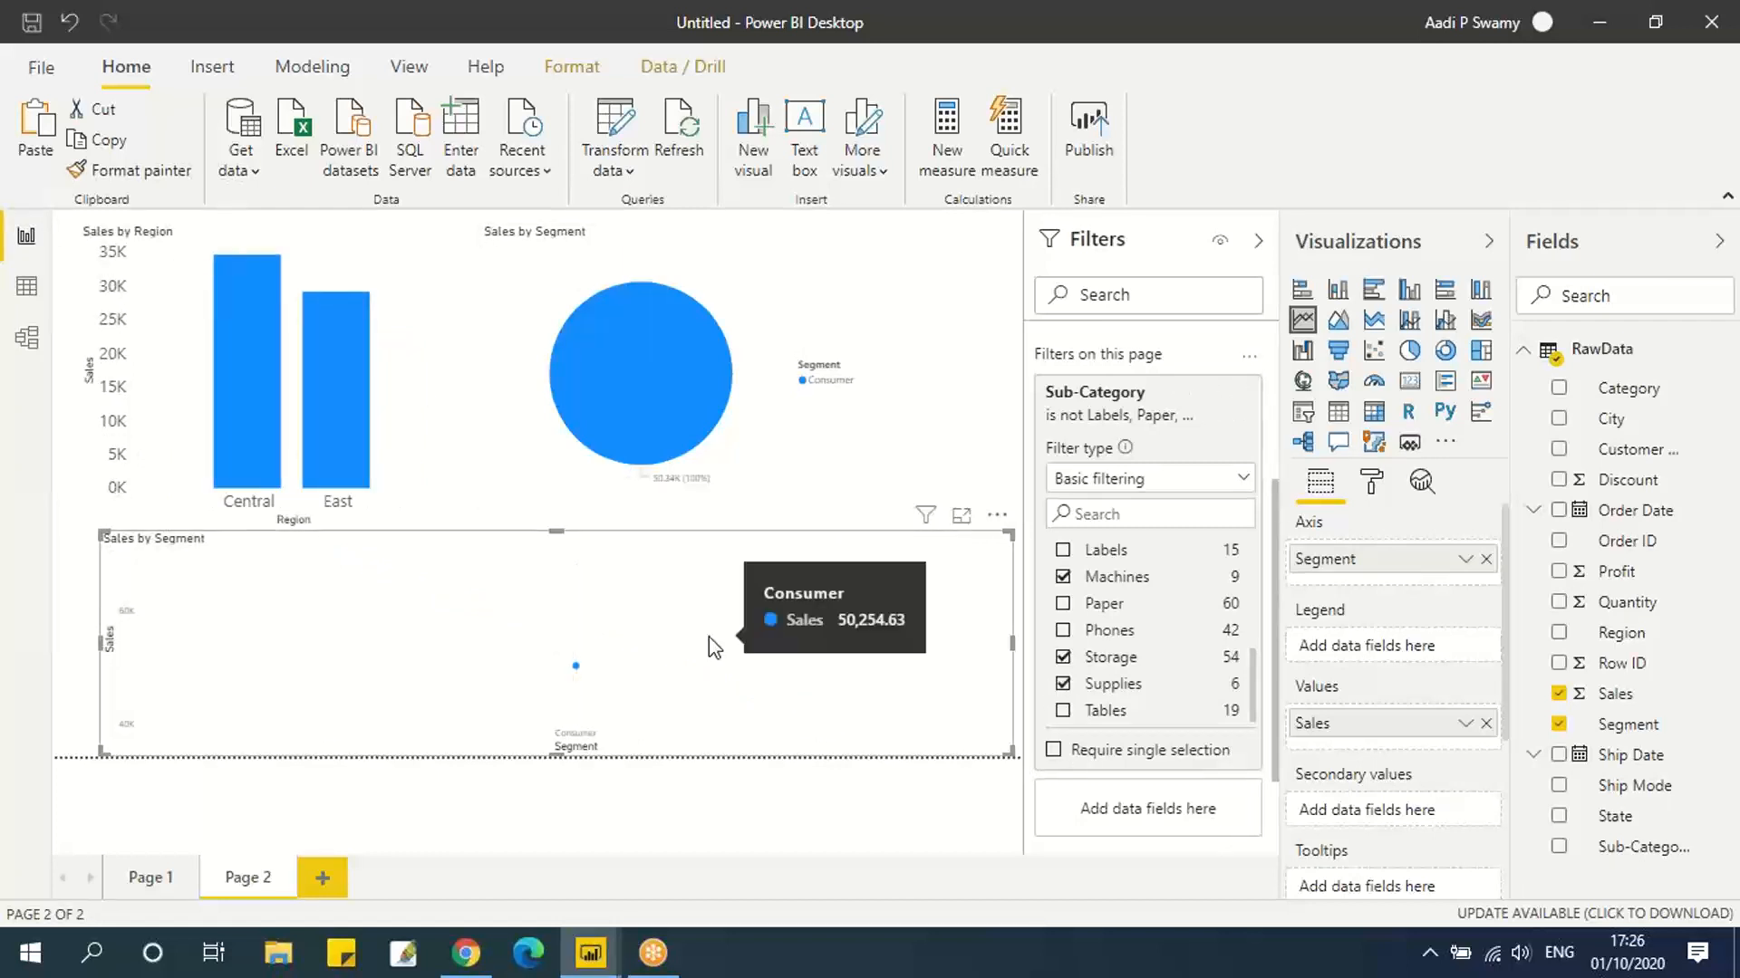
pyautogui.click(1063, 710)
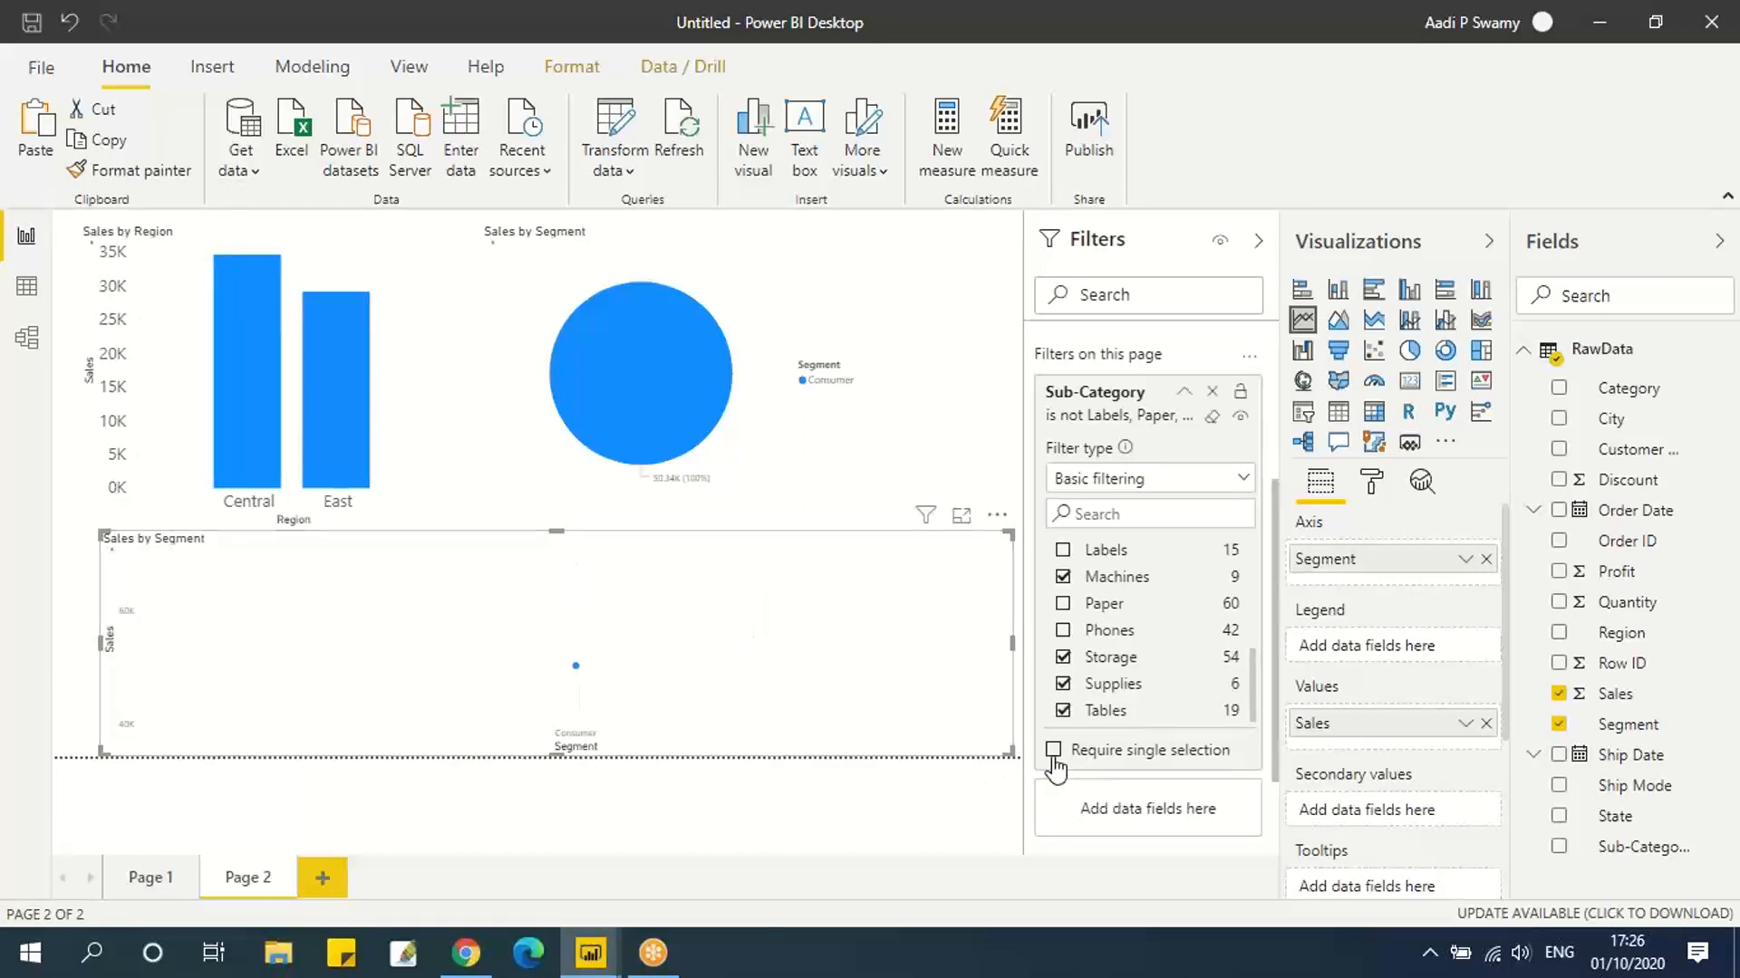
pyautogui.scroll(-3, 1063, 725)
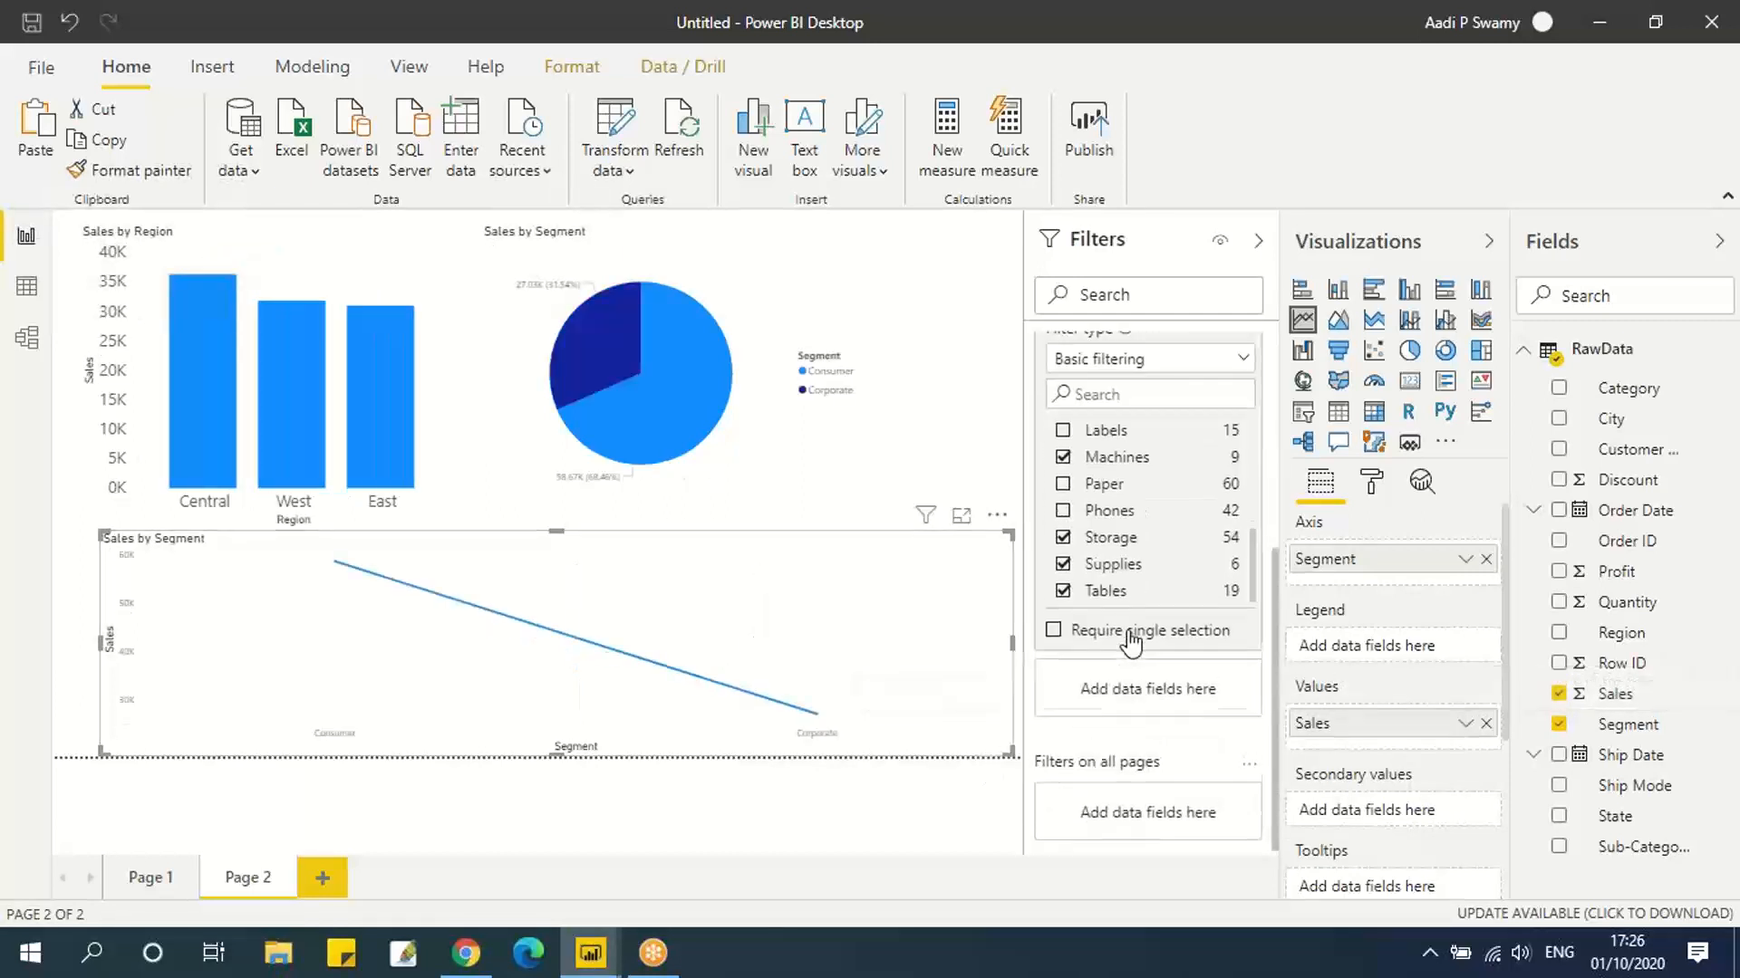
pyautogui.scroll(5, 1110, 589)
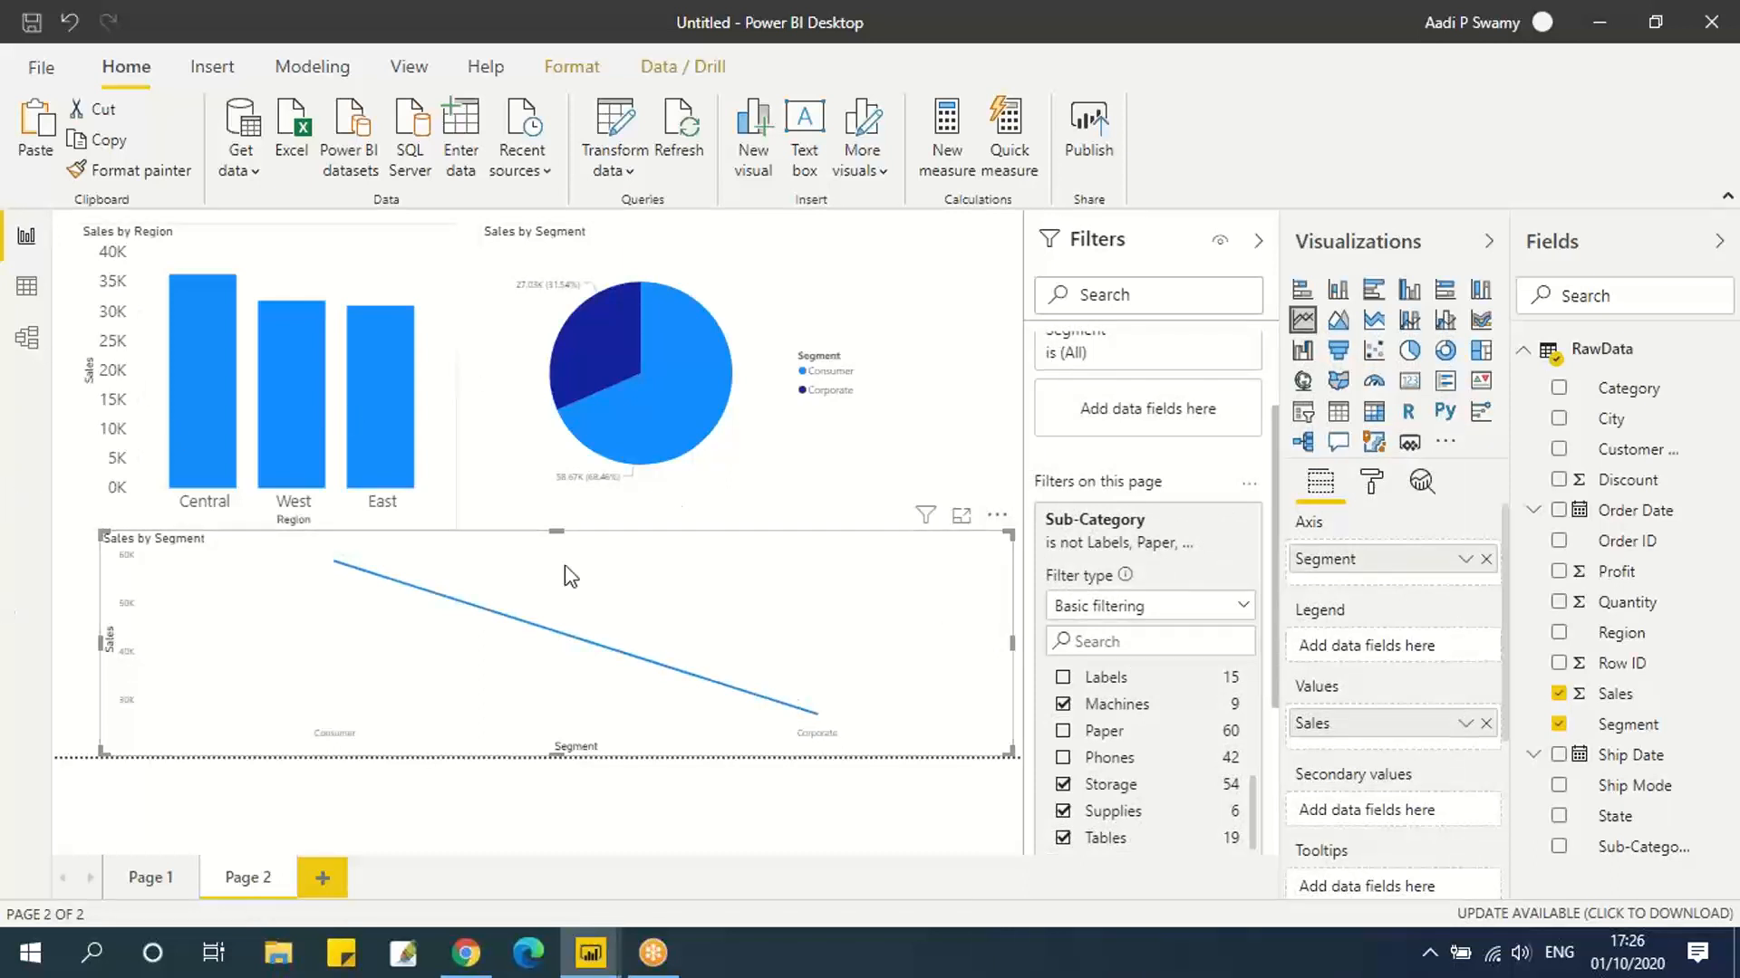
# Include Labels again in the Sub-Category page filter, then select all sub-categories.
pyautogui.click(1063, 704)
pyautogui.click(1063, 676)
pyautogui.click(1063, 704)
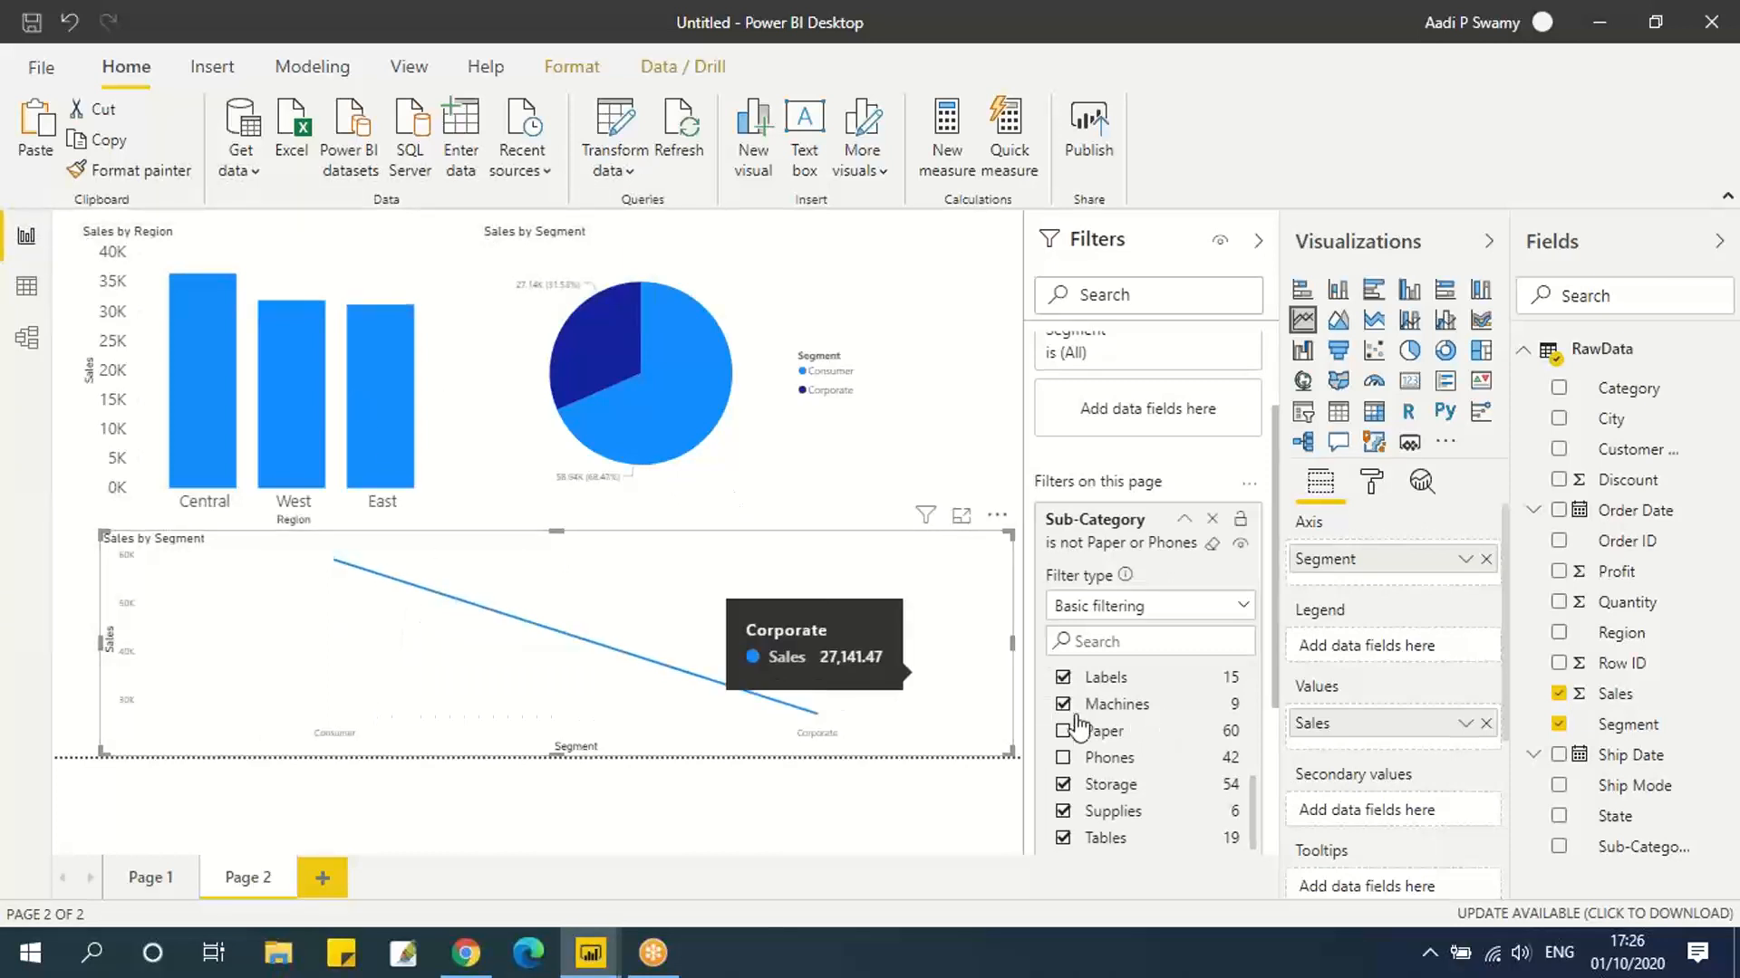
pyautogui.scroll(4, 1076, 725)
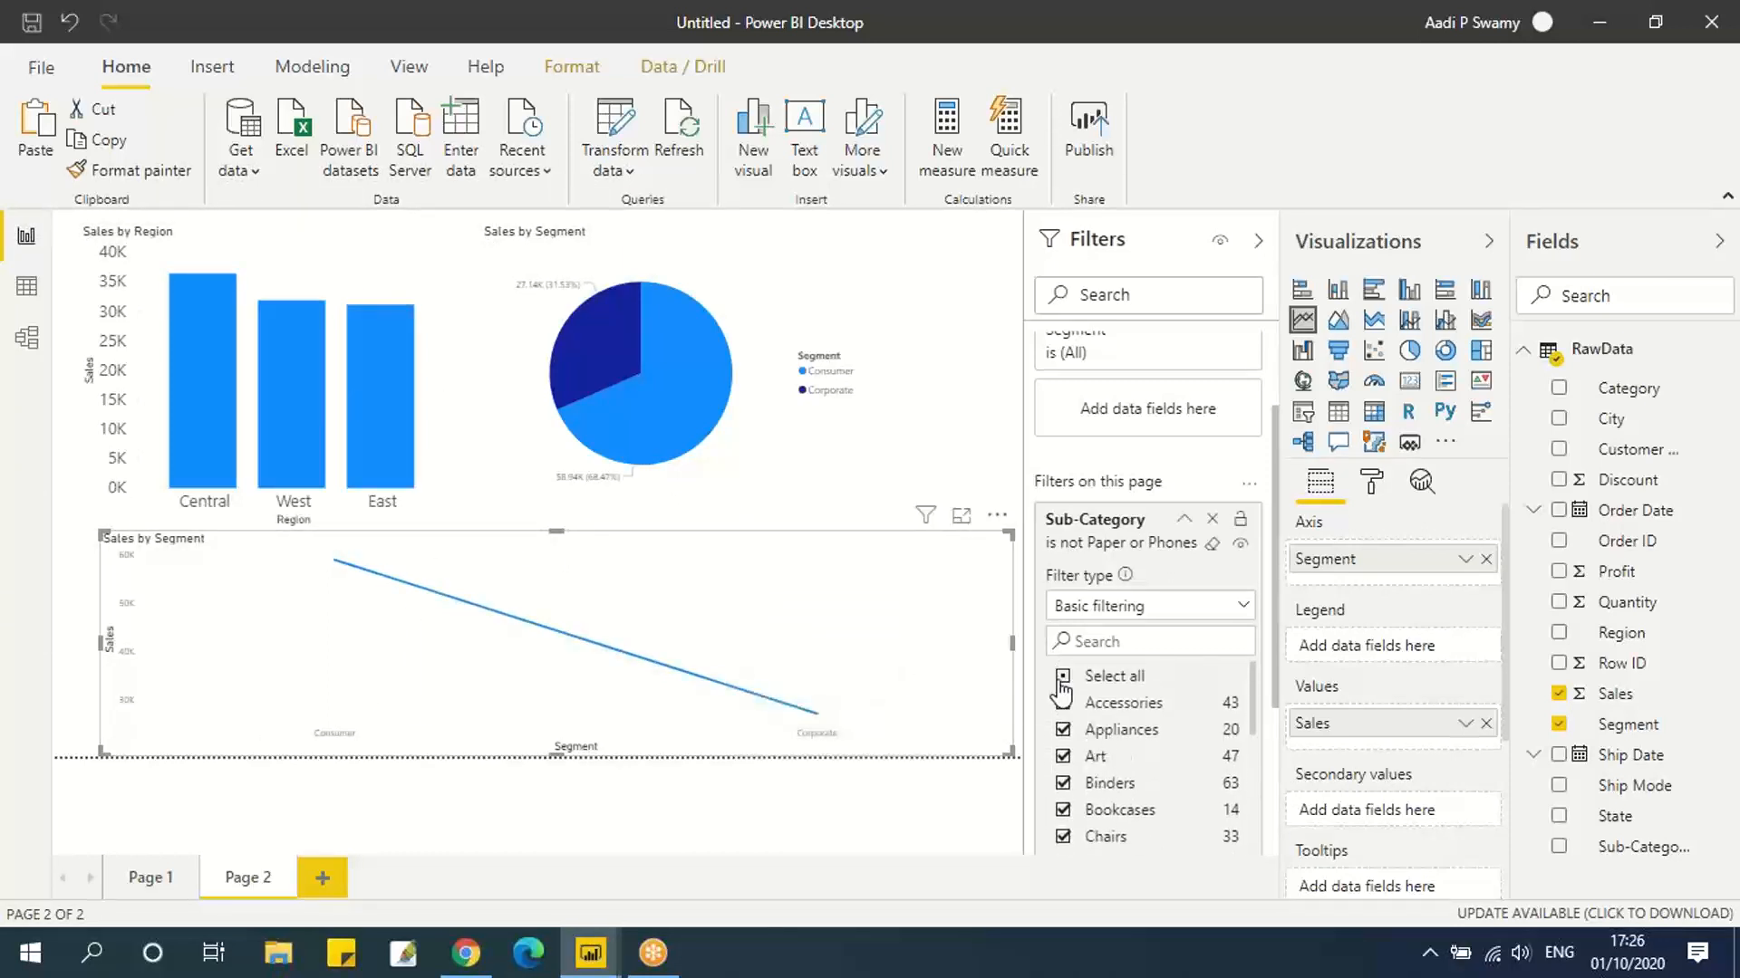
pyautogui.click(1063, 679)
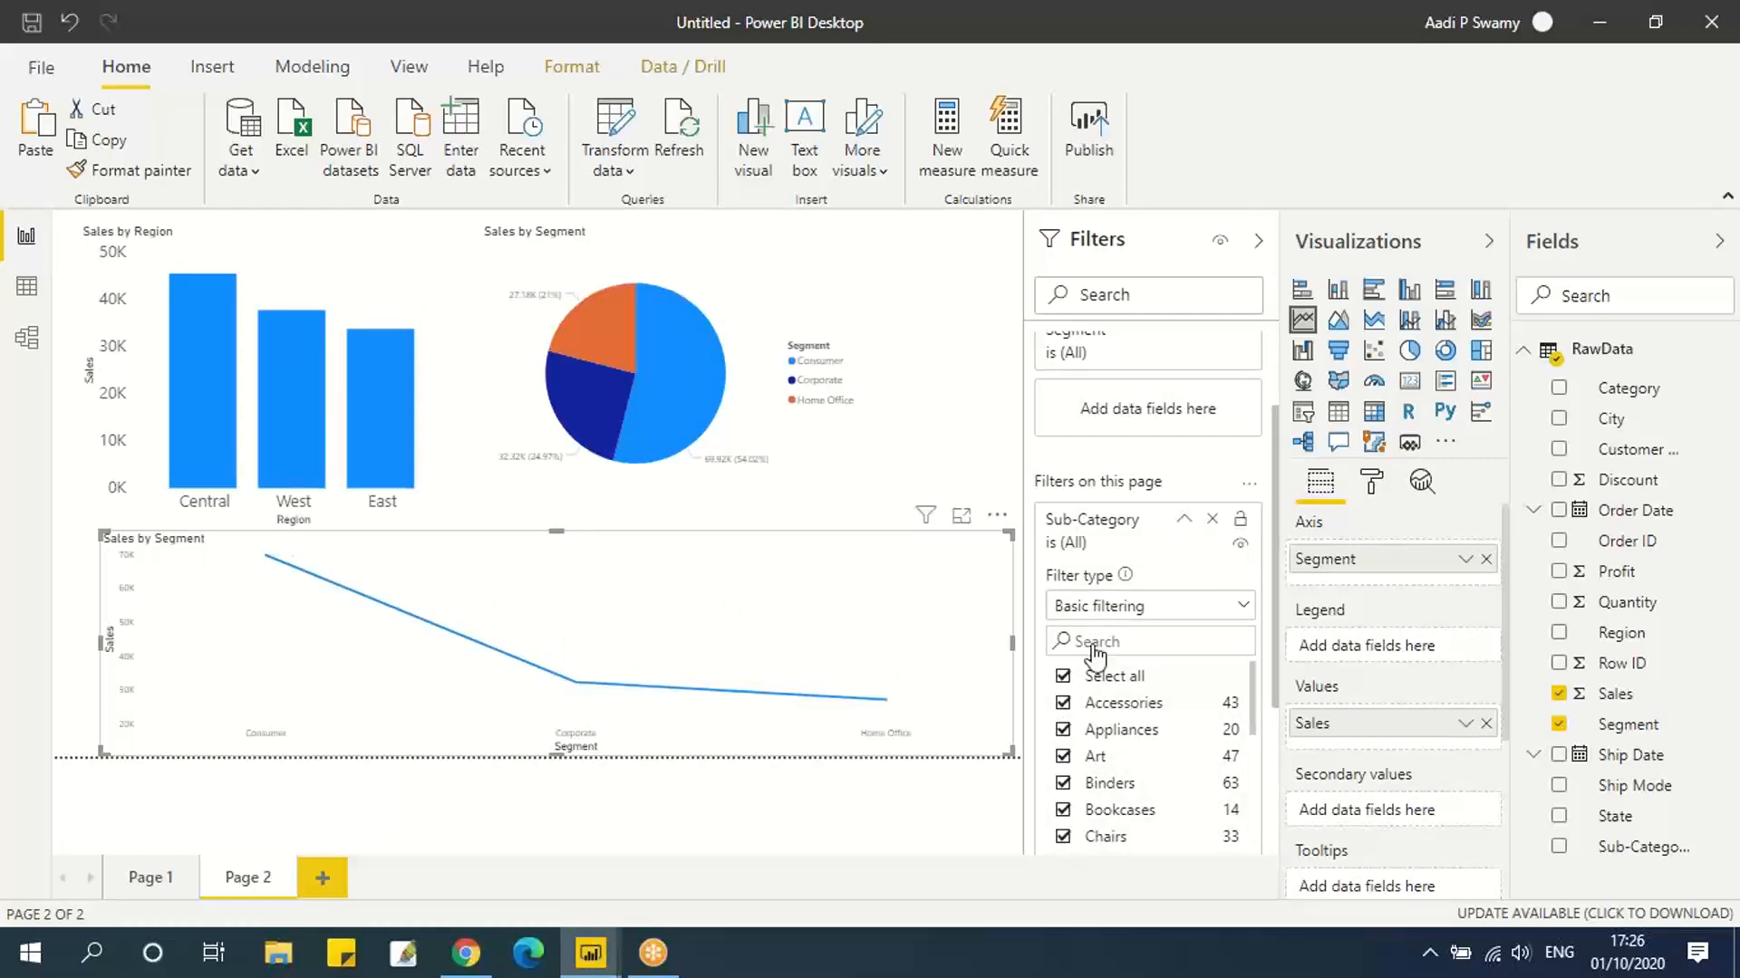
pyautogui.scroll(2, 1083, 449)
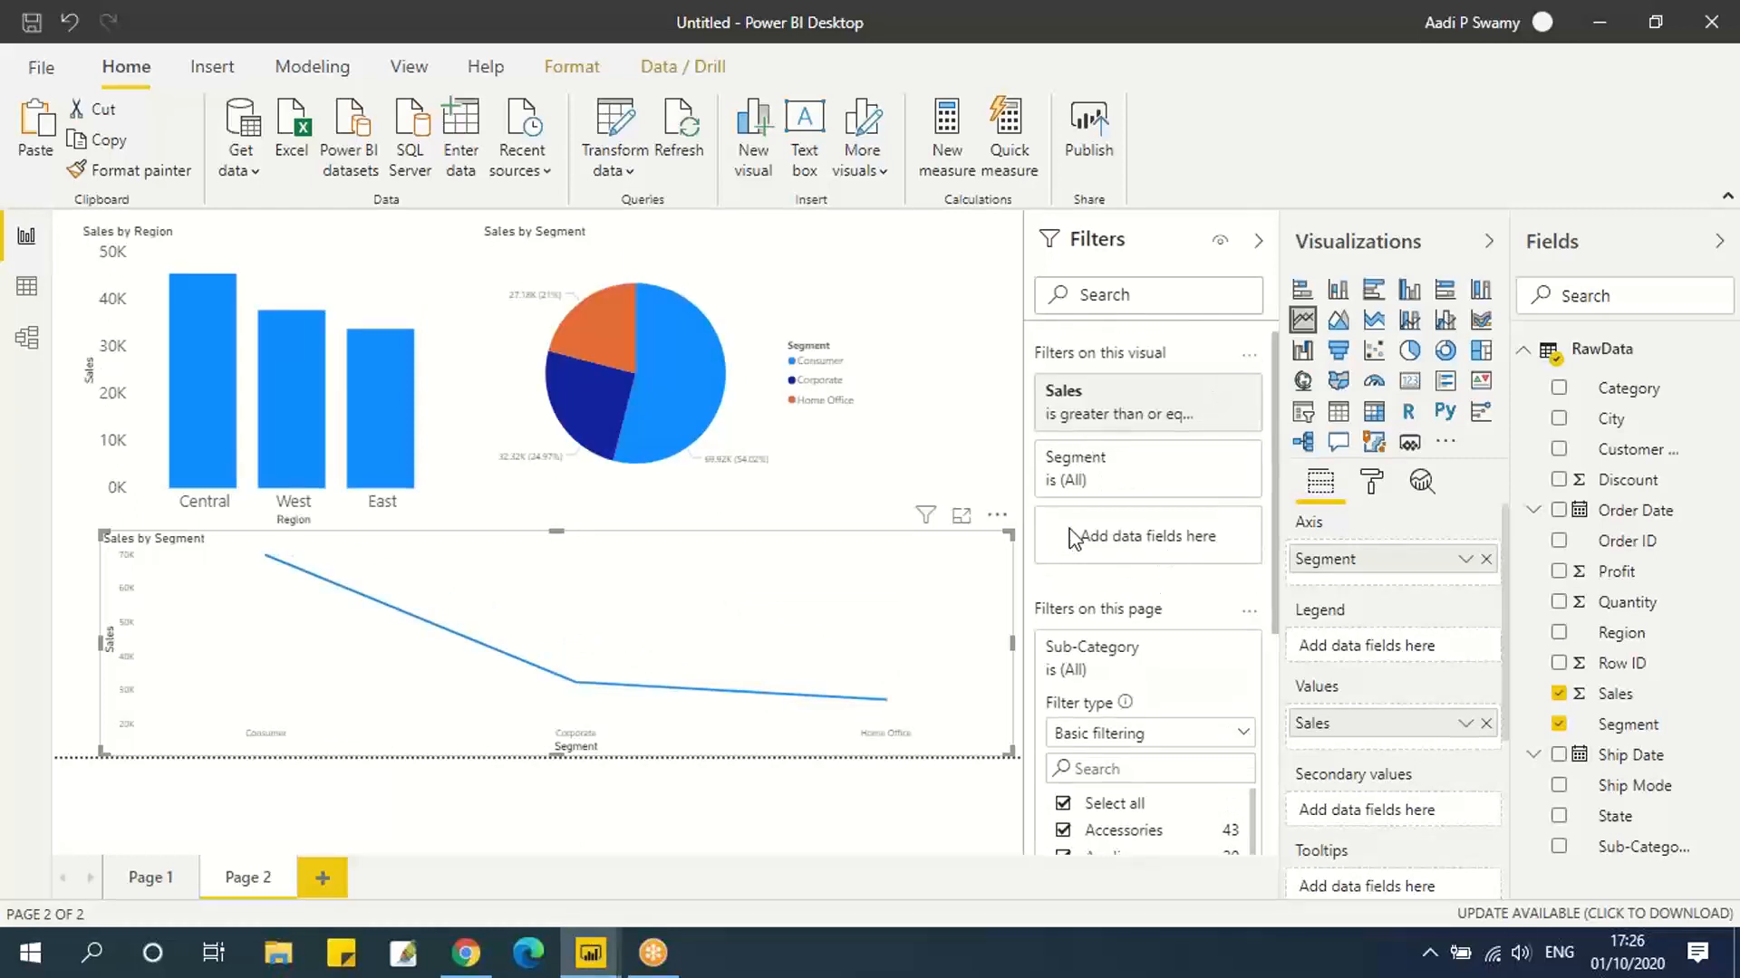
pyautogui.scroll(-3, 1165, 724)
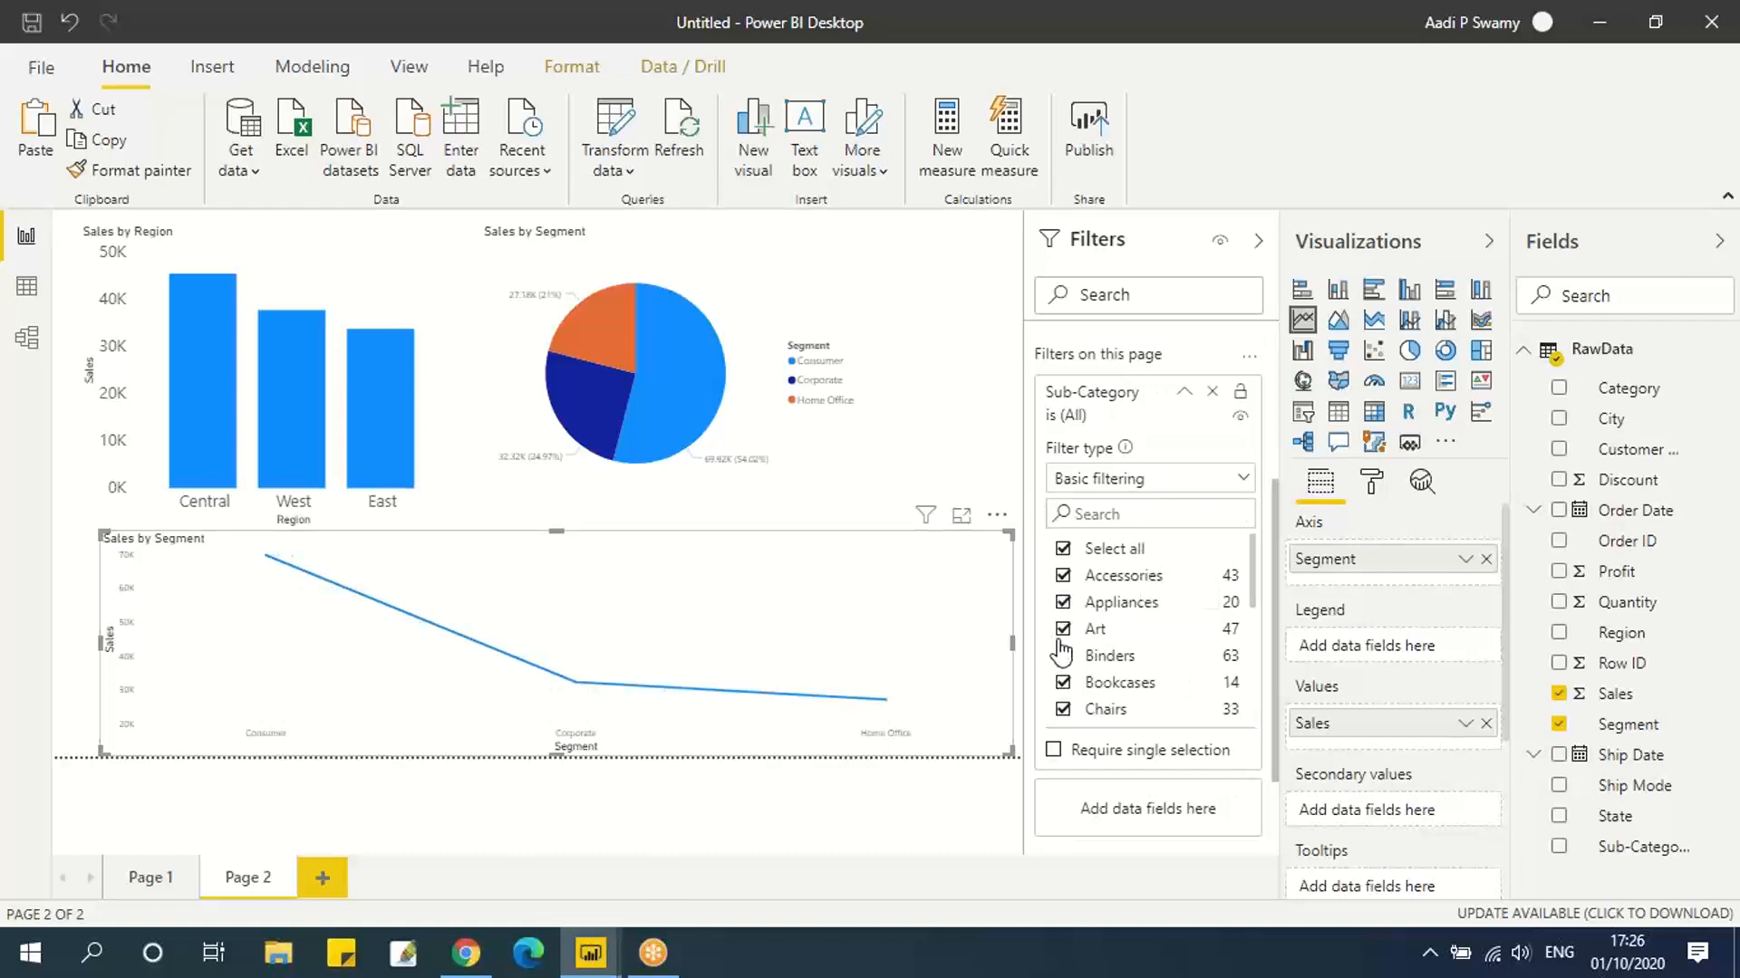
pyautogui.moveTo(671, 681)
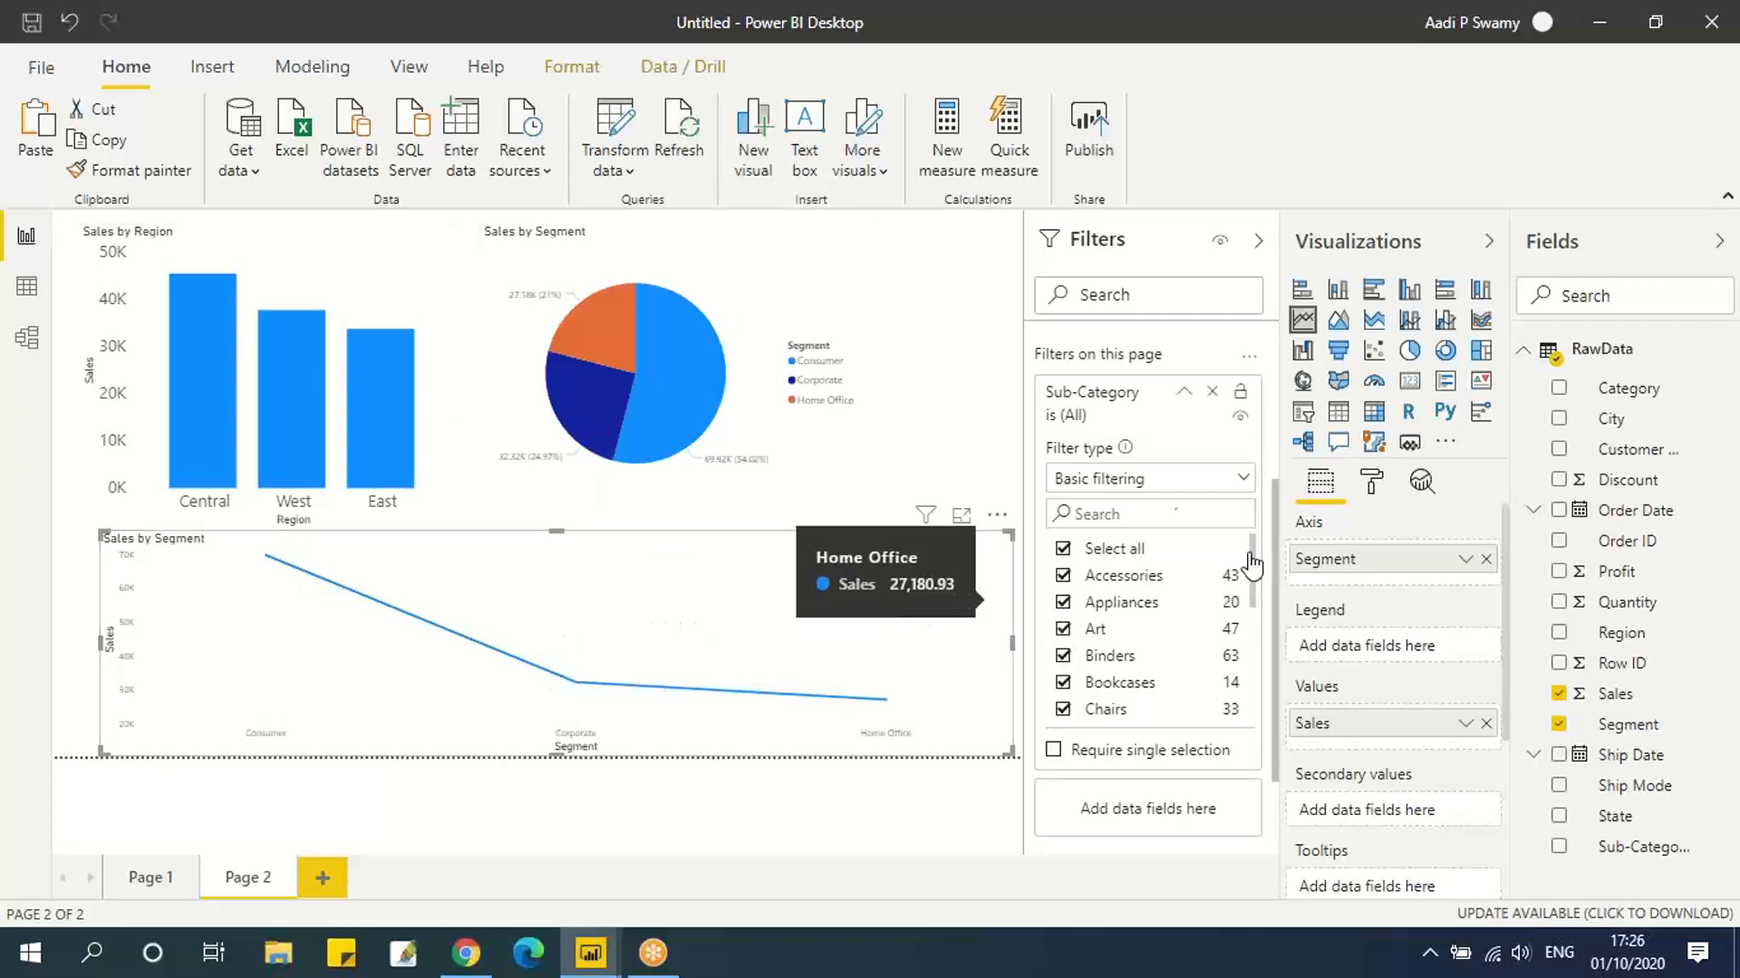
# Switch the Sub-Category page filter to advanced filtering and apply the condition starts with 'A'.
pyautogui.click(1162, 481)
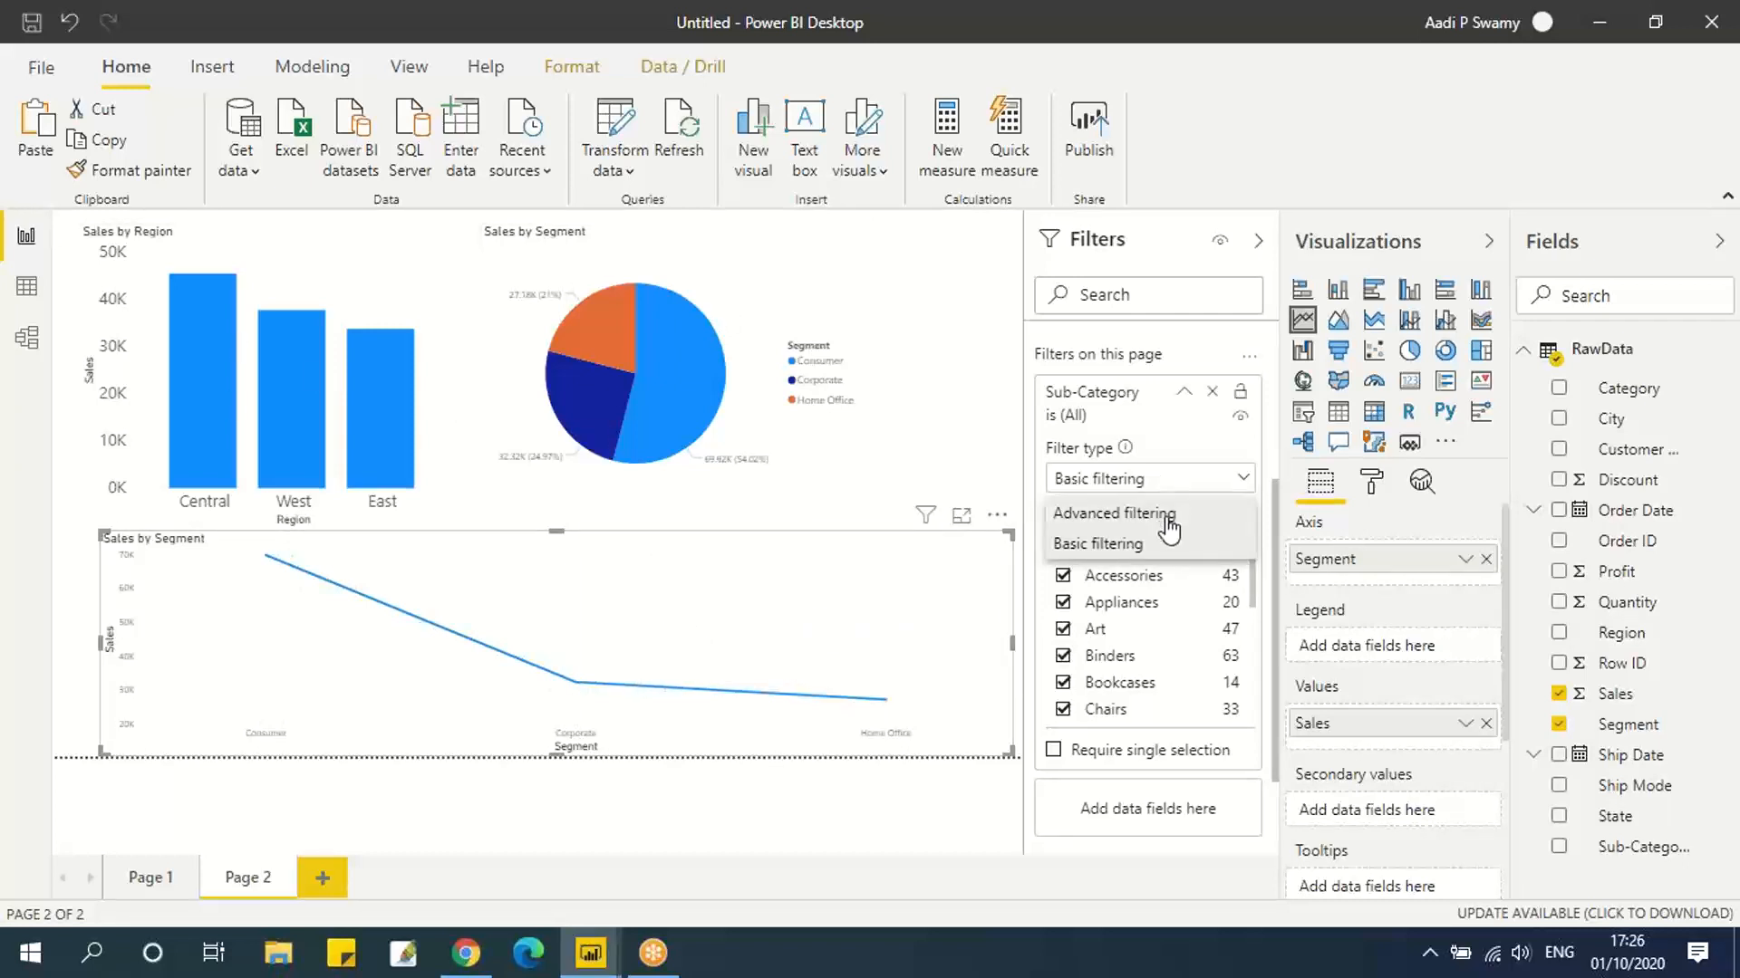
pyautogui.click(1168, 514)
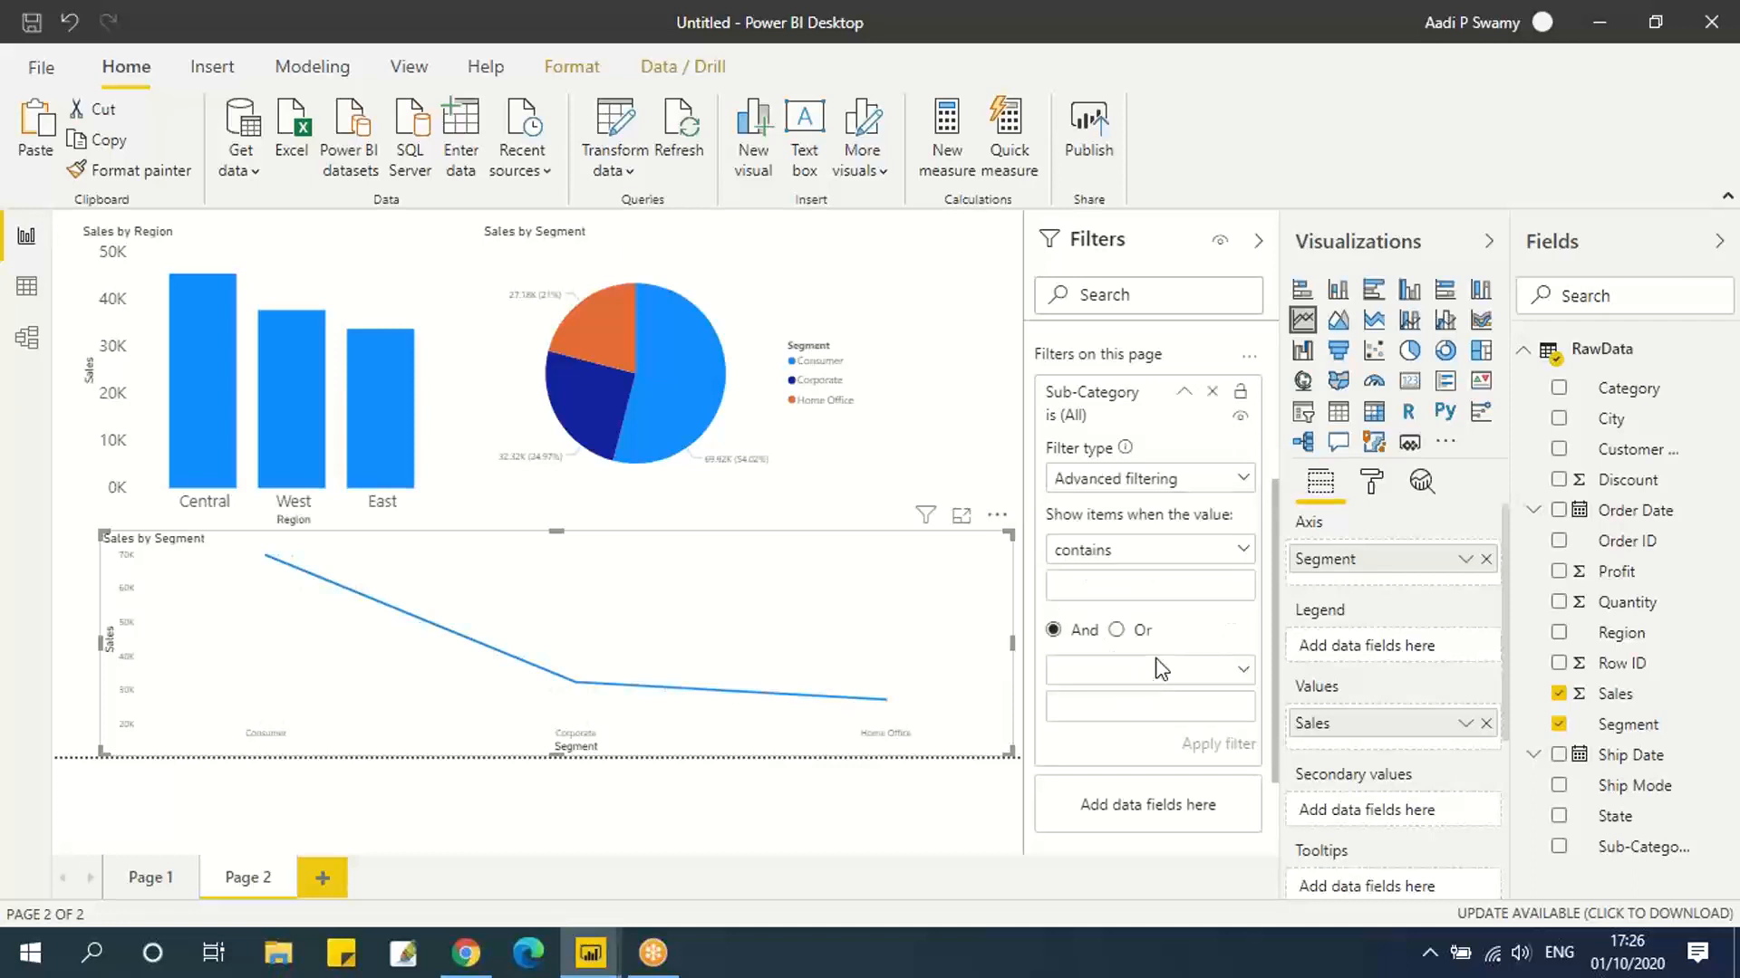
pyautogui.click(1128, 565)
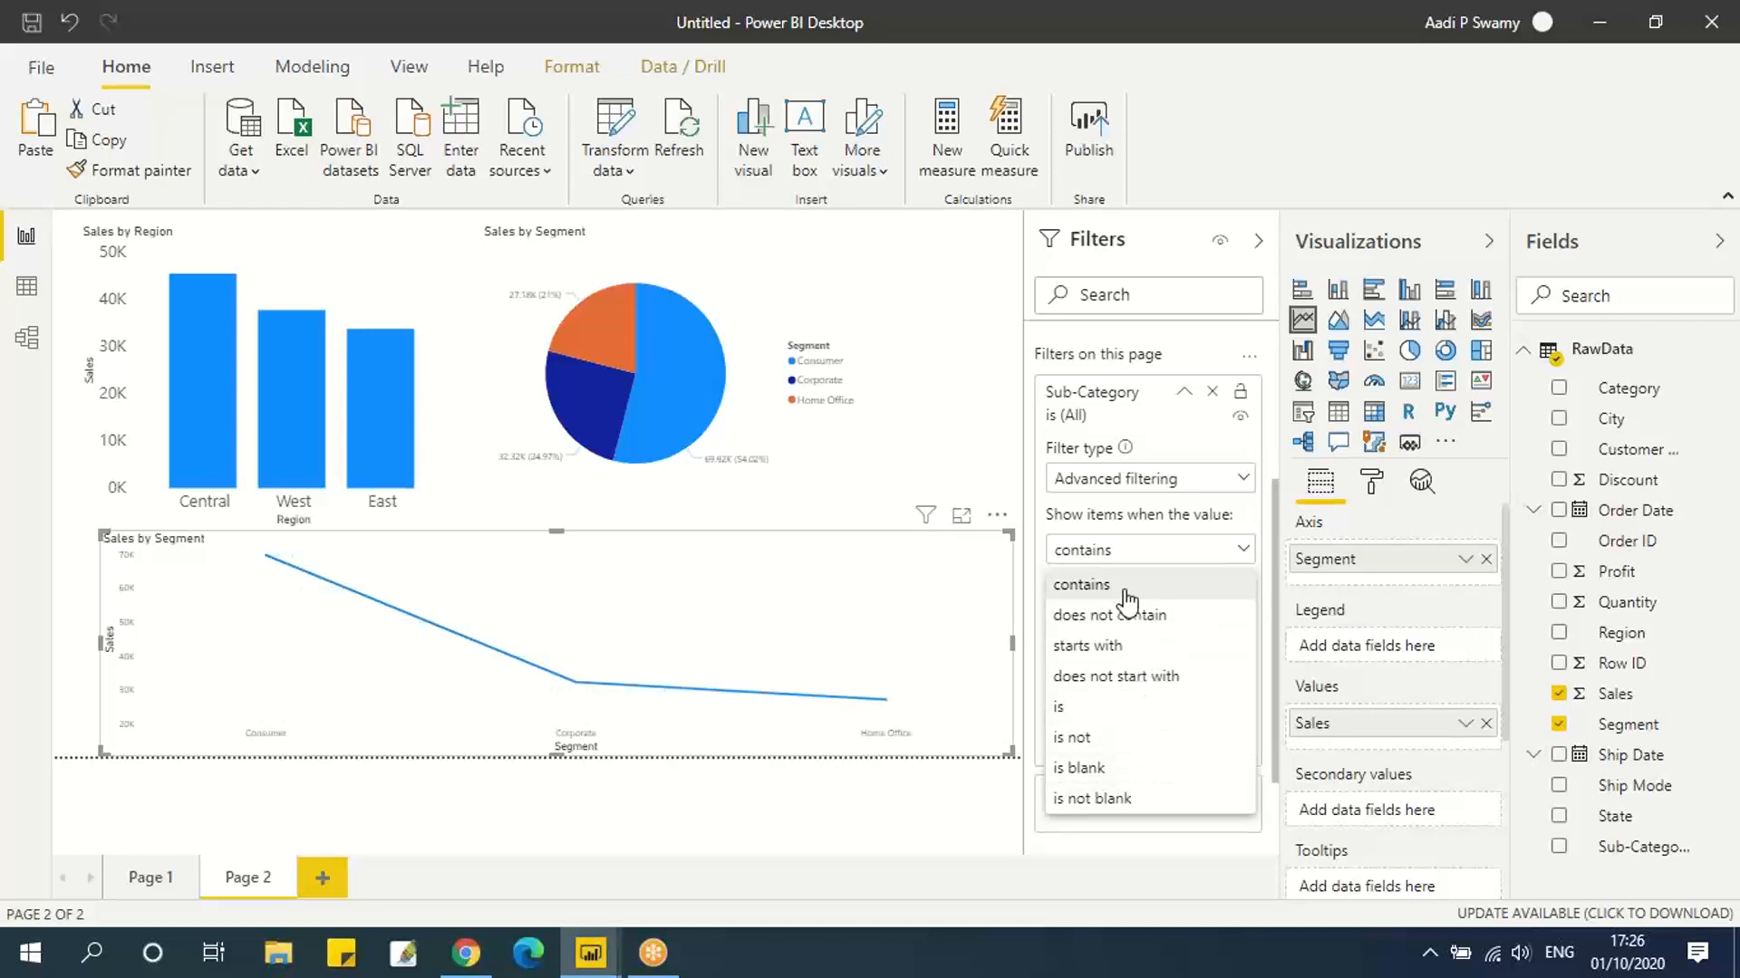
pyautogui.click(1124, 645)
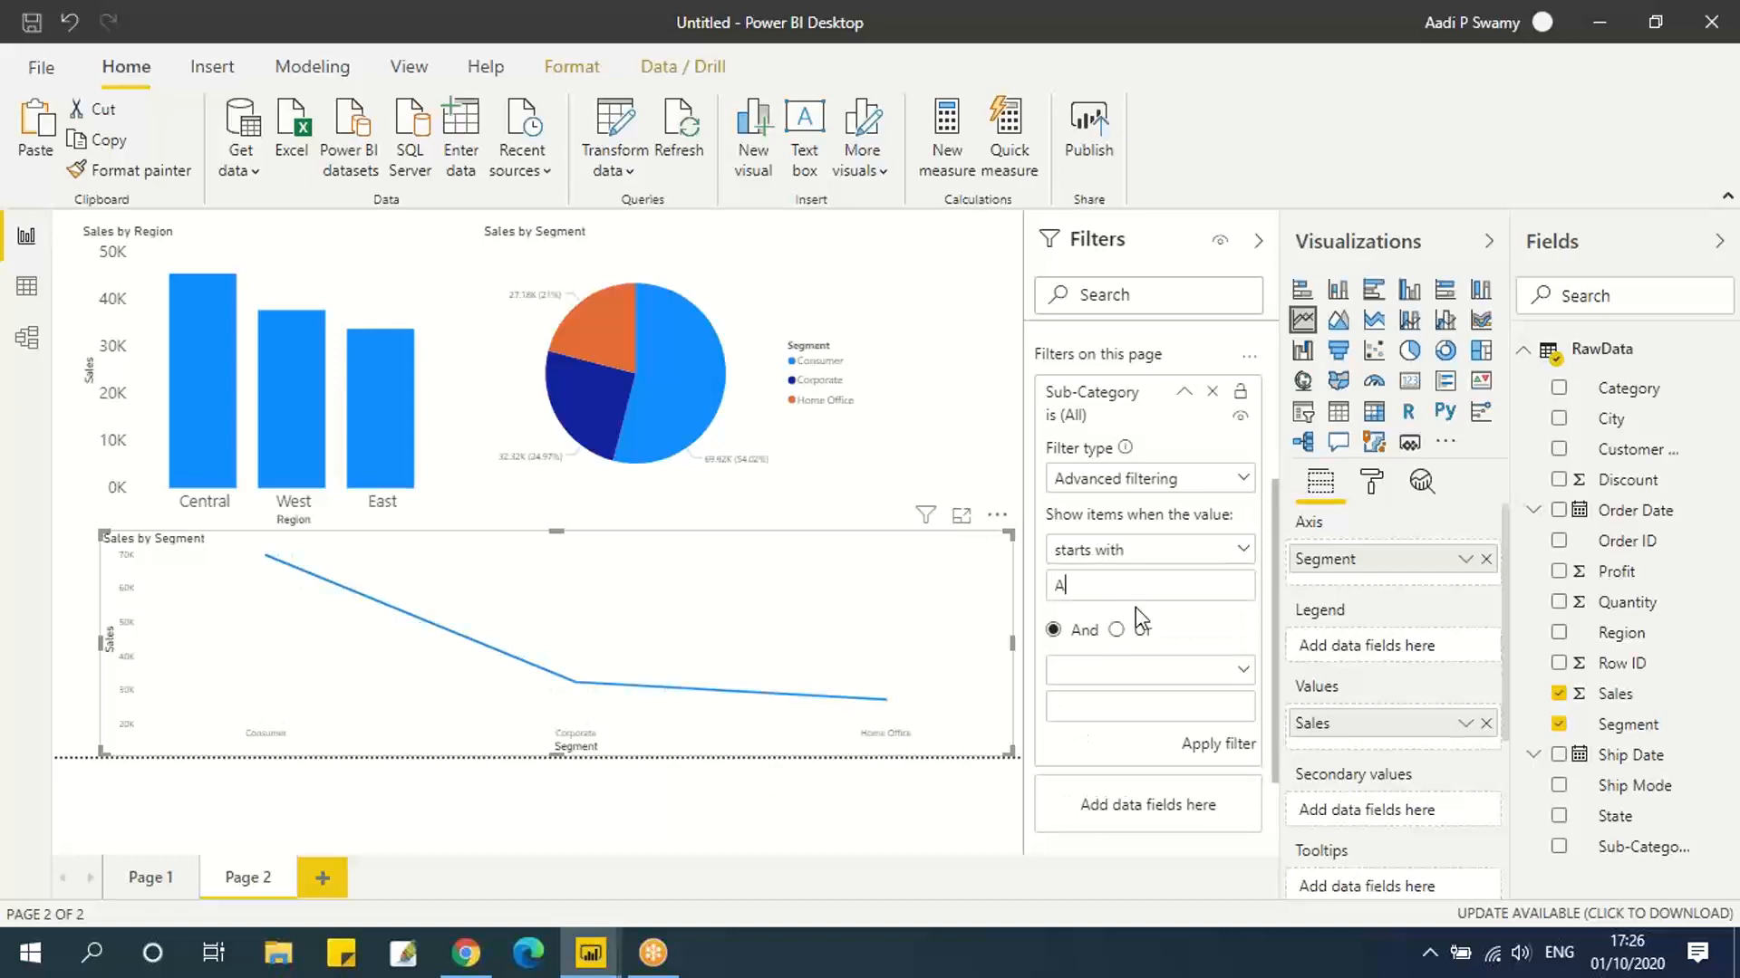
pyautogui.click(1208, 748)
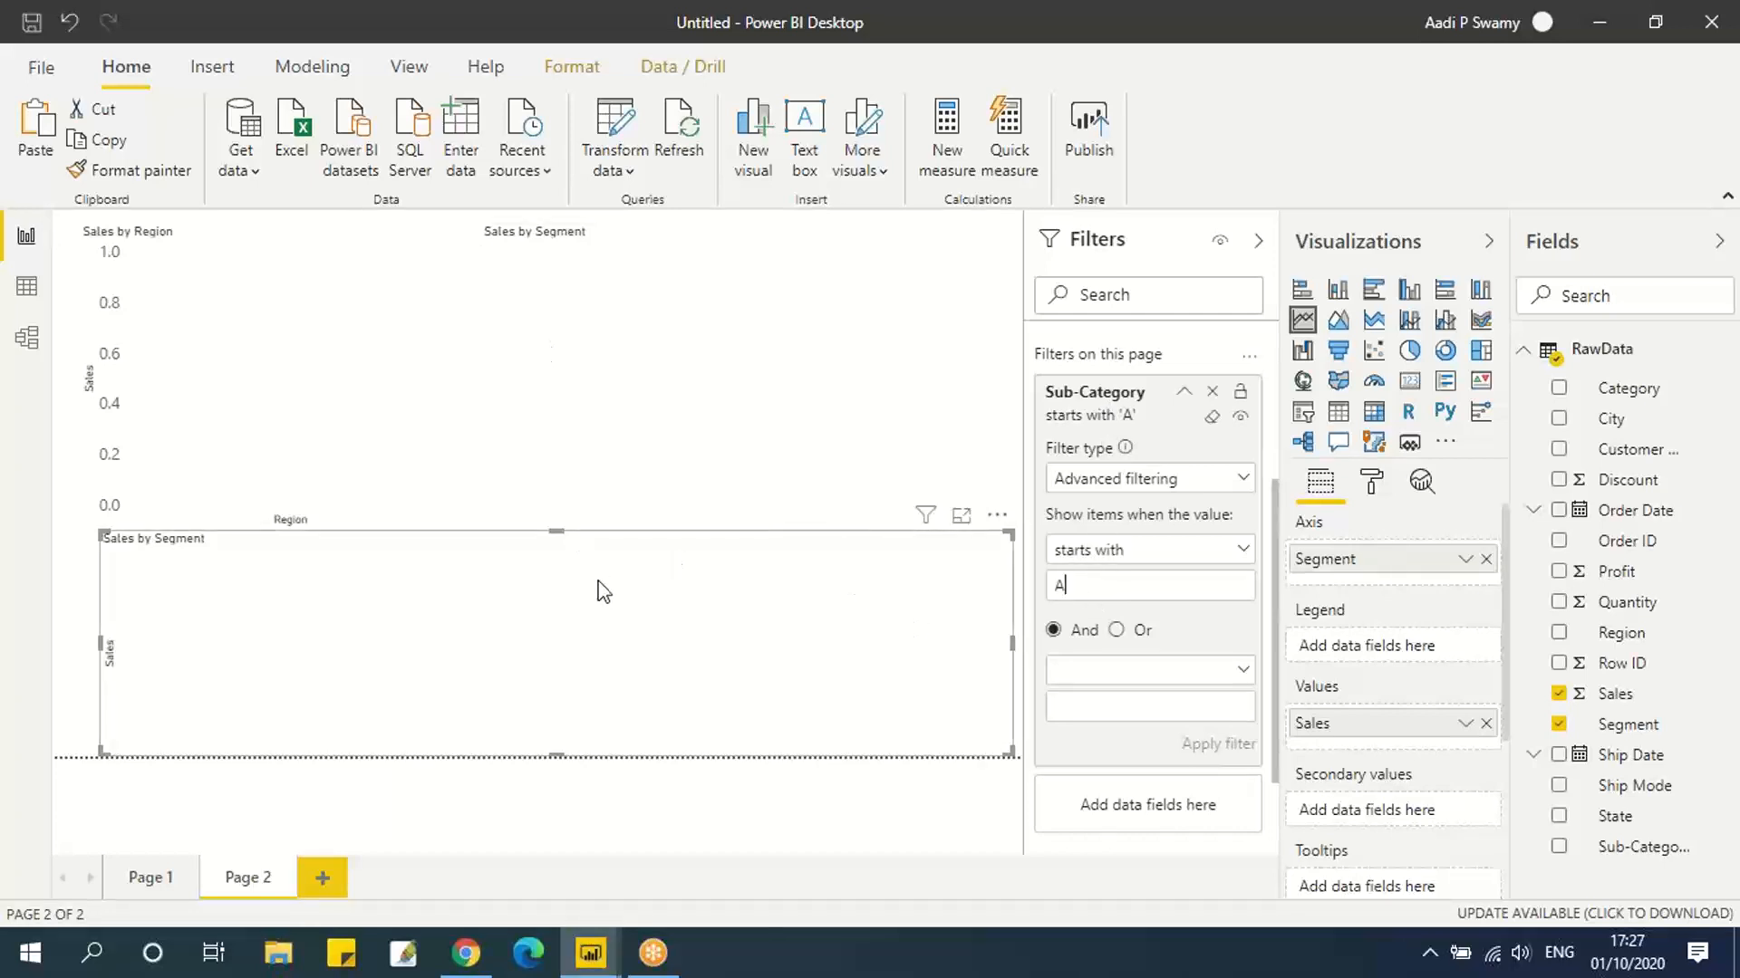
# Replace the Sub-Category page filter with an advanced Customer Name filter applied to values containing 'A'.
pyautogui.click(1212, 392)
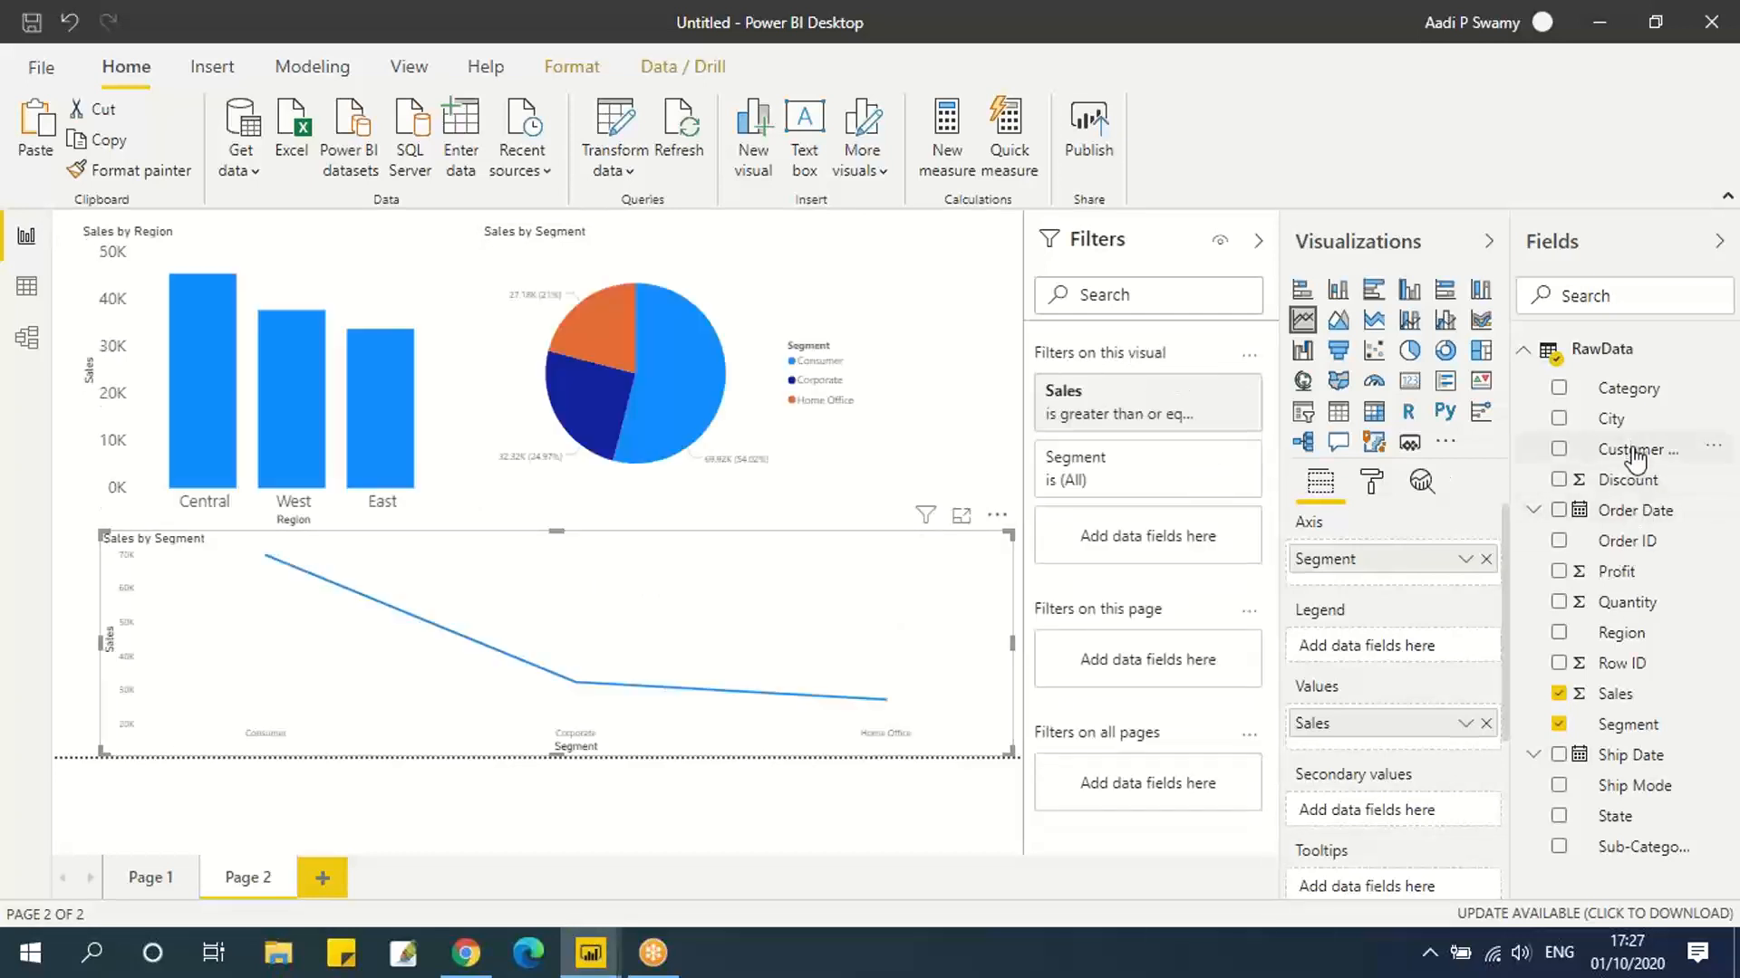
pyautogui.moveTo(1634, 460); pyautogui.dragTo(1167, 661)
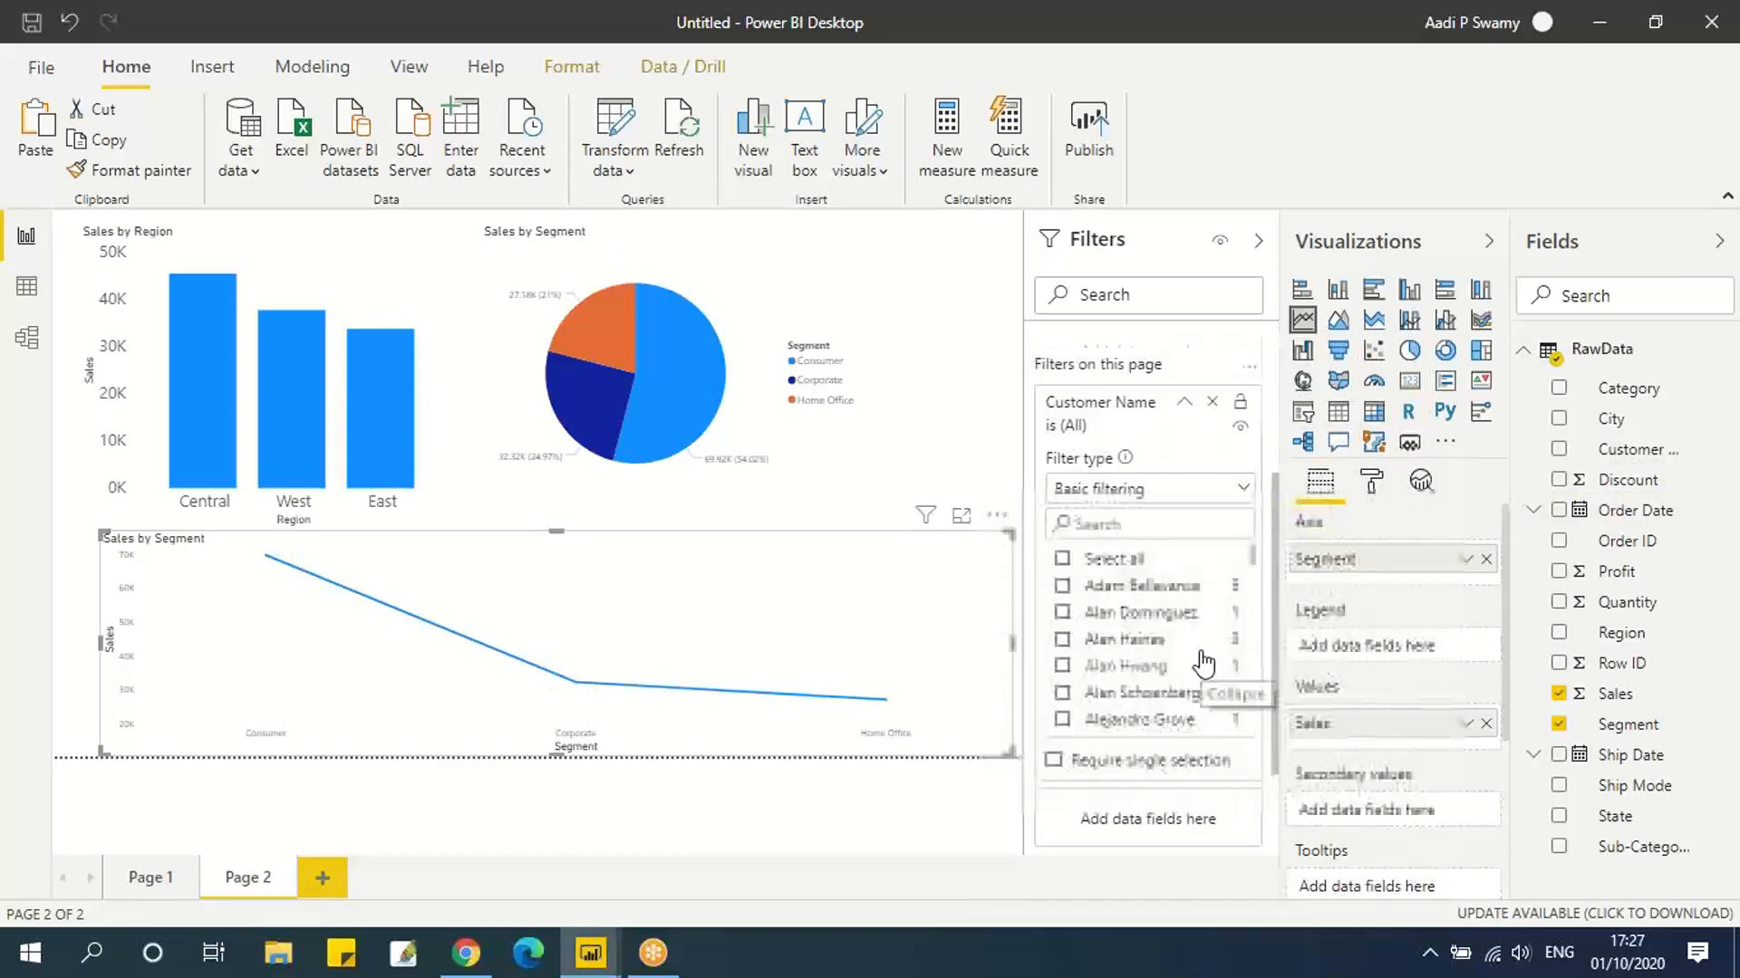
pyautogui.click(1160, 605)
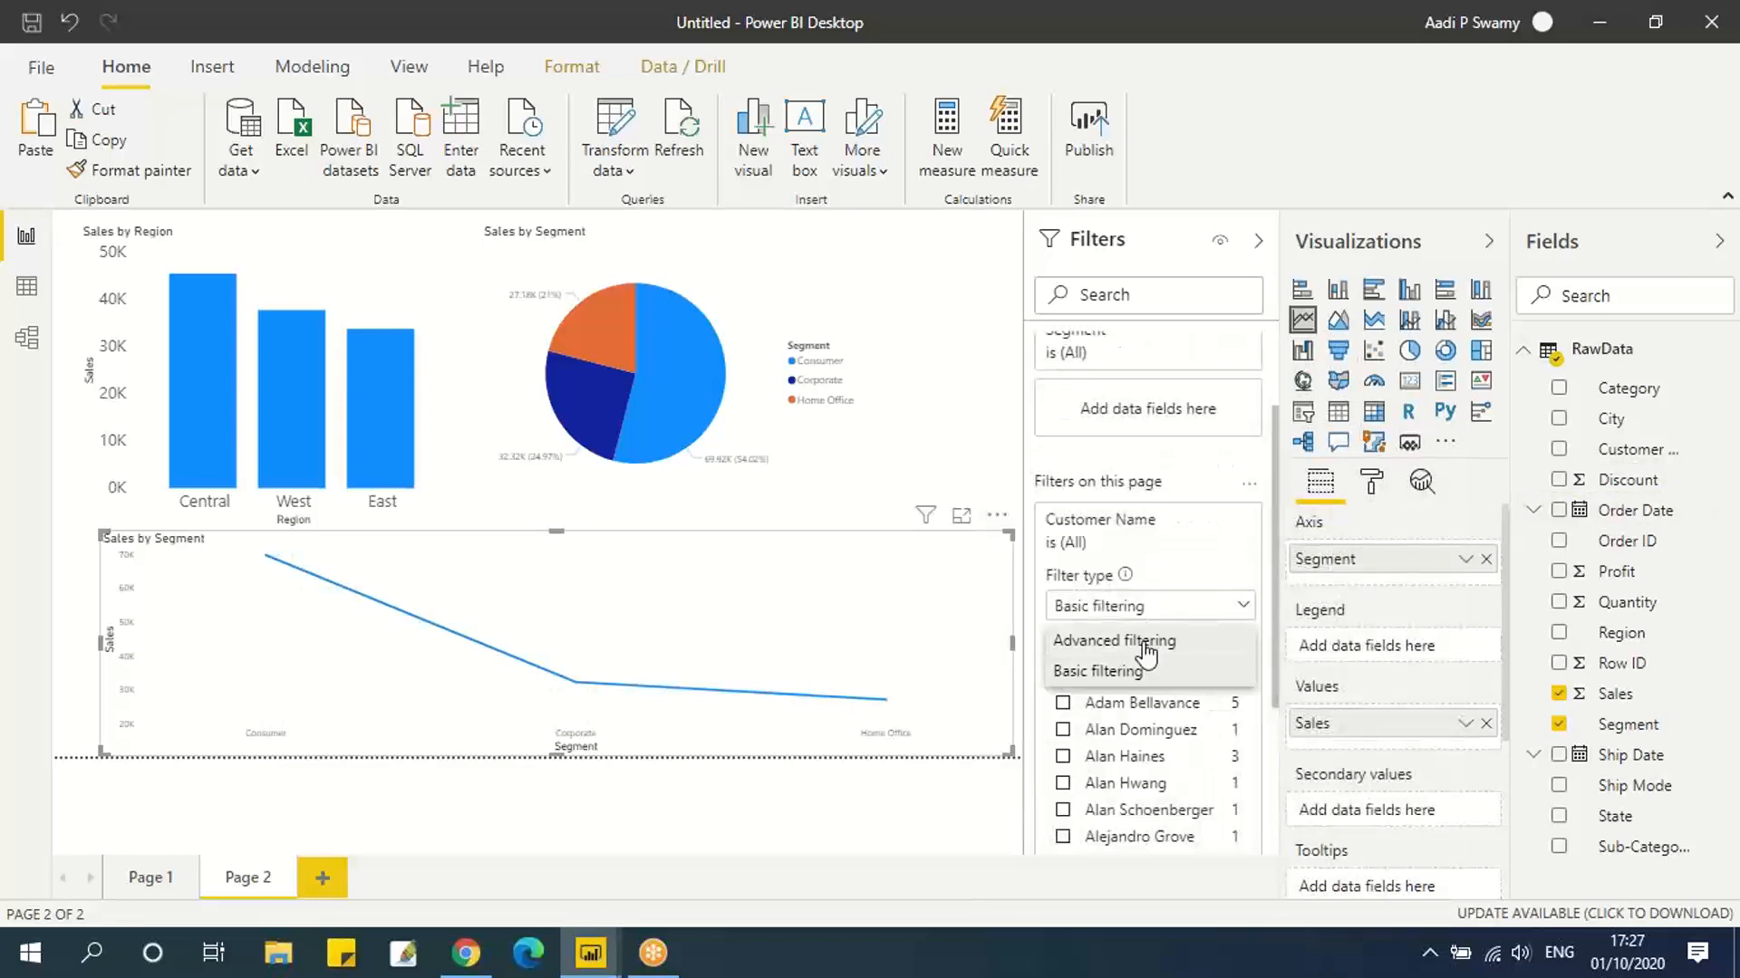
pyautogui.click(1141, 645)
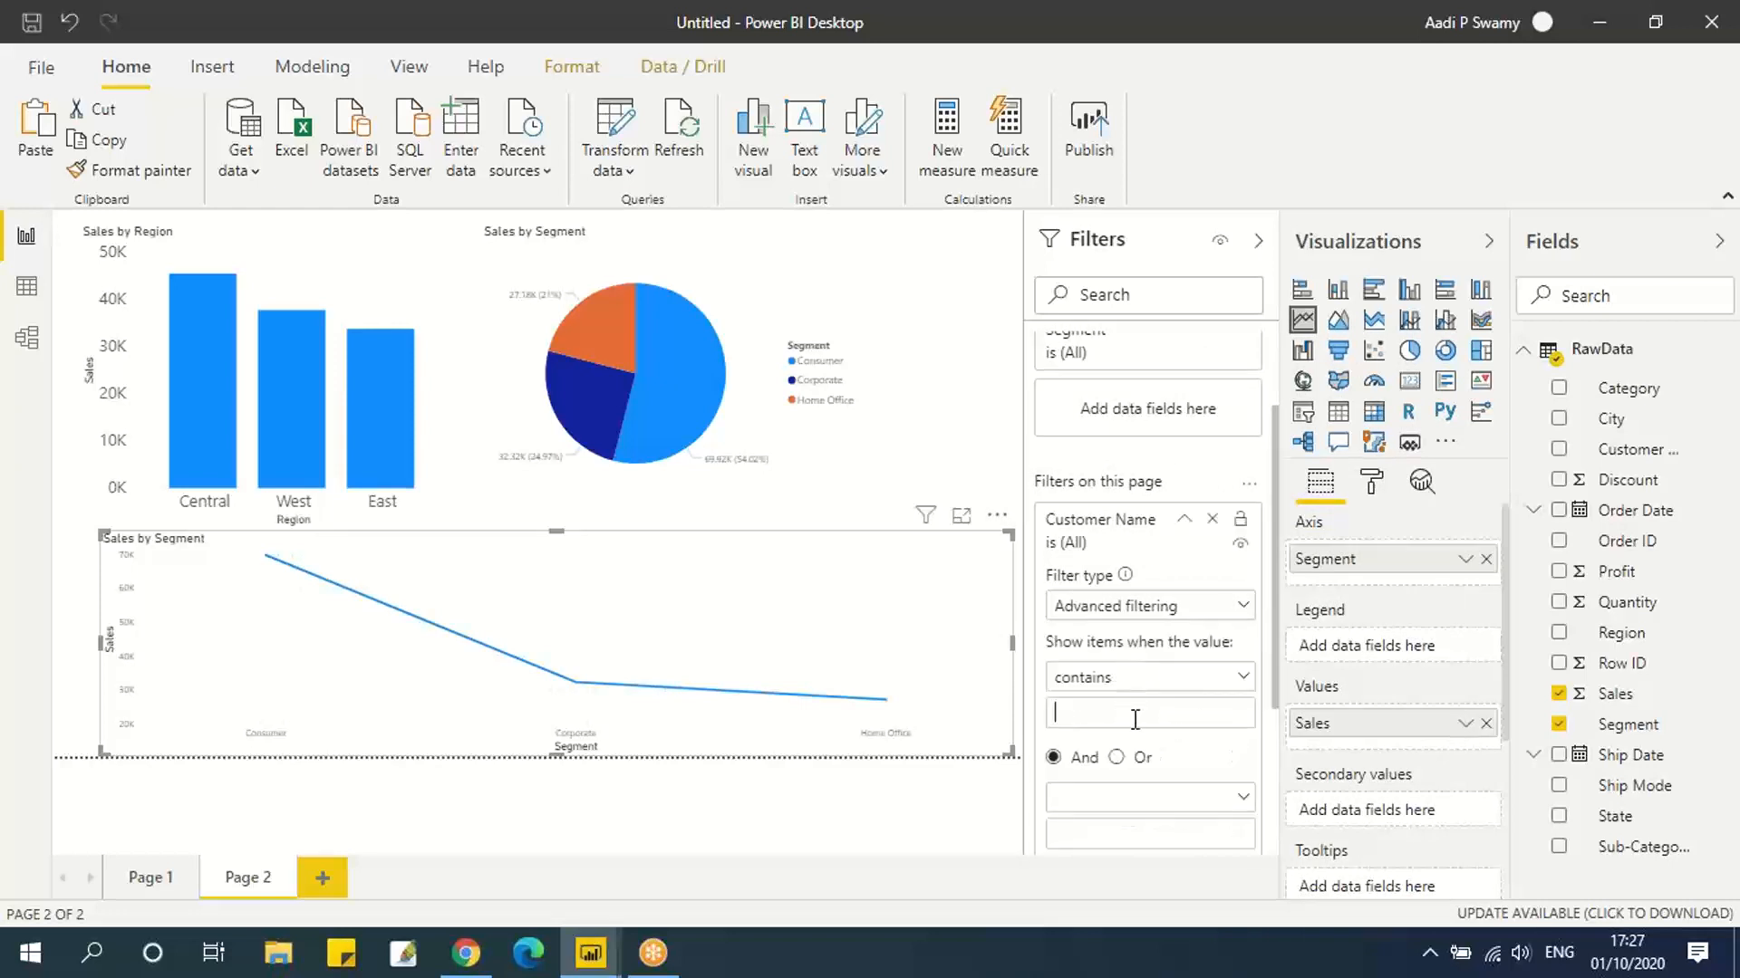
pyautogui.scroll(-2, 1137, 713)
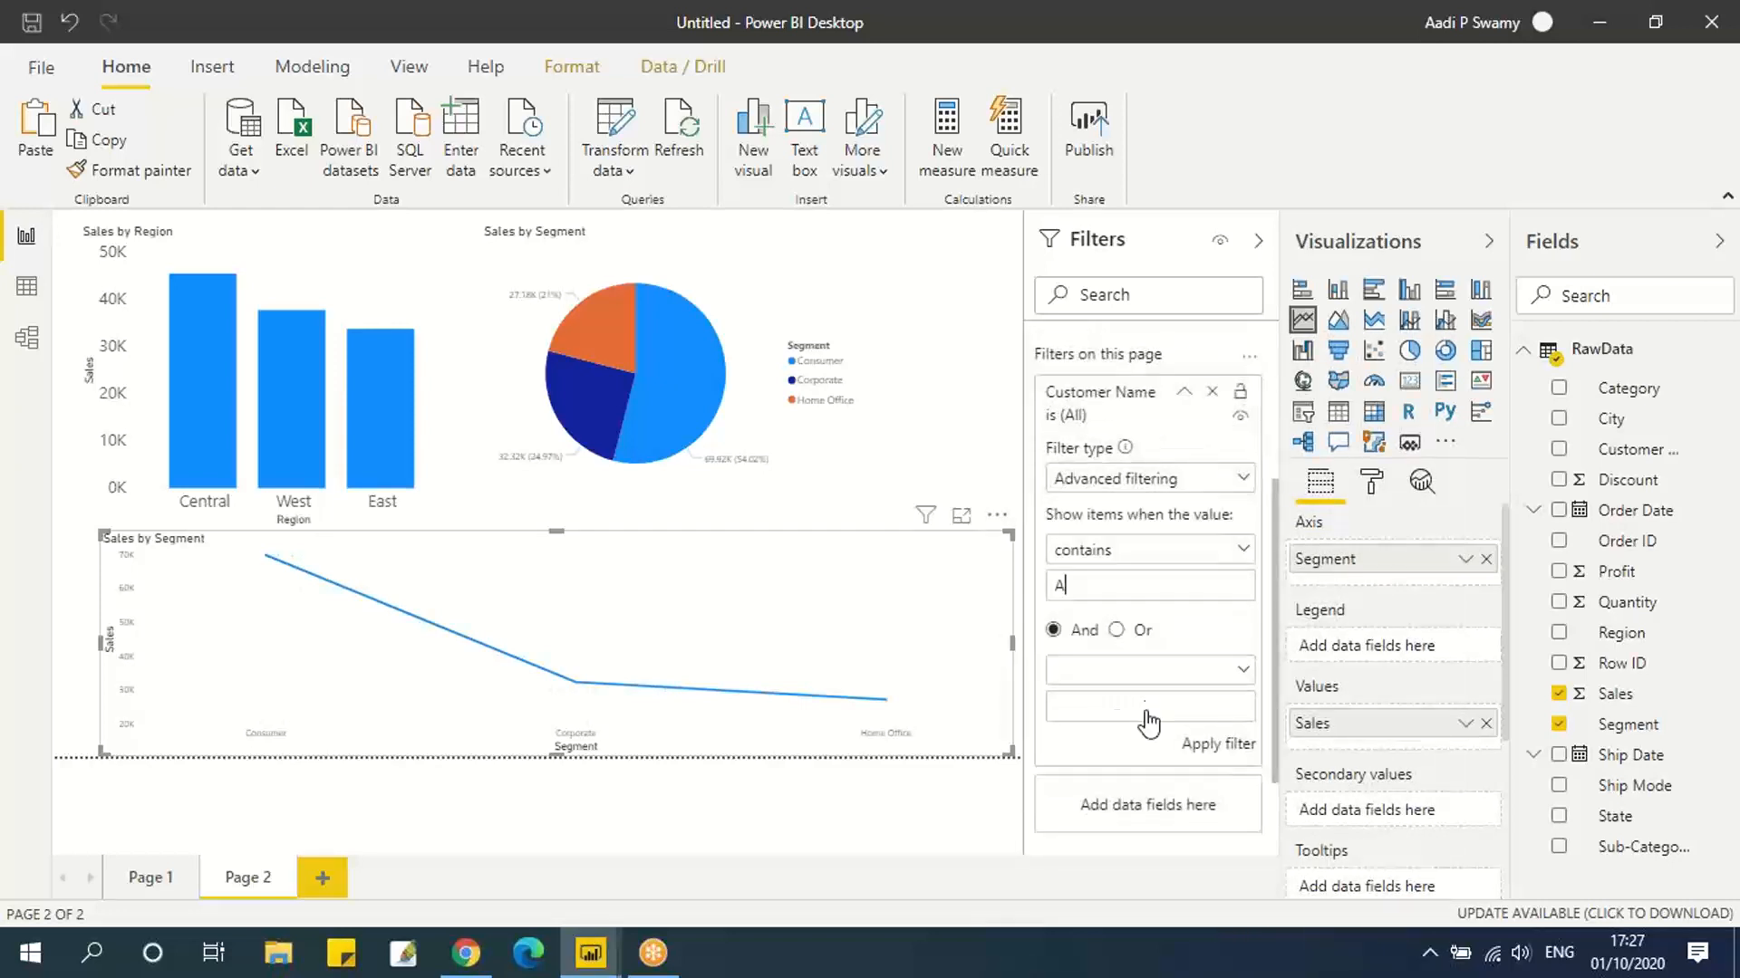
pyautogui.click(1214, 745)
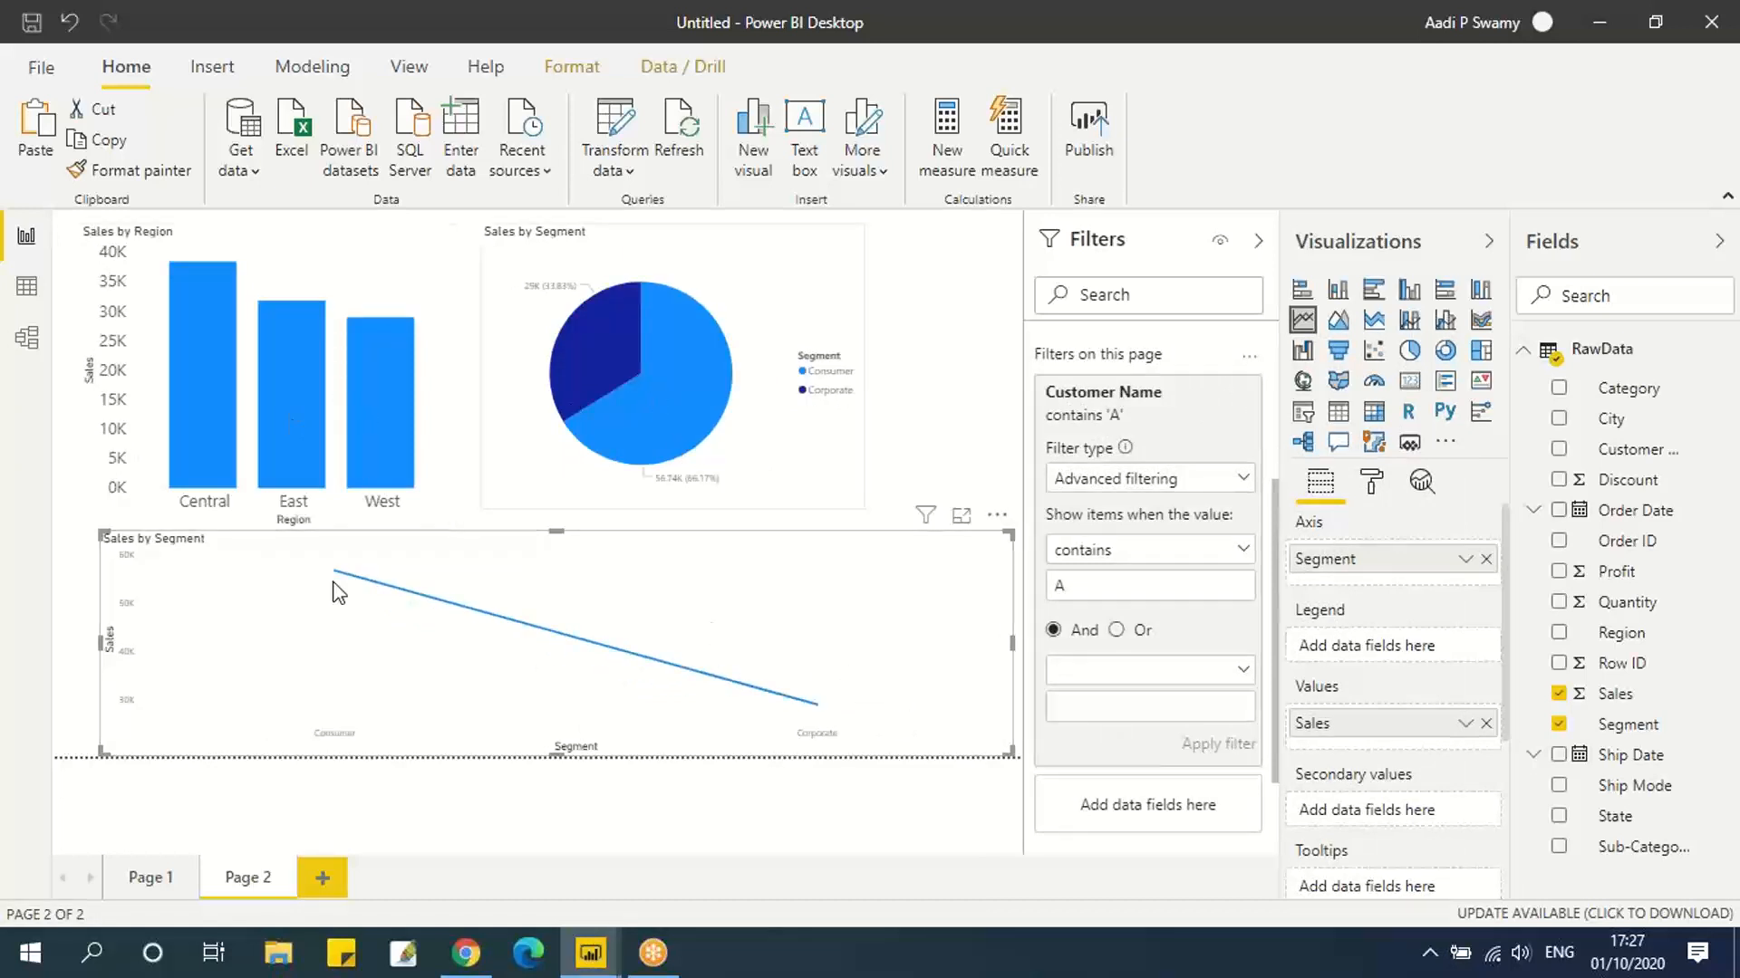
# Keep the contains condition on the Customer Name page filter and apply it with the text 'are'.
pyautogui.click(1088, 557)
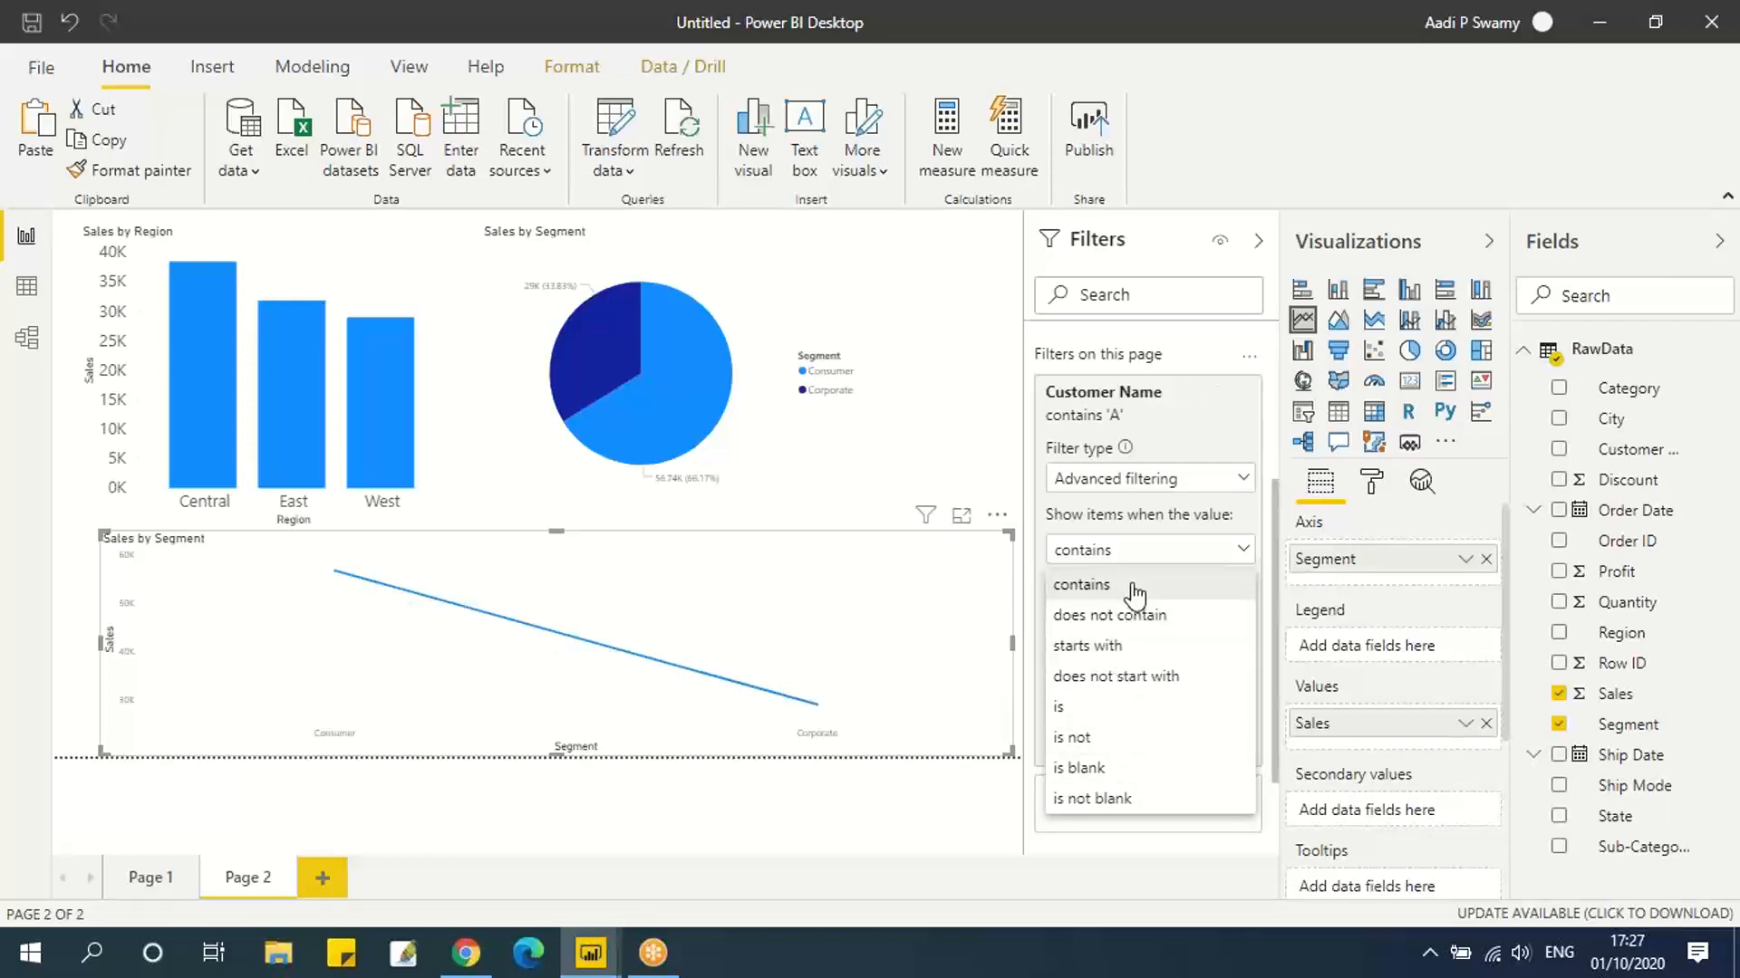
pyautogui.click(1099, 589)
pyautogui.click(1067, 587)
pyautogui.write('are')
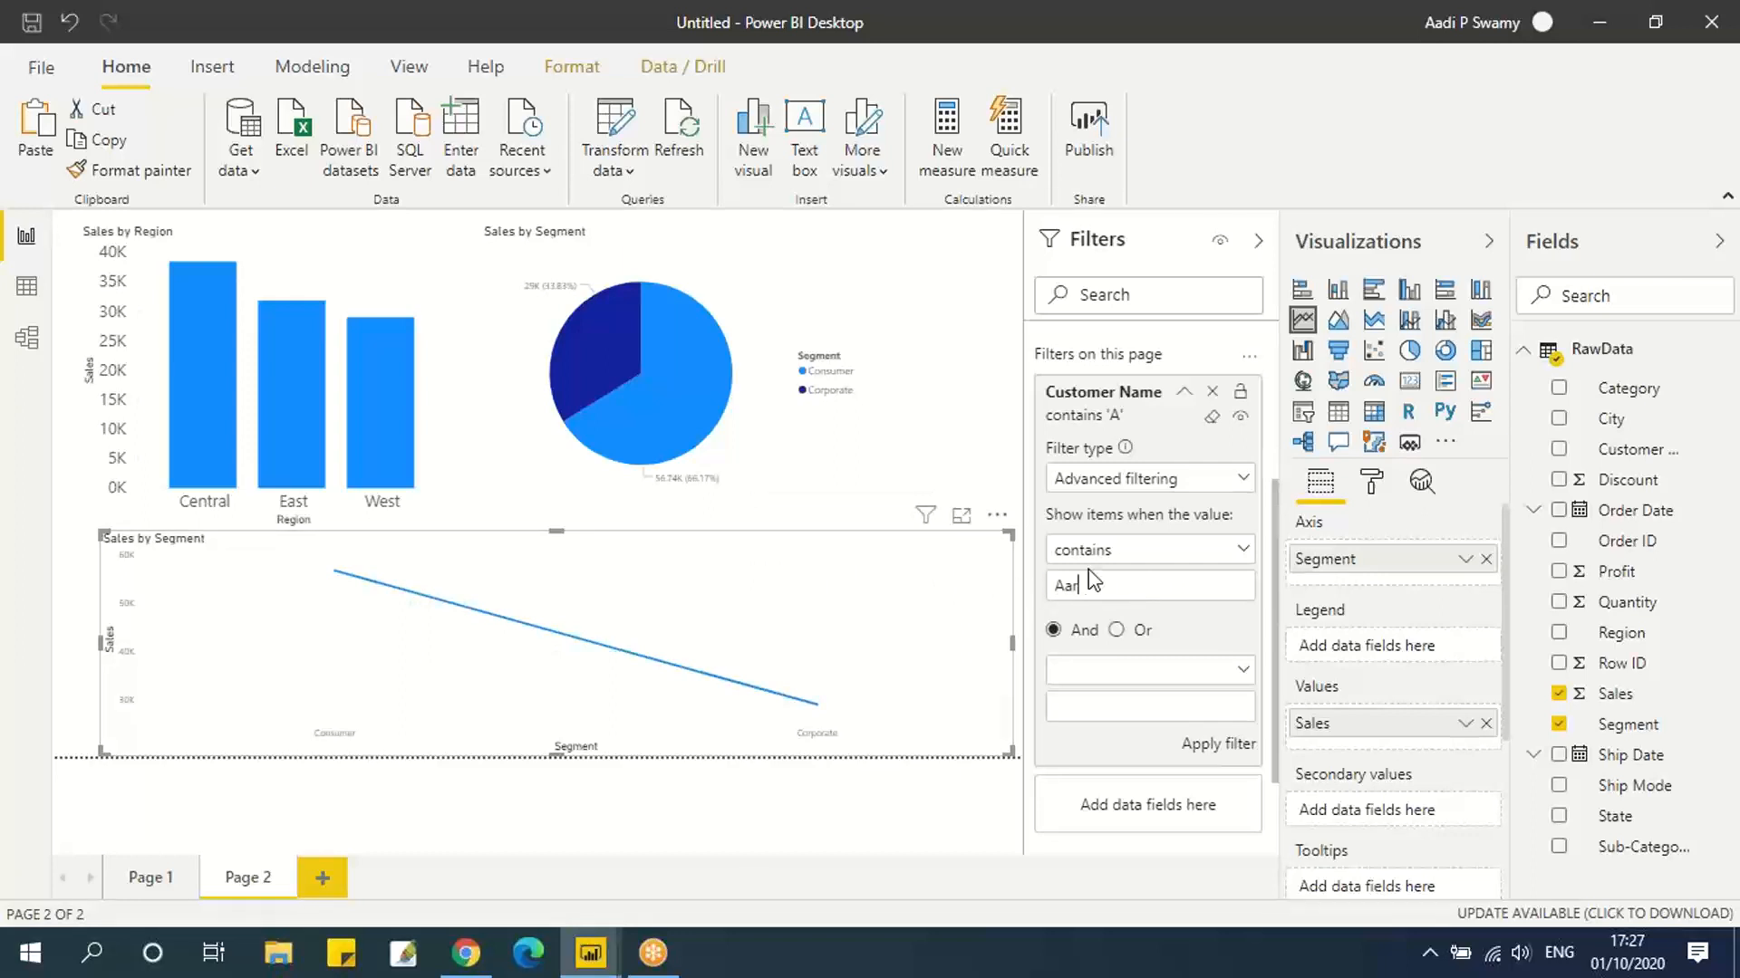
pyautogui.write('e')
pyautogui.click(1215, 744)
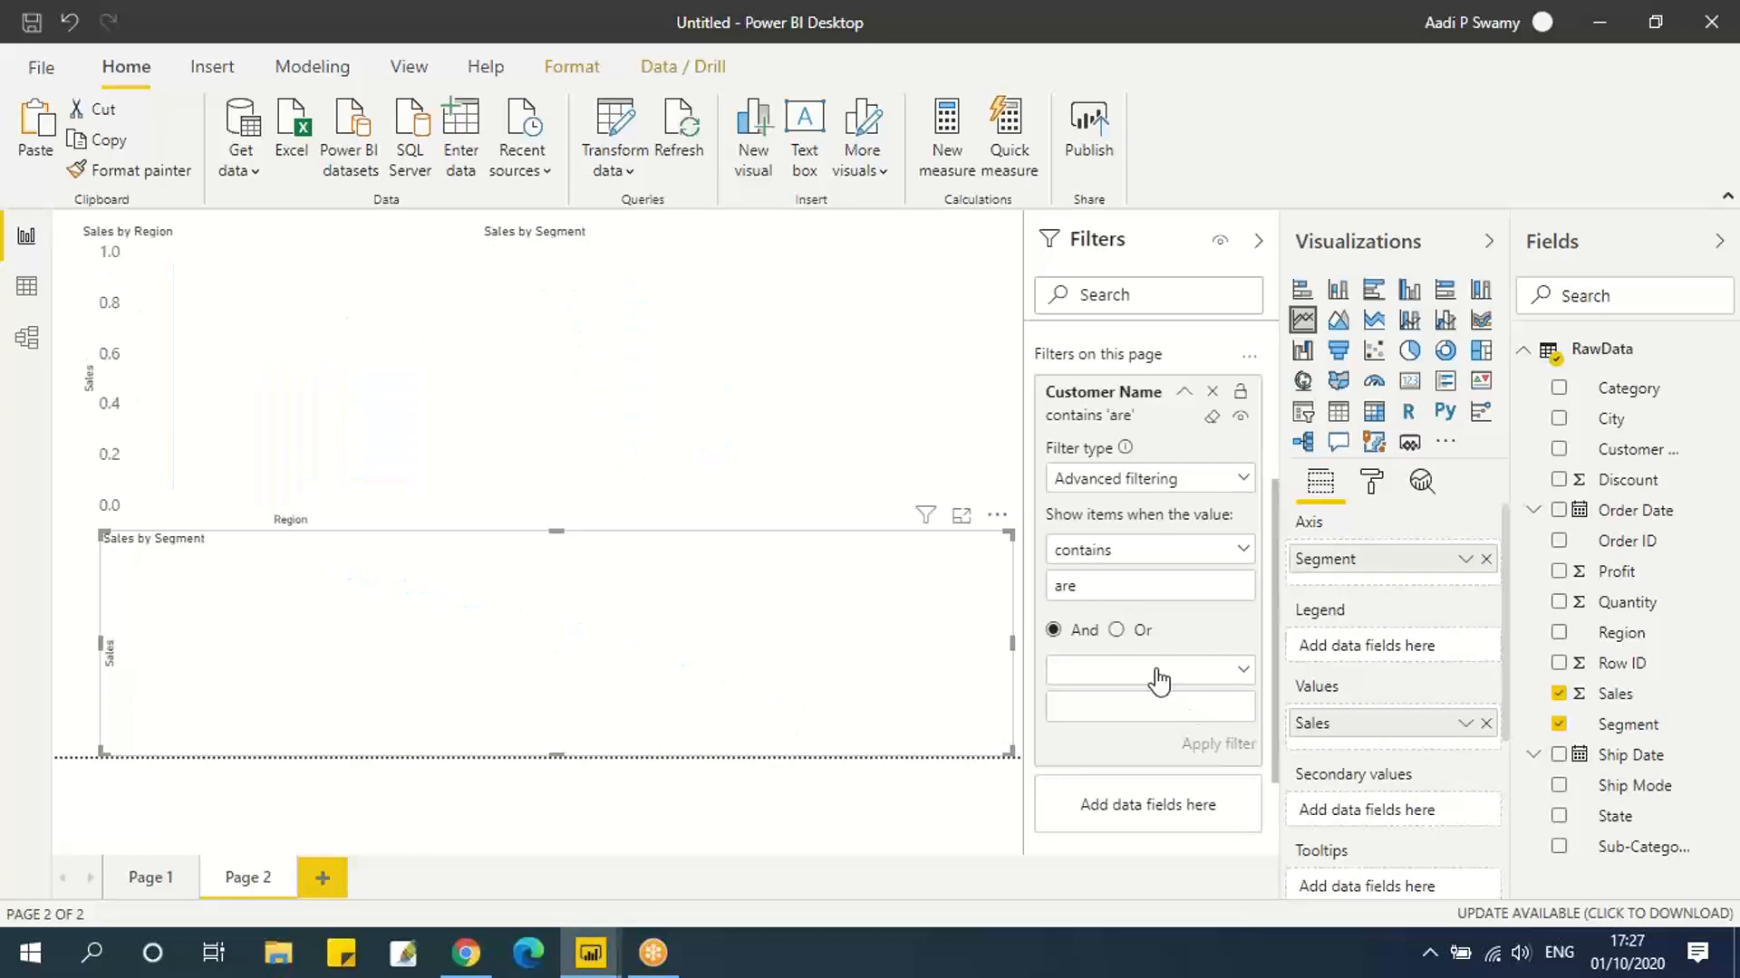
# Apply the Customer Name page filter with contains 'Sa', then shorten the text to 'S' and check the charts.
pyautogui.moveTo(1128, 594); pyautogui.dragTo(998, 586)
pyautogui.press('Right')
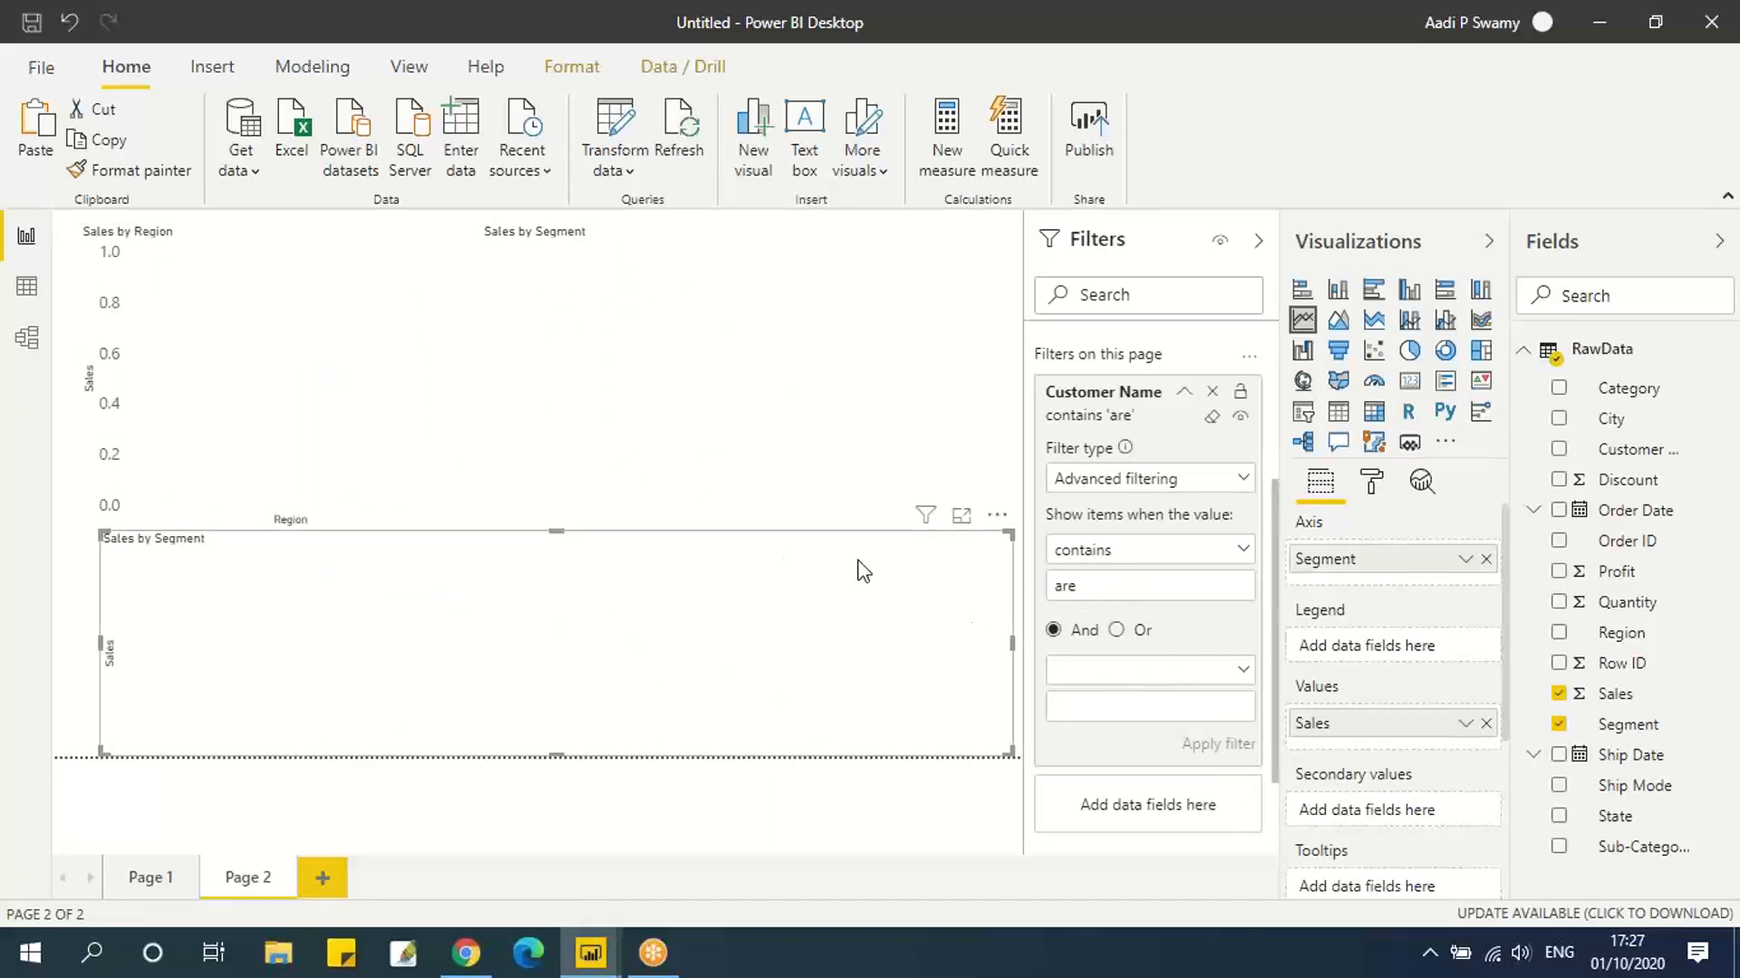
pyautogui.press('BackSpace')
pyautogui.click(1206, 752)
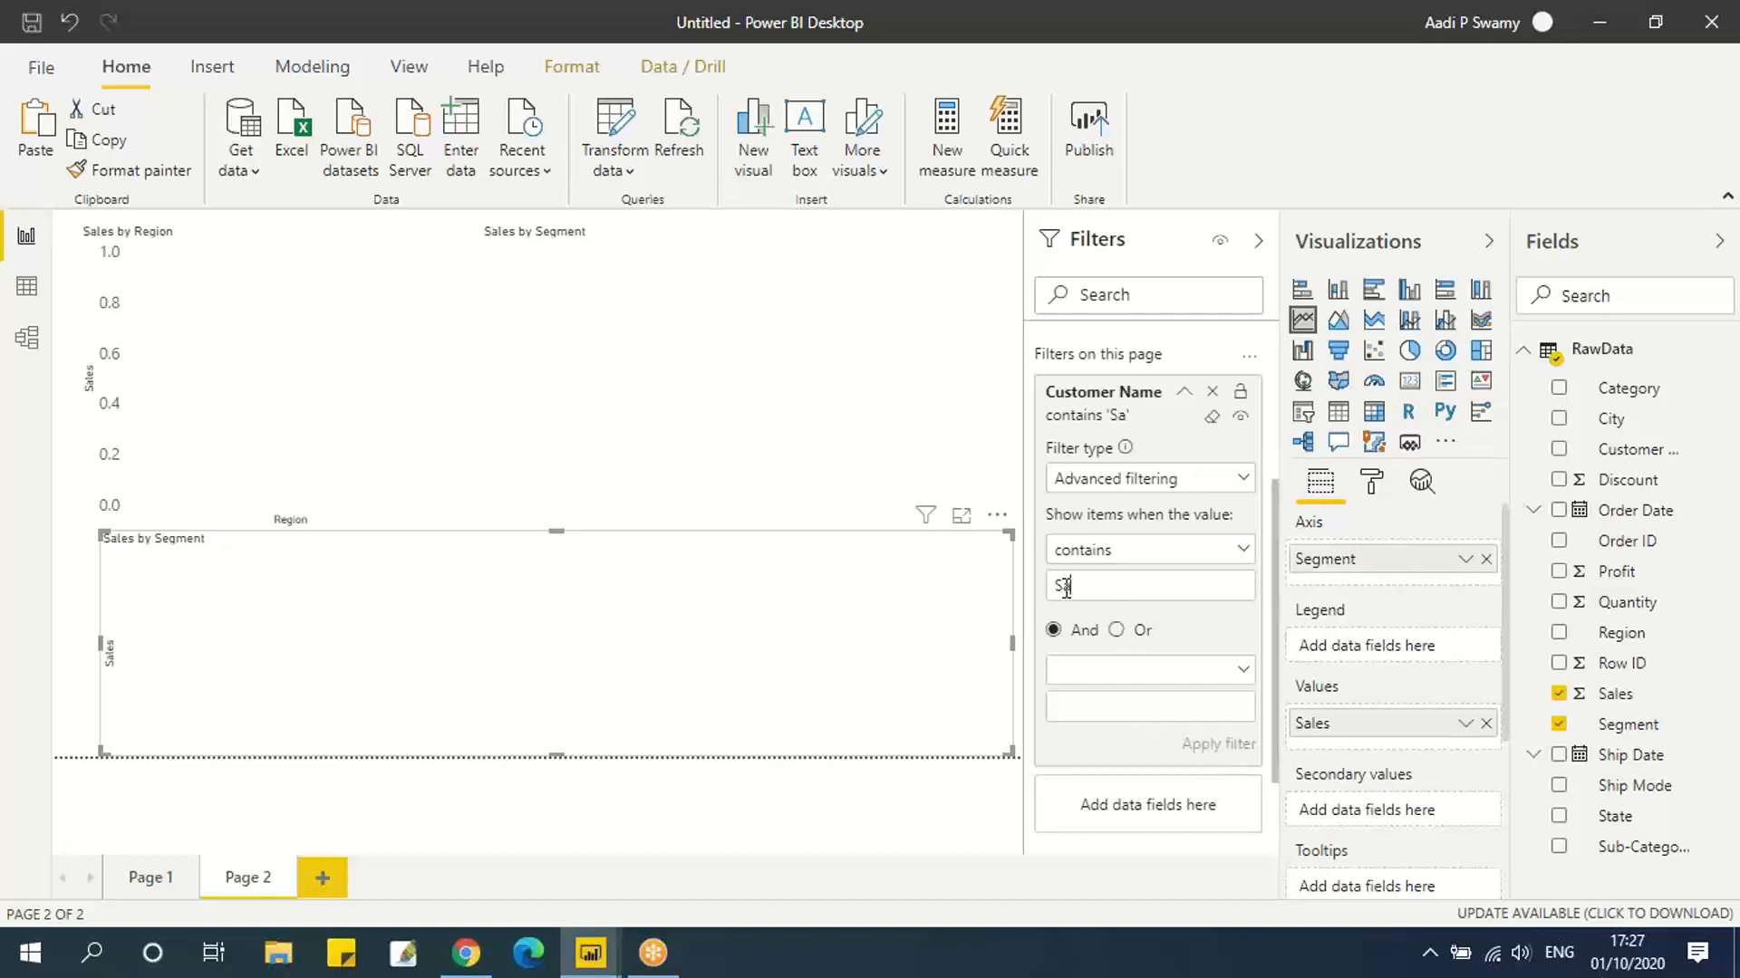
pyautogui.press('BackSpace')
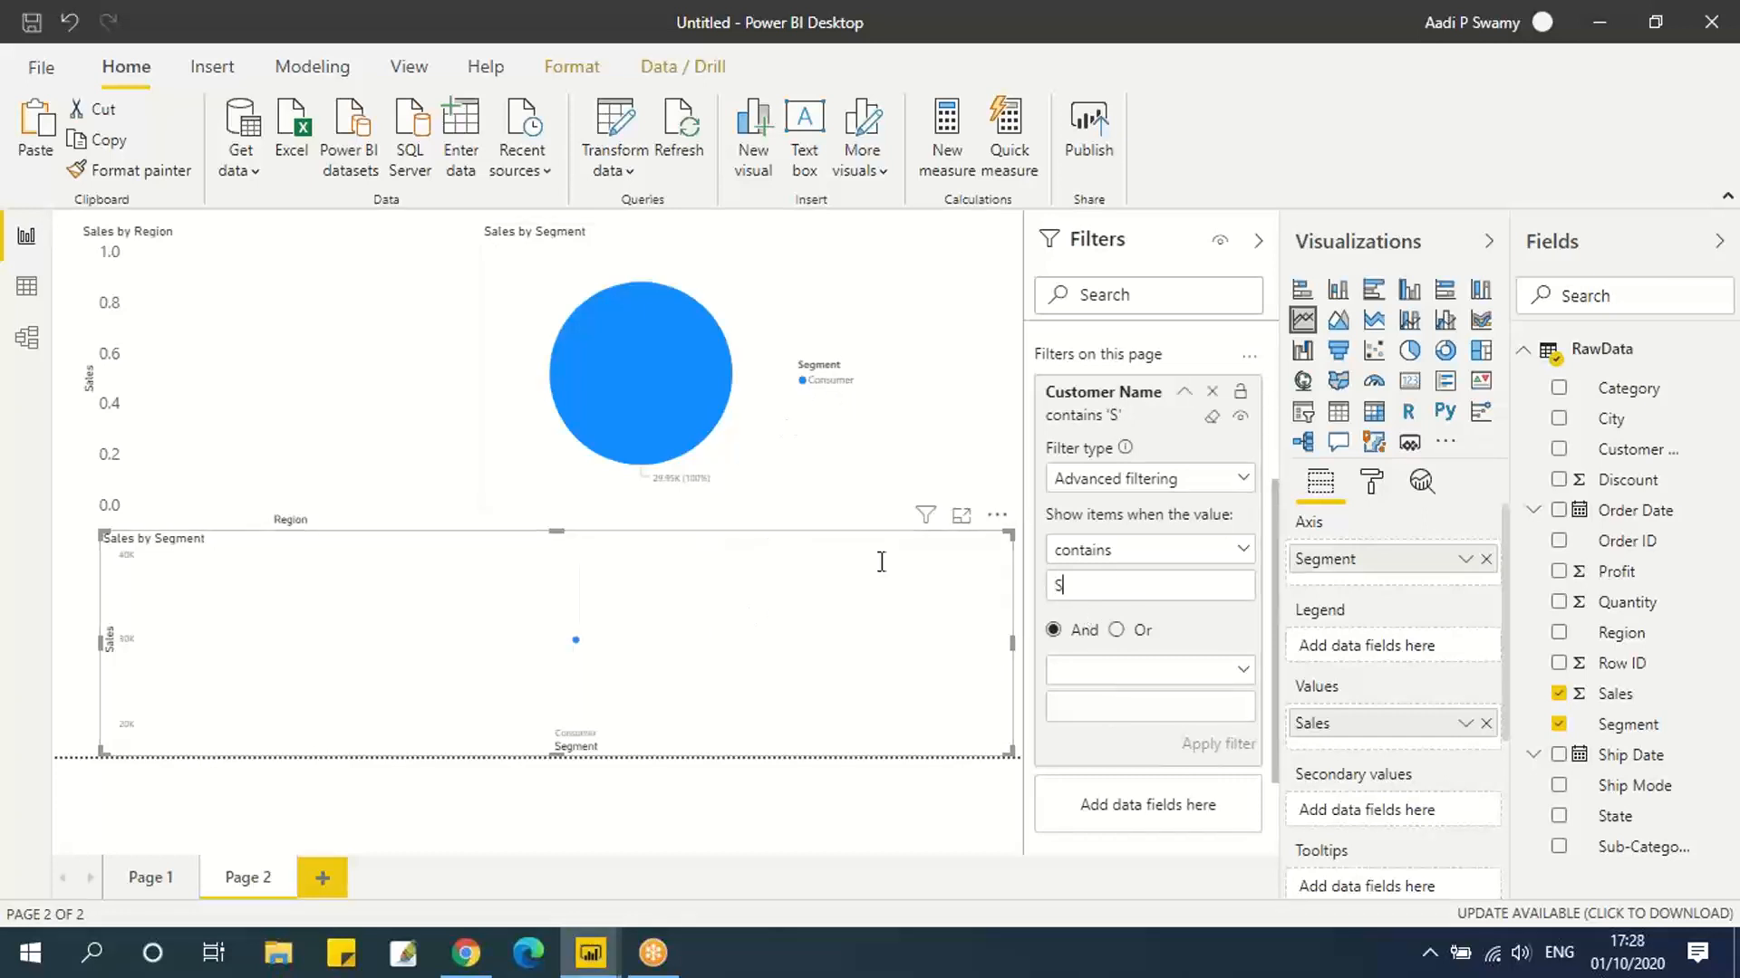
pyautogui.moveTo(973, 716)
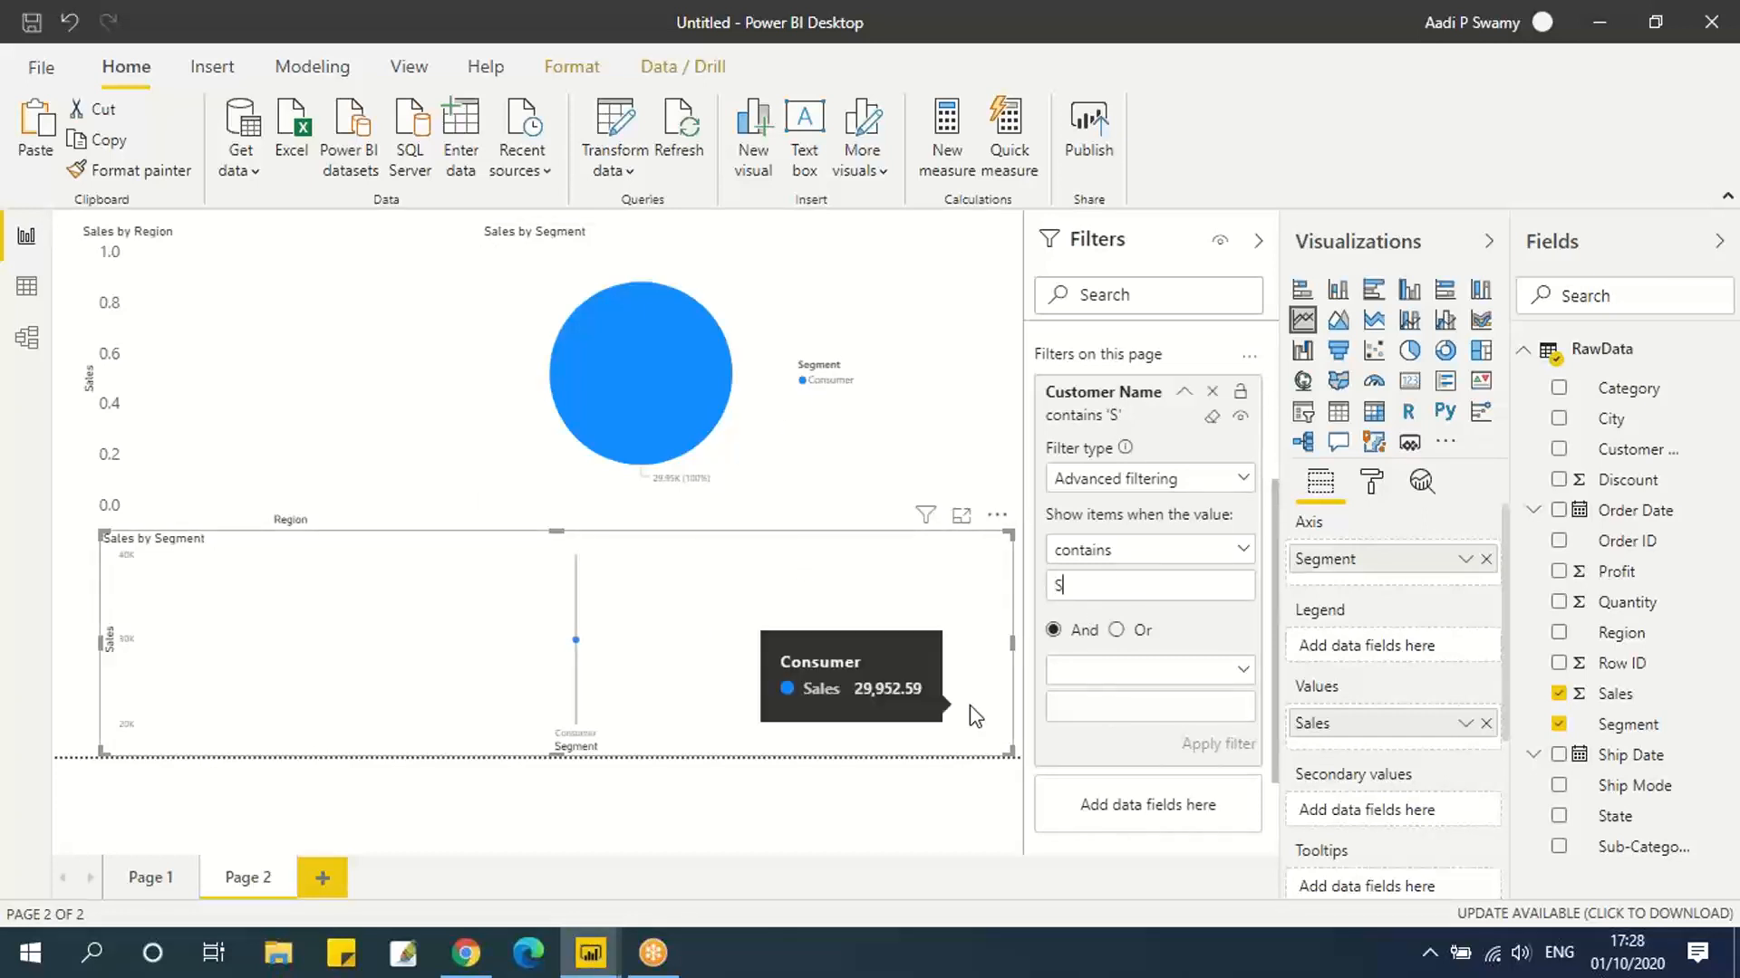
# Switch the Customer Name page filter back to basic filtering, then remove it from the page.
pyautogui.click(1146, 481)
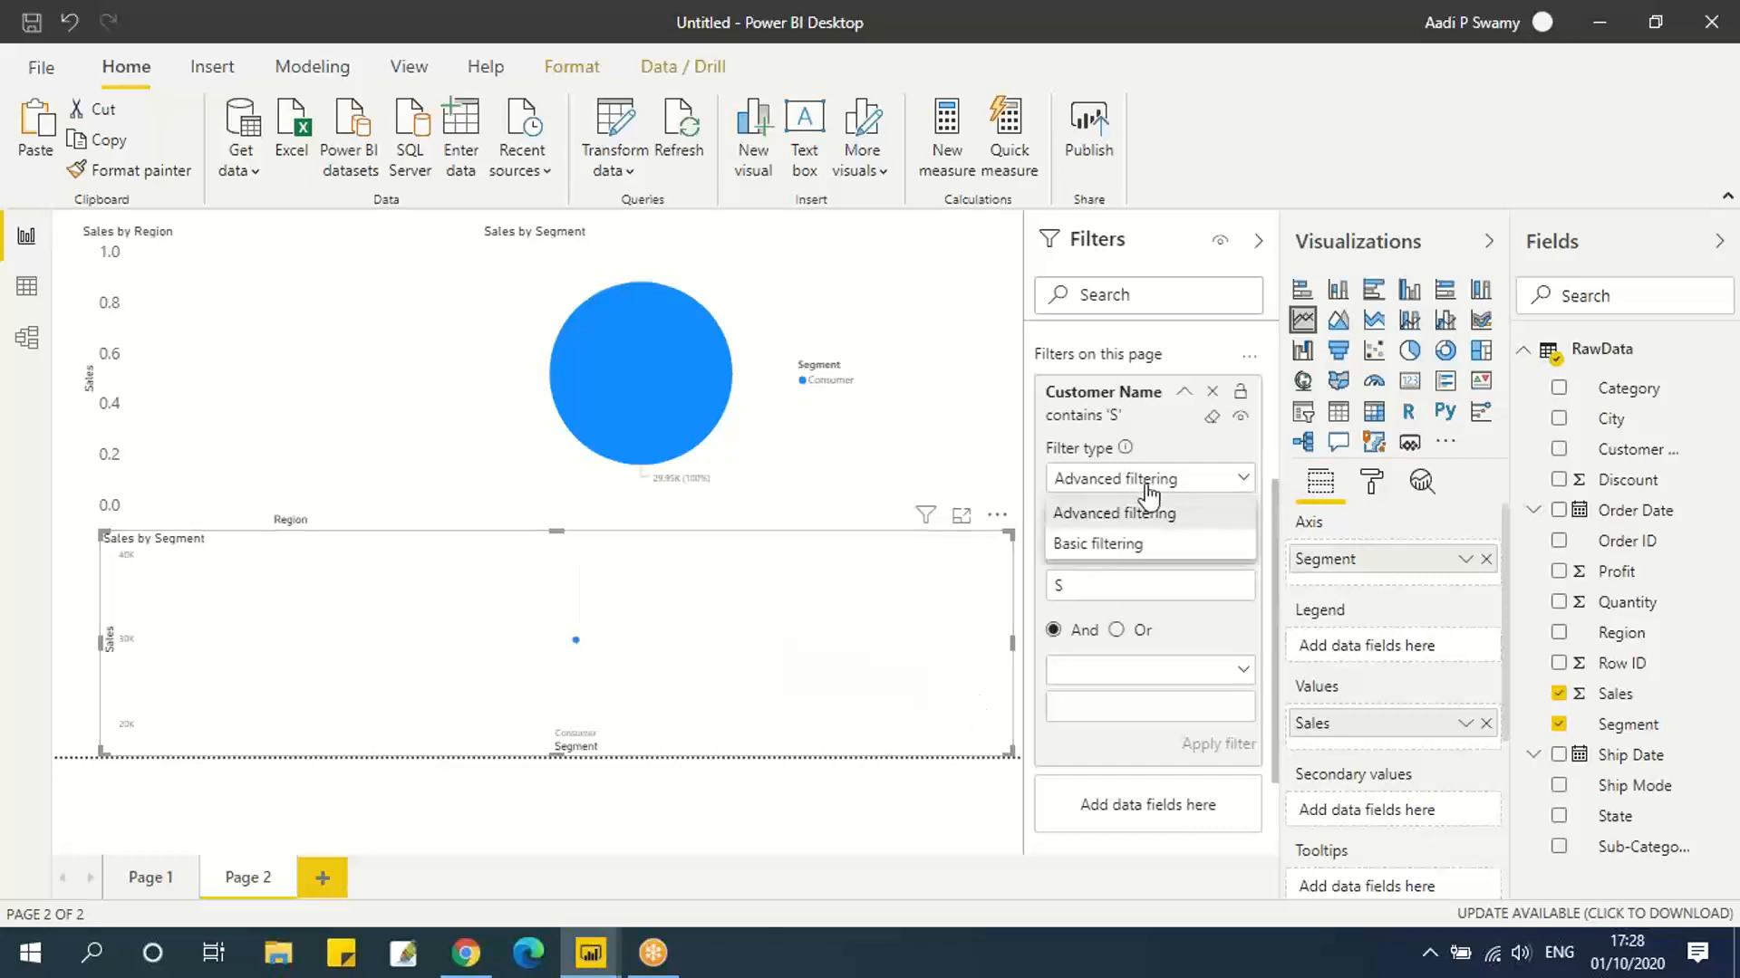
pyautogui.click(1158, 547)
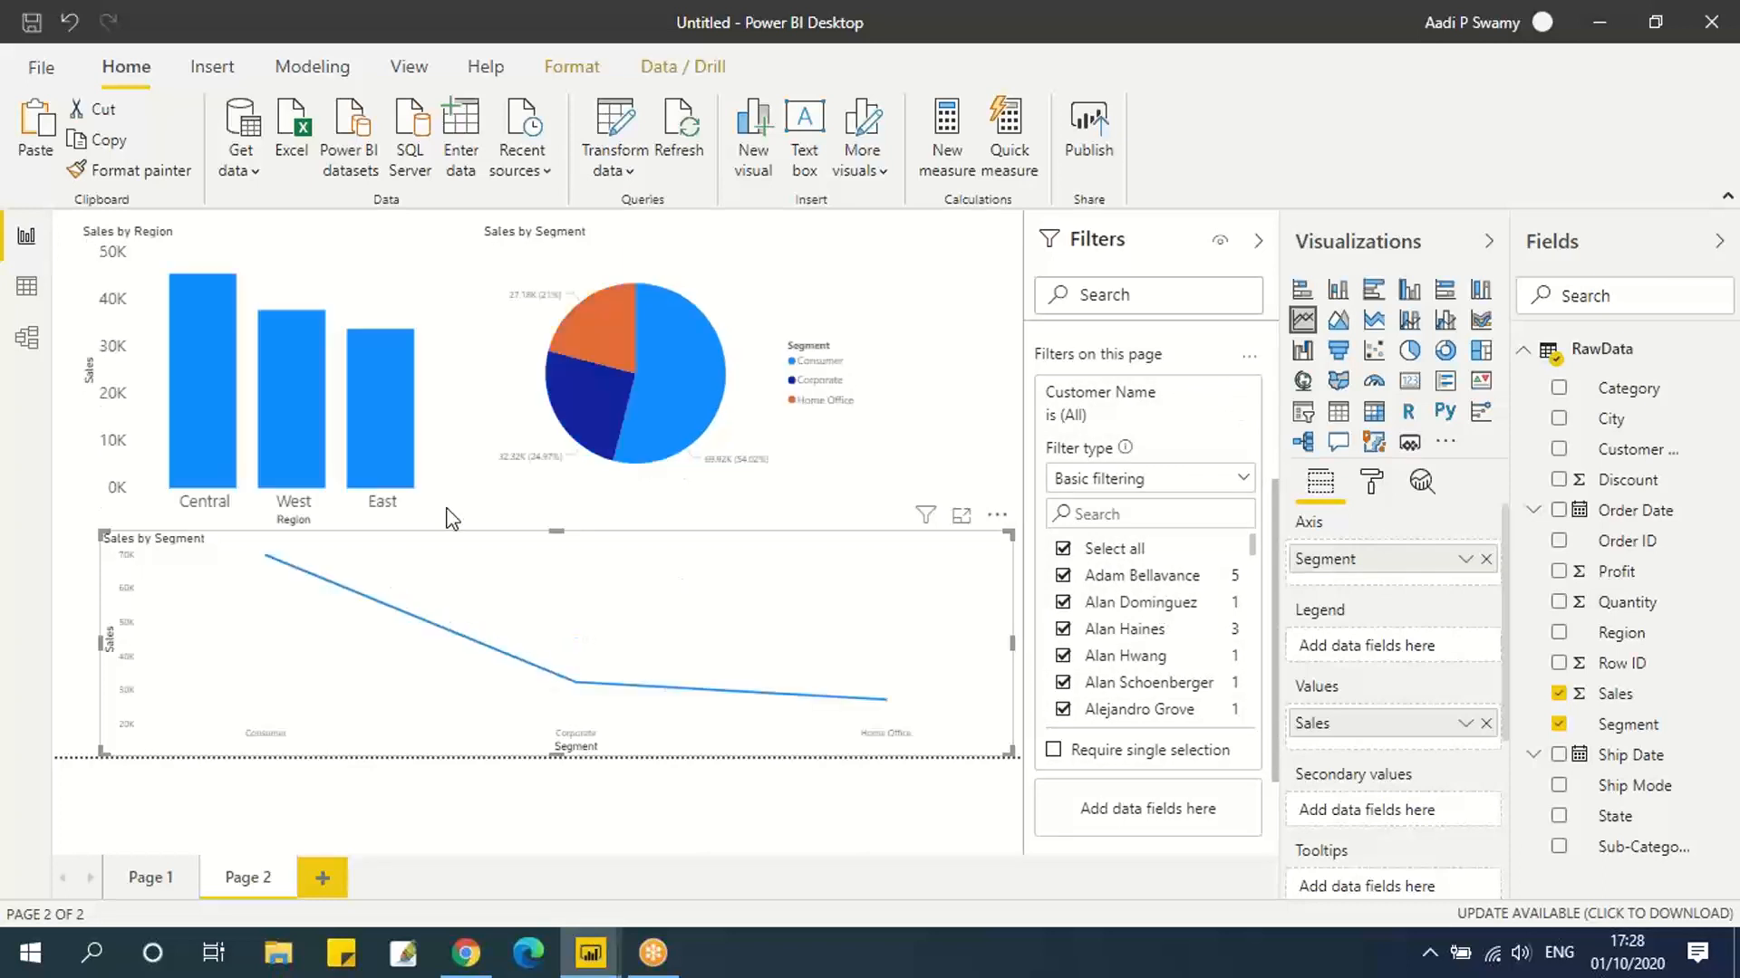
pyautogui.moveTo(652, 639)
pyautogui.scroll(-5, 1117, 703)
pyautogui.scroll(5, 1209, 637)
pyautogui.click(1212, 391)
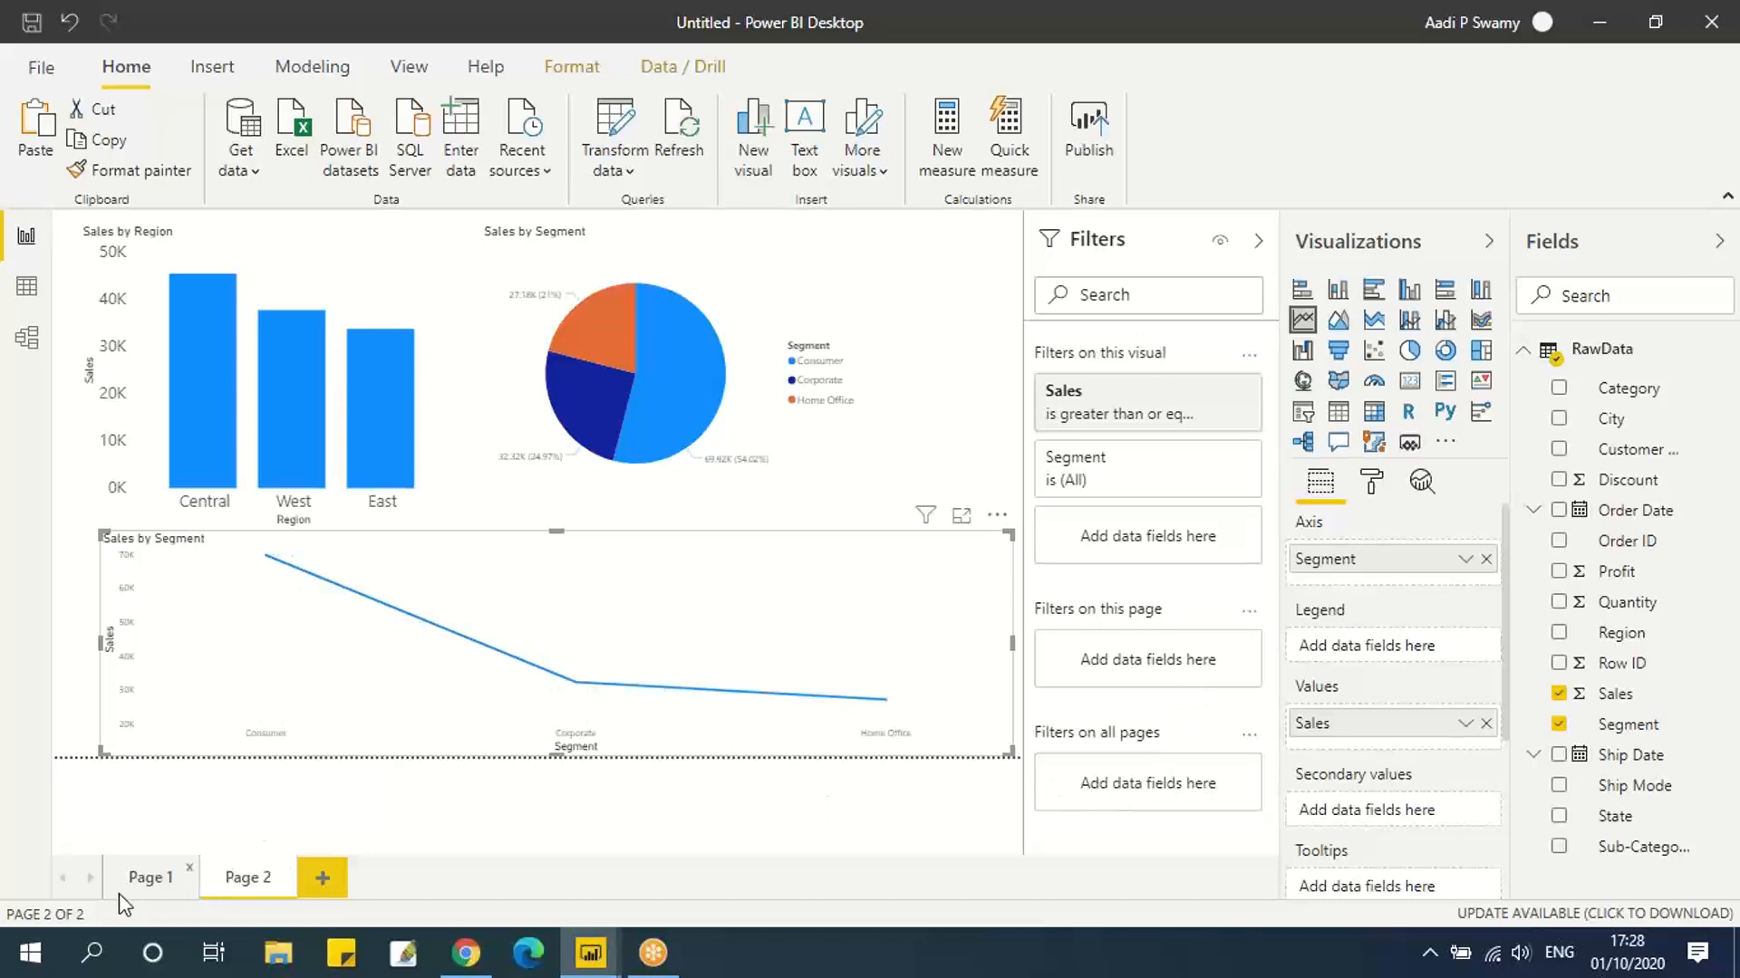
# Look at Page 1, return to Page 2 and add Customer Name as a filter on all pages with basic filtering.
pyautogui.click(147, 886)
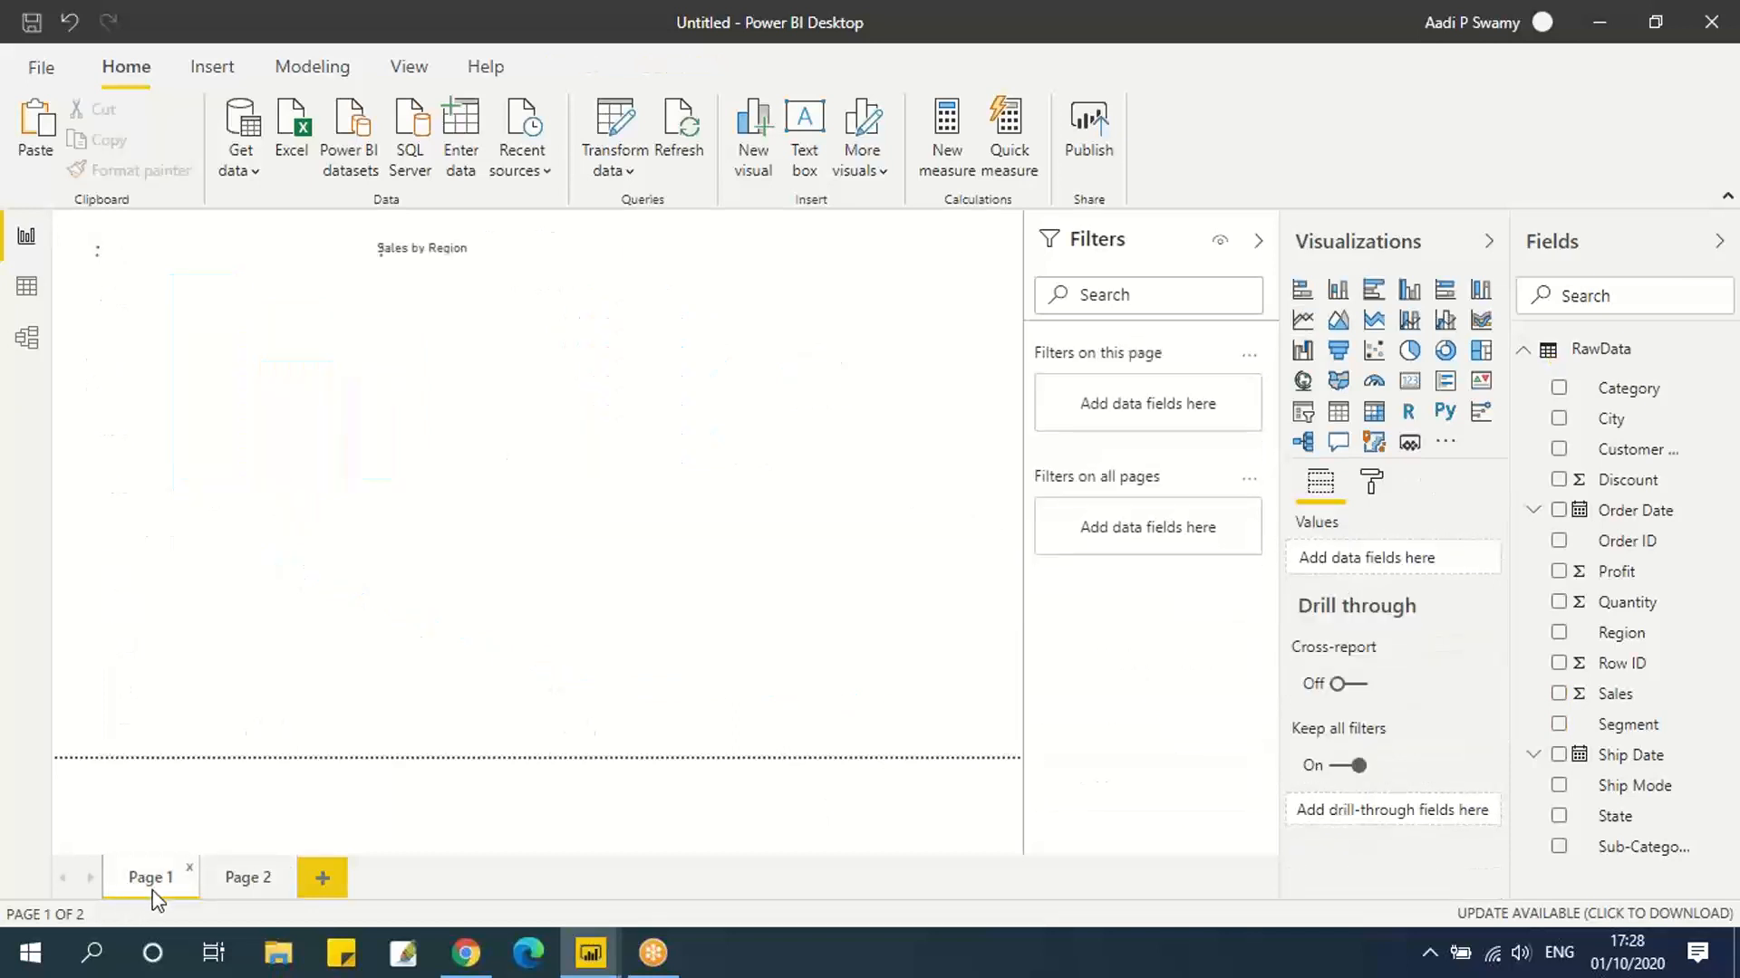
pyautogui.click(276, 877)
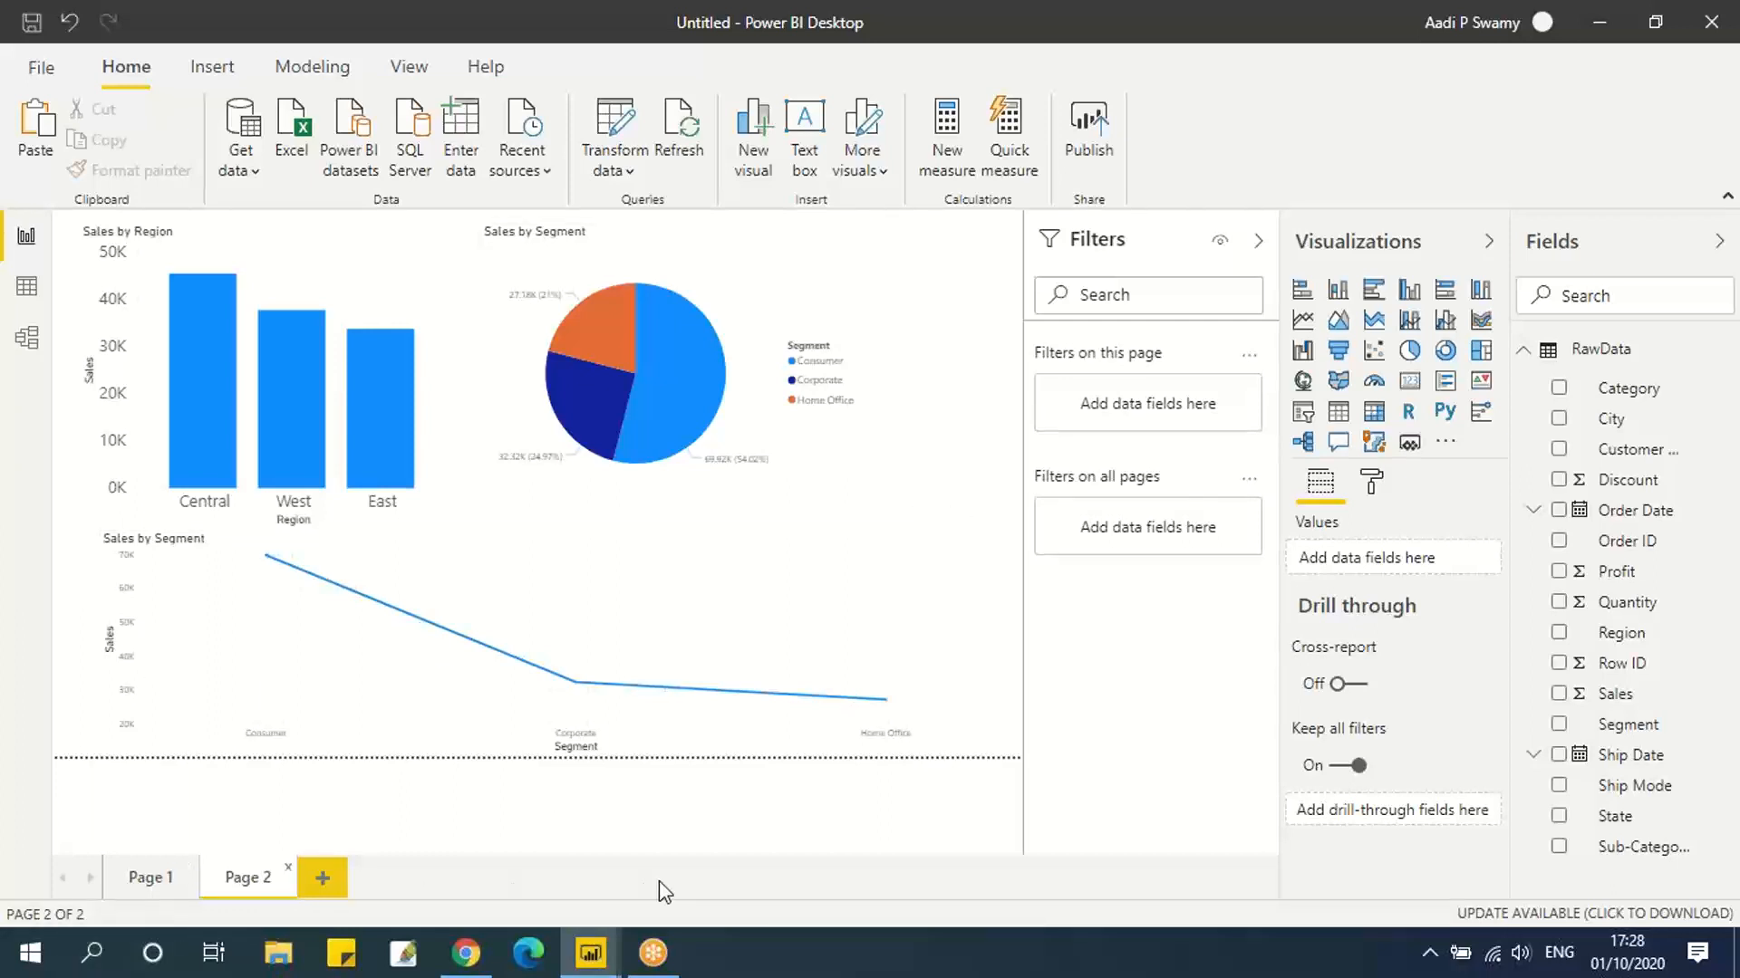
pyautogui.moveTo(645, 690)
pyautogui.moveTo(1651, 464); pyautogui.dragTo(1146, 549)
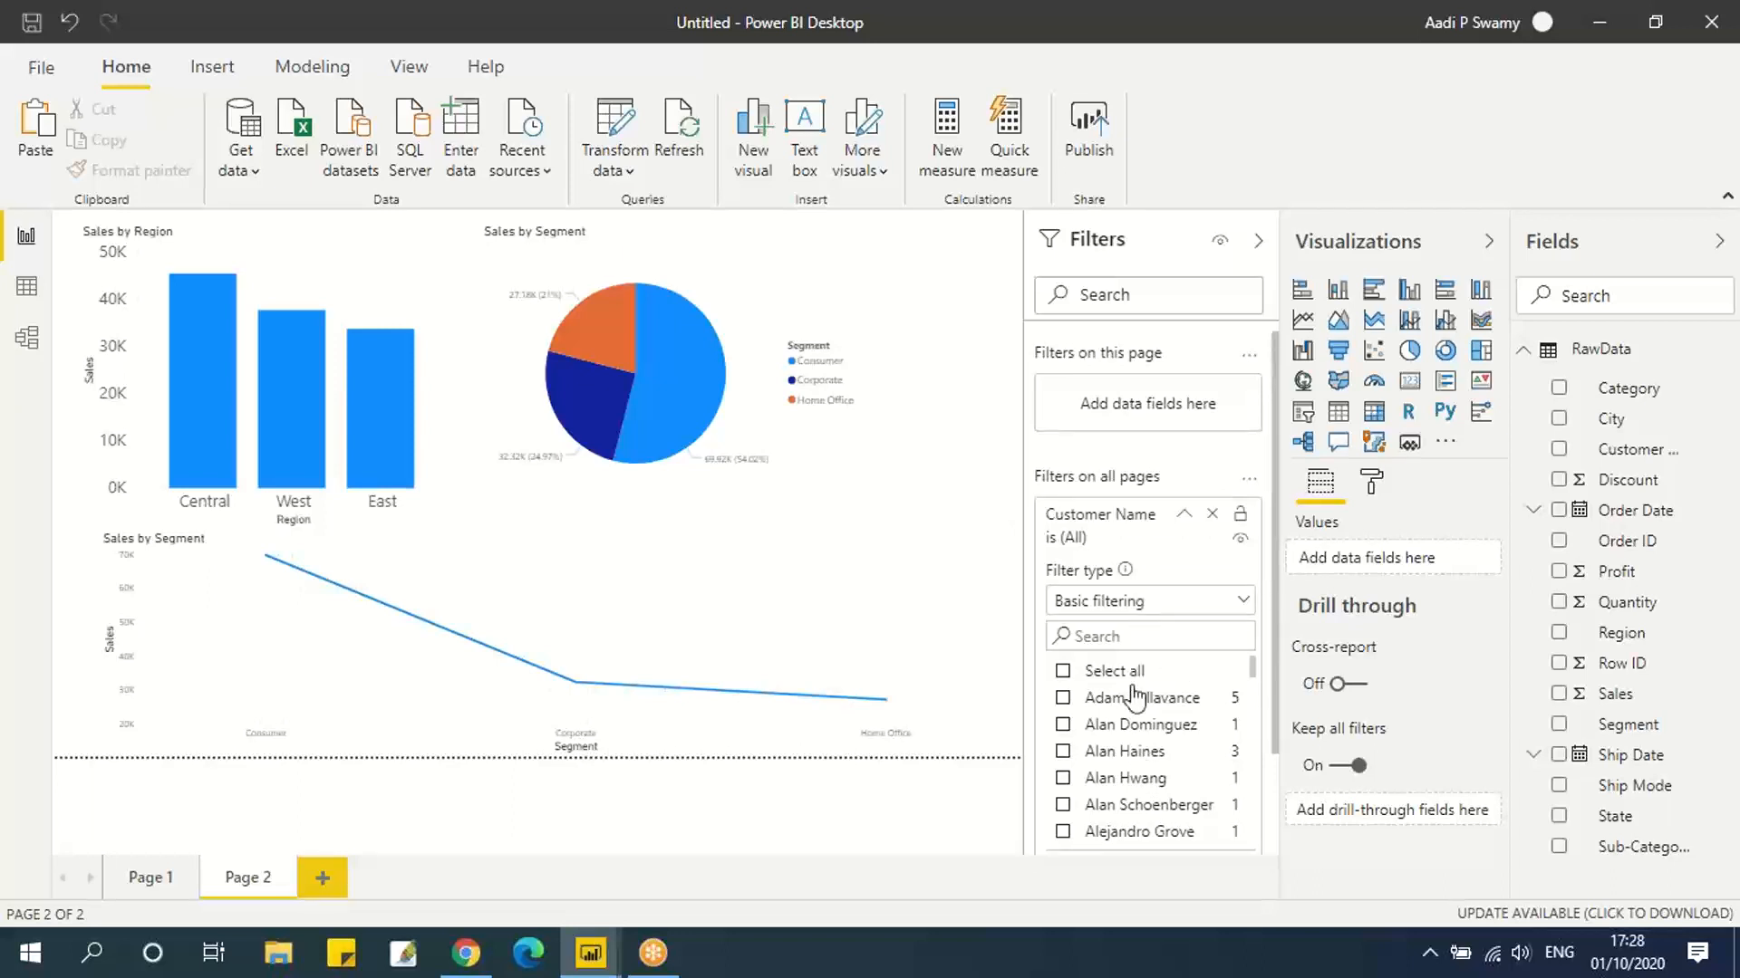
pyautogui.click(1134, 601)
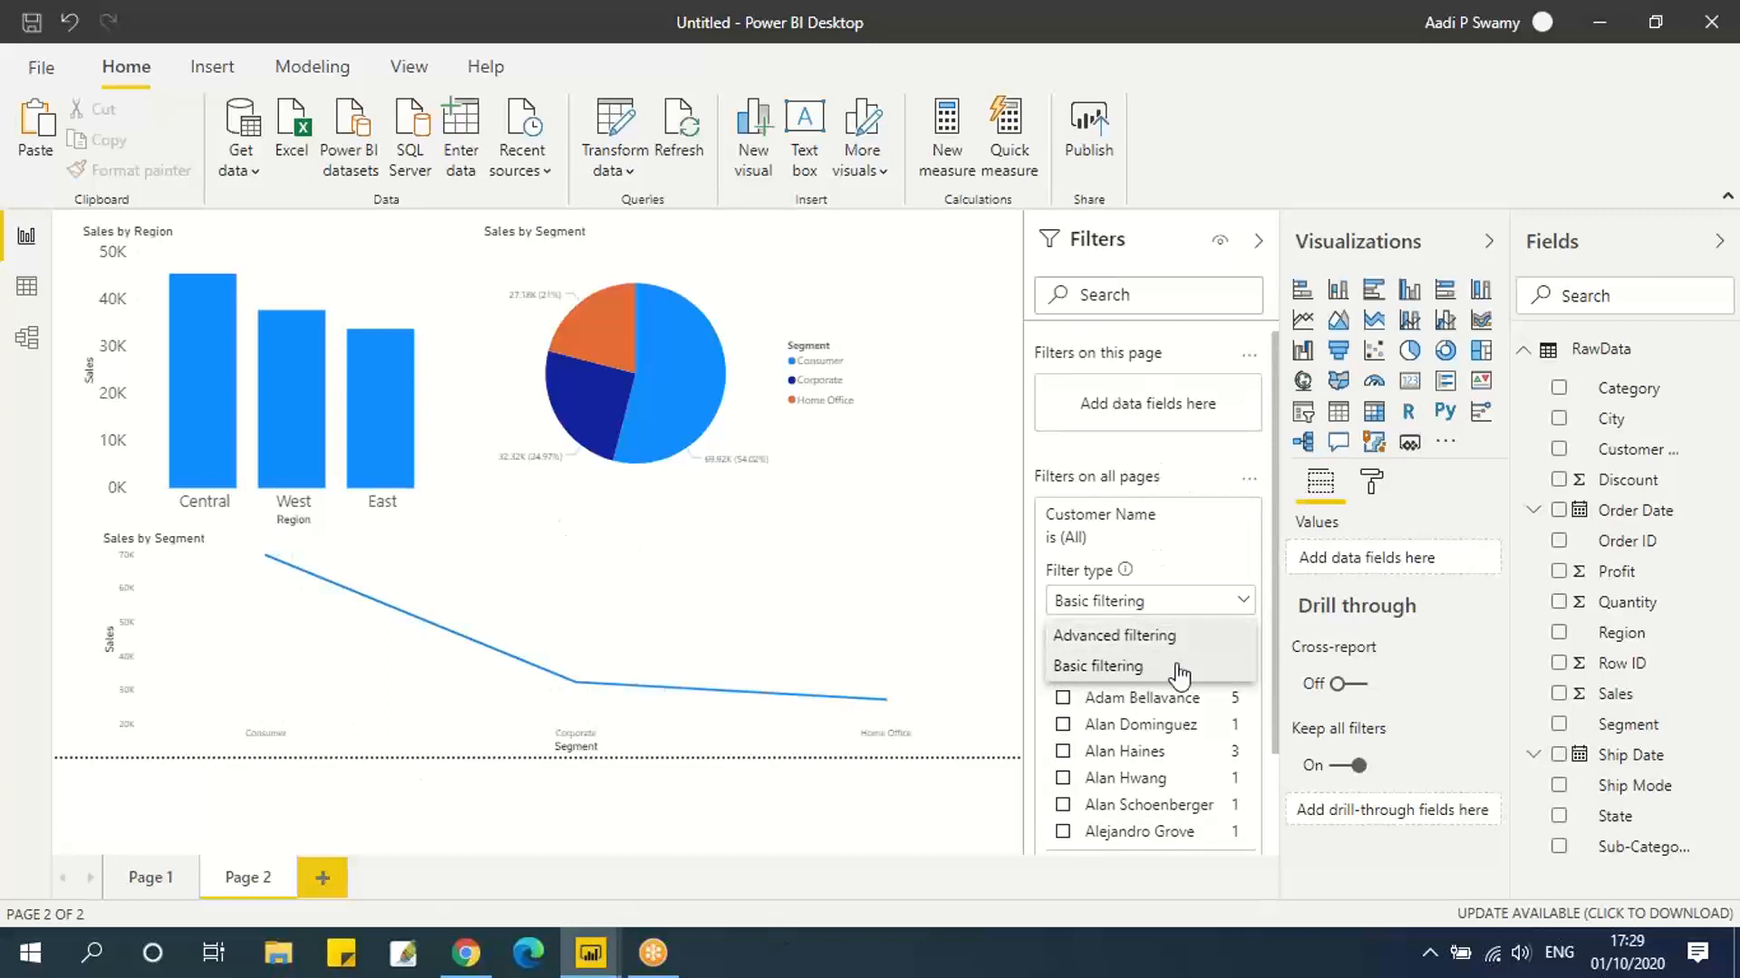
pyautogui.click(1127, 666)
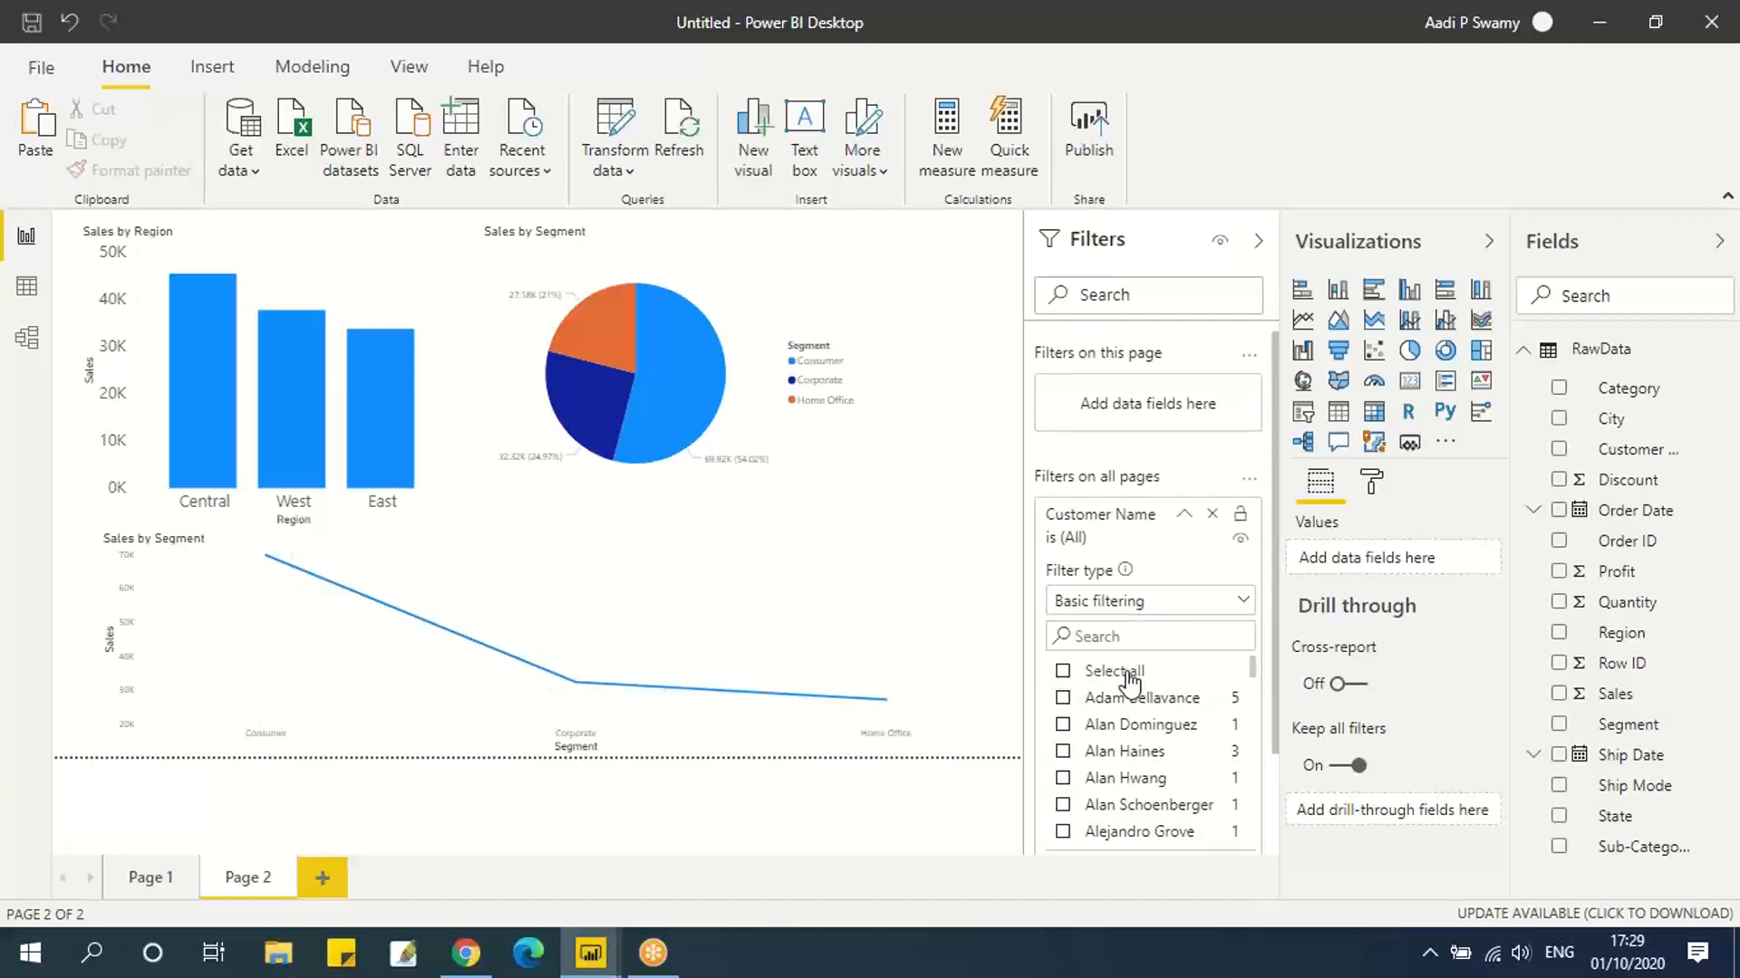
# Select all customers in the all-pages Customer Name filter and look through the list to its end.
pyautogui.scroll(-2, 1198, 709)
pyautogui.scroll(2, 1199, 710)
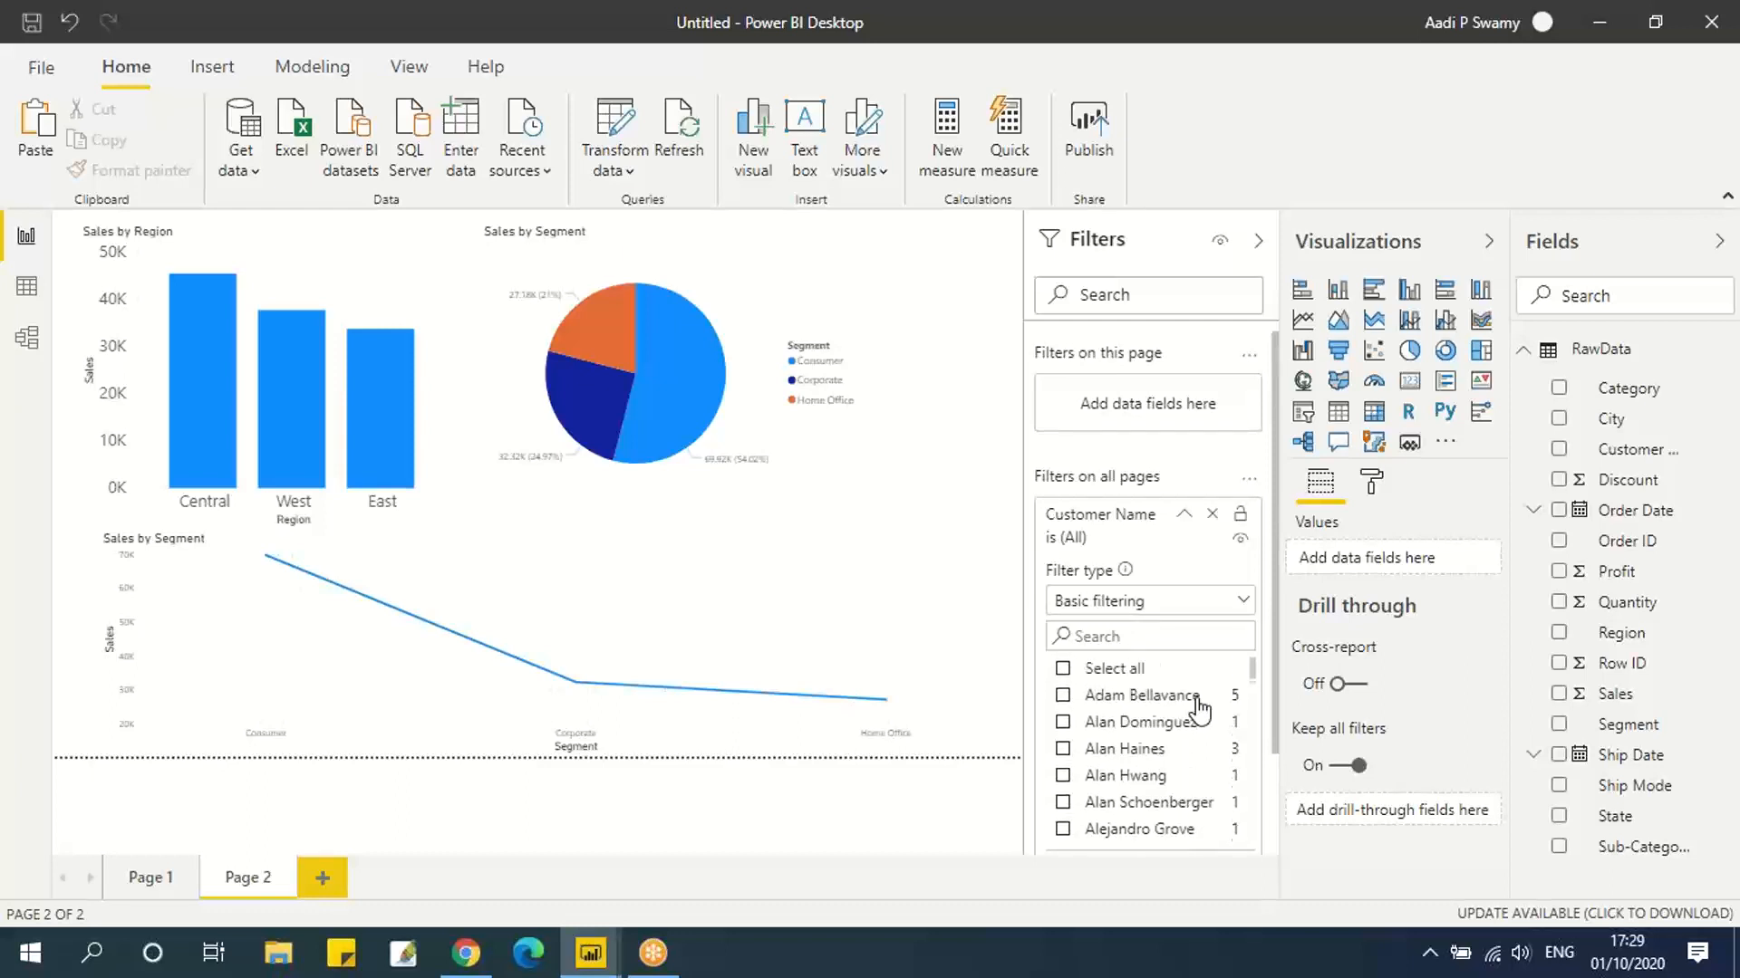
pyautogui.click(1064, 671)
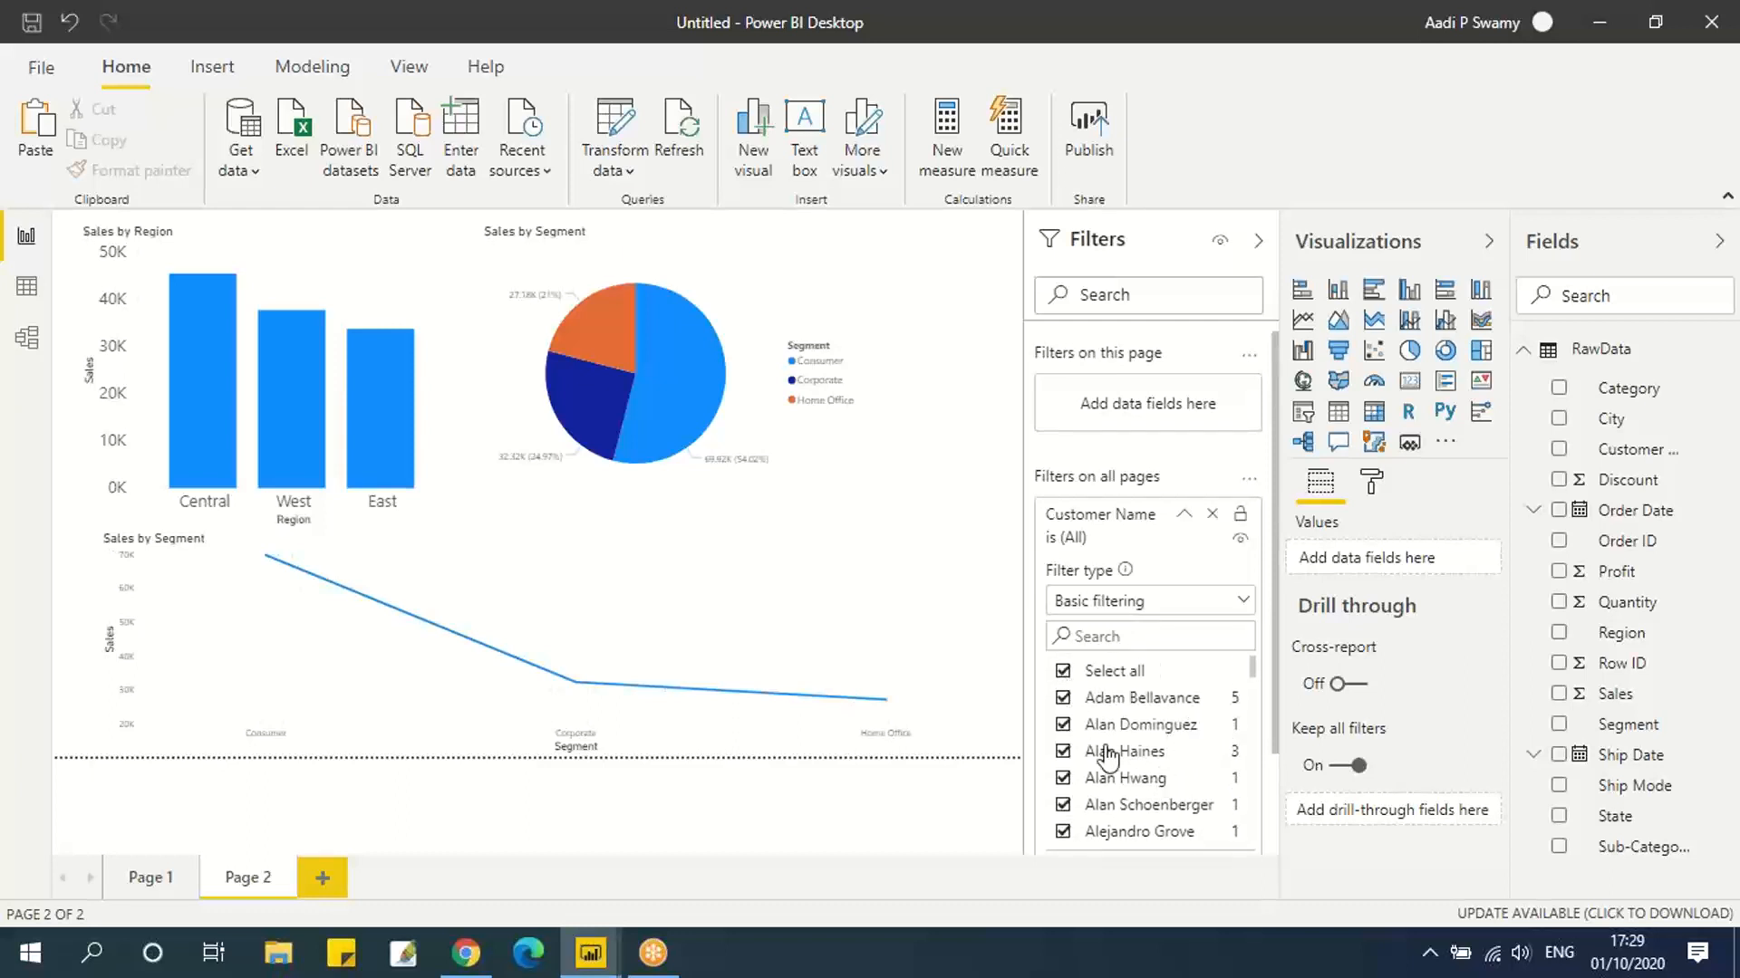
pyautogui.scroll(-20, 1110, 752)
pyautogui.scroll(-20, 1104, 822)
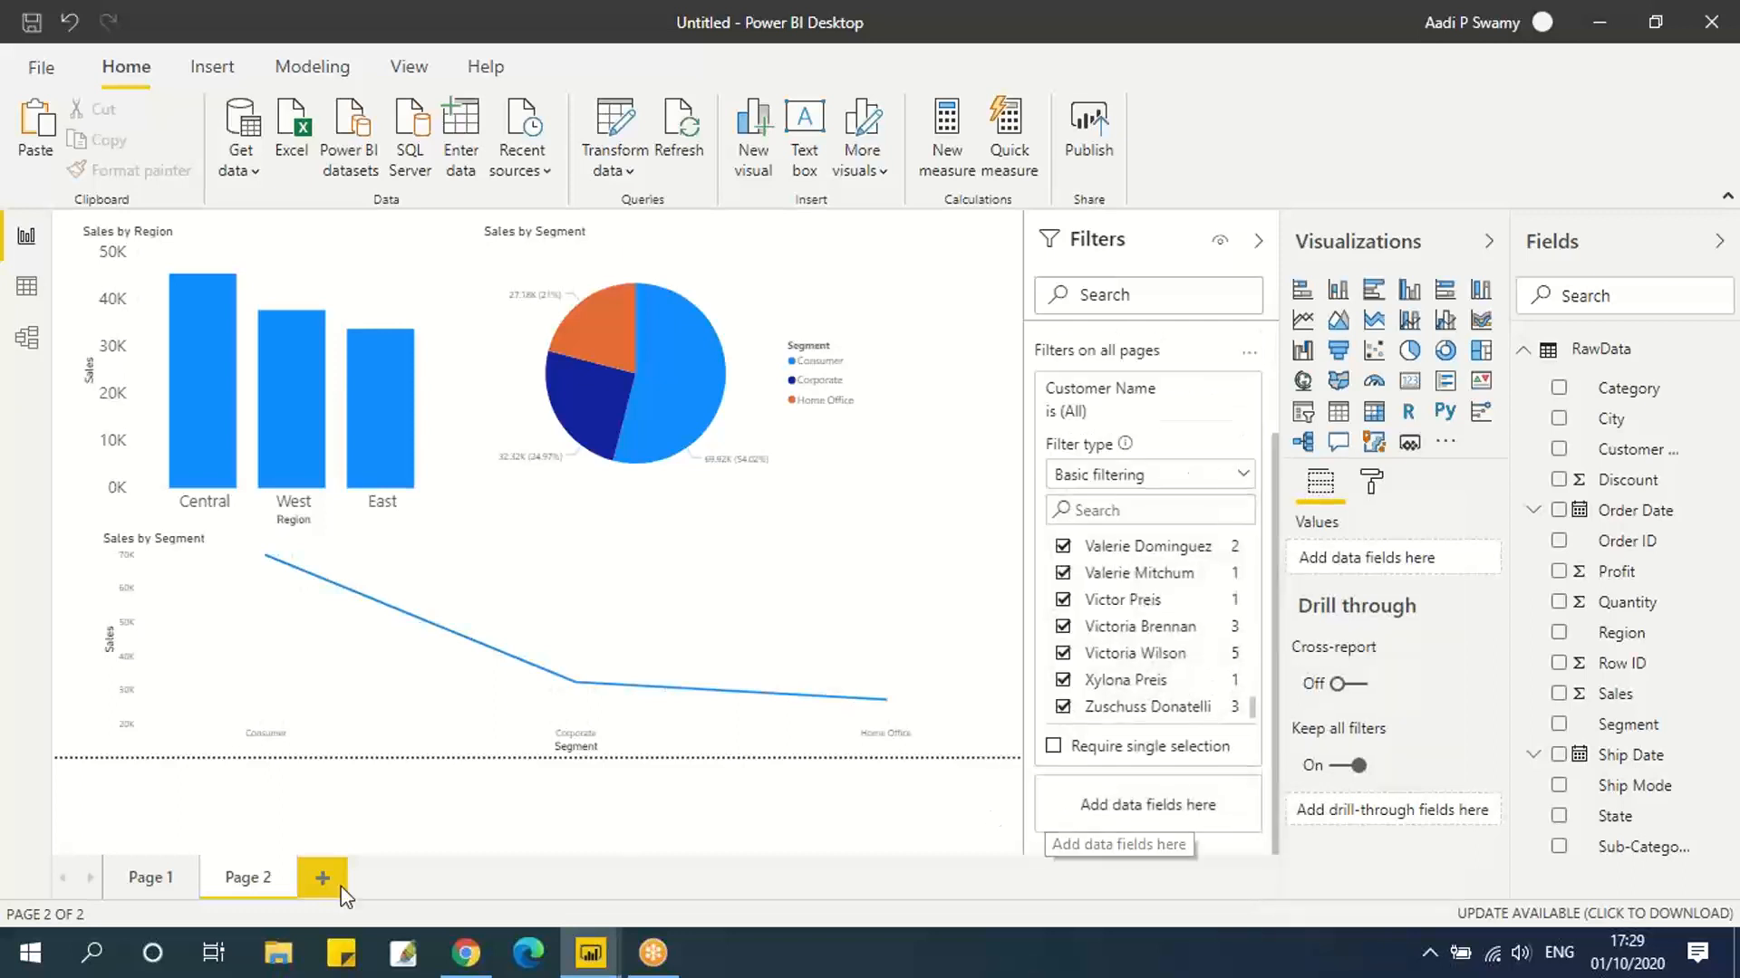
# On Page 1, exclude several customers in the all-pages Customer Name filter, then remove that filter.
pyautogui.click(186, 886)
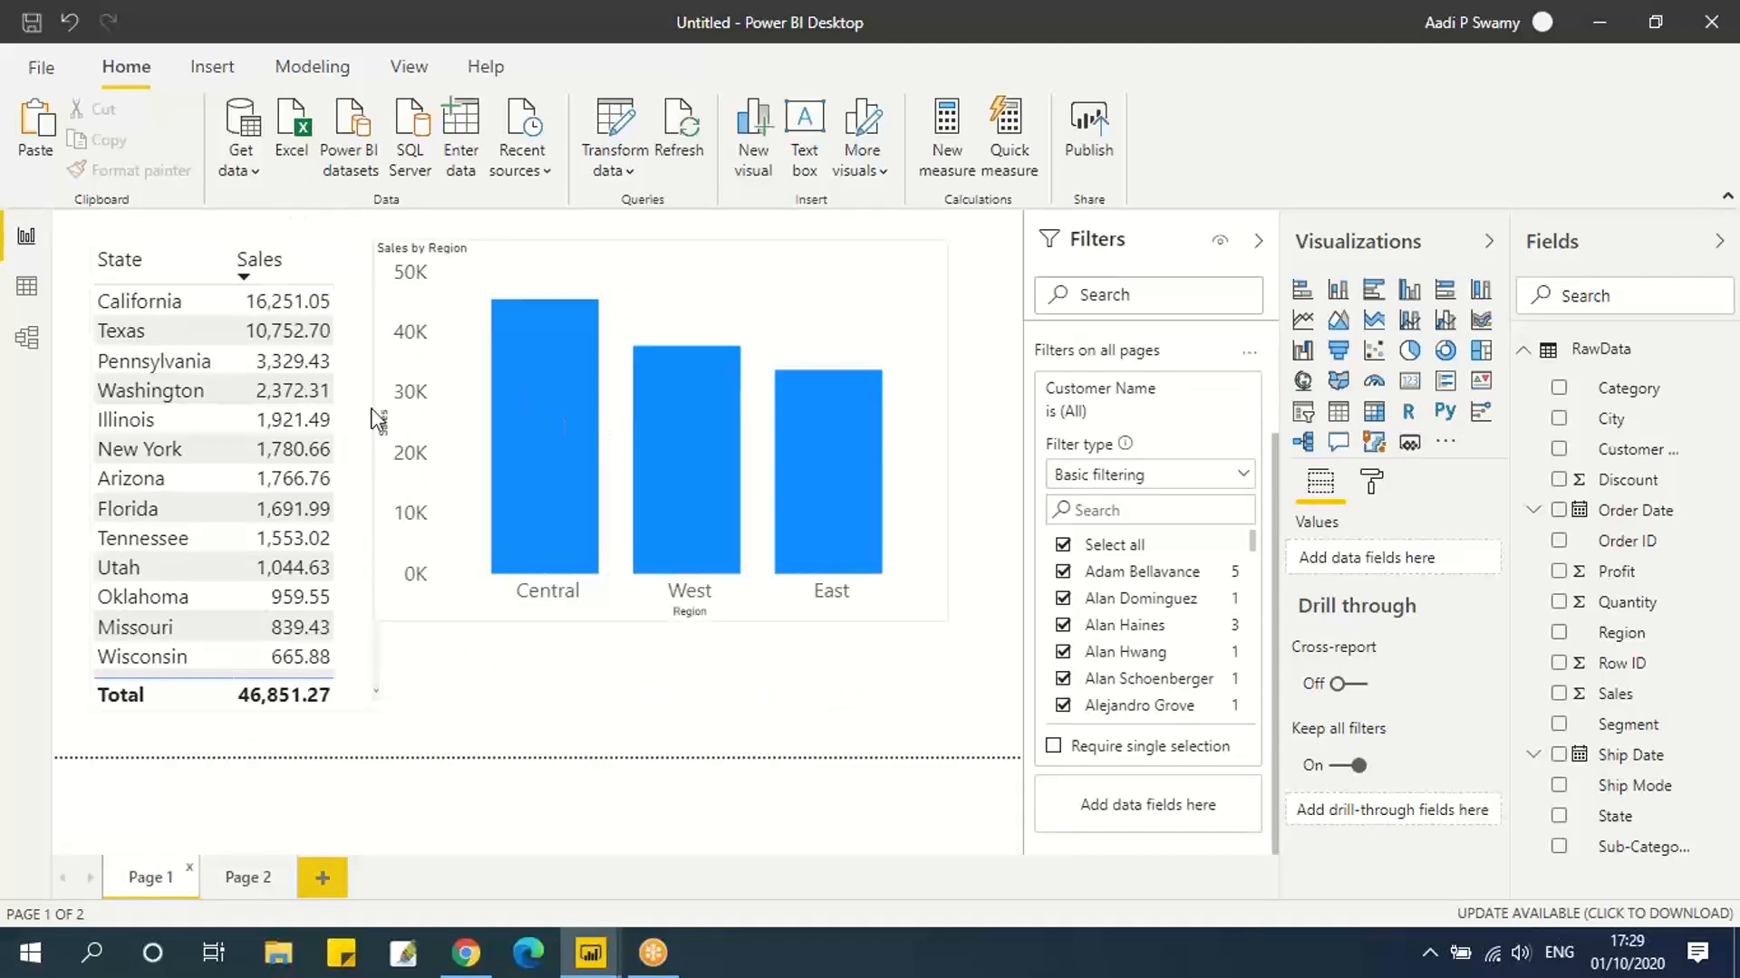
pyautogui.click(1062, 573)
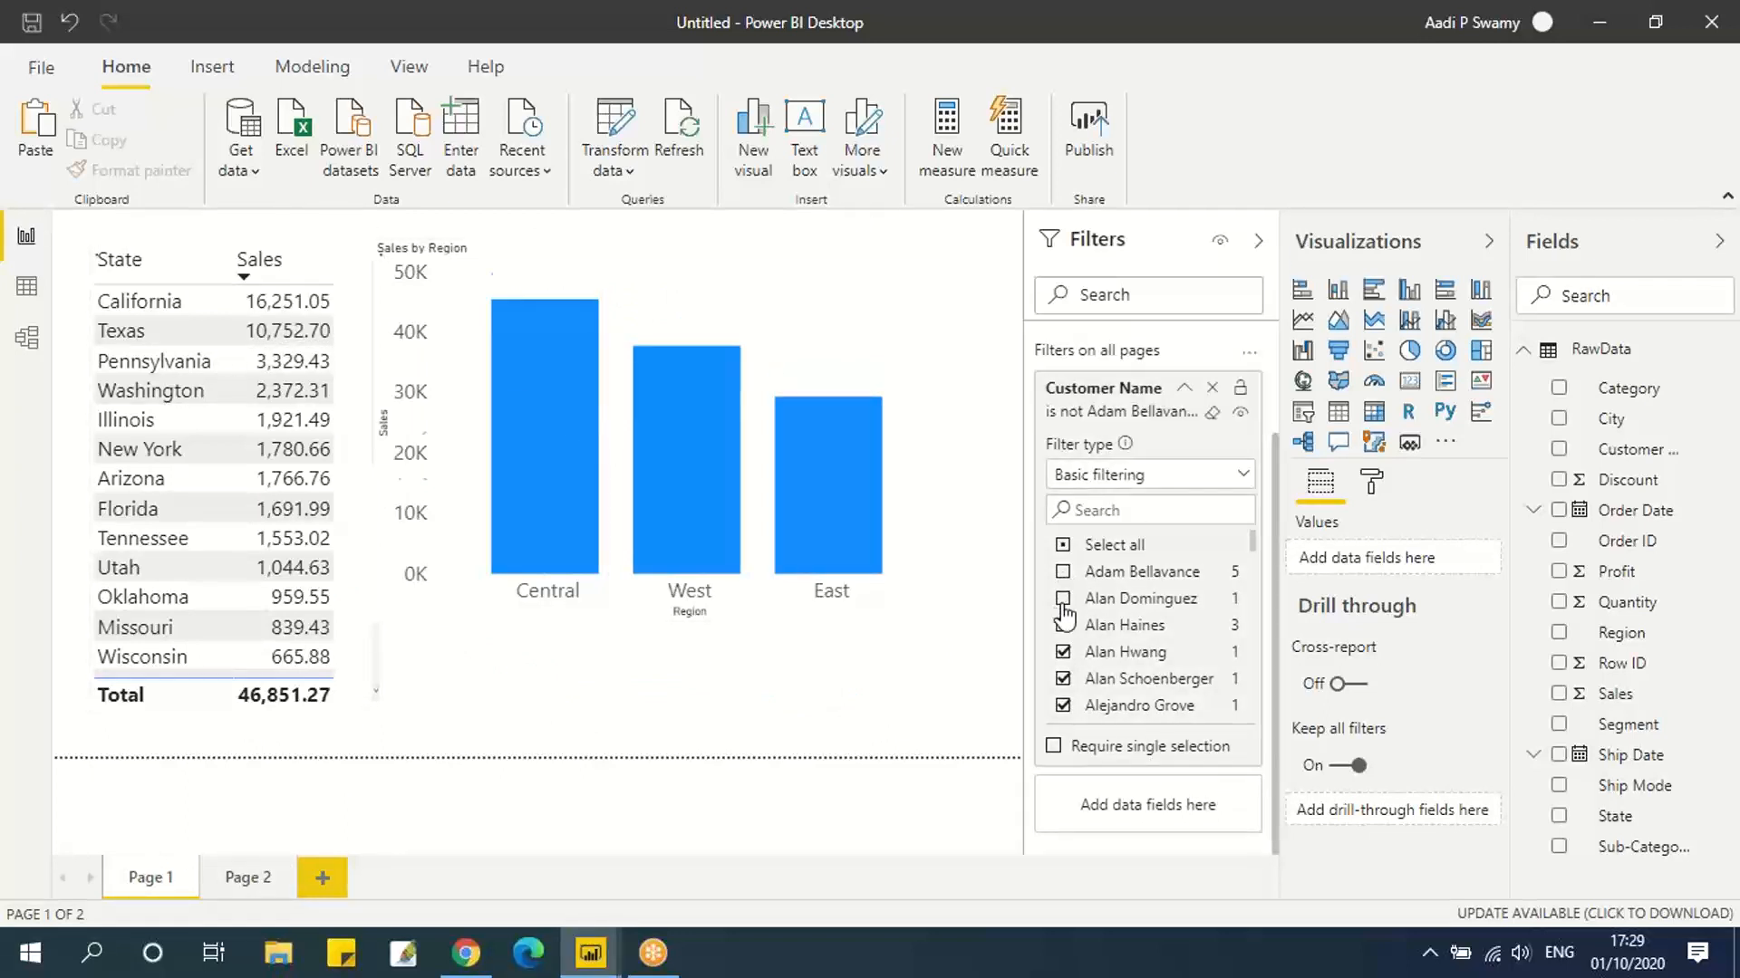
pyautogui.click(1064, 652)
pyautogui.scroll(-1, 1076, 691)
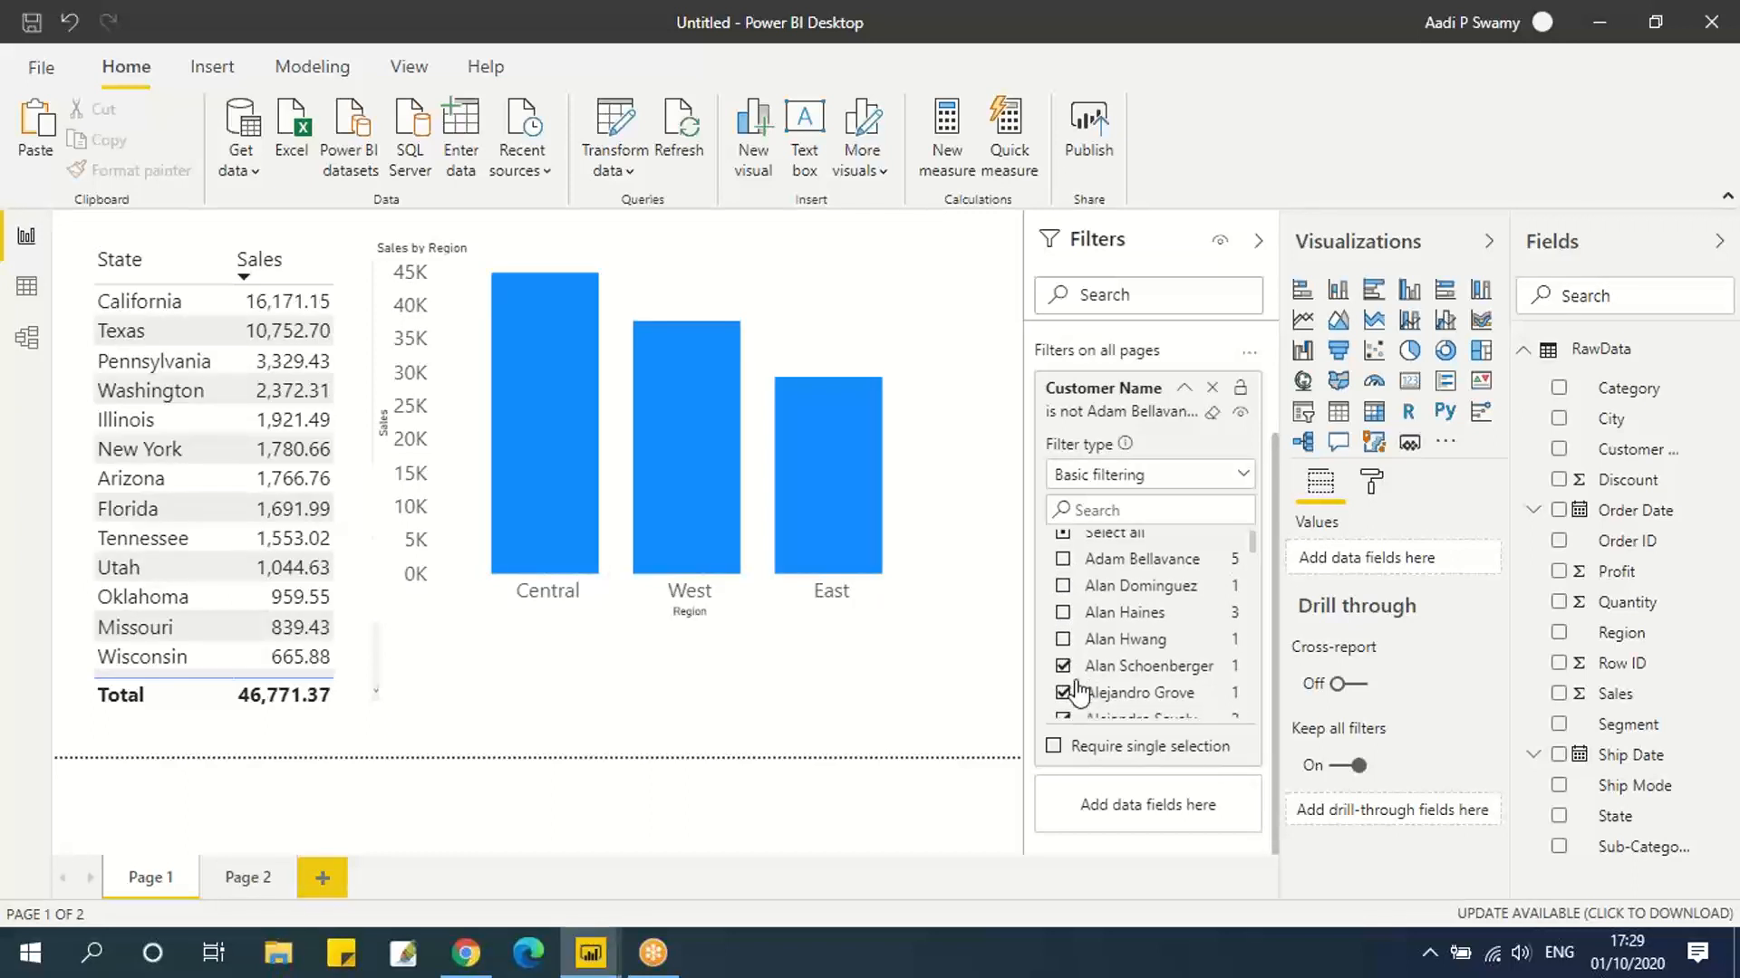
pyautogui.scroll(-3, 1076, 690)
pyautogui.click(1063, 652)
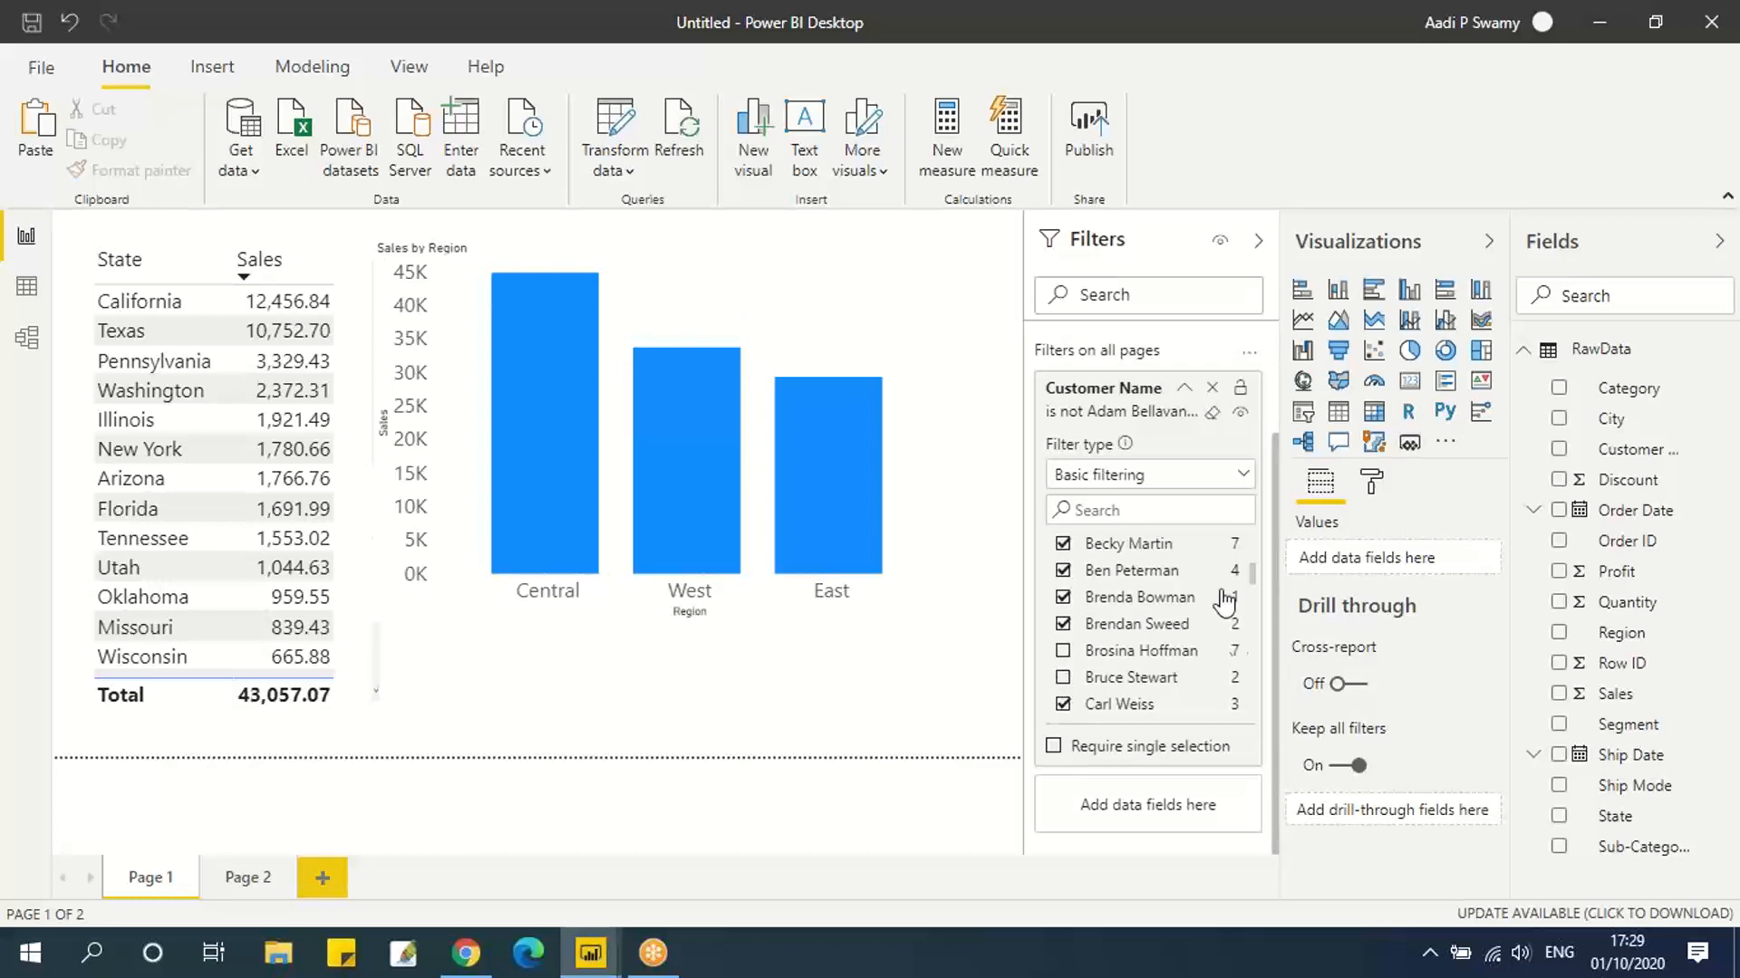
pyautogui.scroll(4, 1214, 548)
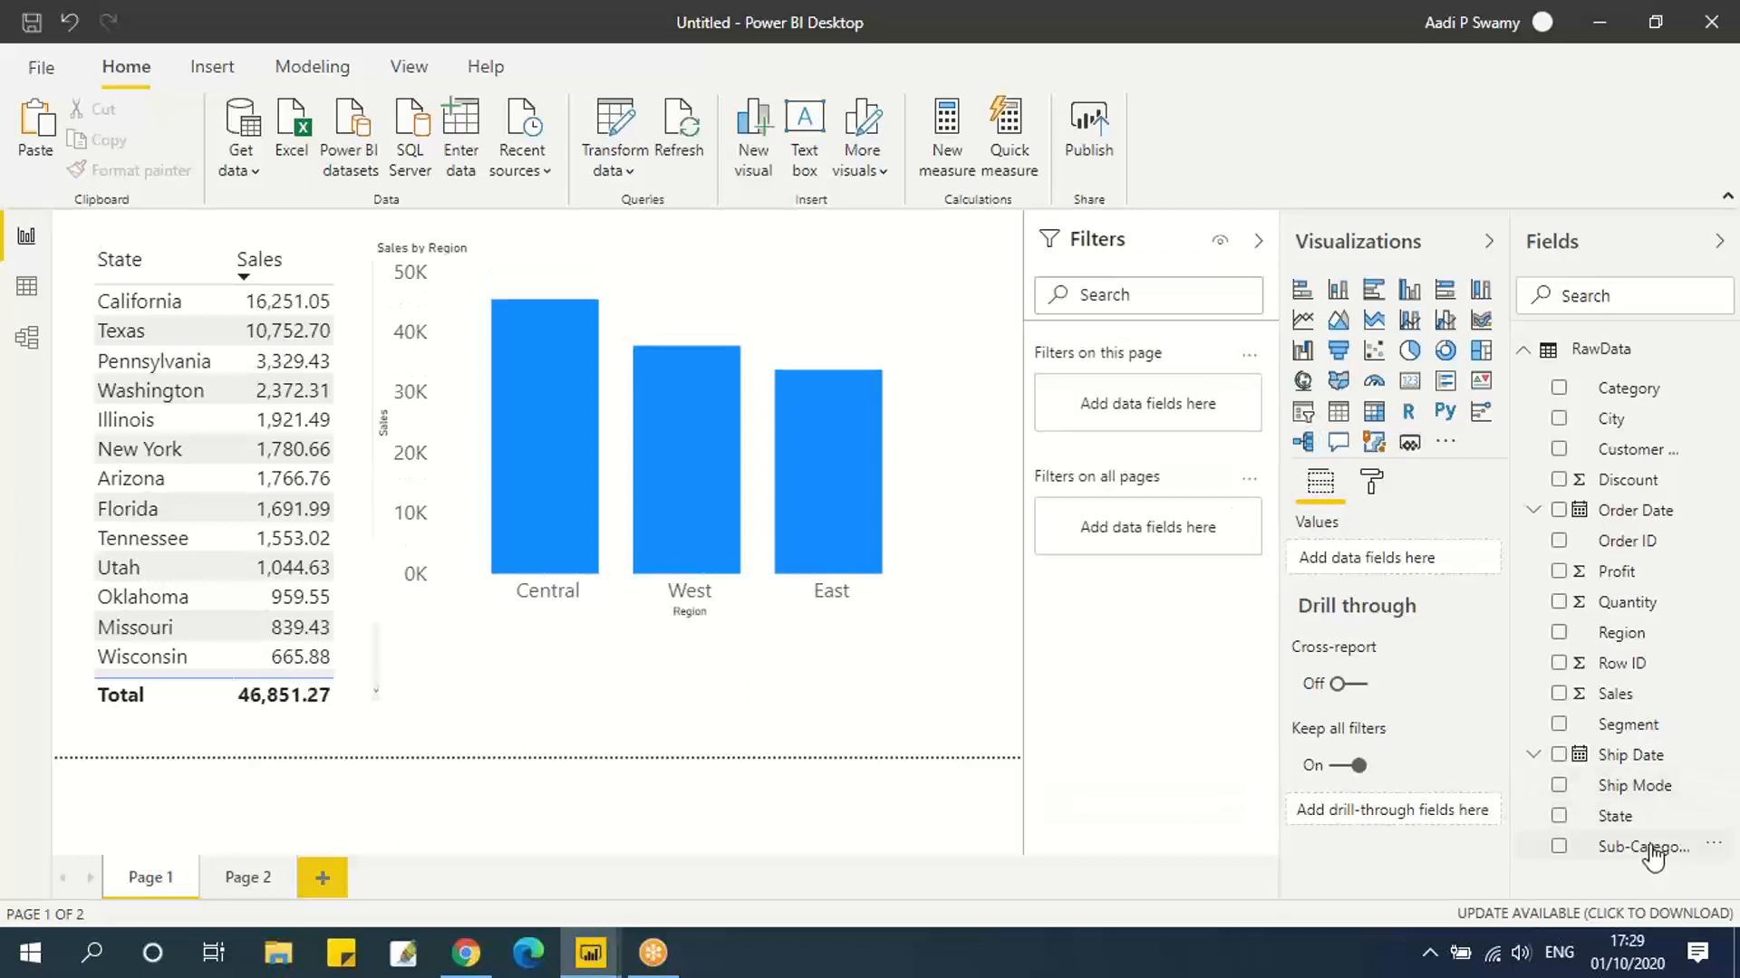
# Add Sub-Category as a filter on all pages and select all its values with basic filtering.
pyautogui.moveTo(1642, 847); pyautogui.dragTo(1194, 546)
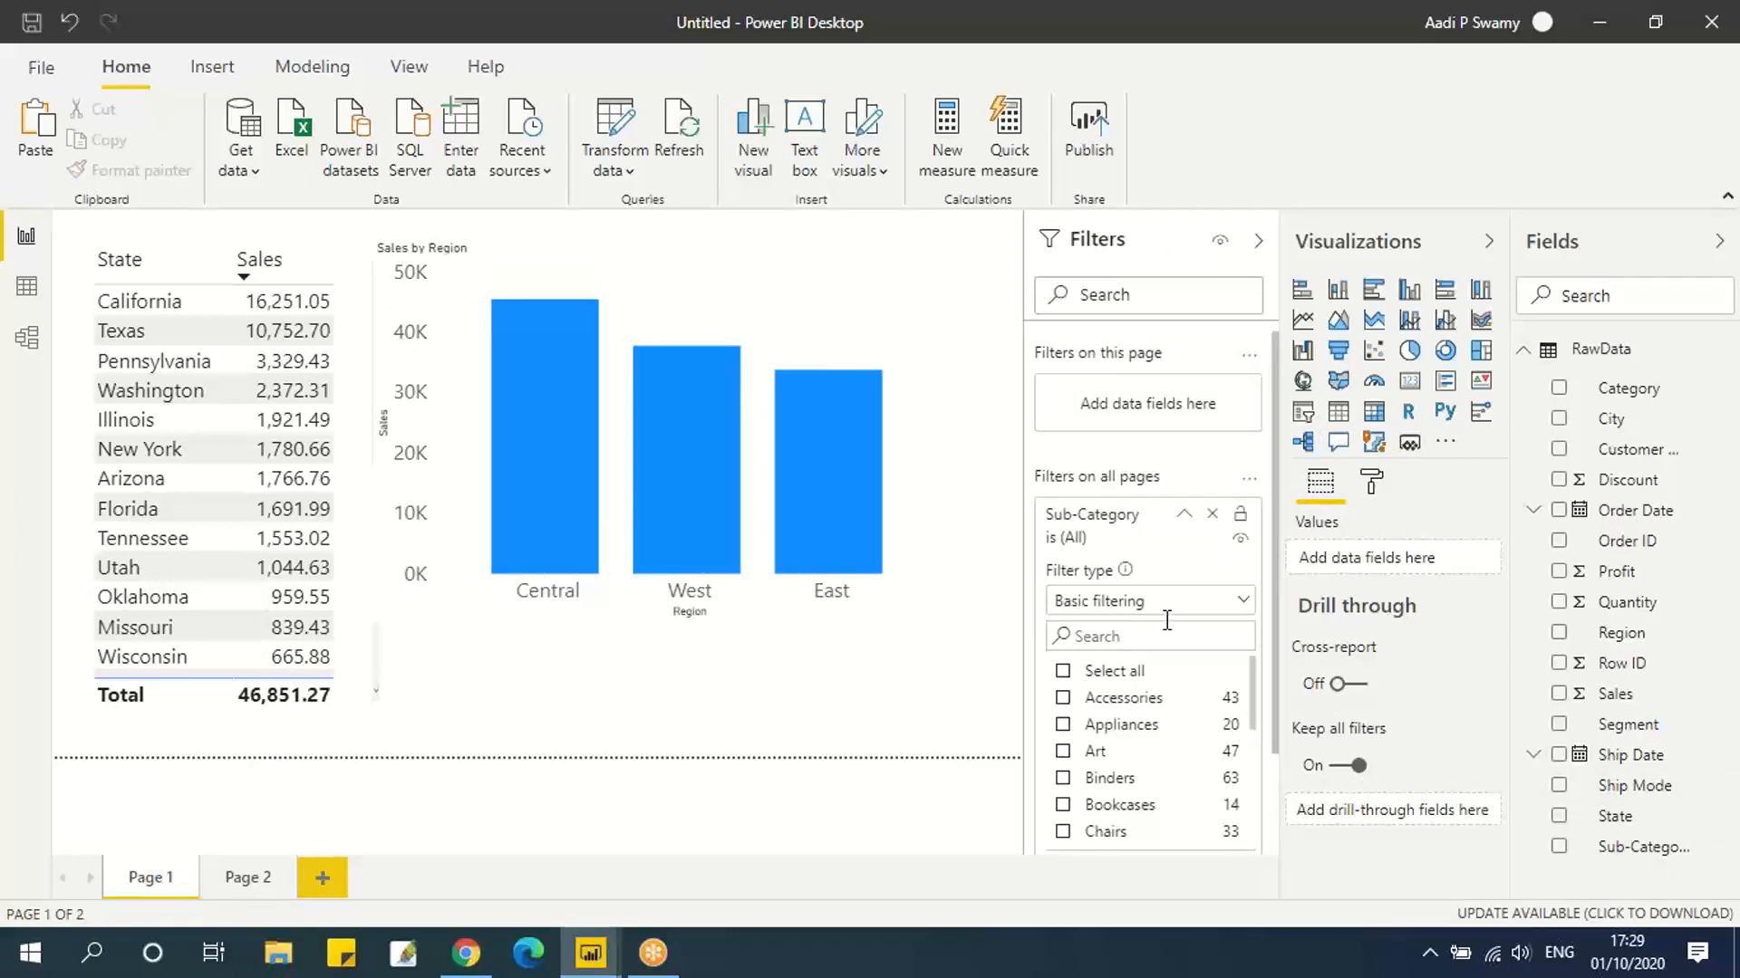
pyautogui.click(1065, 675)
pyautogui.click(1064, 675)
pyautogui.click(1064, 672)
pyautogui.scroll(-3, 1060, 756)
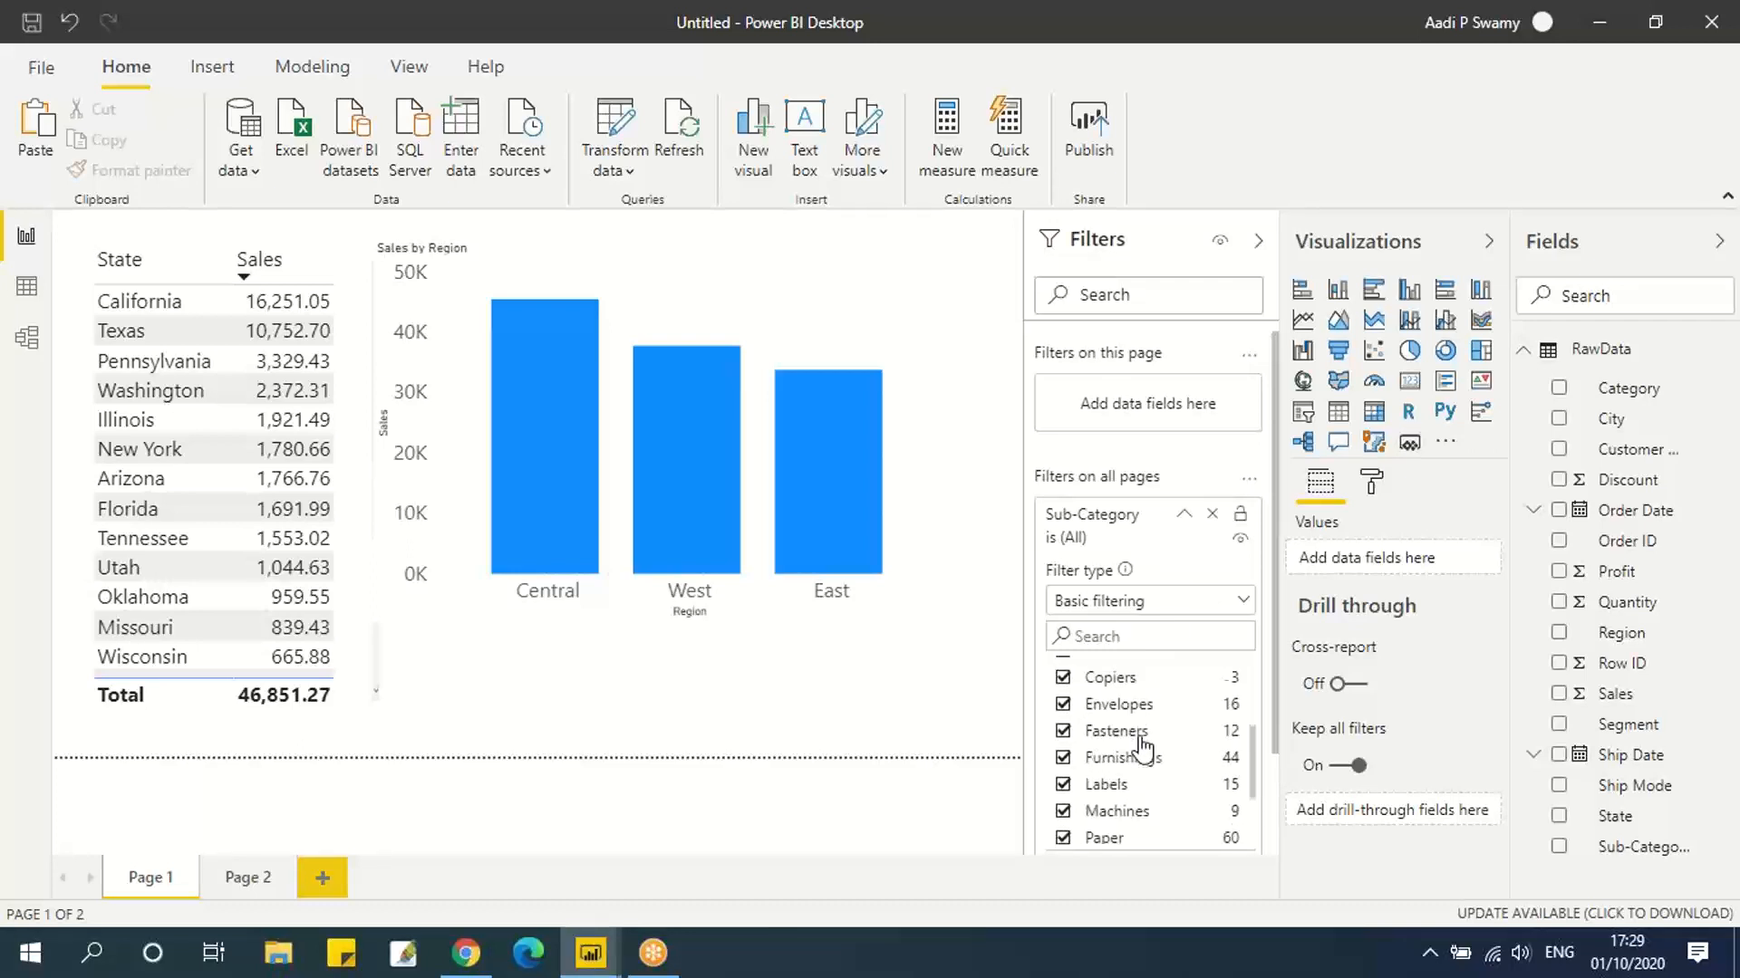
# Exclude Machines, Phones, Supplies and Tables in the all-pages Sub-Category filter while keeping Paper included.
pyautogui.click(1066, 758)
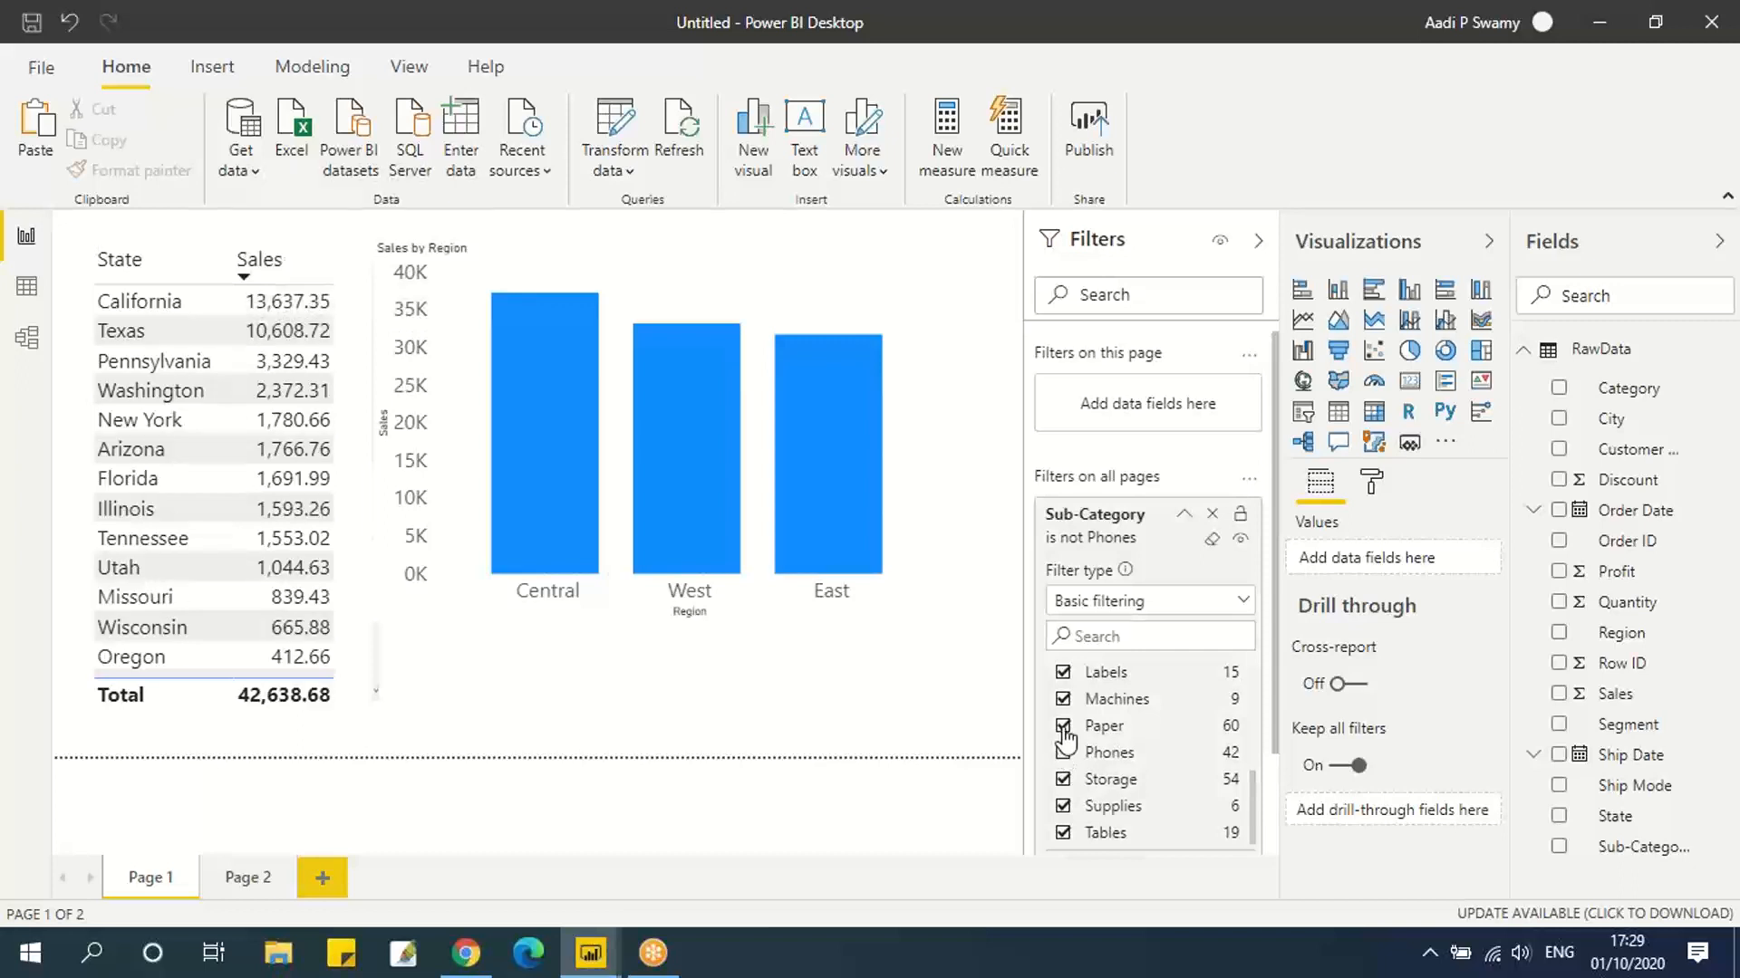
pyautogui.click(1066, 734)
pyautogui.click(1064, 699)
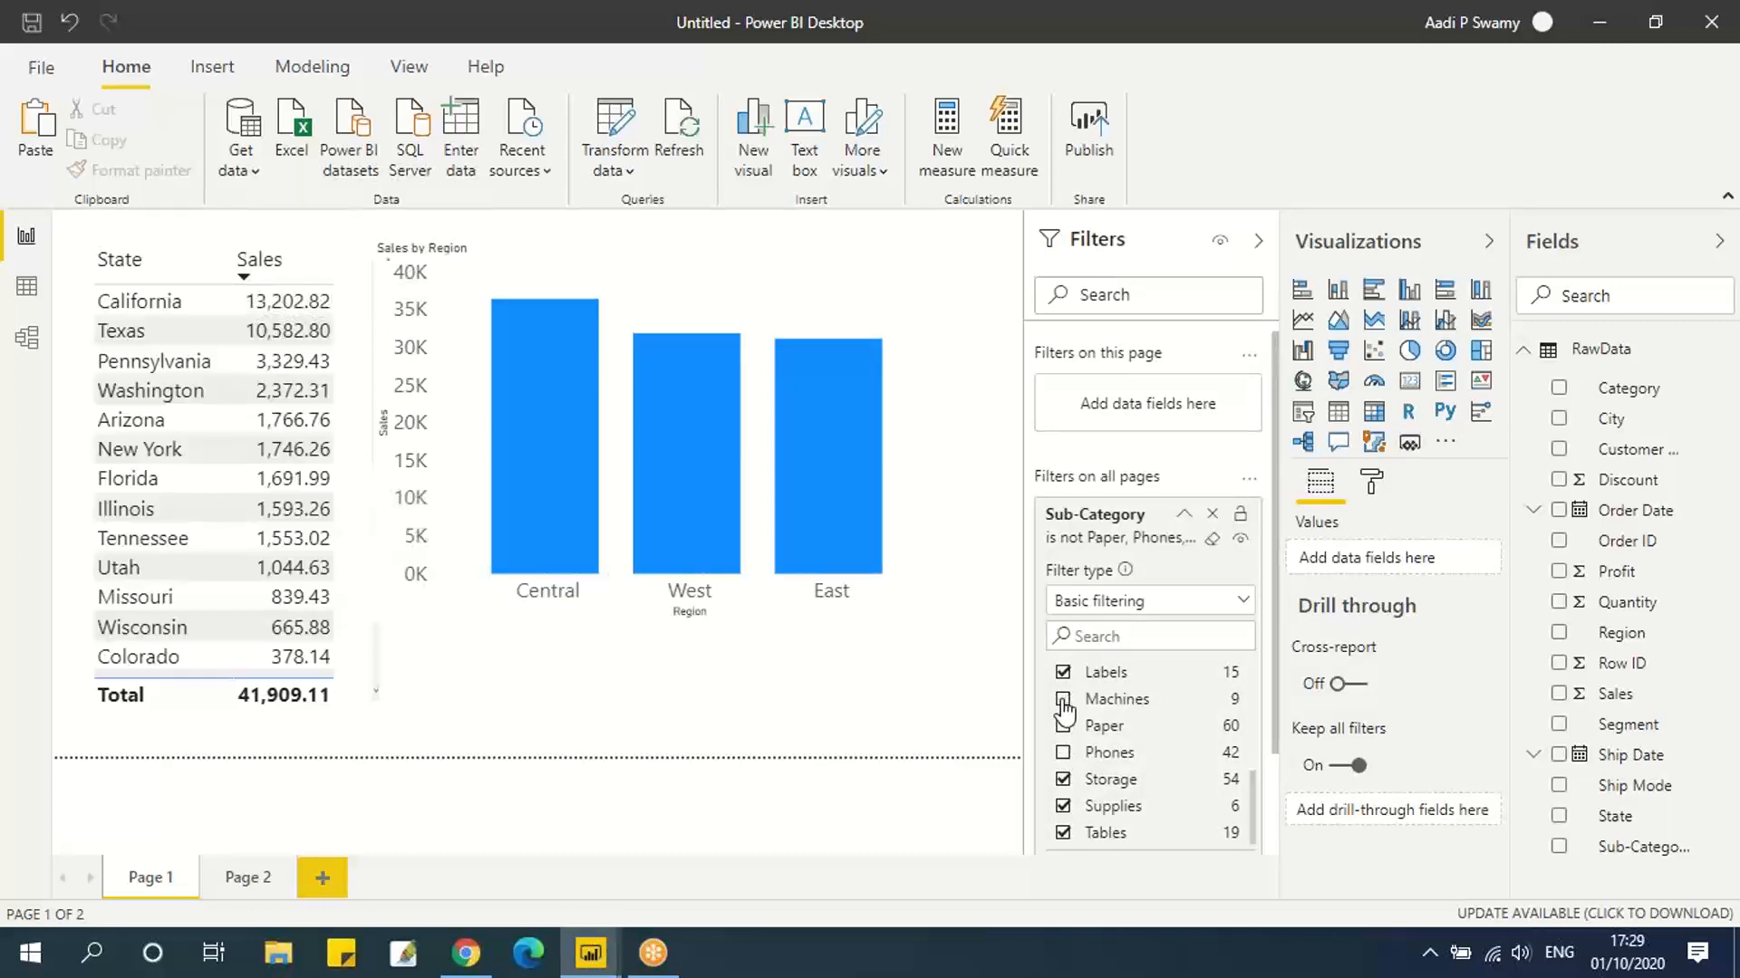
pyautogui.click(1146, 802)
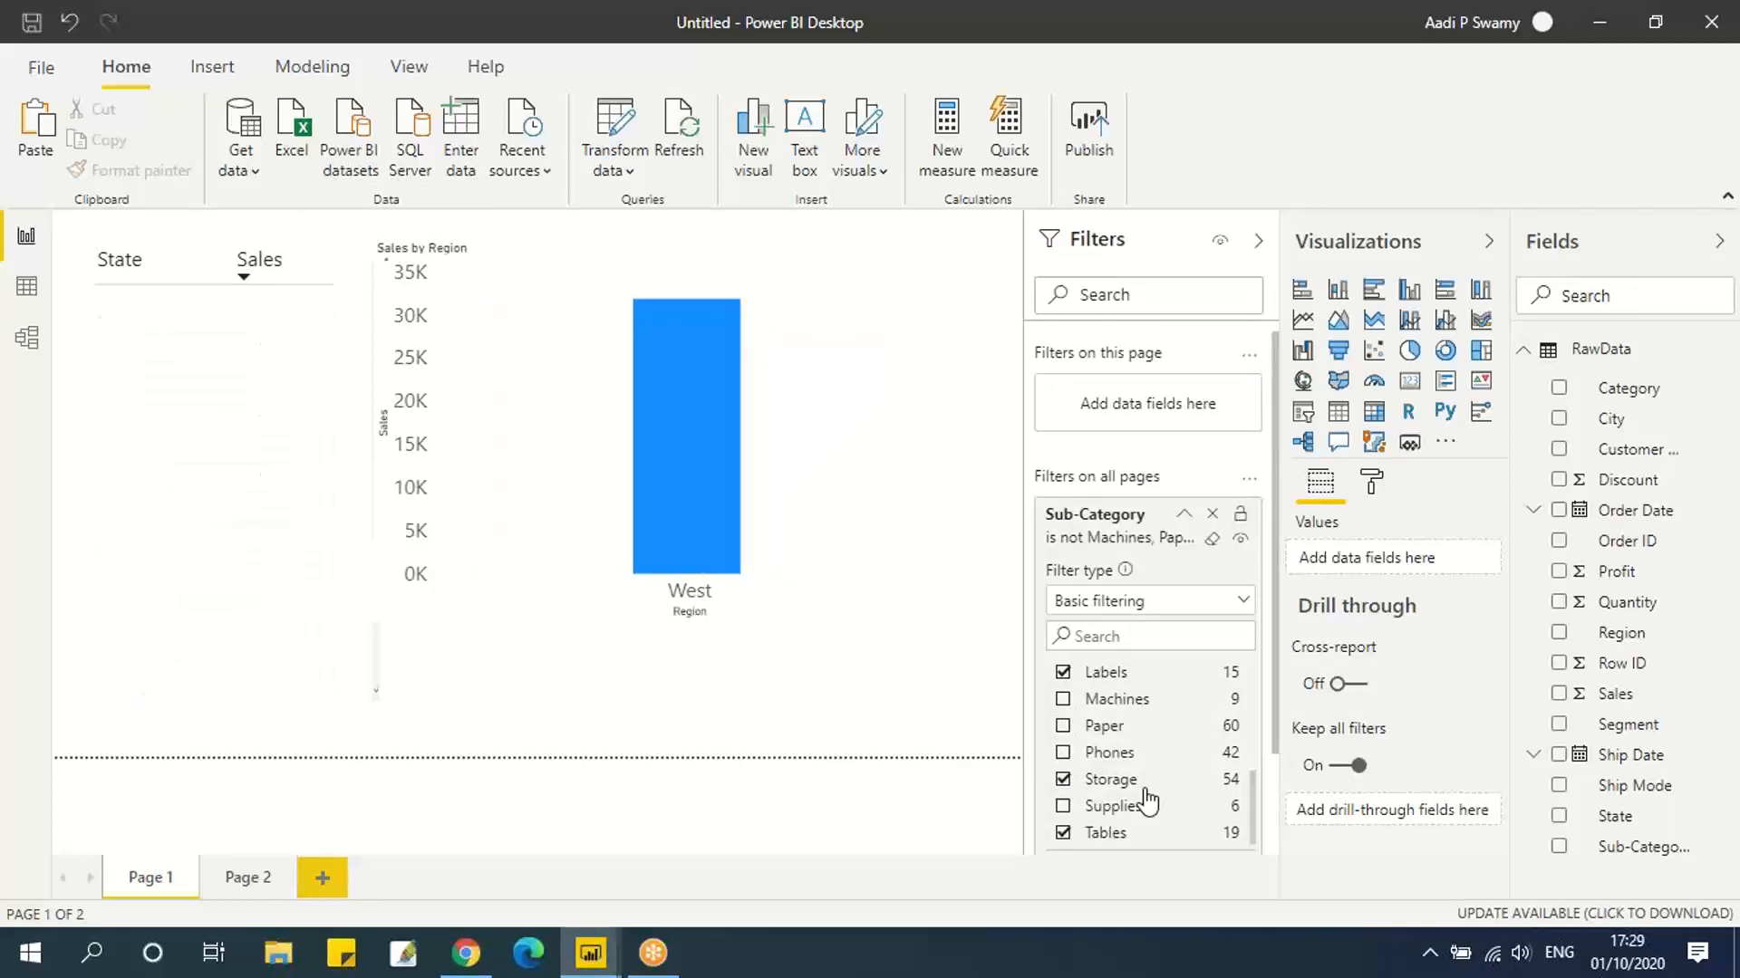
pyautogui.scroll(-3, 1148, 802)
pyautogui.click(1088, 716)
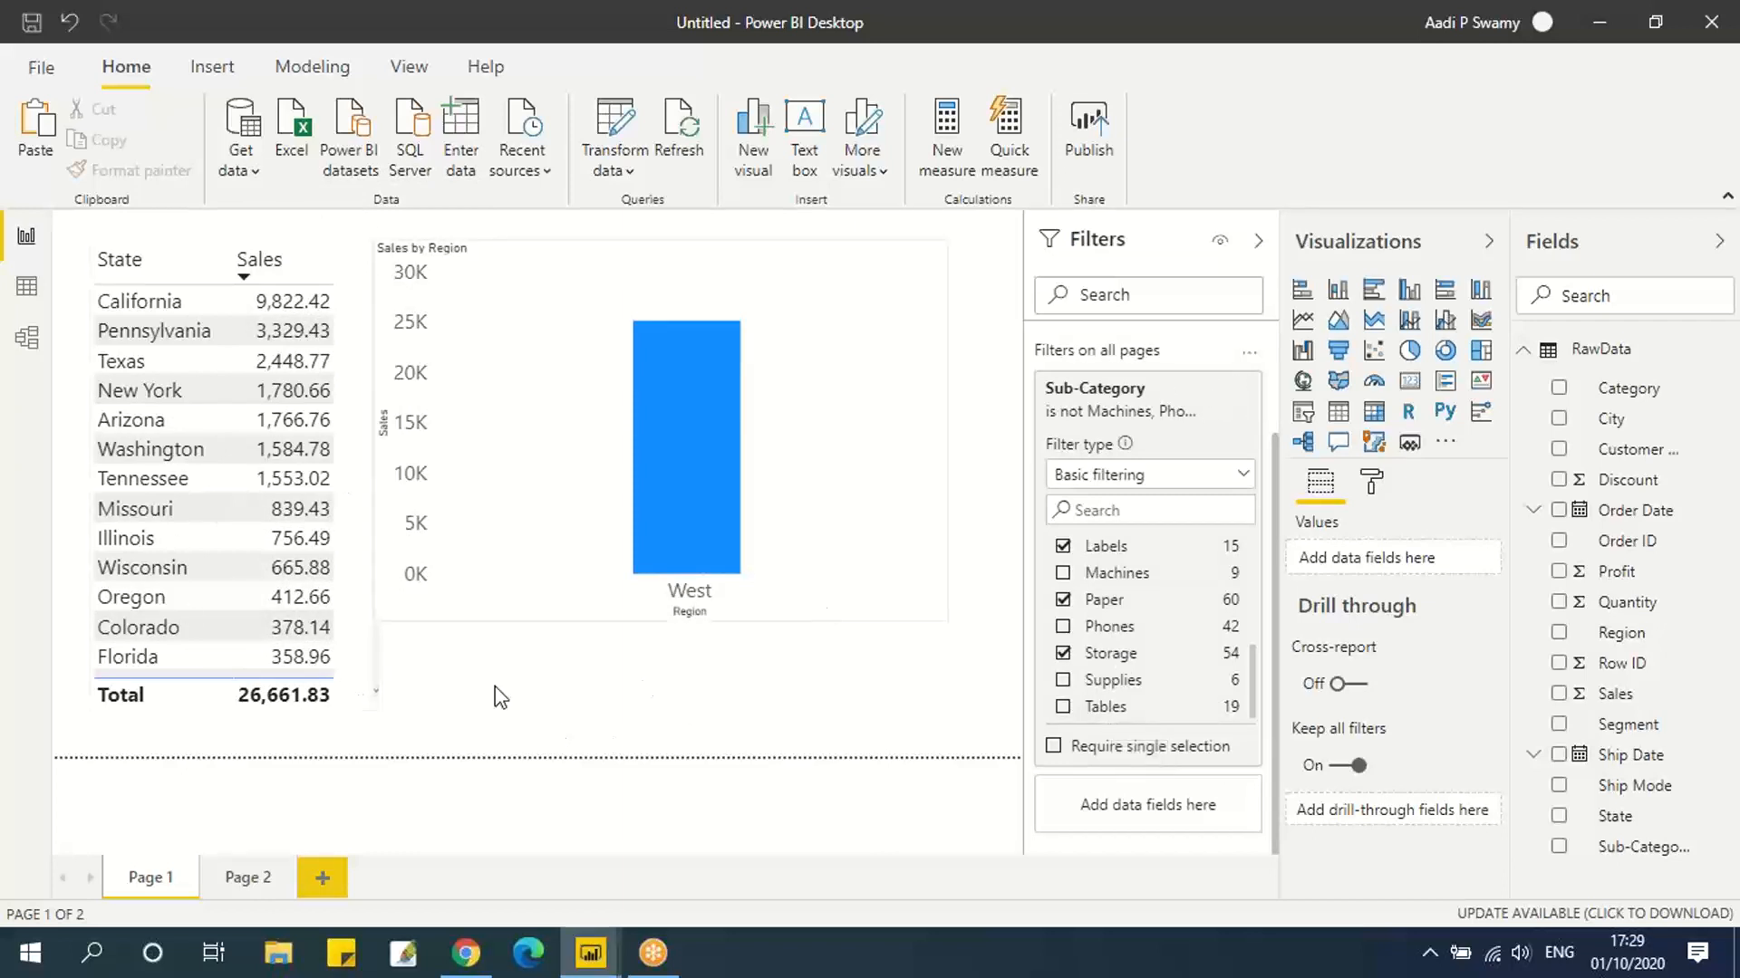
# Compare the filtered visuals on Page 1 and Page 2, then clear the all-pages Sub-Category filter from Page 2.
pyautogui.click(233, 880)
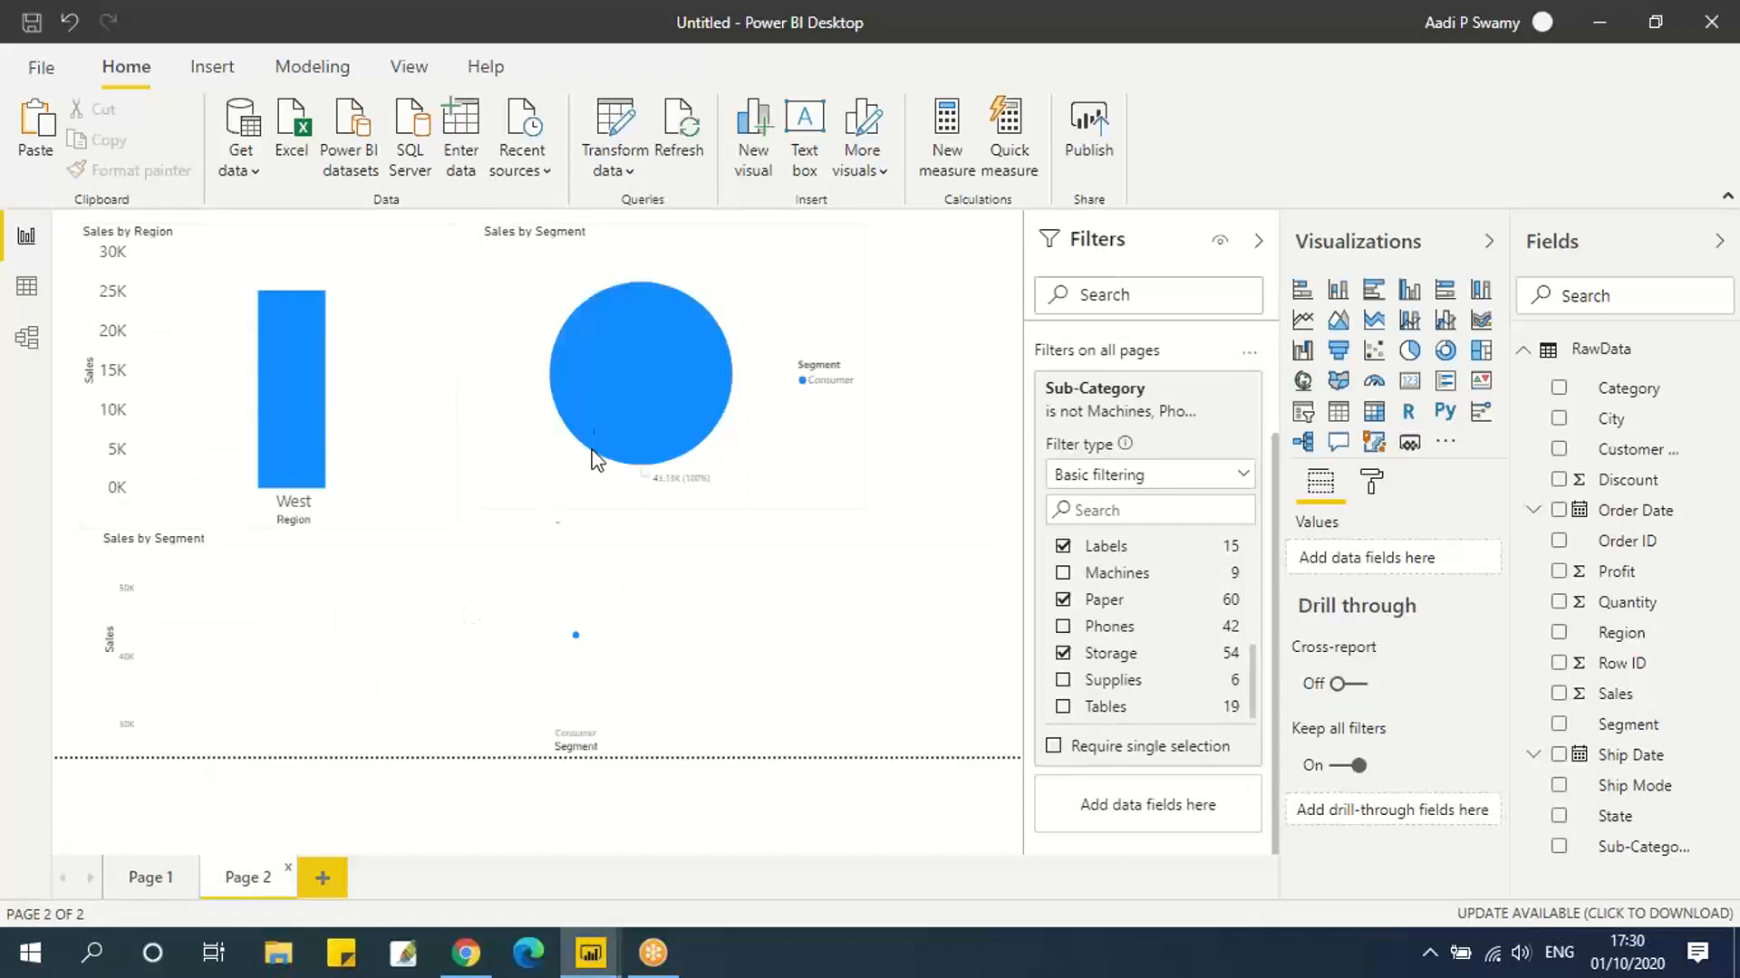
pyautogui.click(163, 883)
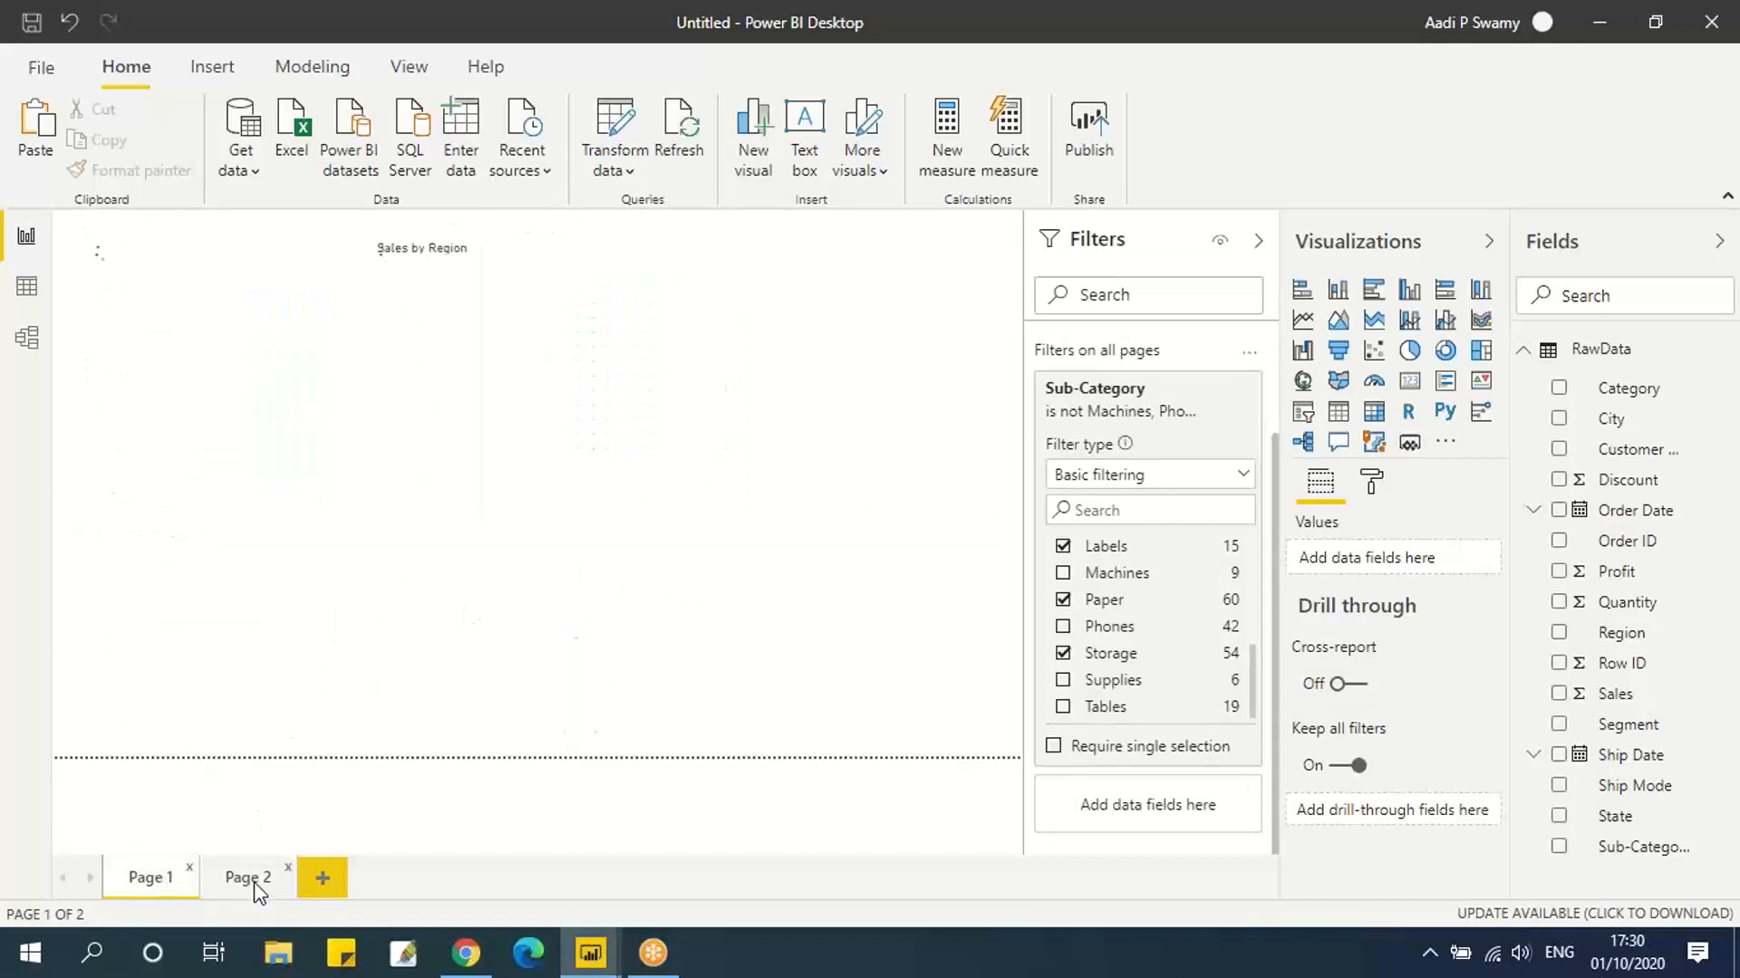
pyautogui.click(245, 878)
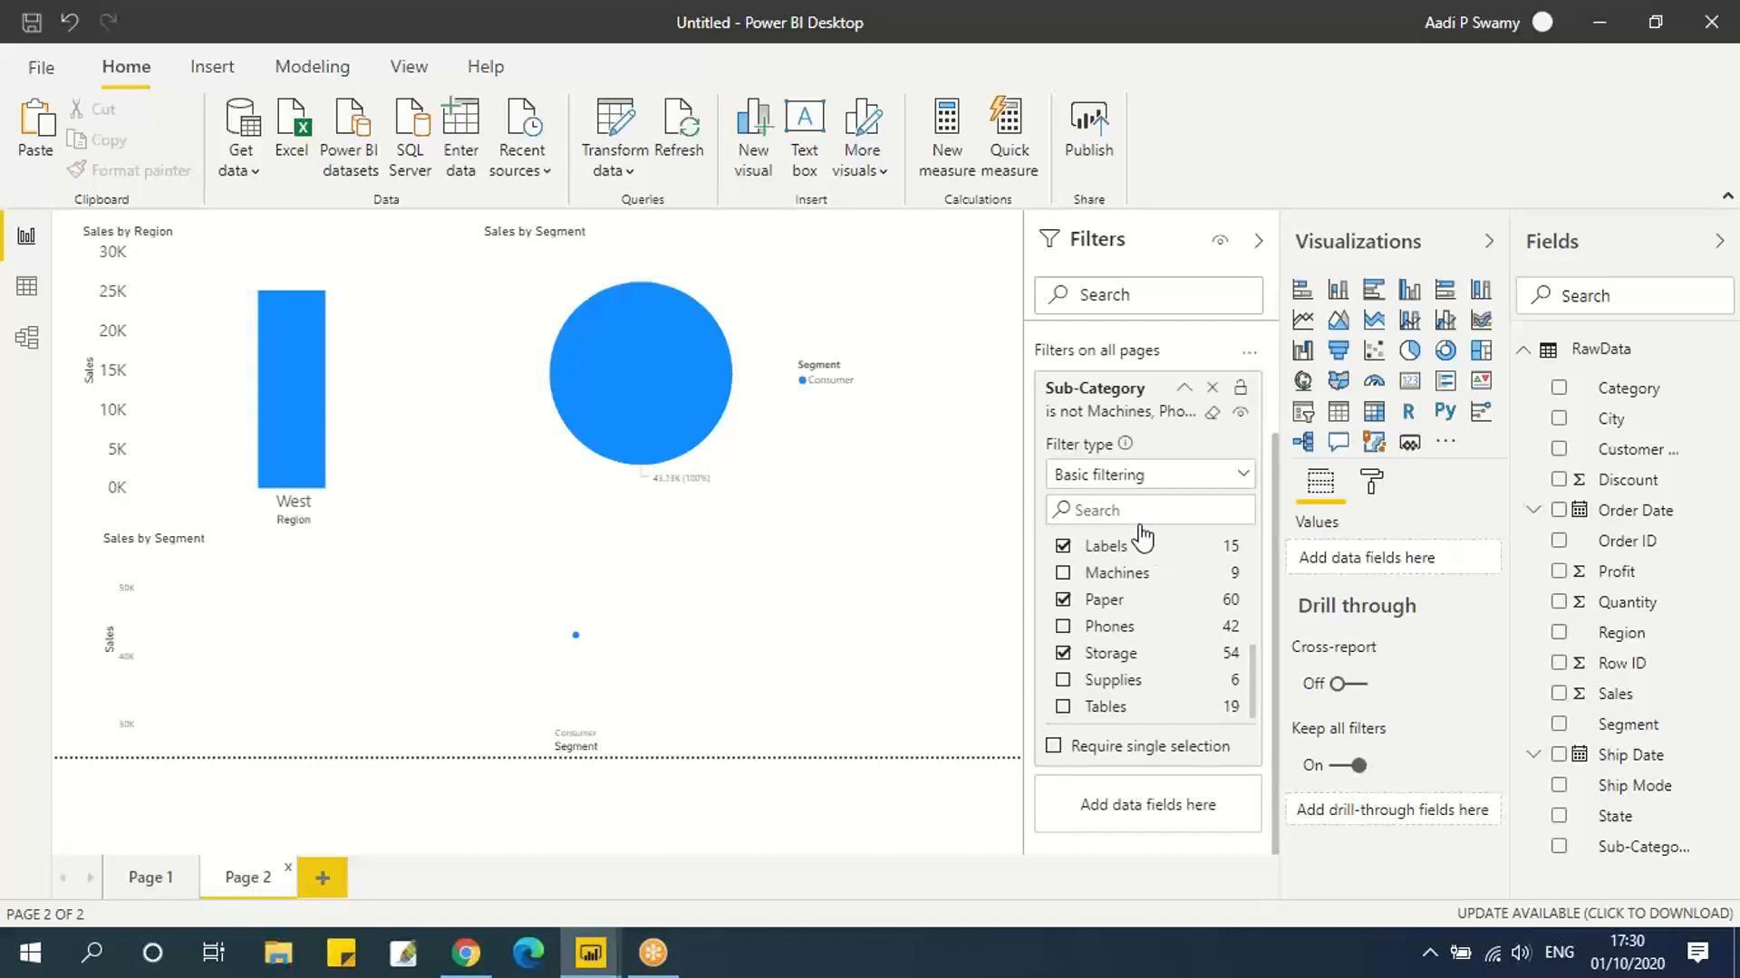
pyautogui.click(706, 261)
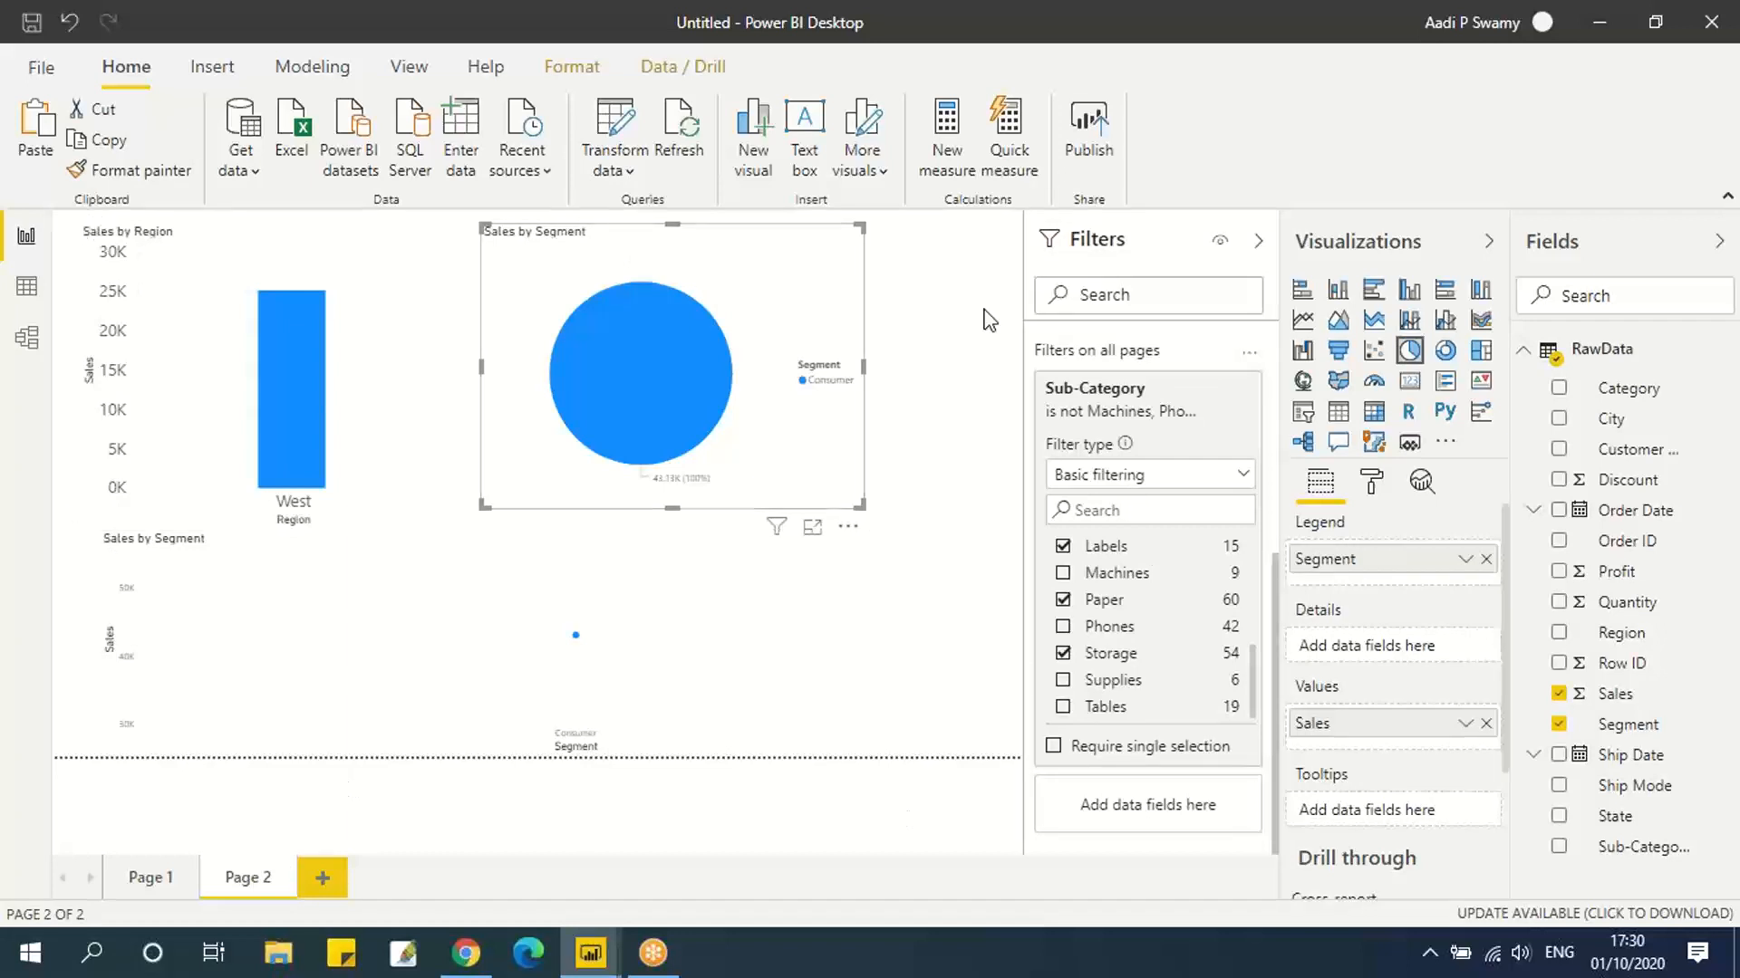
pyautogui.click(155, 878)
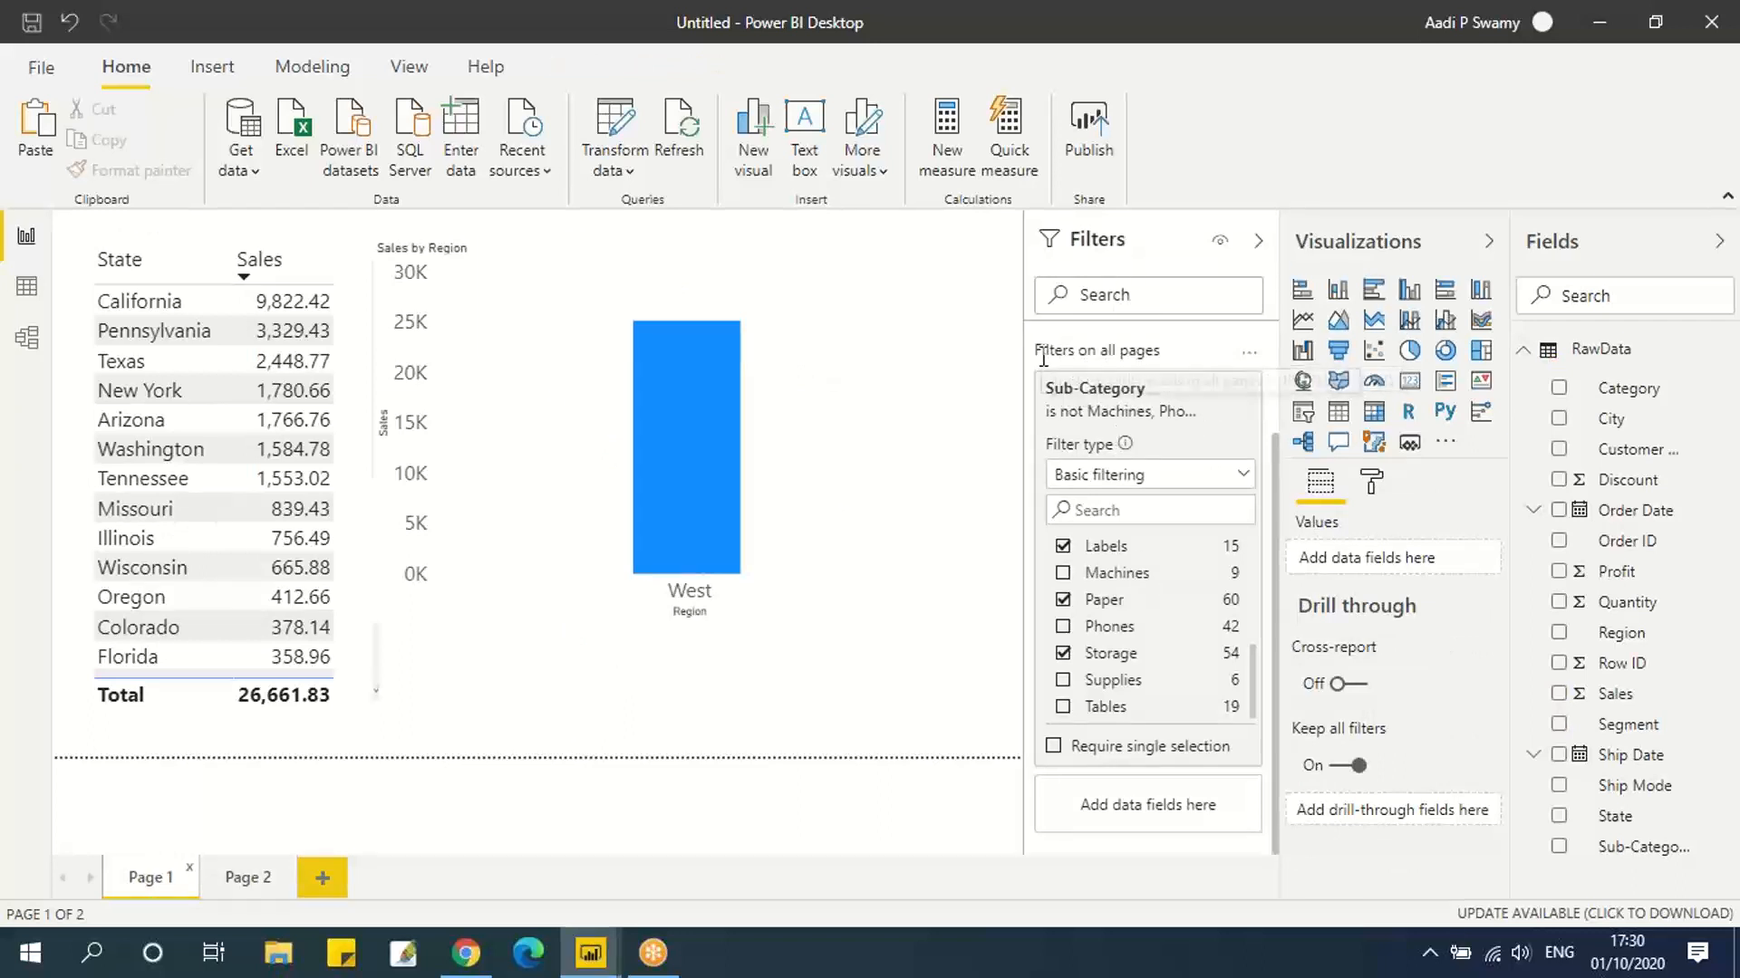
pyautogui.scroll(2, 1090, 335)
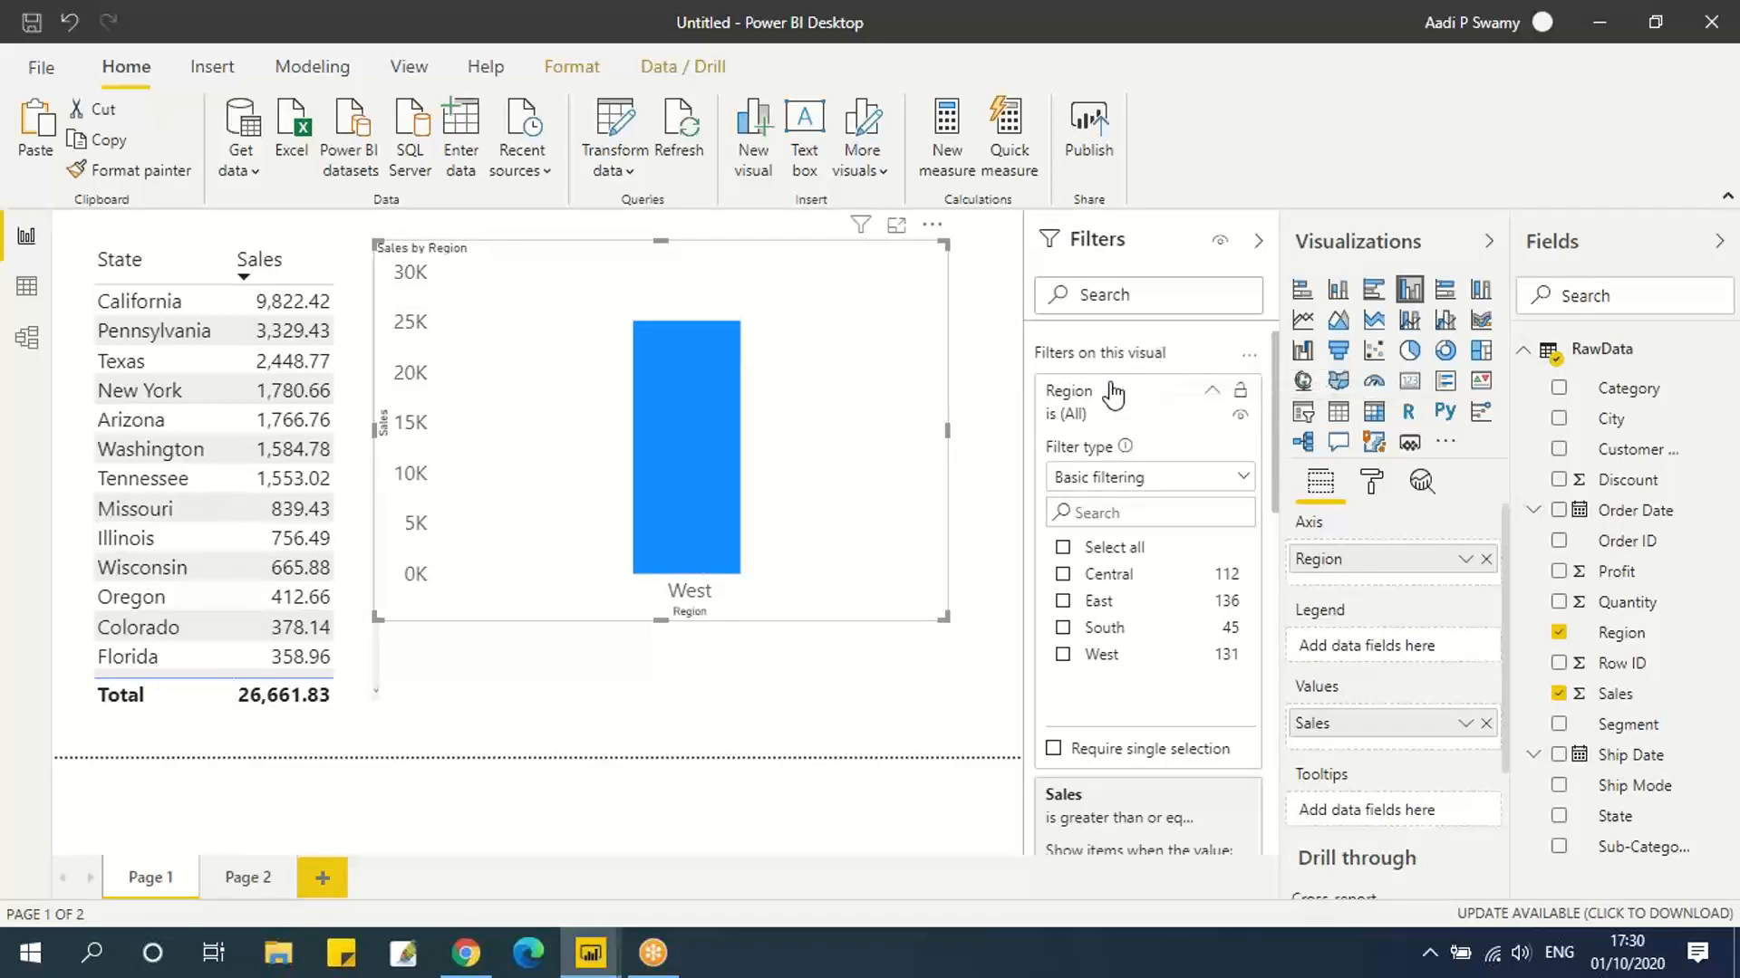
pyautogui.scroll(-3, 1166, 634)
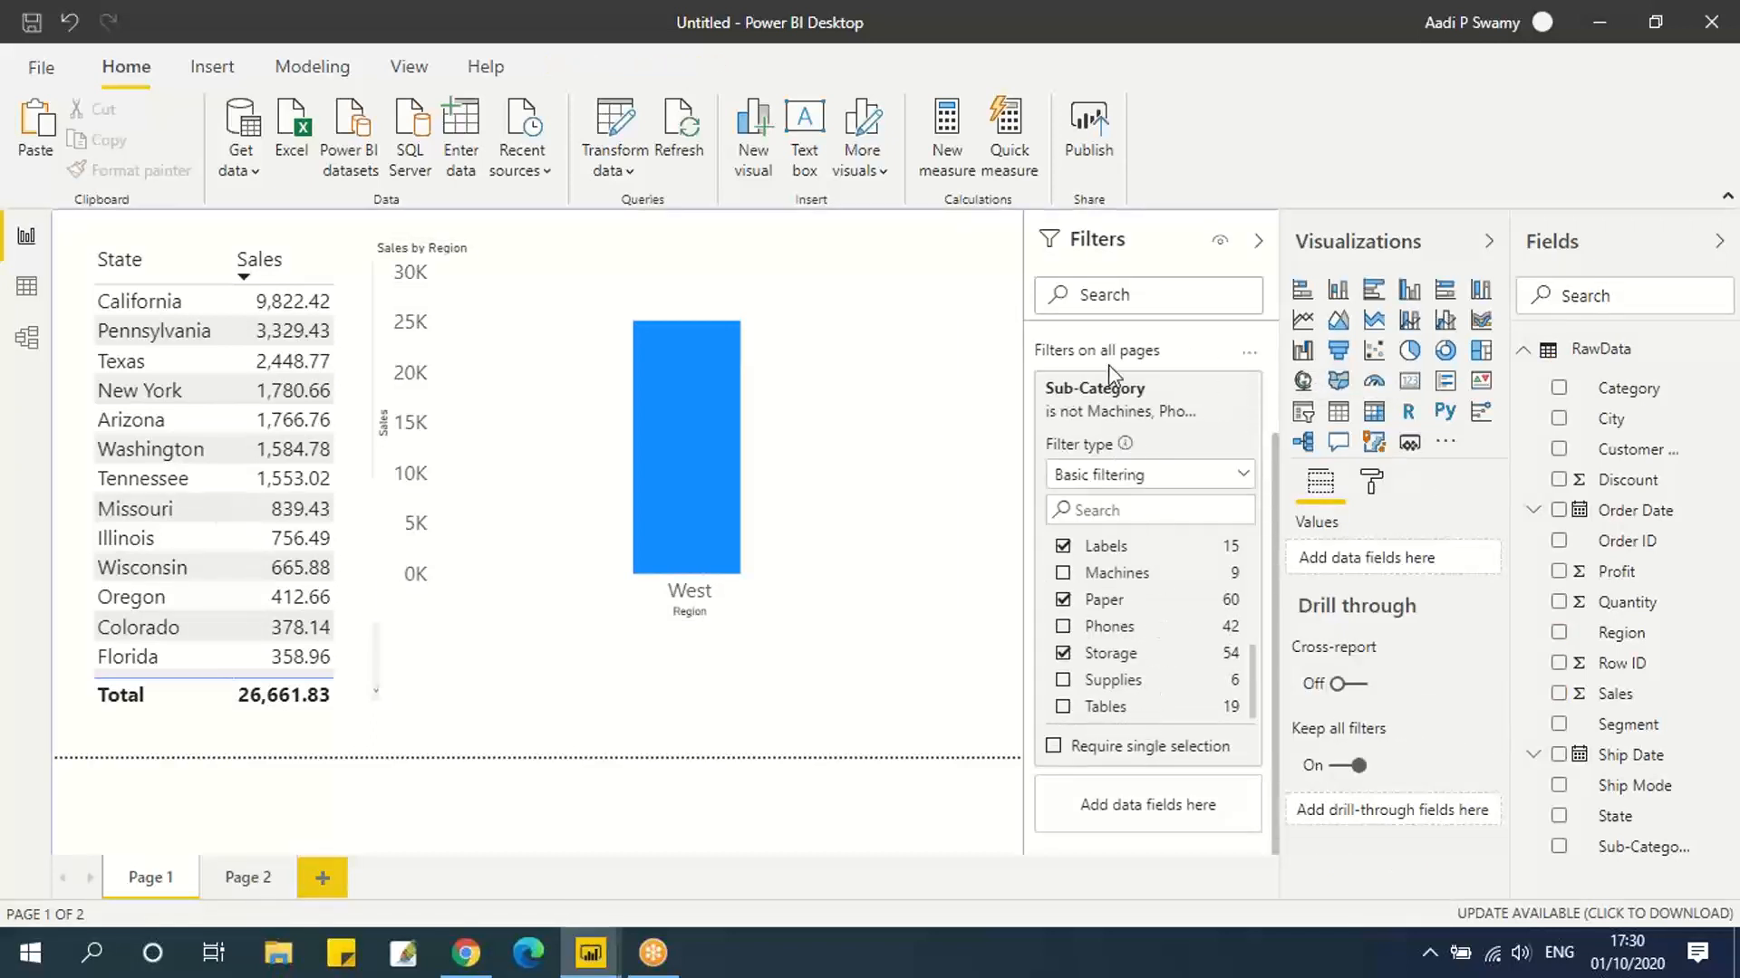
pyautogui.scroll(2, 1153, 399)
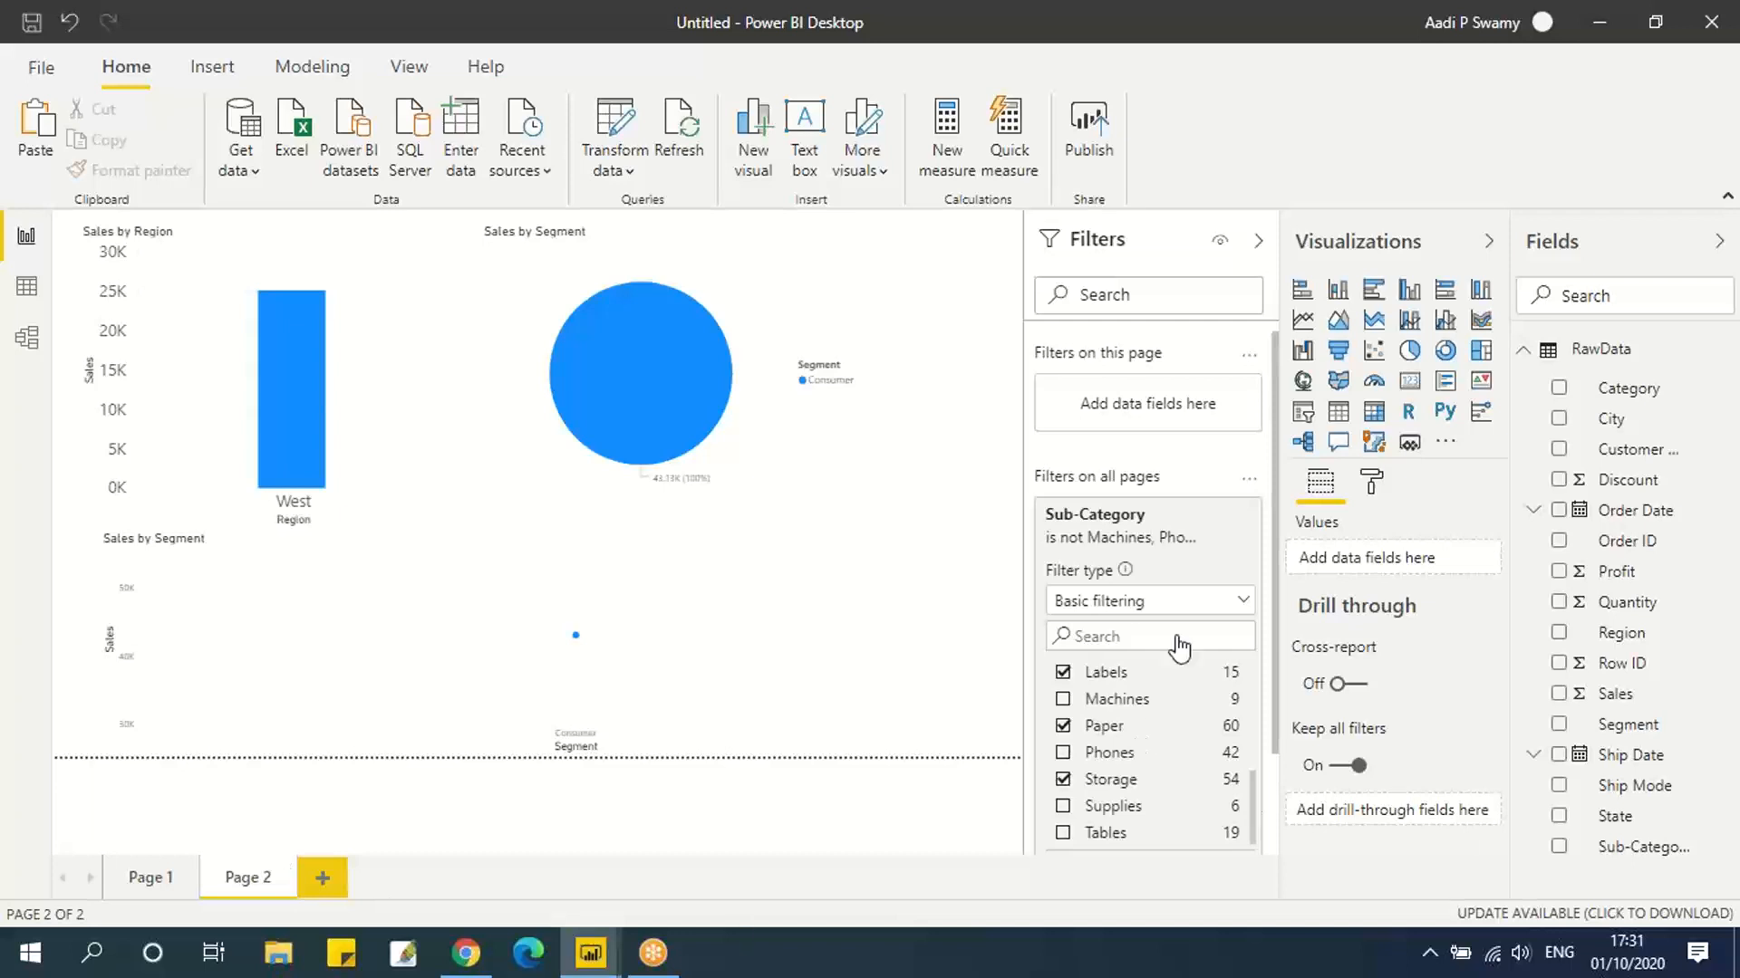
pyautogui.click(1218, 540)
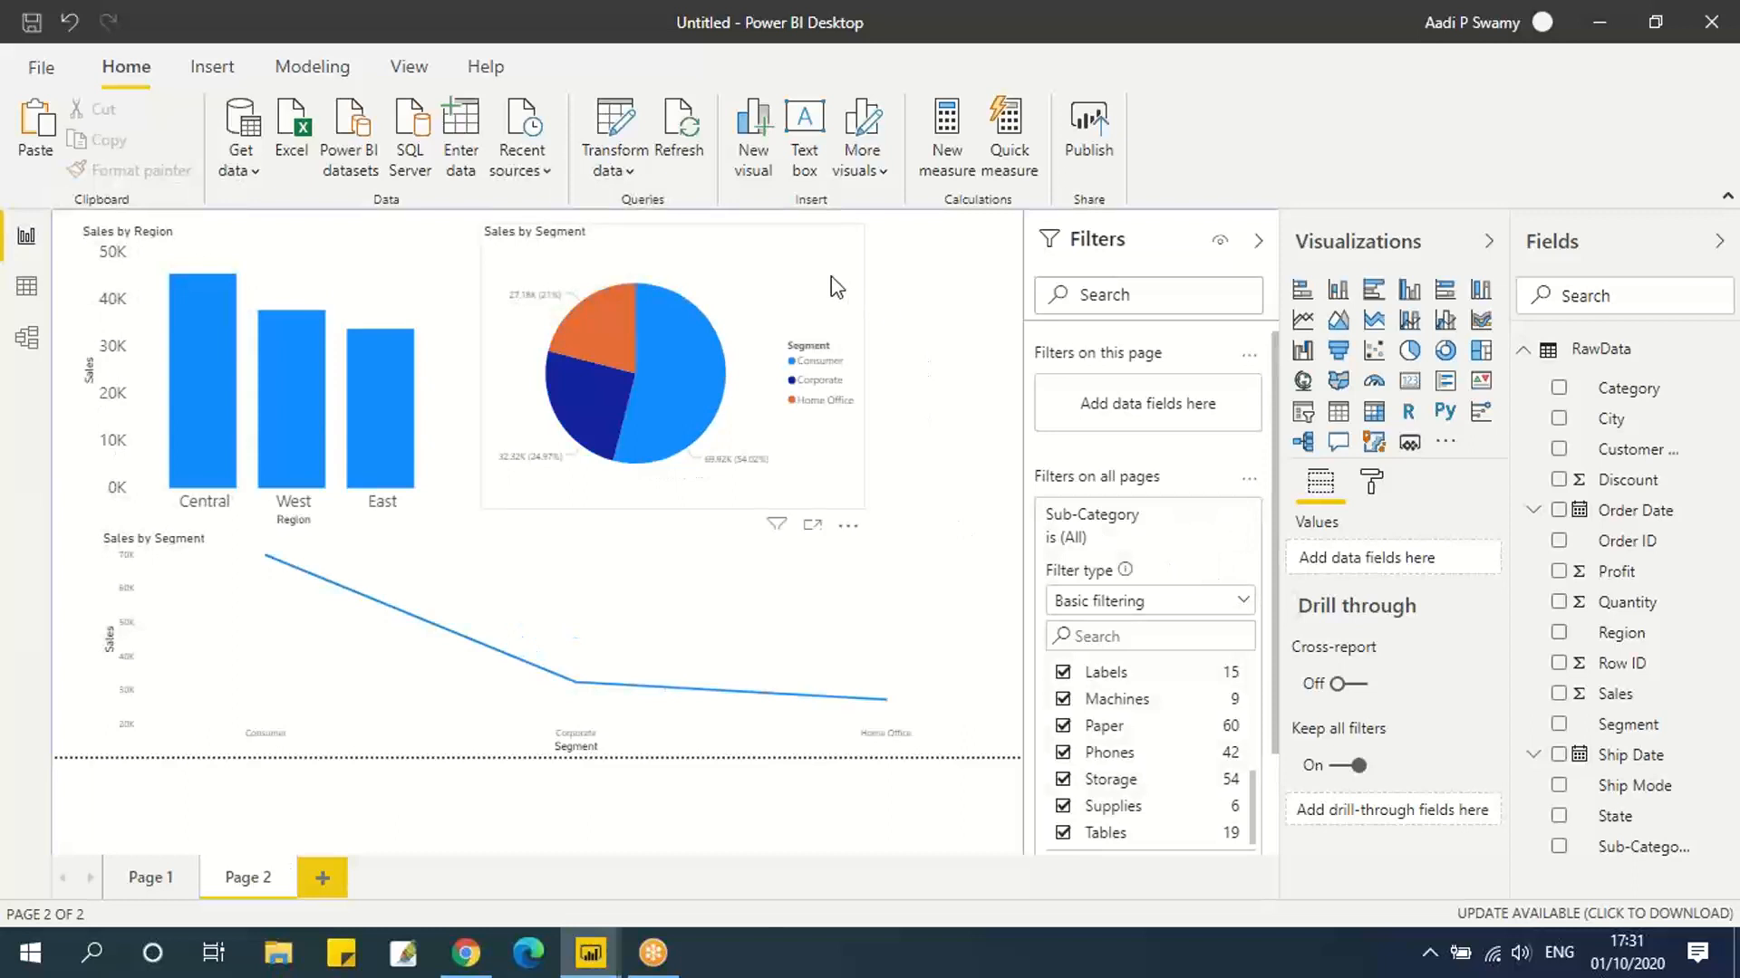
# Widen the Sales by Segment pie chart and narrow the line chart to the width of the column chart above it.
pyautogui.click(877, 362)
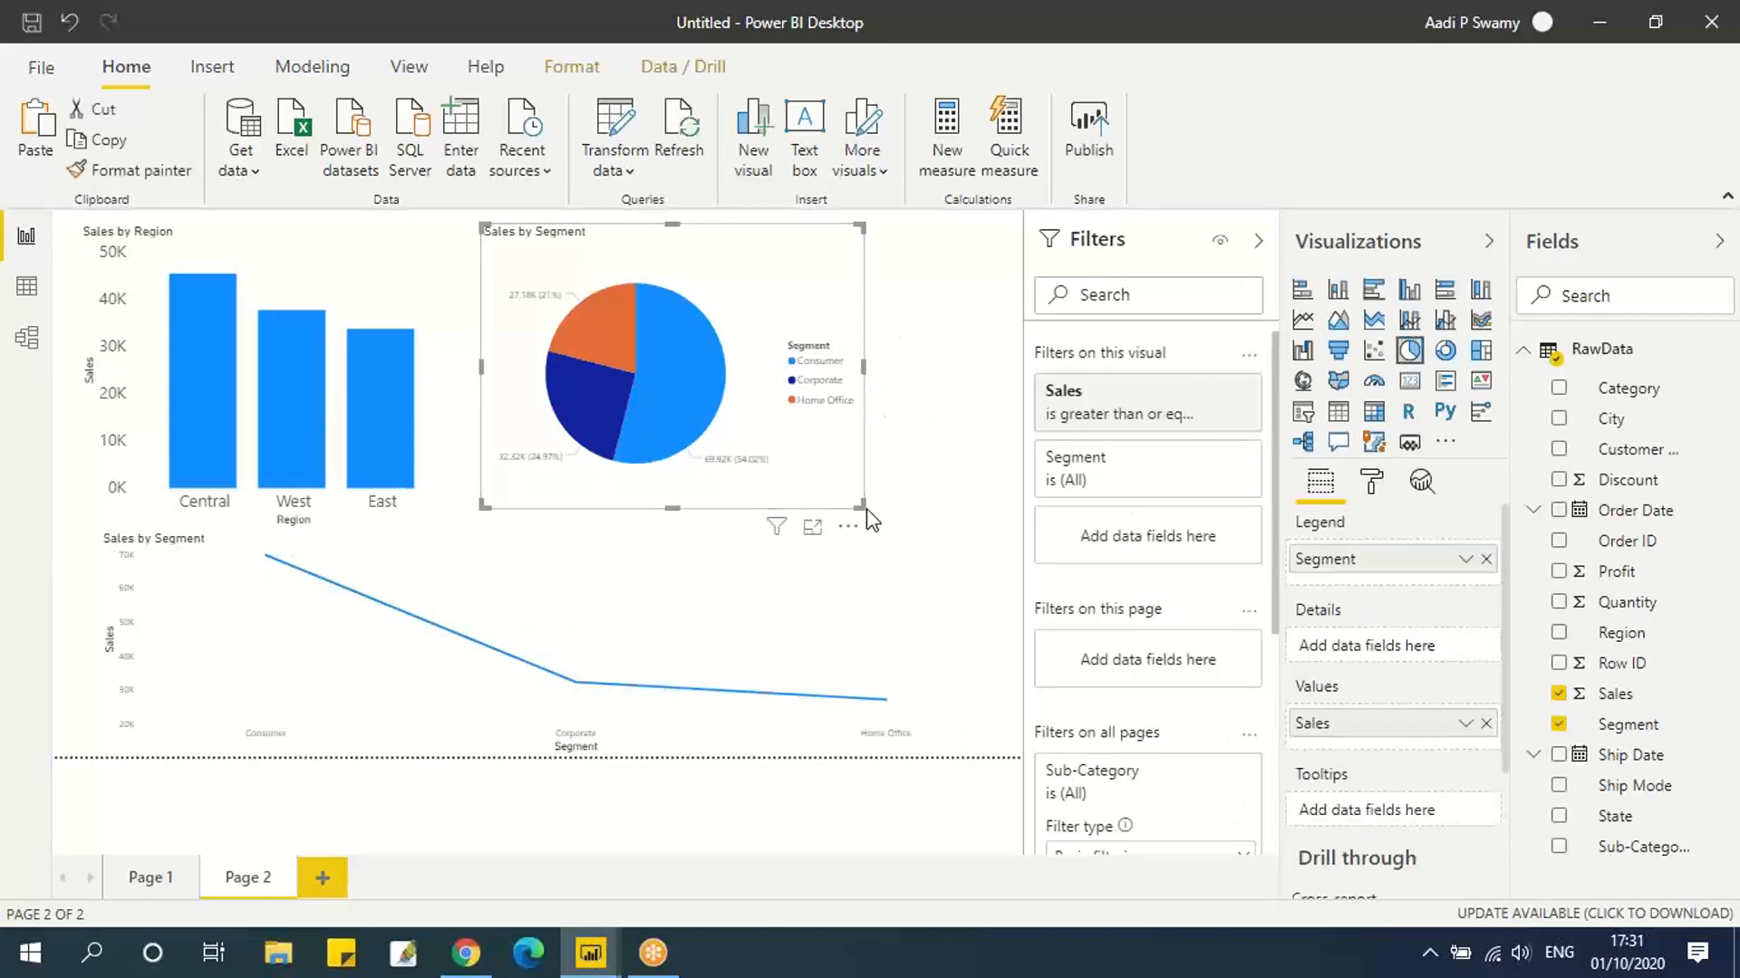
pyautogui.moveTo(861, 508); pyautogui.dragTo(1006, 523)
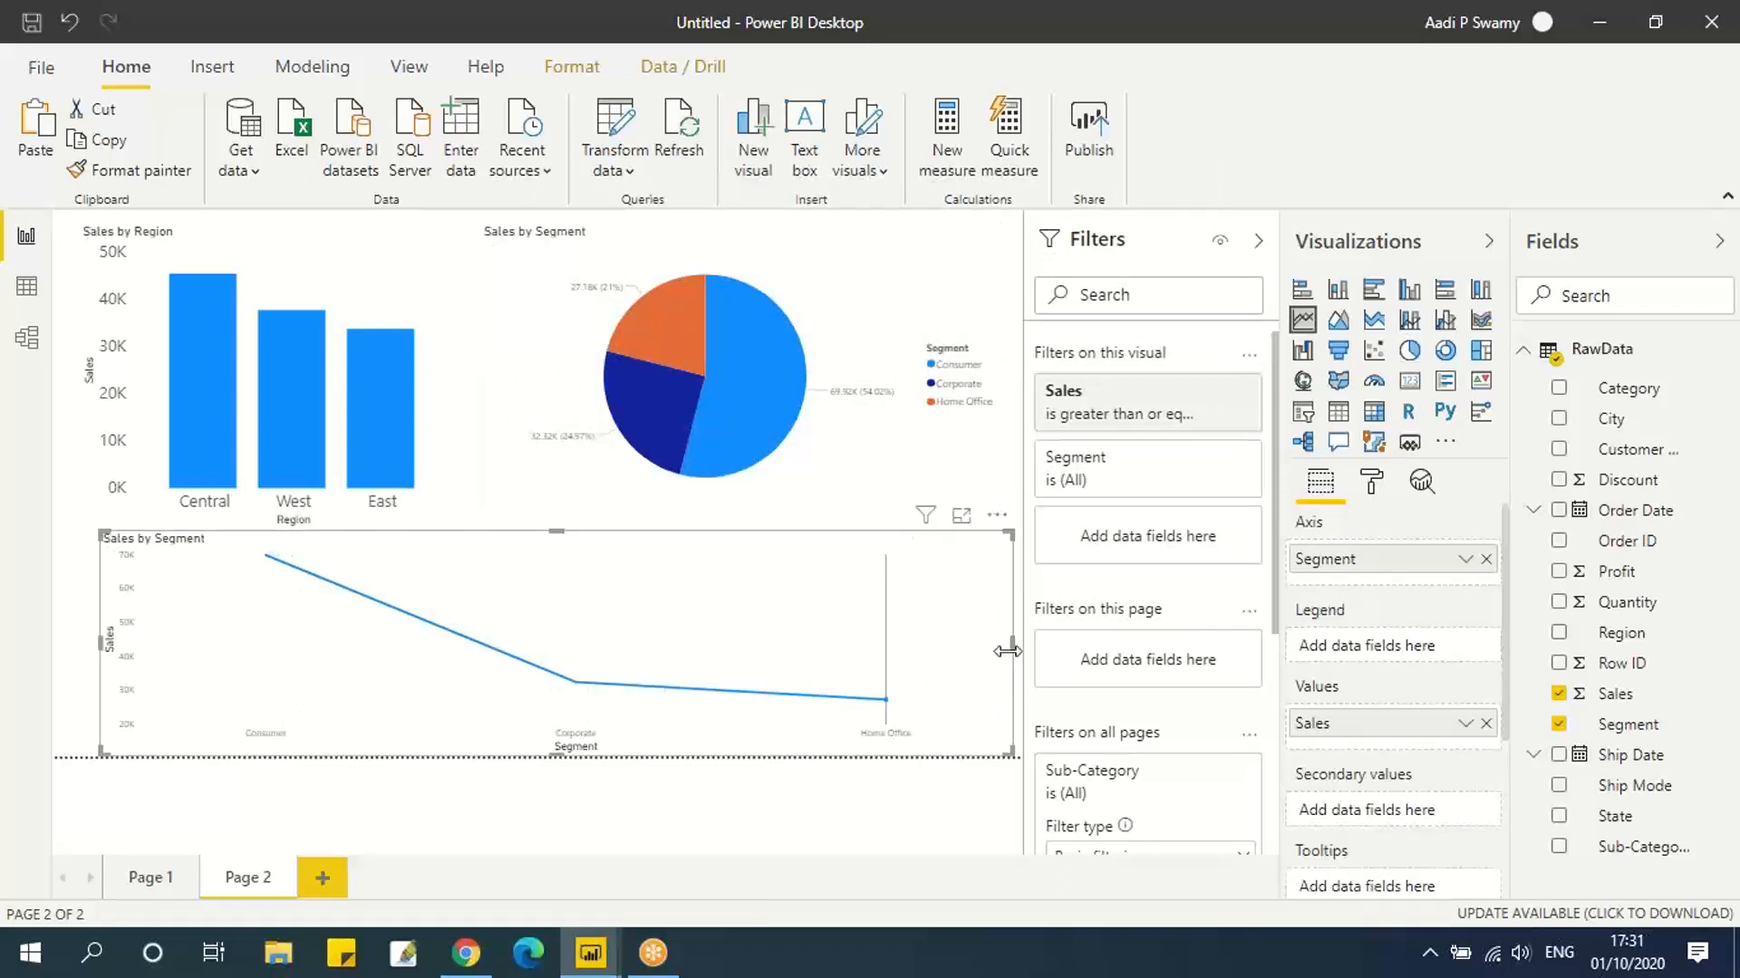
pyautogui.moveTo(1016, 654); pyautogui.dragTo(490, 645)
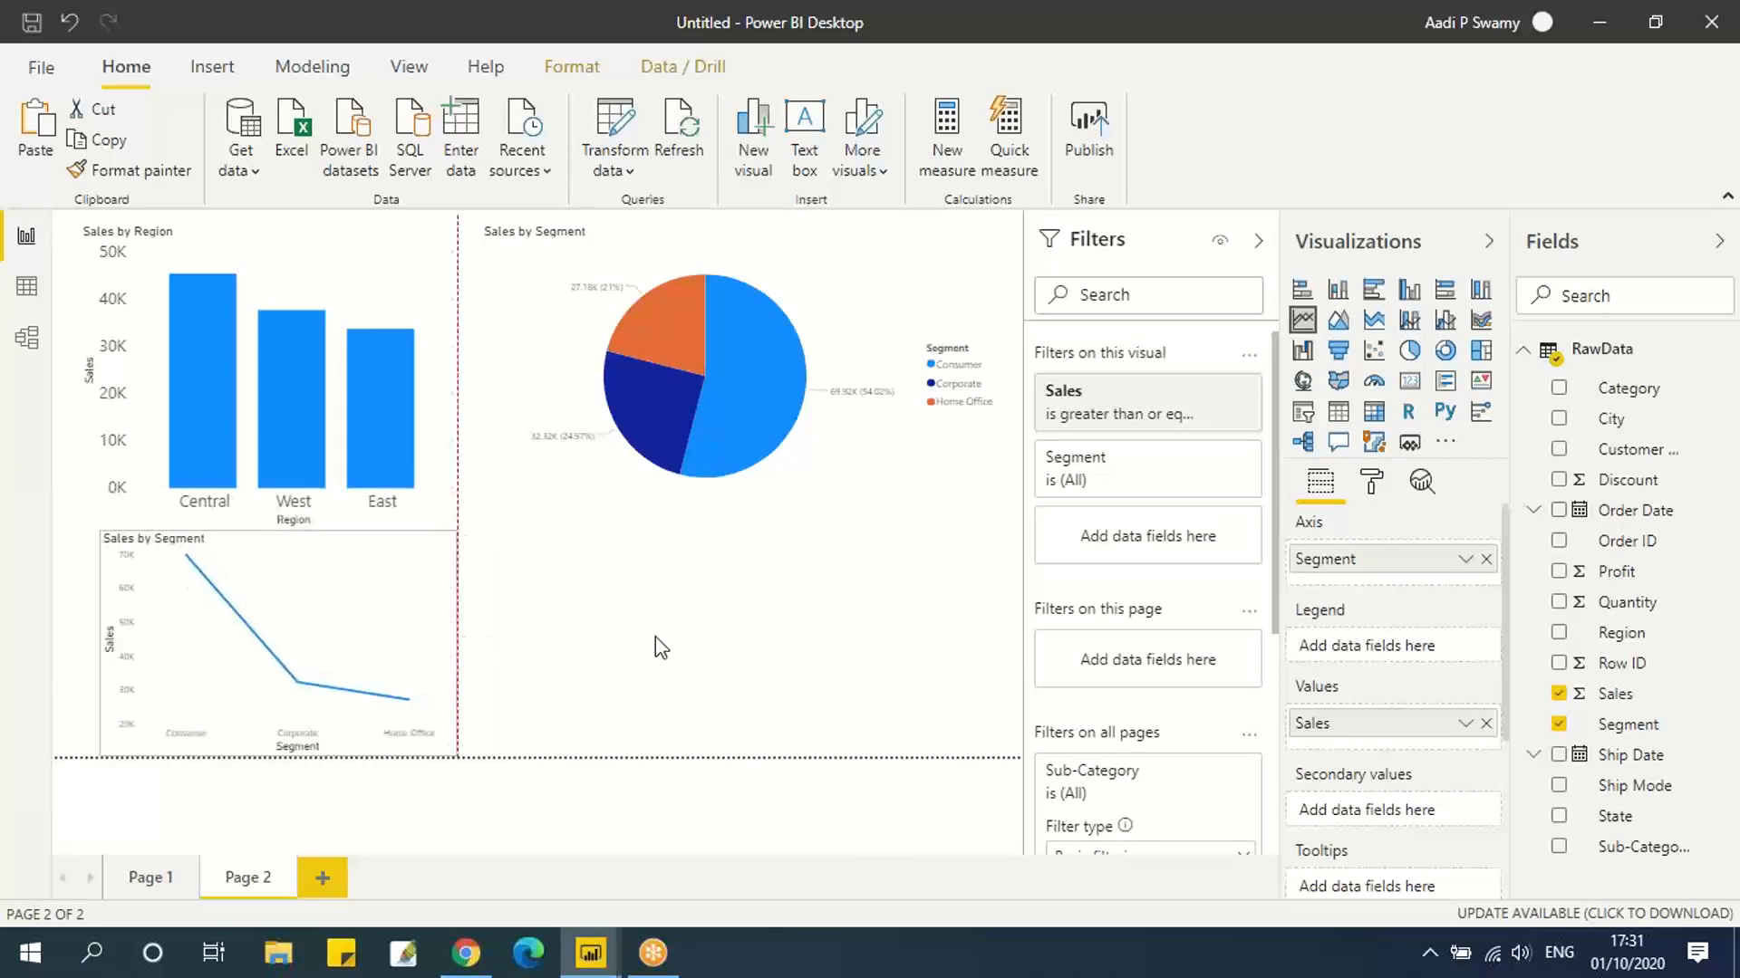
pyautogui.click(567, 604)
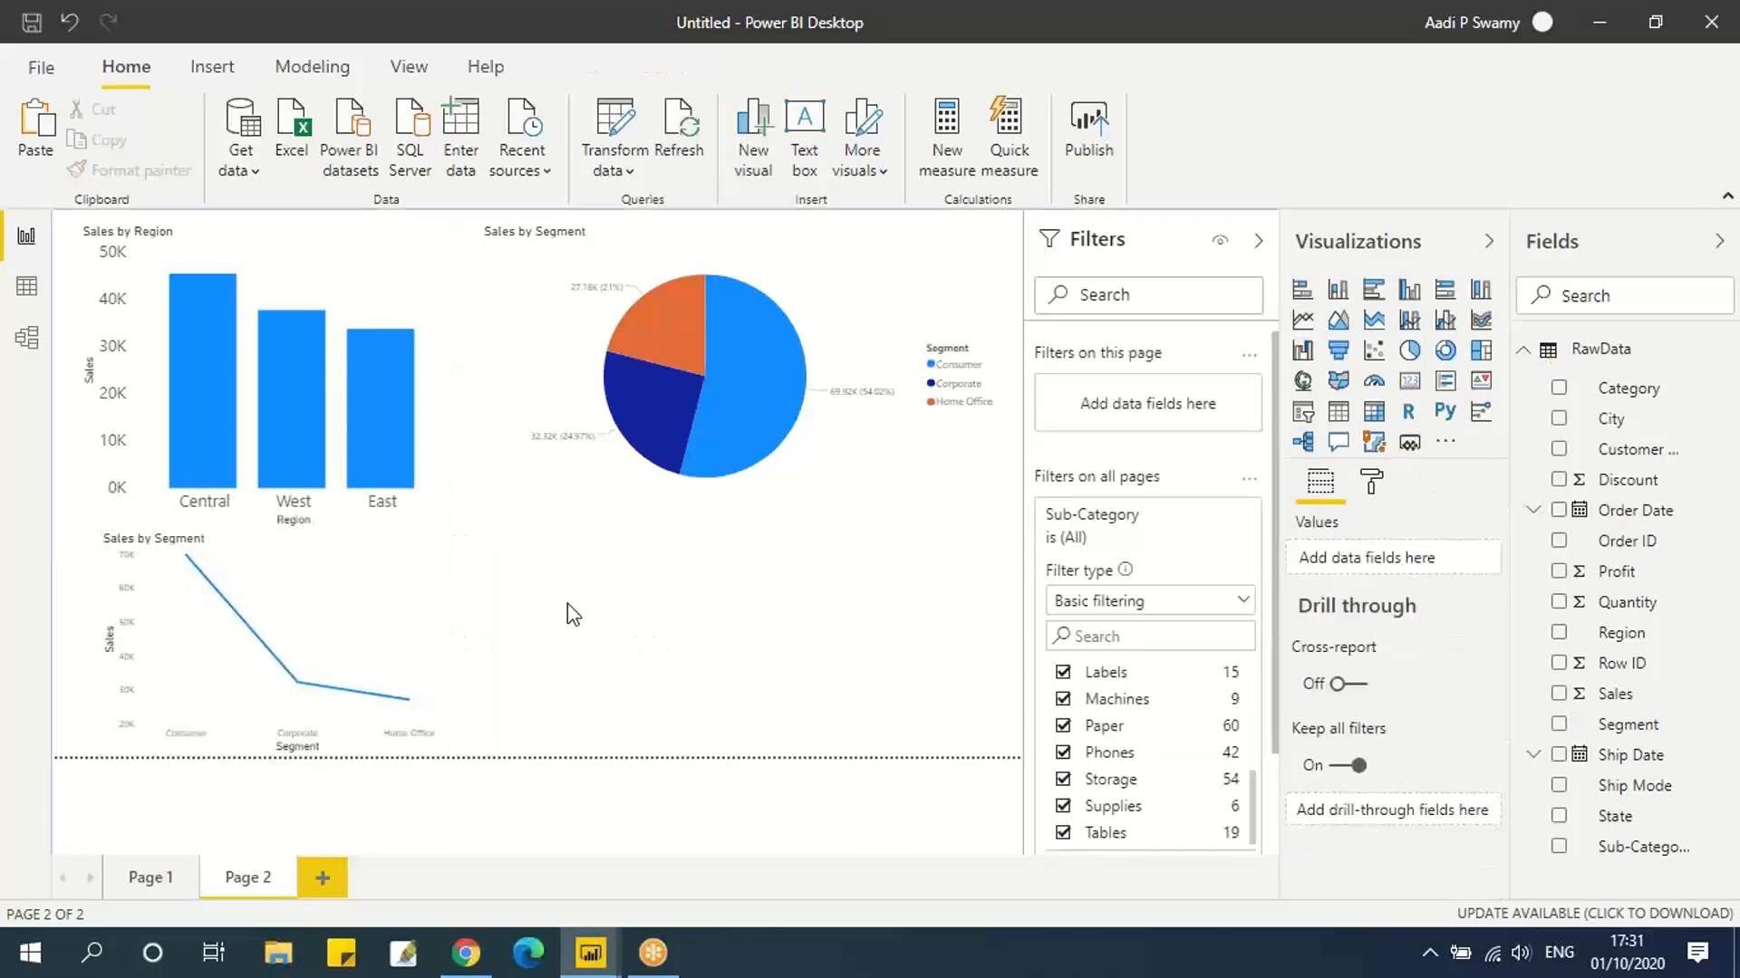
# Duplicate the Sales by Region column chart and fit the copy into the free space beneath the pie chart.
pyautogui.click(333, 257)
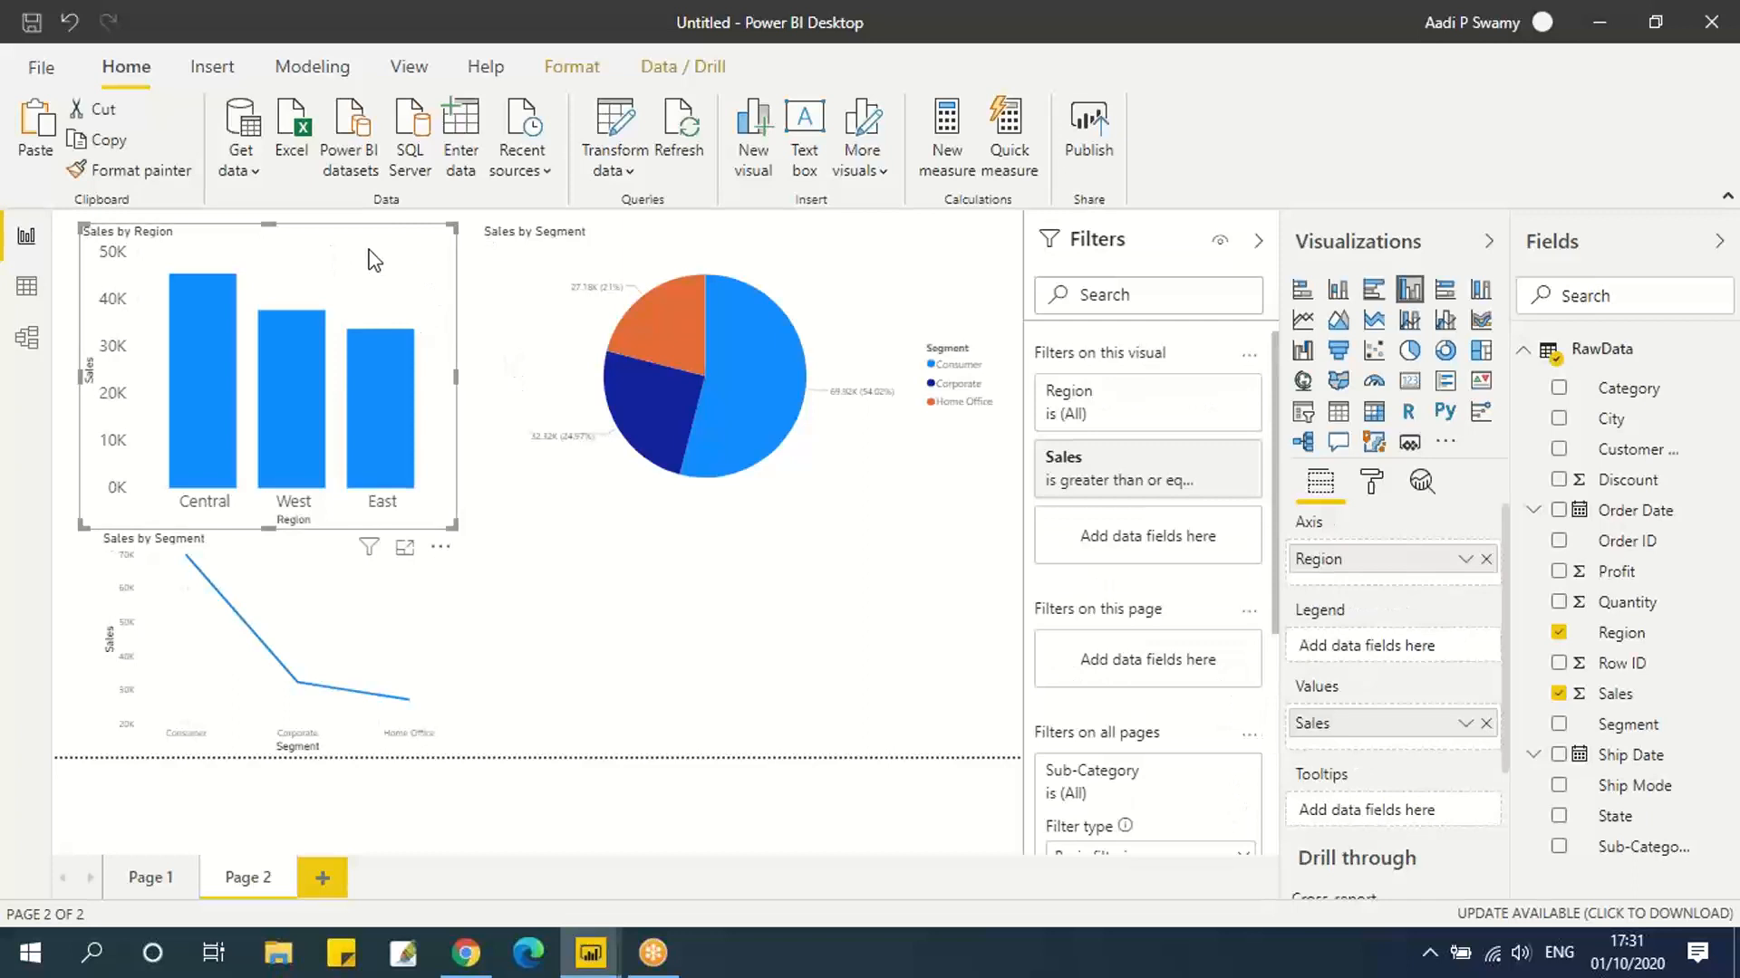
pyautogui.hotkey('ctrl', 'v')
pyautogui.moveTo(367, 249); pyautogui.dragTo(856, 524)
pyautogui.moveTo(915, 451); pyautogui.dragTo(981, 533)
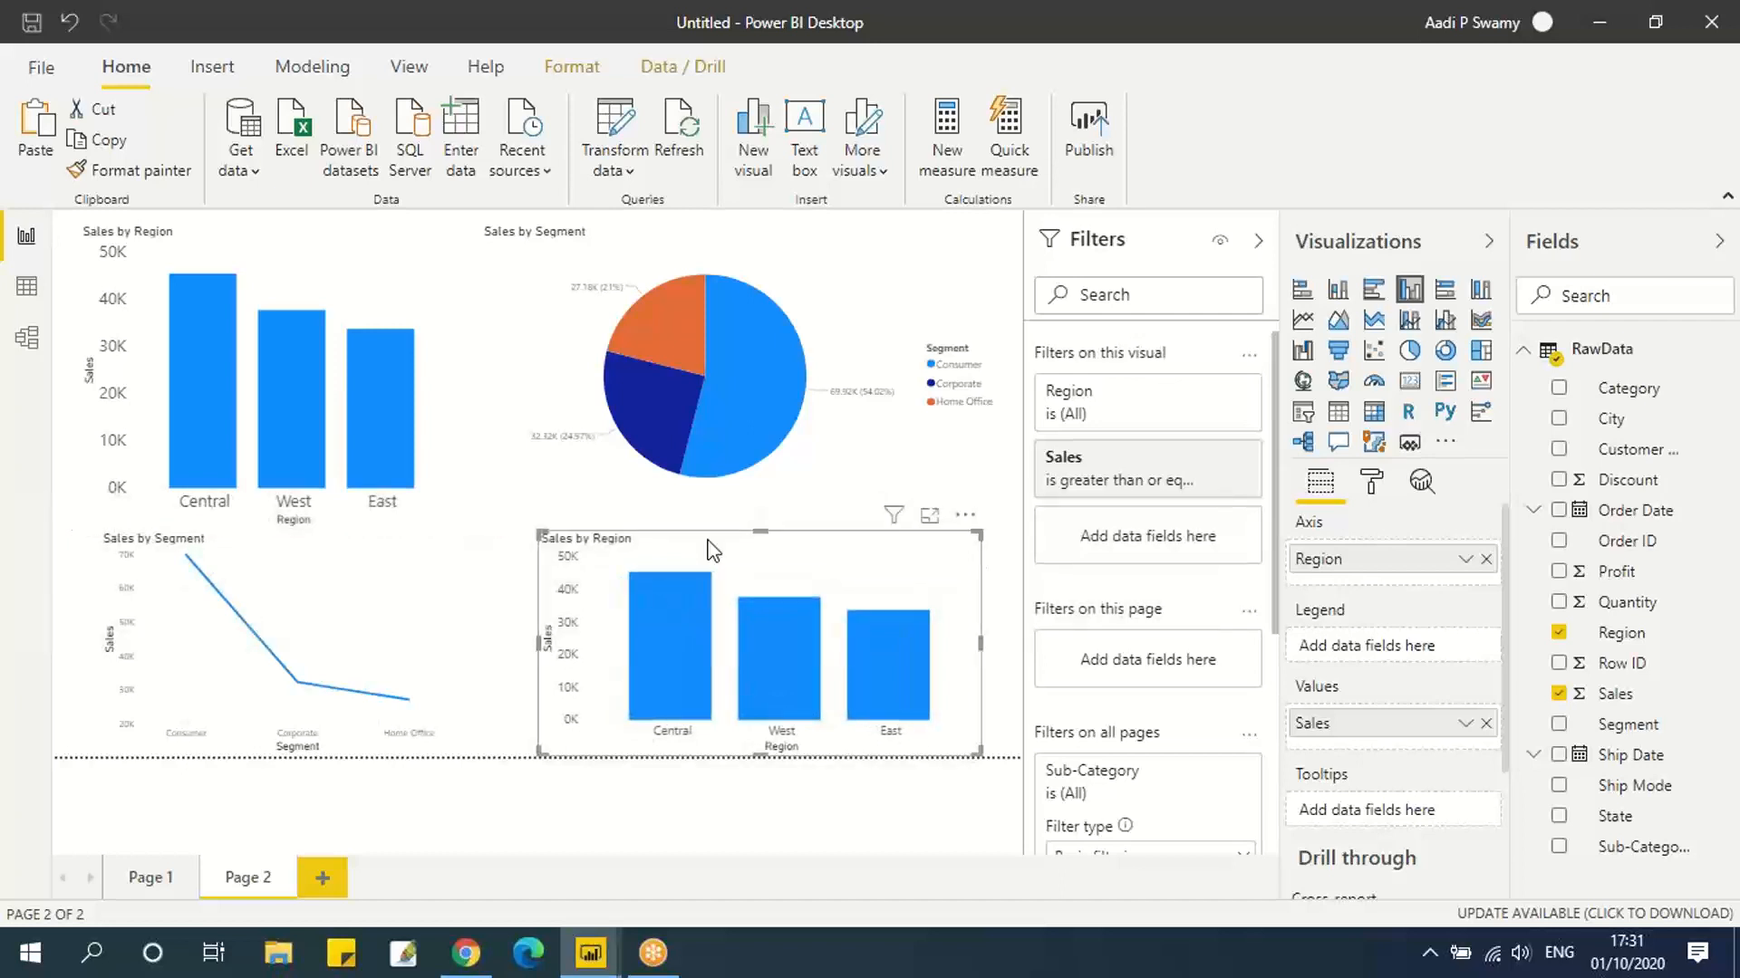
pyautogui.moveTo(713, 550); pyautogui.dragTo(656, 550)
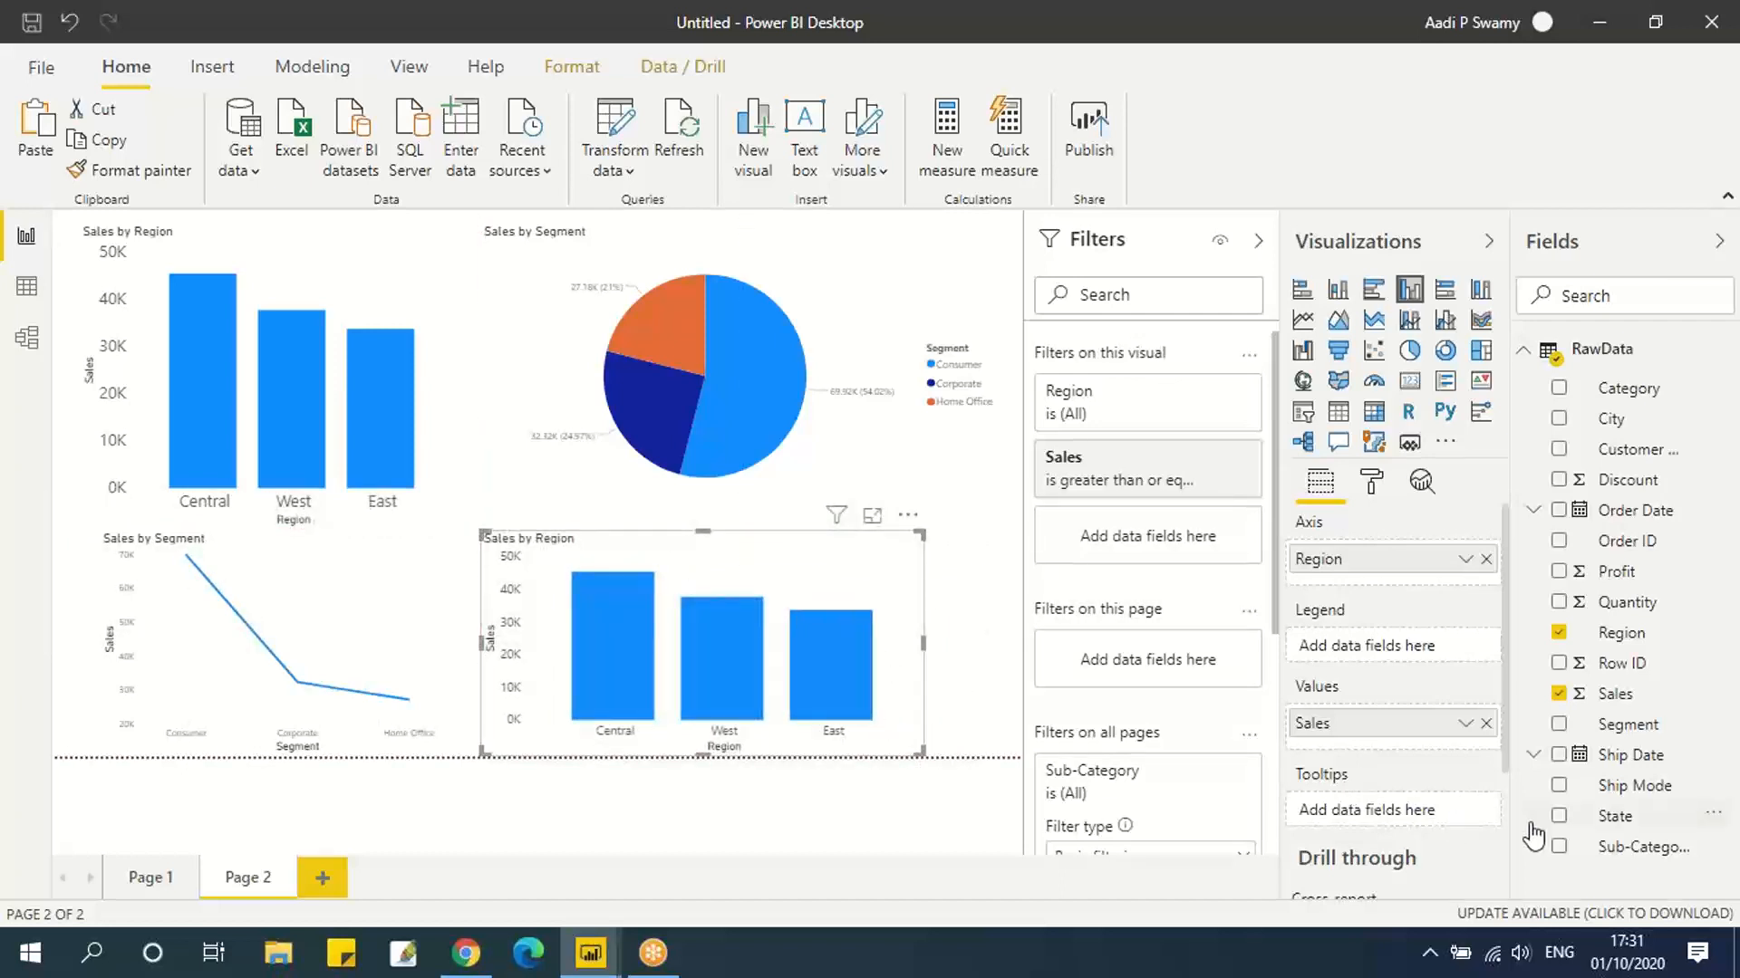
# Replace Region with Sub-Category on the axis of the copied column chart.
pyautogui.click(1558, 847)
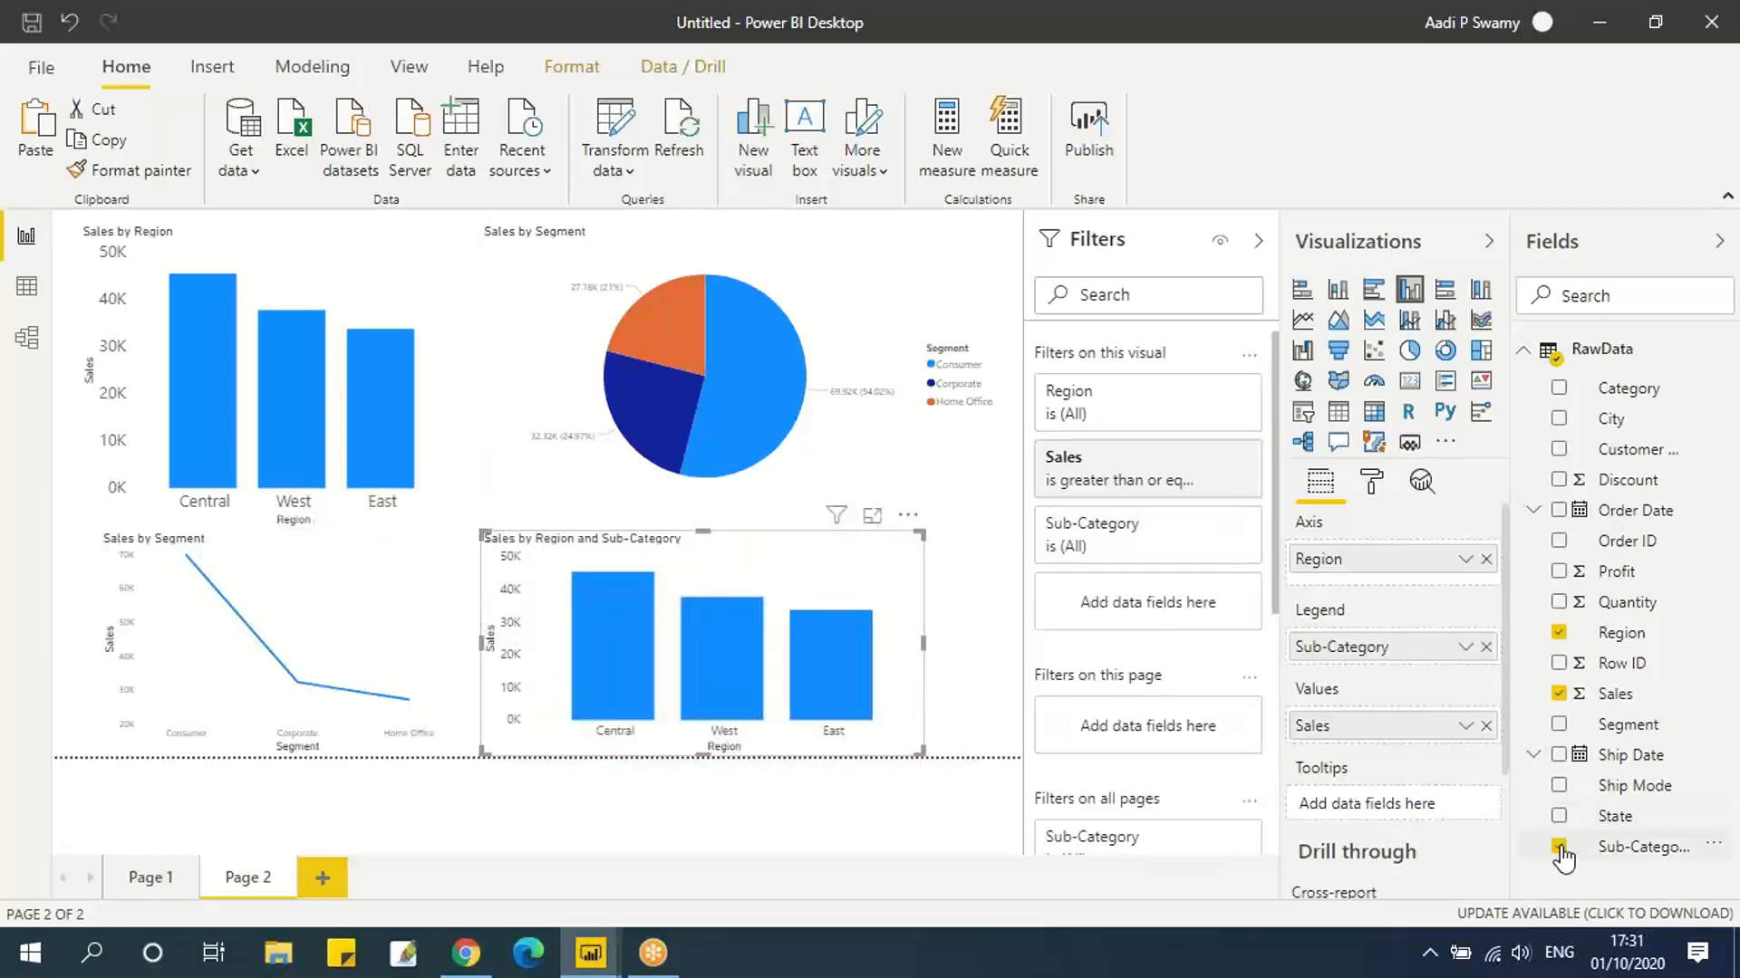
pyautogui.moveTo(1393, 665); pyautogui.dragTo(1448, 597)
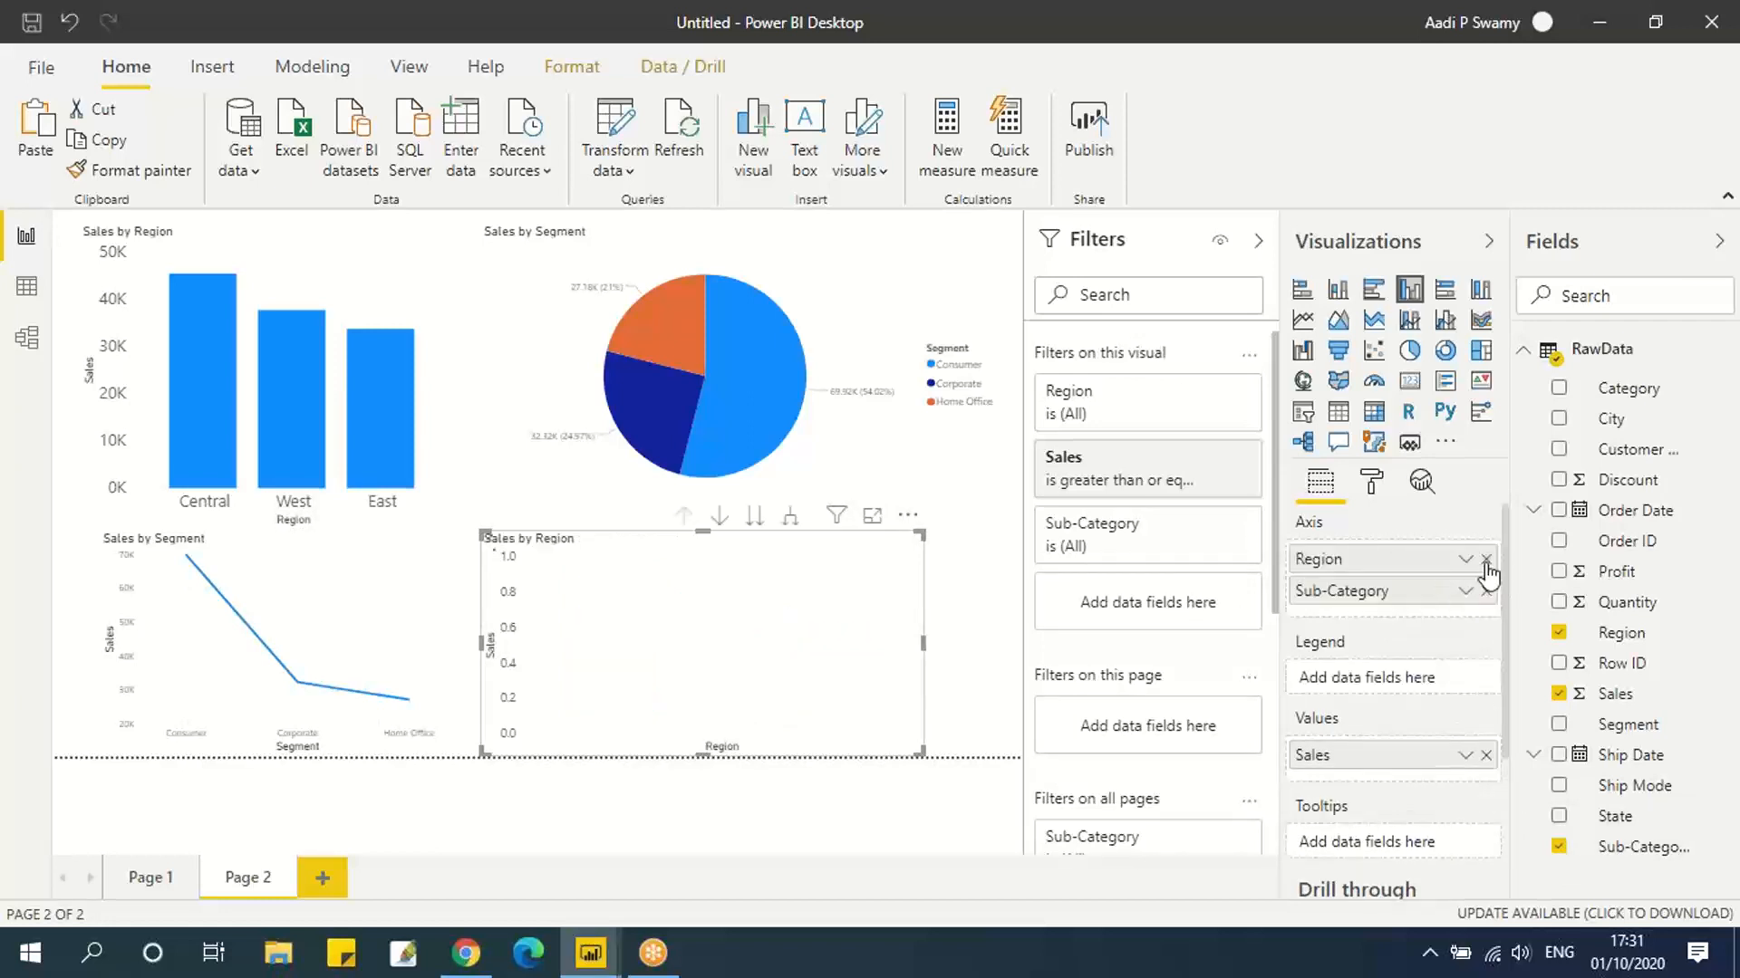
pyautogui.click(1485, 559)
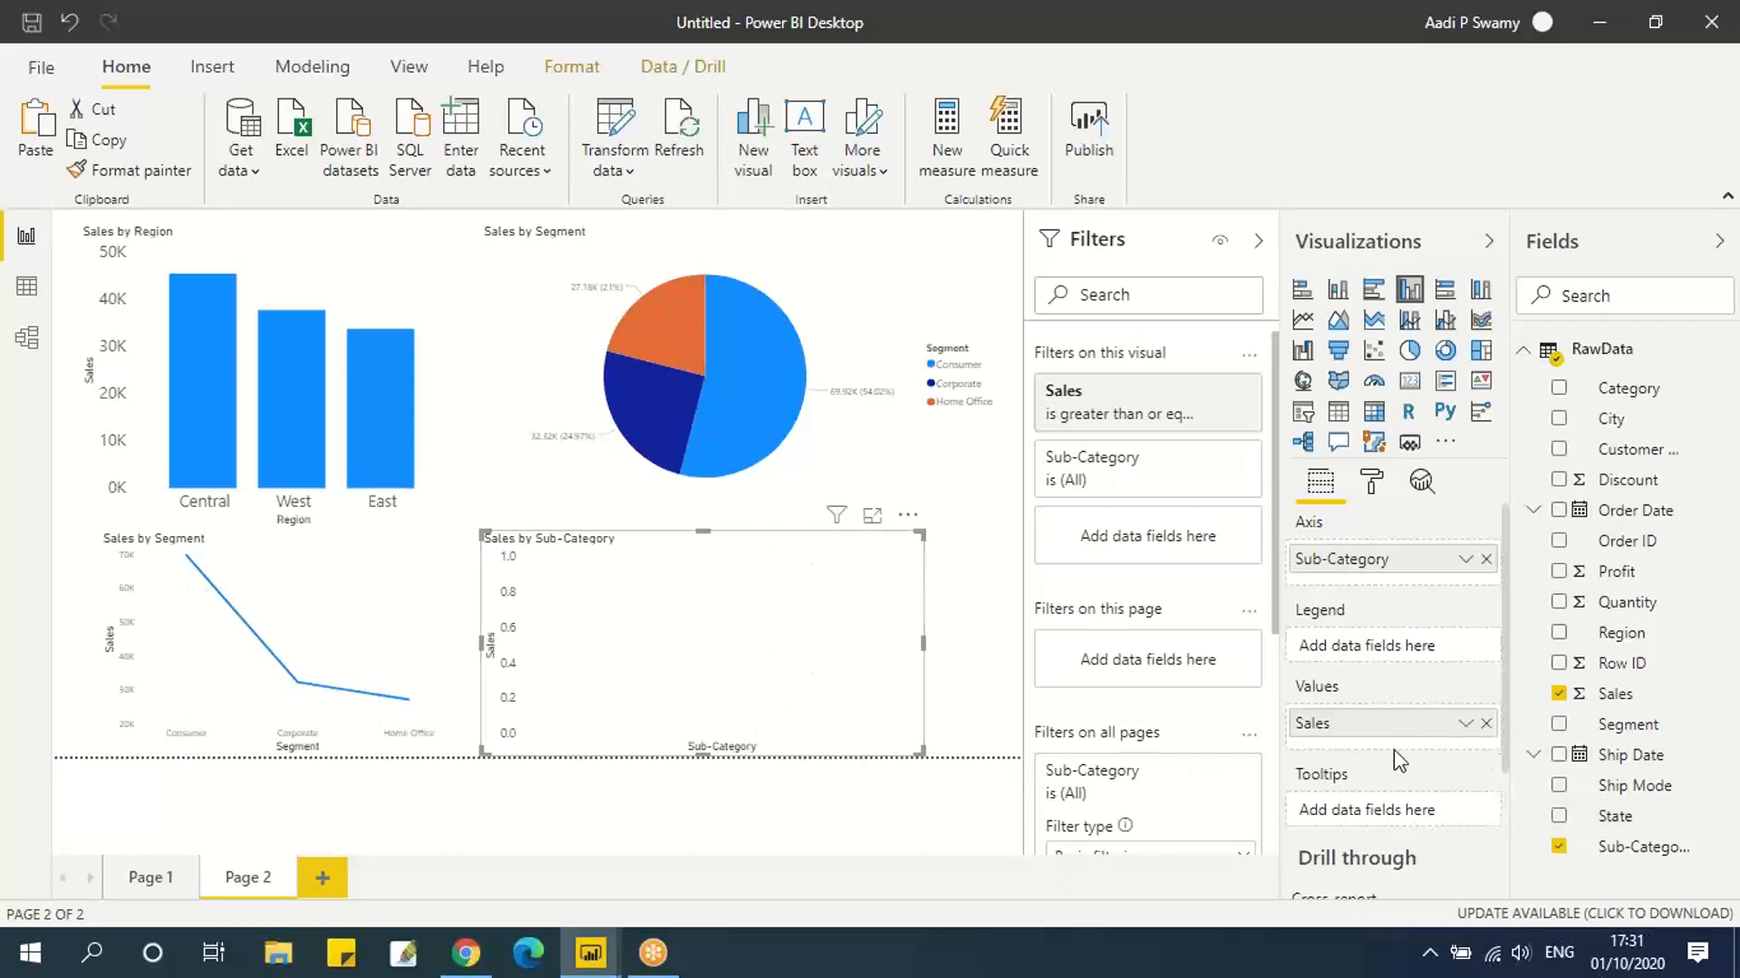
# Clear the visual-level Sales filter of the Sales by Sub-Category chart and widen the chart to the page edge.
pyautogui.scroll(-1, 1387, 750)
pyautogui.scroll(1, 1383, 752)
pyautogui.moveTo(1215, 408)
pyautogui.click(1212, 393)
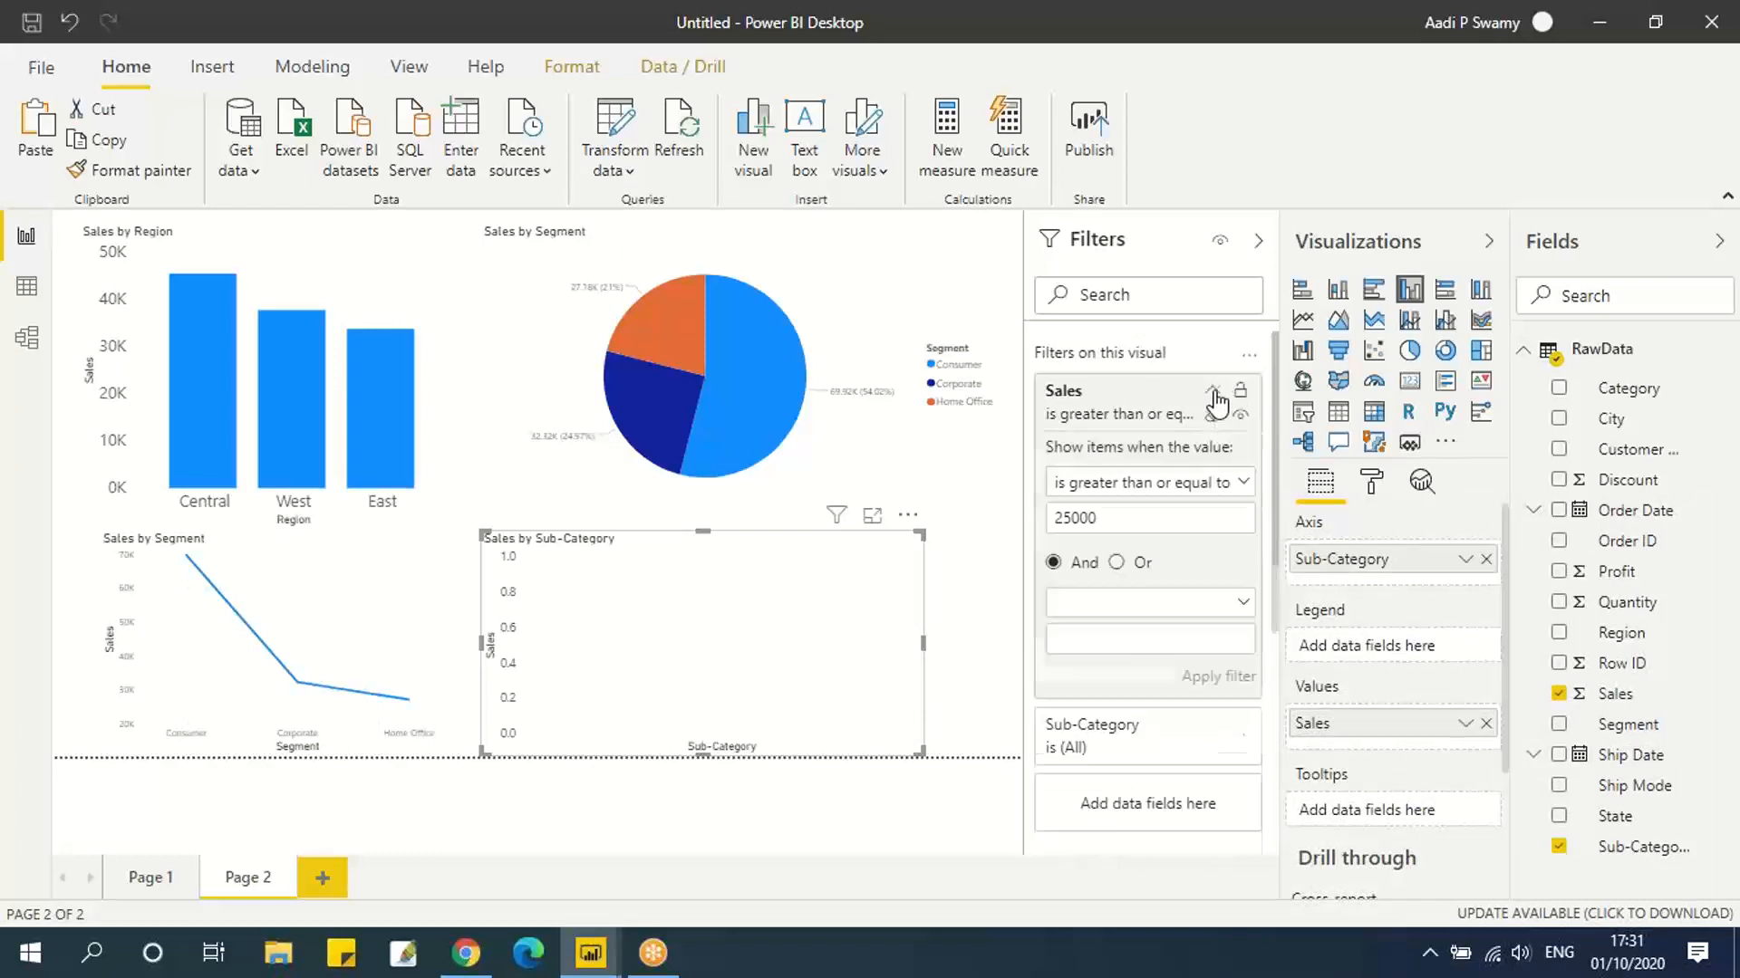
pyautogui.click(1214, 417)
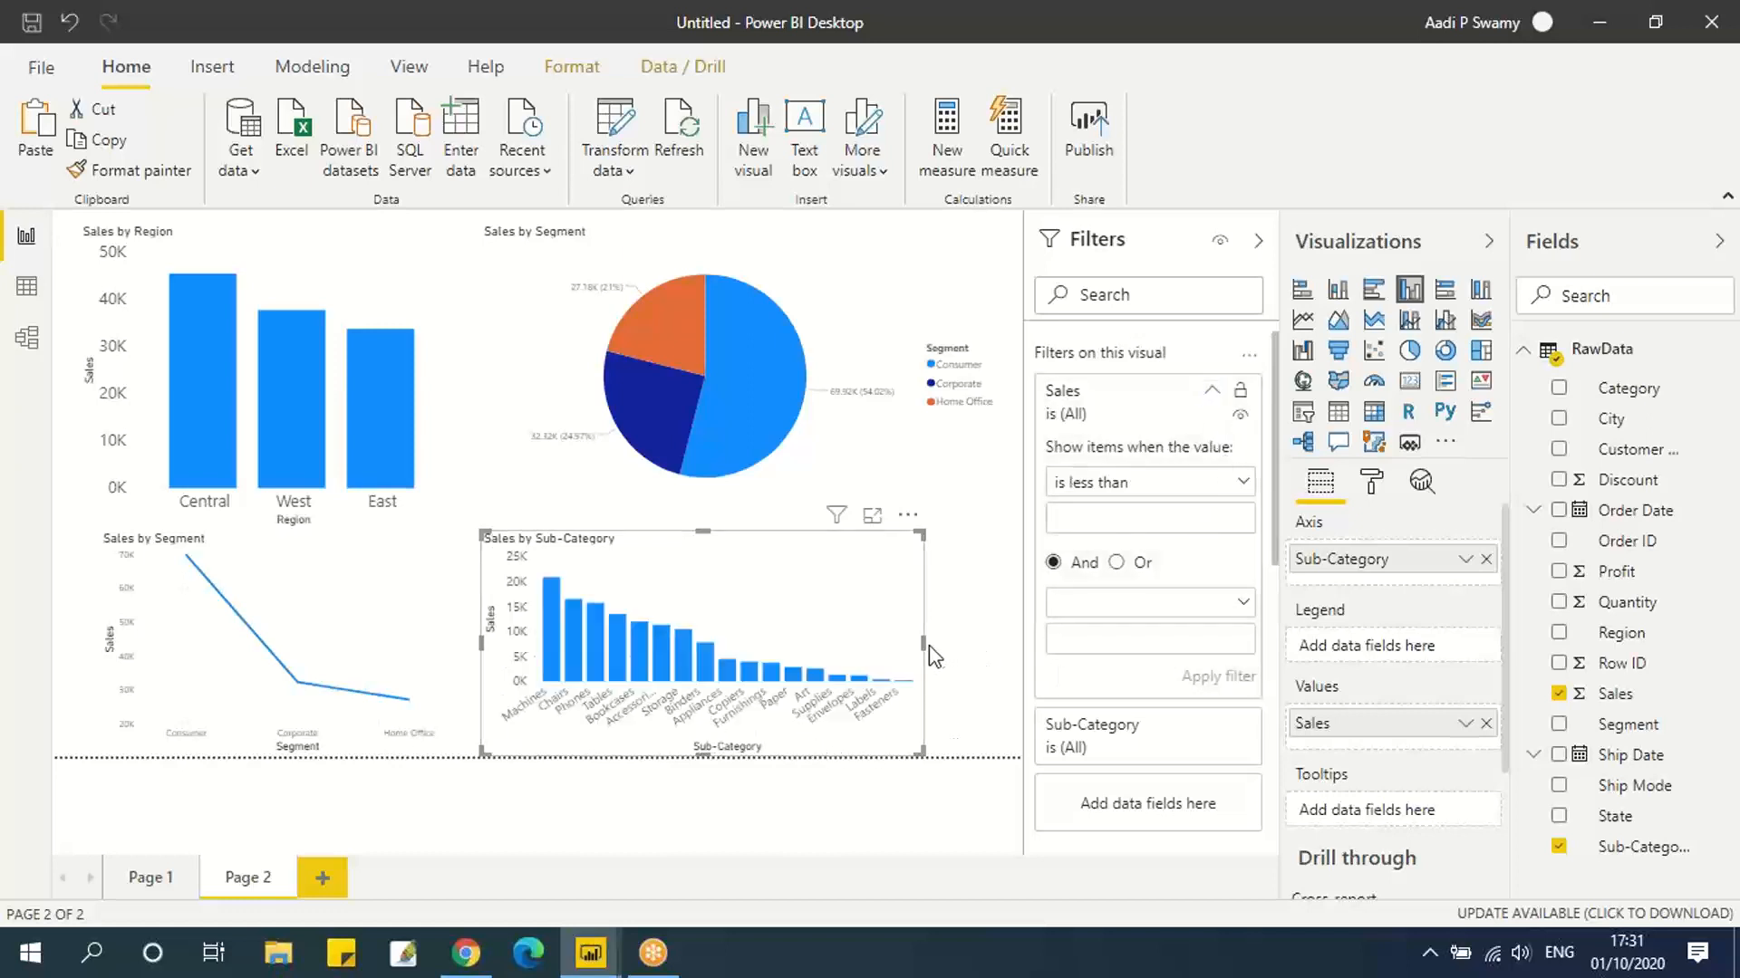
pyautogui.moveTo(926, 645); pyautogui.dragTo(1007, 650)
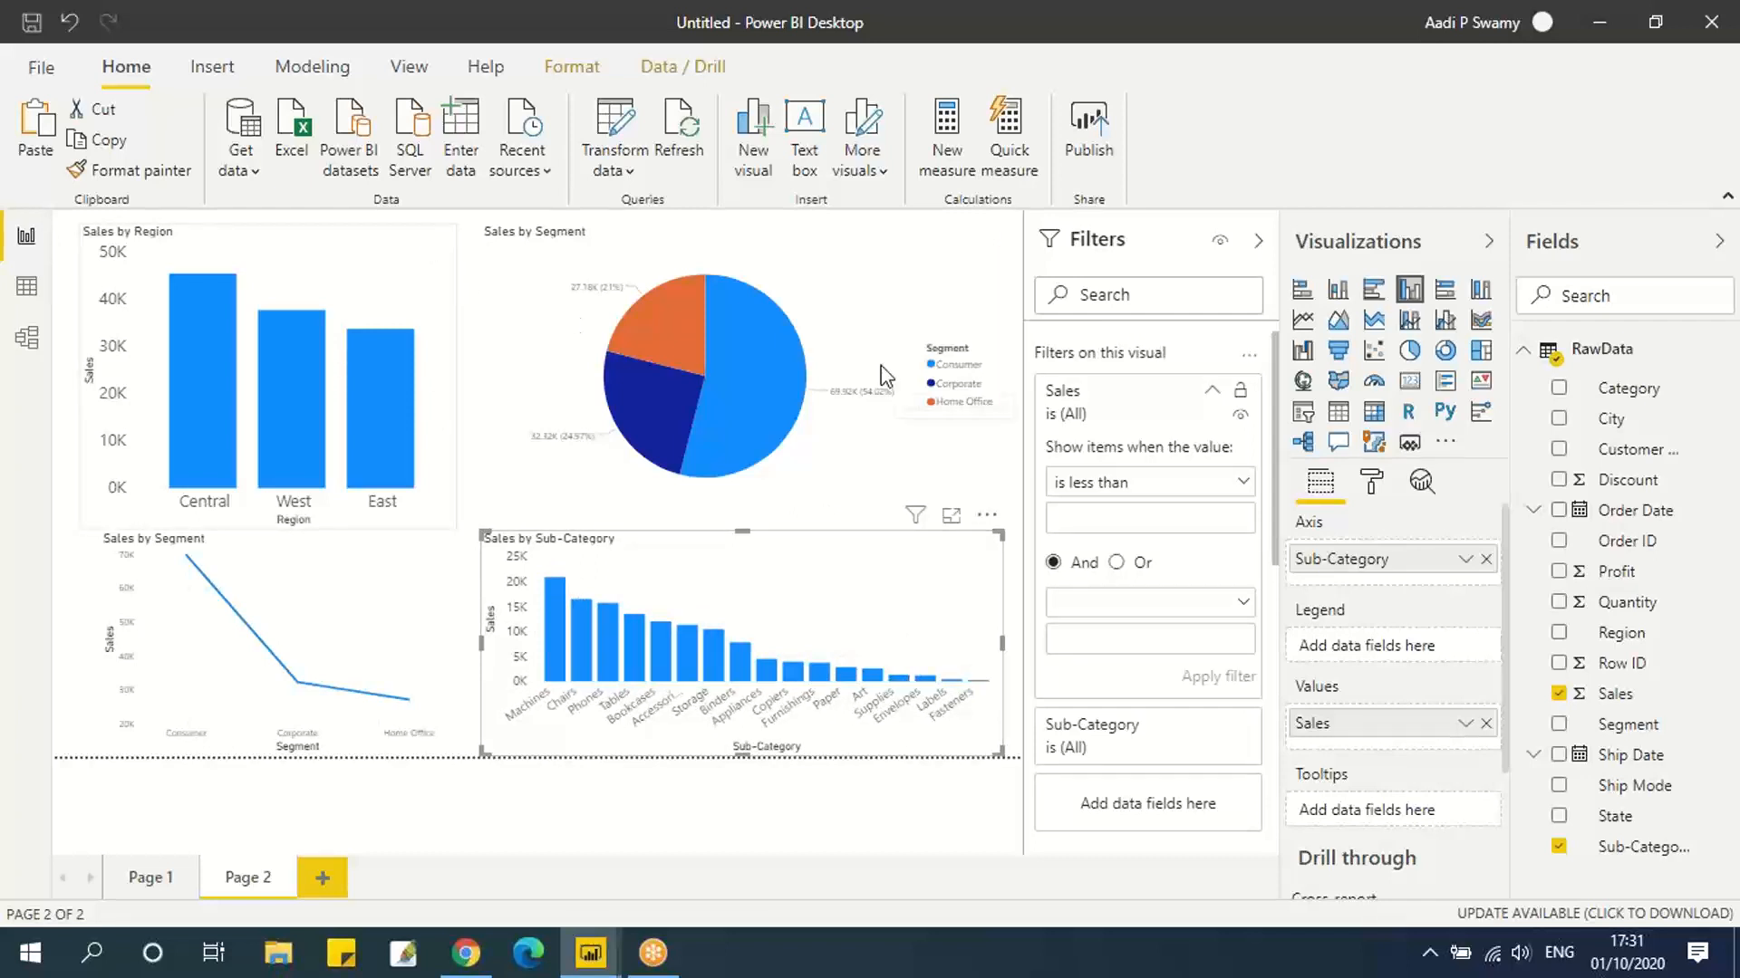
# Clear the visual-level Sales filter of the Sales by Region column chart.
pyautogui.click(427, 246)
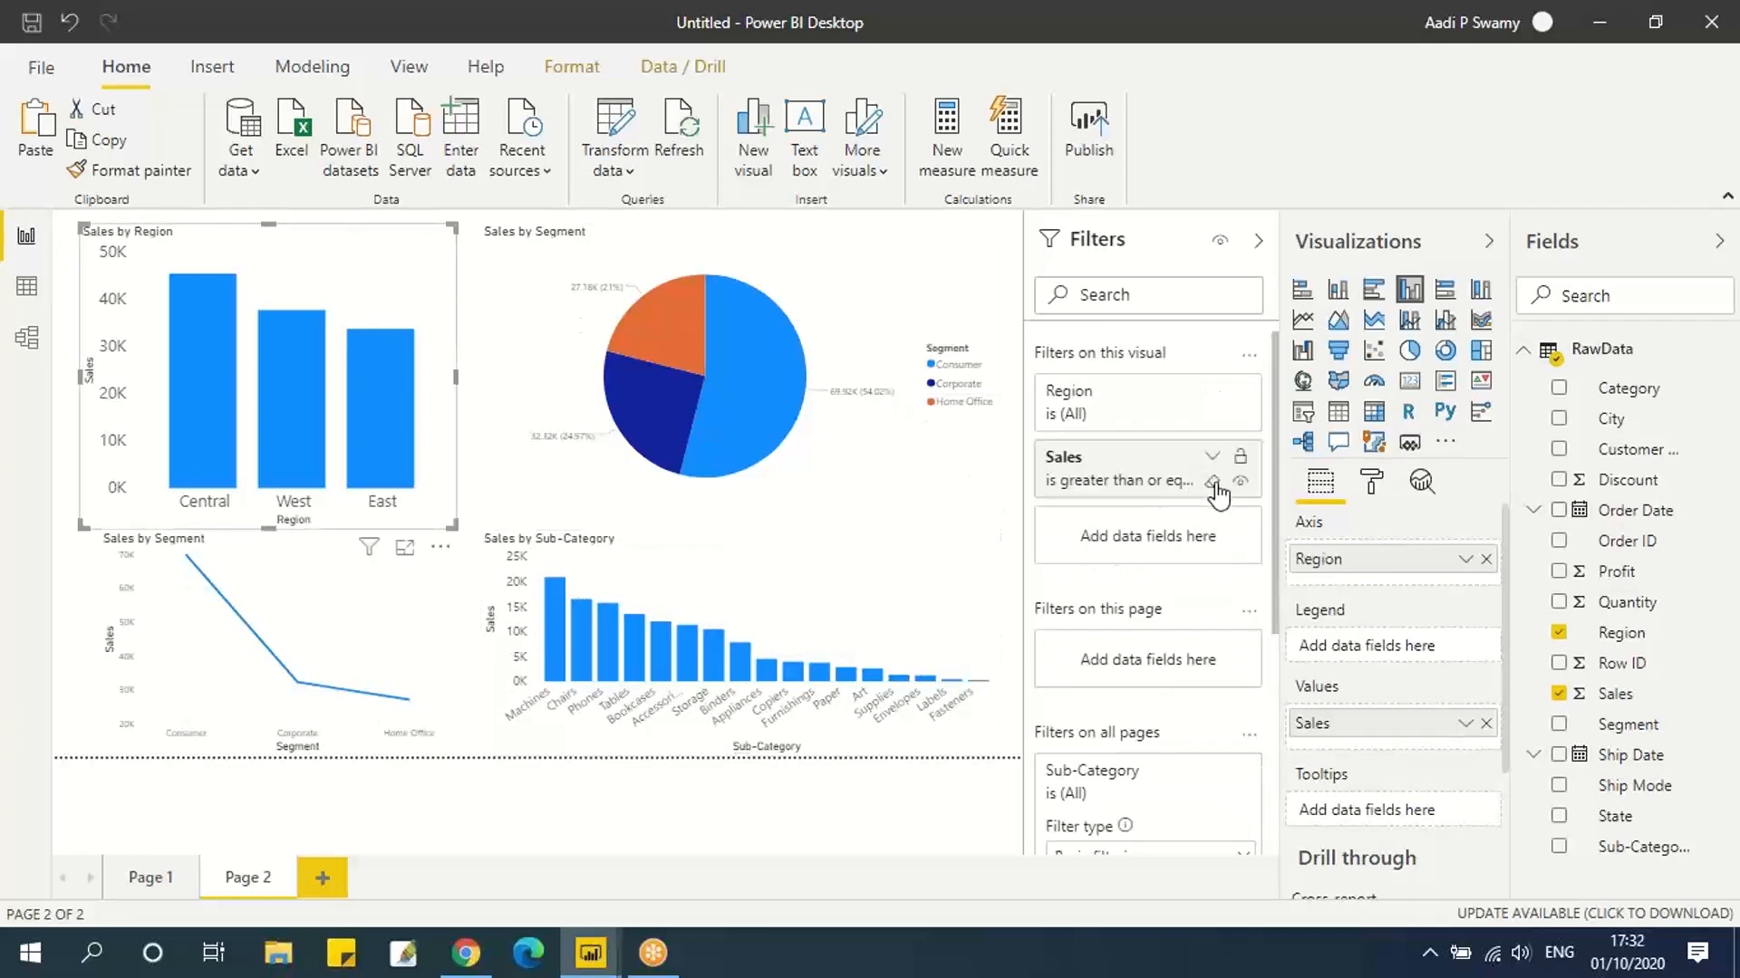
pyautogui.click(1213, 482)
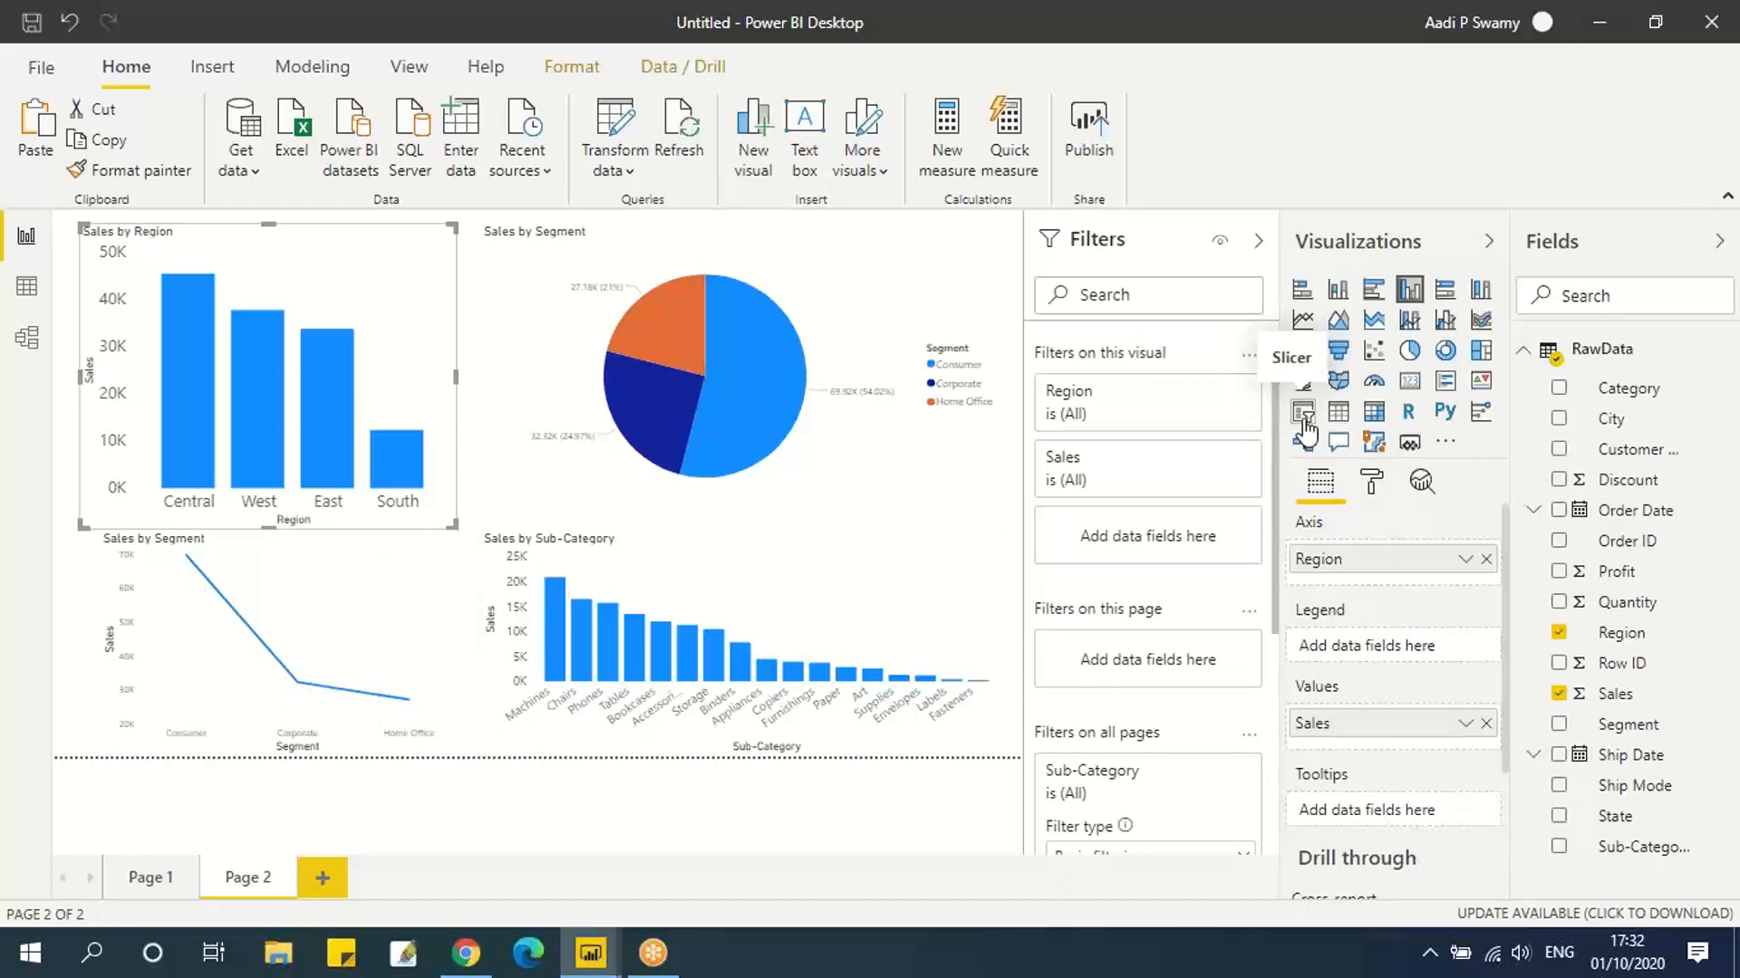
# Add a Ship Mode slicer to Page 2 and place it over the upper-right part of the pie chart.
pyautogui.click(1013, 234)
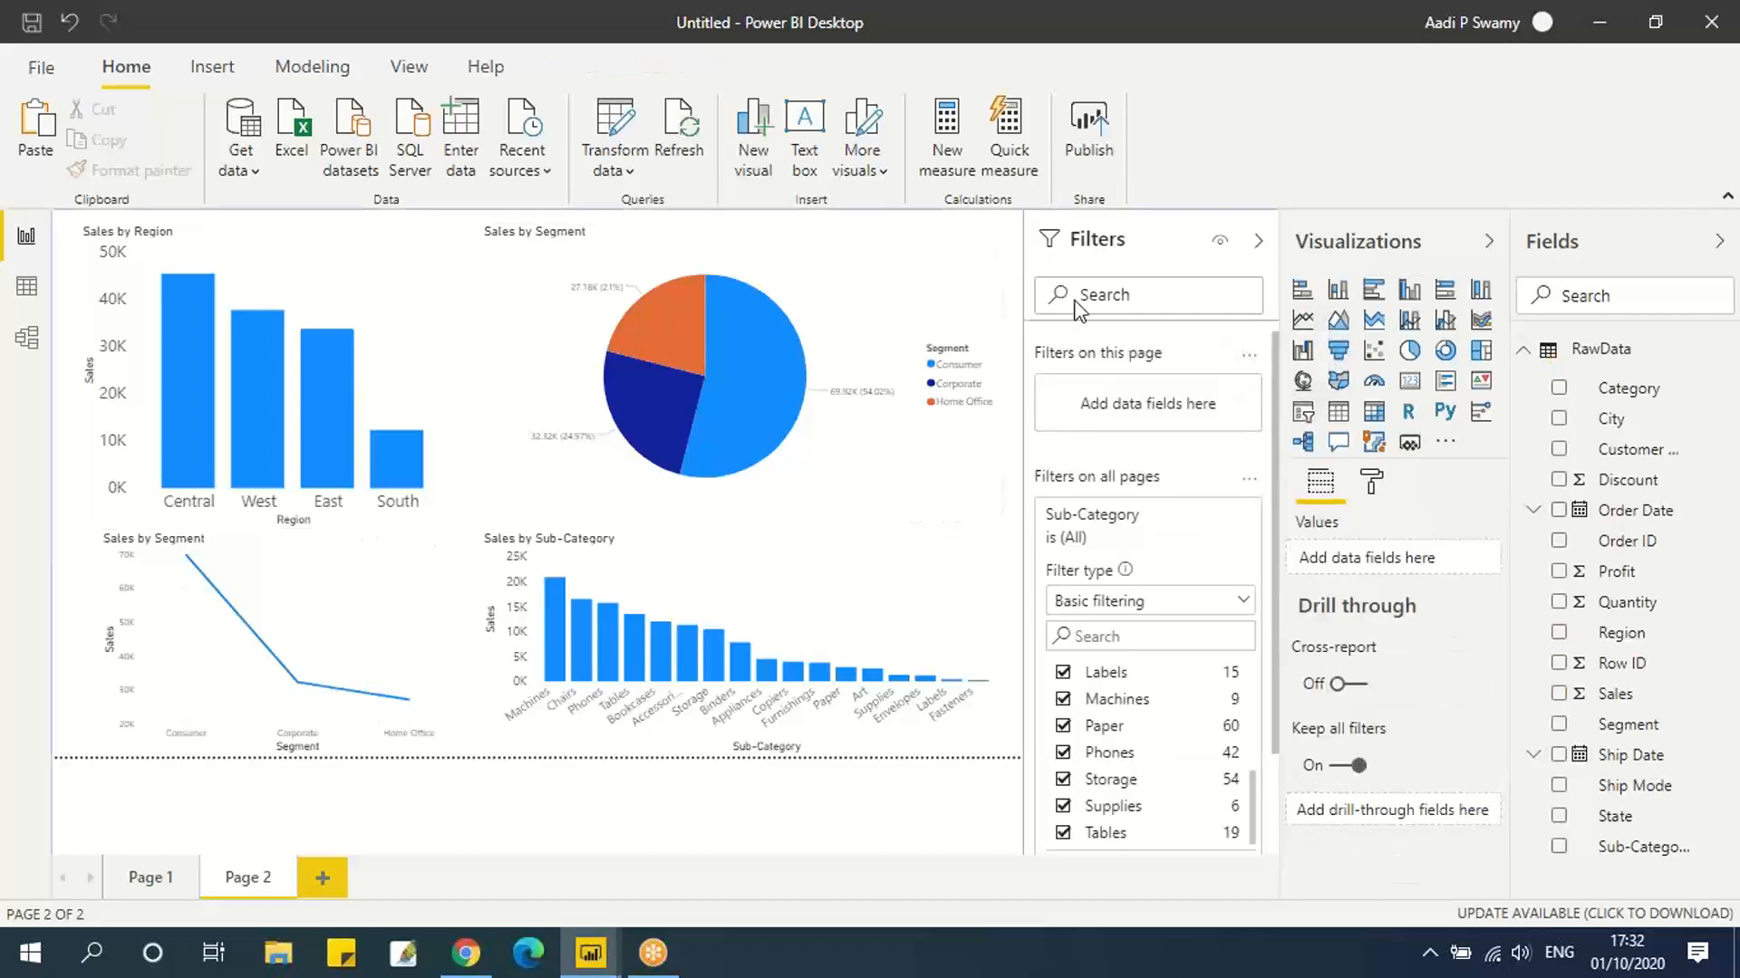
pyautogui.click(1303, 415)
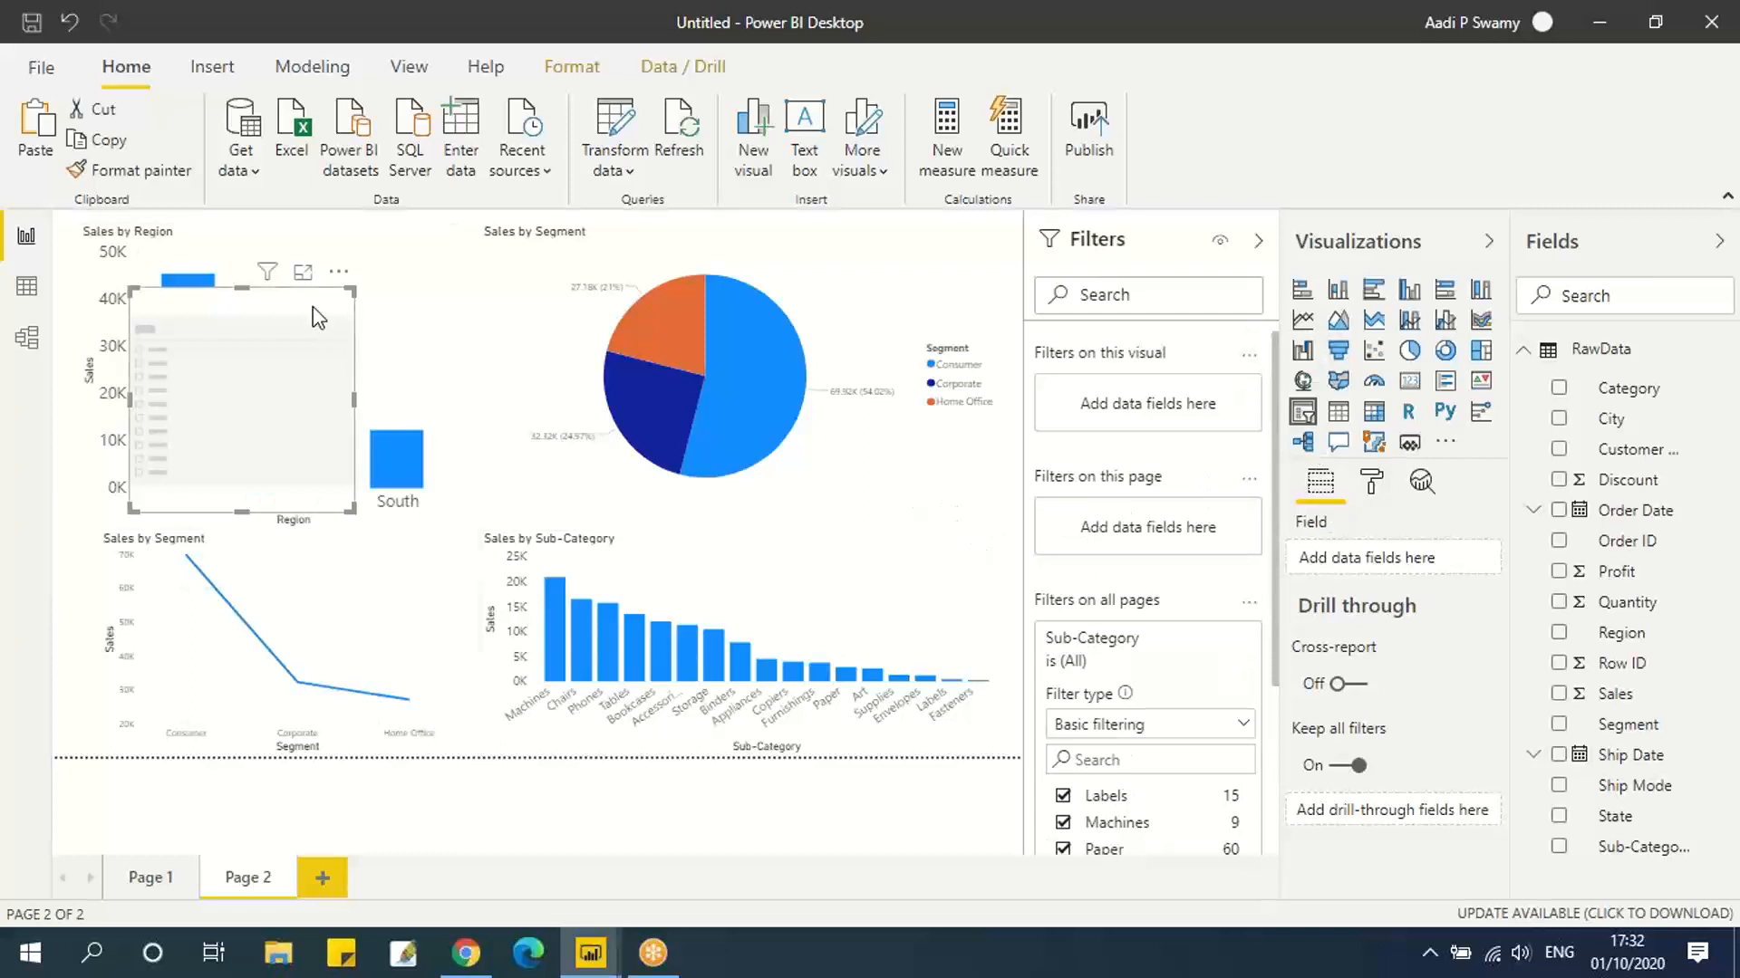
pyautogui.moveTo(317, 317); pyautogui.dragTo(961, 260)
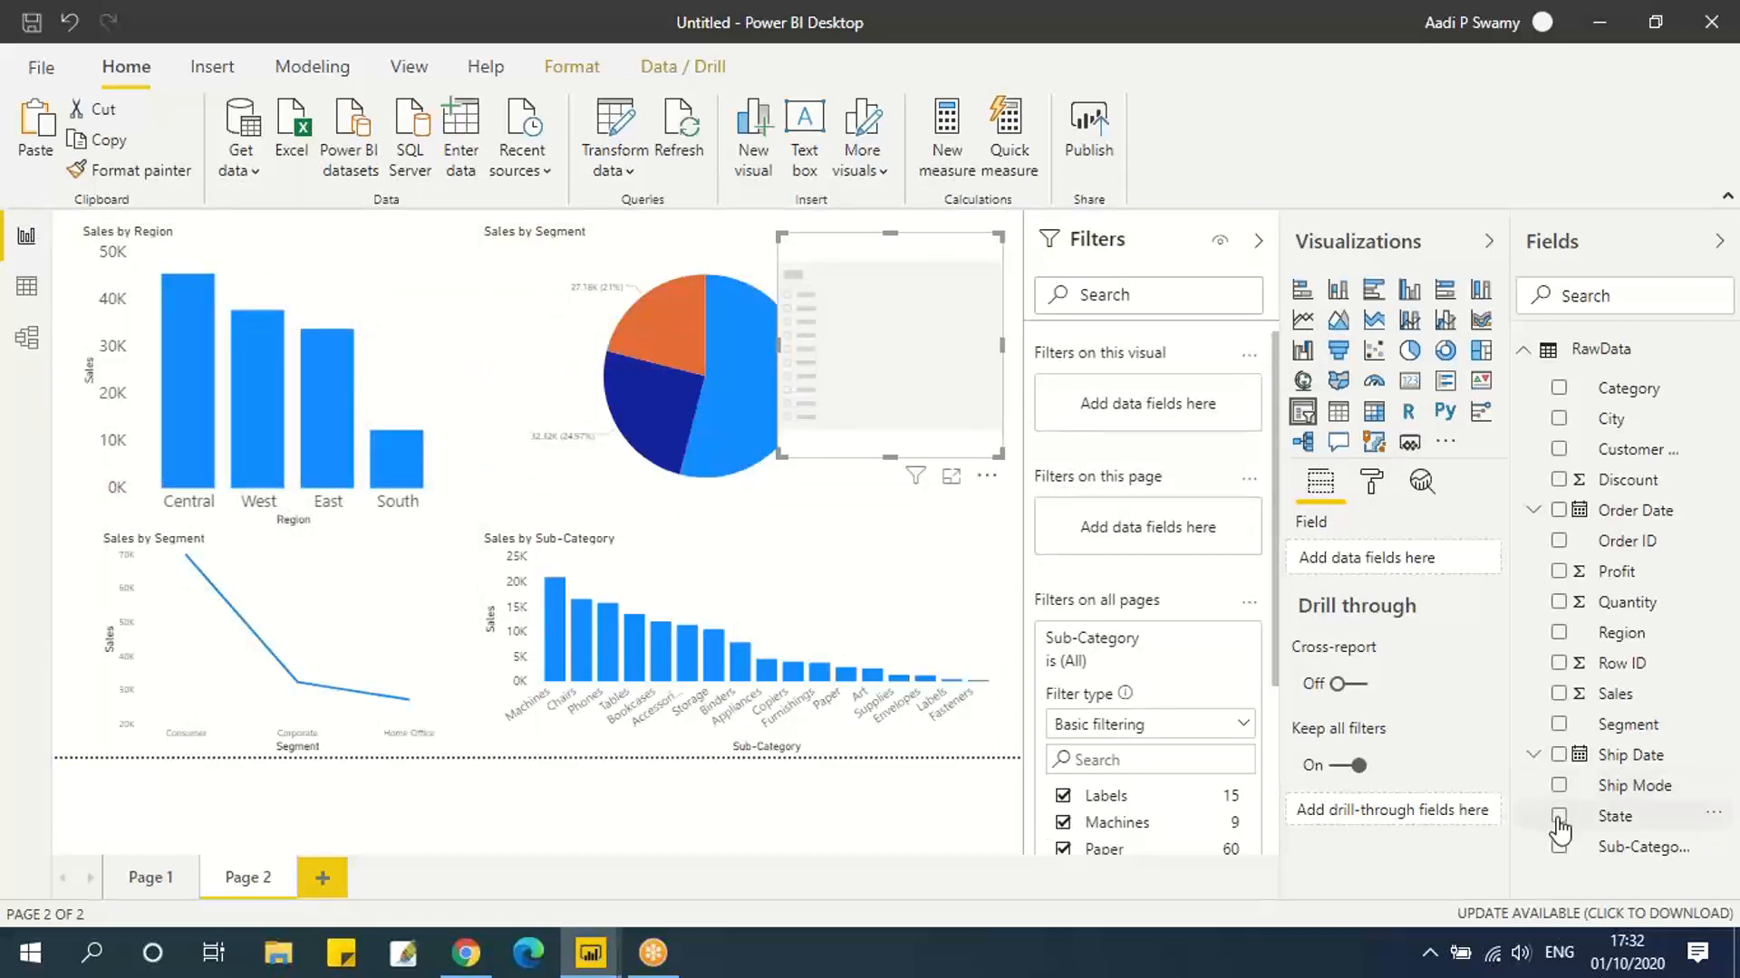
pyautogui.click(1558, 785)
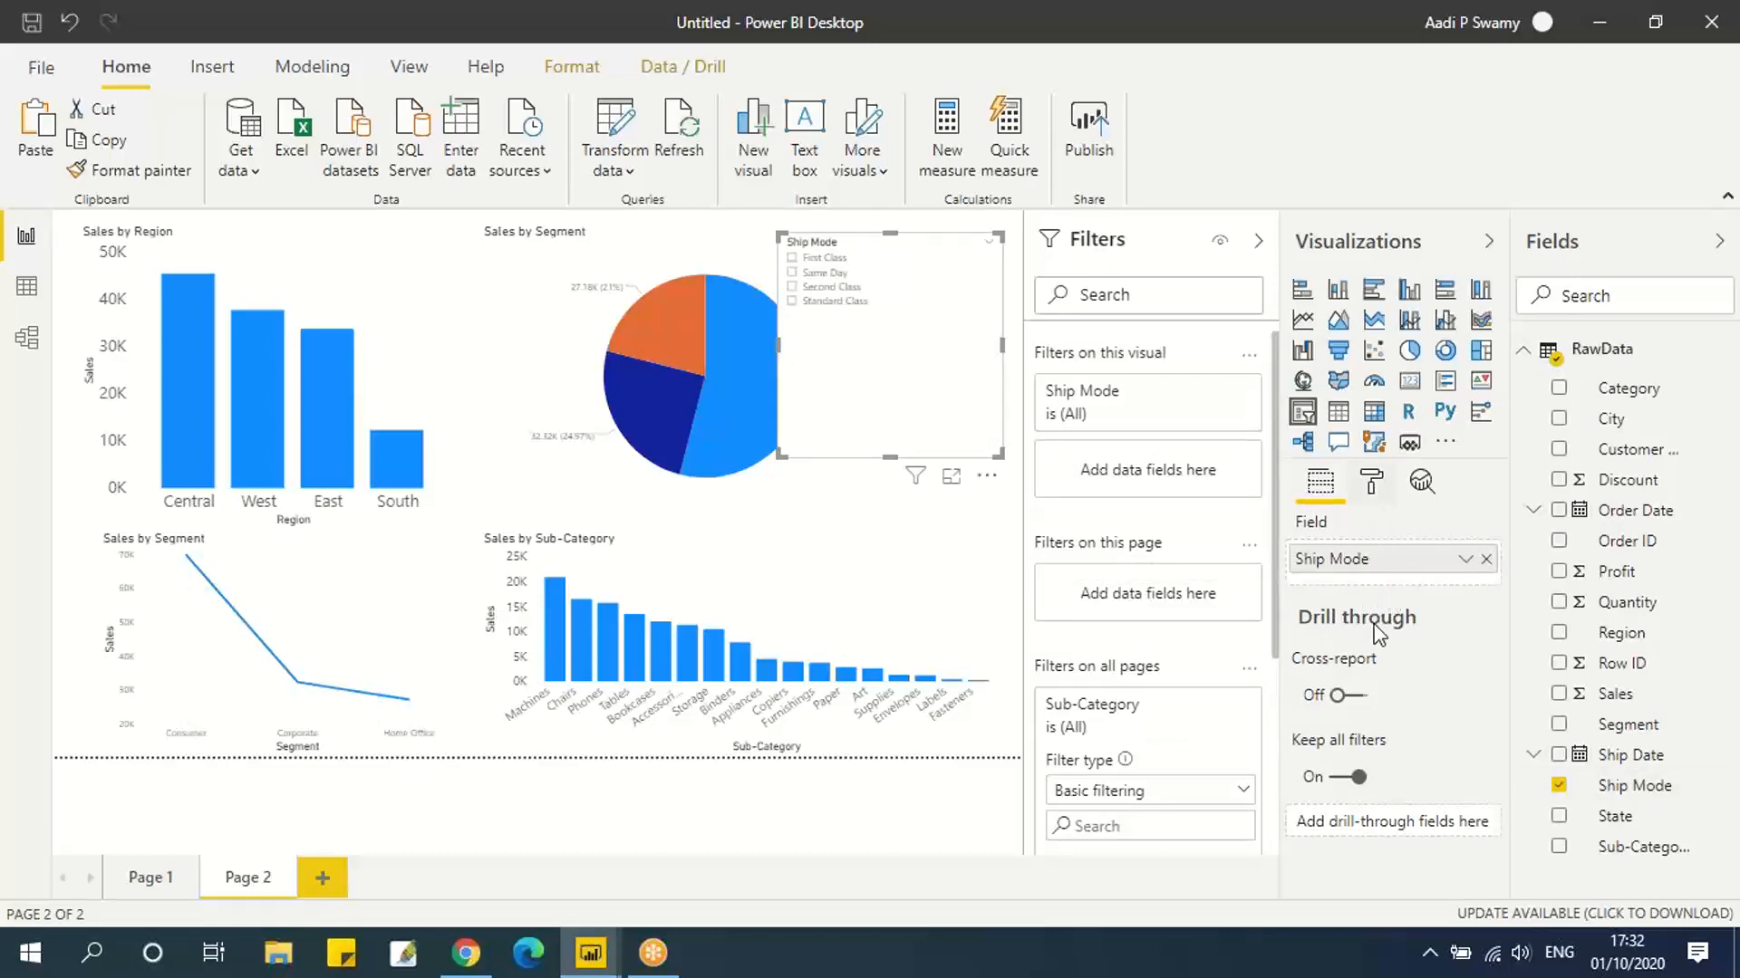
# Set the Ship Mode slicer's item text size to 20 pt and fit the shortened slicer between the pie and Sub-Category charts.
pyautogui.click(1371, 481)
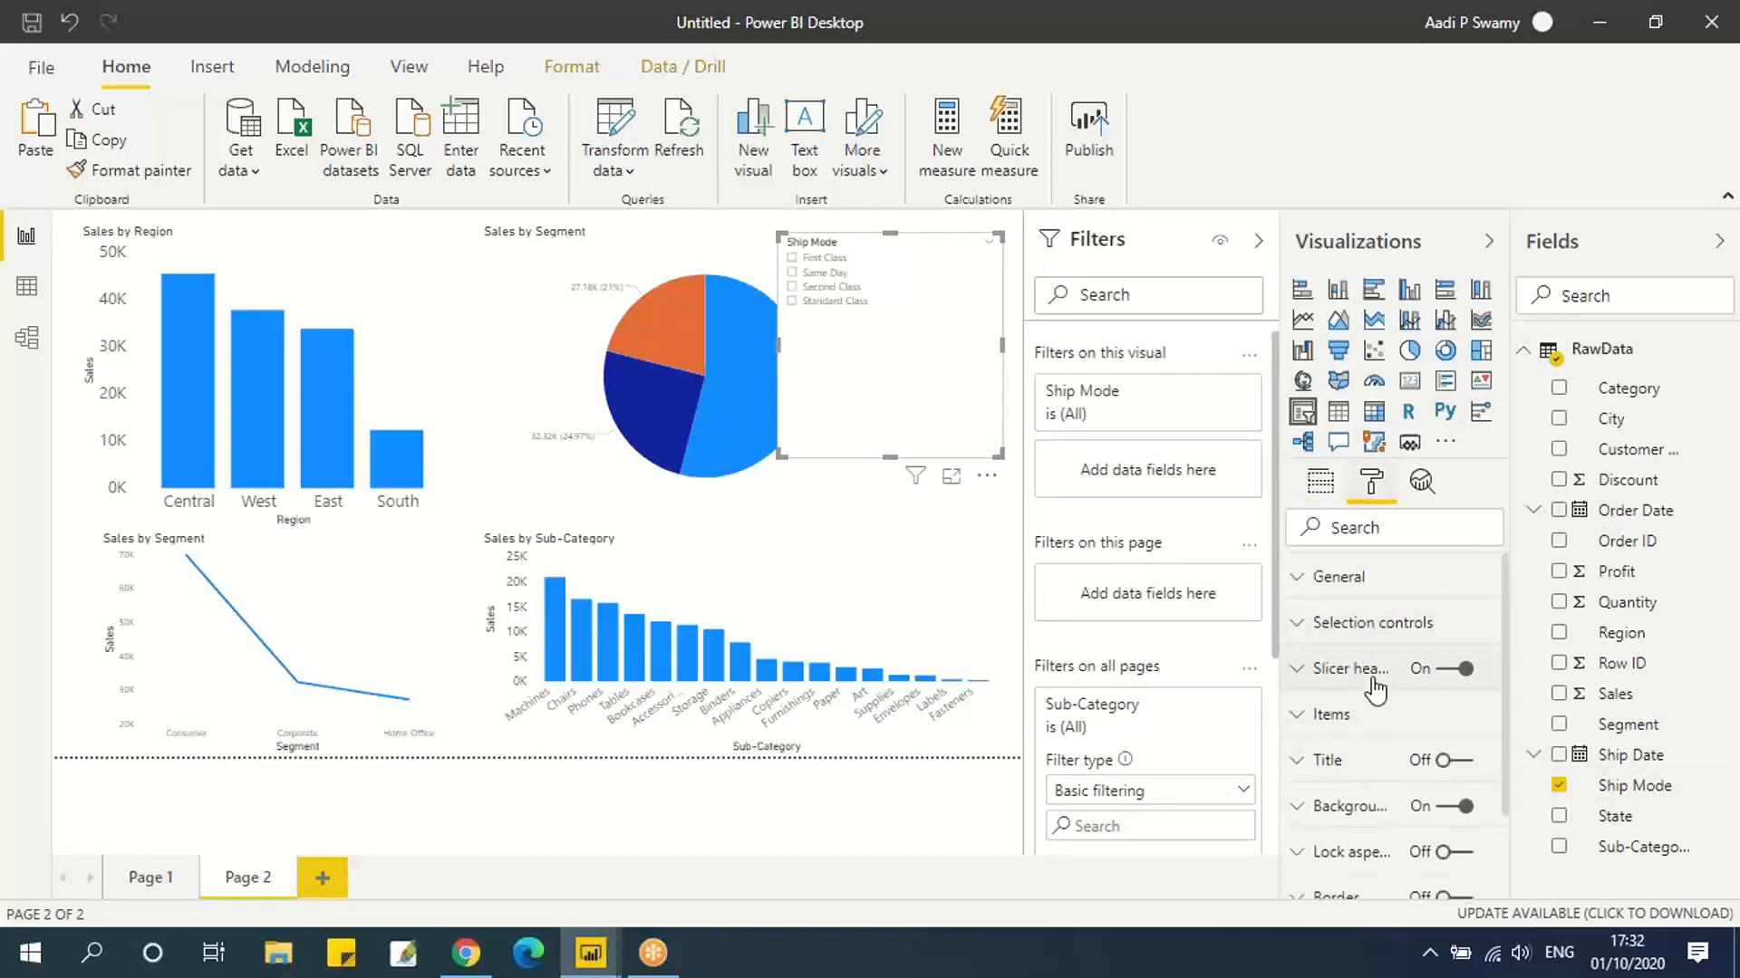
pyautogui.scroll(-2, 1376, 689)
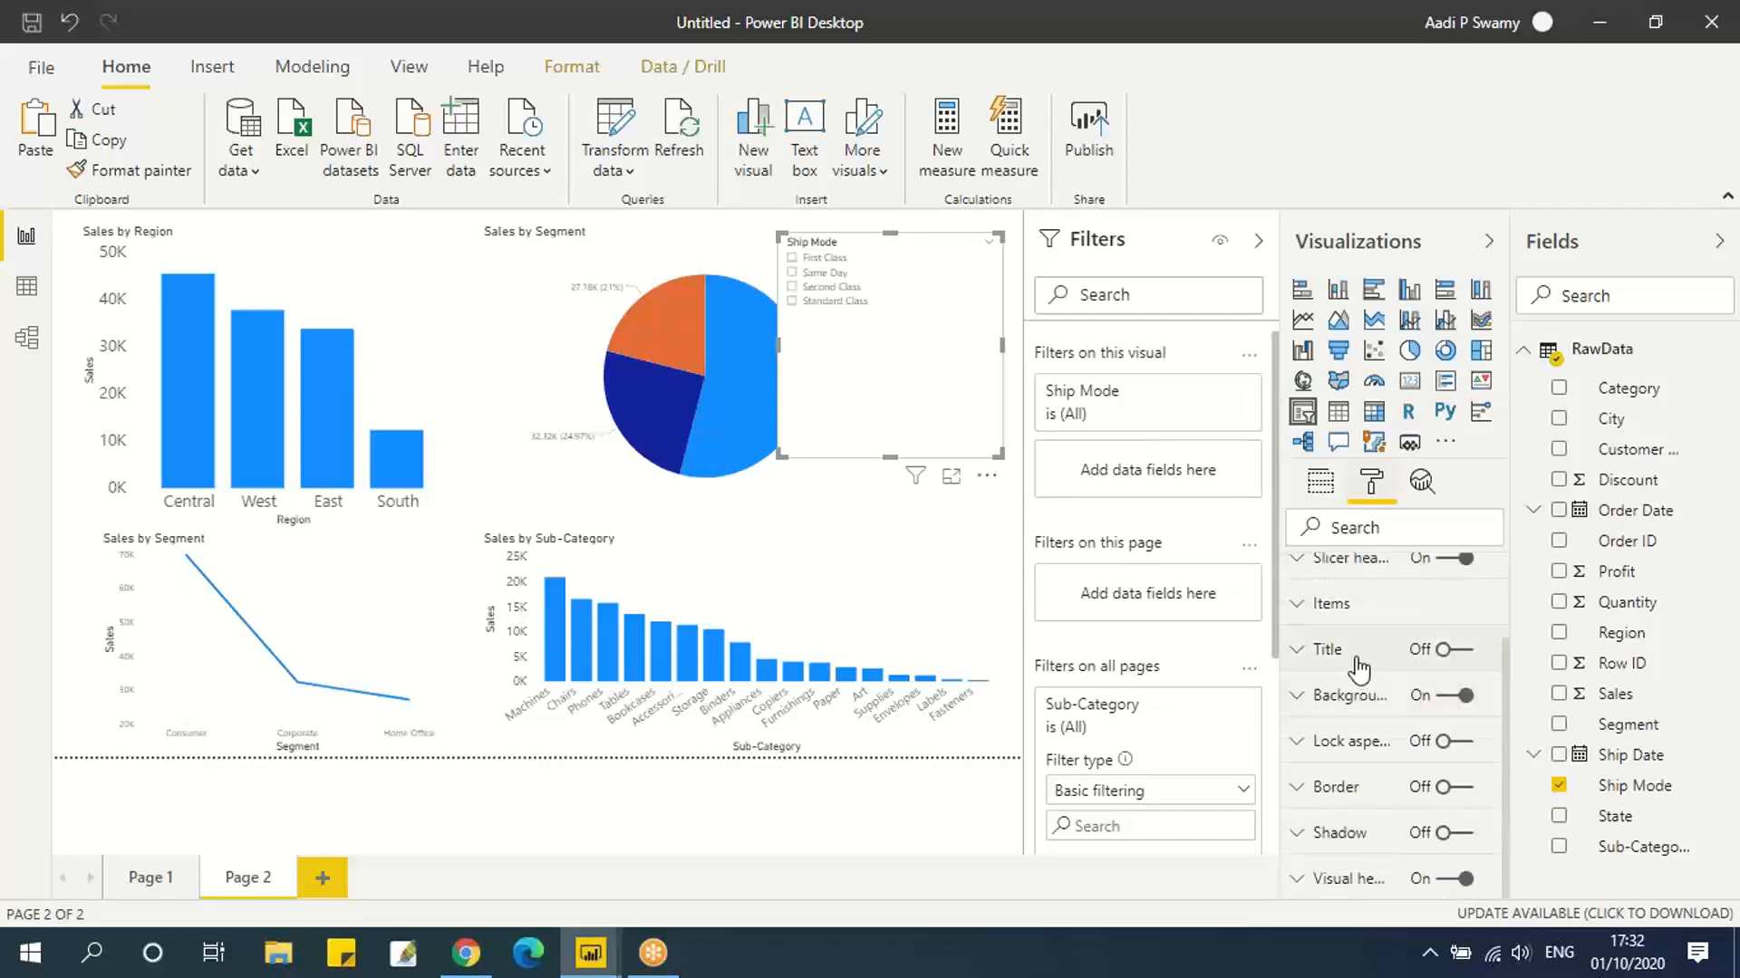
pyautogui.scroll(2, 1357, 708)
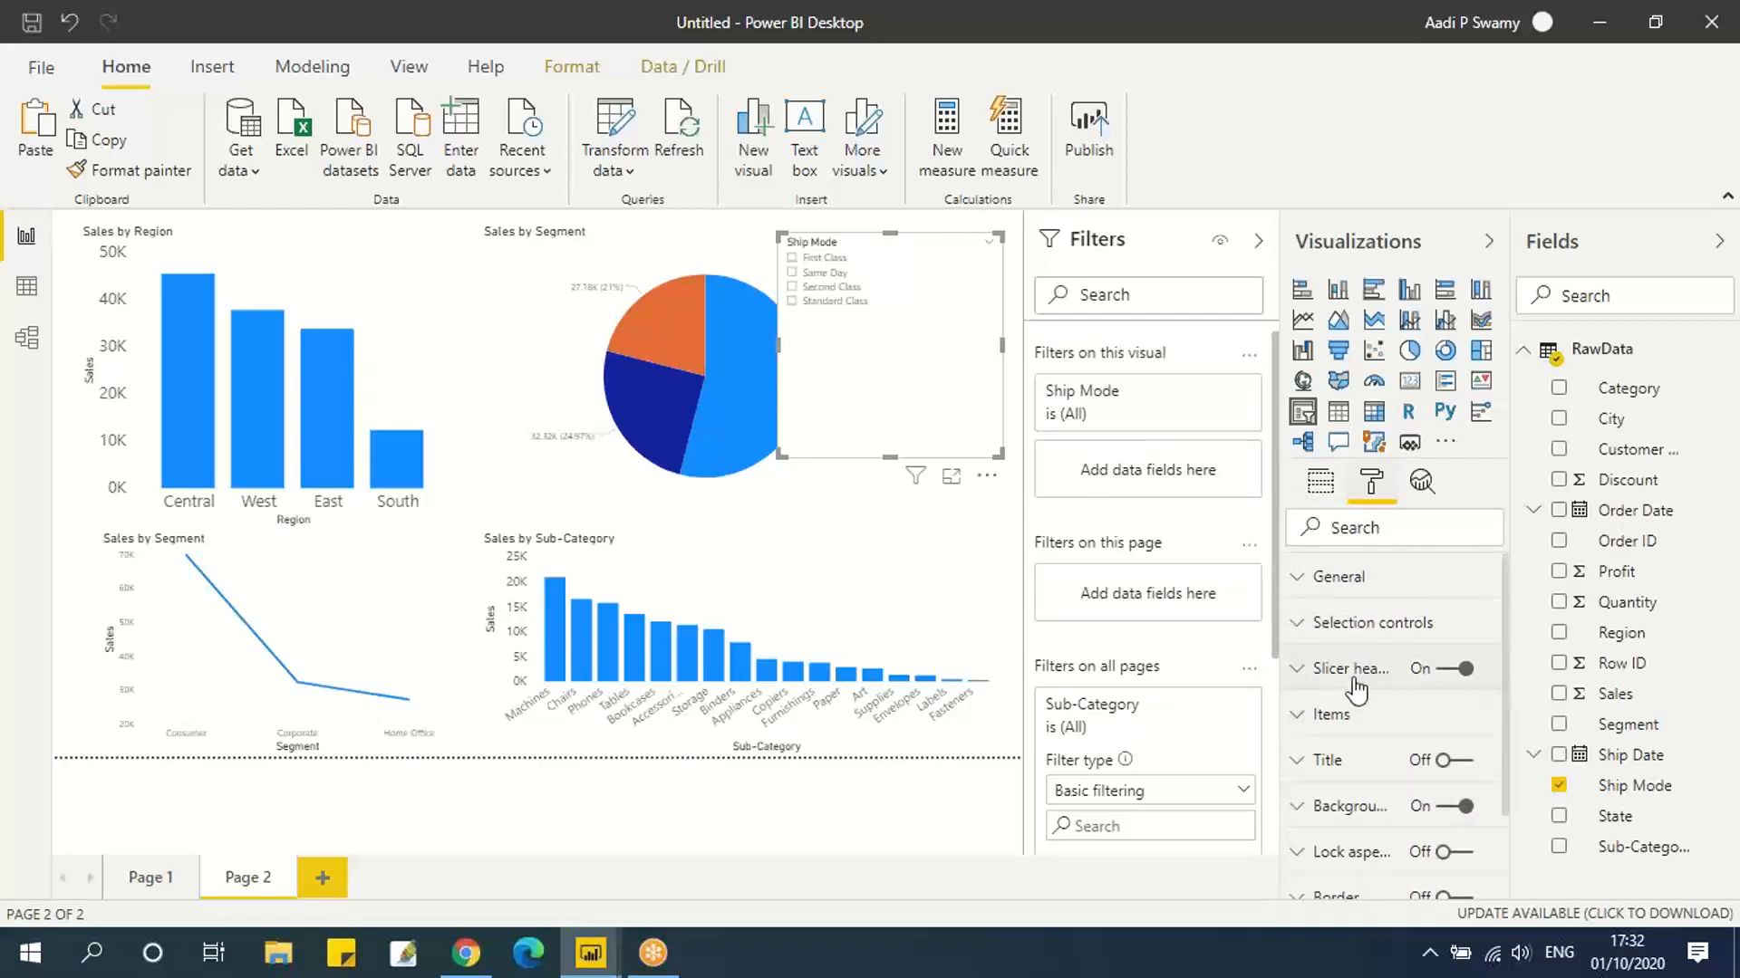
pyautogui.click(1348, 580)
pyautogui.scroll(-5, 1378, 659)
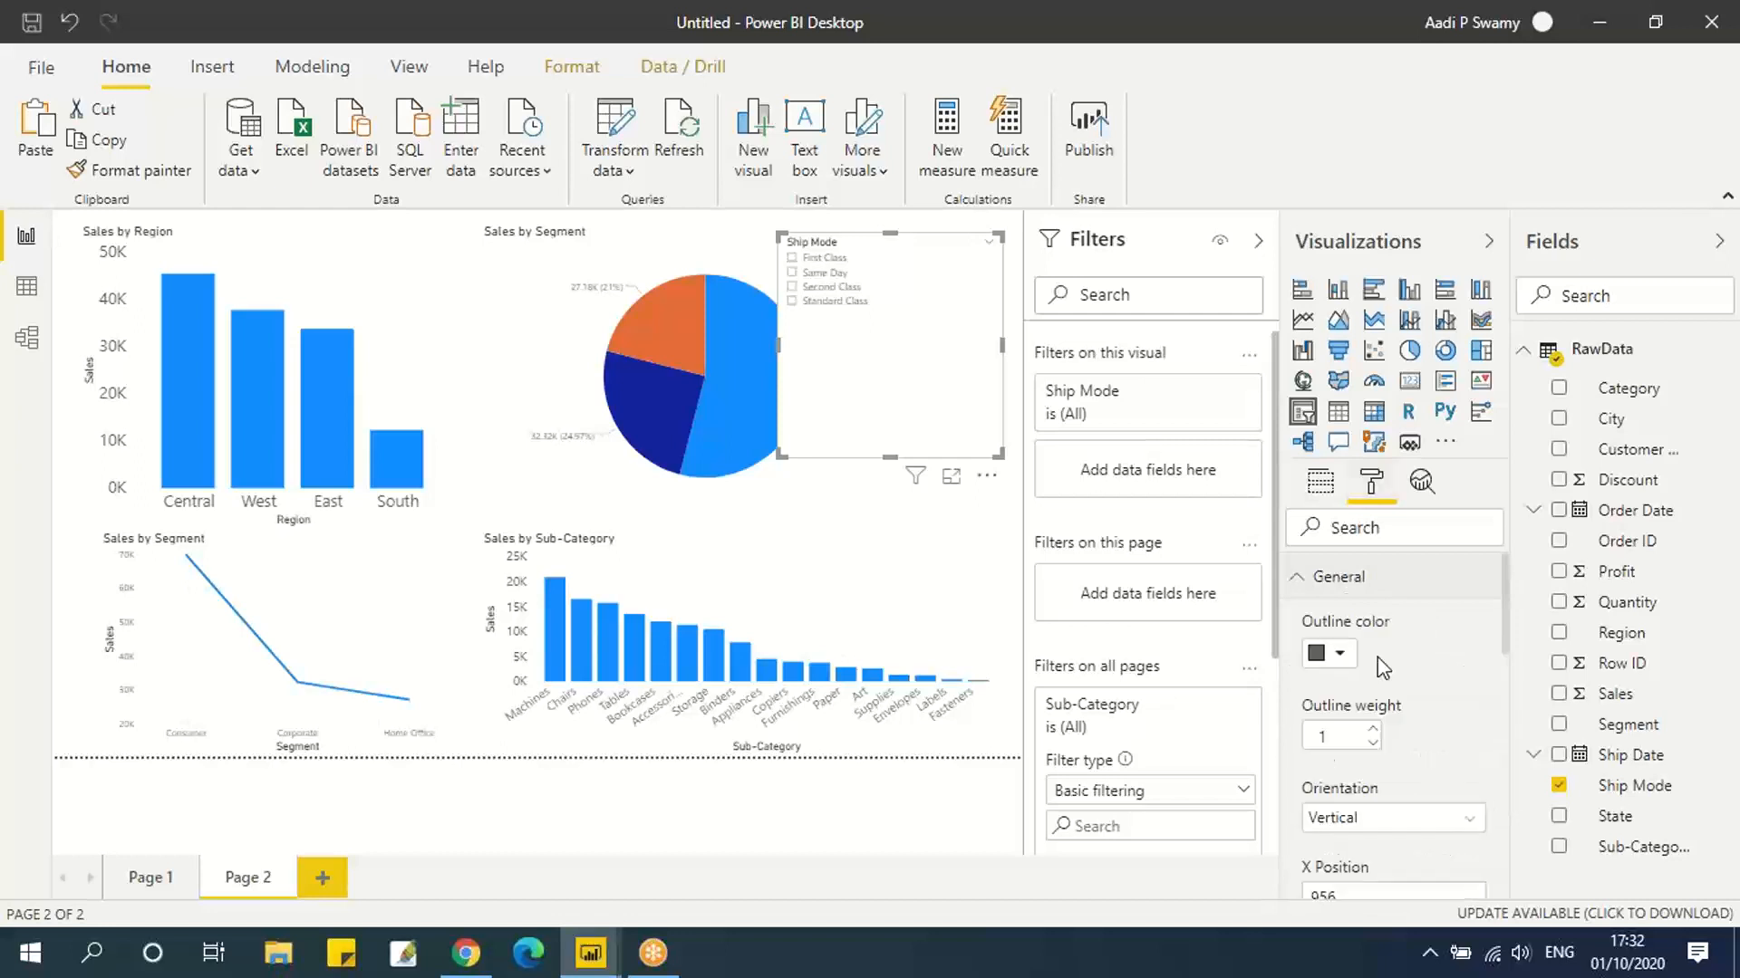
pyautogui.scroll(-6, 1377, 656)
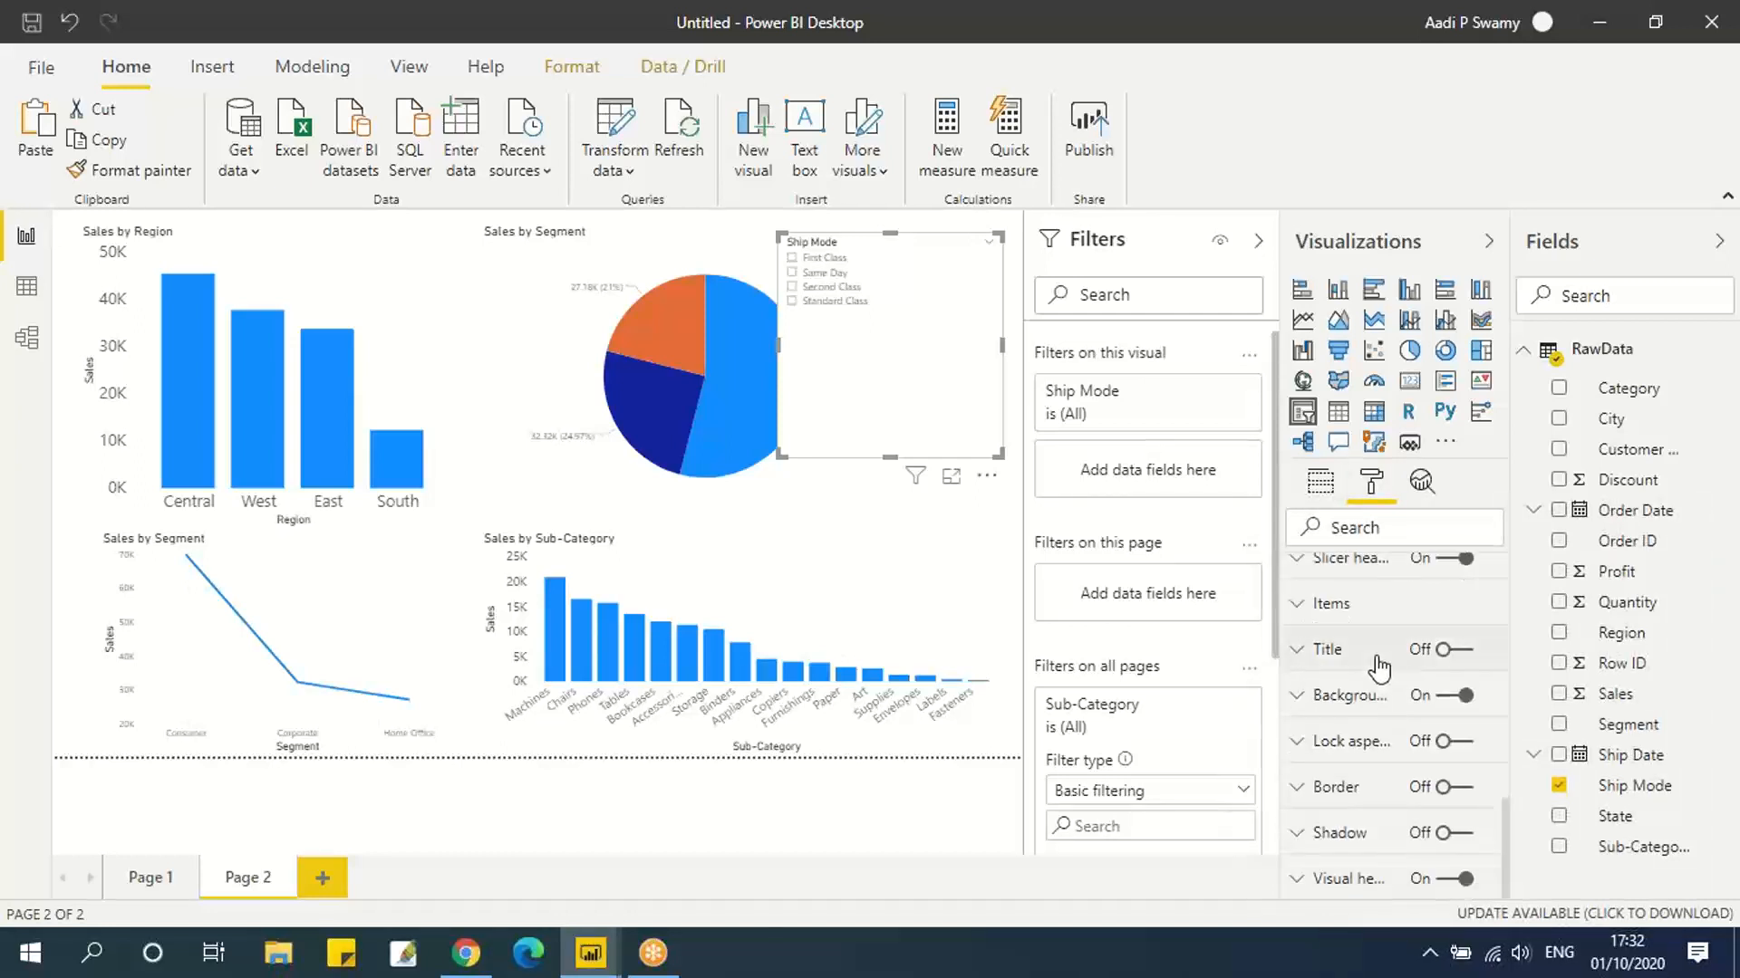
pyautogui.click(1368, 604)
pyautogui.scroll(-3, 1444, 722)
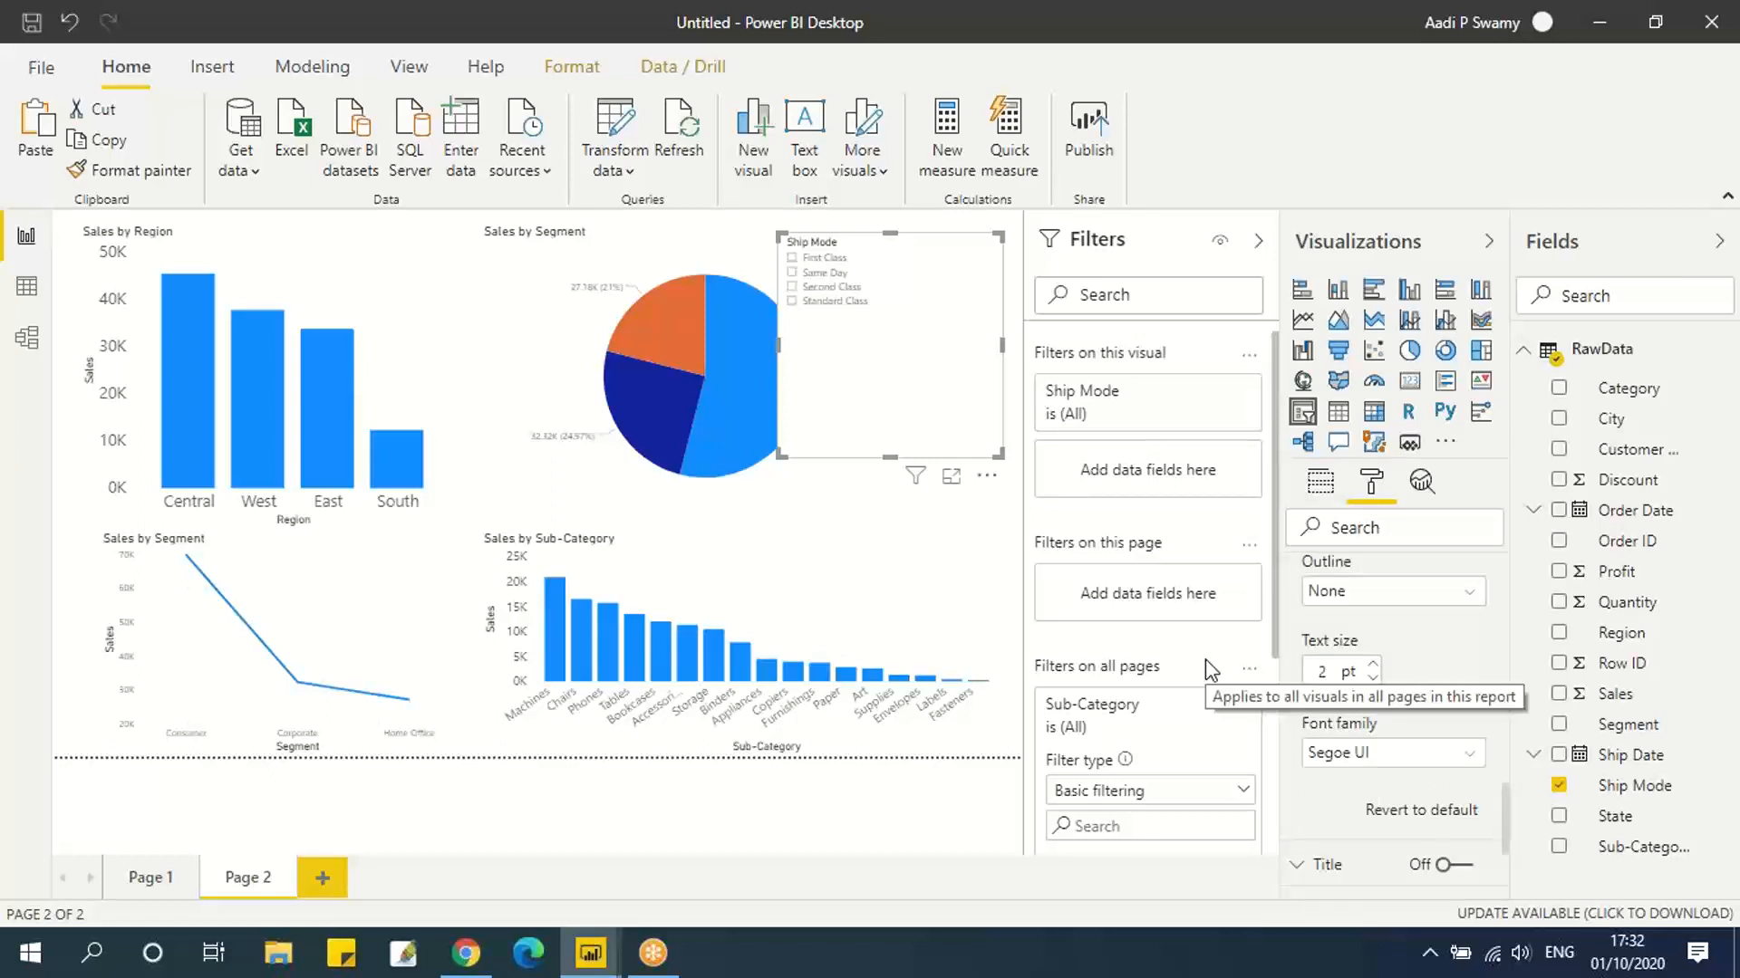
pyautogui.write('20')
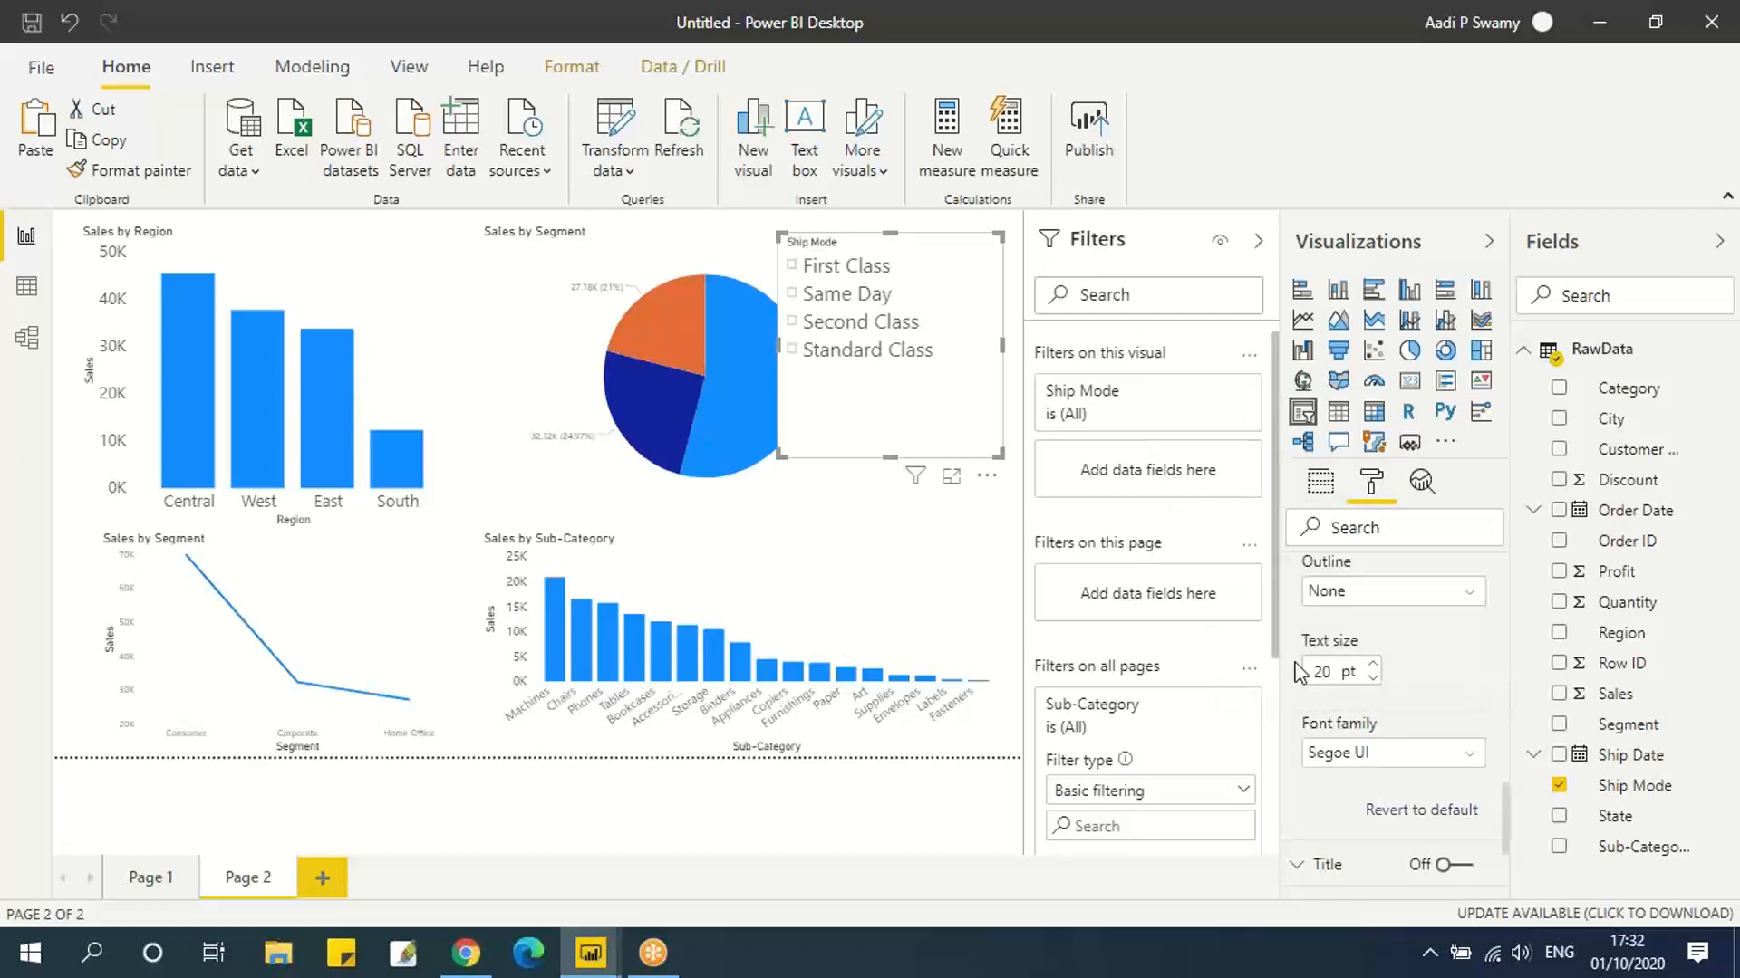
pyautogui.moveTo(986, 405); pyautogui.dragTo(991, 372)
pyautogui.moveTo(940, 259); pyautogui.dragTo(949, 497)
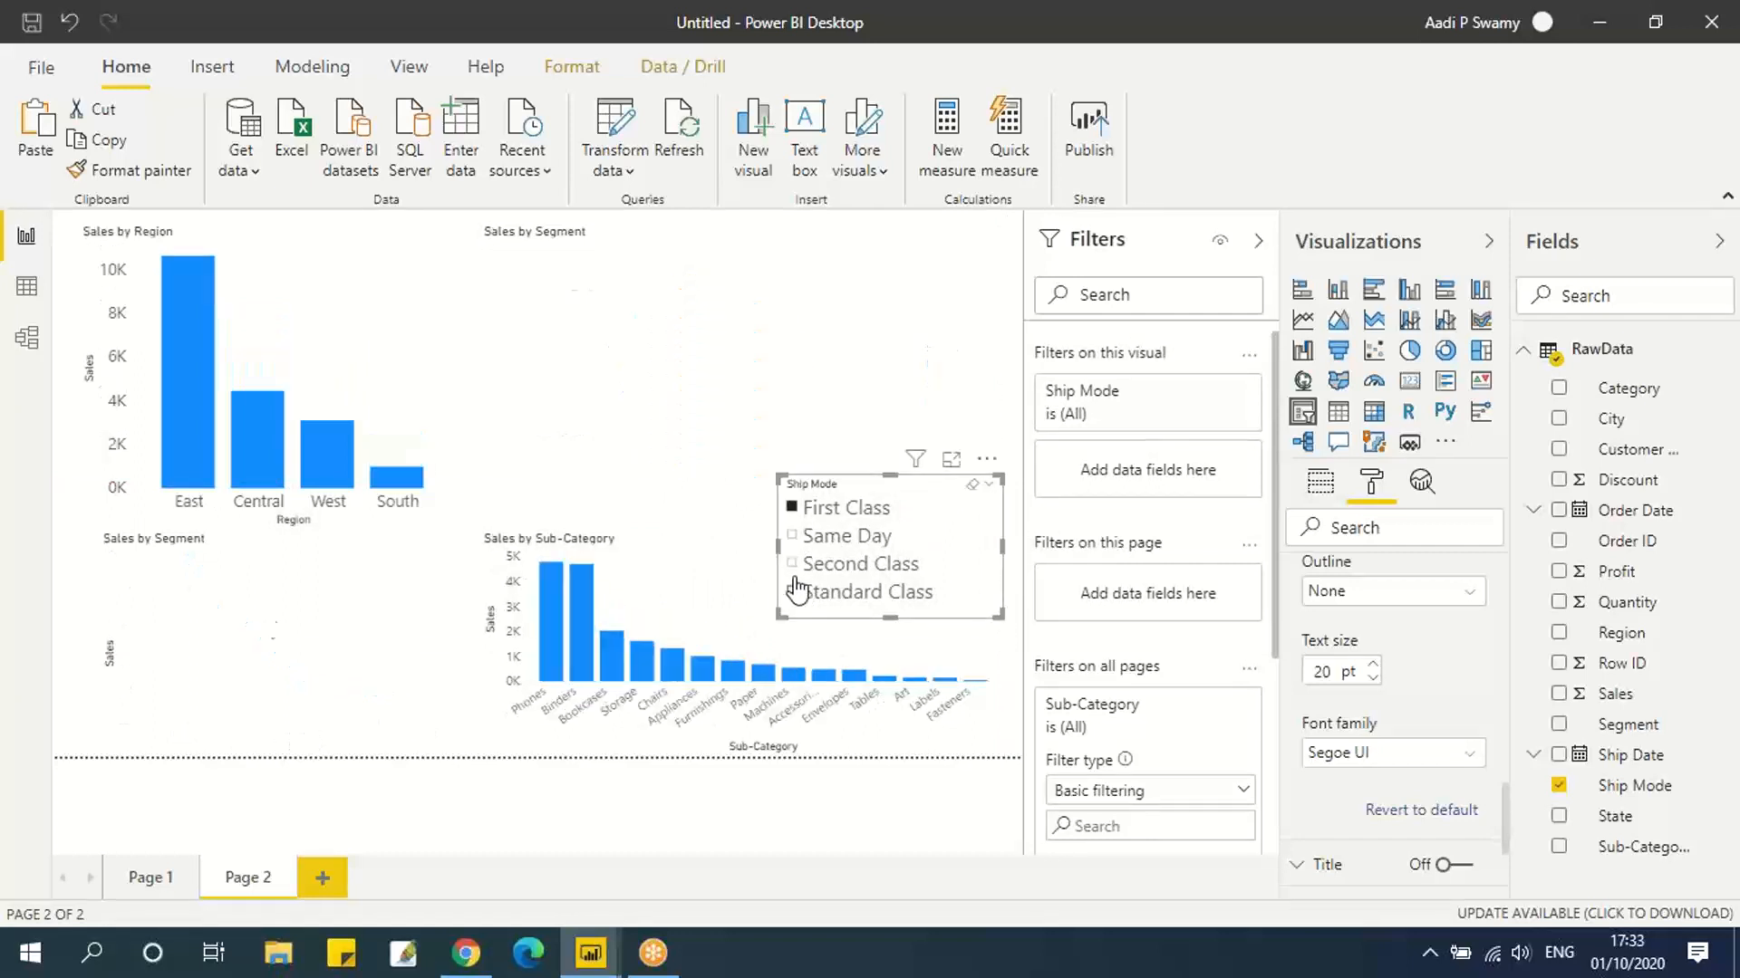
# Filter the page's charts by First Class, Same Day, Second Class and Standard Class in turn with the Ship Mode slicer list.
pyautogui.click(791, 507)
pyautogui.click(793, 538)
pyautogui.click(792, 563)
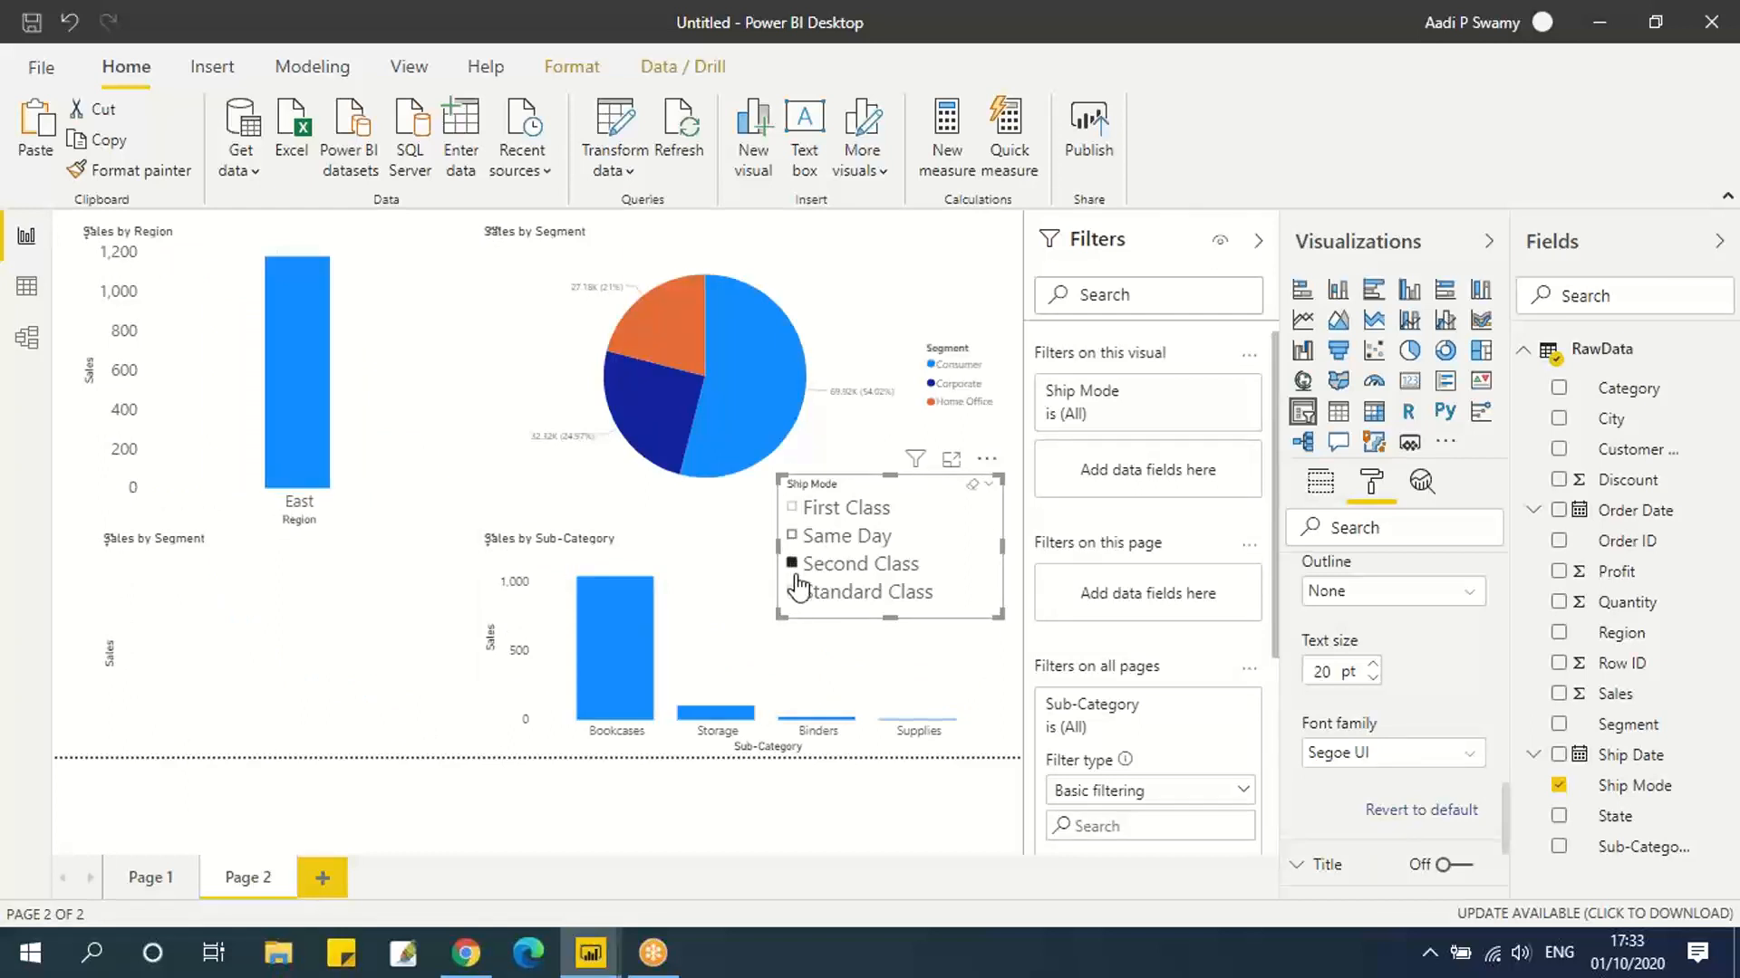
pyautogui.click(793, 592)
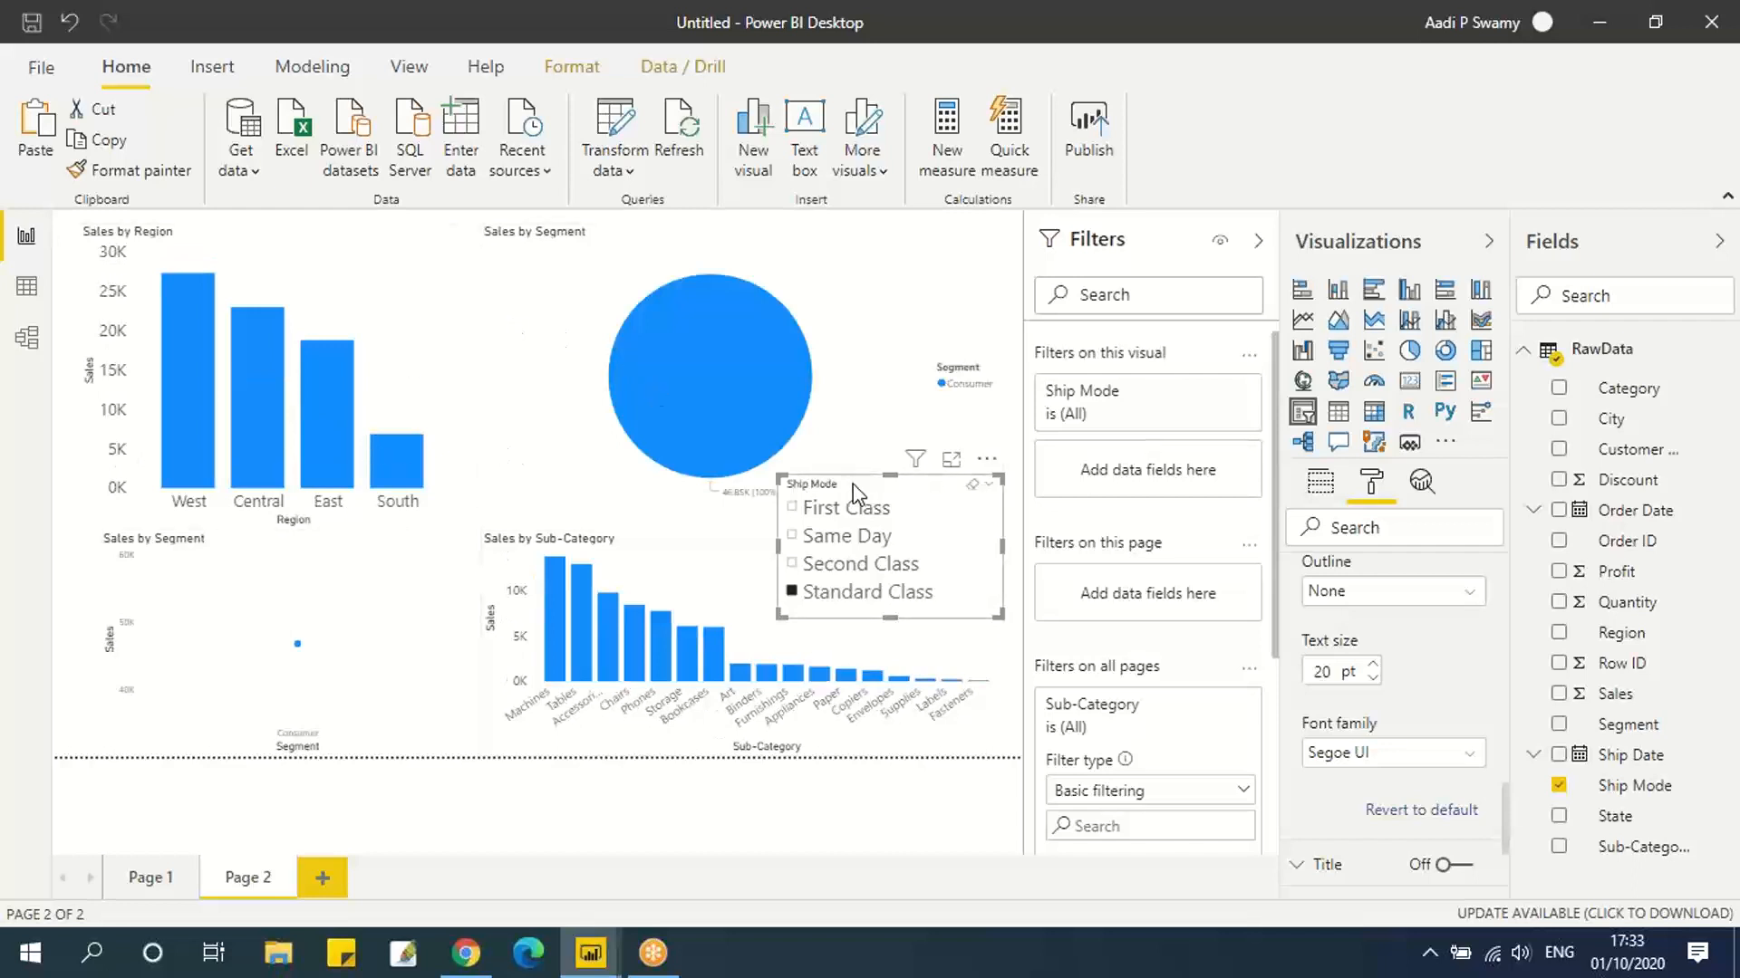
pyautogui.click(793, 509)
pyautogui.click(795, 538)
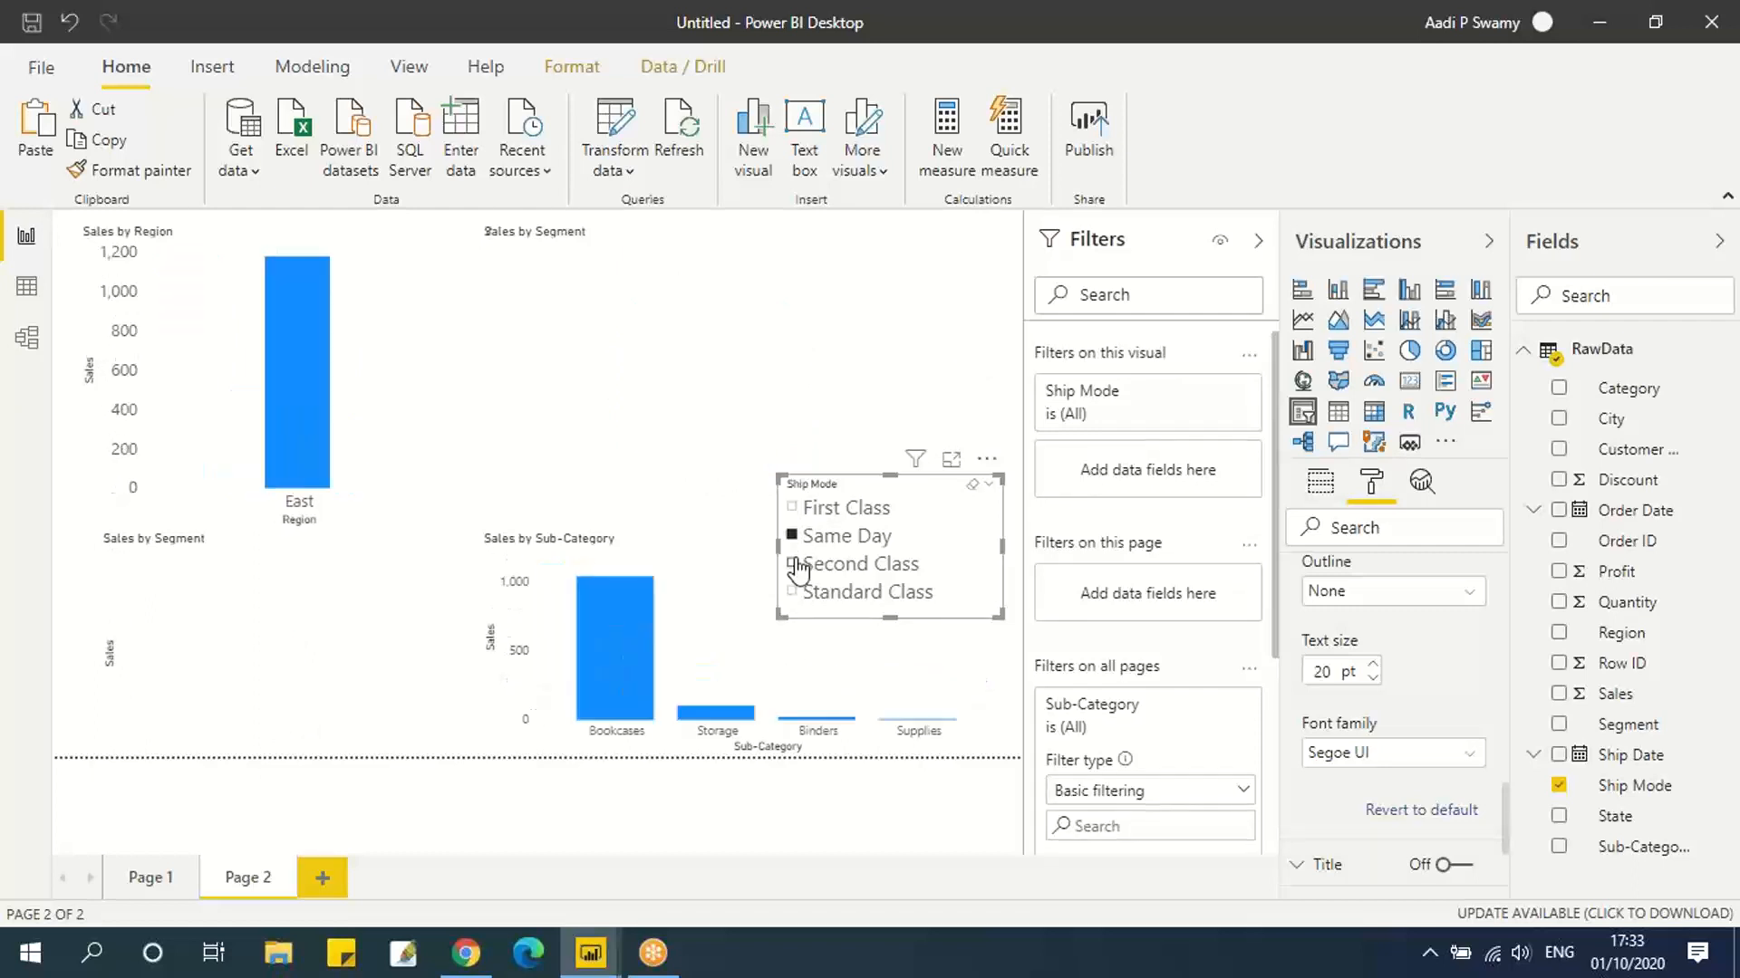
pyautogui.click(795, 594)
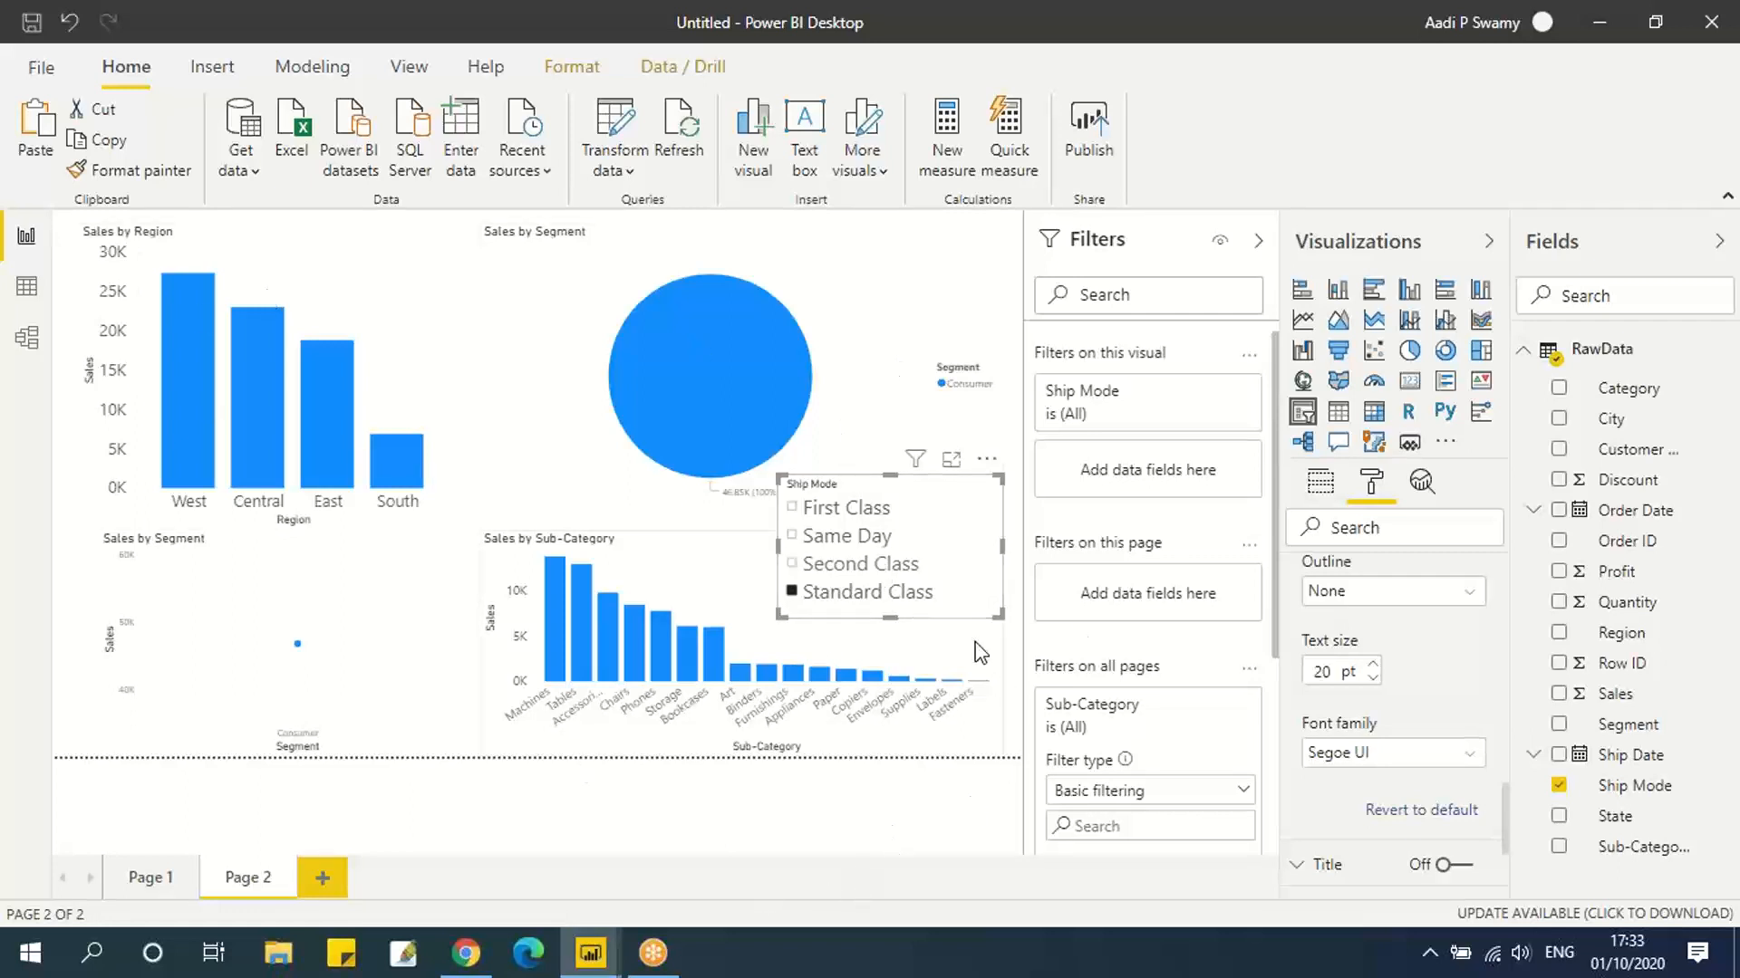
# Change the Ship Mode slicer to a dropdown and move the shrunken slicer to the page's upper-right corner above the pie chart.
pyautogui.moveTo(966, 510)
pyautogui.click(990, 489)
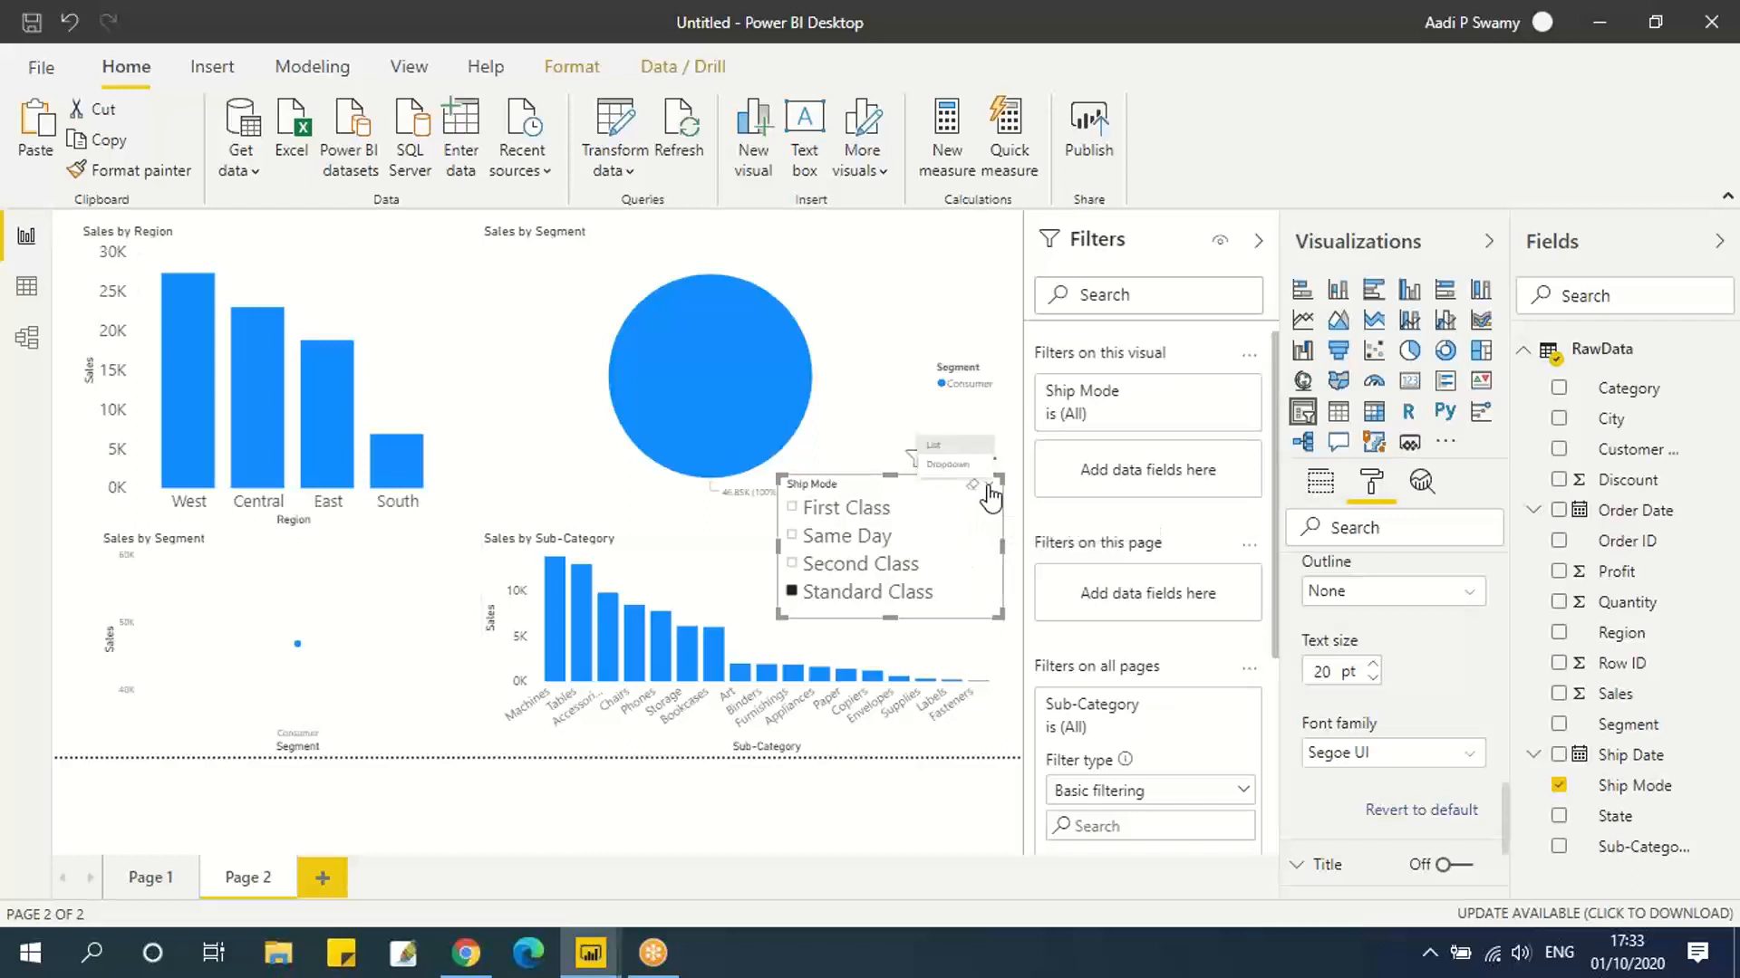
pyautogui.click(948, 464)
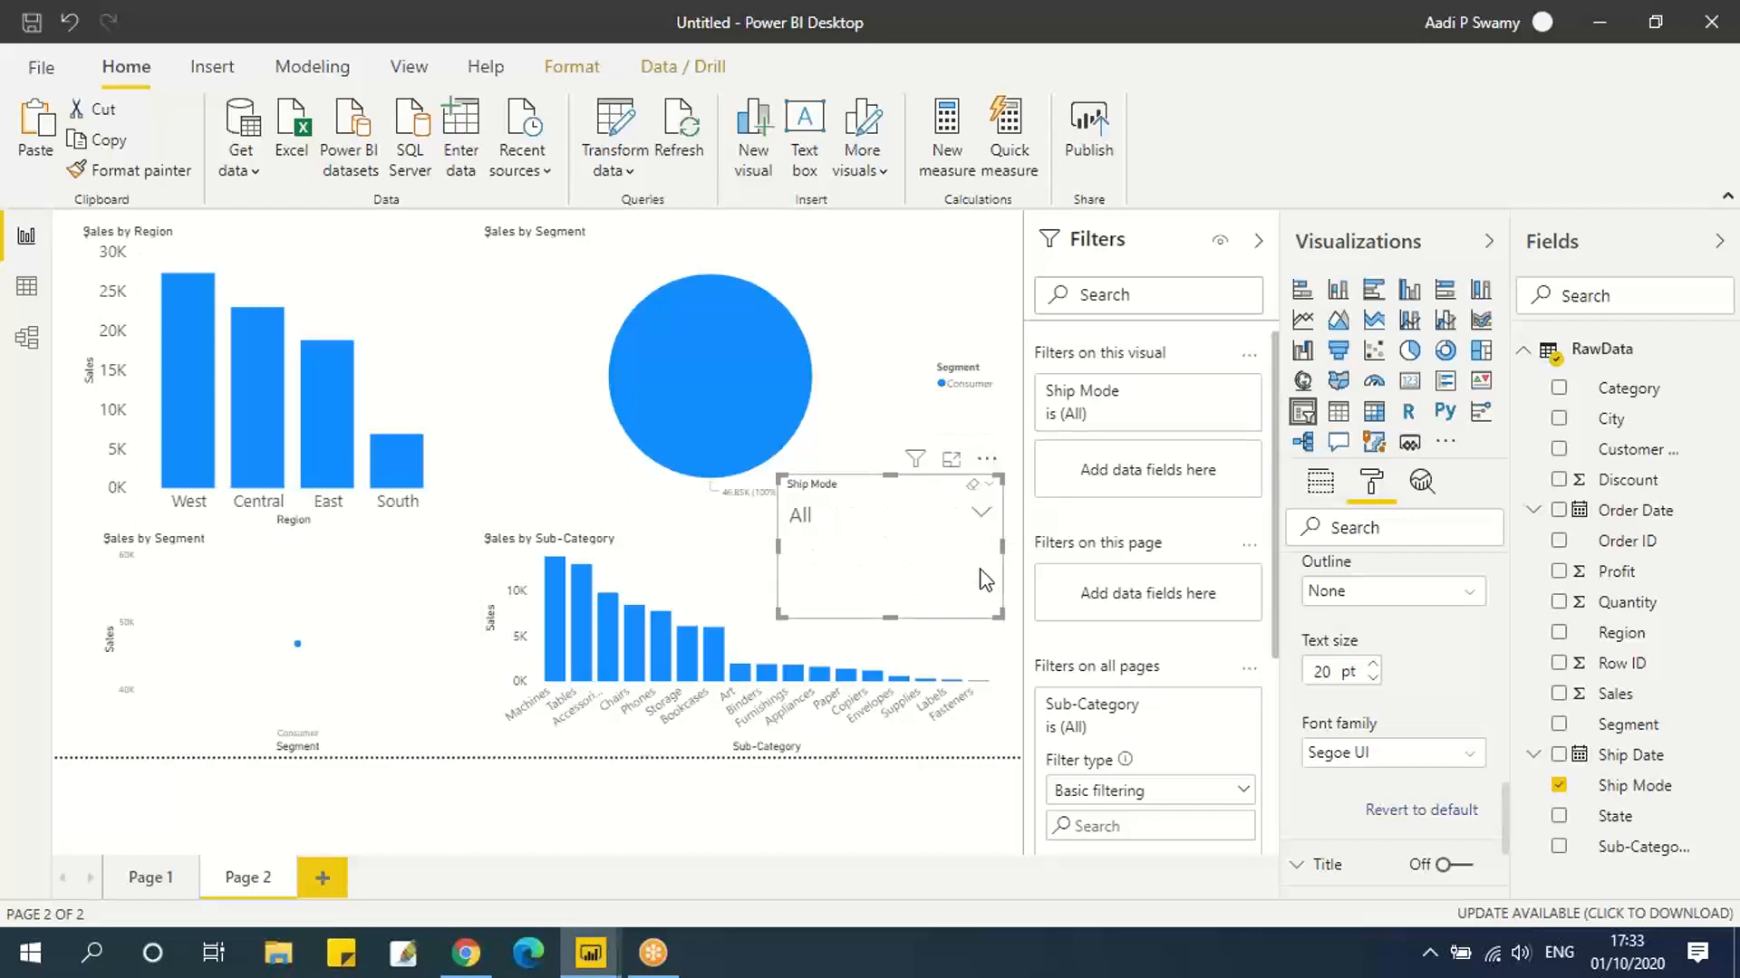
pyautogui.moveTo(1013, 558); pyautogui.dragTo(1016, 537)
pyautogui.moveTo(920, 491); pyautogui.dragTo(904, 225)
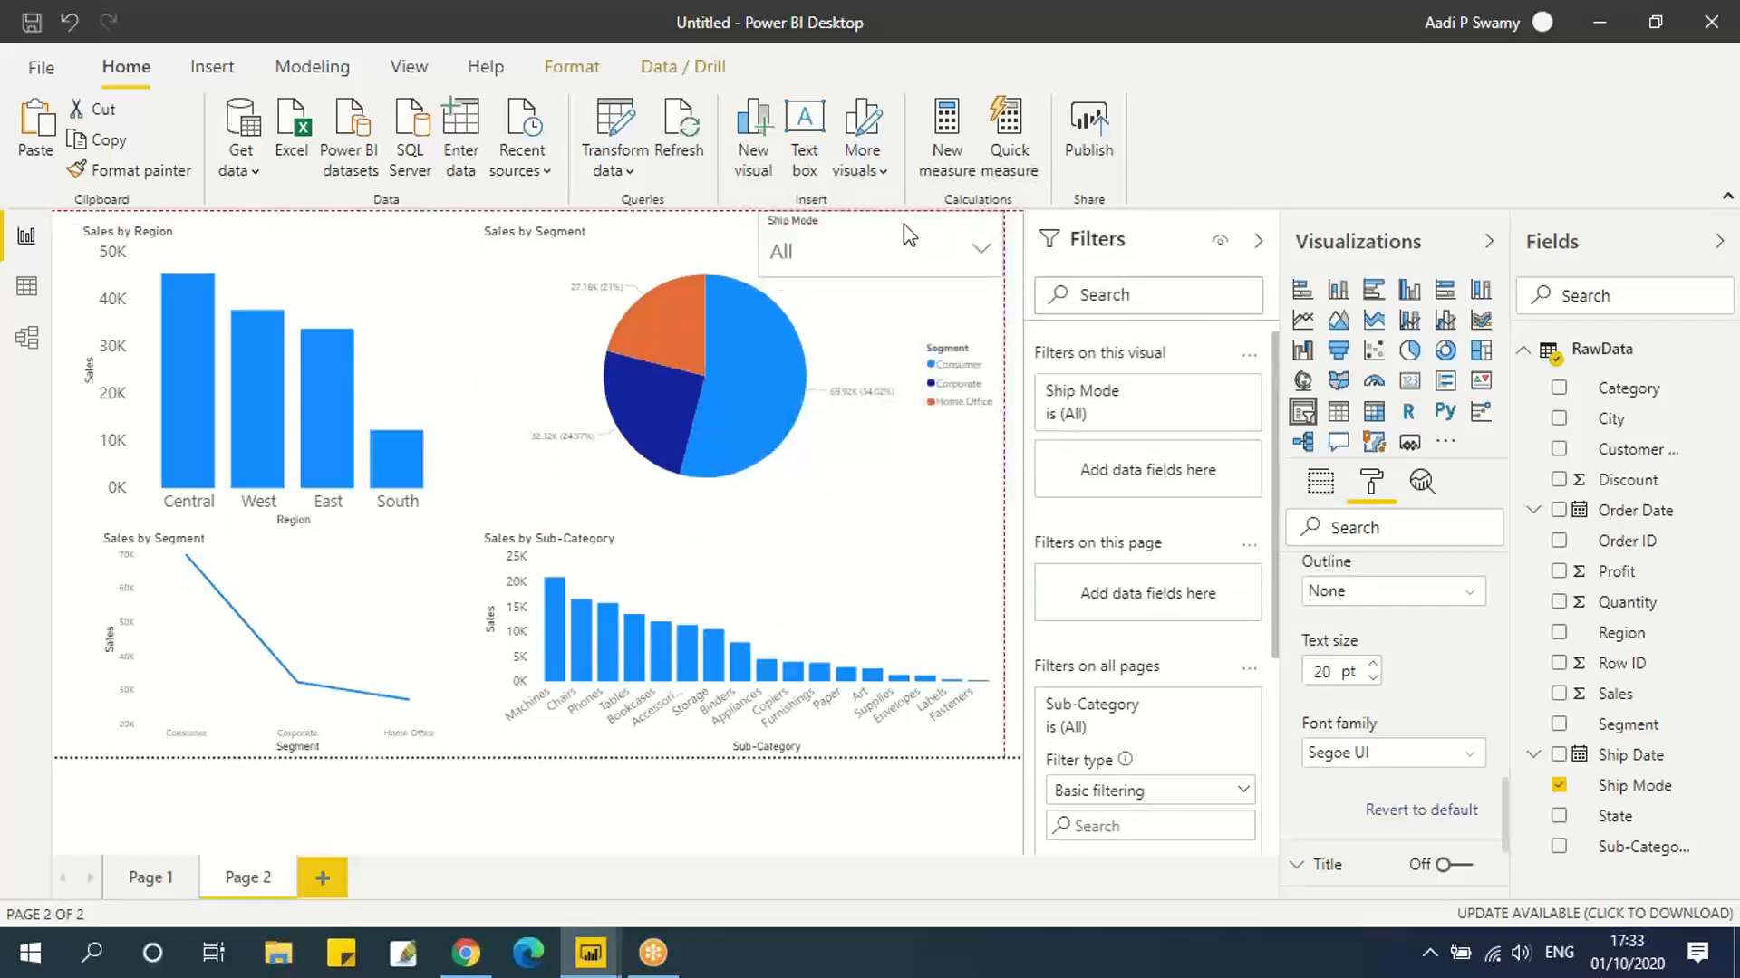
# Filter the charts by Second Class, Same Day and finally Standard Class with the Ship Mode dropdown slicer.
pyautogui.click(973, 253)
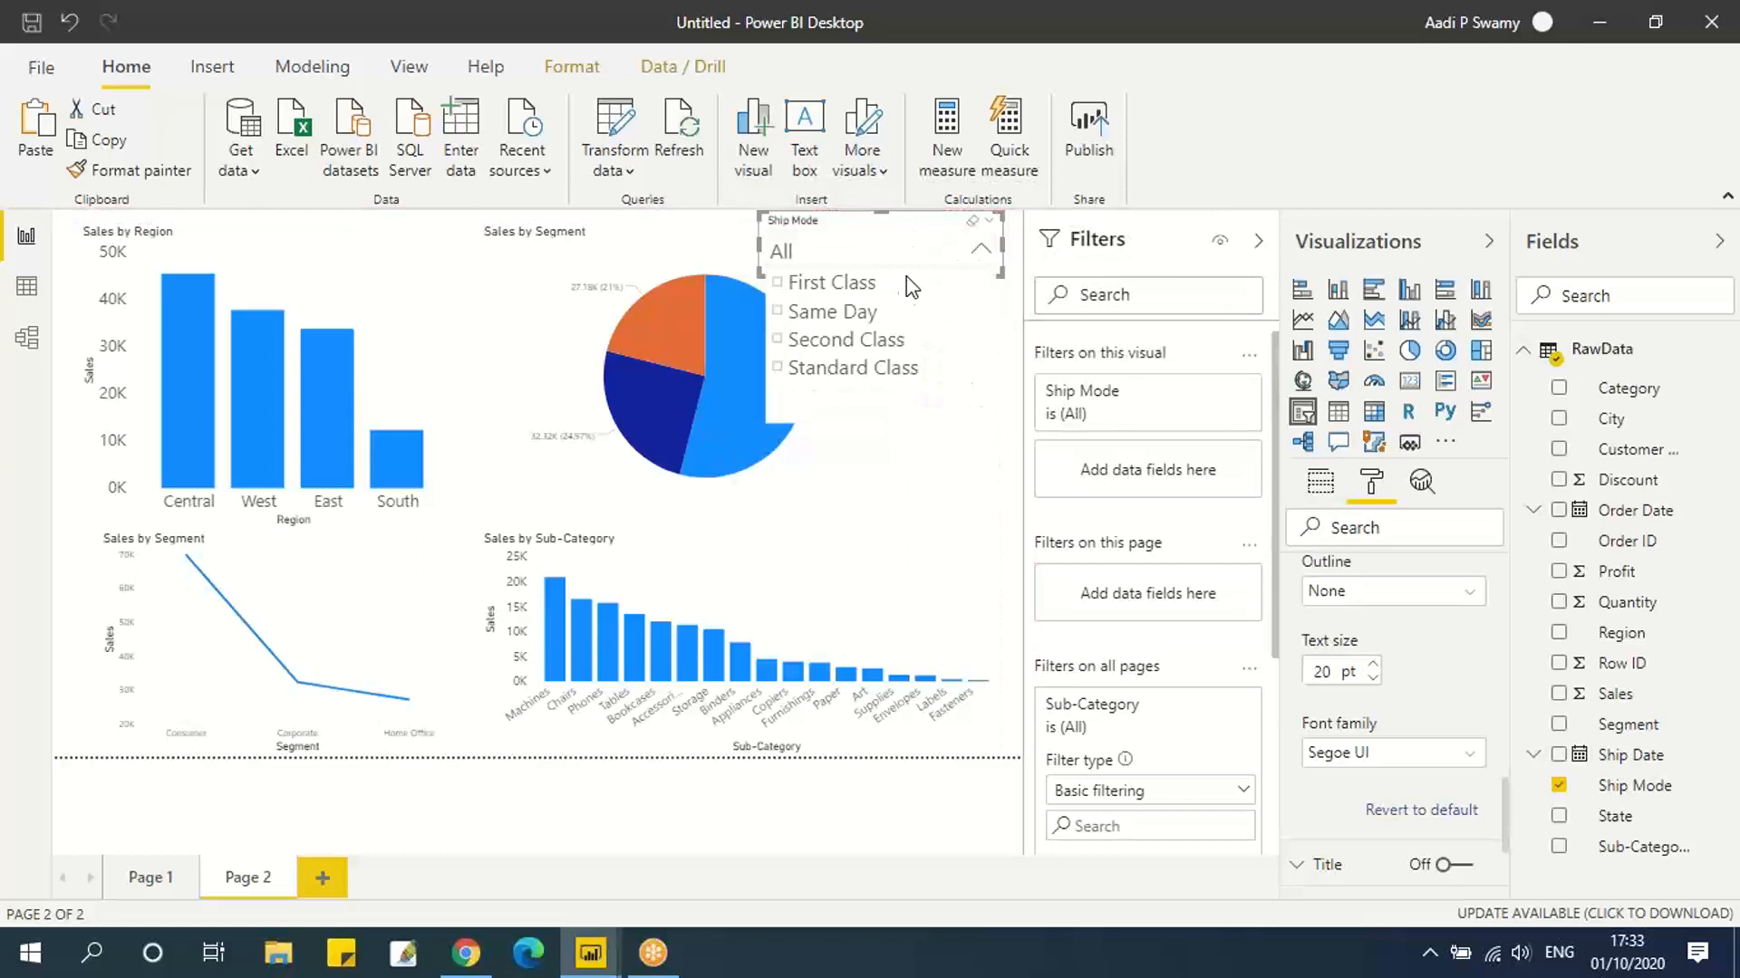
pyautogui.click(782, 343)
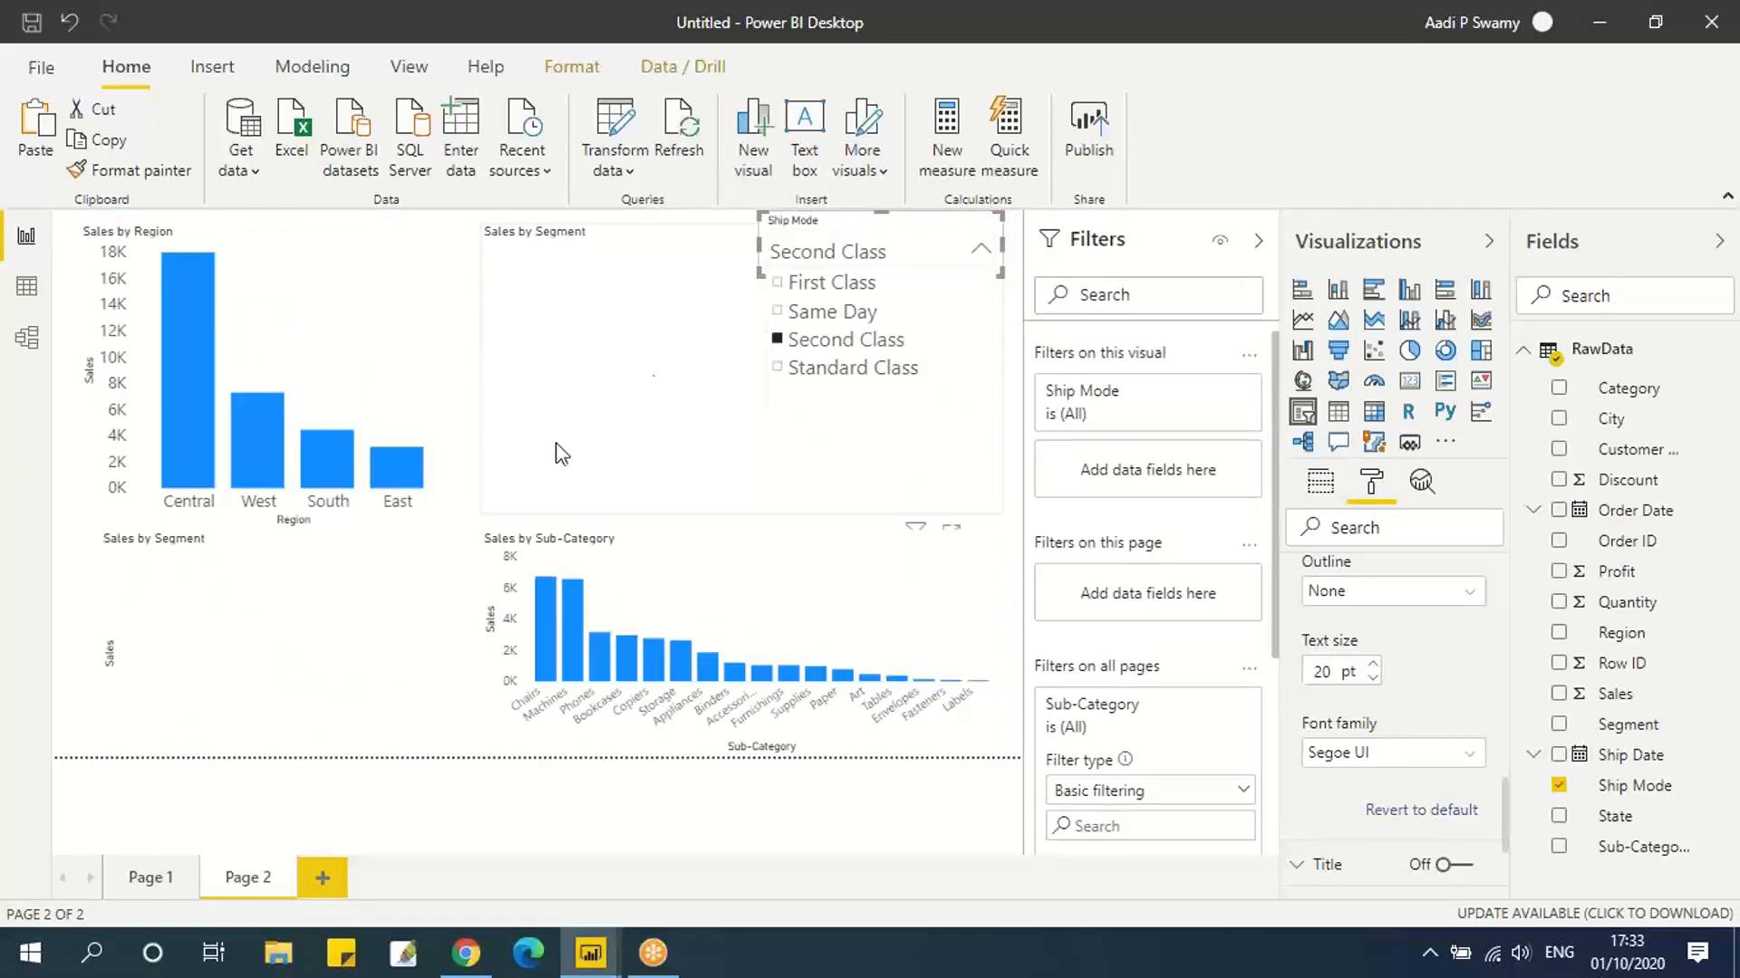
pyautogui.click(786, 312)
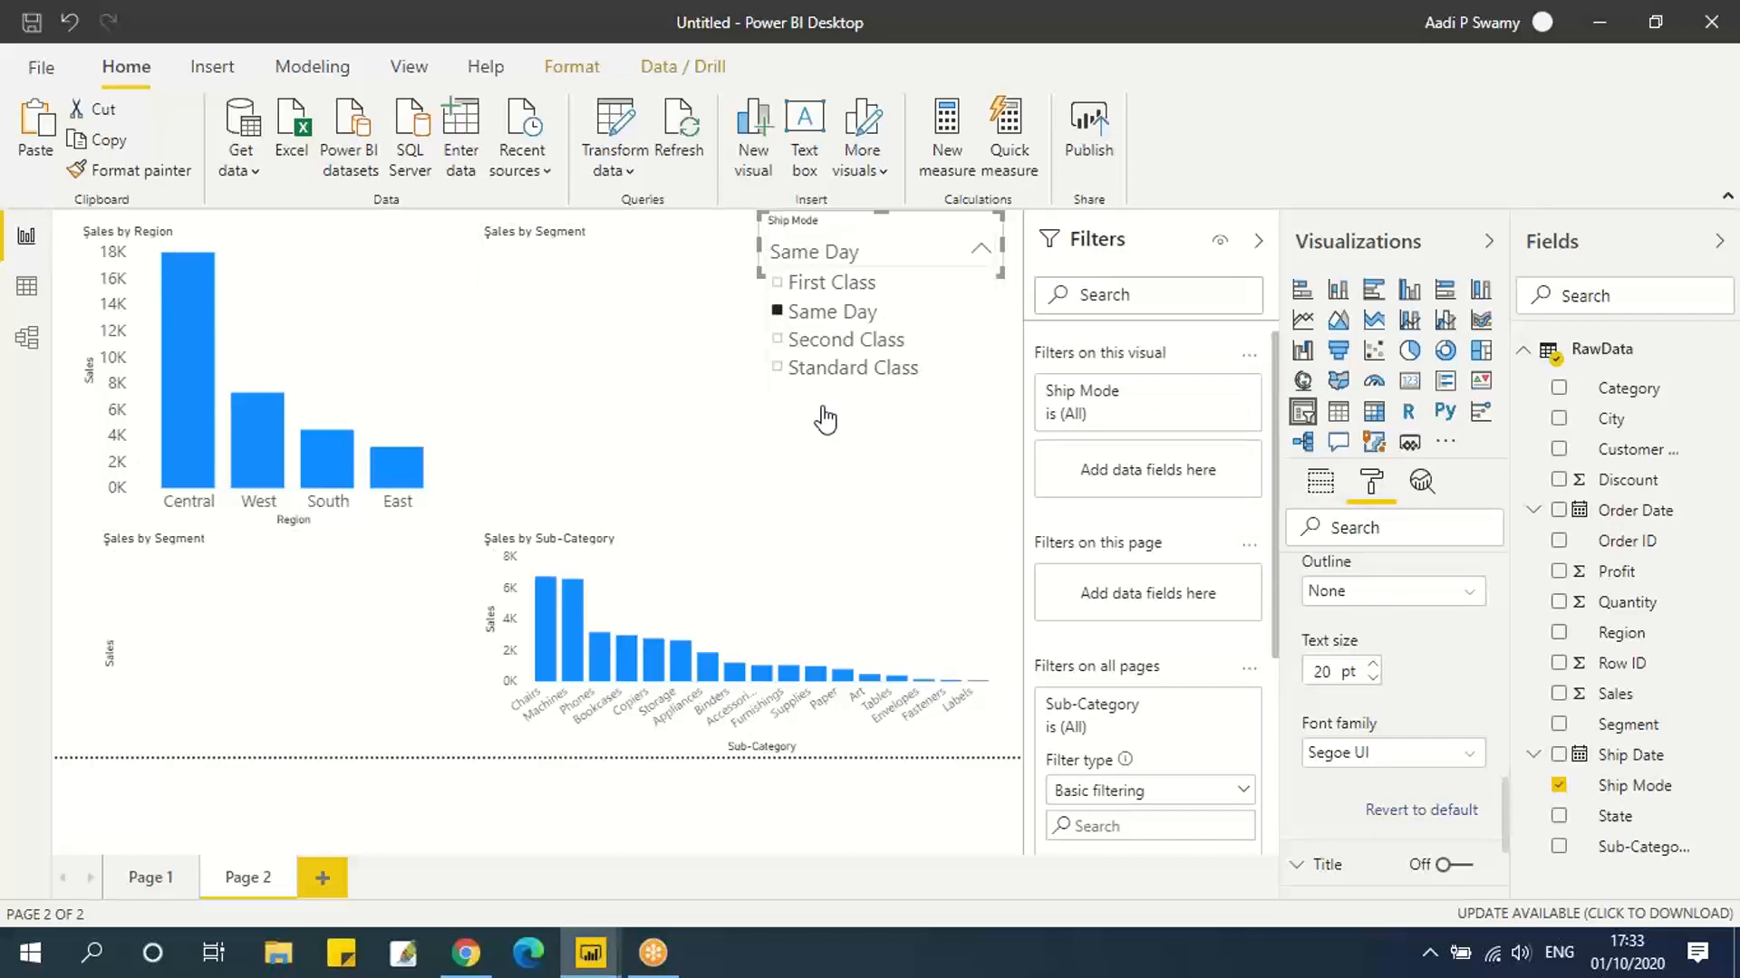
pyautogui.click(779, 369)
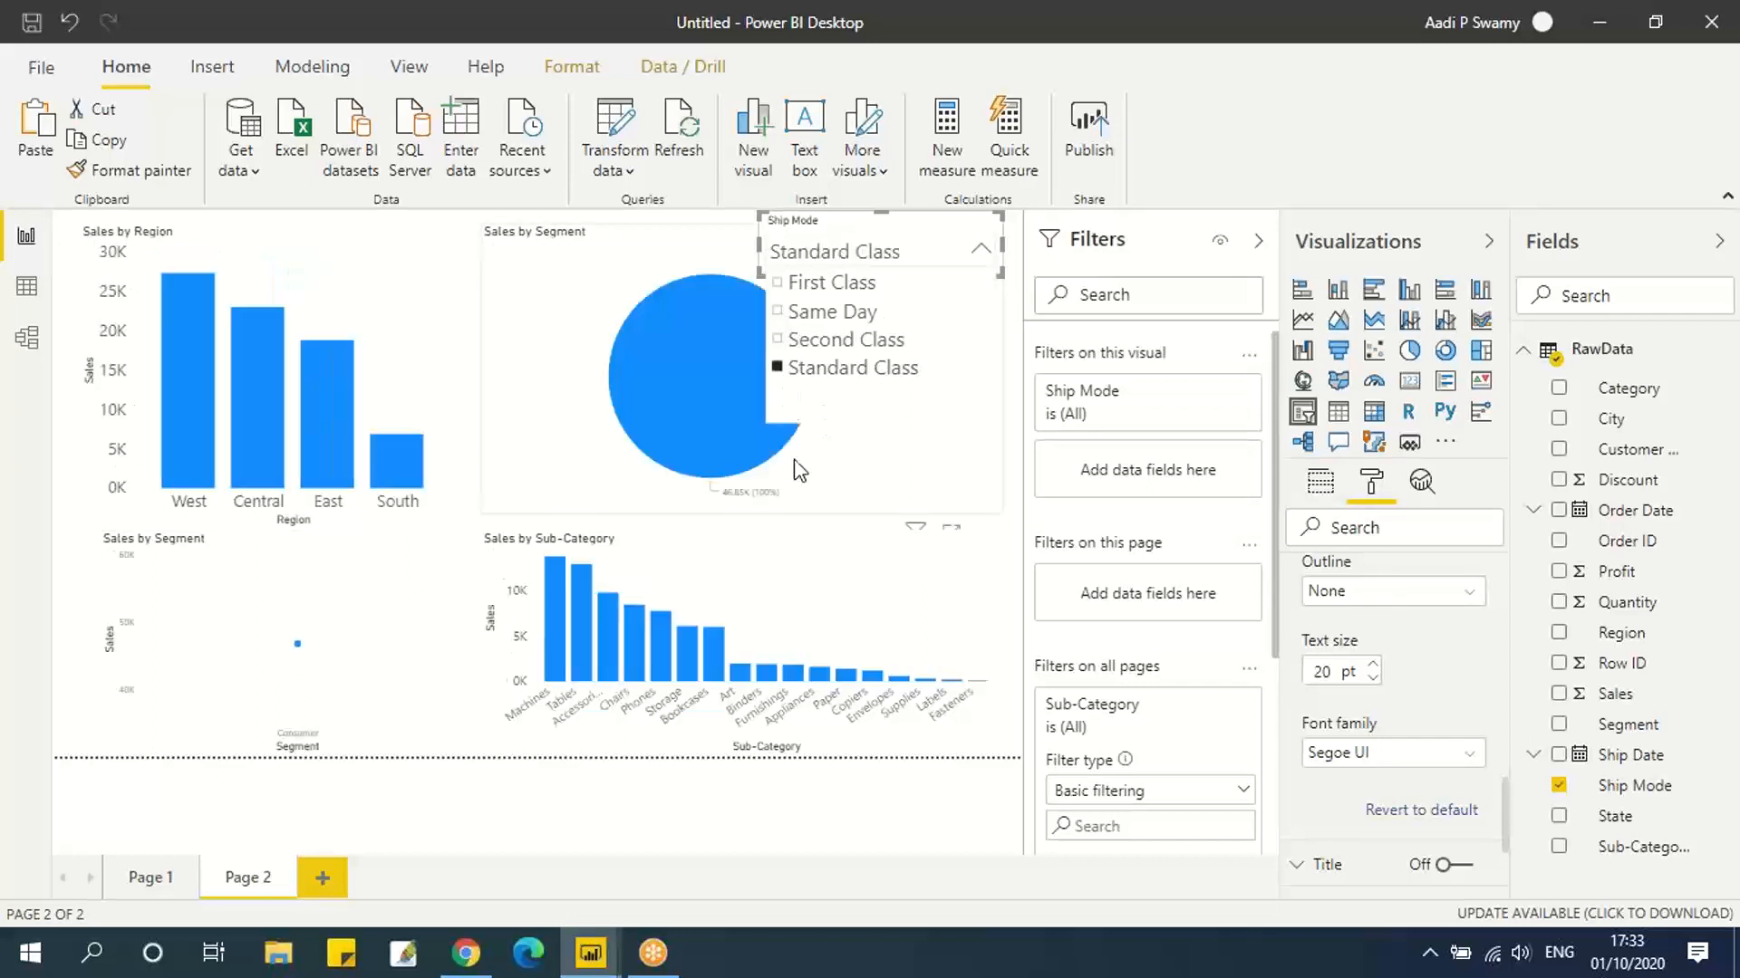
pyautogui.moveTo(577, 635)
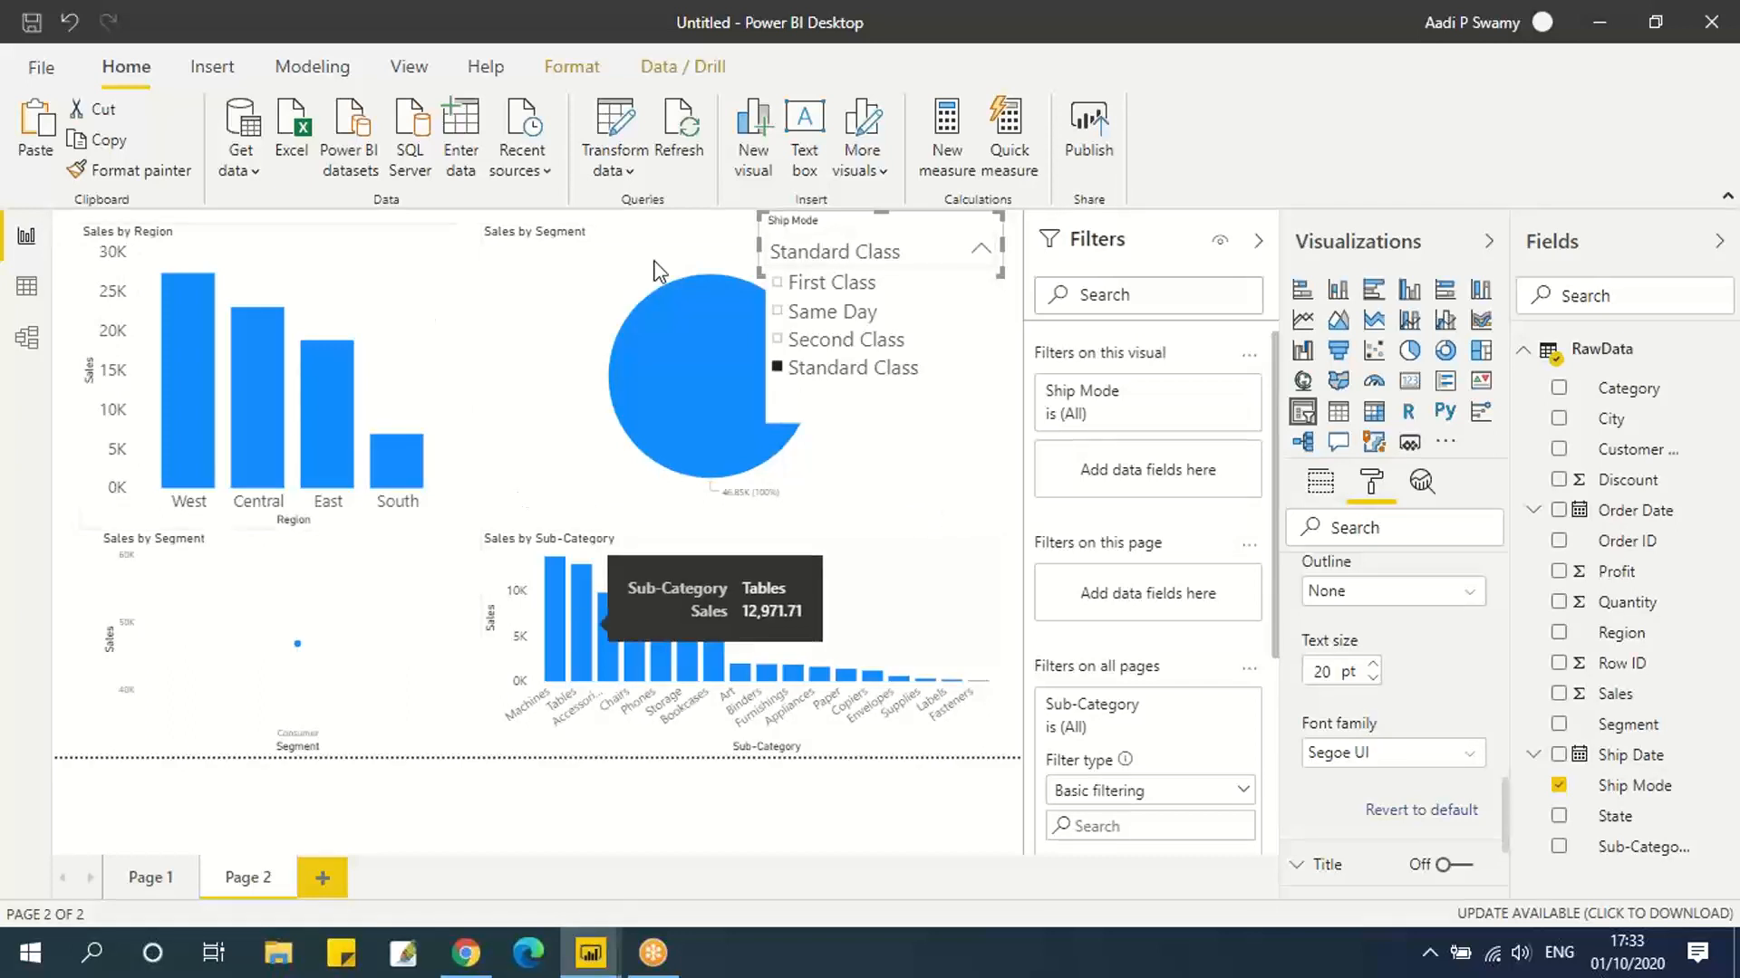
pyautogui.click(963, 450)
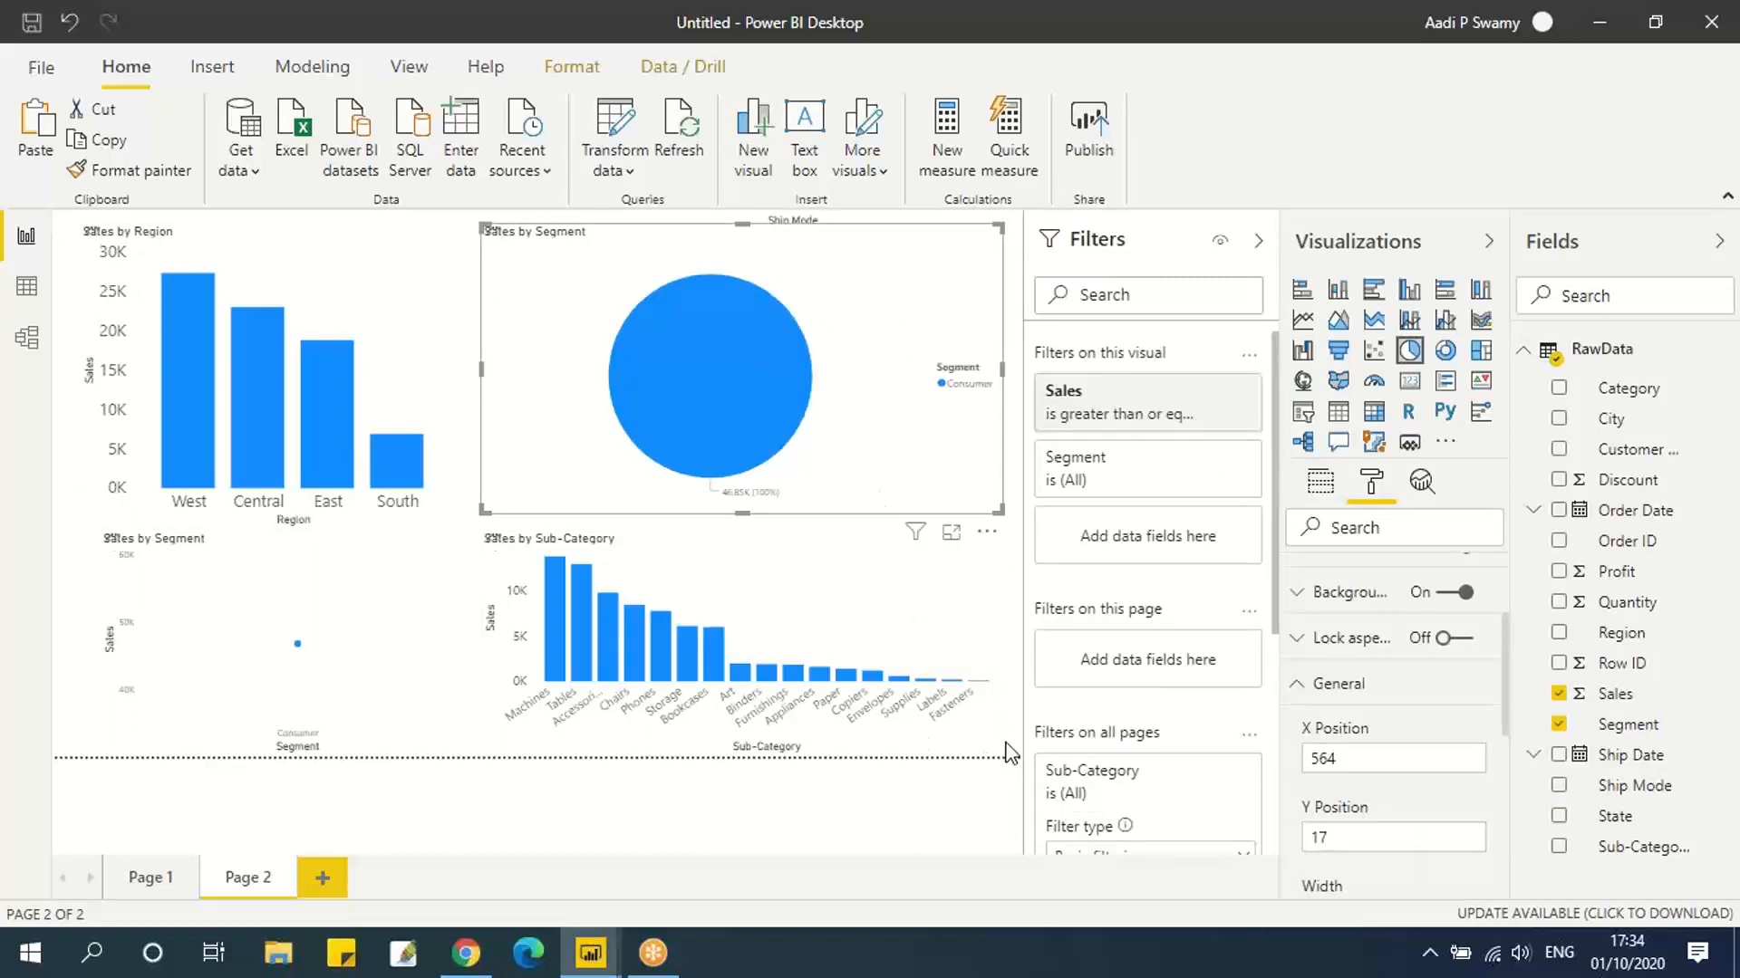
pyautogui.click(822, 221)
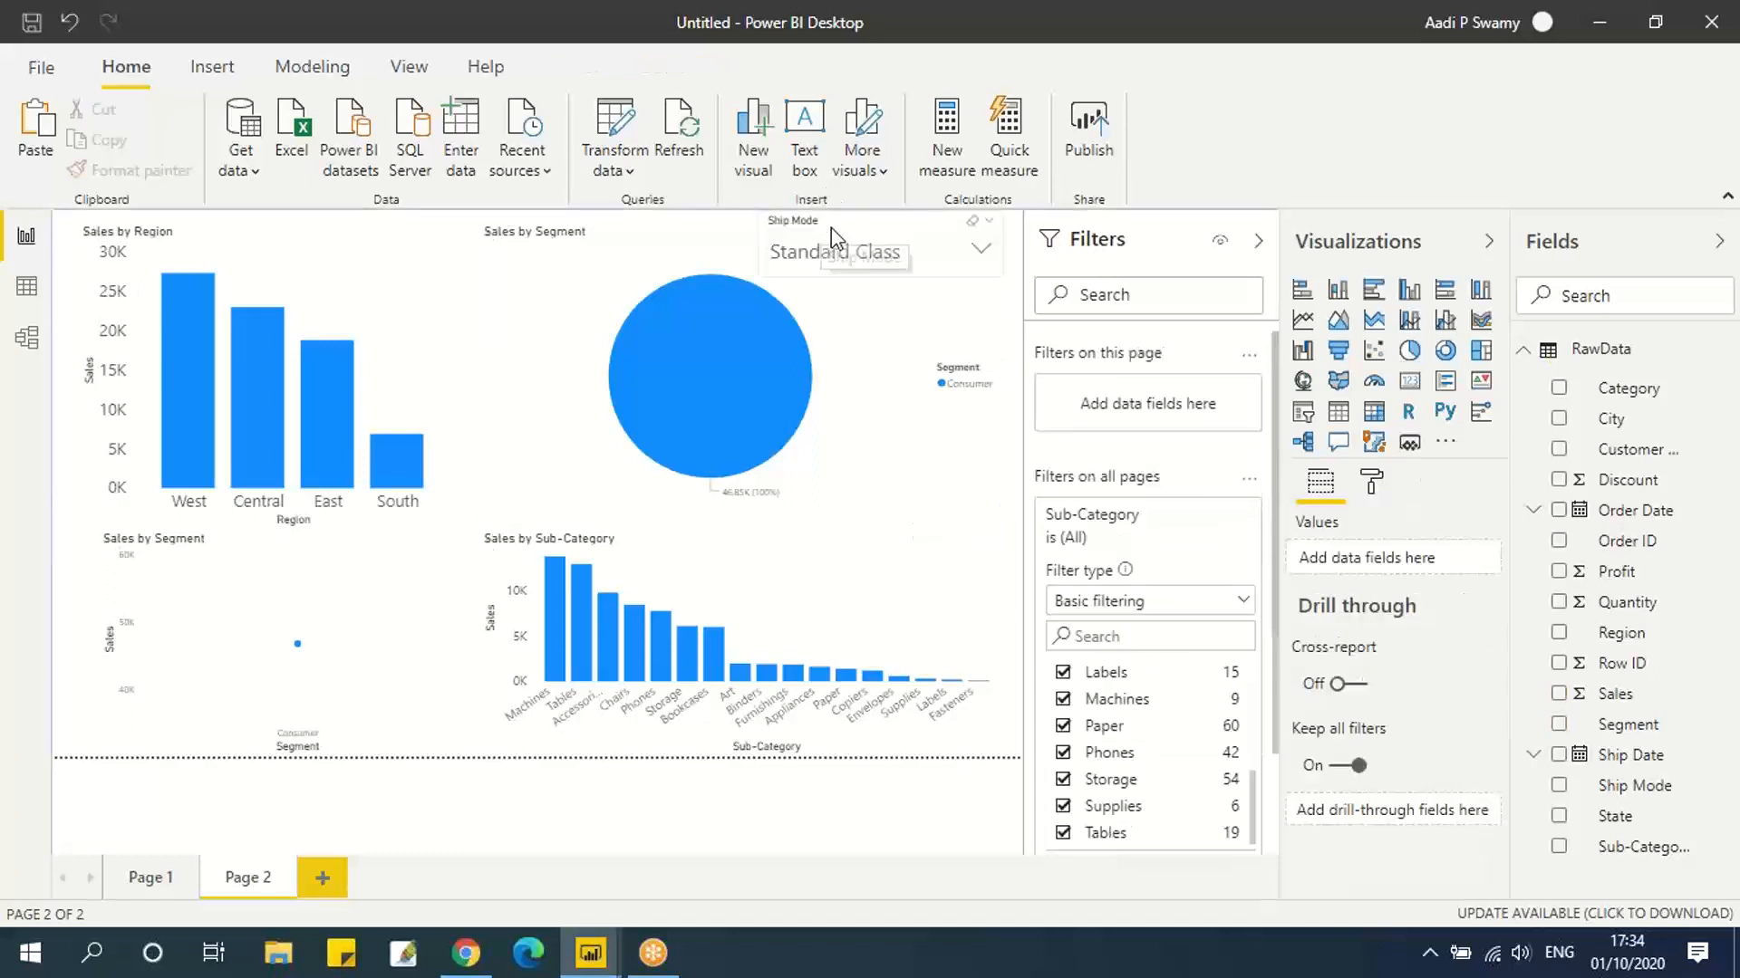
pyautogui.click(982, 743)
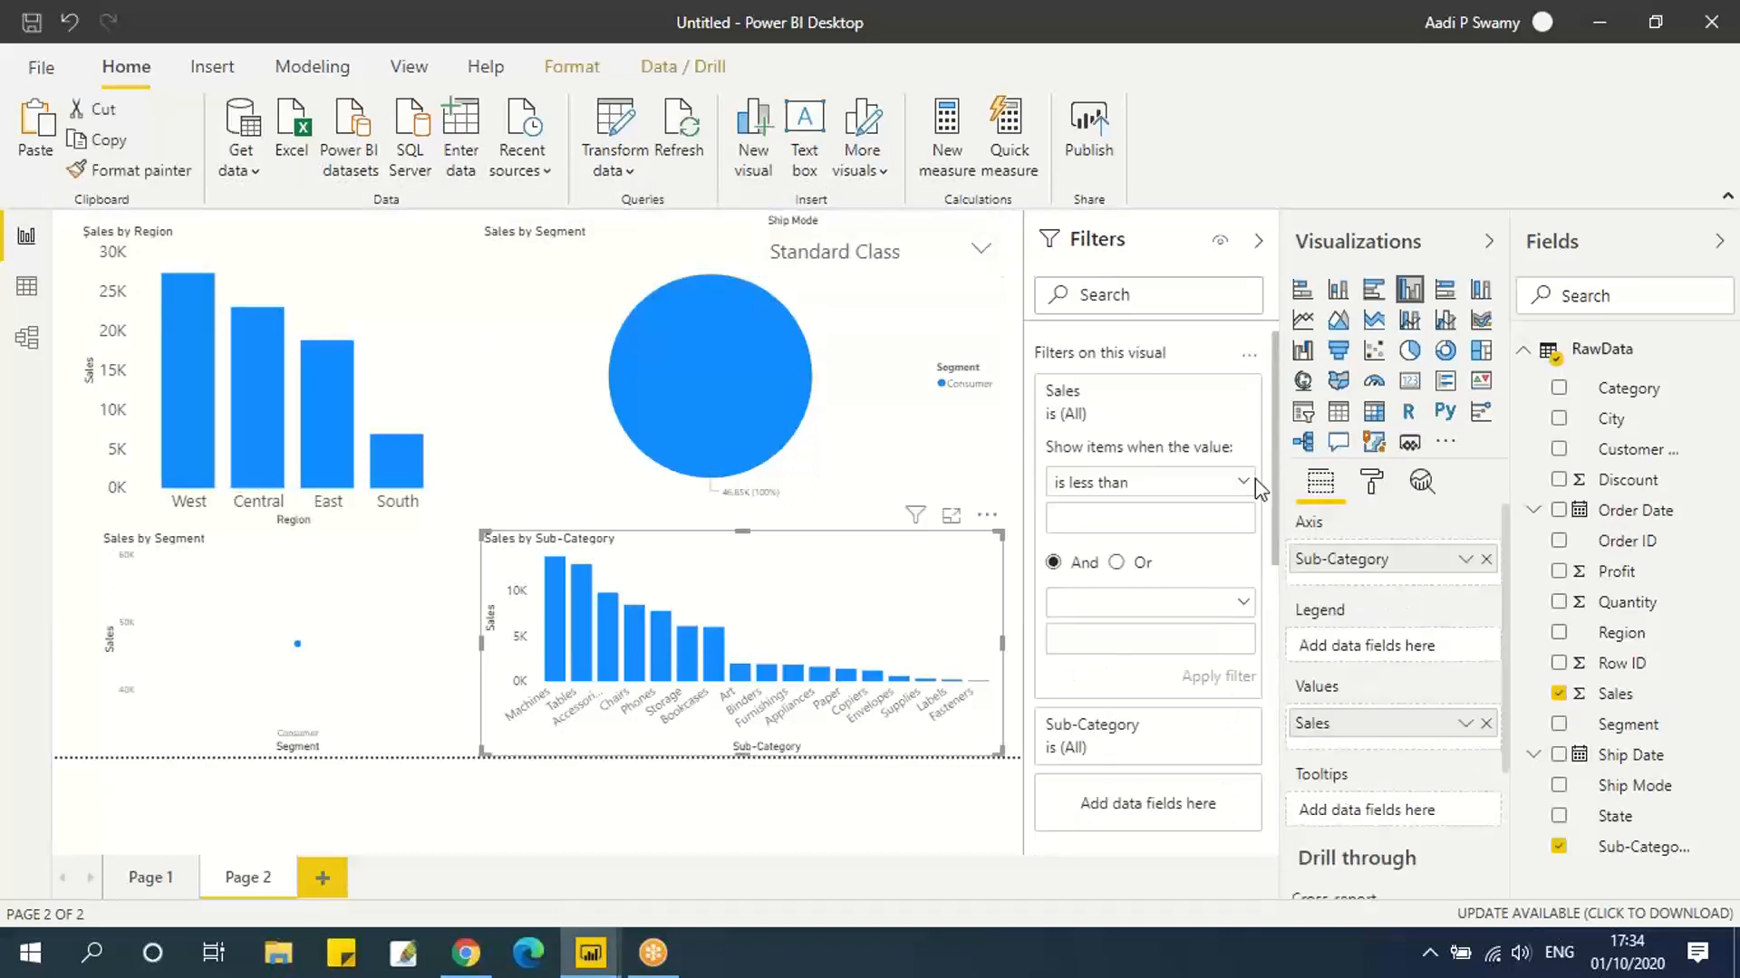
pyautogui.click(981, 248)
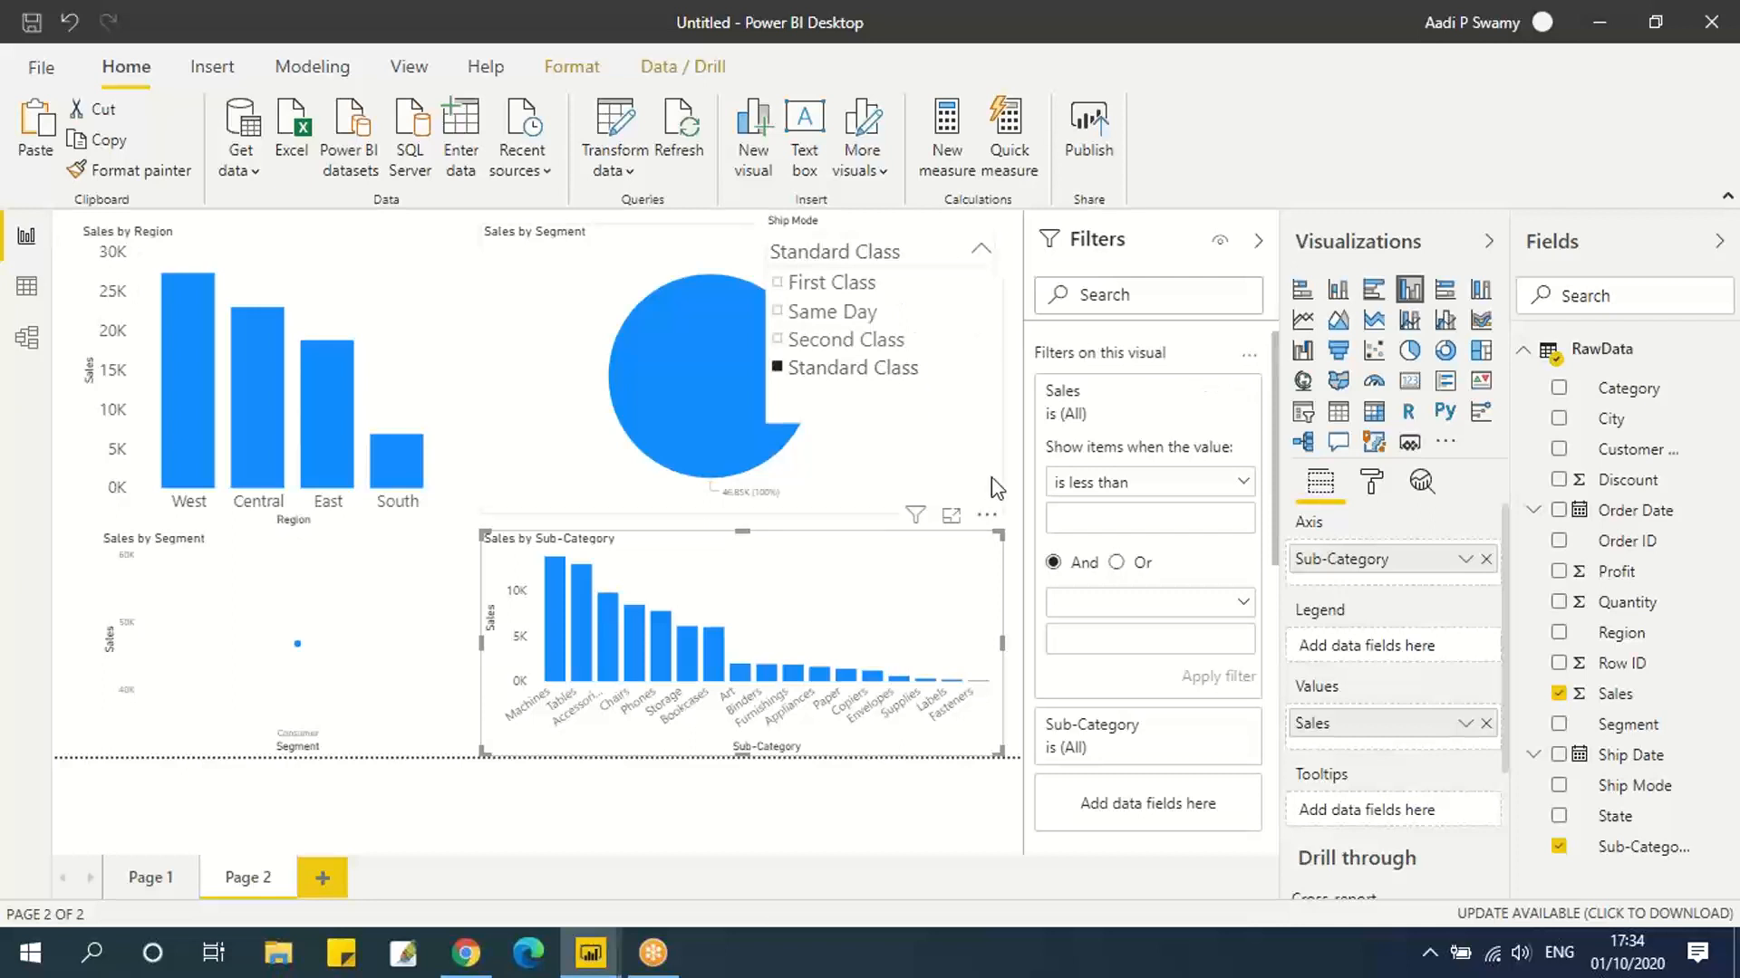
pyautogui.click(1368, 484)
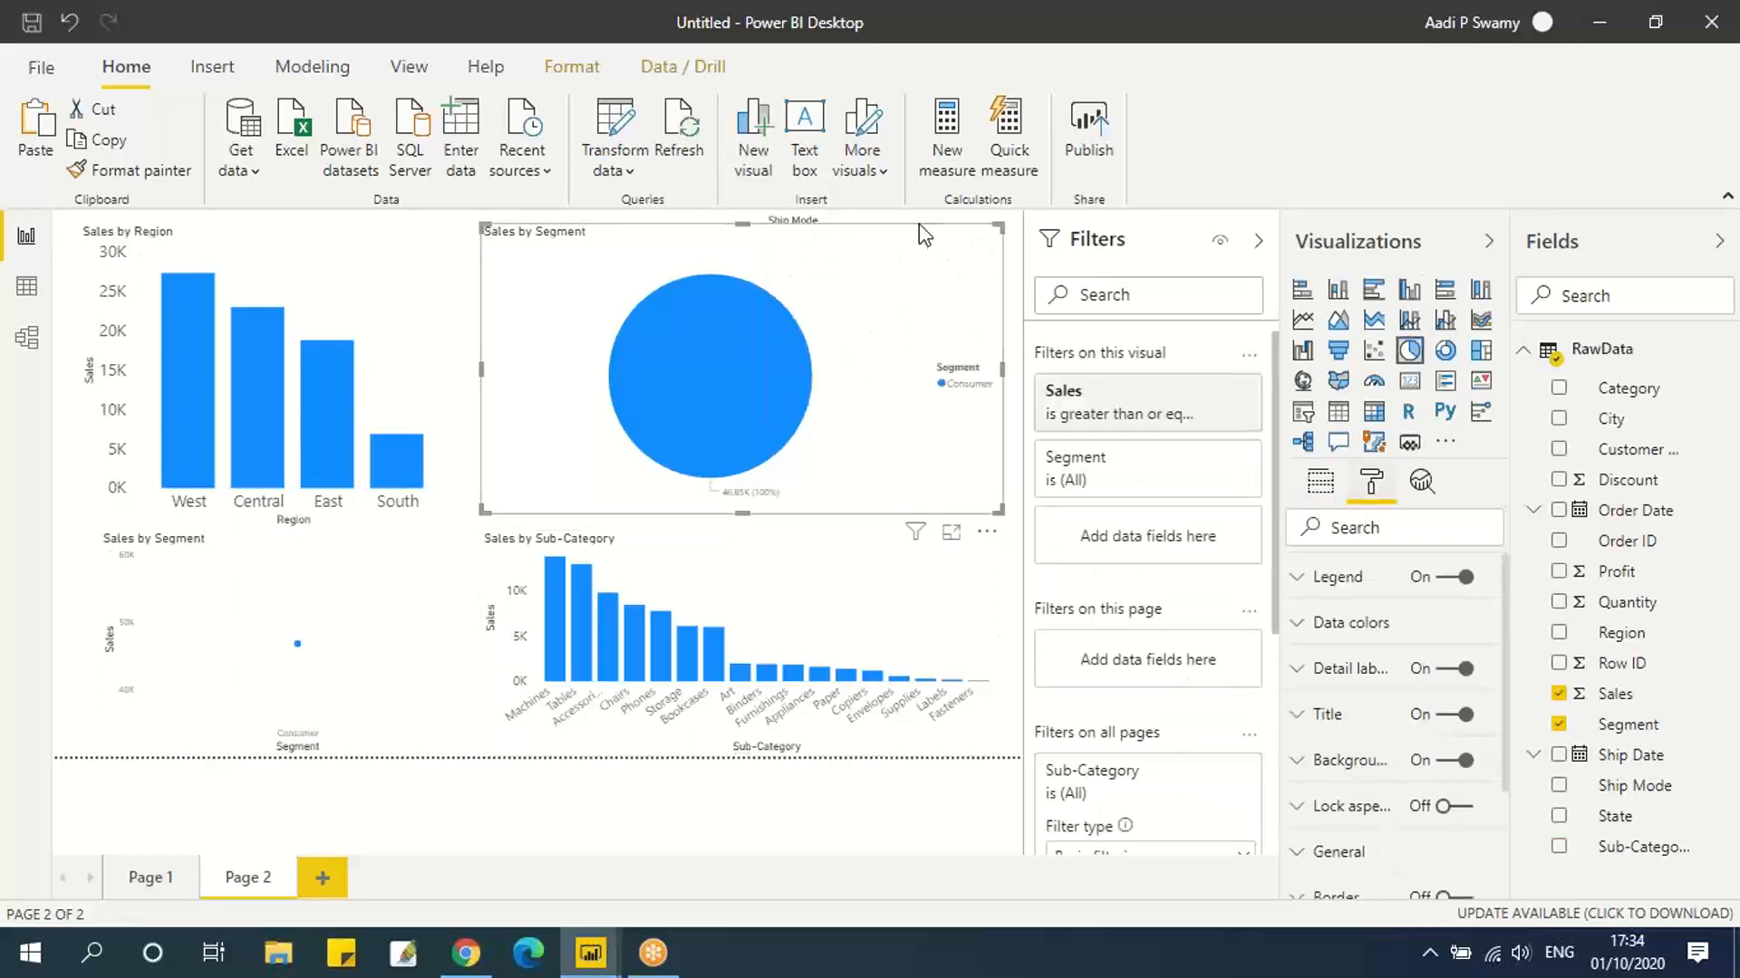
# In the Ship Mode slicer's selection controls, try Single select, turn it back off, and enable the "Select all" option.
pyautogui.click(1016, 542)
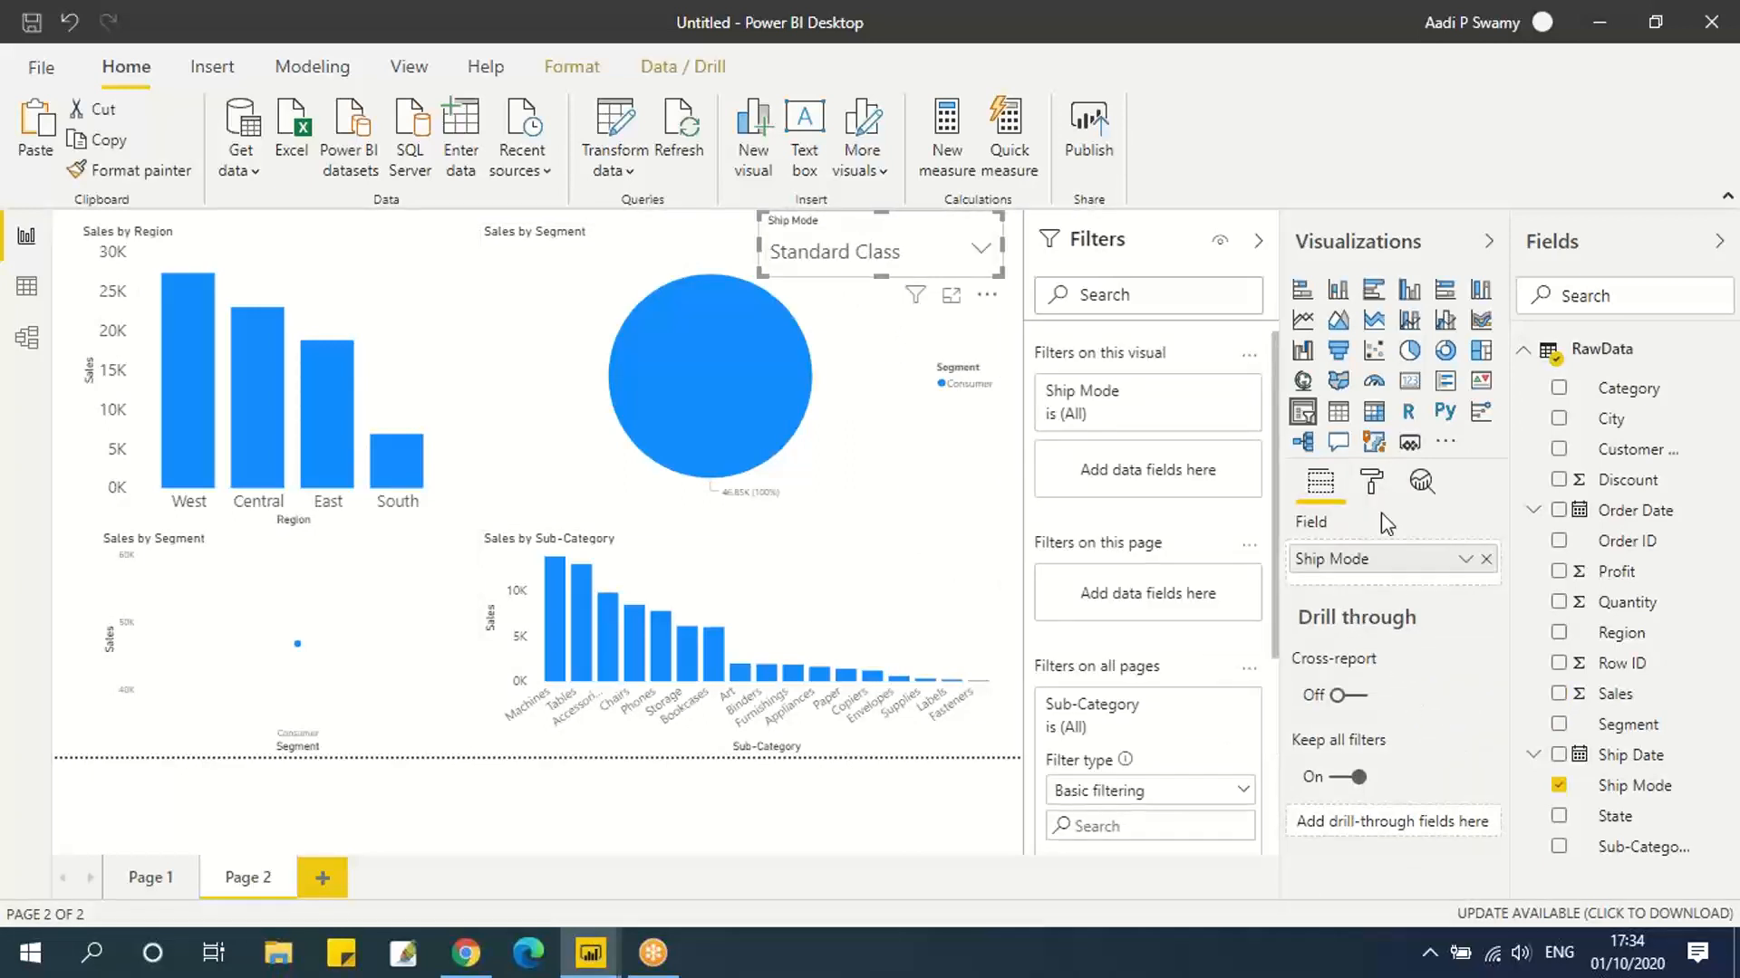
pyautogui.click(1370, 482)
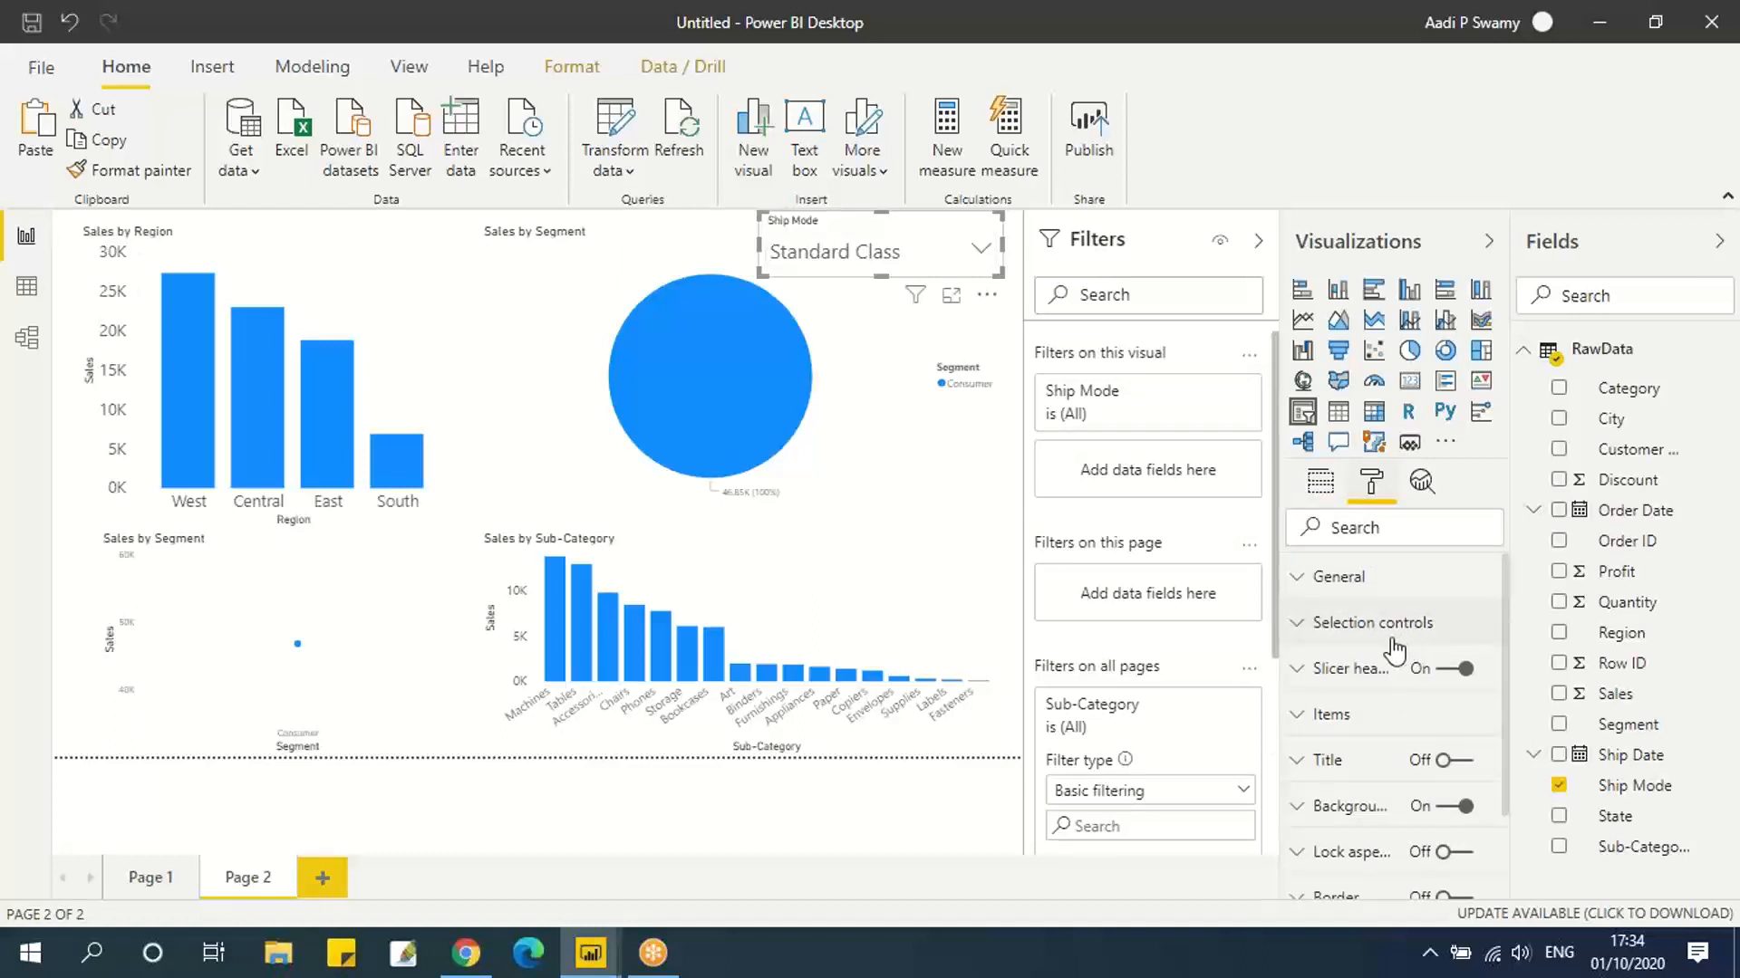
pyautogui.scroll(-1, 1395, 650)
pyautogui.scroll(-1, 1395, 651)
pyautogui.scroll(3, 1396, 650)
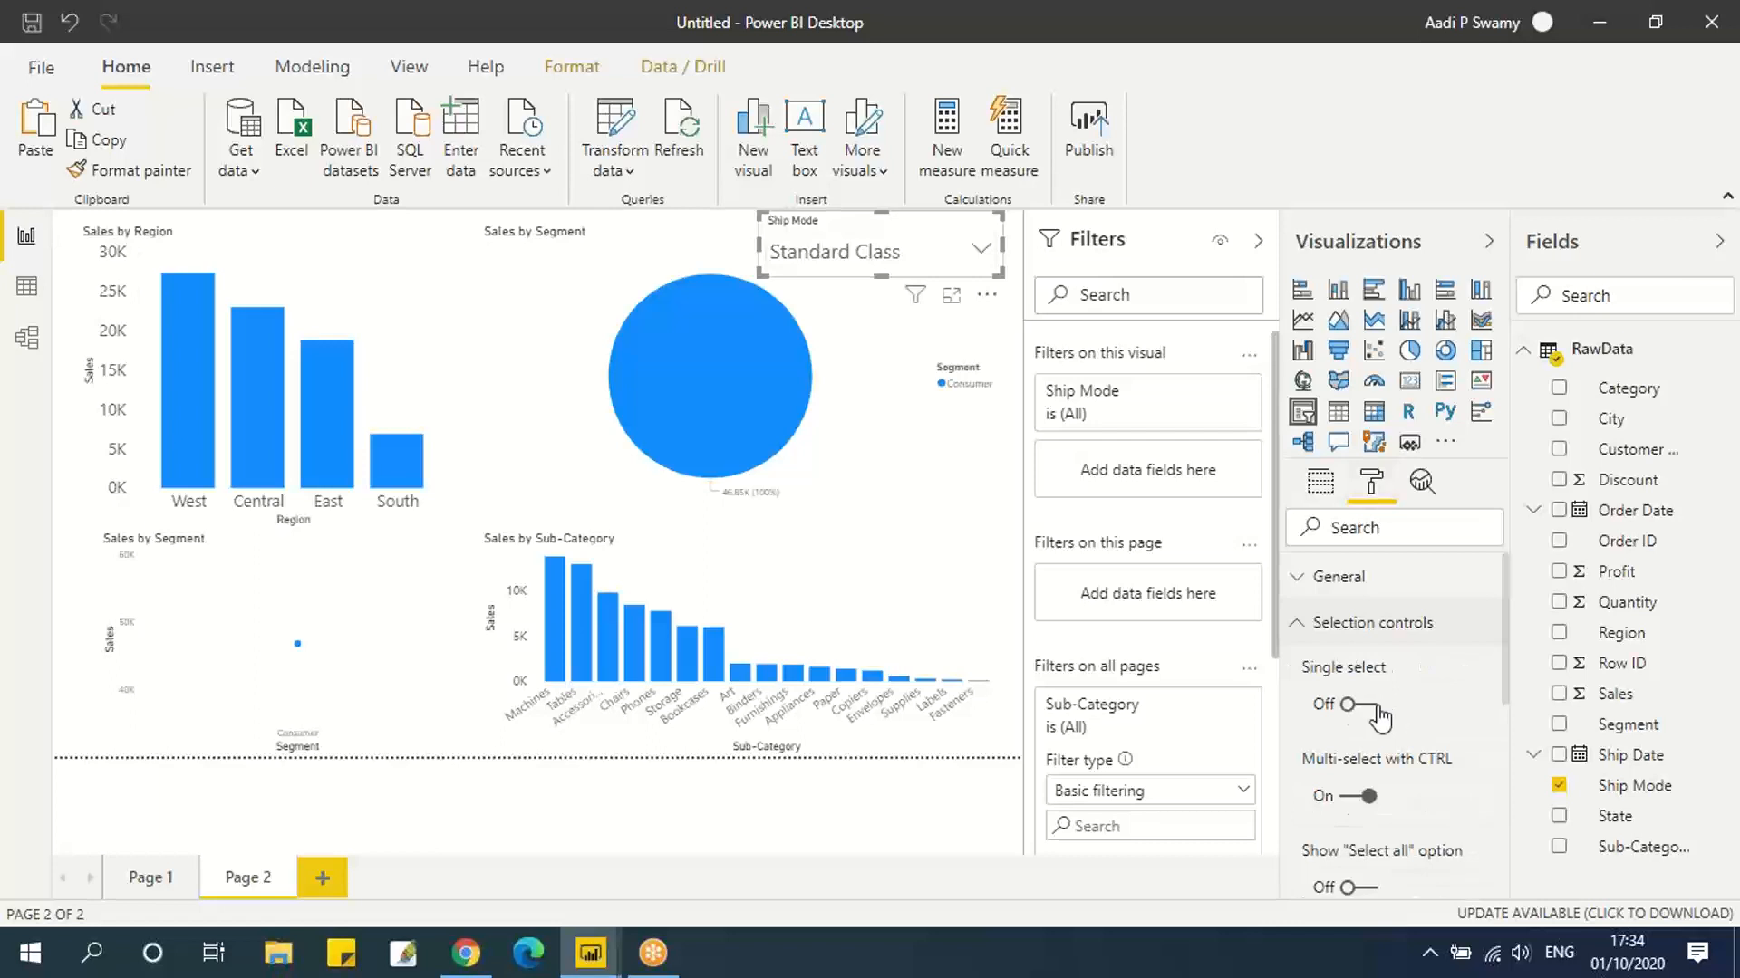
pyautogui.click(1368, 706)
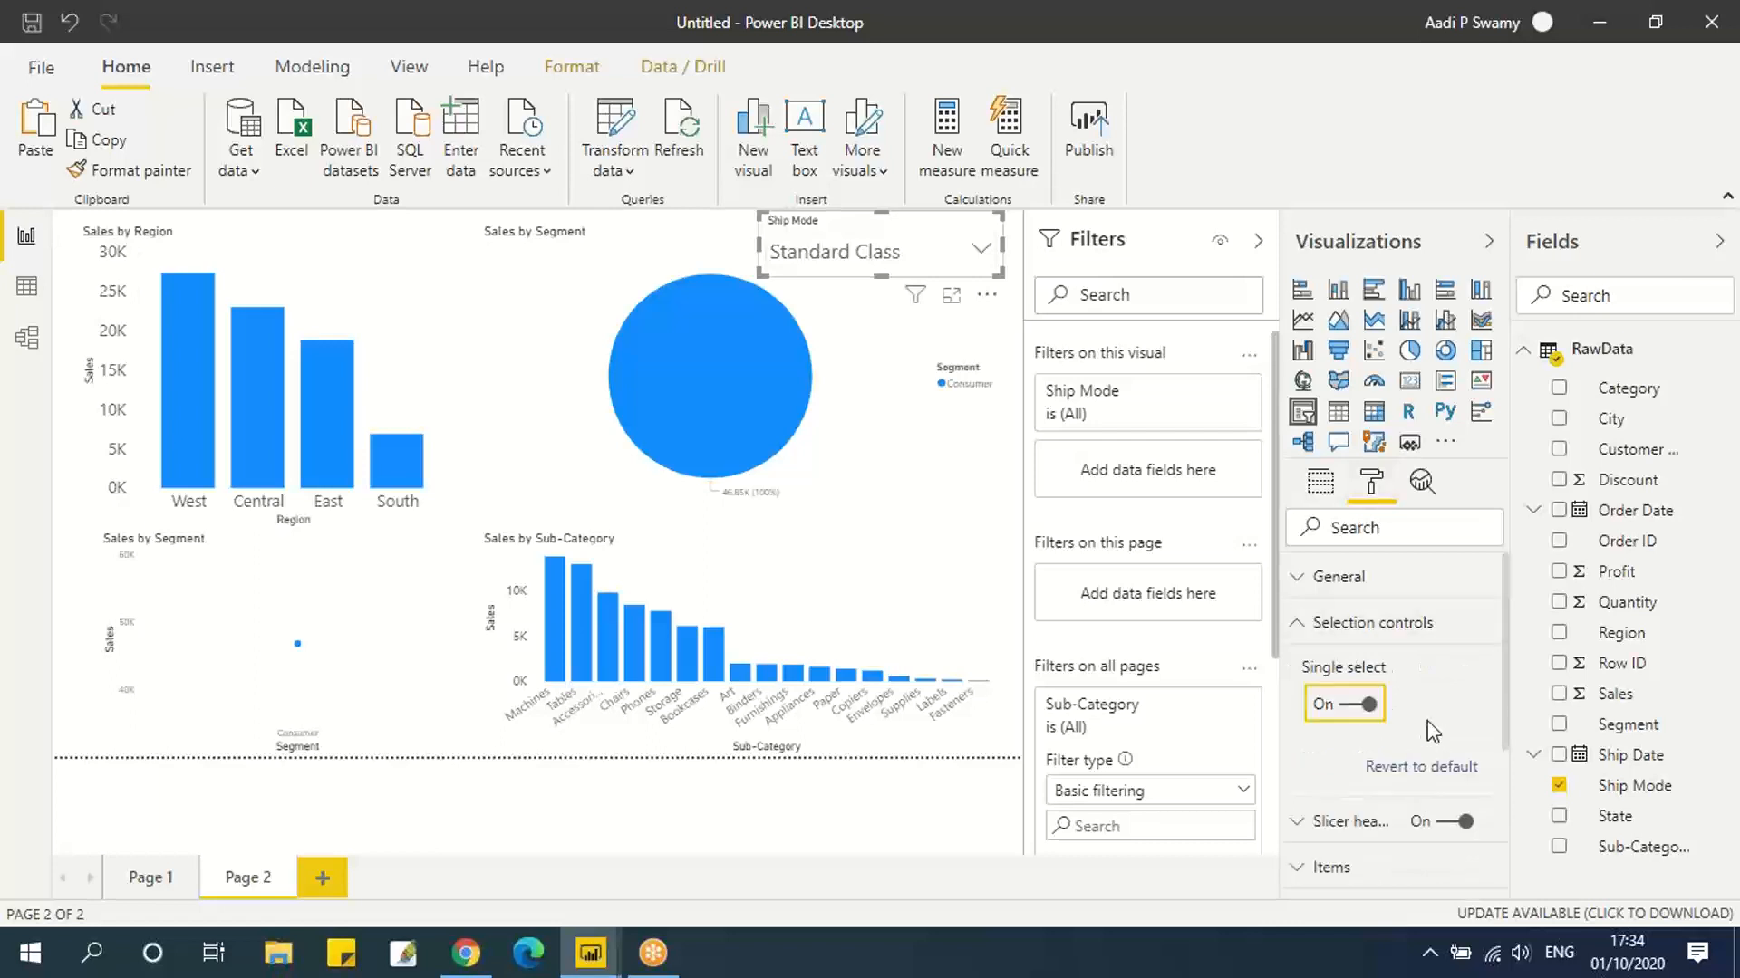
pyautogui.click(1343, 714)
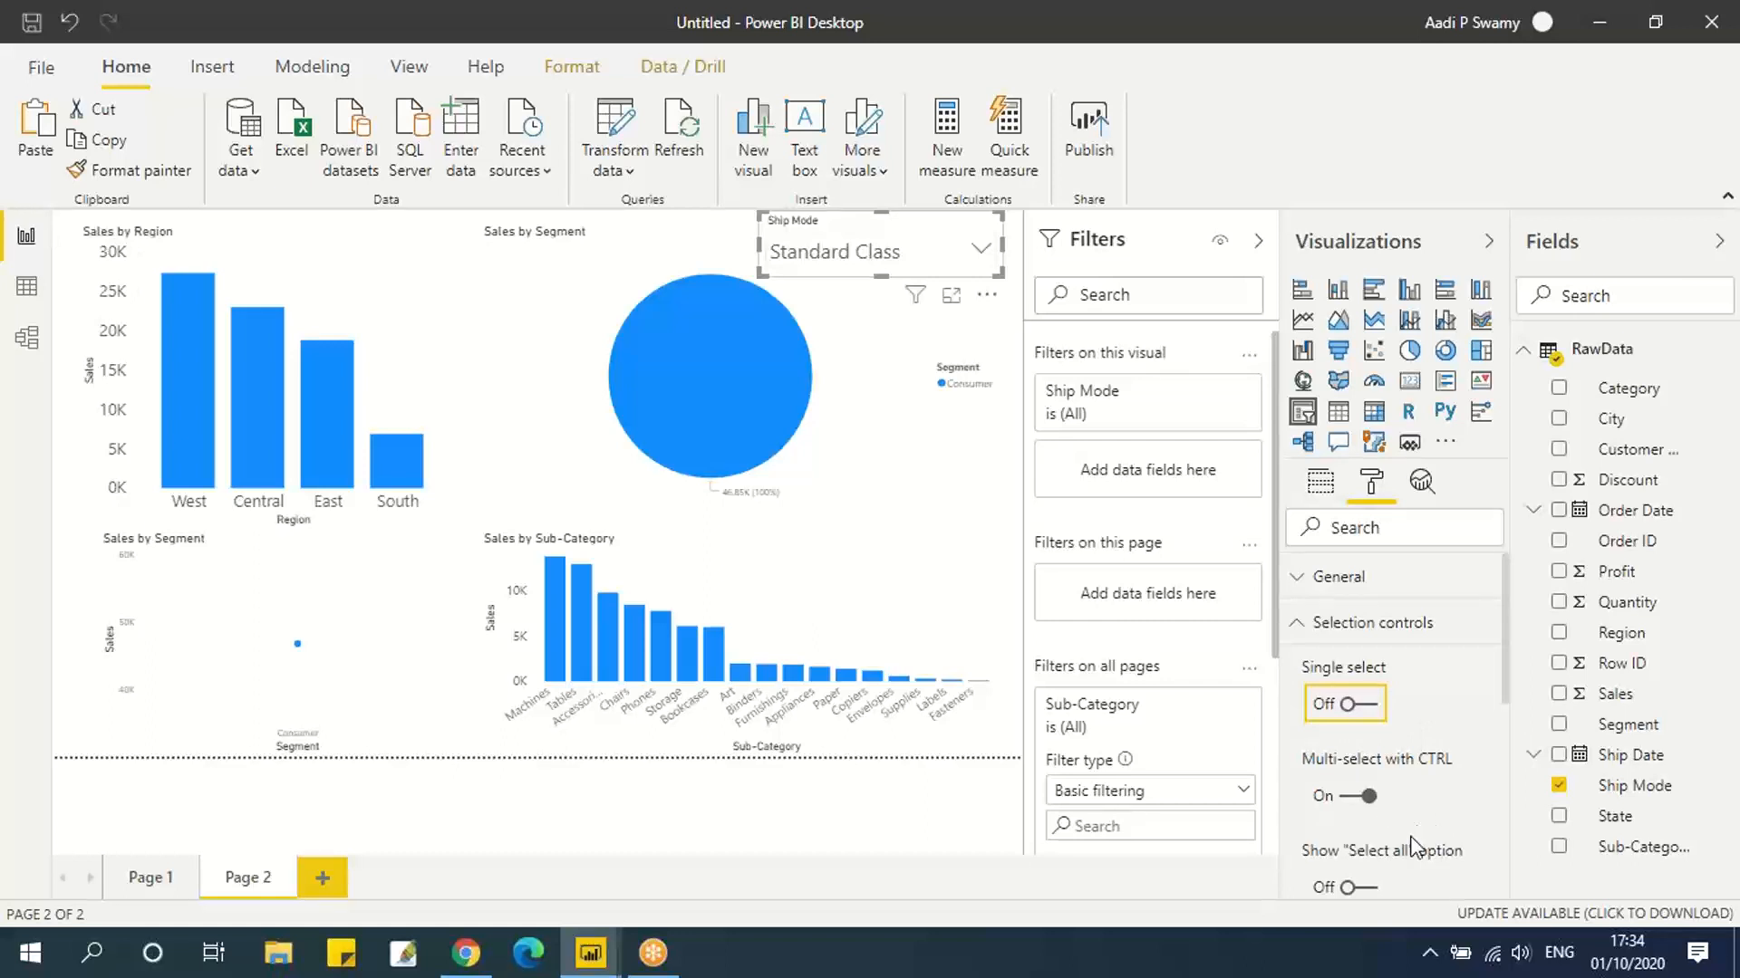
pyautogui.scroll(-1, 1414, 851)
pyautogui.click(1368, 761)
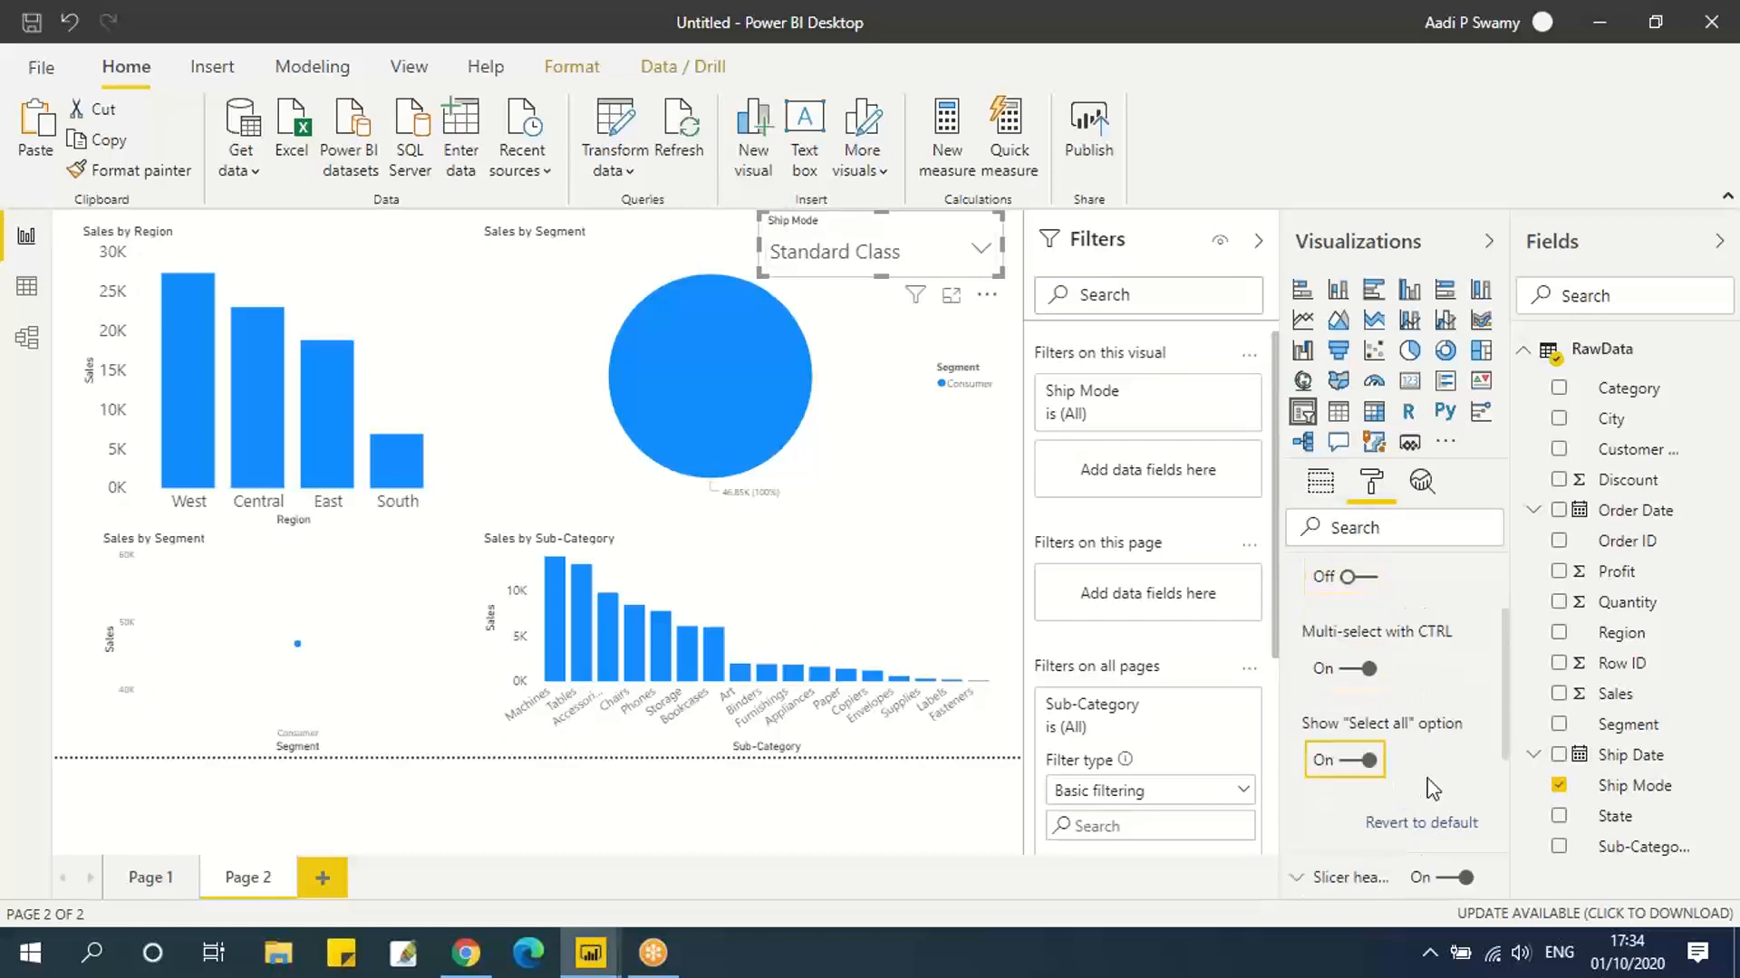
# Select all ship modes in the Ship Mode dropdown slicer and close its list.
pyautogui.click(981, 250)
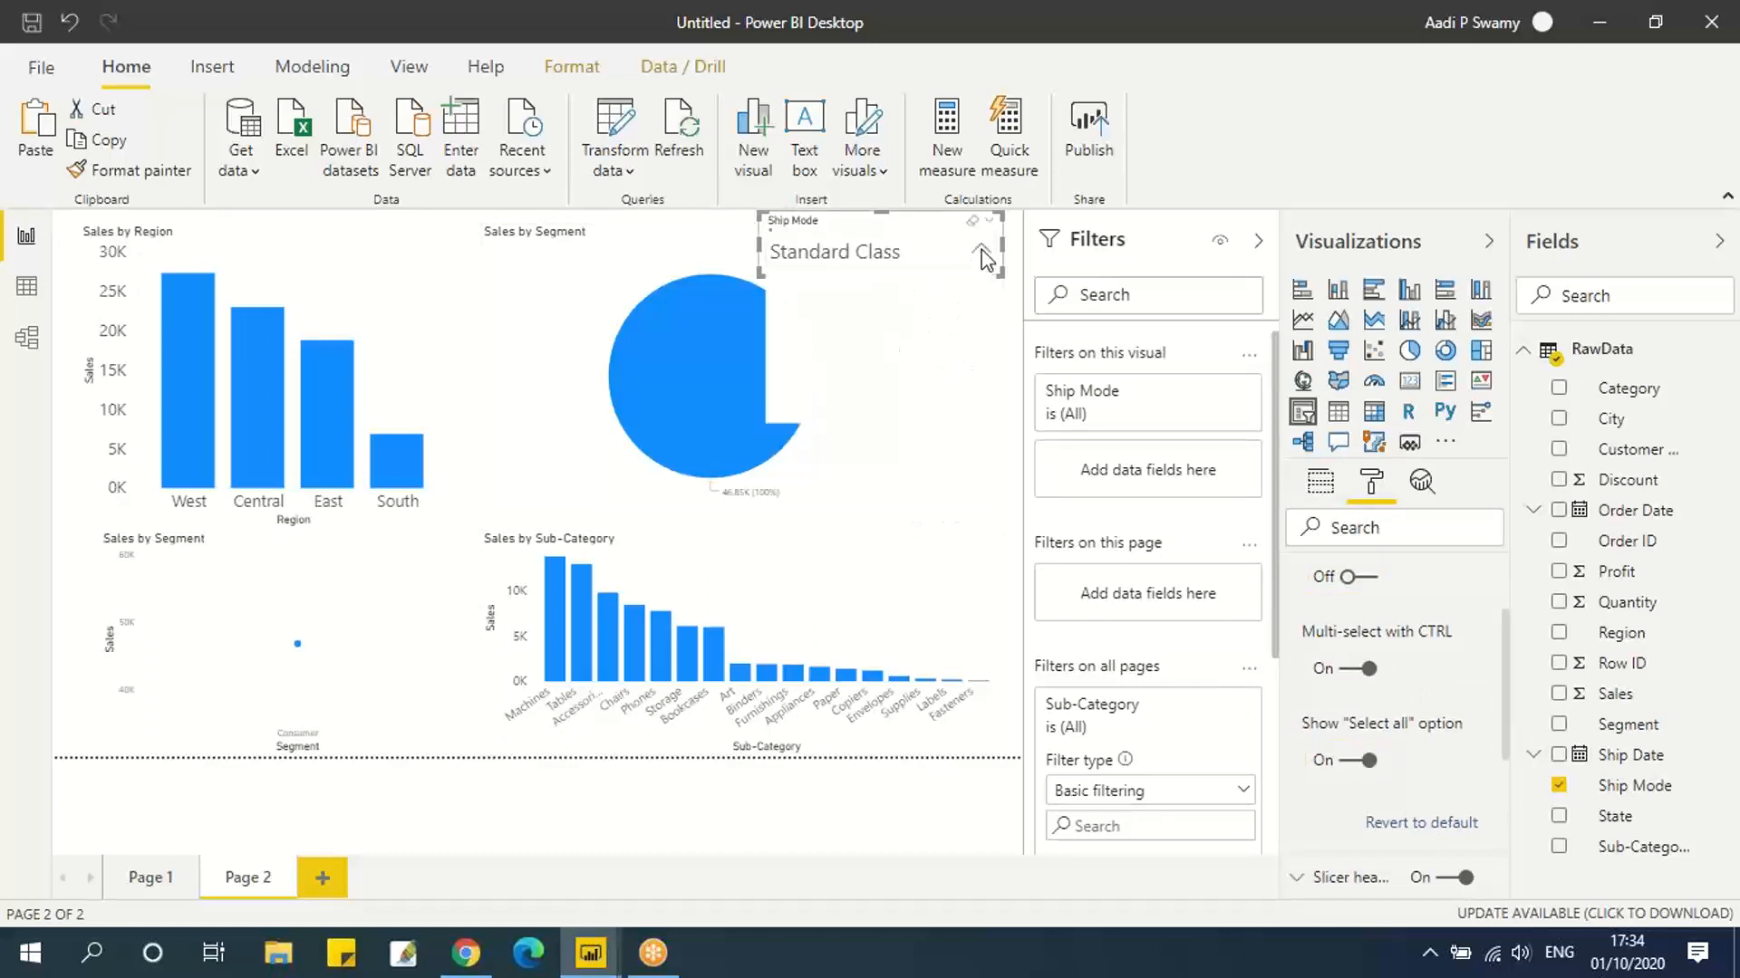
pyautogui.click(777, 282)
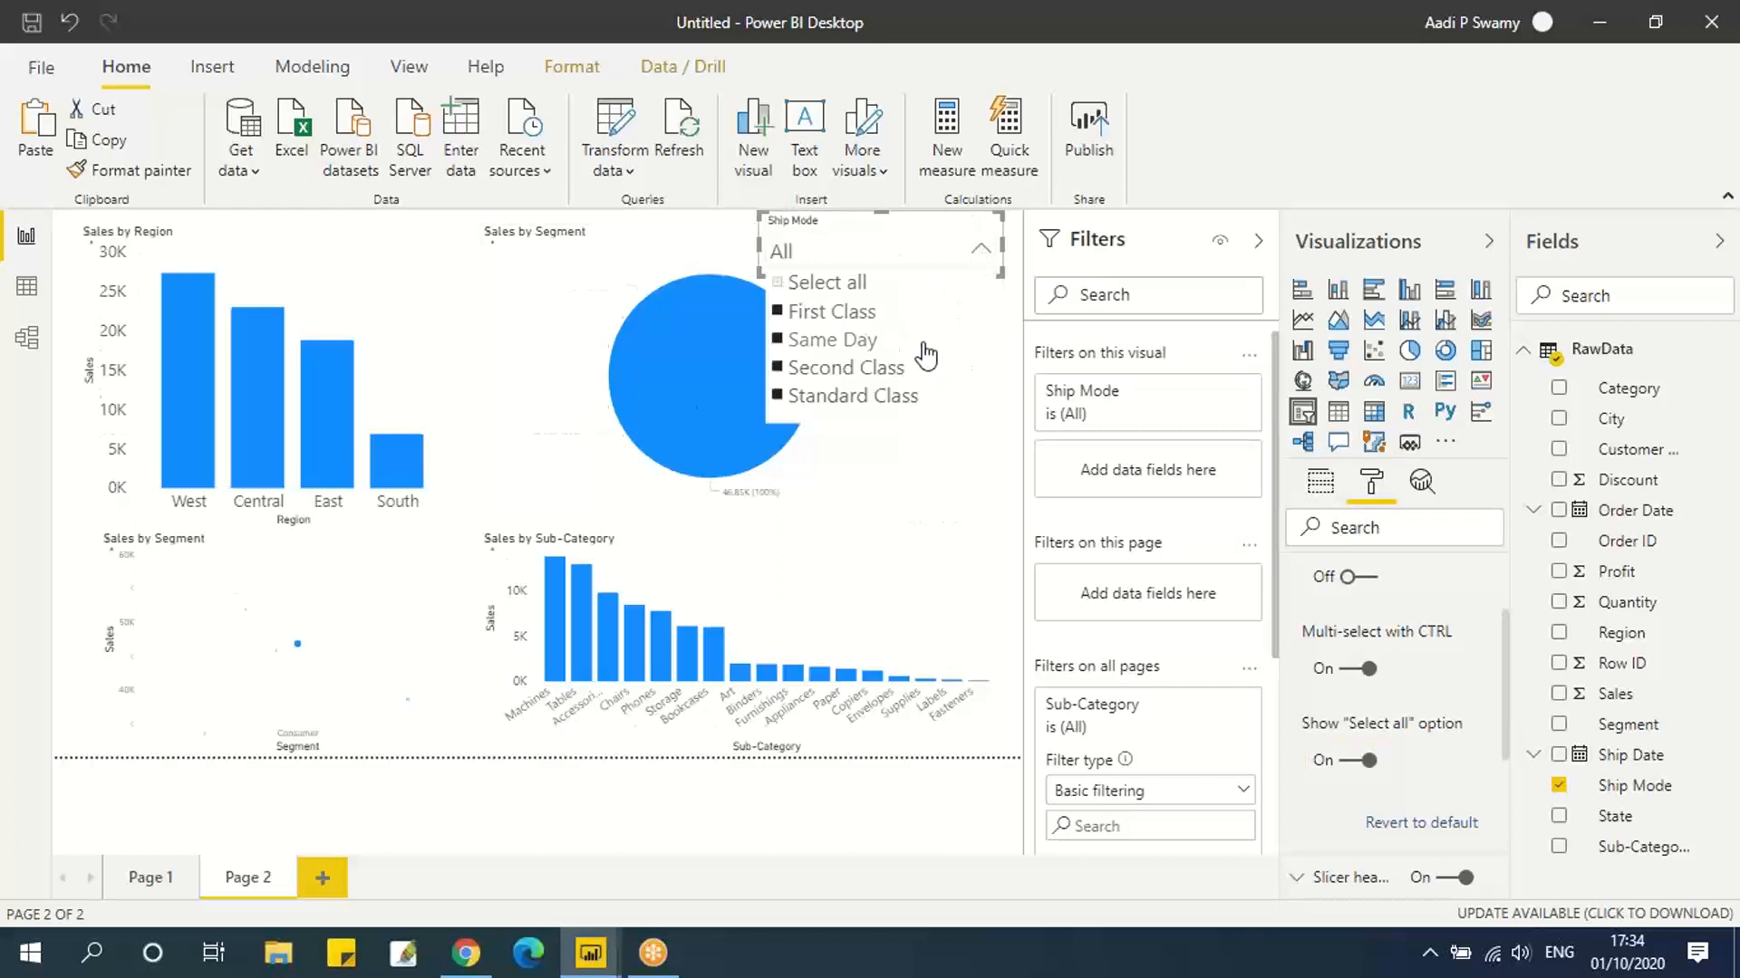
pyautogui.click(721, 221)
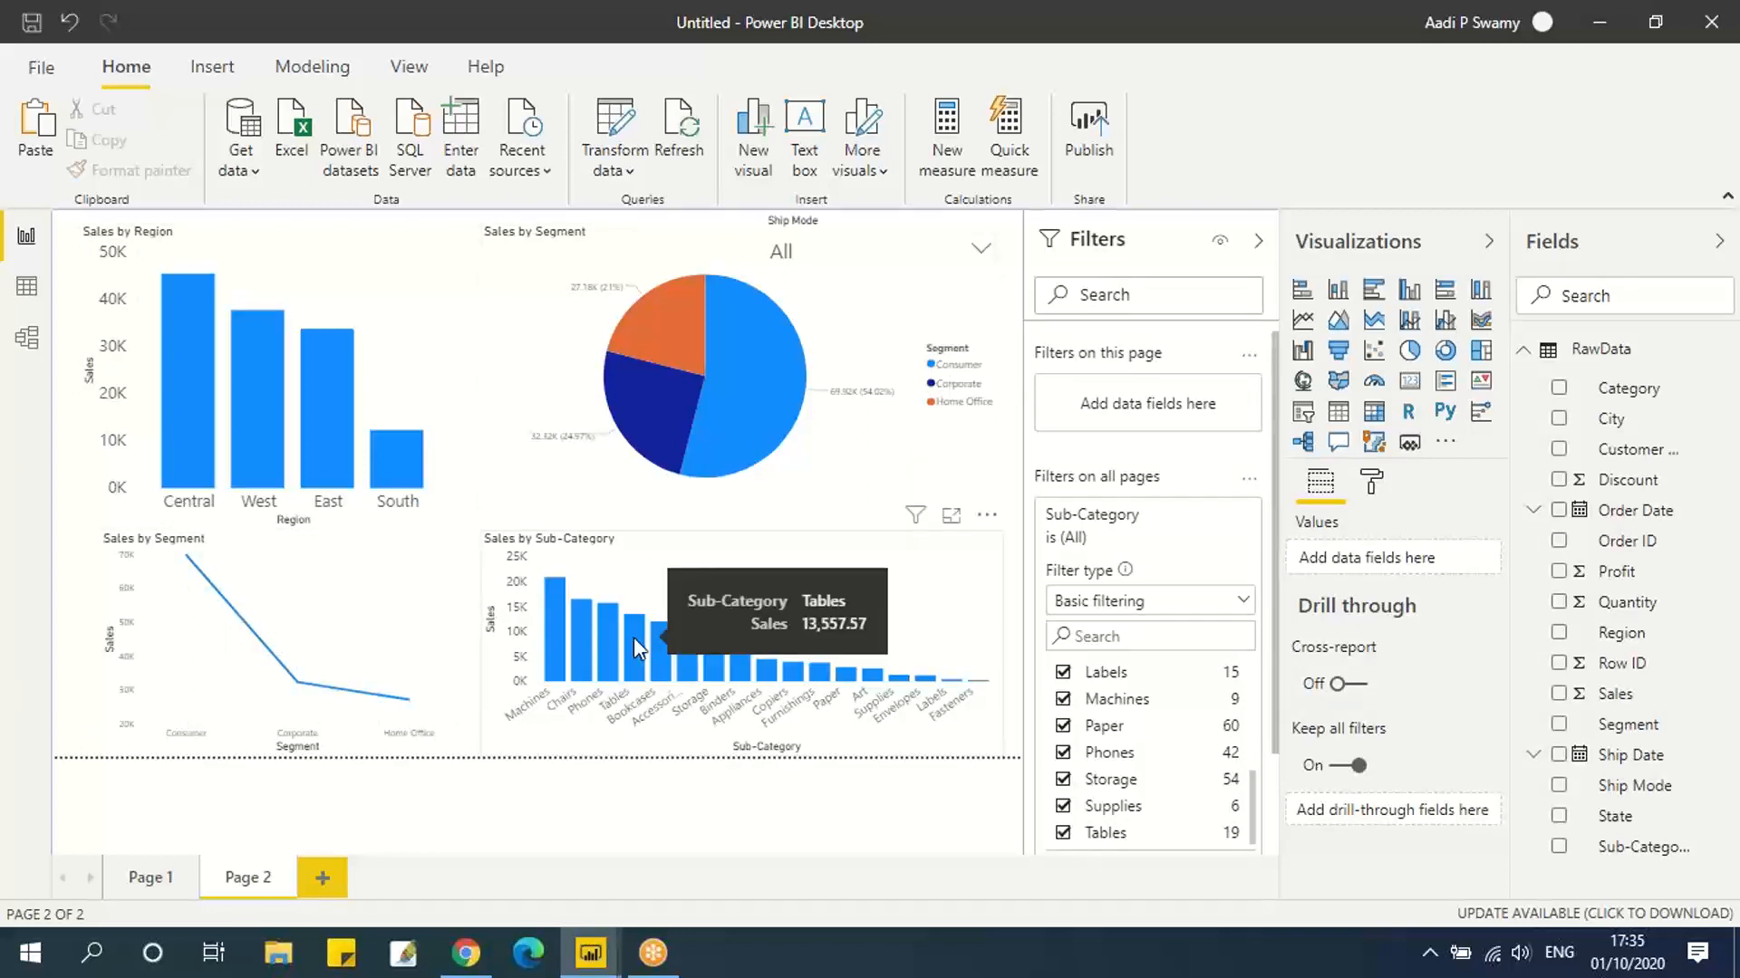
# Cross-highlight the other charts by the Home Office, Consumer and Corporate slices of the Sales by Segment pie chart, and clear the highlight.
pyautogui.moveTo(681, 350)
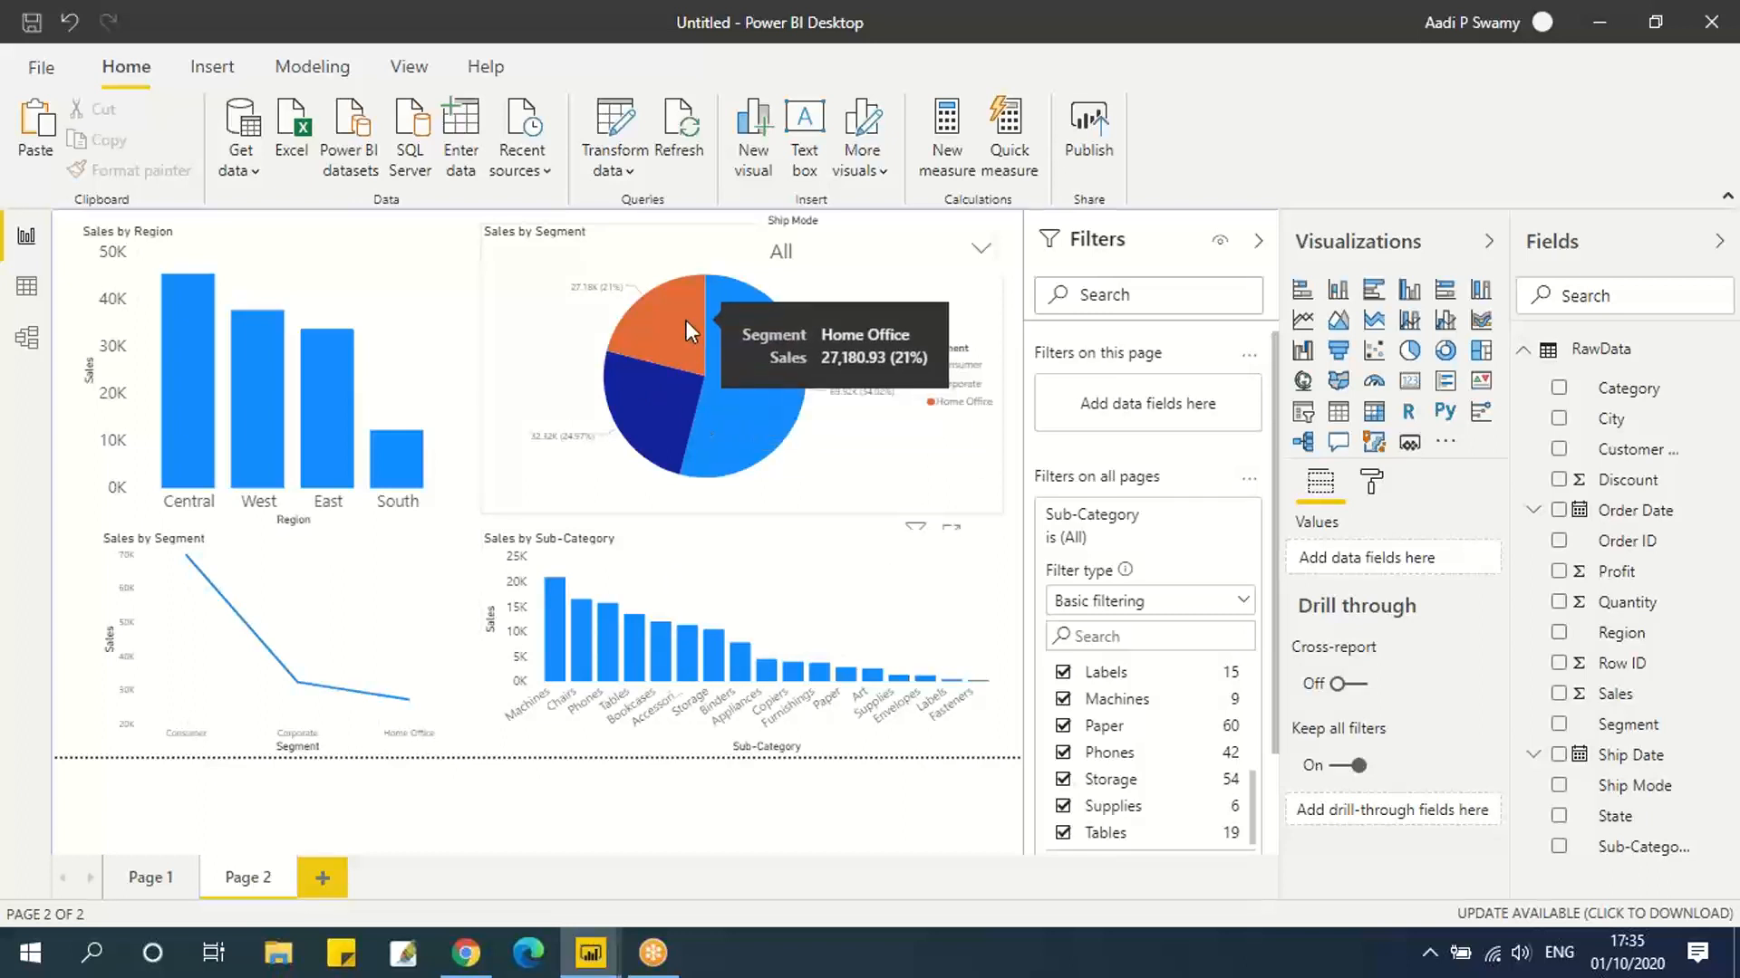
pyautogui.click(693, 314)
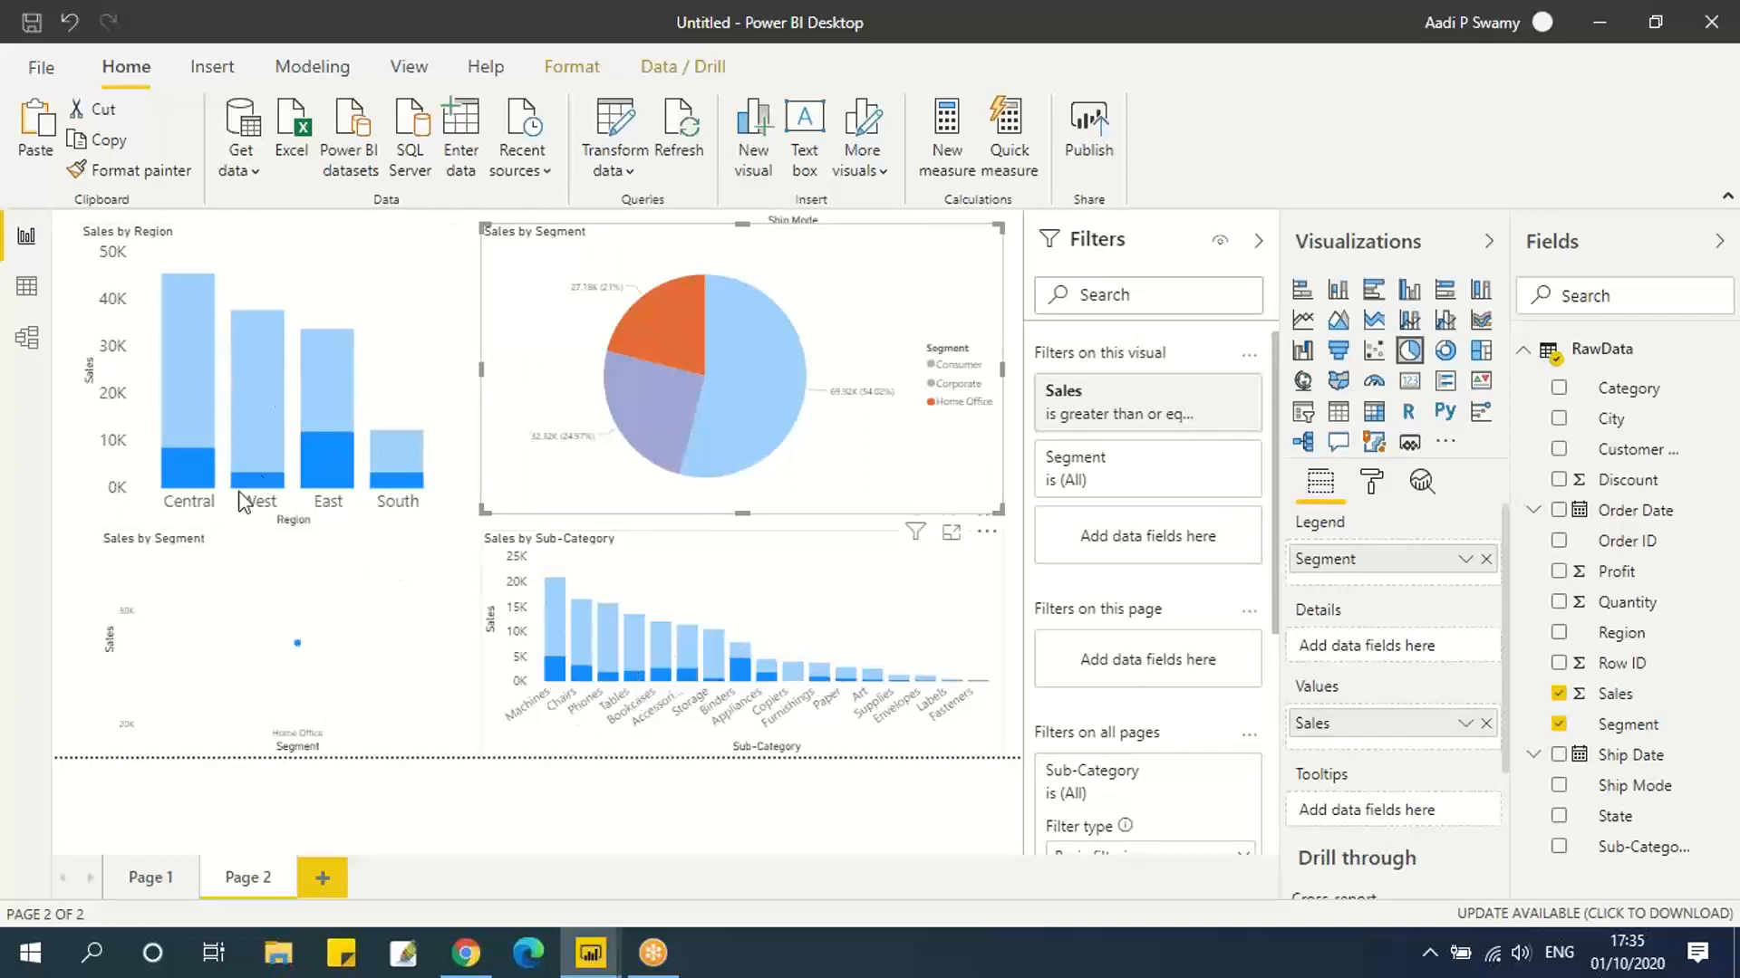
pyautogui.click(761, 348)
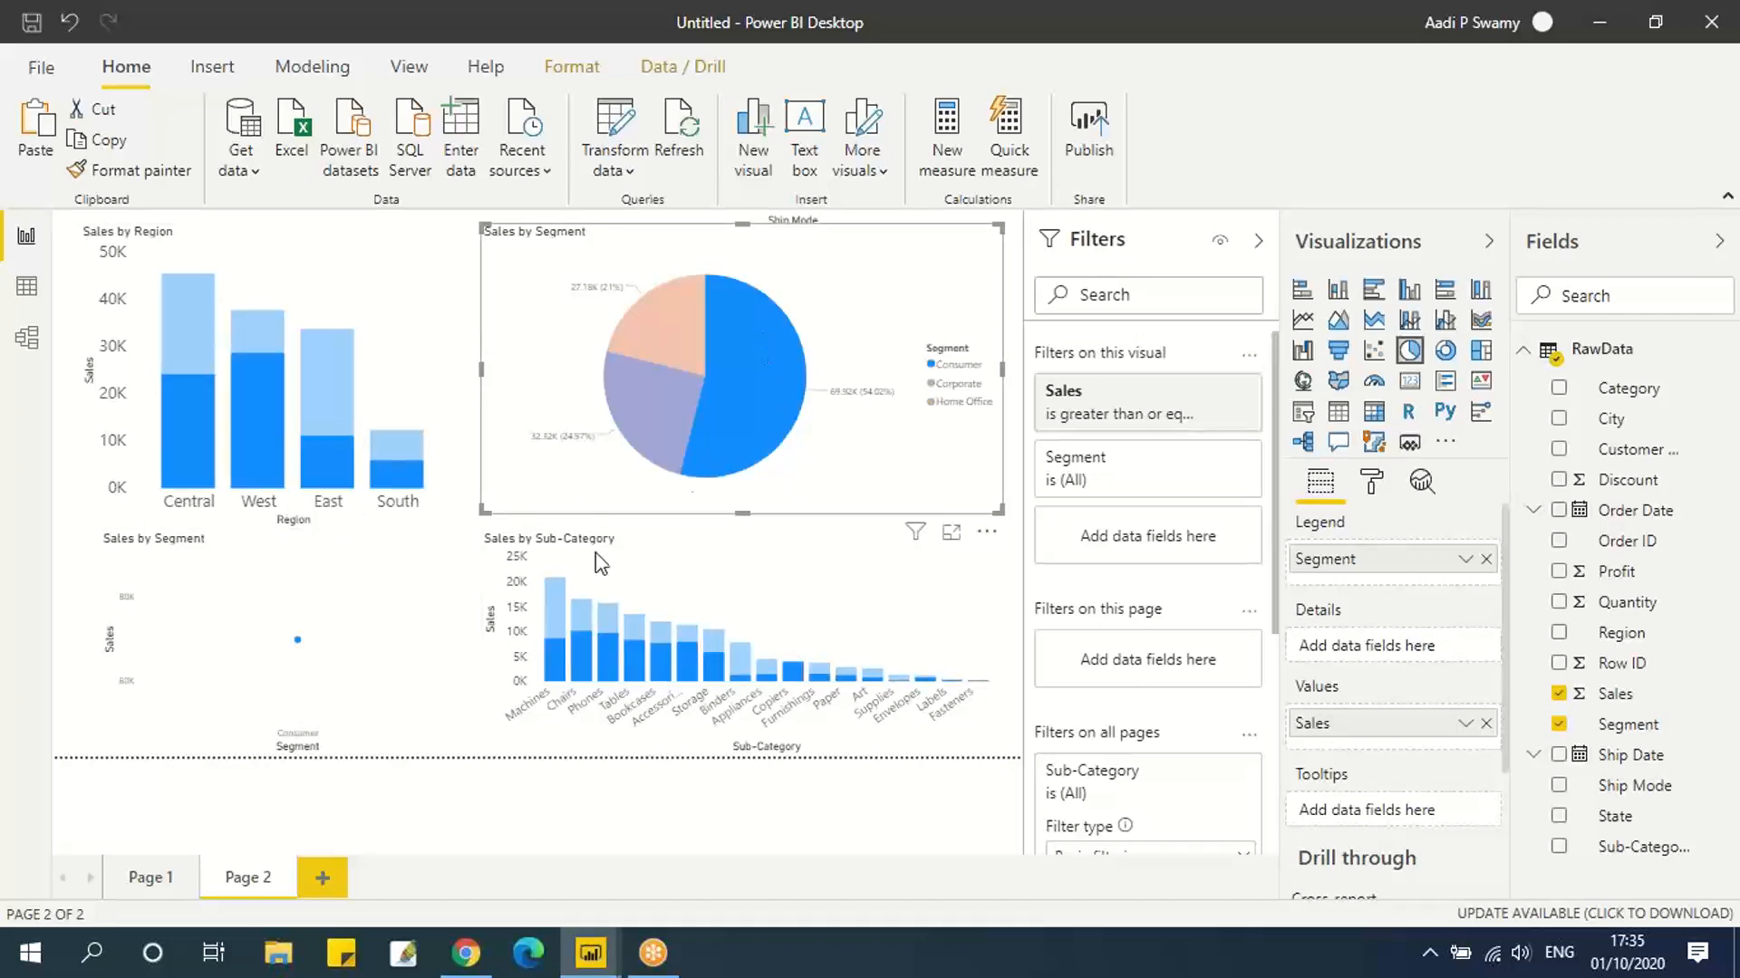
pyautogui.click(652, 412)
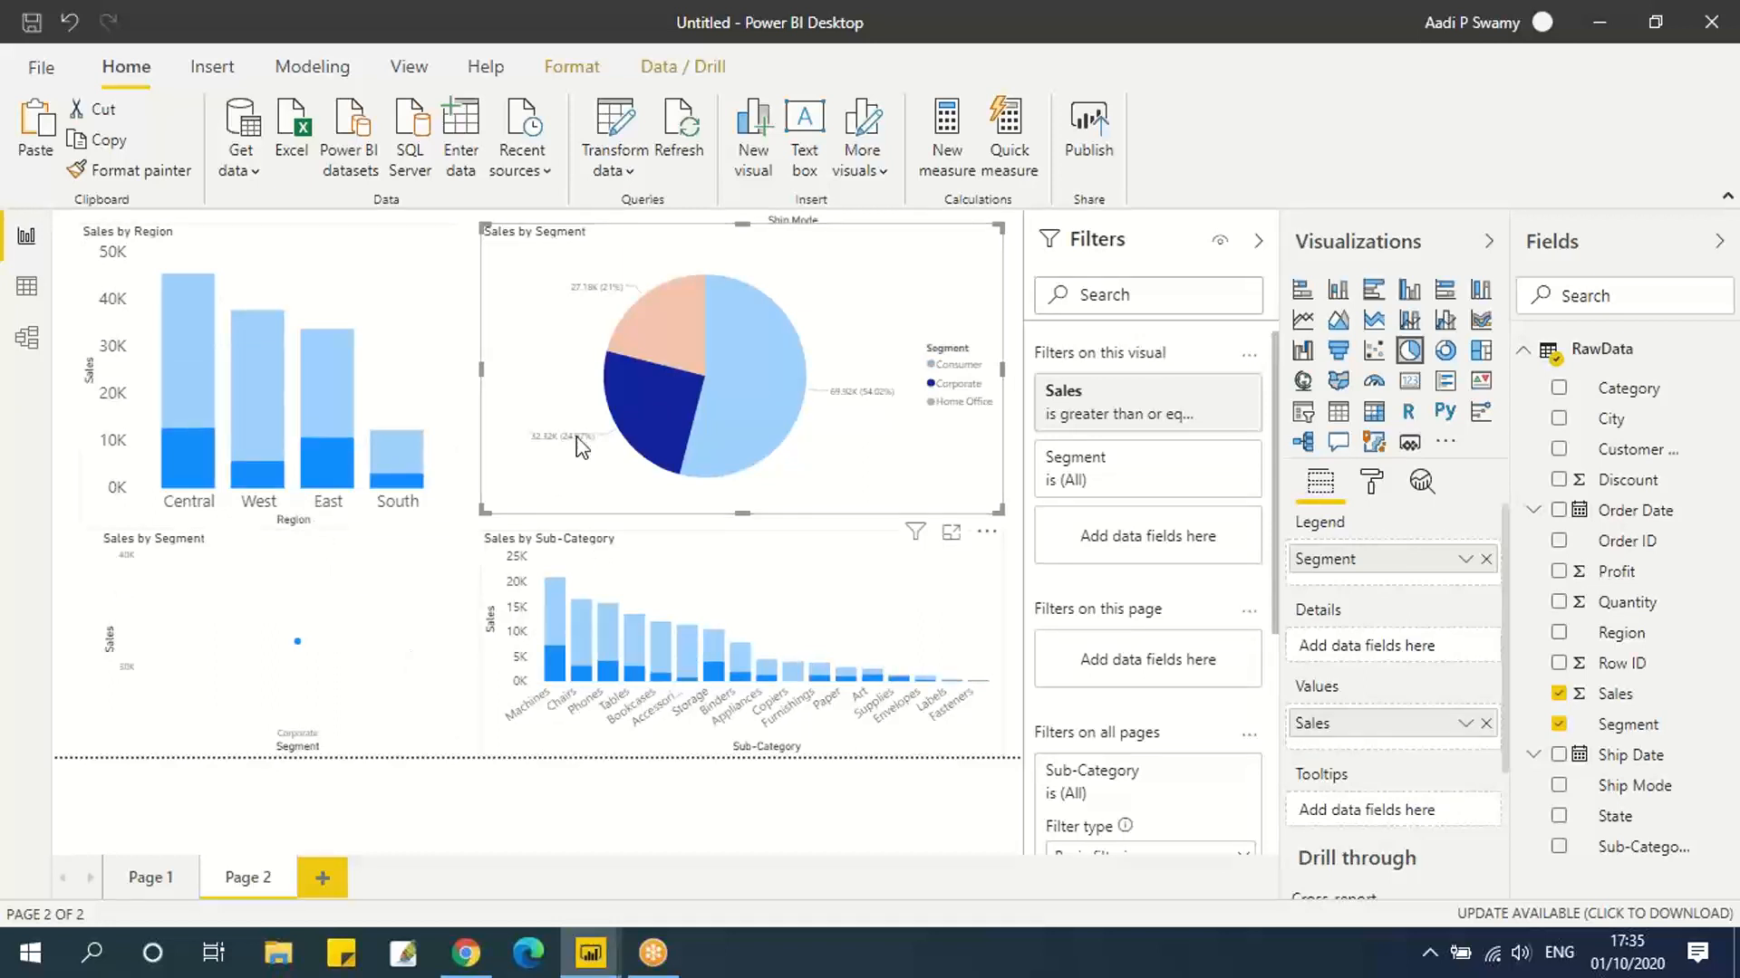
pyautogui.click(681, 335)
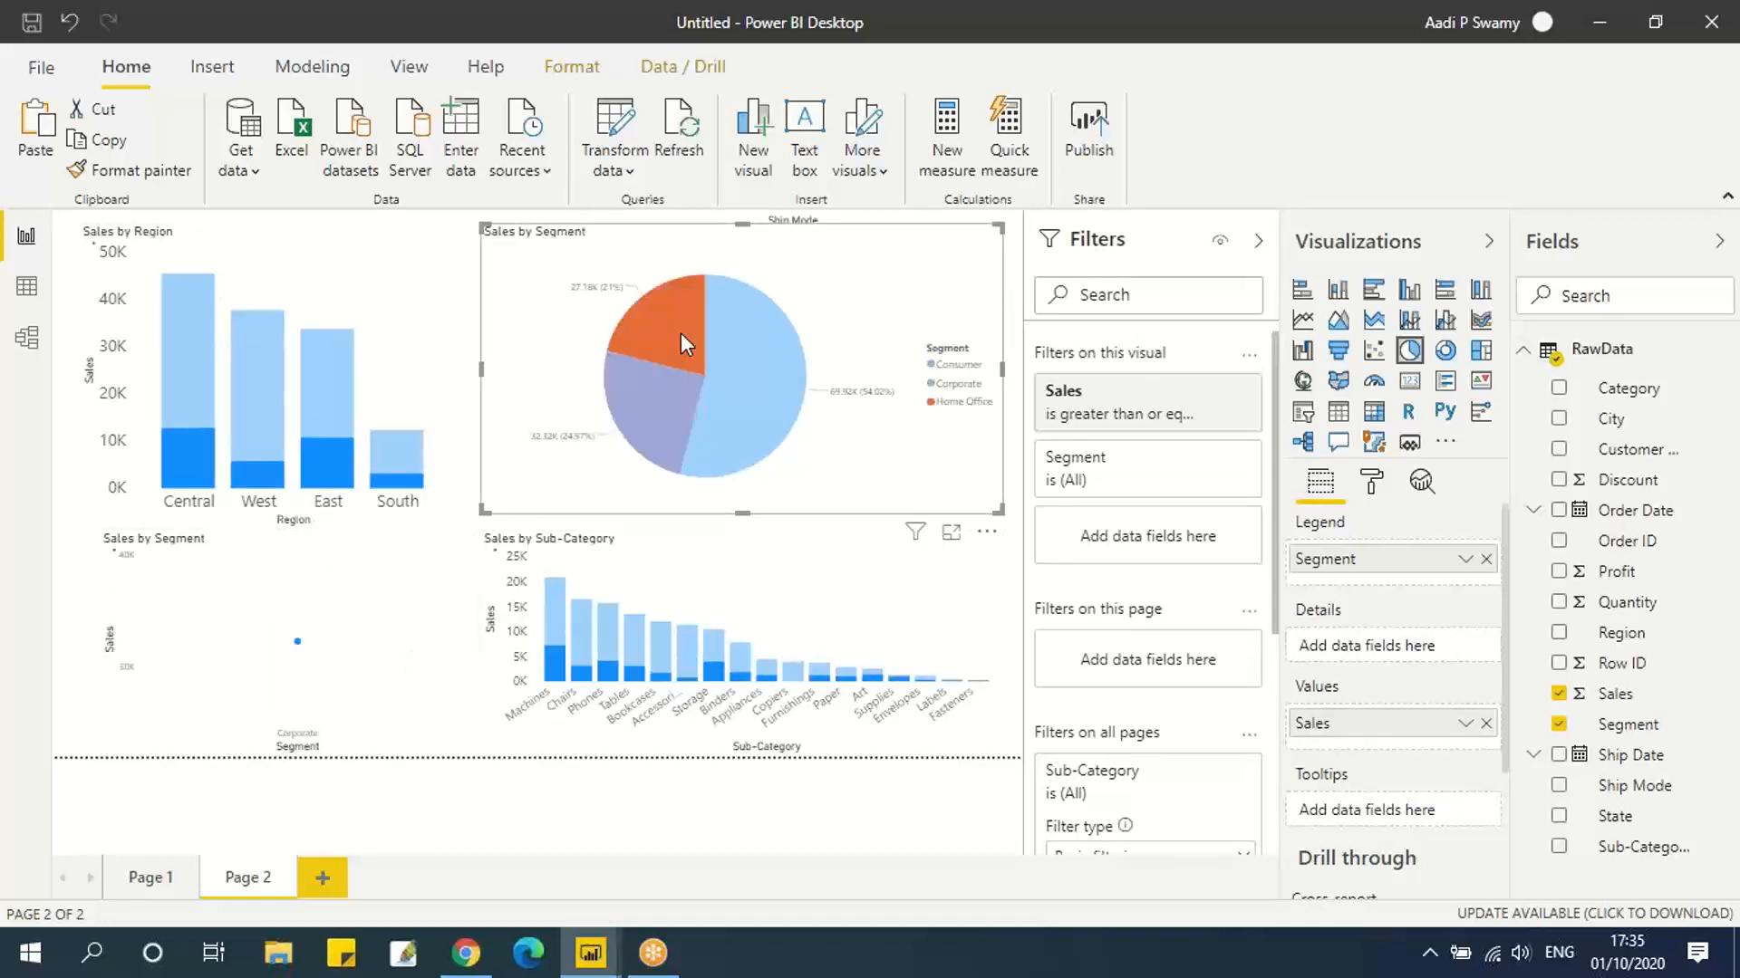
pyautogui.click(748, 364)
pyautogui.click(509, 296)
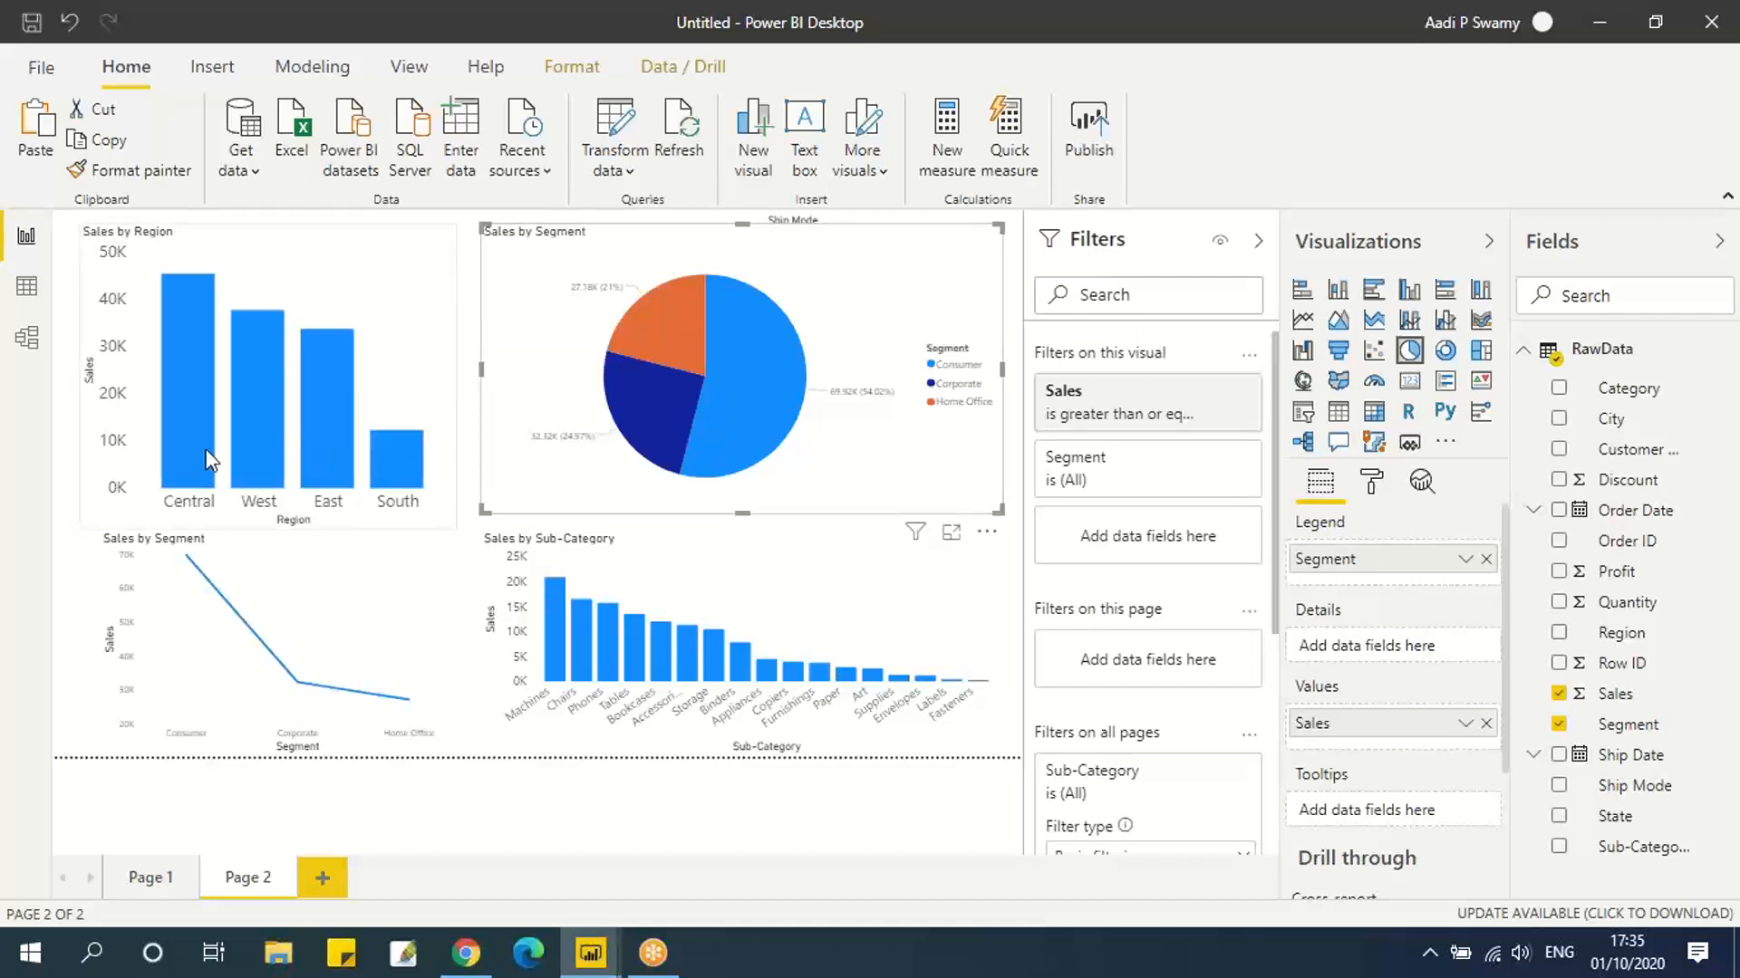
# Cross-highlight the page's charts by Central, West, East and South in turn from the Sales by Region chart.
pyautogui.click(200, 422)
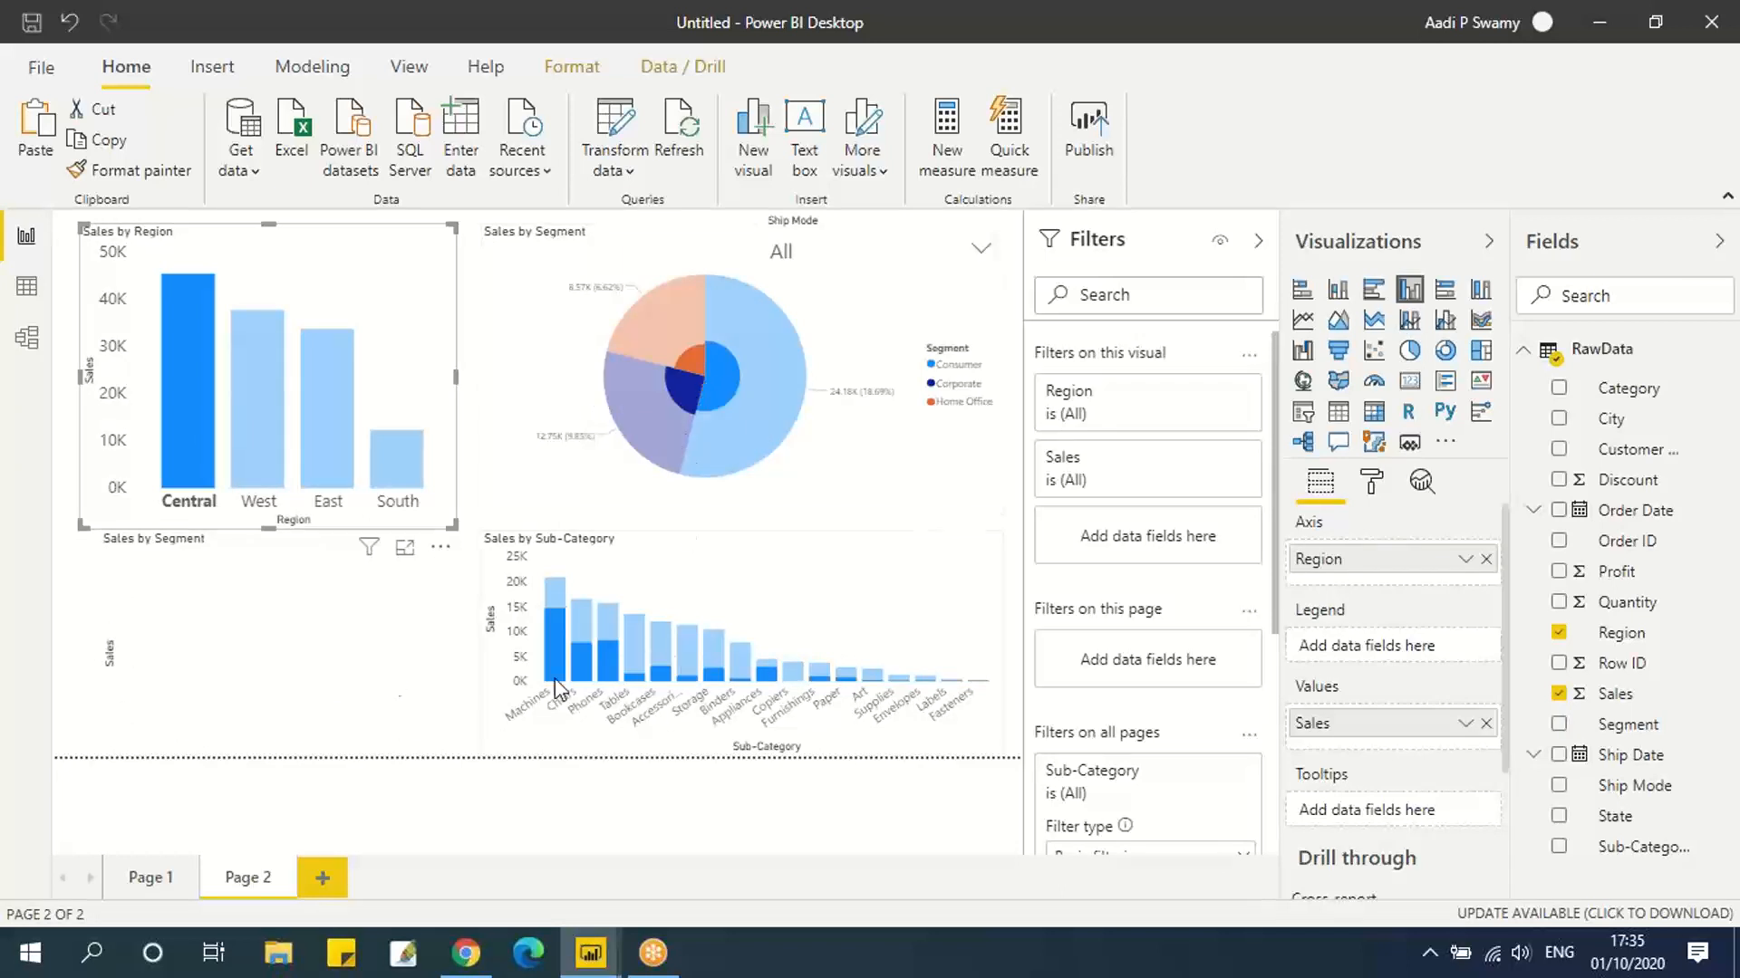
pyautogui.click(286, 391)
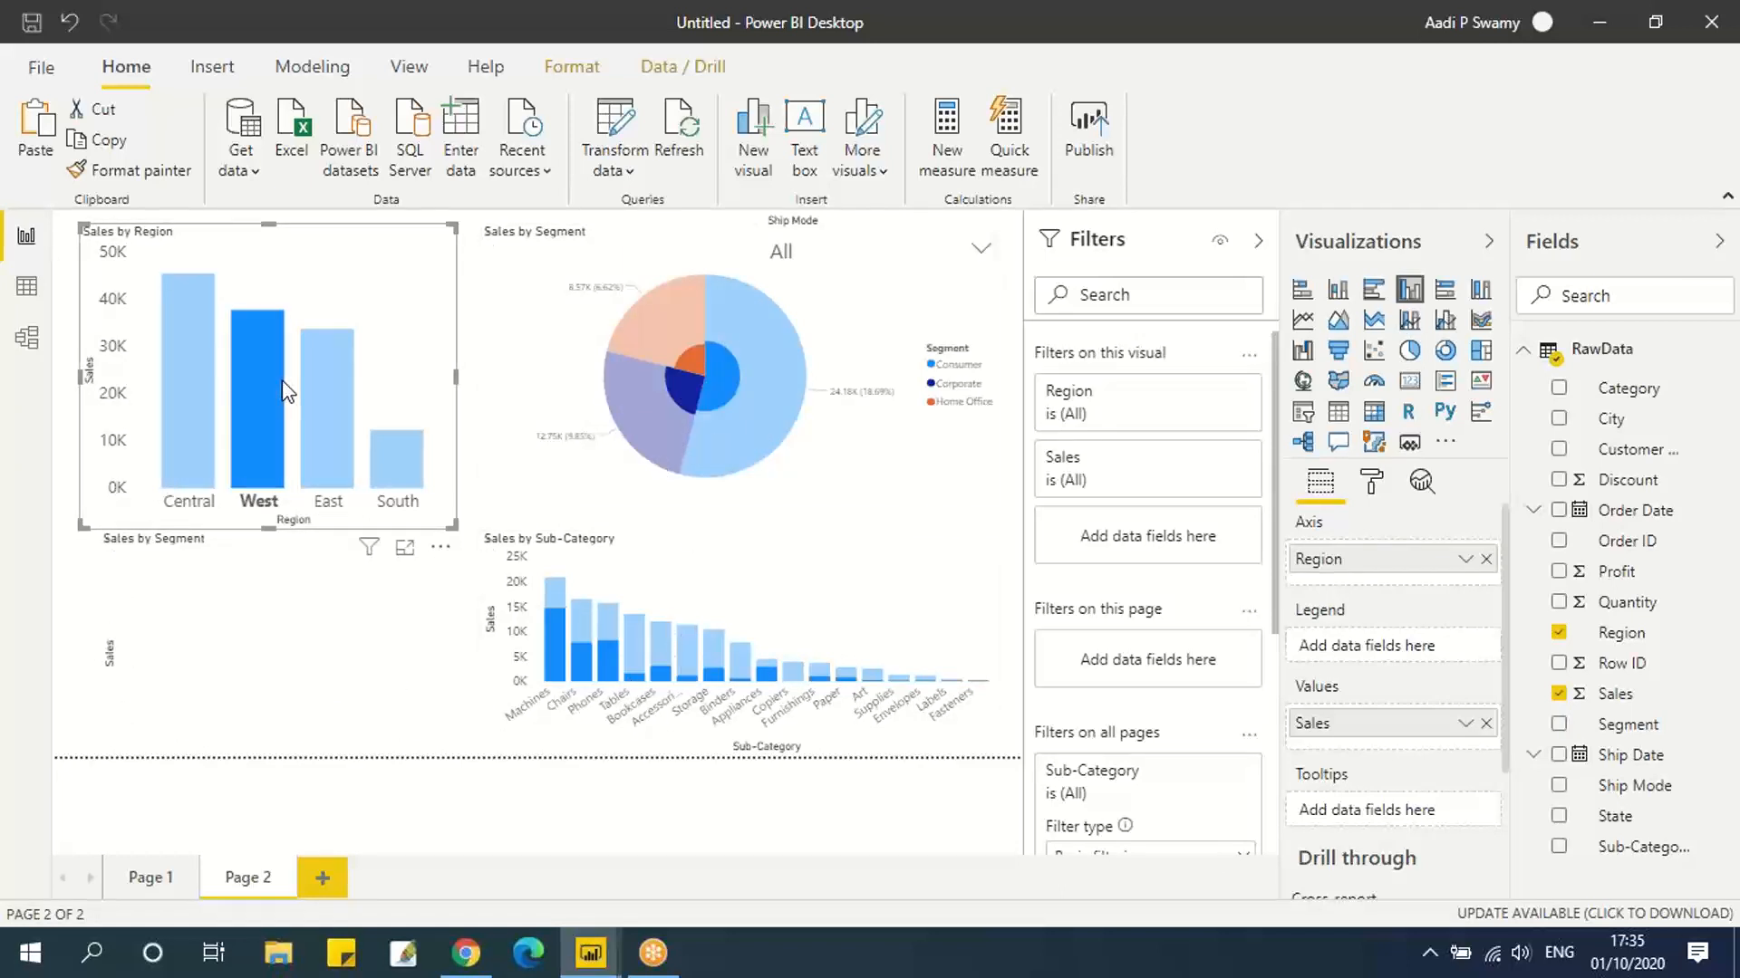
pyautogui.click(337, 399)
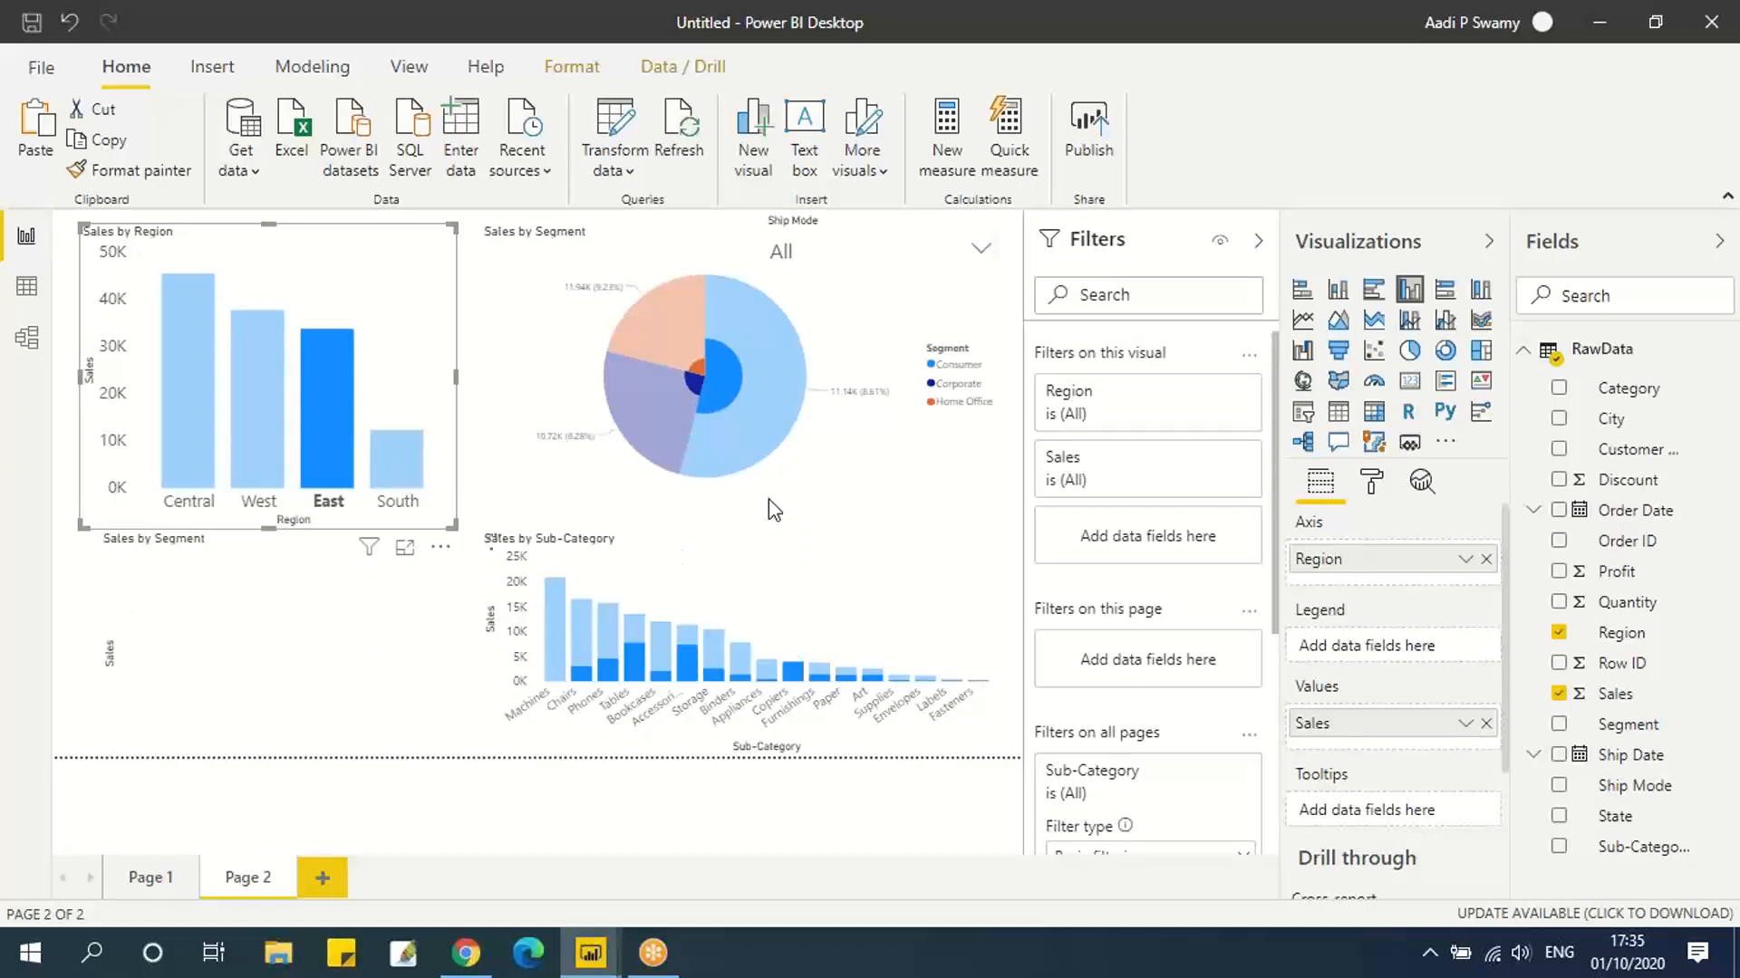
pyautogui.click(396, 457)
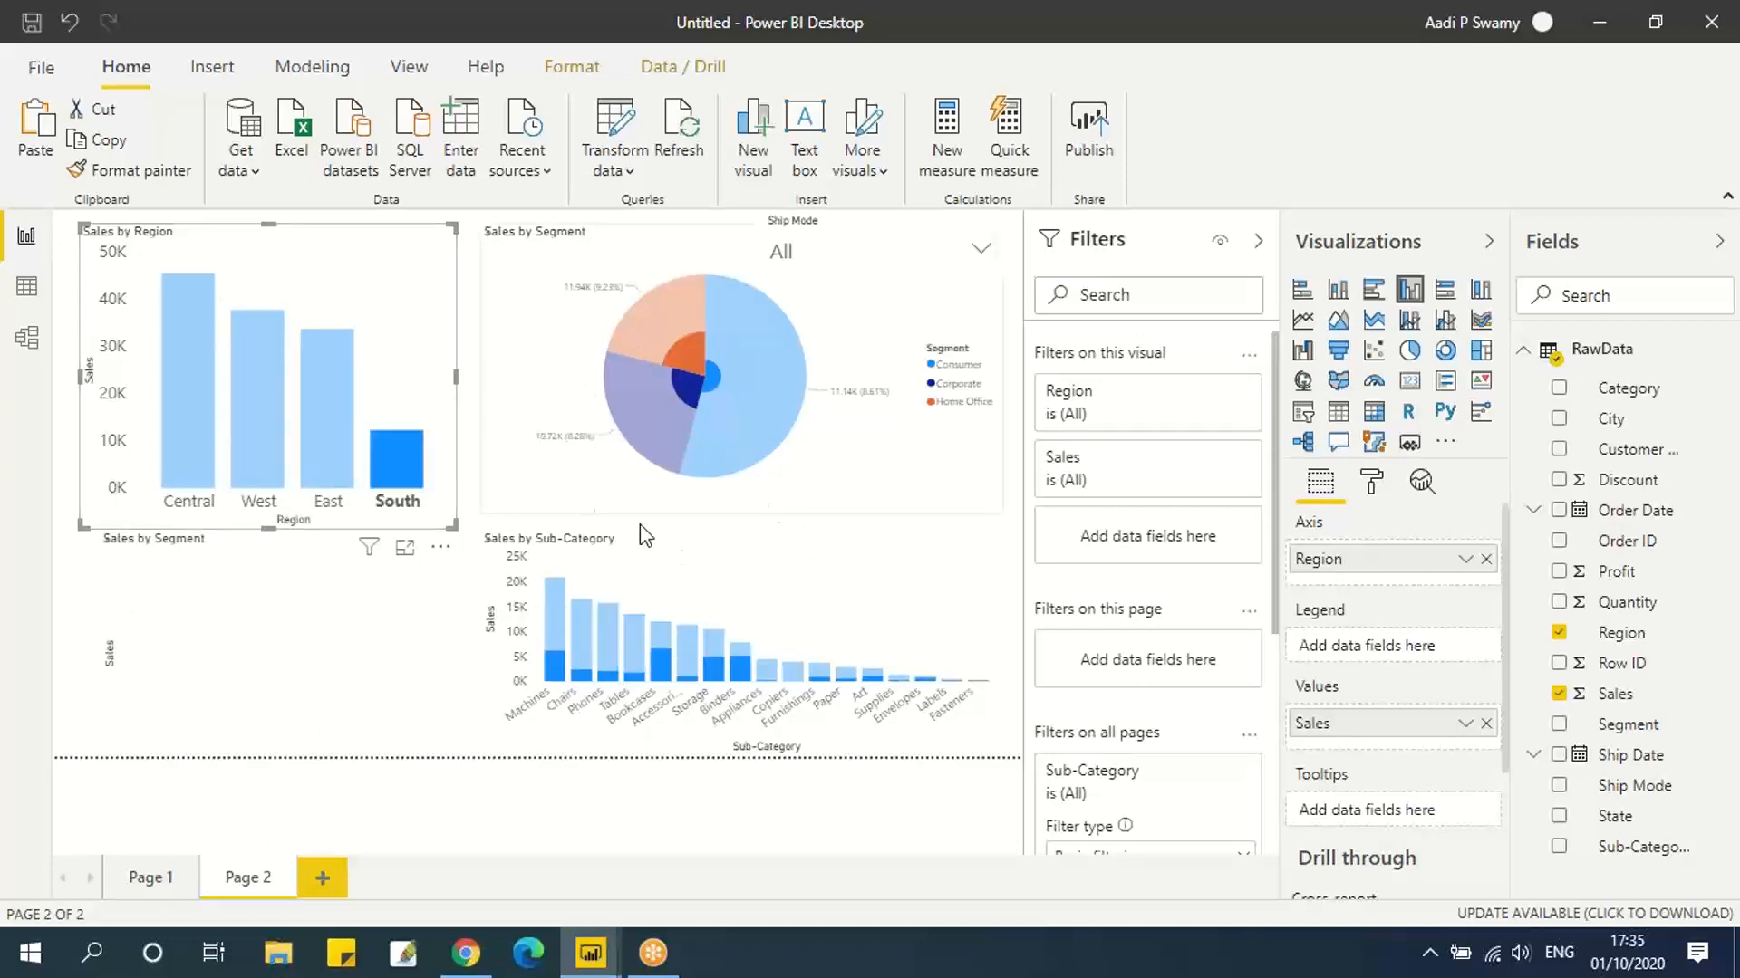
# Cross-highlight the page by Chairs, Phones and Storage in the Sales by Sub-Category chart, and clear the highlight.
pyautogui.click(590, 634)
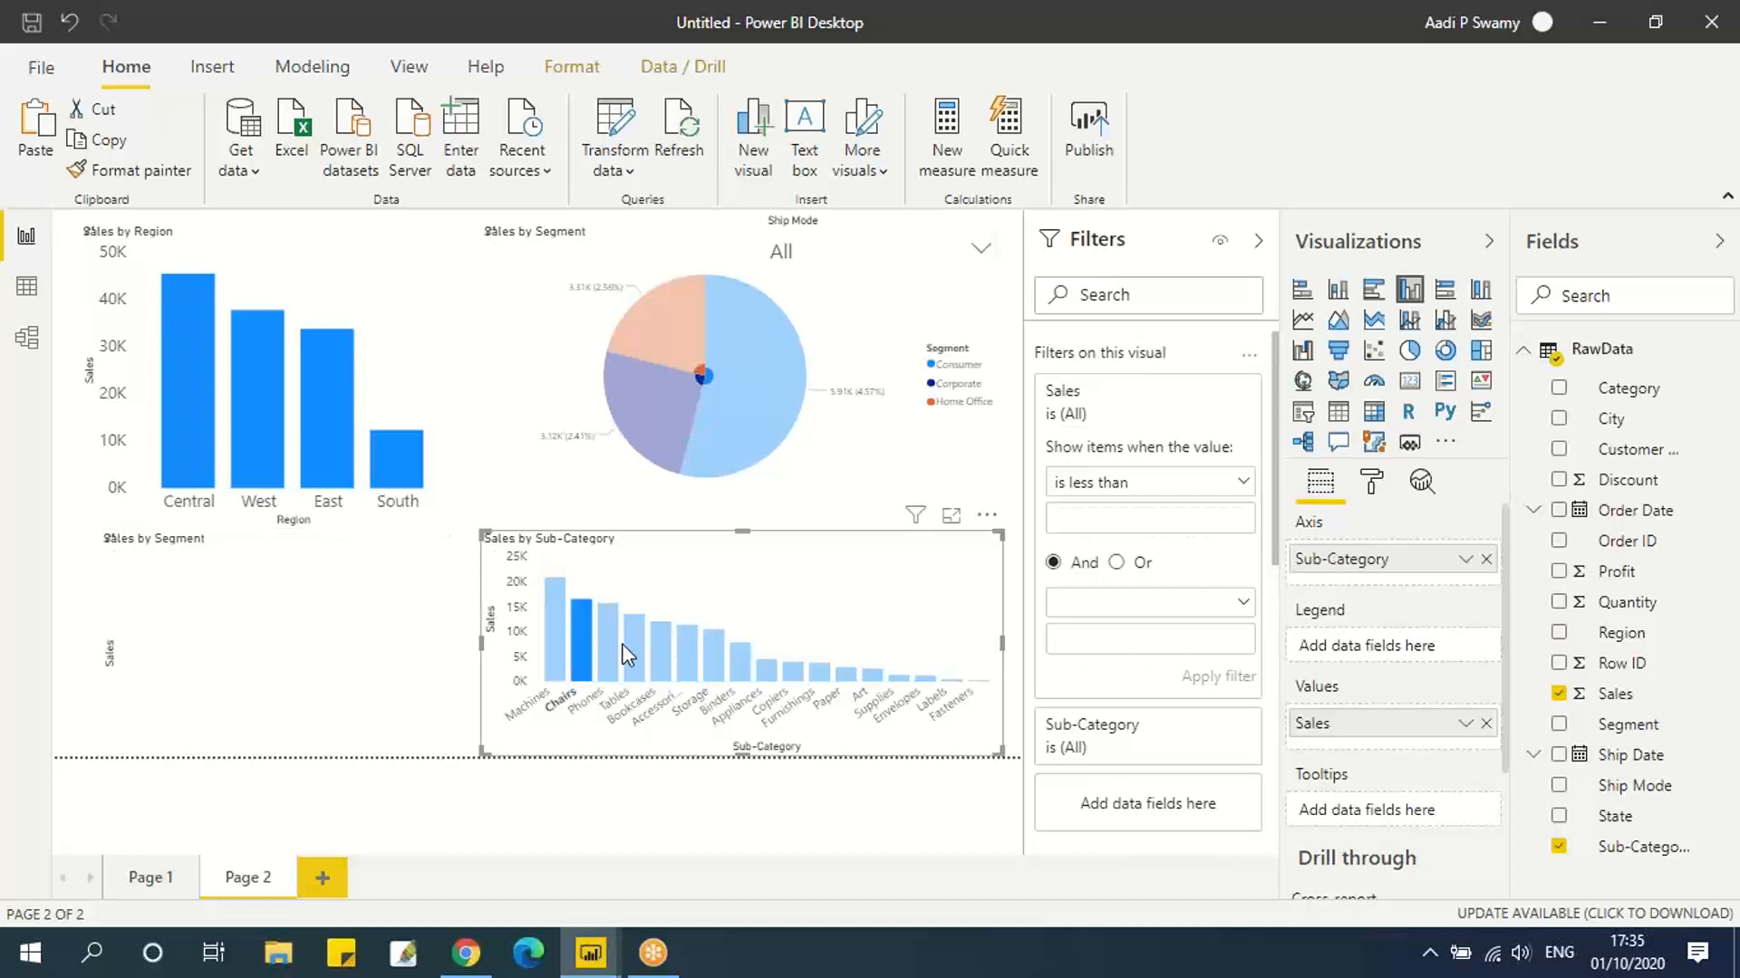
pyautogui.click(605, 635)
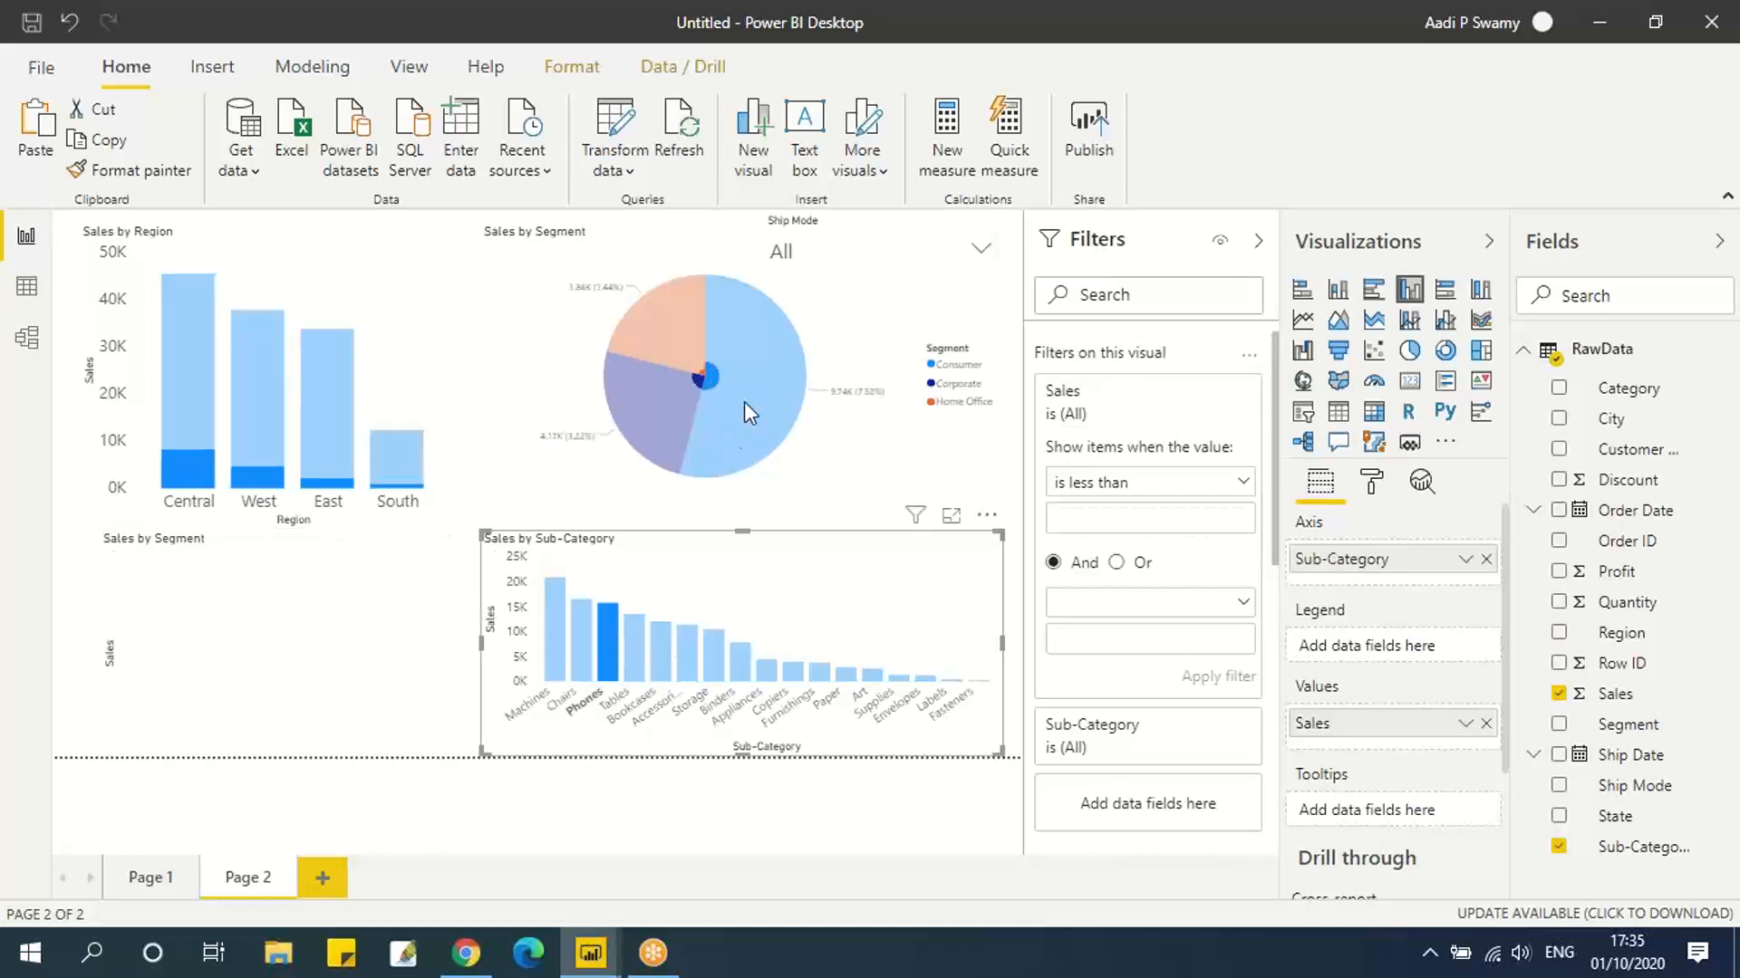
pyautogui.click(719, 655)
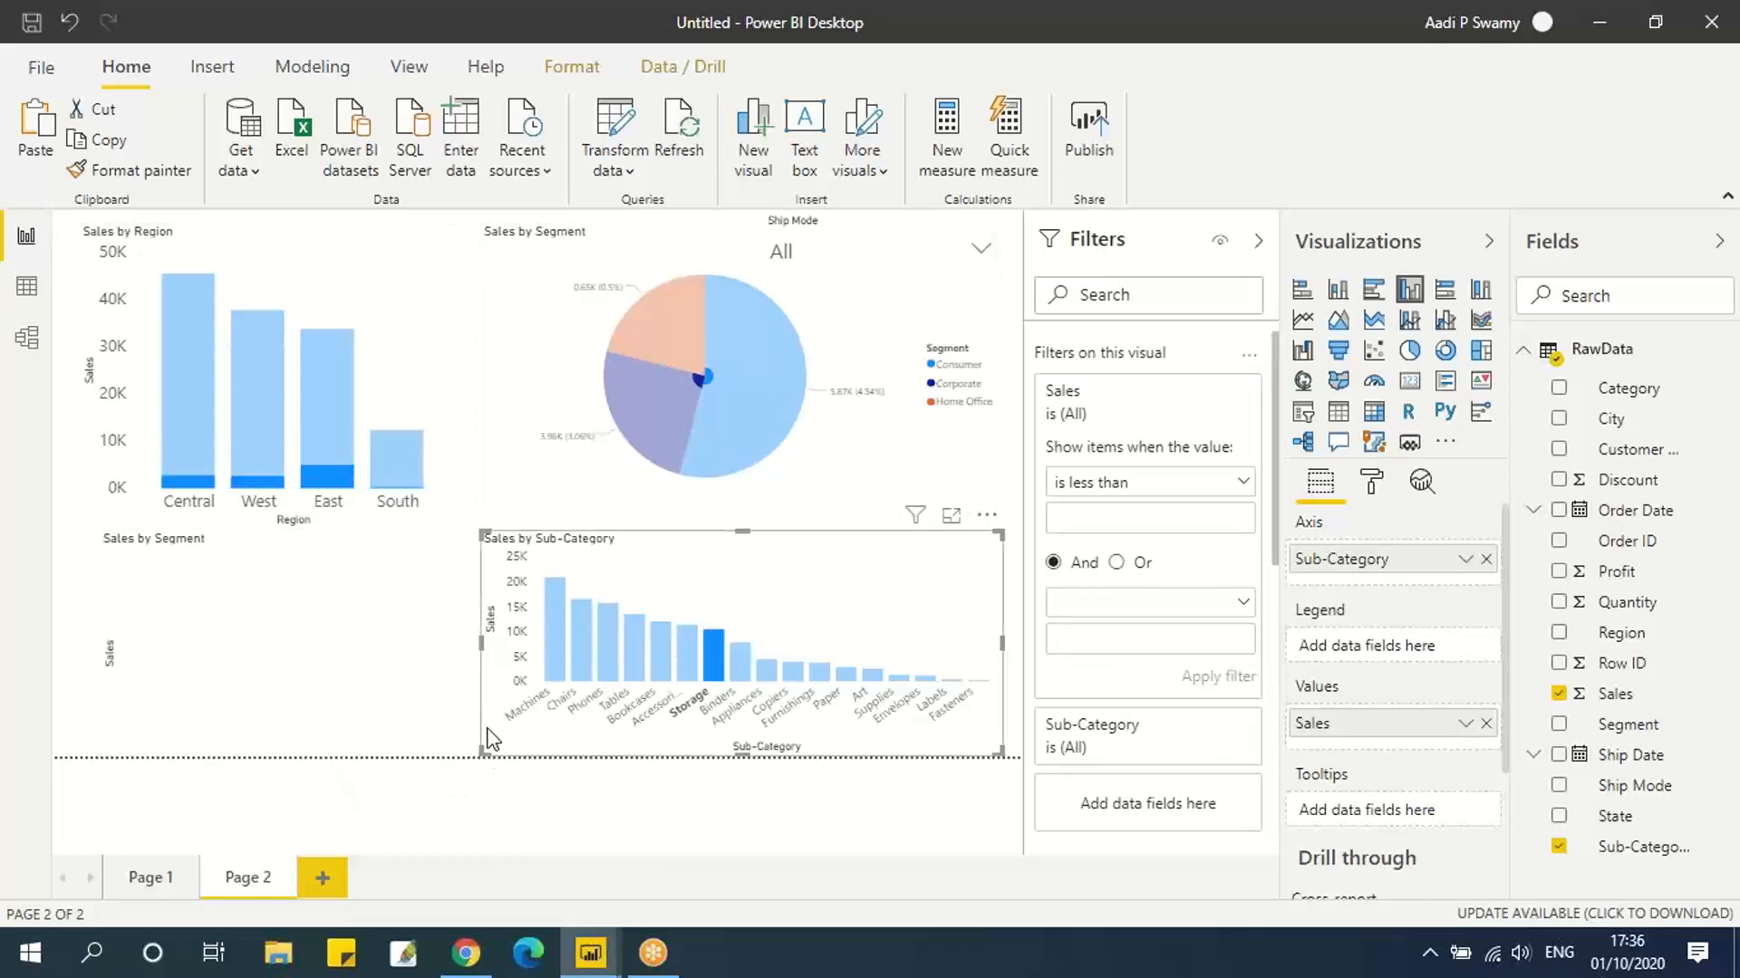
pyautogui.click(471, 751)
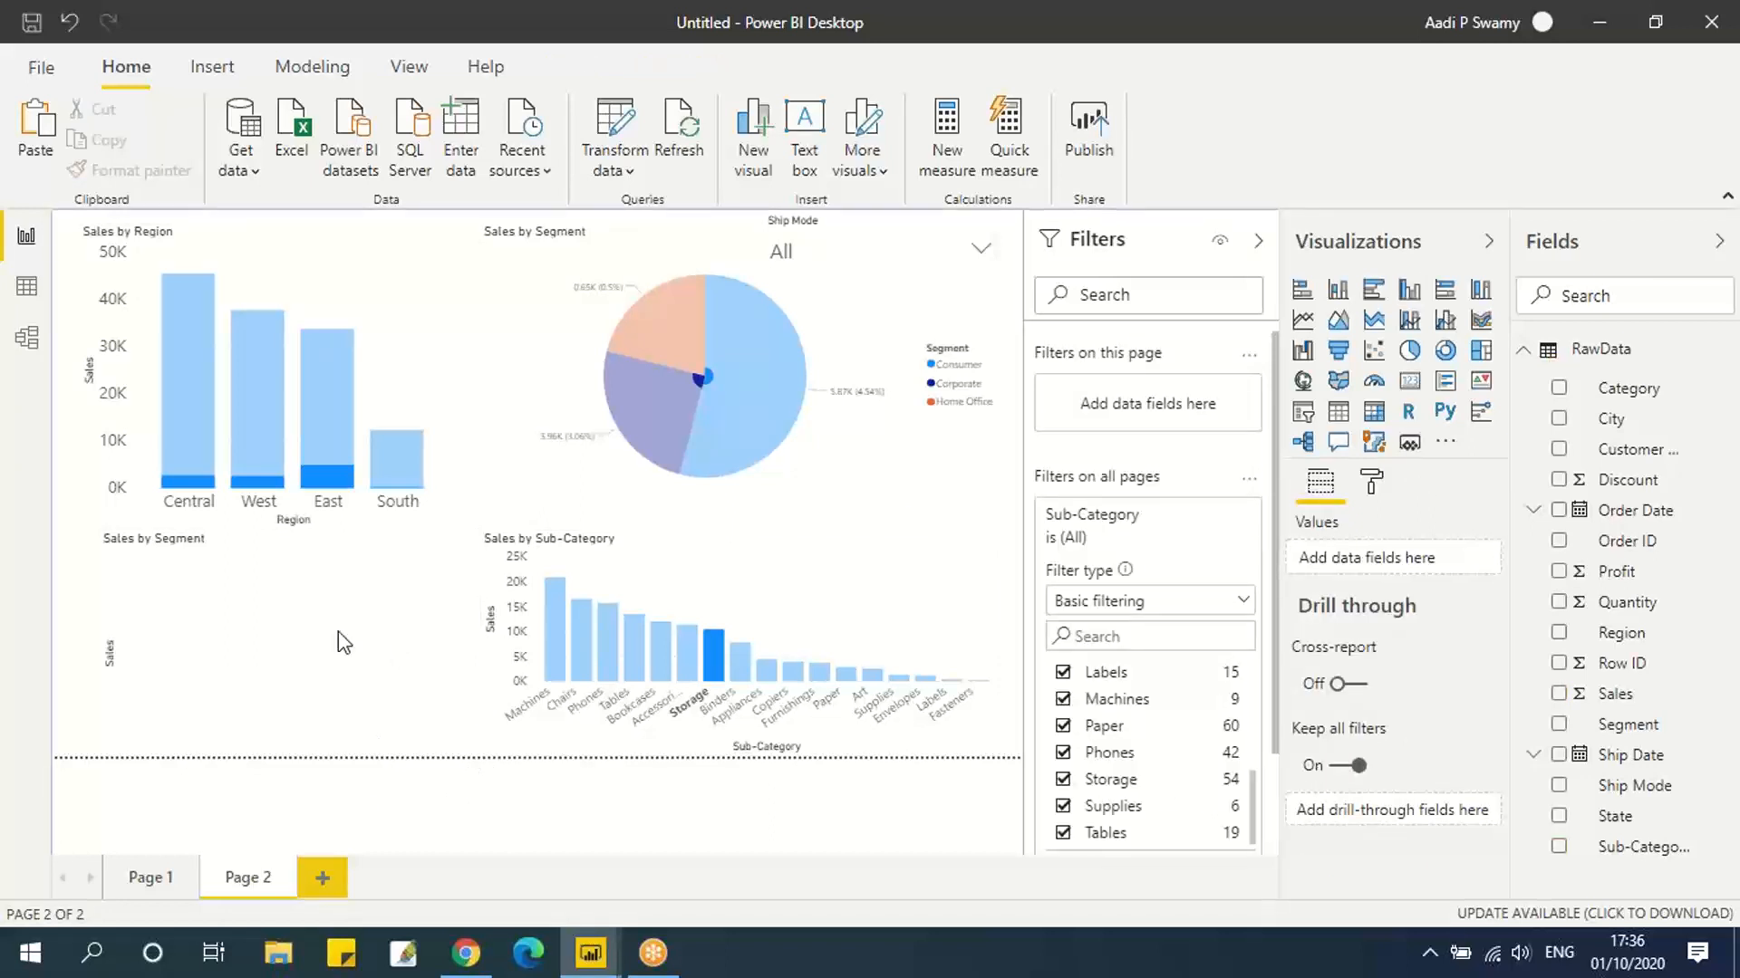
pyautogui.click(442, 366)
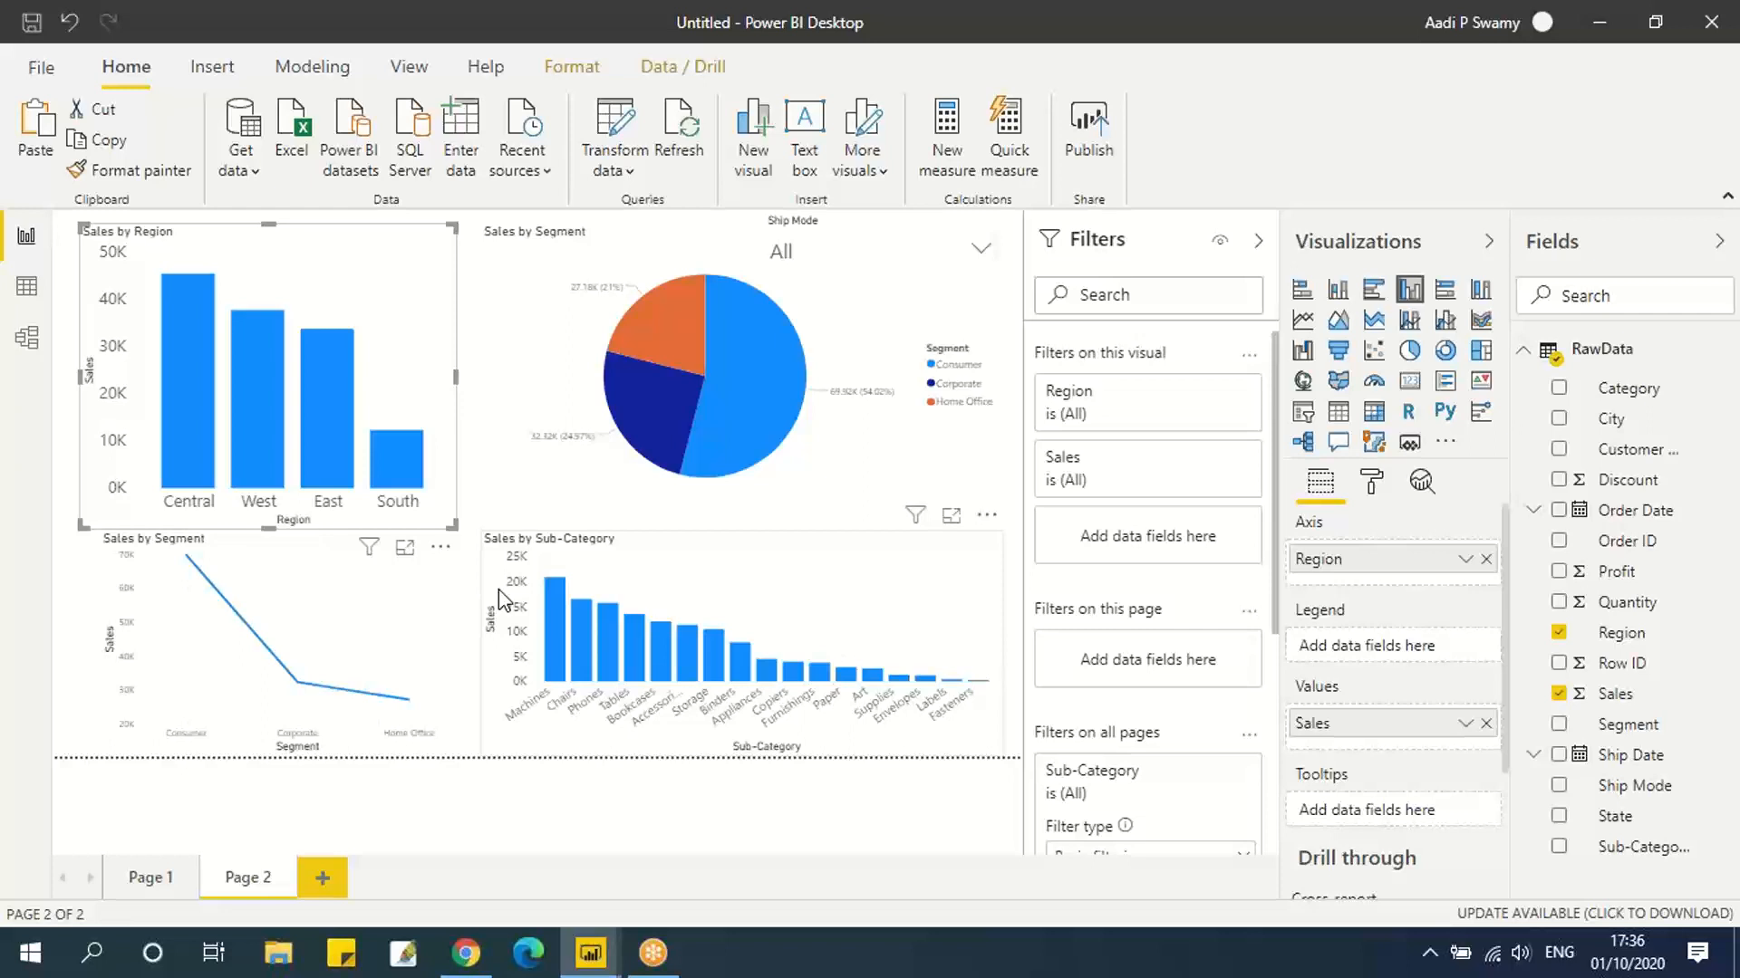
# Select the Ship Mode slicer and turn on Edit interactions for it.
pyautogui.click(859, 249)
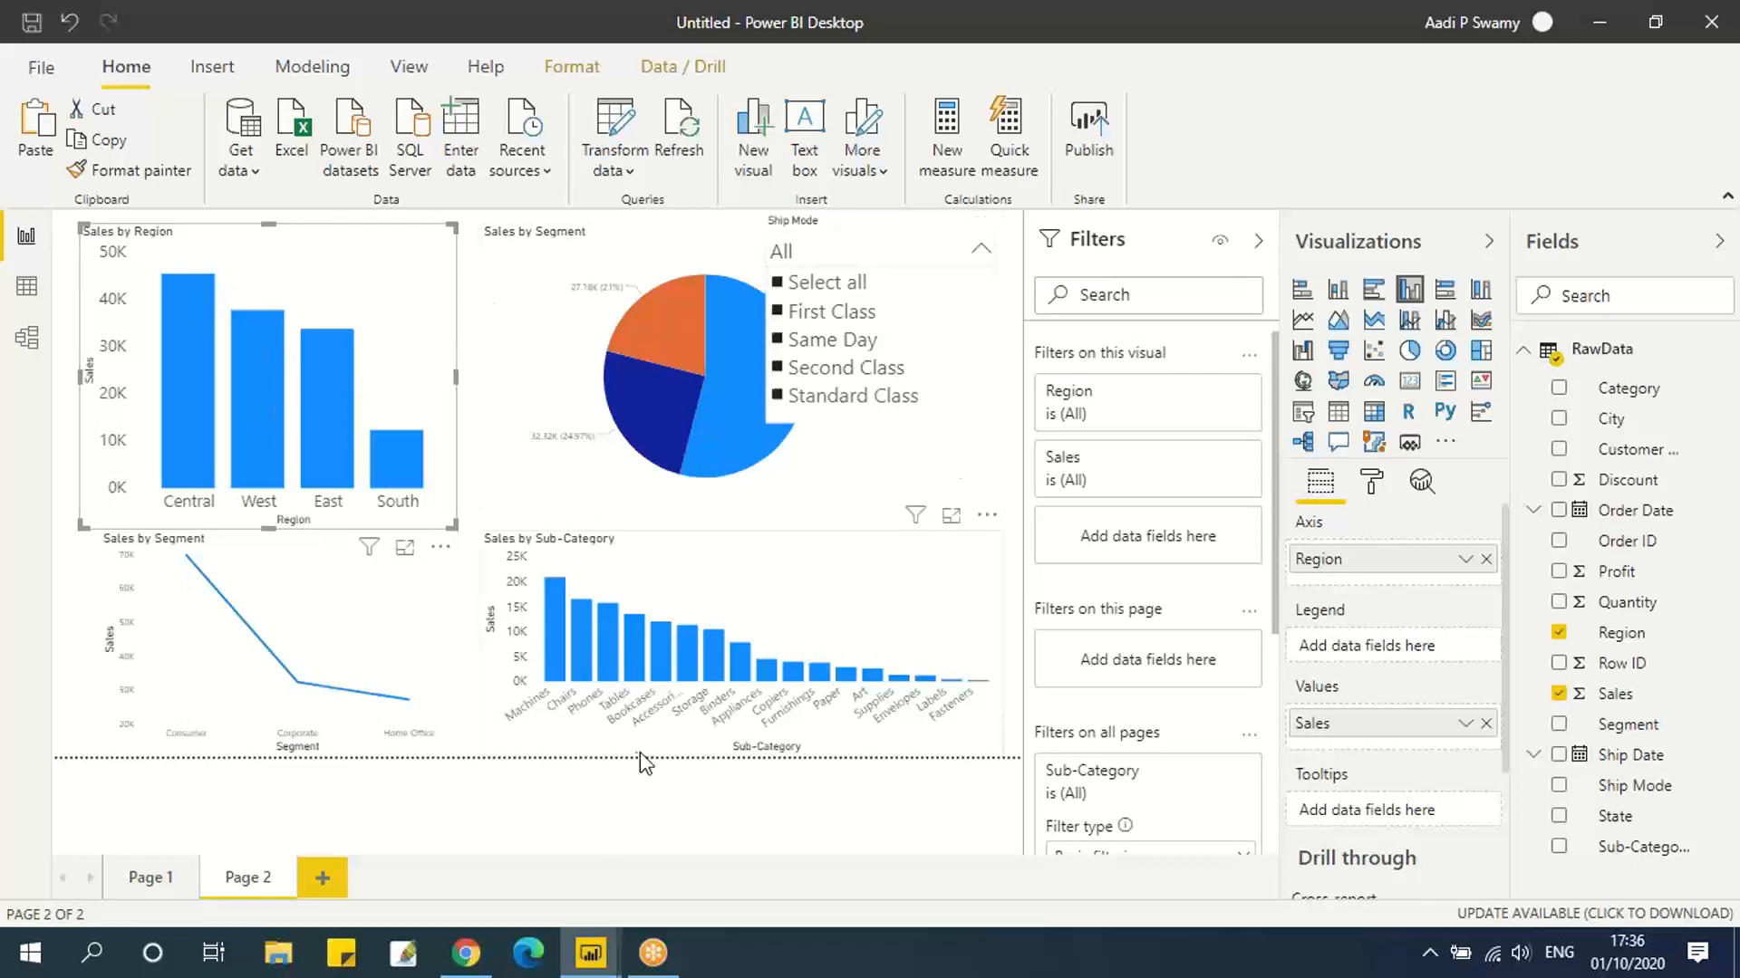
pyautogui.click(861, 252)
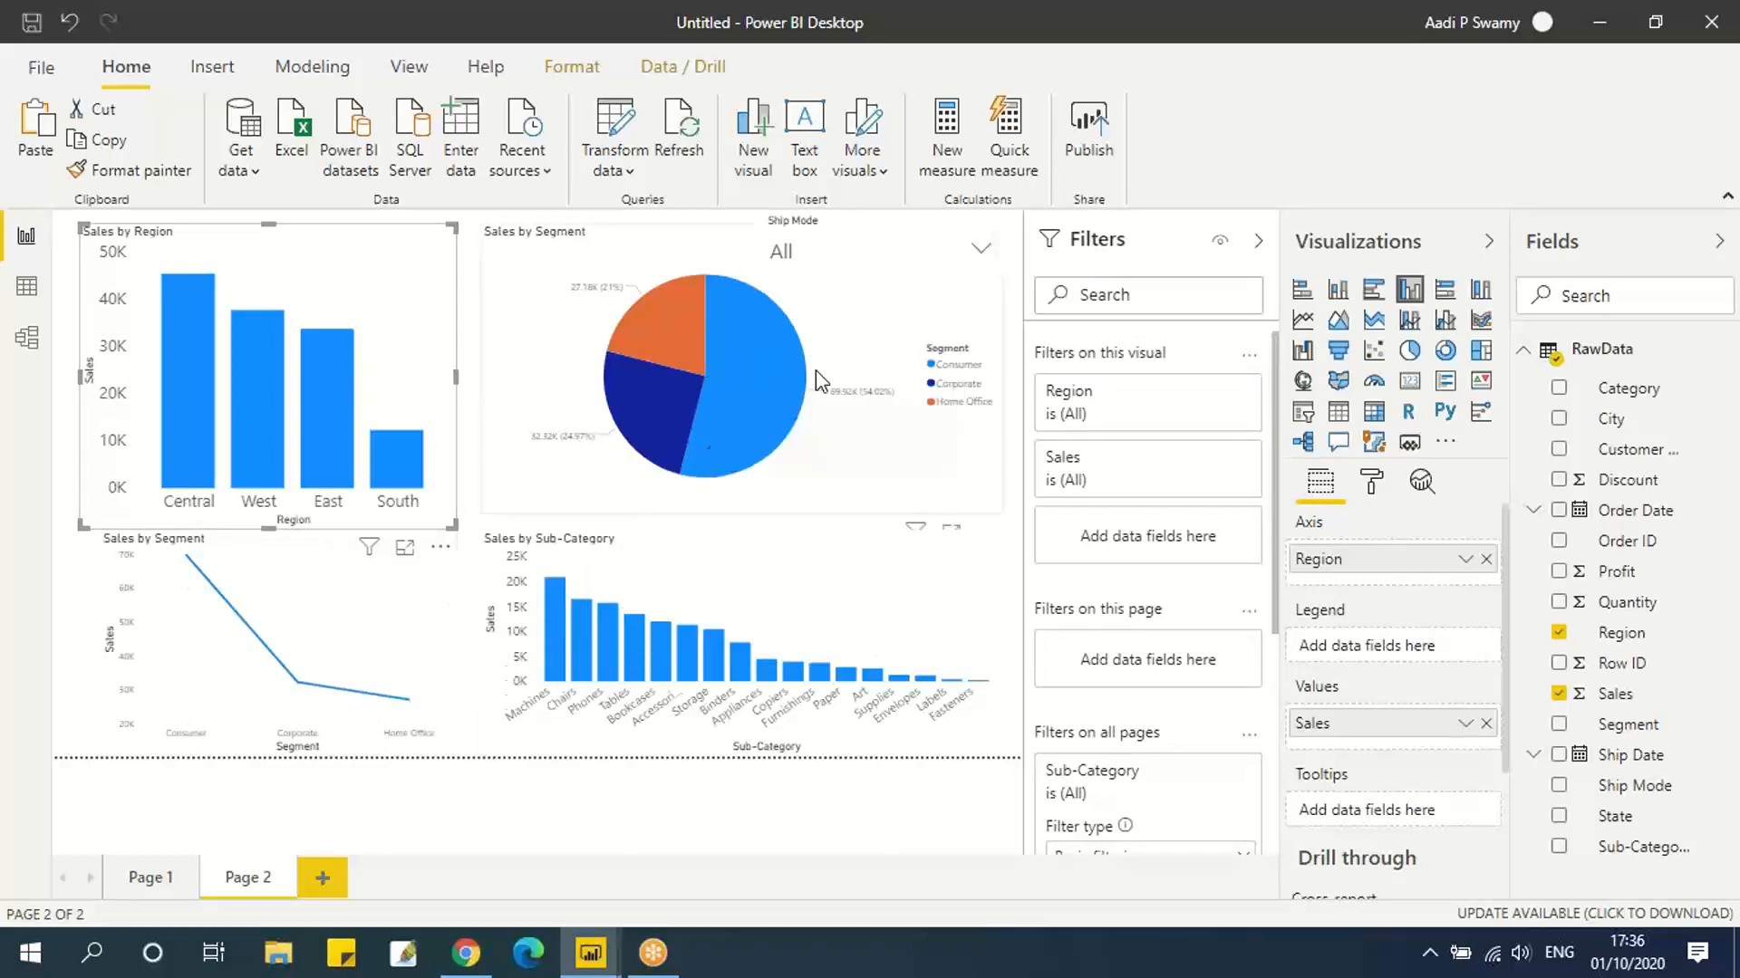
pyautogui.click(851, 238)
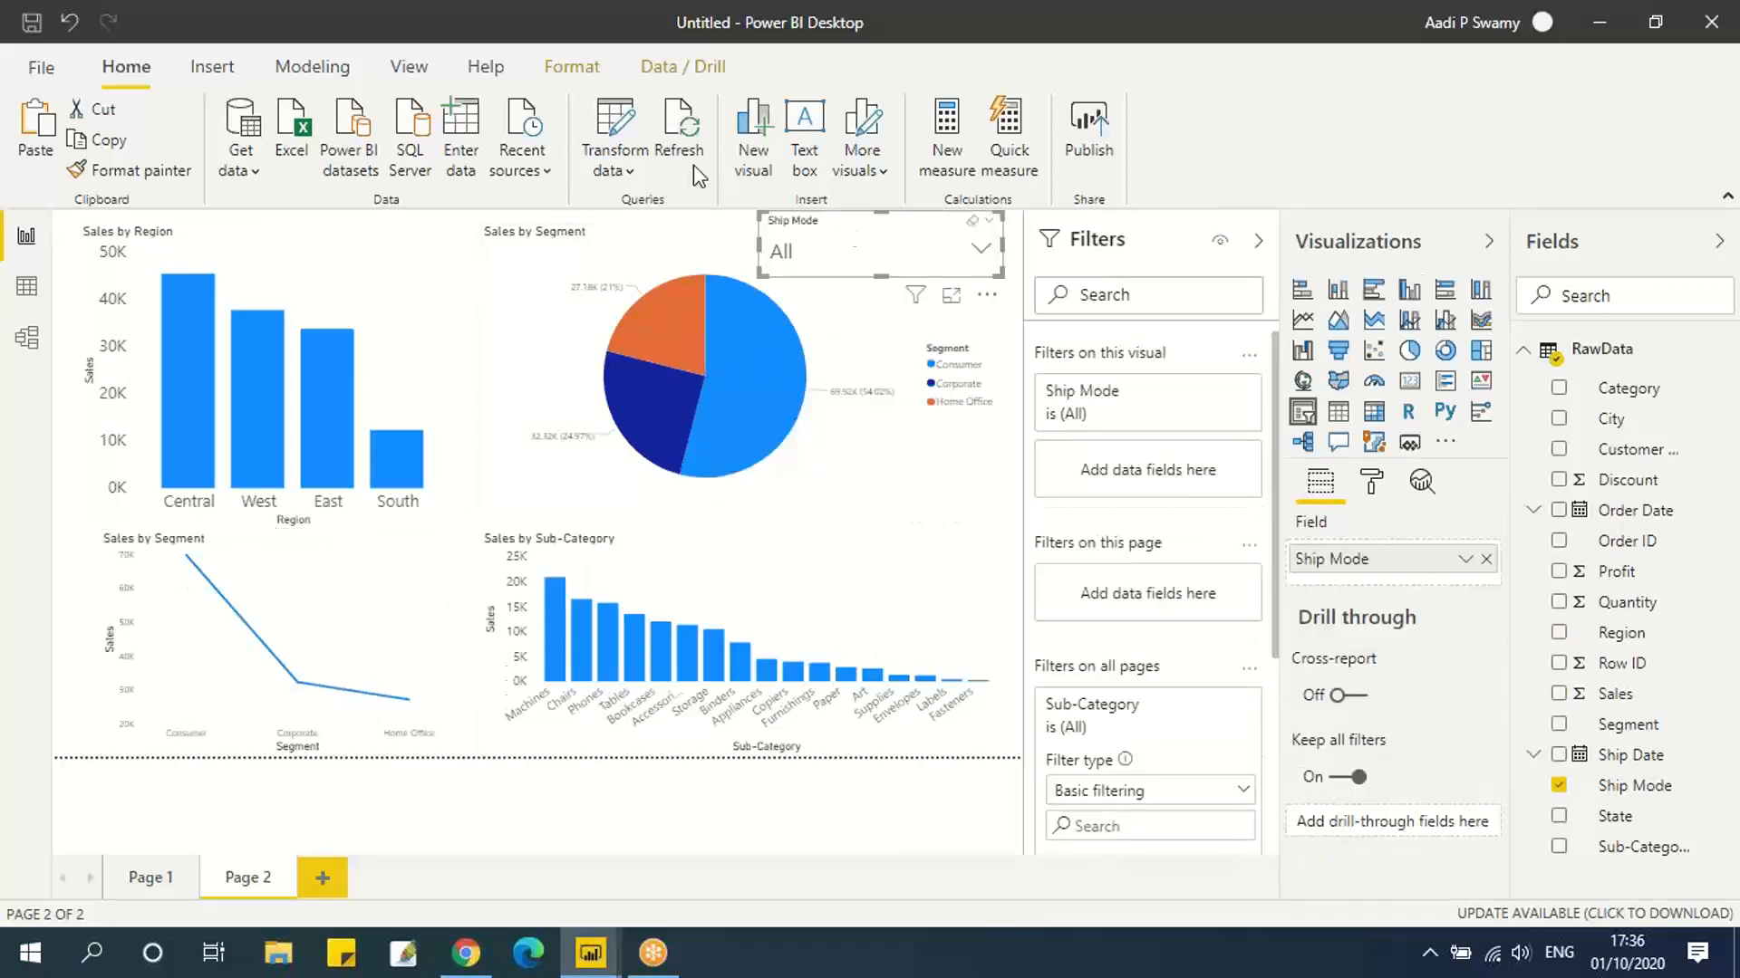
pyautogui.click(569, 64)
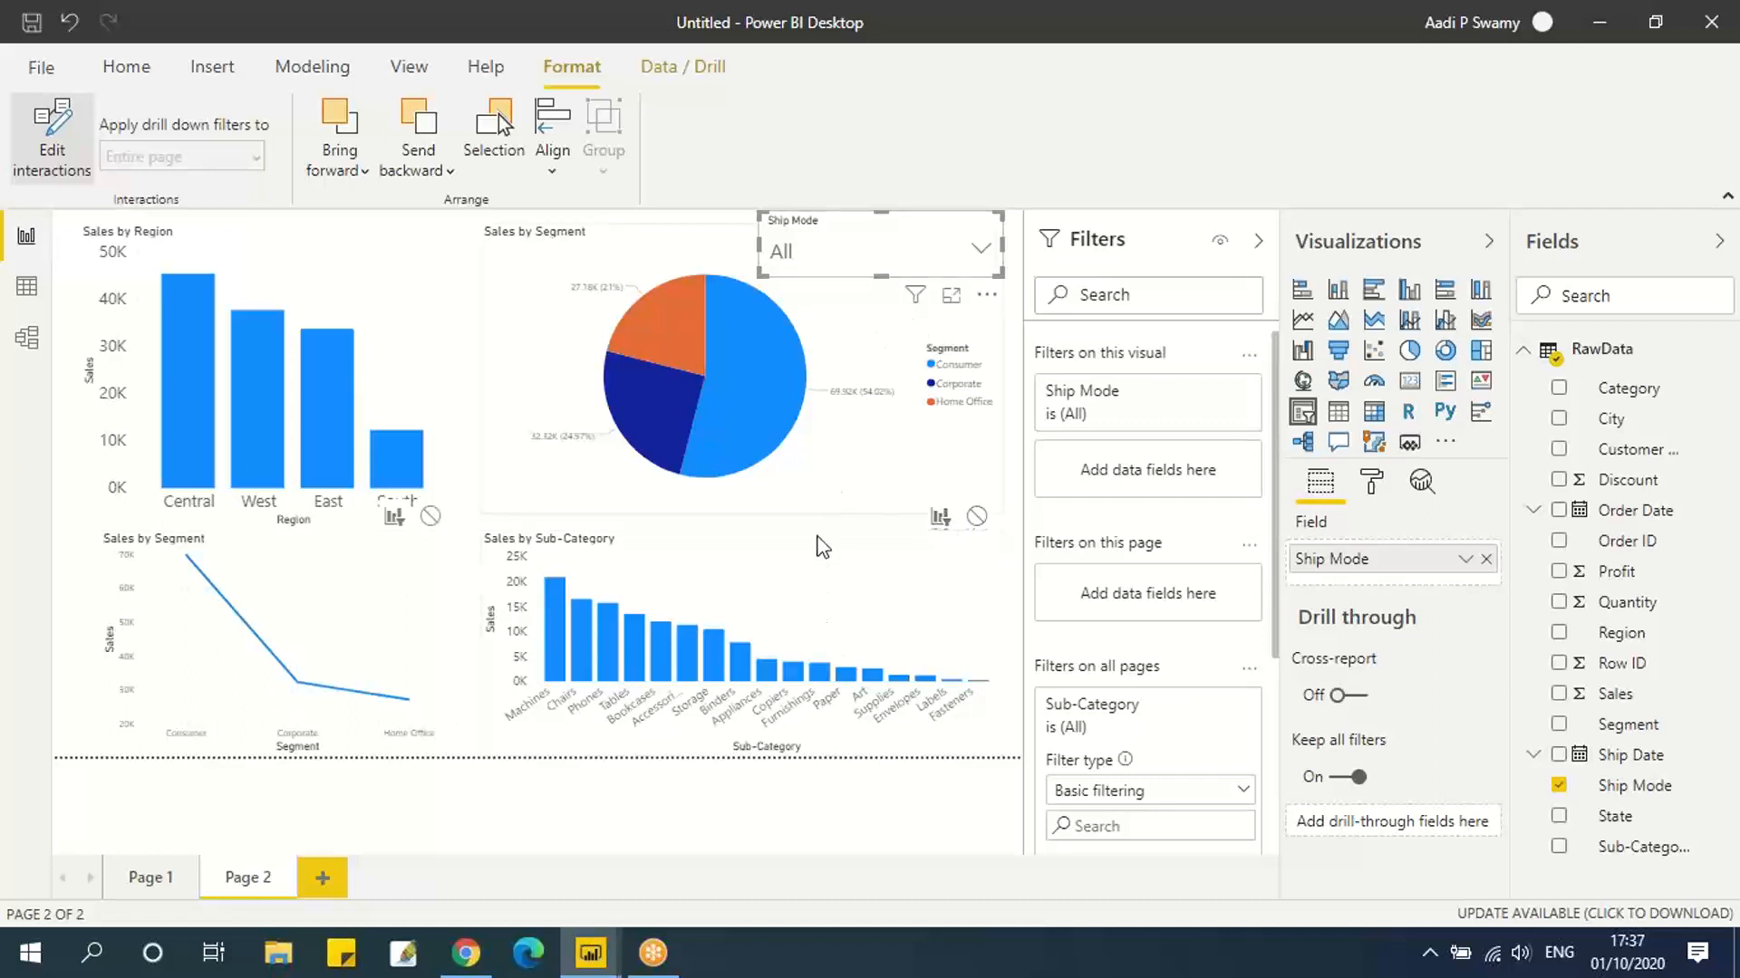
# Shift the Ship Mode slicer to the page's right edge and move the Sales by Segment pie chart left, clear of the slicer.
pyautogui.moveTo(856, 279); pyautogui.dragTo(856, 214)
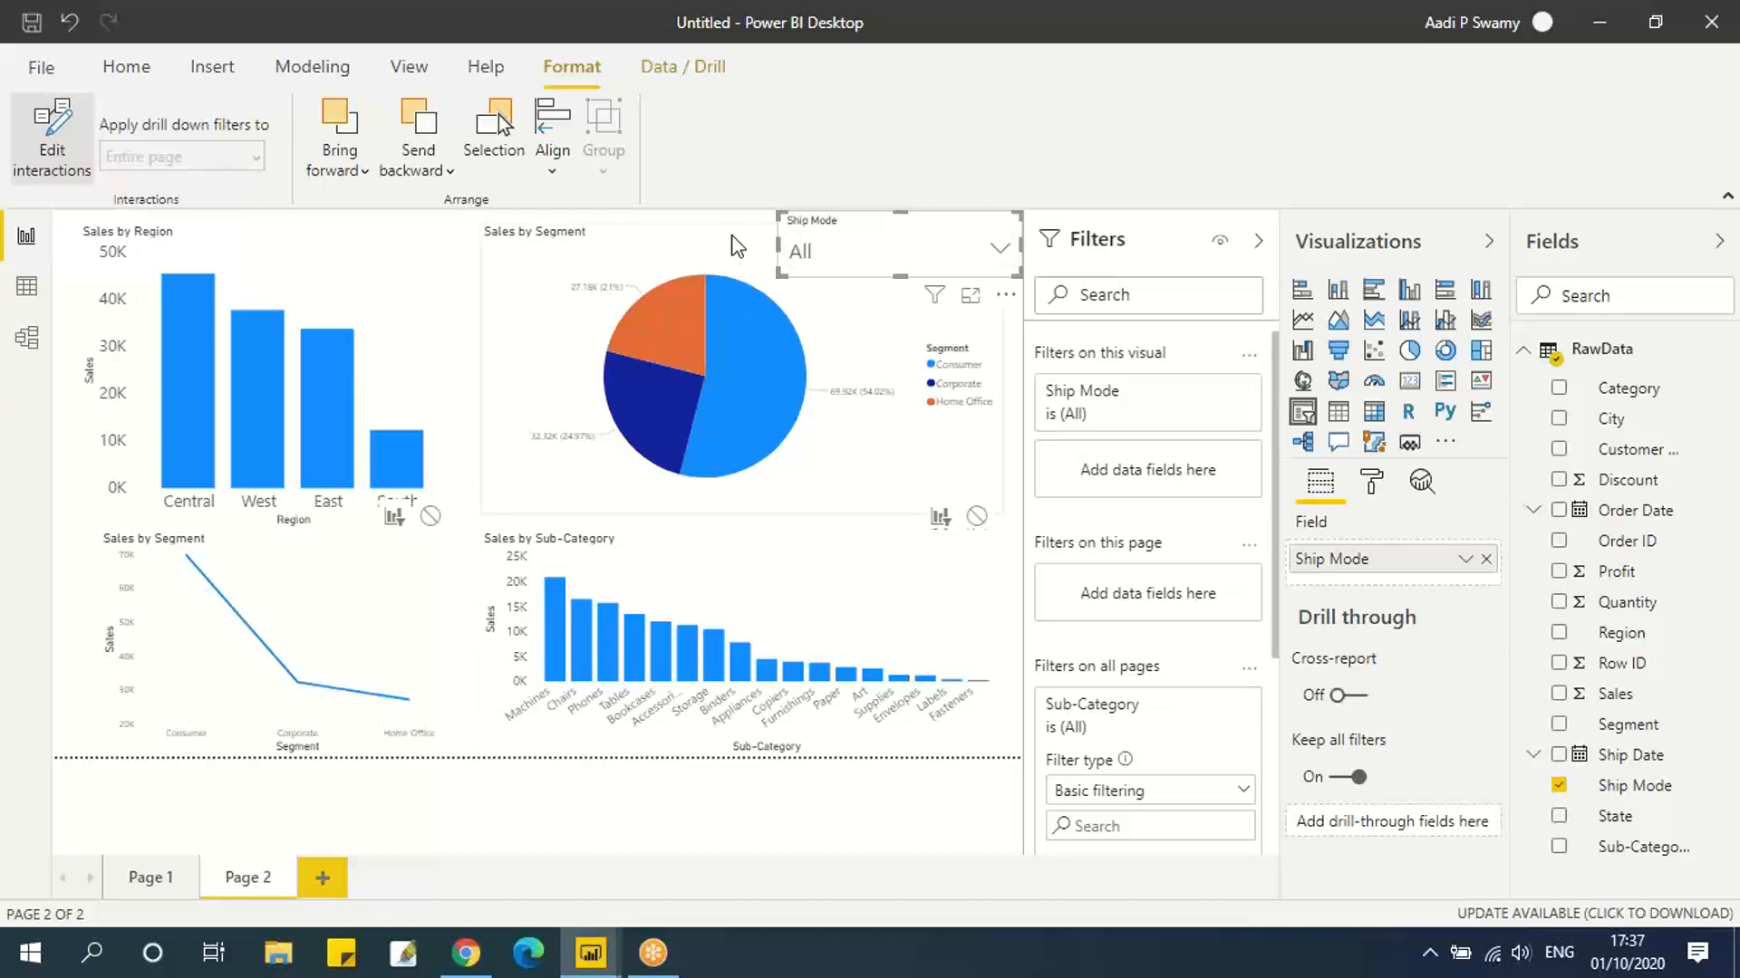
pyautogui.click(872, 237)
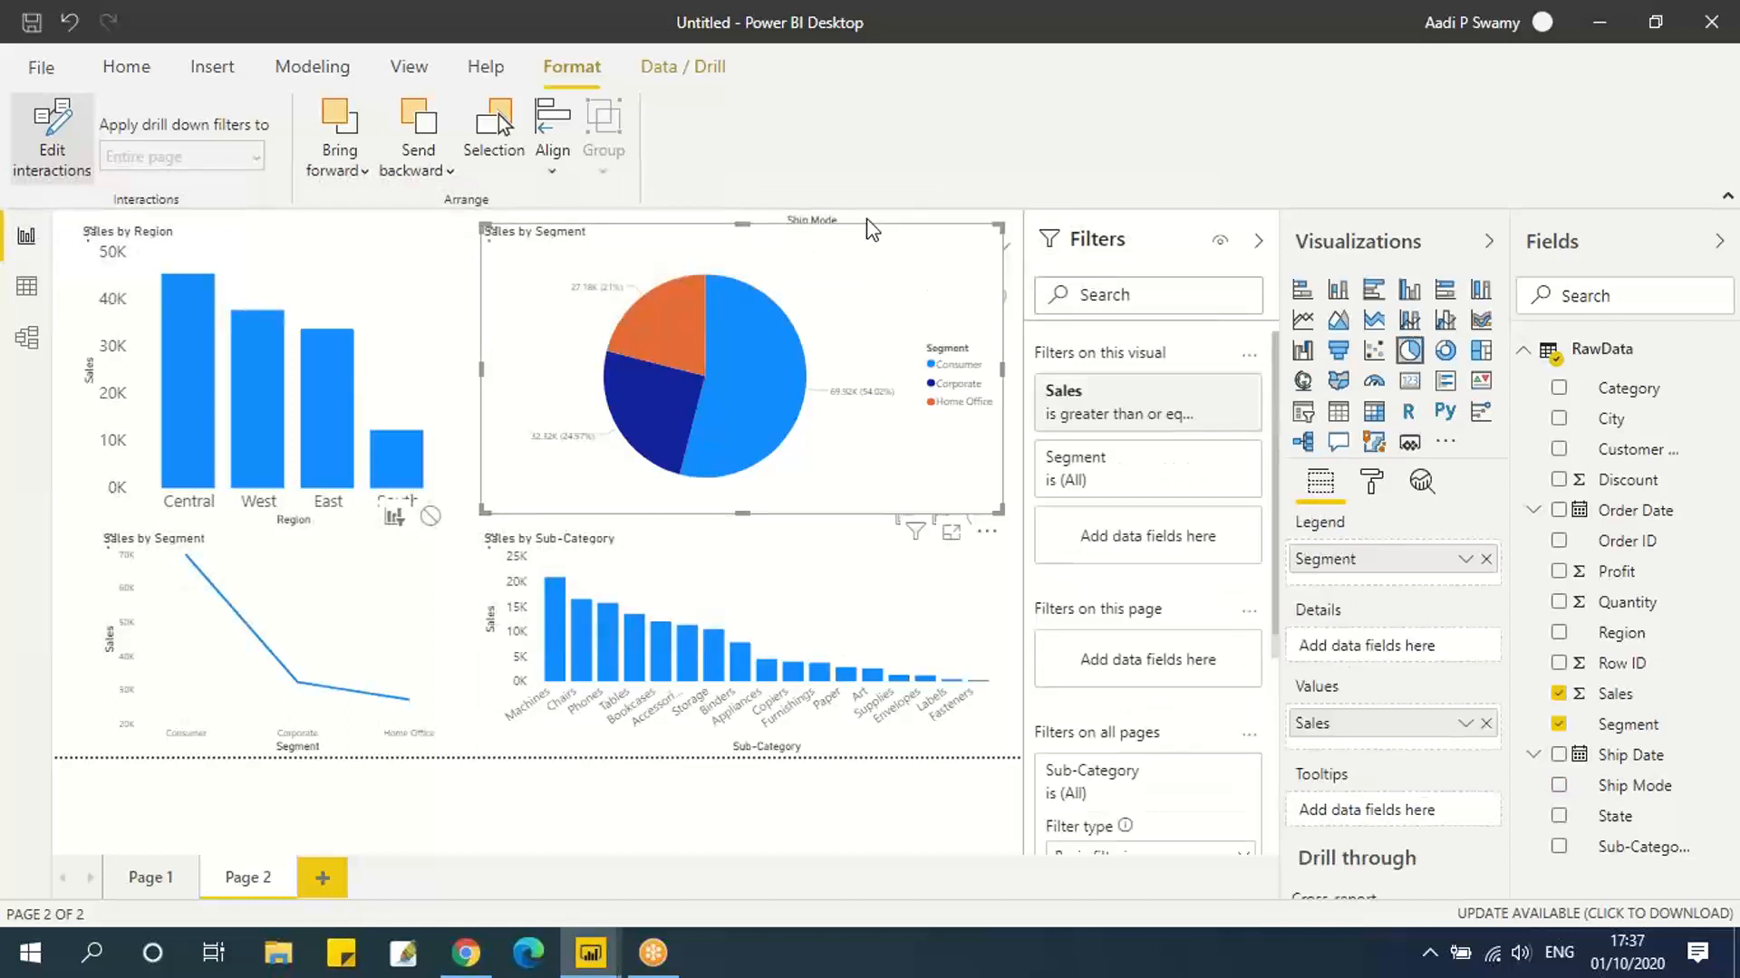
pyautogui.click(871, 228)
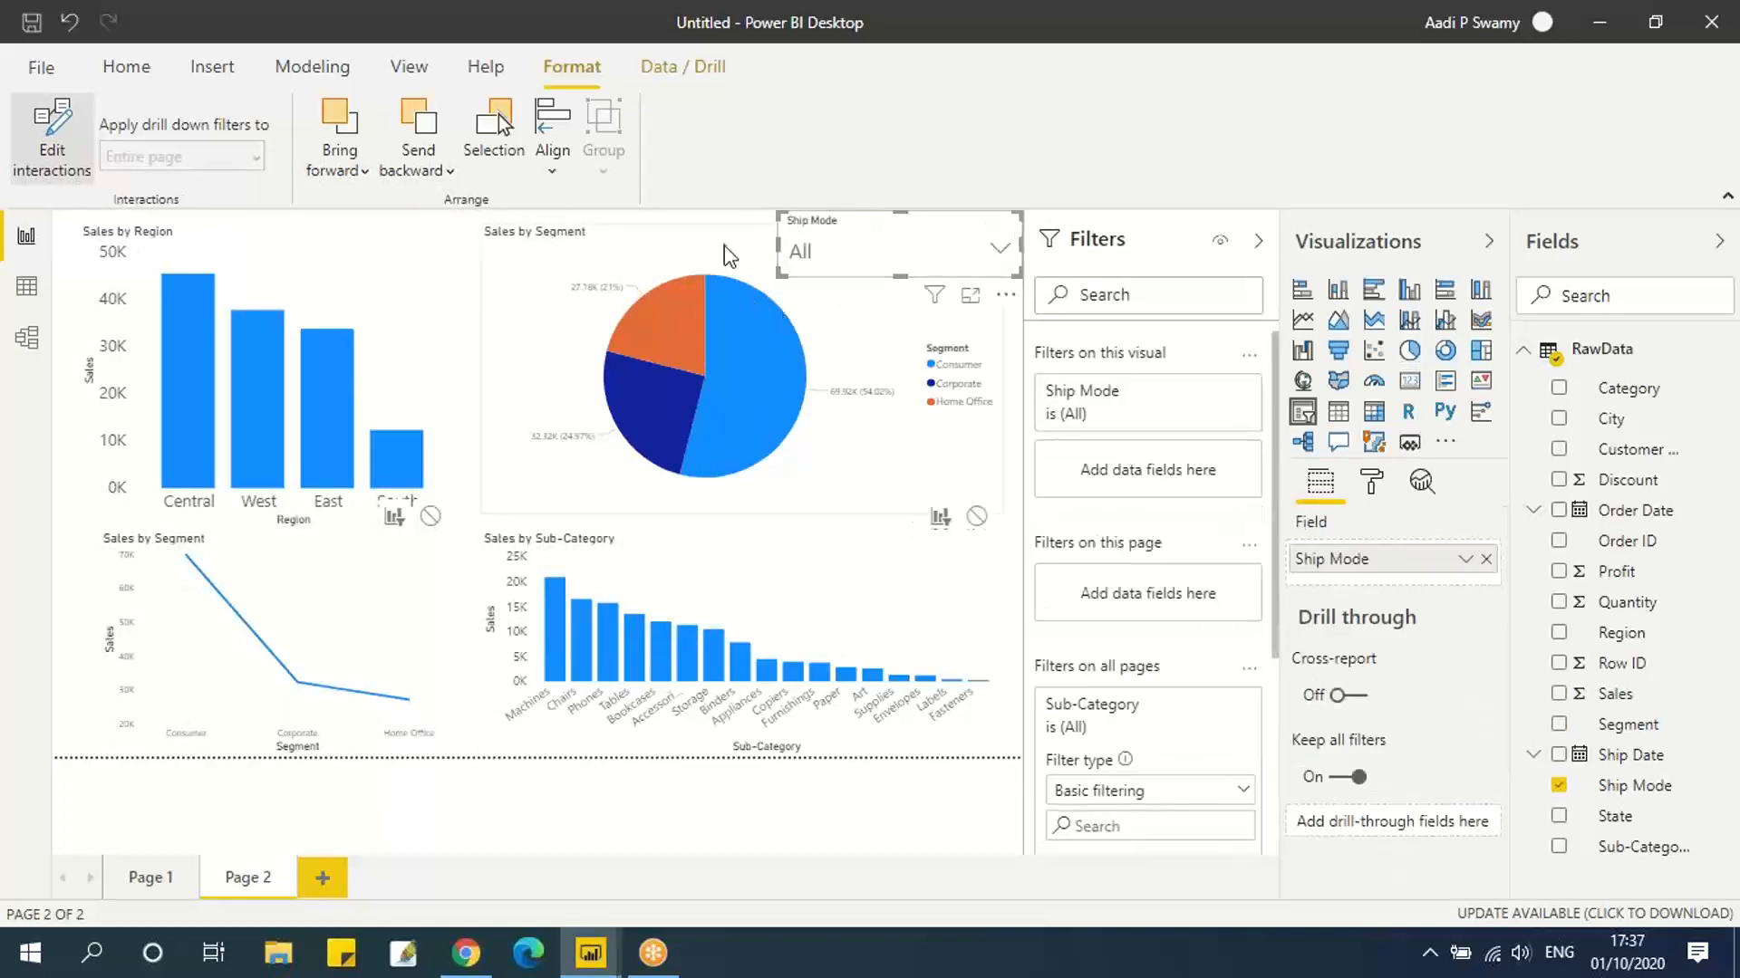
pyautogui.moveTo(711, 253); pyautogui.dragTo(596, 276)
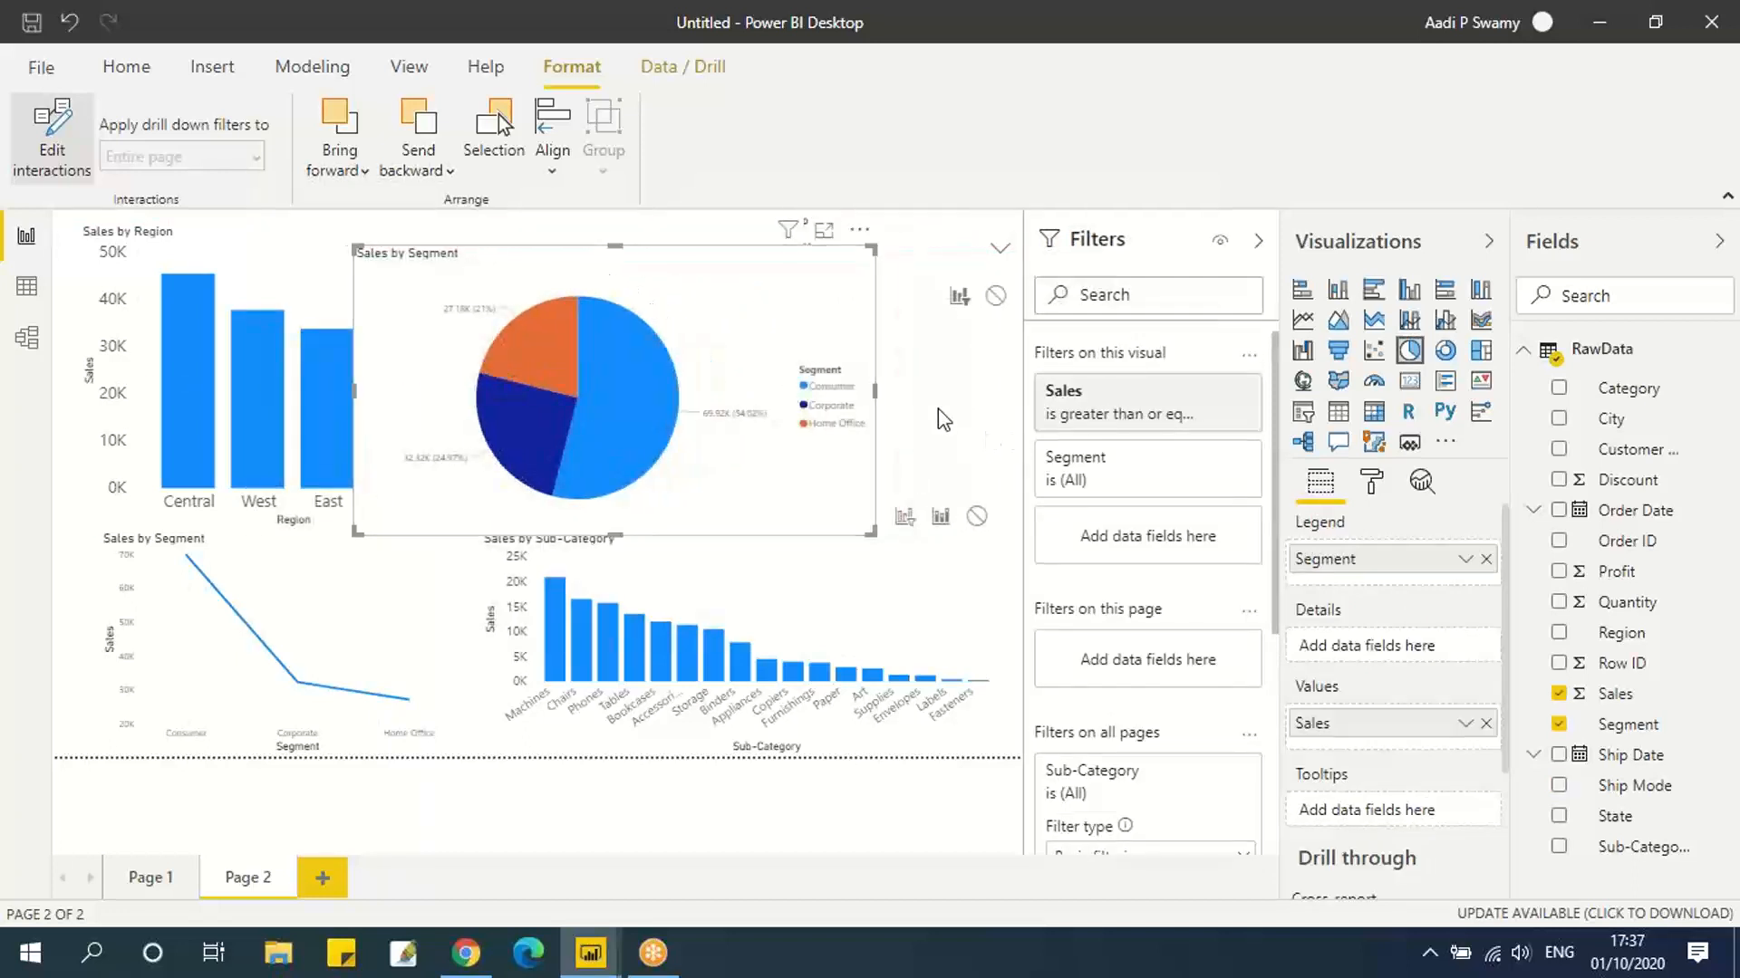
pyautogui.moveTo(850, 276); pyautogui.dragTo(688, 292)
pyautogui.moveTo(960, 352); pyautogui.dragTo(961, 351)
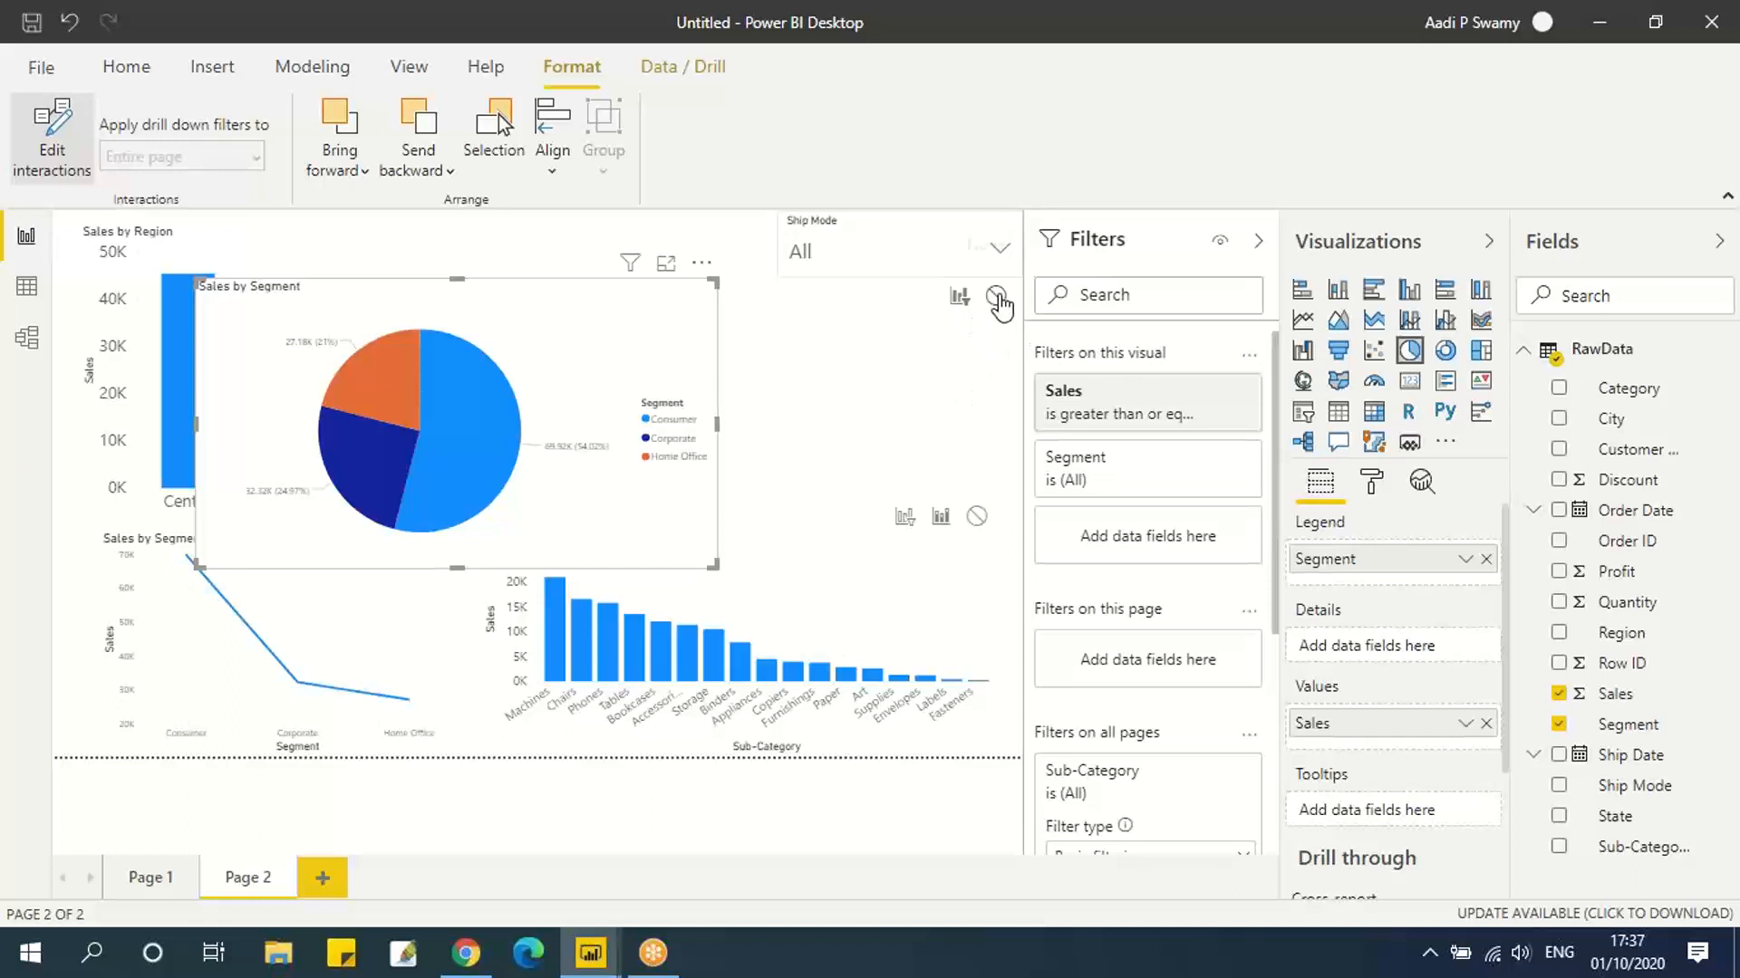
# Set the Ship Mode slicer's interaction with the Sales by Segment pie chart to None, and move the pie chart back beneath the slicer.
pyautogui.click(881, 266)
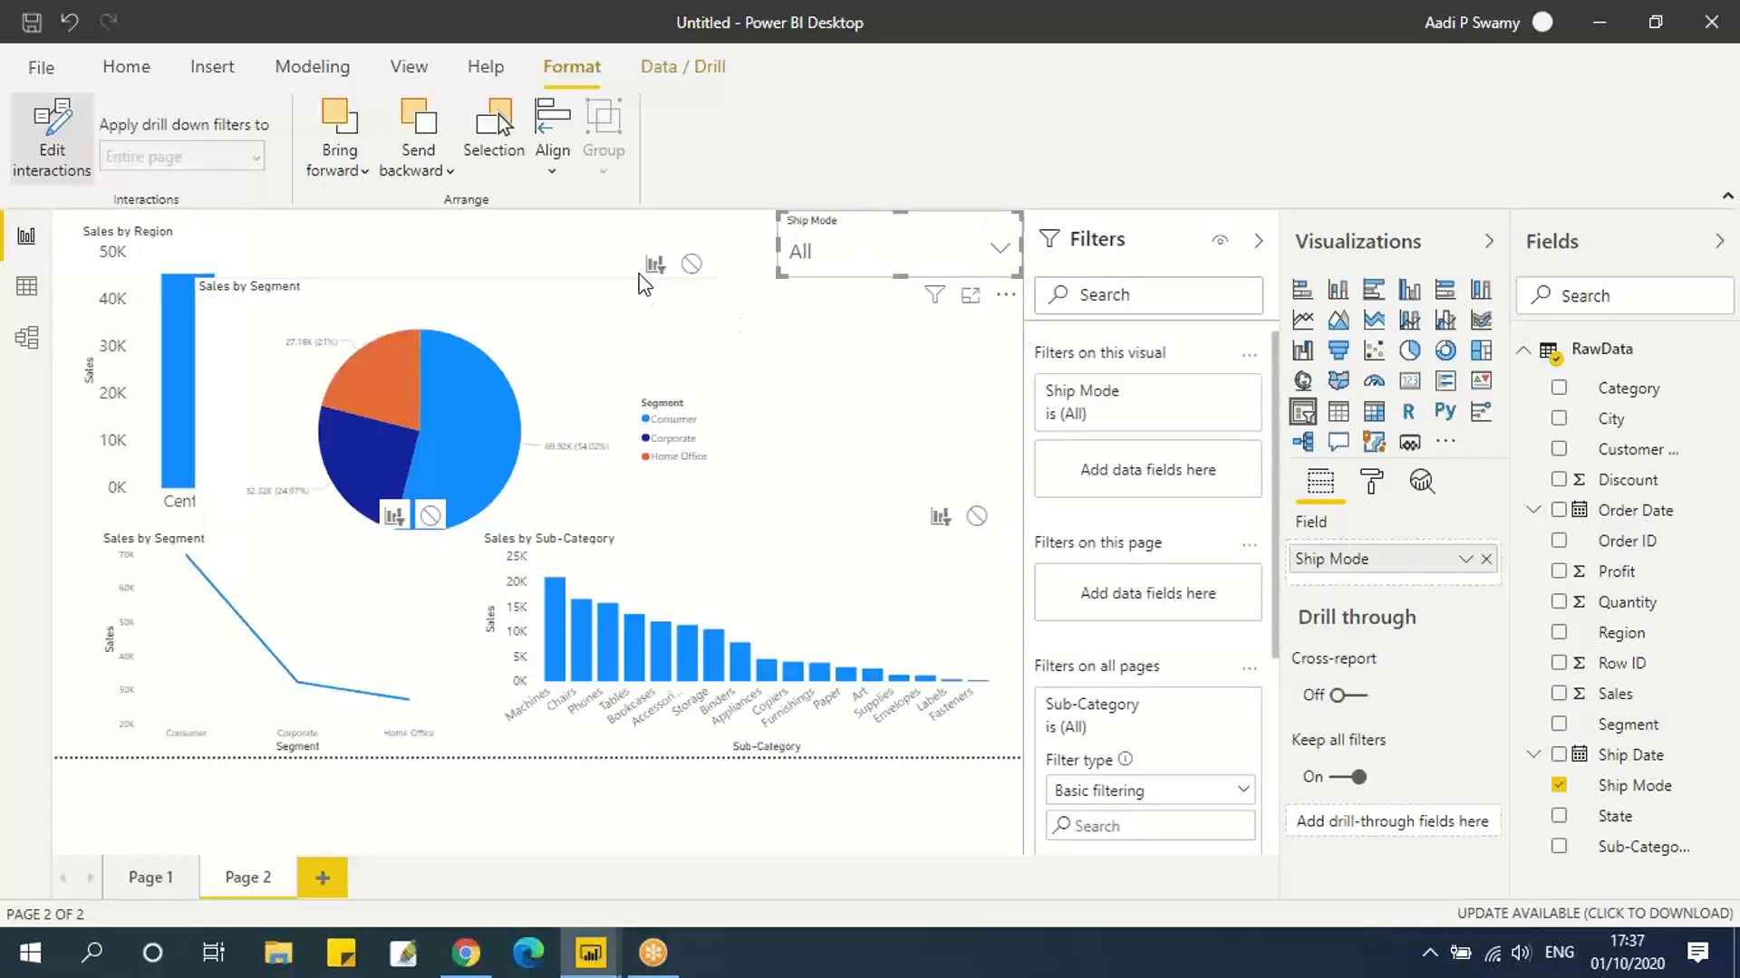
pyautogui.click(693, 264)
pyautogui.moveTo(627, 285); pyautogui.dragTo(933, 317)
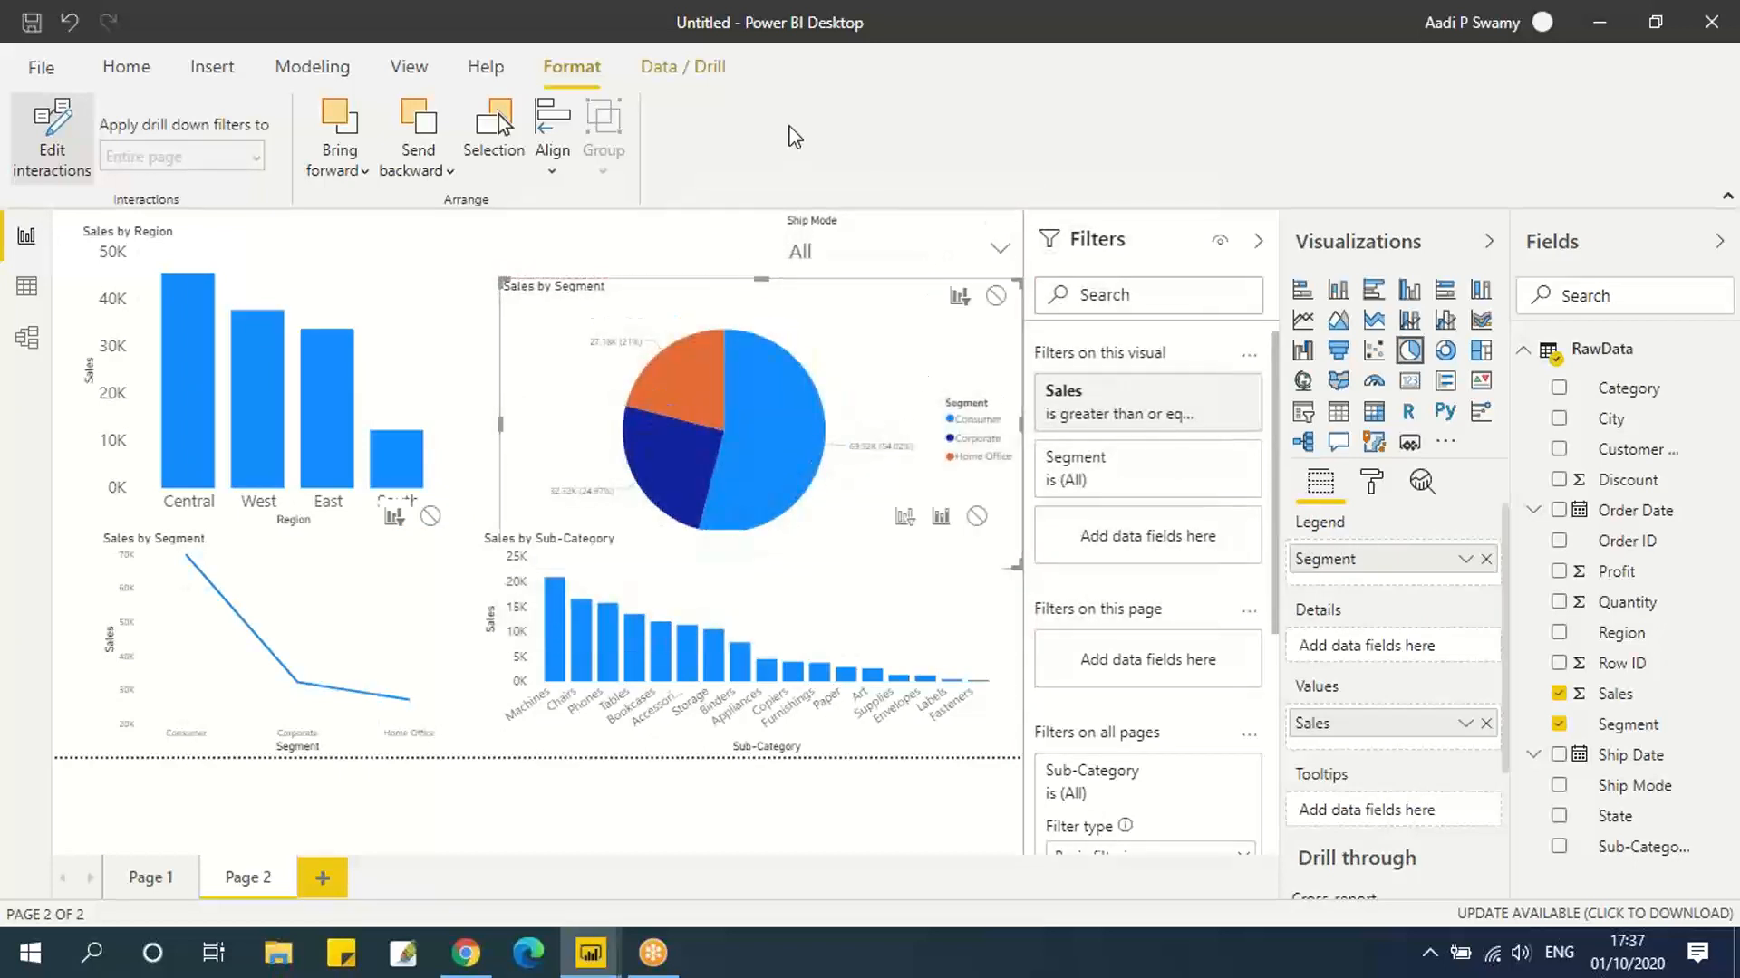
# Test the slicer interactions by filtering Ship Mode to First Class, Same Day and finally First Class again.
pyautogui.click(863, 254)
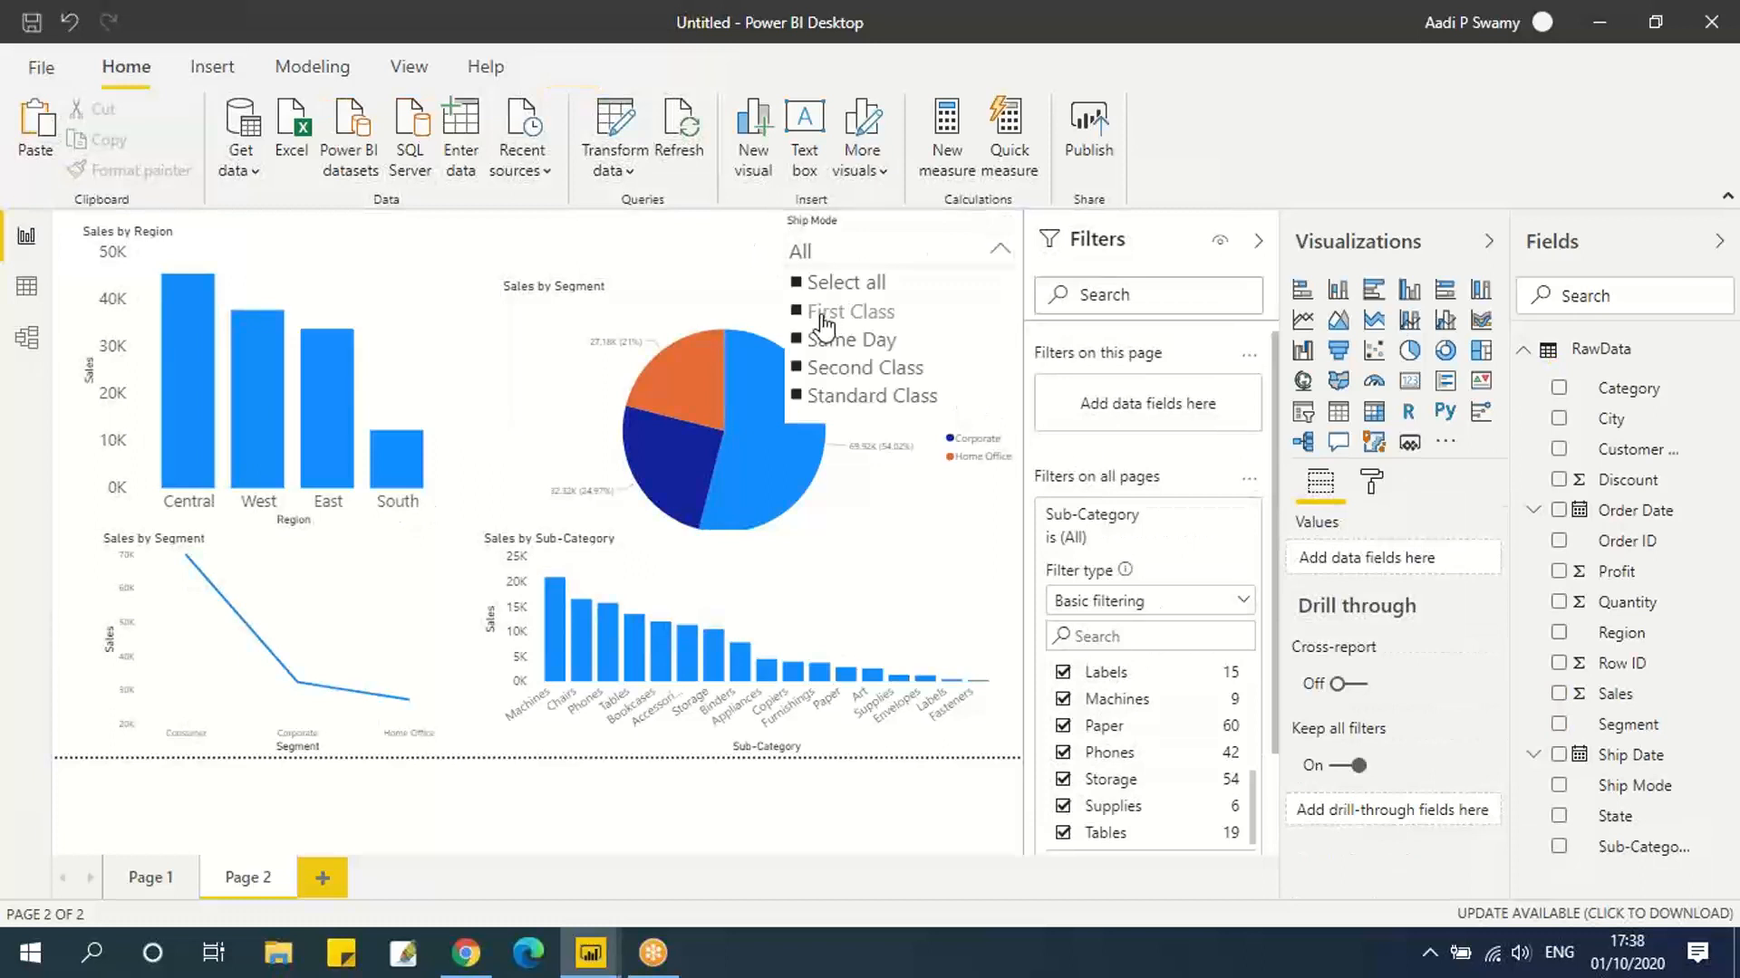
pyautogui.click(801, 311)
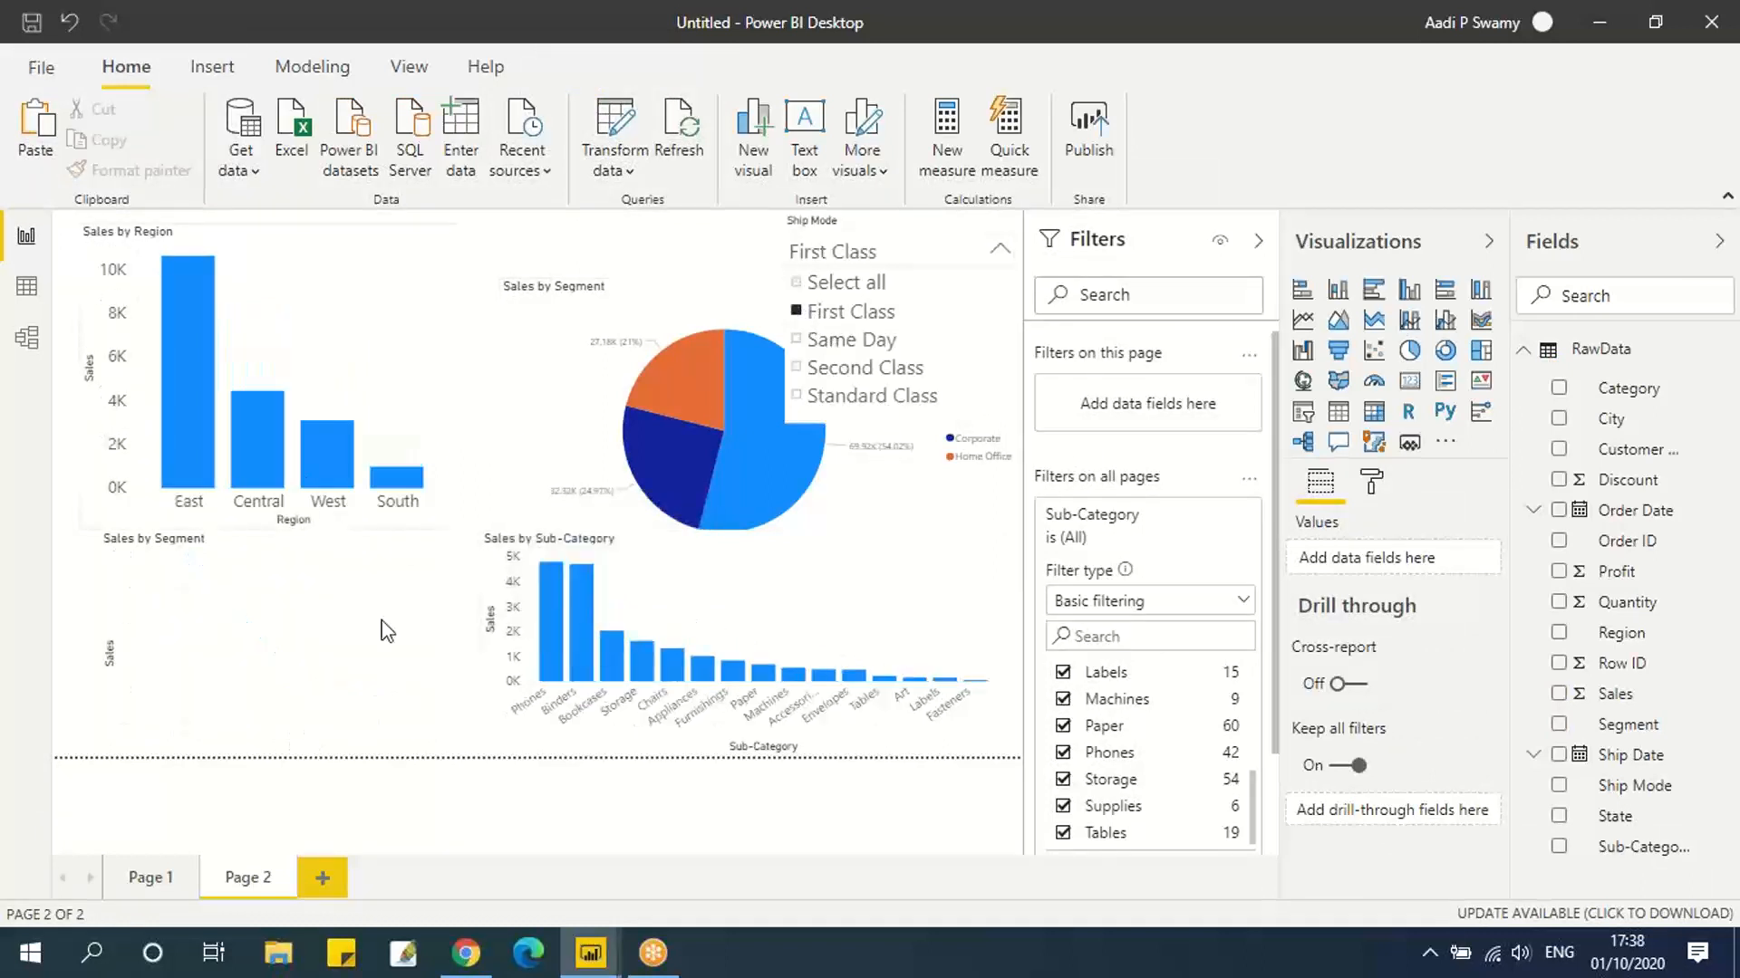
pyautogui.click(796, 339)
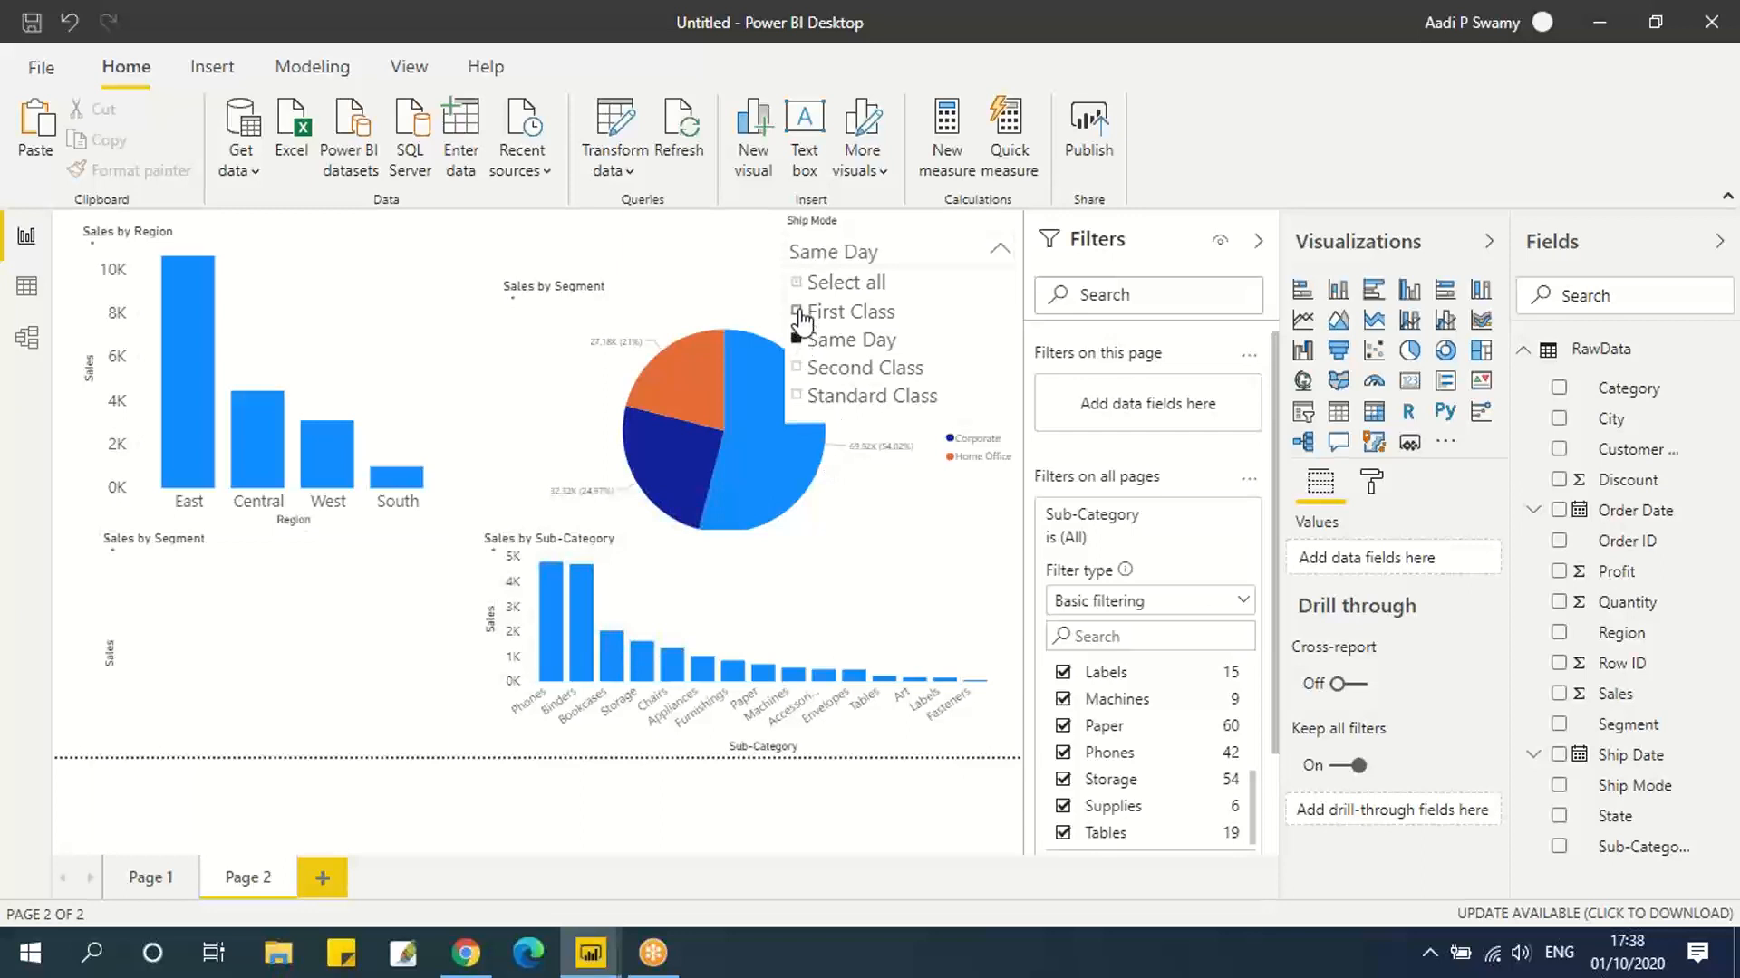
pyautogui.click(847, 311)
pyautogui.click(711, 223)
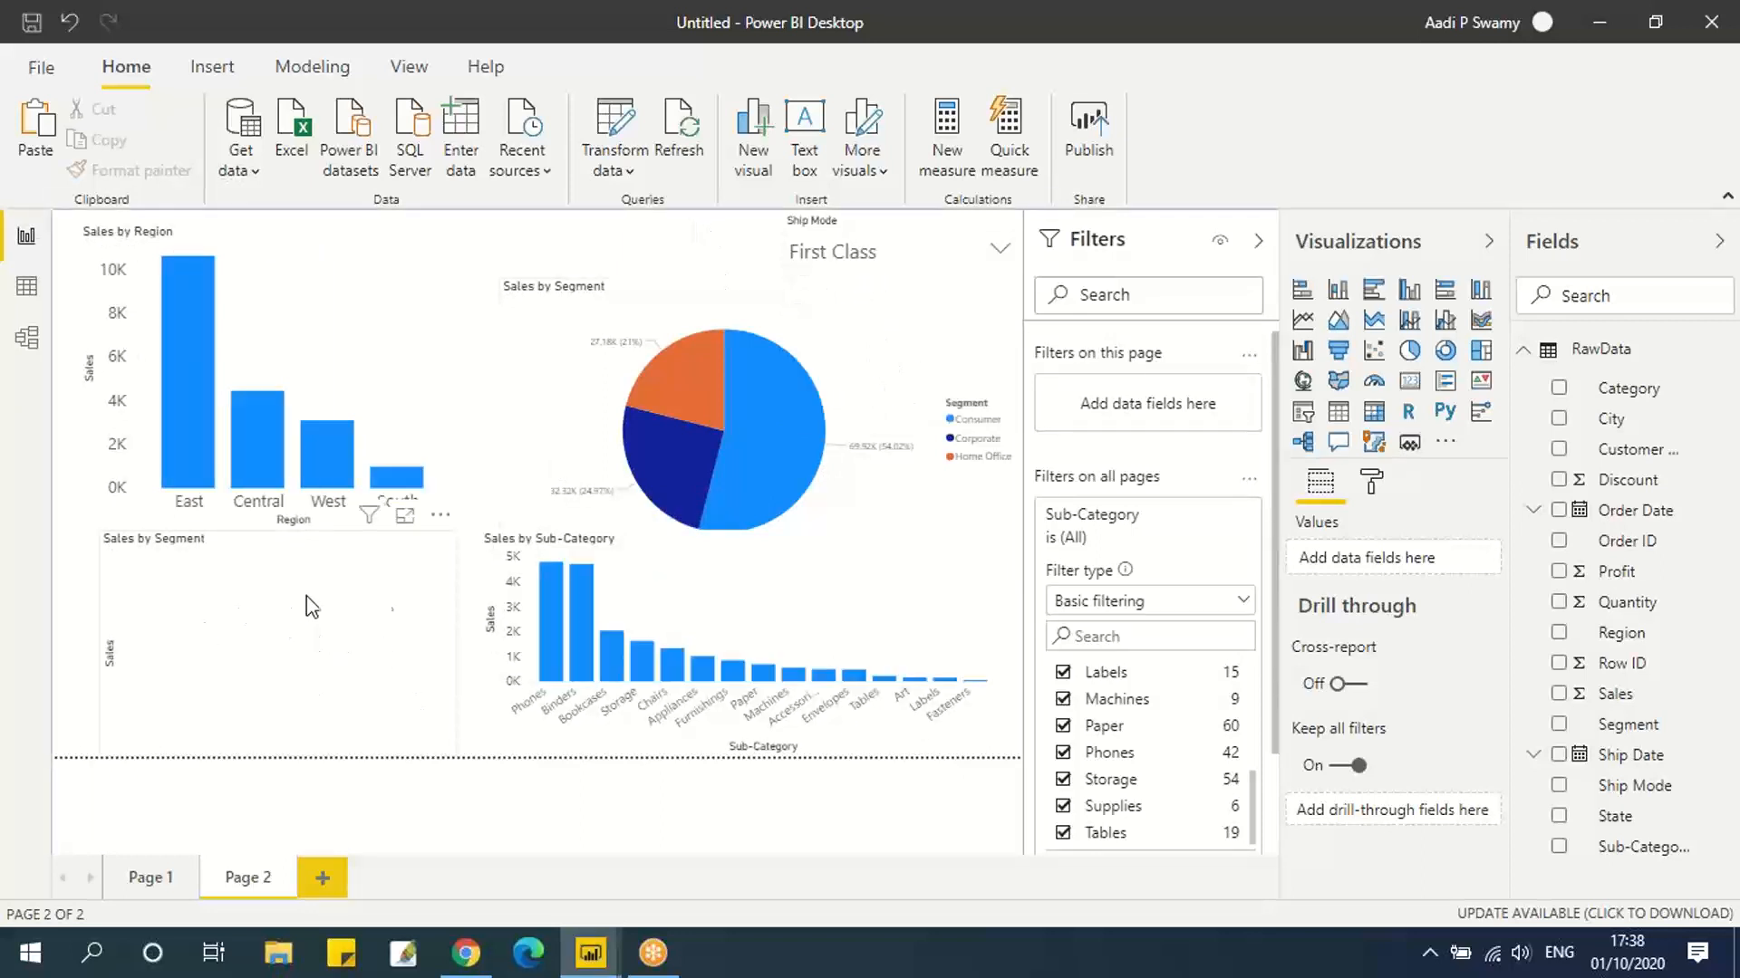
# Nudge the Sales by Segment line chart slightly left and set the Ship Mode slicer's interaction with it to None.
pyautogui.click(850, 221)
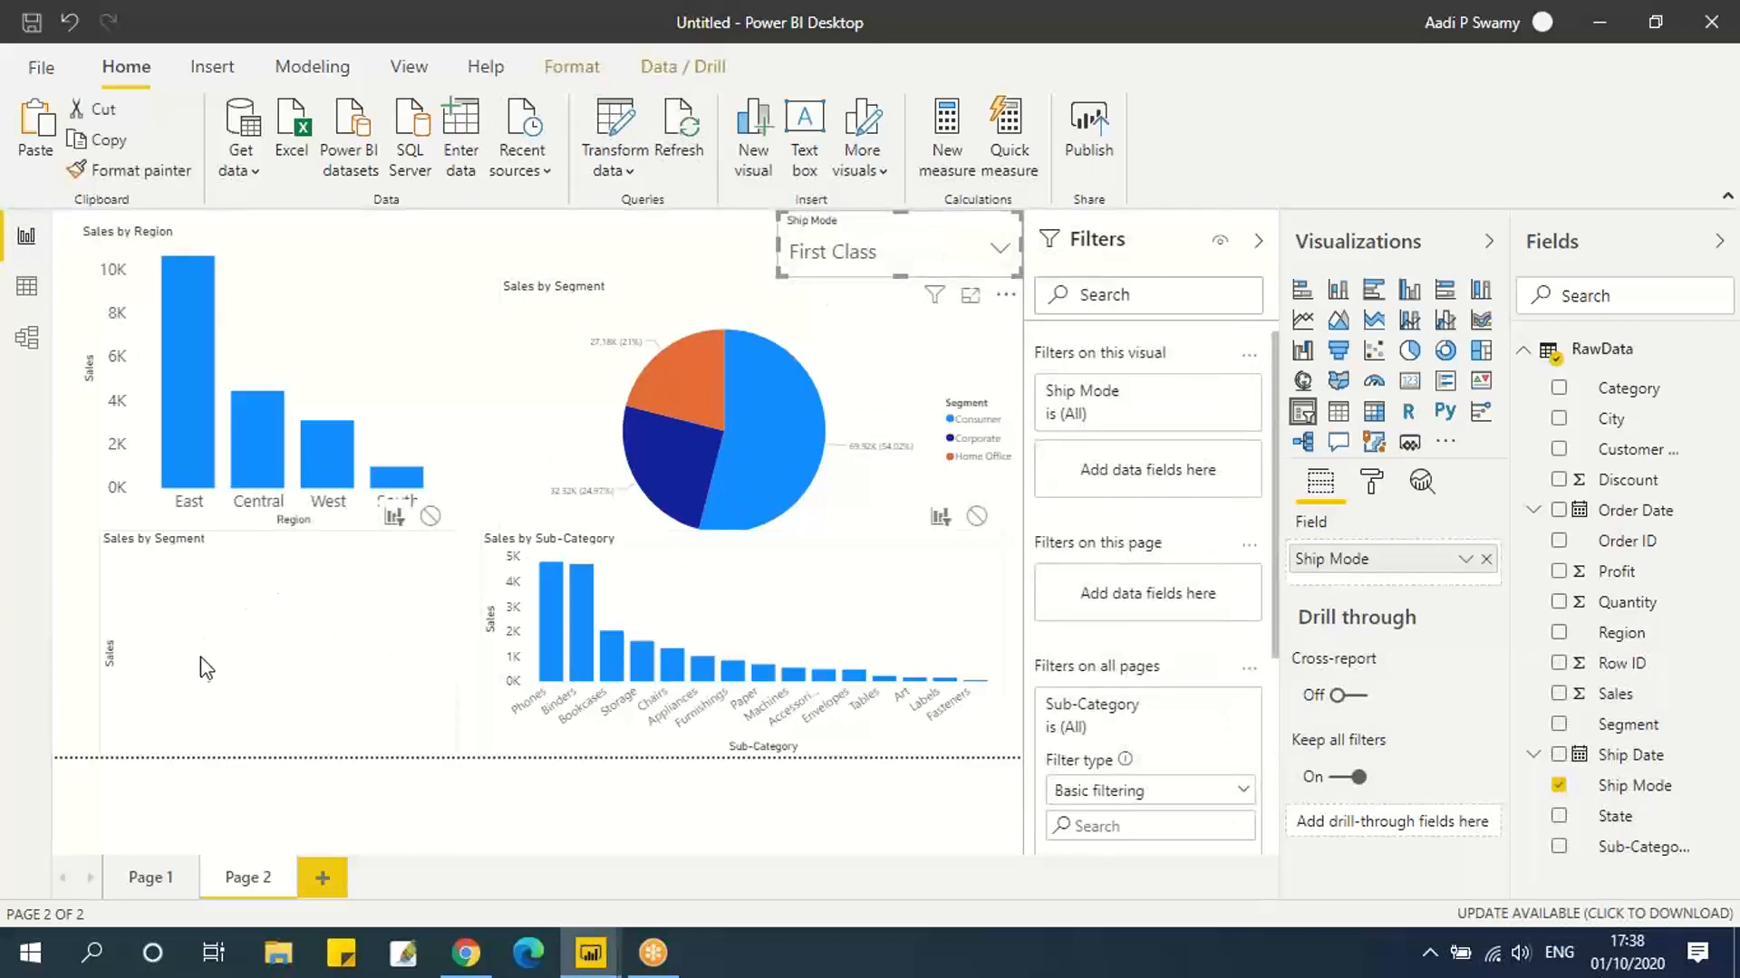
pyautogui.click(304, 598)
pyautogui.moveTo(305, 606); pyautogui.dragTo(304, 618)
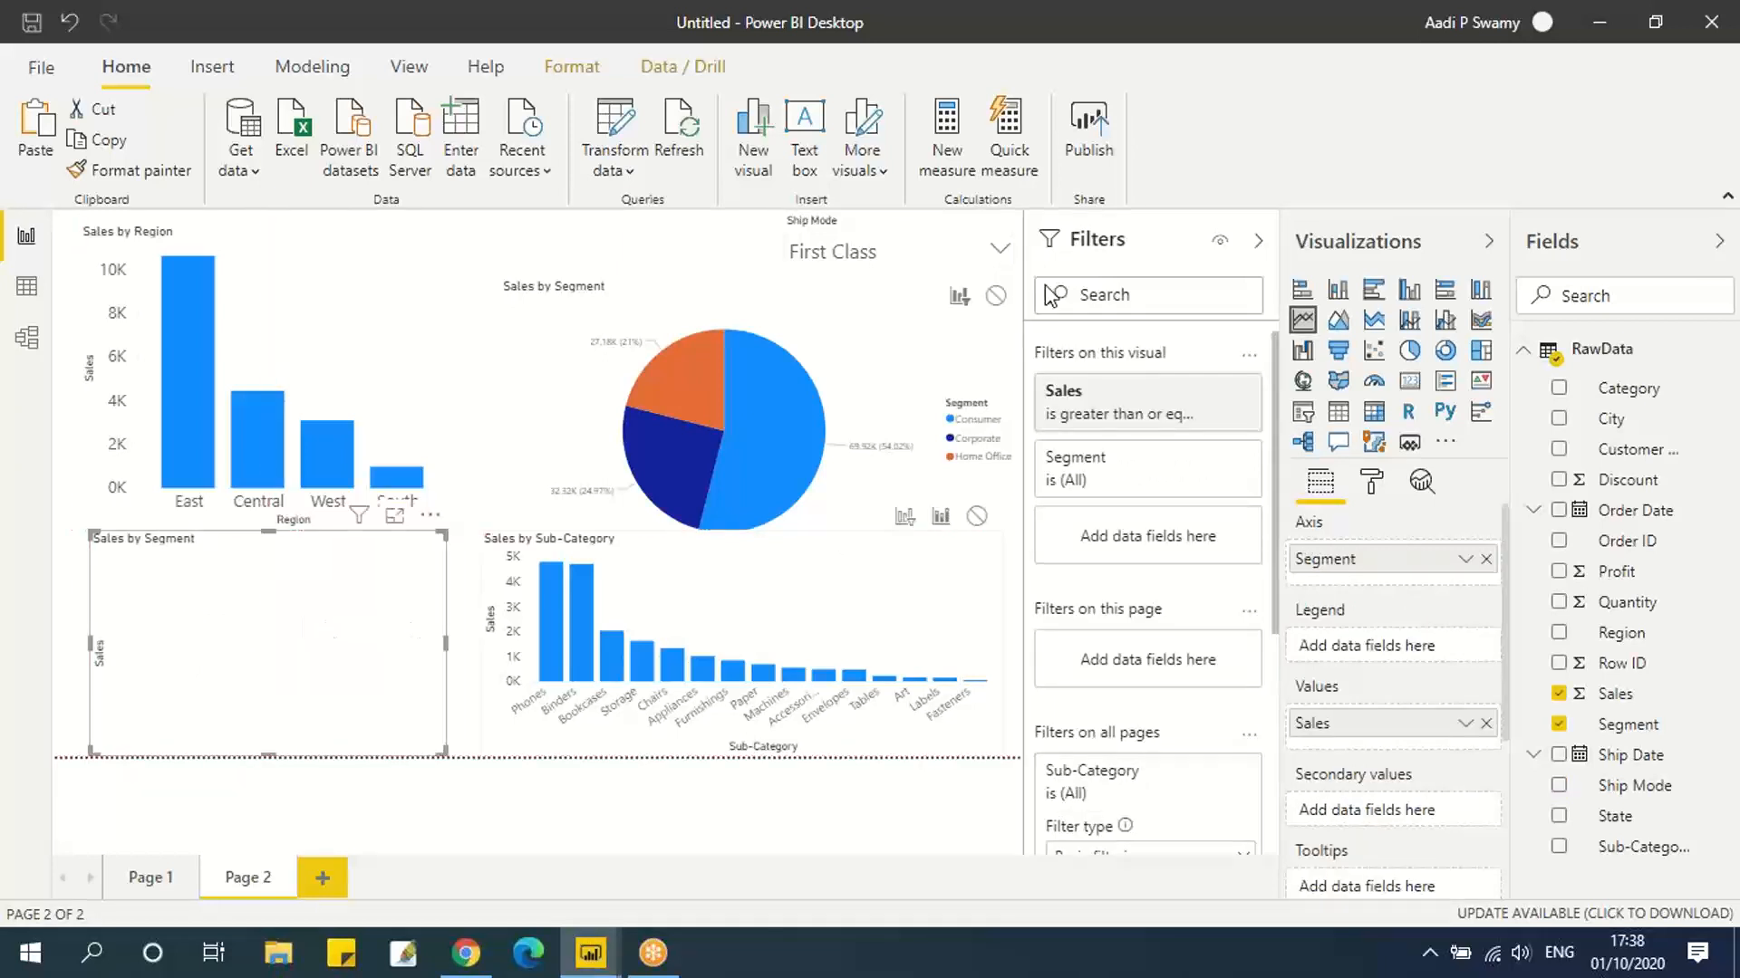
pyautogui.click(924, 233)
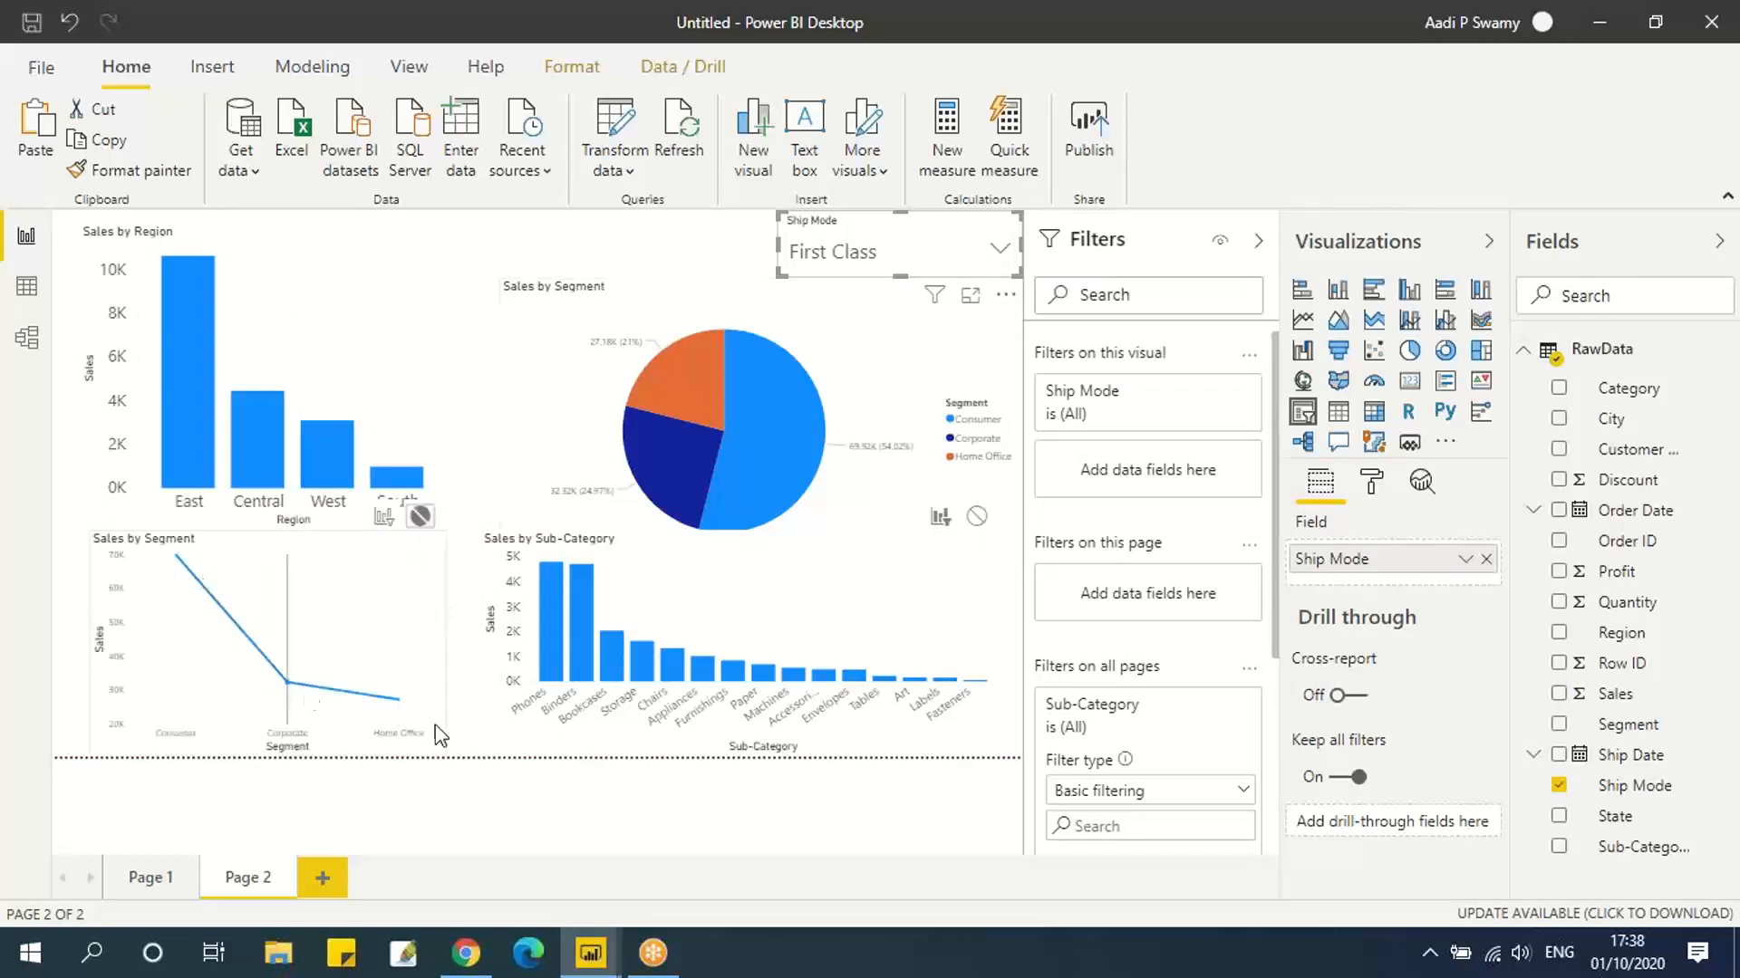
# Test the Ship Mode slicer with Same Day, Second Class, Standard Class and all modes, ending with every mode except Same Day selected.
pyautogui.click(881, 252)
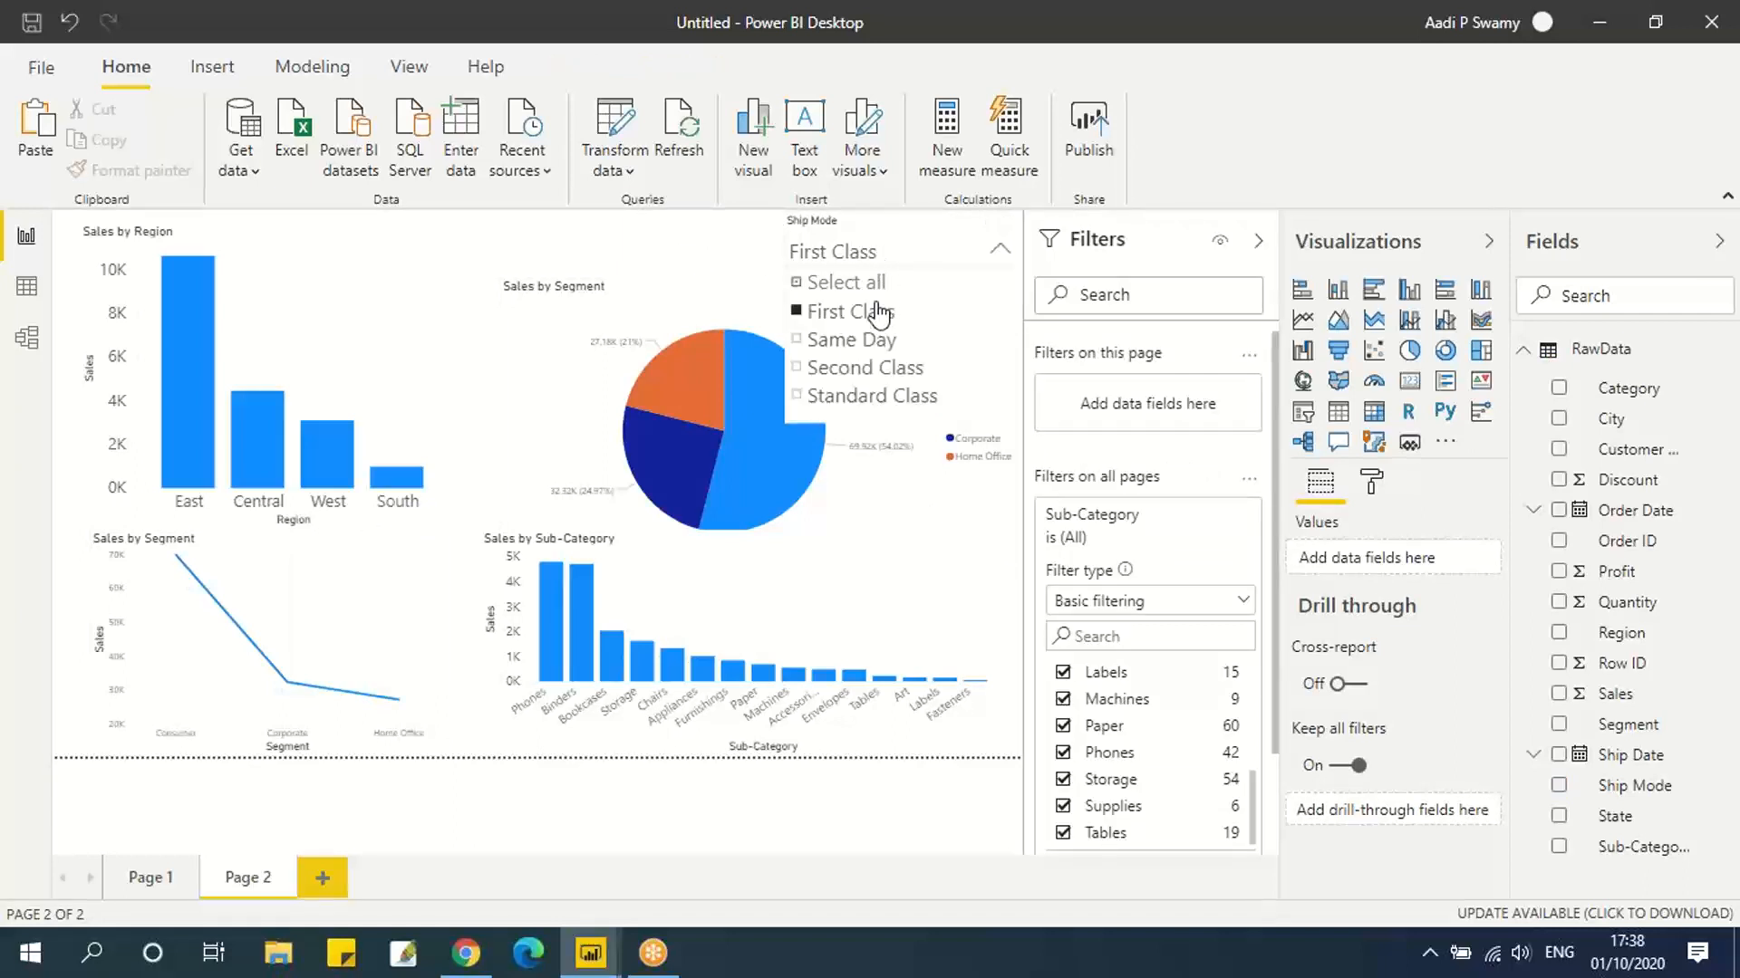
pyautogui.click(826, 340)
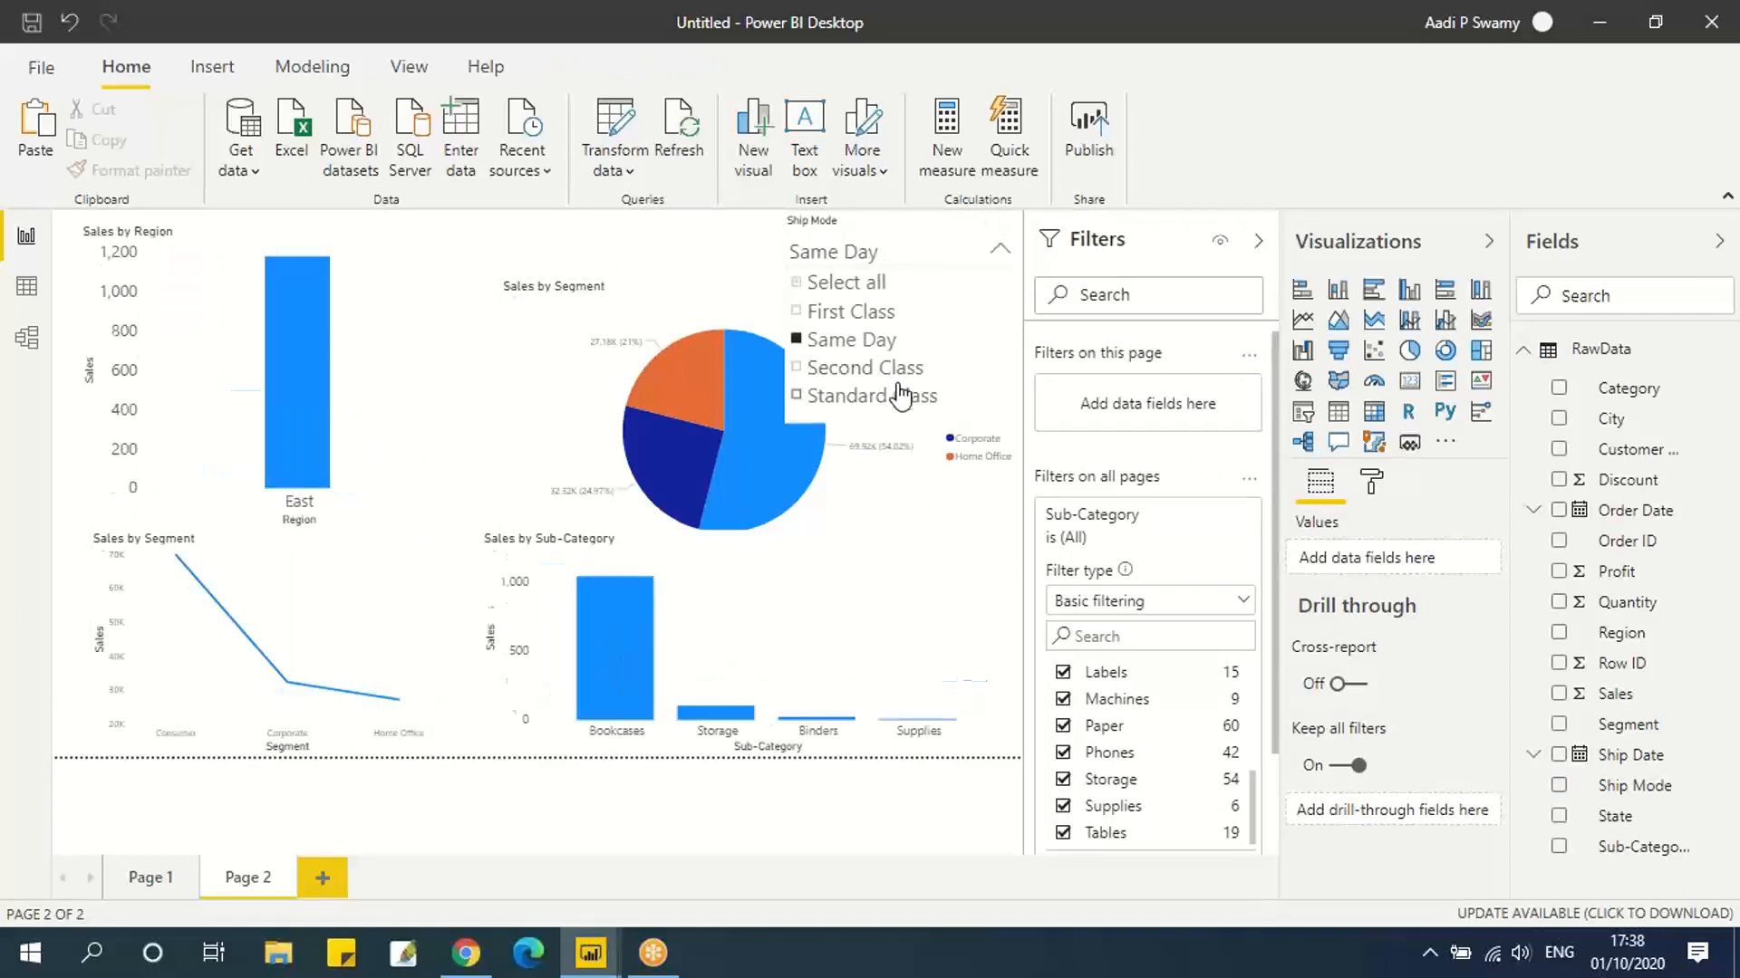
pyautogui.click(845, 368)
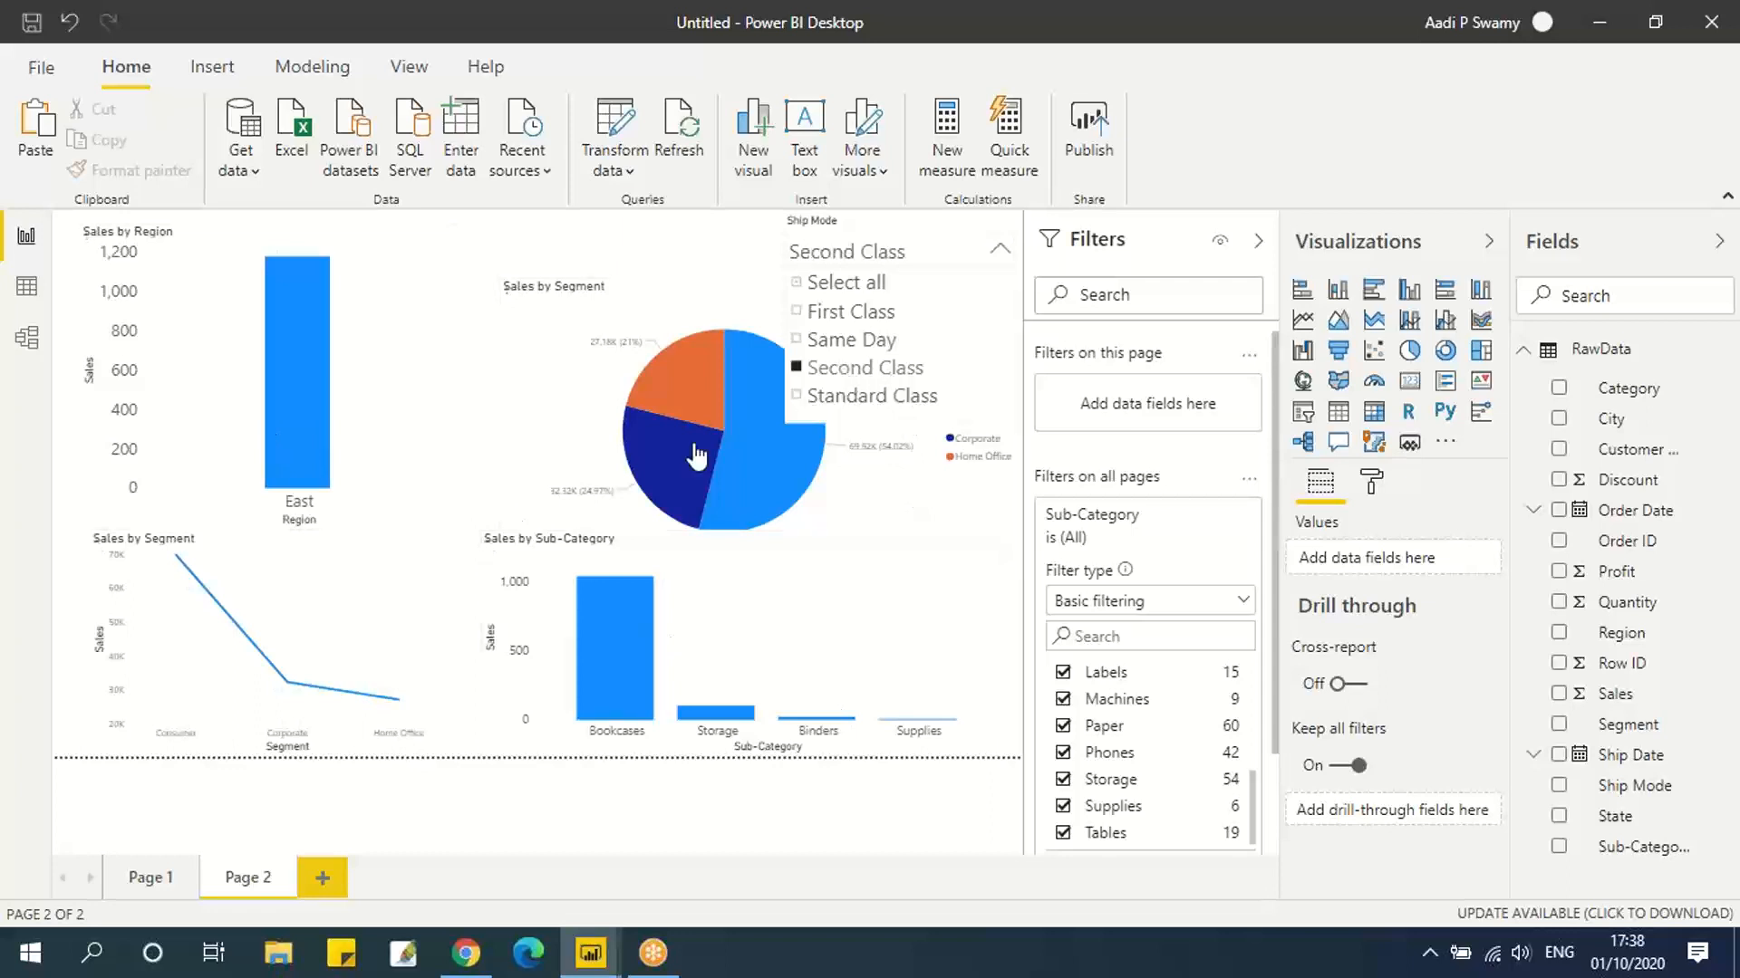
pyautogui.click(812, 398)
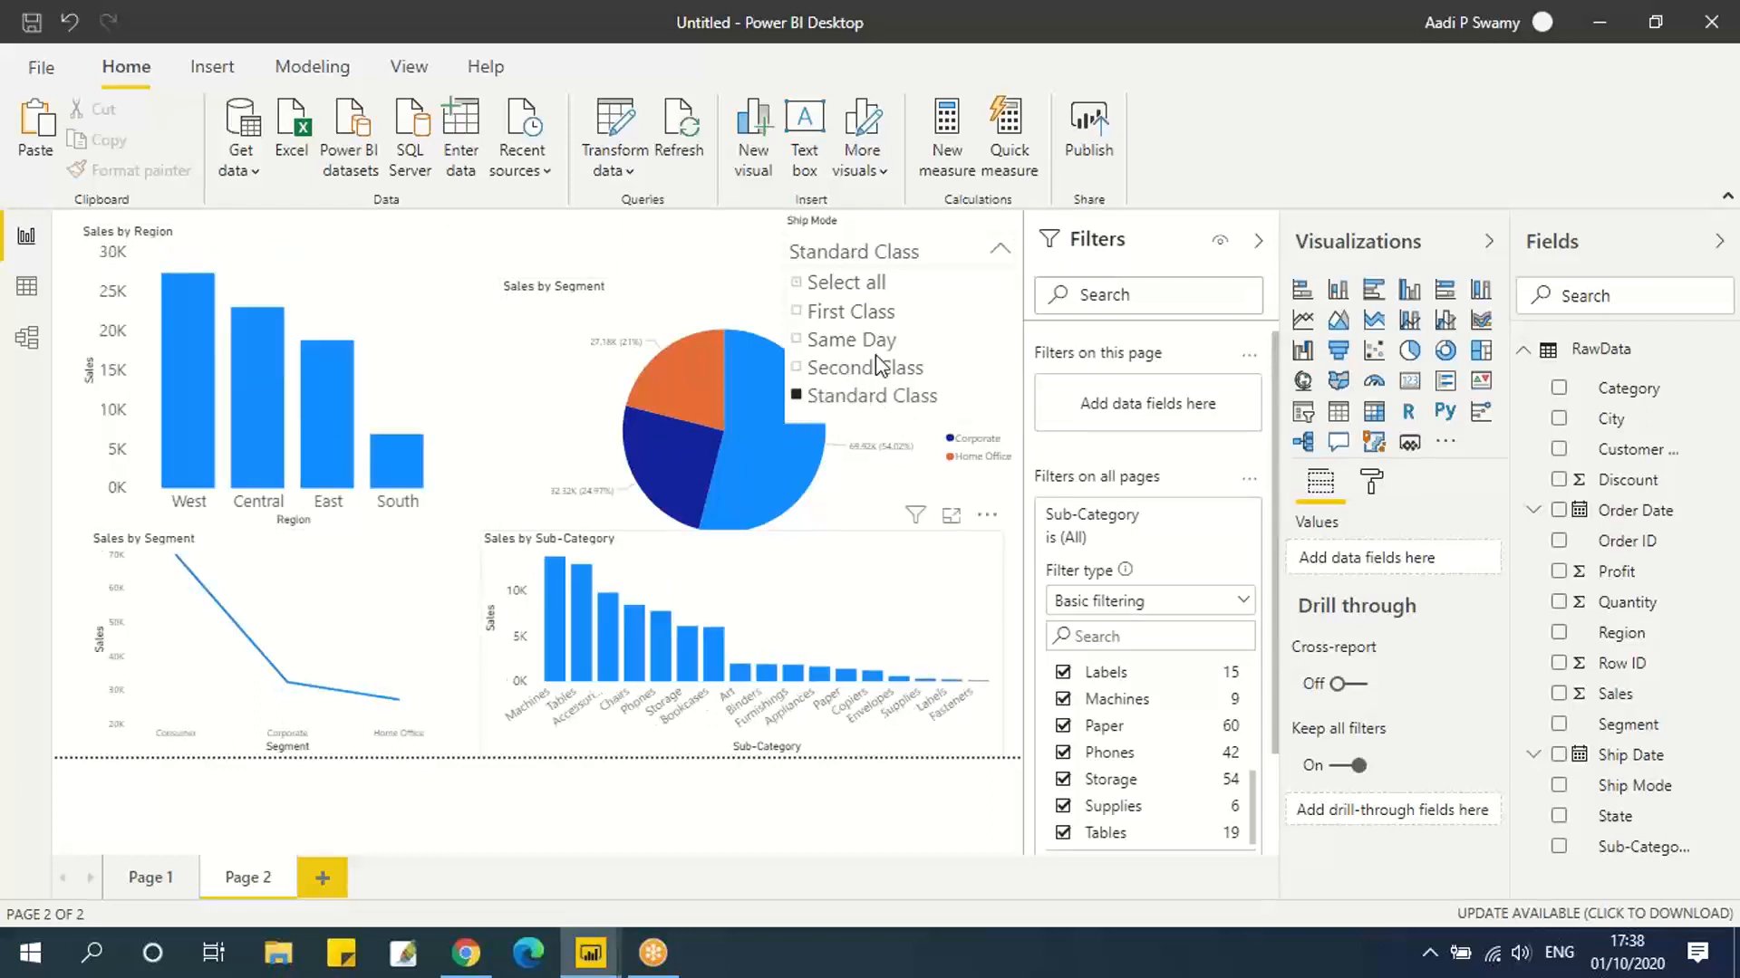
pyautogui.click(850, 284)
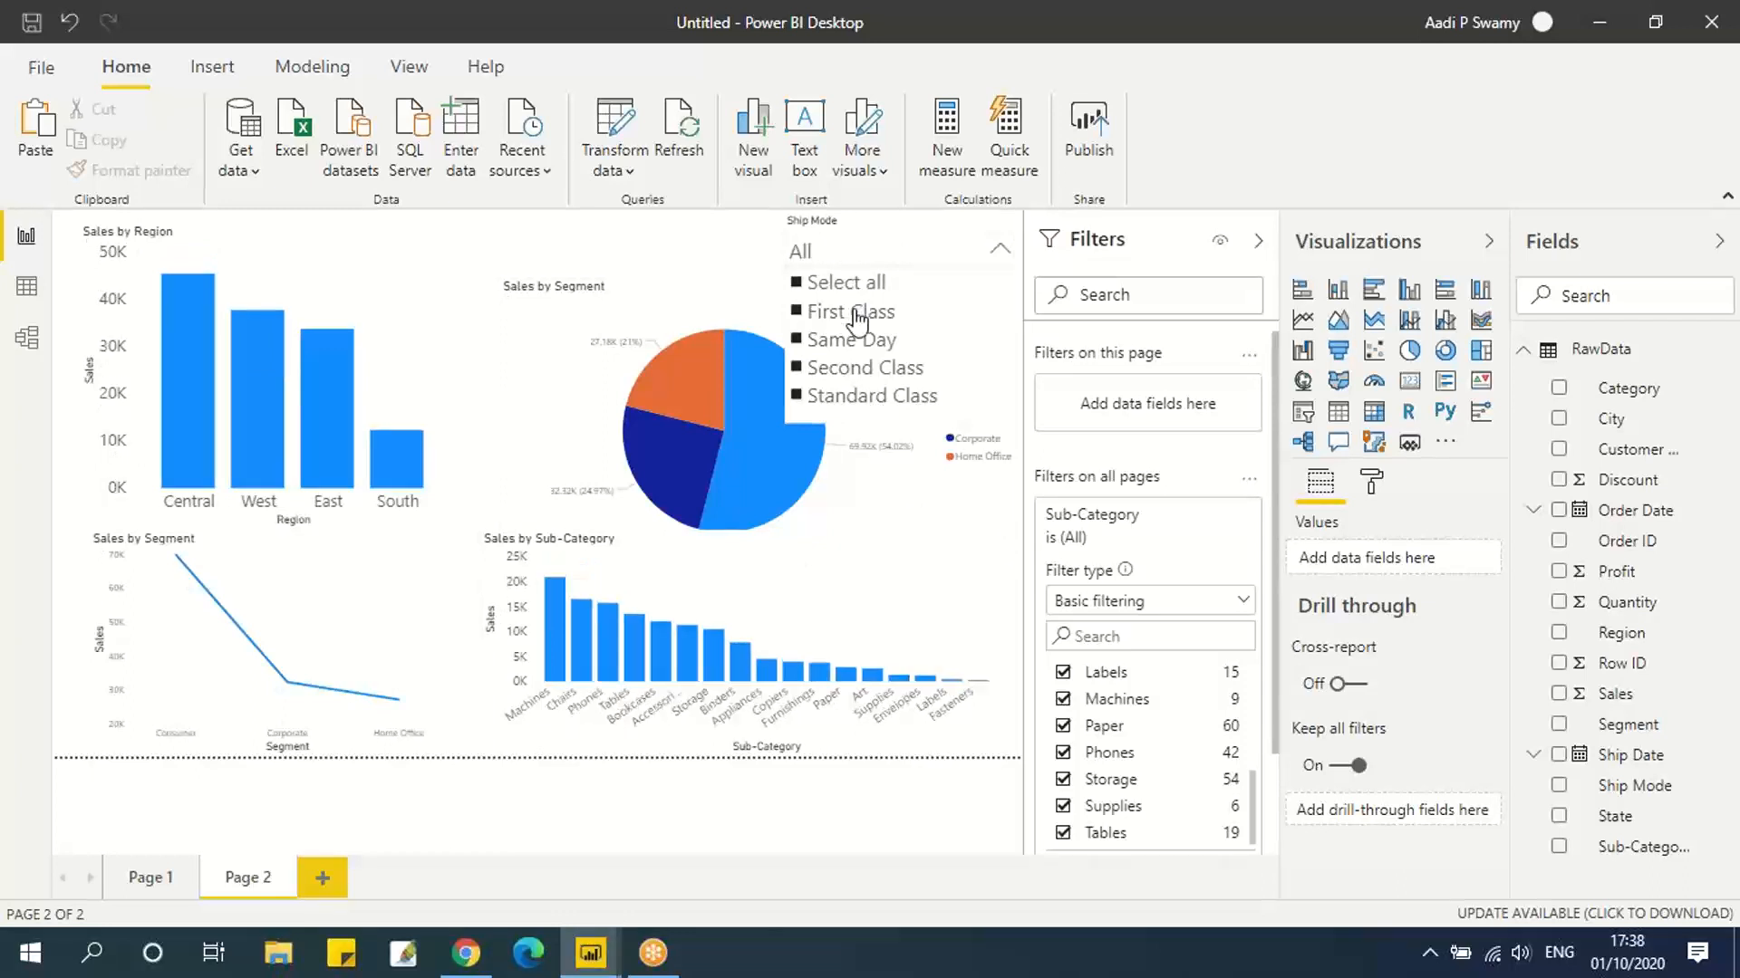
pyautogui.click(857, 312)
pyautogui.click(856, 342)
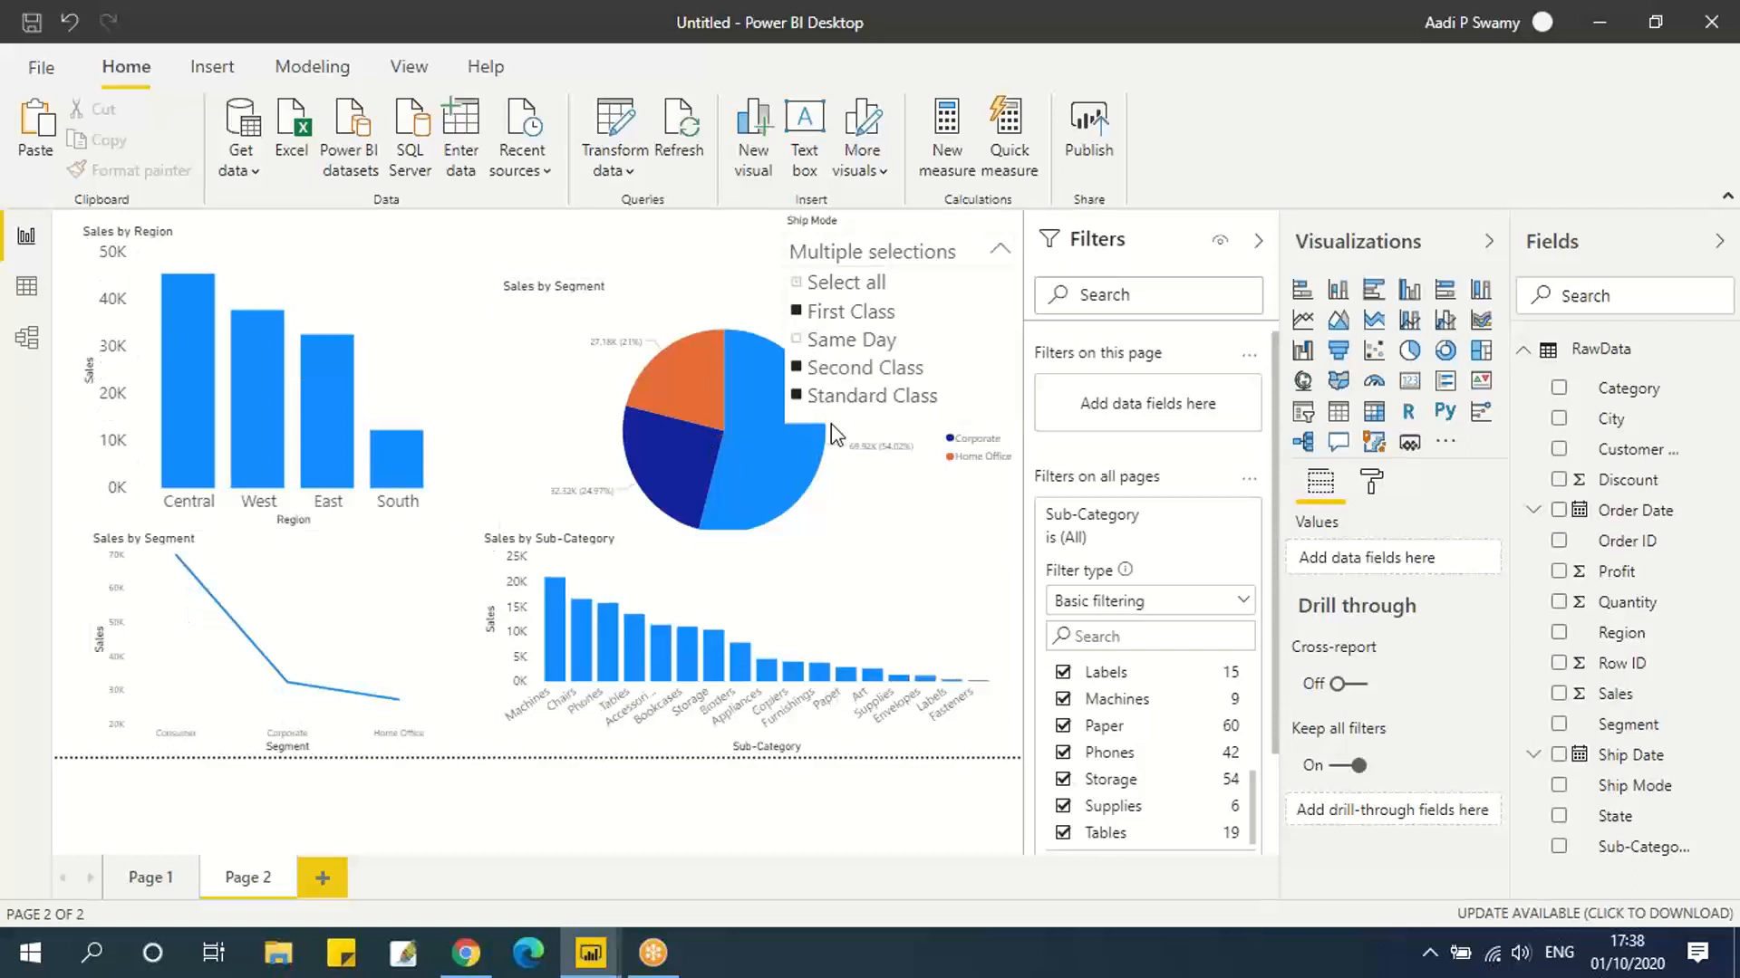
# Cross-highlight the charts by the Consumer slice of the Sales by Segment pie chart, and clear the highlight.
pyautogui.click(590, 222)
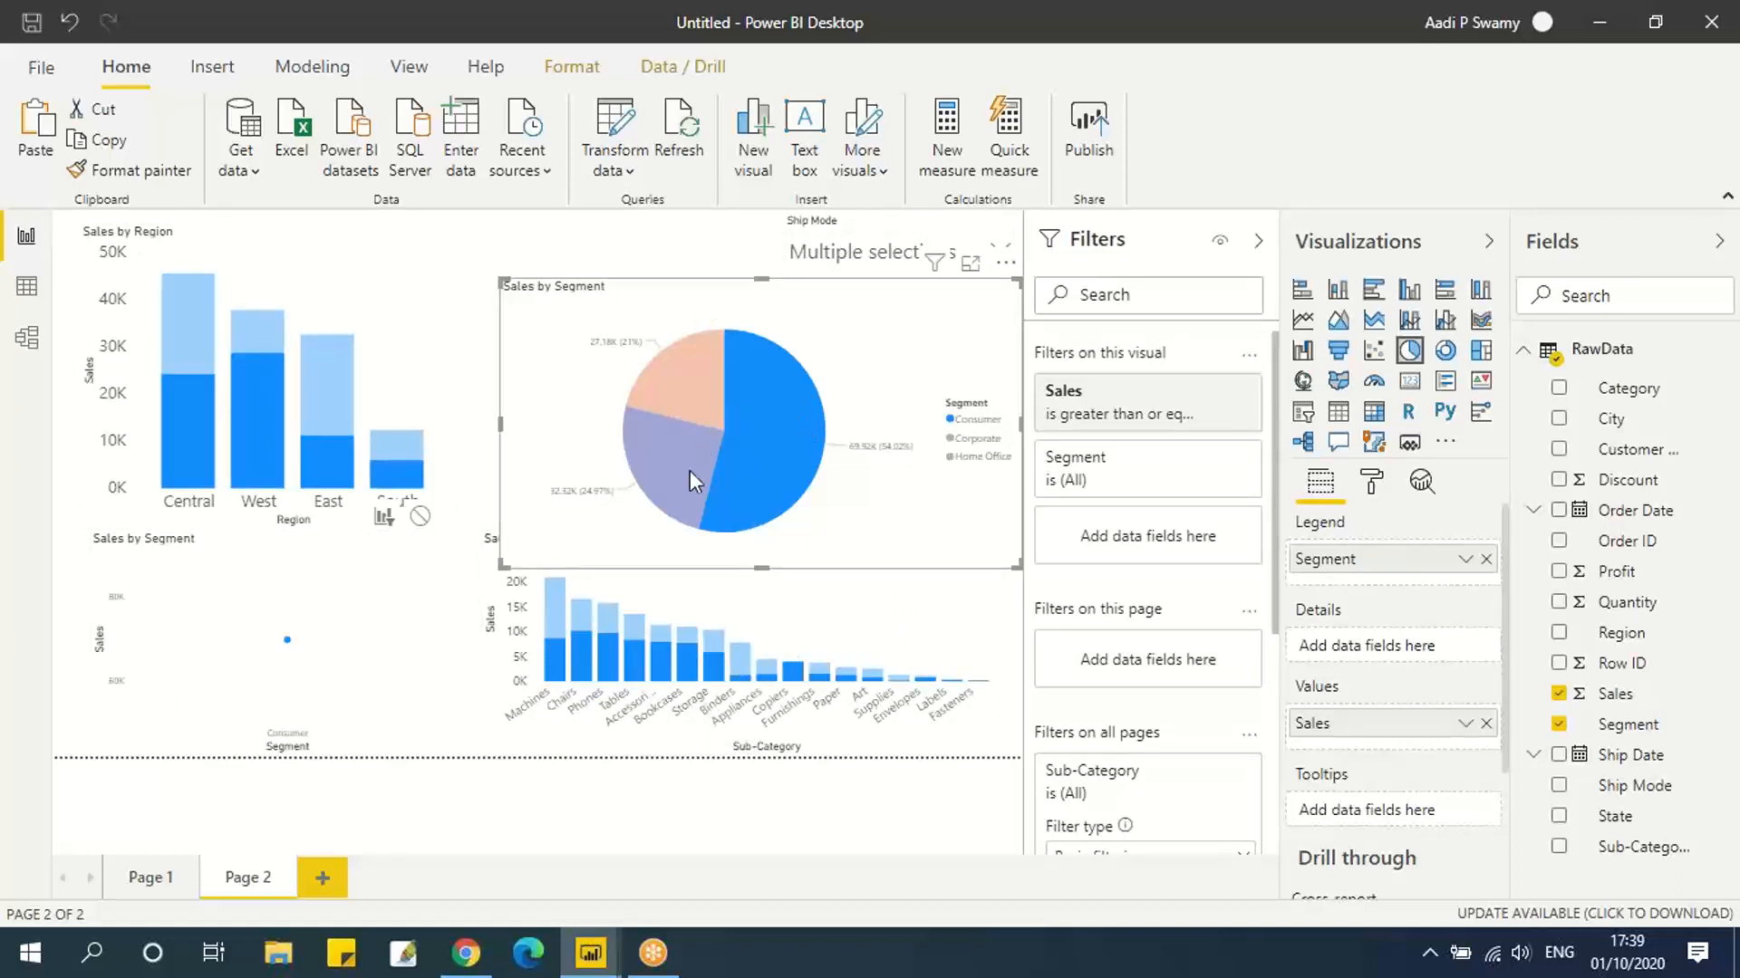
pyautogui.click(721, 469)
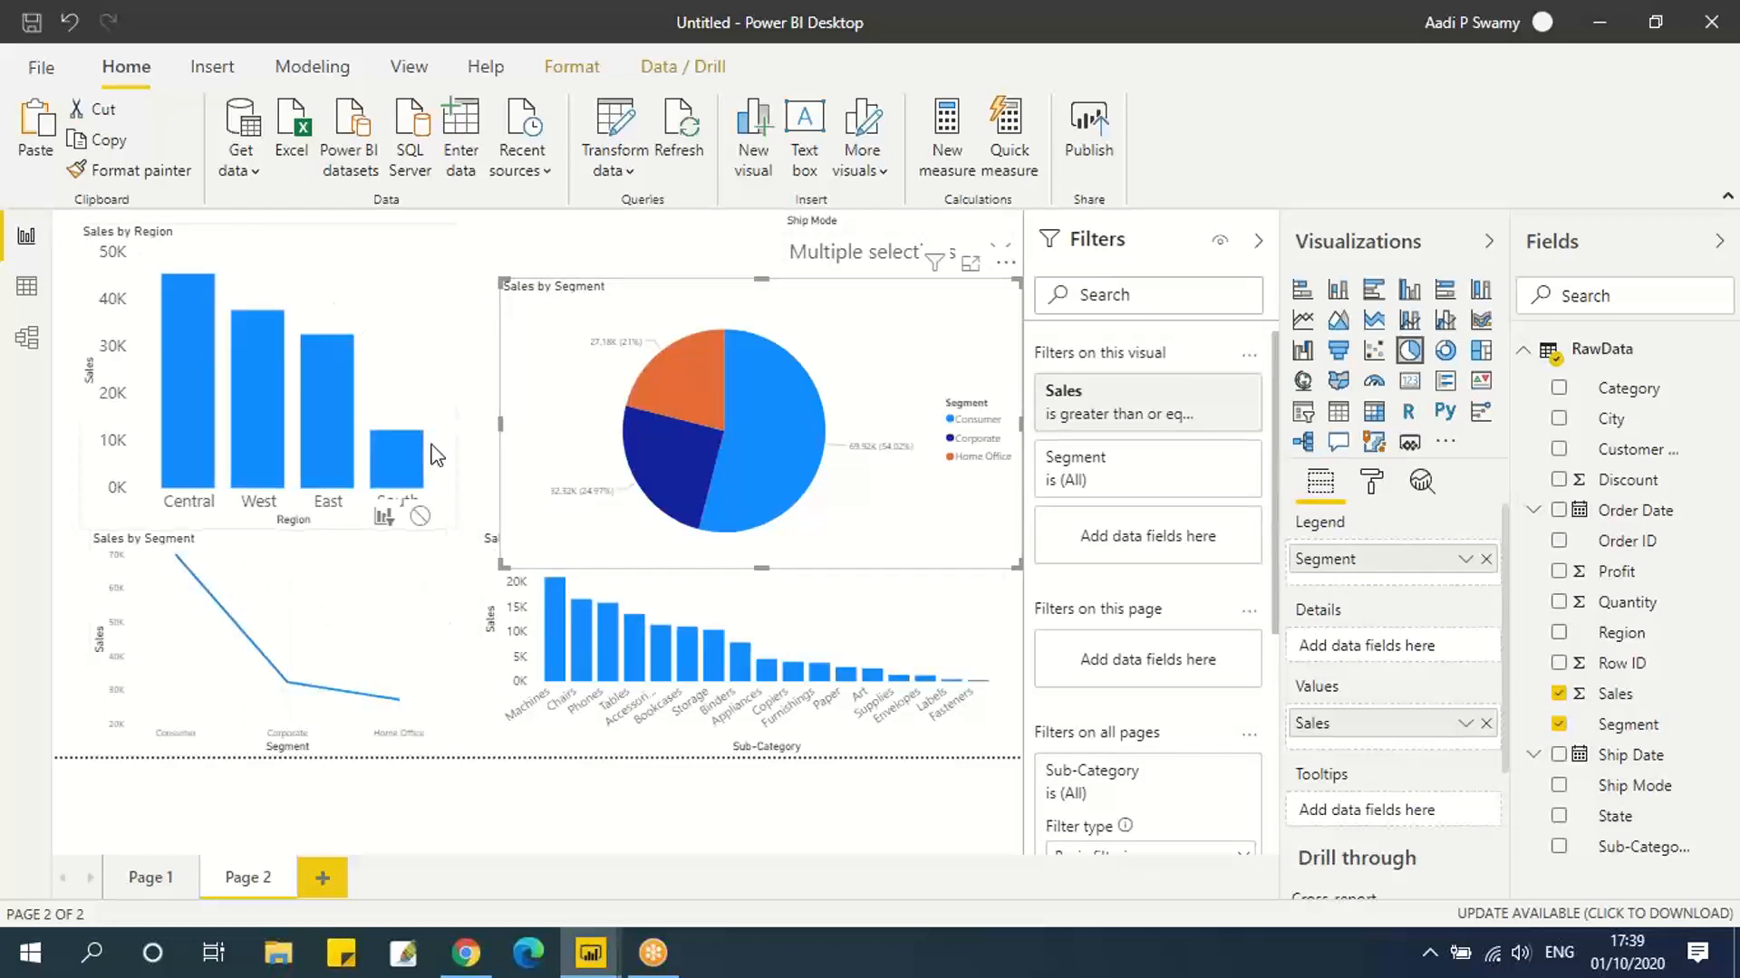
# Shrink the Sales by Region and pie charts, and set the pie chart's interaction with the other three charts to None.
pyautogui.click(458, 540)
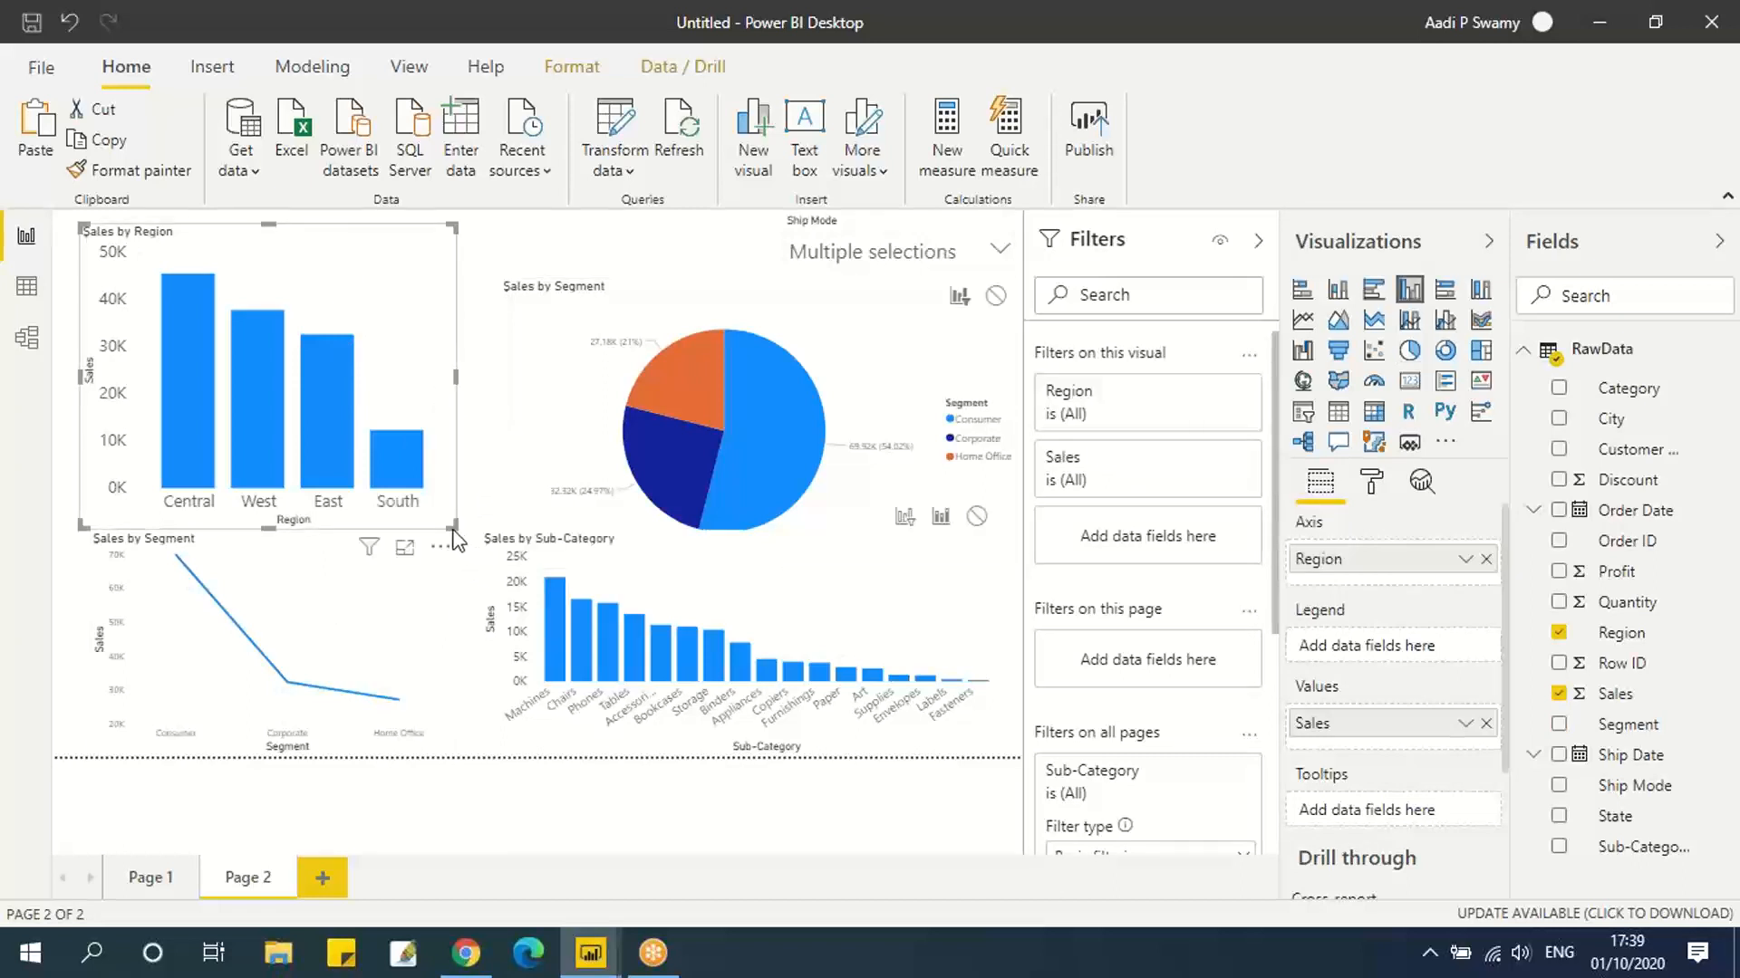
pyautogui.moveTo(456, 539); pyautogui.dragTo(453, 467)
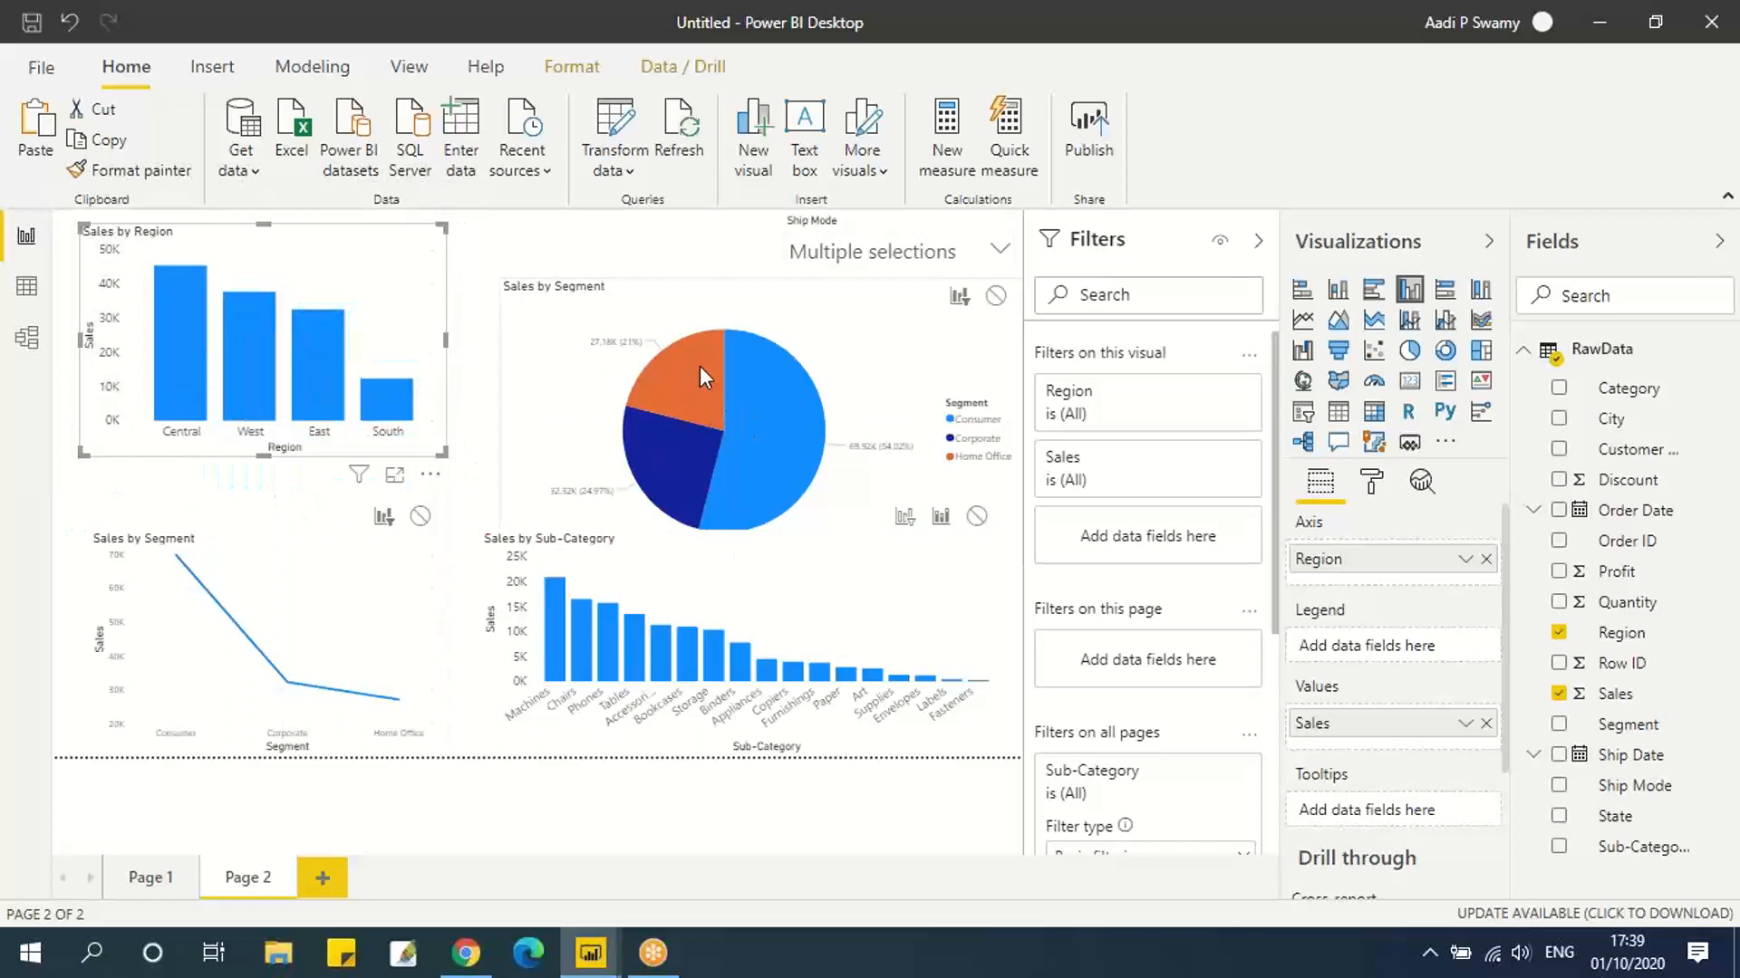
pyautogui.click(752, 309)
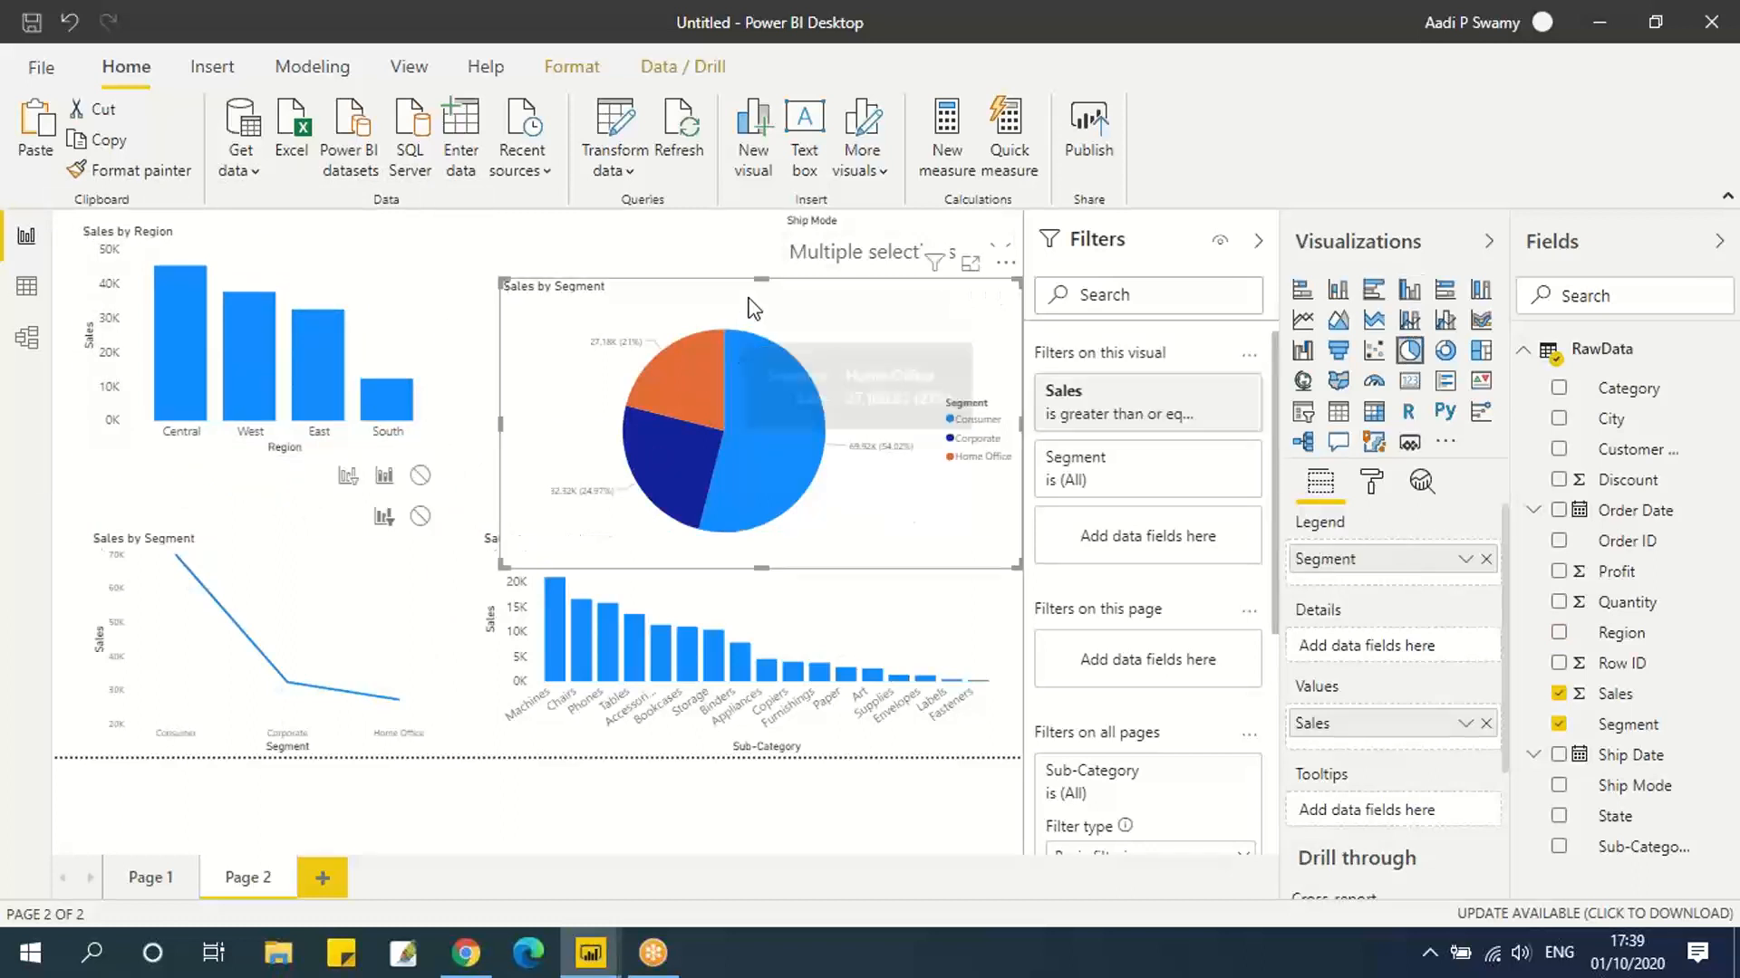
pyautogui.click(420, 475)
pyautogui.click(419, 519)
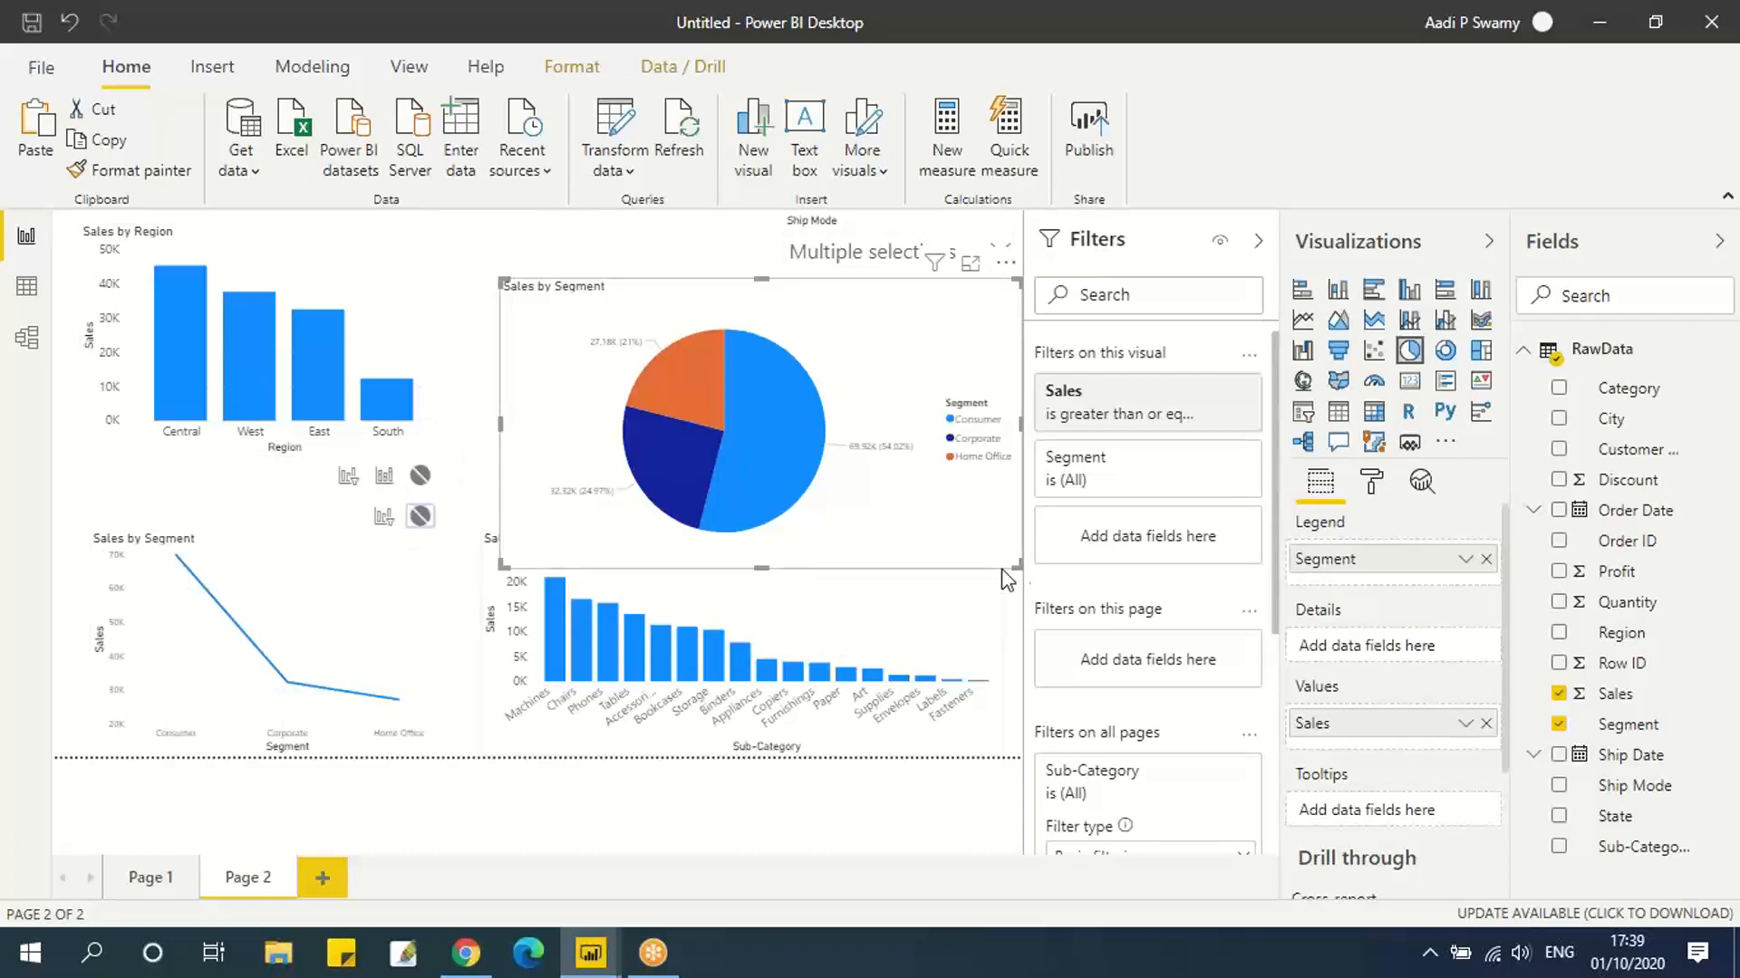
pyautogui.moveTo(1015, 563); pyautogui.dragTo(997, 475)
pyautogui.click(976, 516)
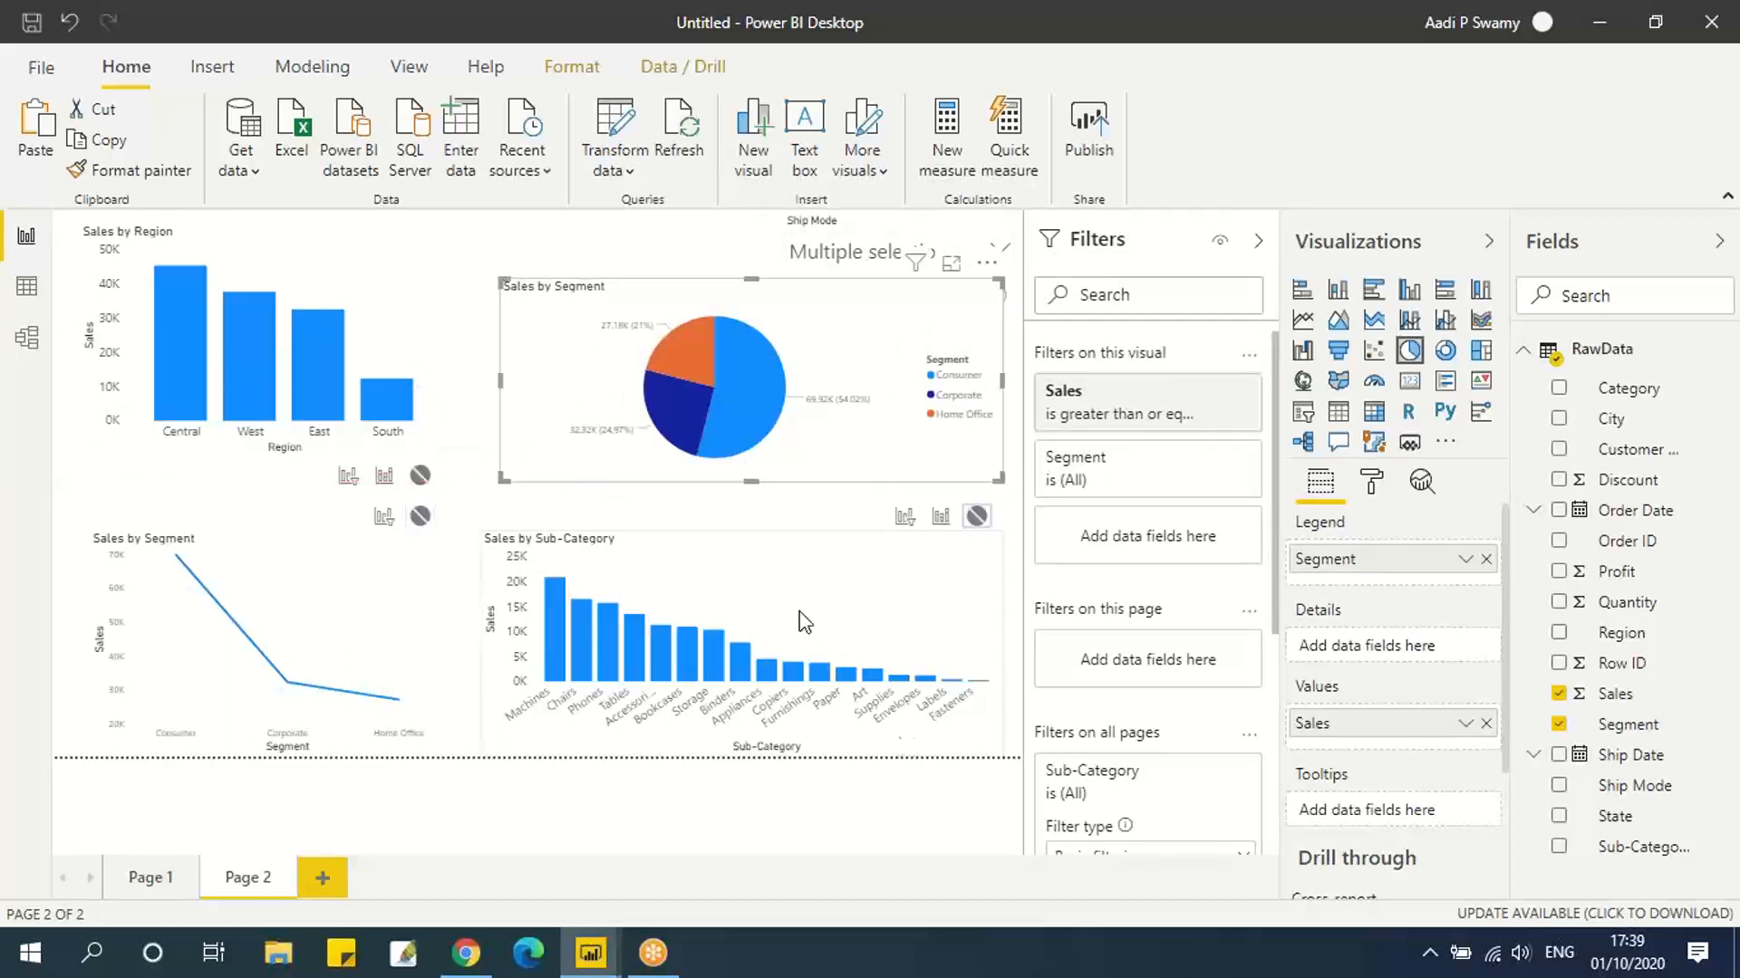
# Test the pie chart's interactions by selecting its Home Office, Consumer and Corporate slices, and Home Office again.
pyautogui.click(607, 261)
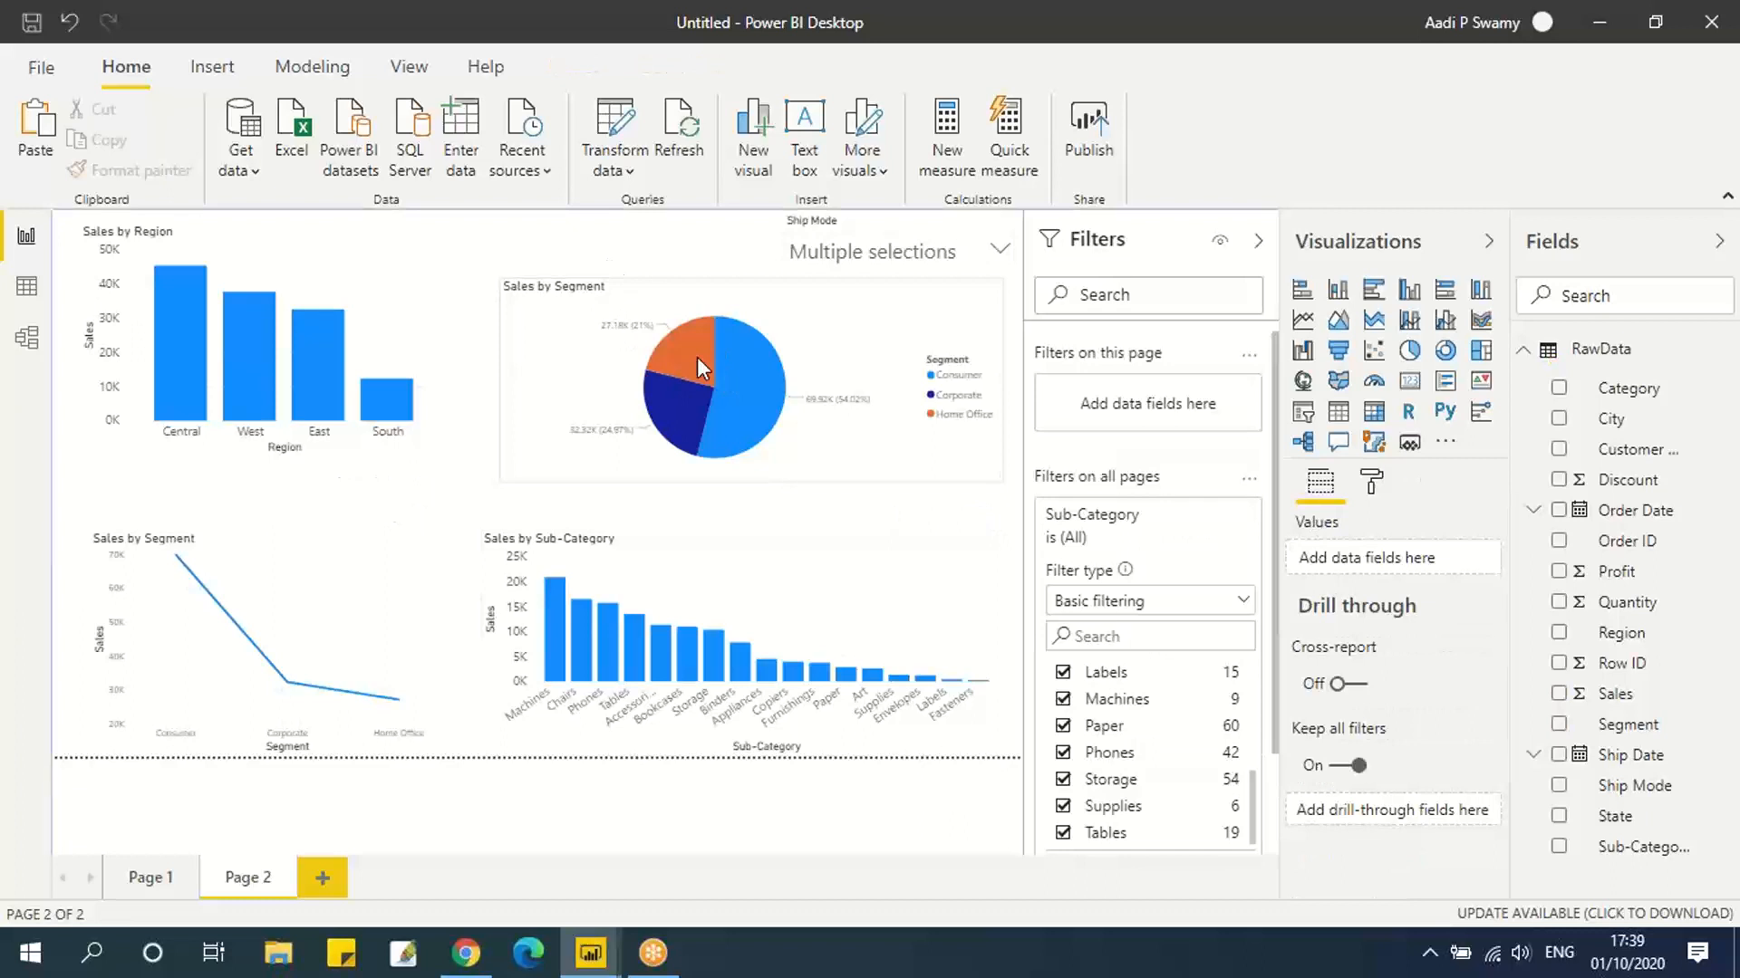
pyautogui.click(698, 357)
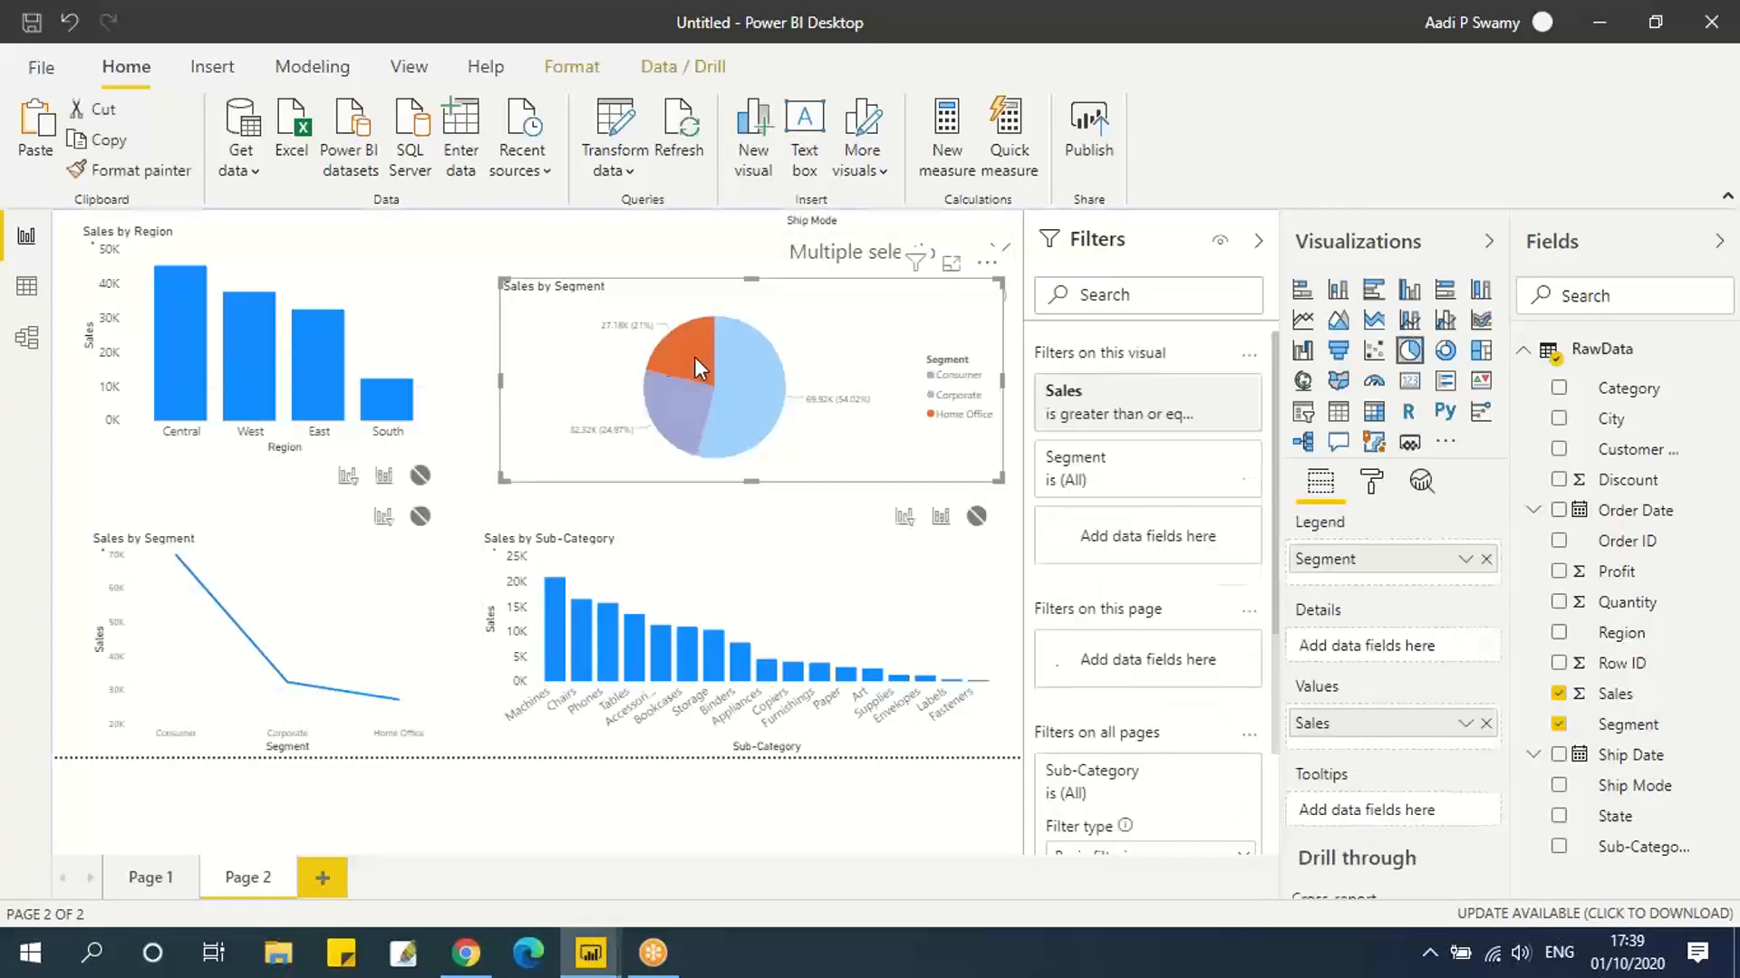
pyautogui.click(752, 396)
pyautogui.click(670, 411)
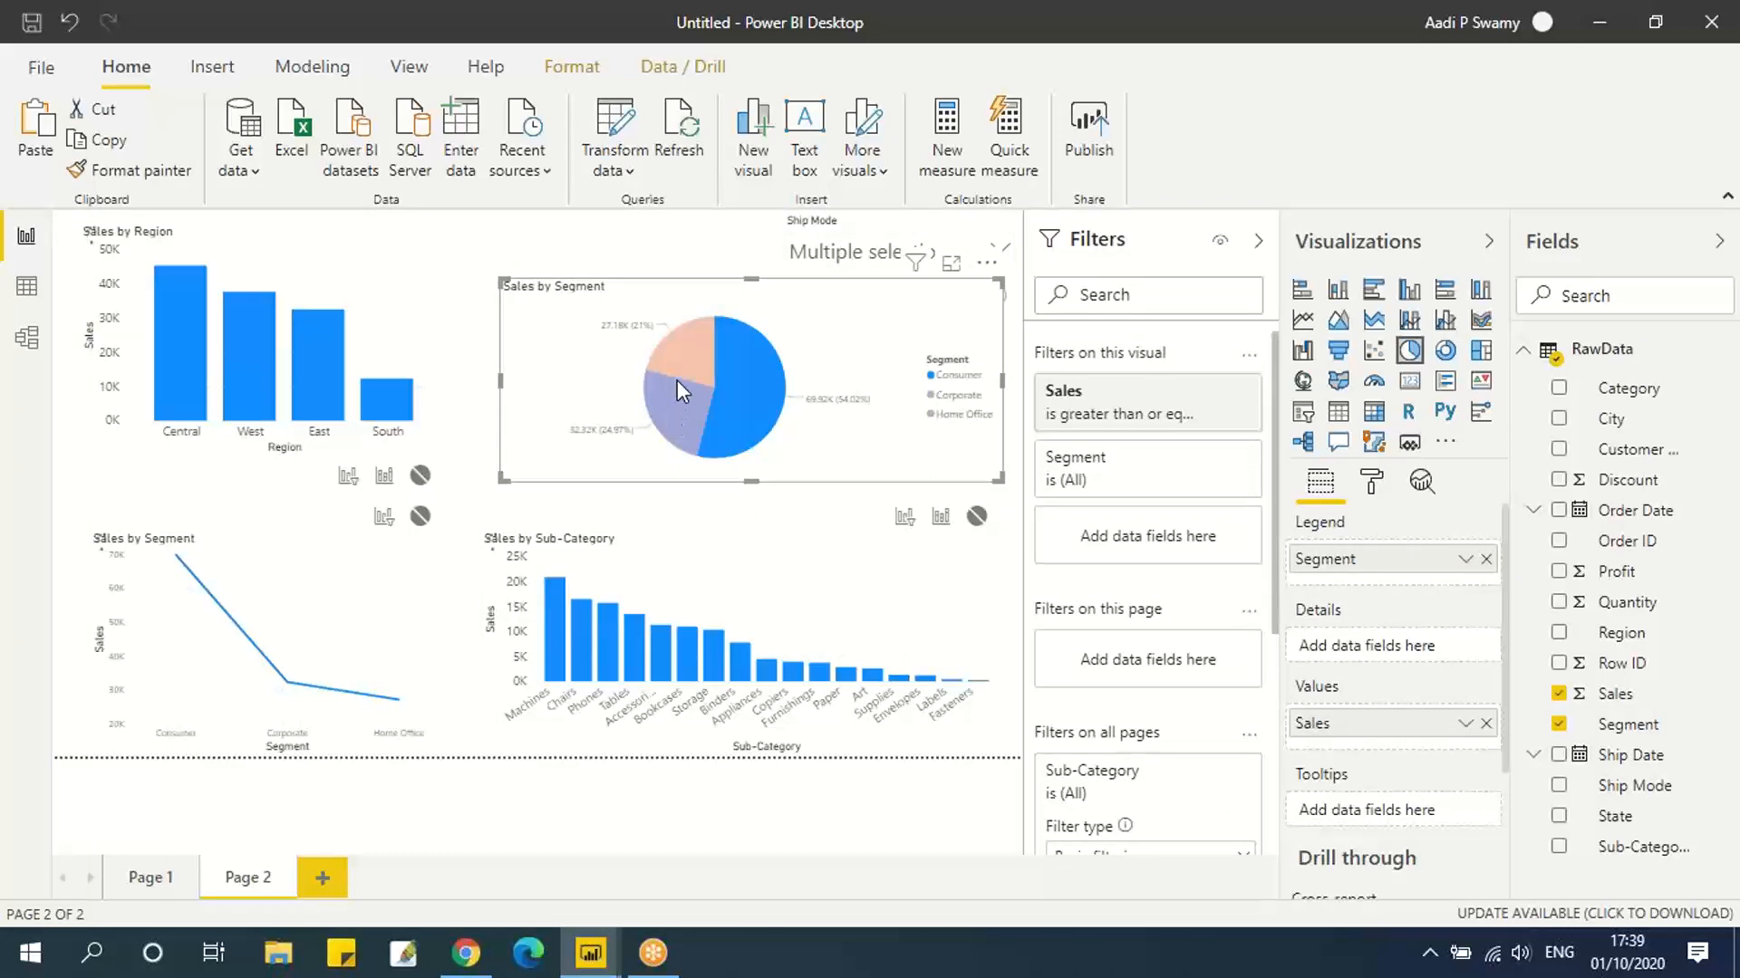
pyautogui.click(683, 360)
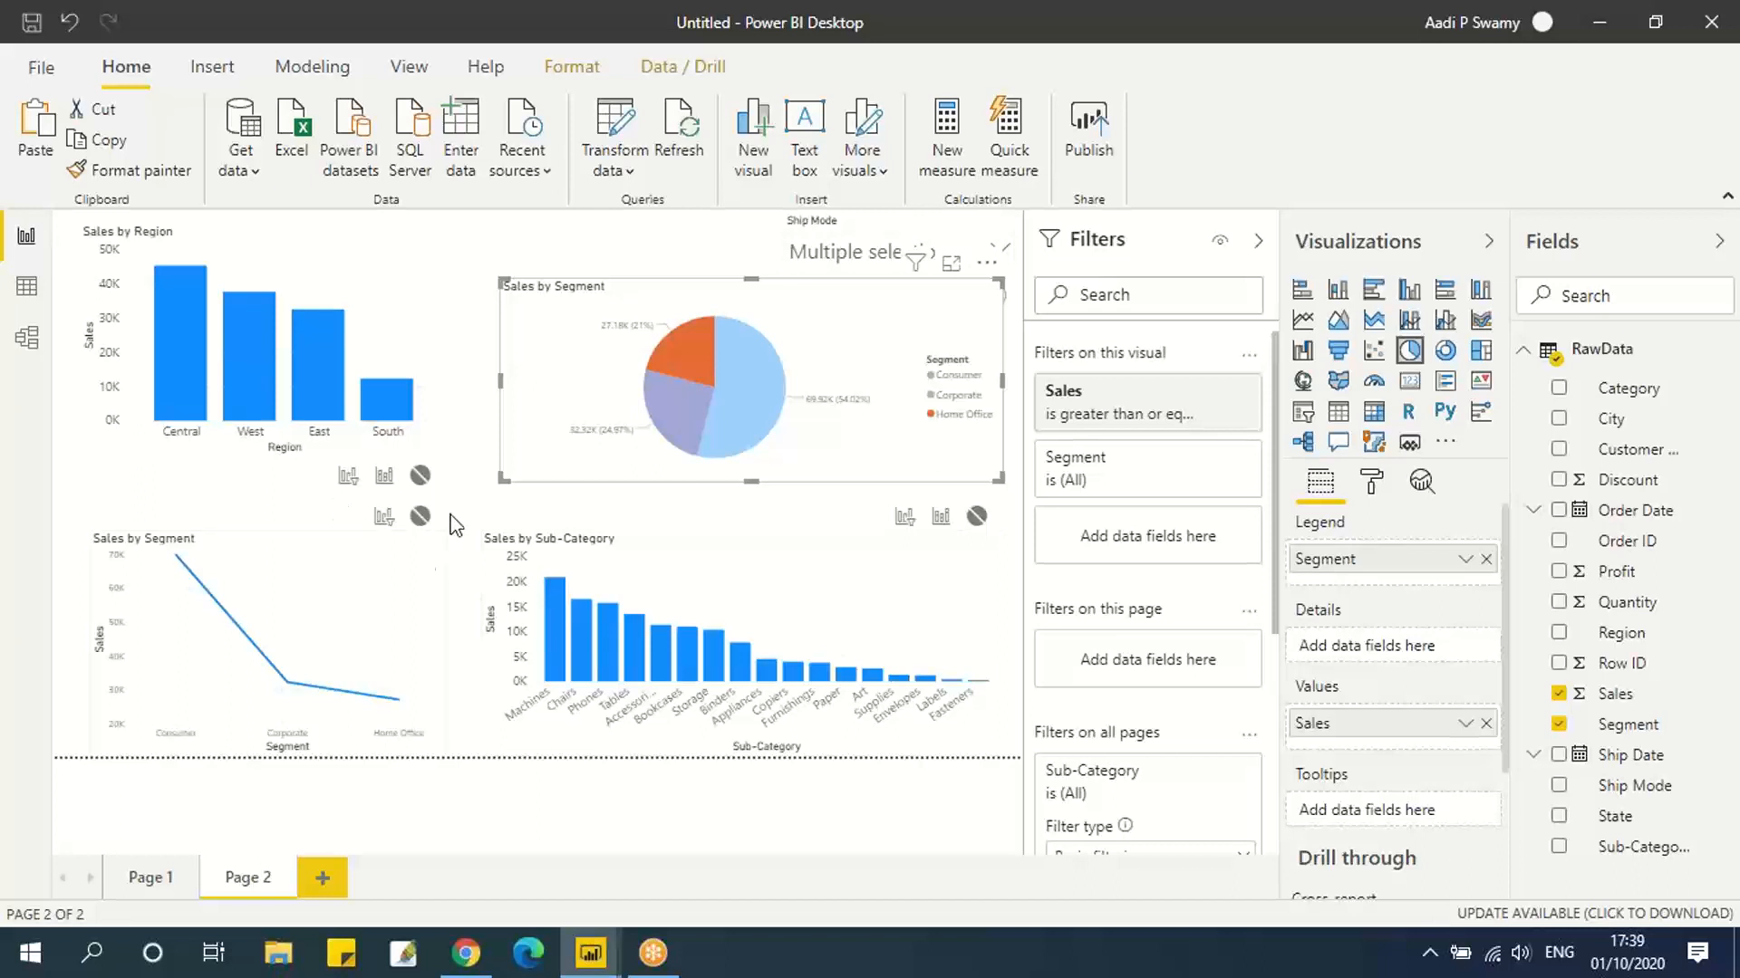
# Add Page 3 and copy the Sales by Region column chart from Page 2 onto it.
pyautogui.click(328, 879)
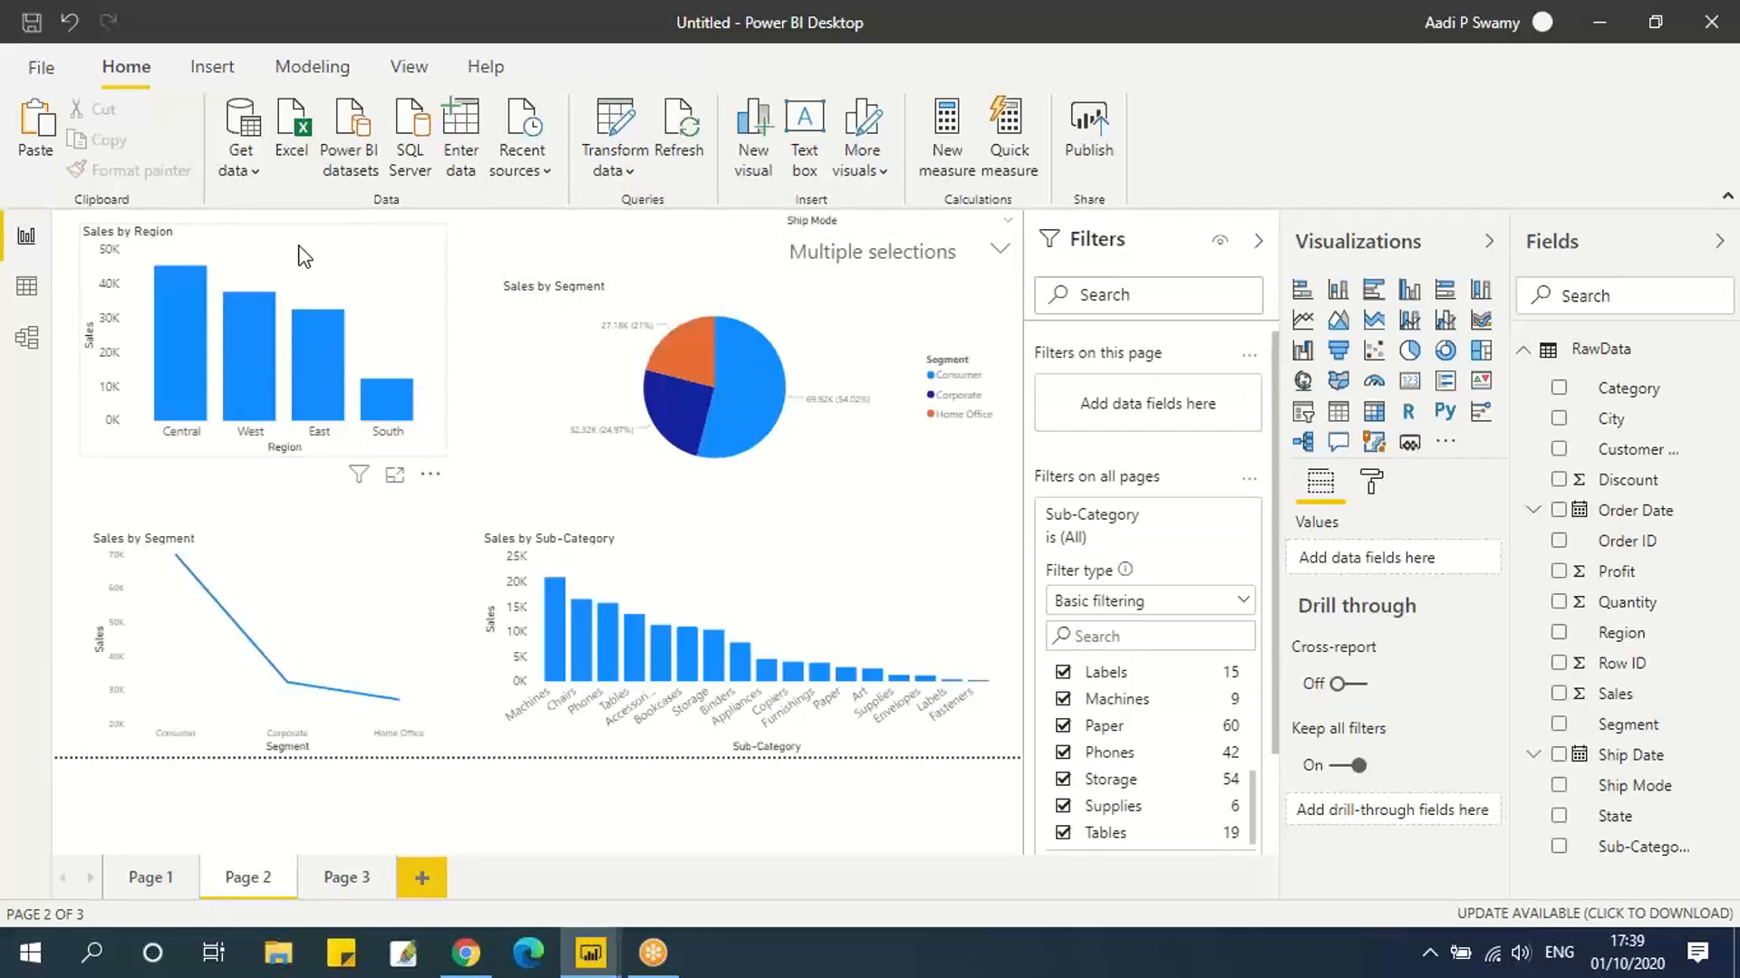
pyautogui.click(303, 256)
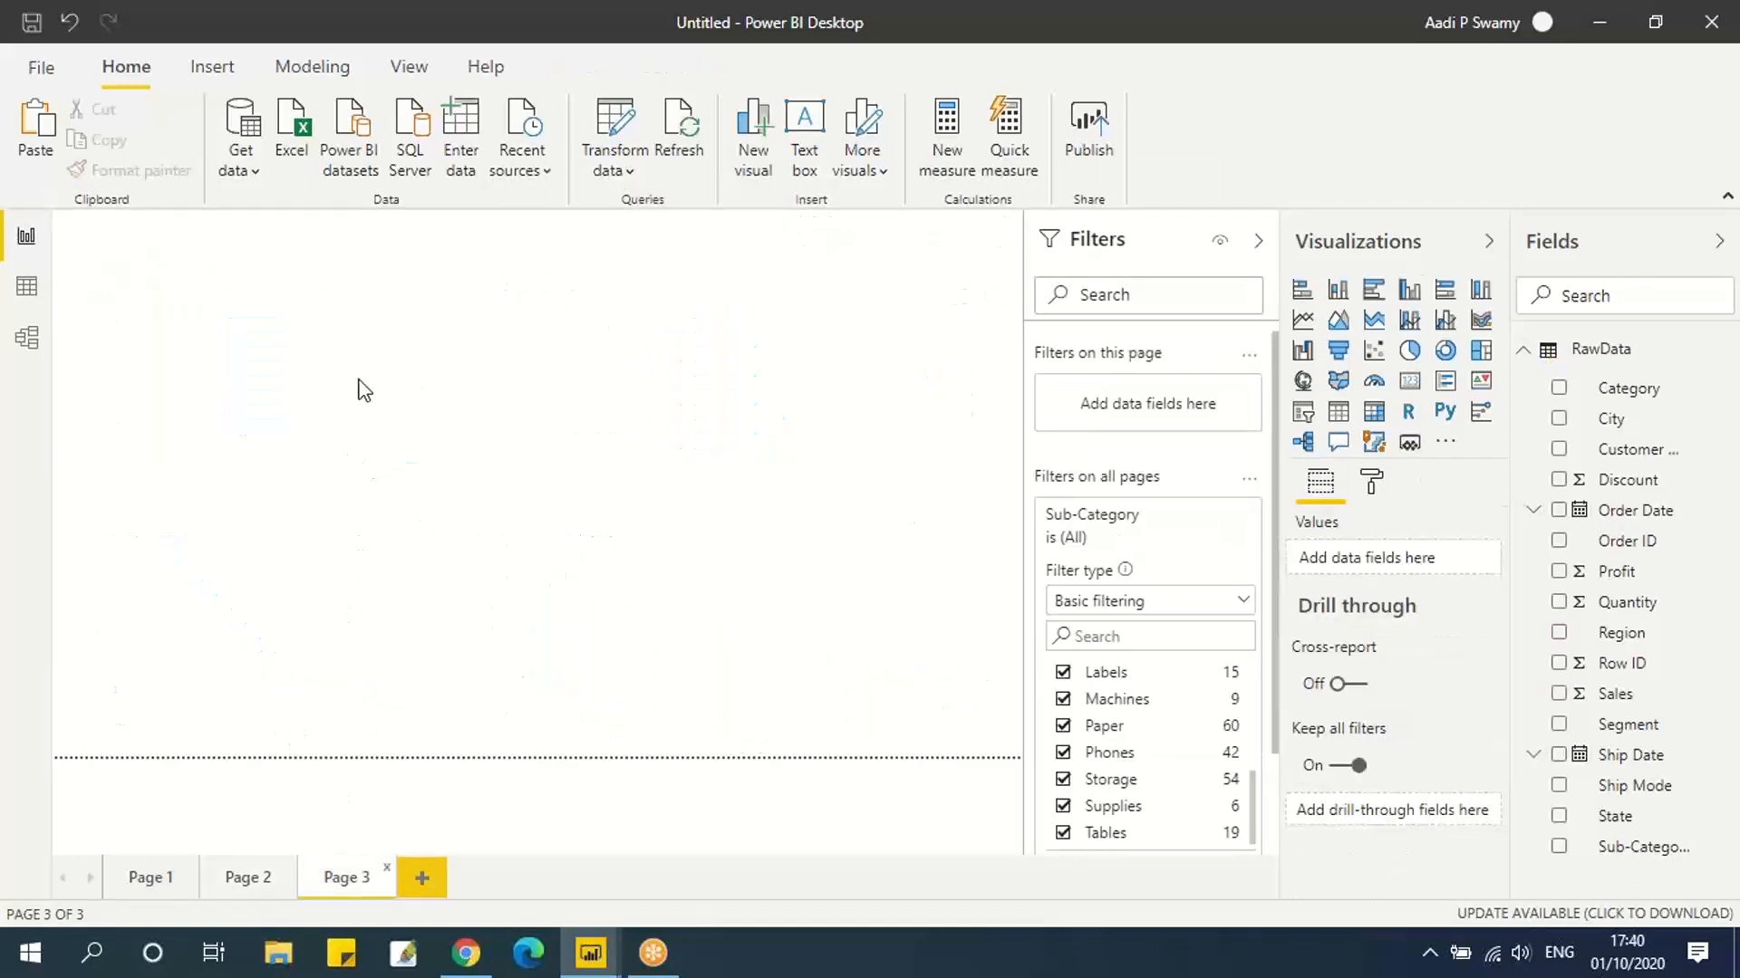
pyautogui.hotkey('ctrl', 'v')
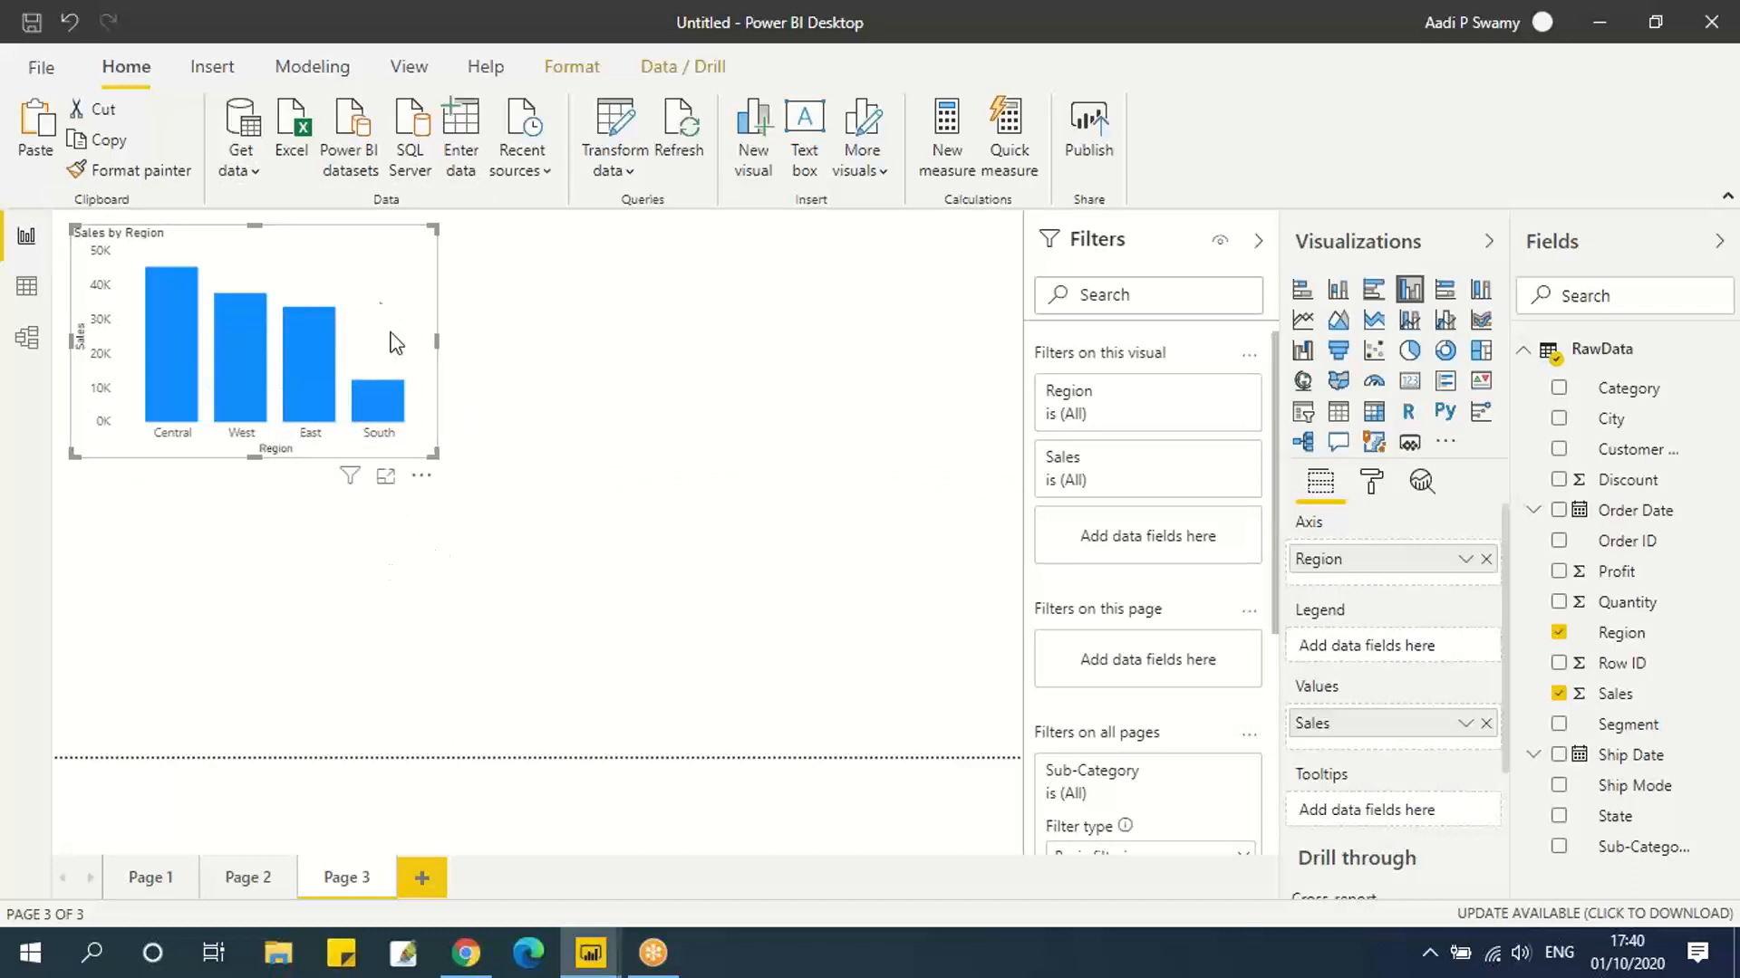
# Paste a second Sales by Region chart, place it beneath the first and widen it to the page's right edge.
pyautogui.hotkey('ctrl', 'v')
pyautogui.moveTo(369, 245); pyautogui.dragTo(369, 549)
pyautogui.moveTo(654, 672); pyautogui.dragTo(1020, 652)
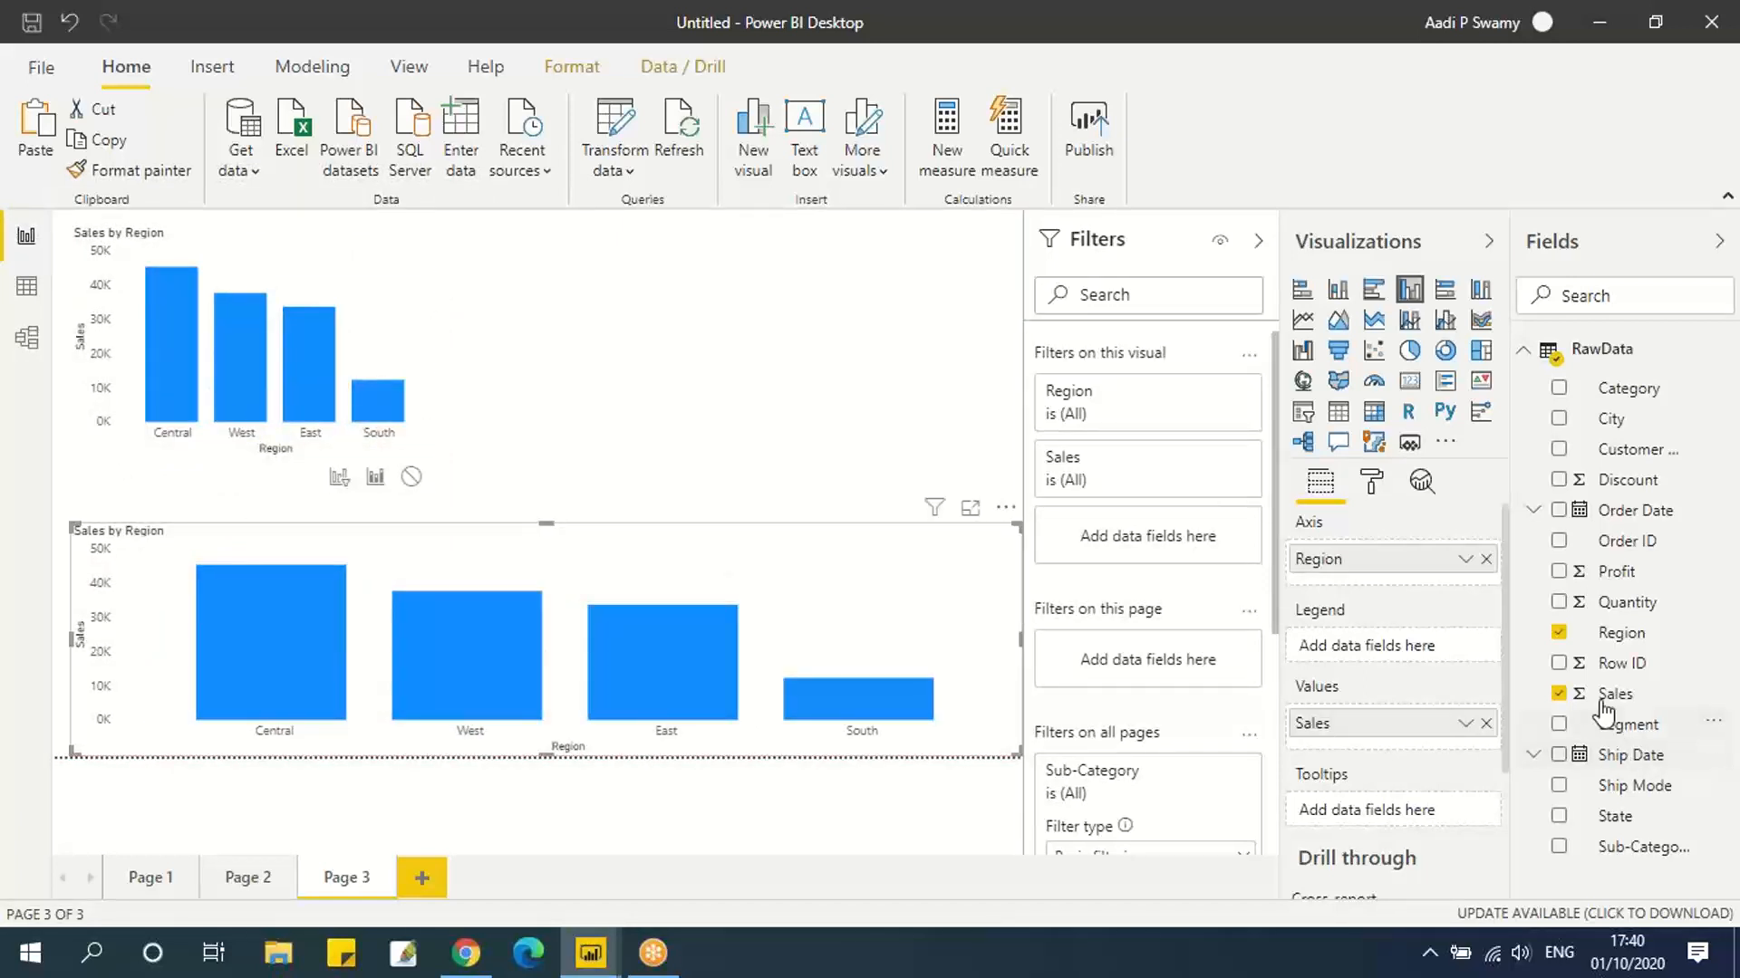
# Replace Region with State as the axis of the lower chart on Page 3.
pyautogui.click(1558, 818)
pyautogui.click(1558, 634)
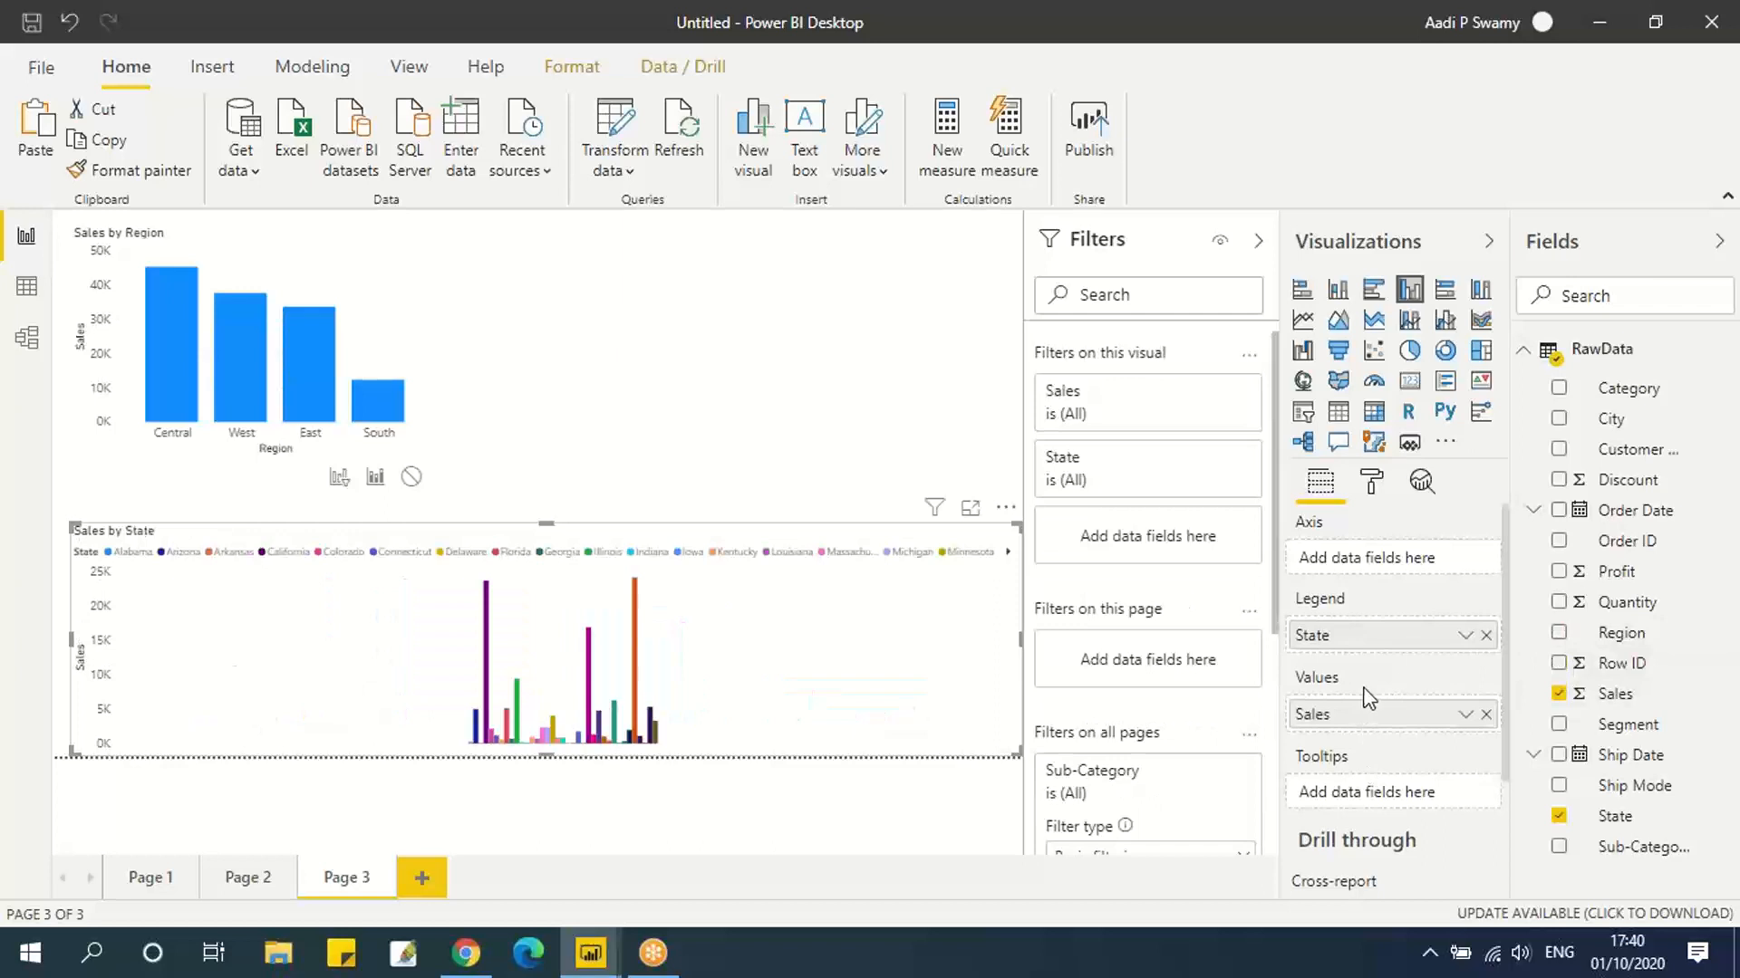
pyautogui.moveTo(1366, 638); pyautogui.dragTo(1366, 557)
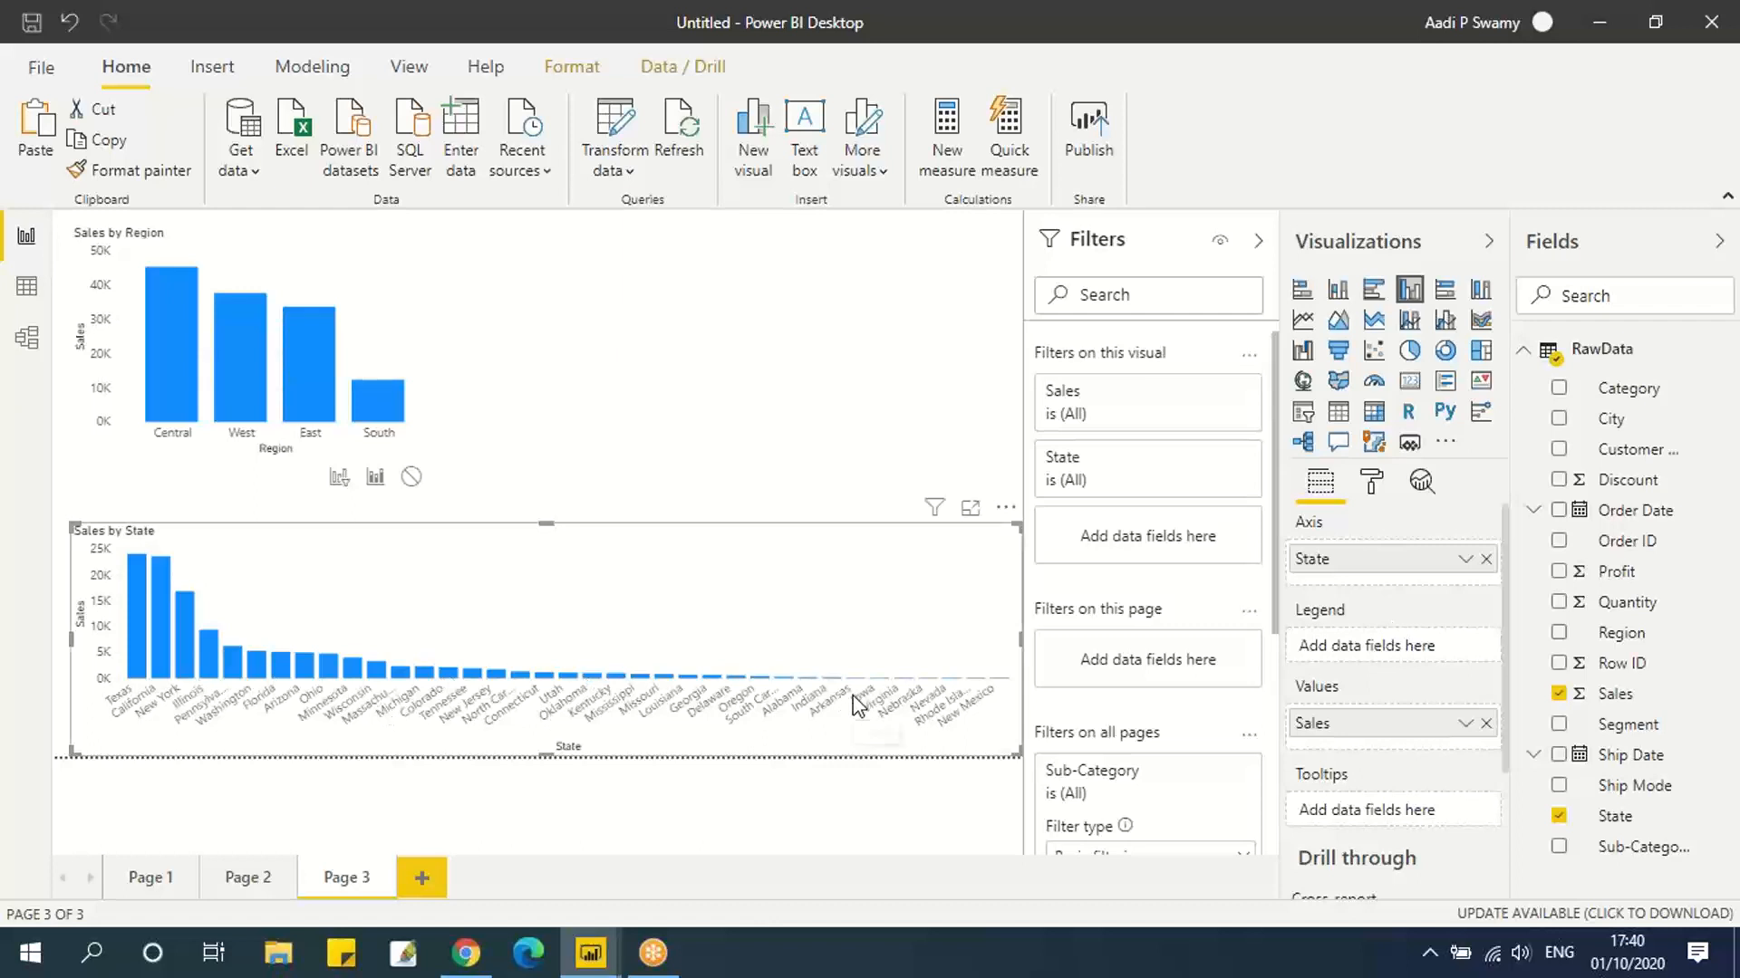
# Cross-highlight the Sales by State chart by selecting the Central, West, East and South columns in Sales by Region.
pyautogui.click(165, 365)
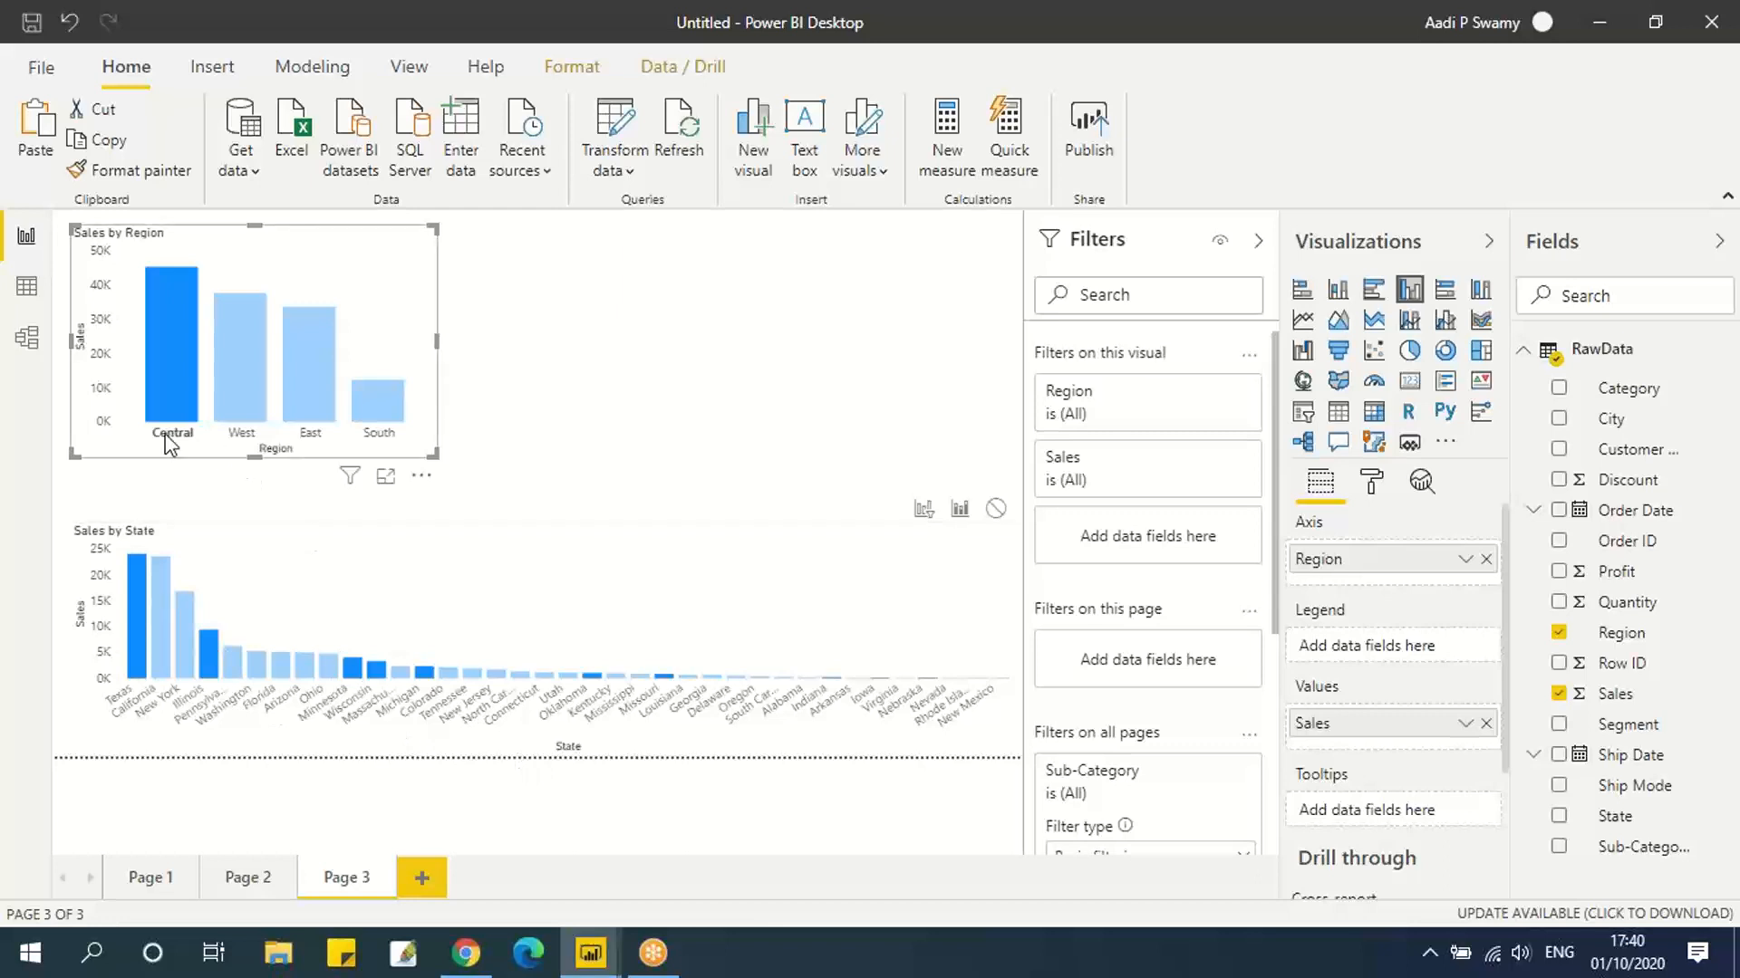
pyautogui.click(226, 382)
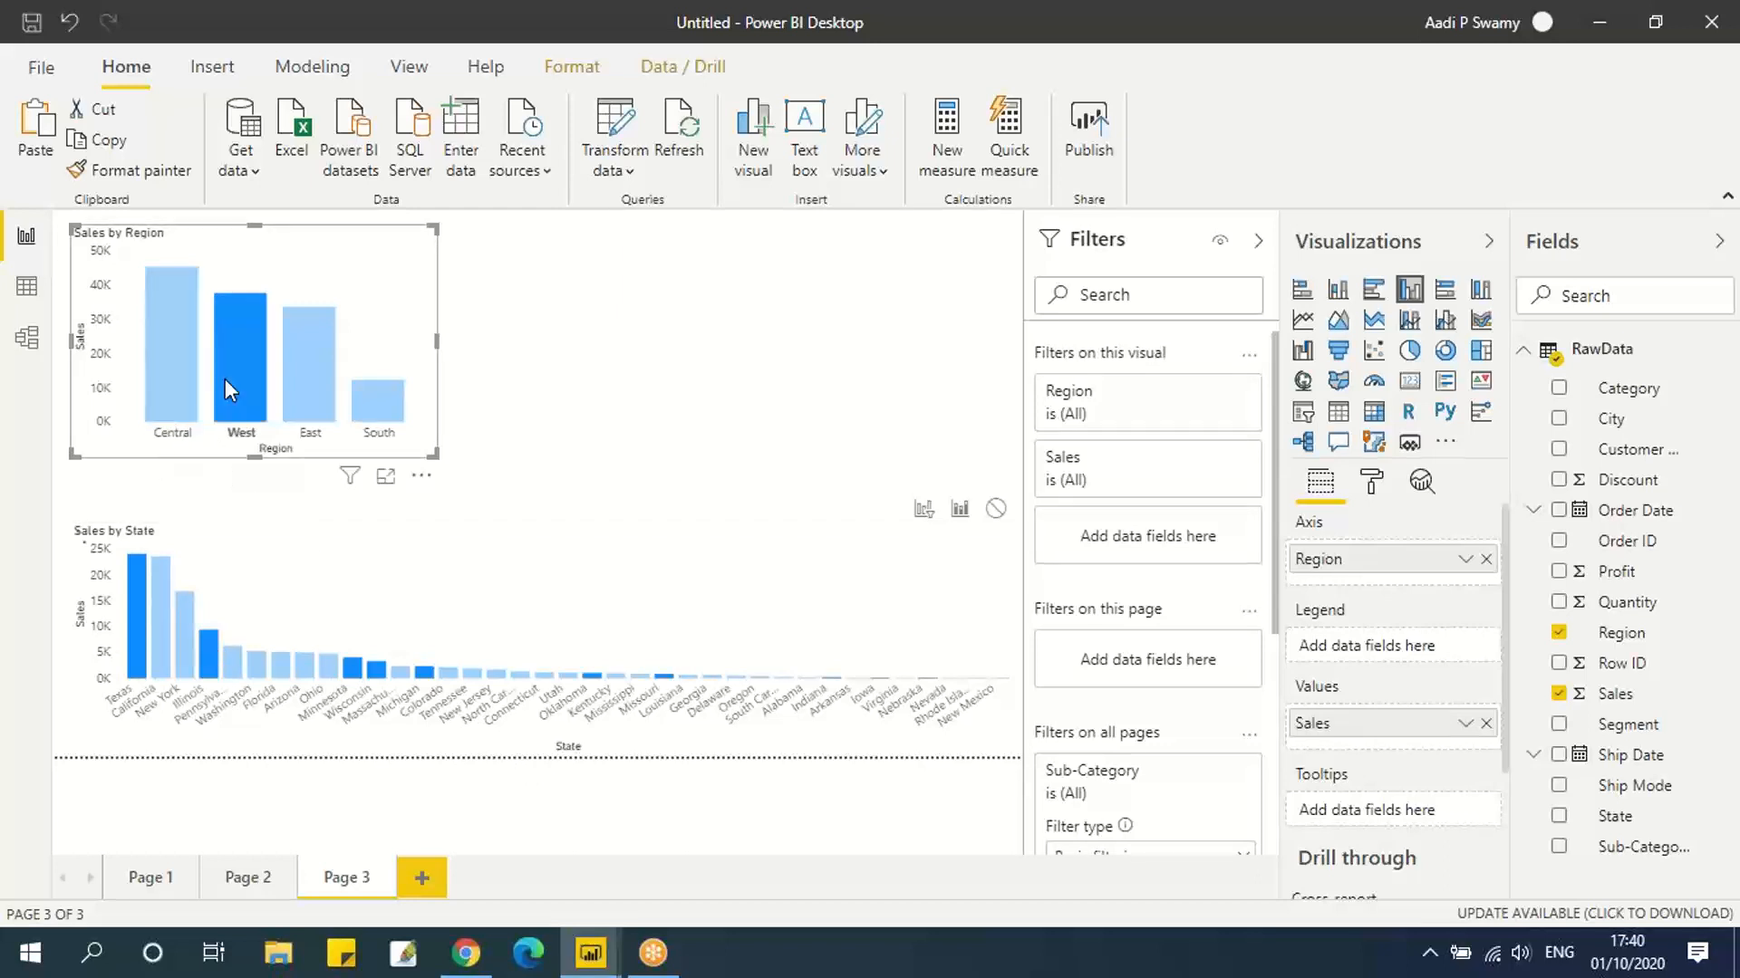
pyautogui.click(319, 395)
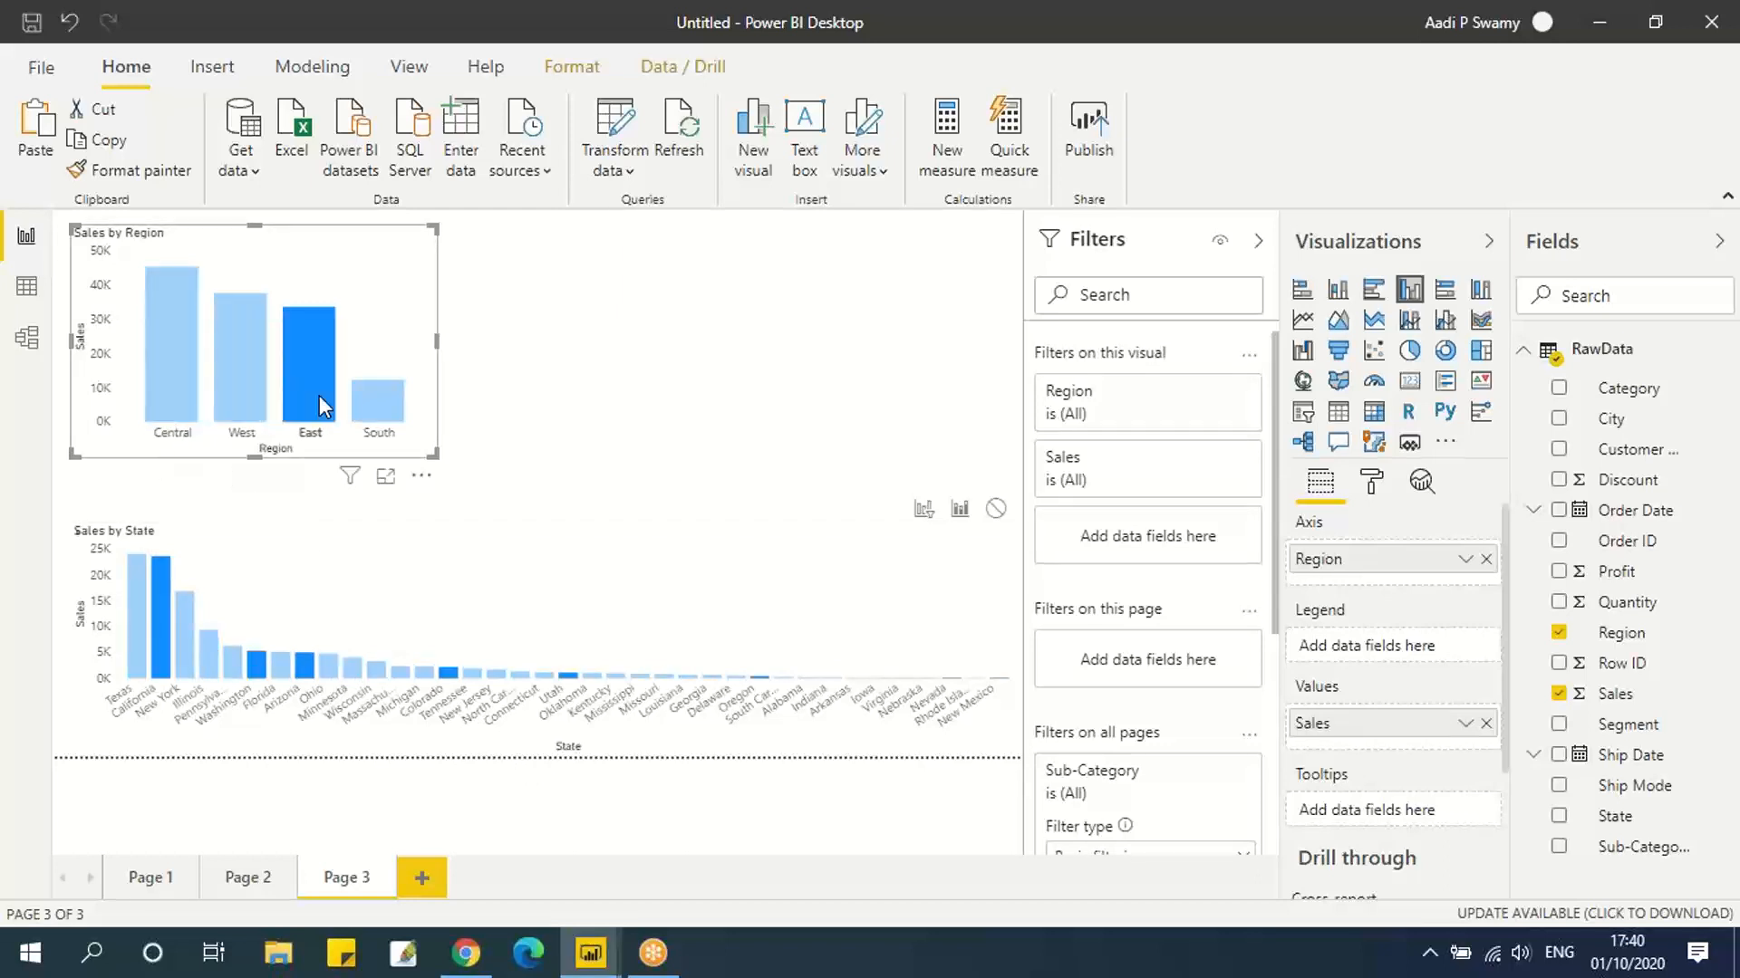
pyautogui.click(389, 412)
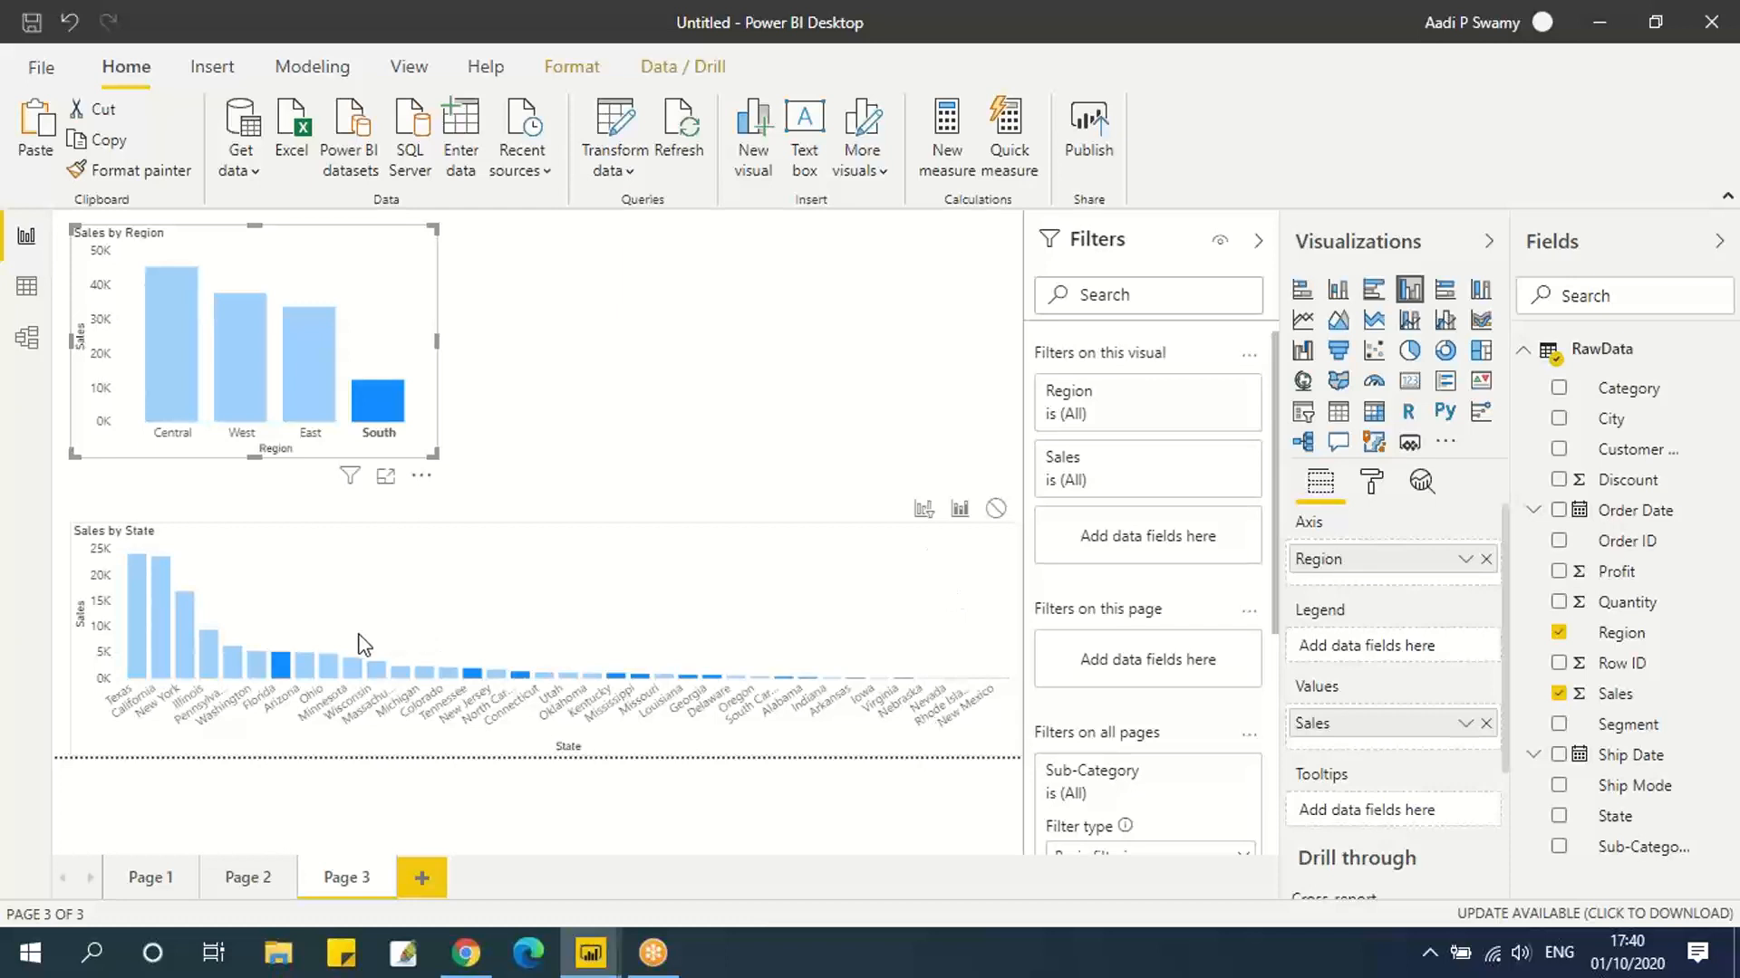
# Set the Sales by Region chart's interaction with Sales by State to None, and test it with East, West and Central.
pyautogui.click(996, 509)
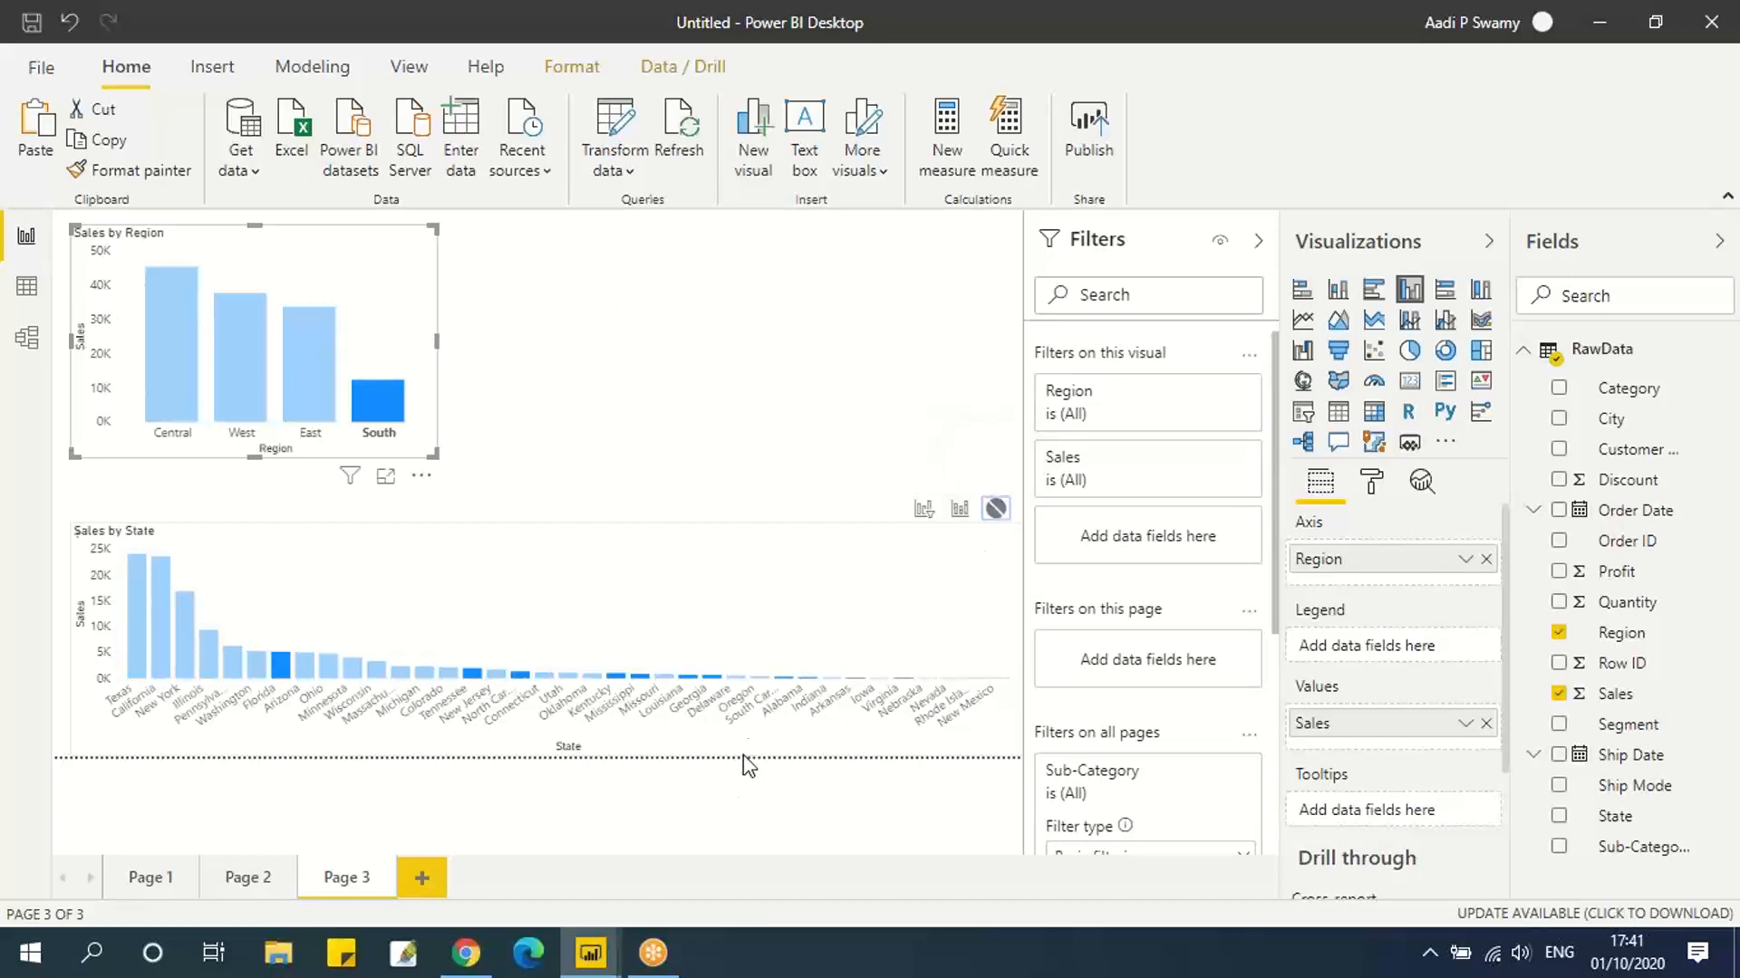
pyautogui.click(308, 359)
pyautogui.click(241, 361)
pyautogui.click(164, 367)
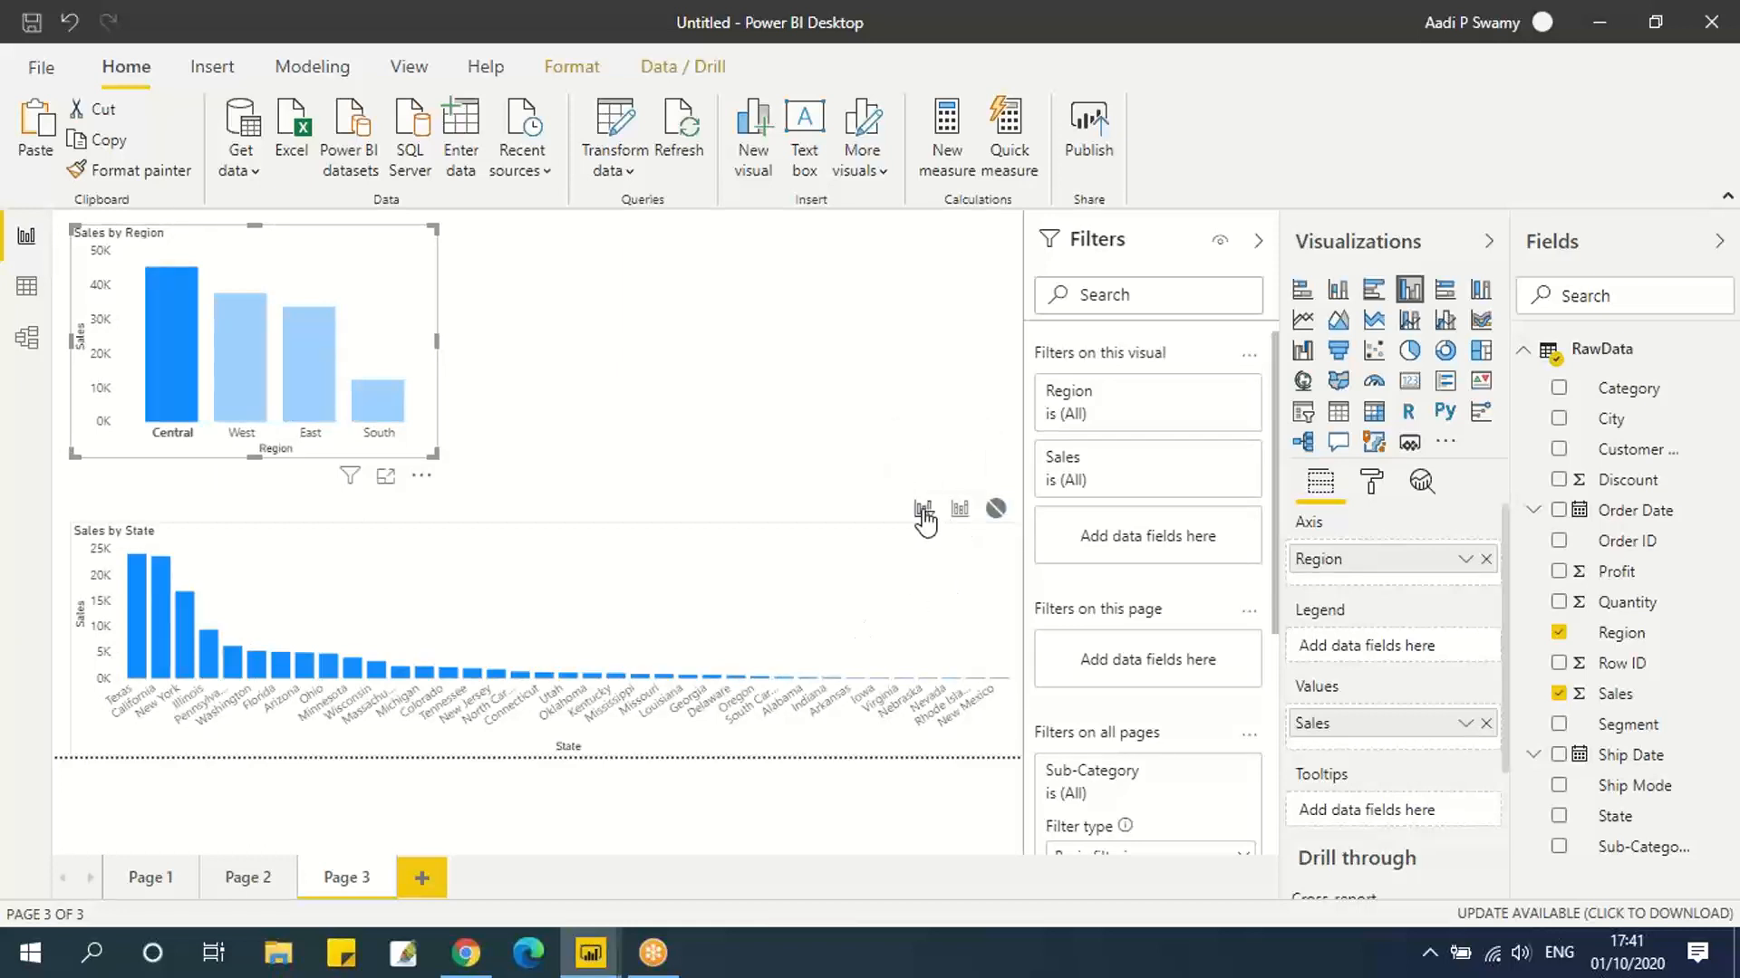
# Set the Sales by Region chart's interaction with Sales by State to Highlight, and test it with East and West.
pyautogui.click(960, 513)
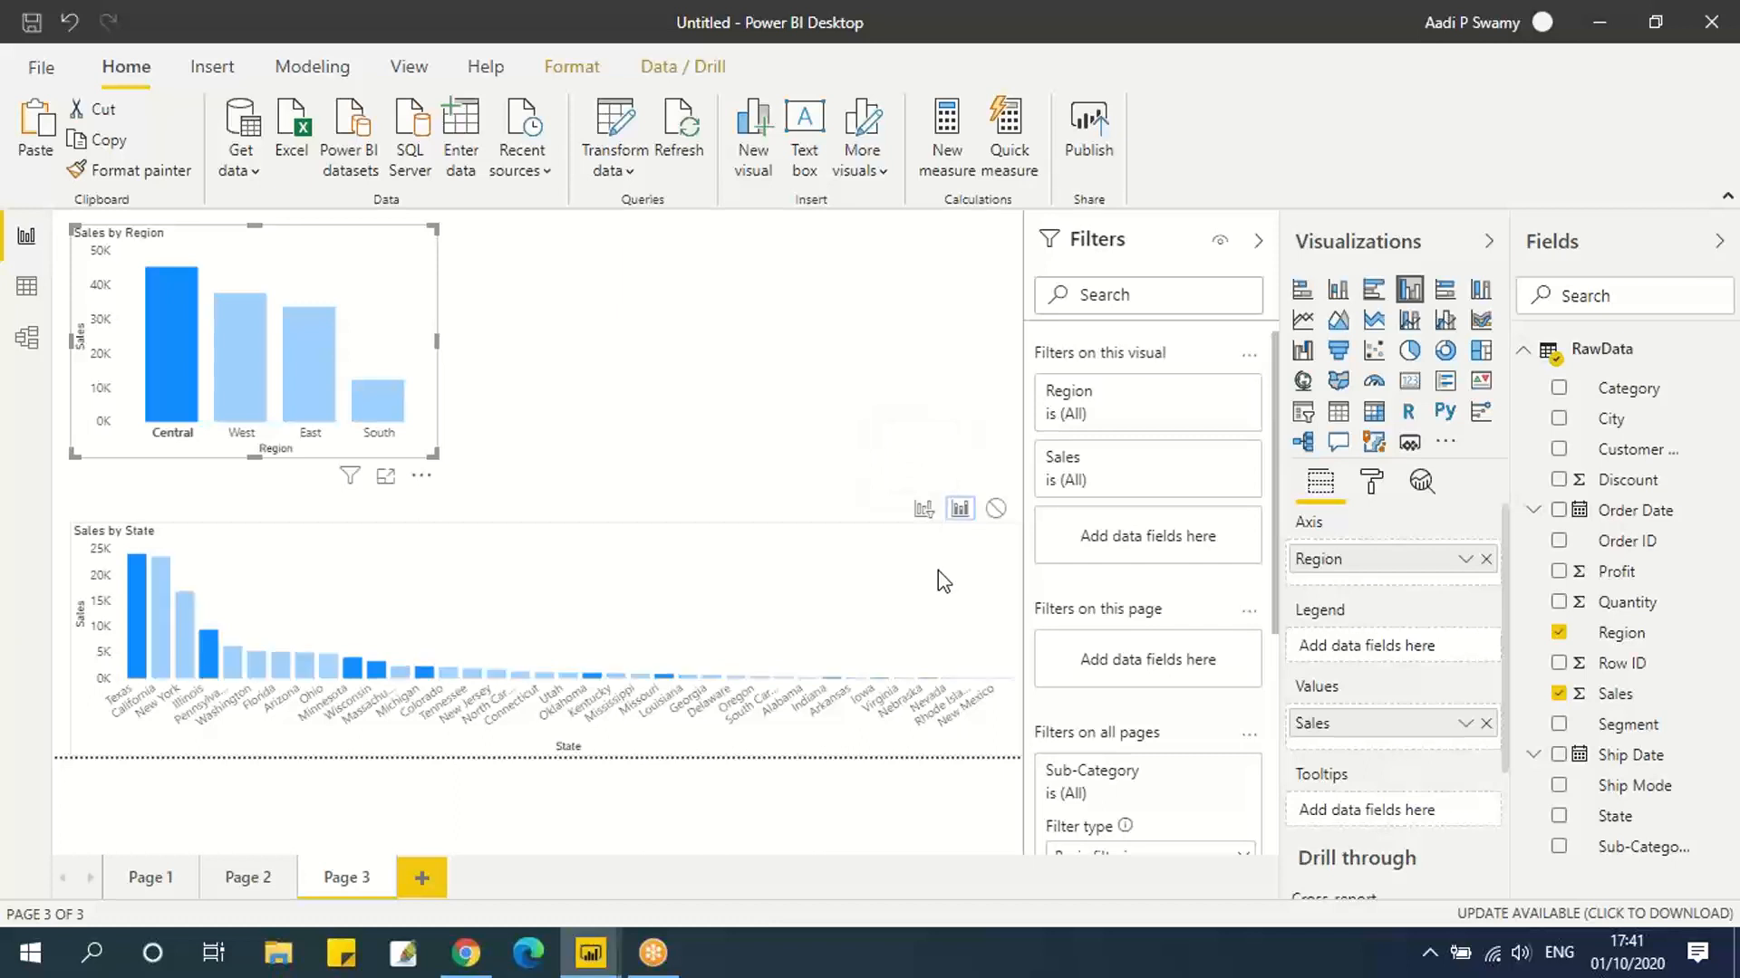
pyautogui.click(301, 360)
pyautogui.click(228, 361)
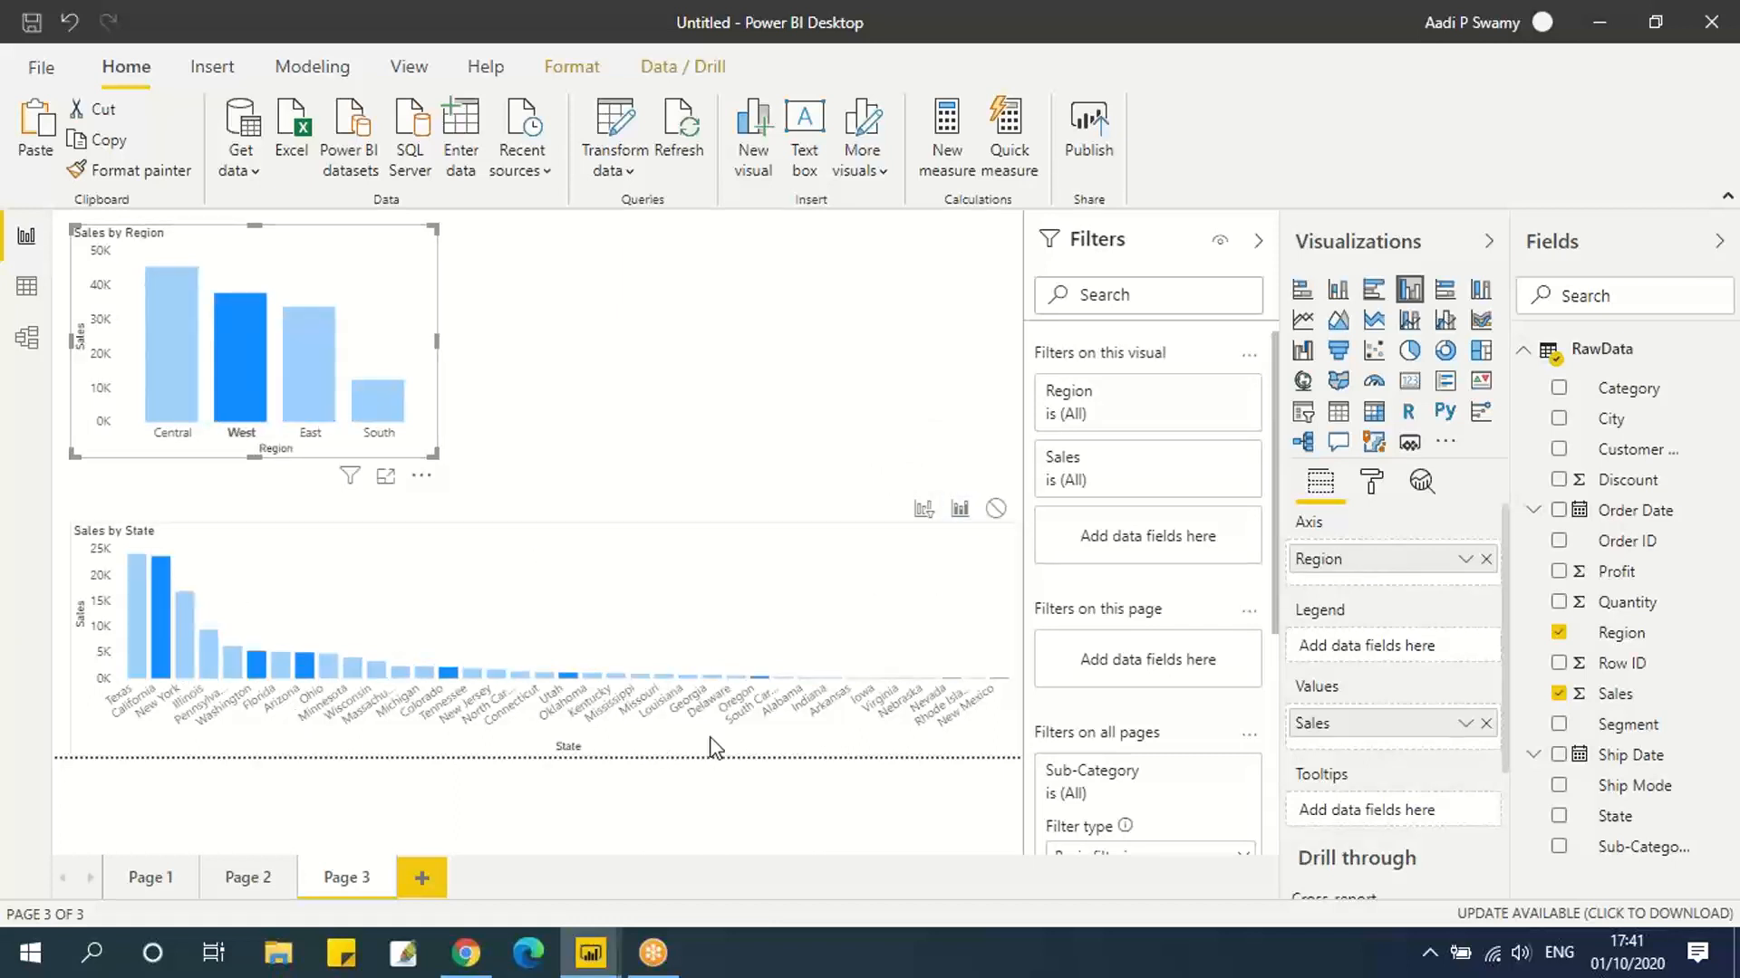
# Set the Sales by Region chart's interaction with the Sales by State chart to Filter.
pyautogui.click(925, 509)
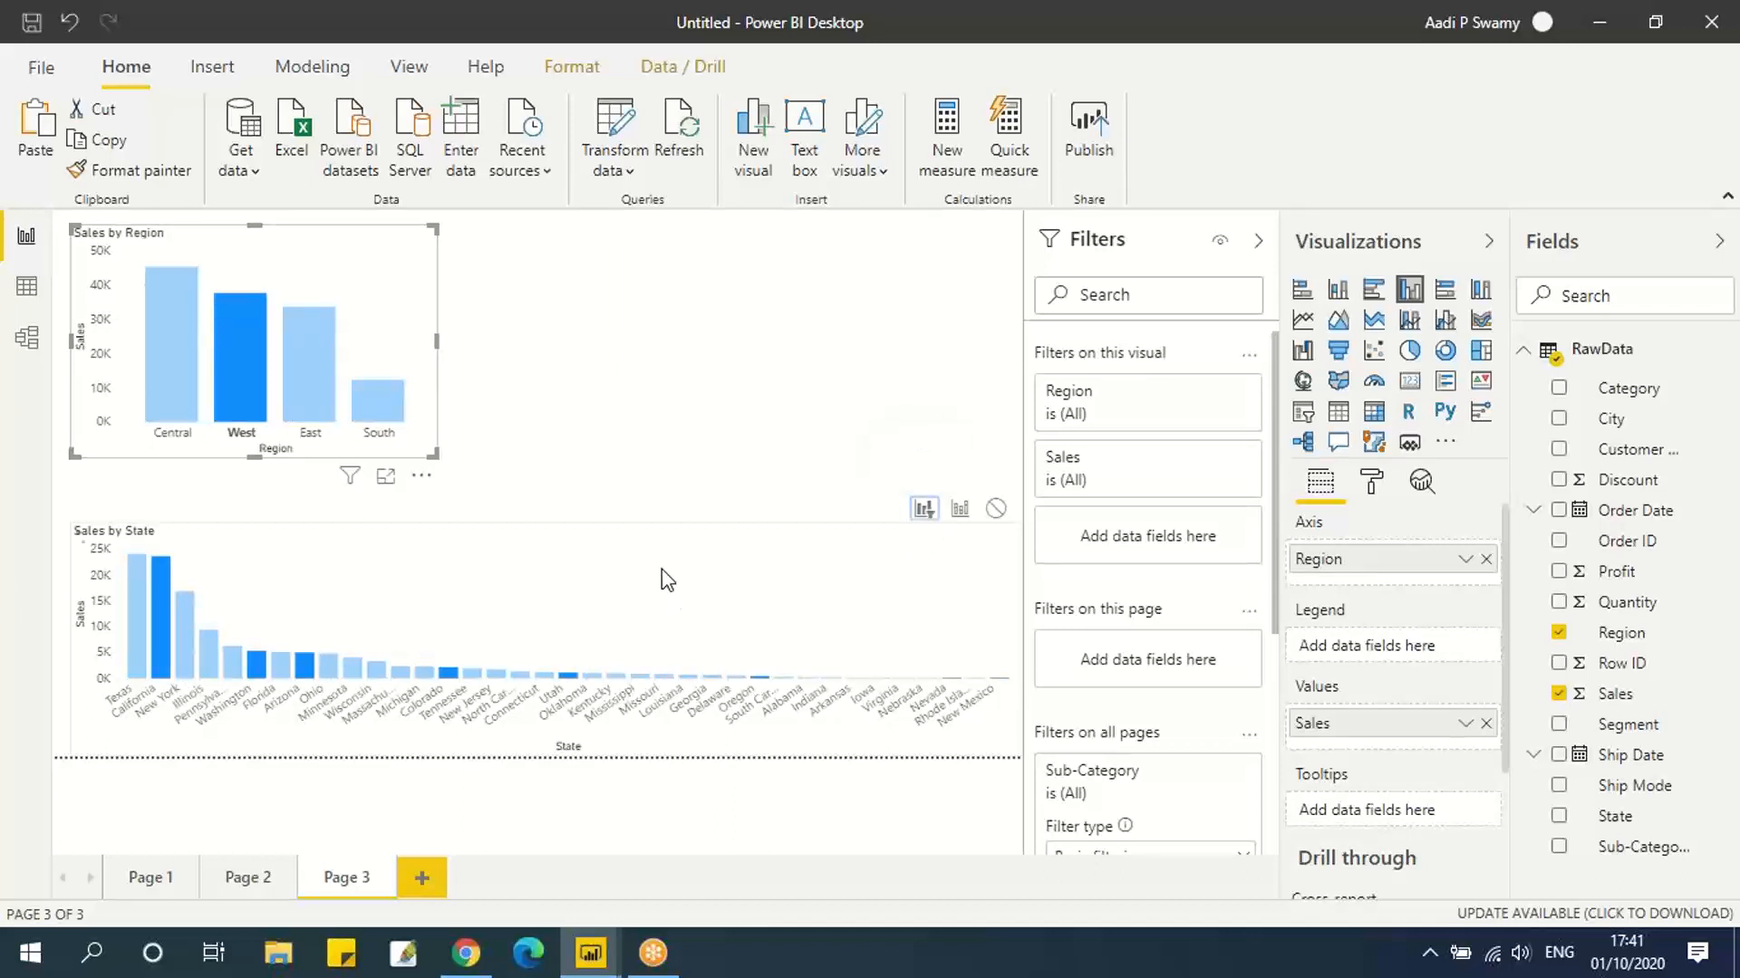
# Test the Filter interaction on Sales by State by selecting the Central, East and South columns, and East again, in Sales by Region.
pyautogui.click(176, 388)
pyautogui.click(297, 379)
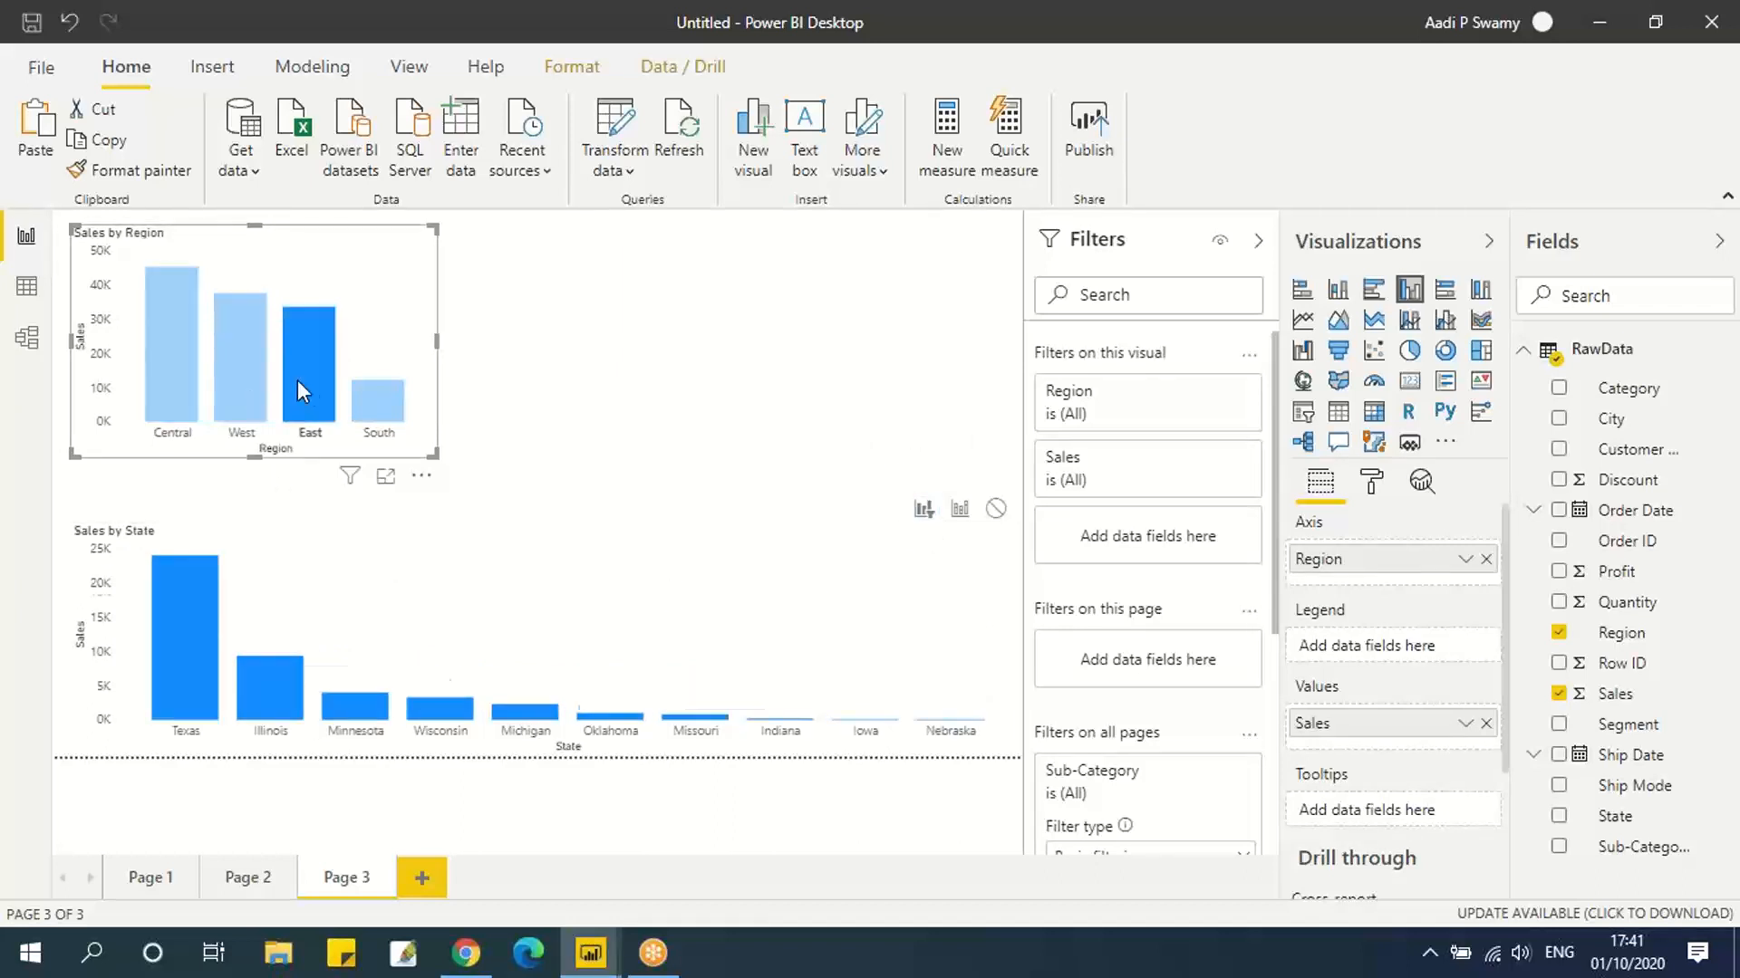
pyautogui.click(375, 405)
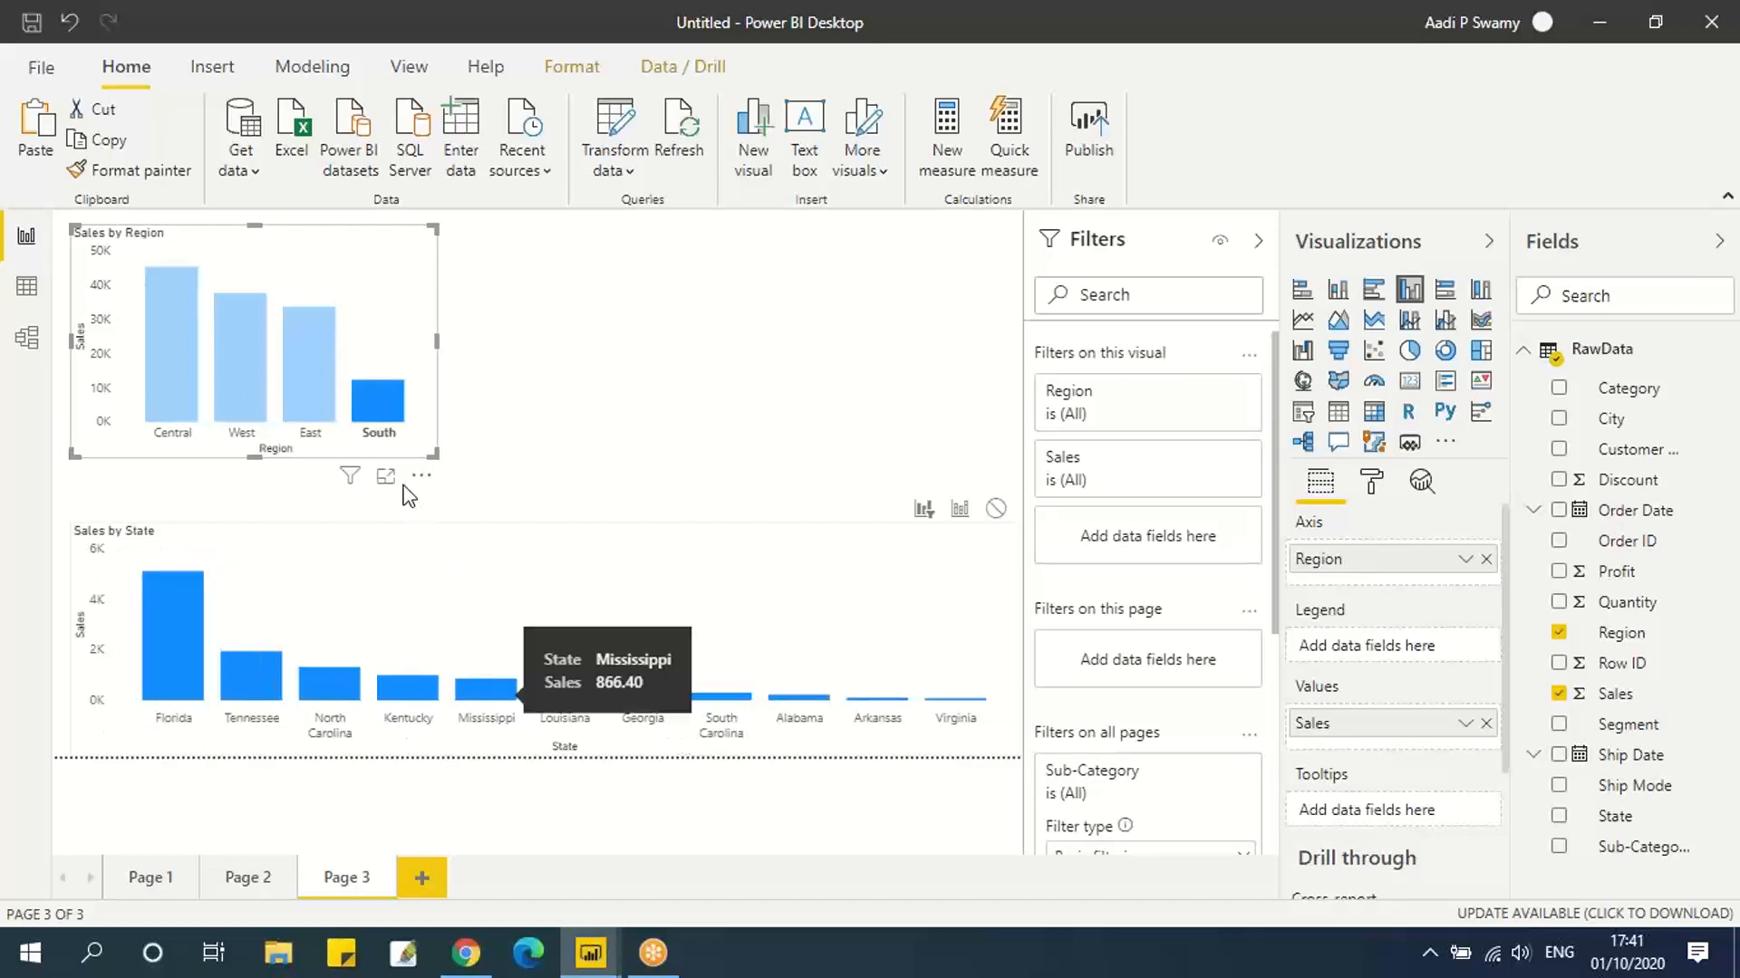
pyautogui.click(319, 394)
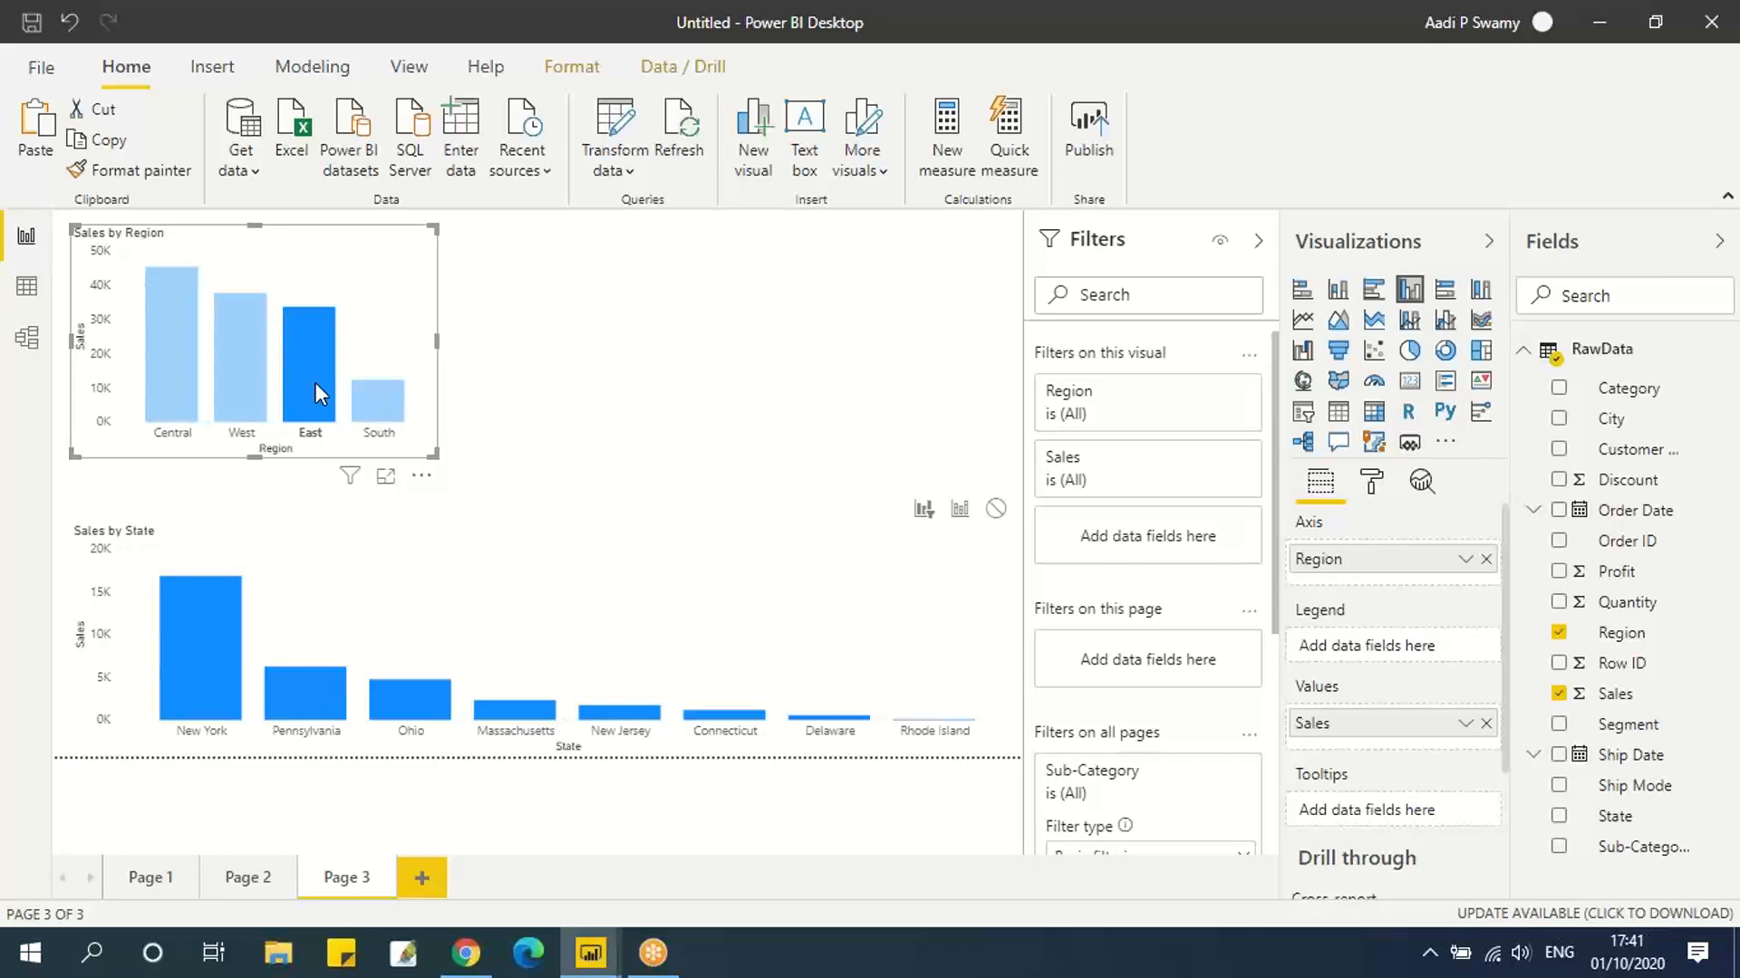
# On Page 2, examine the interaction options for the Sales by Region, Sales by Sub-Category and both Sales by Segment charts.
pyautogui.click(249, 879)
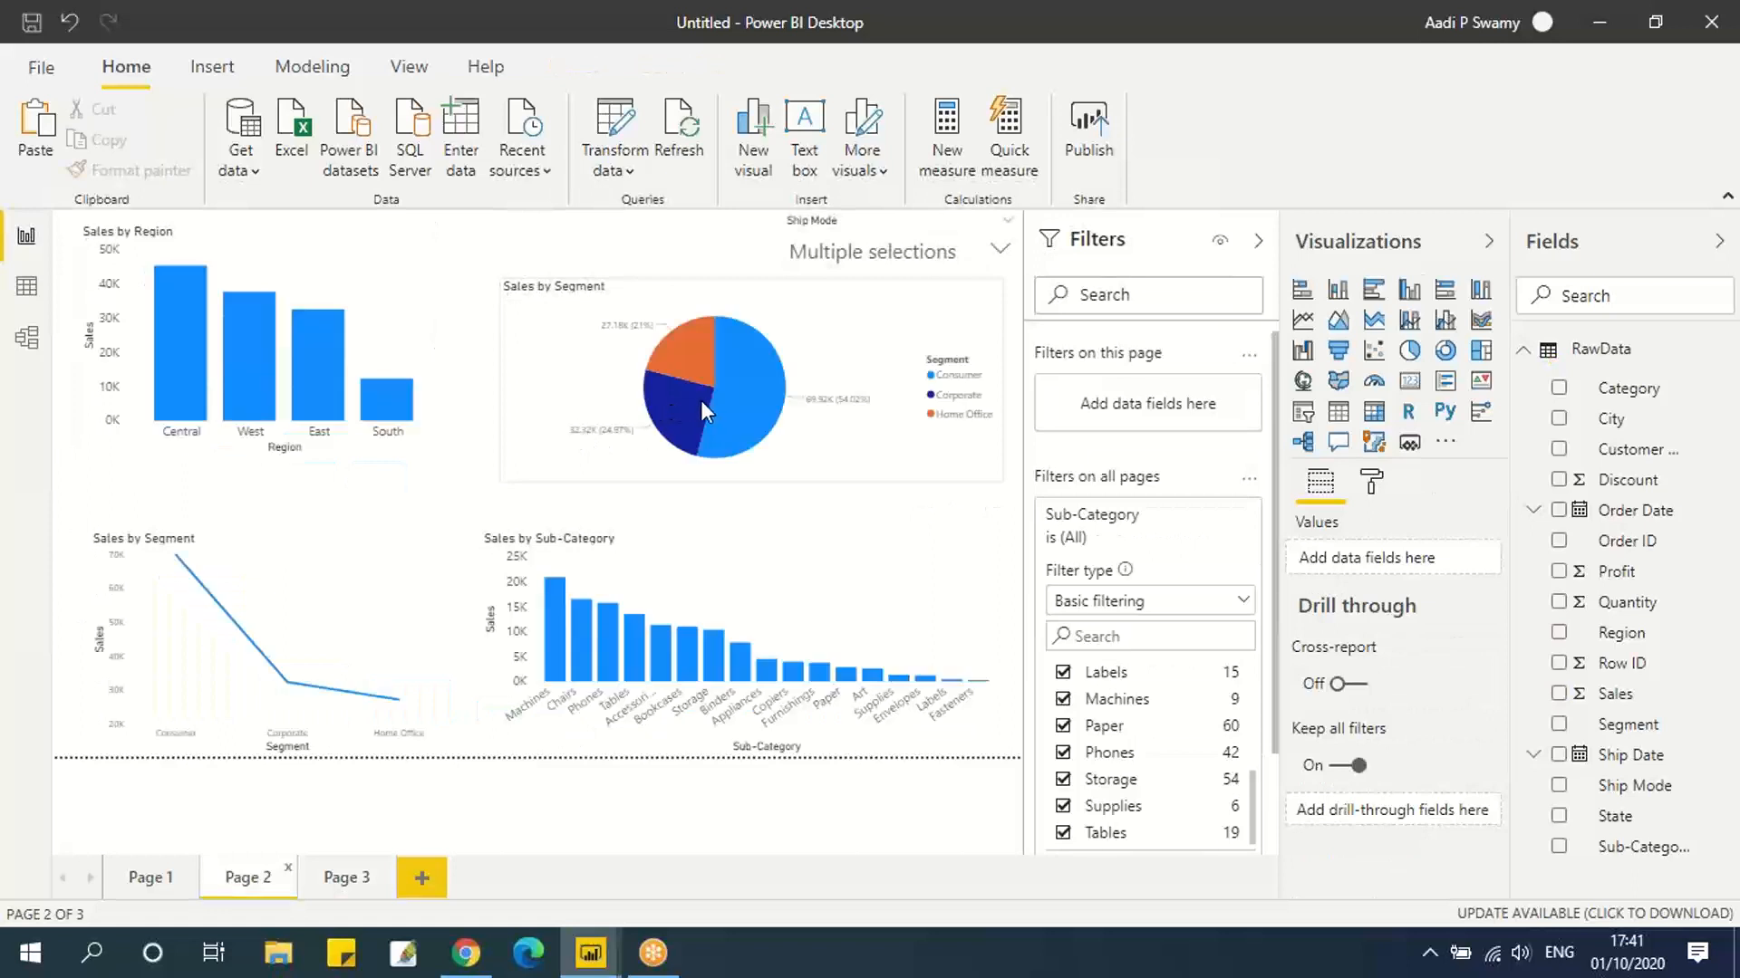
pyautogui.click(176, 354)
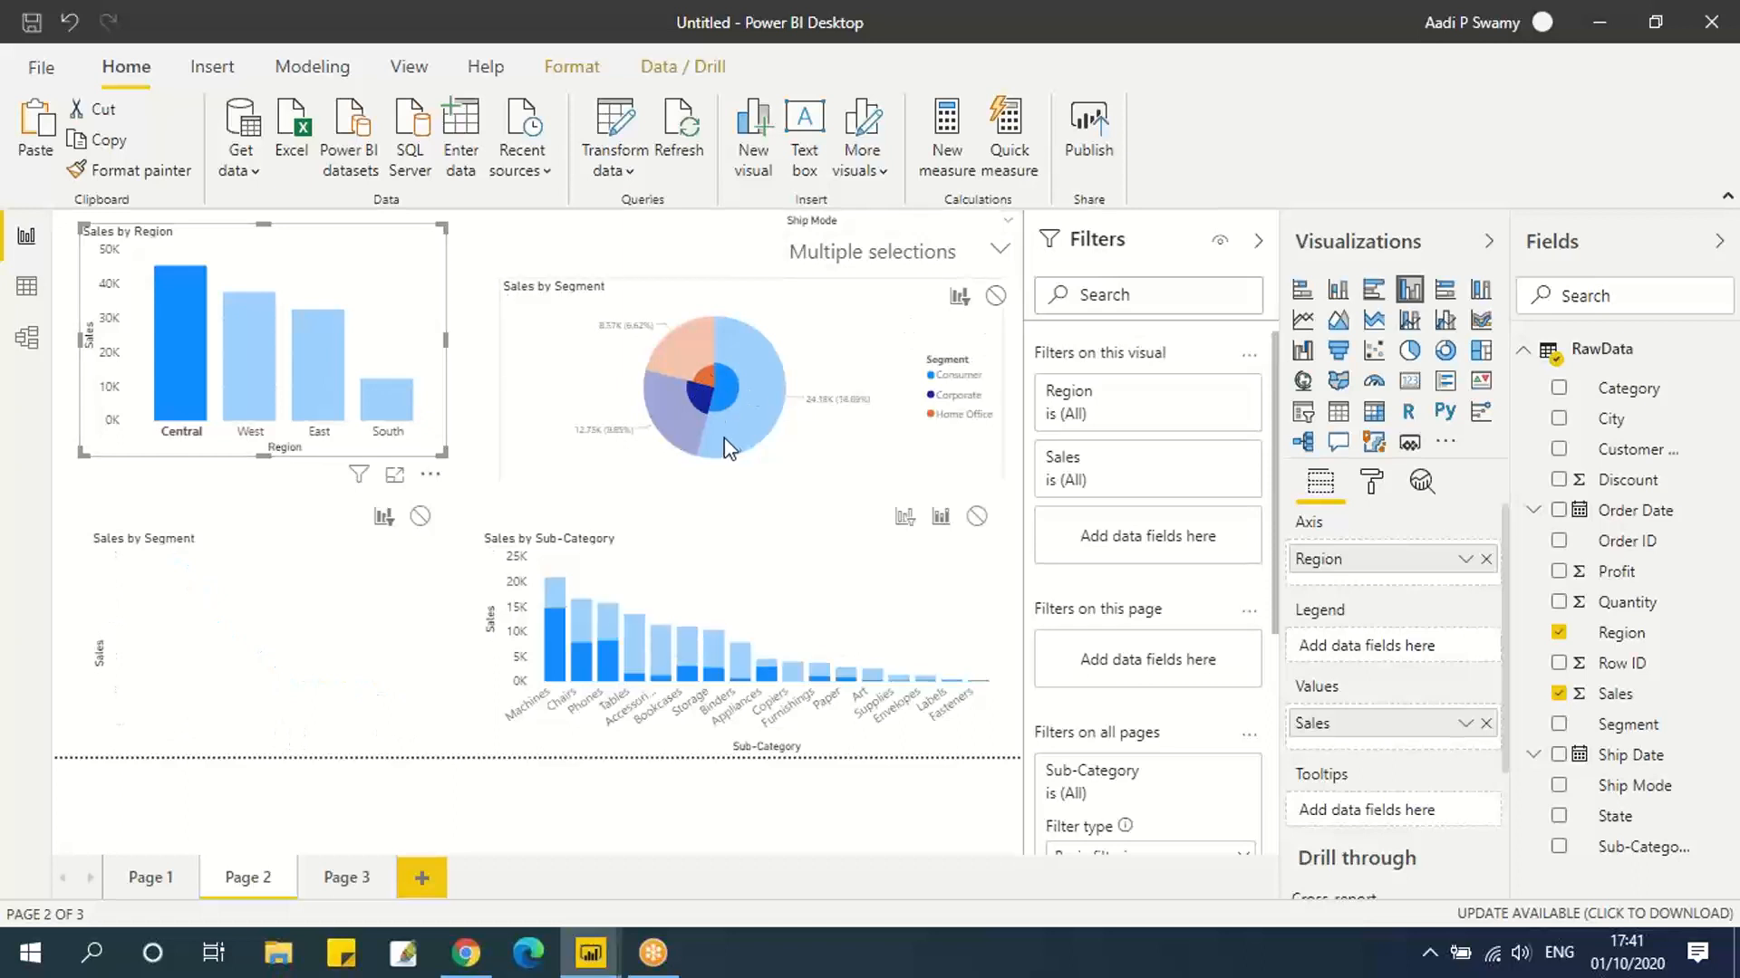
pyautogui.moveTo(728, 450)
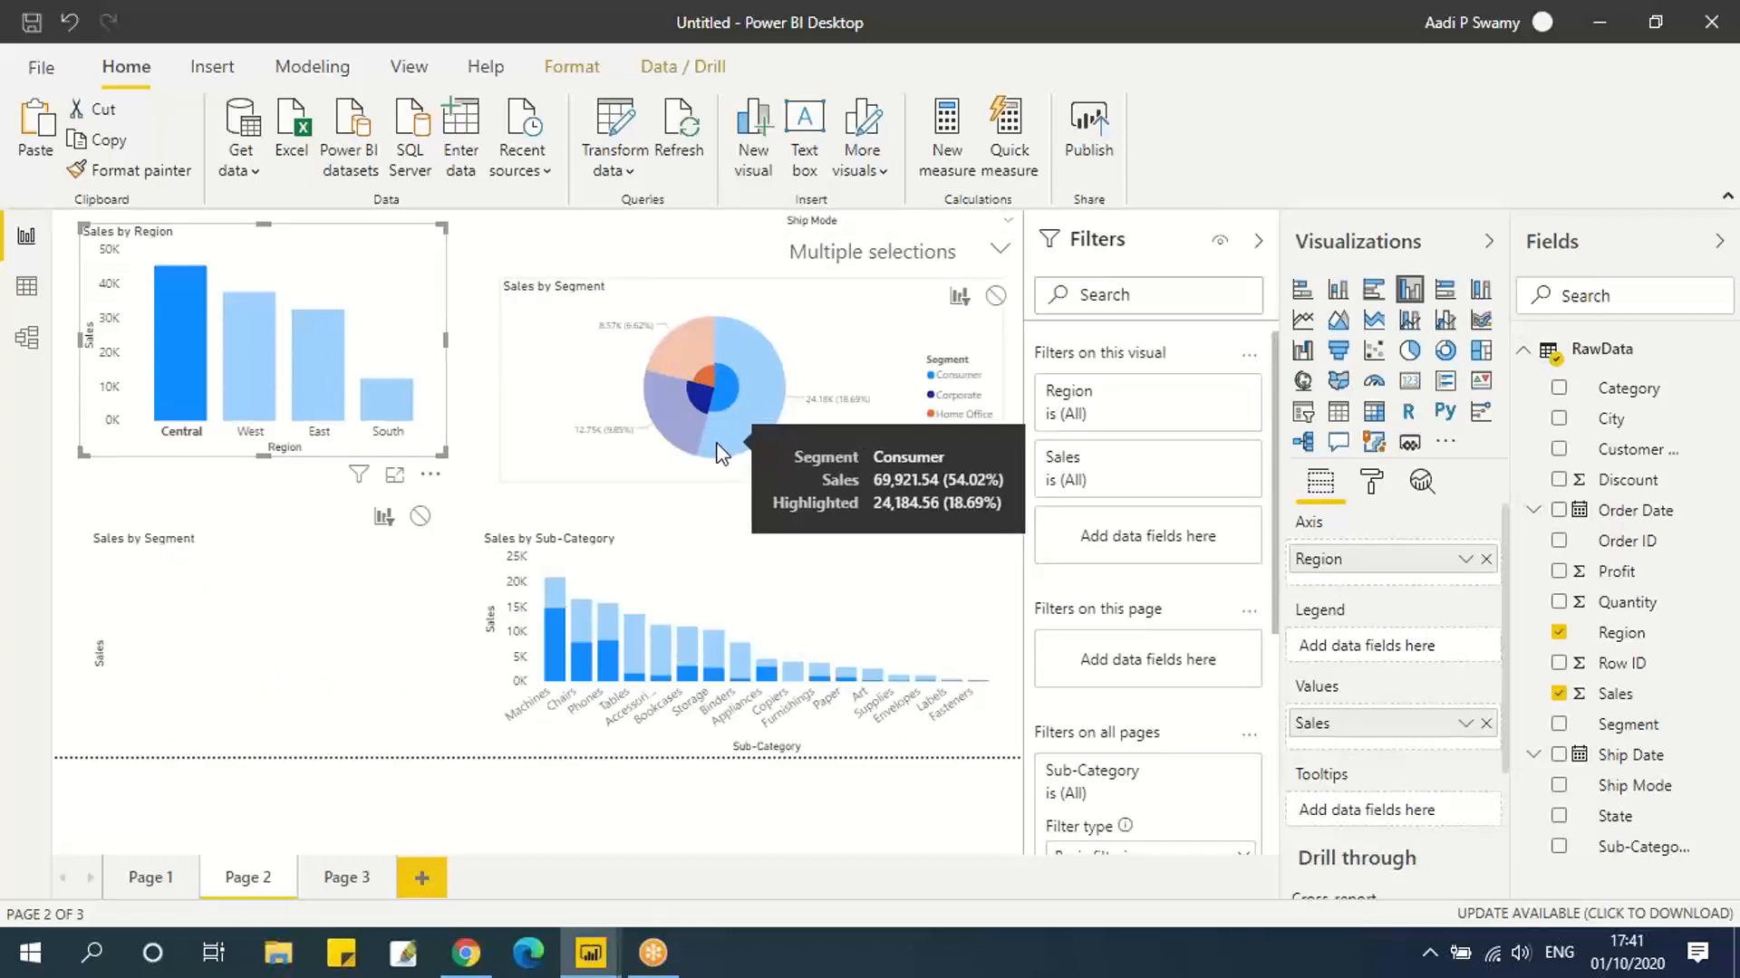
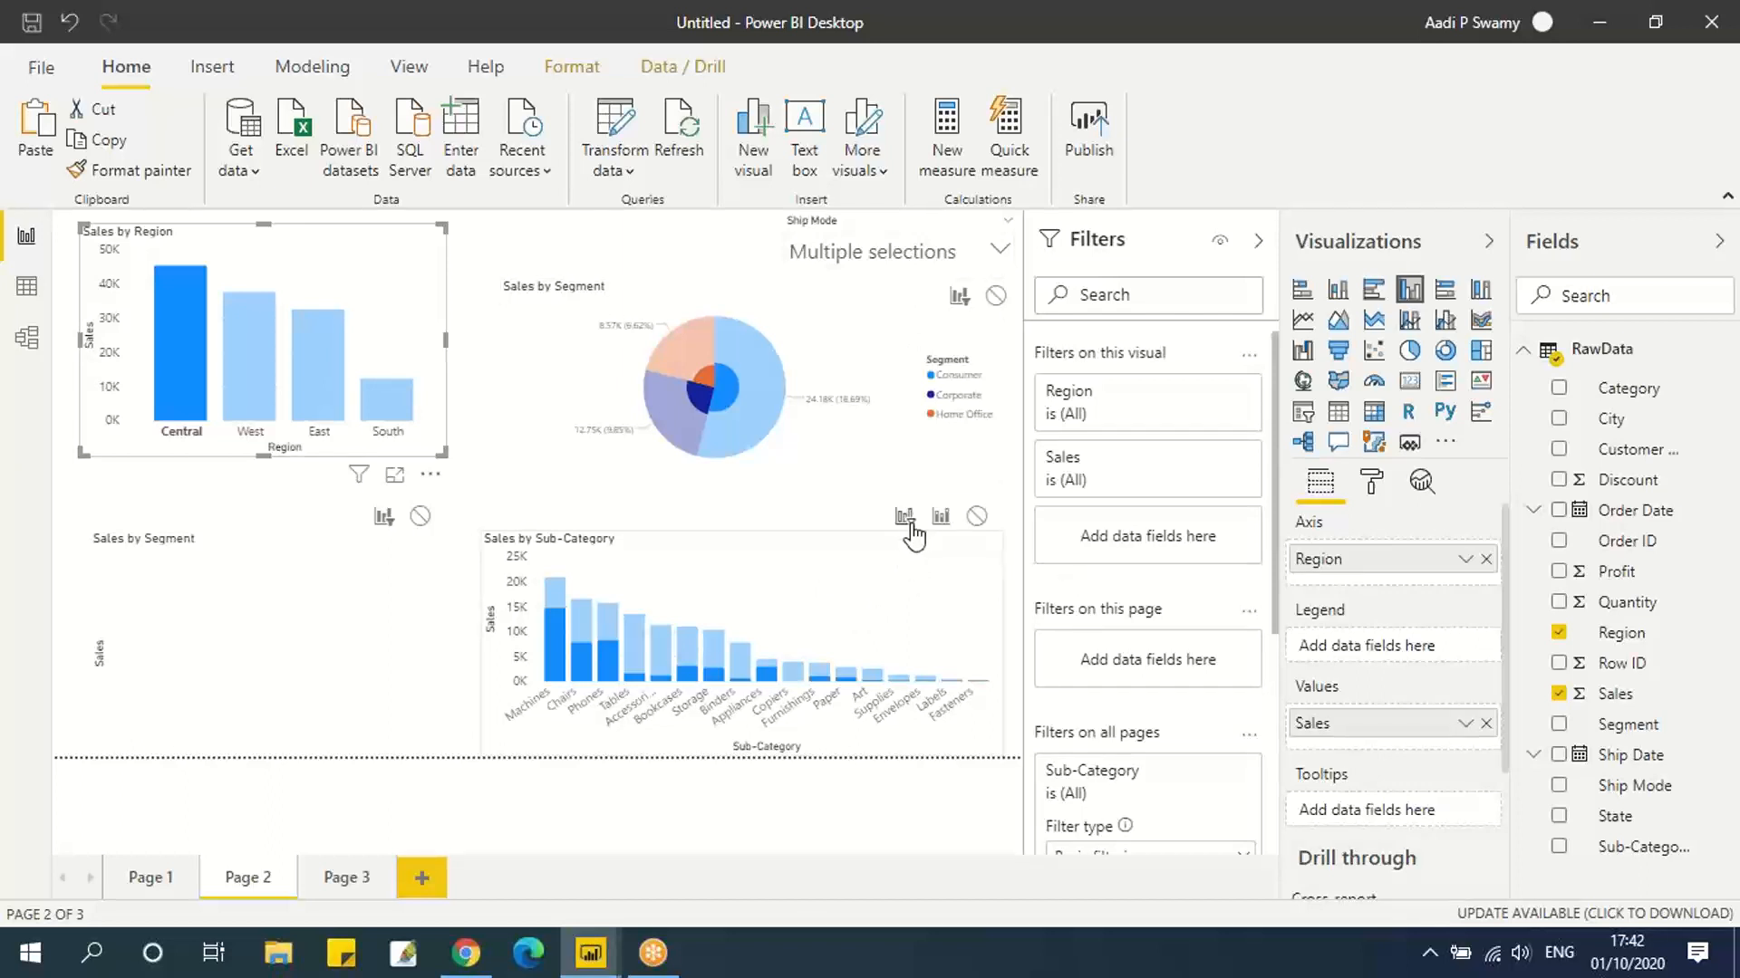
pyautogui.click(860, 555)
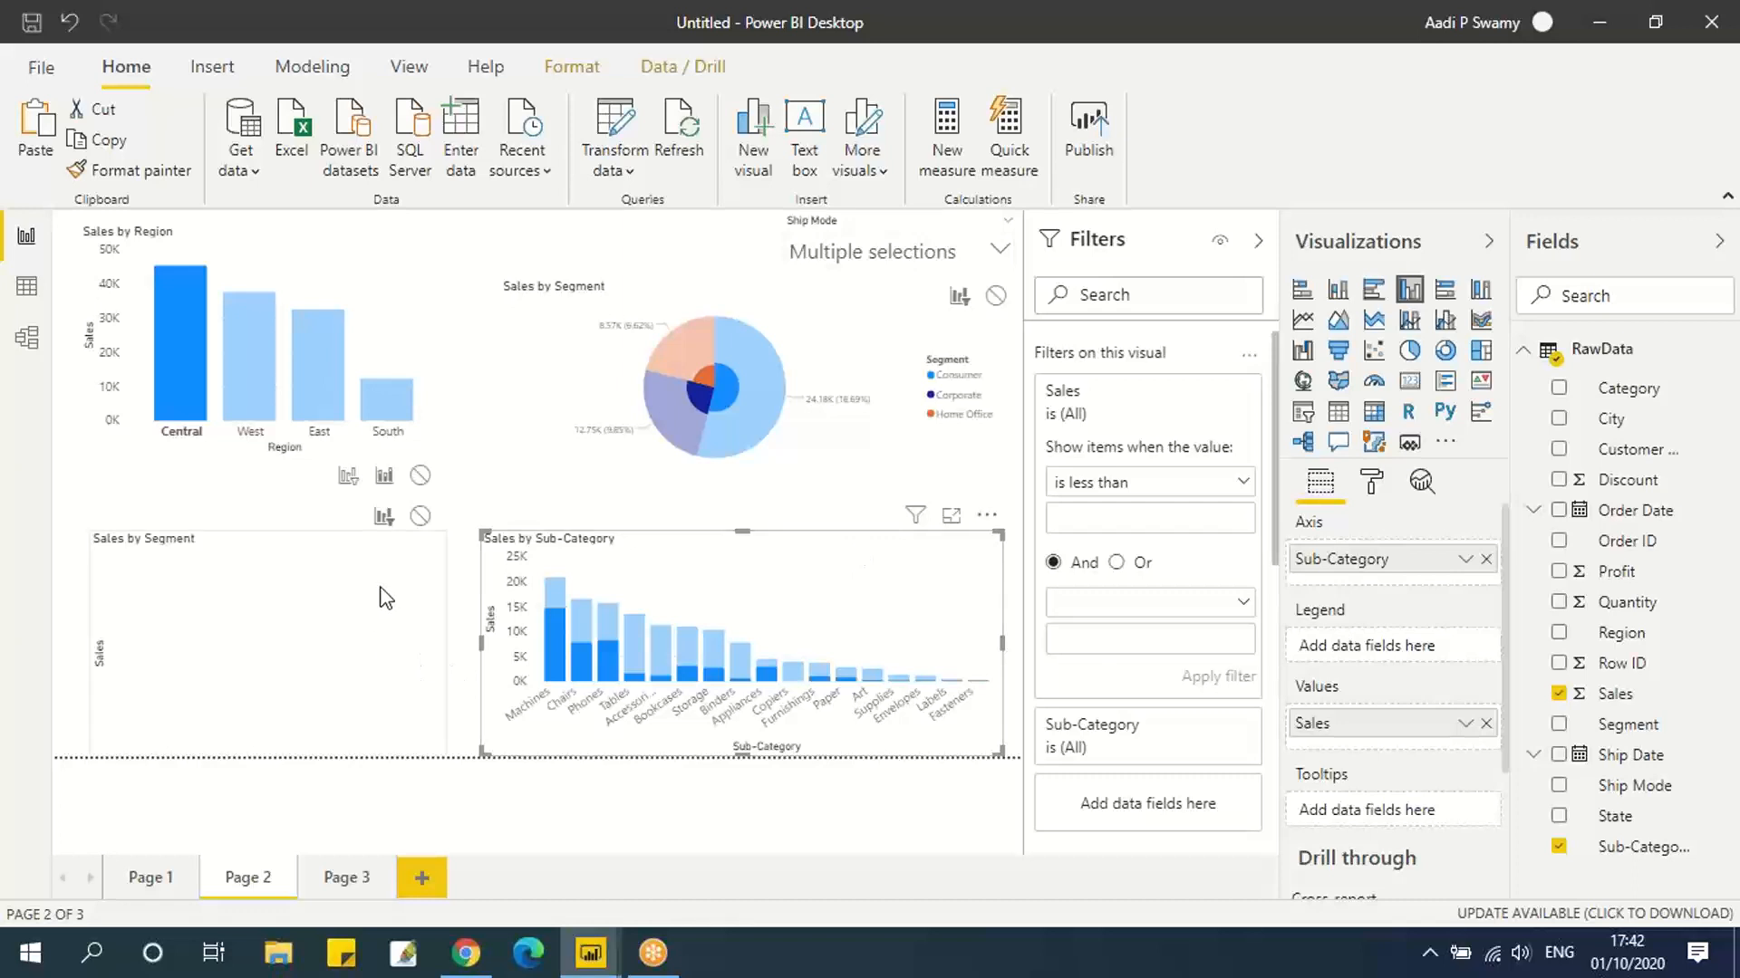
pyautogui.click(384, 536)
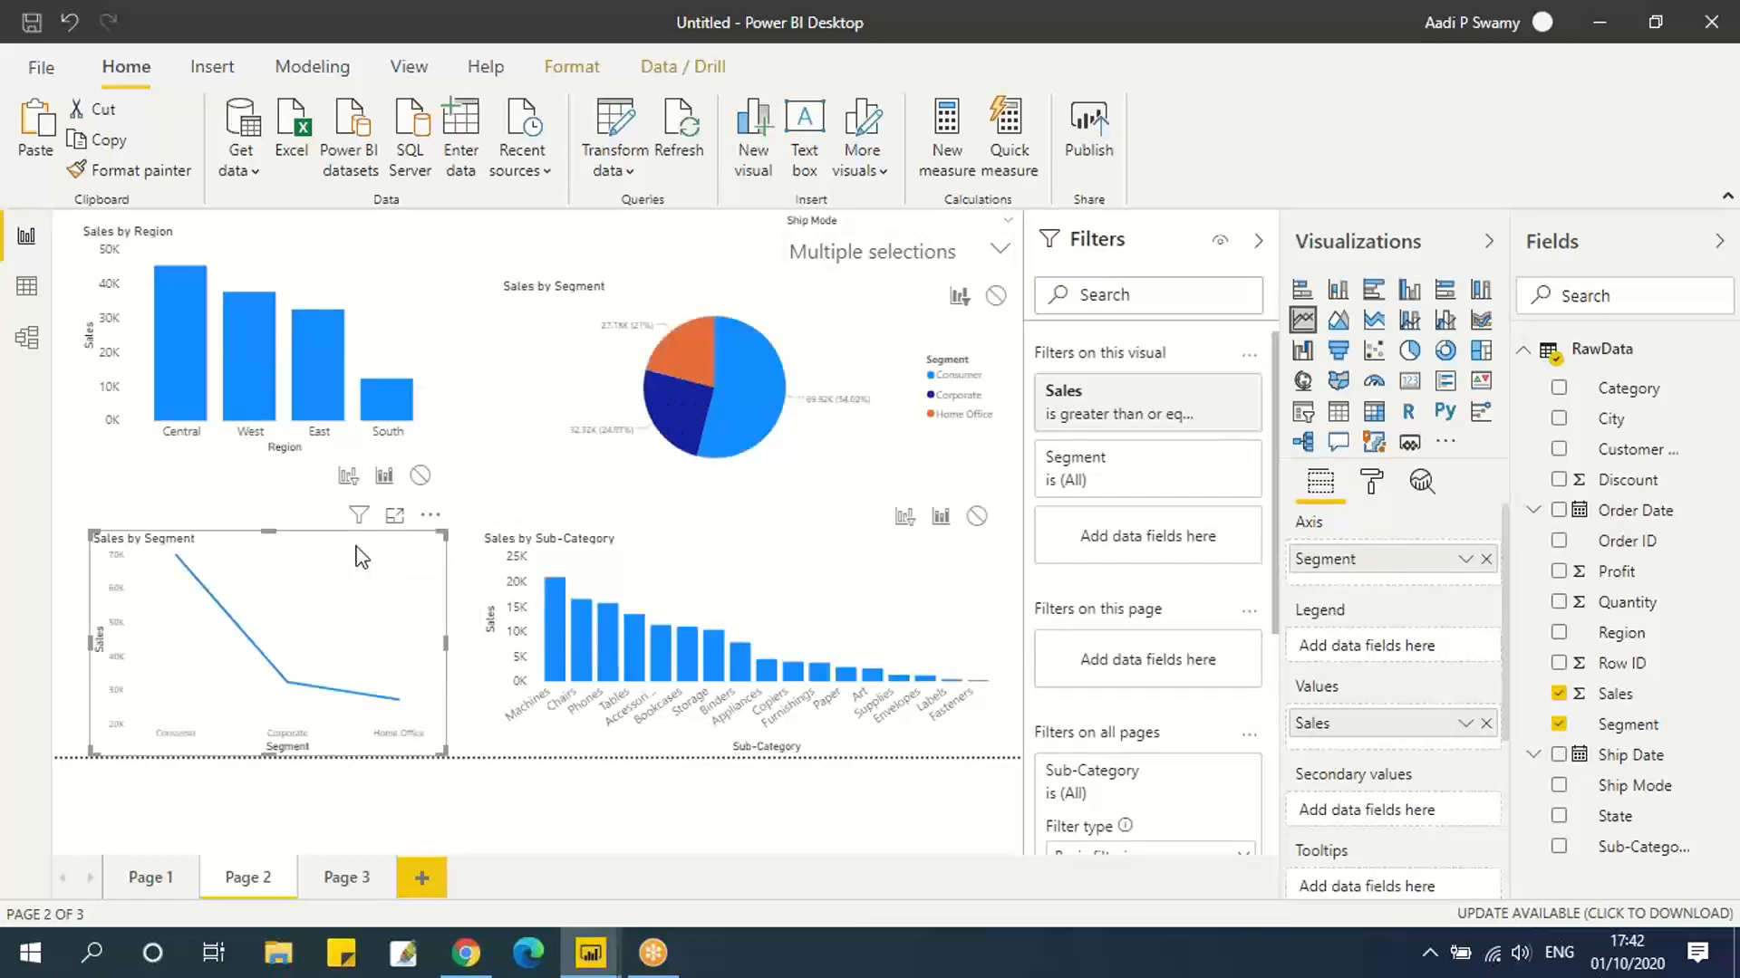
pyautogui.click(656, 426)
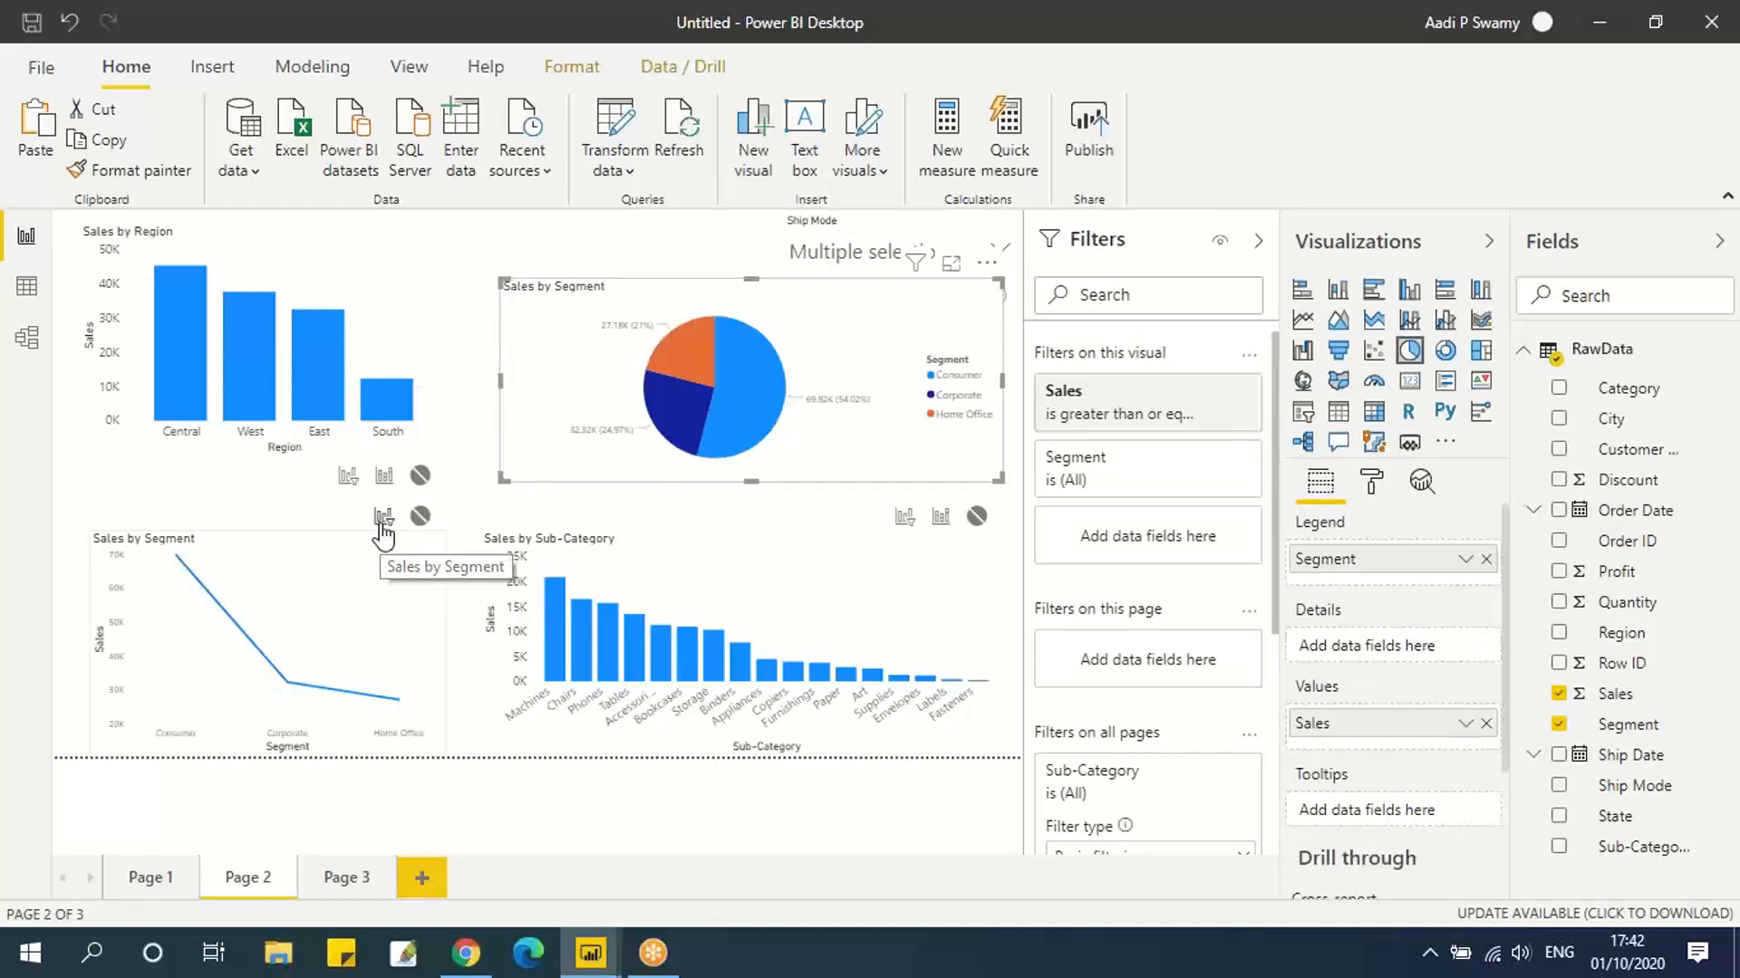
pyautogui.click(420, 517)
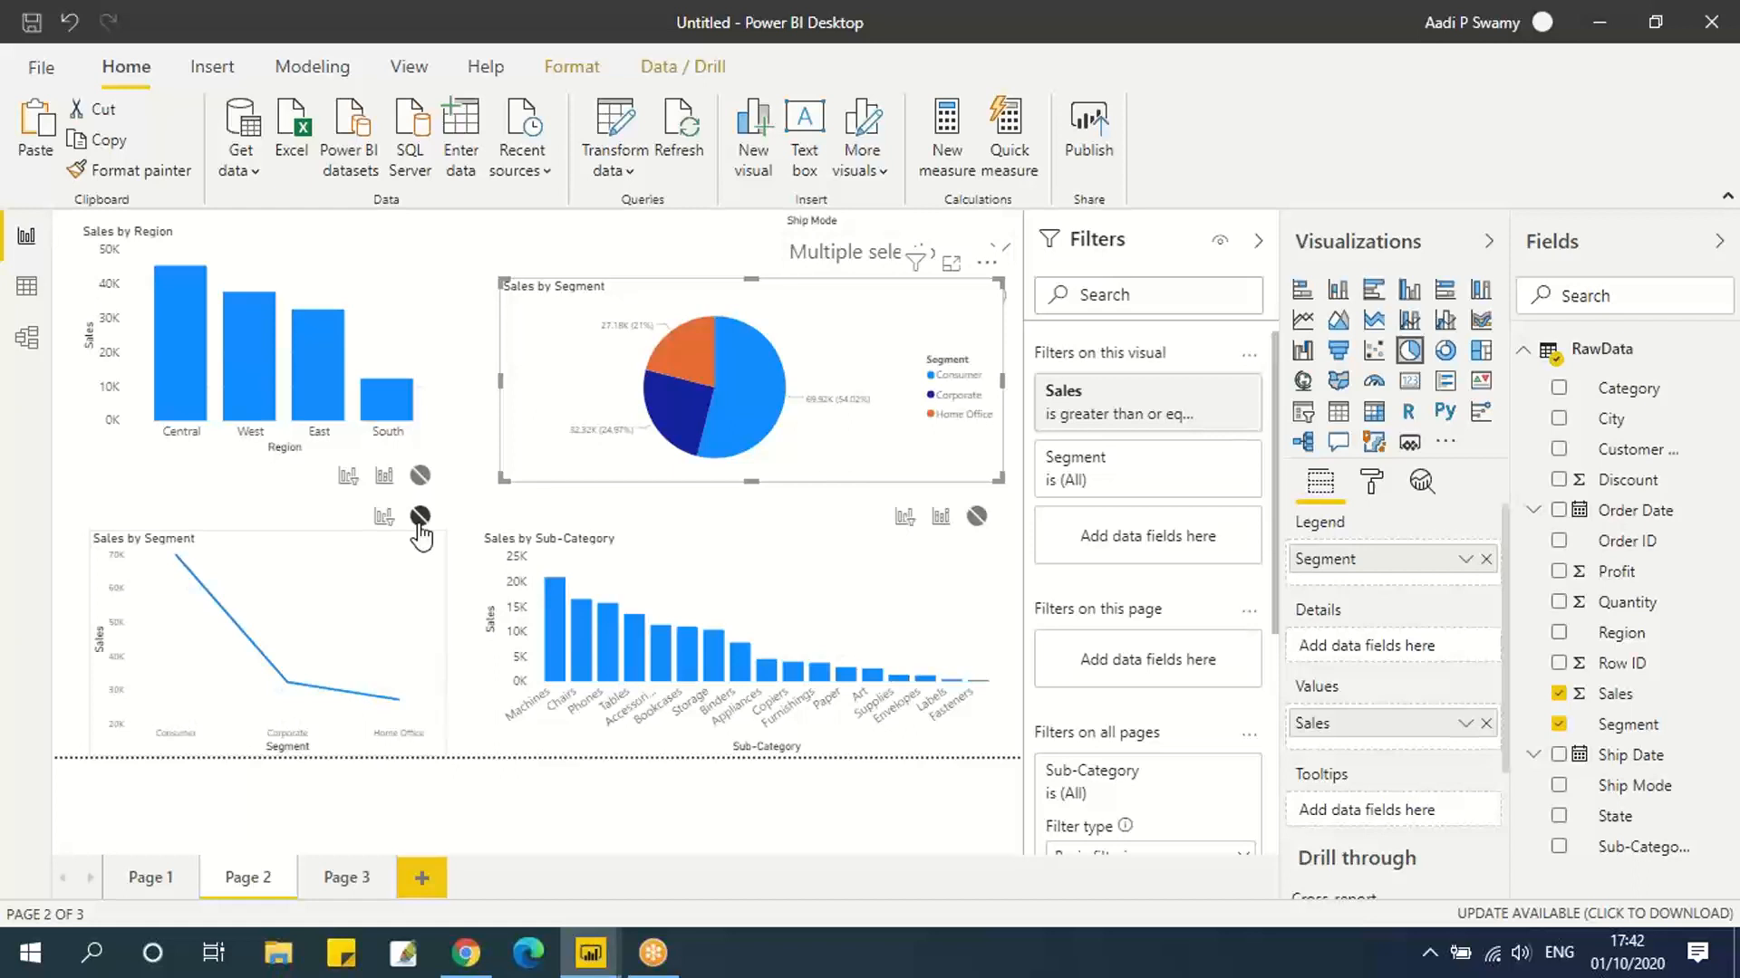
# Add a new report page after Page 3.
pyautogui.click(338, 879)
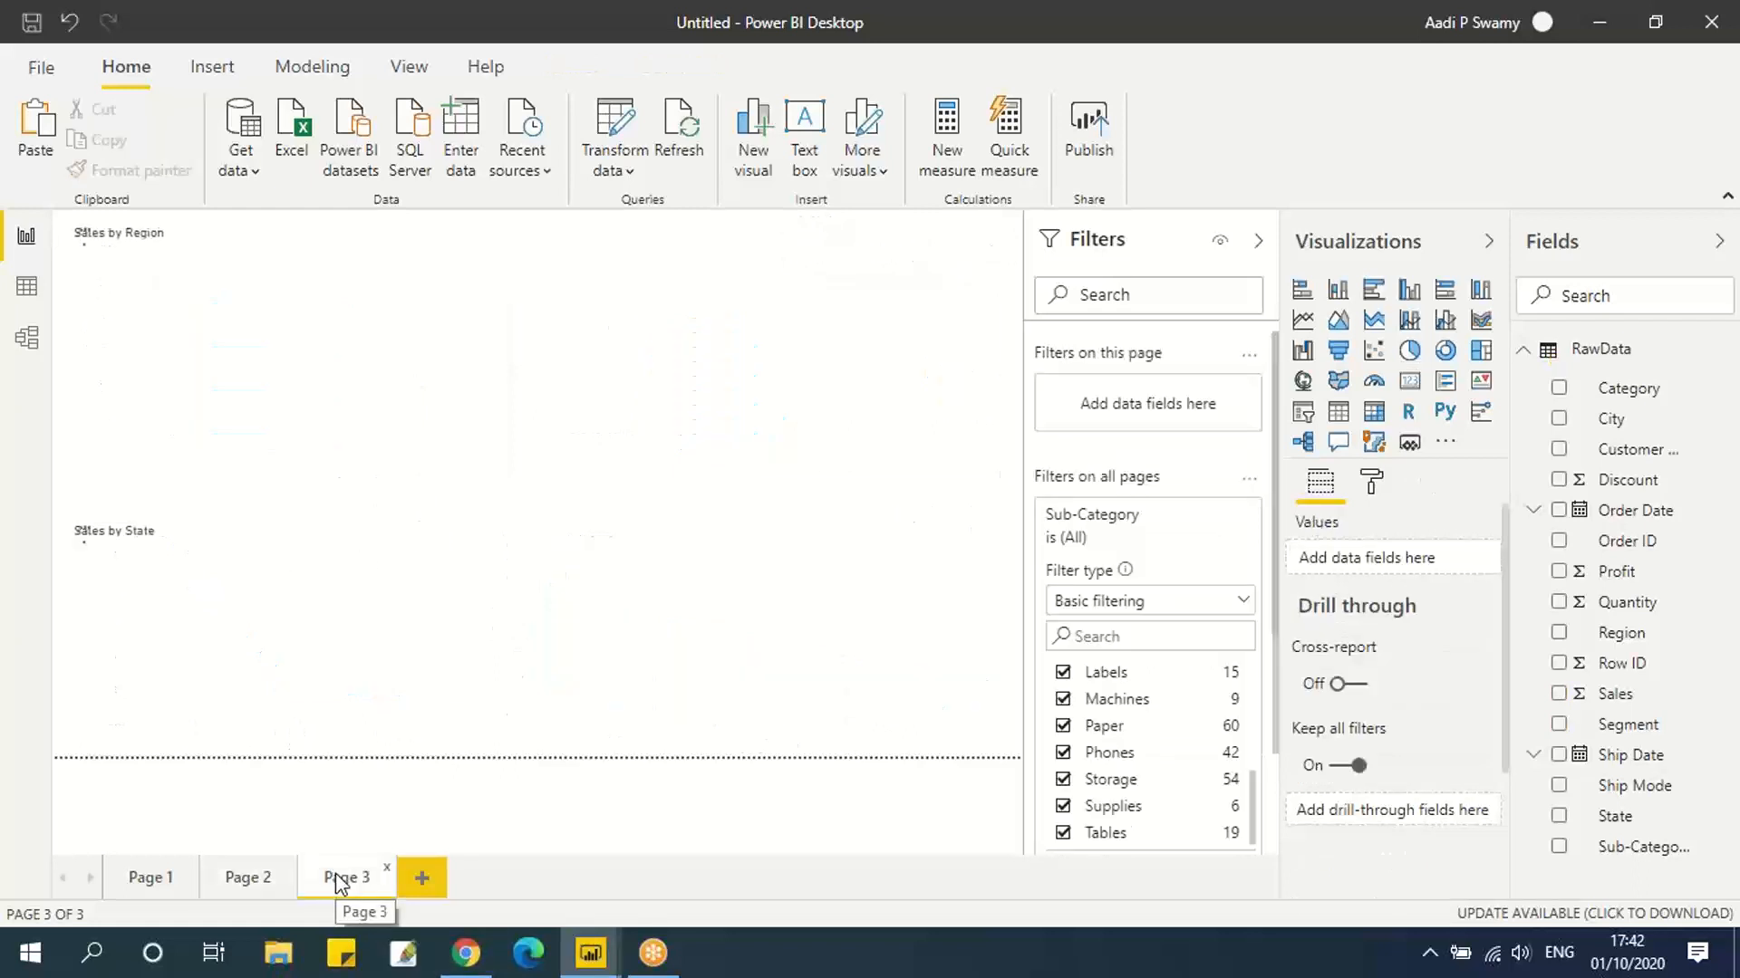
pyautogui.click(421, 877)
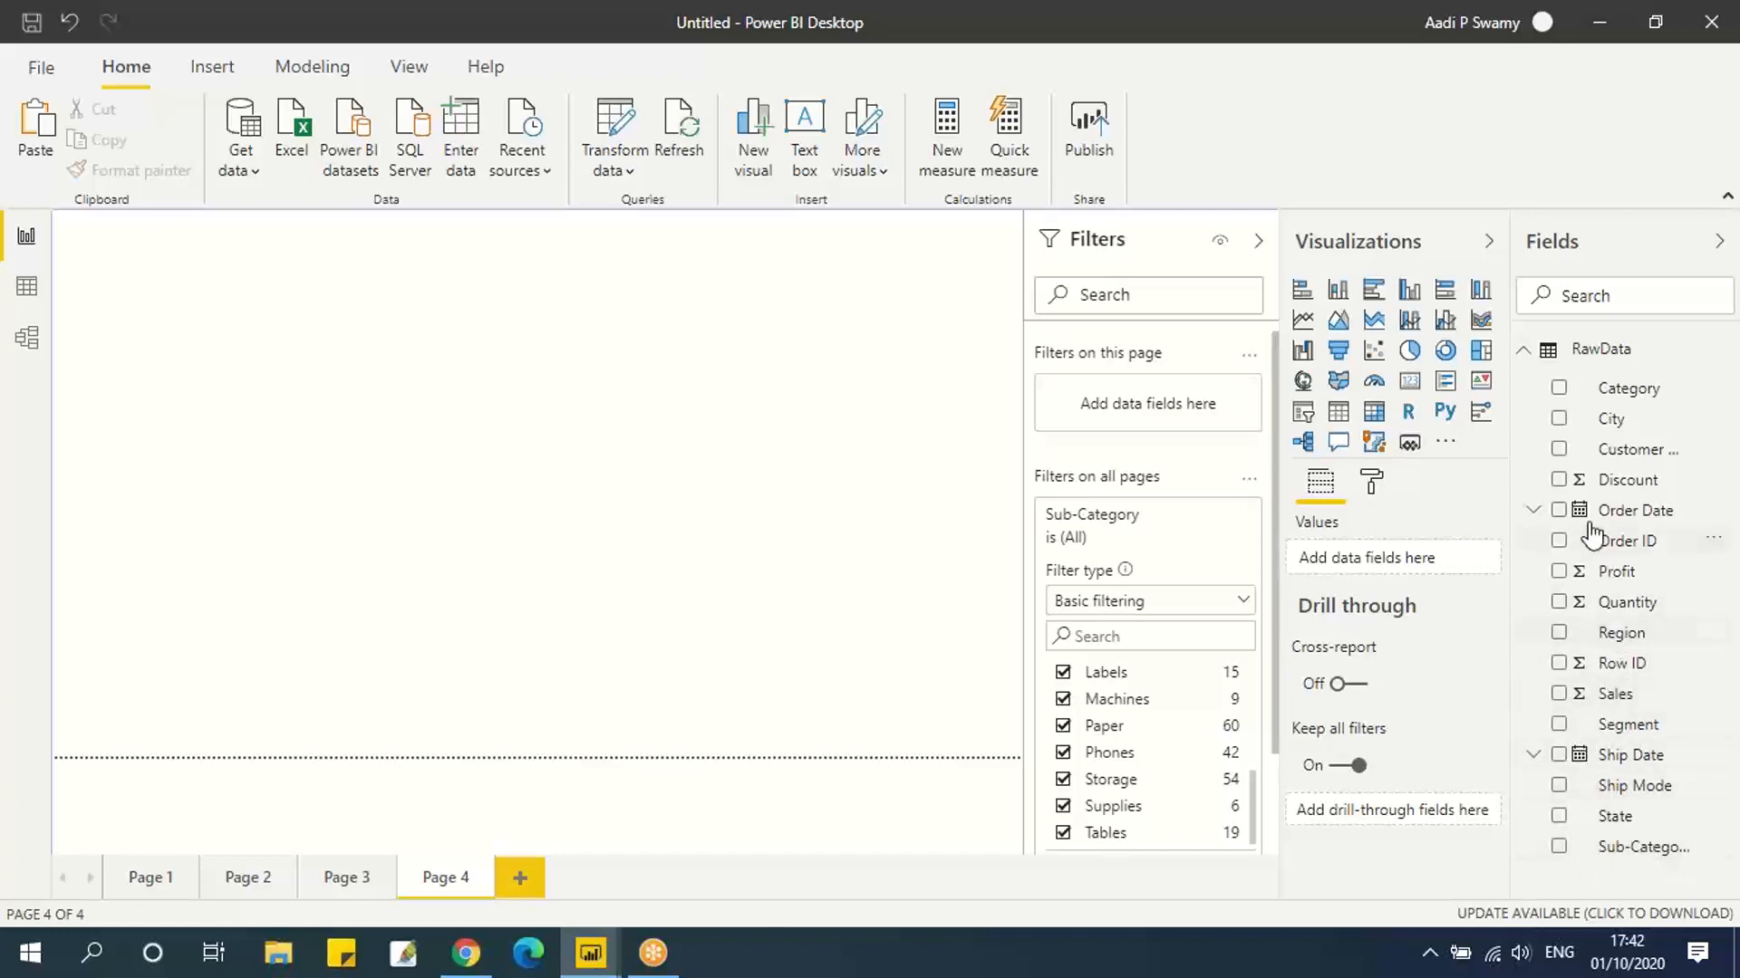
pyautogui.click(1558, 388)
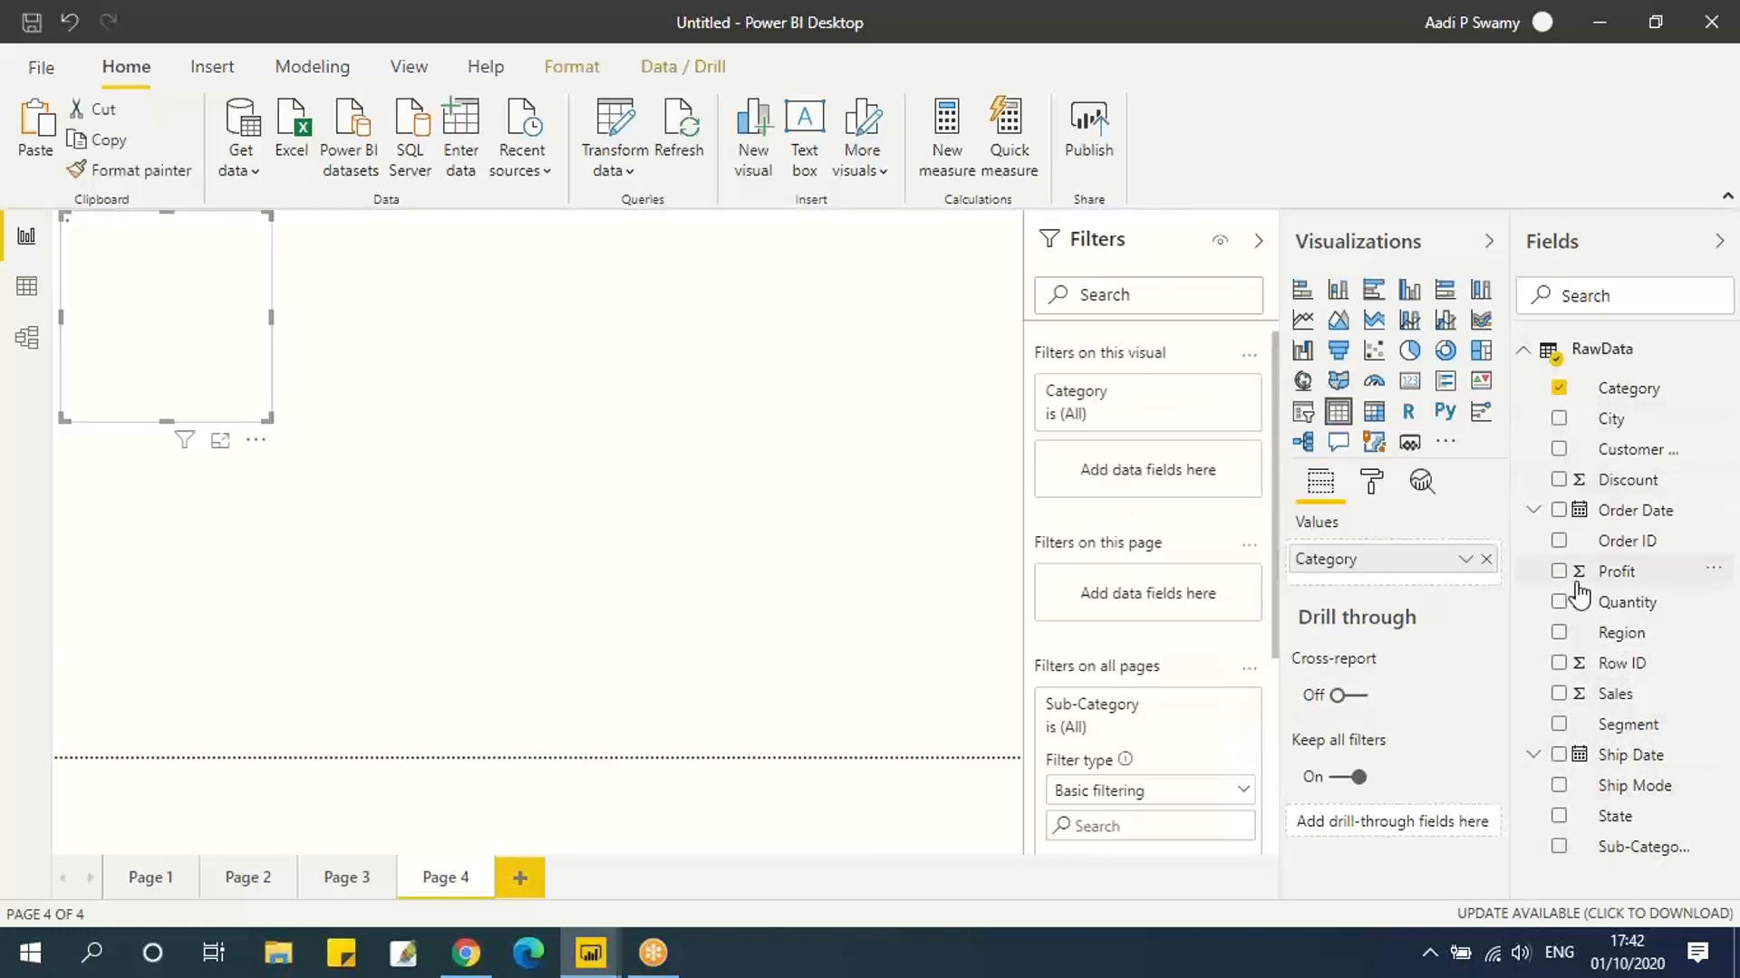
pyautogui.moveTo(269, 313); pyautogui.dragTo(287, 326)
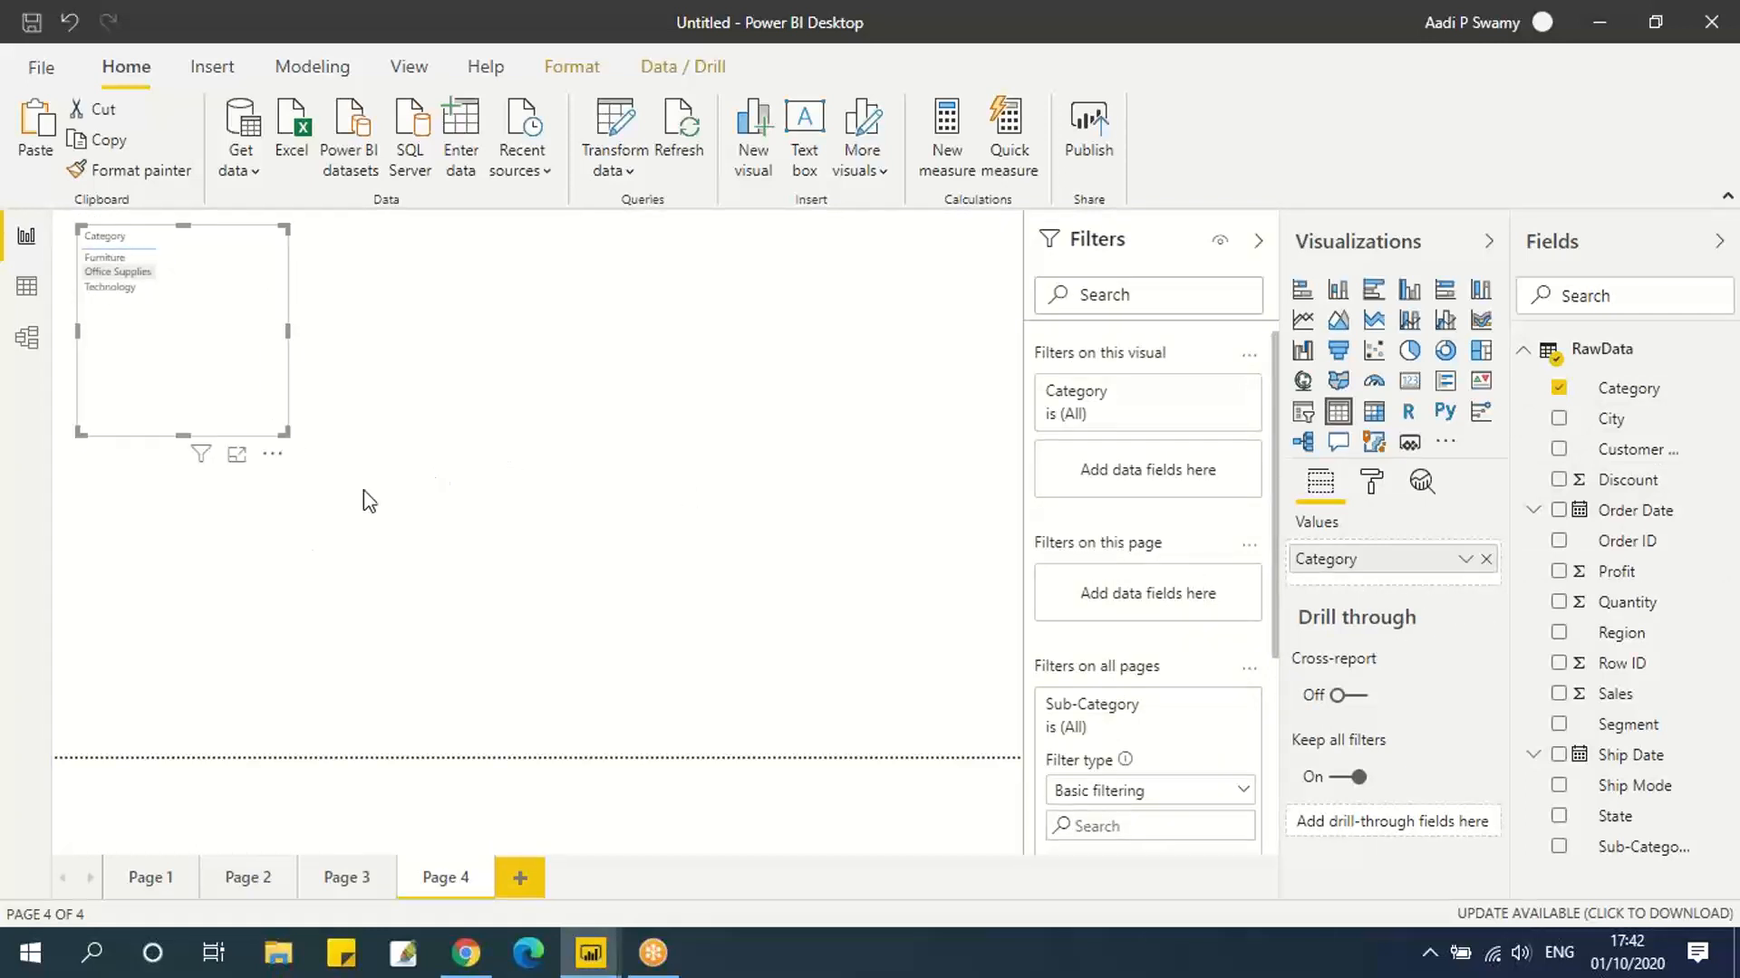
pyautogui.press('Delete')
# Copy the State and Sales table from Page 1 onto Page 4 and place it near the canvas's upper-left corner.
pyautogui.click(155, 874)
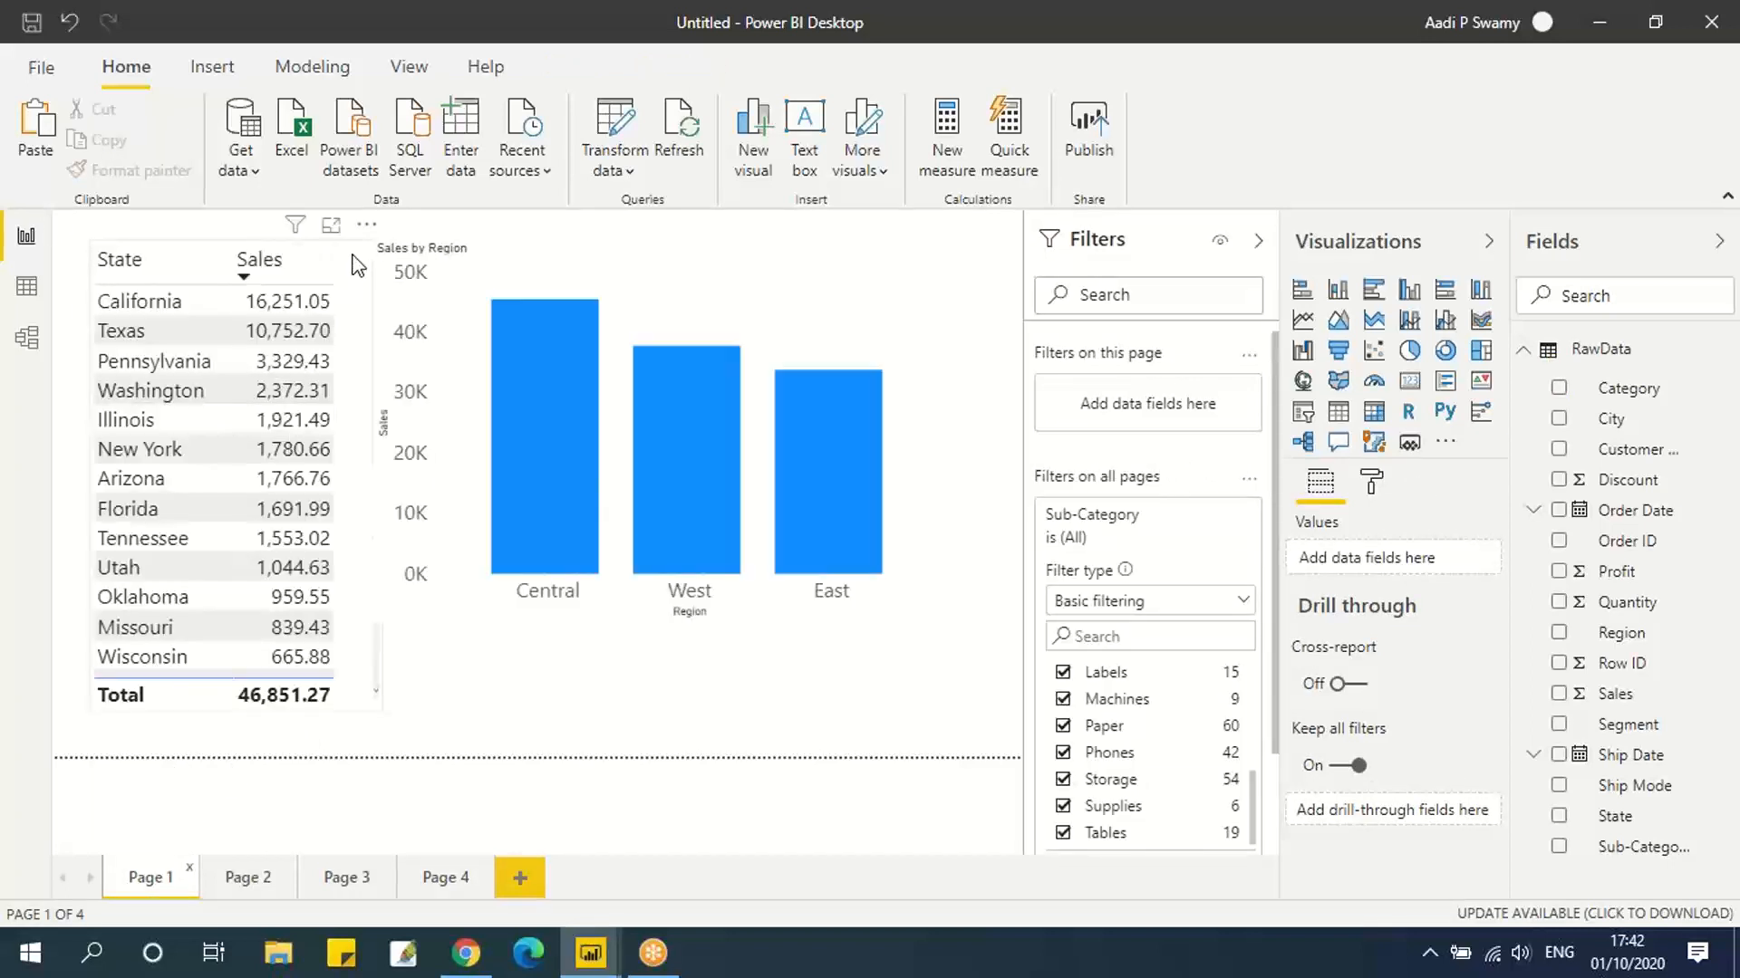
pyautogui.moveTo(448, 877); pyautogui.dragTo(487, 513)
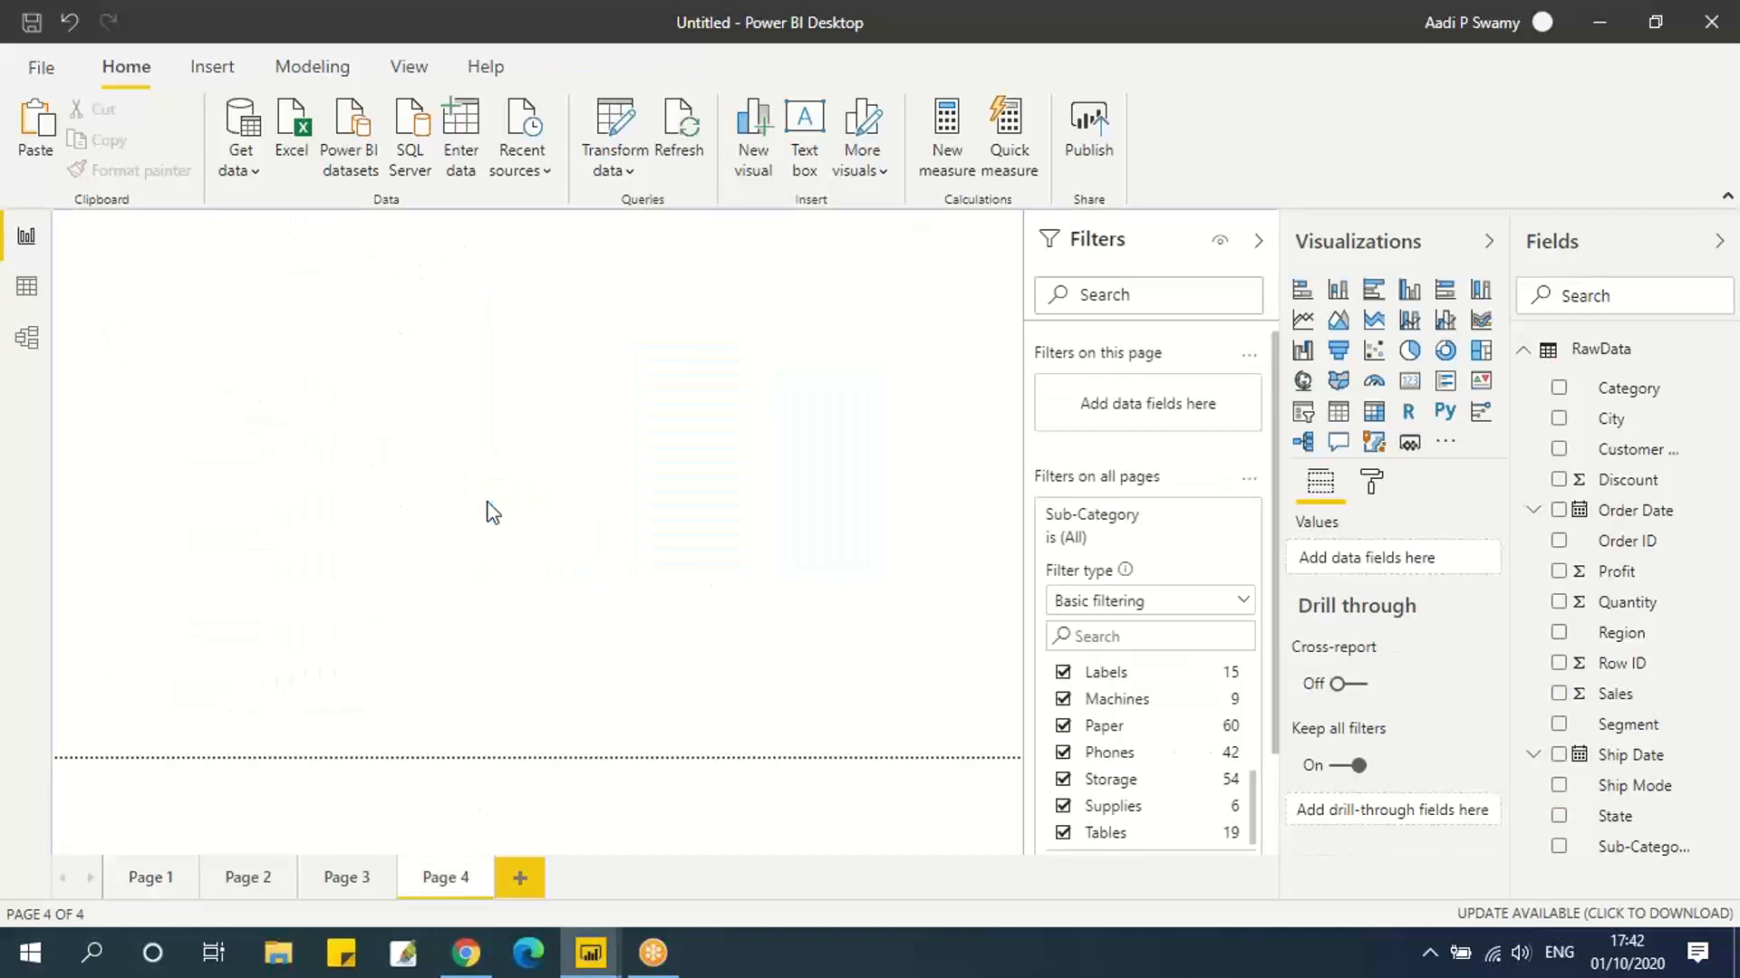
pyautogui.hotkey('ctrl', 'v')
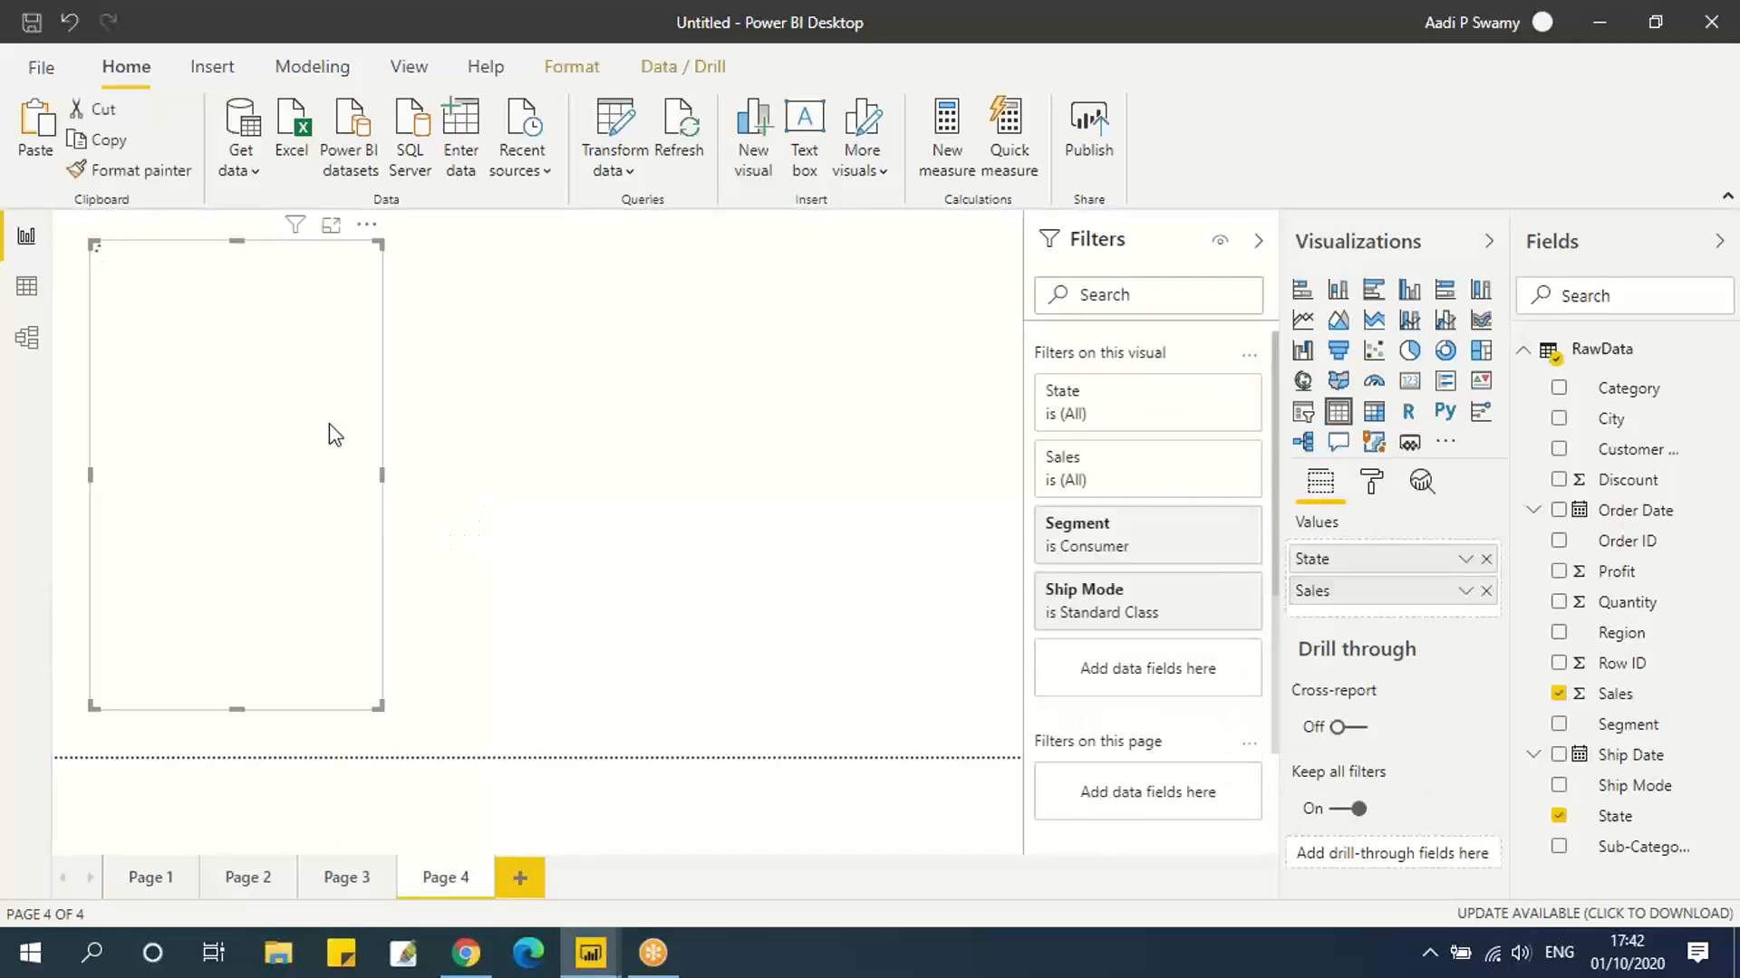
pyautogui.click(291, 329)
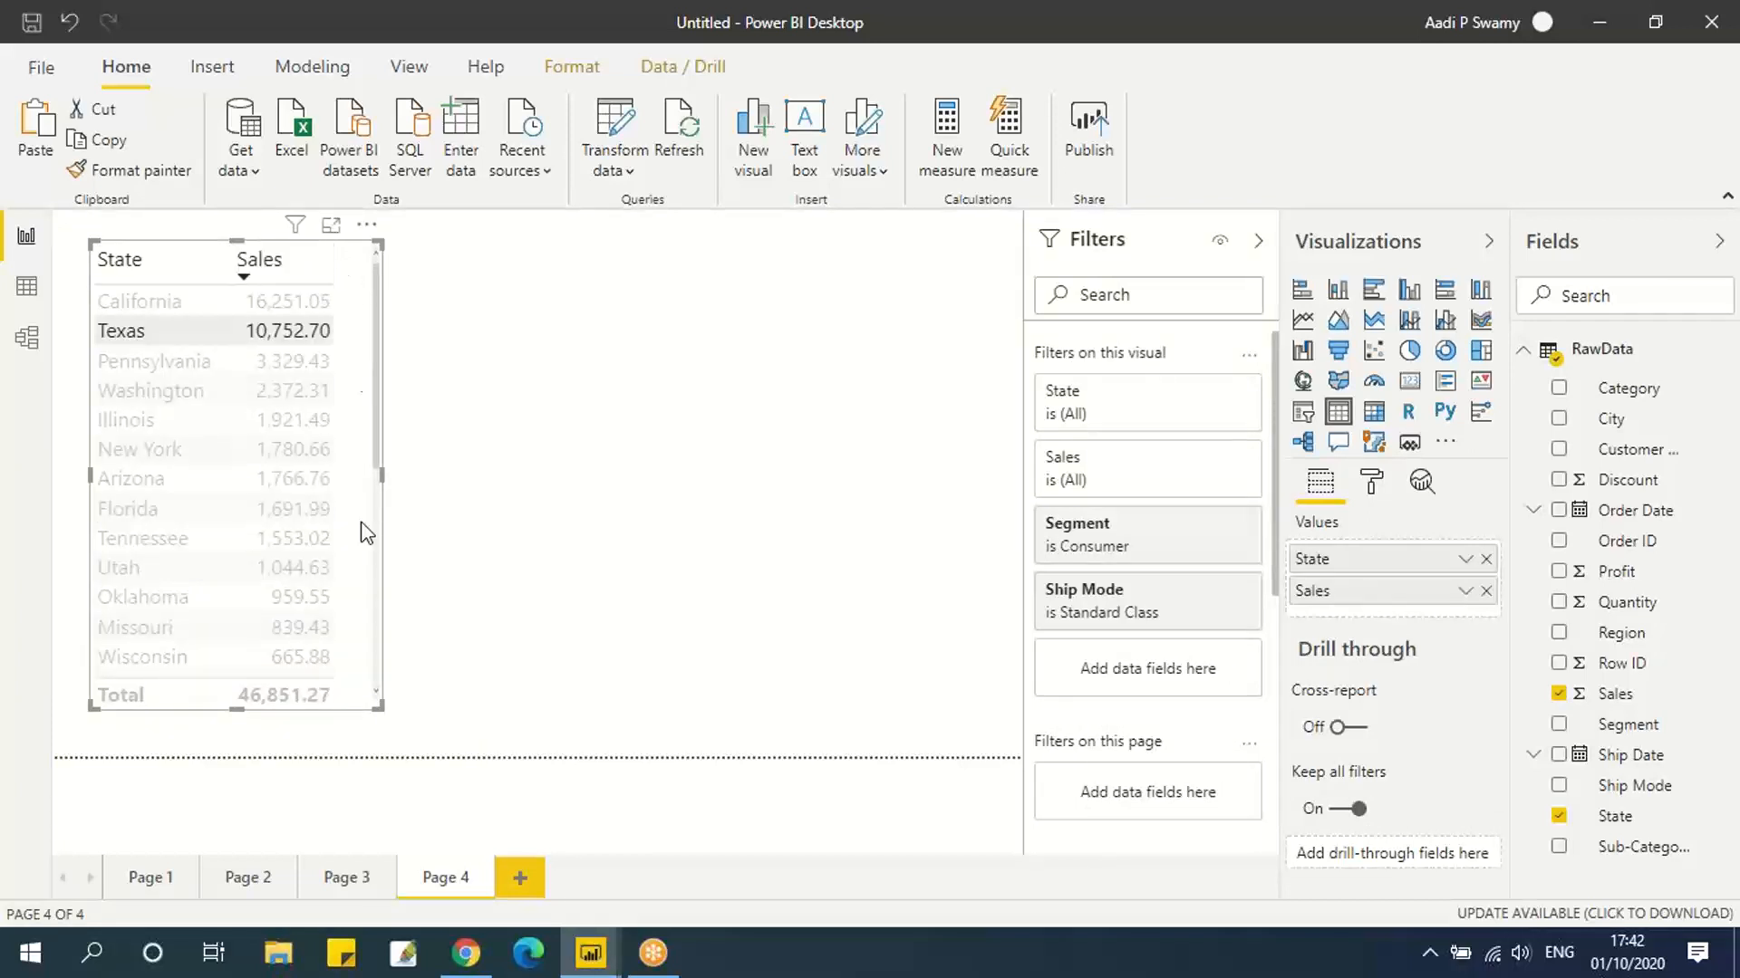
pyautogui.moveTo(359, 657)
pyautogui.mouseDown()
pyautogui.moveTo(309, 594)
pyautogui.moveTo(347, 610)
pyautogui.moveTo(361, 657)
pyautogui.mouseUp()
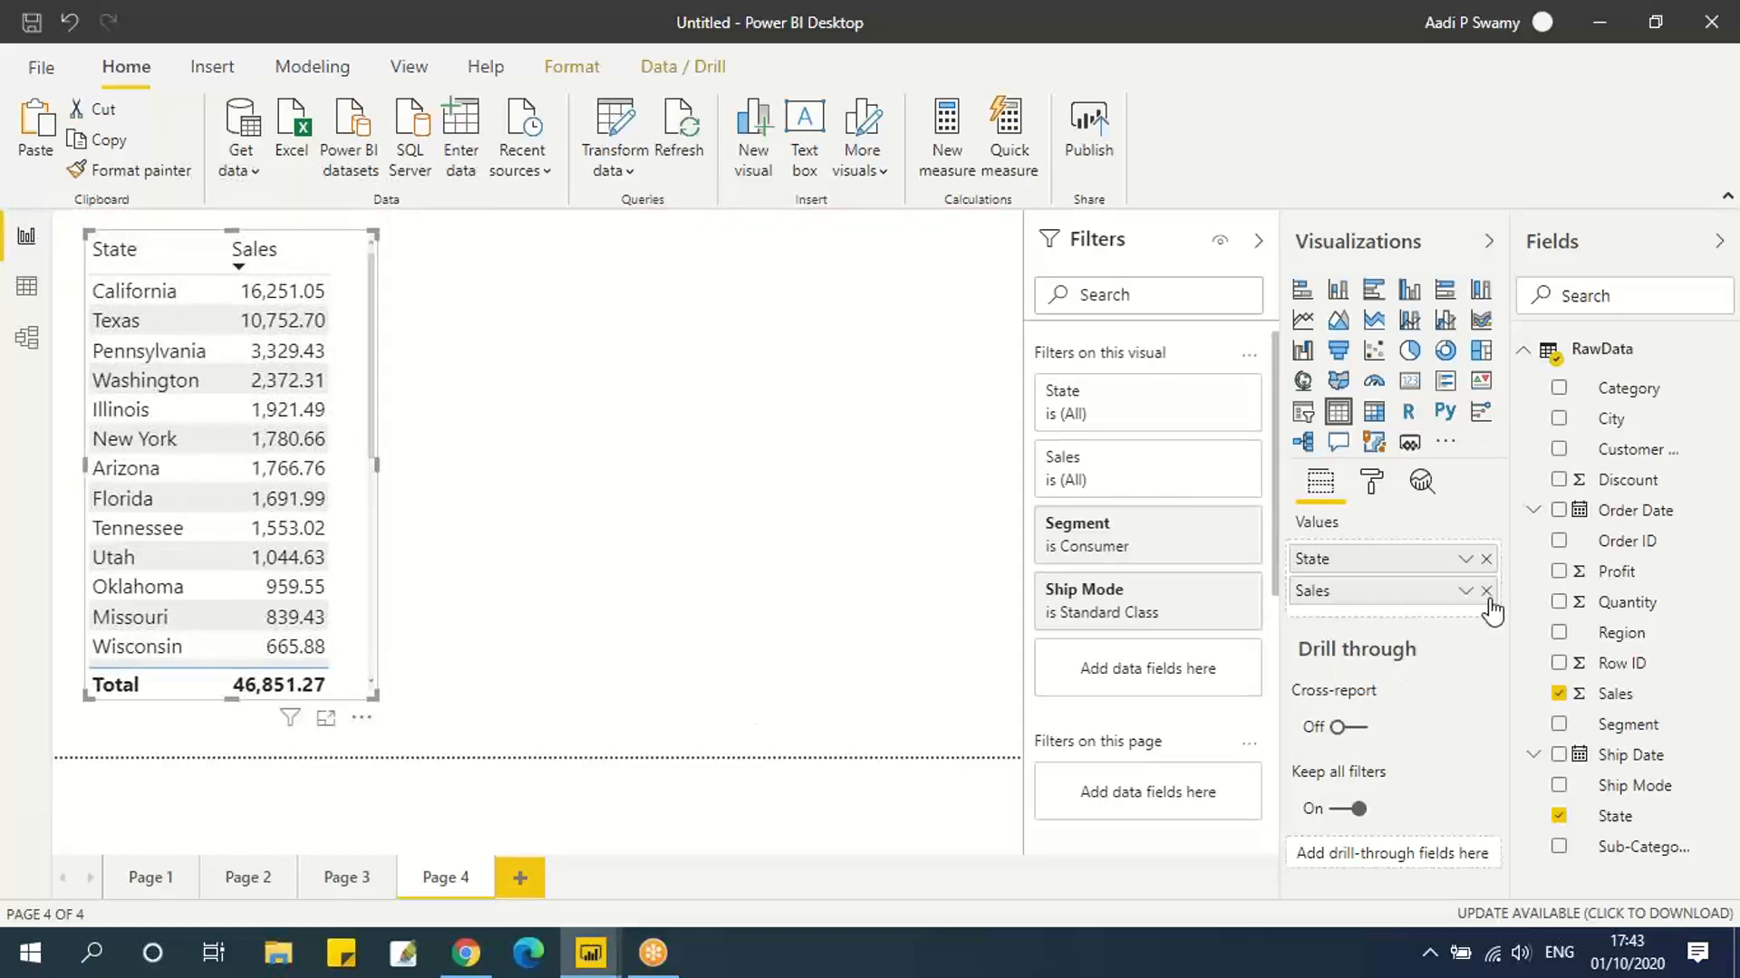
# Replace State with Category in the pasted table and shrink the table to fit its rows.
pyautogui.click(1486, 559)
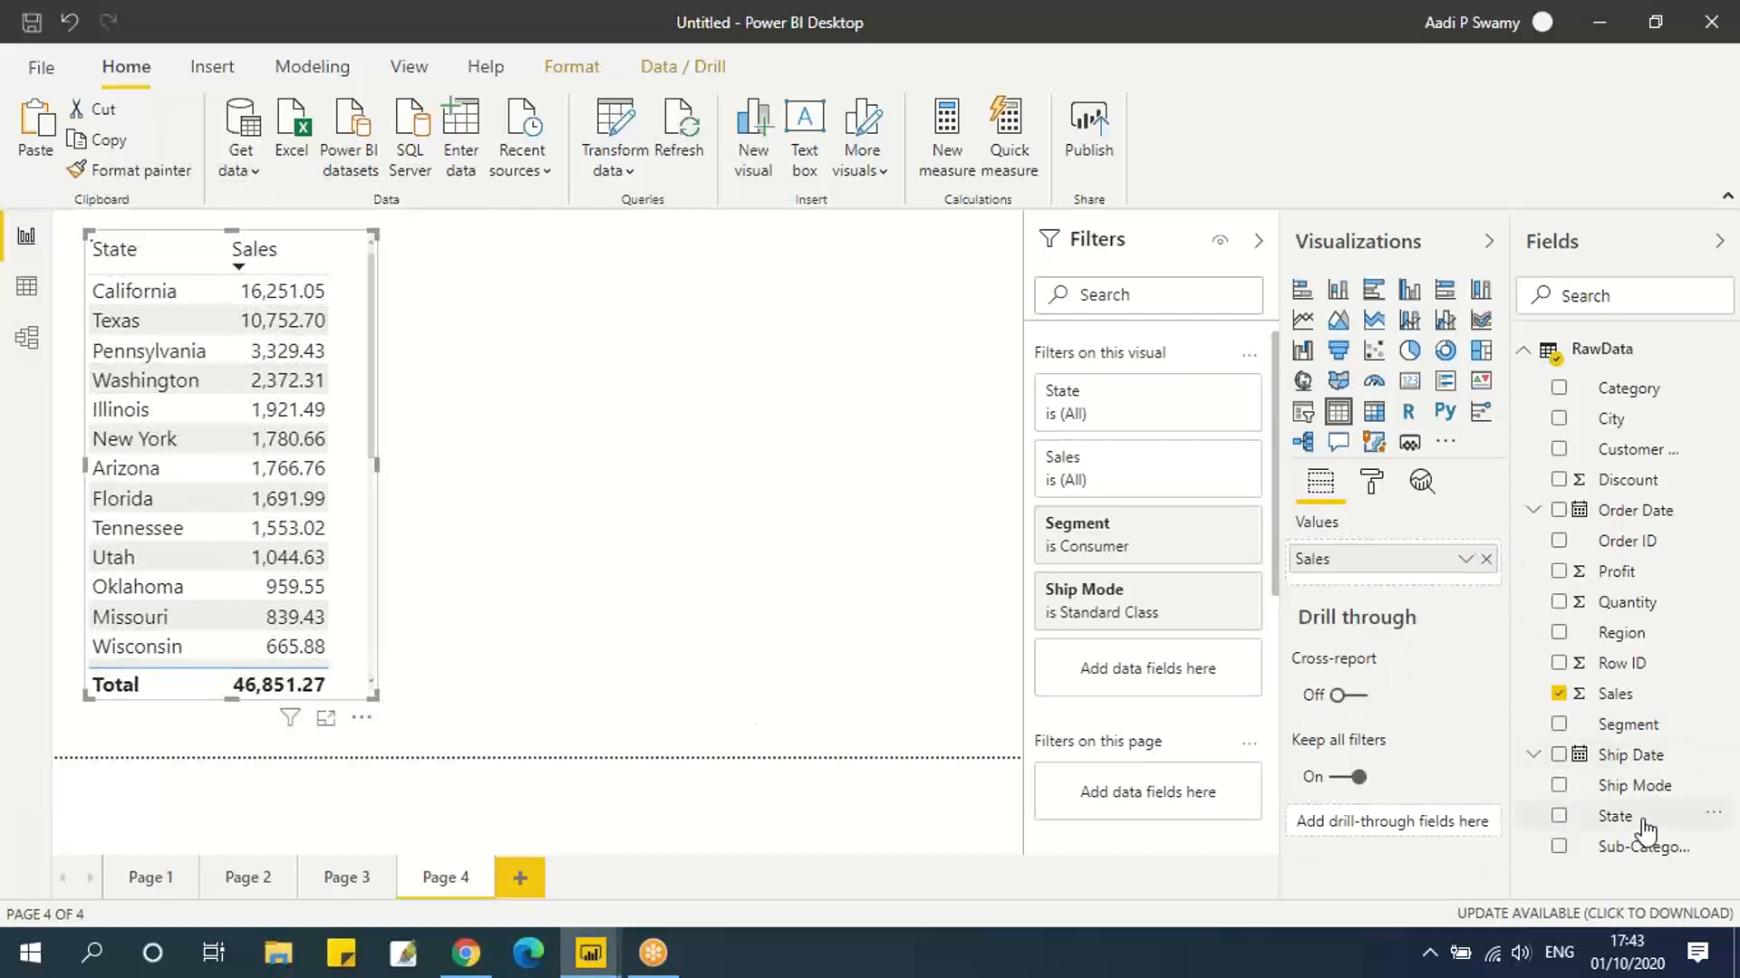
pyautogui.moveTo(1630, 388); pyautogui.dragTo(1405, 559)
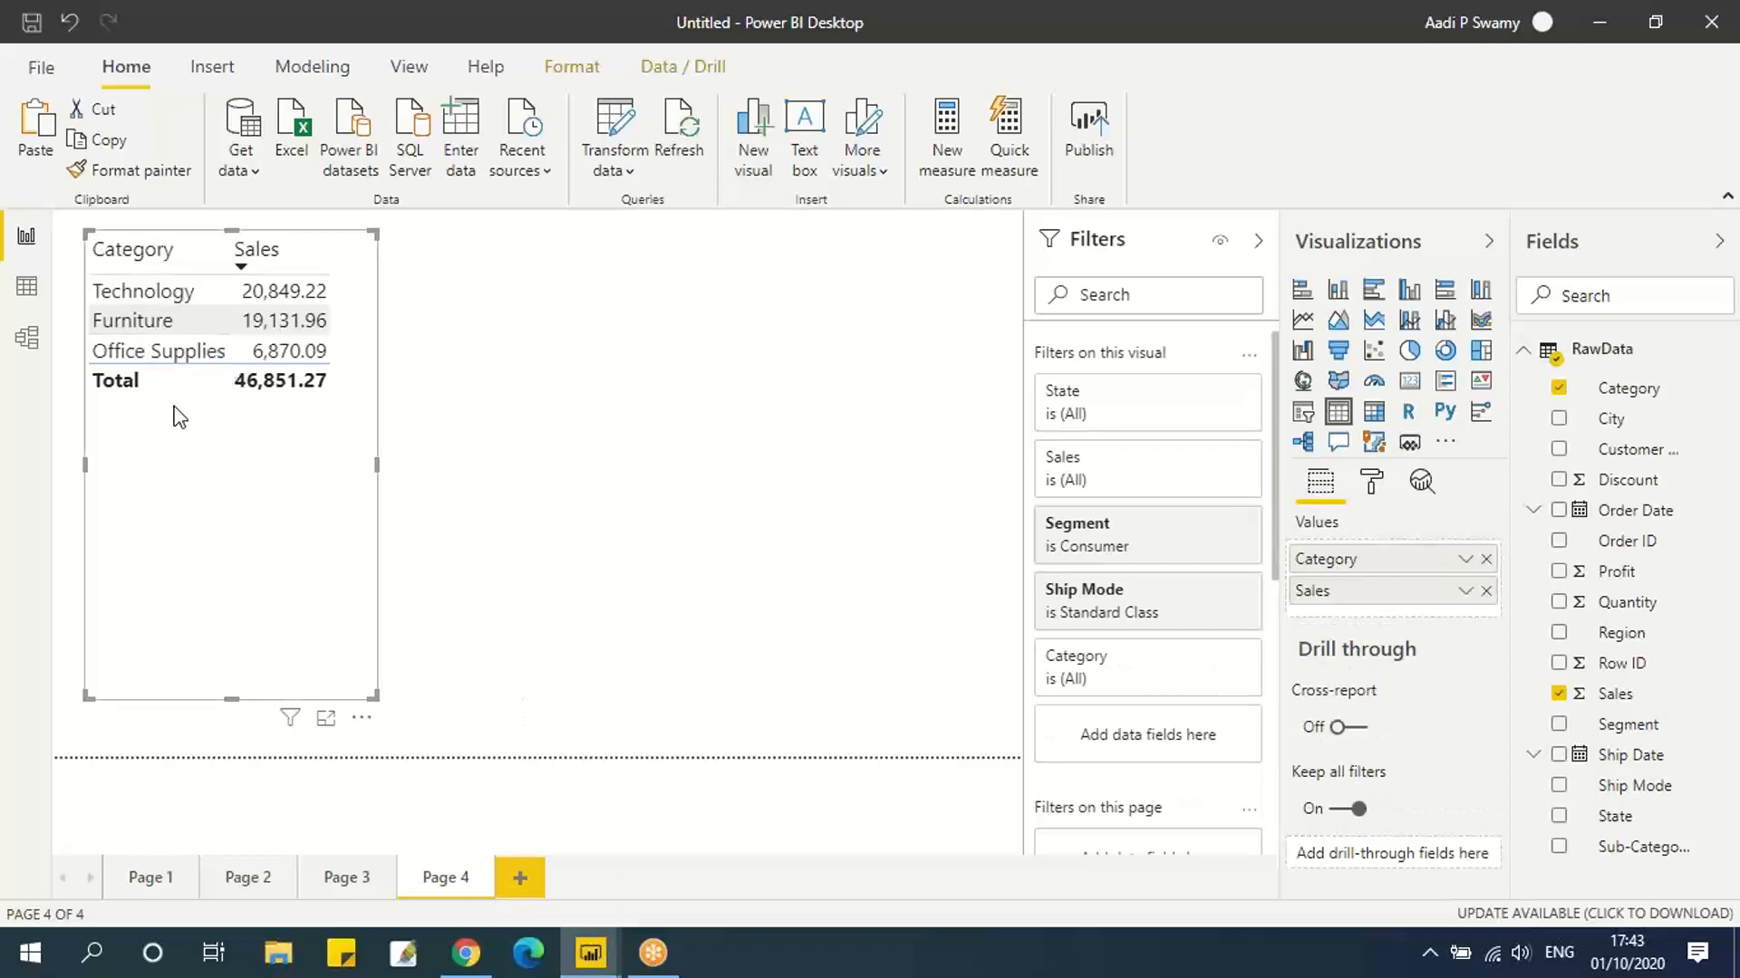
pyautogui.moveTo(374, 695); pyautogui.dragTo(355, 408)
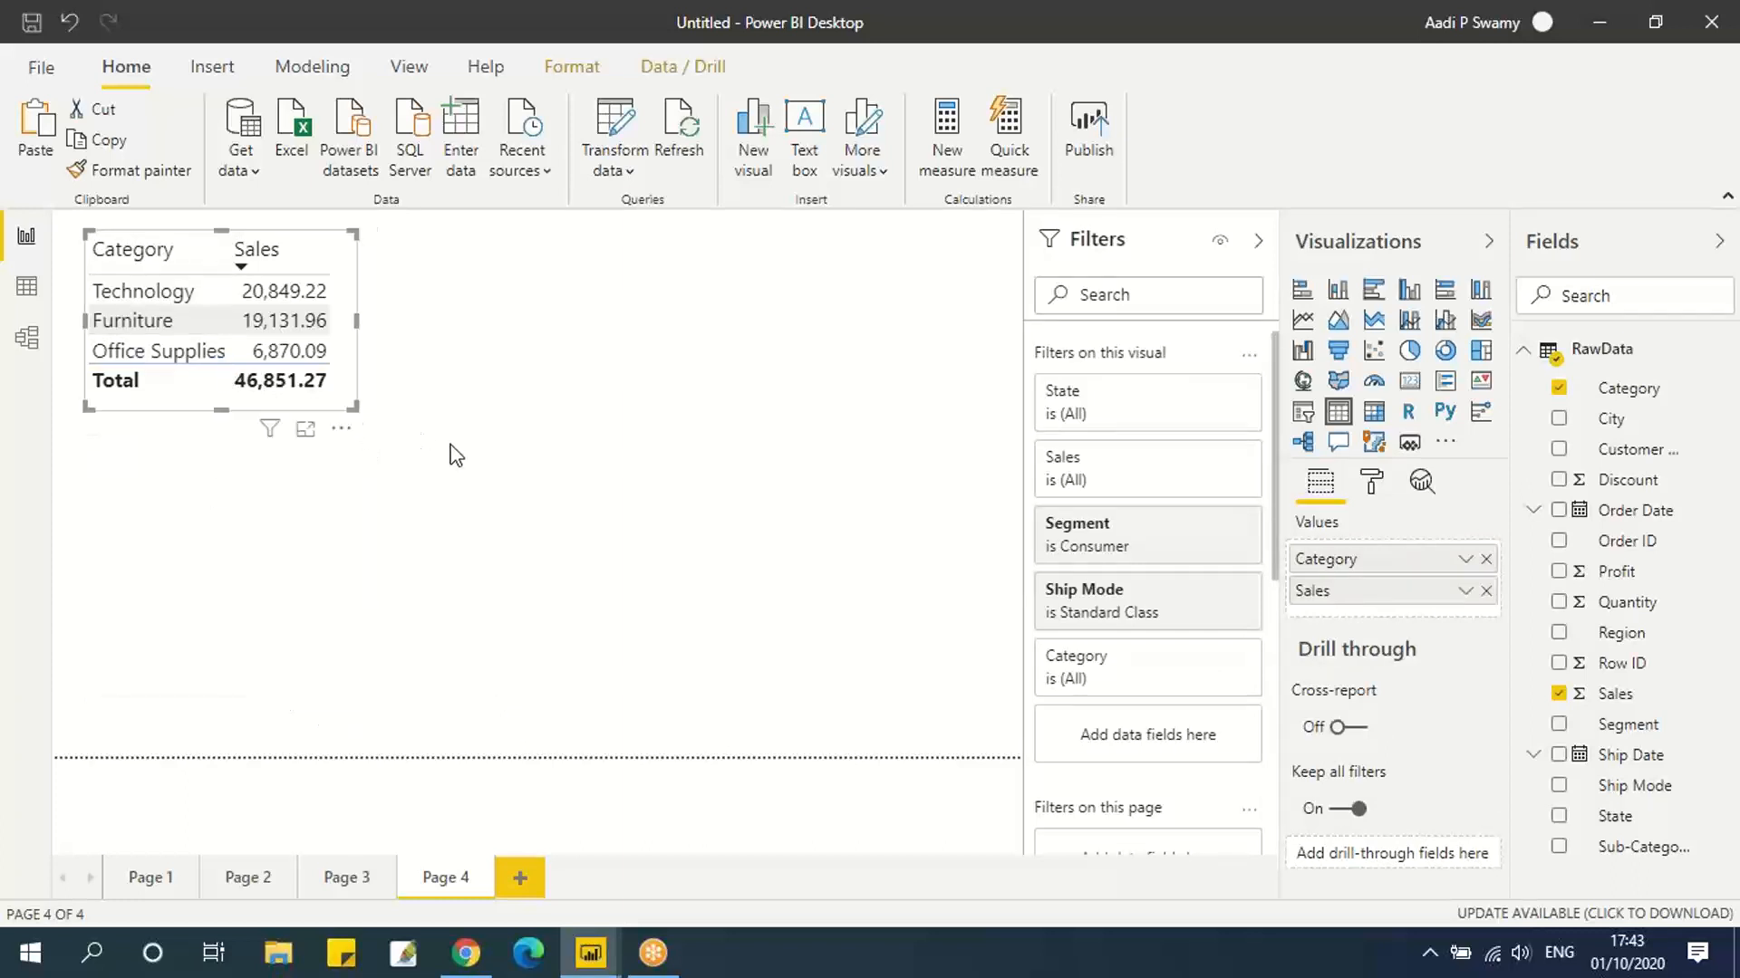
pyautogui.click(454, 471)
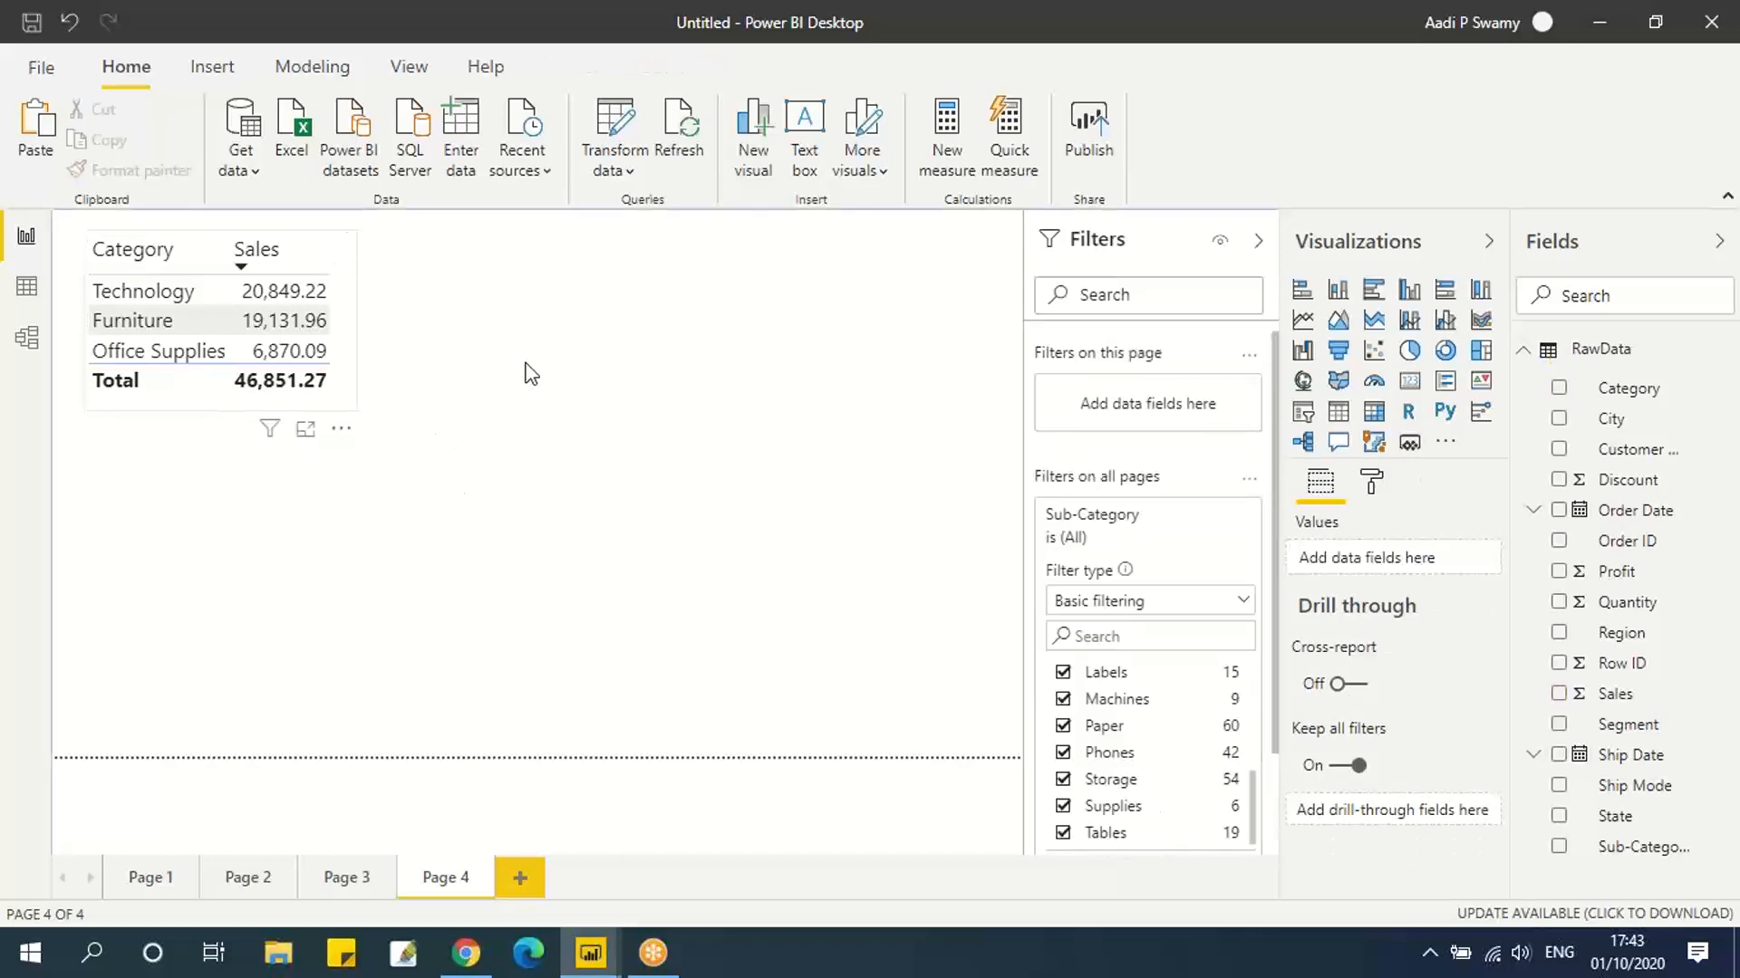
# Duplicate the Category and Sales table and place the copy to the right of the original.
pyautogui.moveTo(351, 317); pyautogui.dragTo(360, 326)
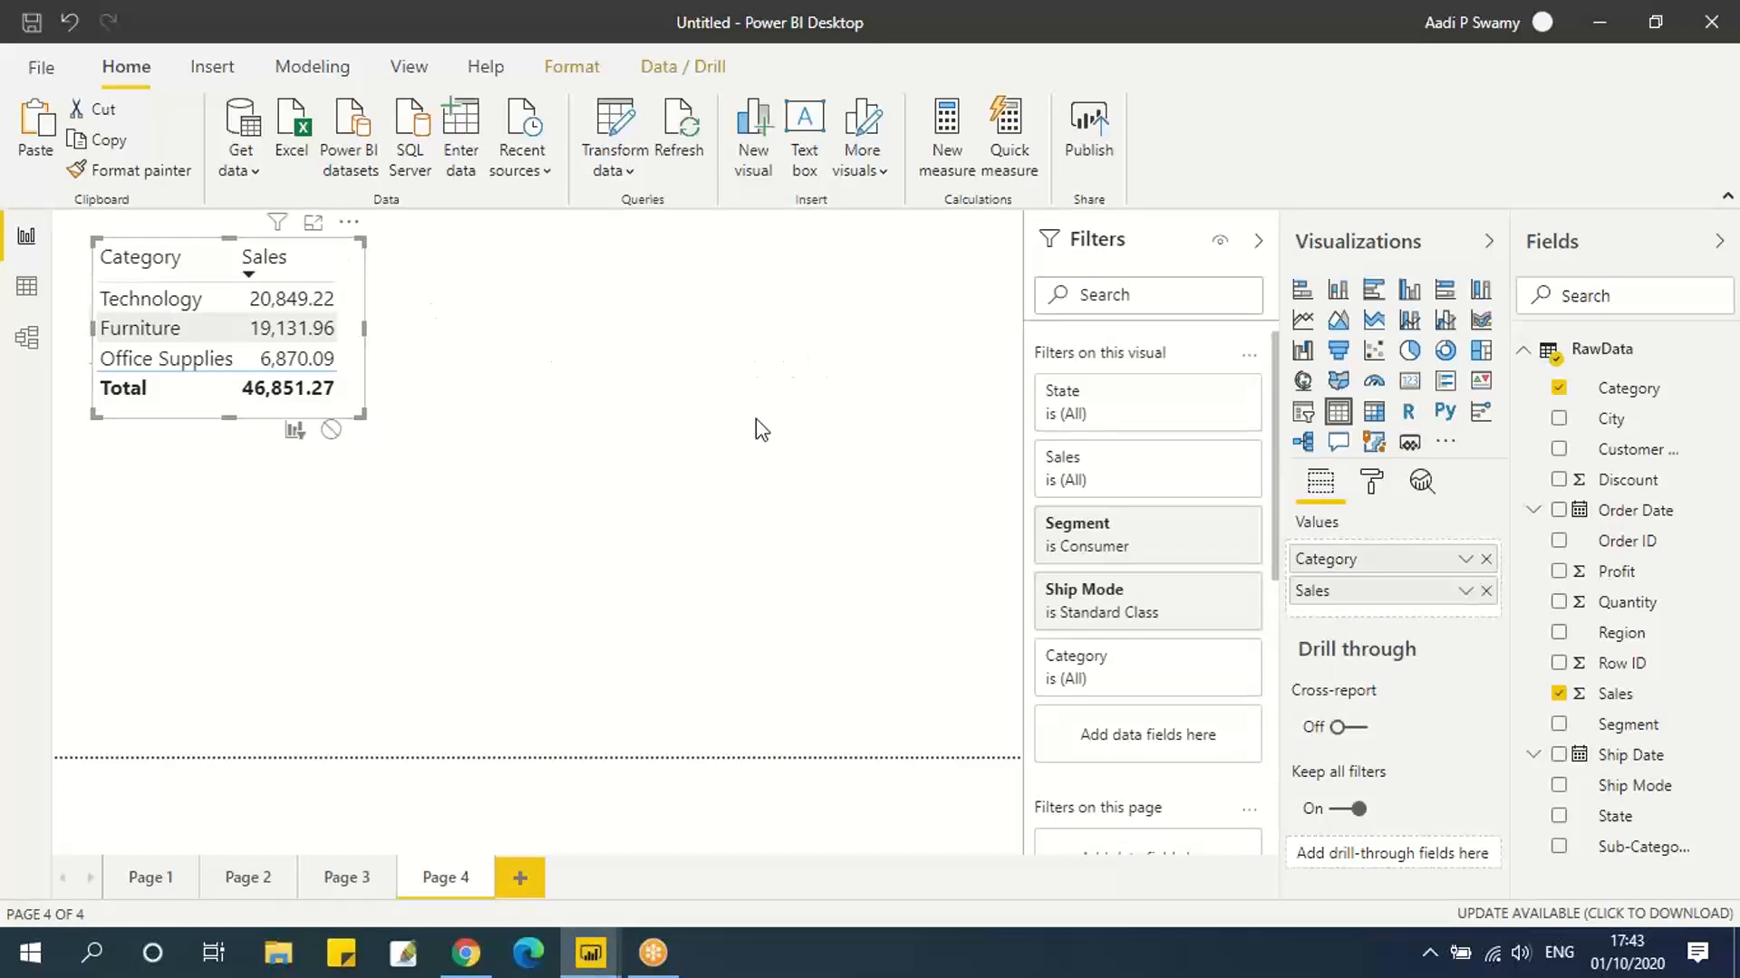
pyautogui.click(363, 263)
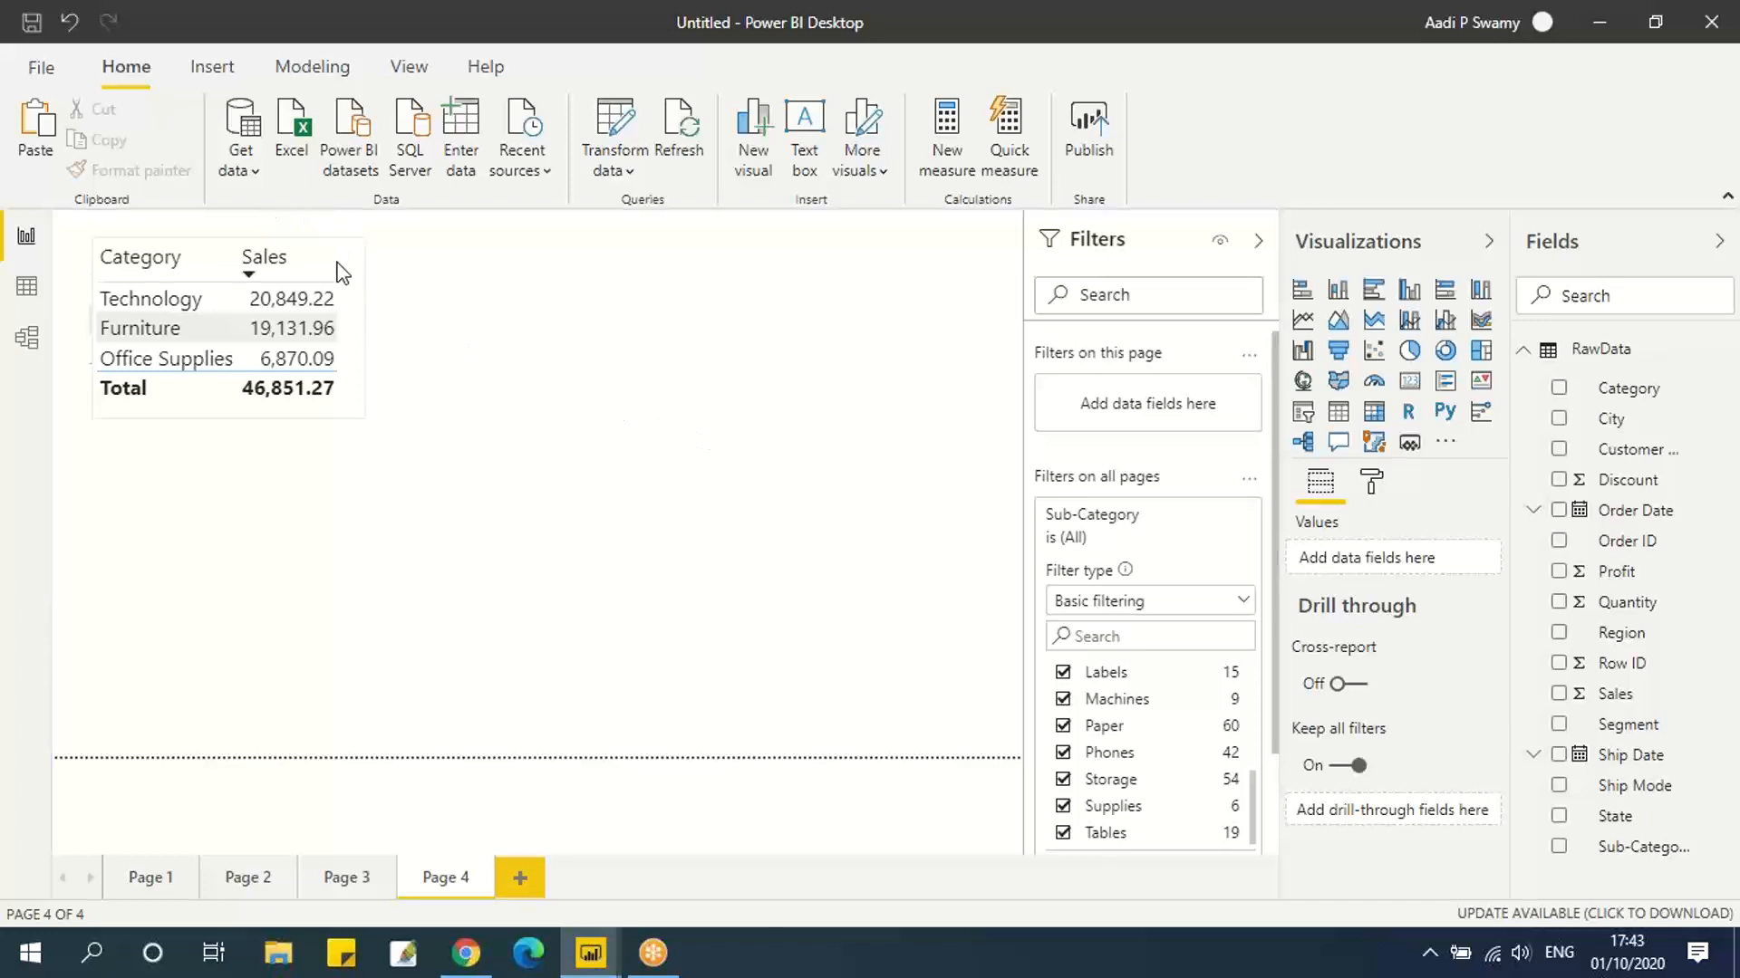
pyautogui.click(348, 264)
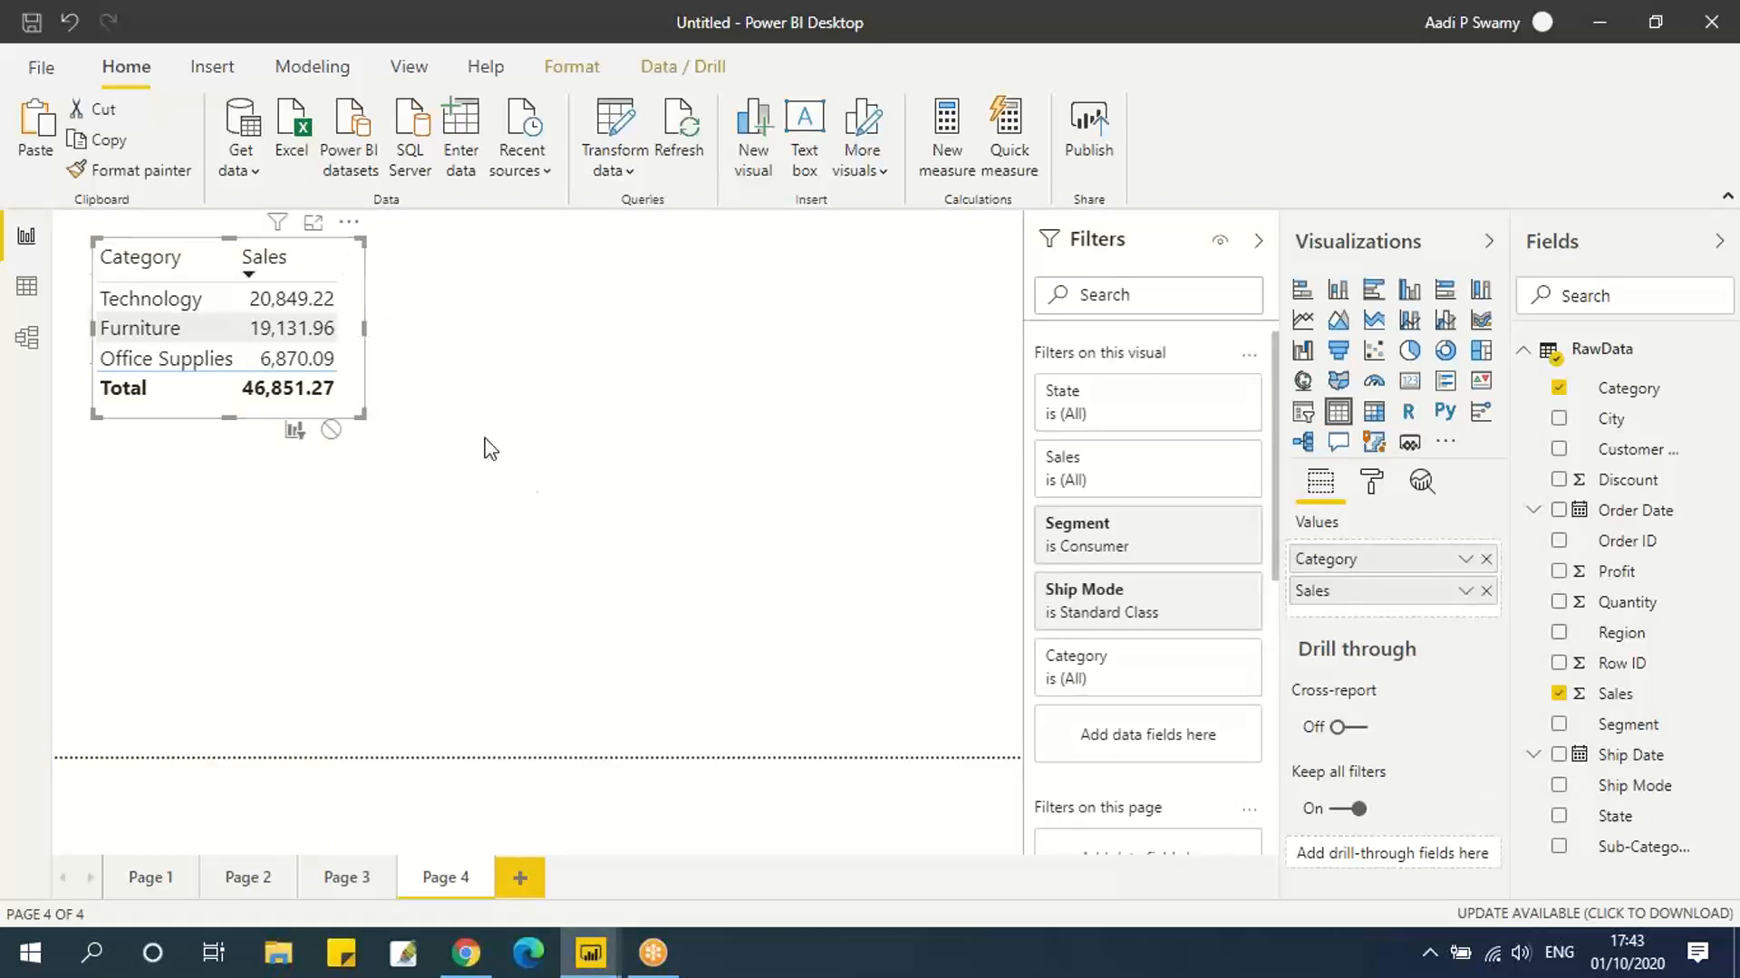
pyautogui.moveTo(633, 325); pyautogui.dragTo(662, 239)
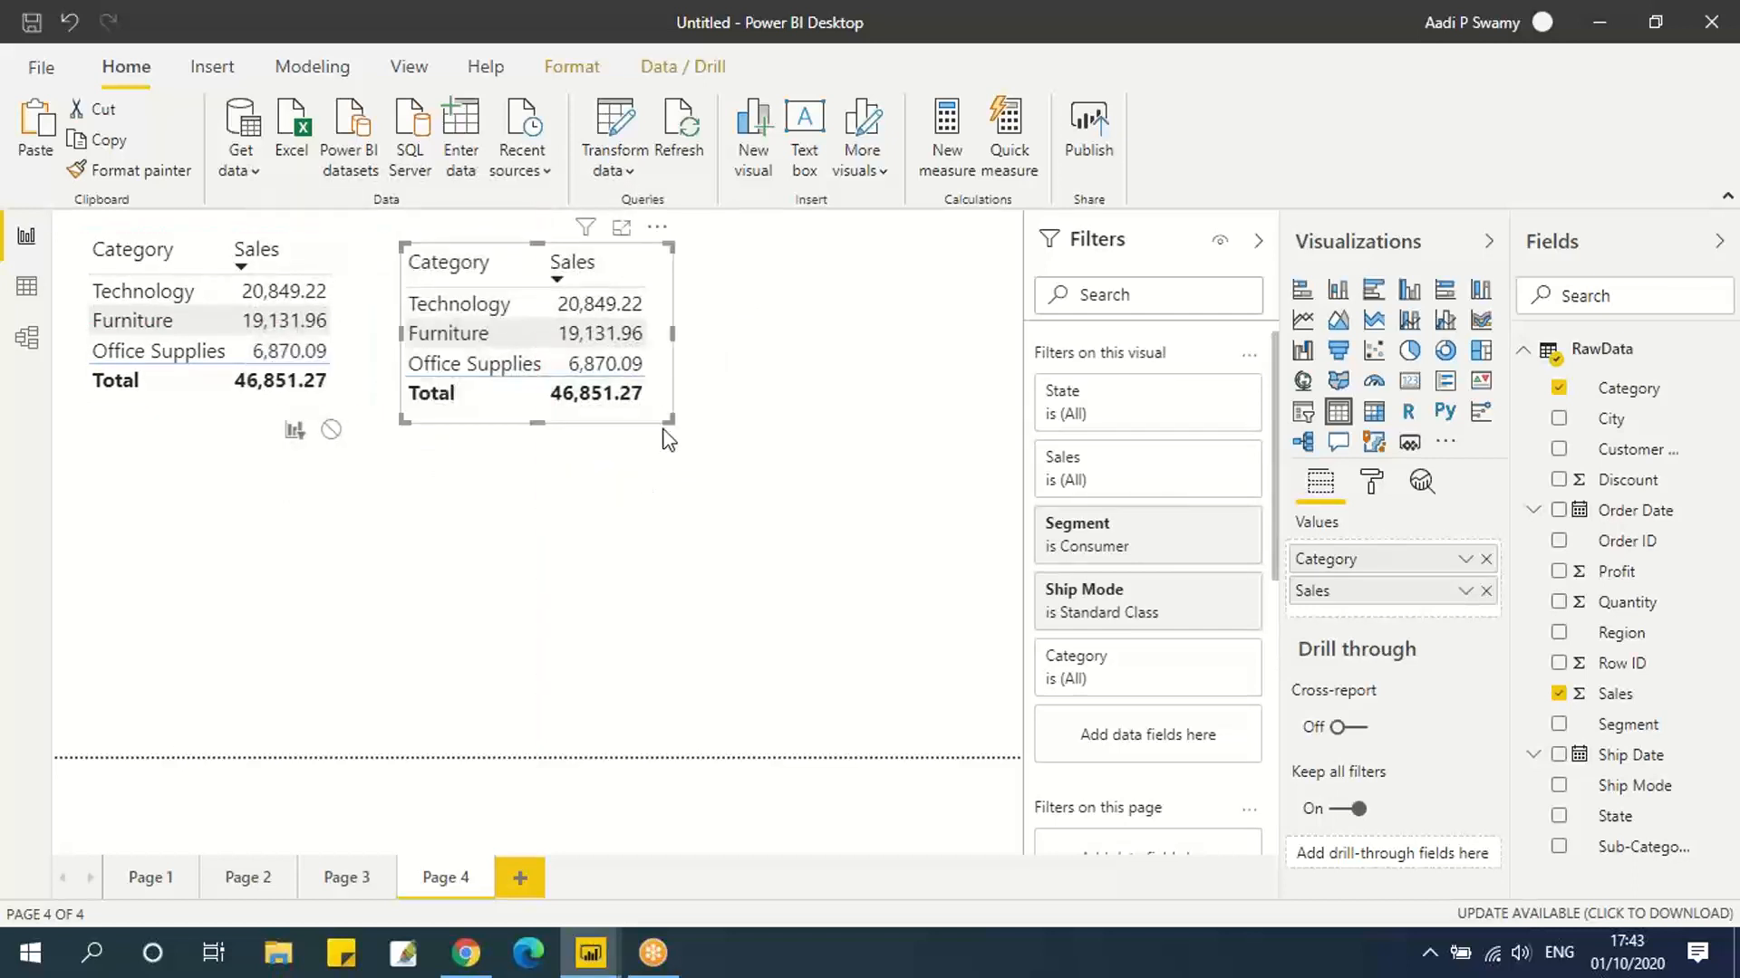
# Enlarge the copied table and replace its Category field with Sub-Category, keeping Sales as the second column.
pyautogui.moveTo(673, 423); pyautogui.dragTo(813, 708)
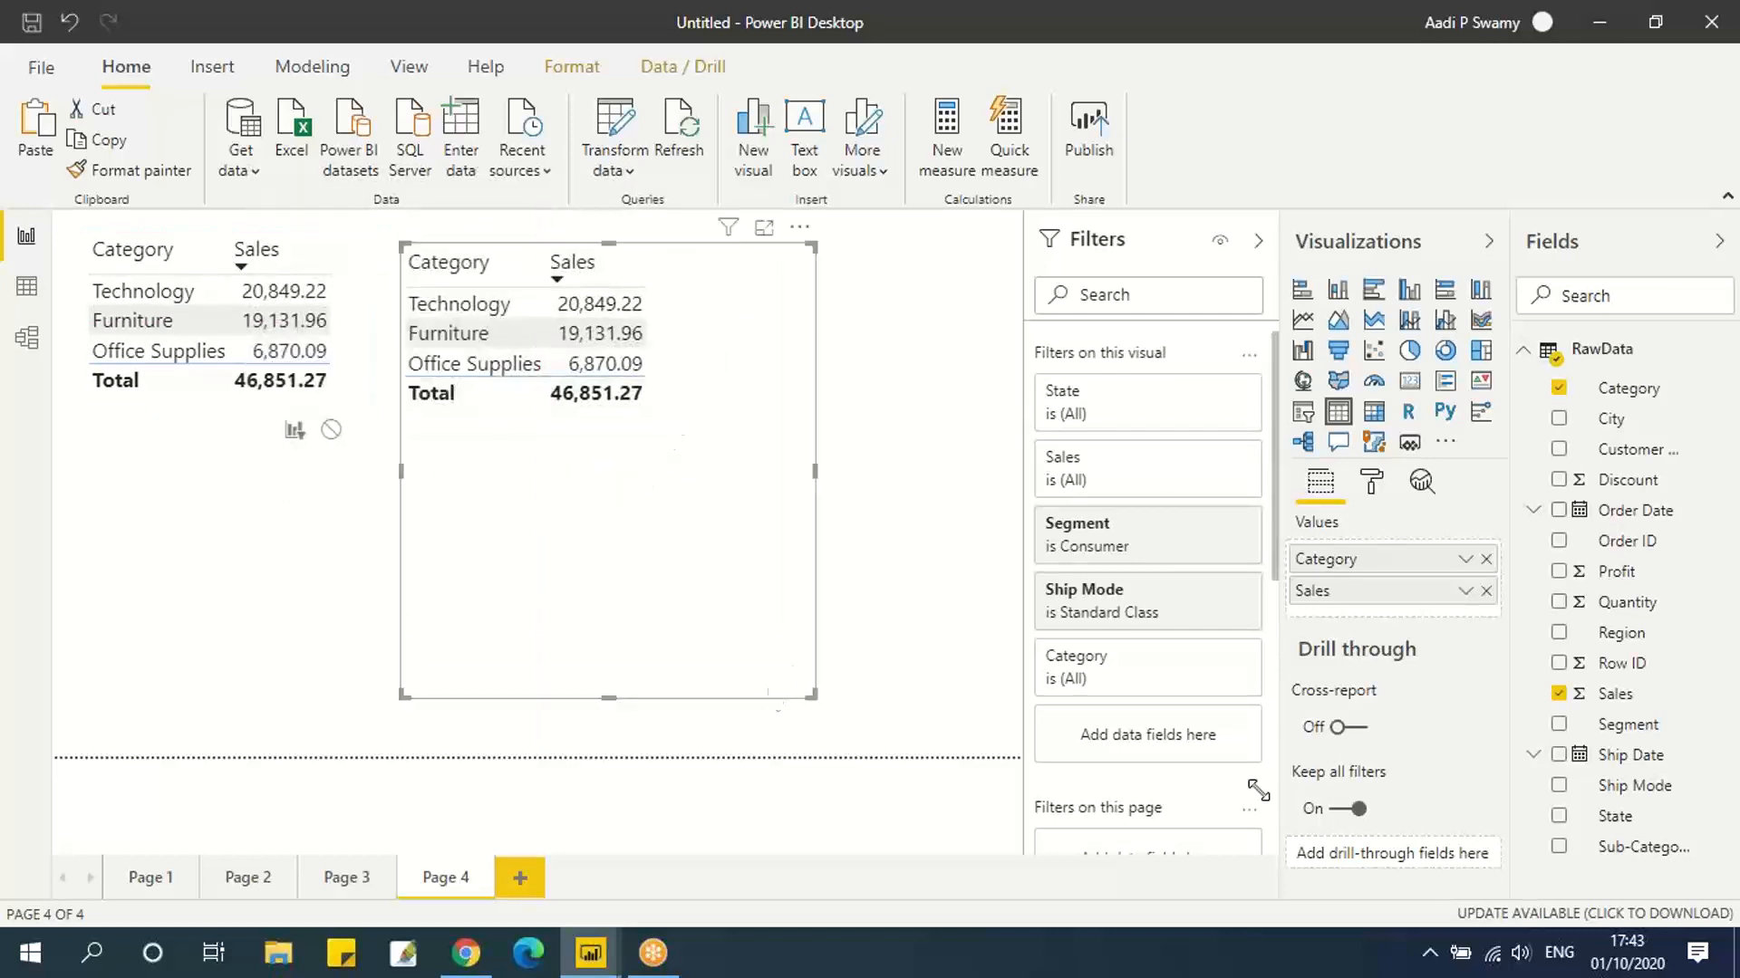
pyautogui.moveTo(1649, 854); pyautogui.dragTo(1501, 576)
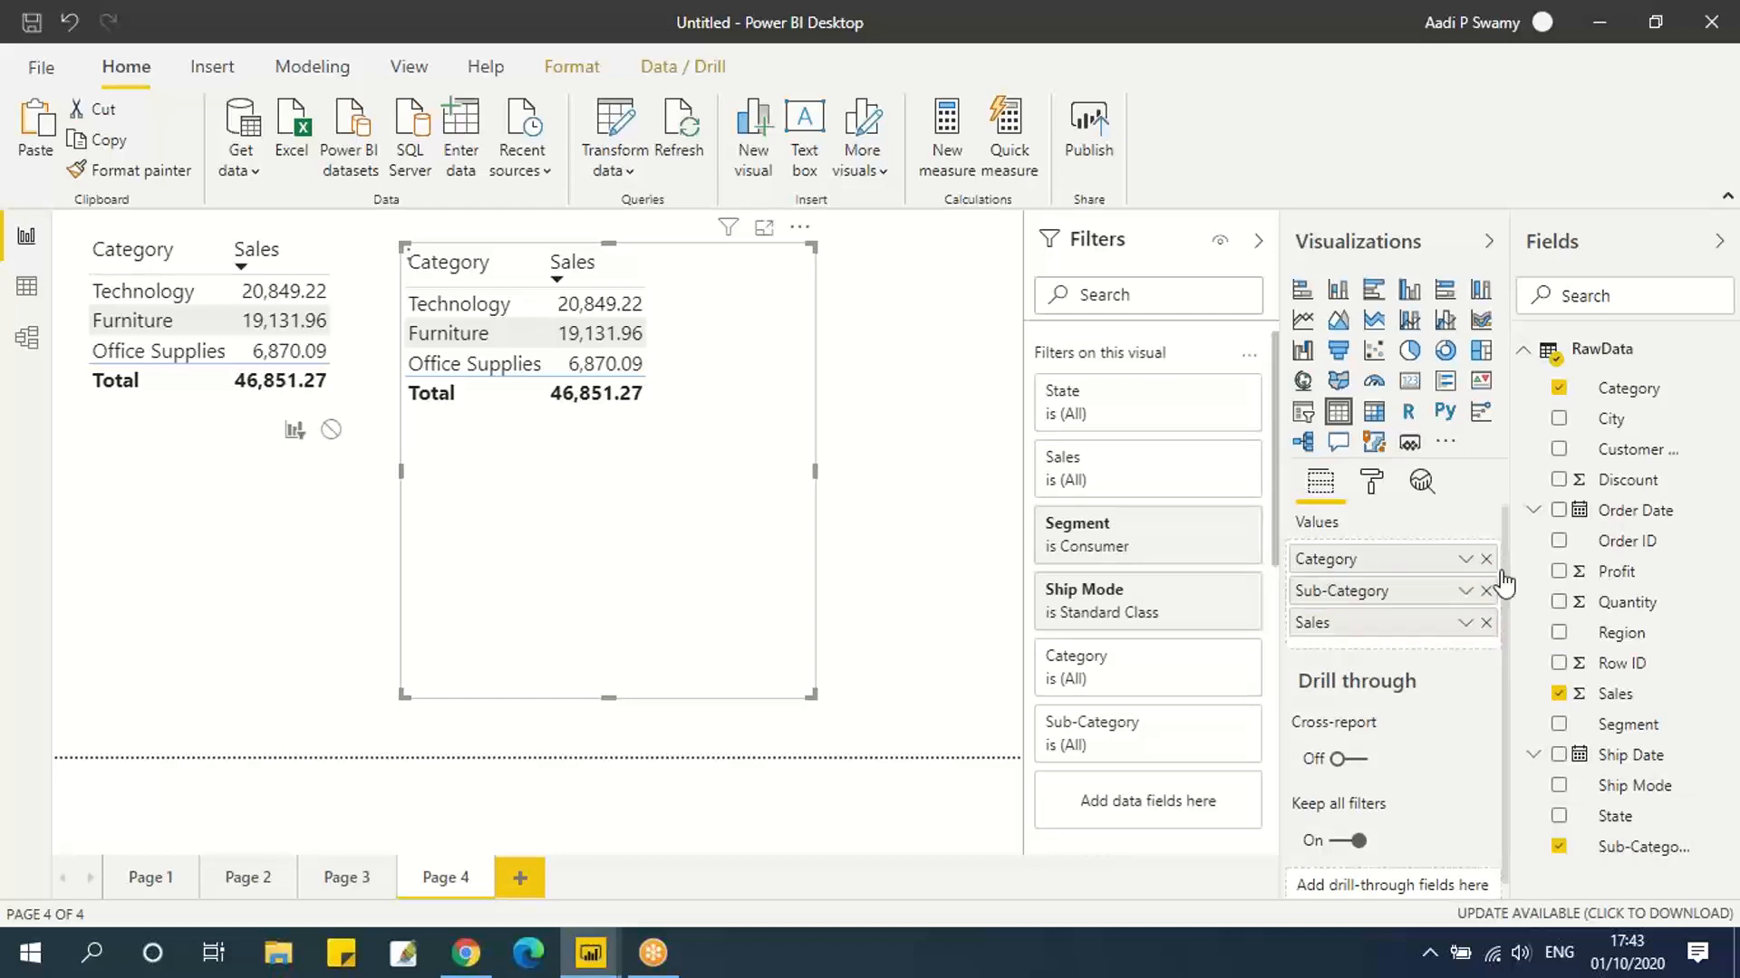
pyautogui.click(1486, 559)
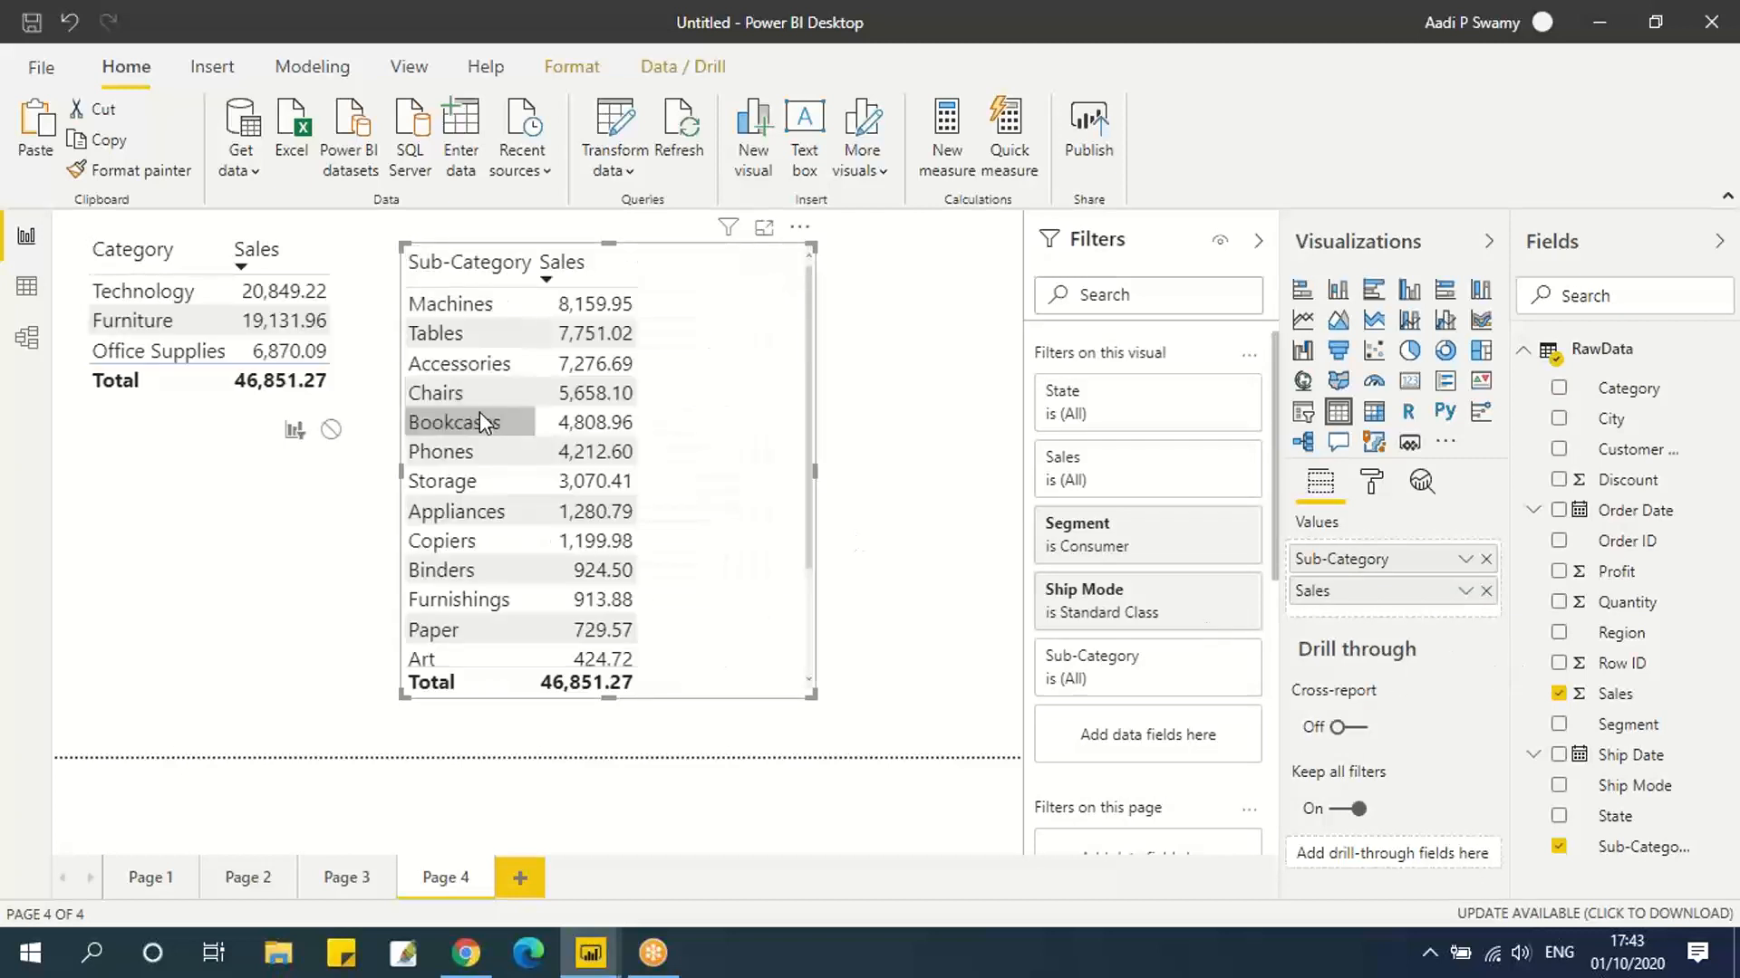
# Test cross-filtering on Page 4 by selecting Technology in the Category table, and Tables and Accessories in the Sub-Category table.
pyautogui.click(123, 288)
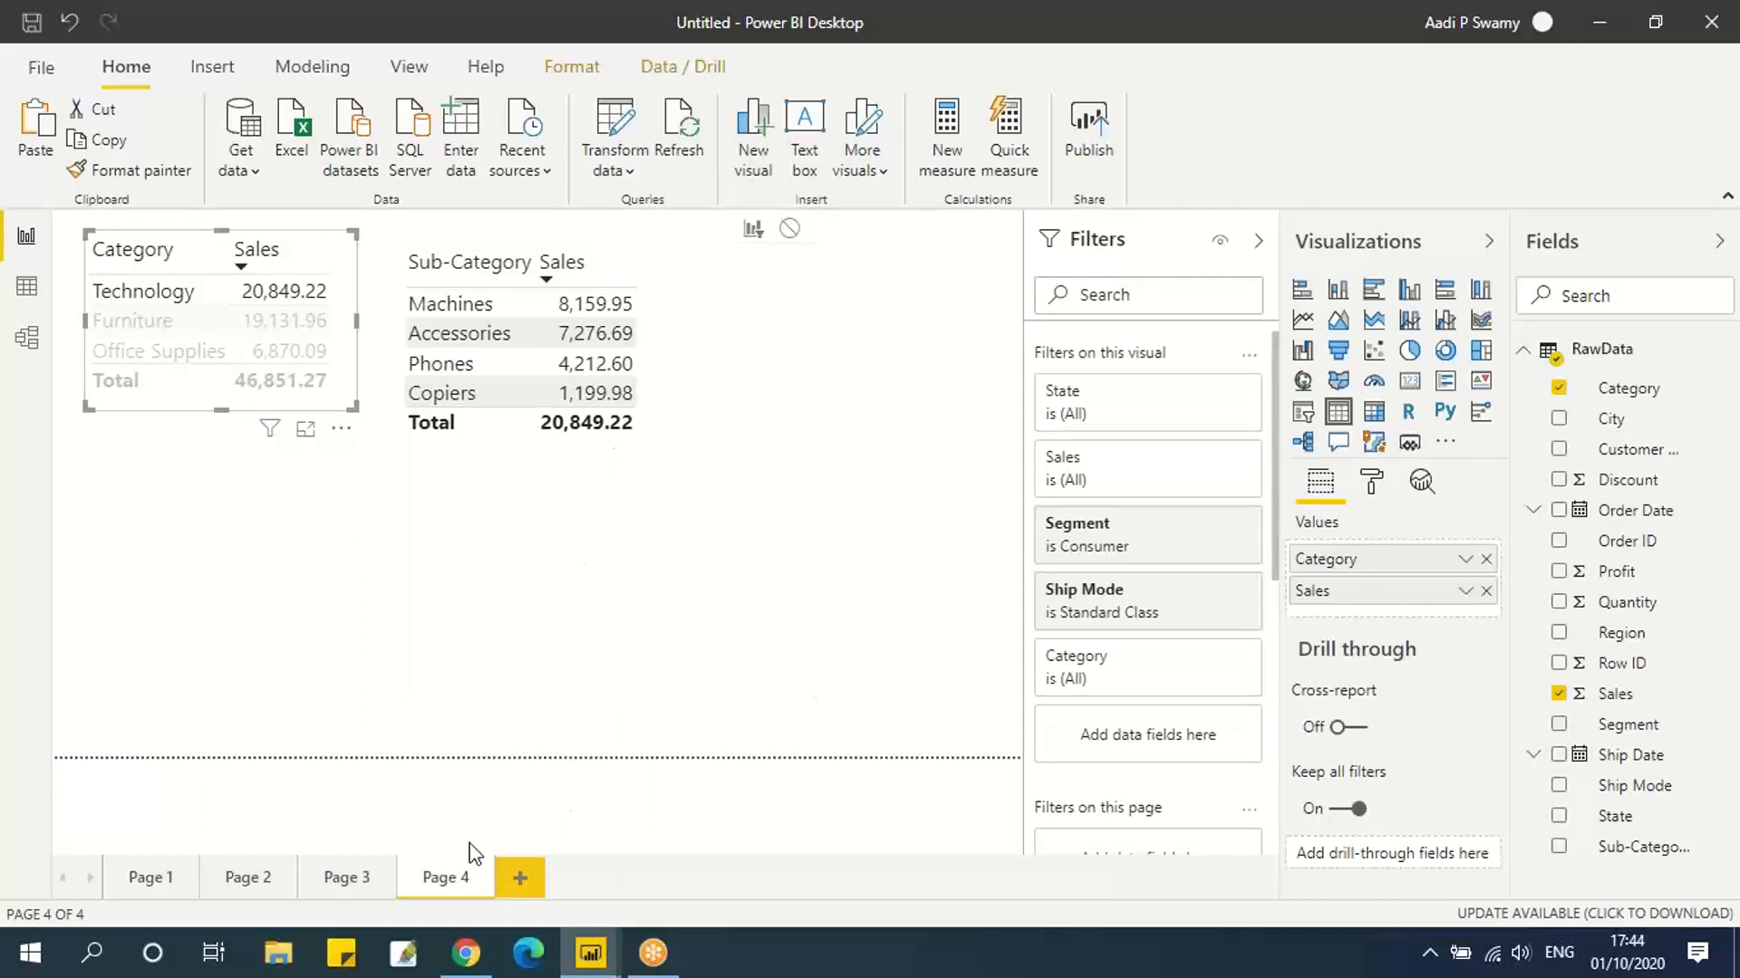
pyautogui.click(373, 877)
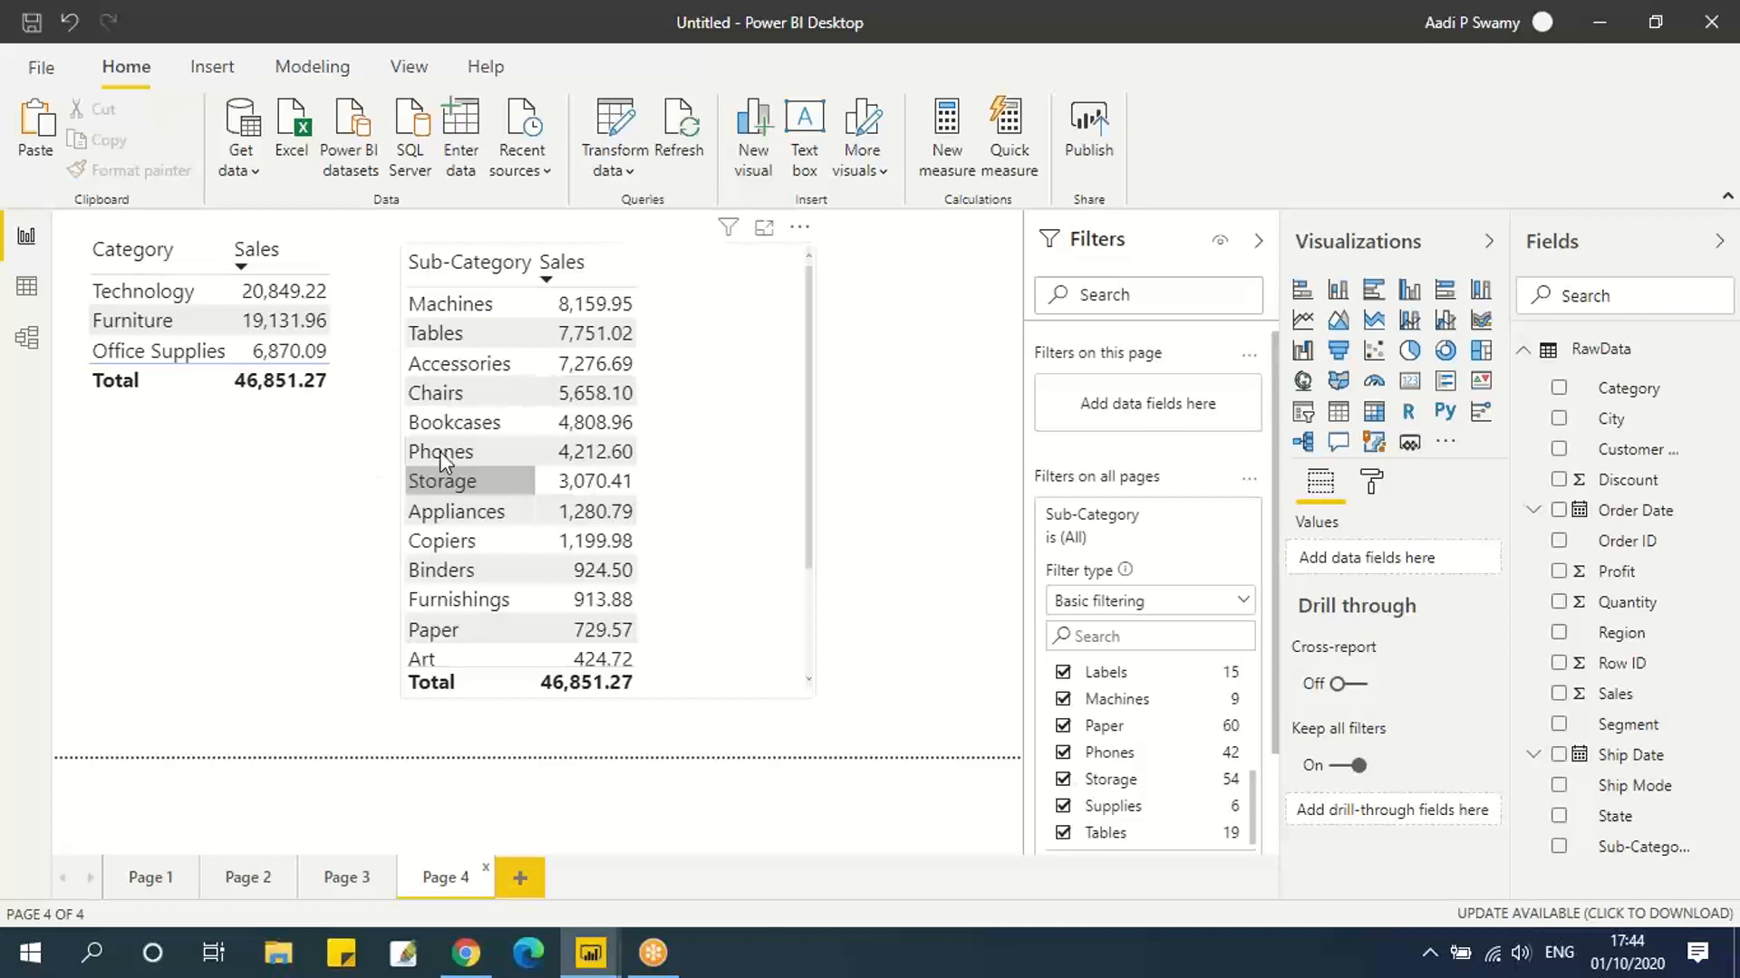
pyautogui.click(464, 335)
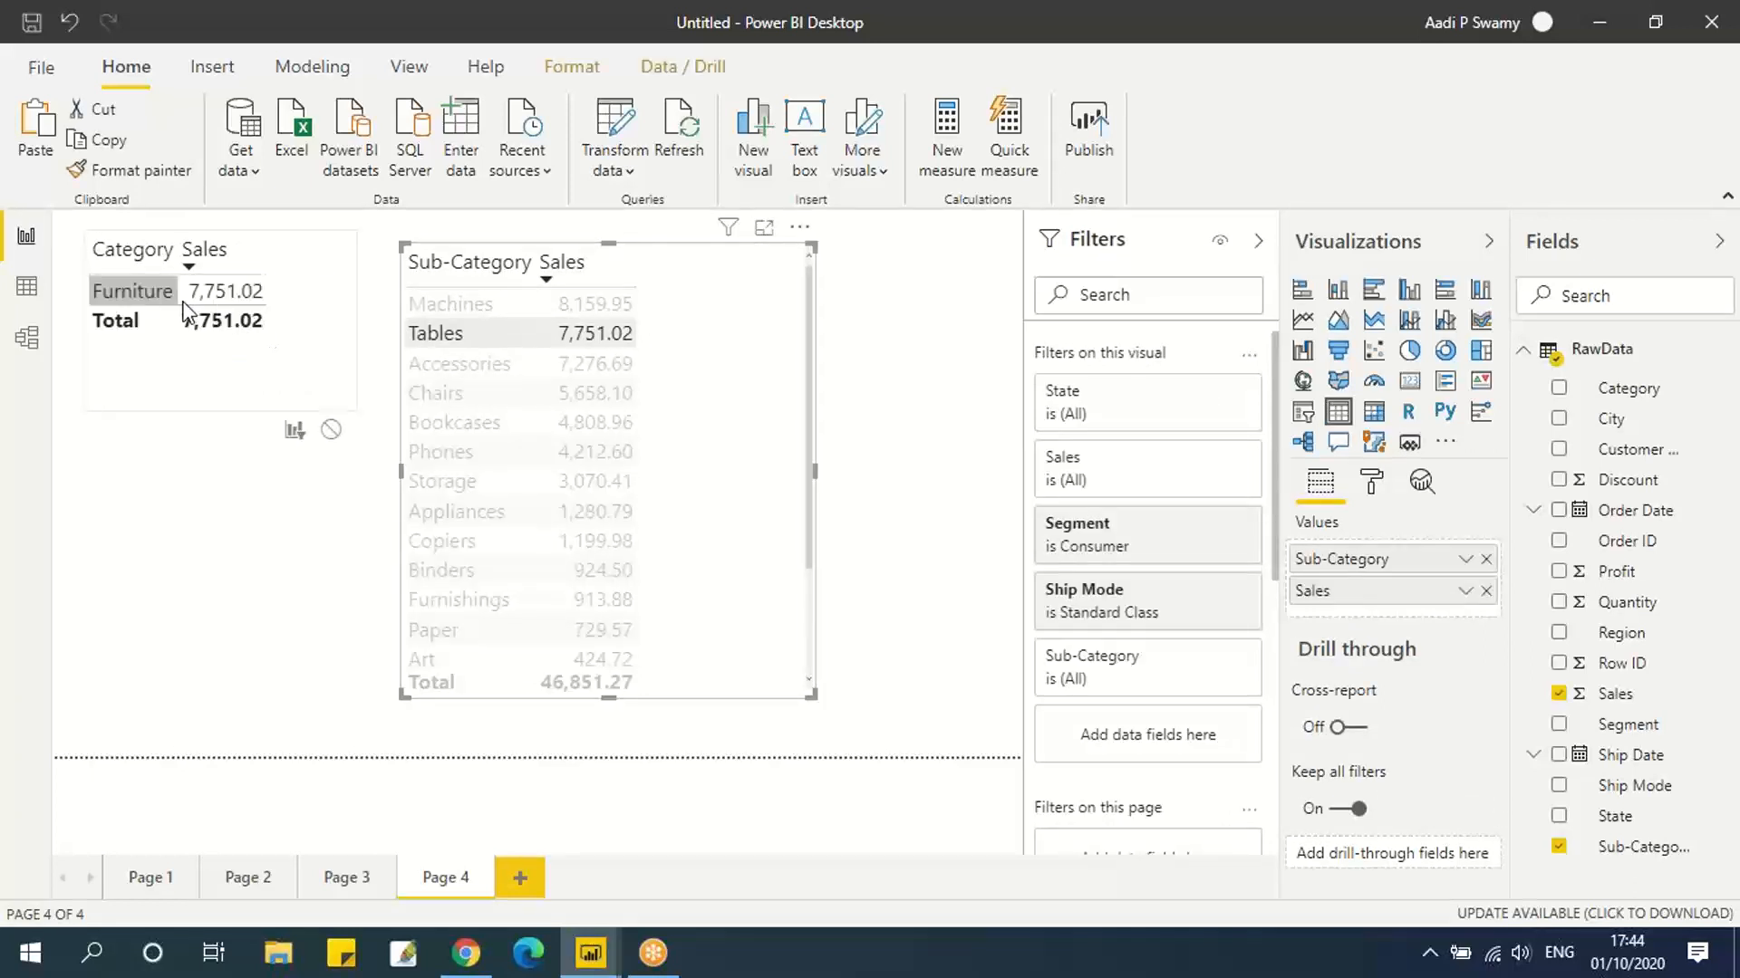
pyautogui.click(443, 374)
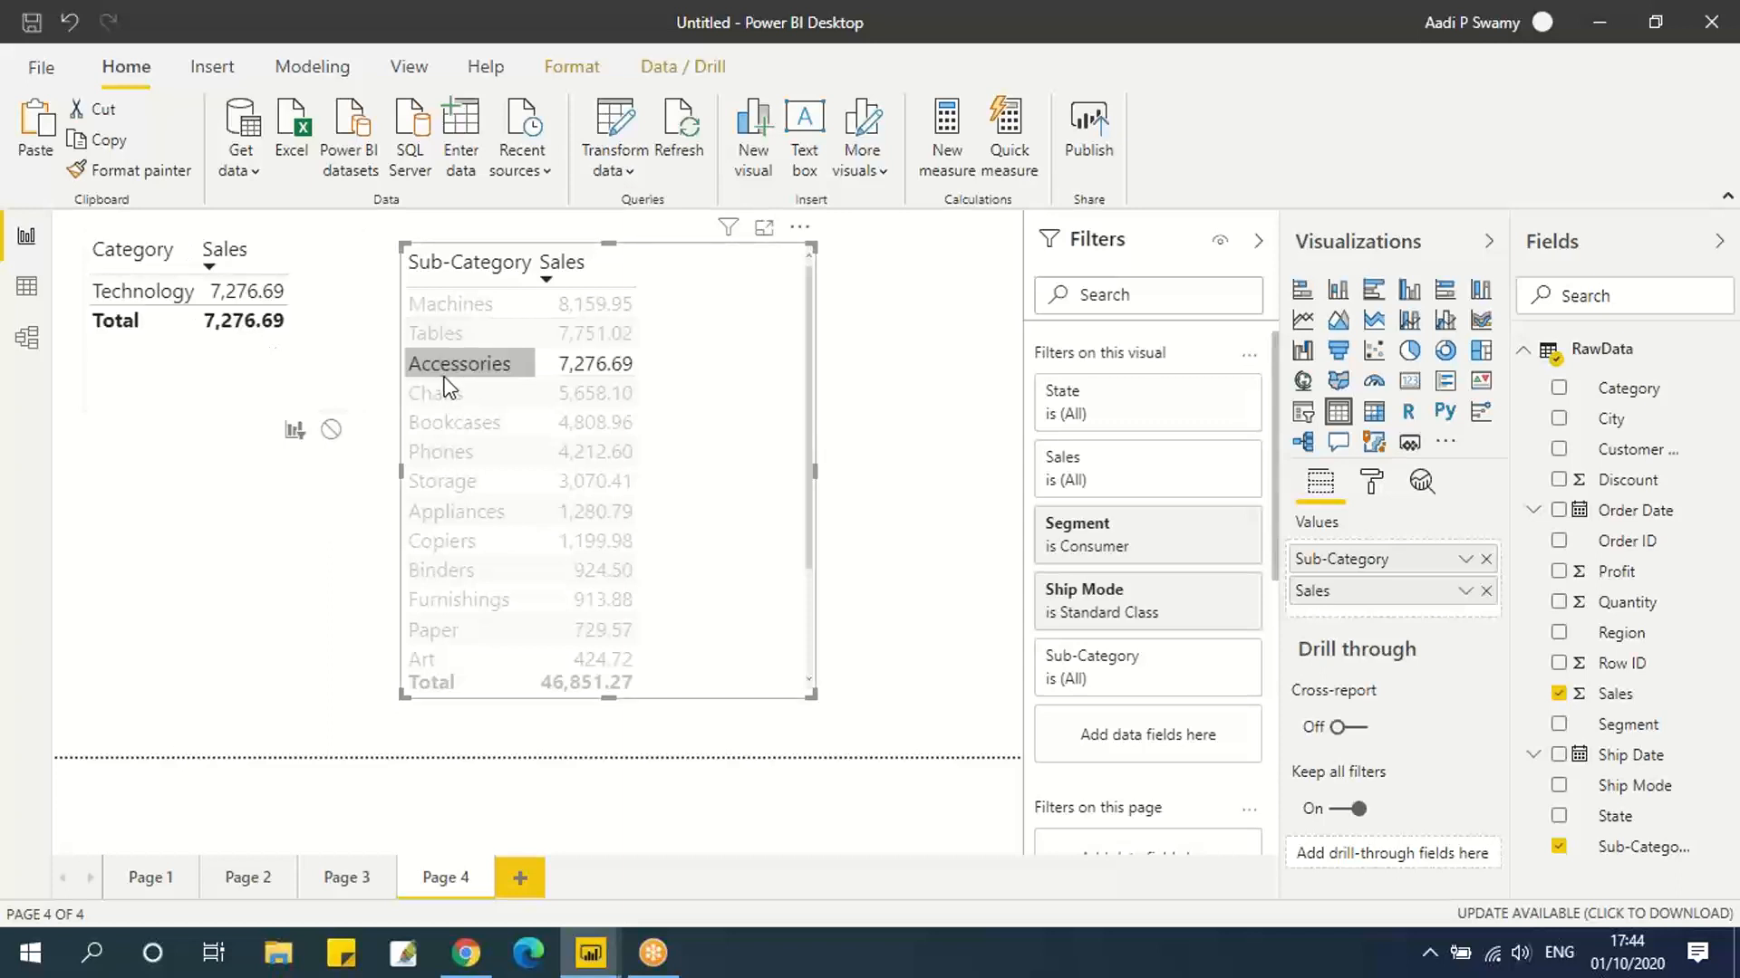
# Test cross-filtering of the Category table by selecting Bookcases and Copiers in the Sub-Category table, and clear the selection.
pyautogui.click(426, 424)
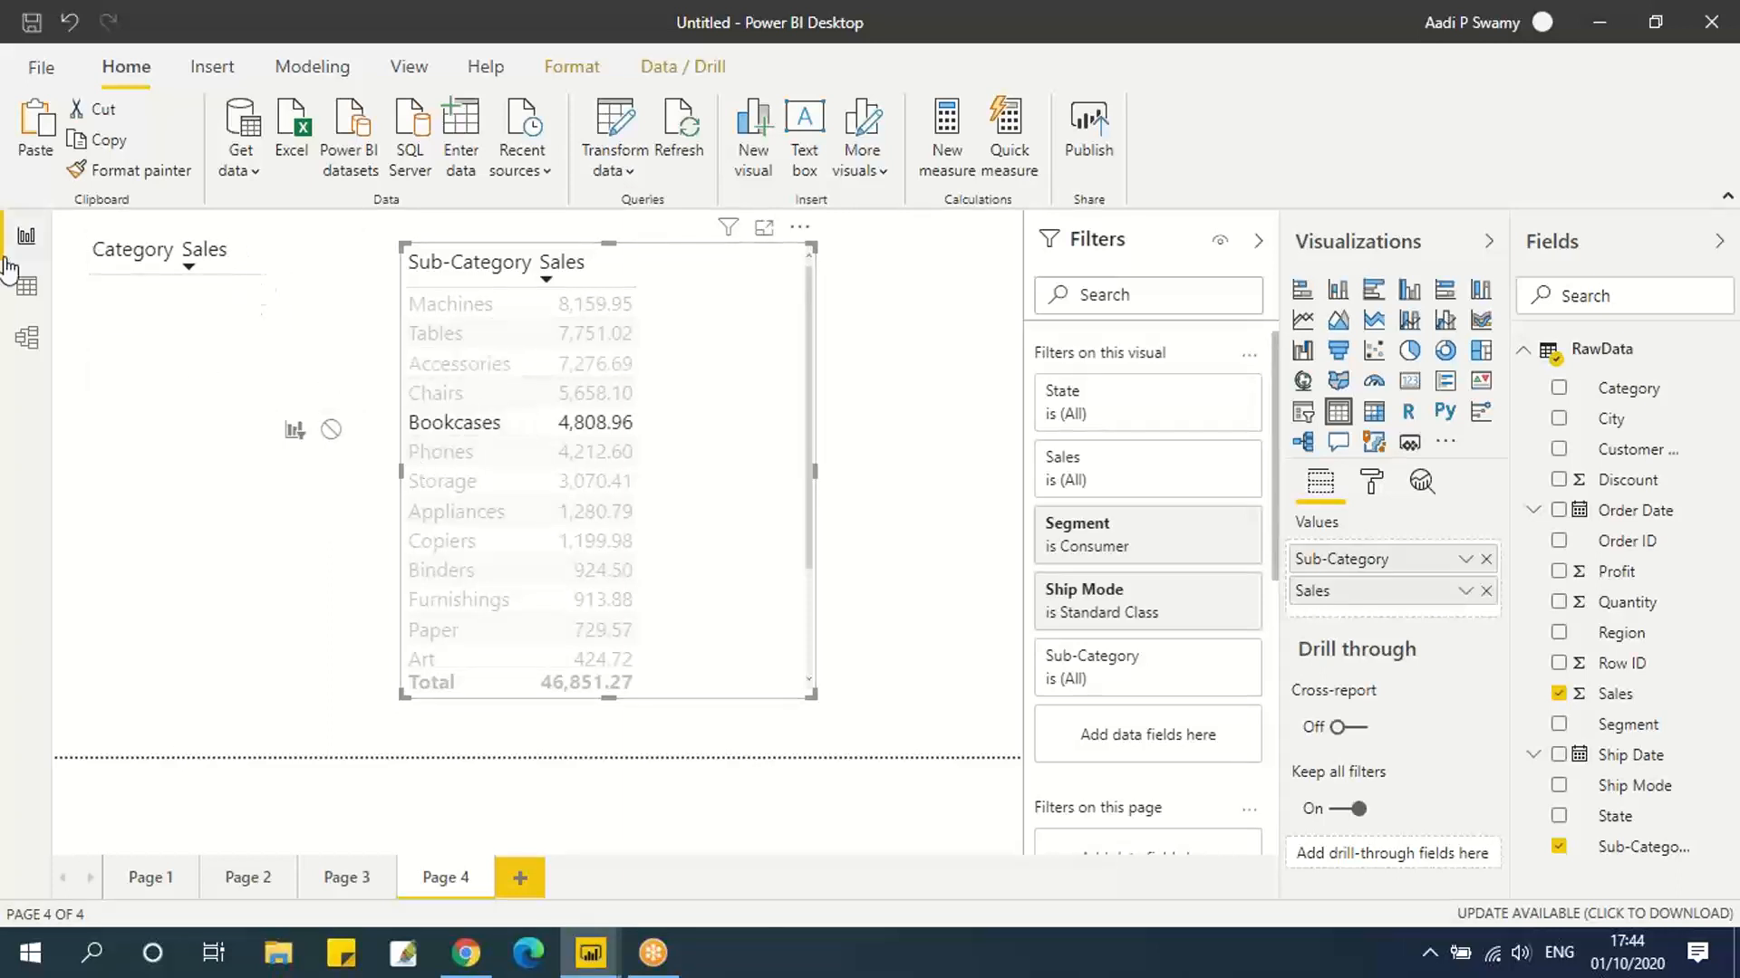
pyautogui.click(442, 541)
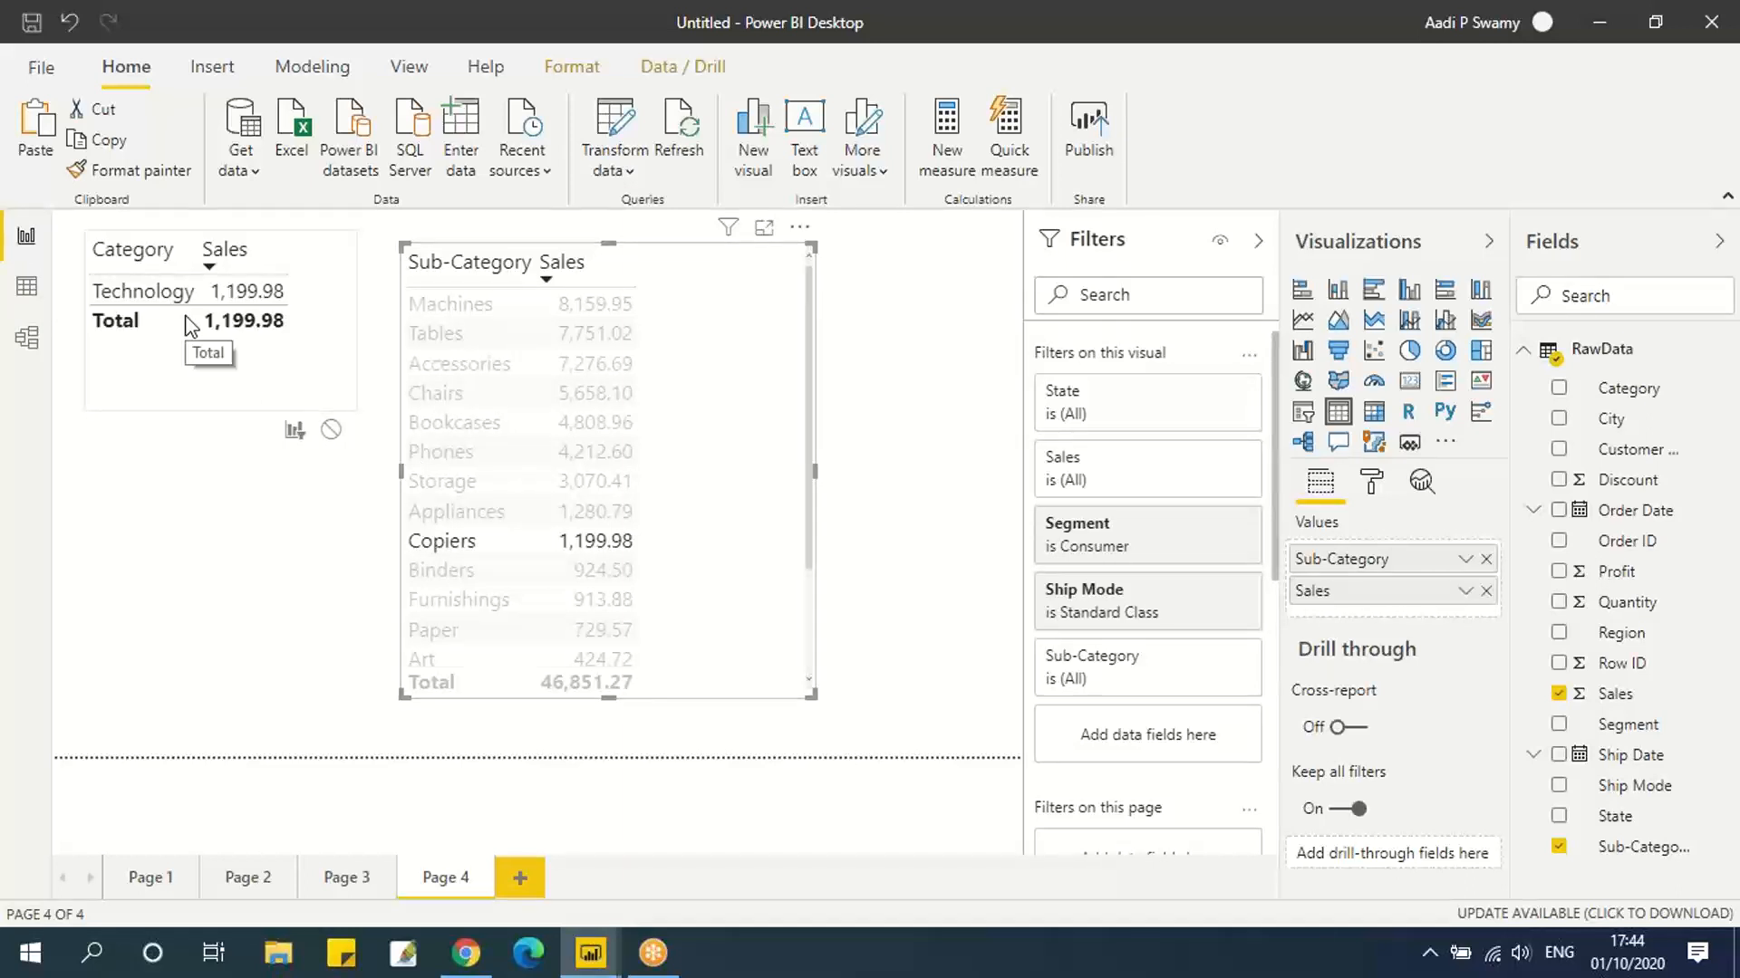
pyautogui.click(721, 297)
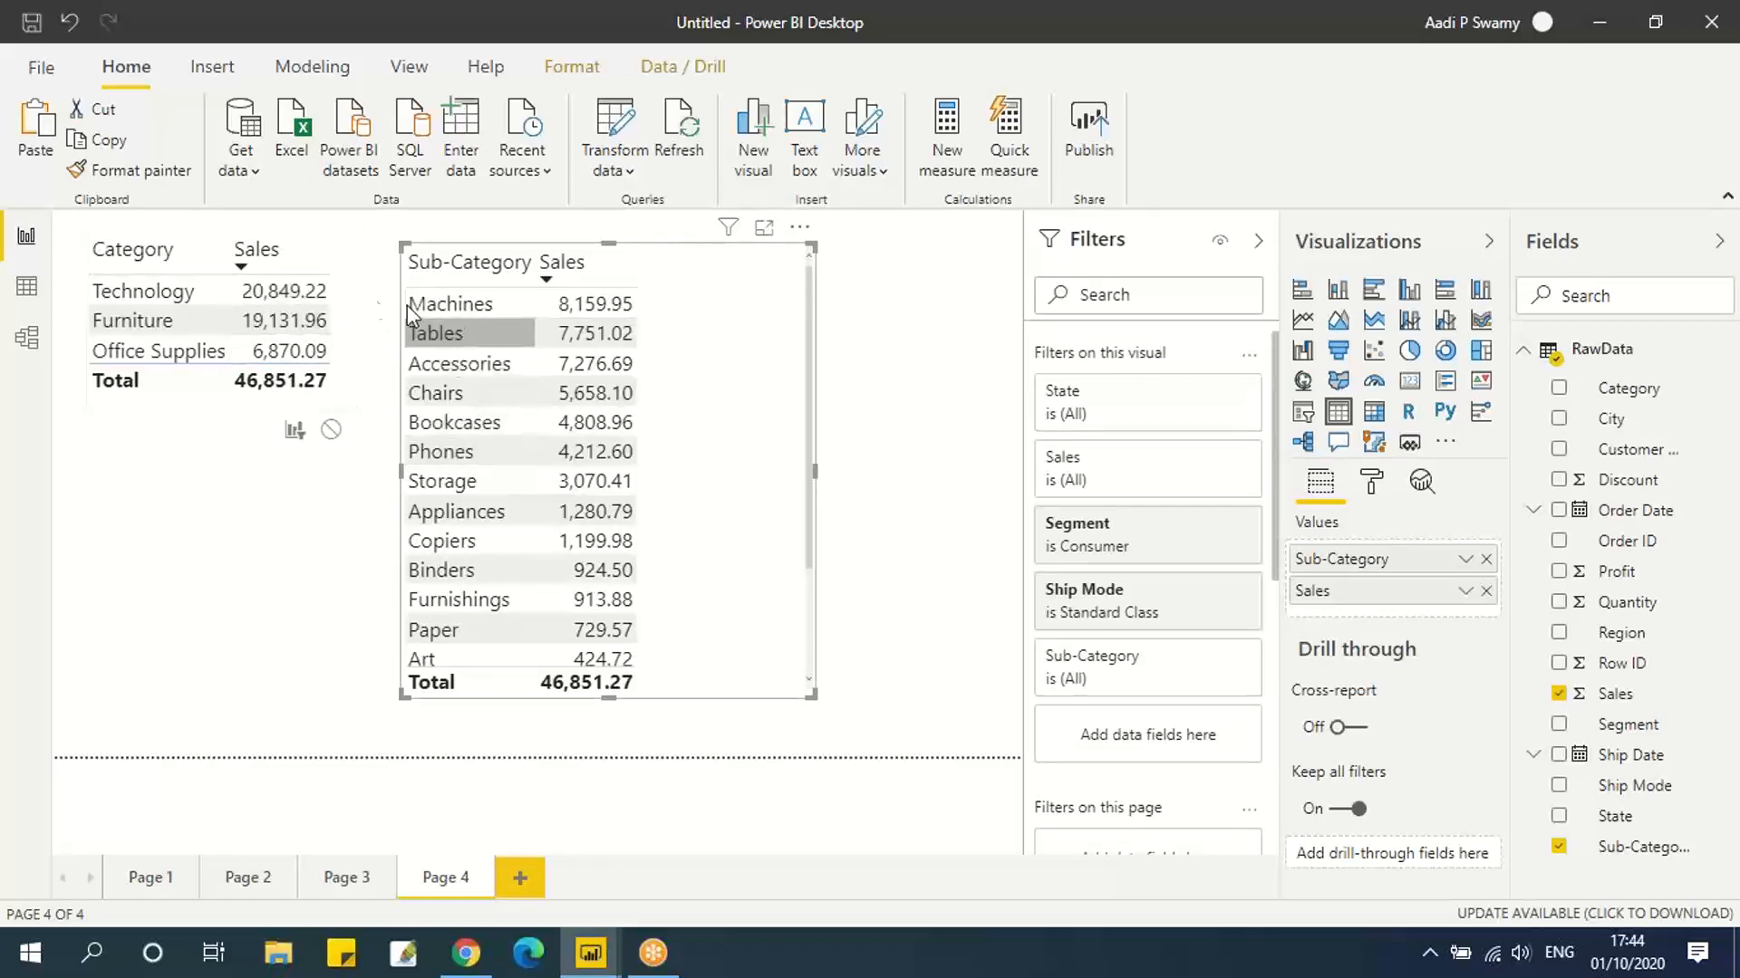
# Set the Category table's interaction with the Sub-Category table to None and test it by selecting Technology and Furniture.
pyautogui.click(351, 270)
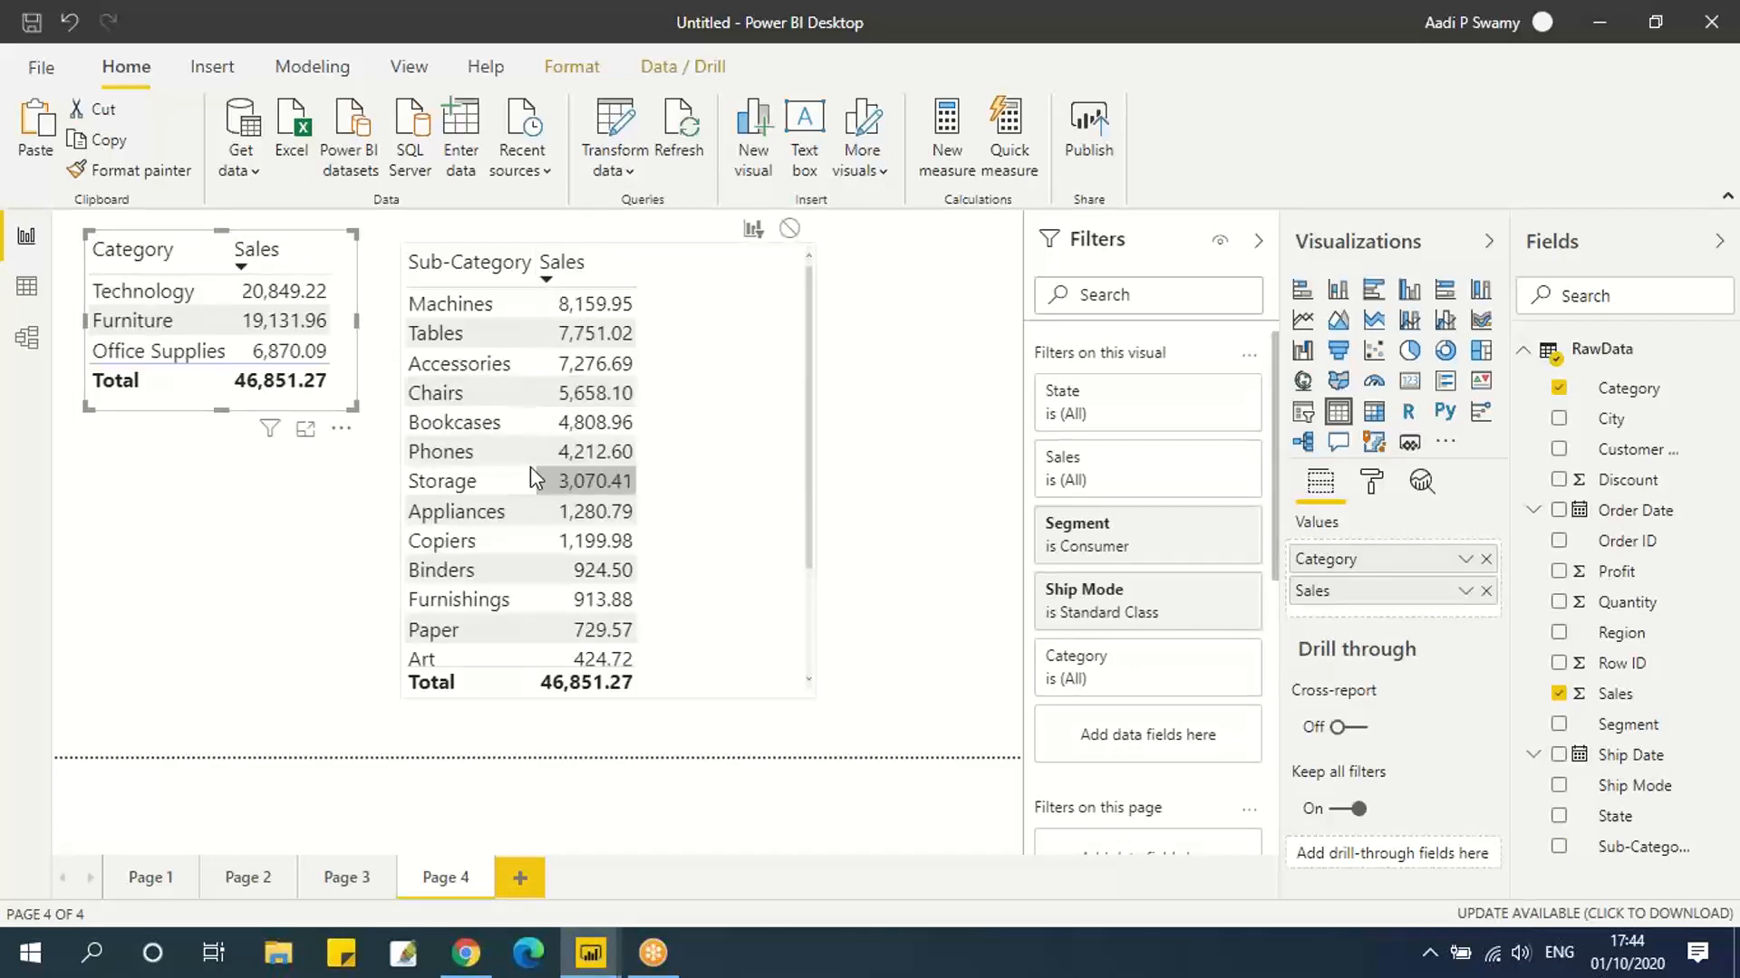
pyautogui.click(789, 229)
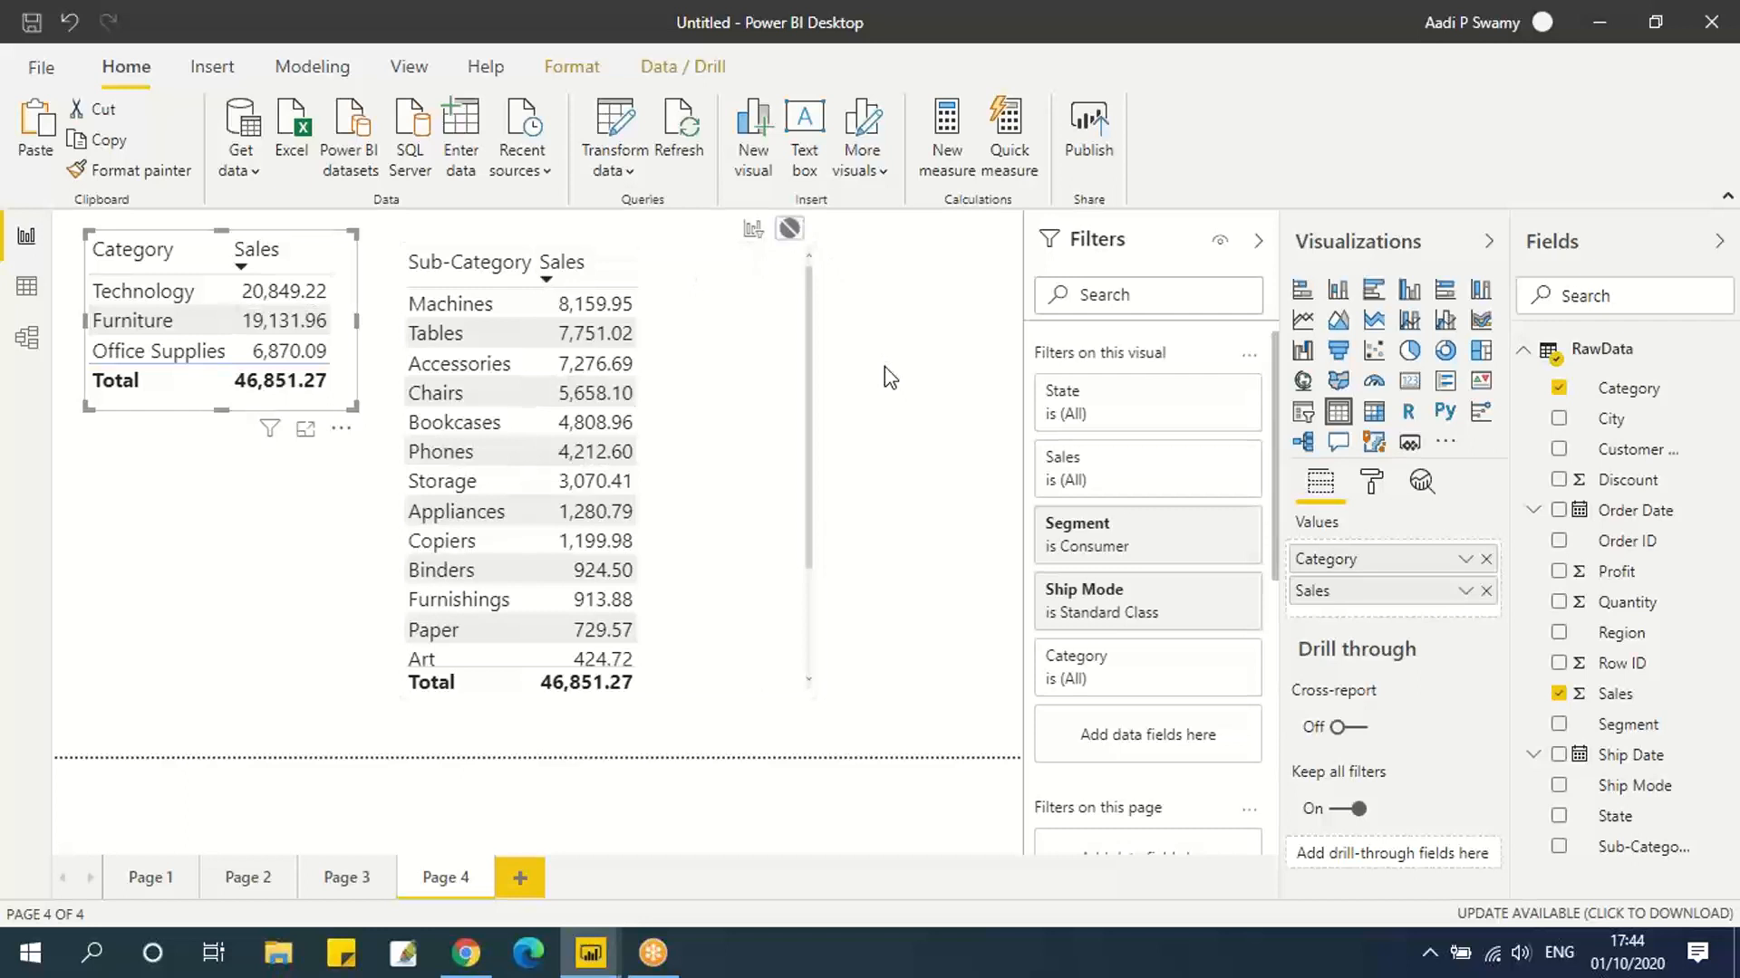
pyautogui.click(241, 332)
pyautogui.click(245, 299)
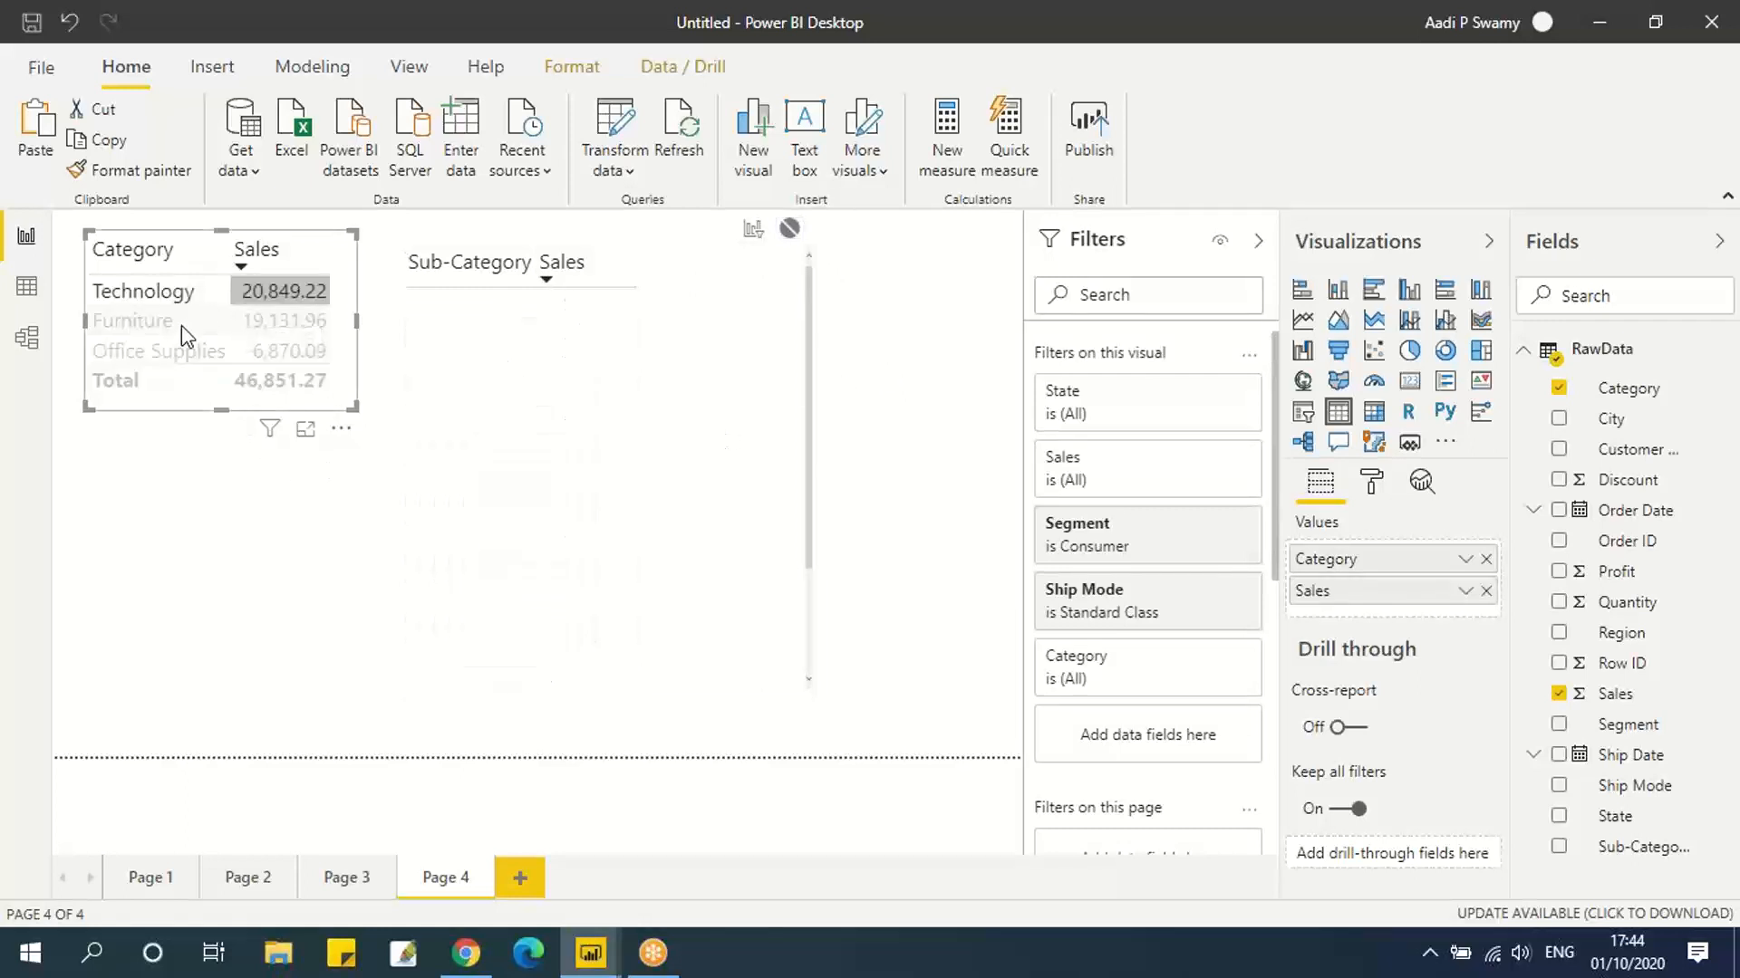
pyautogui.click(185, 330)
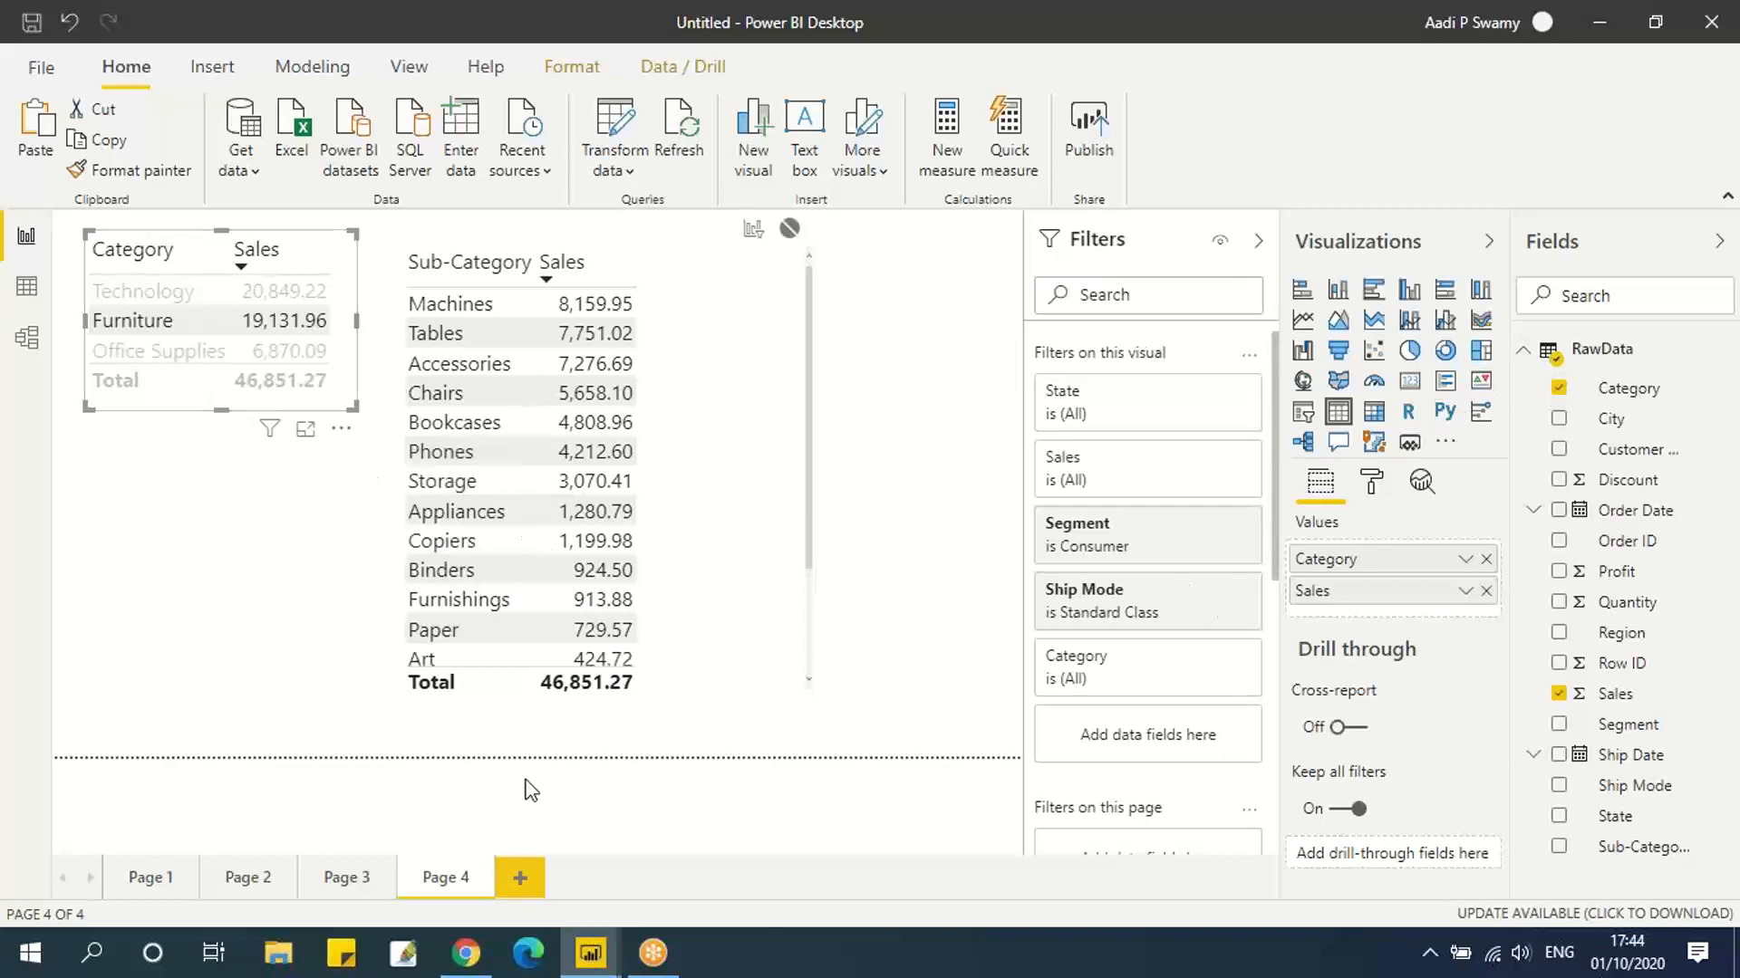
pyautogui.click(245, 626)
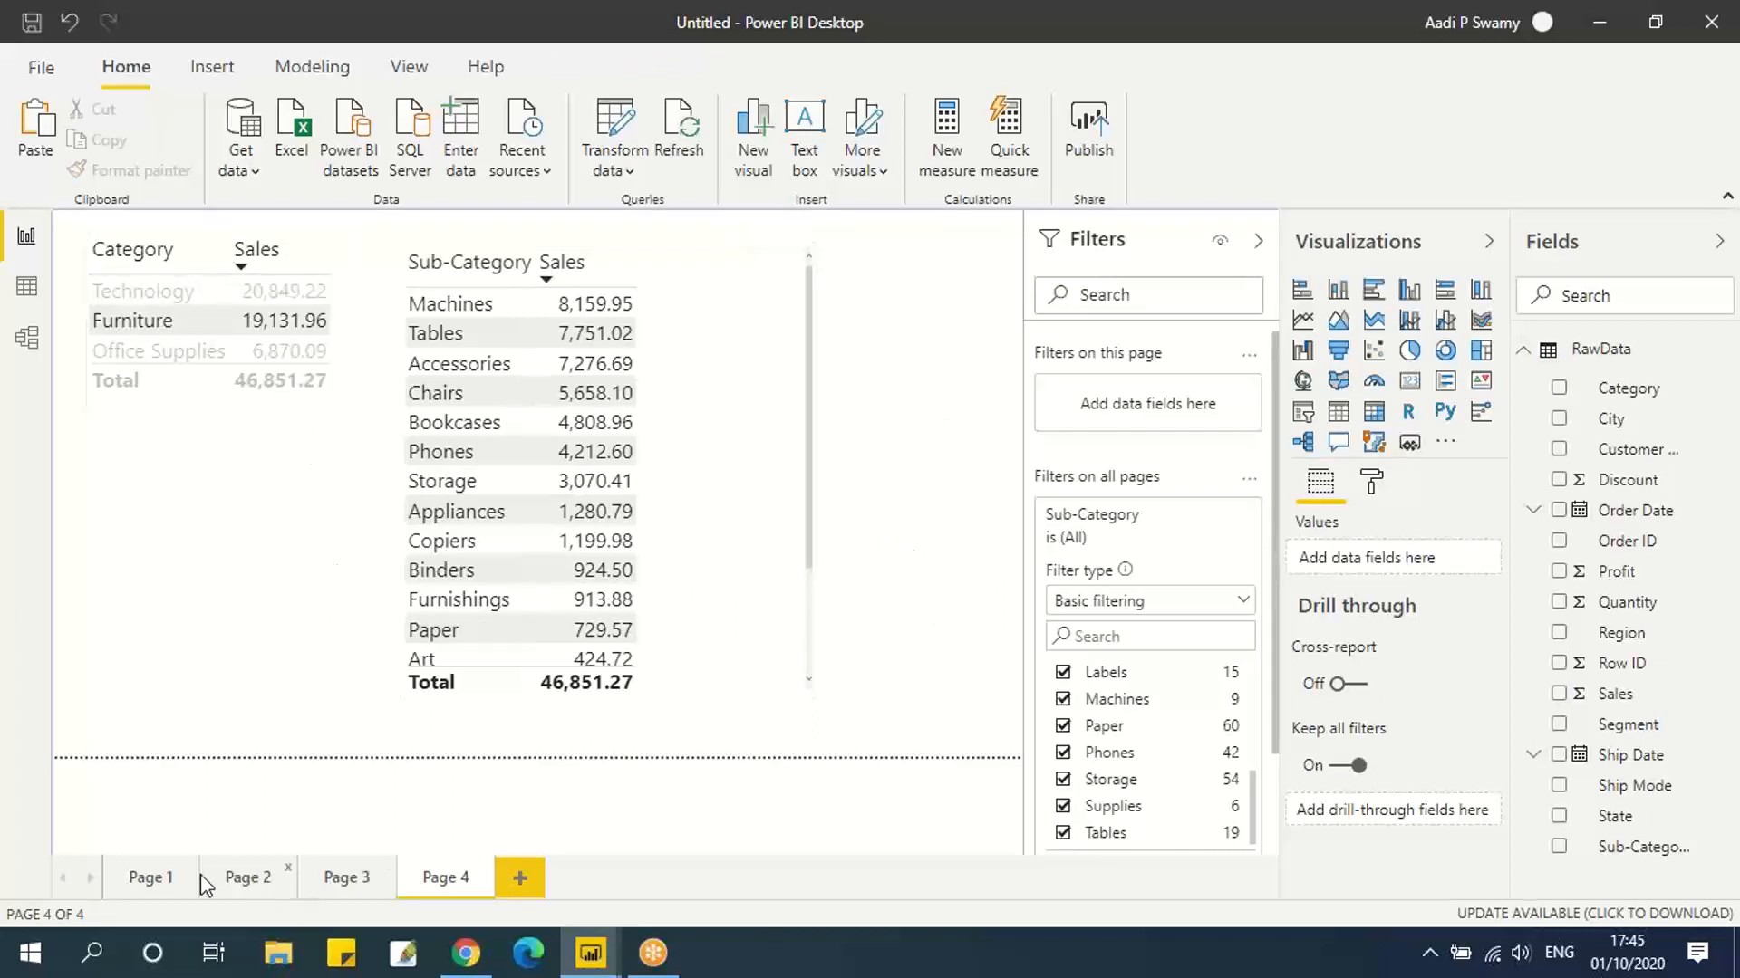
# View Page 1, and on Page 2 switch Edit interactions off and back on with the Sales by Segment pie chart selected.
pyautogui.click(165, 873)
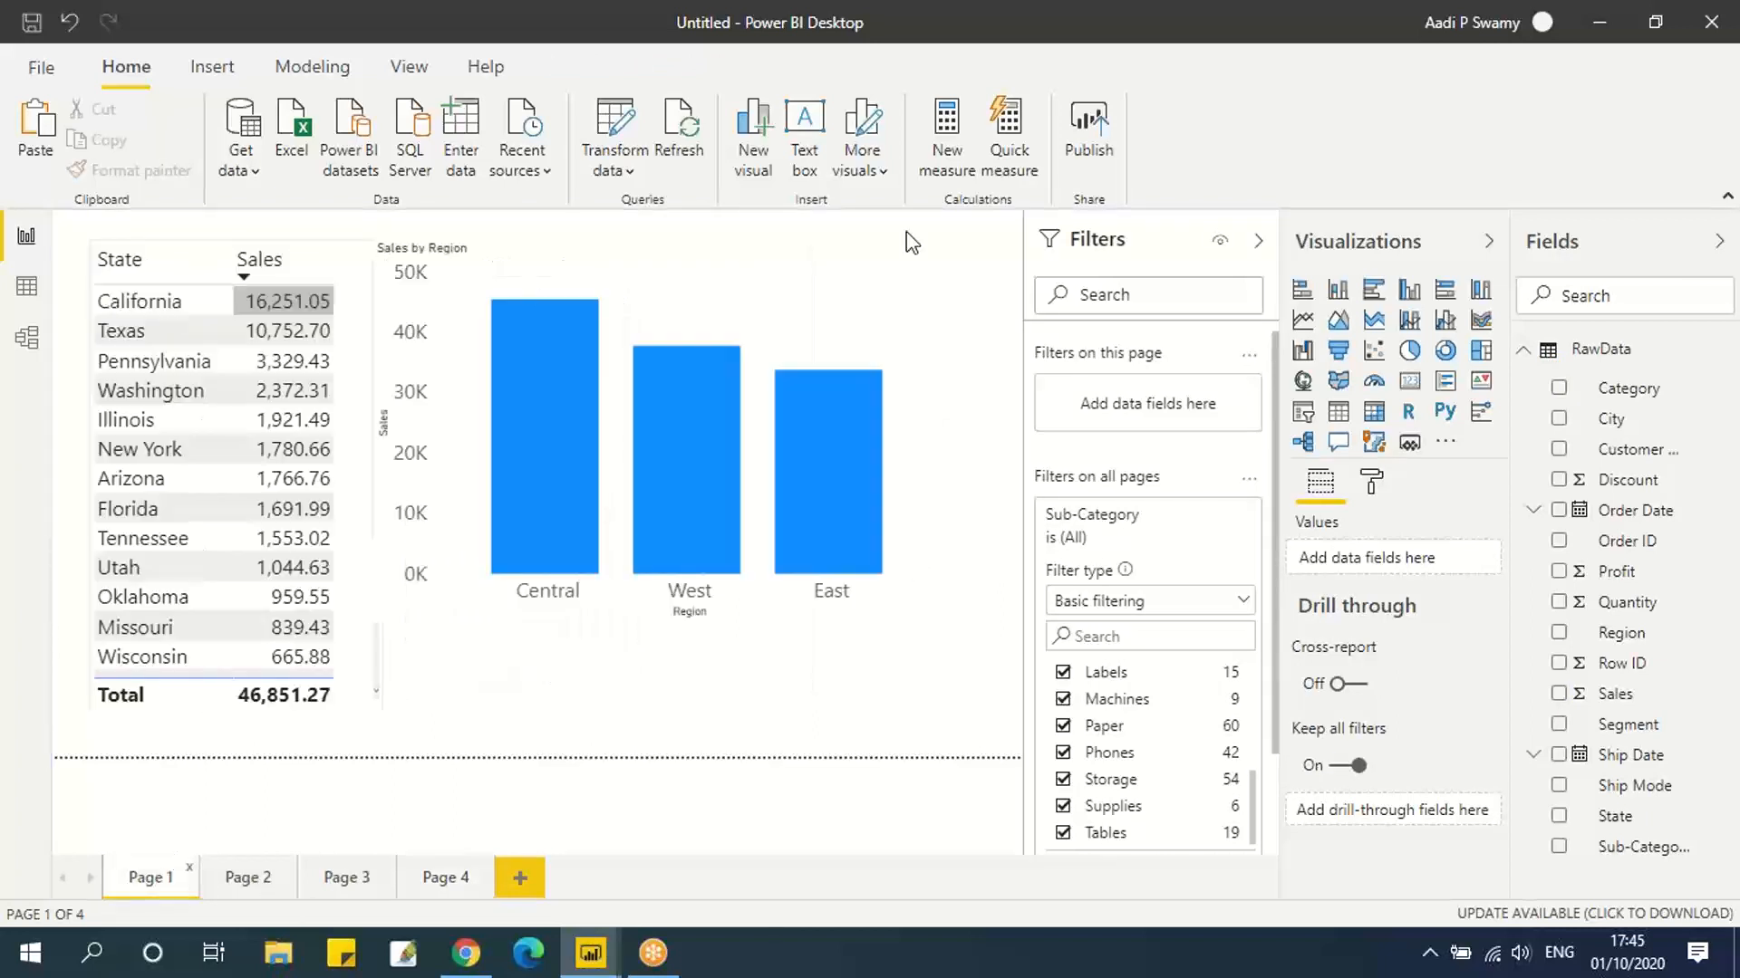
pyautogui.click(241, 876)
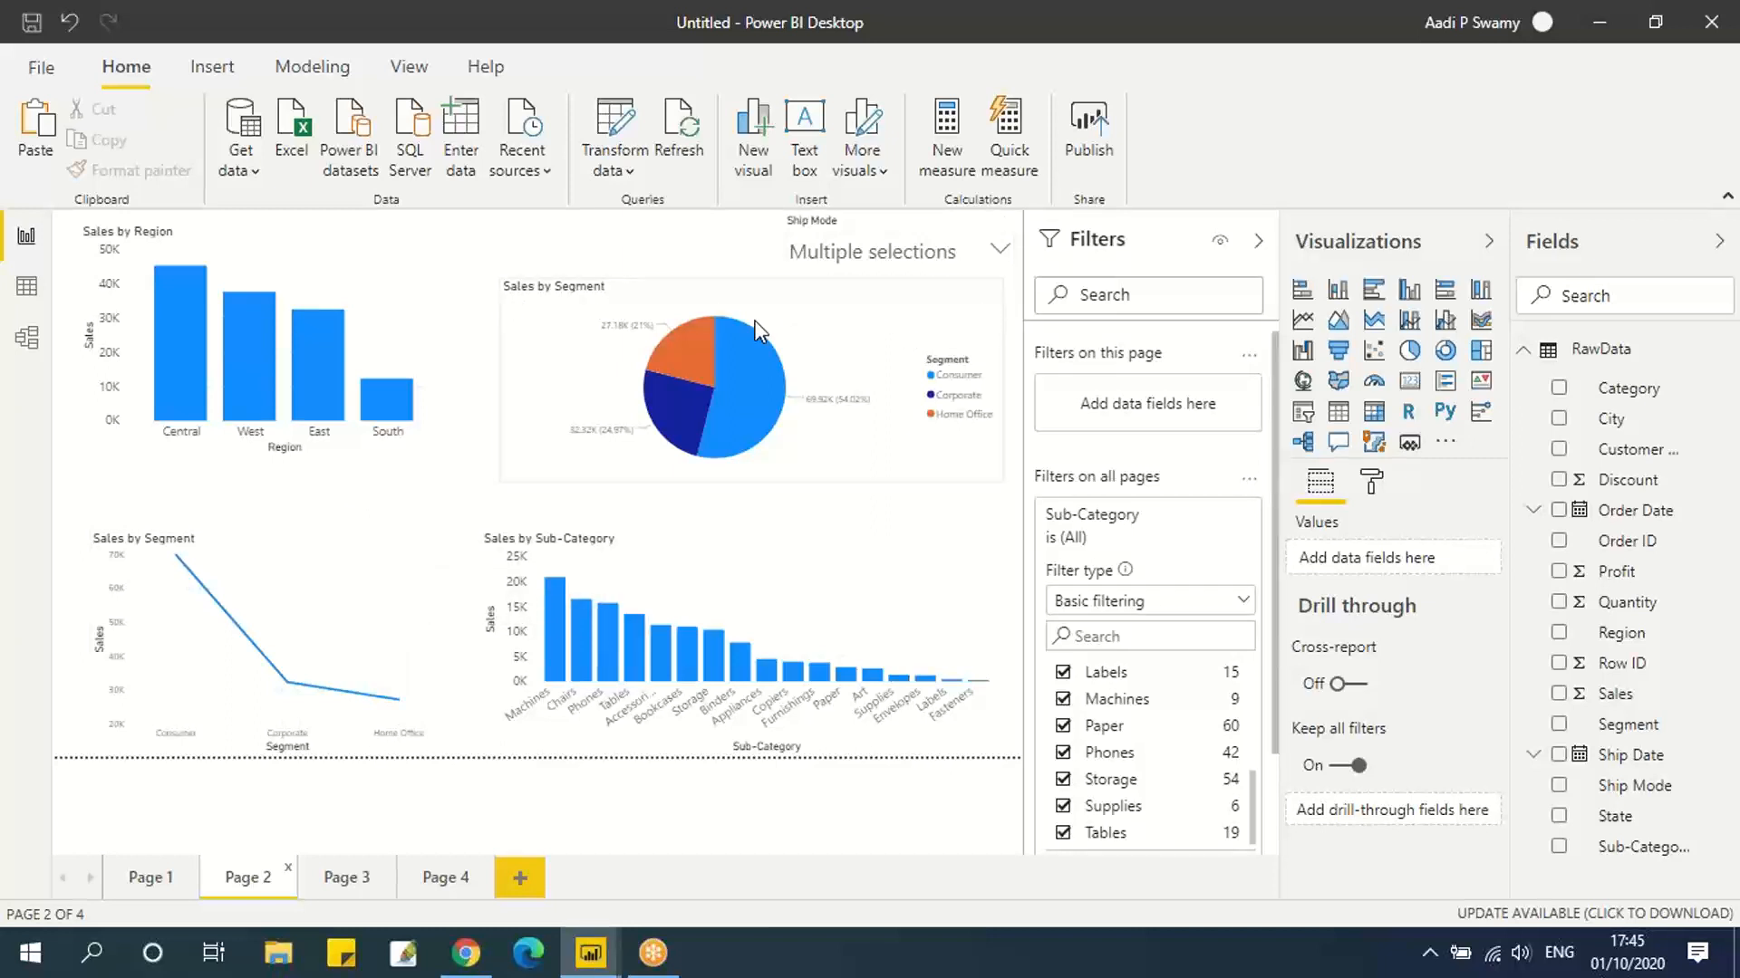
pyautogui.click(400, 66)
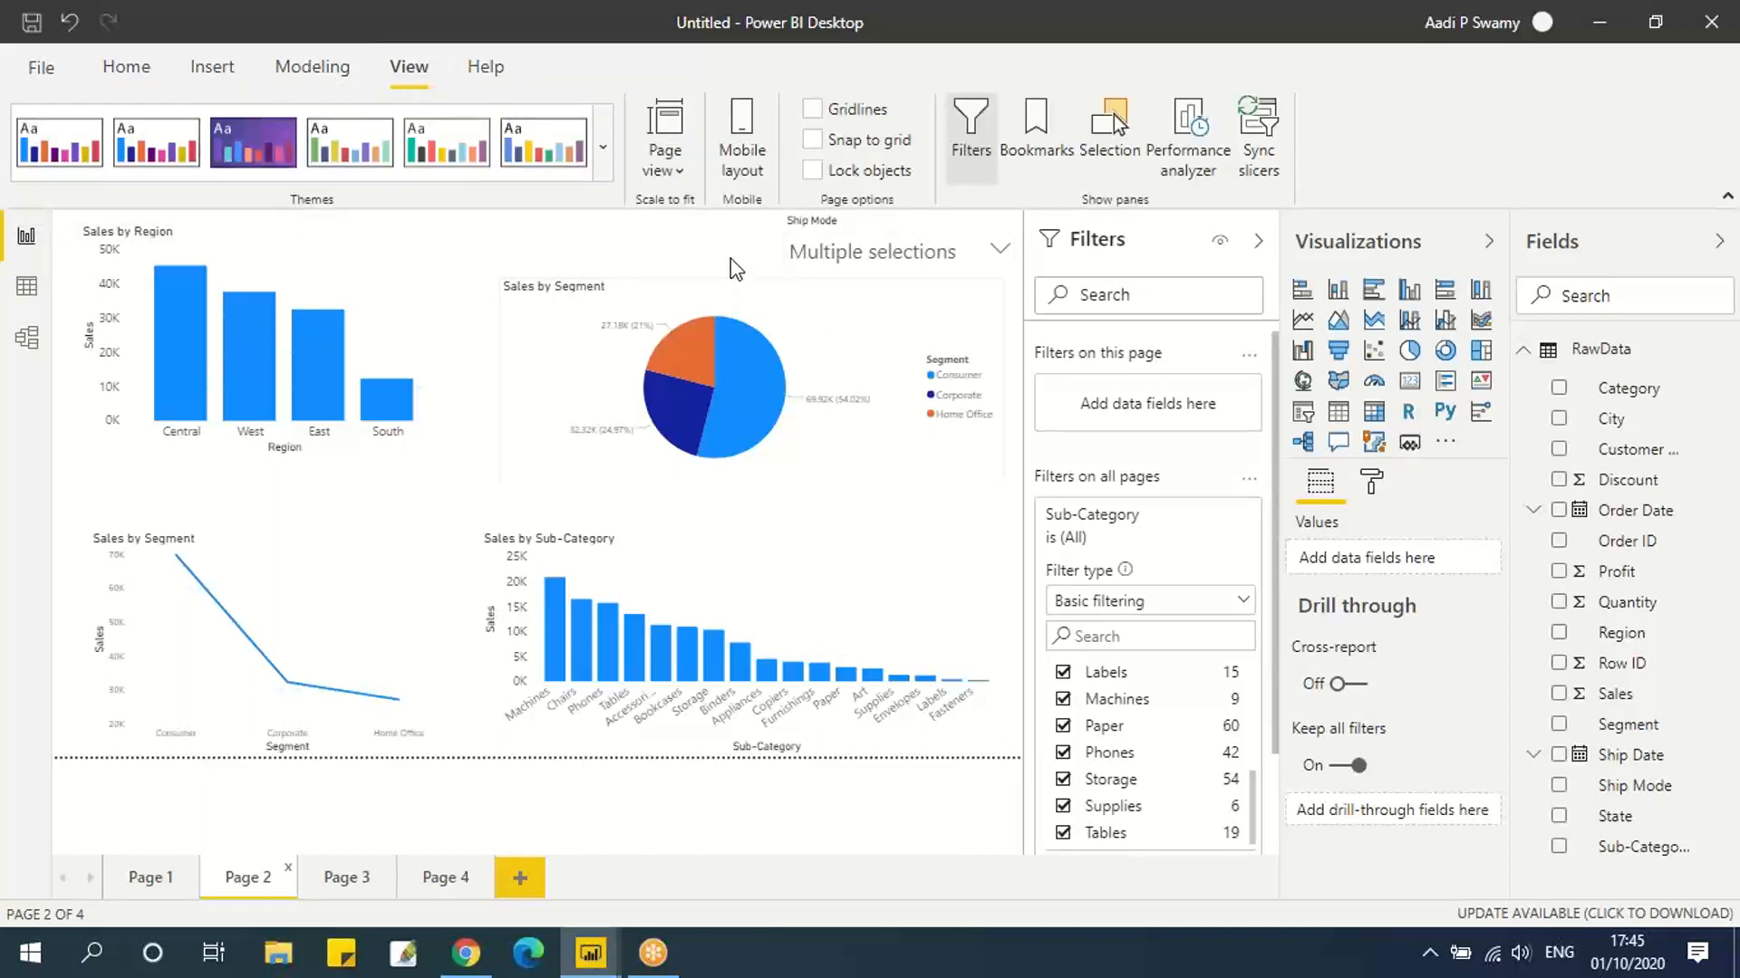
pyautogui.click(574, 281)
pyautogui.click(569, 68)
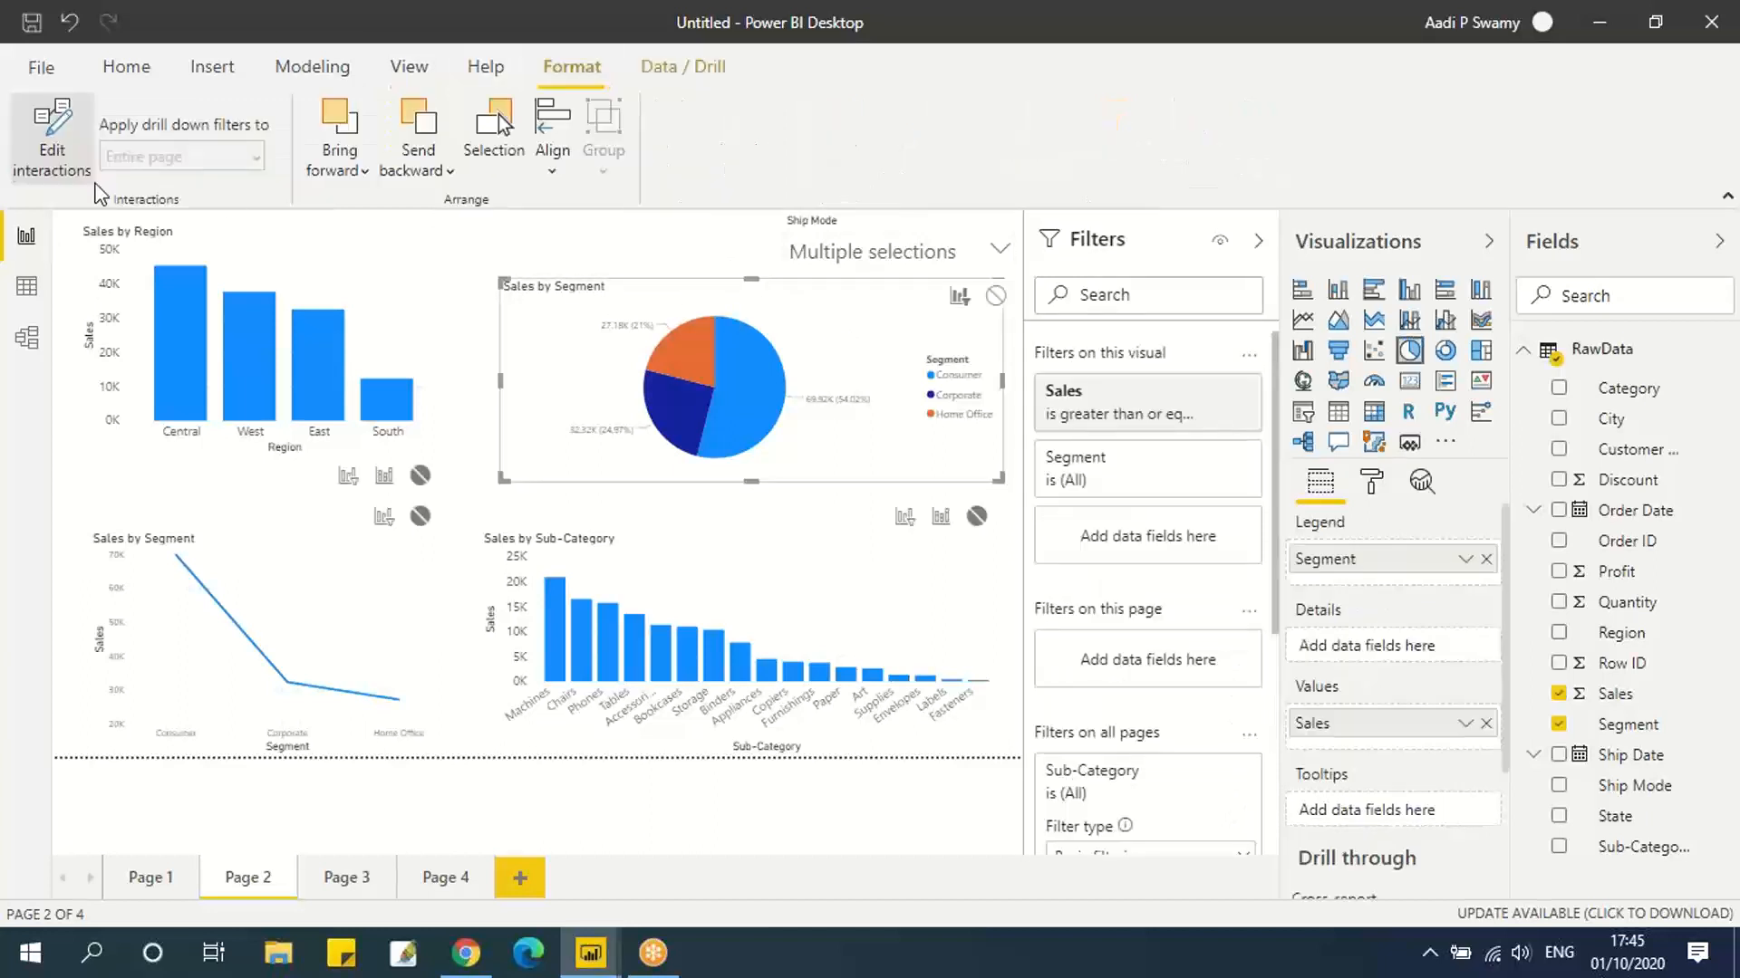
pyautogui.click(76, 160)
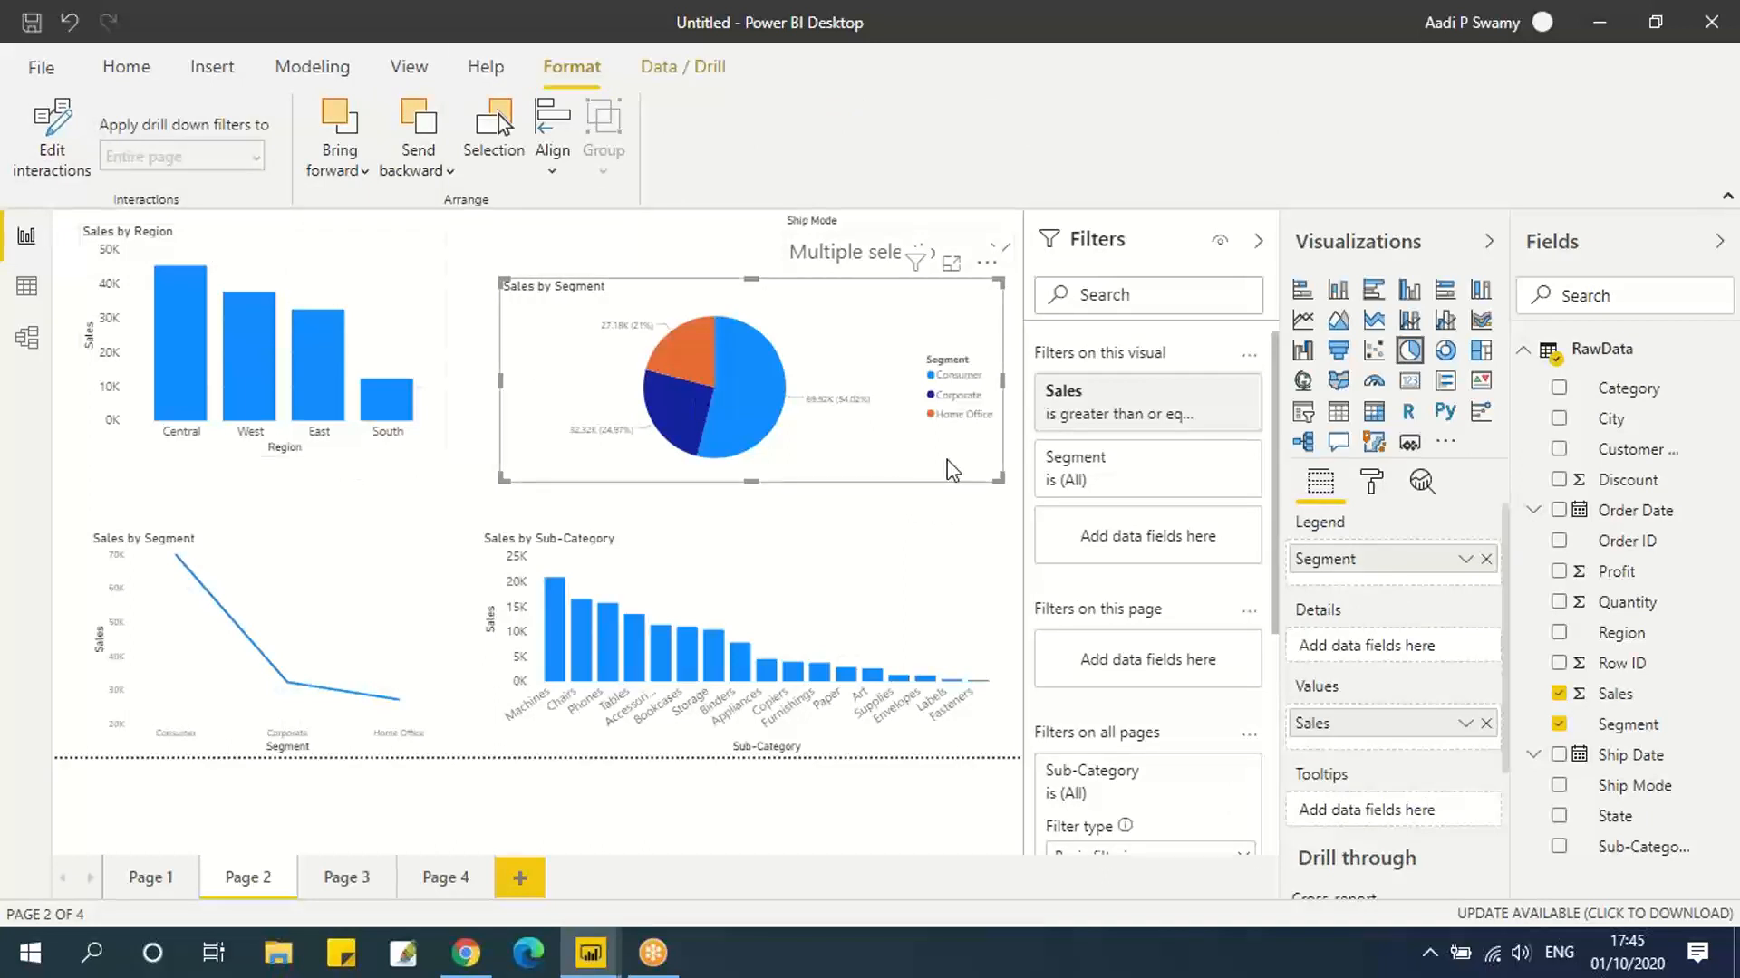
pyautogui.click(16, 154)
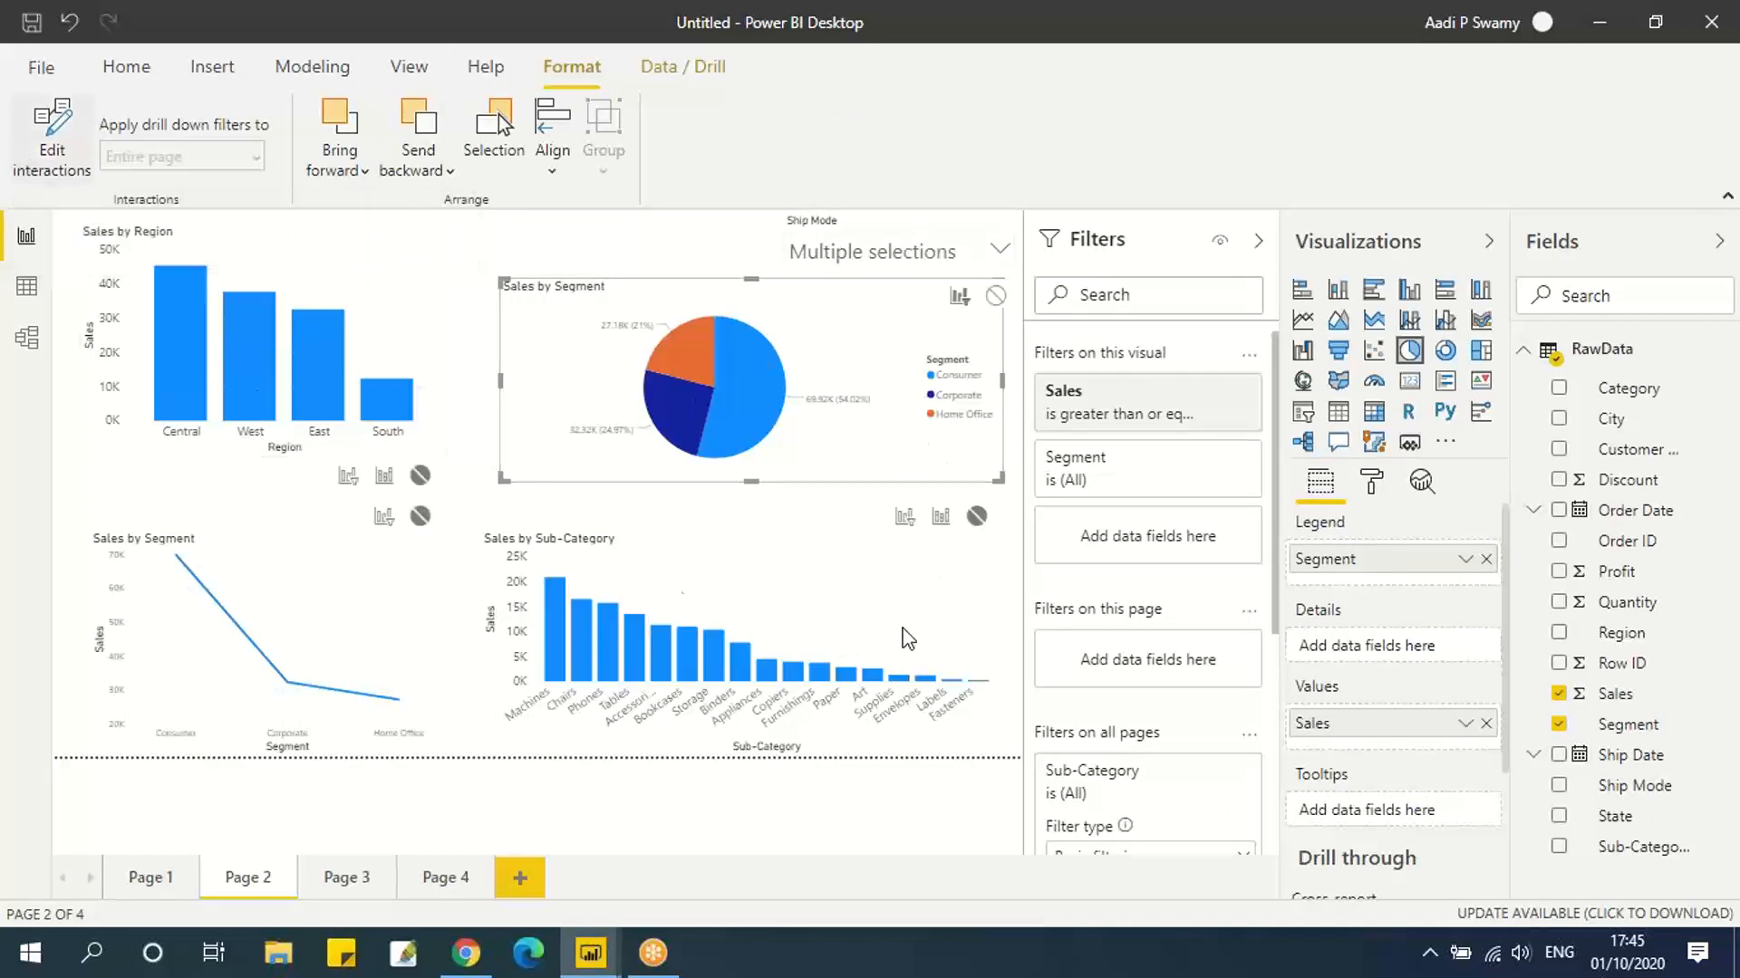